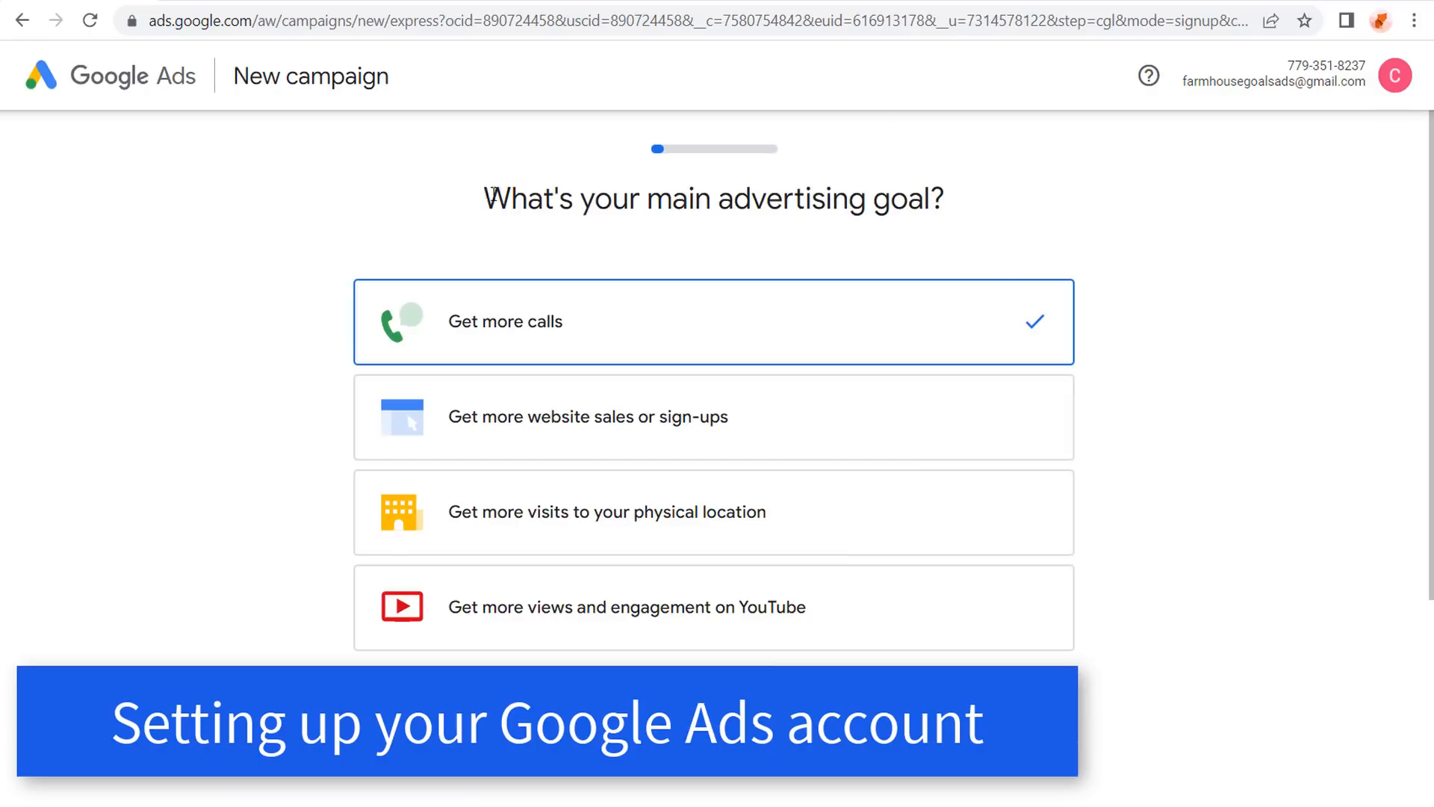
Switch the new account setup to Expert Mode from the advertising goal page.
{"action": "left_click_drag", "start_coordinate": [494, 194], "coordinate": [962, 178]}
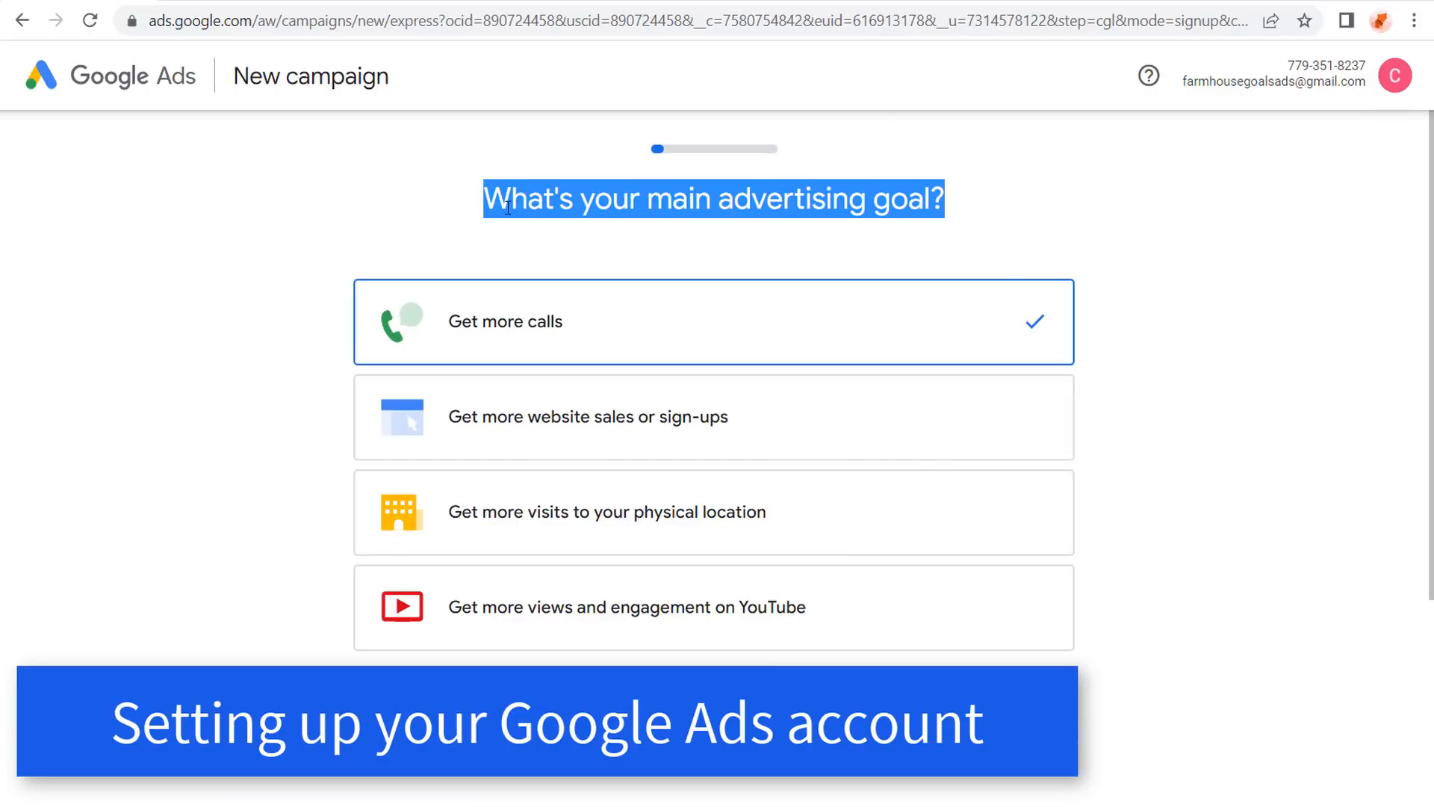
{"action": "left_click", "coordinate": [273, 285]}
{"action": "scroll", "coordinate": [273, 286], "scroll_direction": "down", "scroll_amount": 3}
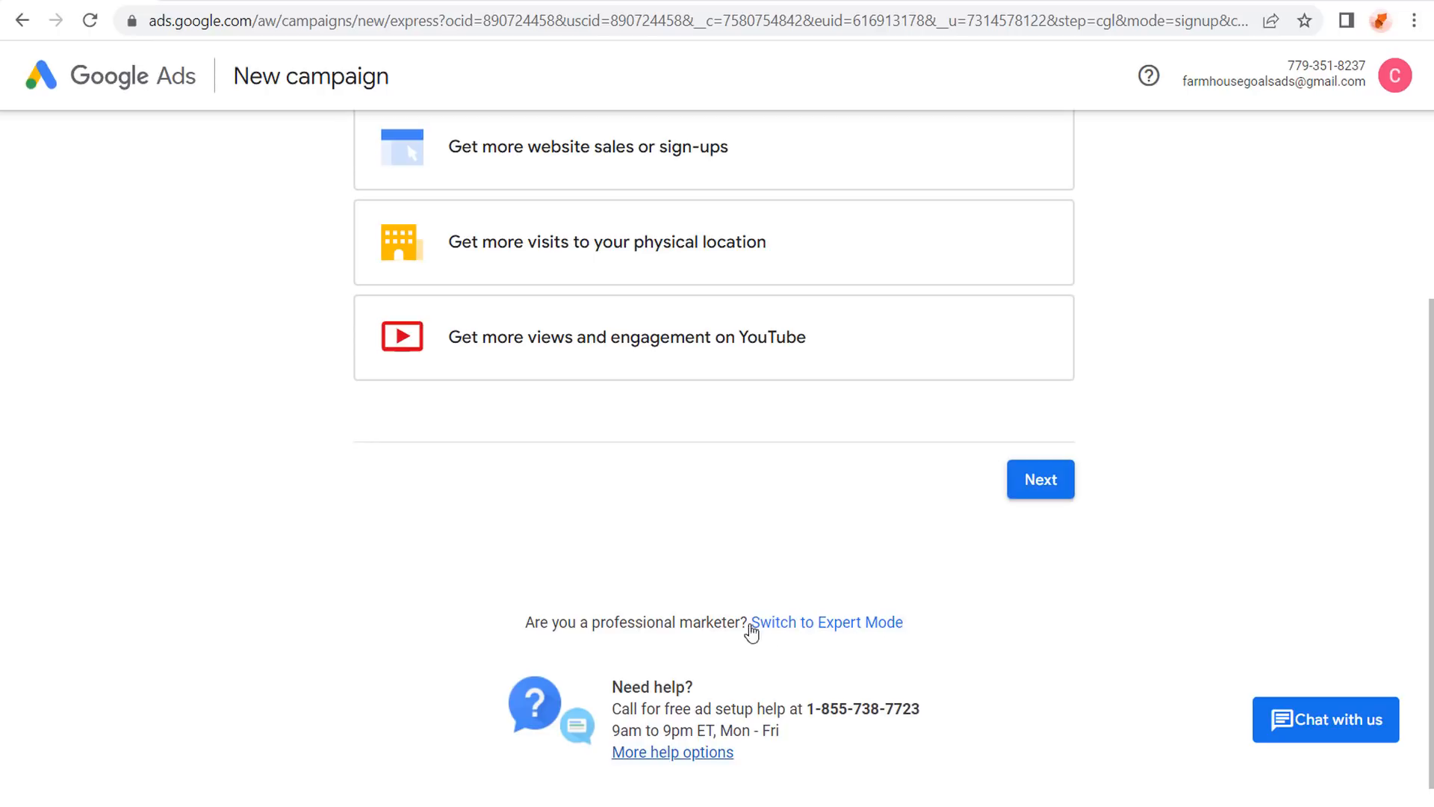
{"action": "left_click_drag", "start_coordinate": [514, 625], "coordinate": [743, 632]}
{"action": "left_click", "coordinate": [844, 627]}
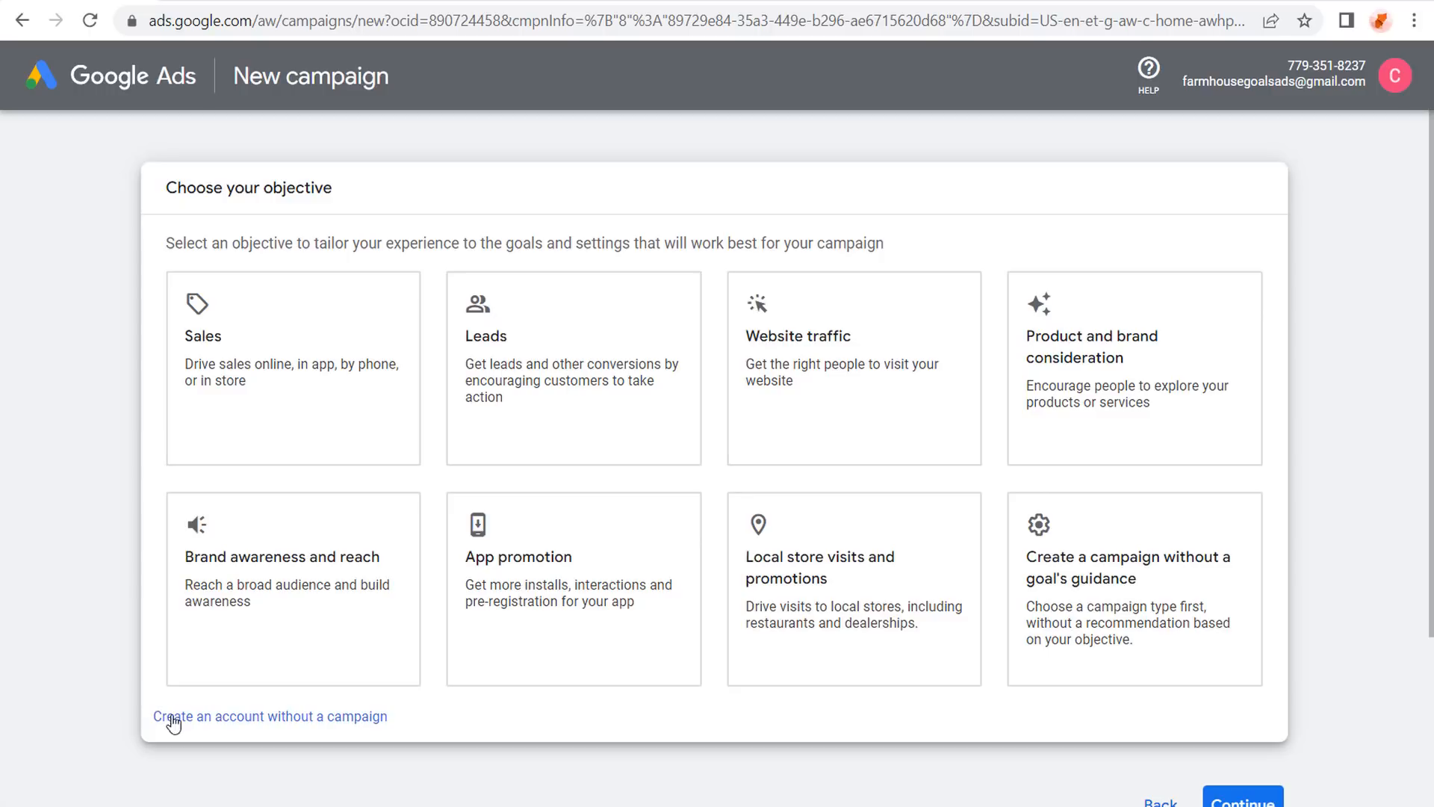
Create the account without a campaign in United States, New York time and USD, then explore it.
{"action": "left_click", "coordinate": [265, 718]}
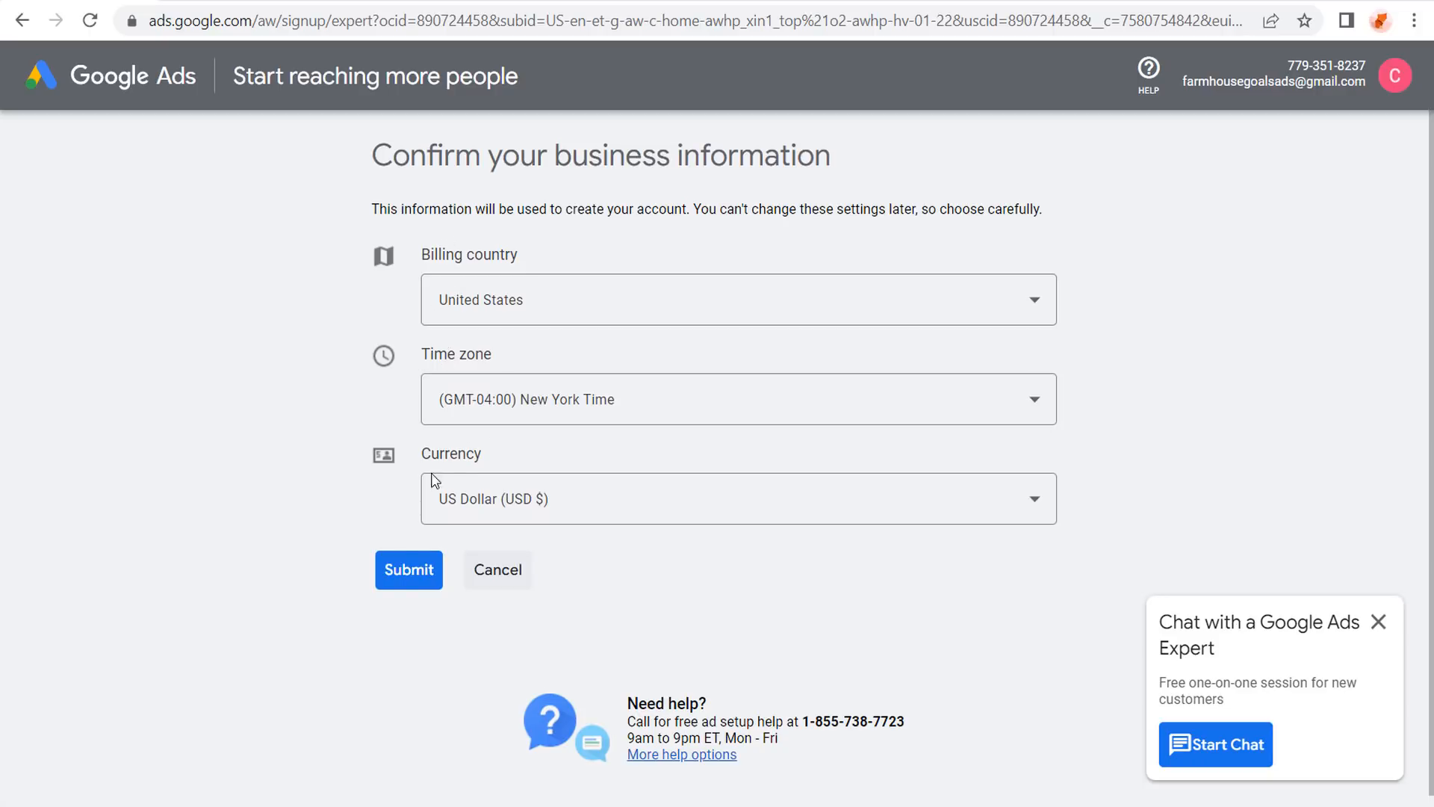
{"action": "left_click", "coordinate": [401, 574]}
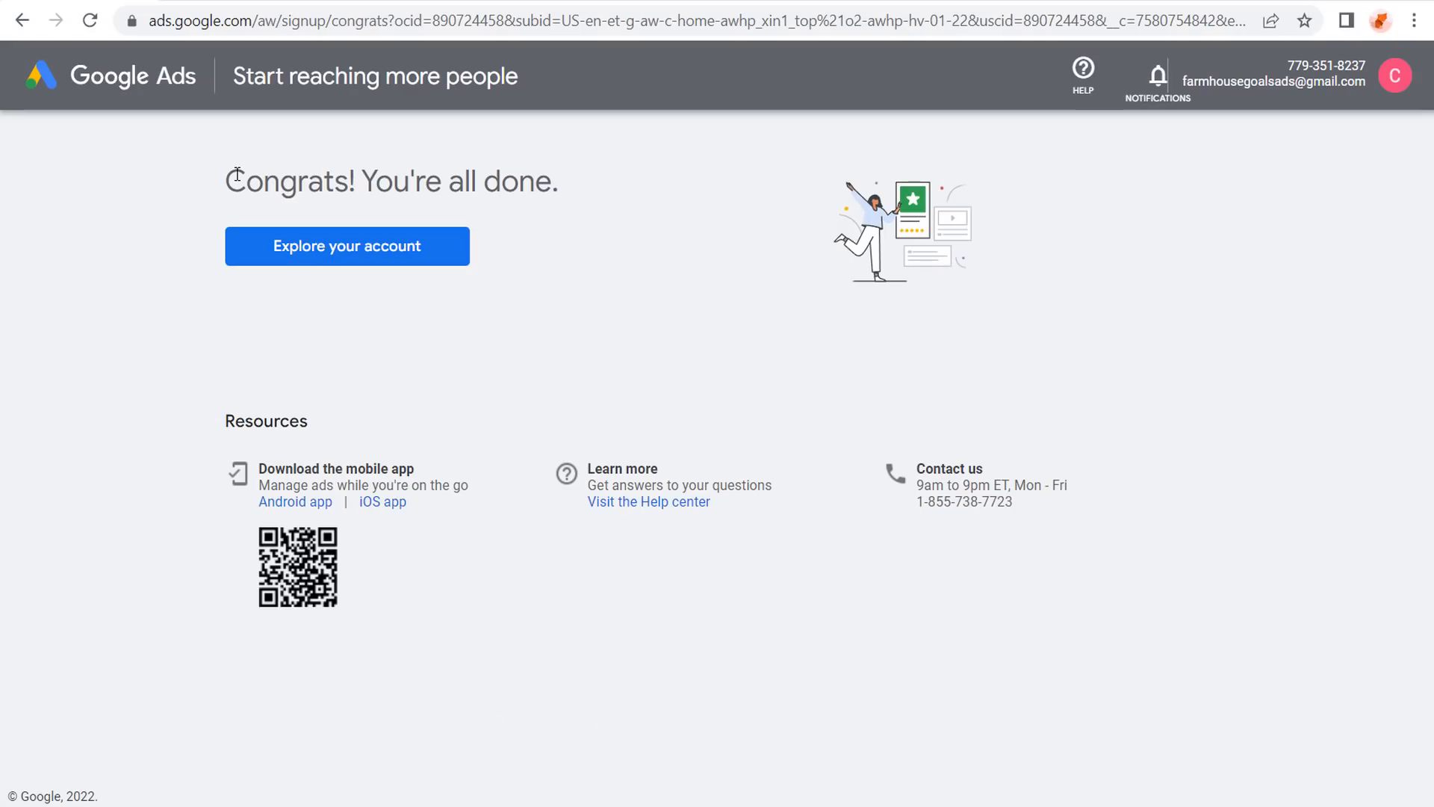
{"action": "left_click_drag", "start_coordinate": [229, 179], "coordinate": [603, 185]}
{"action": "left_click", "coordinate": [604, 185]}
{"action": "left_click", "coordinate": [363, 248]}
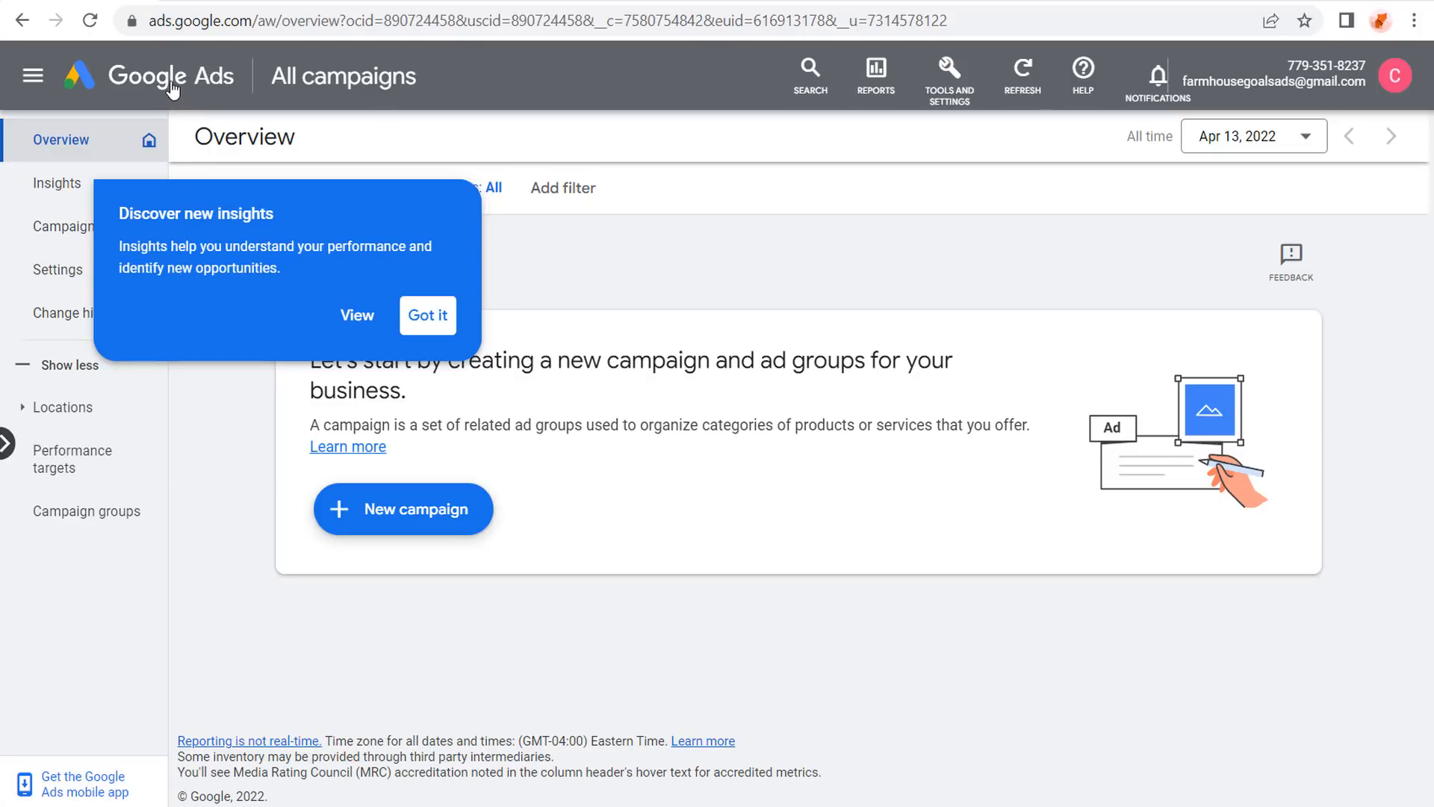
Dismiss the insights tip and open Billing > Settings for a new payments setup.
{"action": "left_click", "coordinate": [442, 321]}
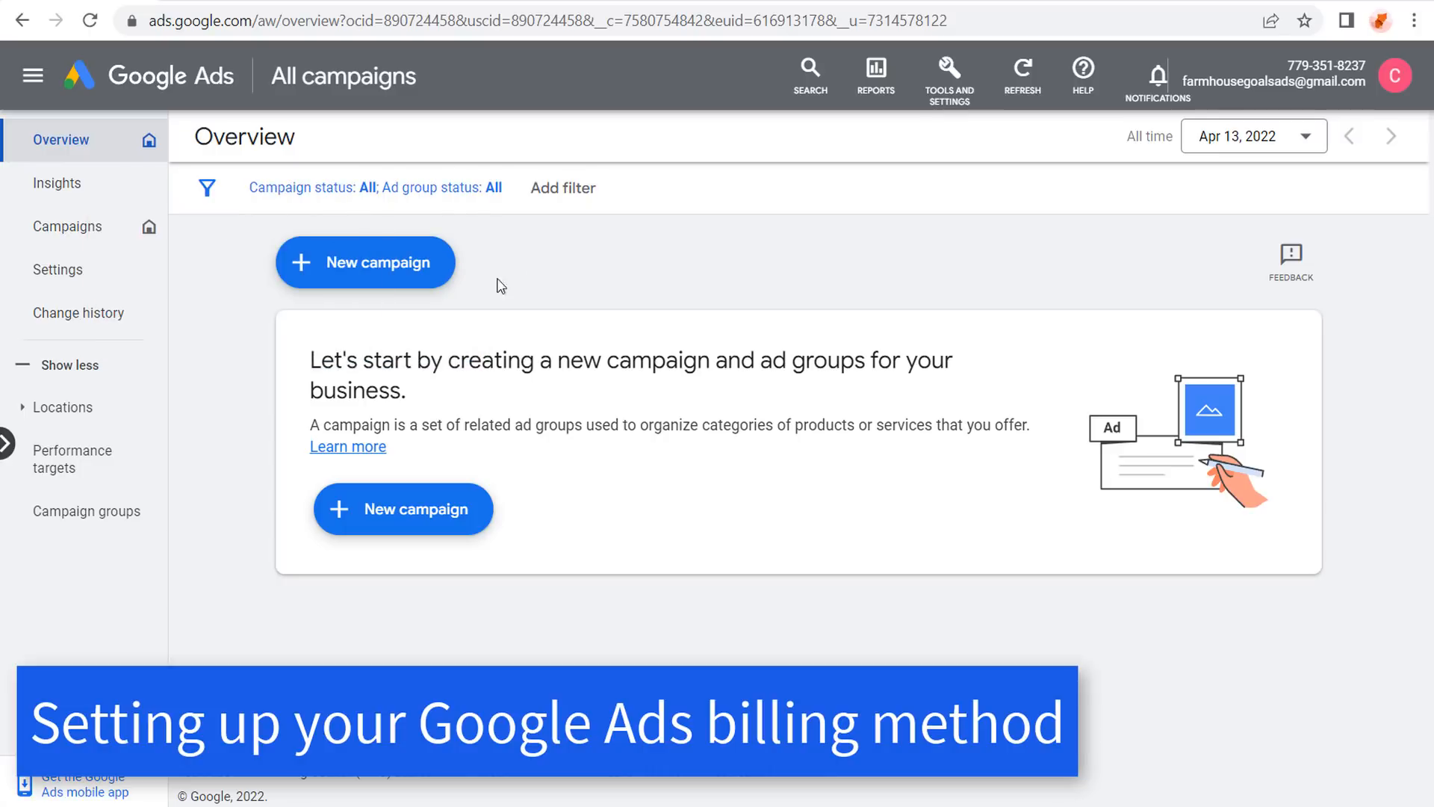
{"action": "left_click", "coordinate": [960, 84]}
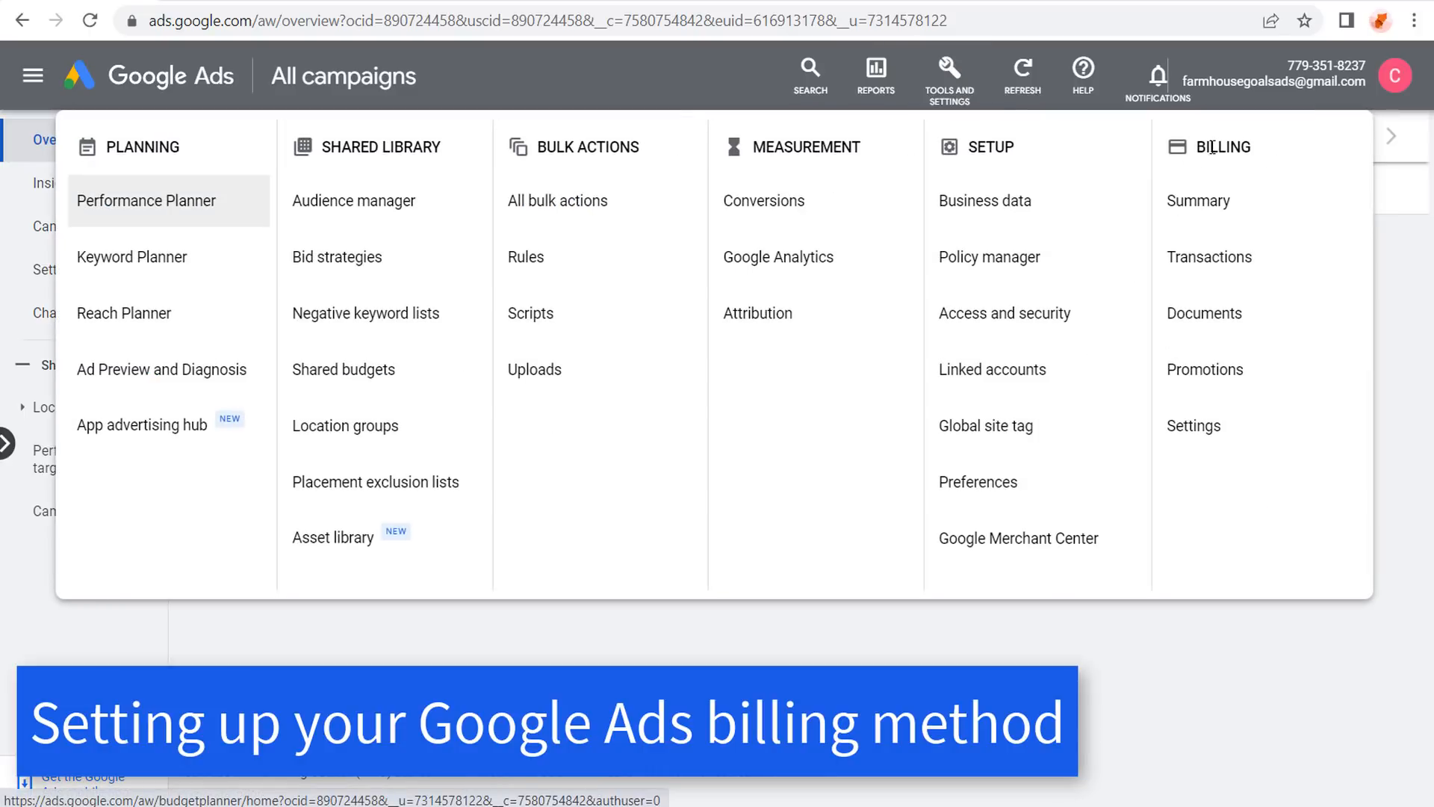
{"action": "left_click", "coordinate": [1210, 426]}
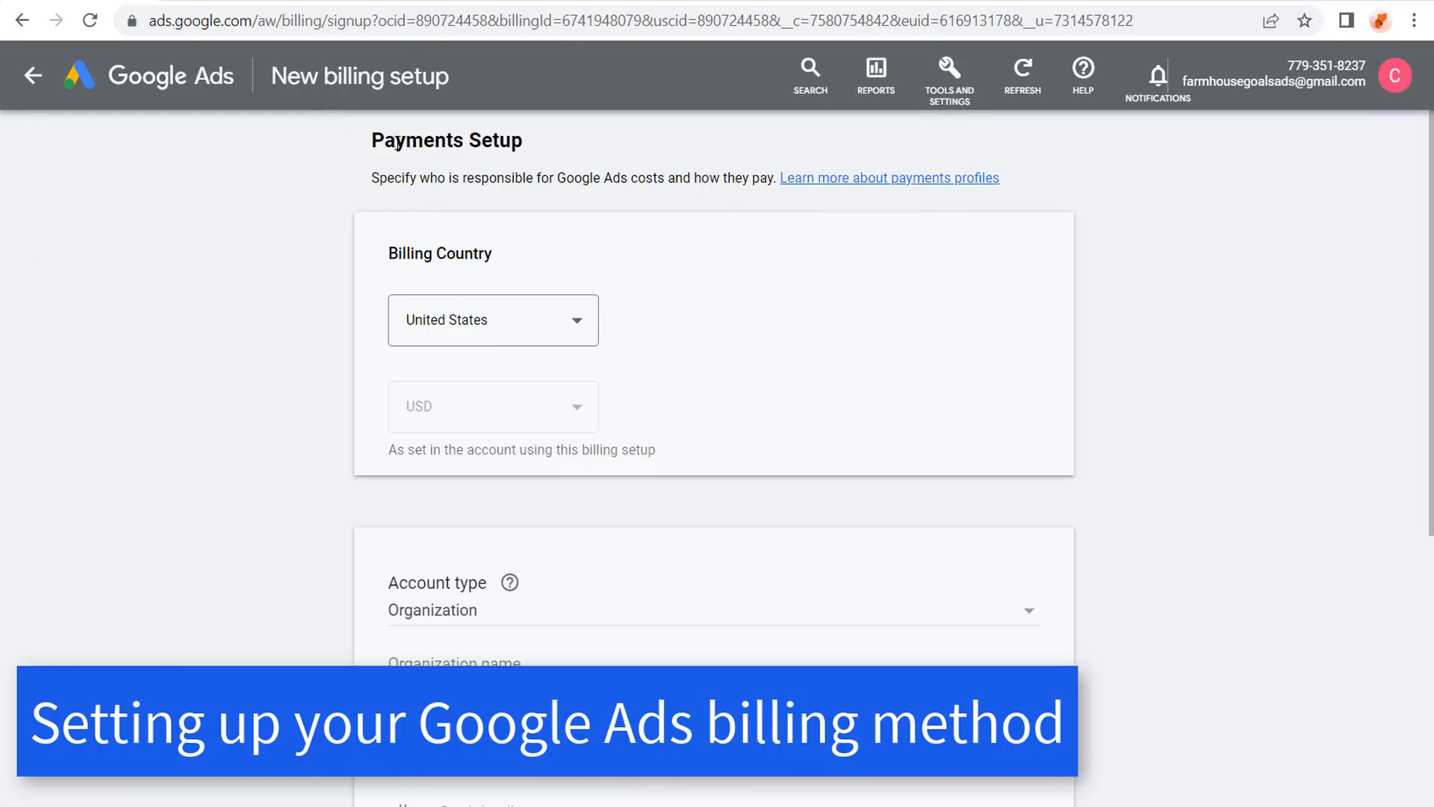
{"action": "left_click_drag", "start_coordinate": [371, 139], "coordinate": [491, 139]}
{"action": "left_click", "coordinate": [601, 139]}
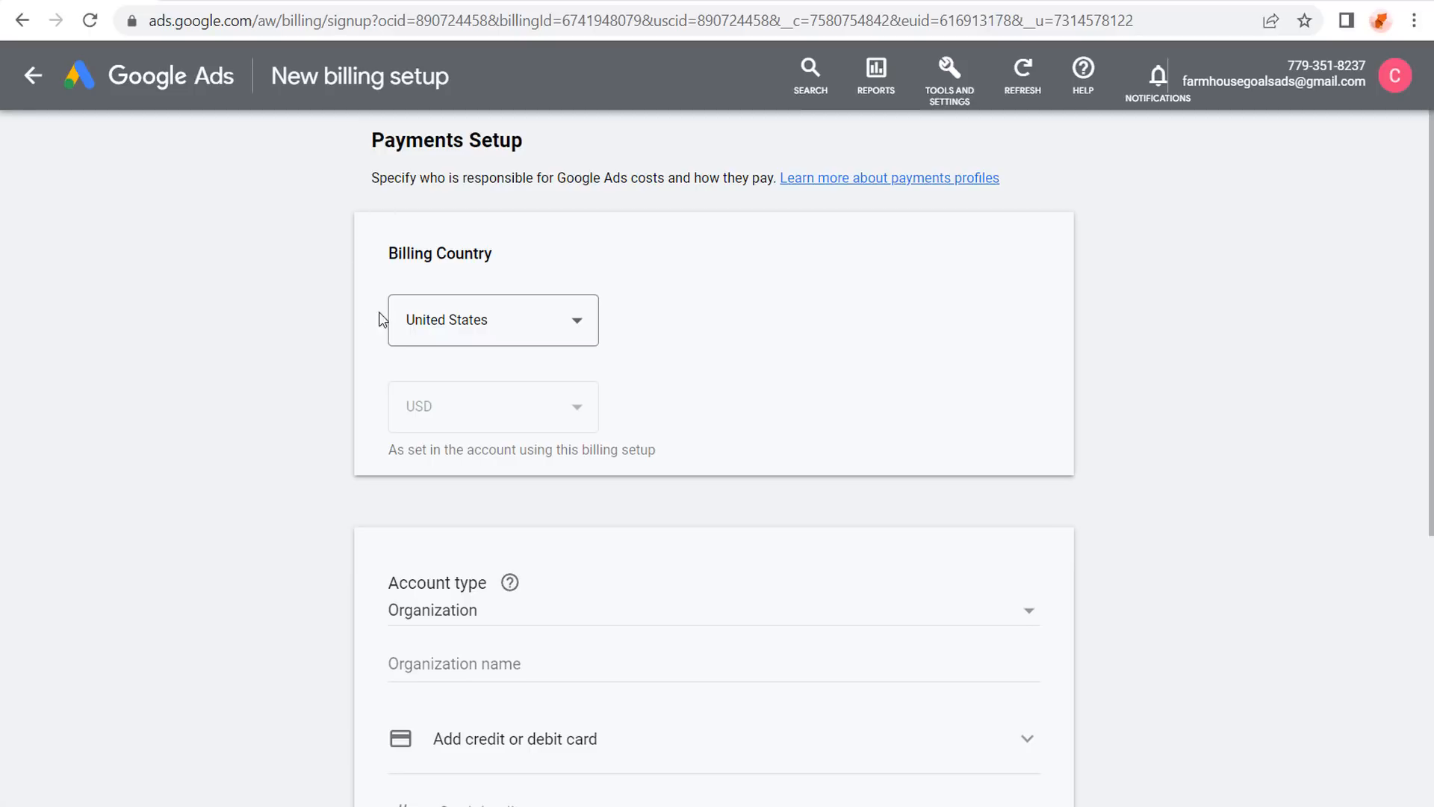
{"action": "left_click_drag", "start_coordinate": [387, 252], "coordinate": [586, 259]}
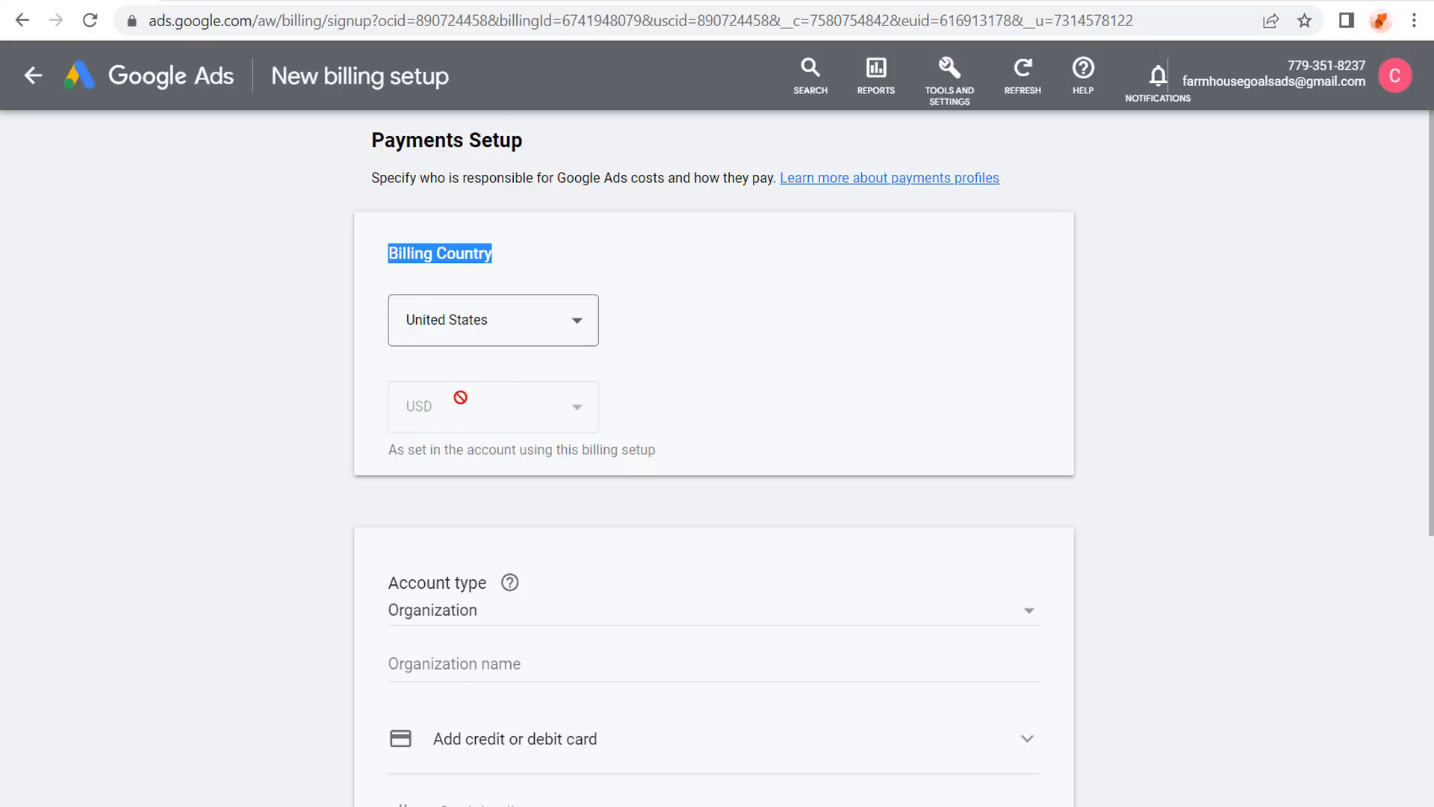
{"action": "scroll", "coordinate": [257, 382], "scroll_direction": "down", "scroll_amount": 3}
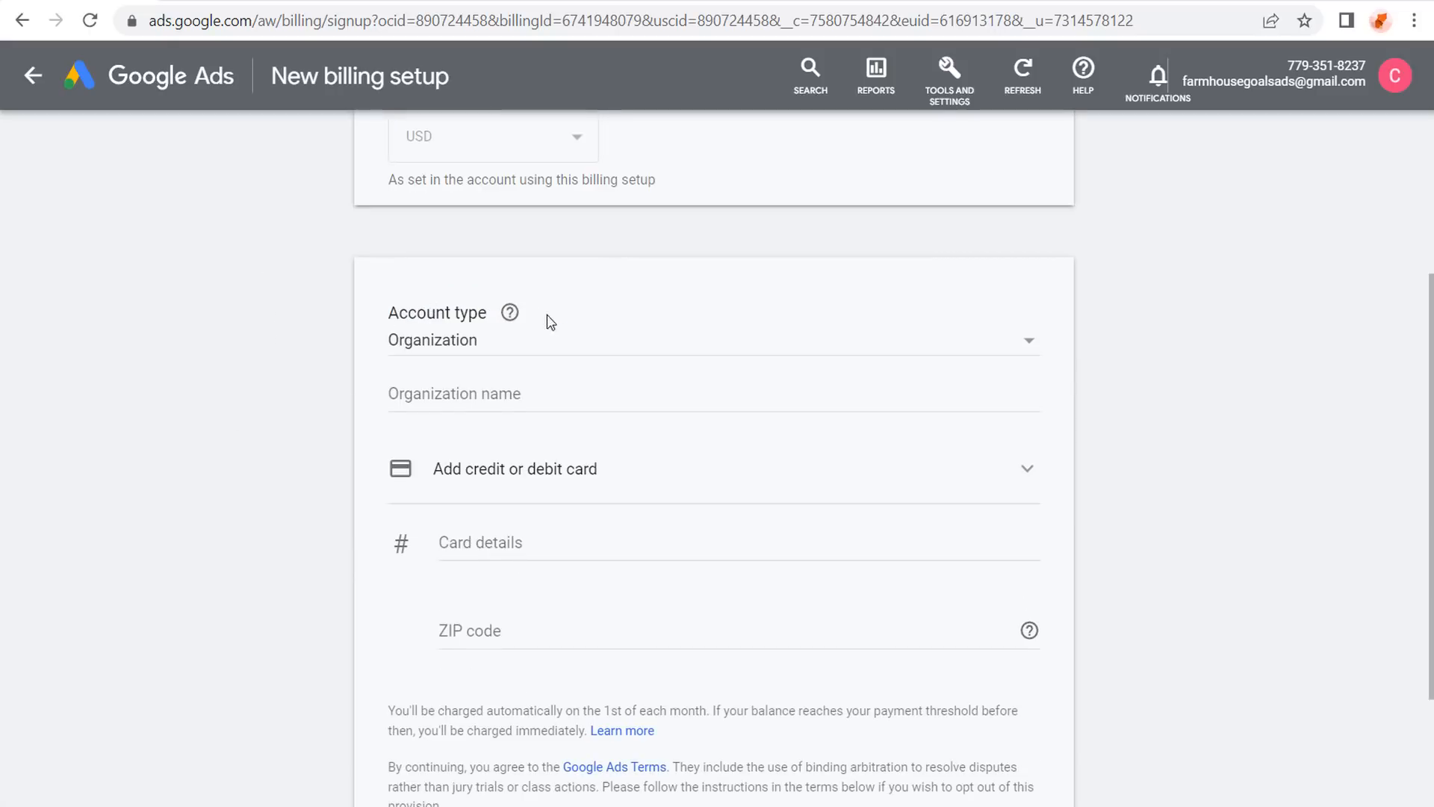
{"action": "left_click", "coordinate": [594, 342]}
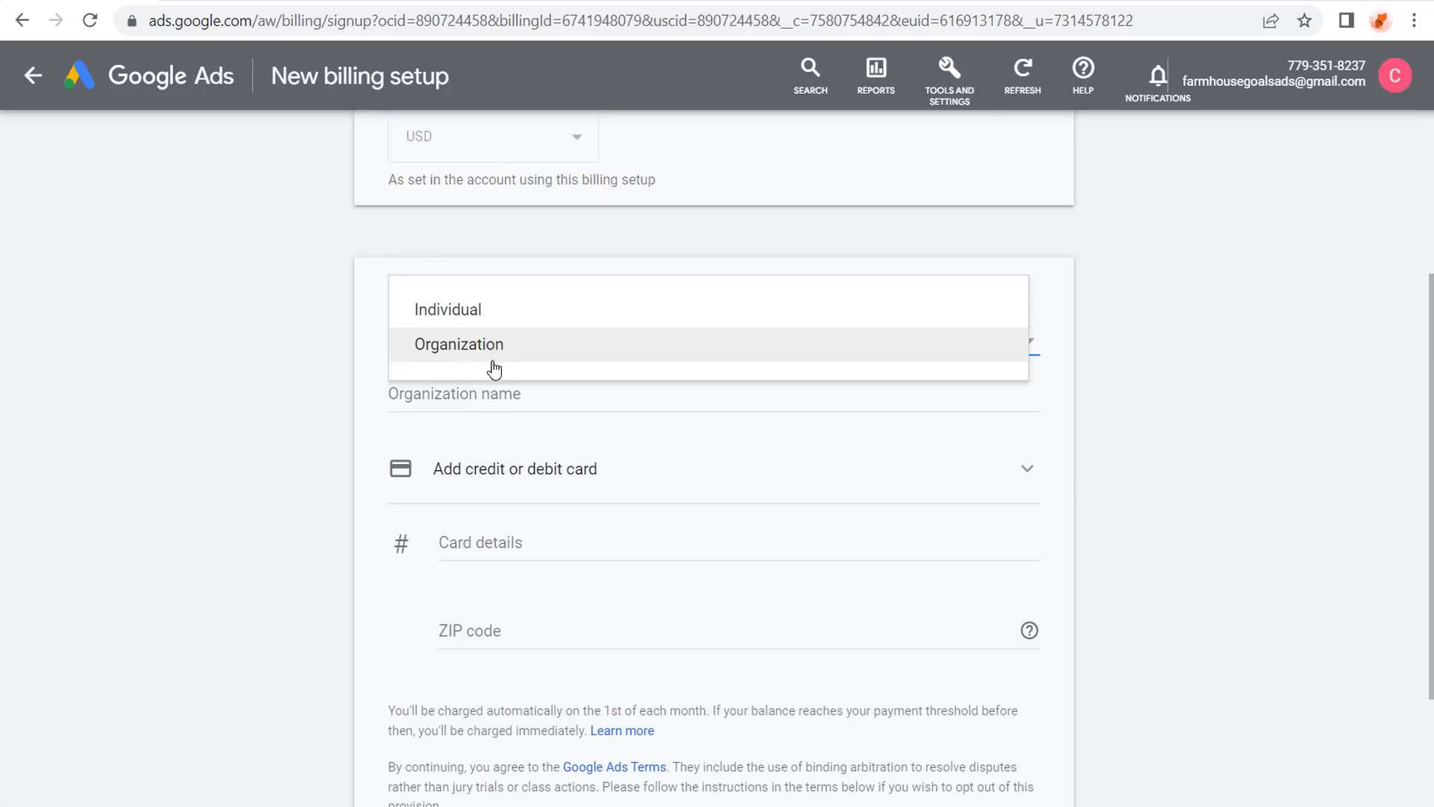
{"action": "left_click", "coordinate": [493, 321]}
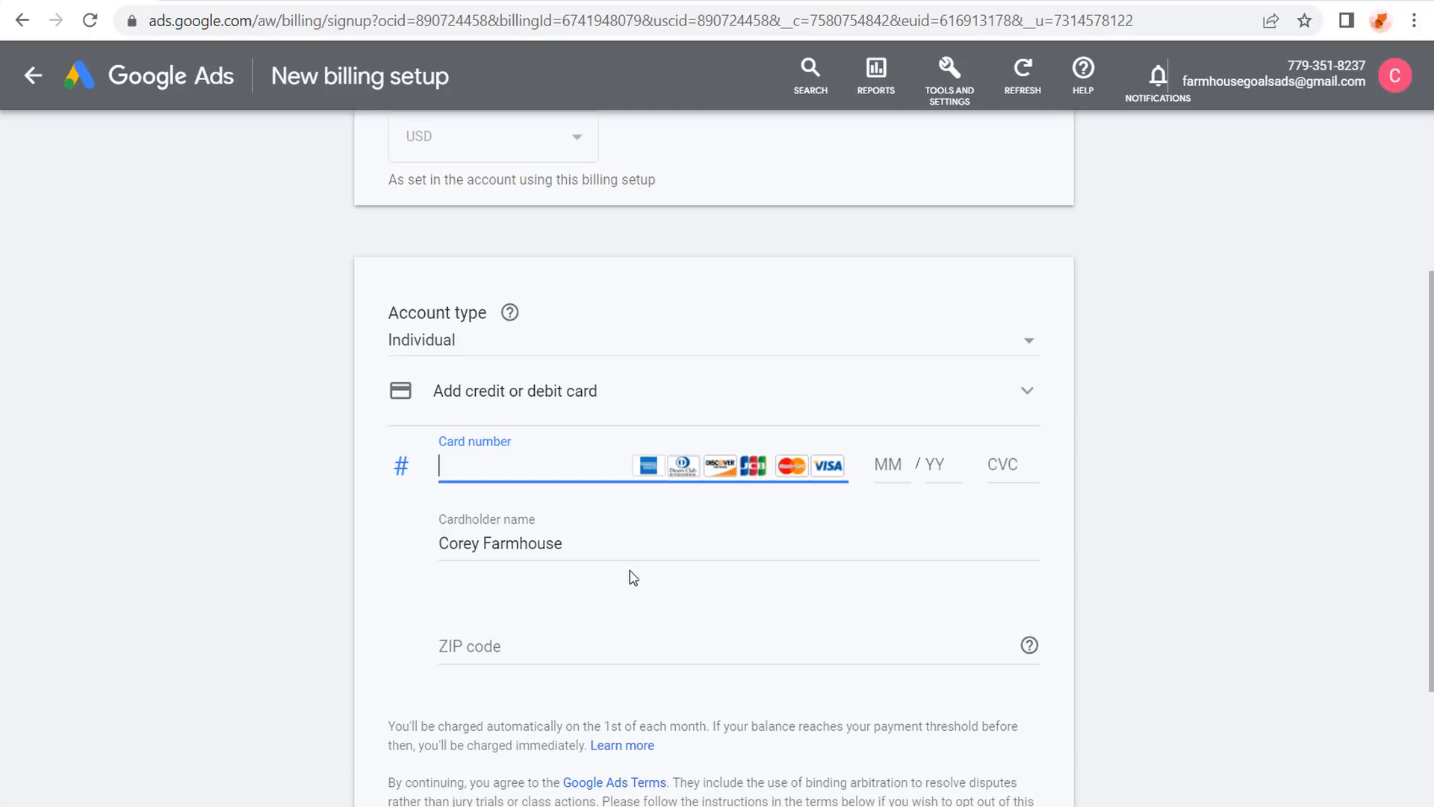
{"action": "left_click_drag", "start_coordinate": [628, 547], "coordinate": [403, 550]}
{"action": "key", "text": "BackSpace"}
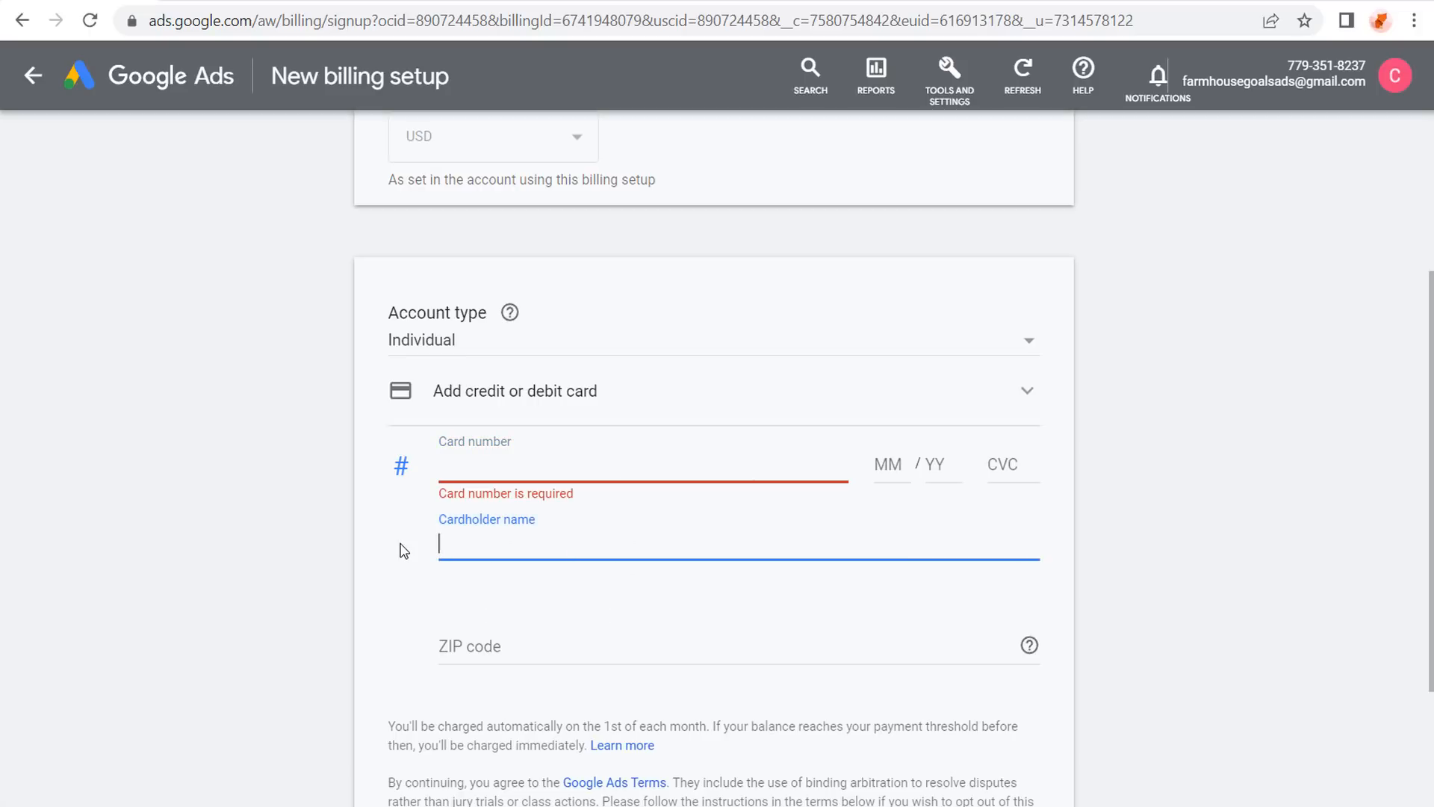
{"action": "left_click", "coordinate": [220, 559]}
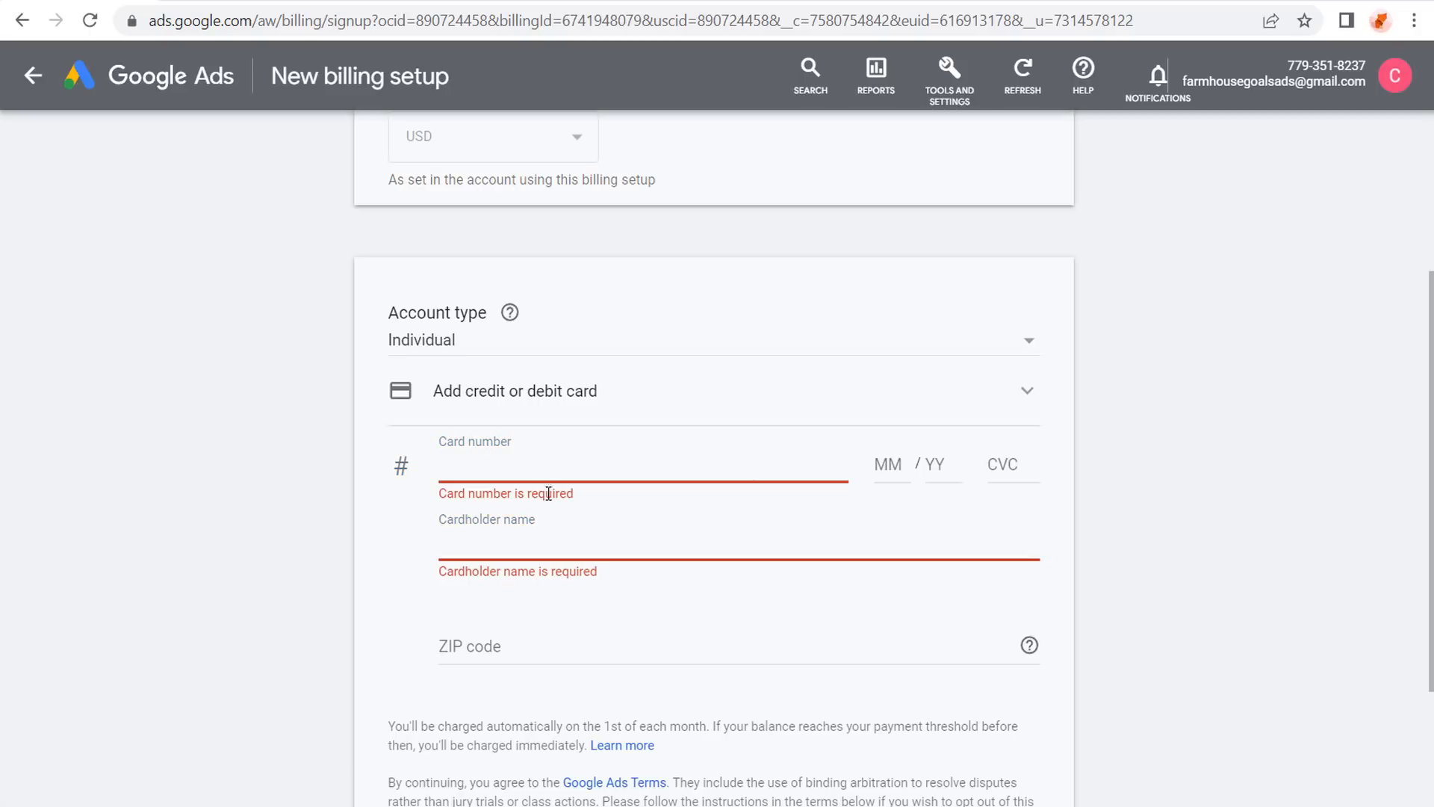
{"action": "scroll", "coordinate": [508, 637], "scroll_direction": "down", "scroll_amount": 3}
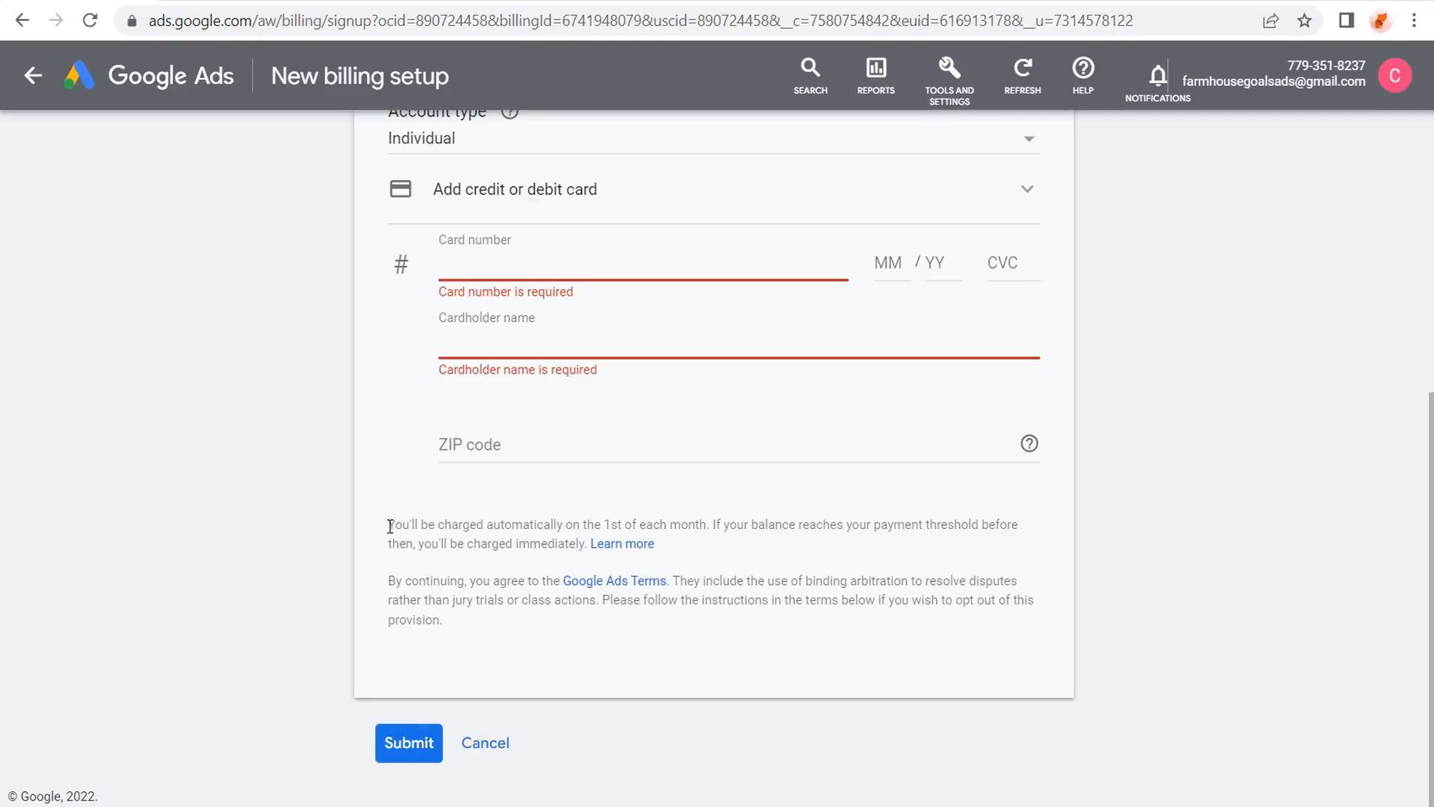
{"action": "left_click_drag", "start_coordinate": [394, 522], "coordinate": [695, 517]}
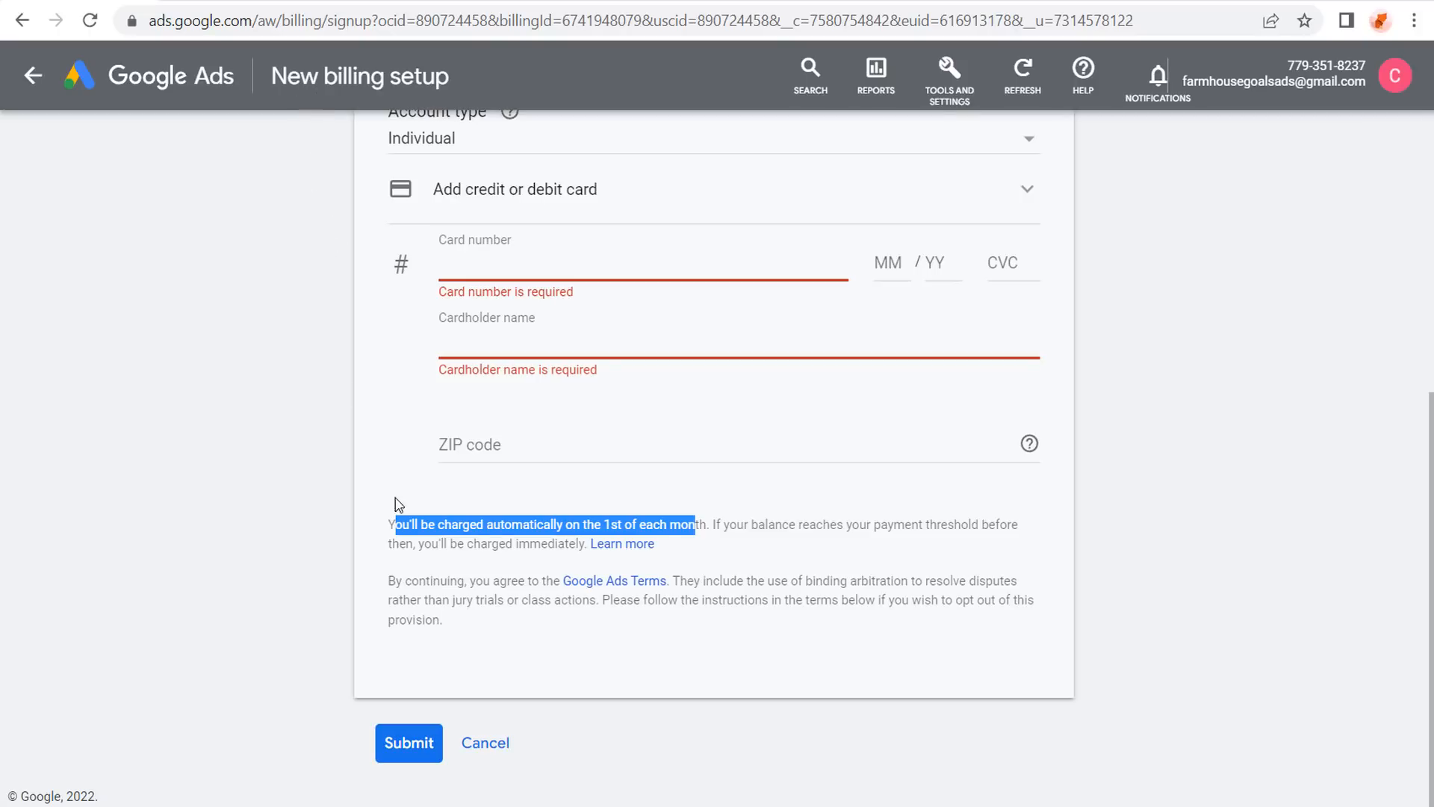
{"action": "left_click", "coordinate": [492, 744]}
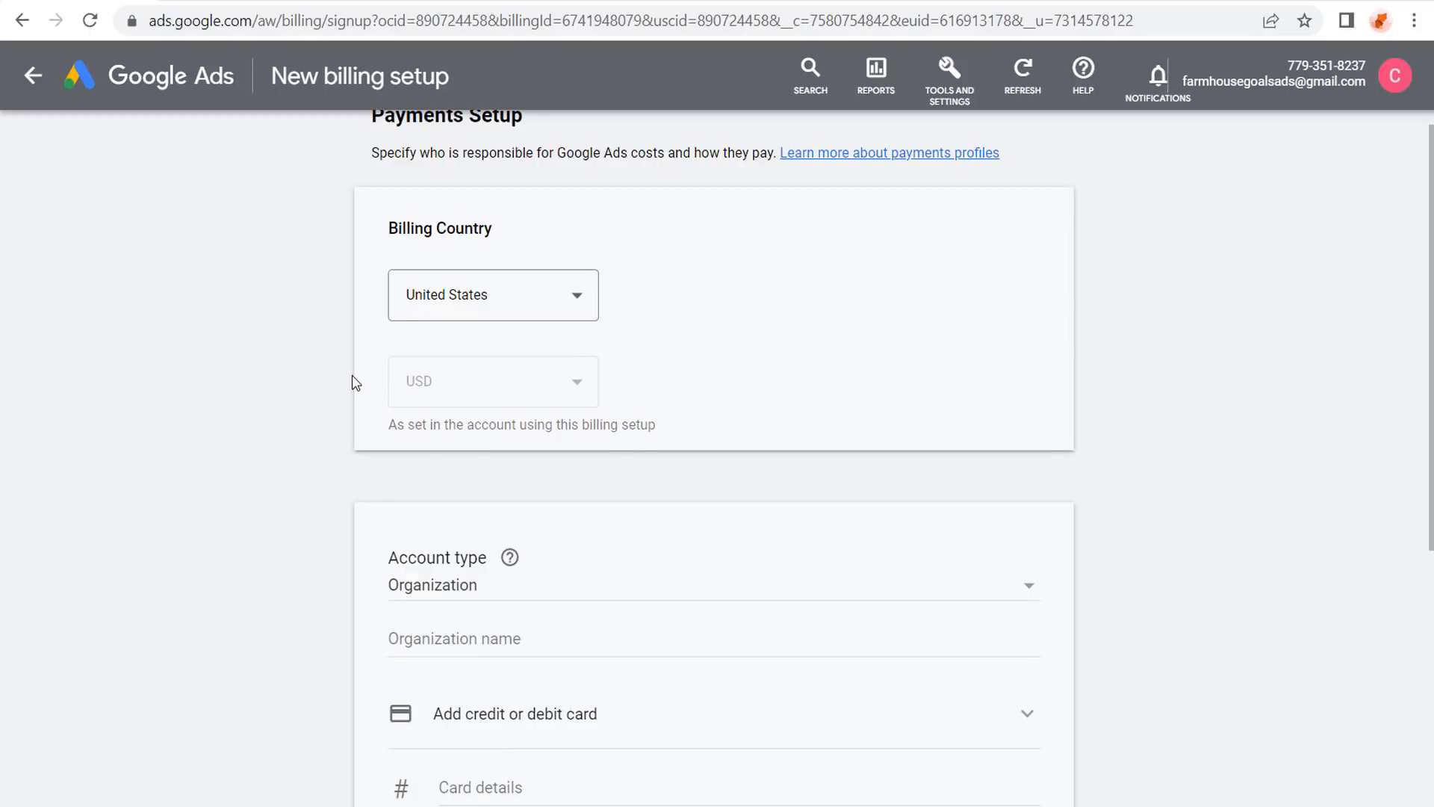
Return to the Overview and start a new campaign, reviewing its eight objective choices.
{"action": "left_click", "coordinate": [127, 78]}
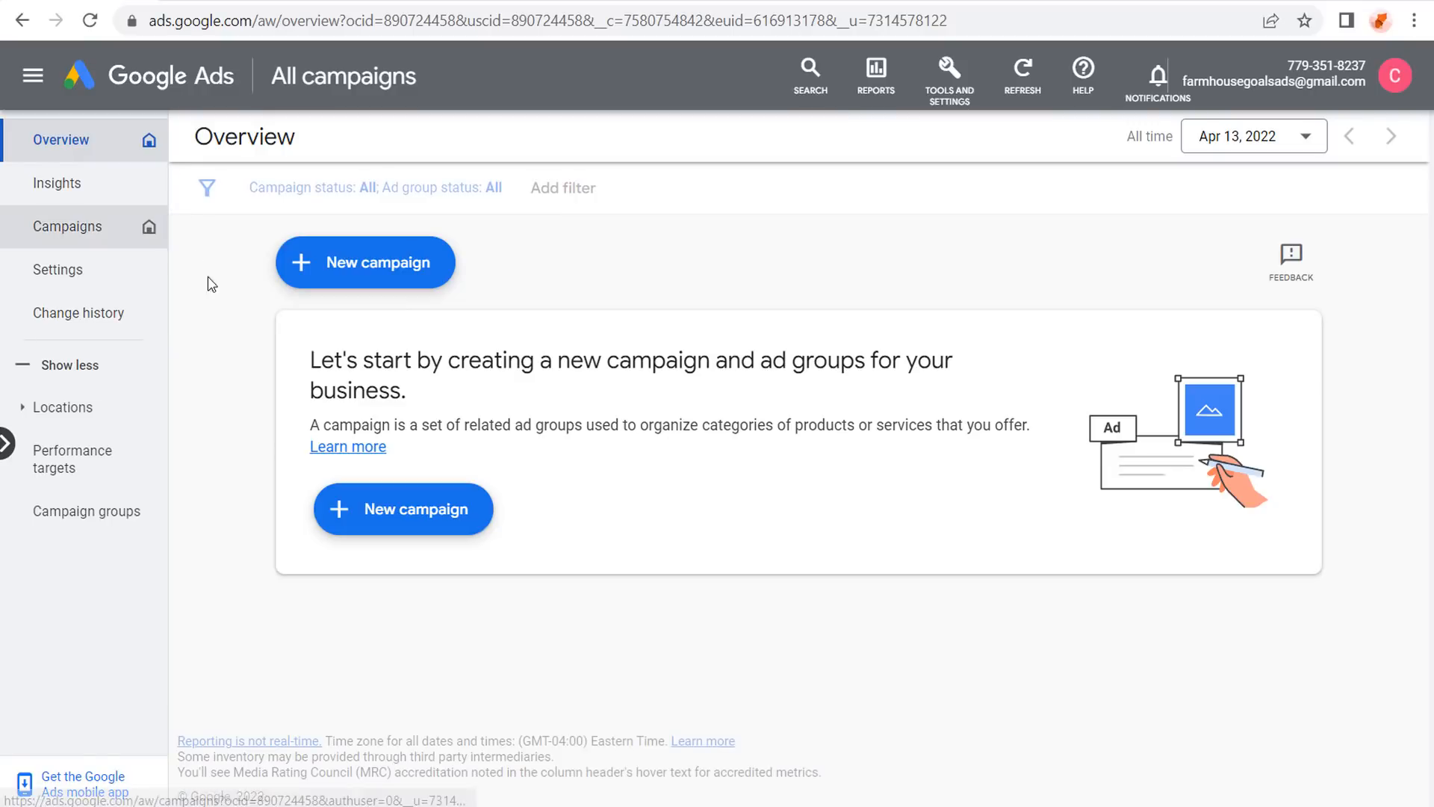
{"action": "left_click_drag", "start_coordinate": [321, 369], "coordinate": [736, 361]}
{"action": "left_click", "coordinate": [873, 361]}
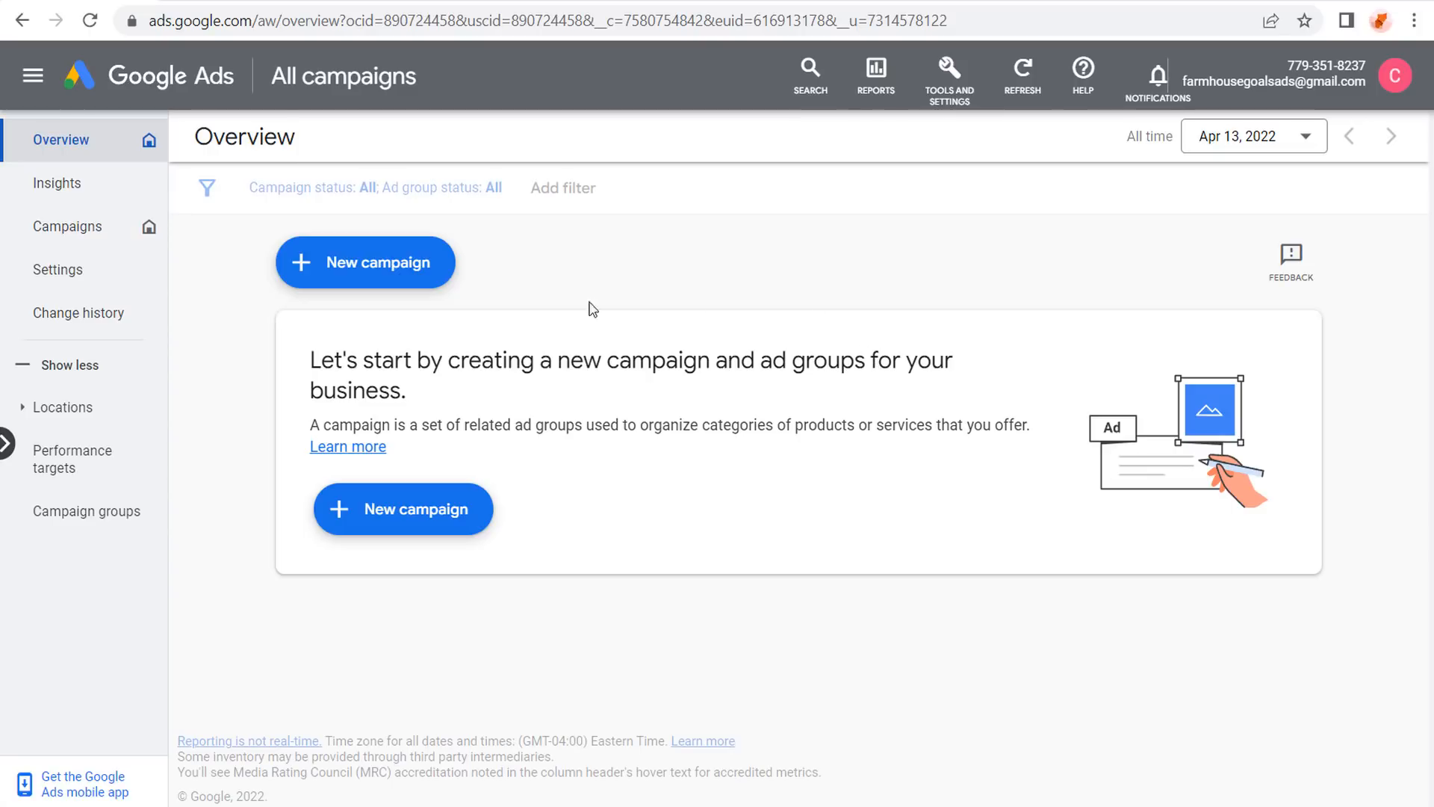
{"action": "left_click", "coordinate": [372, 521]}
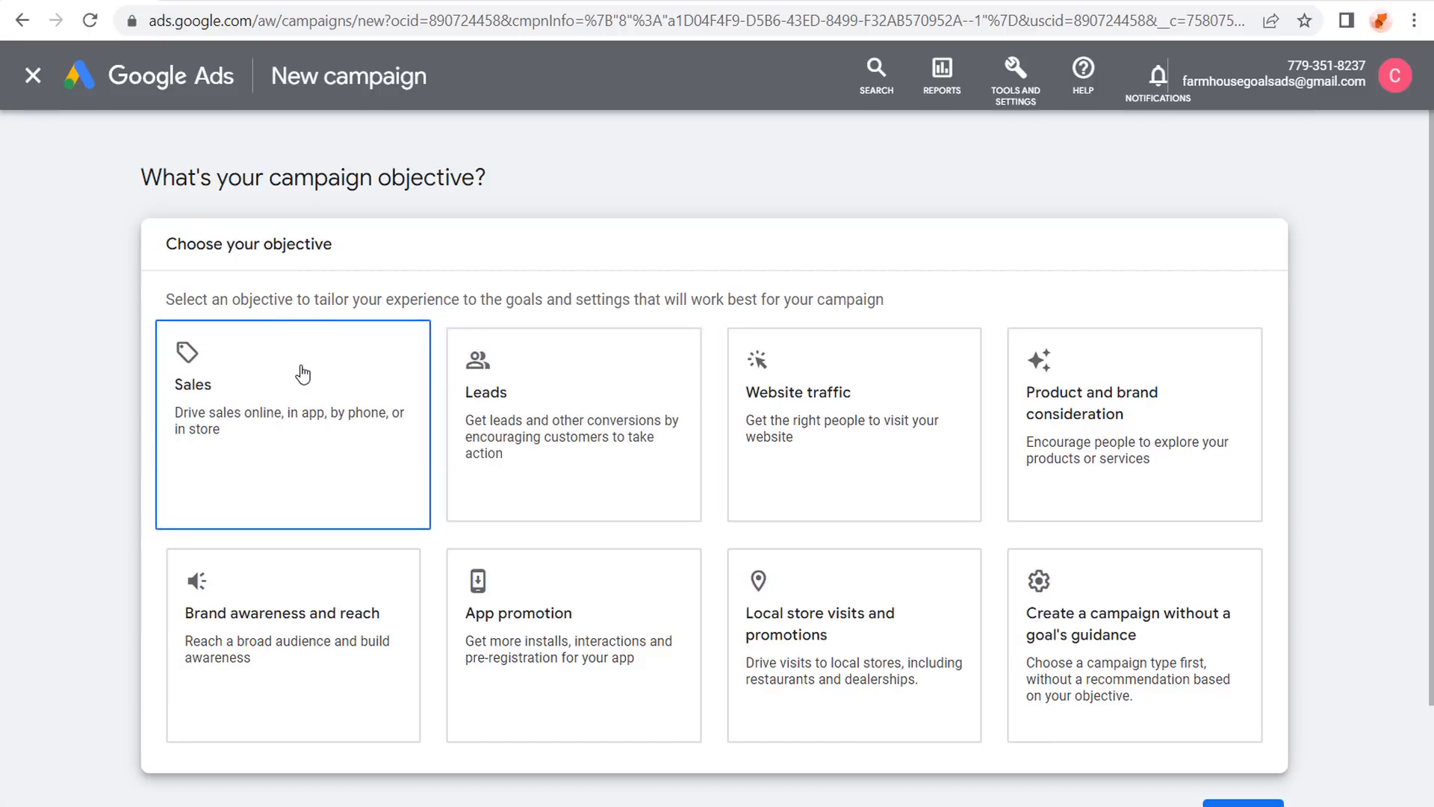
{"action": "scroll", "coordinate": [304, 371], "scroll_direction": "down", "scroll_amount": 1}
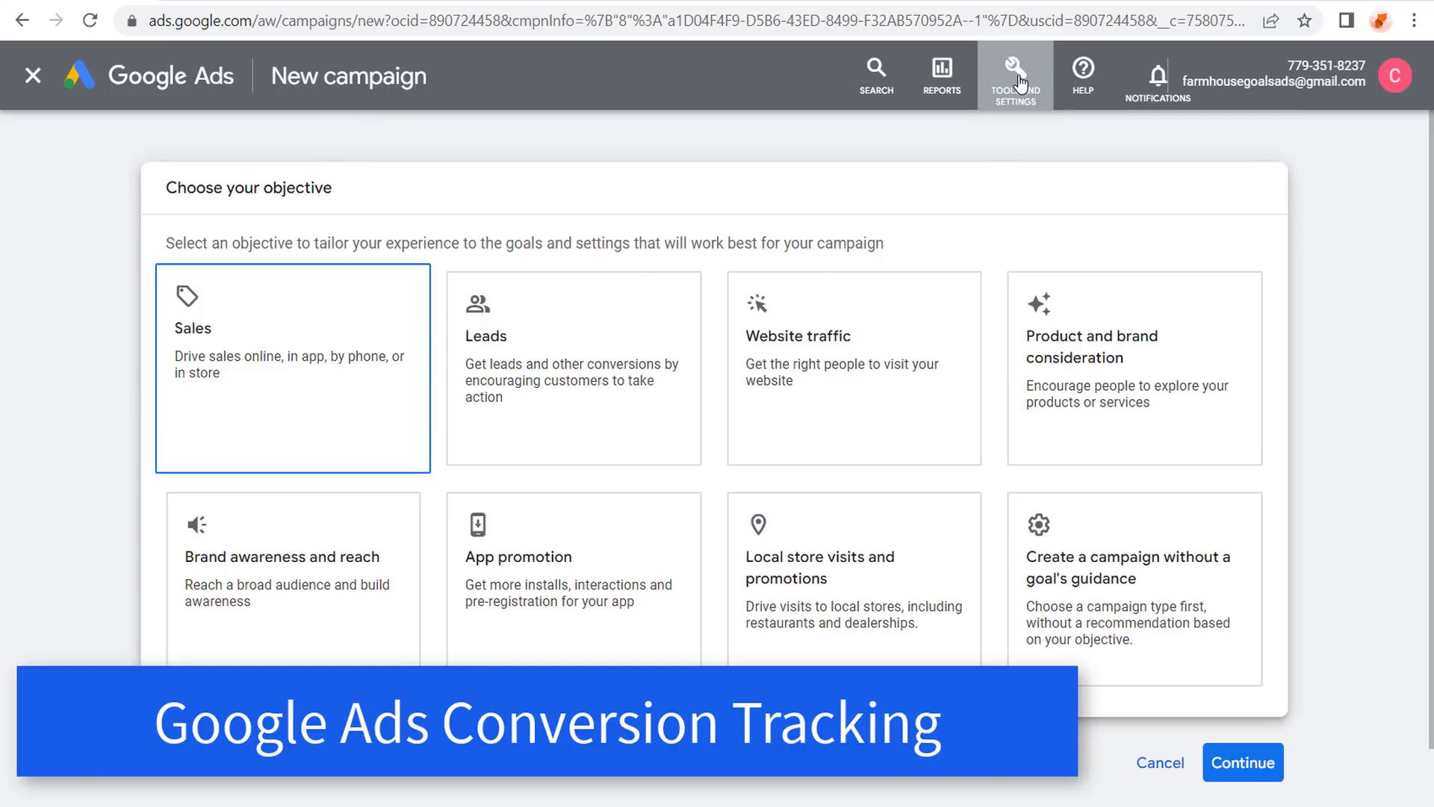
Open Measurement > Conversions, then switch to the Farmhouse Goals - GA4 Audiences list.
{"action": "left_click", "coordinate": [1017, 76]}
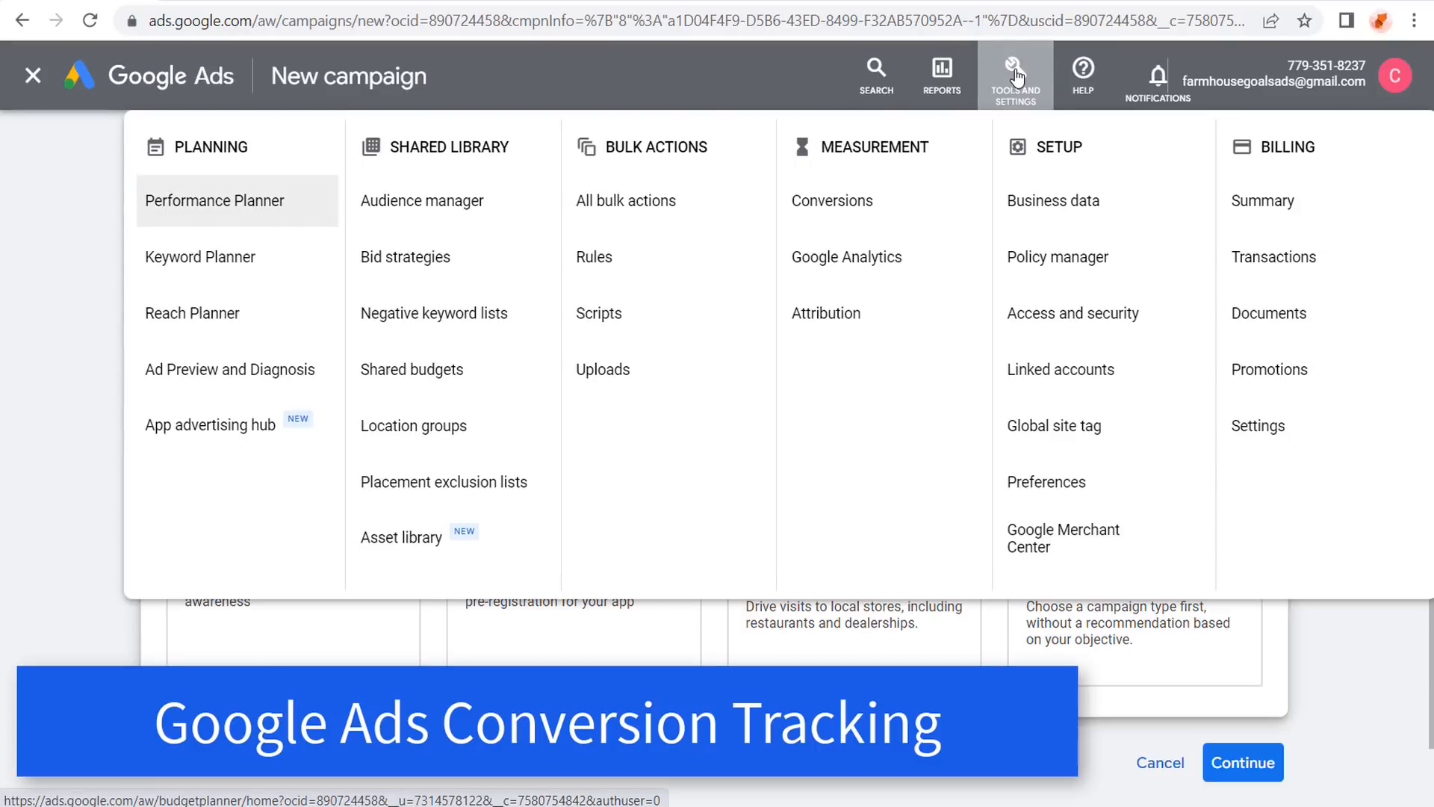
{"action": "left_click", "coordinate": [863, 214]}
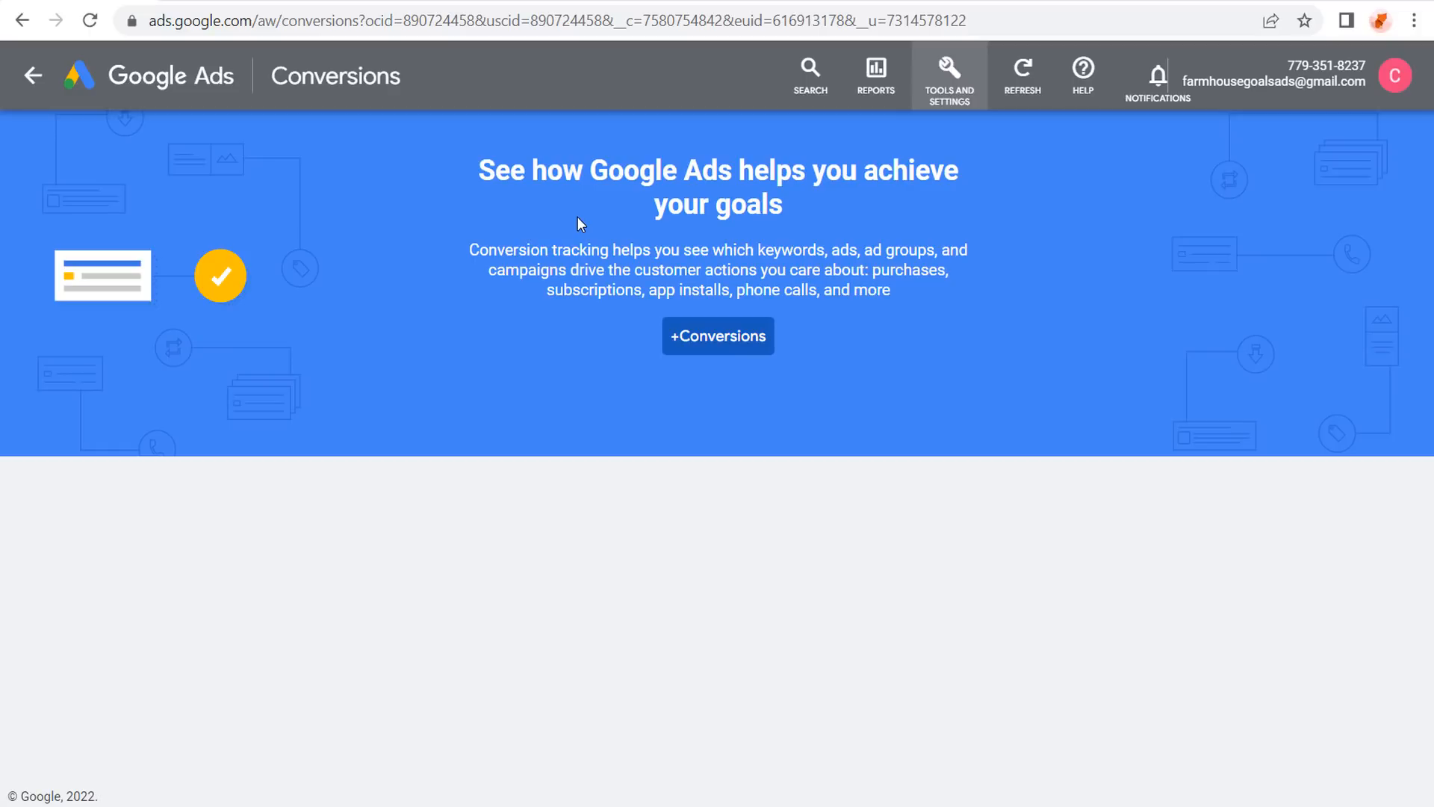
{"action": "left_click_drag", "start_coordinate": [478, 172], "coordinate": [847, 179]}
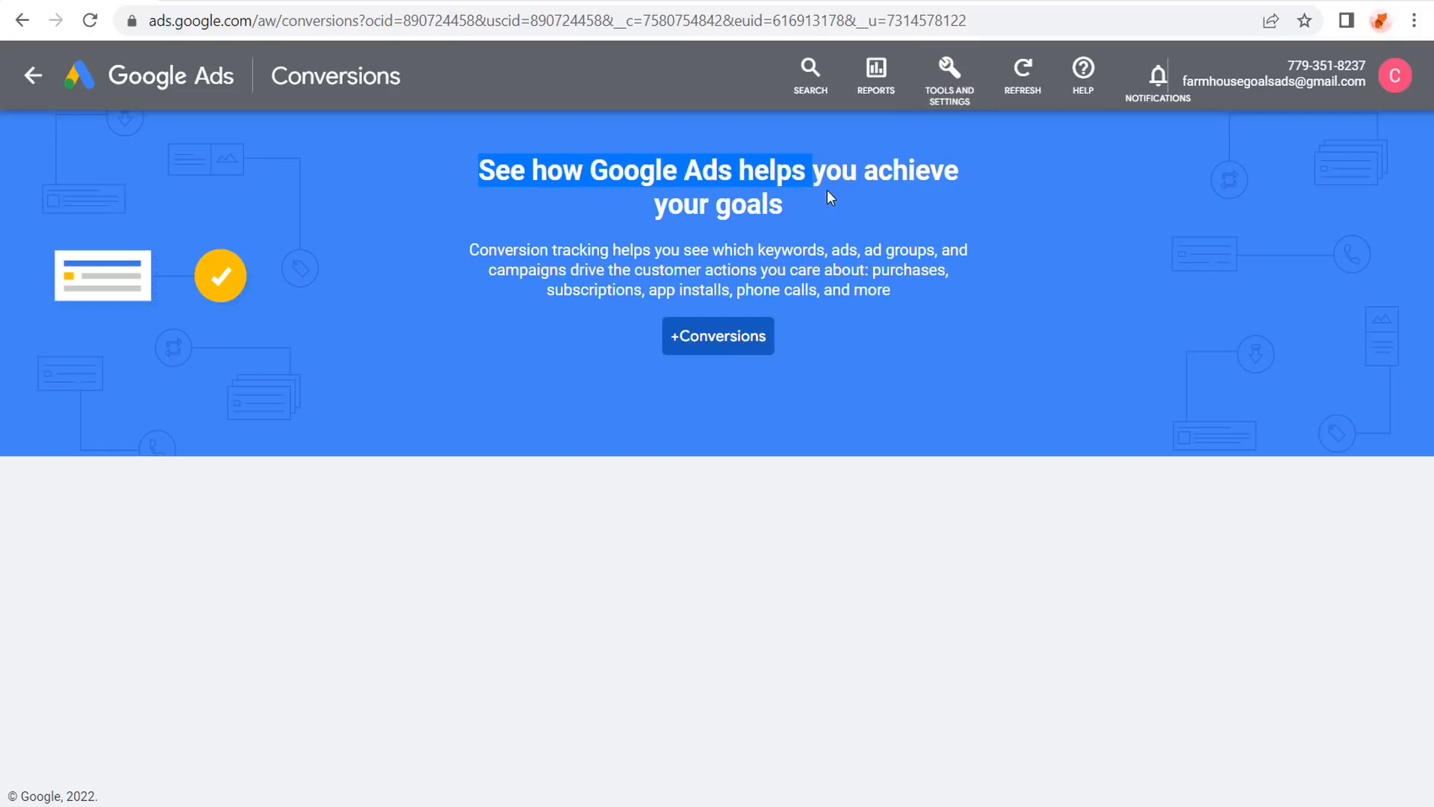
{"action": "left_click_drag", "start_coordinate": [610, 249], "coordinate": [733, 250]}
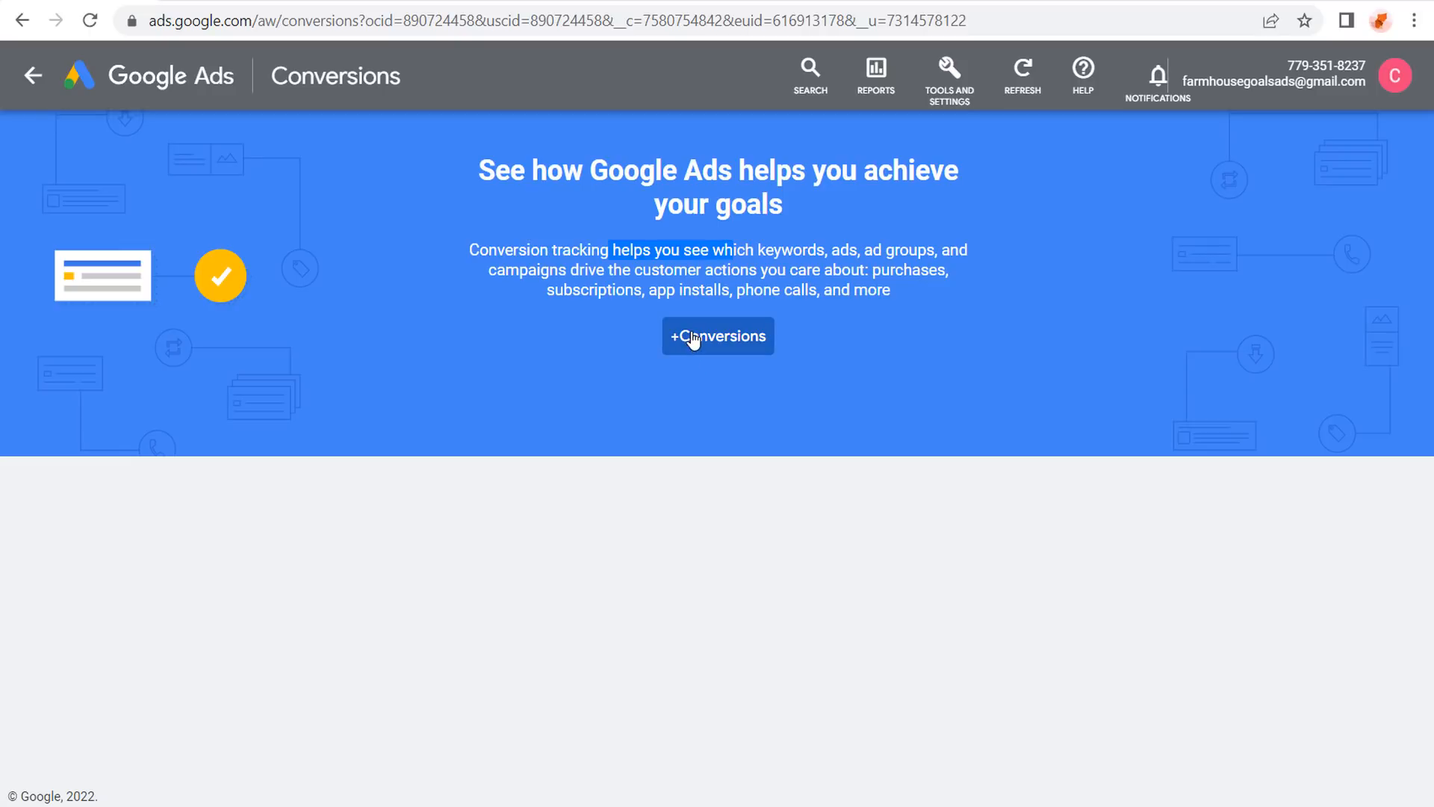
{"action": "left_click", "coordinate": [687, 176]}
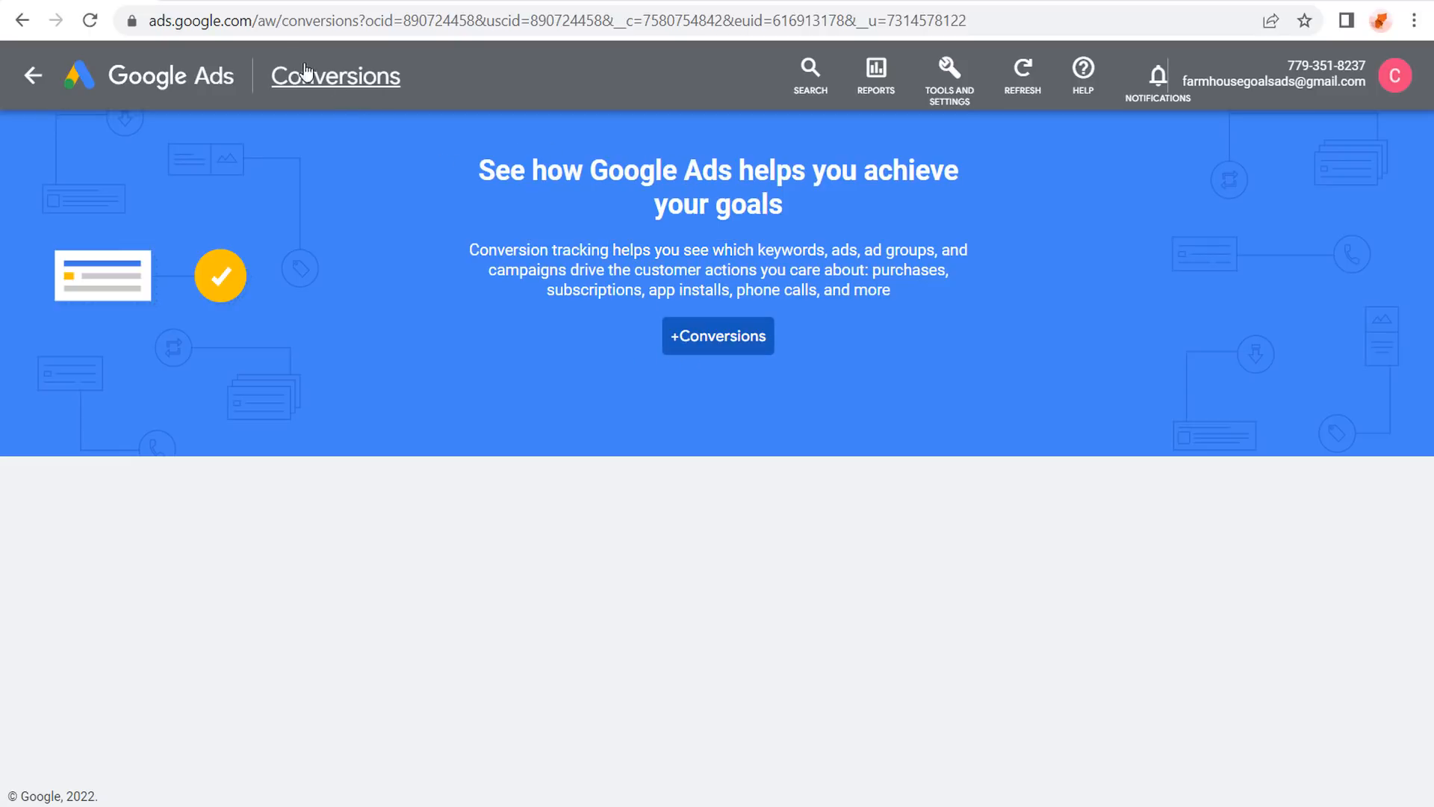
{"action": "left_click", "coordinate": [238, 1]}
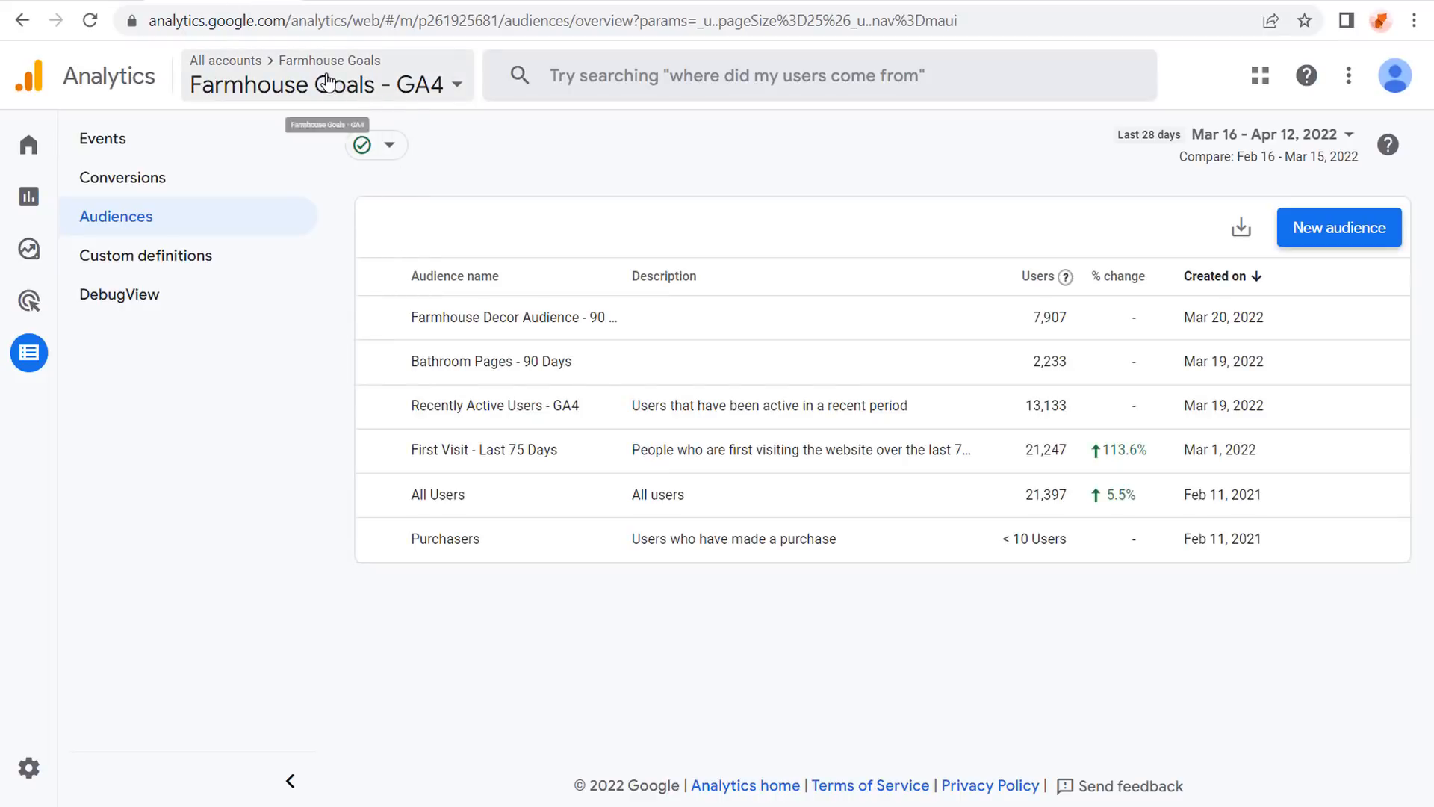
Review the GA4 Events list, then the four conversion events including Affiliate Click.
{"action": "left_click", "coordinate": [164, 183]}
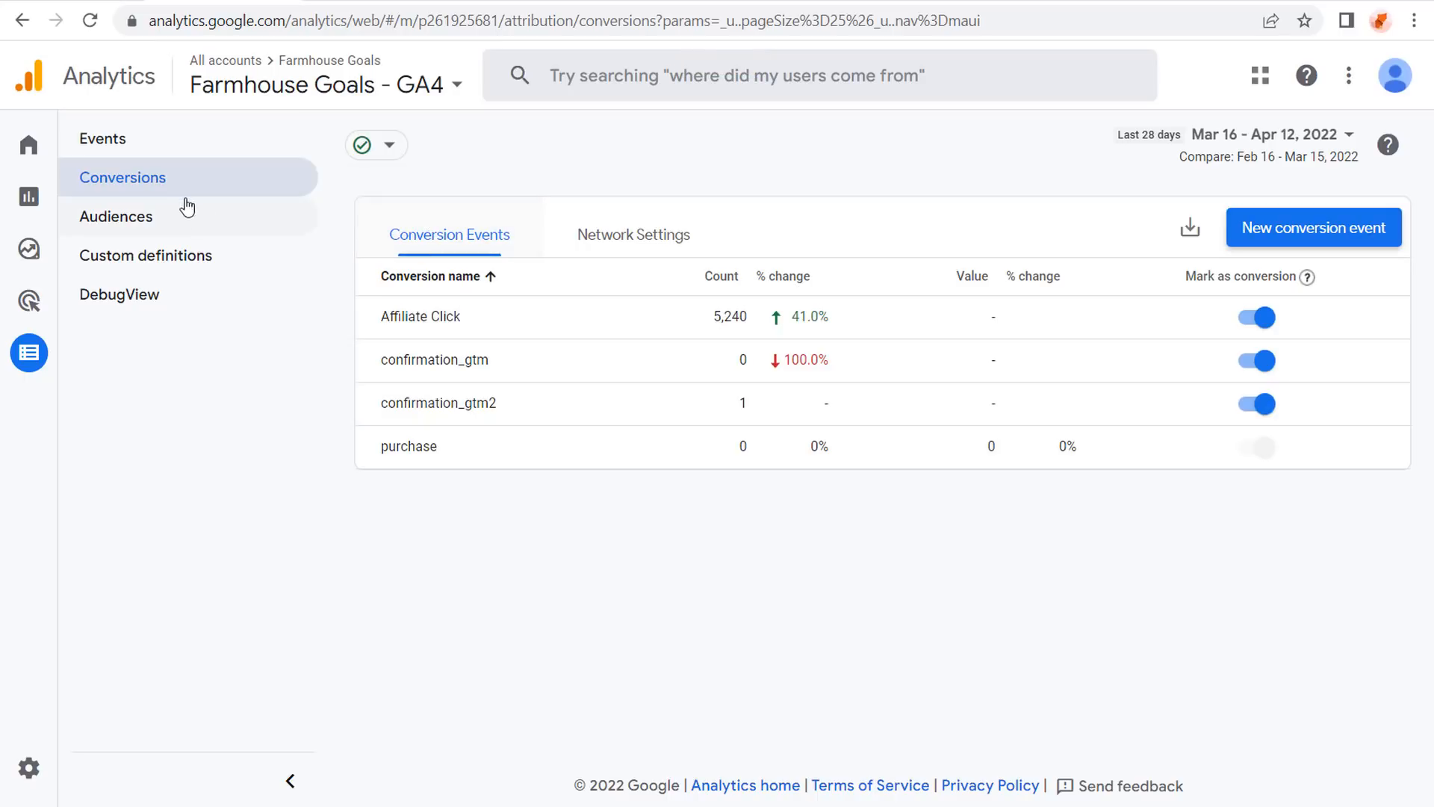
{"action": "mouse_move", "coordinate": [33, 357]}
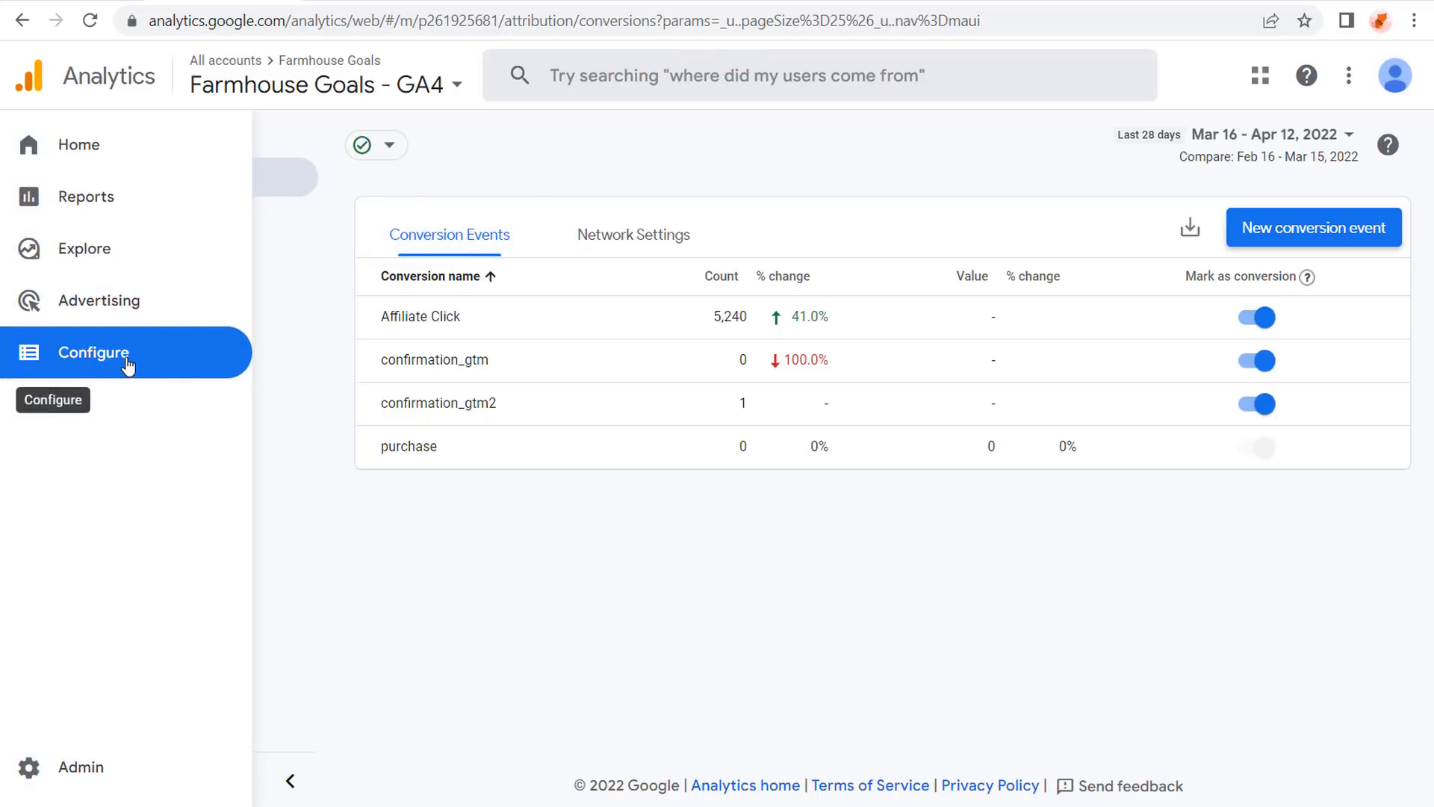
{"action": "left_click", "coordinate": [83, 145]}
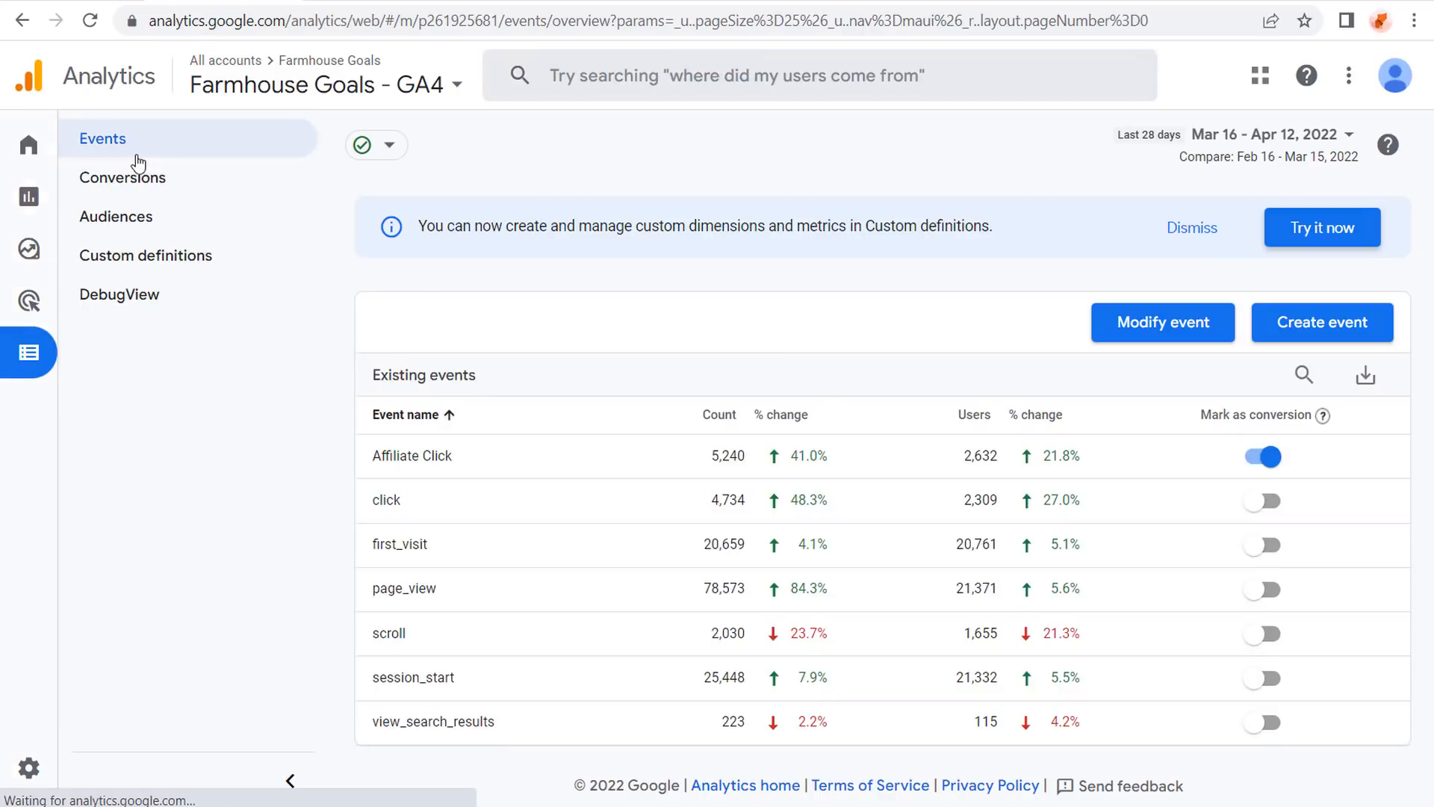
{"action": "left_click", "coordinate": [184, 186]}
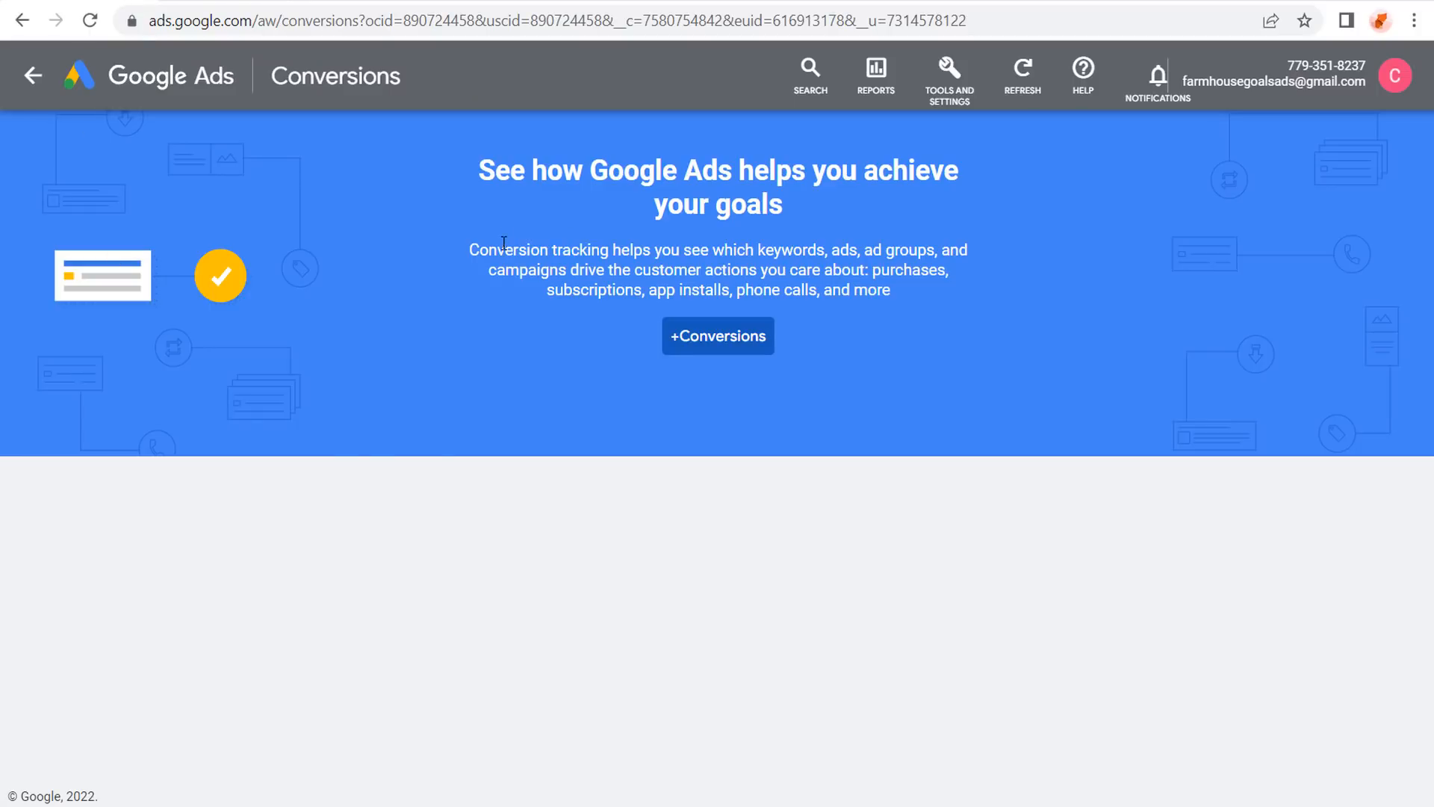
Open Linked accounts, scroll the Google products like GA4 & Firebase, then change browser tabs.
{"action": "left_click", "coordinate": [949, 77]}
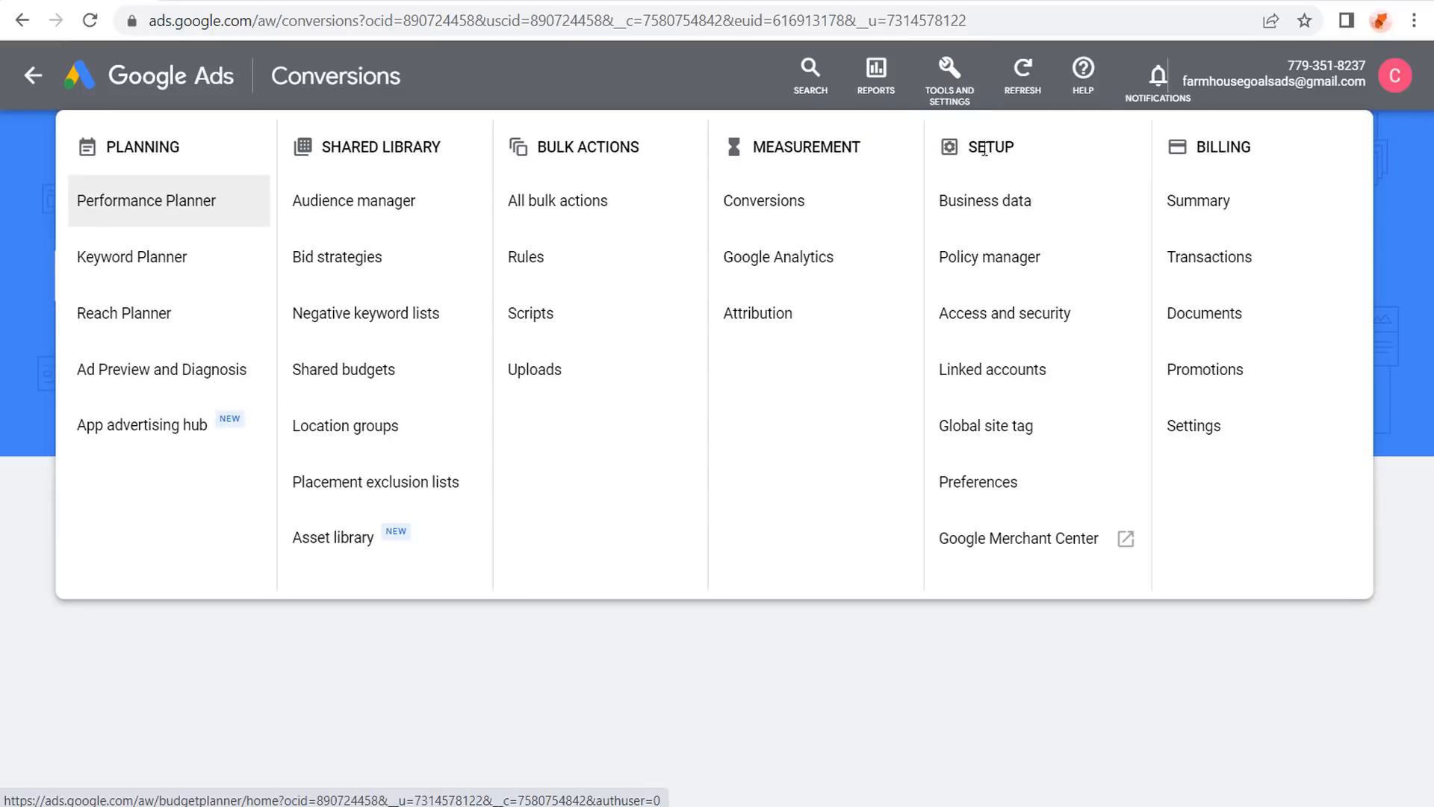
{"action": "left_click", "coordinate": [1001, 369]}
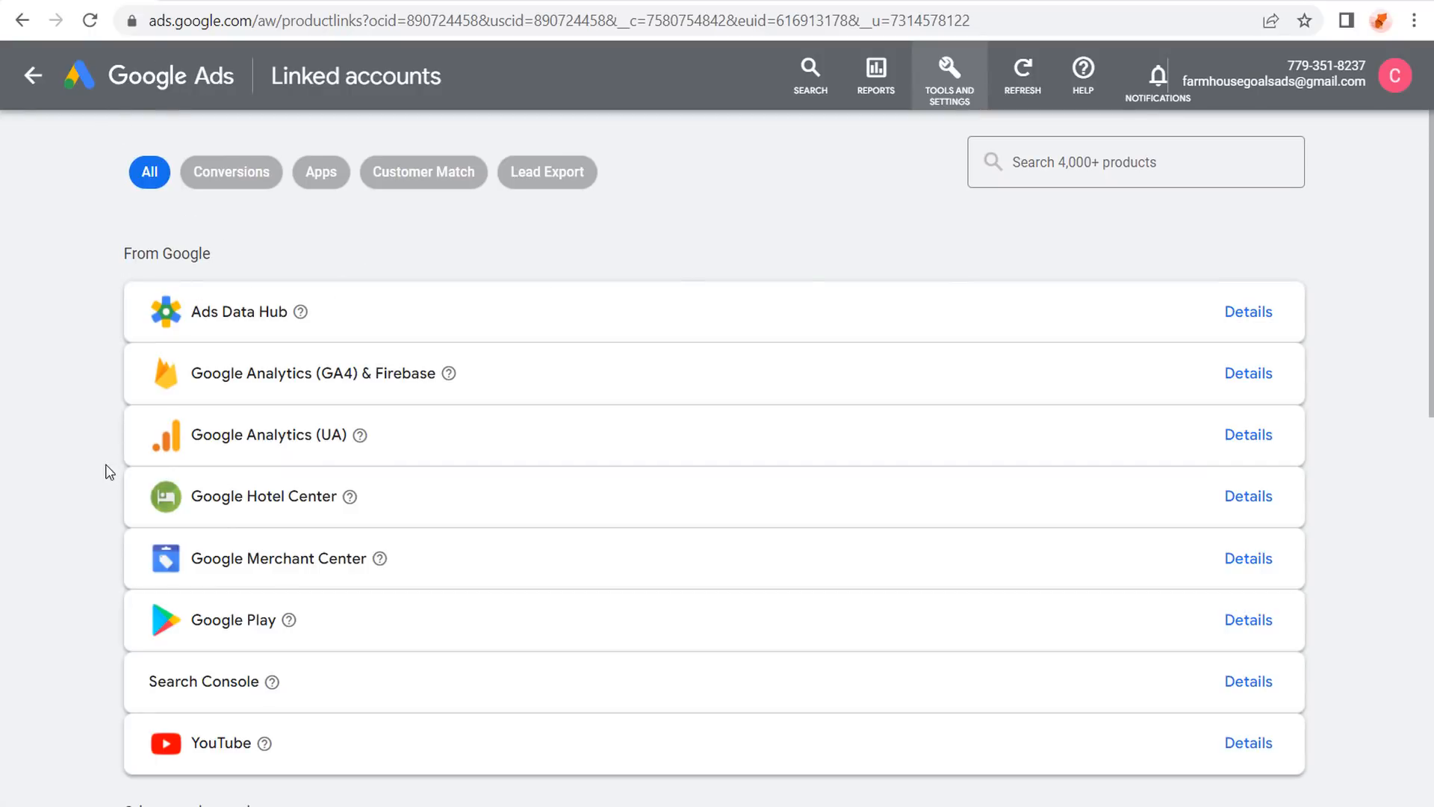
{"action": "scroll", "coordinate": [90, 433], "scroll_direction": "down", "scroll_amount": 2}
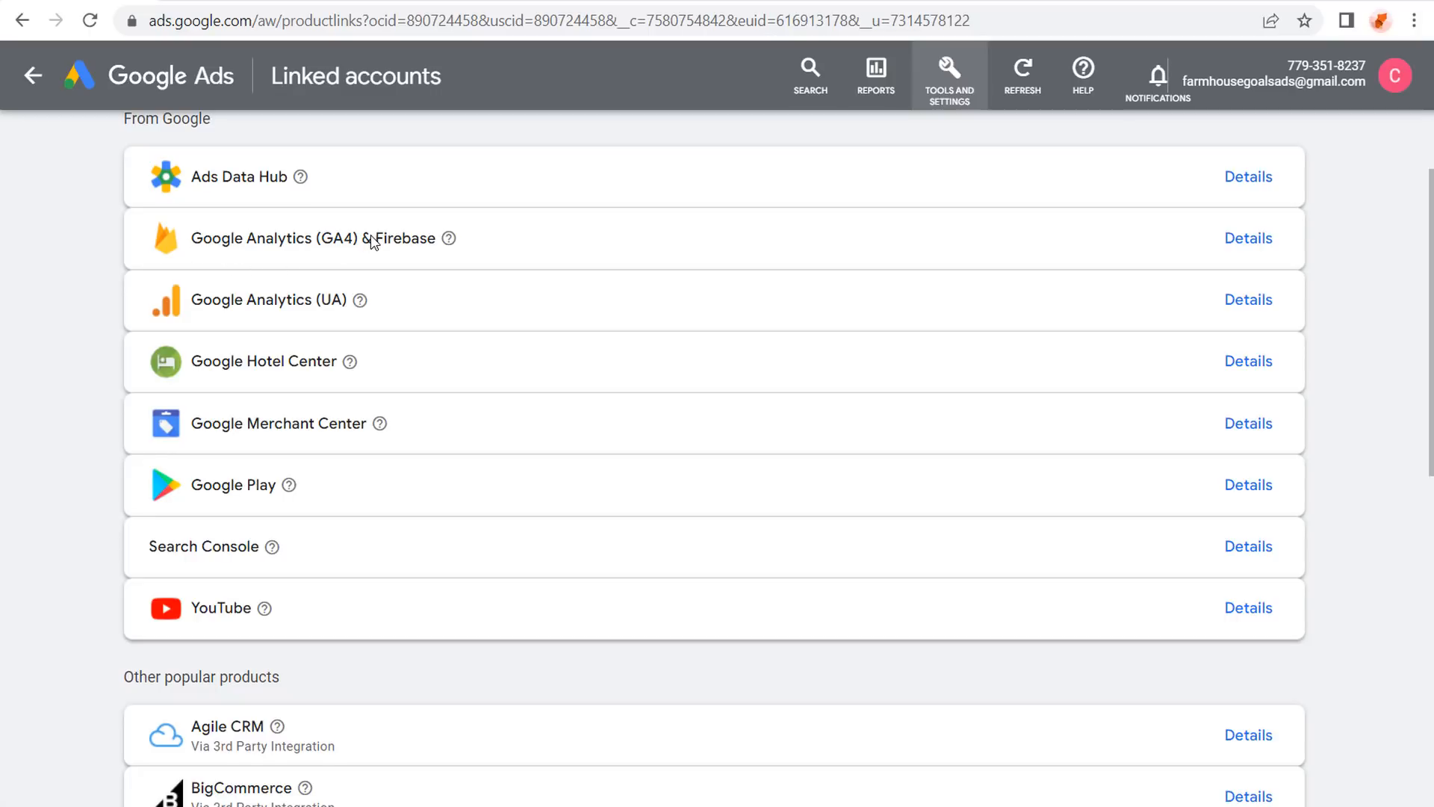
{"action": "left_click", "coordinate": [256, 4]}
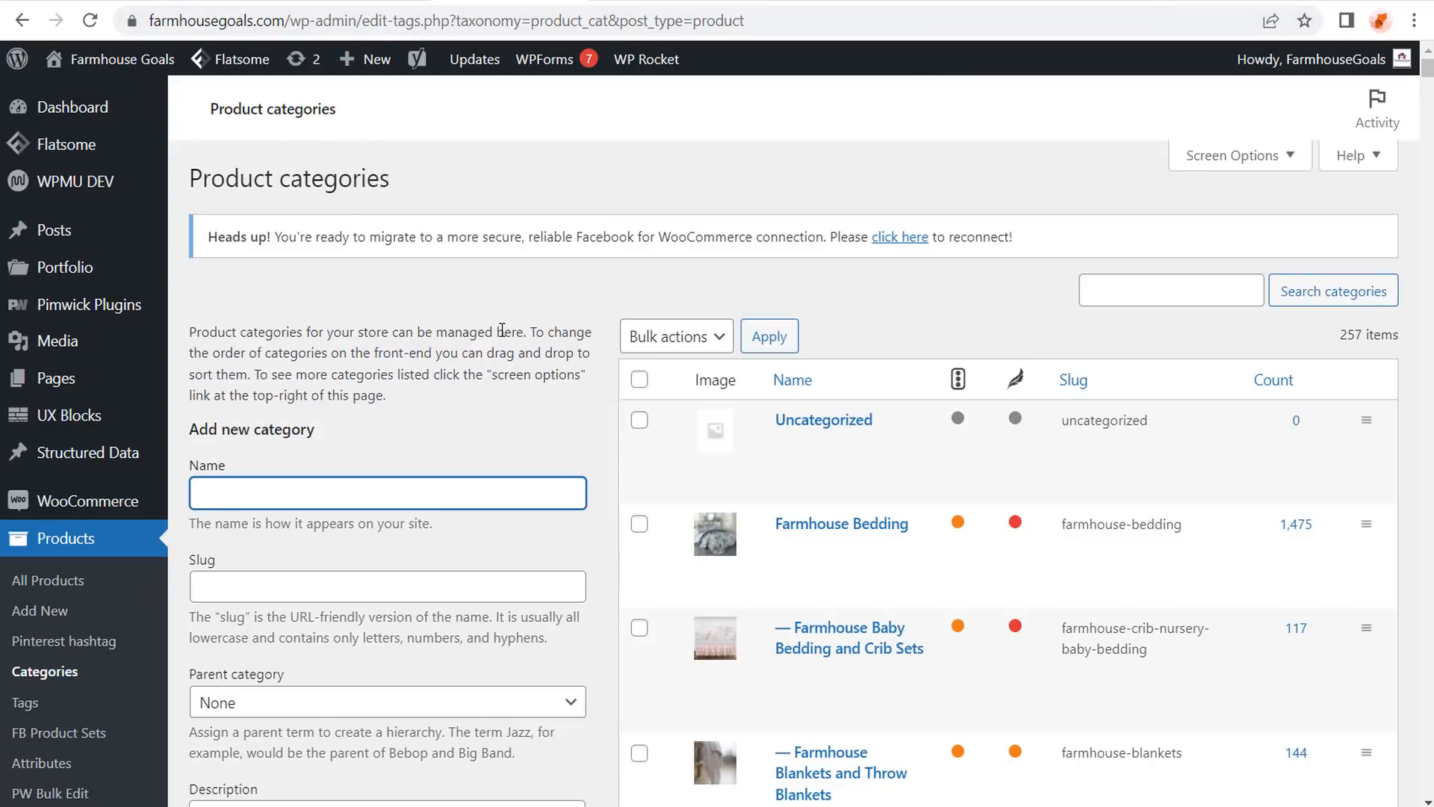
{"action": "scroll", "coordinate": [607, 377], "scroll_direction": "down", "scroll_amount": 2}
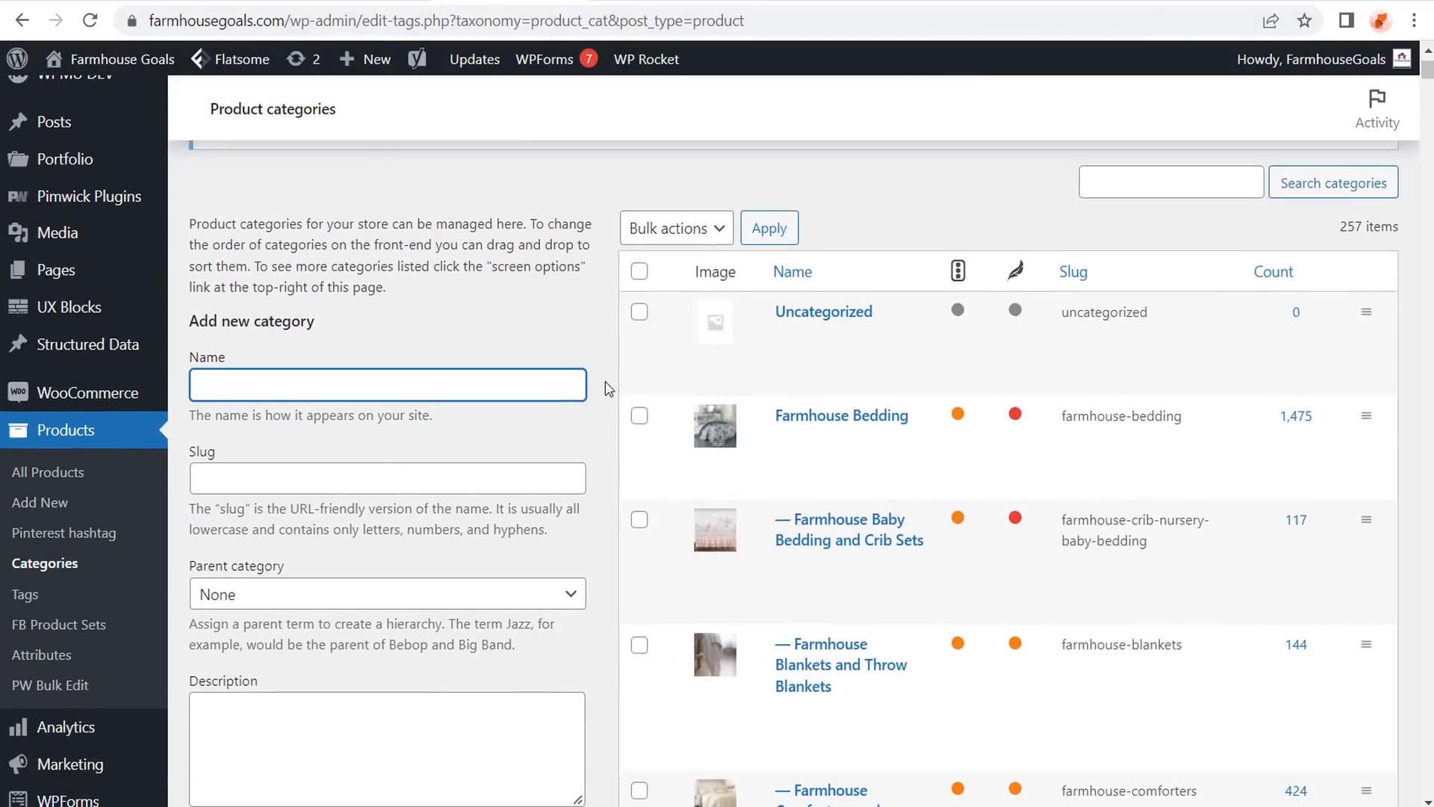
{"action": "scroll", "coordinate": [607, 389], "scroll_direction": "down", "scroll_amount": 7}
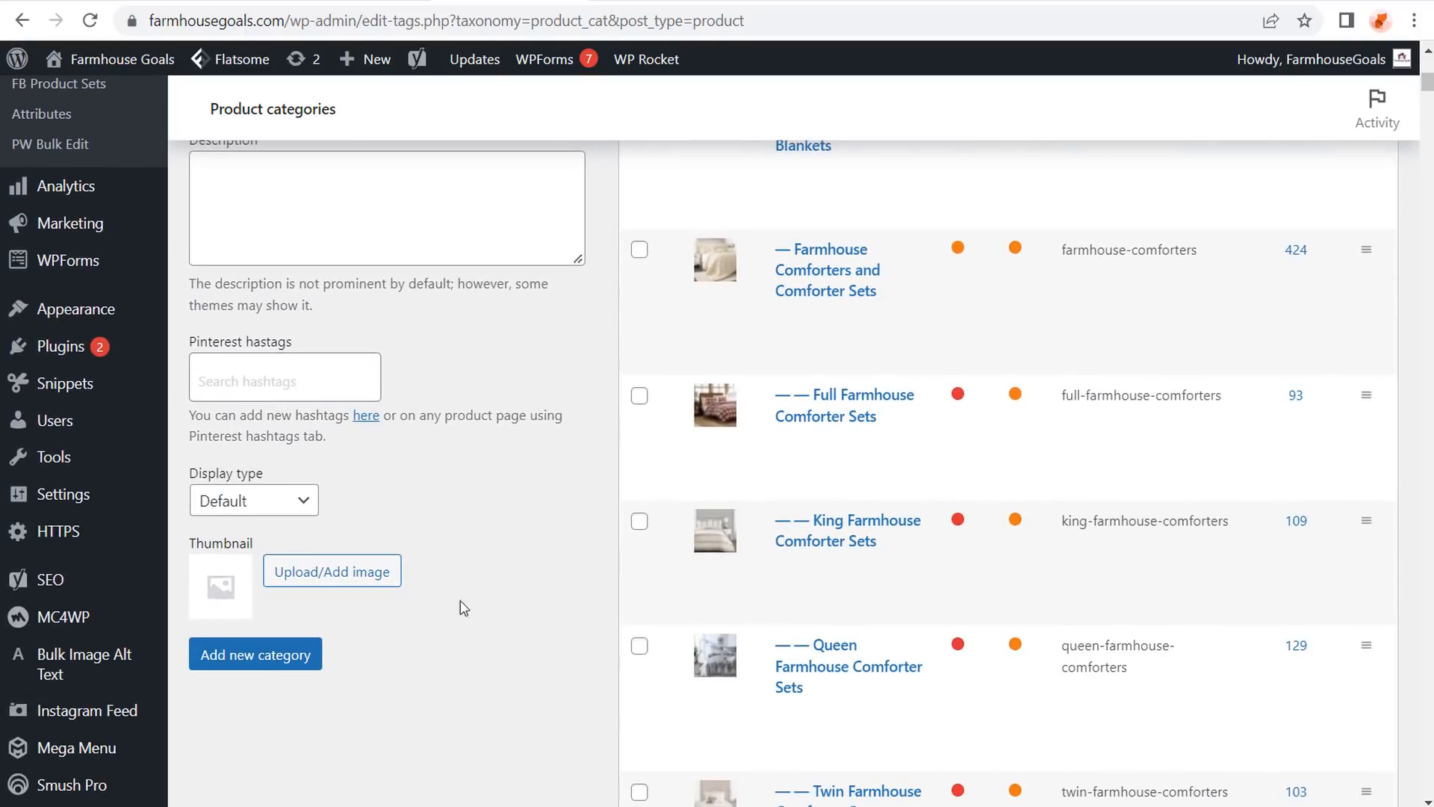
{"action": "scroll", "coordinate": [590, 347], "scroll_direction": "up", "scroll_amount": 1}
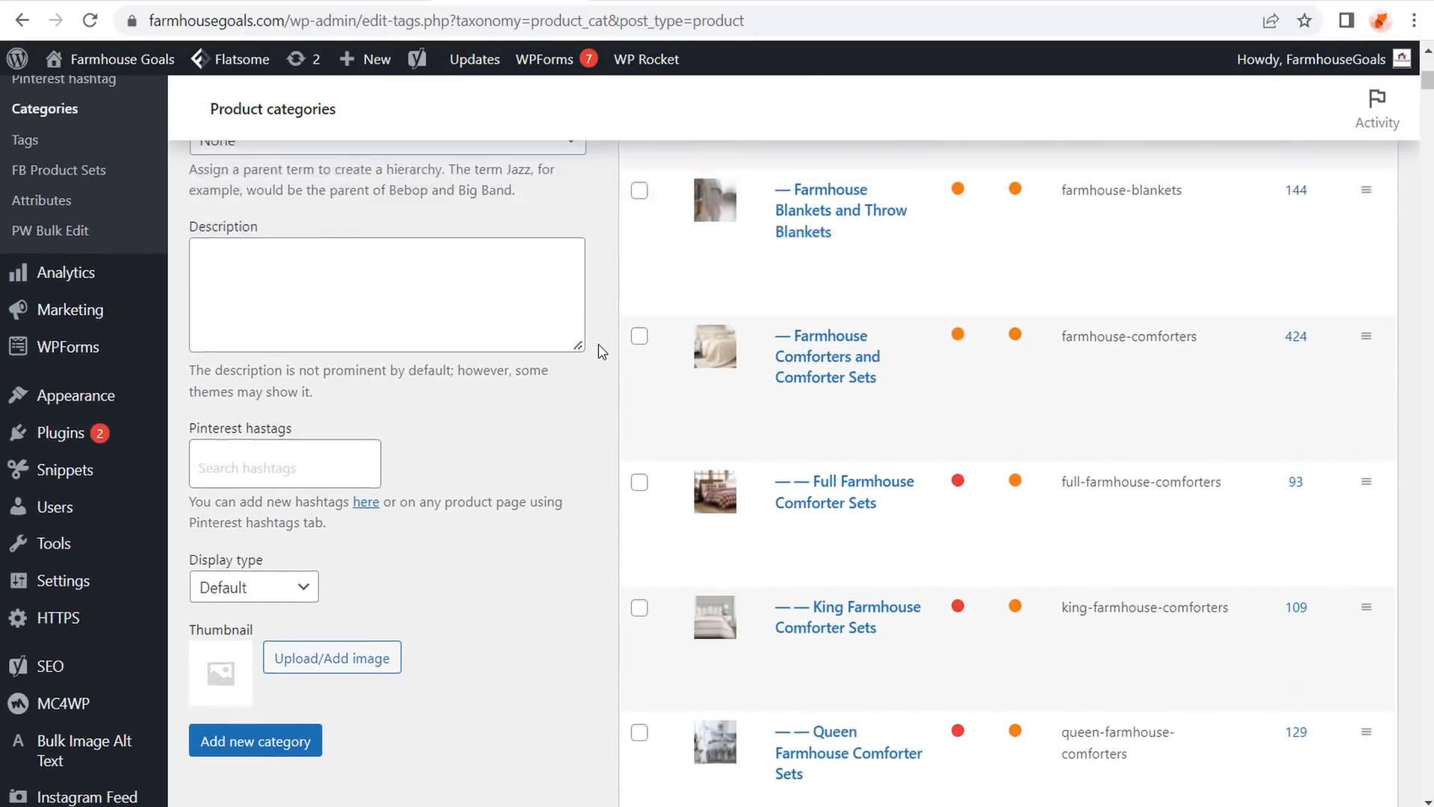
{"action": "scroll", "coordinate": [601, 351], "scroll_direction": "up", "scroll_amount": 7}
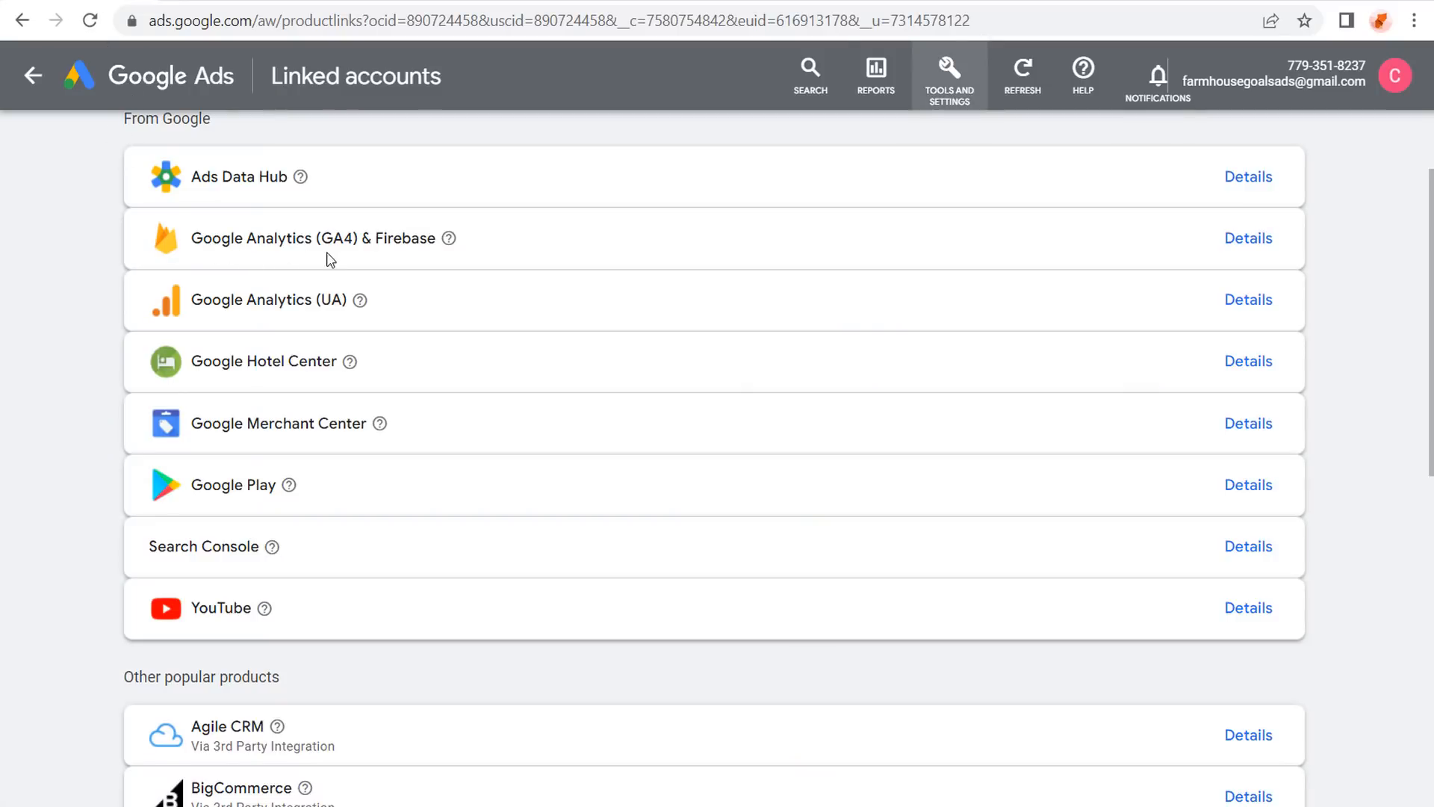
Check GA4 Account Access Management users, then open Google Ads' GA4 & Firebase linking details.
{"action": "left_click", "coordinate": [240, 0]}
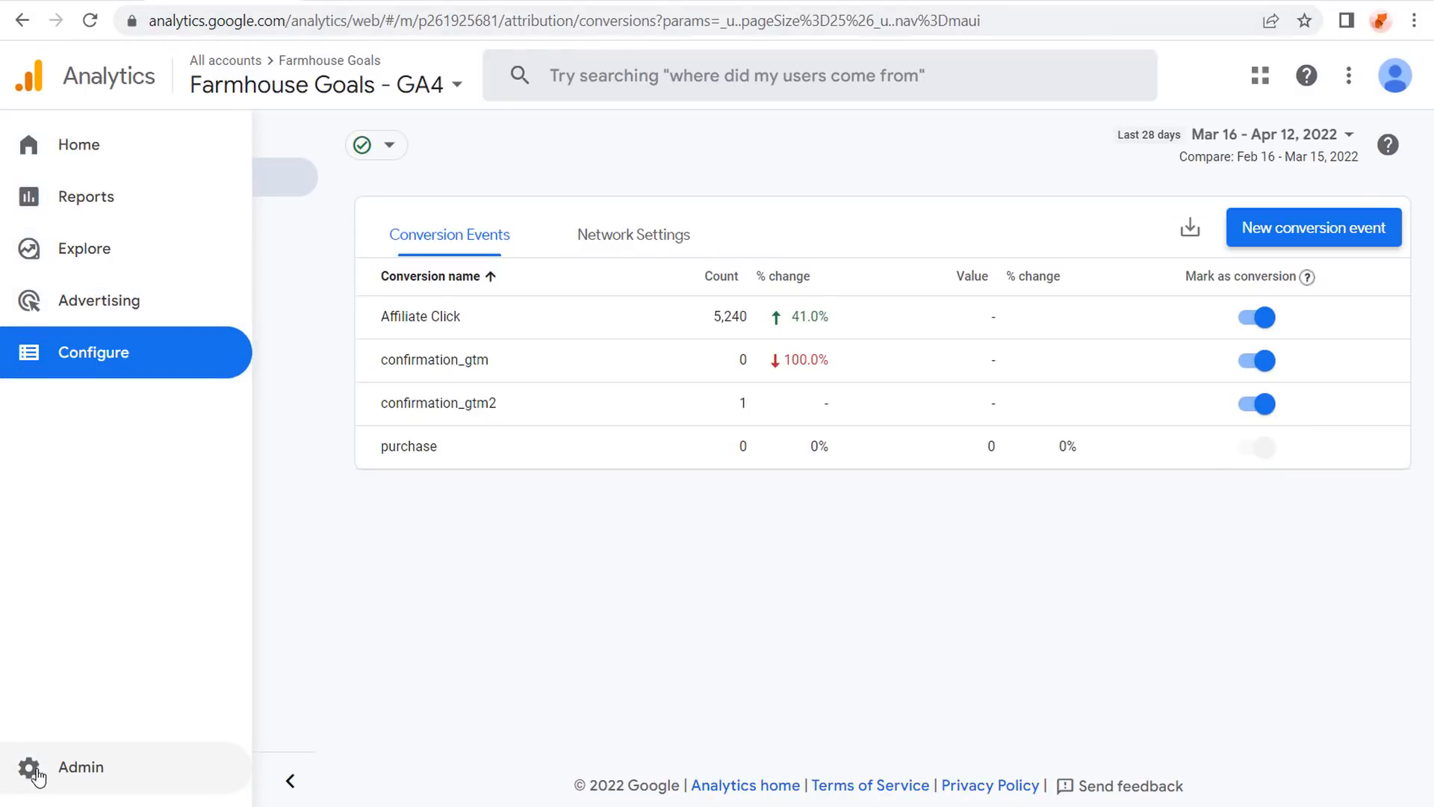
{"action": "left_click", "coordinate": [79, 773]}
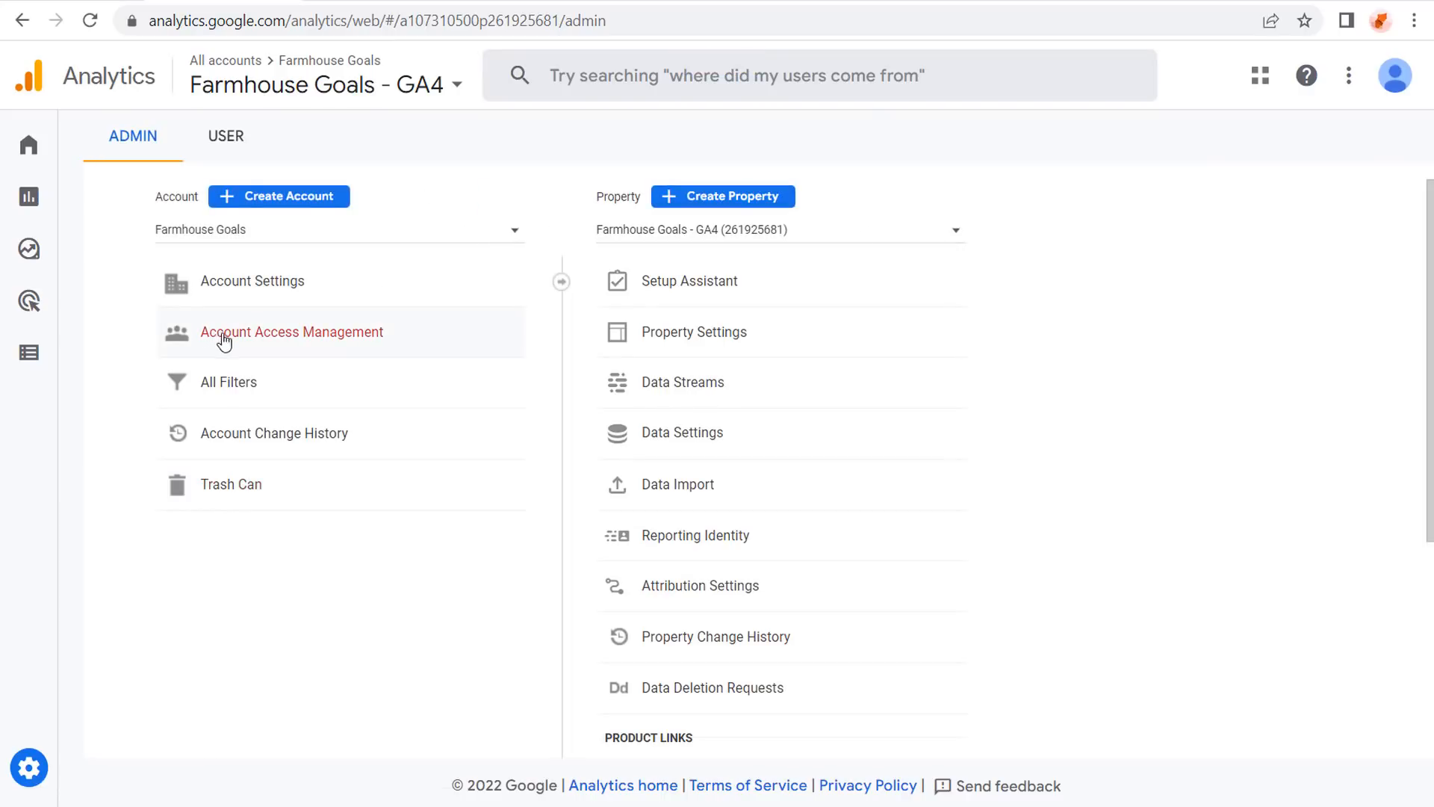
{"action": "left_click", "coordinate": [270, 337]}
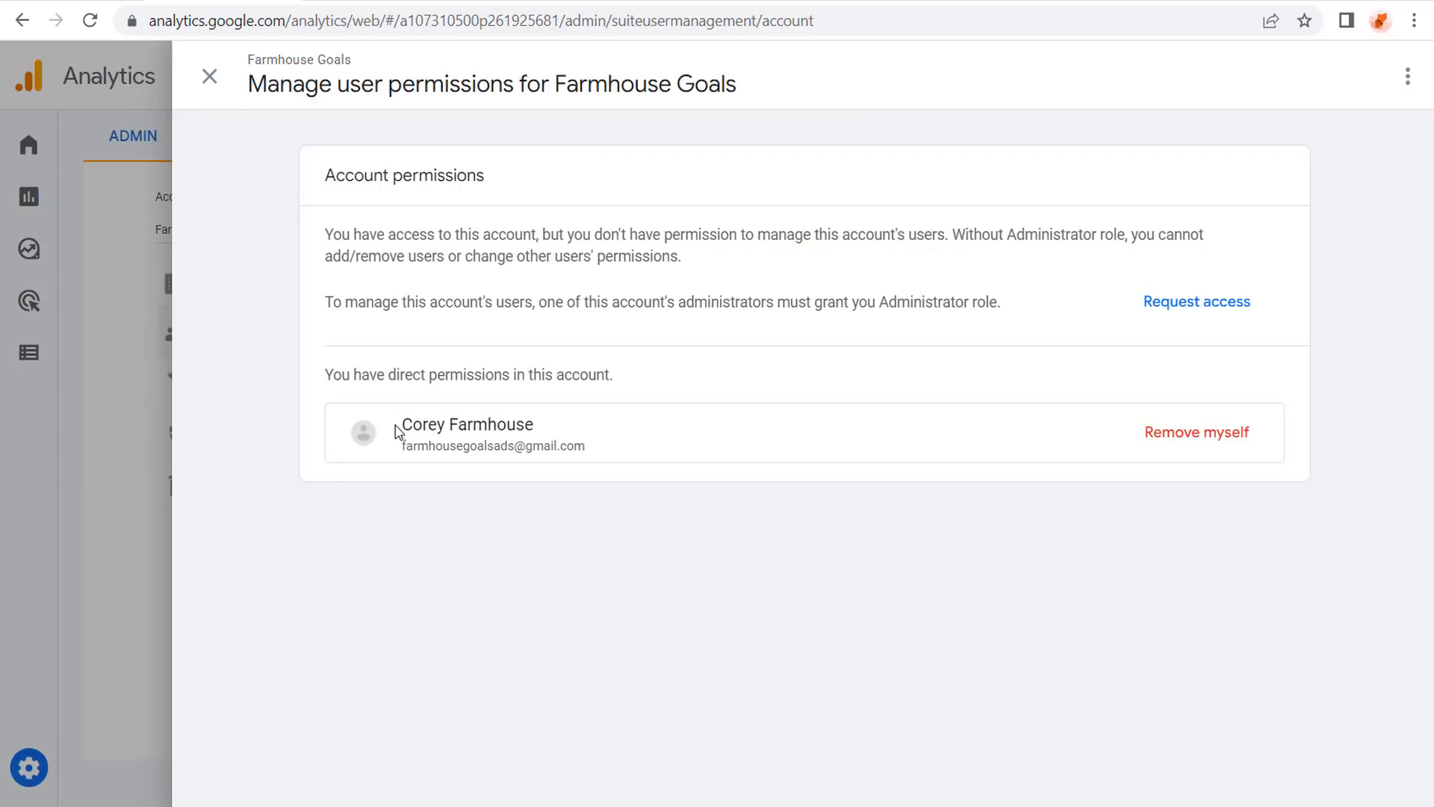
{"action": "left_click_drag", "start_coordinate": [407, 420], "coordinate": [603, 454]}
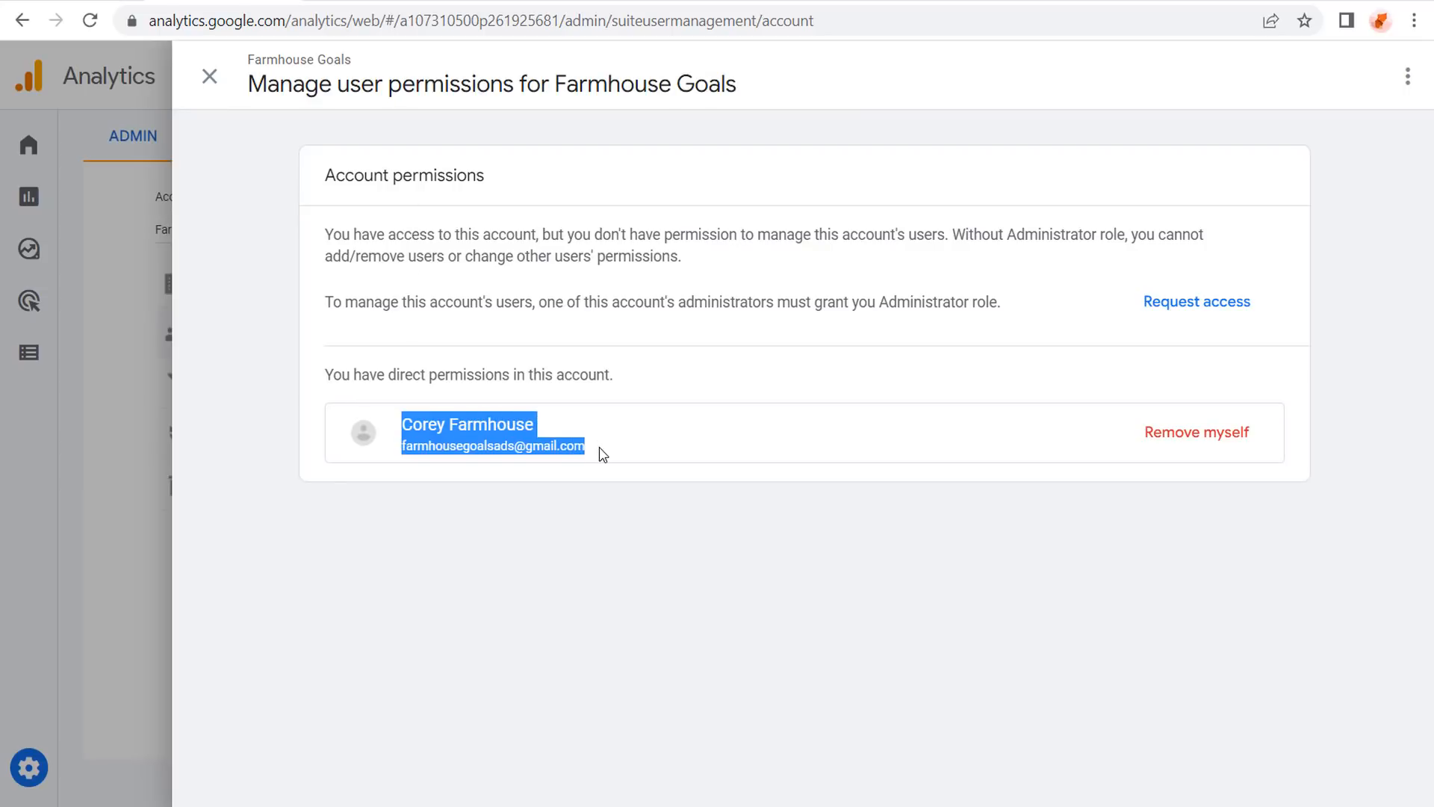
{"action": "left_click", "coordinate": [502, 246]}
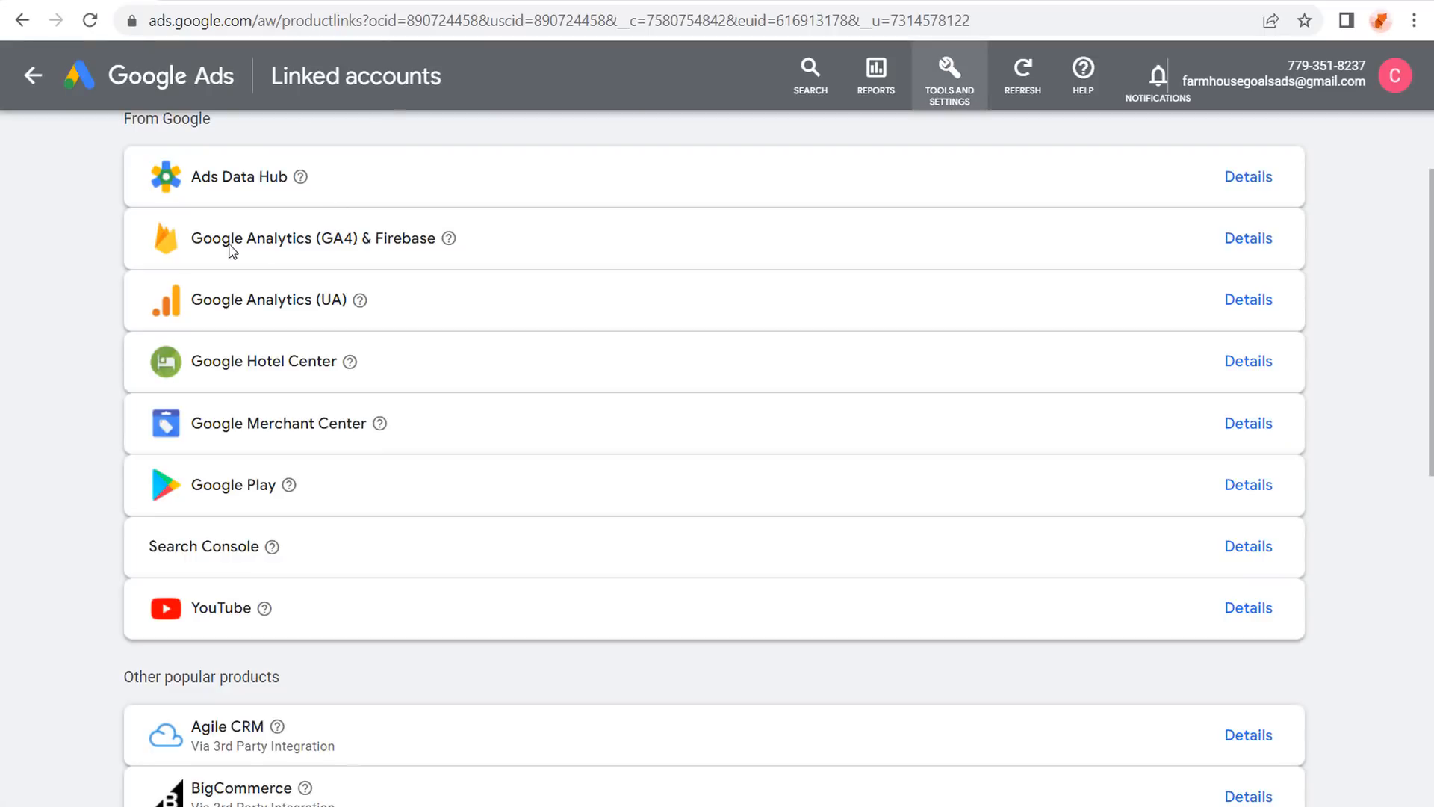
{"action": "left_click", "coordinate": [1257, 245]}
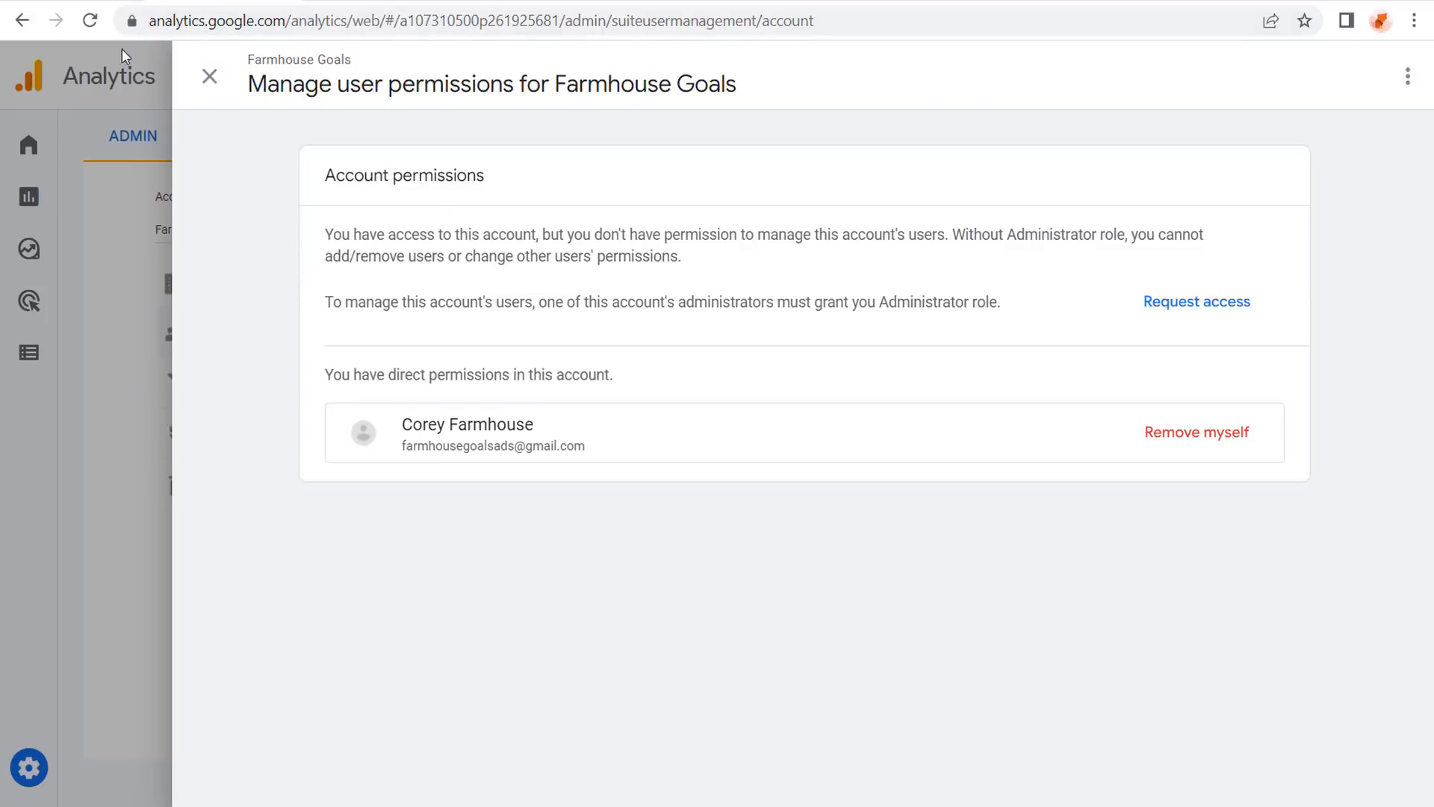
{"action": "left_click", "coordinate": [77, 0]}
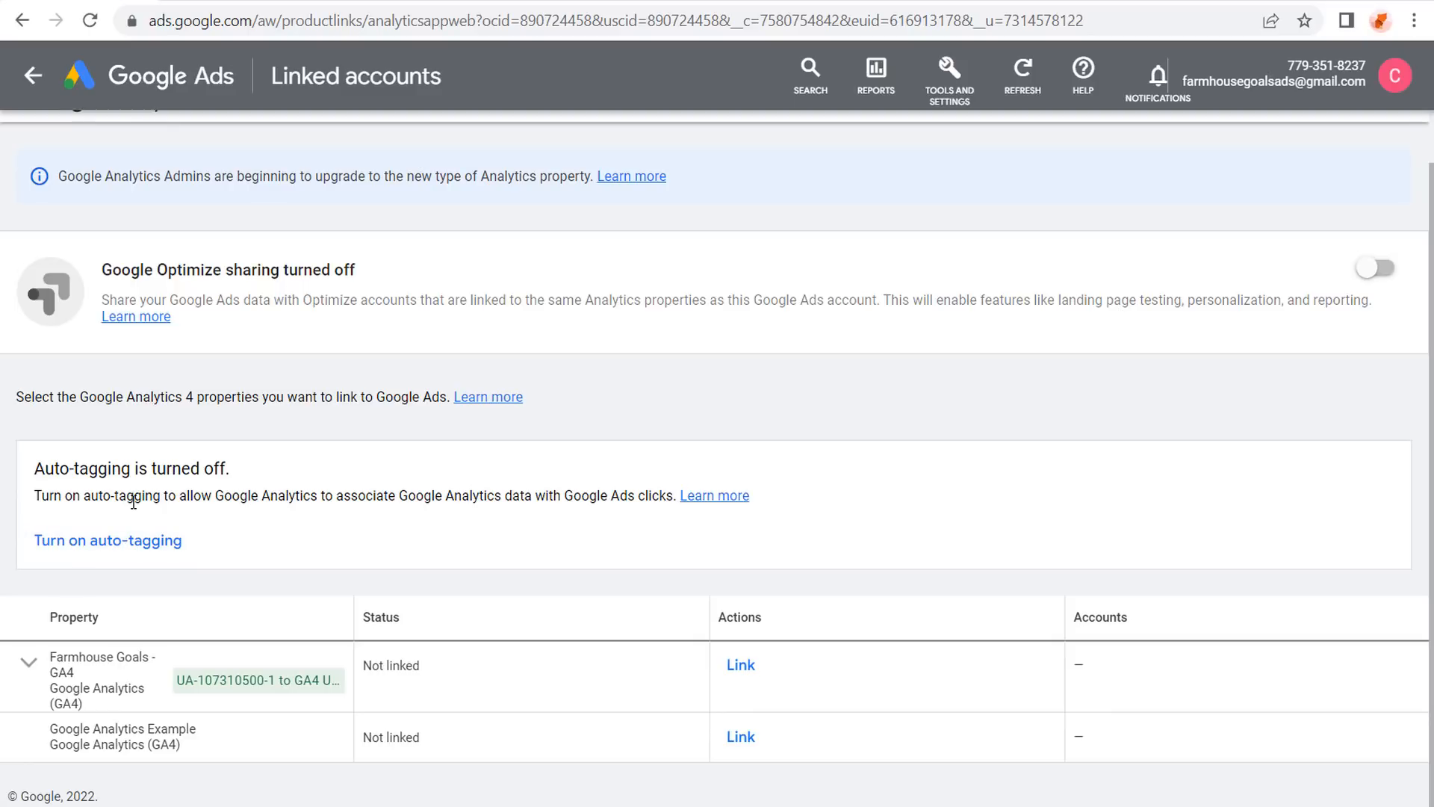
Turn on auto-tagging for the Google Ads account.
{"action": "left_click_drag", "start_coordinate": [47, 496], "coordinate": [373, 493]}
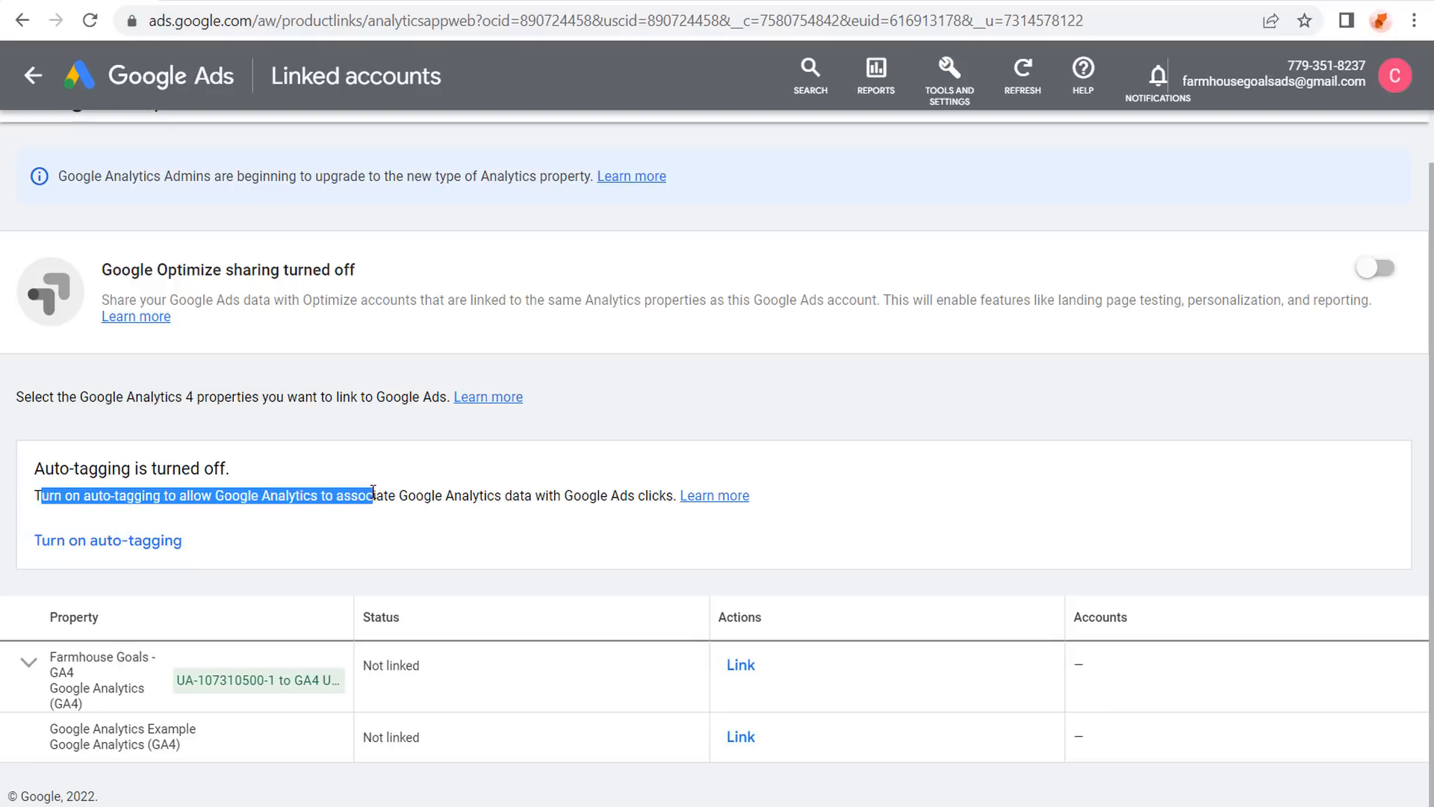
{"action": "left_click", "coordinate": [484, 503]}
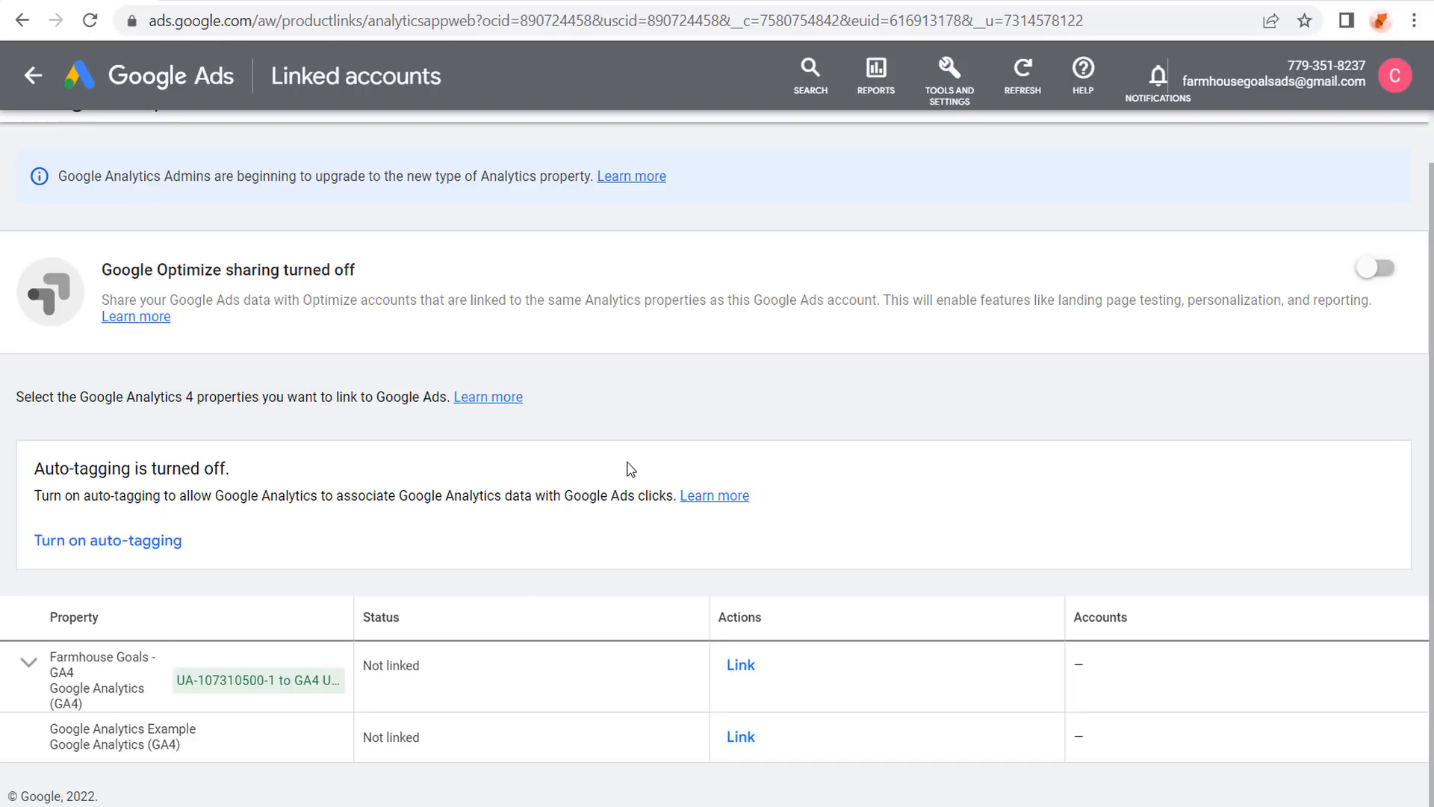
{"action": "left_click", "coordinate": [89, 541]}
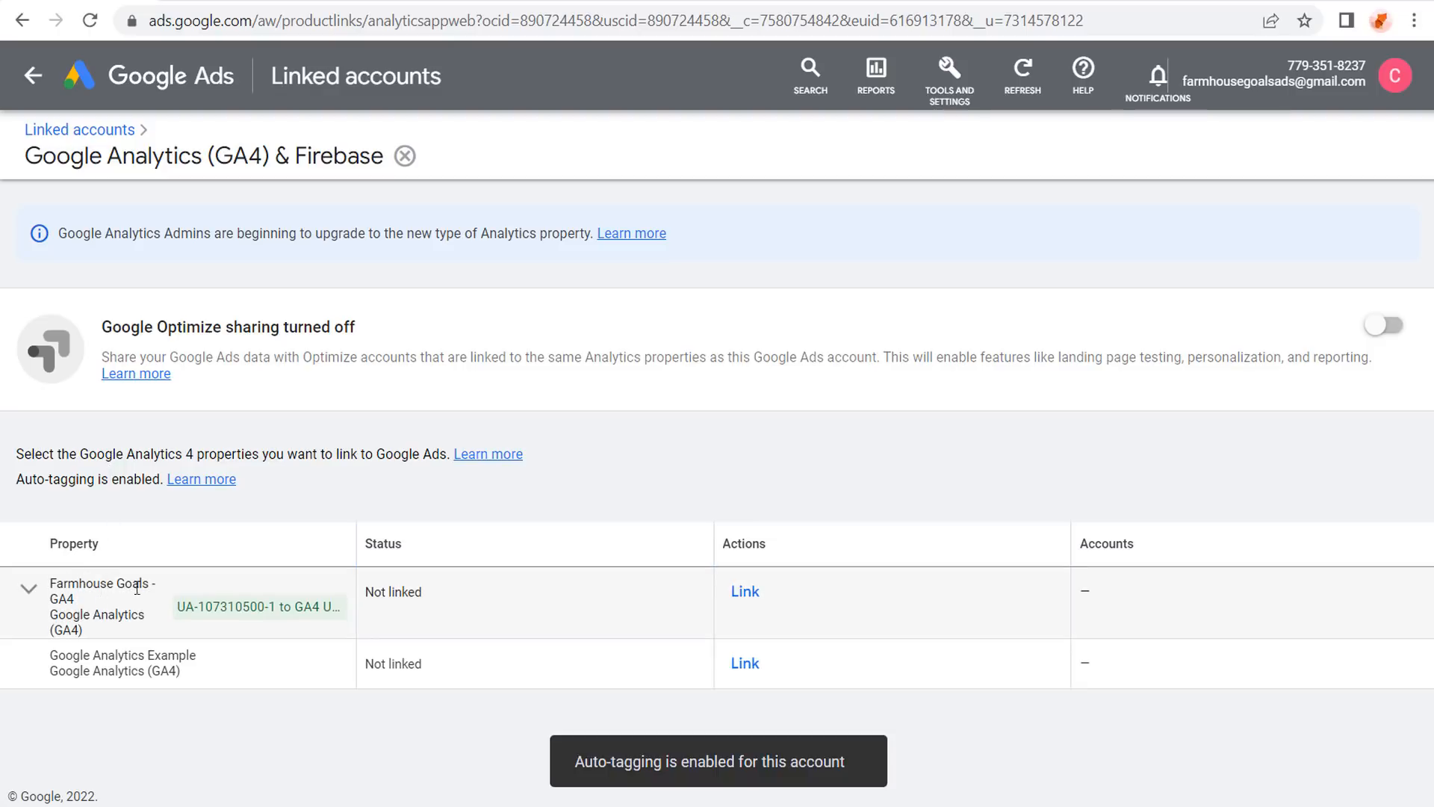
Link Farmhouse Goals - GA4 with Import Google Analytics audiences switched on.
{"action": "left_click", "coordinate": [745, 592]}
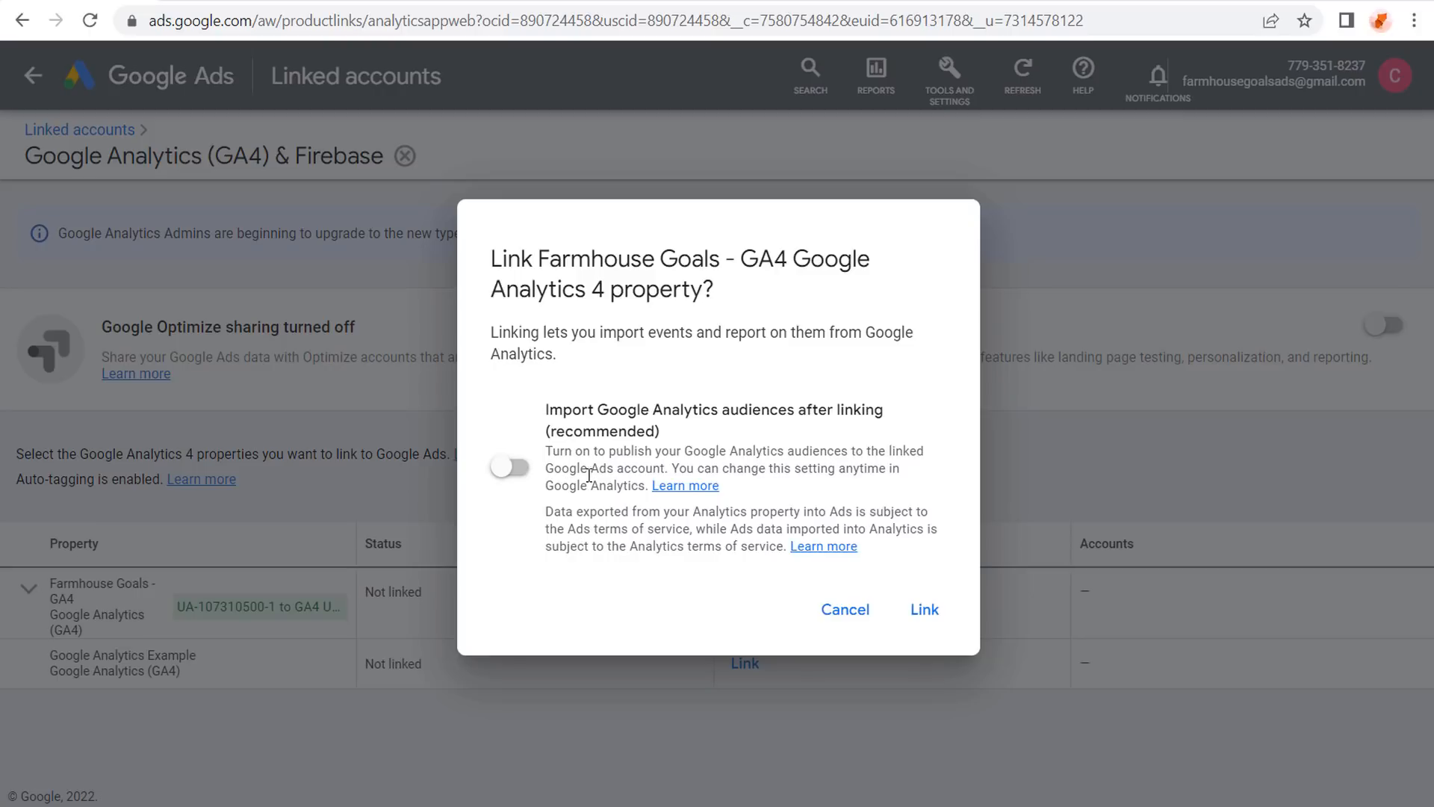
{"action": "left_click_drag", "start_coordinate": [551, 411], "coordinate": [779, 411]}
{"action": "left_click", "coordinate": [882, 404]}
{"action": "left_click", "coordinate": [516, 468]}
{"action": "left_click", "coordinate": [924, 609]}
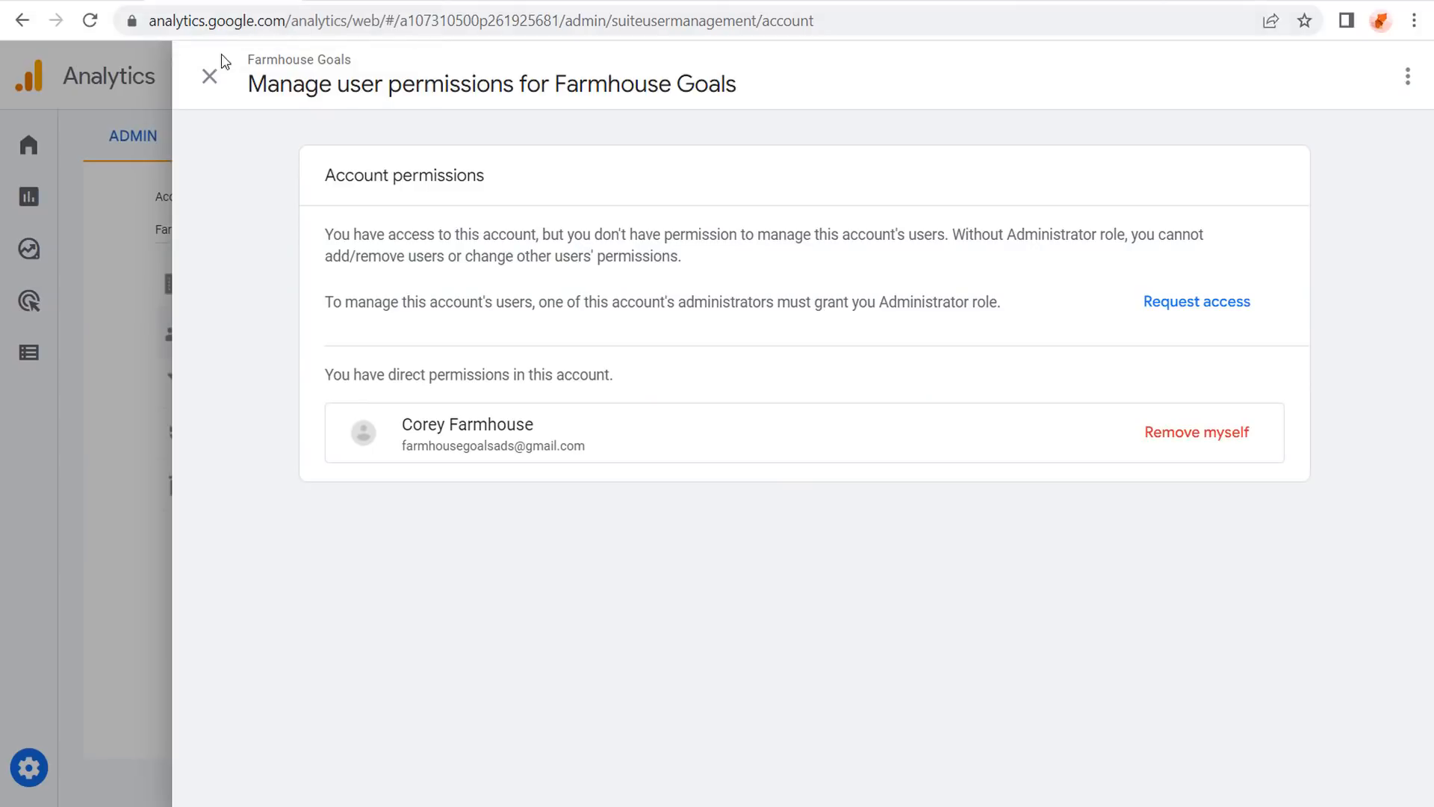
Close the user permissions panel and revisit the GA4 Events and Conversions lists.
{"action": "left_click", "coordinate": [207, 77]}
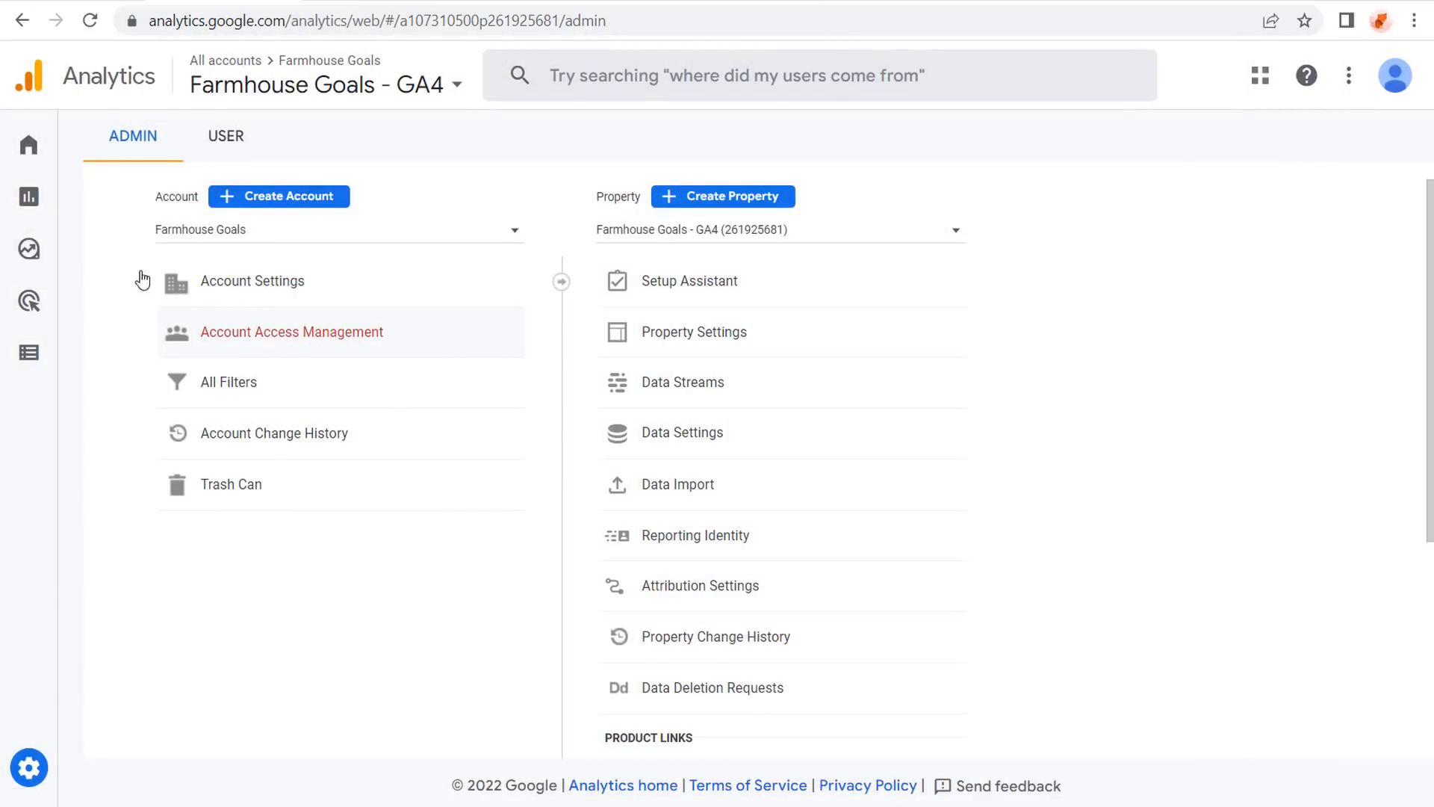
{"action": "left_click", "coordinate": [101, 352]}
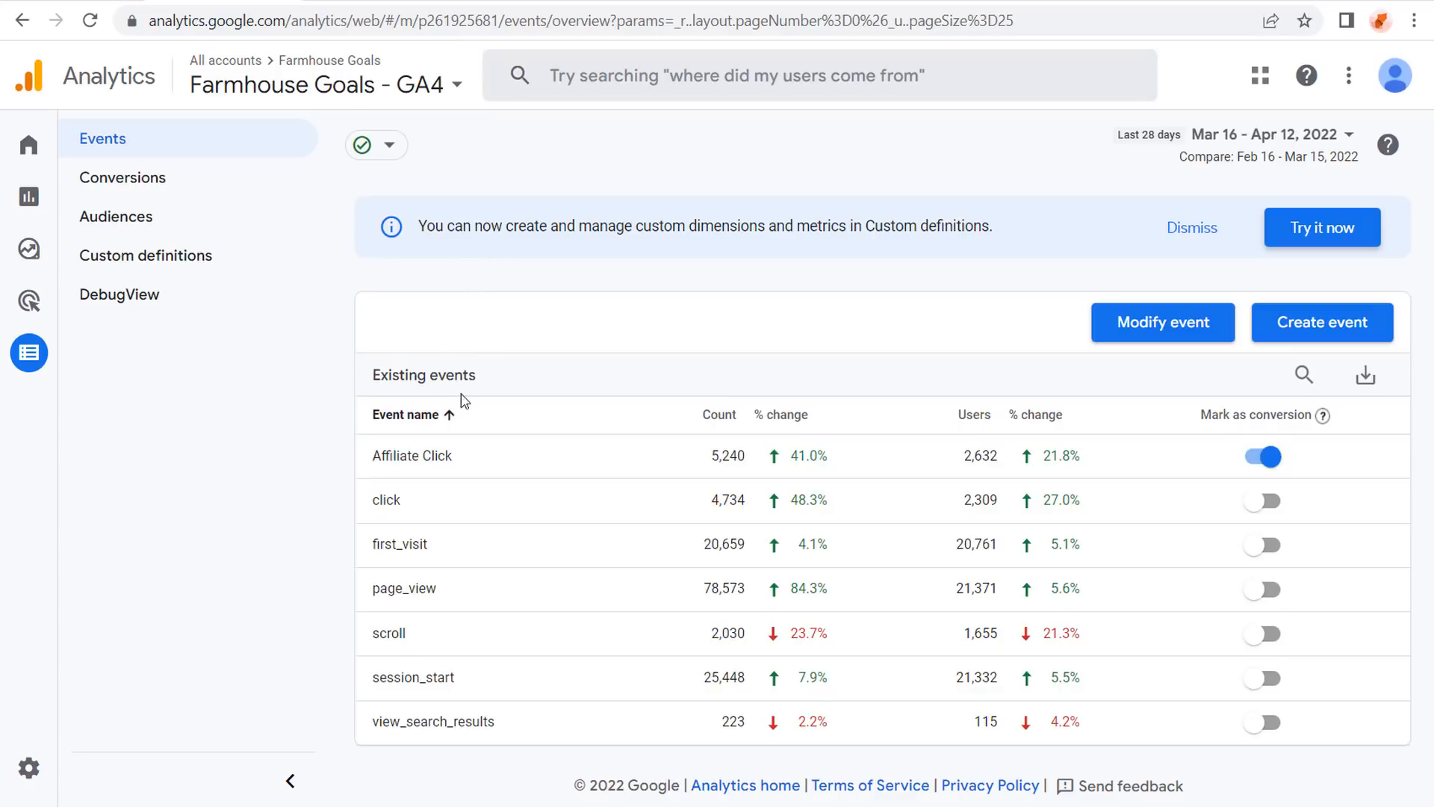
{"action": "left_click", "coordinate": [194, 183]}
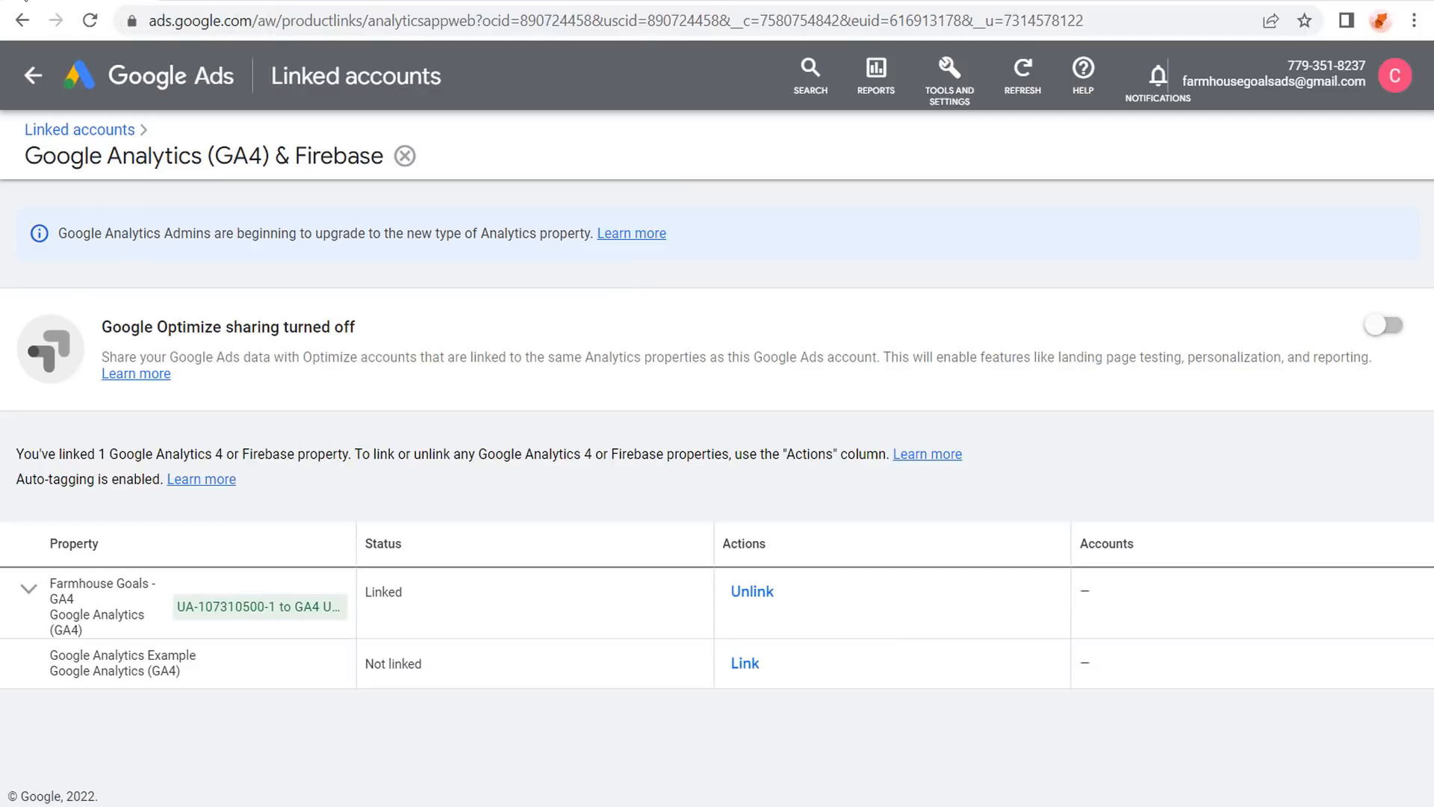
Start a new conversion import from Google Analytics 4 properties, choosing web events.
{"action": "left_click", "coordinate": [937, 68]}
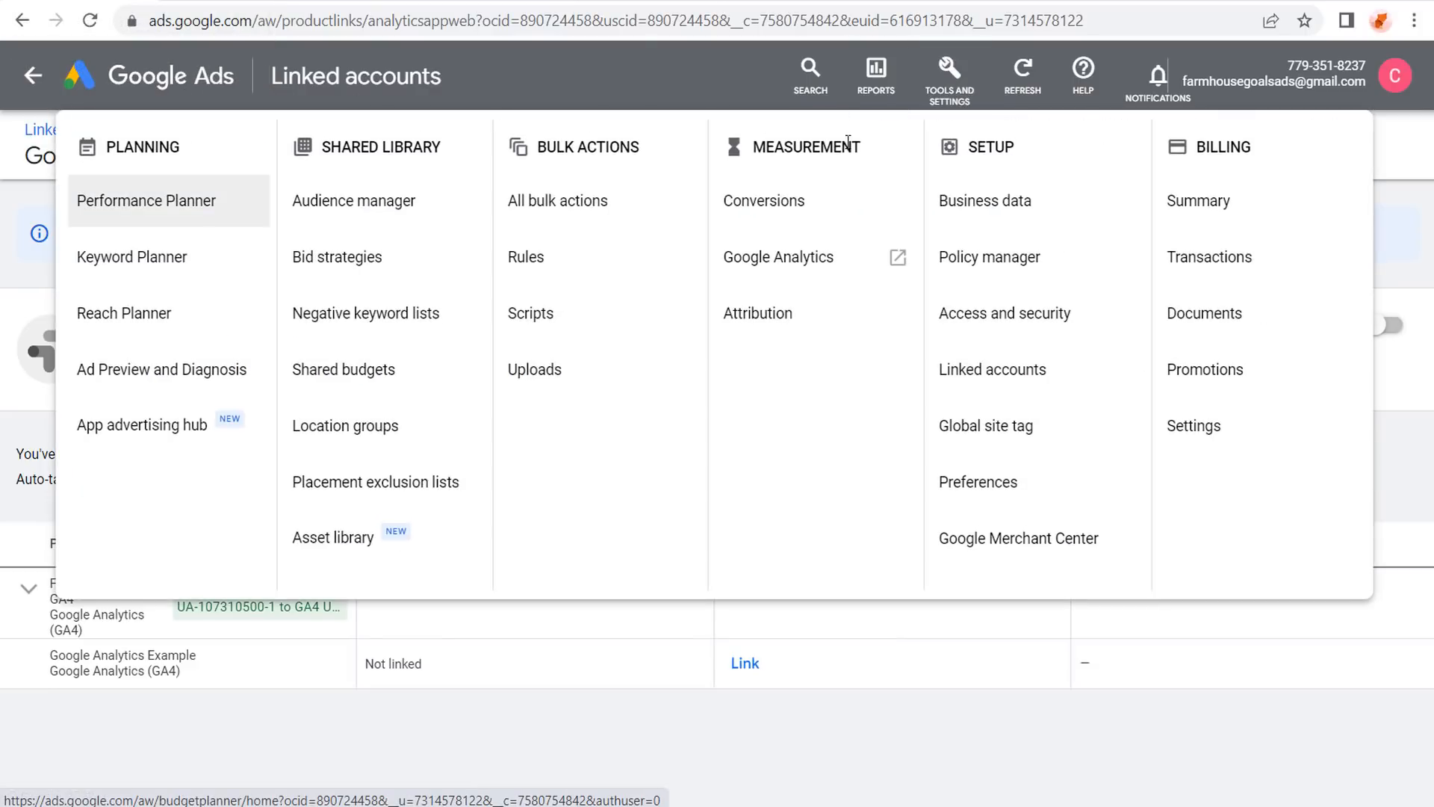
{"action": "left_click", "coordinate": [797, 193]}
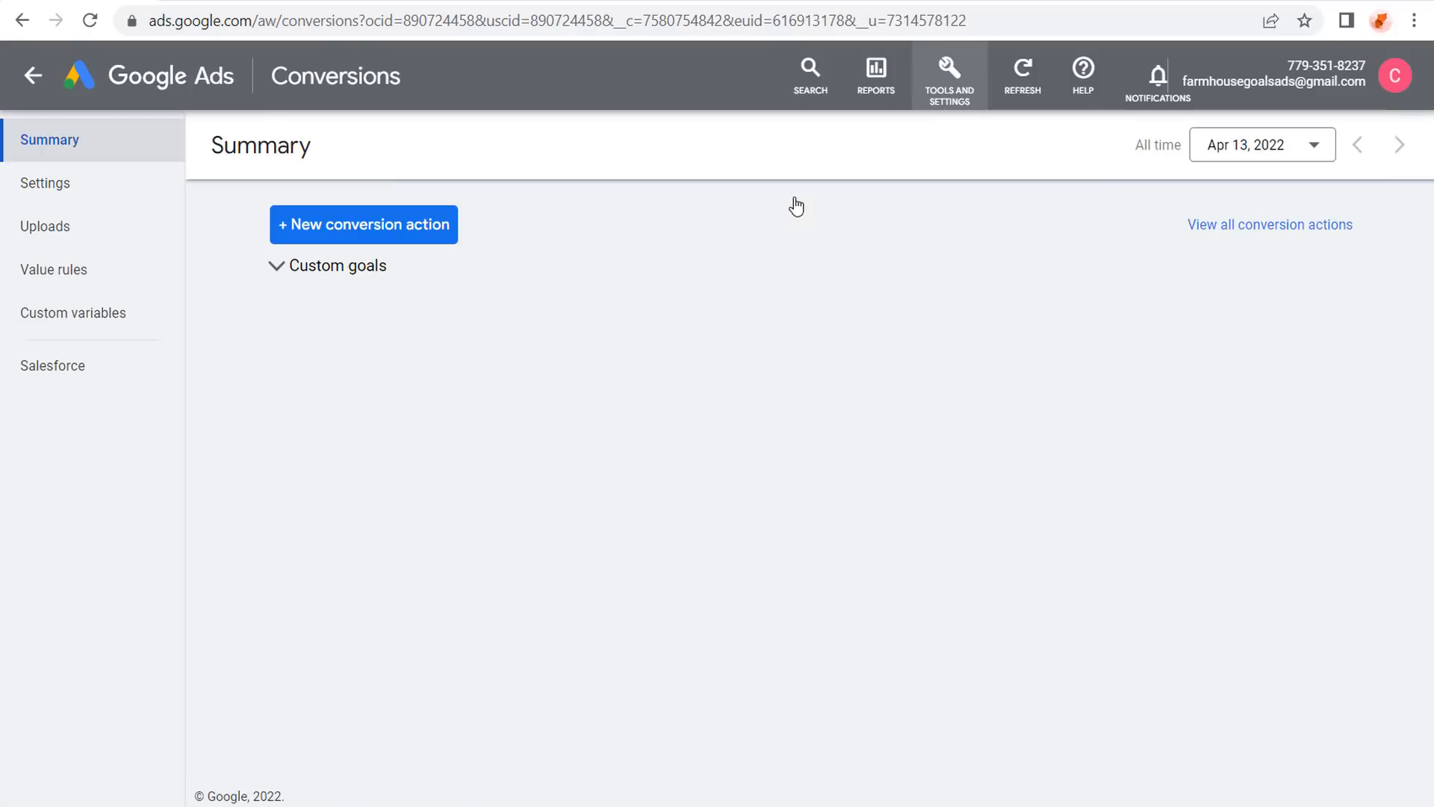
{"action": "left_click", "coordinate": [302, 237]}
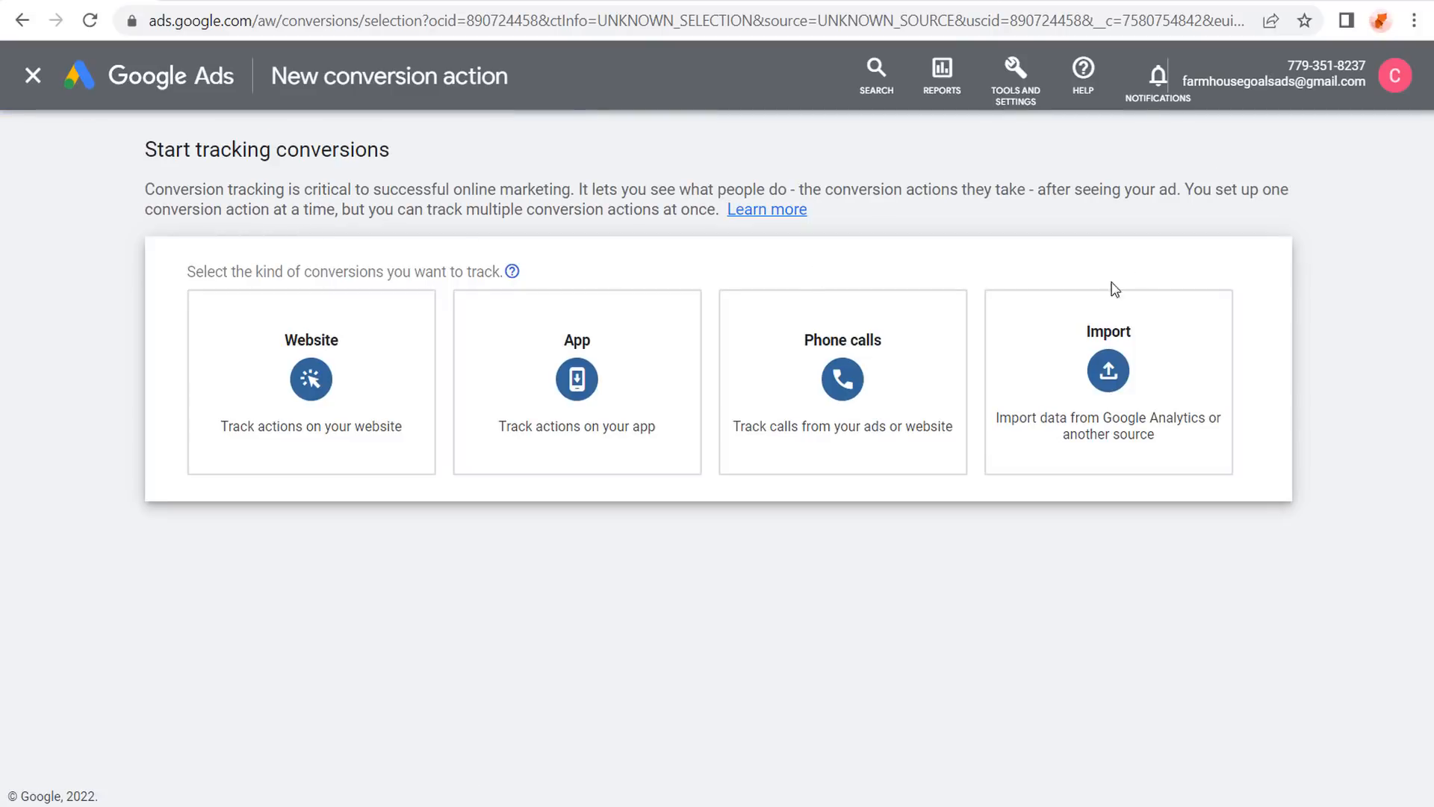
{"action": "mouse_move", "coordinate": [1136, 374]}
{"action": "left_click", "coordinate": [1160, 400]}
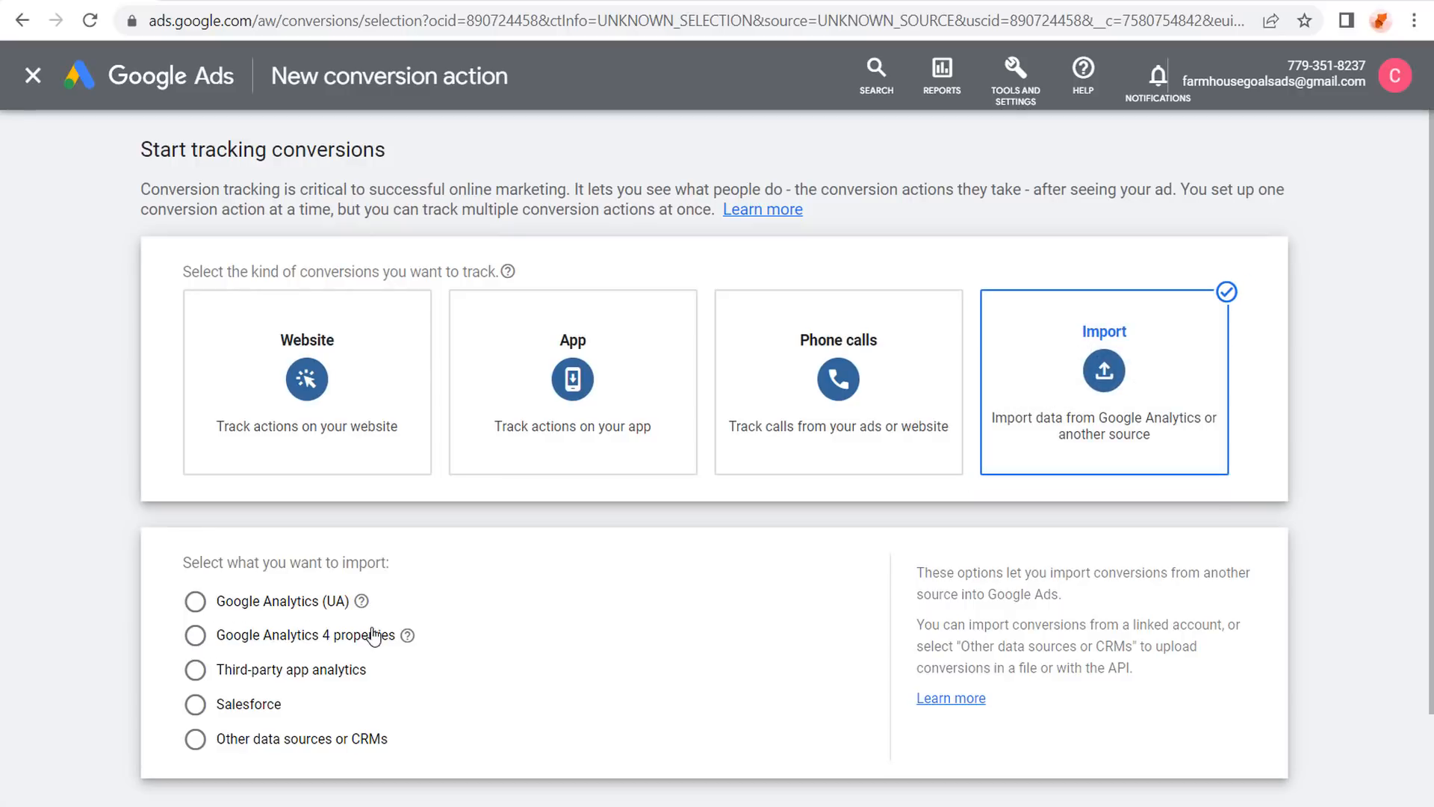
{"action": "left_click", "coordinate": [205, 640]}
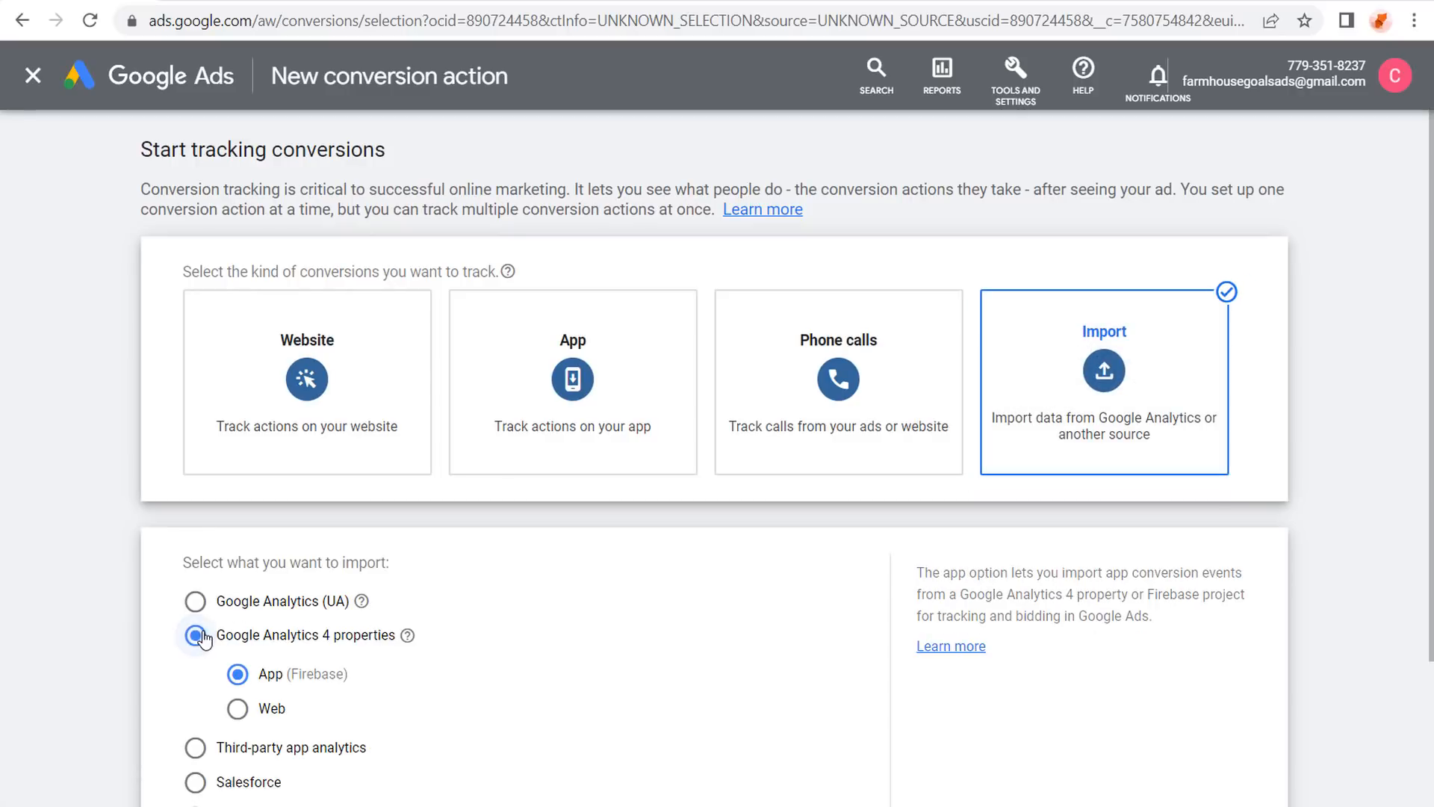
{"action": "left_click", "coordinate": [239, 709]}
{"action": "scroll", "coordinate": [629, 606], "scroll_direction": "down", "scroll_amount": 3}
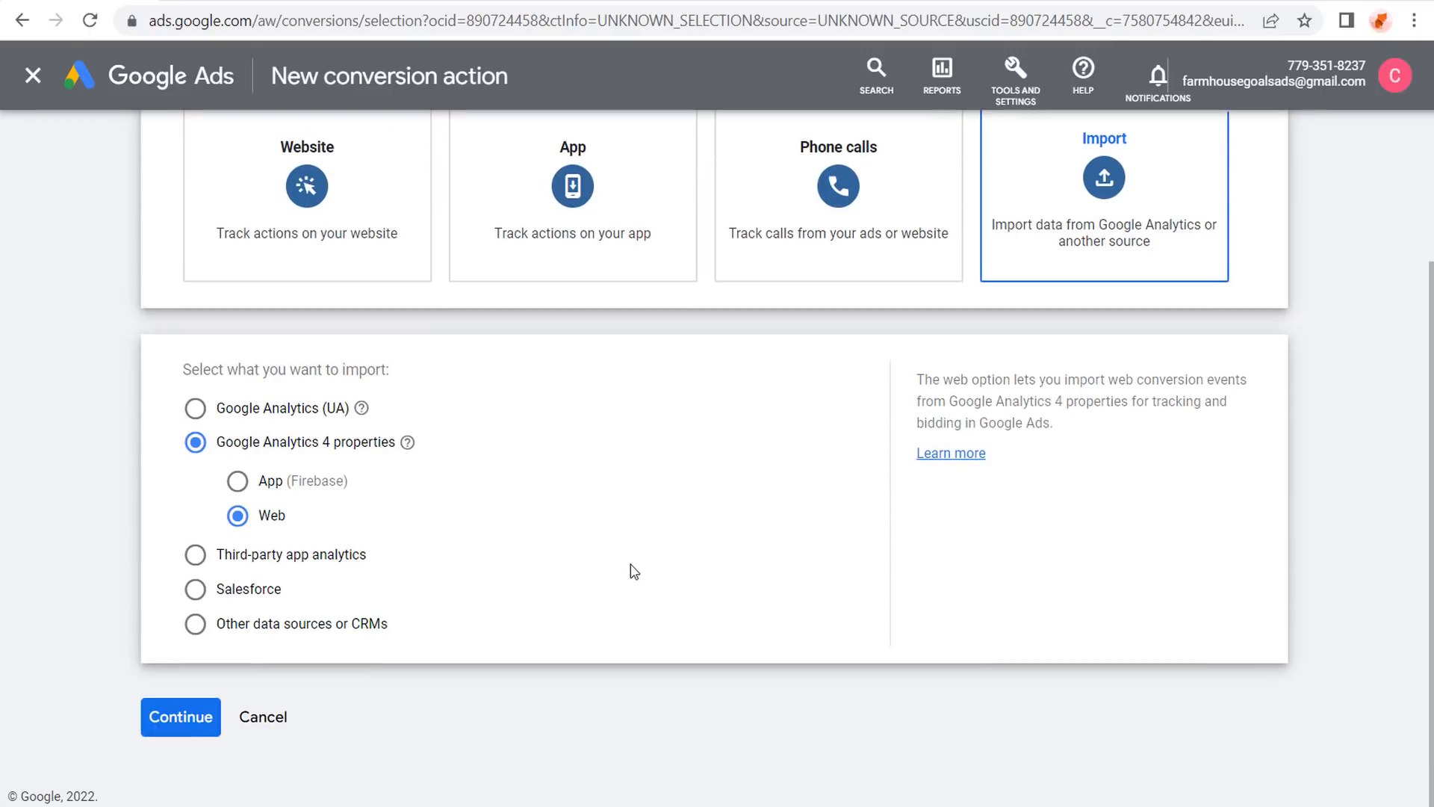
{"action": "left_click", "coordinate": [192, 719]}
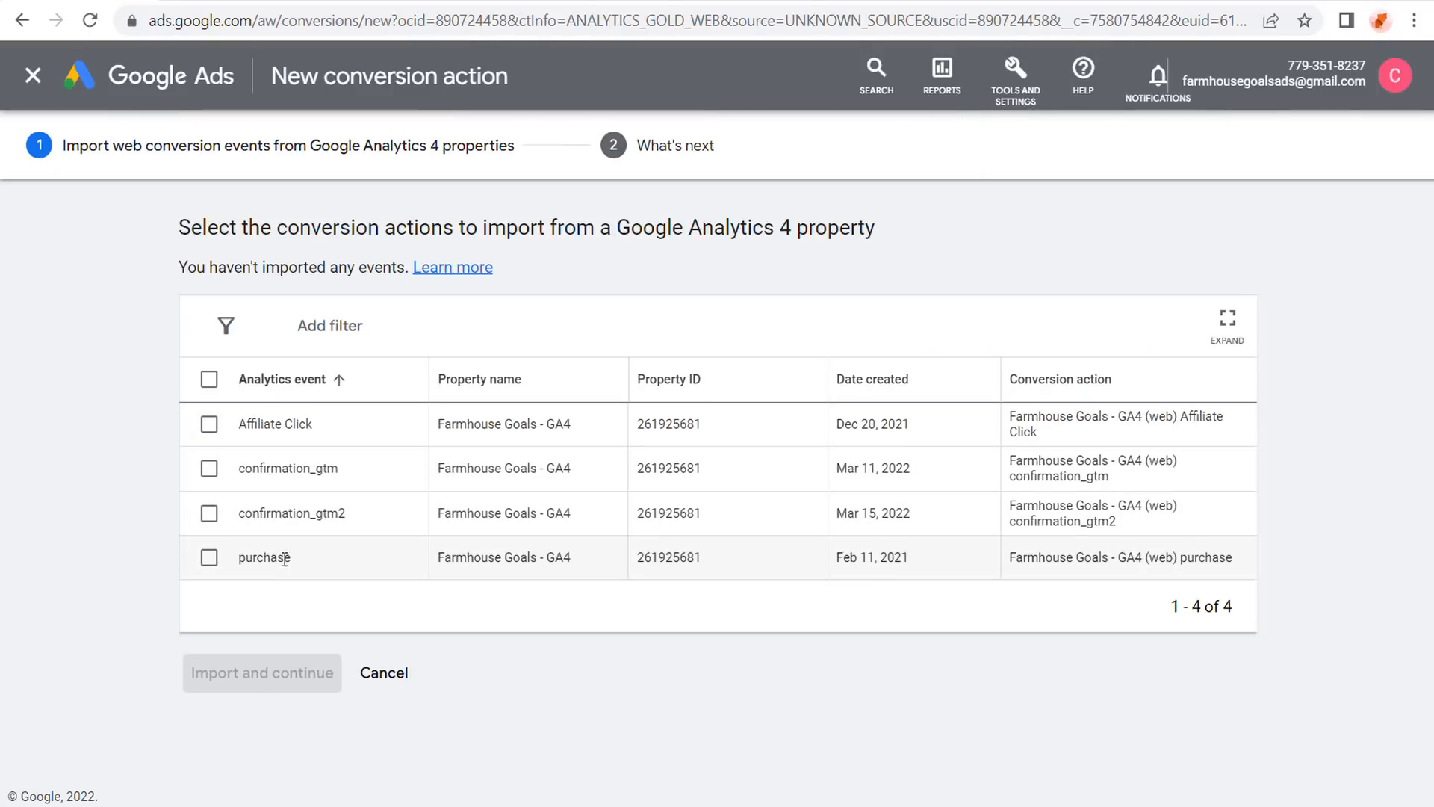
Select the Affiliate Click event and import it as a conversion action.
{"action": "left_click", "coordinate": [202, 1]}
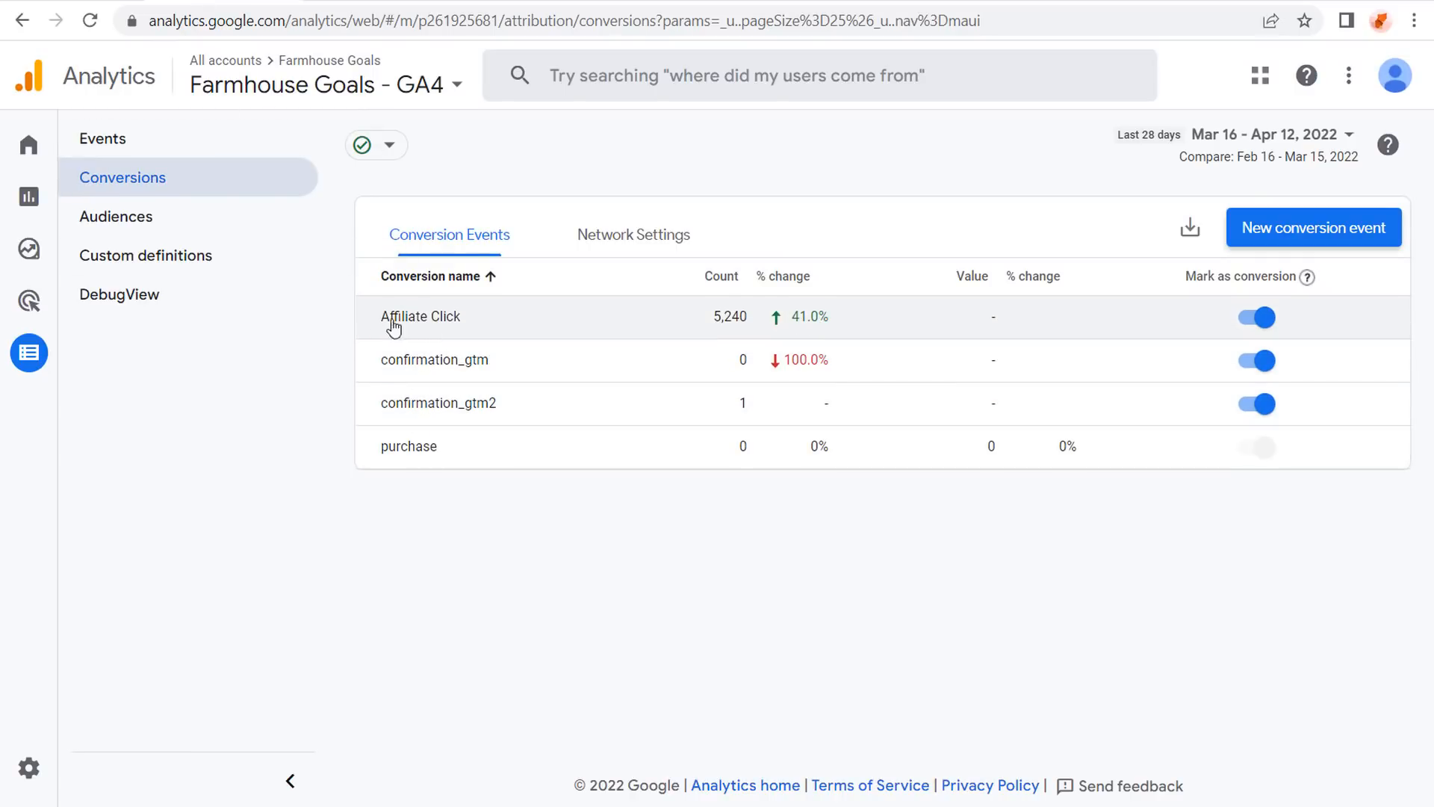
{"action": "left_click", "coordinate": [86, 1]}
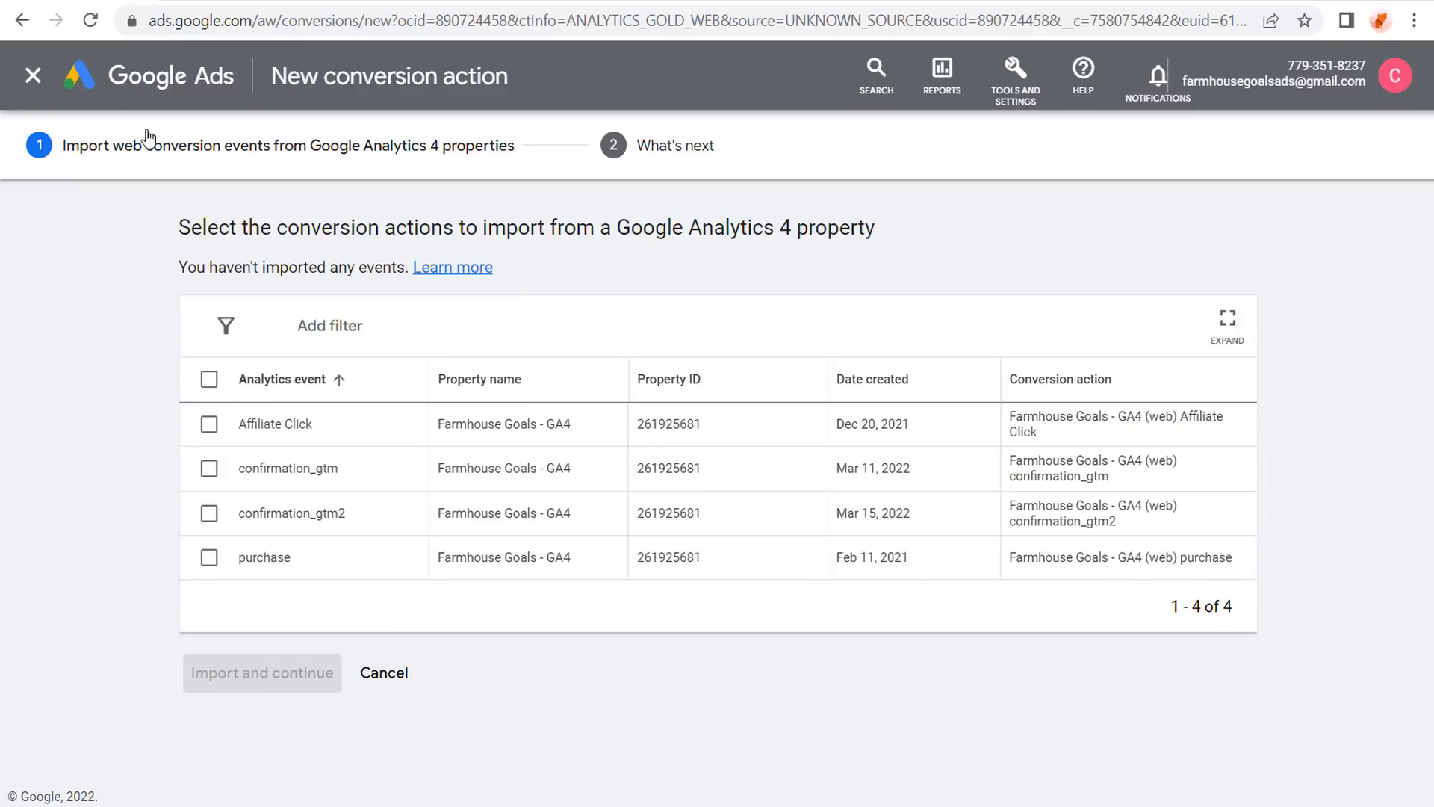
{"action": "left_click", "coordinate": [209, 424]}
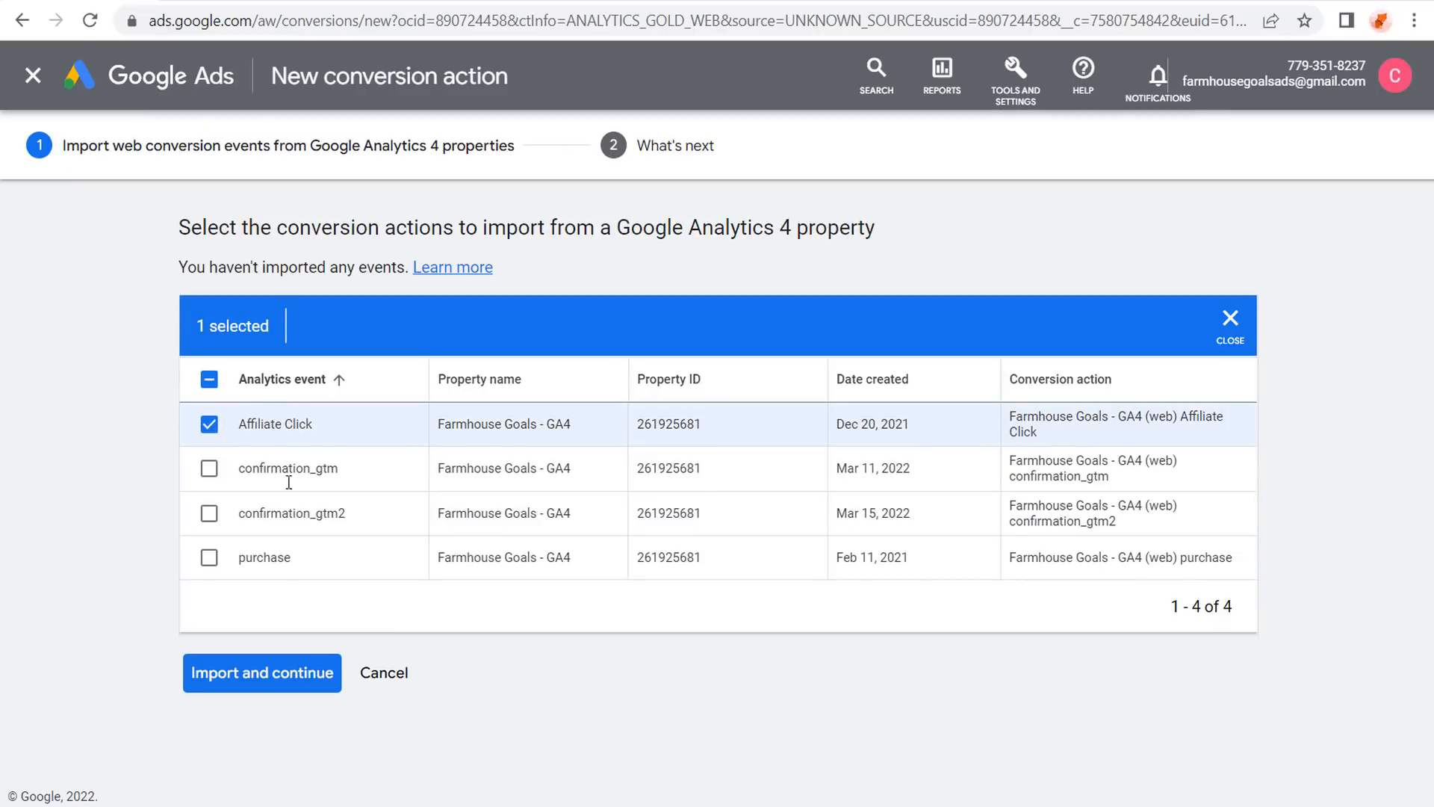
{"action": "left_click", "coordinate": [303, 676]}
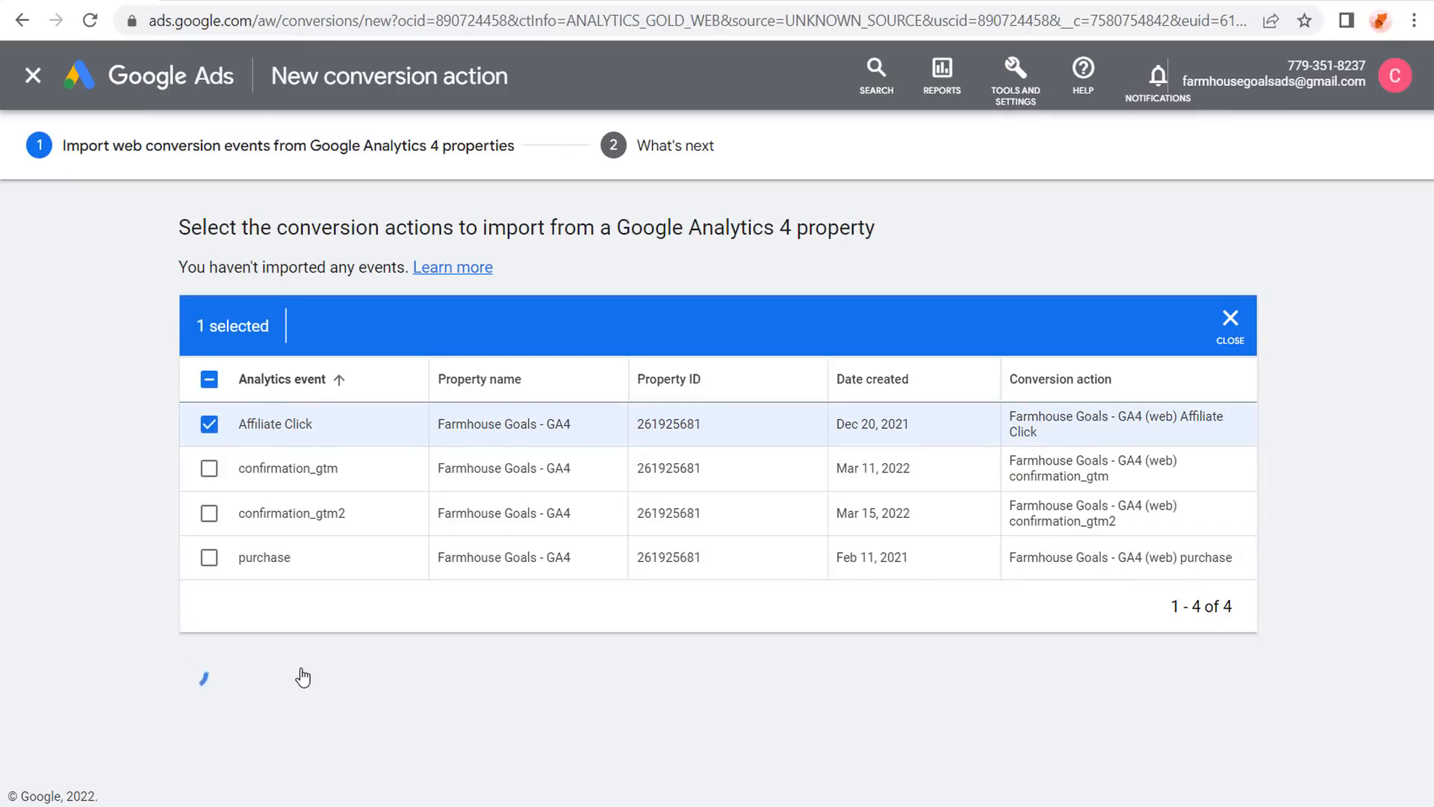
{"action": "left_click_drag", "start_coordinate": [183, 390], "coordinate": [585, 428]}
{"action": "left_click", "coordinate": [587, 424]}
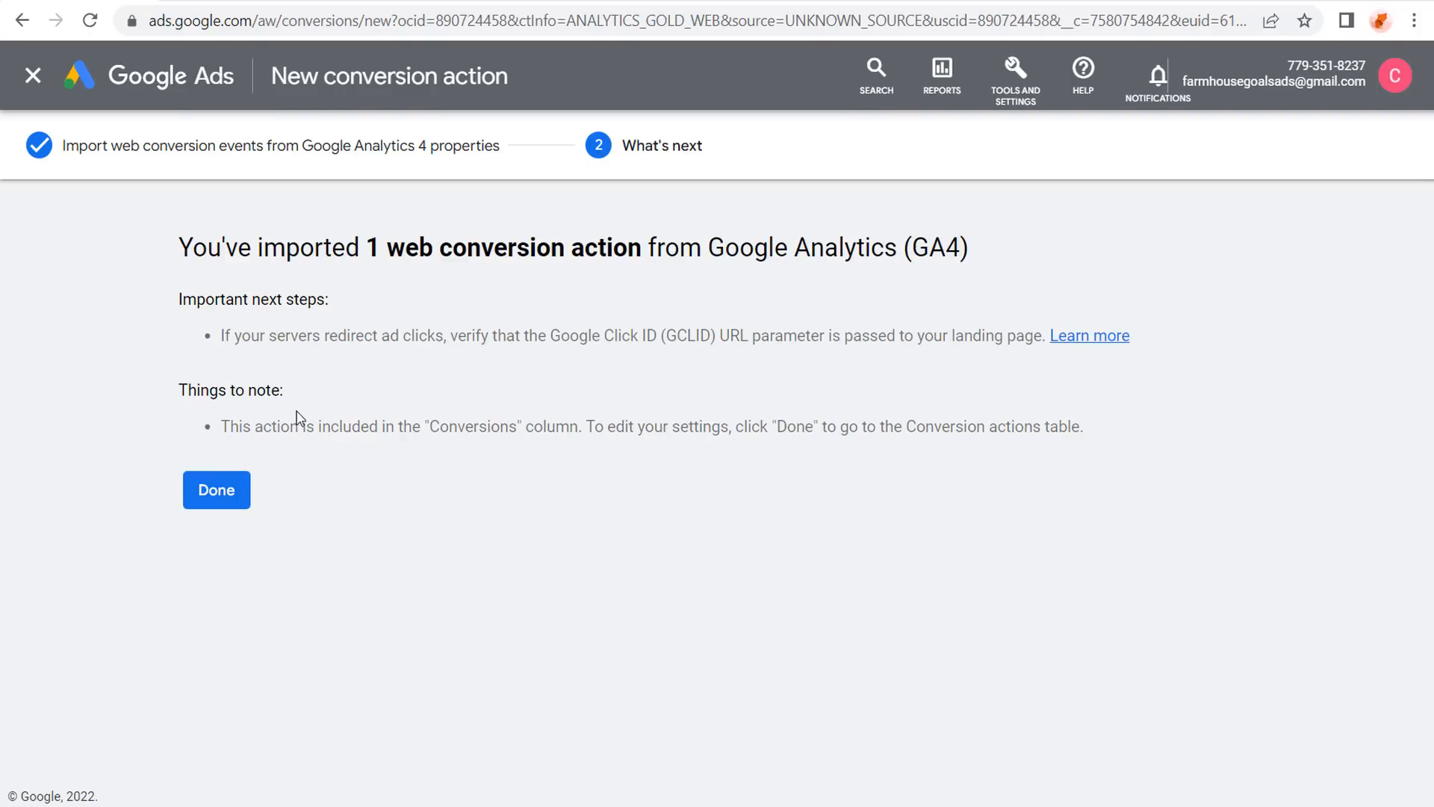
Close the conversion goals guide and open the Affiliate Click conversion's details page.
{"action": "left_click", "coordinate": [217, 491]}
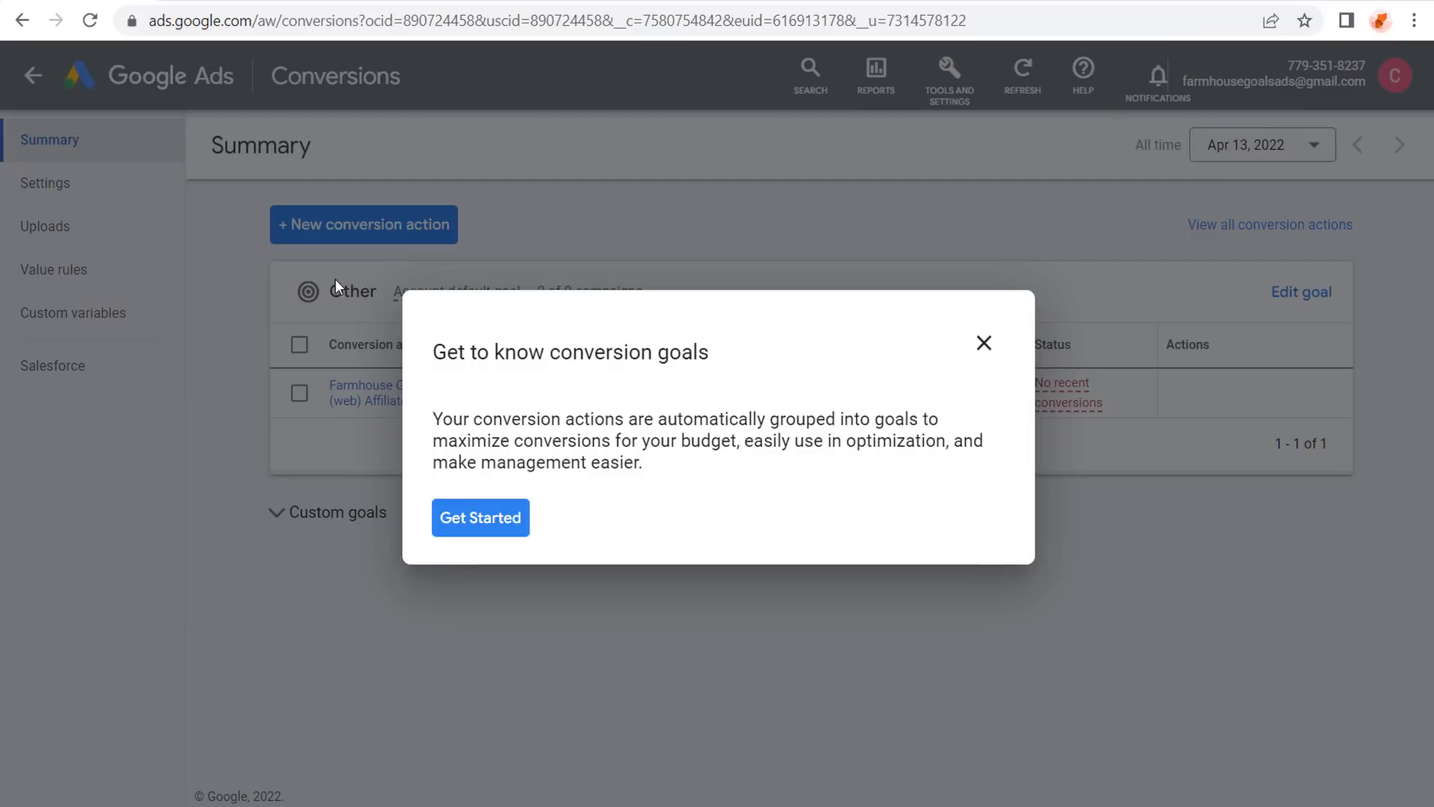
{"action": "left_click", "coordinate": [983, 342]}
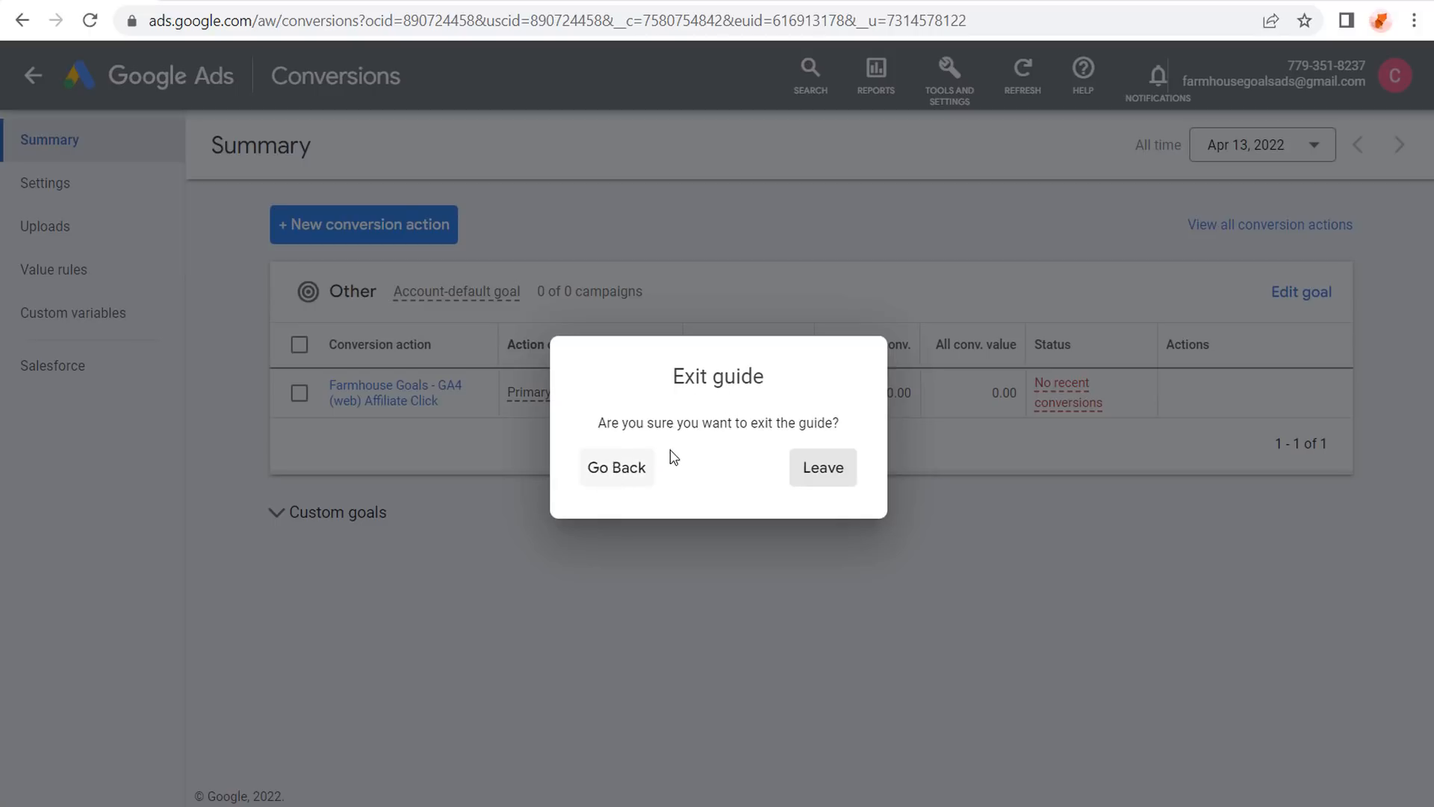
{"action": "left_click", "coordinate": [824, 469]}
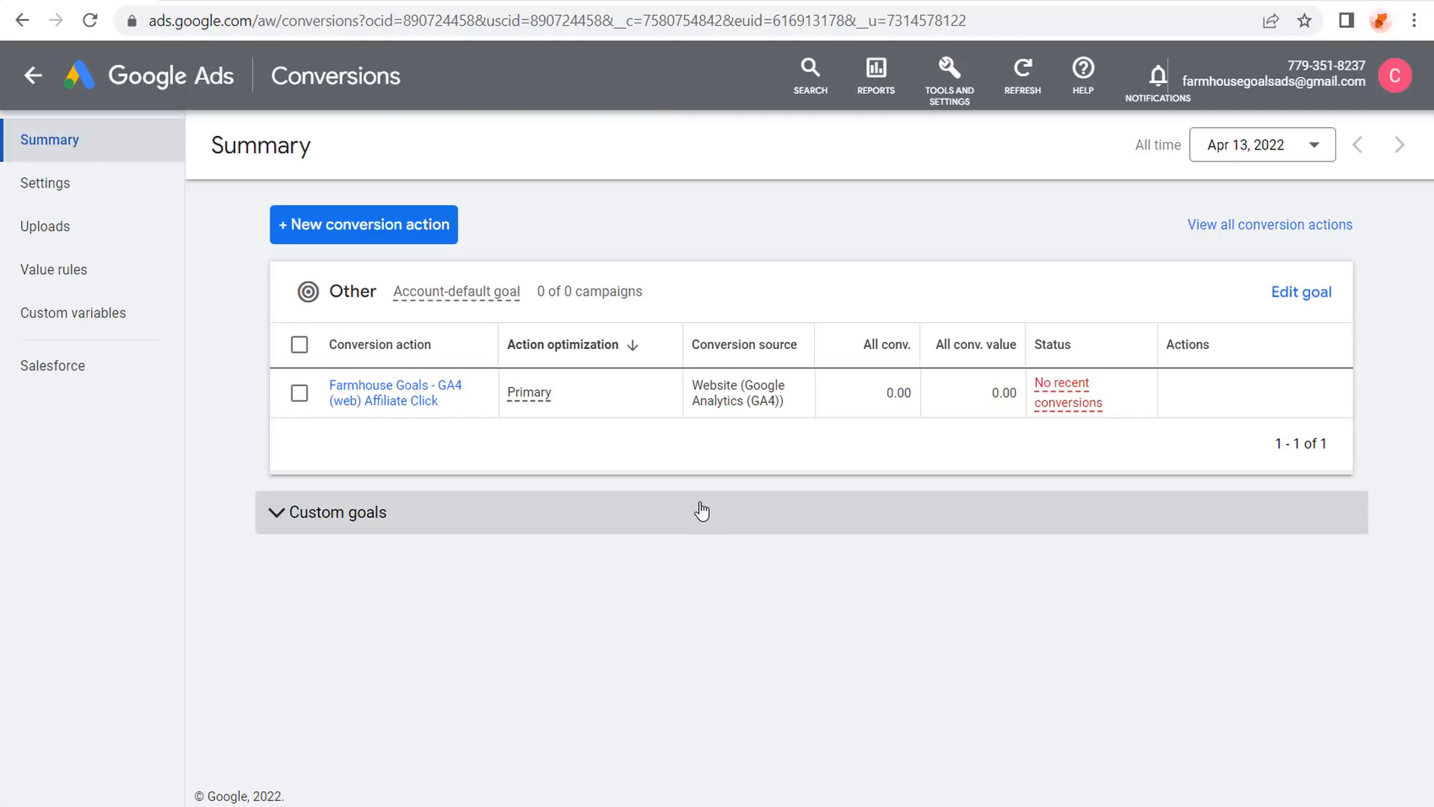
{"action": "left_click", "coordinate": [397, 396]}
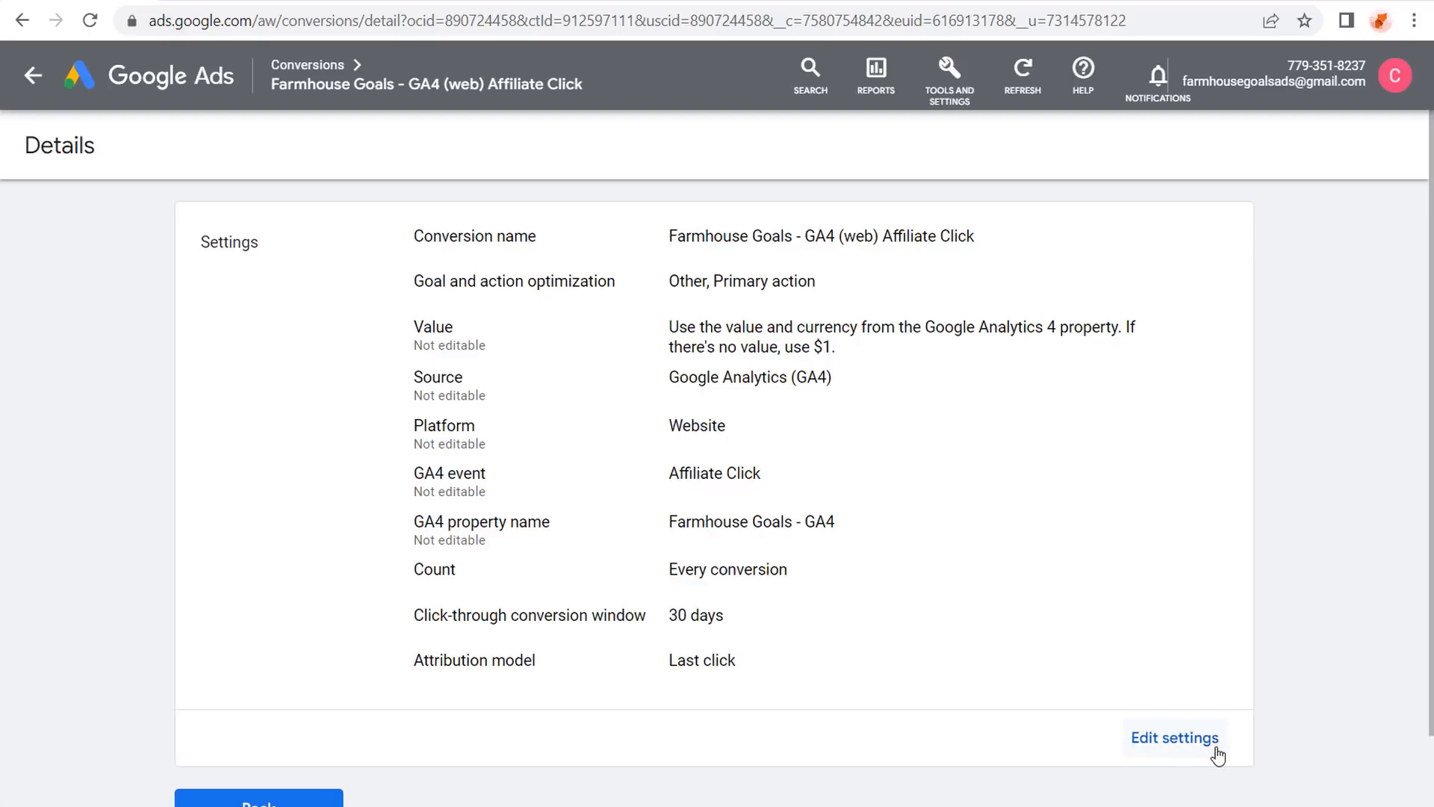
Edit Affiliate Click's settings, keeping goal category Other as a Primary action.
{"action": "left_click", "coordinate": [1177, 741]}
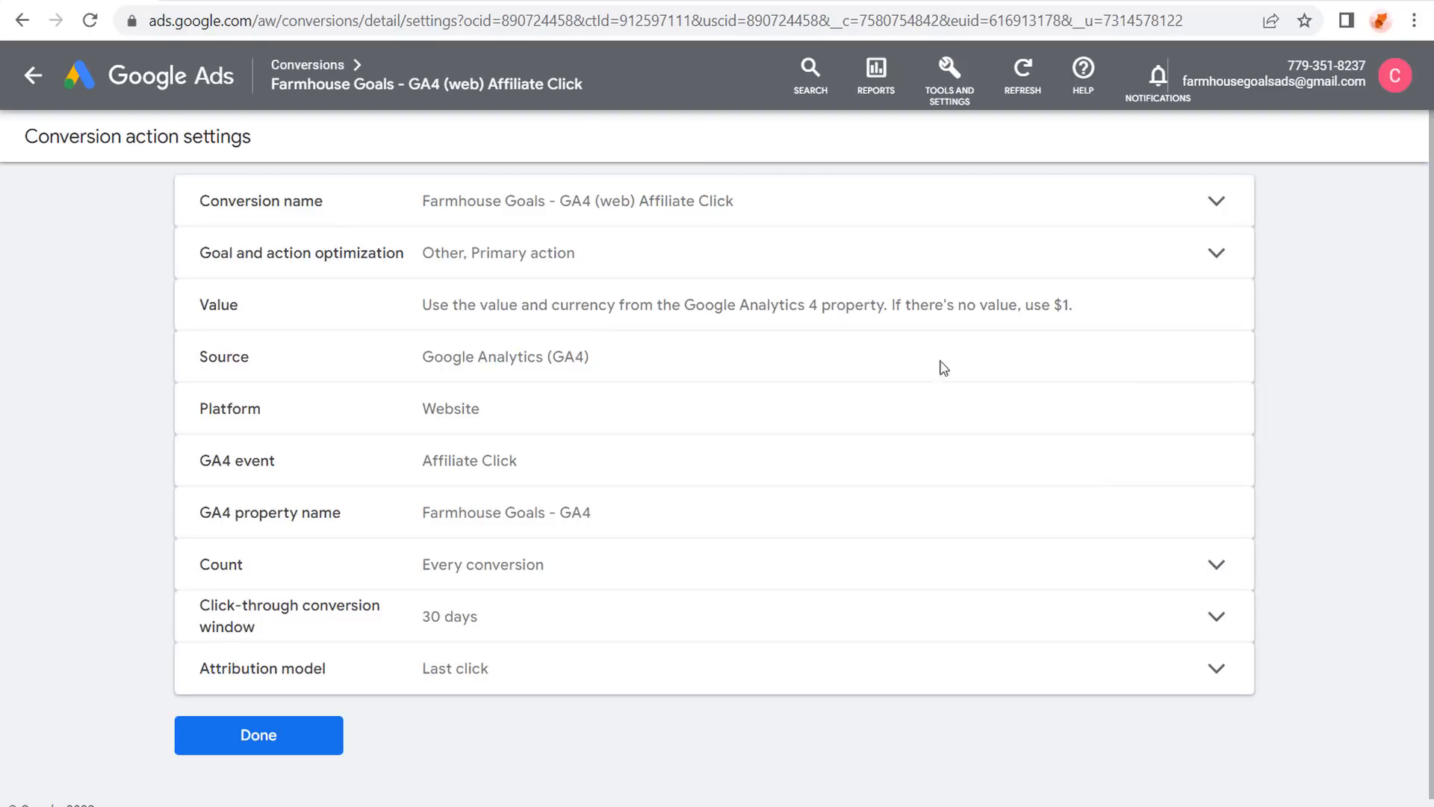
{"action": "left_click", "coordinate": [698, 261]}
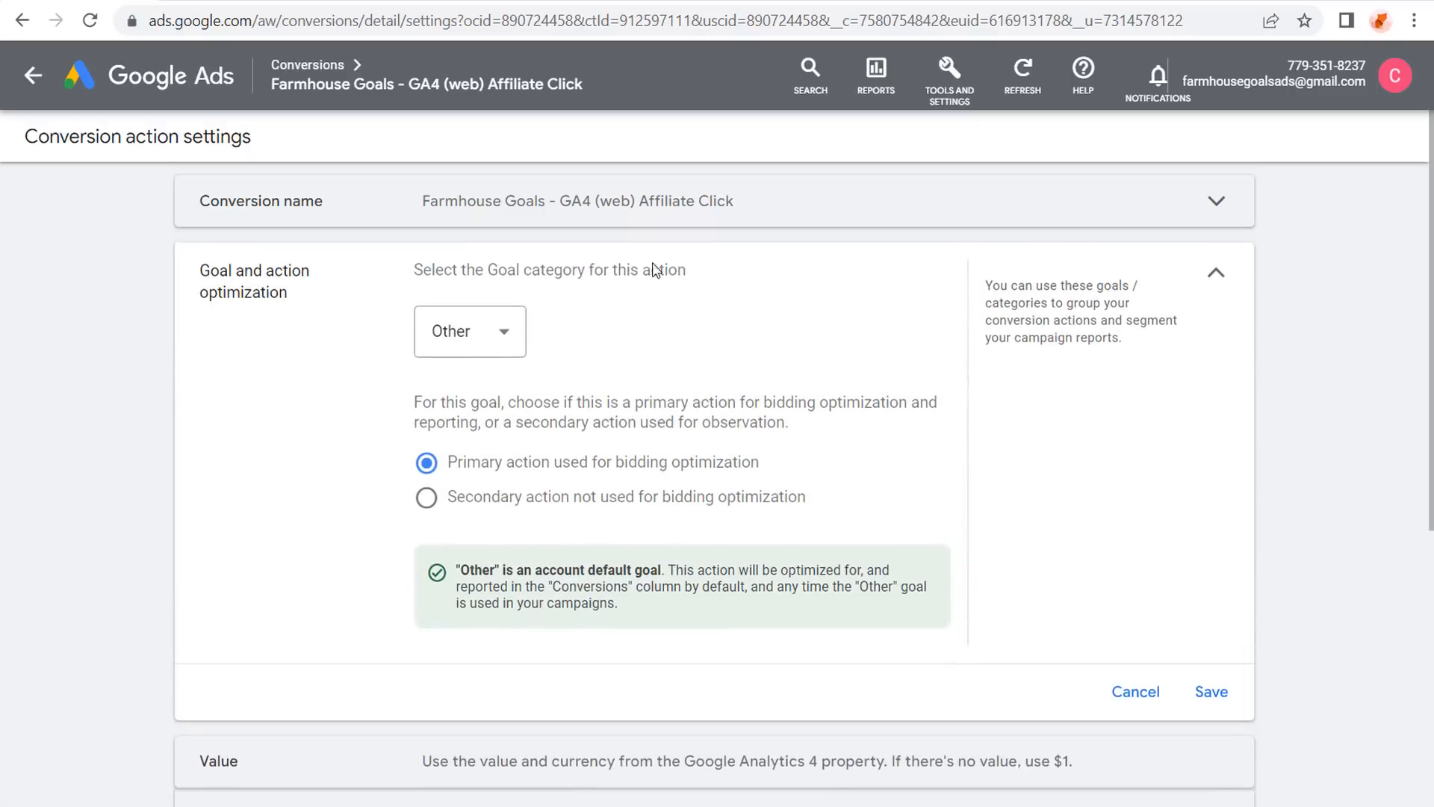
{"action": "left_click", "coordinate": [501, 330]}
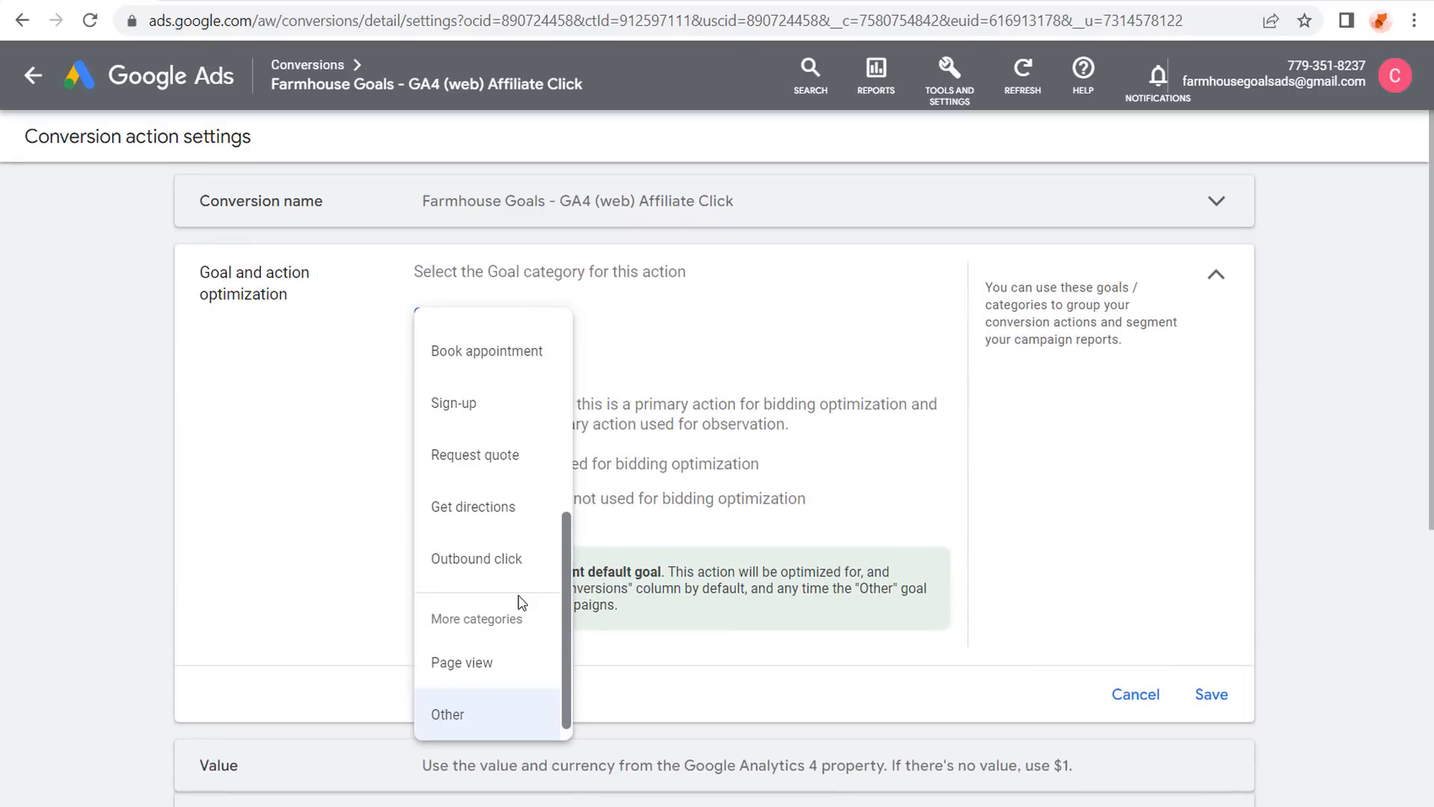
{"action": "scroll", "coordinate": [521, 601], "scroll_direction": "up", "scroll_amount": 3}
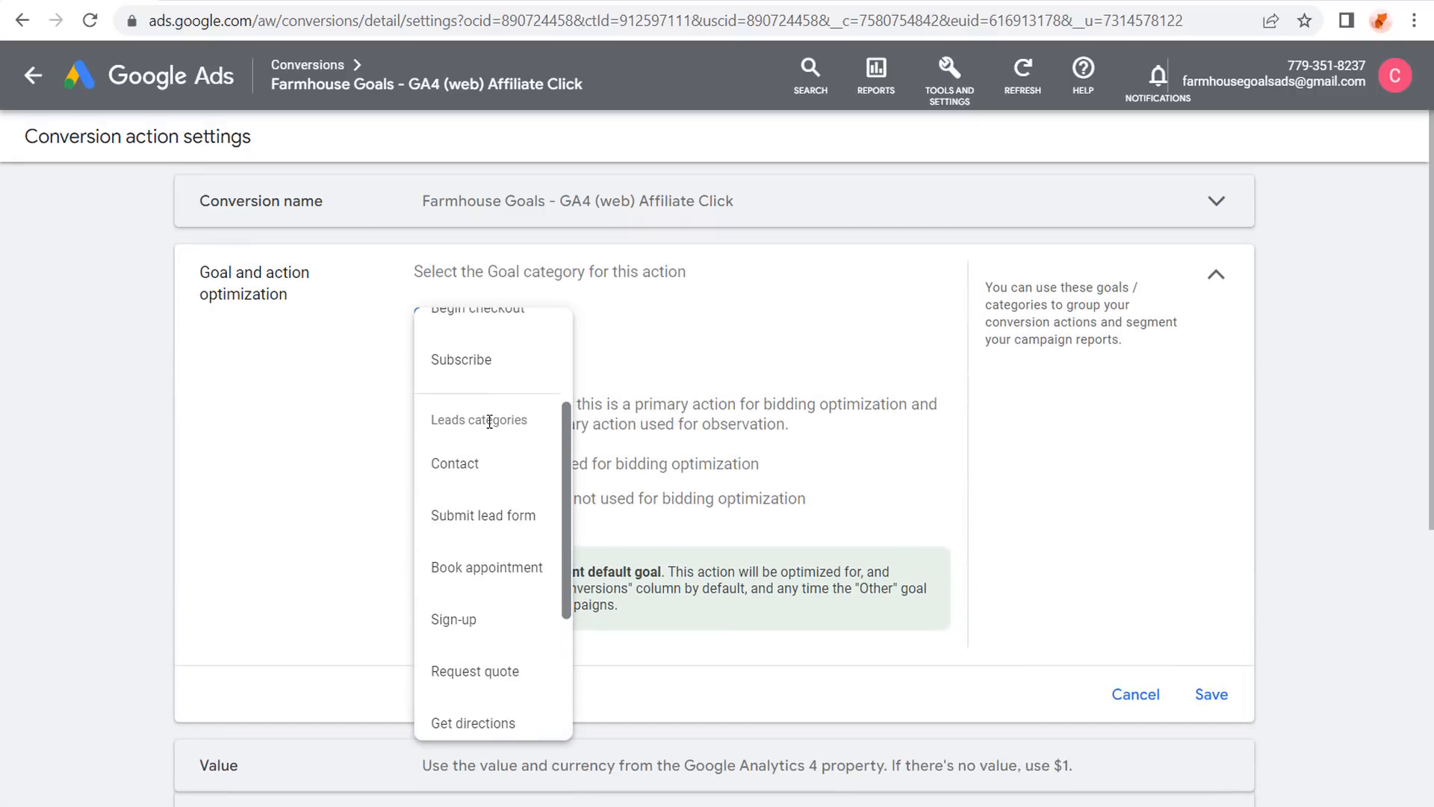
{"action": "scroll", "coordinate": [480, 478], "scroll_direction": "up", "scroll_amount": 2}
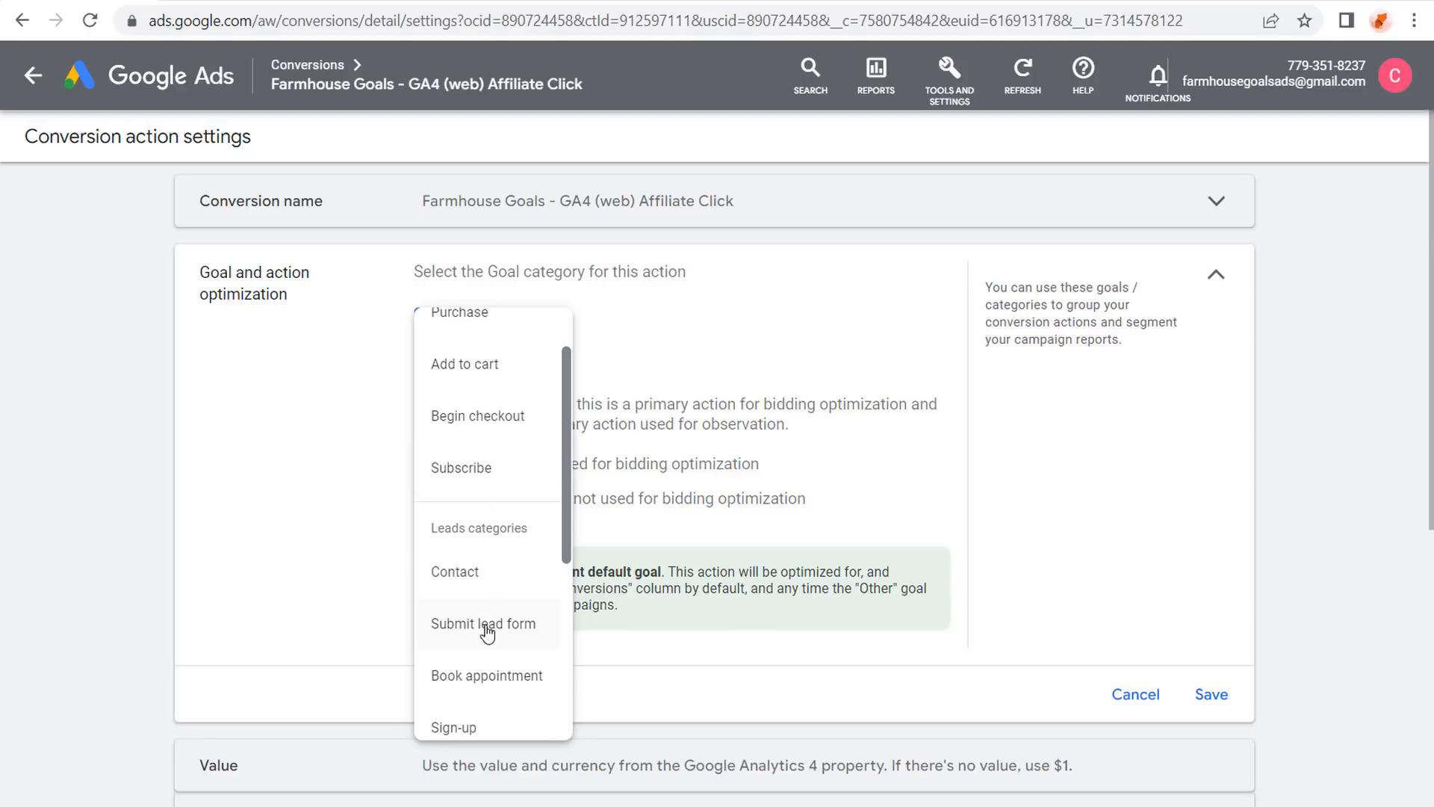
{"action": "scroll", "coordinate": [478, 612], "scroll_direction": "up", "scroll_amount": 1}
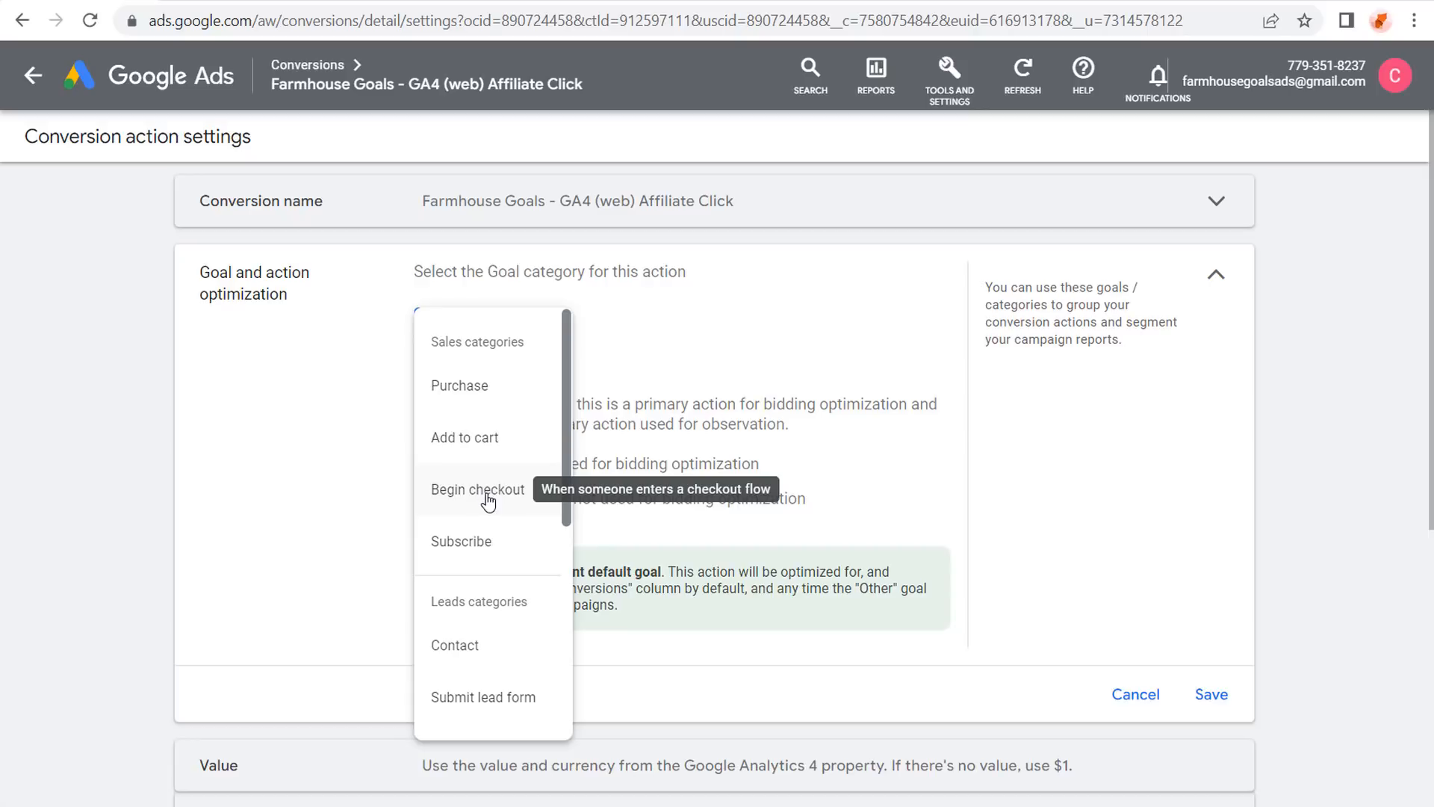
{"action": "scroll", "coordinate": [489, 496], "scroll_direction": "down", "scroll_amount": 6}
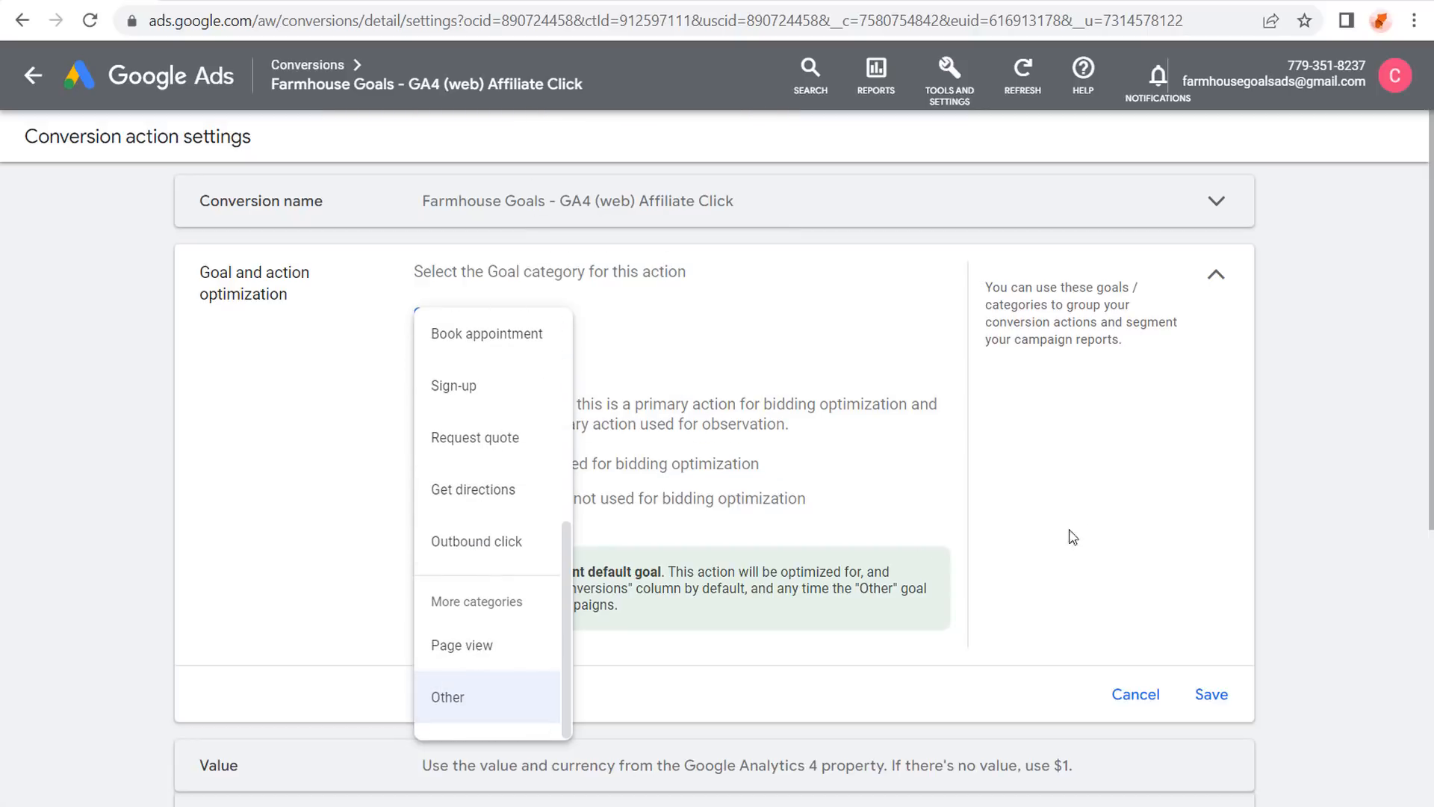
{"action": "left_click", "coordinate": [882, 535]}
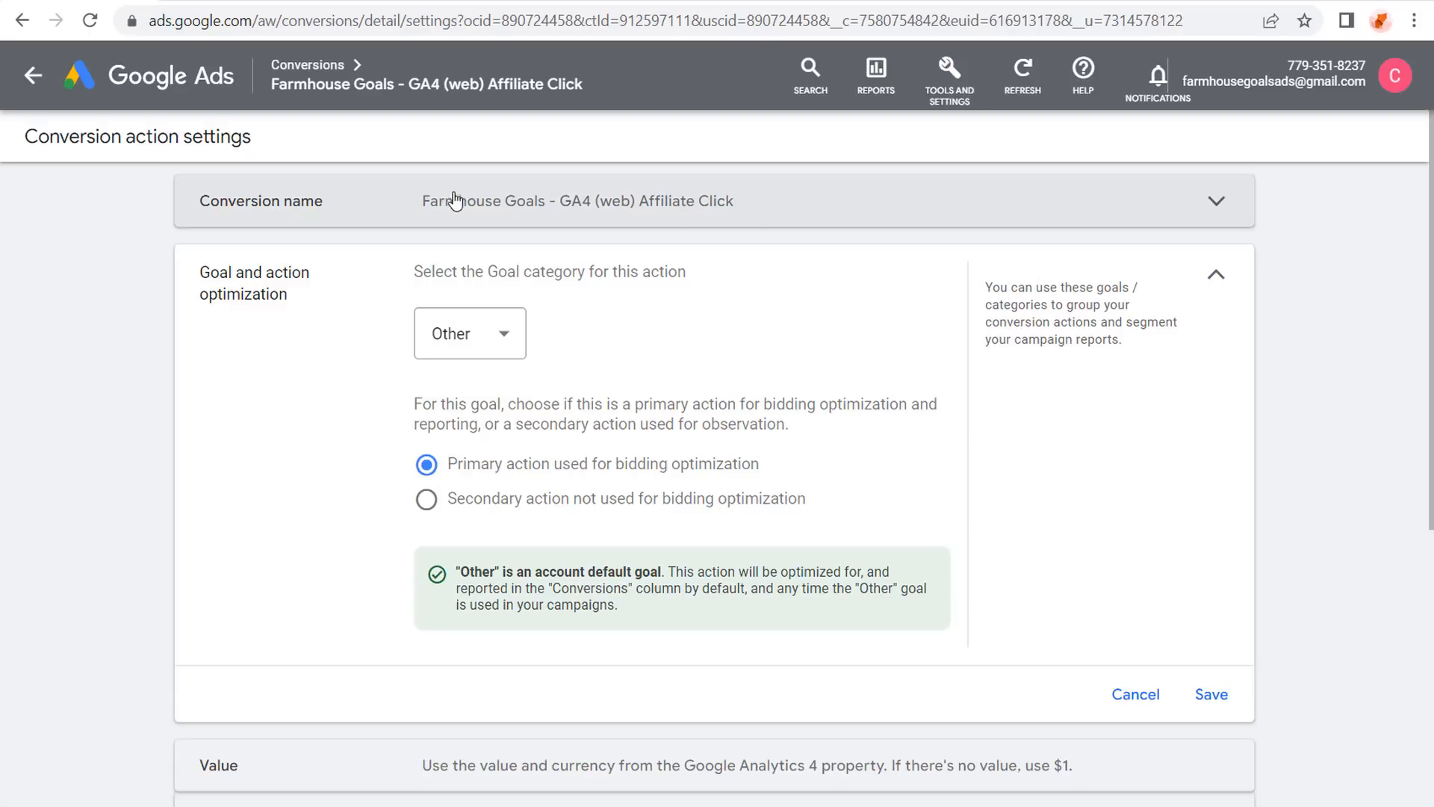
{"action": "left_click", "coordinate": [1215, 277]}
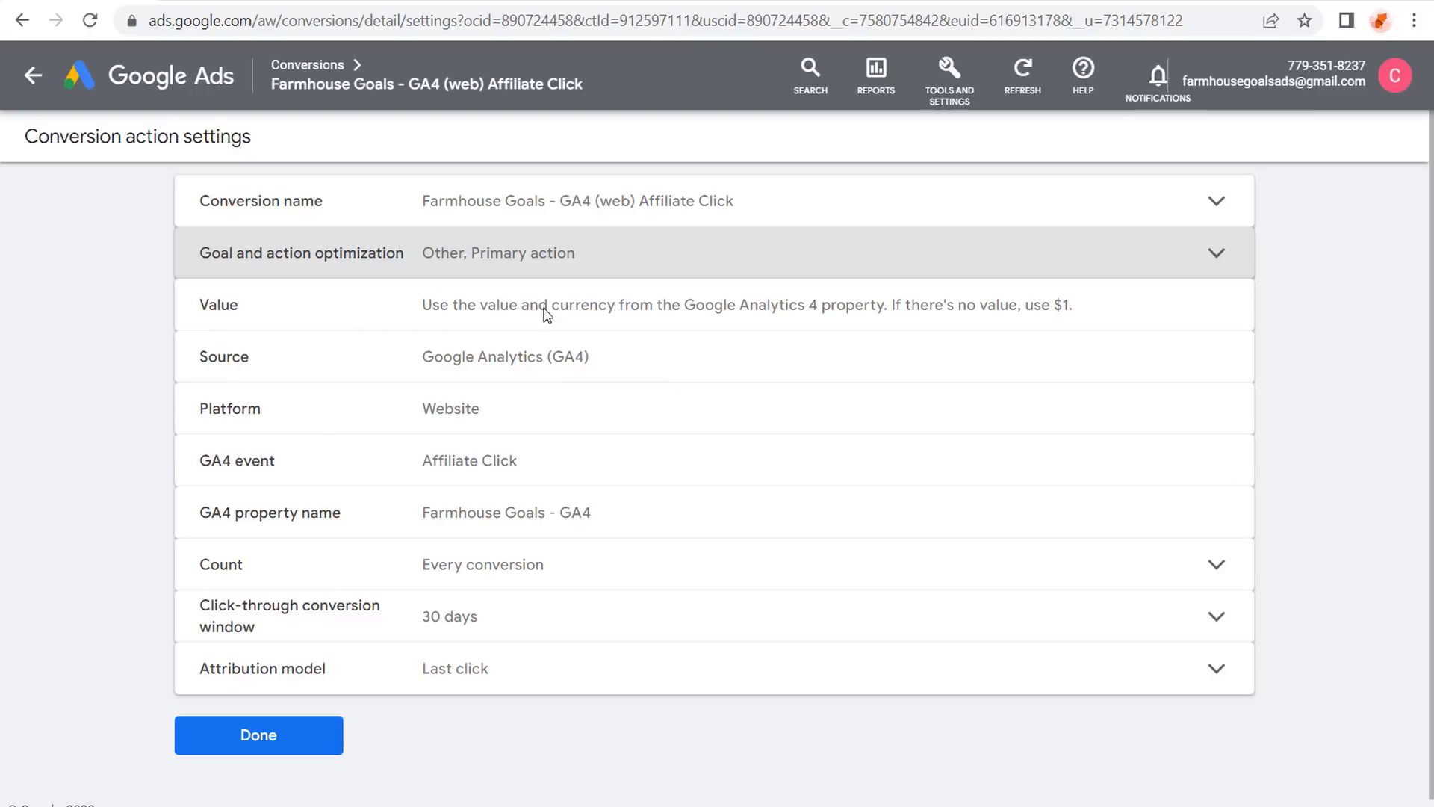
Keep the Count setting at Every conversion and save it.
{"action": "left_click_drag", "start_coordinate": [470, 311], "coordinate": [896, 317]}
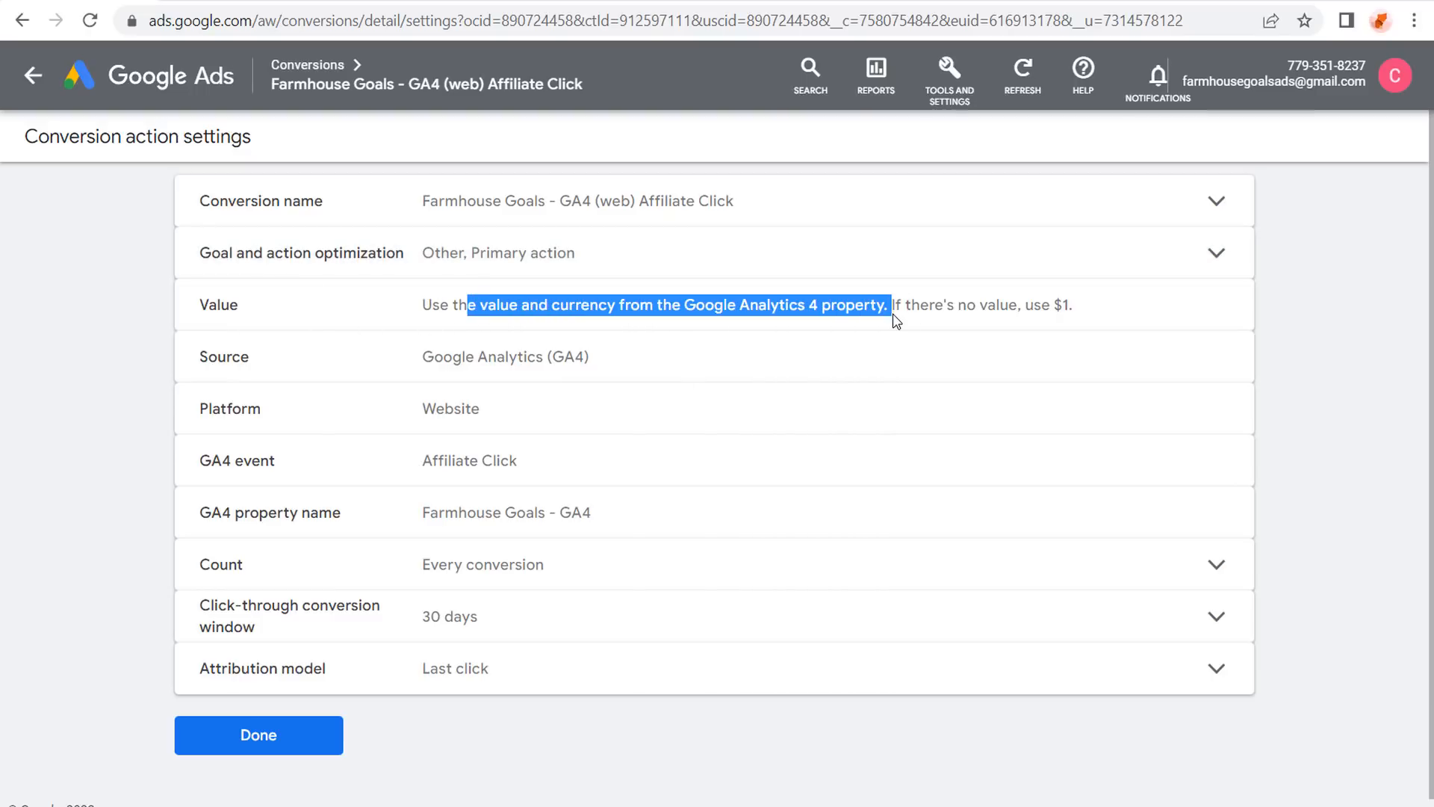
{"action": "left_click", "coordinate": [1010, 317]}
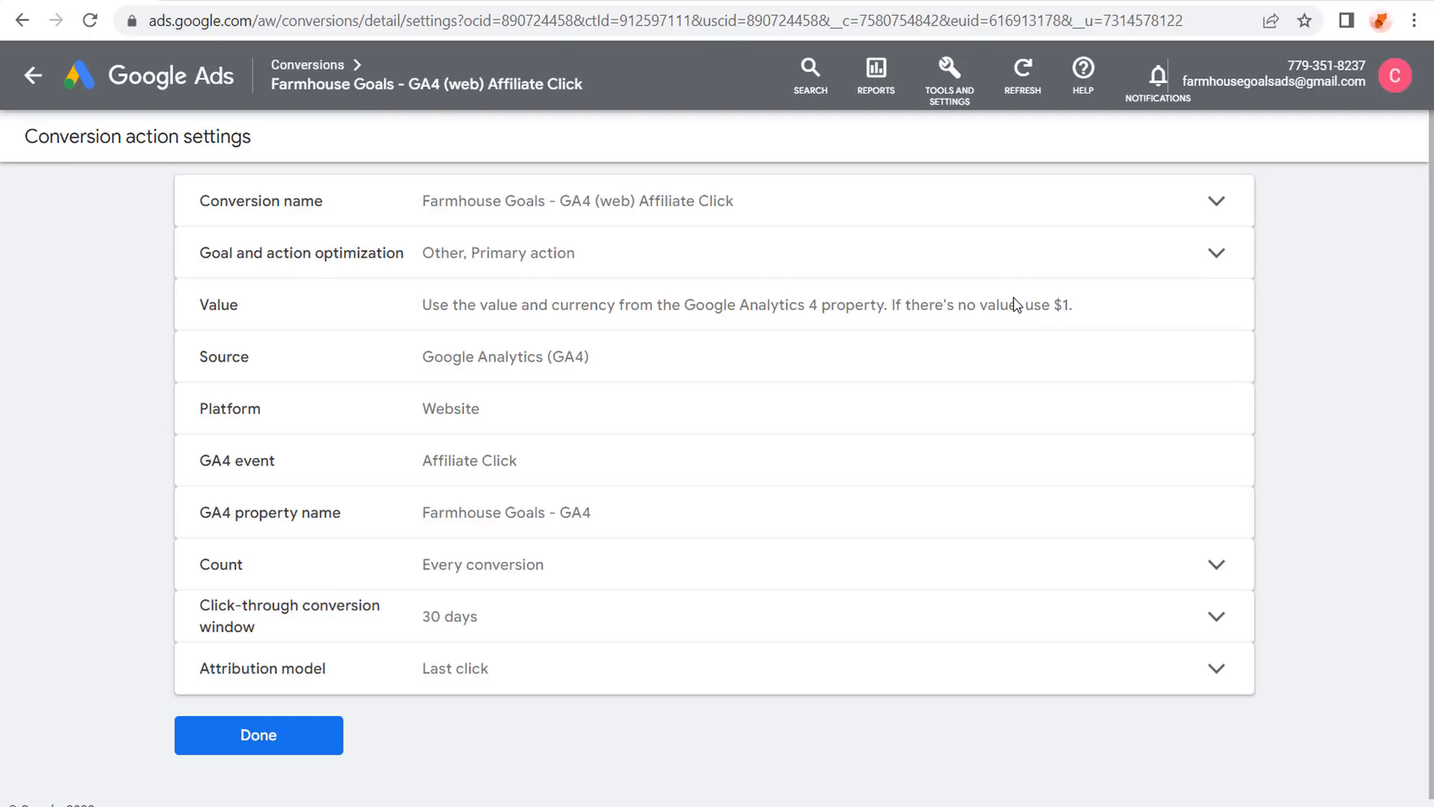
{"action": "scroll", "coordinate": [963, 319], "scroll_direction": "down", "scroll_amount": 1}
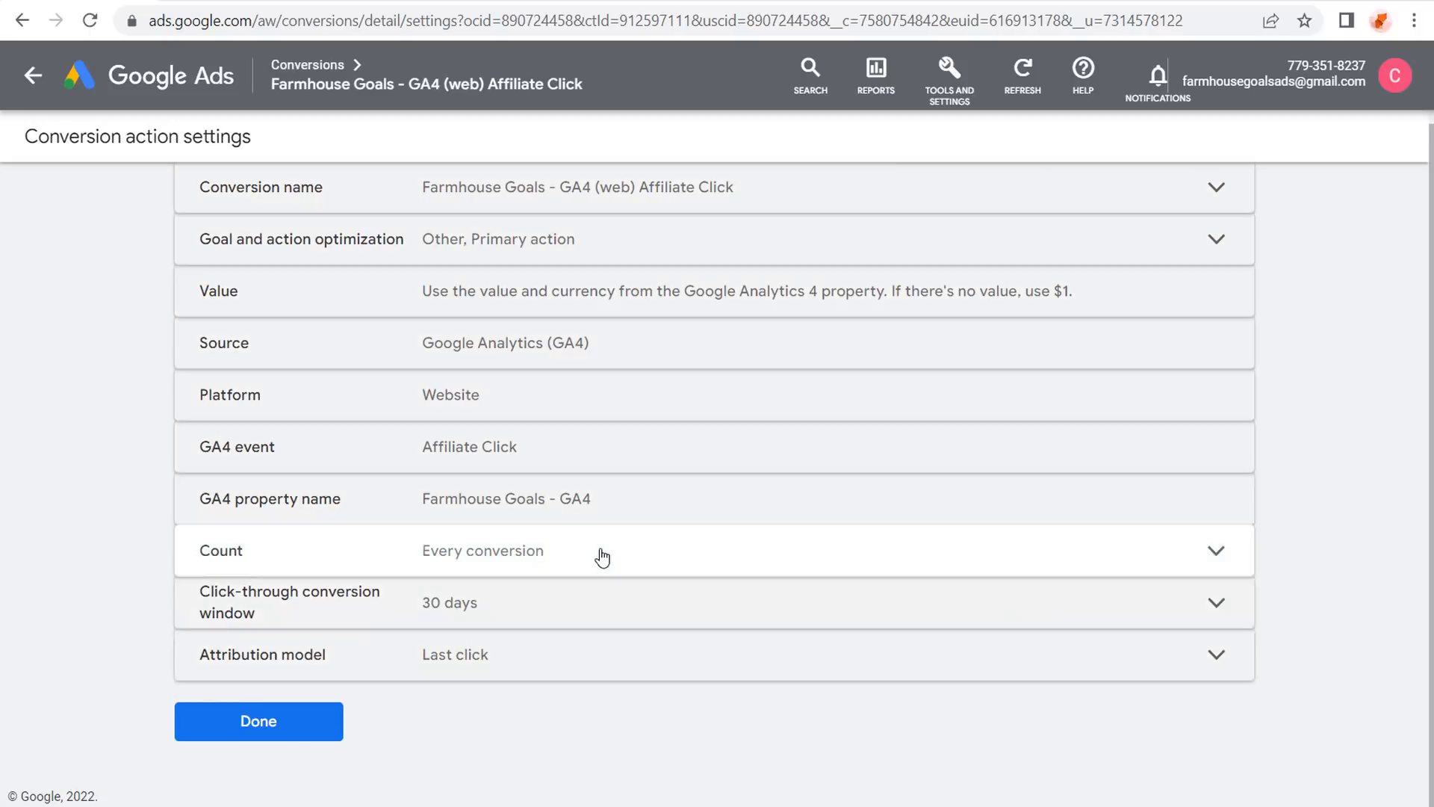
{"action": "left_click", "coordinate": [598, 557]}
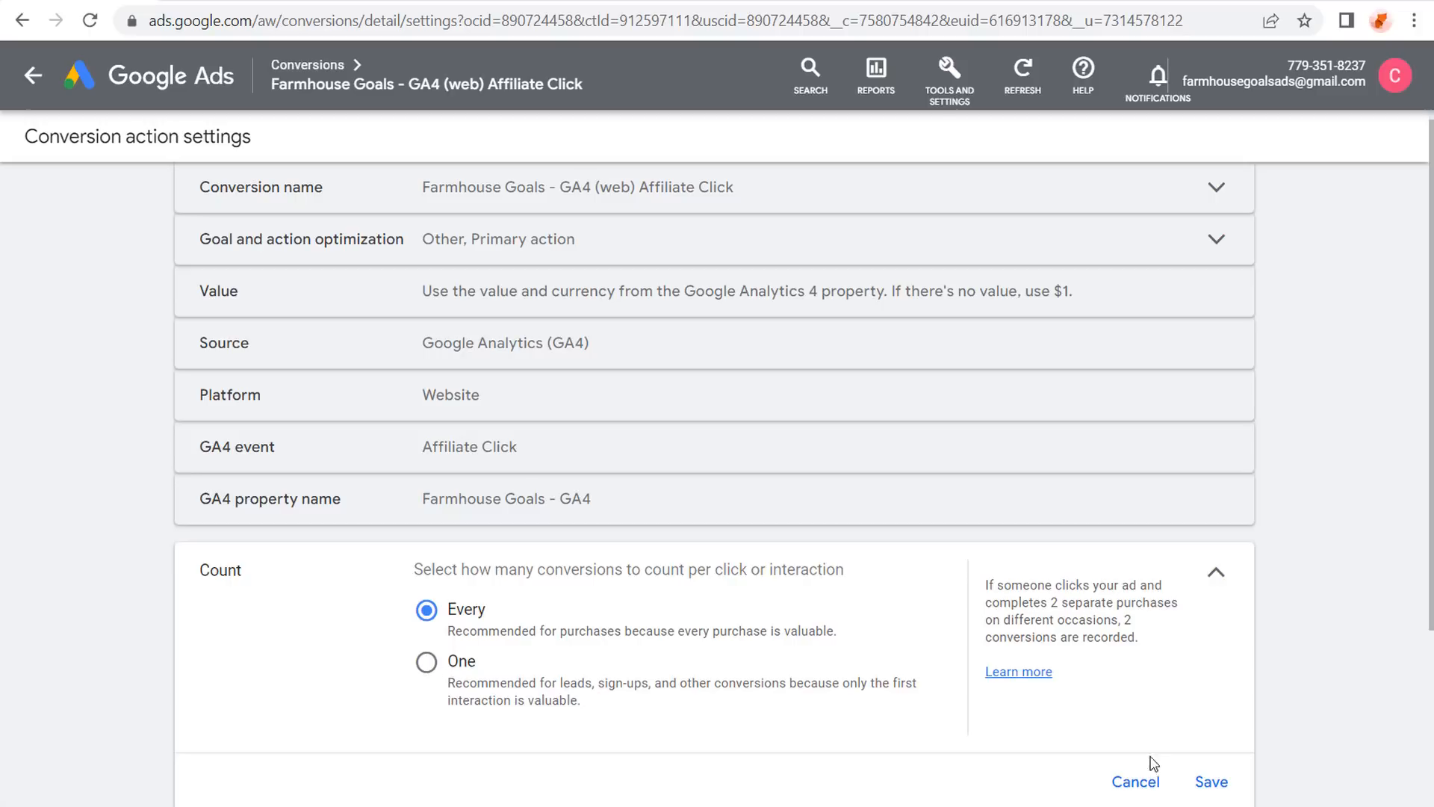
{"action": "left_click", "coordinate": [1212, 781]}
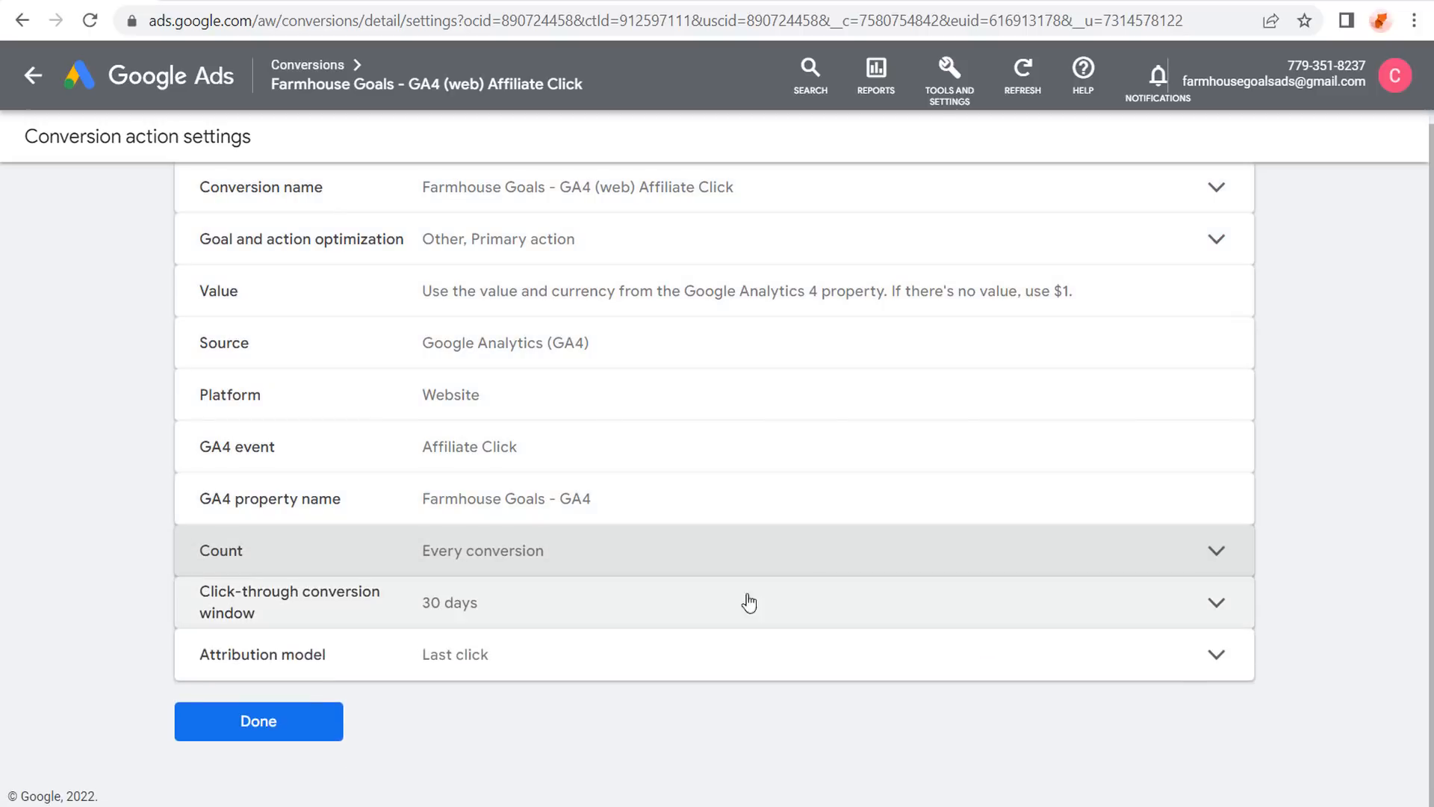
Set the click-through conversion window to 30 days and save it.
{"action": "left_click", "coordinate": [581, 617]}
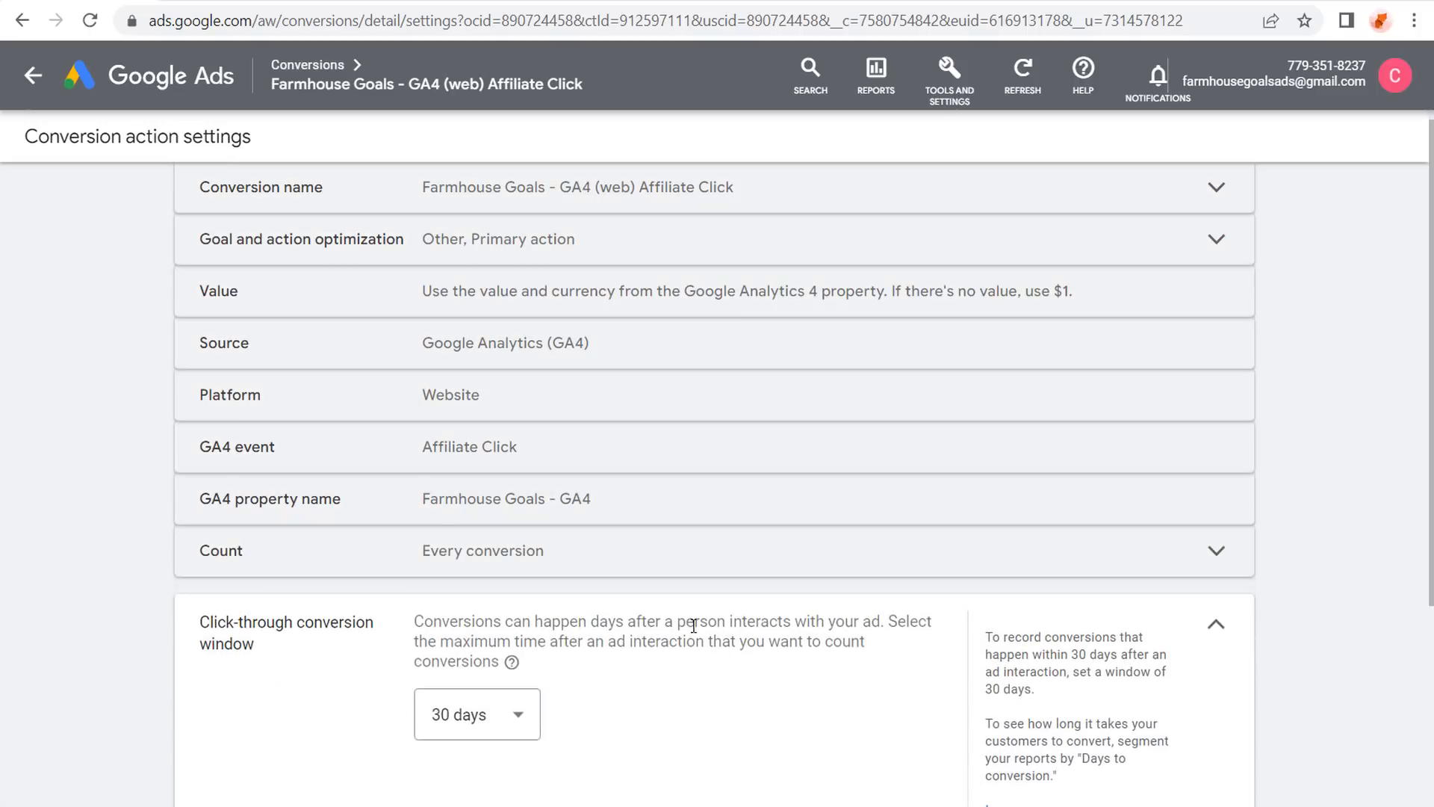
{"action": "scroll", "coordinate": [694, 623], "scroll_direction": "down", "scroll_amount": 2}
{"action": "left_click_drag", "start_coordinate": [578, 352], "coordinate": [881, 343]}
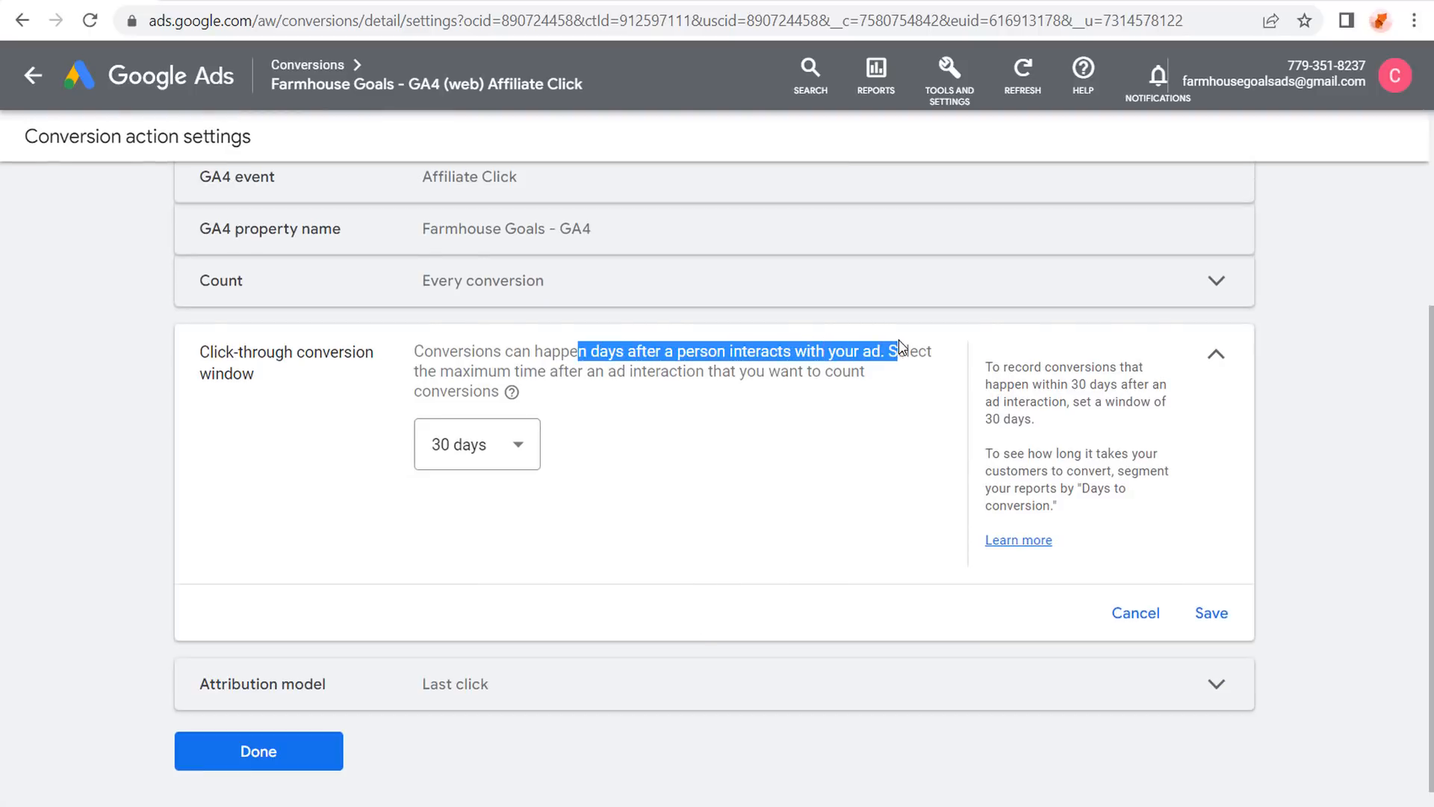
{"action": "left_click", "coordinate": [744, 363]}
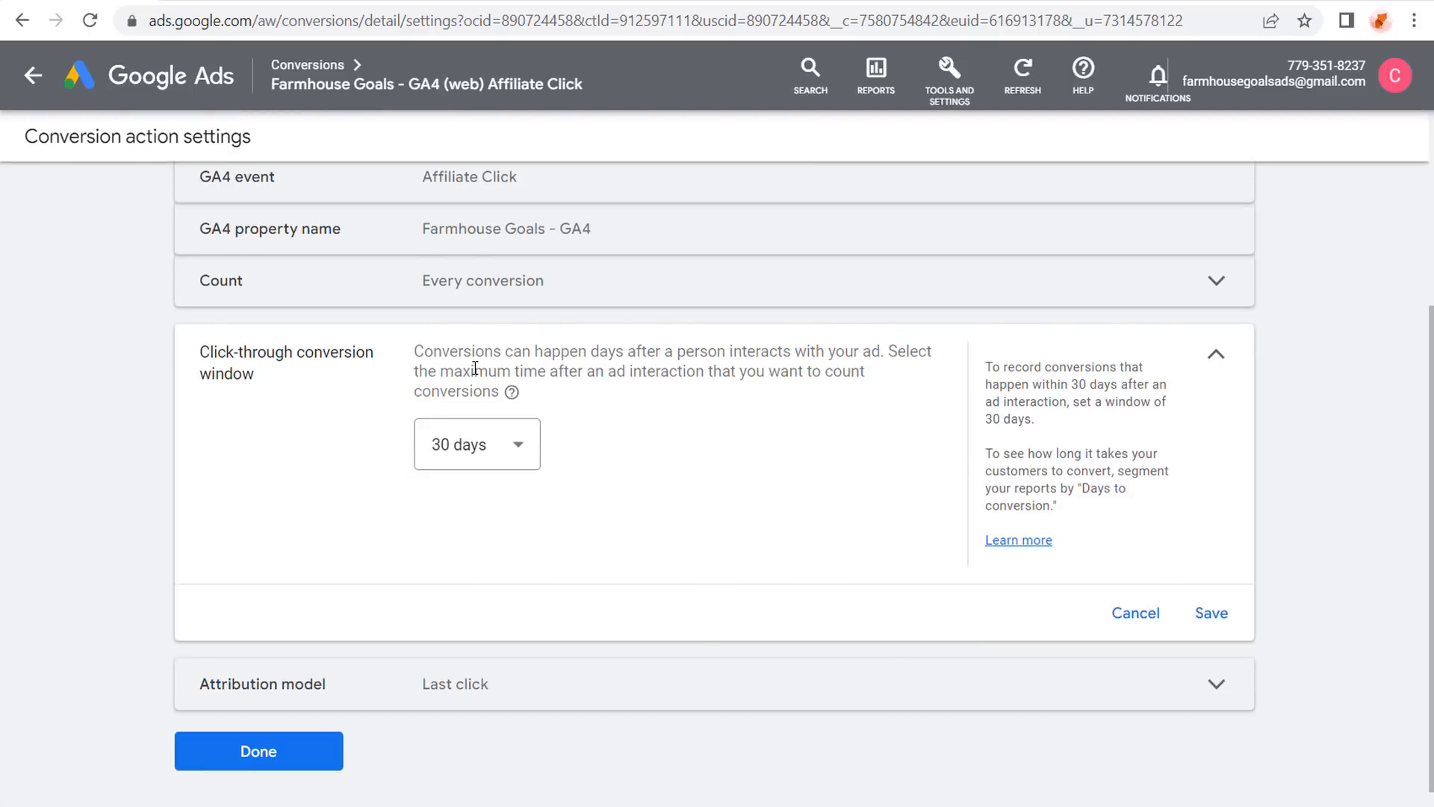
{"action": "left_click_drag", "start_coordinate": [461, 371], "coordinate": [713, 371]}
{"action": "left_click", "coordinate": [713, 371]}
{"action": "left_click", "coordinate": [513, 445]}
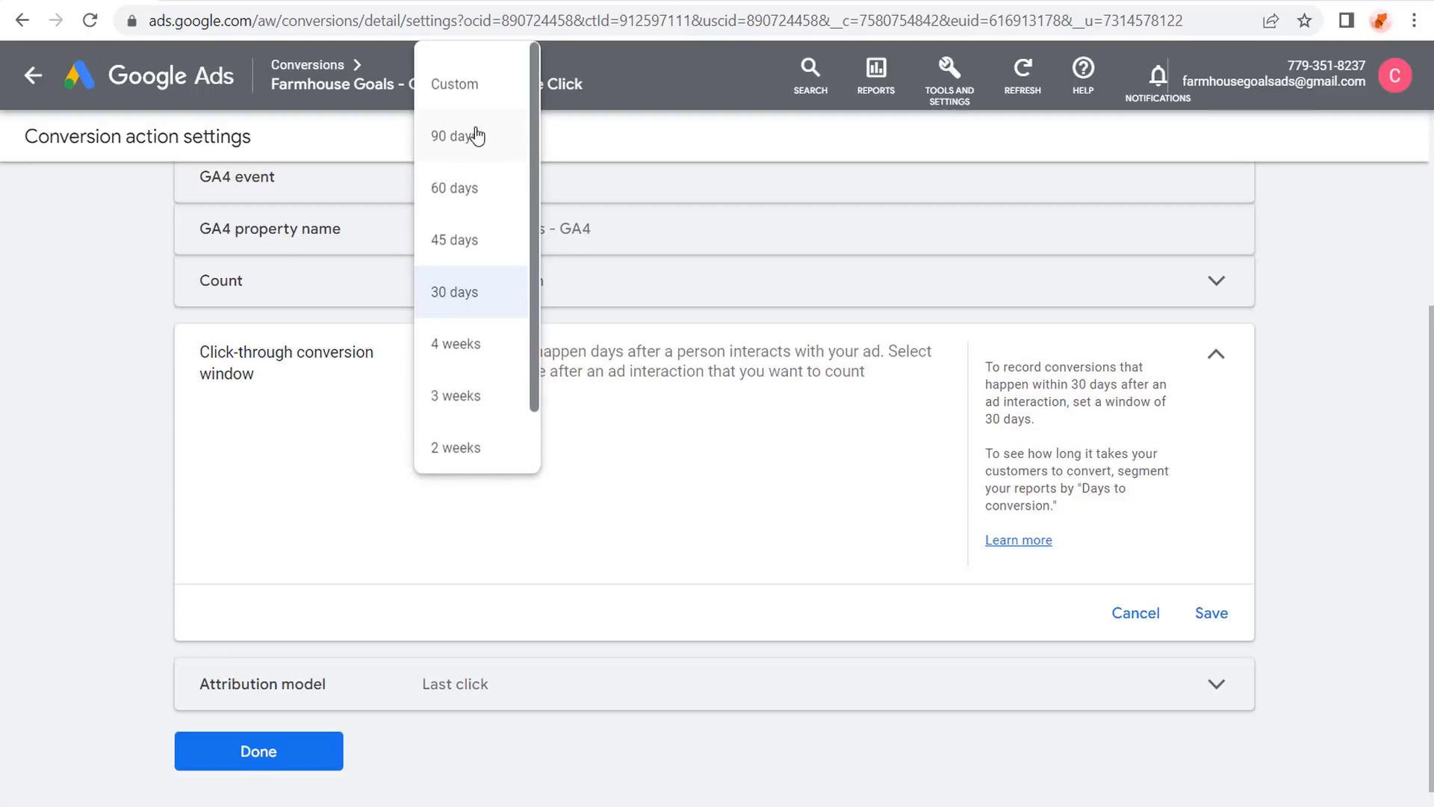
{"action": "scroll", "coordinate": [477, 233], "scroll_direction": "down", "scroll_amount": 1}
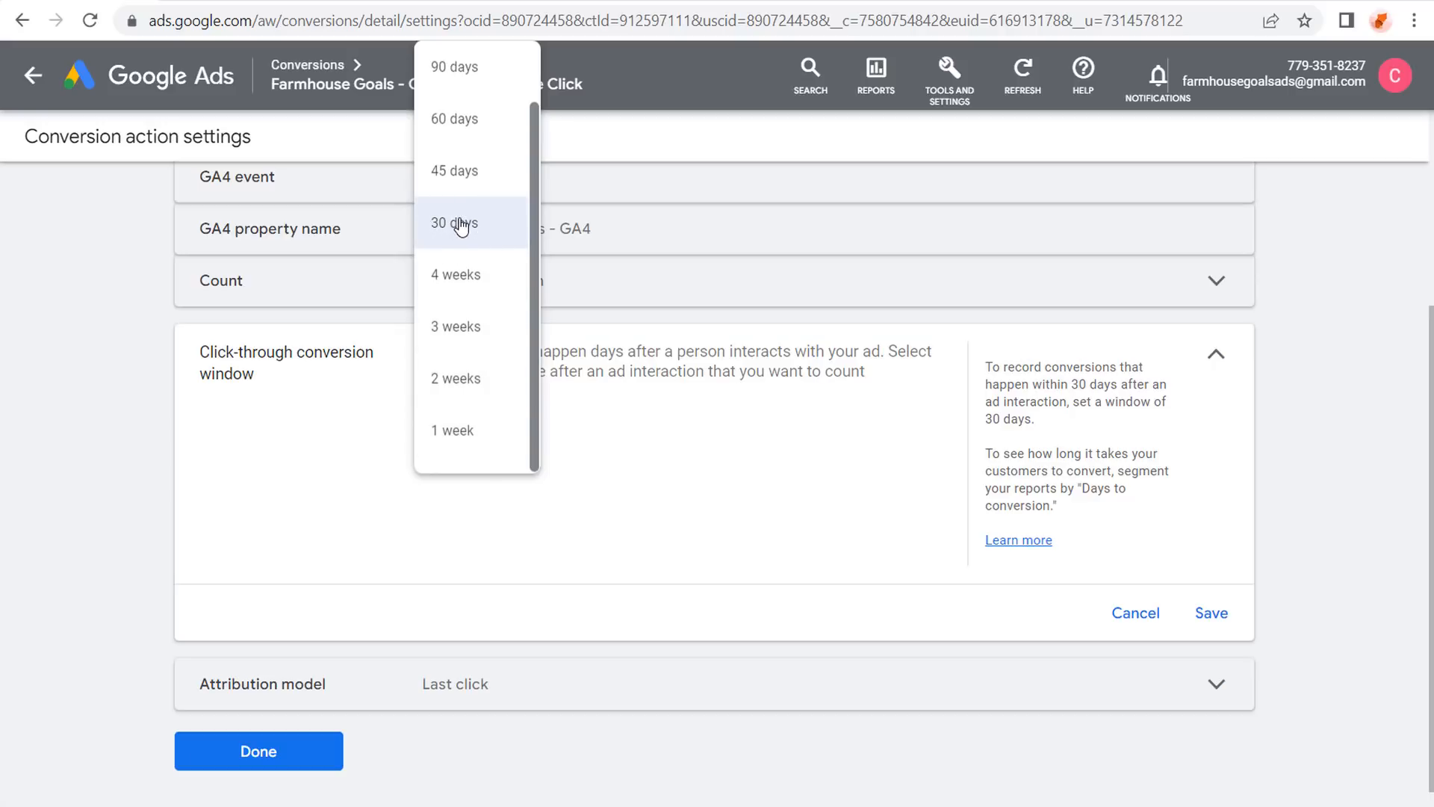
{"action": "scroll", "coordinate": [455, 221], "scroll_direction": "up", "scroll_amount": 1}
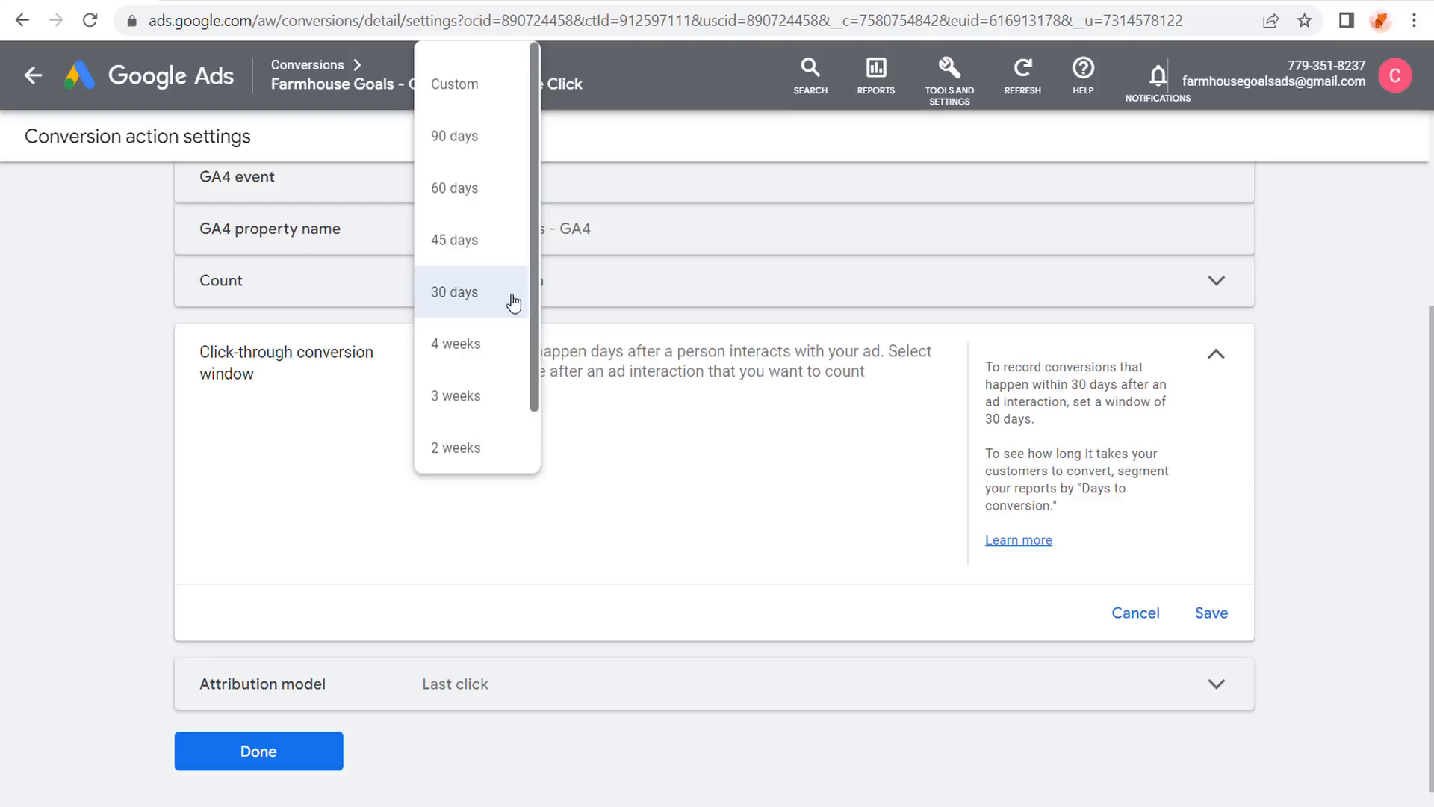
{"action": "scroll", "coordinate": [467, 381], "scroll_direction": "down", "scroll_amount": 1}
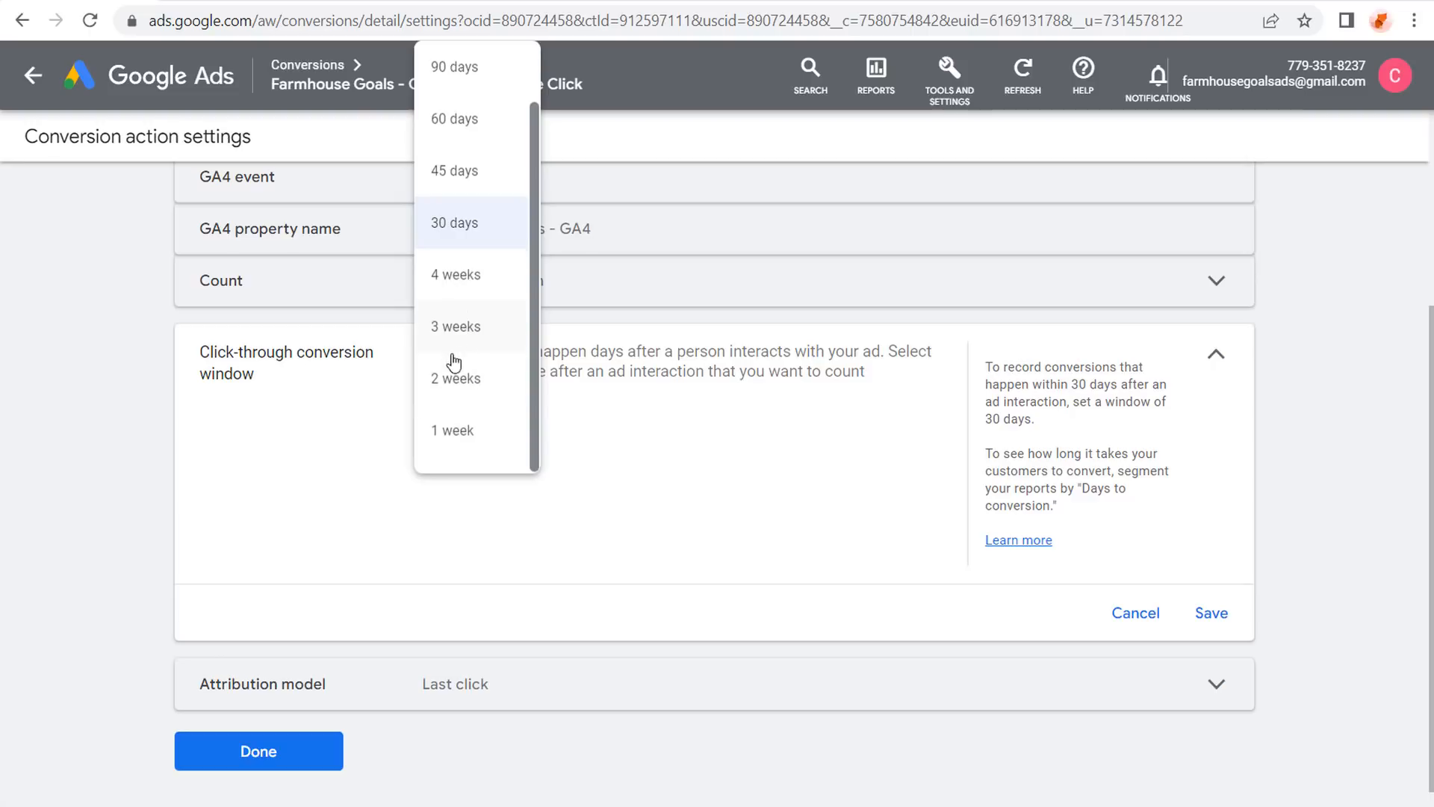
{"action": "left_click", "coordinate": [459, 224]}
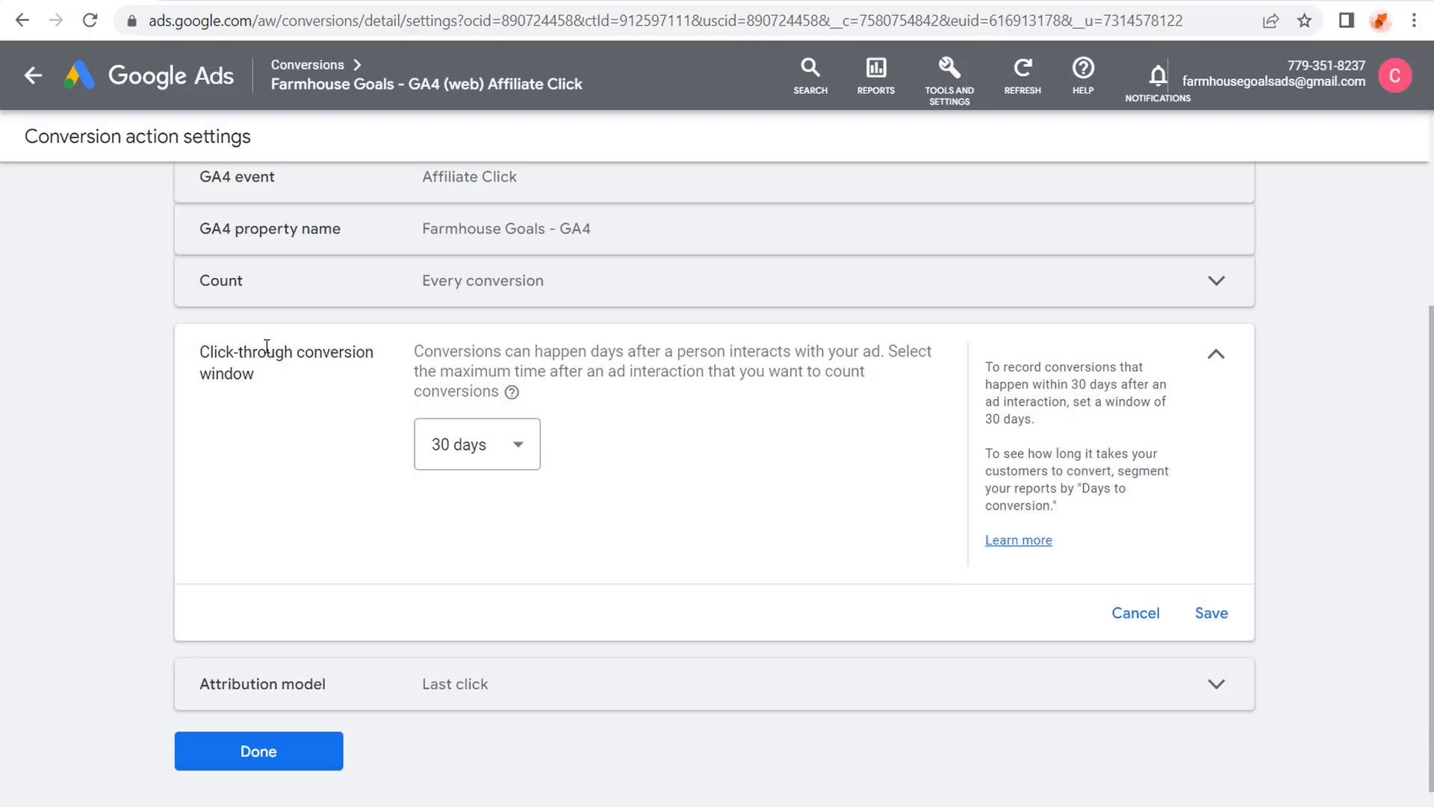
{"action": "left_click", "coordinate": [1217, 622]}
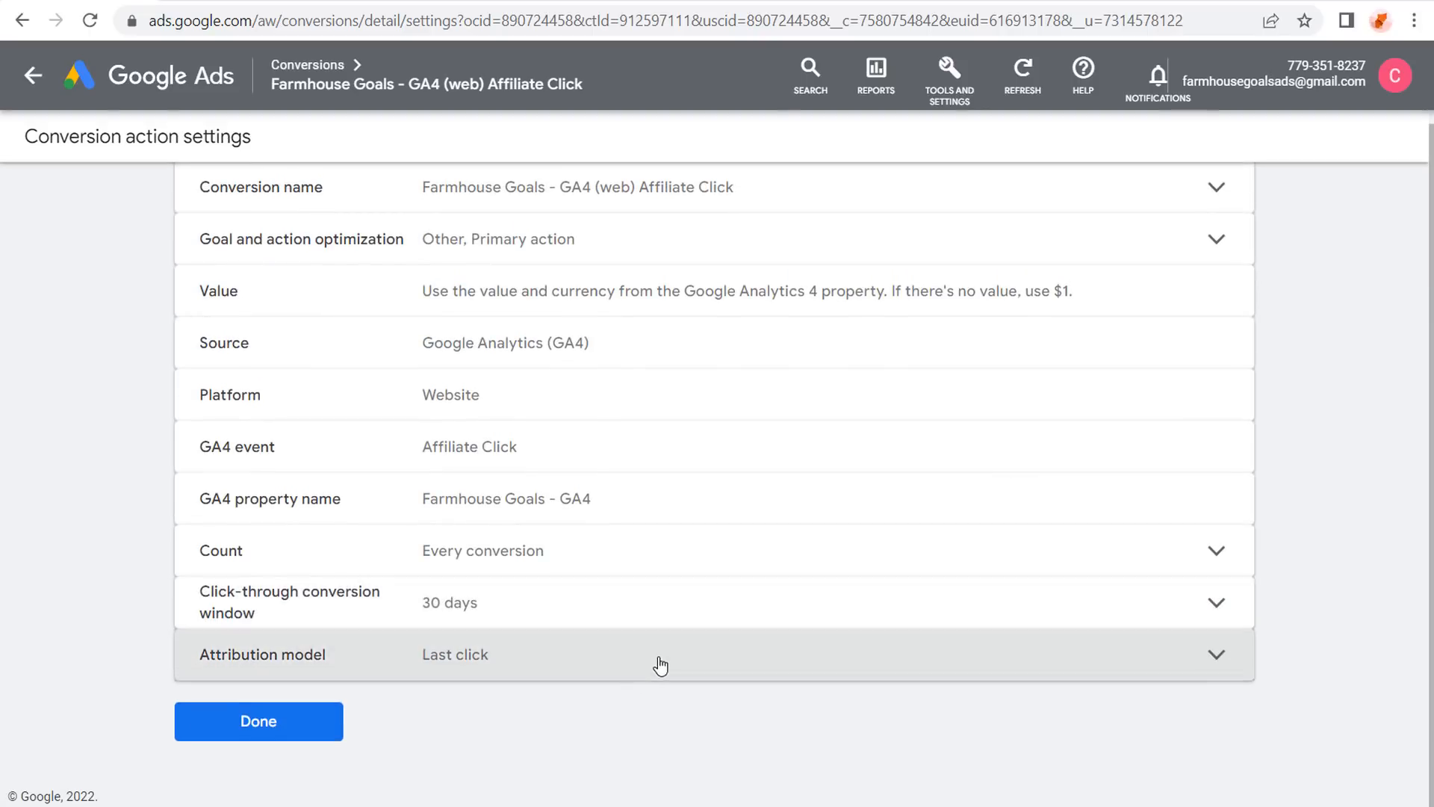
Keep Last click as the attribution model, save, and finish editing the conversion settings.
{"action": "left_click", "coordinate": [658, 663]}
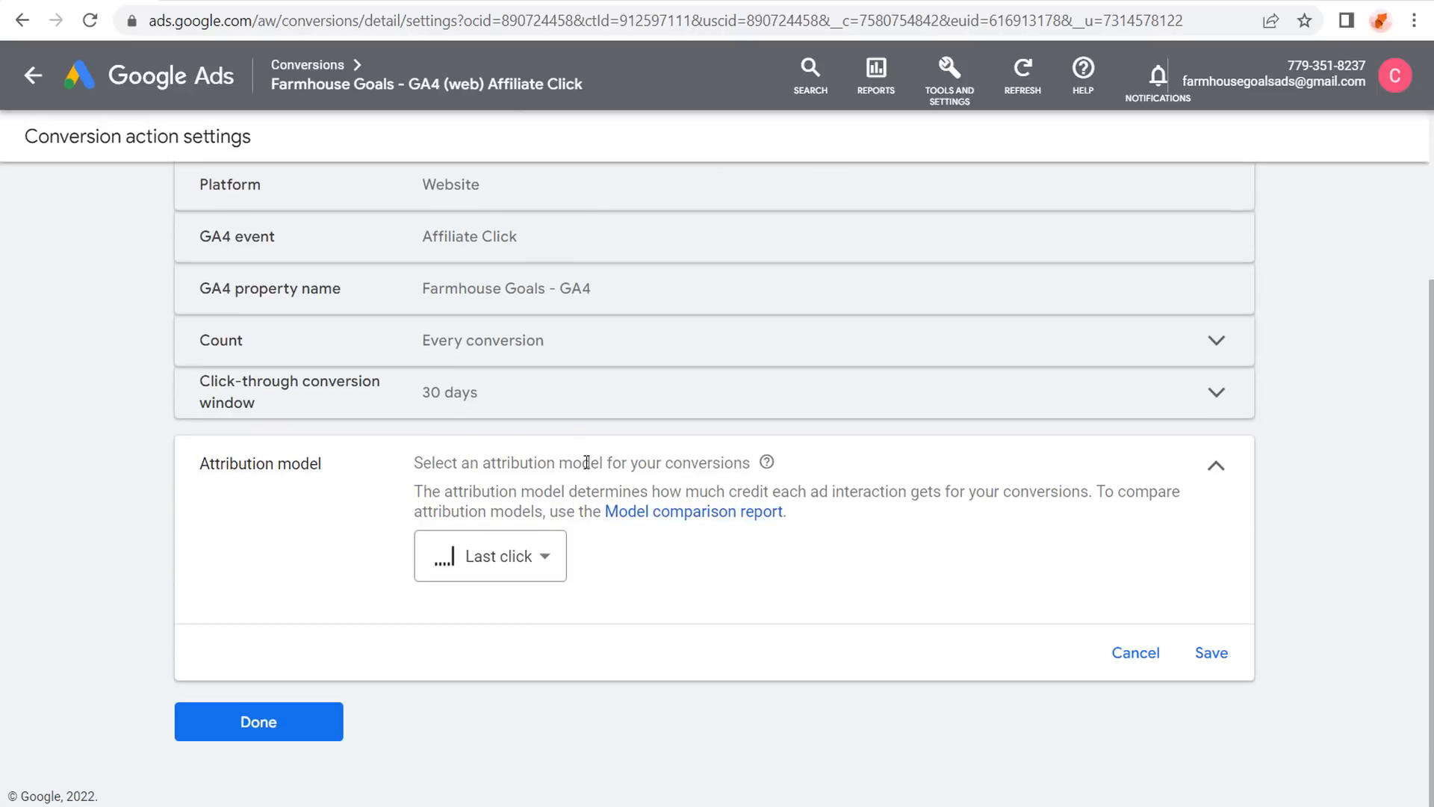
{"action": "left_click", "coordinate": [551, 557]}
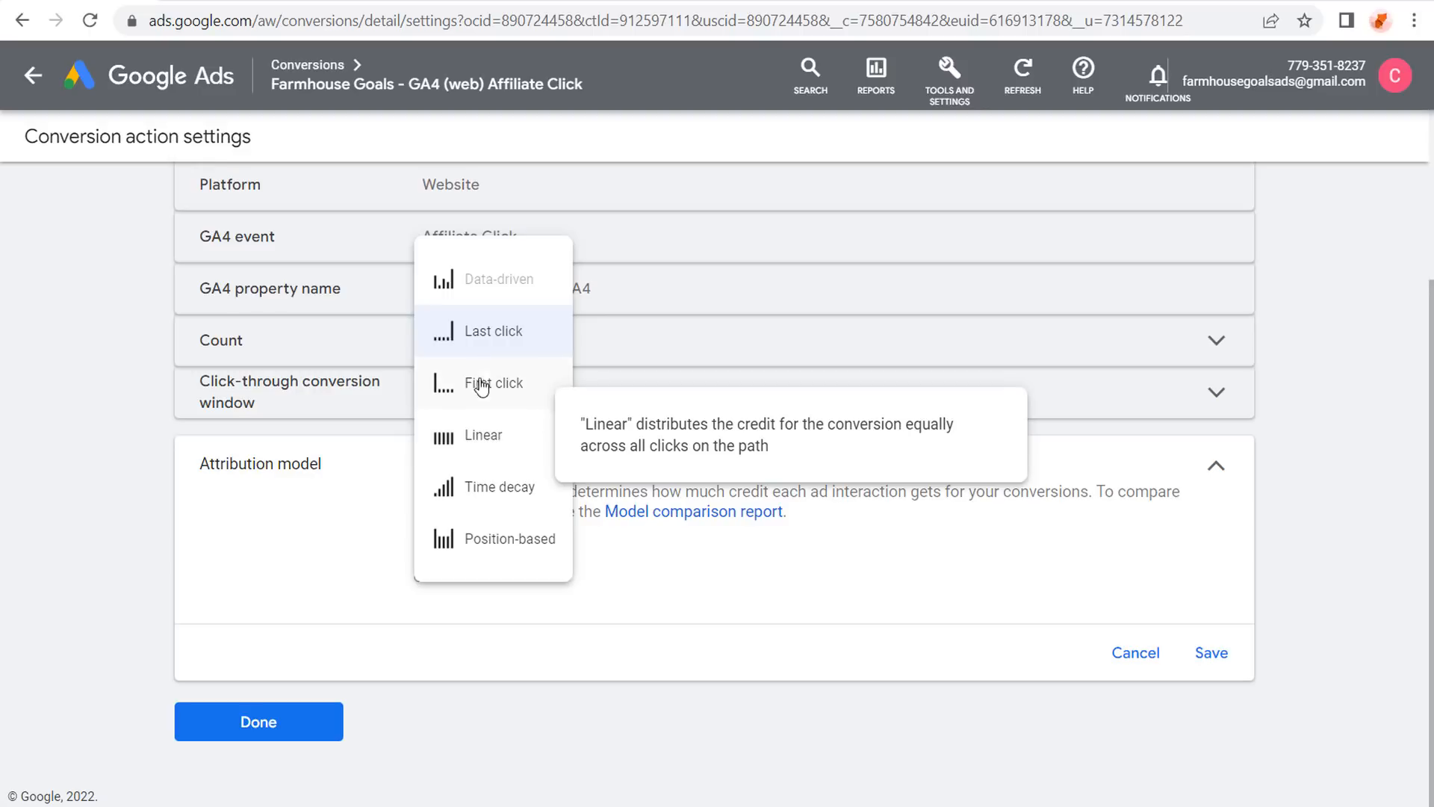
{"action": "left_click", "coordinate": [486, 333]}
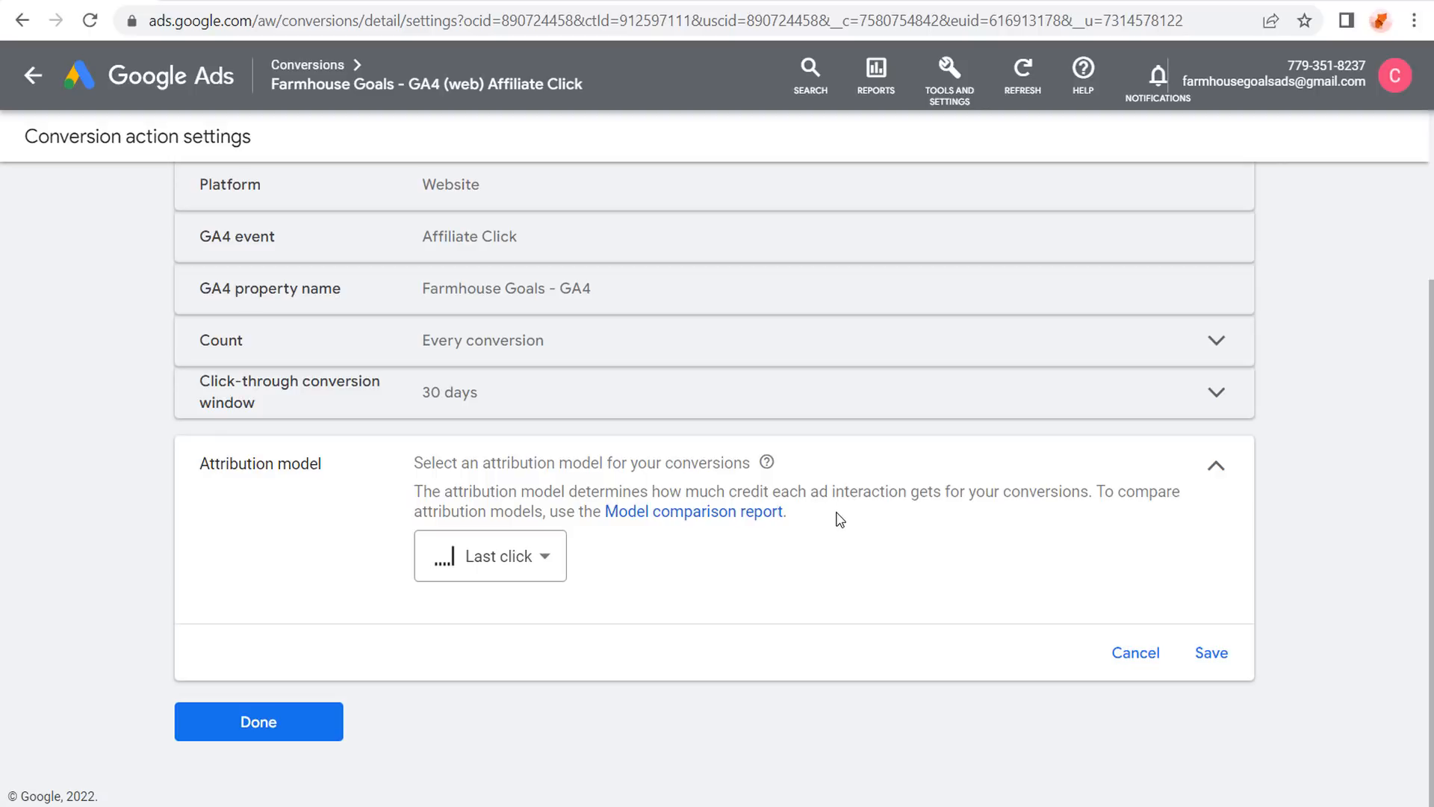
{"action": "left_click", "coordinate": [1209, 655]}
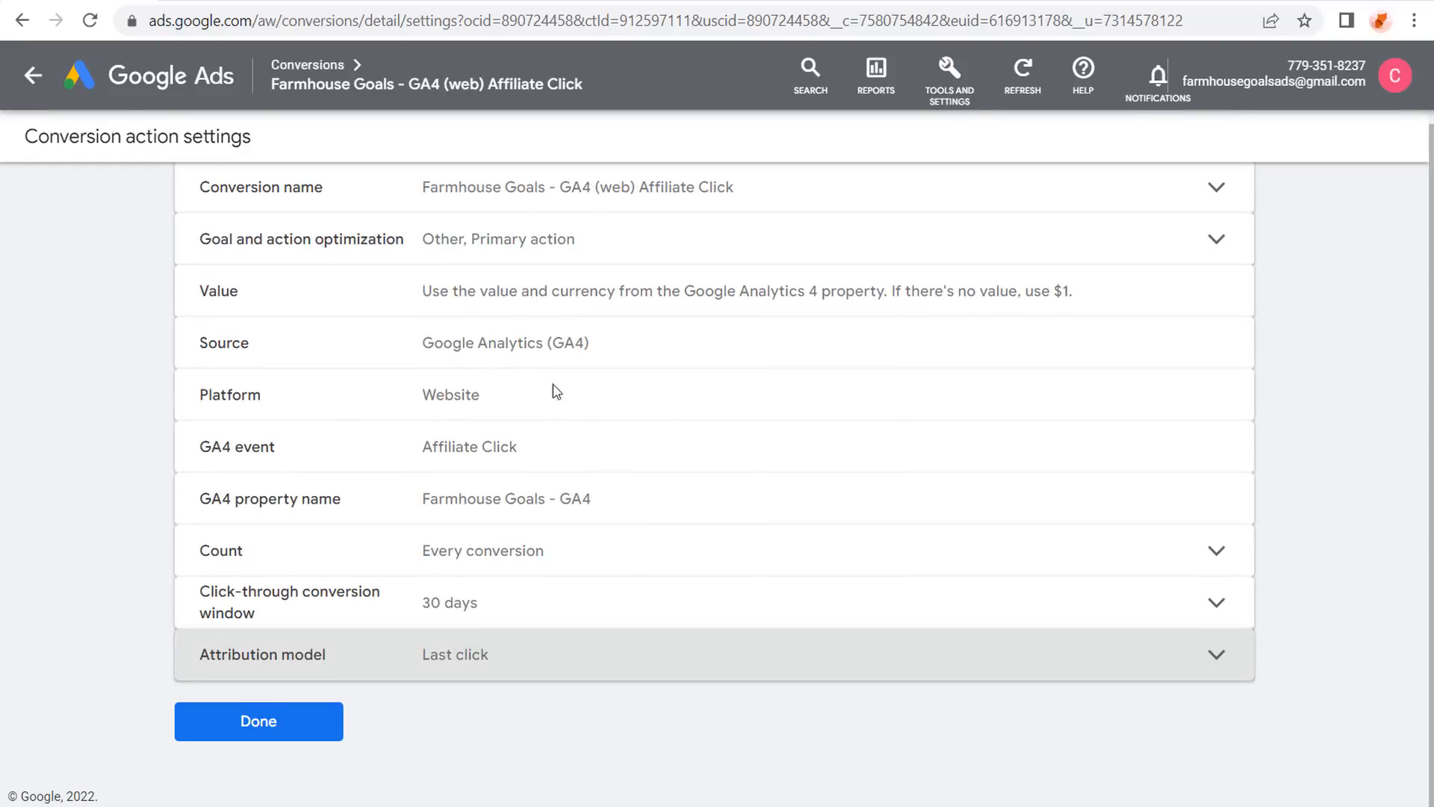
{"action": "left_click", "coordinate": [265, 722]}
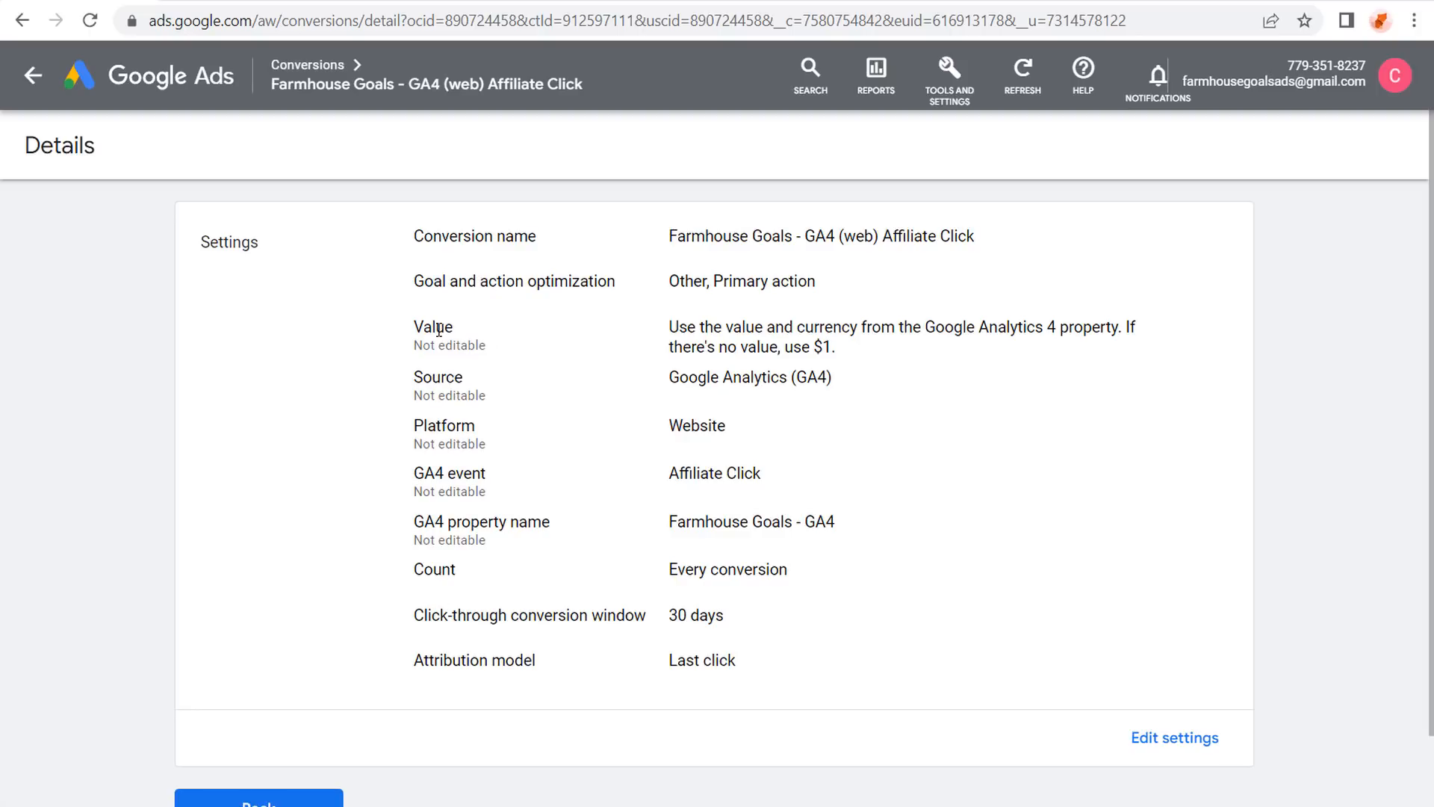
Switch to the help article tab and read its Conversion Tracking setup instructions.
{"action": "left_click", "coordinate": [652, 2]}
{"action": "left_click_drag", "start_coordinate": [395, 439], "coordinate": [923, 454]}
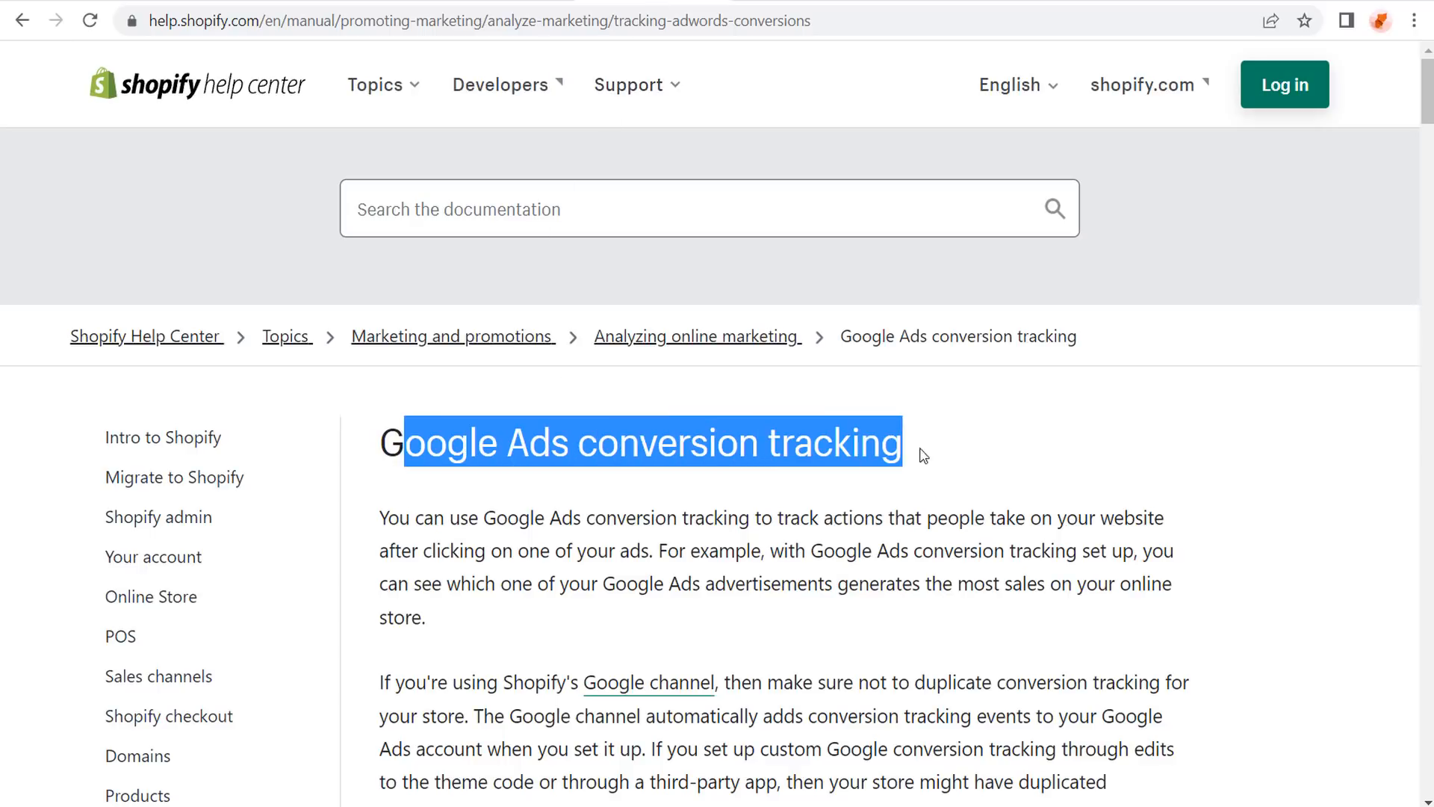
{"action": "left_click", "coordinate": [955, 459]}
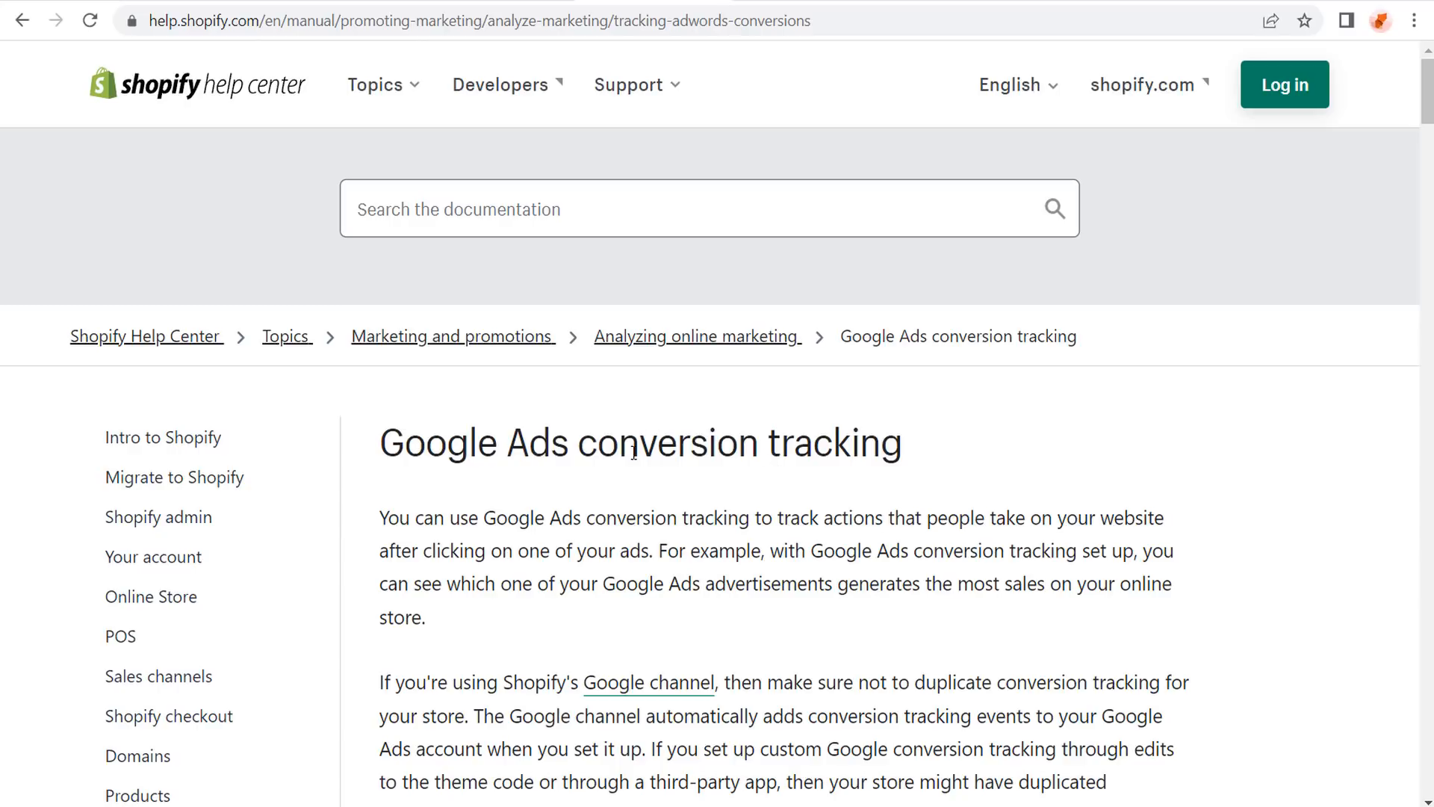
{"action": "scroll", "coordinate": [852, 440], "scroll_direction": "down", "scroll_amount": 3}
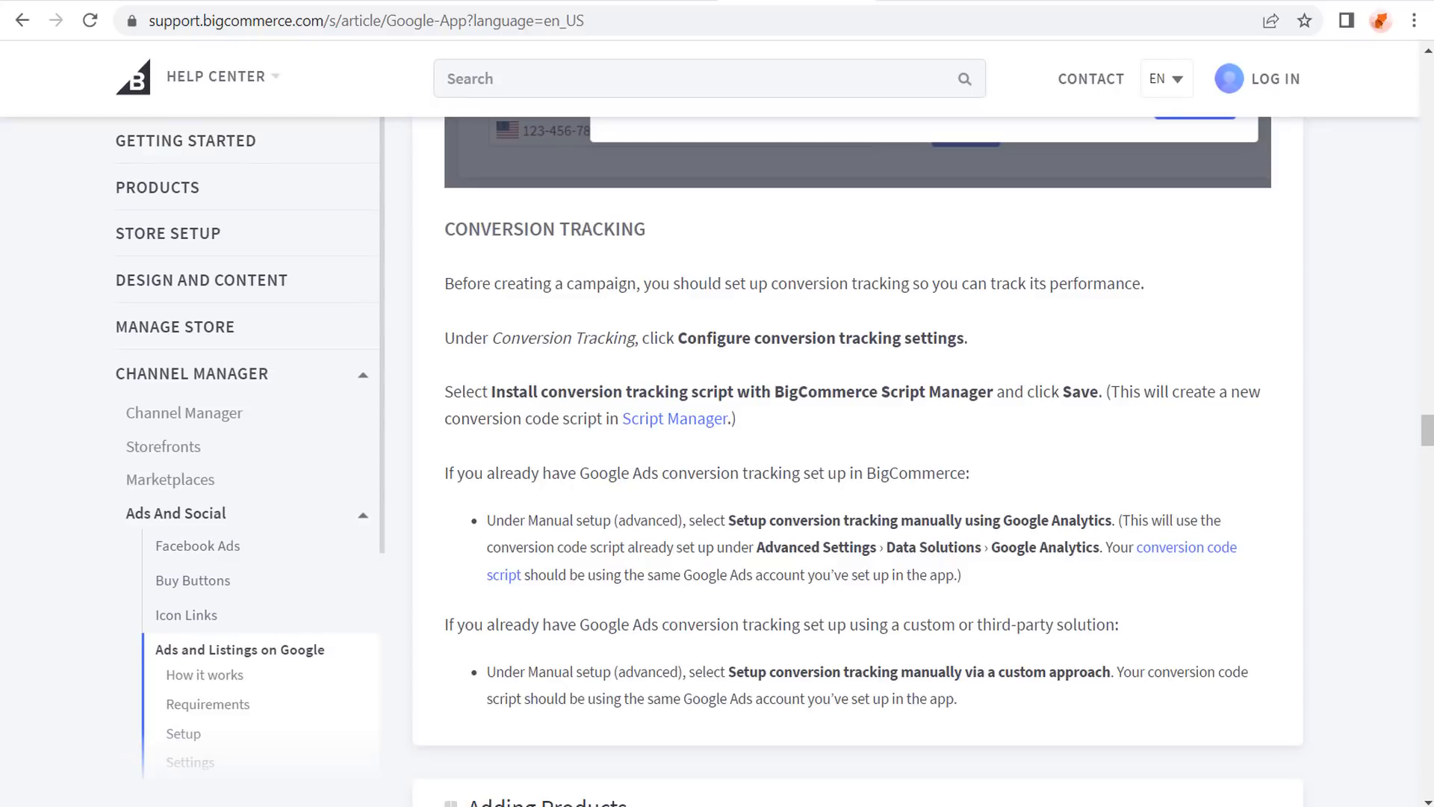
{"action": "left_click_drag", "start_coordinate": [457, 224], "coordinate": [1033, 351]}
{"action": "left_click", "coordinate": [1088, 340]}
Read the search results for 'woocommerce google ads conversion tracking', led by WooCommerce Pixel Manager.
{"action": "left_click", "coordinate": [926, 2]}
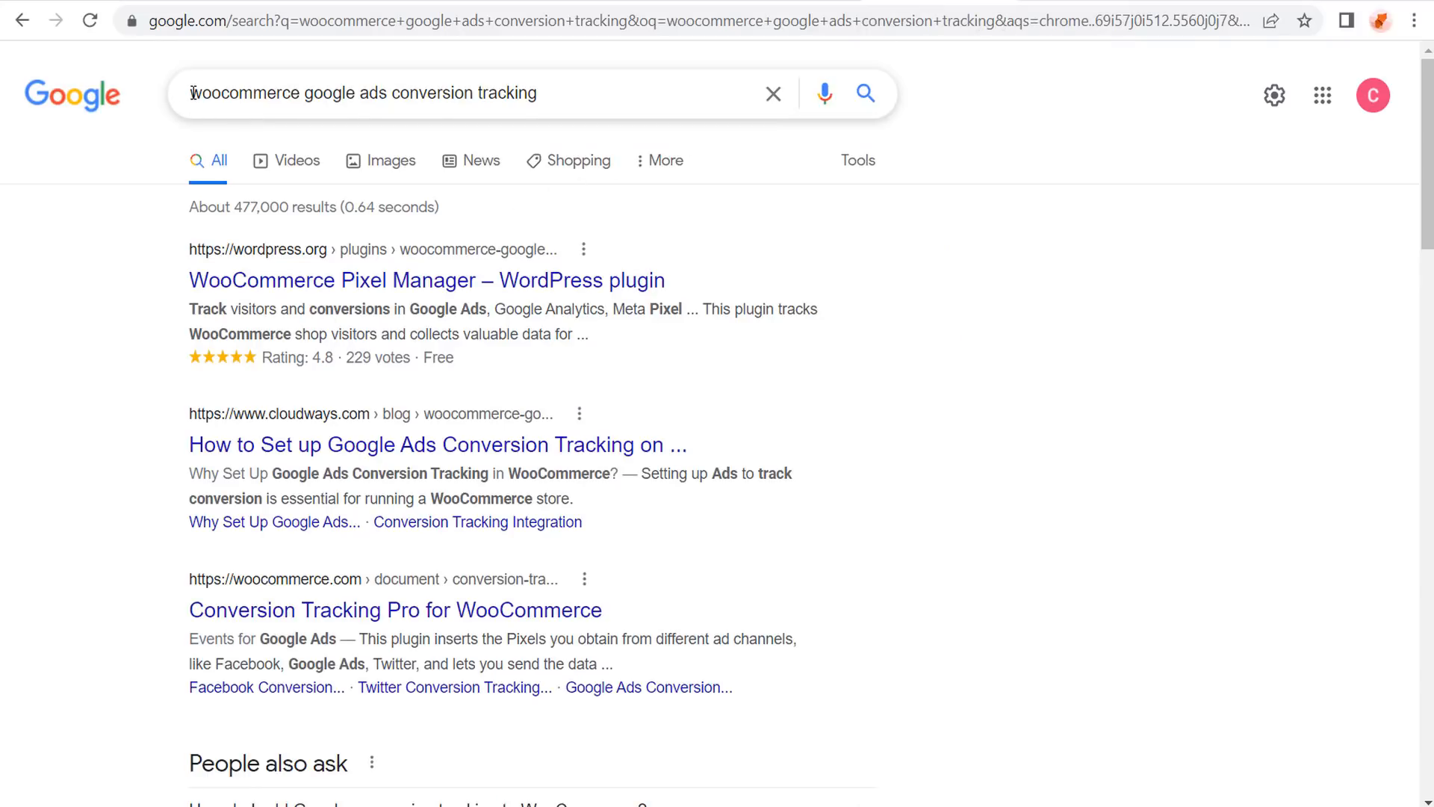
{"action": "left_click_drag", "start_coordinate": [209, 92], "coordinate": [557, 92]}
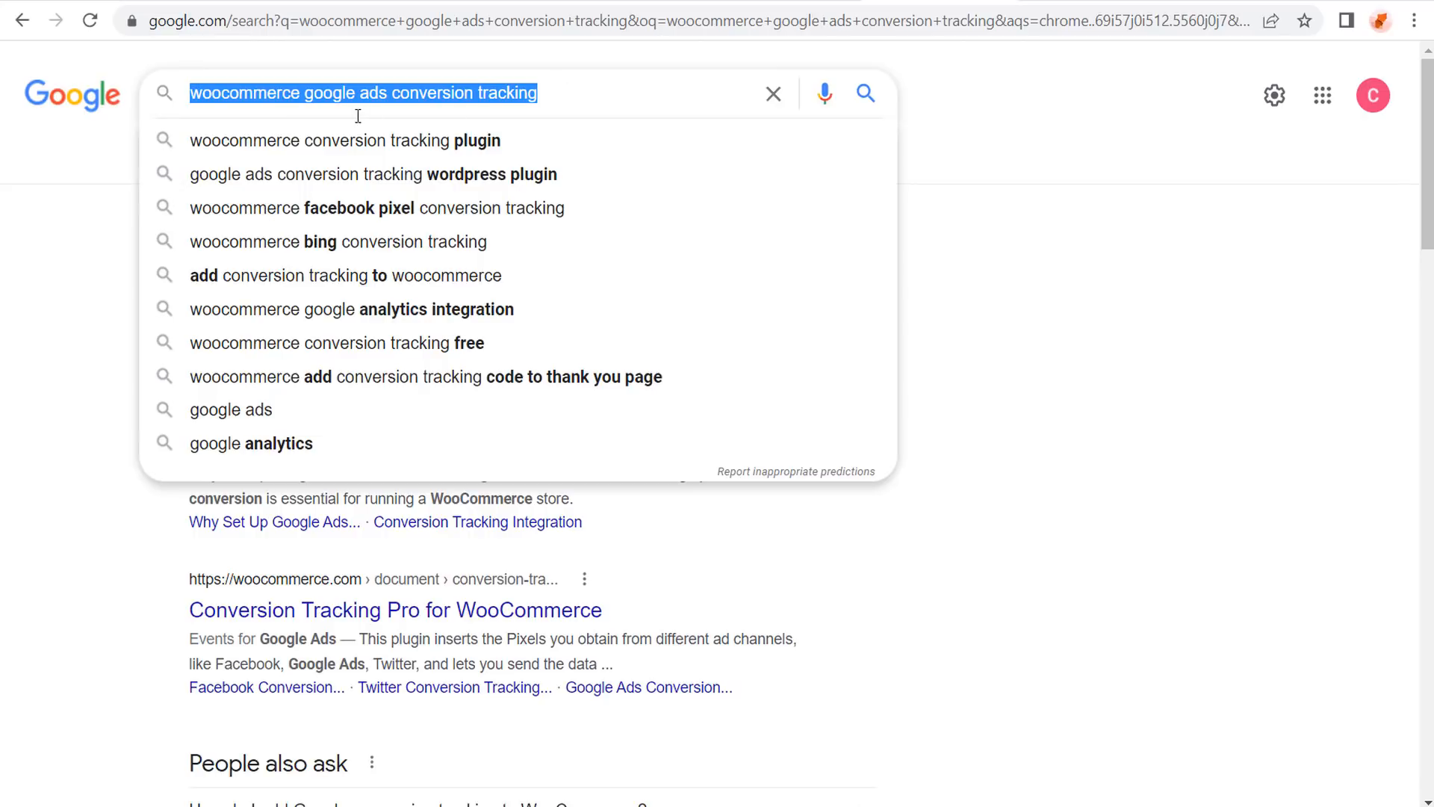
{"action": "left_click", "coordinate": [1333, 341]}
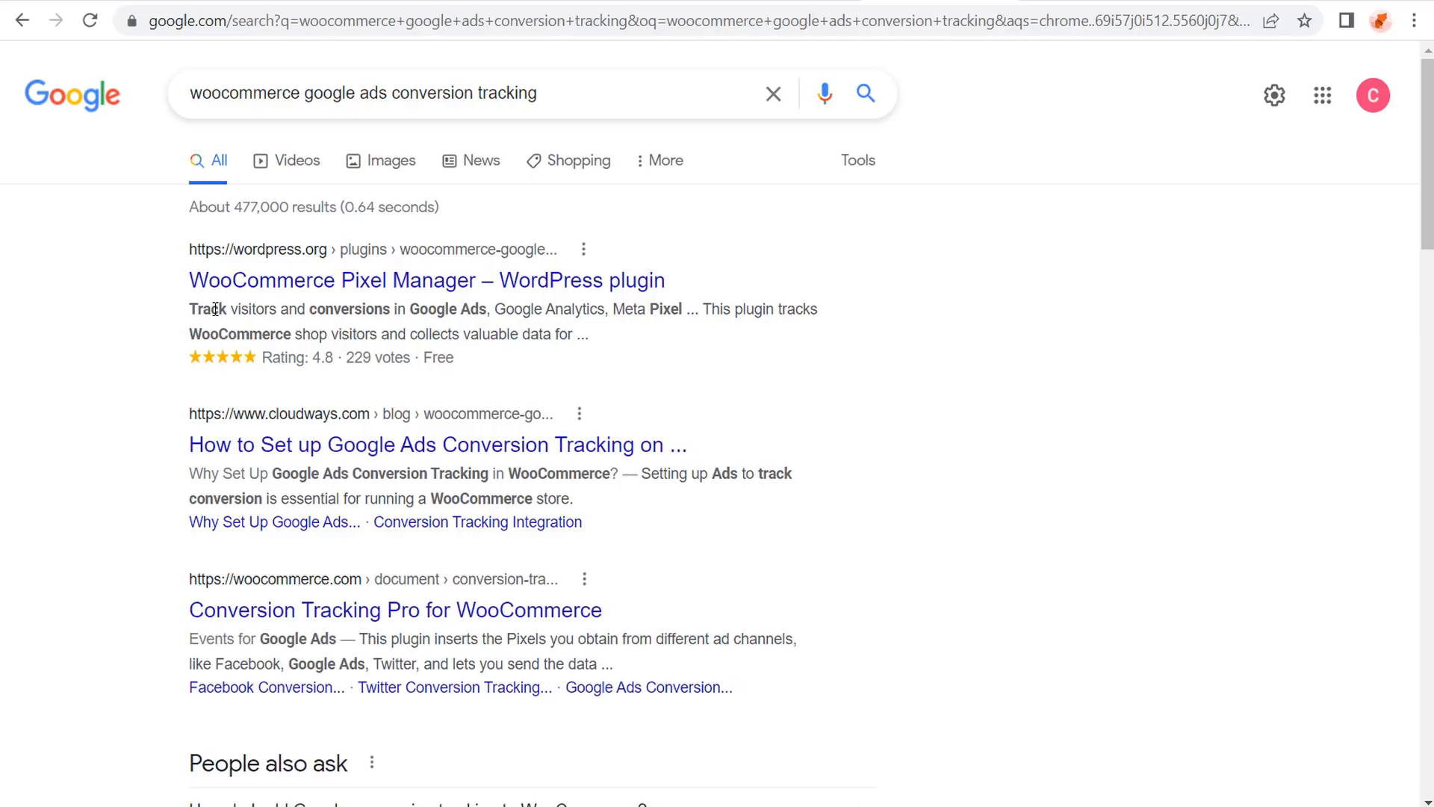
{"action": "left_click_drag", "start_coordinate": [215, 308], "coordinate": [467, 307]}
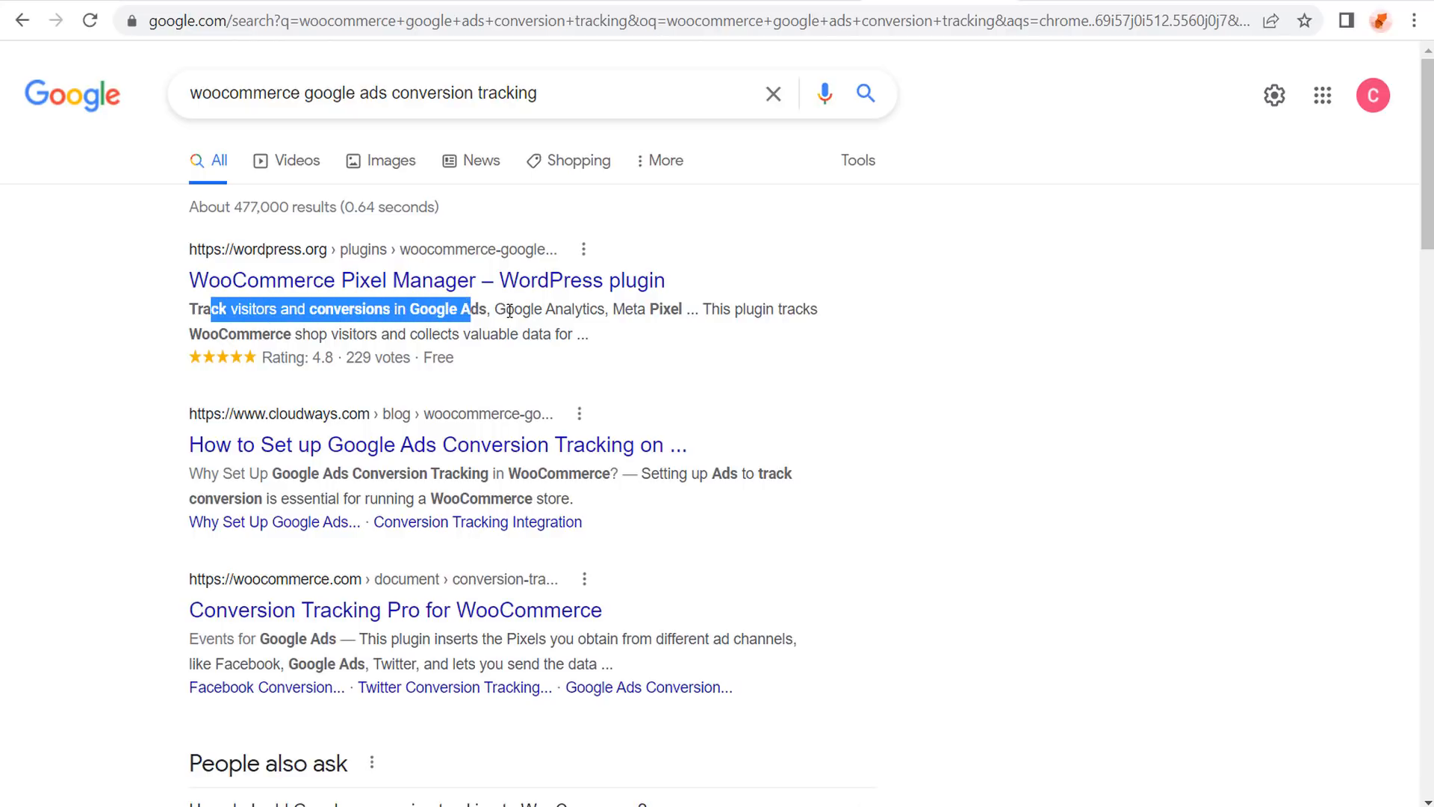
{"action": "left_click_drag", "start_coordinate": [614, 307], "coordinate": [679, 306]}
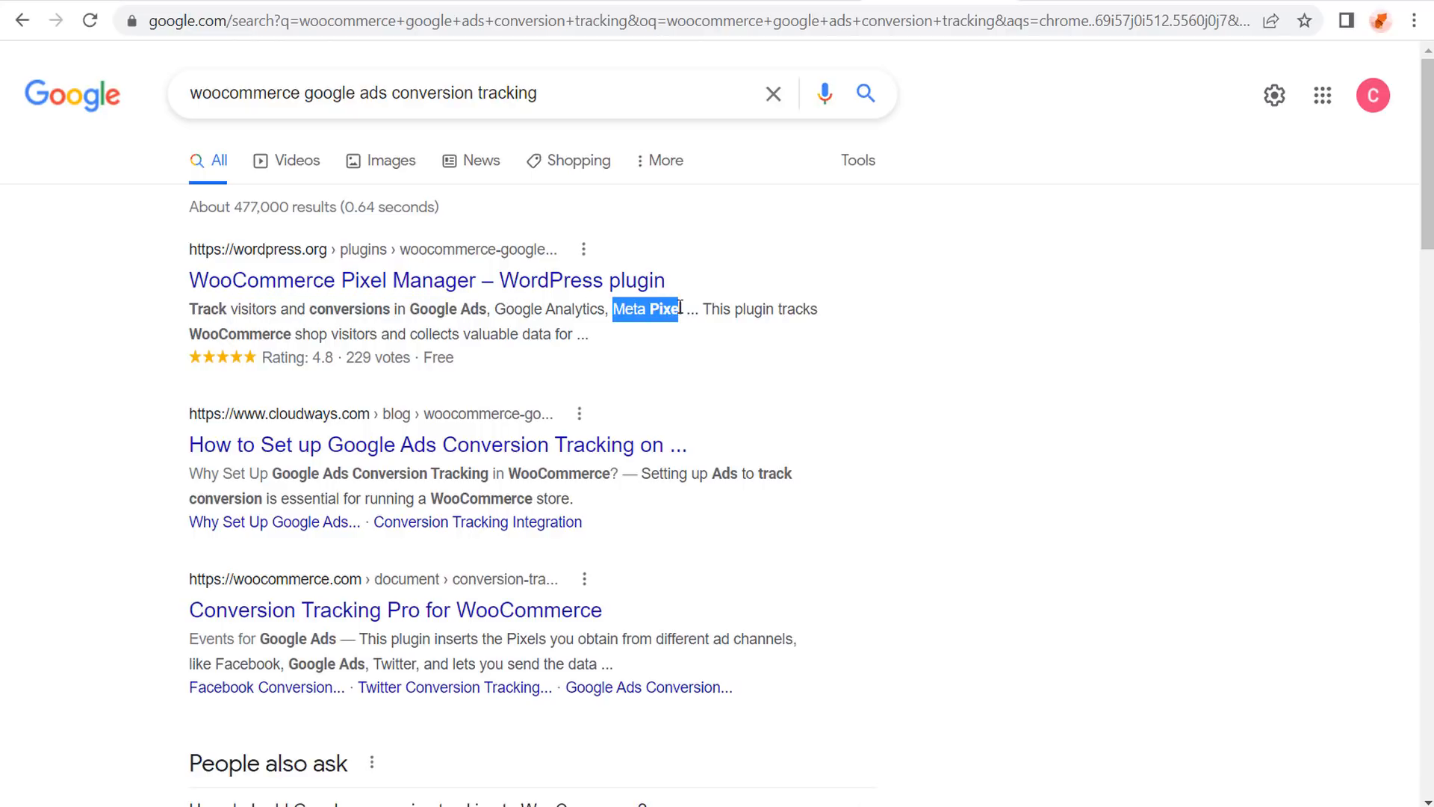
{"action": "left_click", "coordinate": [1103, 346]}
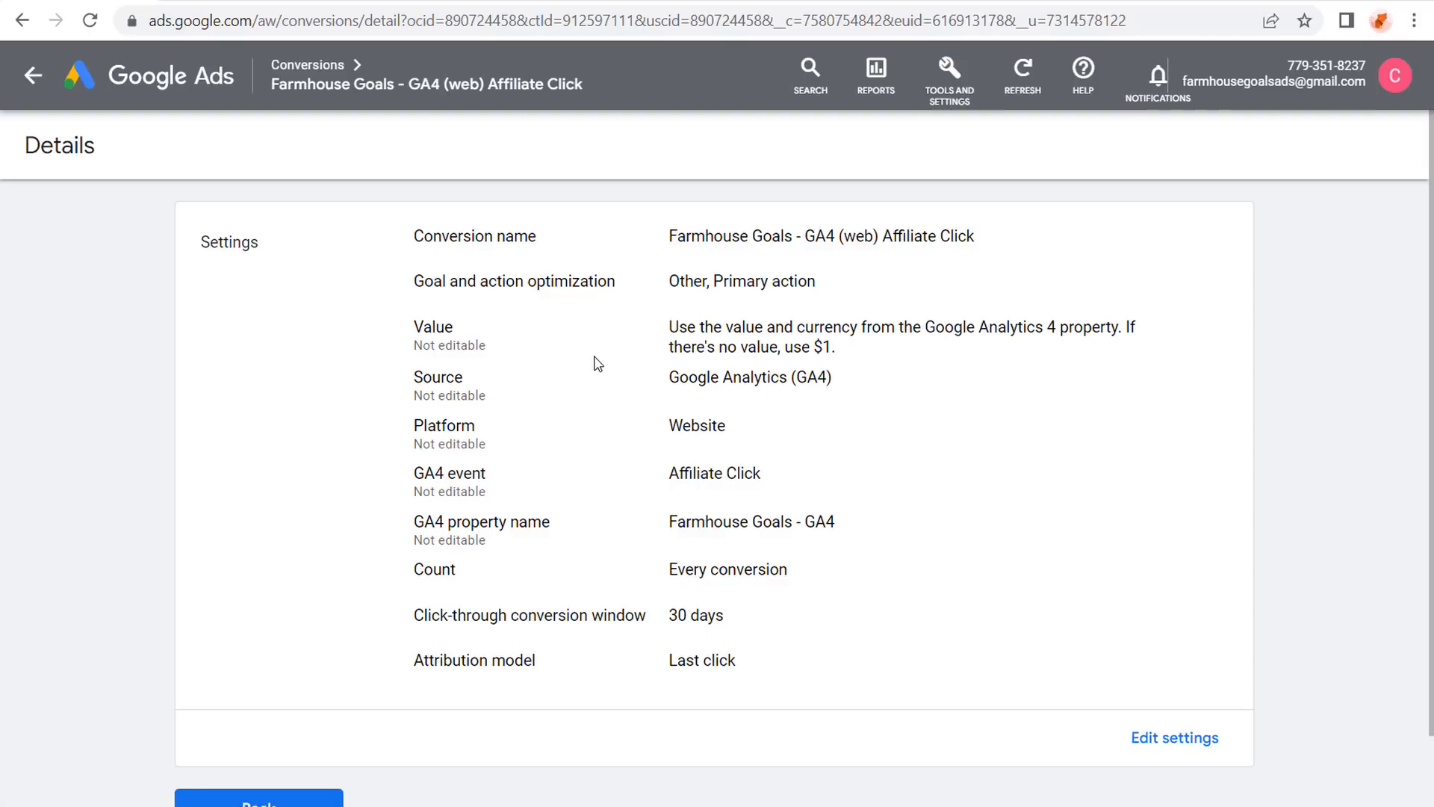
Scroll down the Affiliate Click details and go back to the conversions summary.
{"action": "scroll", "coordinate": [553, 480], "scroll_direction": "down", "scroll_amount": 2}
{"action": "left_click", "coordinate": [294, 727]}
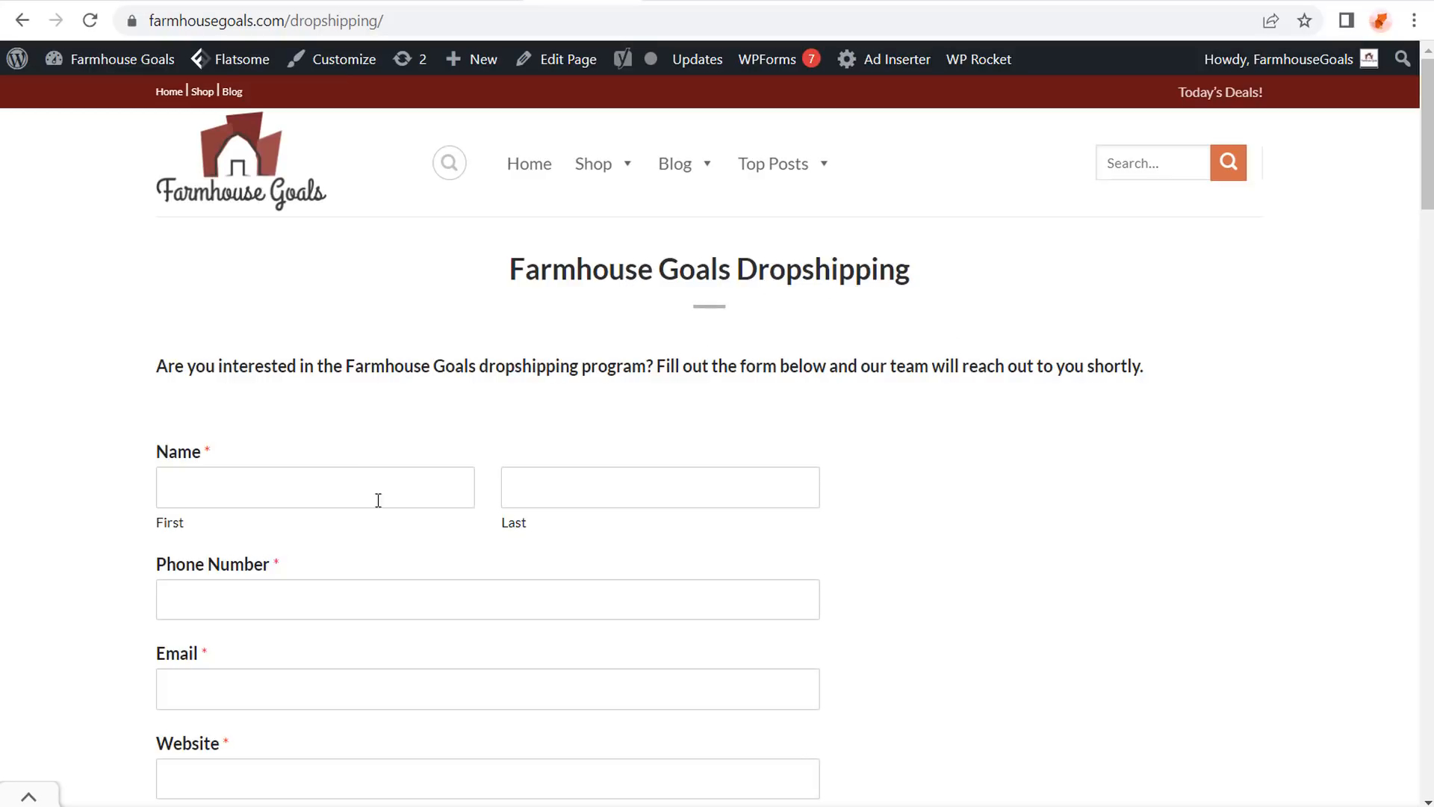
Work through the dropshipping form to its confirmation page, then return to Google Analytics conversions.
{"action": "scroll", "coordinate": [770, 468], "scroll_direction": "down", "scroll_amount": 2}
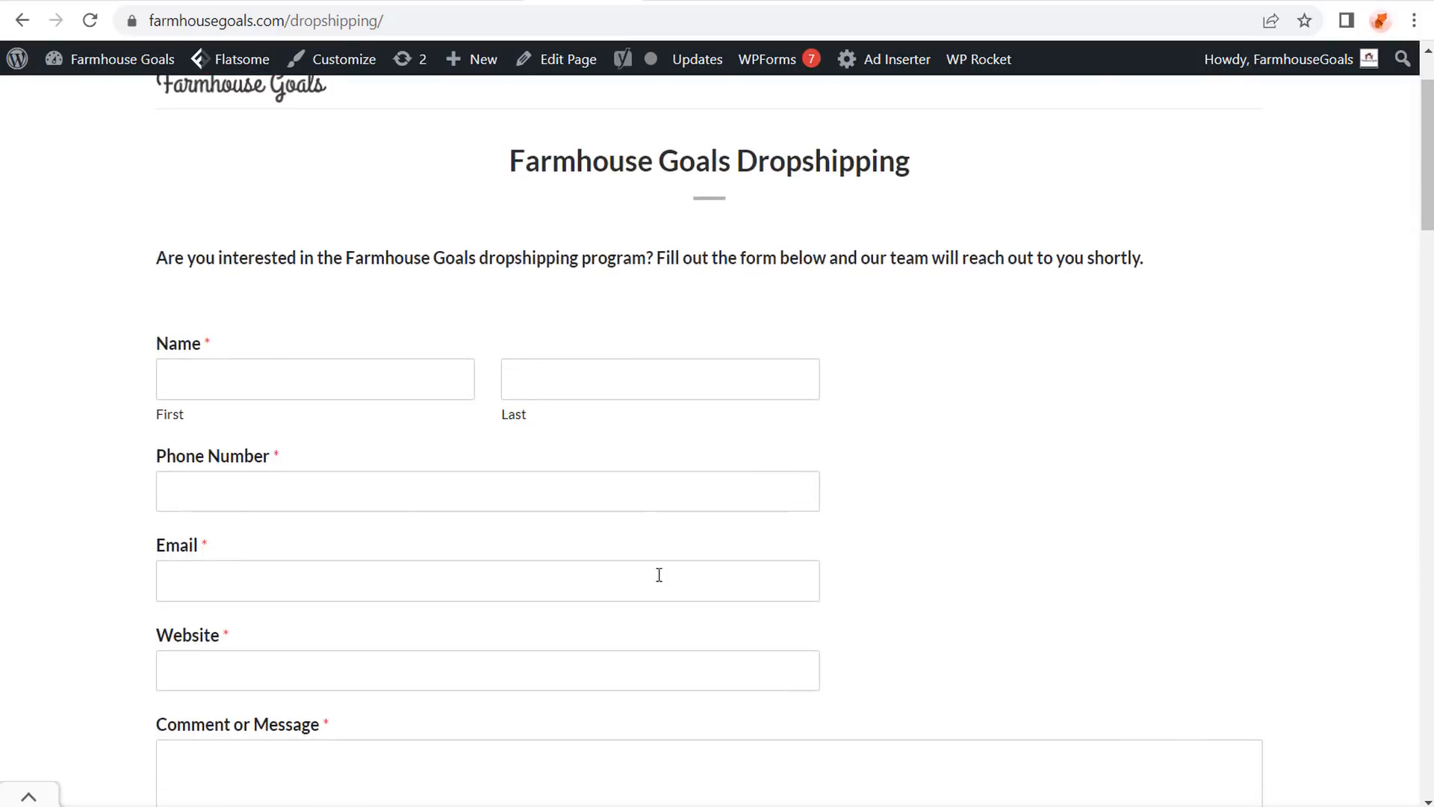
{"action": "scroll", "coordinate": [510, 491], "scroll_direction": "down", "scroll_amount": 4}
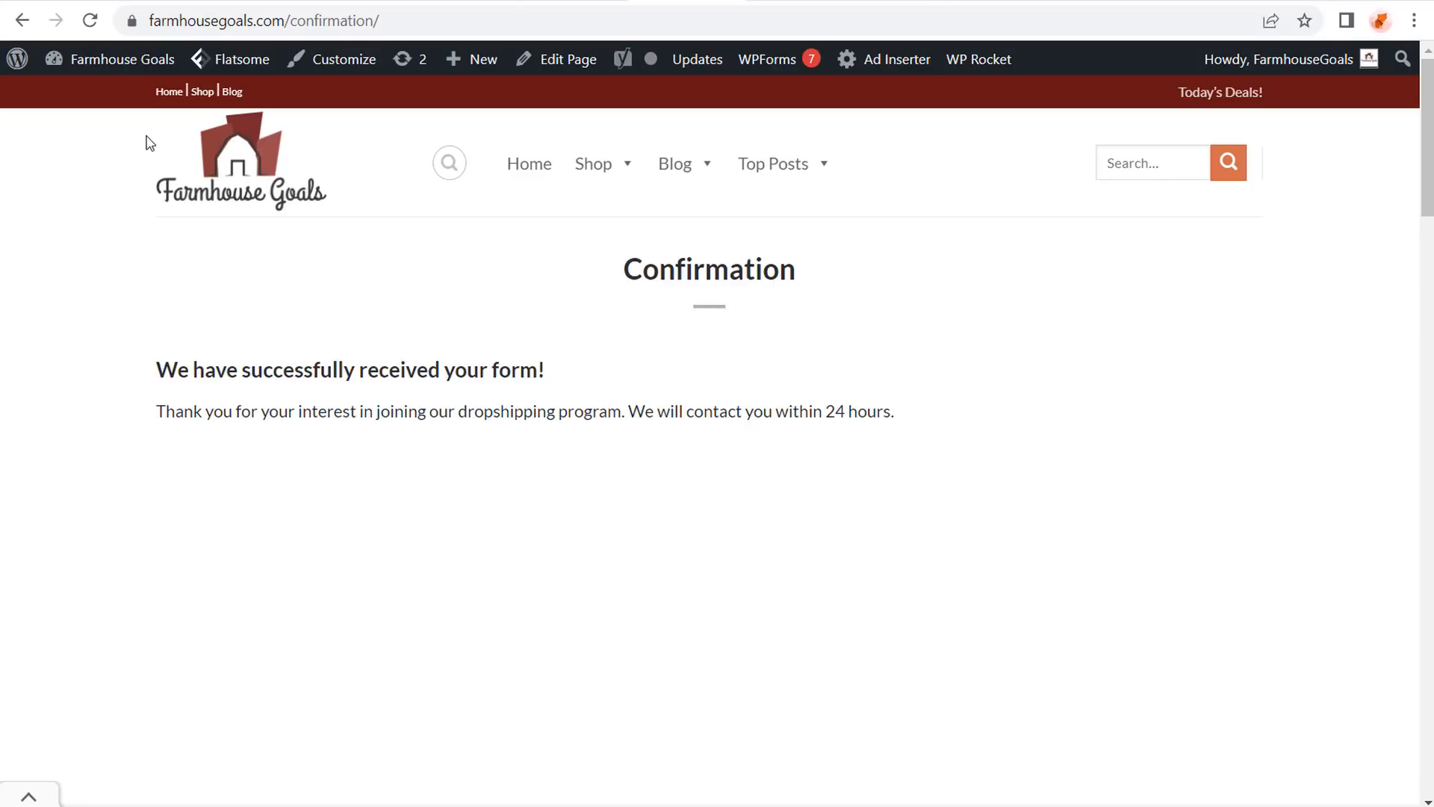
{"action": "left_click", "coordinate": [155, 2]}
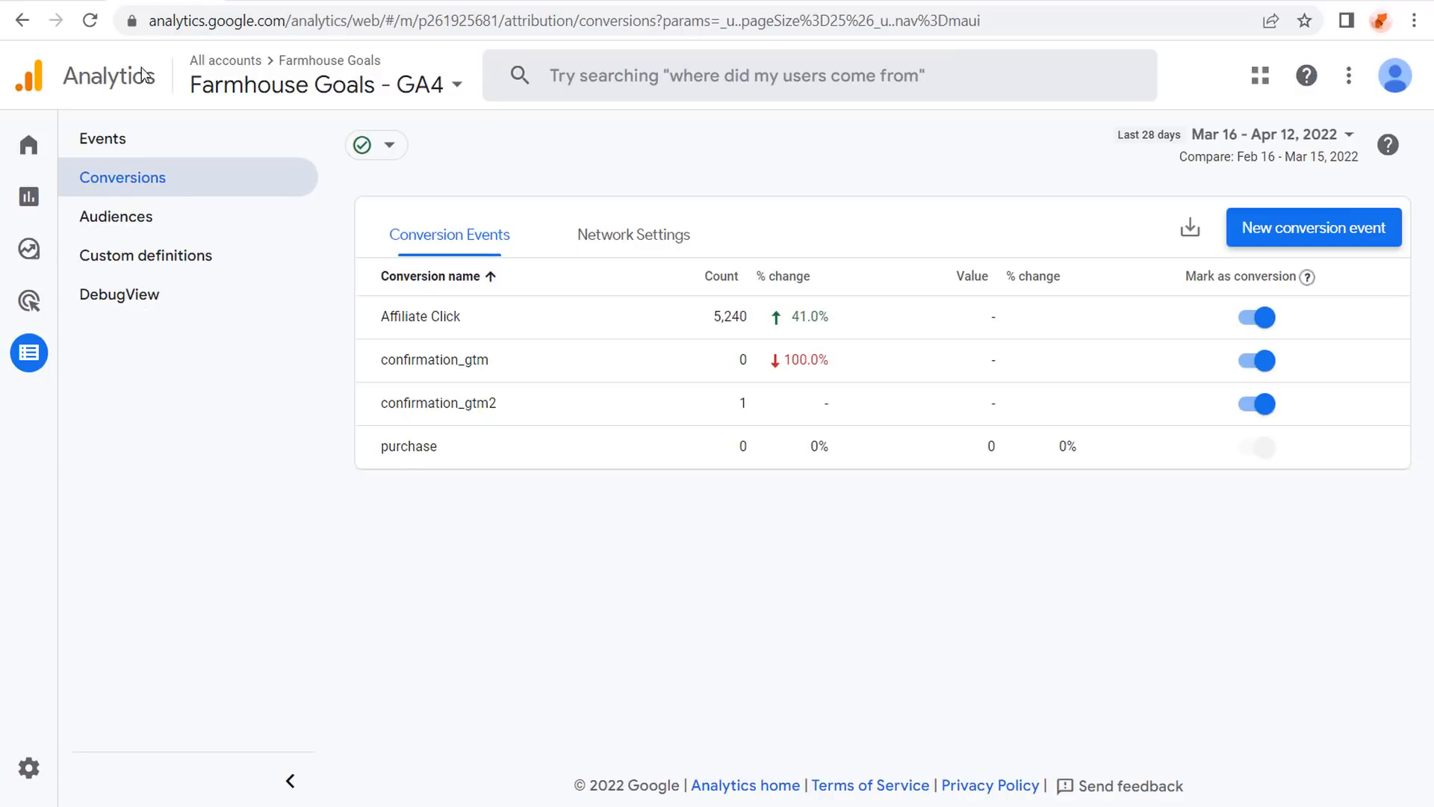
Start a new custom event named dropshipping_confirmation.
{"action": "left_click", "coordinate": [107, 143]}
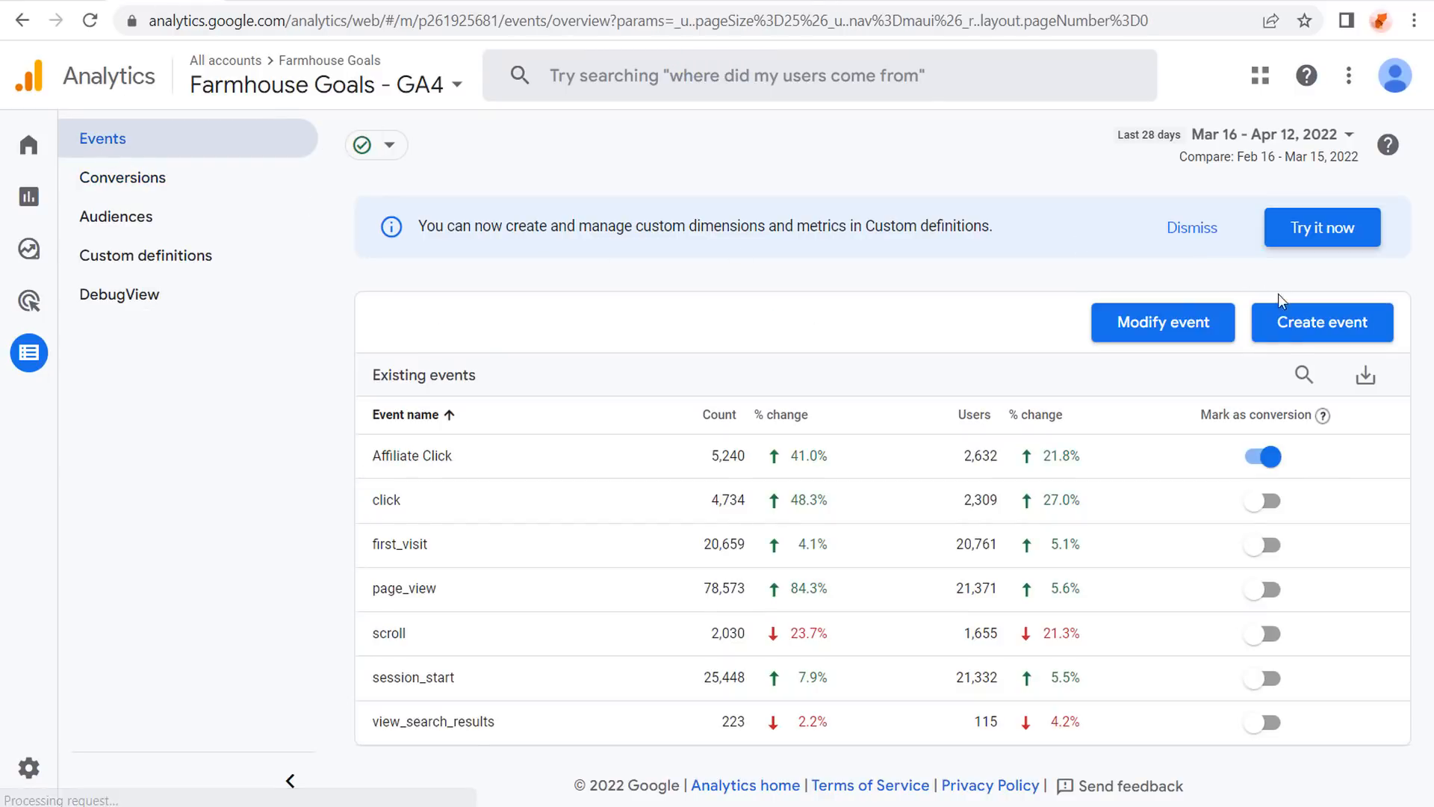
{"action": "left_click", "coordinate": [1284, 327]}
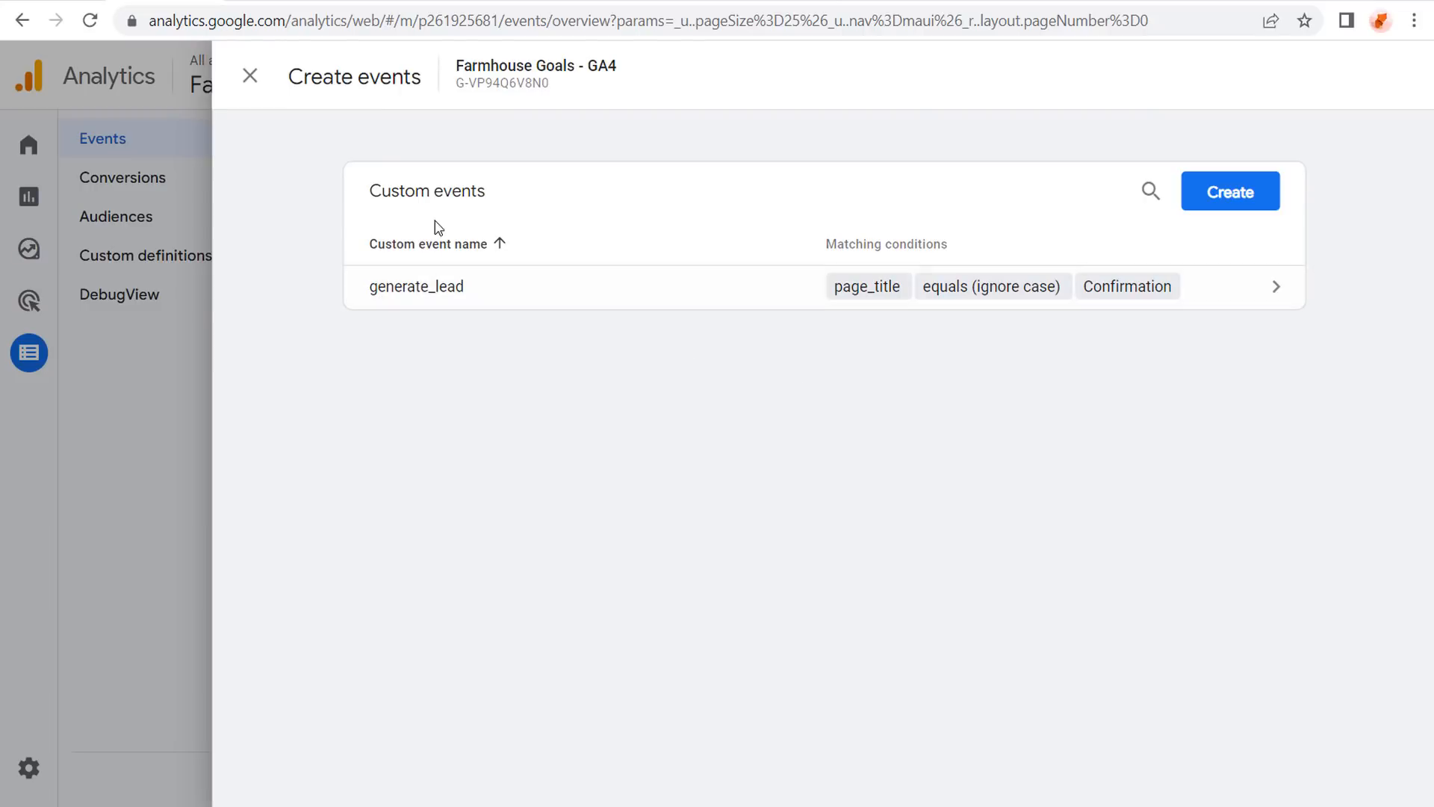
{"action": "left_click", "coordinate": [1232, 195]}
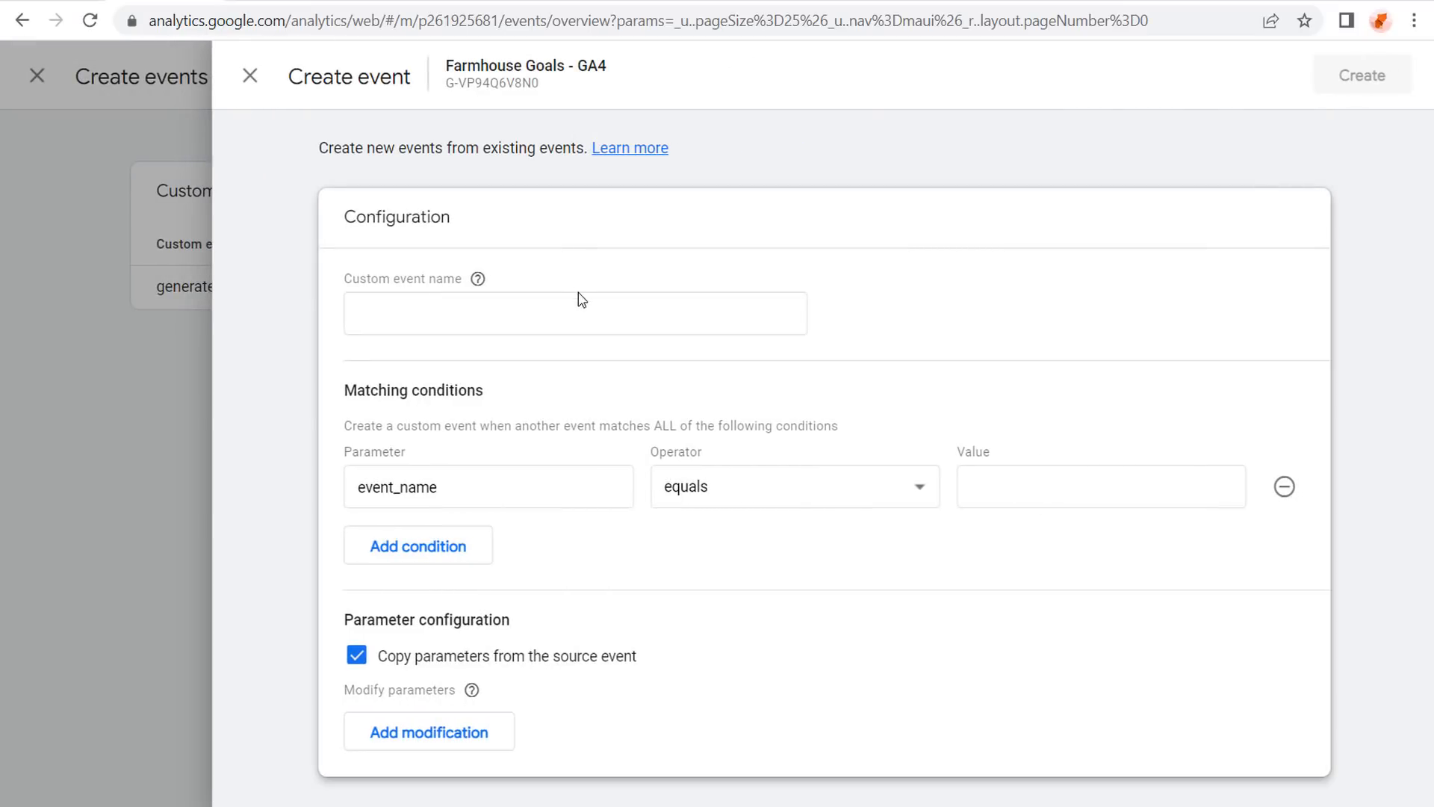
{"action": "left_click", "coordinate": [576, 299]}
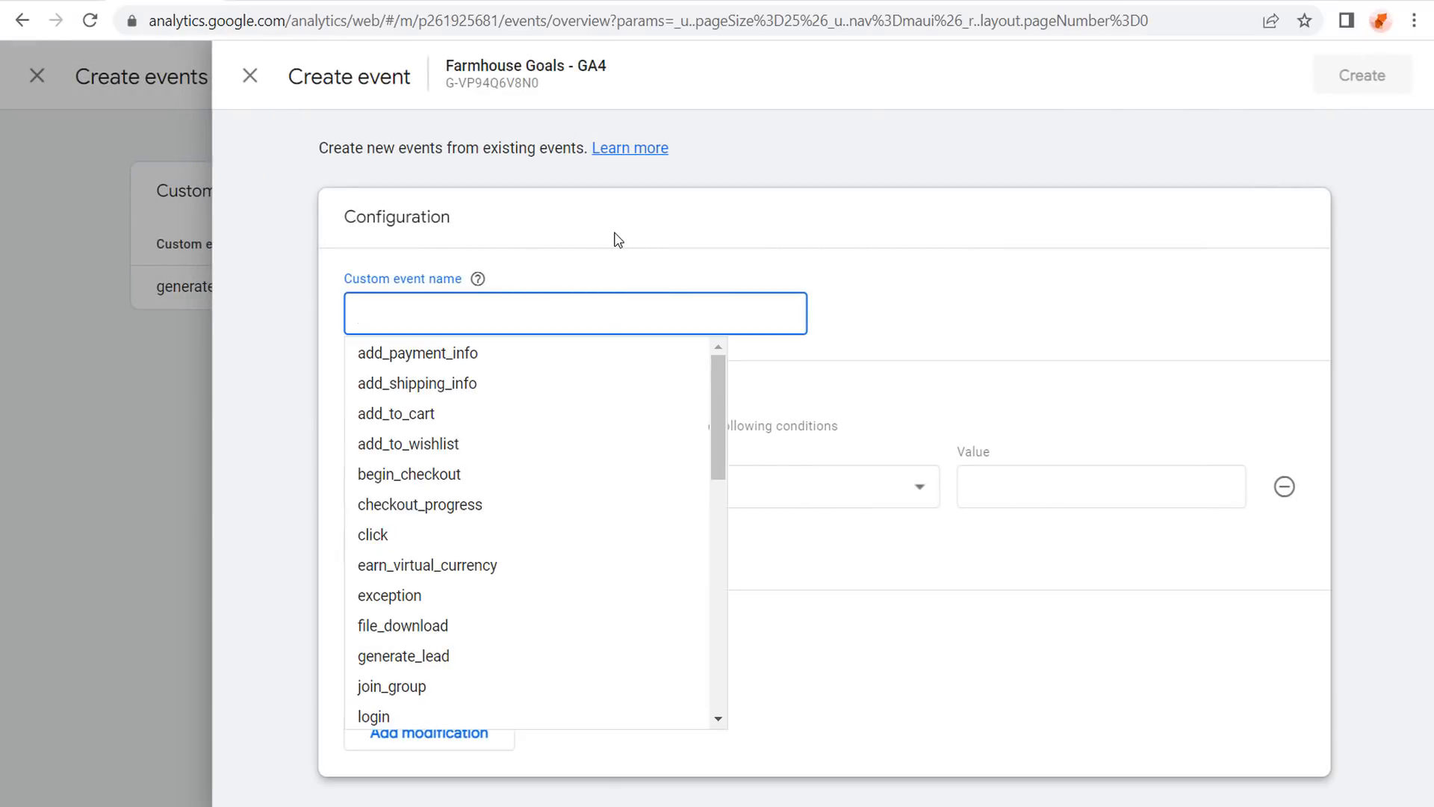
{"action": "type", "text": "Dropship"}
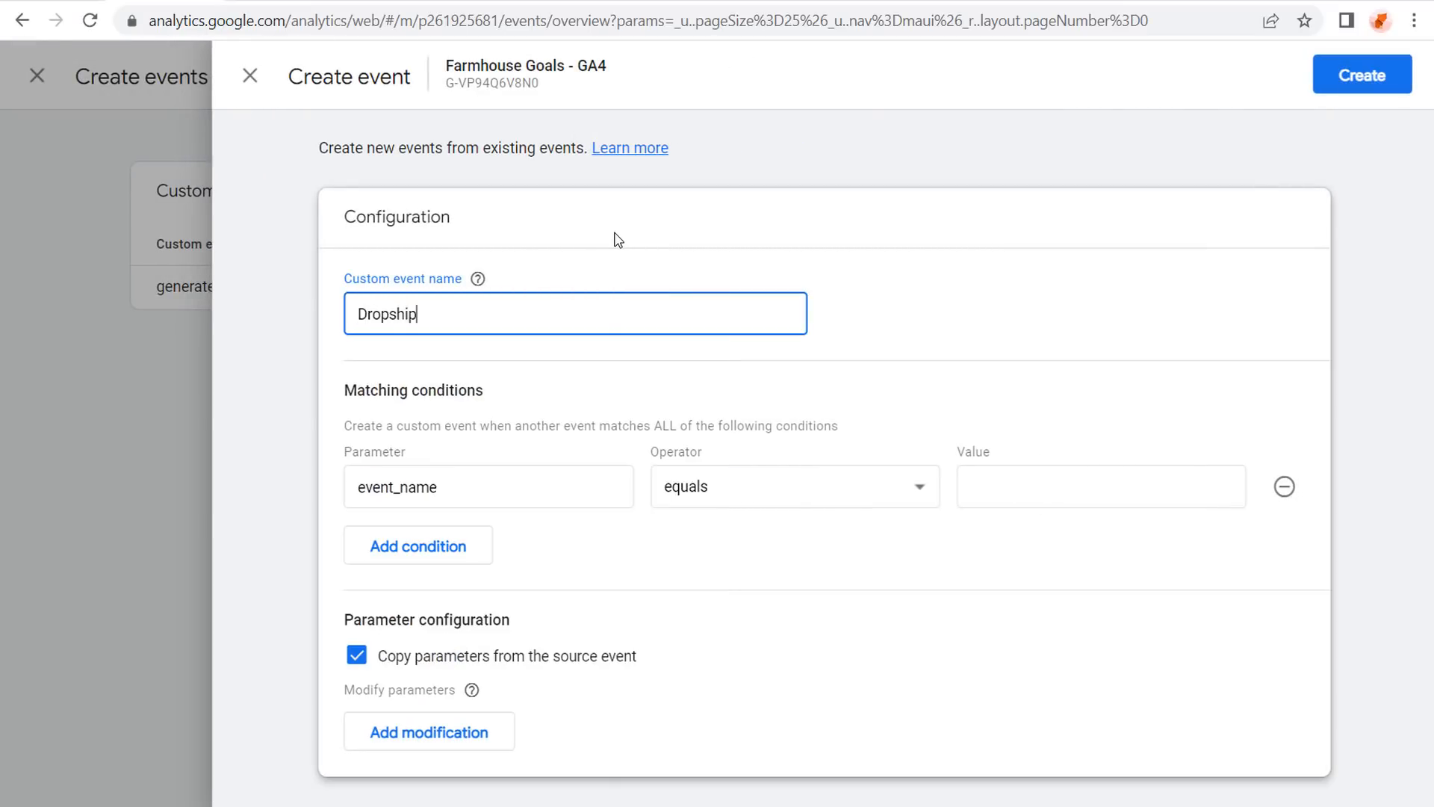
{"action": "type", "text": "ping "}
{"action": "type", "text": "Confirmation"}
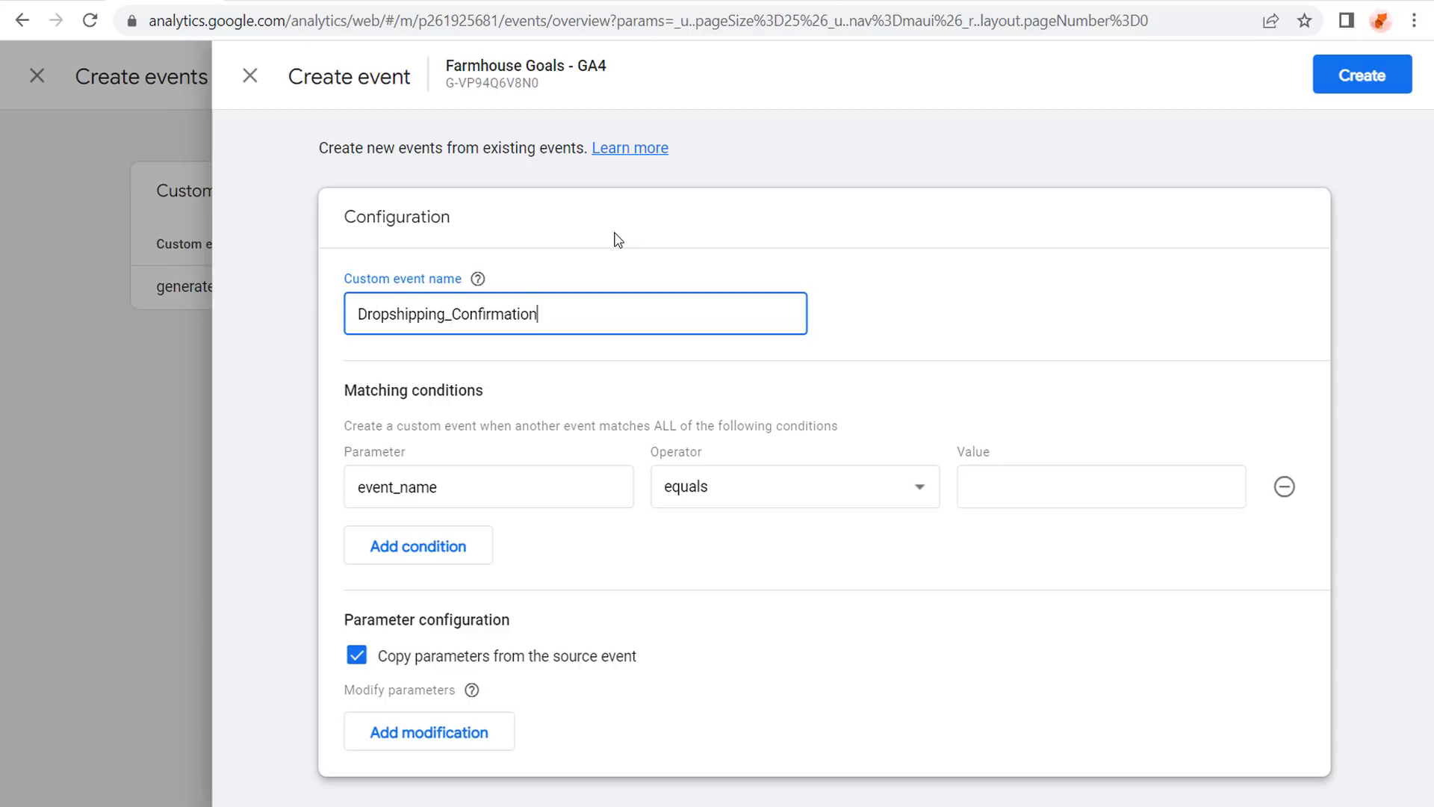
{"action": "left_click", "coordinate": [356, 301]}
{"action": "key", "text": "Delete"}
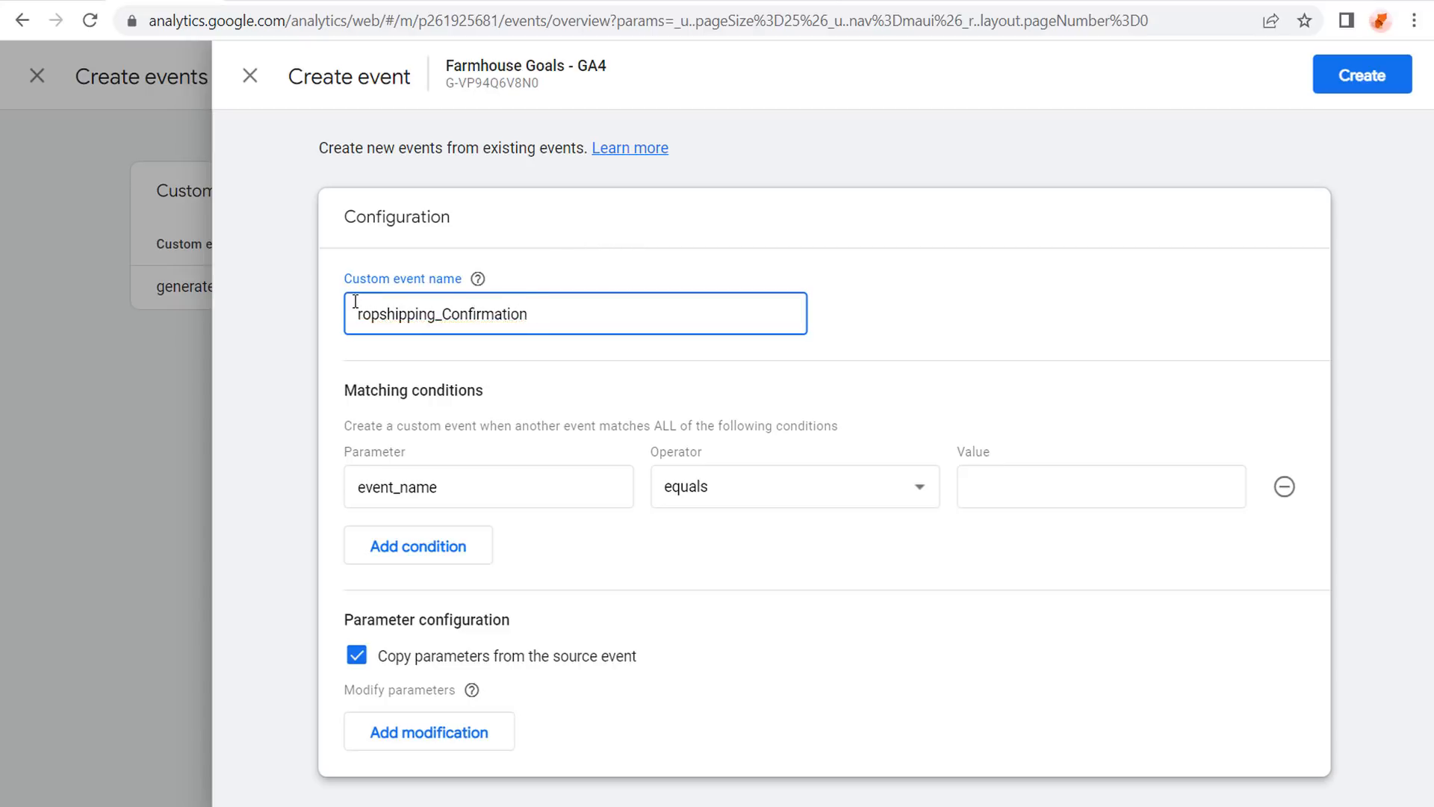
{"action": "type", "text": "d"}
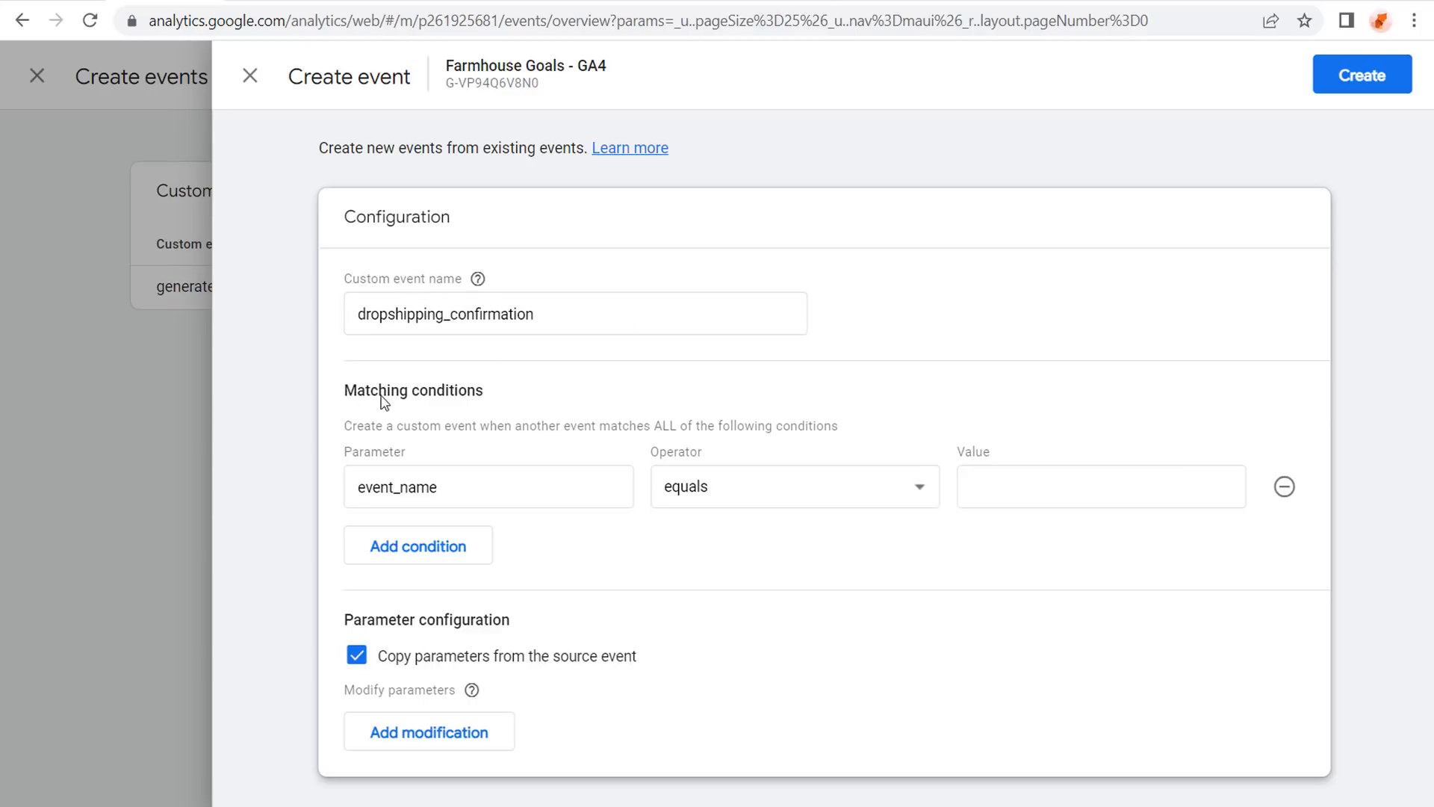
Set the event's matching condition to parameter page_location with operator contains.
{"action": "left_click", "coordinate": [511, 491]}
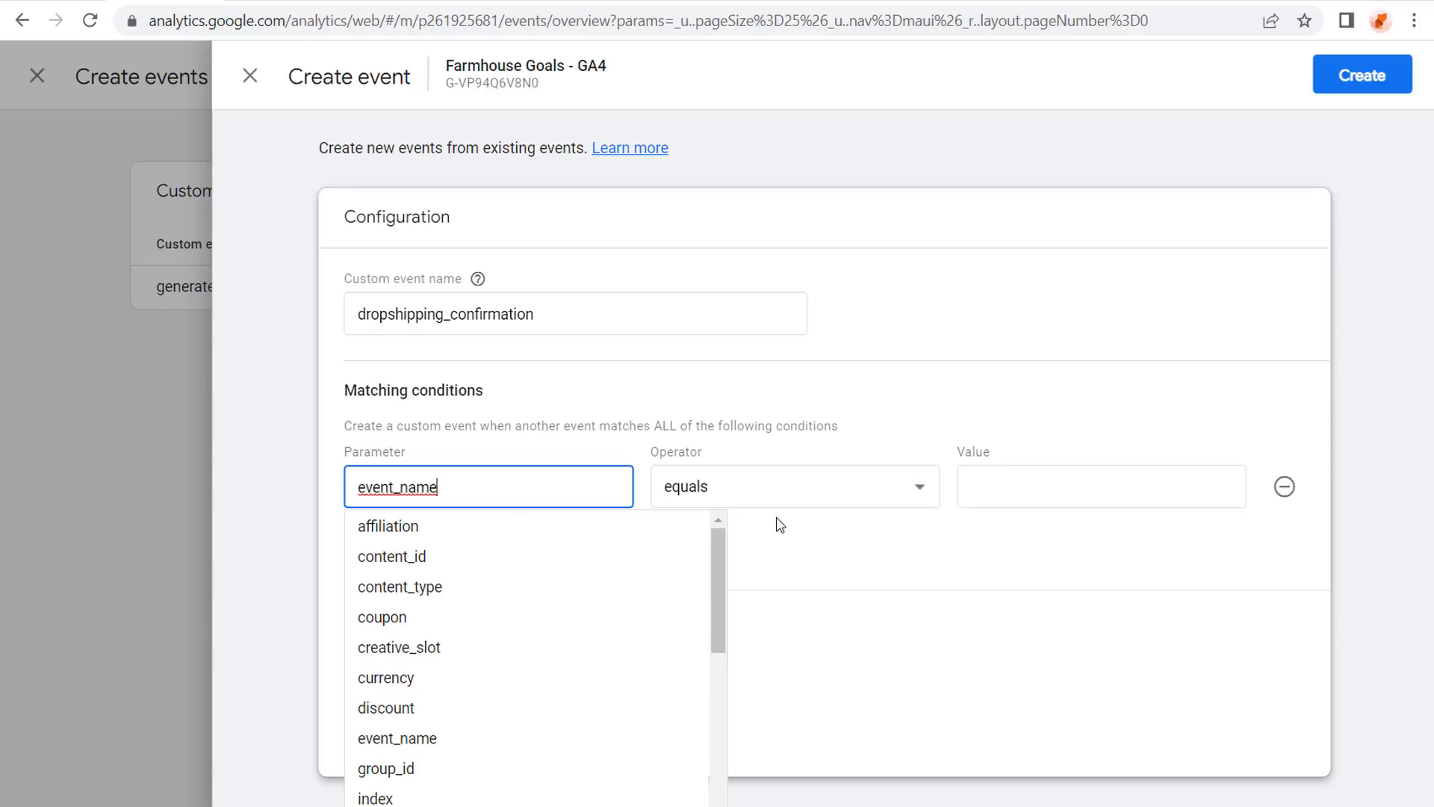
{"action": "left_click_drag", "start_coordinate": [721, 566], "coordinate": [722, 654]}
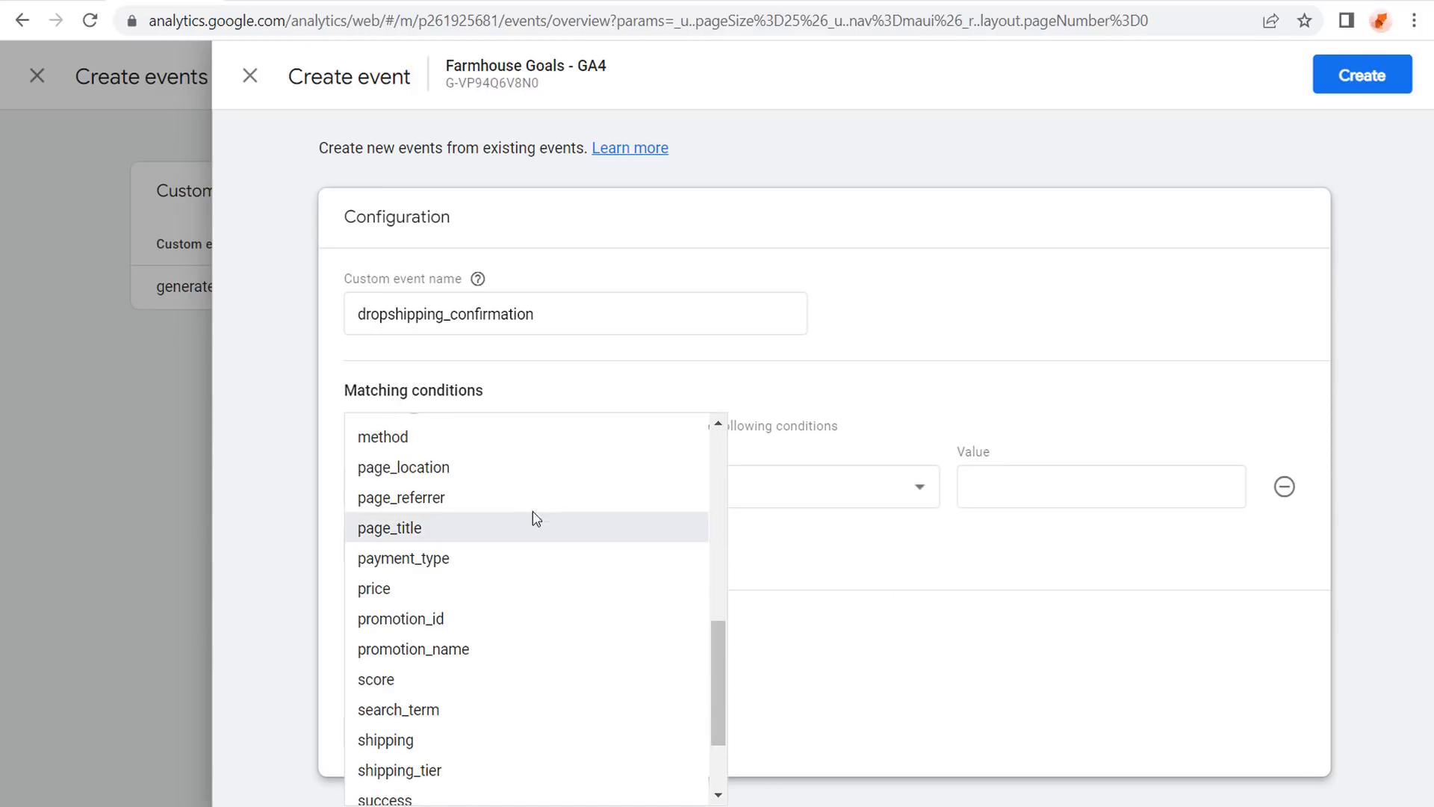
{"action": "left_click", "coordinate": [436, 469]}
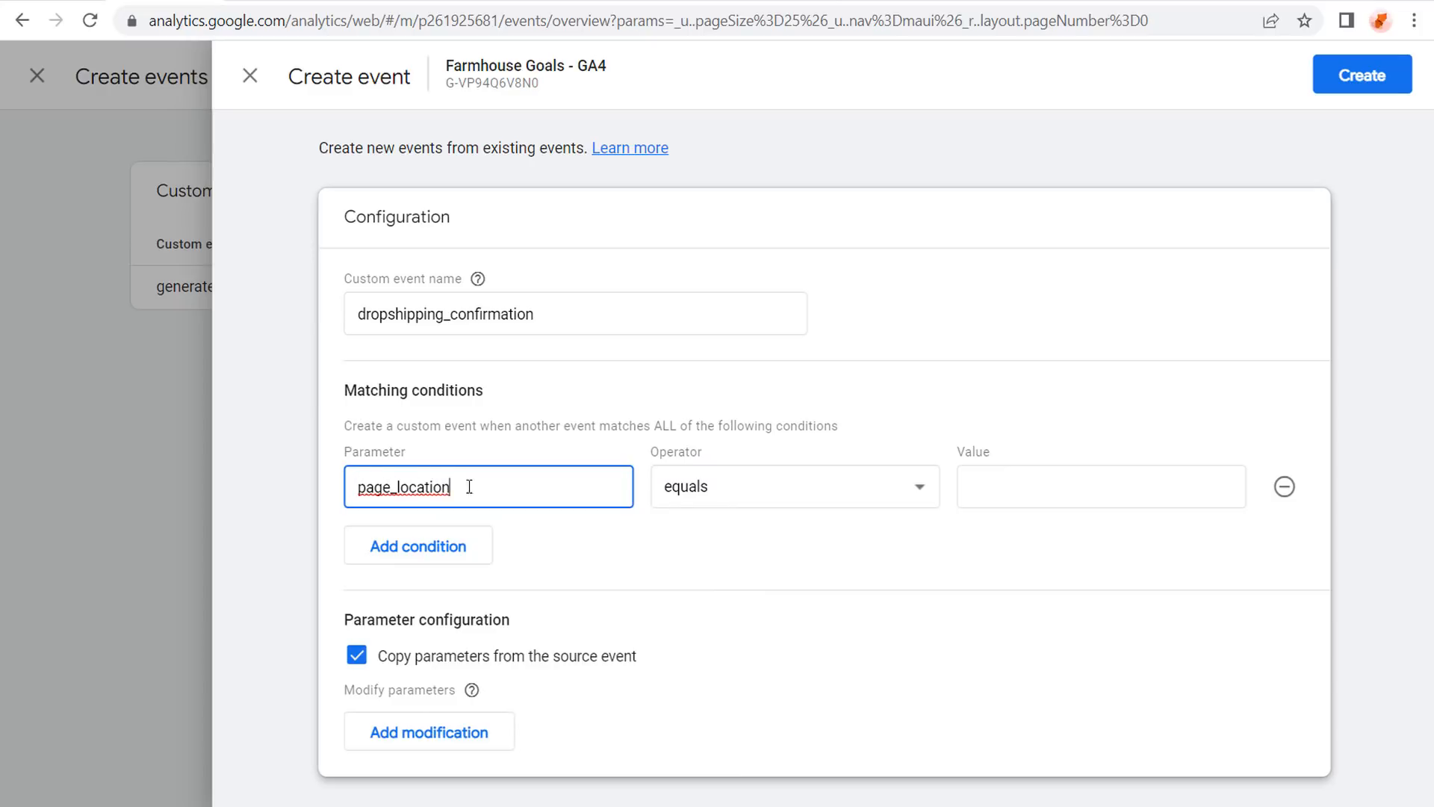
{"action": "left_click", "coordinate": [867, 494]}
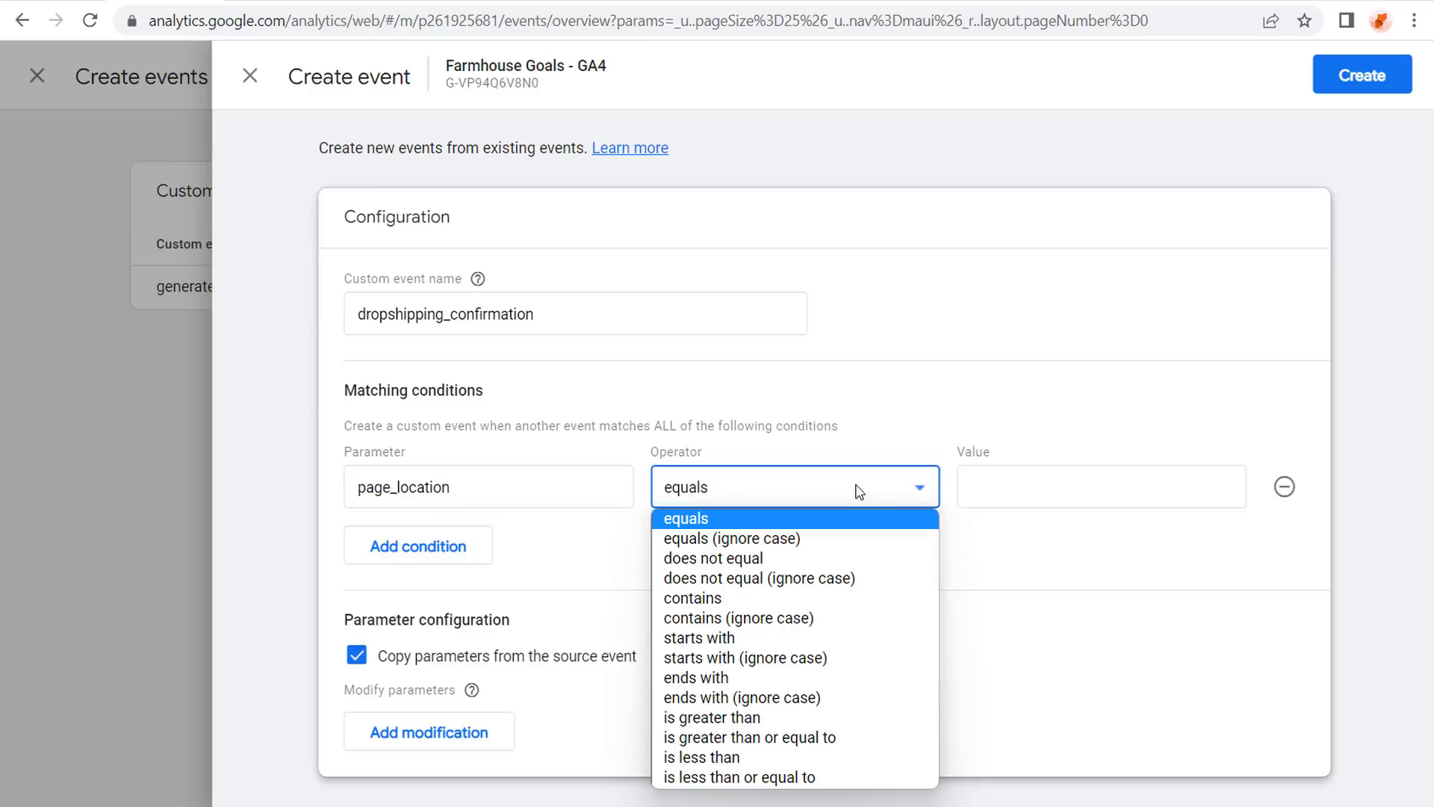
{"action": "left_click", "coordinate": [739, 597]}
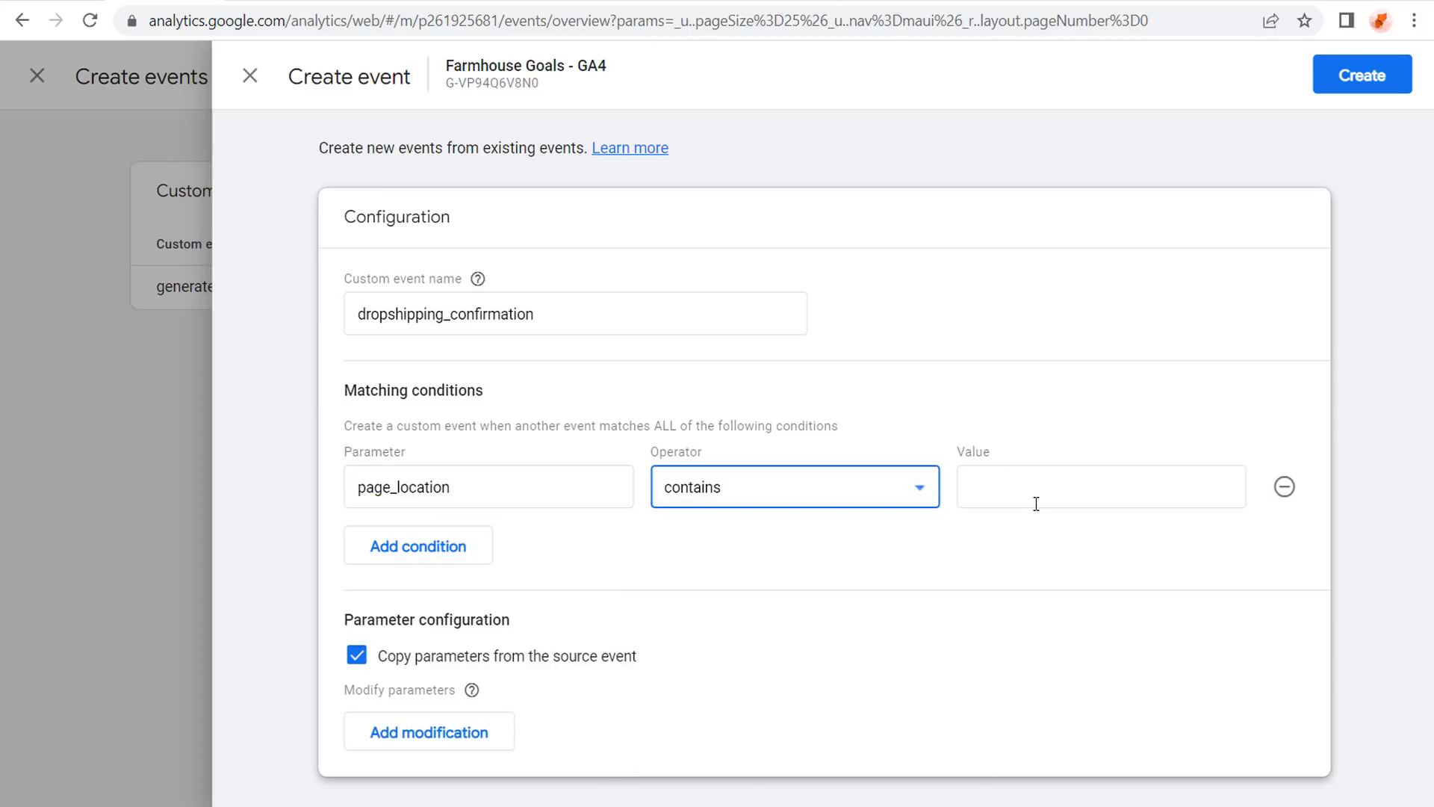
Copy /confirmation/ from the site's address into the Value field and create the event.
{"action": "left_click", "coordinate": [549, 2]}
{"action": "left_click_drag", "start_coordinate": [390, 21], "coordinate": [288, 16]}
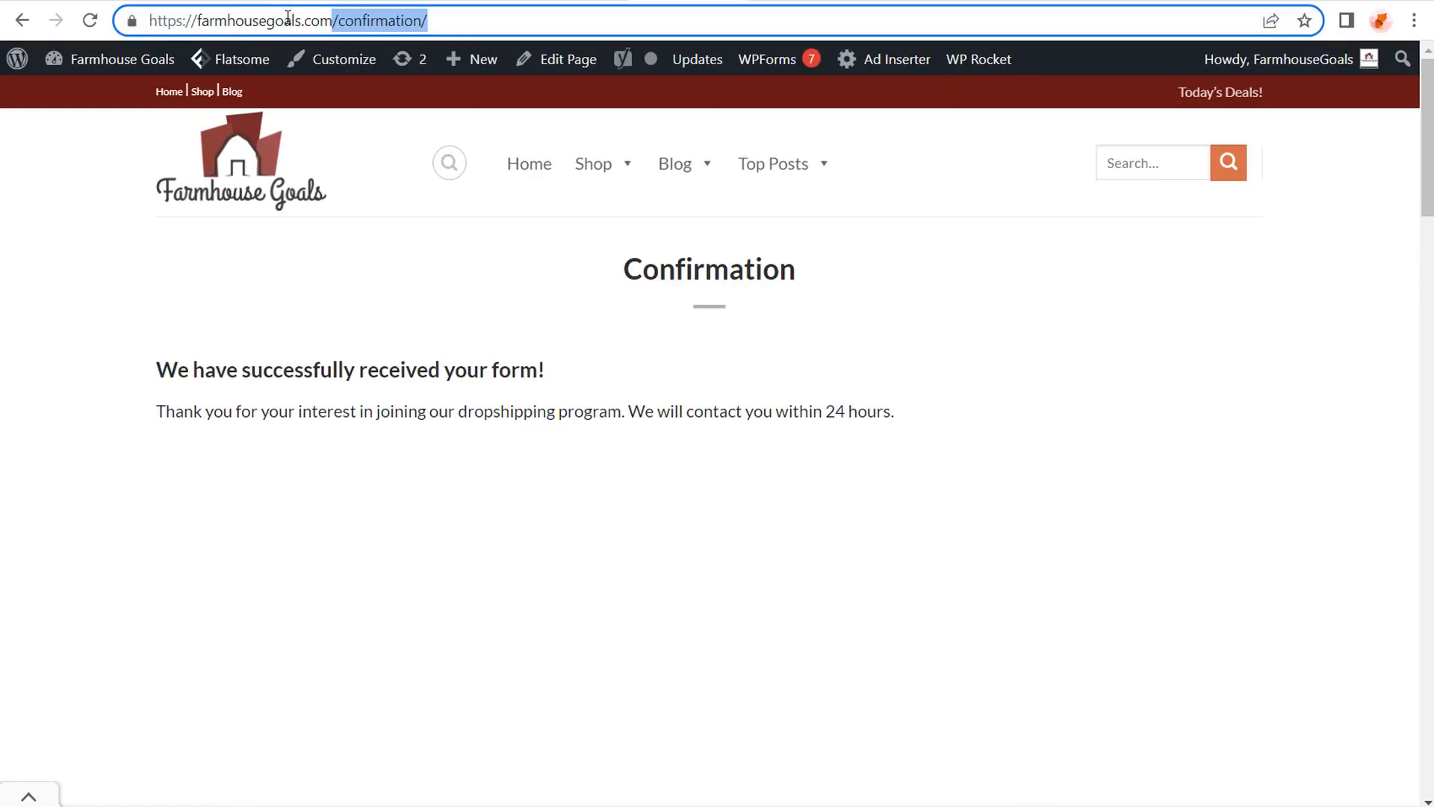
{"action": "key", "text": "ctrl+c"}
{"action": "left_click", "coordinate": [163, 1]}
{"action": "left_click", "coordinate": [1028, 478]}
{"action": "key", "text": "ctrl+v"}
{"action": "left_click", "coordinate": [1121, 577]}
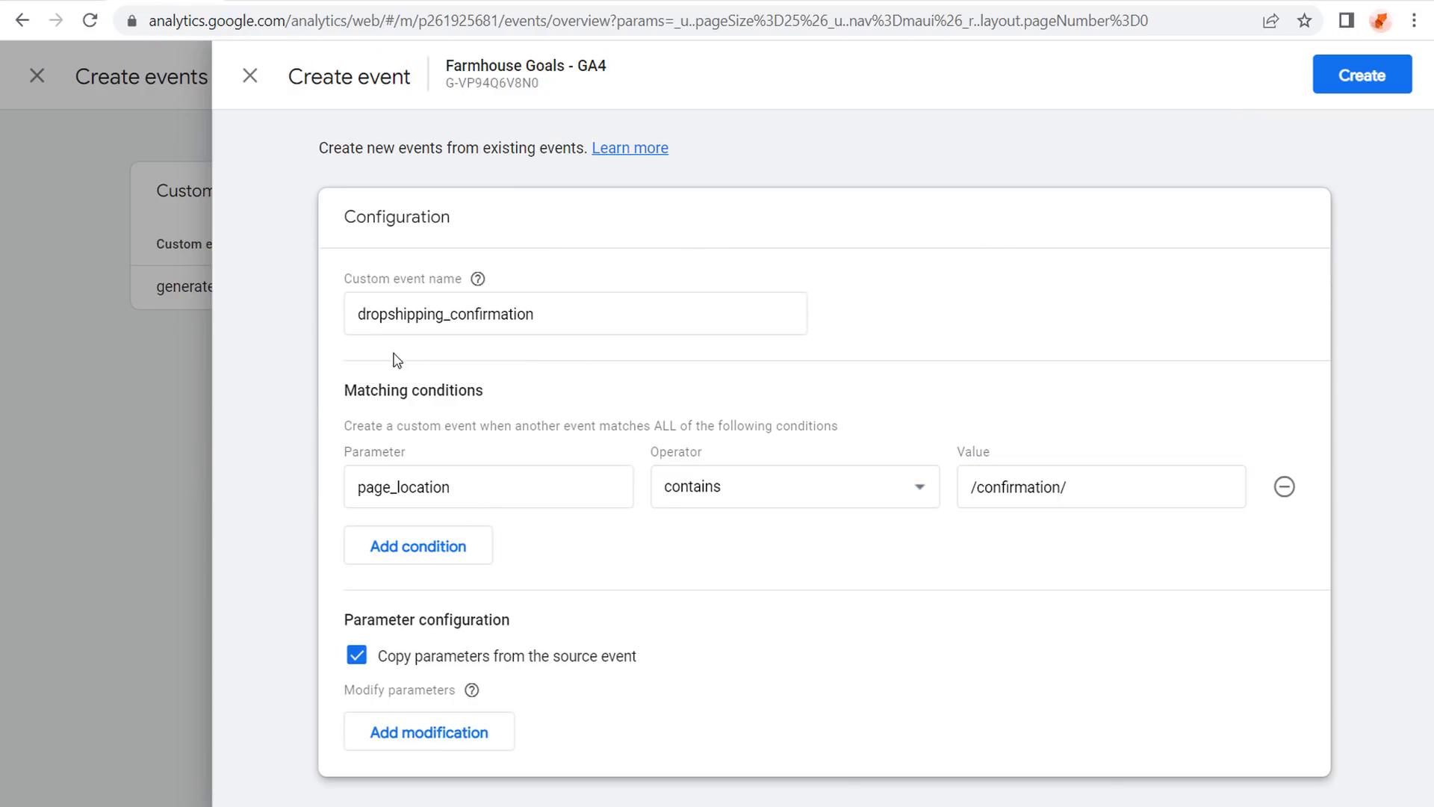
{"action": "left_click_drag", "start_coordinate": [593, 317], "coordinate": [326, 330]}
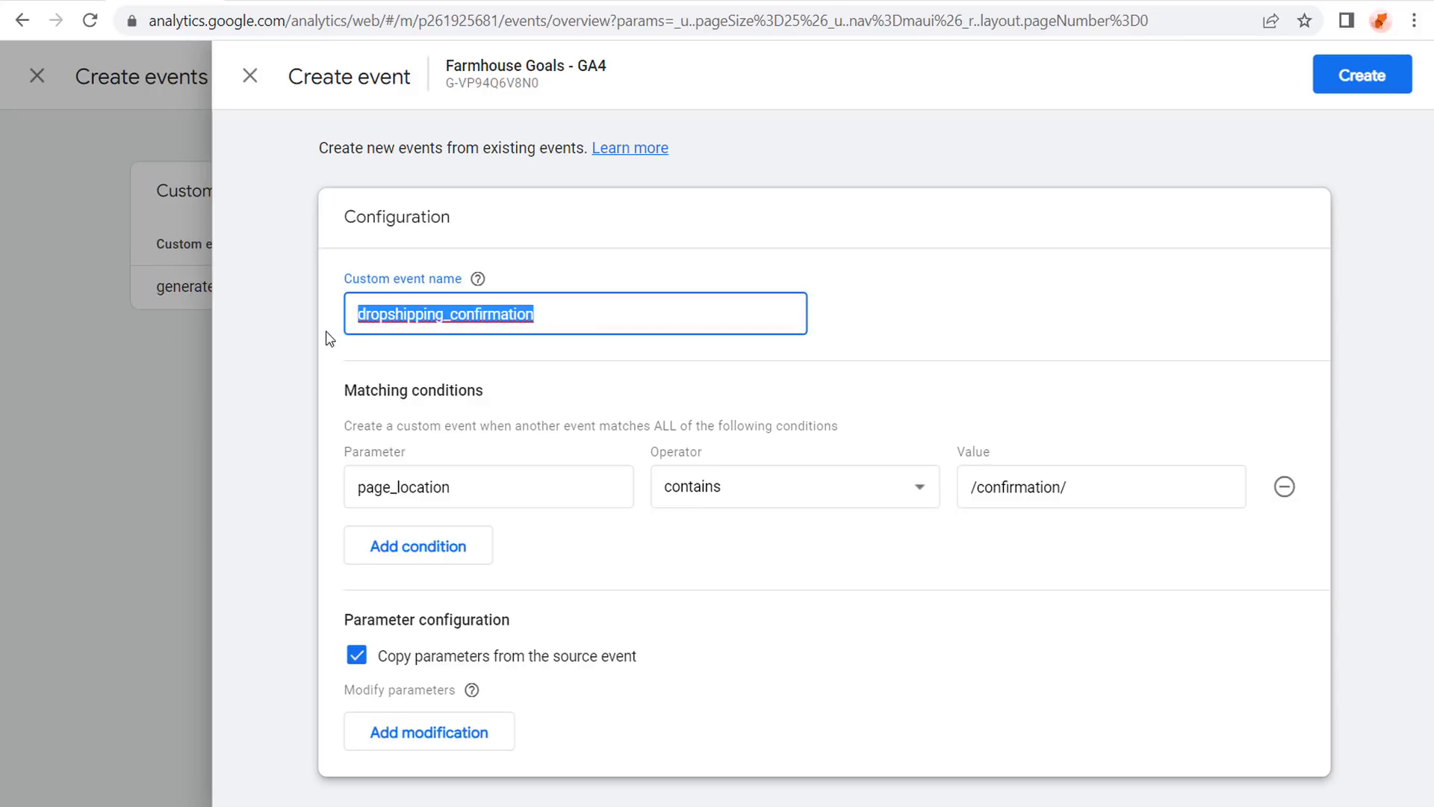
{"action": "left_click", "coordinate": [390, 329]}
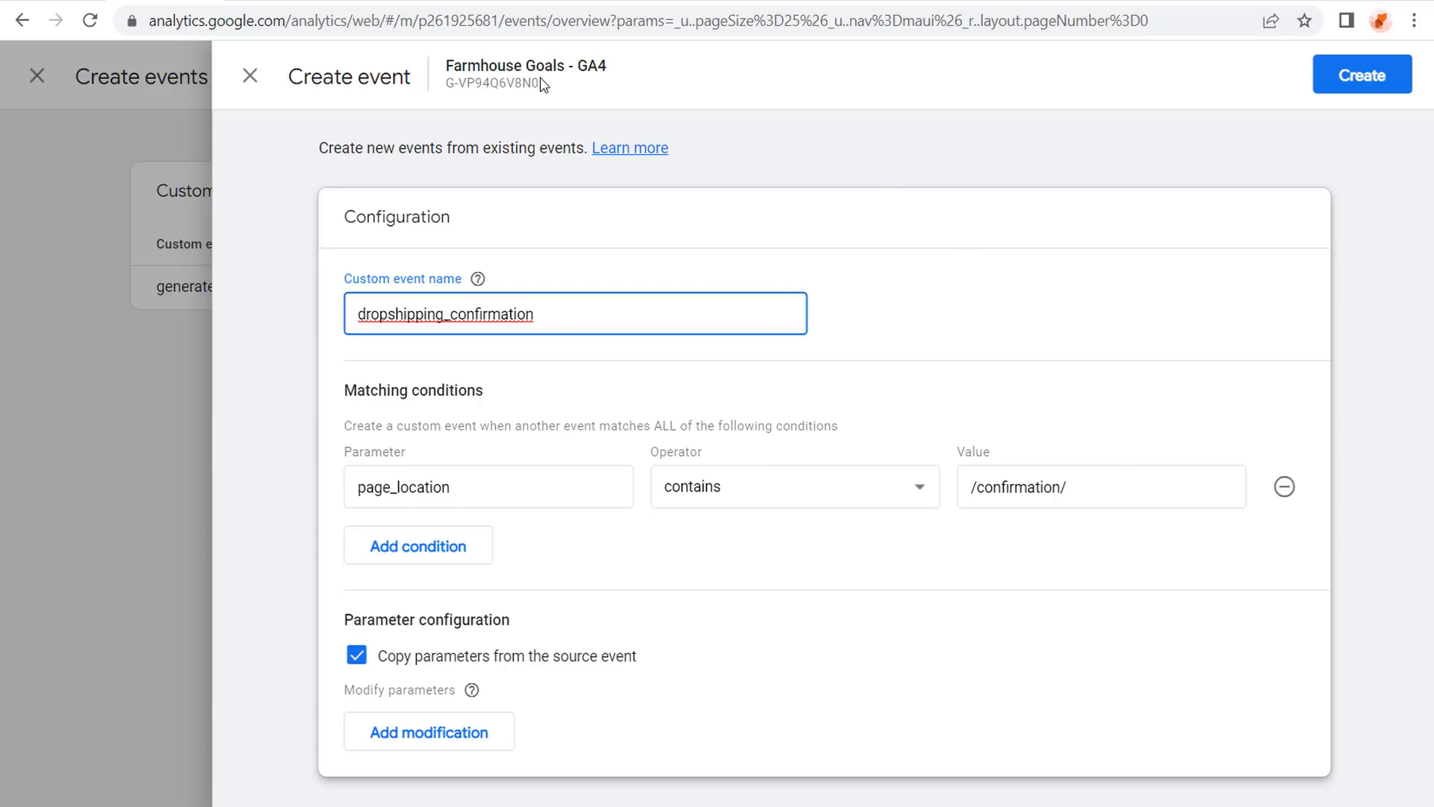
{"action": "left_click", "coordinate": [1351, 84]}
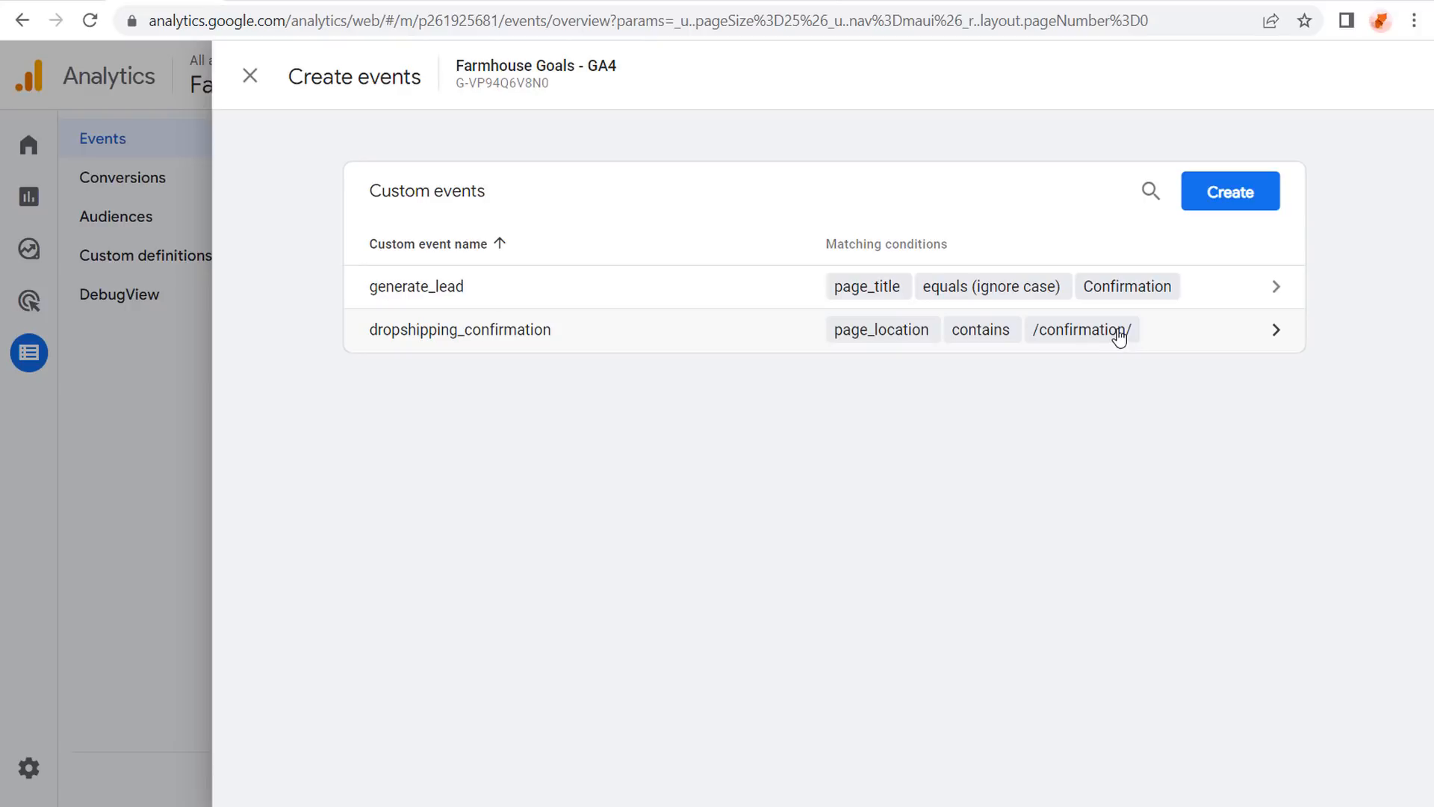
Close the custom events list, the conversion tip and the survey, then show Conversion Events.
{"action": "left_click", "coordinate": [250, 76]}
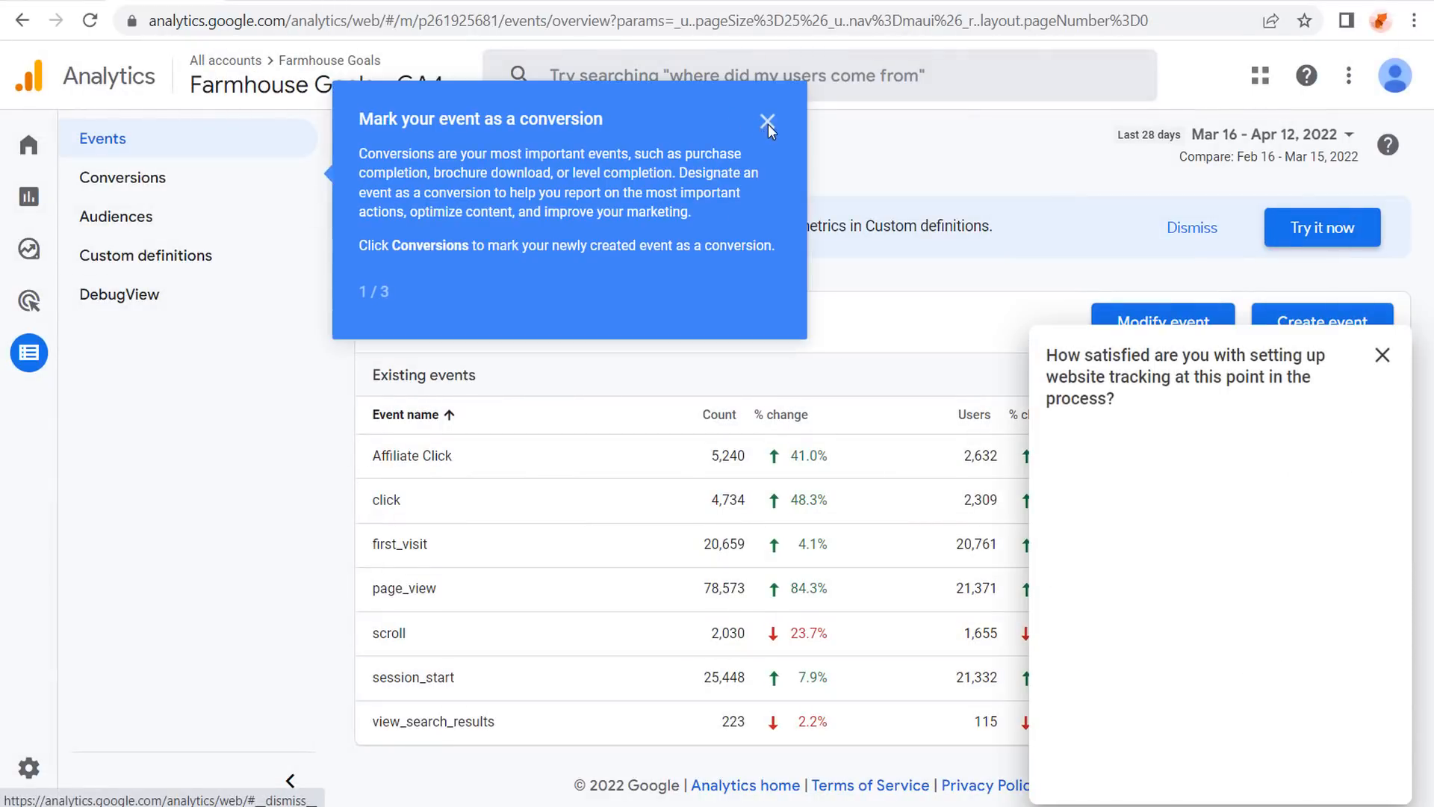
{"action": "left_click", "coordinate": [768, 123]}
{"action": "left_click", "coordinate": [1382, 355]}
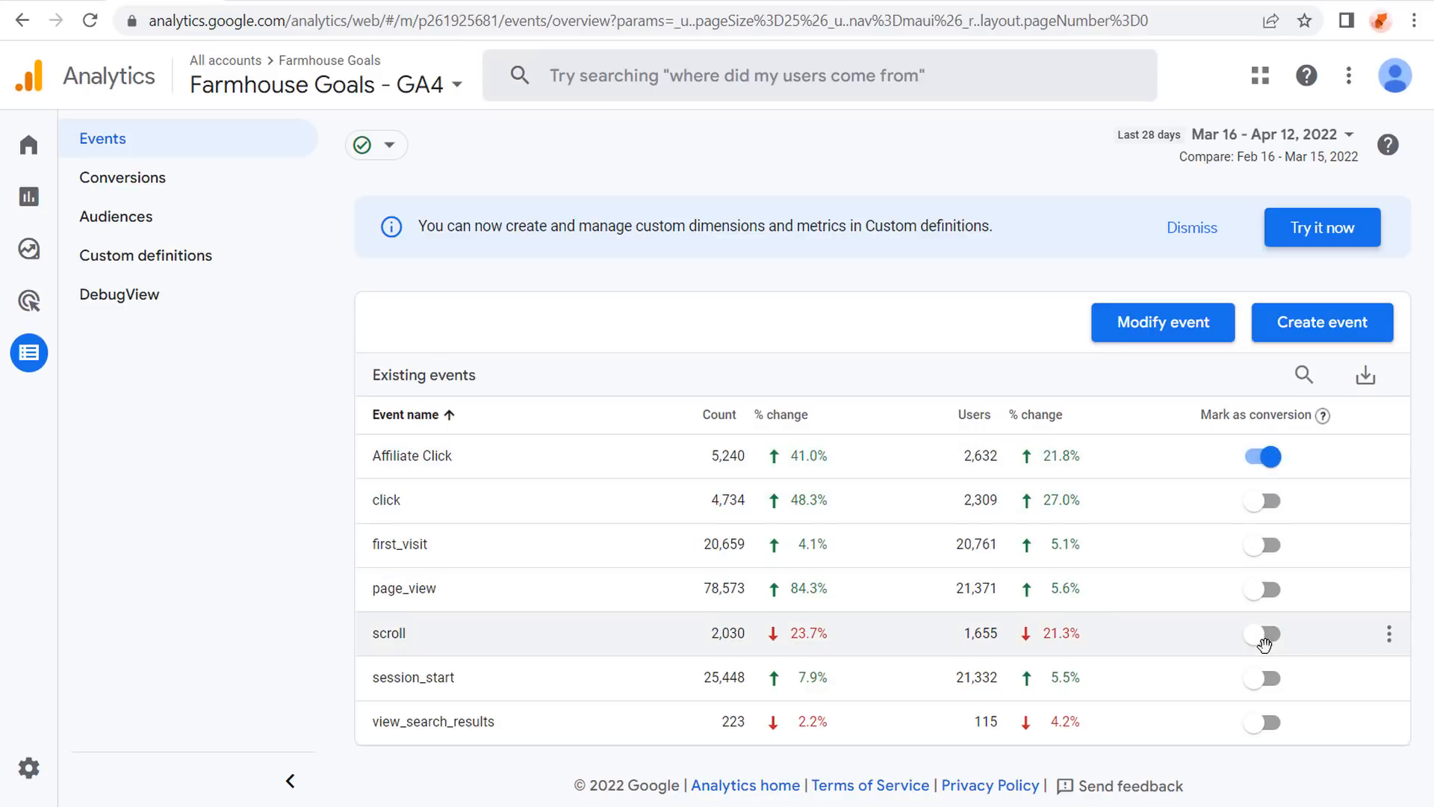
{"action": "left_click", "coordinate": [165, 183]}
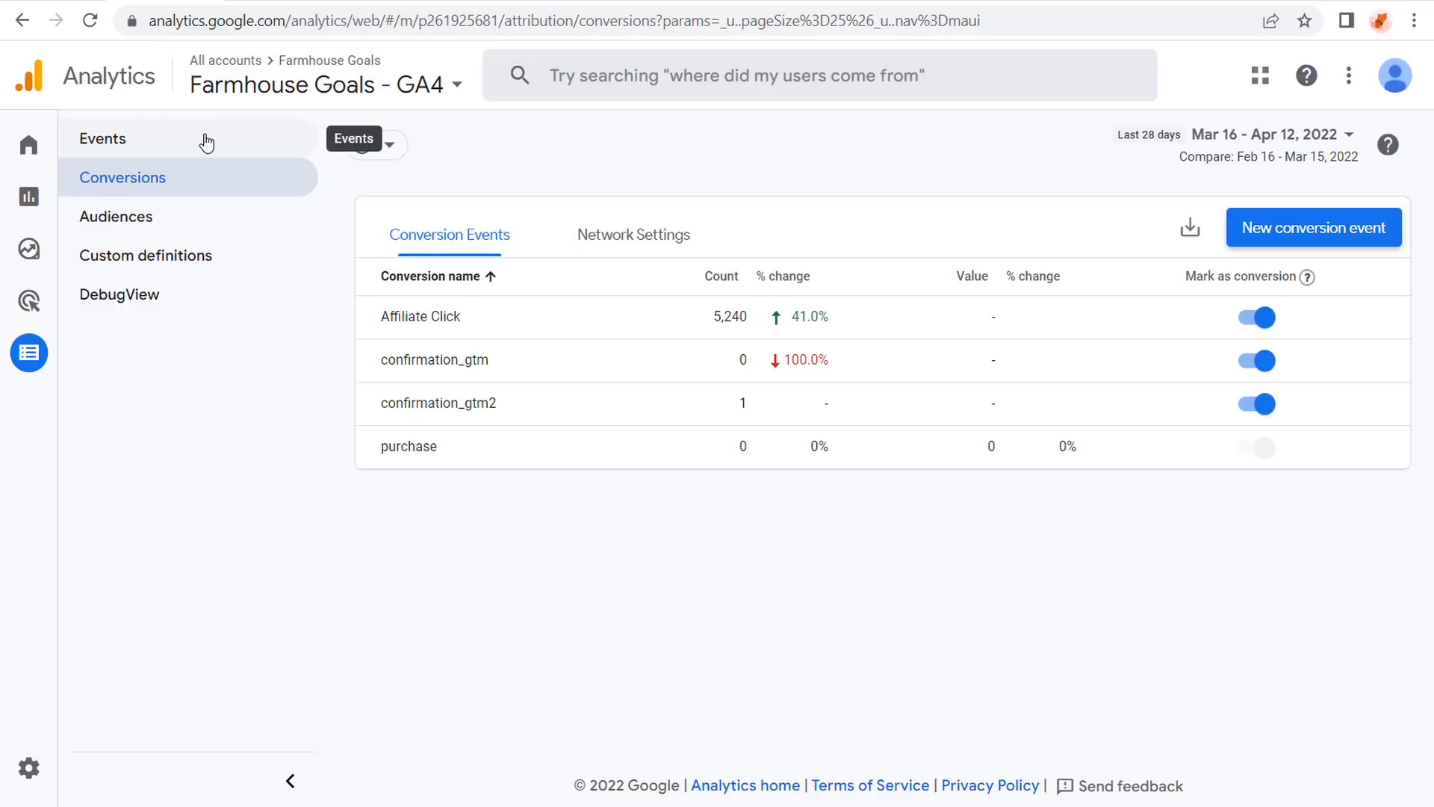
Add dropshipping_confirmation as a new GA4 conversion event and save it.
{"action": "left_click", "coordinate": [1353, 230]}
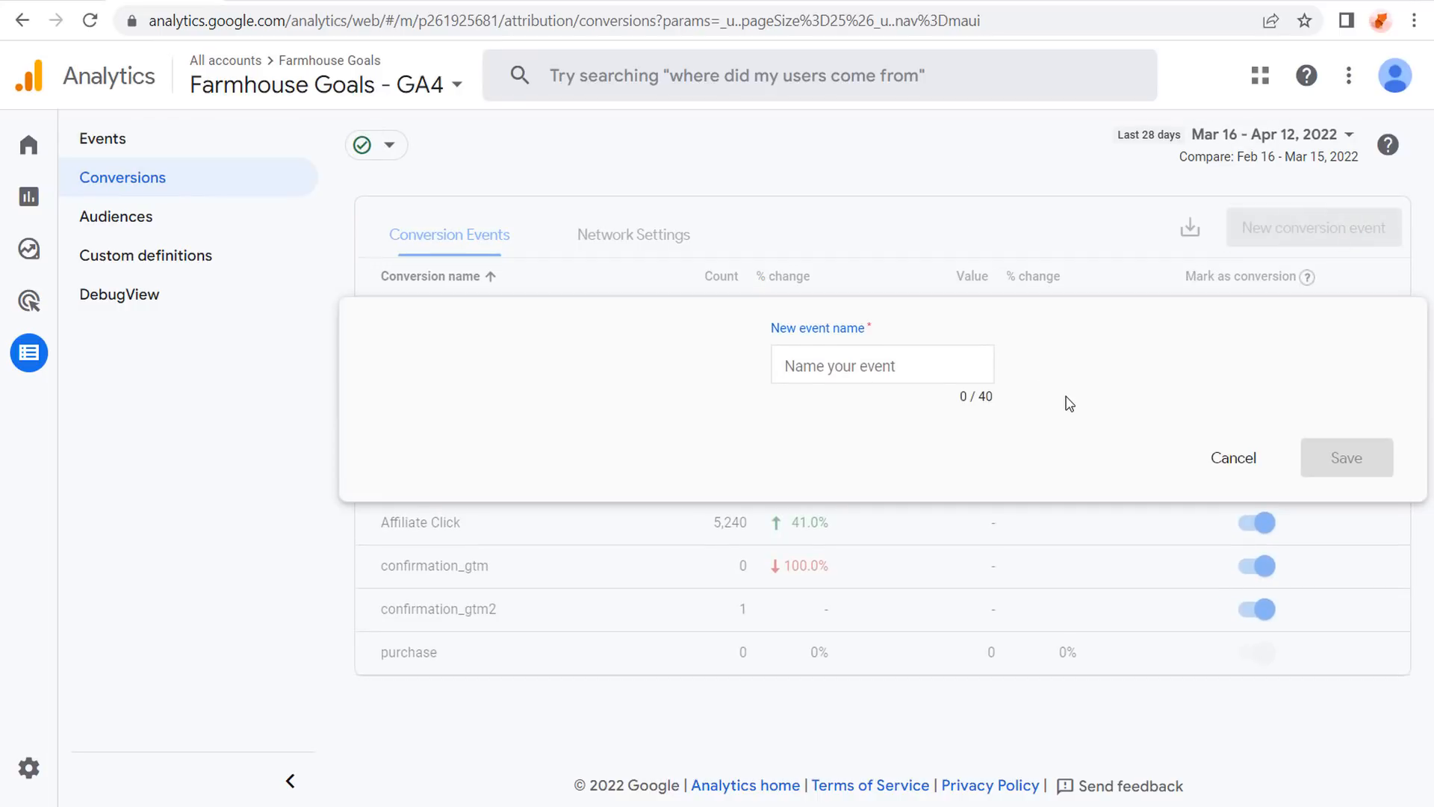
{"action": "type", "text": "drops"}
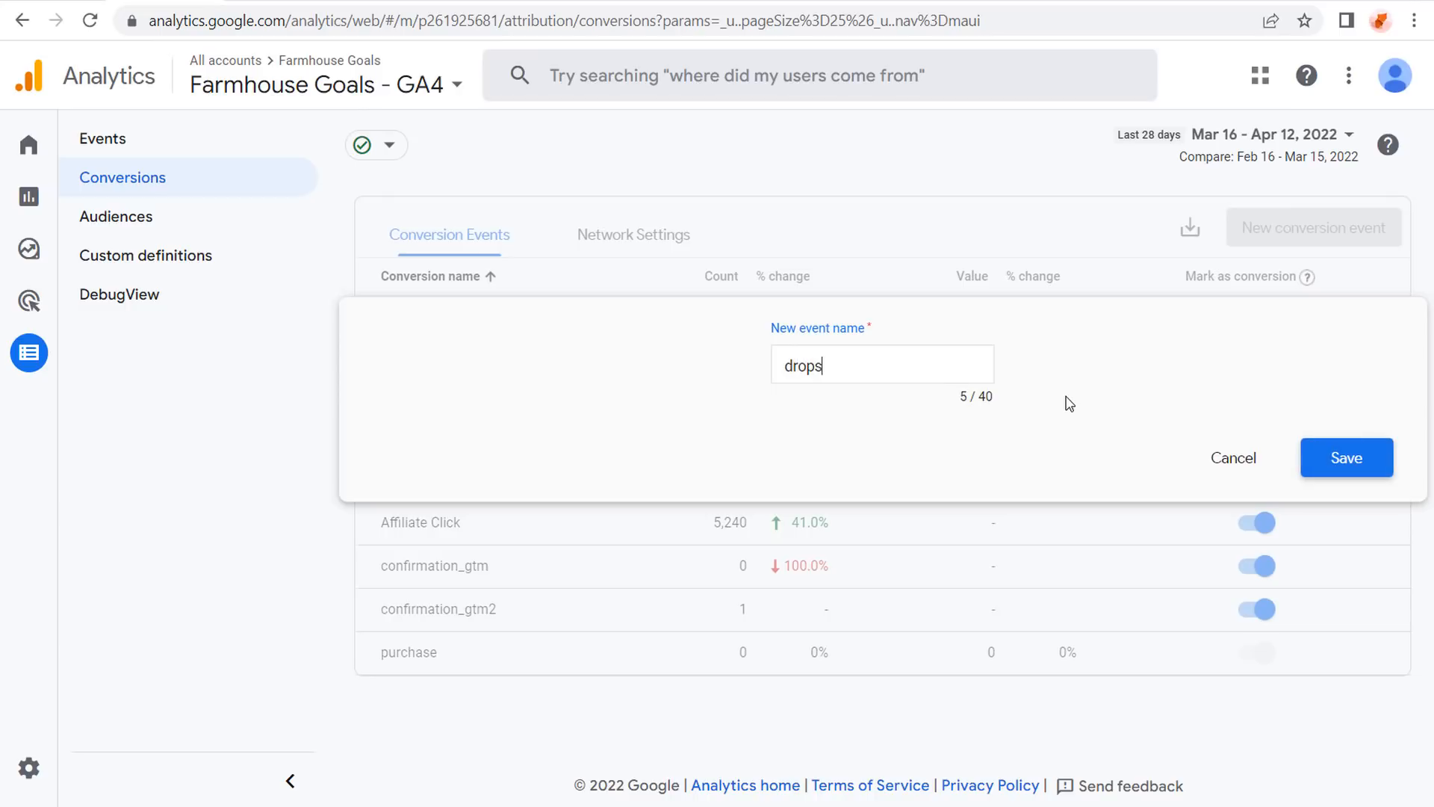
{"action": "type", "text": "hipping_confirmation"}
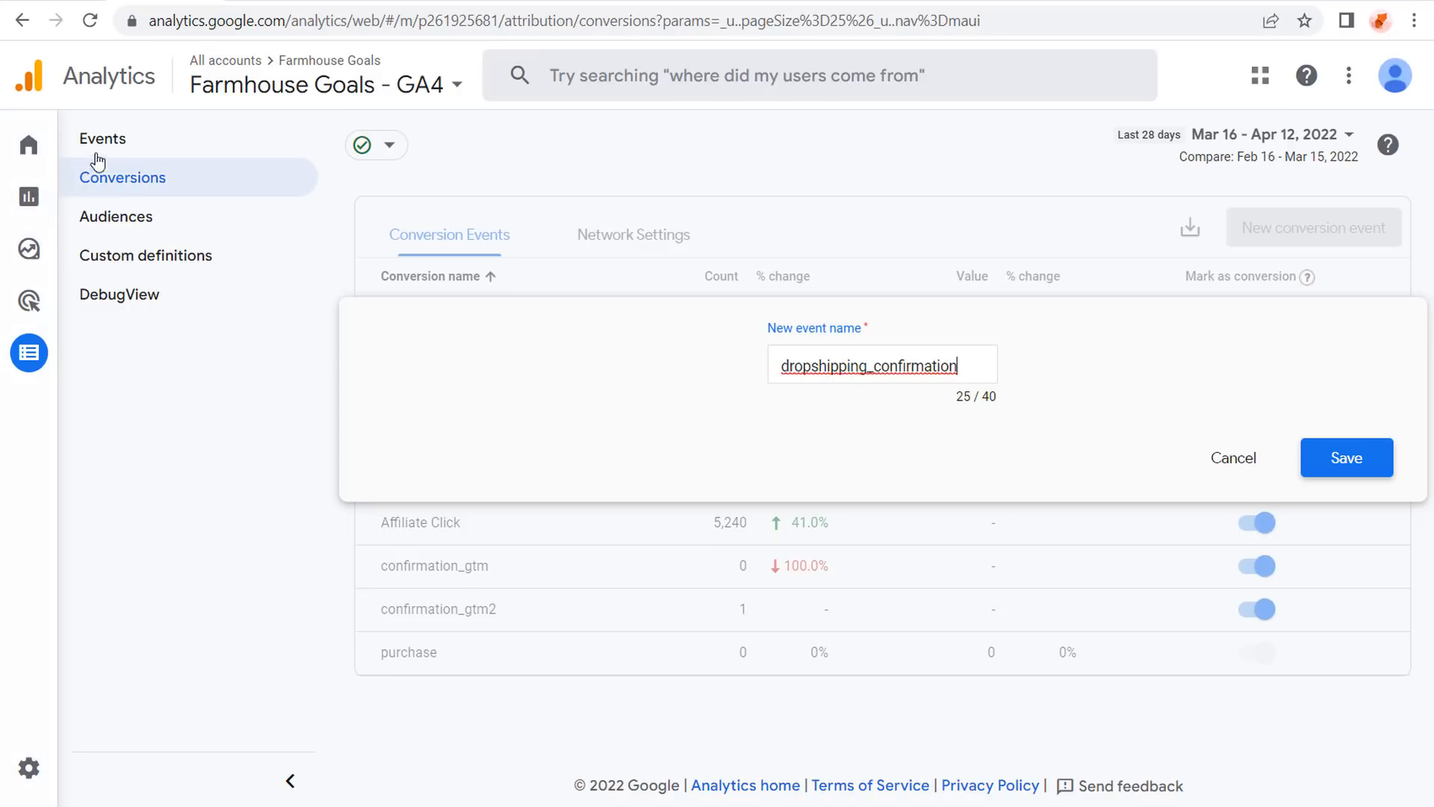
{"action": "left_click", "coordinate": [1348, 461]}
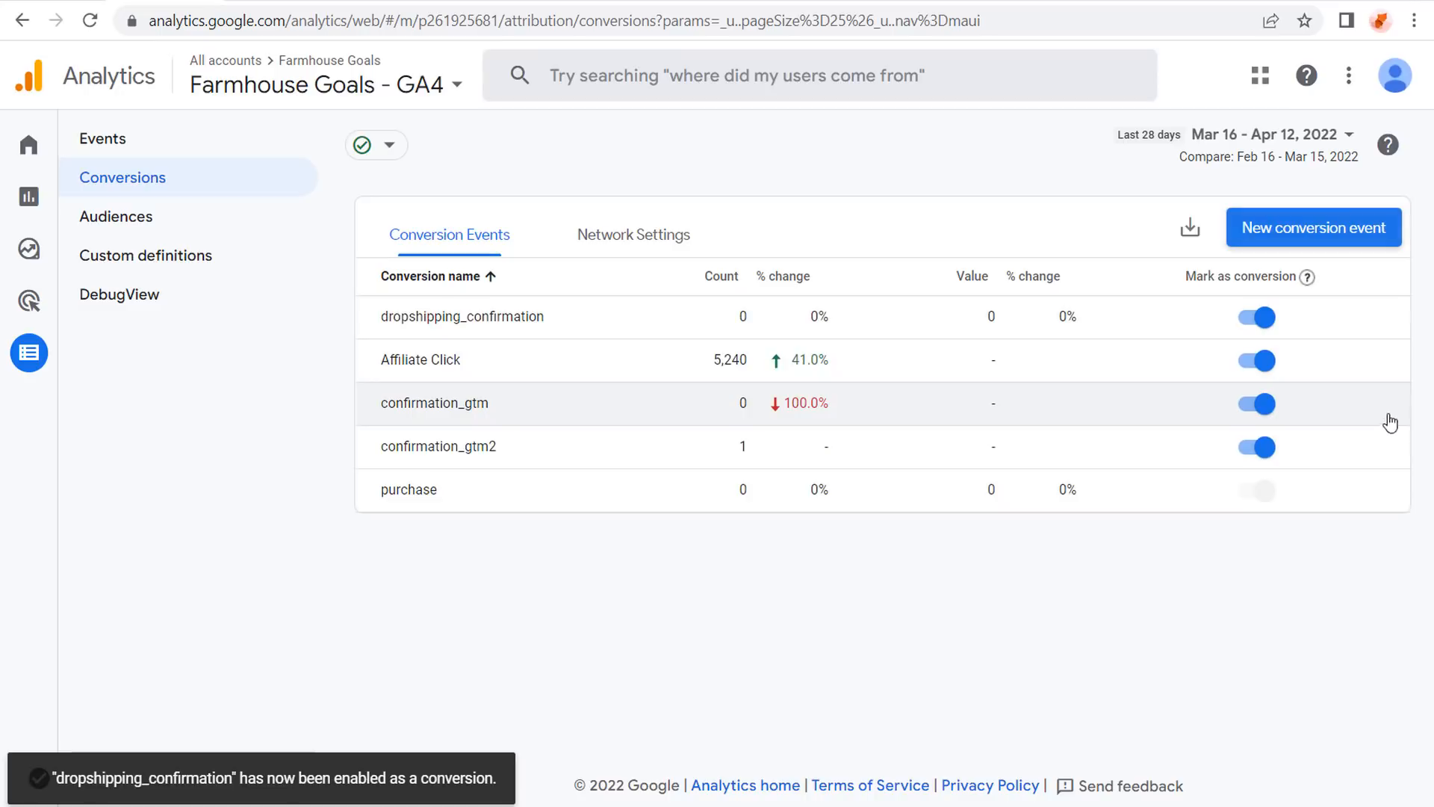
{"action": "left_click", "coordinate": [126, 144]}
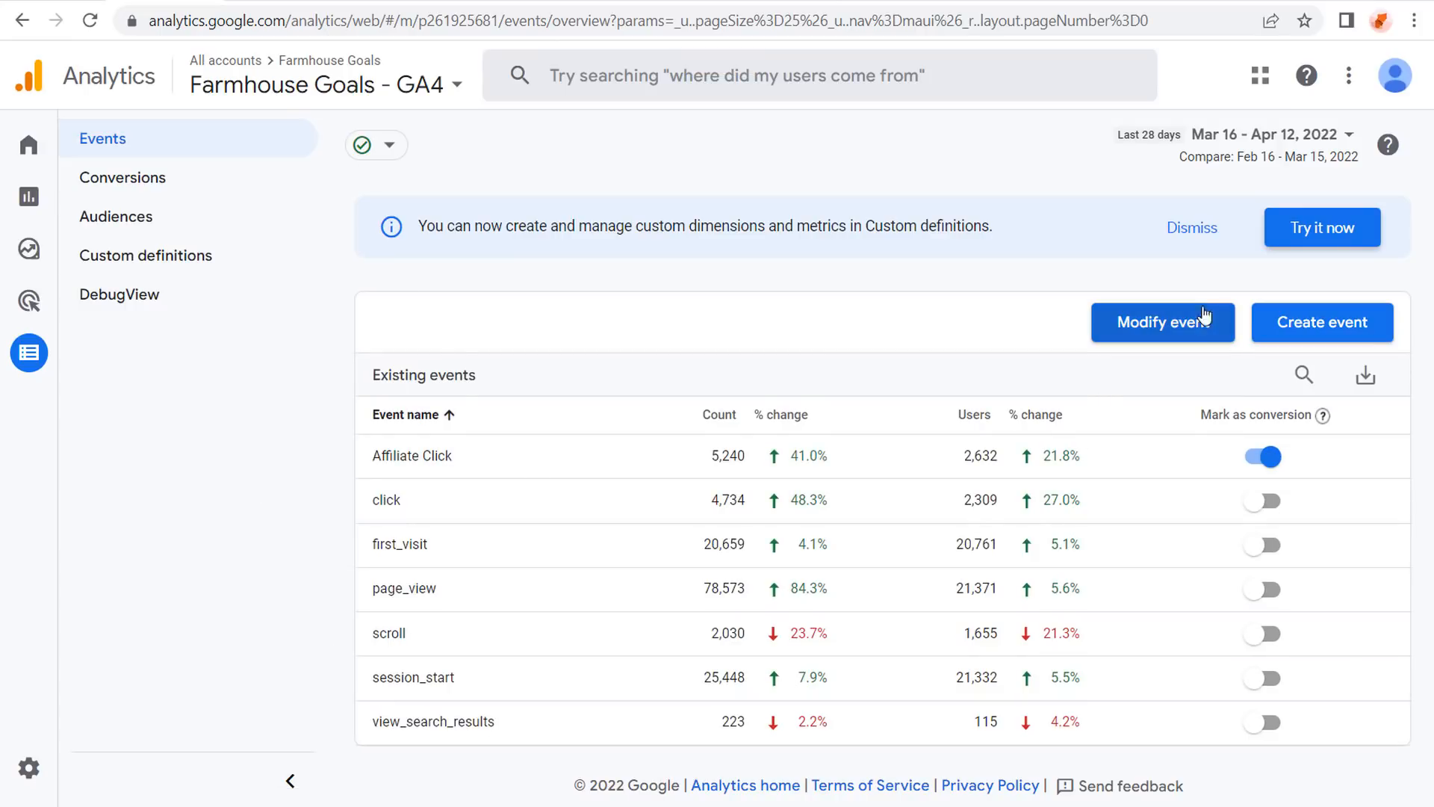
{"action": "left_click", "coordinate": [1282, 322]}
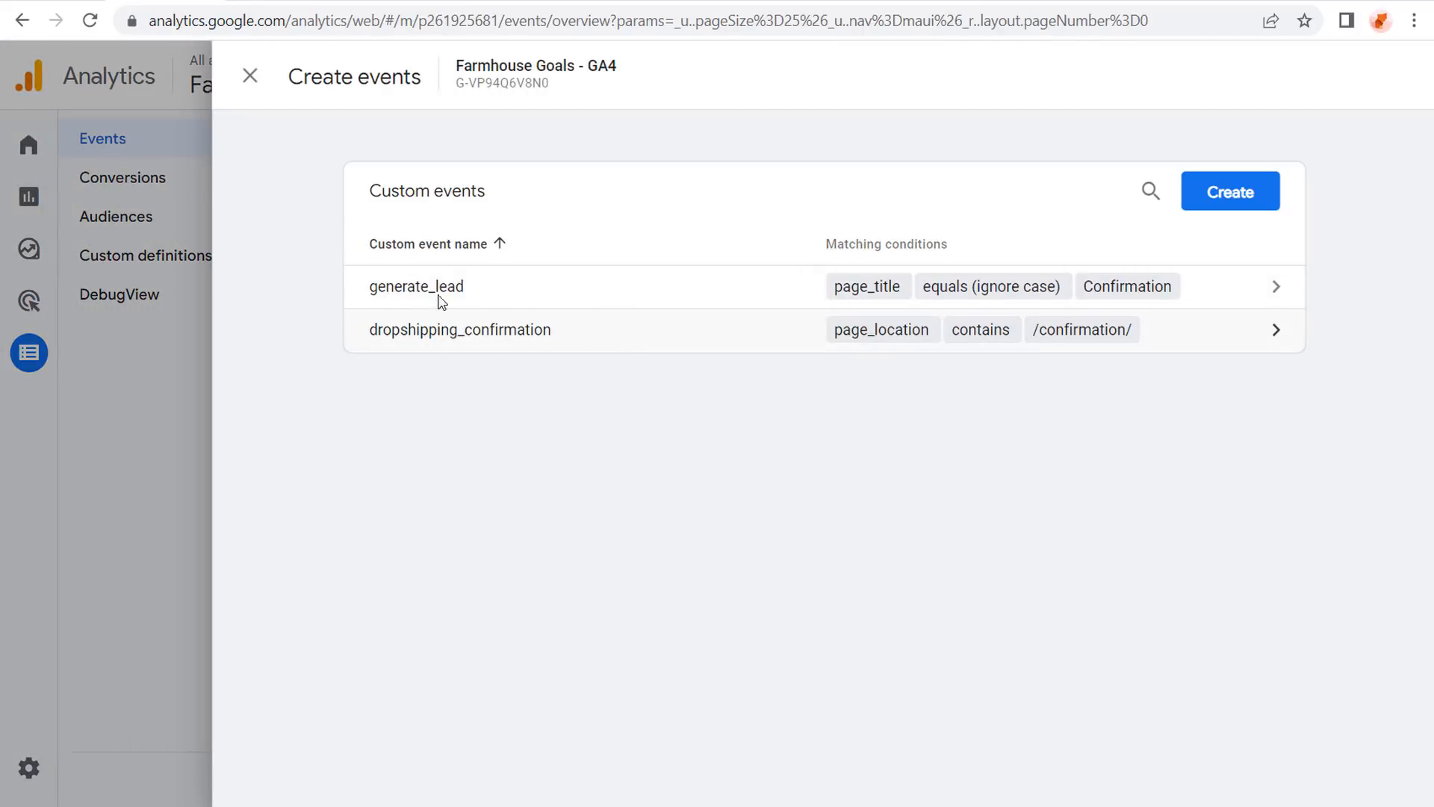
{"action": "left_click", "coordinate": [173, 424]}
{"action": "left_click", "coordinate": [168, 179]}
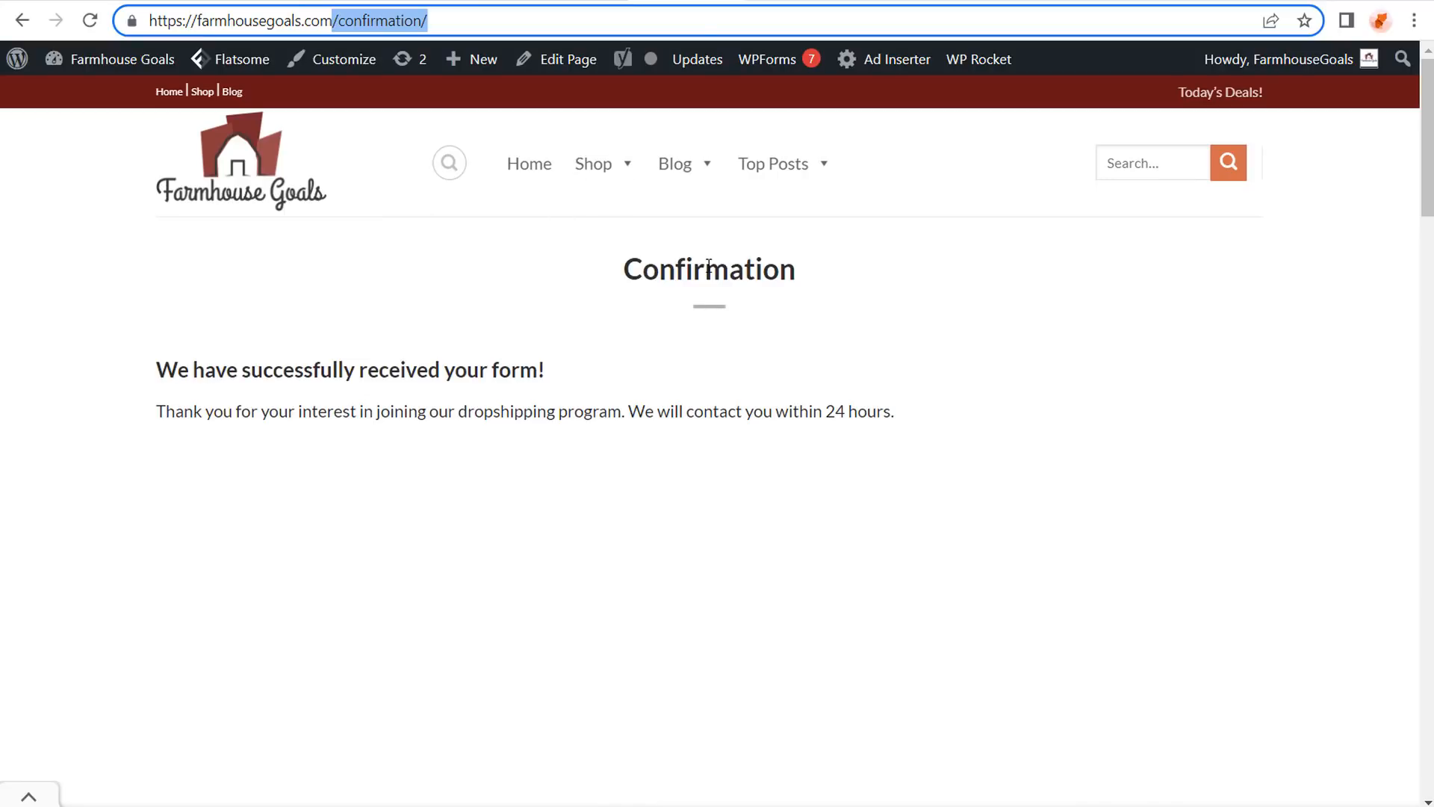
{"action": "left_click", "coordinate": [91, 21]}
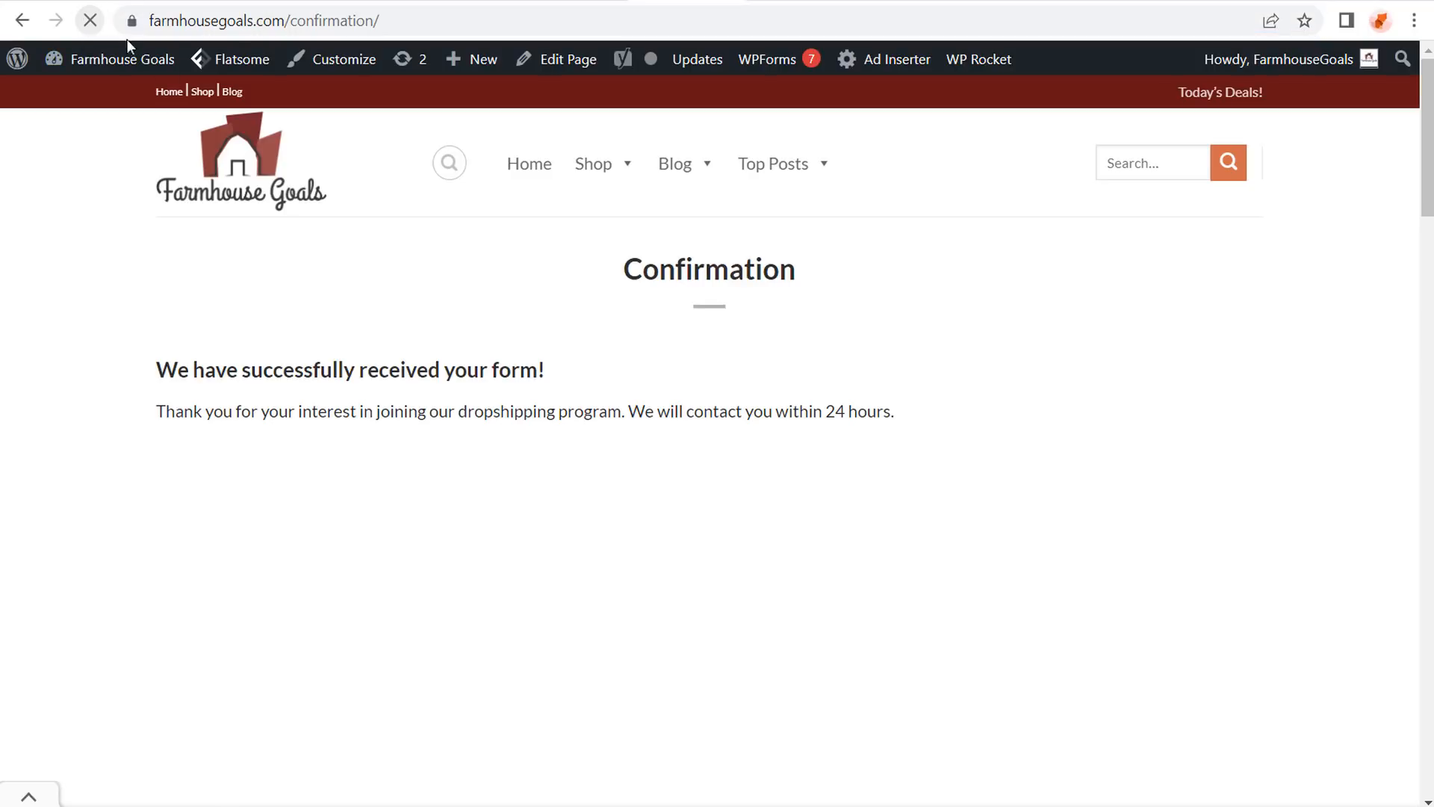
{"action": "left_click", "coordinate": [211, 1]}
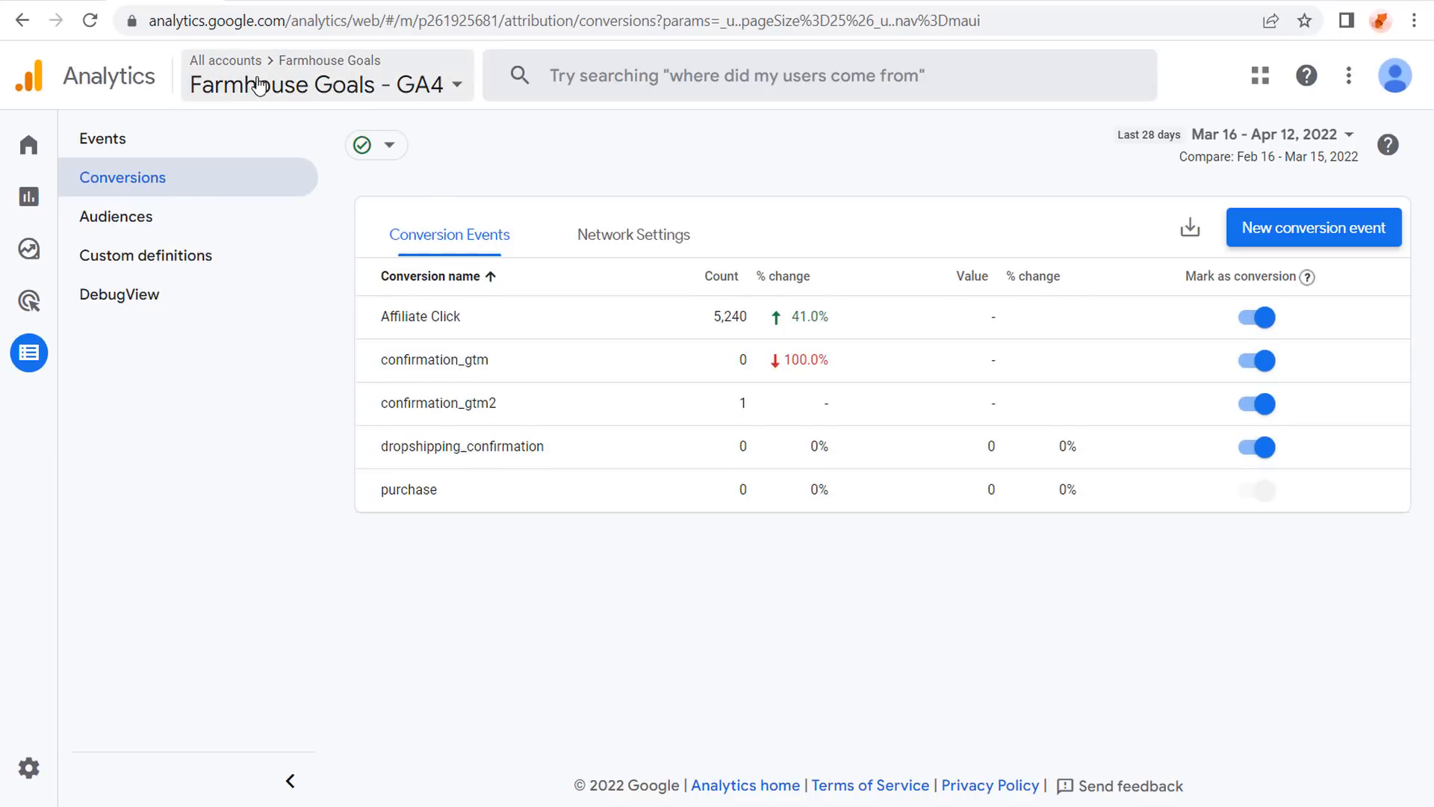
Start a new Google Ads conversion action imported from Google Analytics 4 web properties.
{"action": "left_click", "coordinate": [71, 1]}
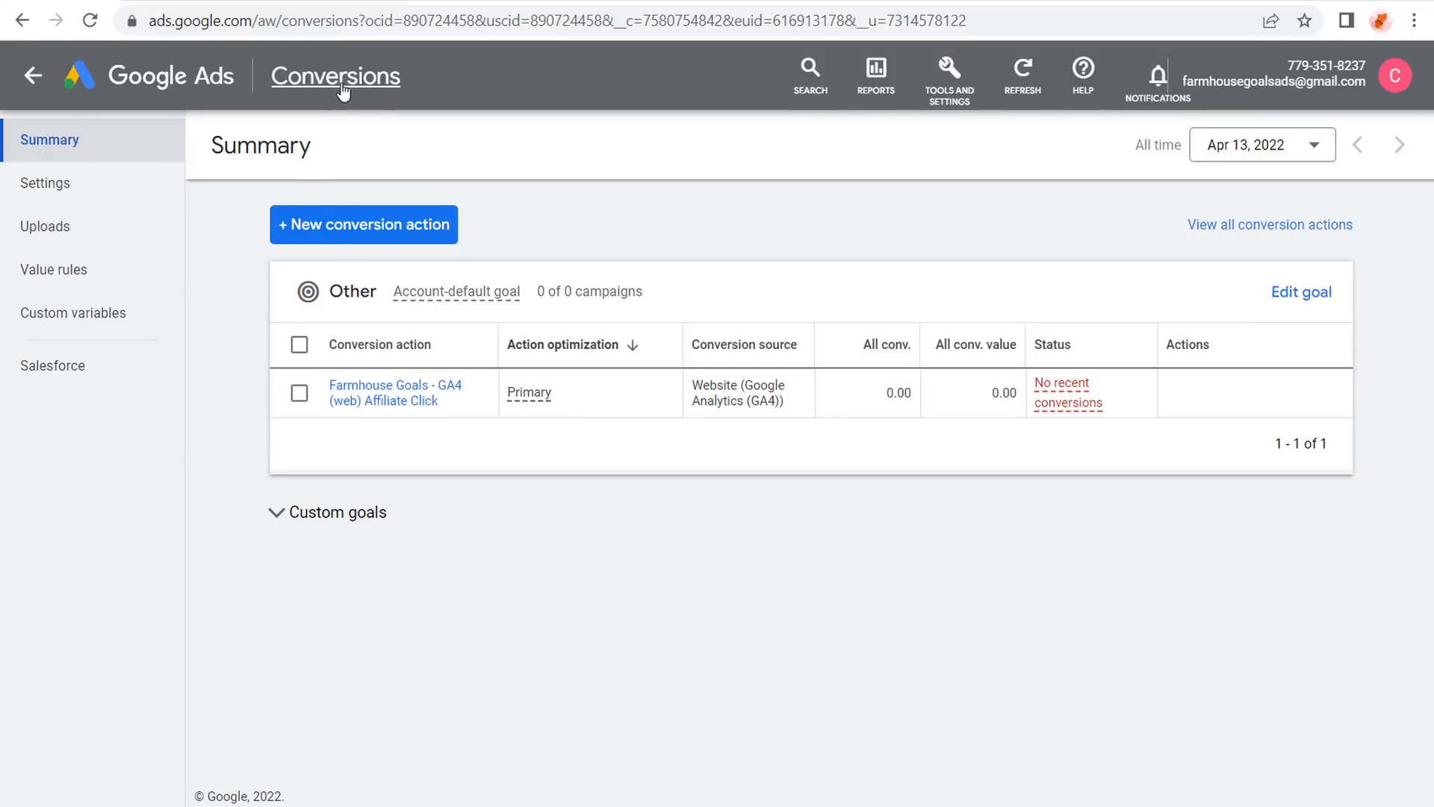
{"action": "left_click", "coordinate": [307, 233]}
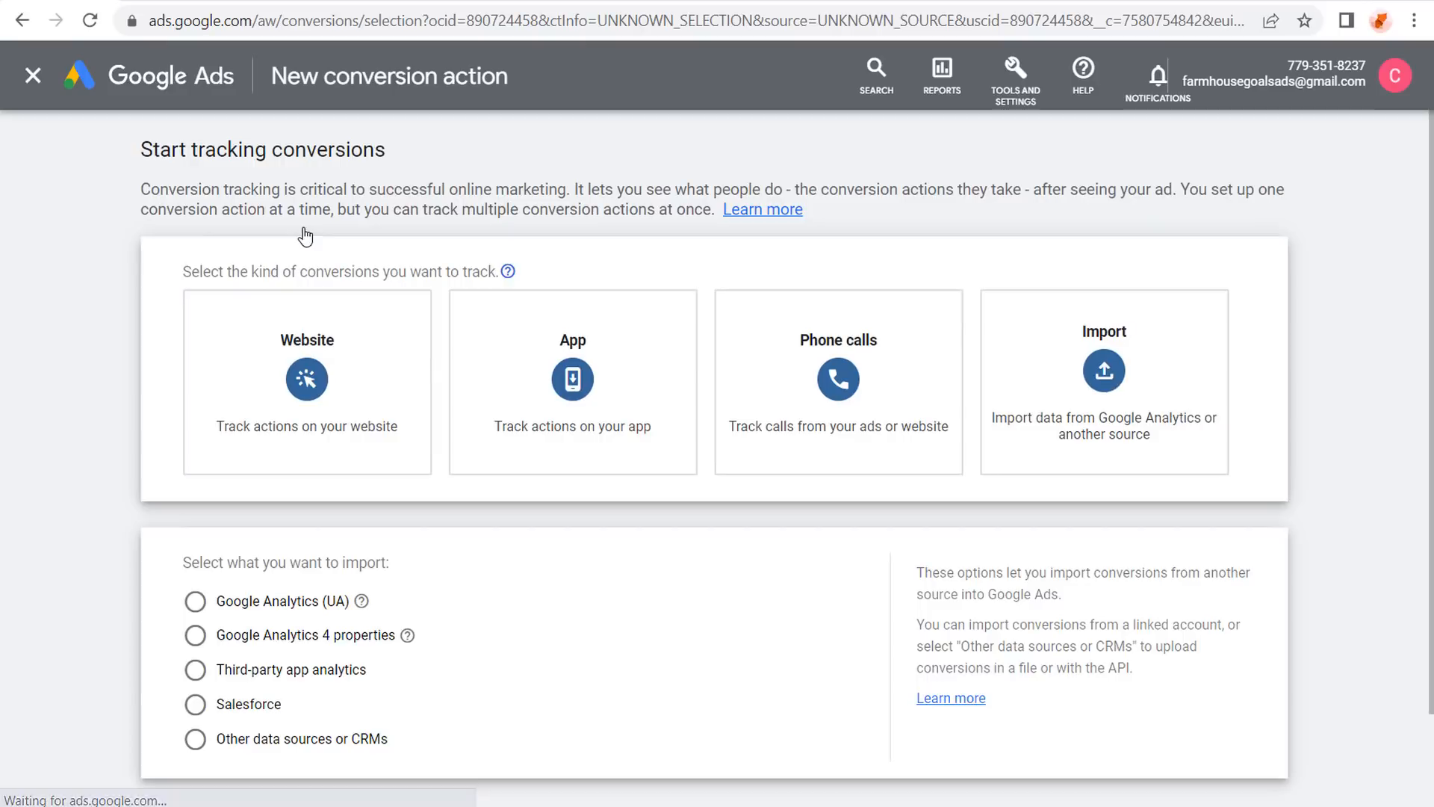
{"action": "left_click", "coordinate": [1045, 351]}
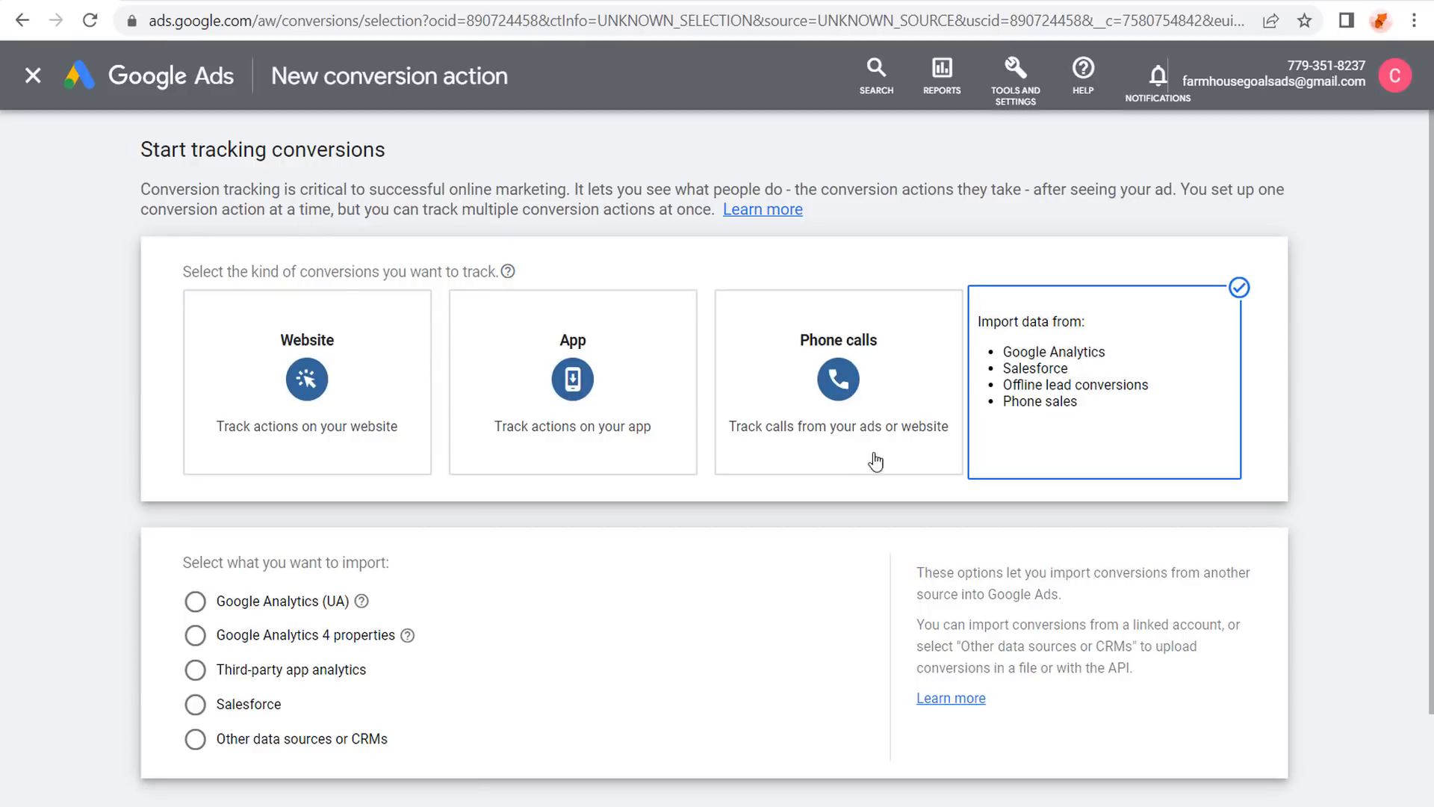
{"action": "left_click", "coordinate": [195, 636]}
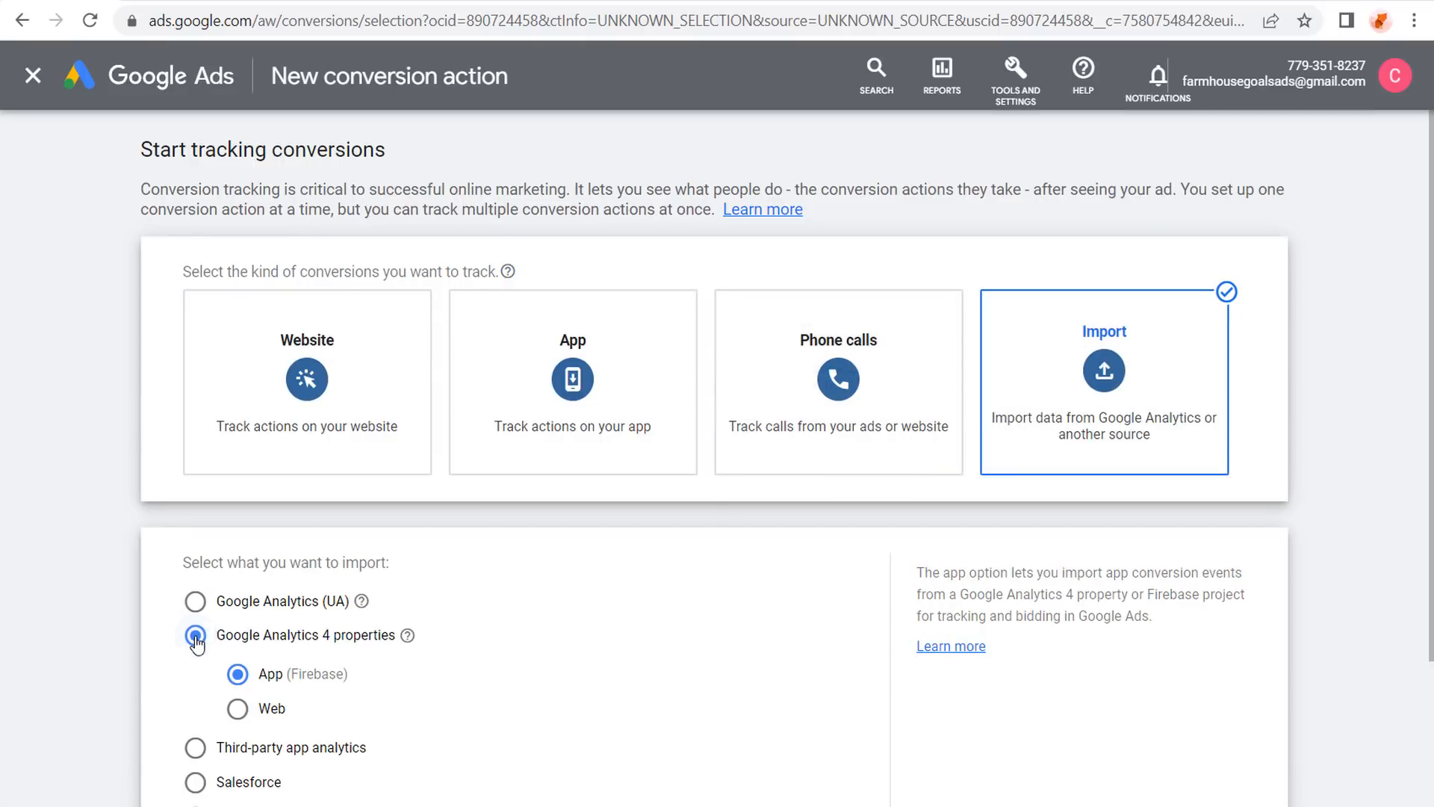
{"action": "left_click", "coordinate": [237, 709]}
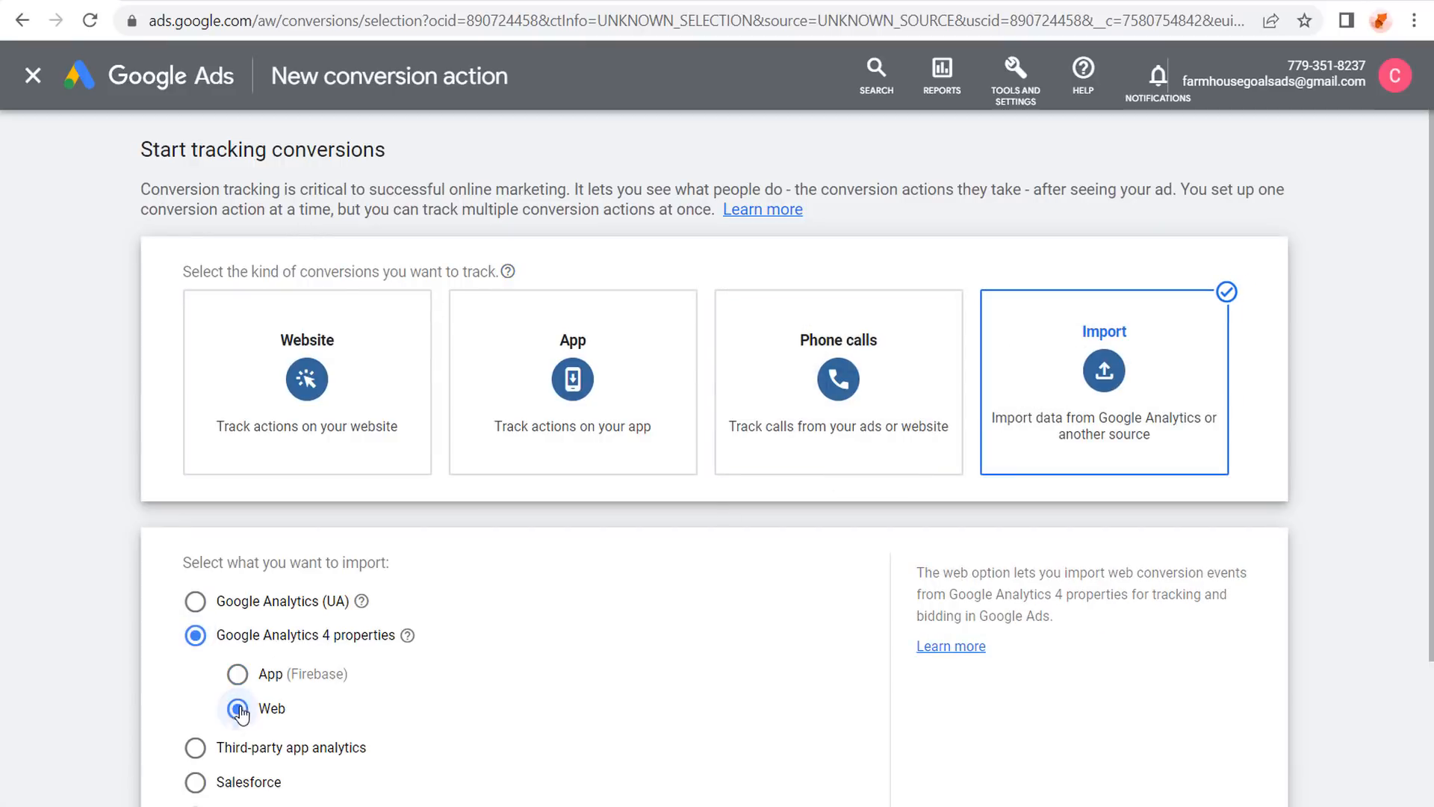
Tick the dropshipping_confirmation event, then bring up the farmhousegoals.com dropshipping form.
{"action": "scroll", "coordinate": [647, 595], "scroll_direction": "down", "scroll_amount": 3}
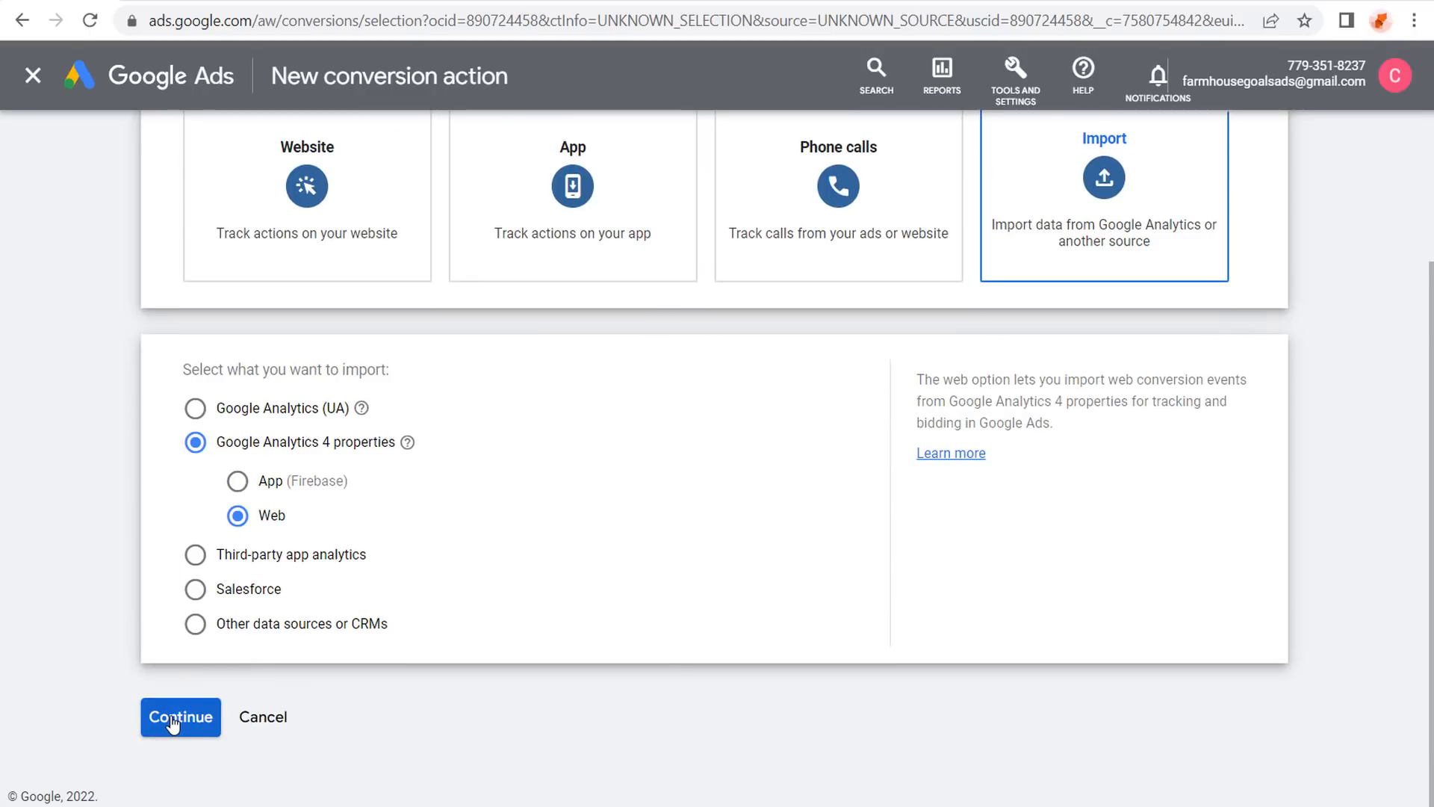
{"action": "left_click", "coordinate": [172, 718]}
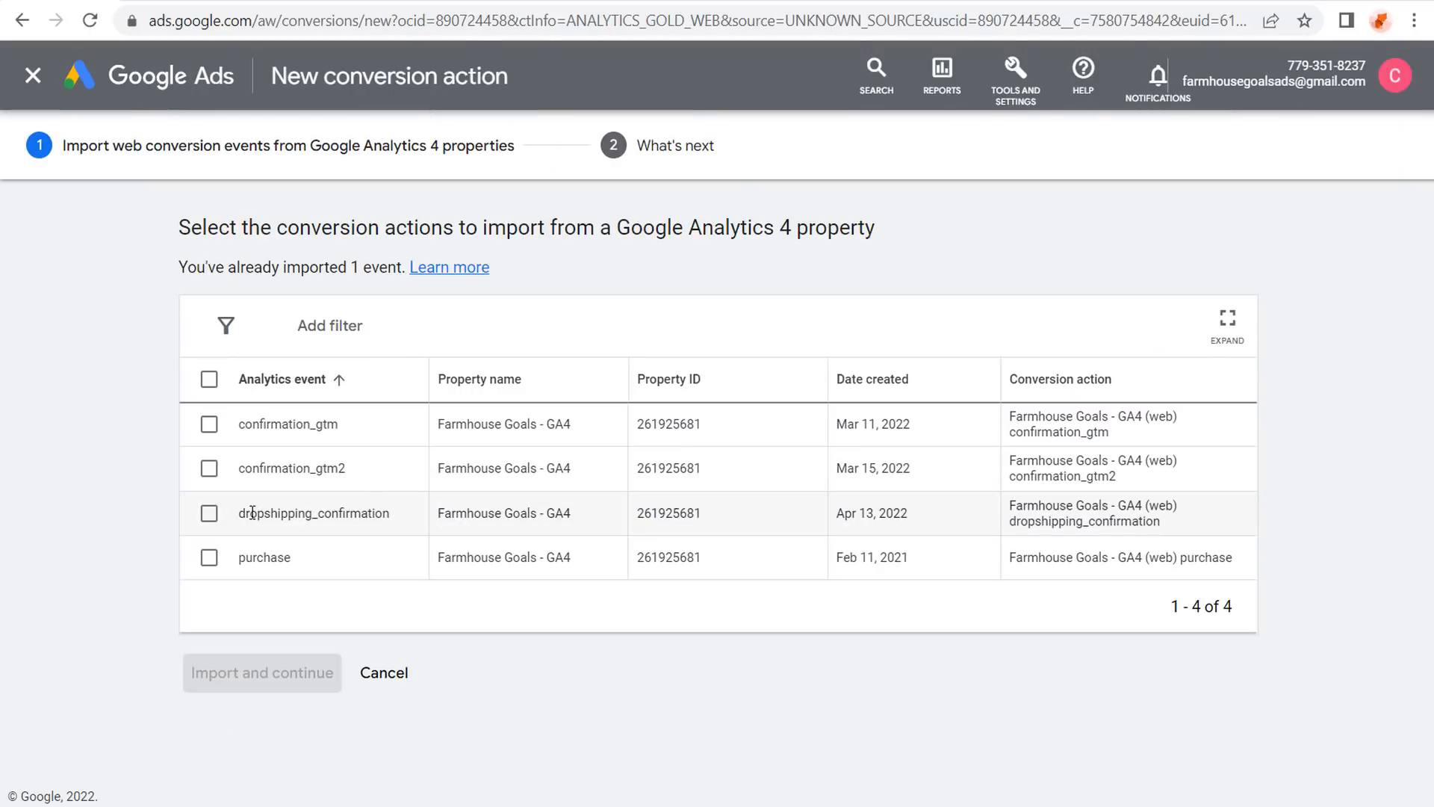
{"action": "left_click", "coordinate": [209, 514]}
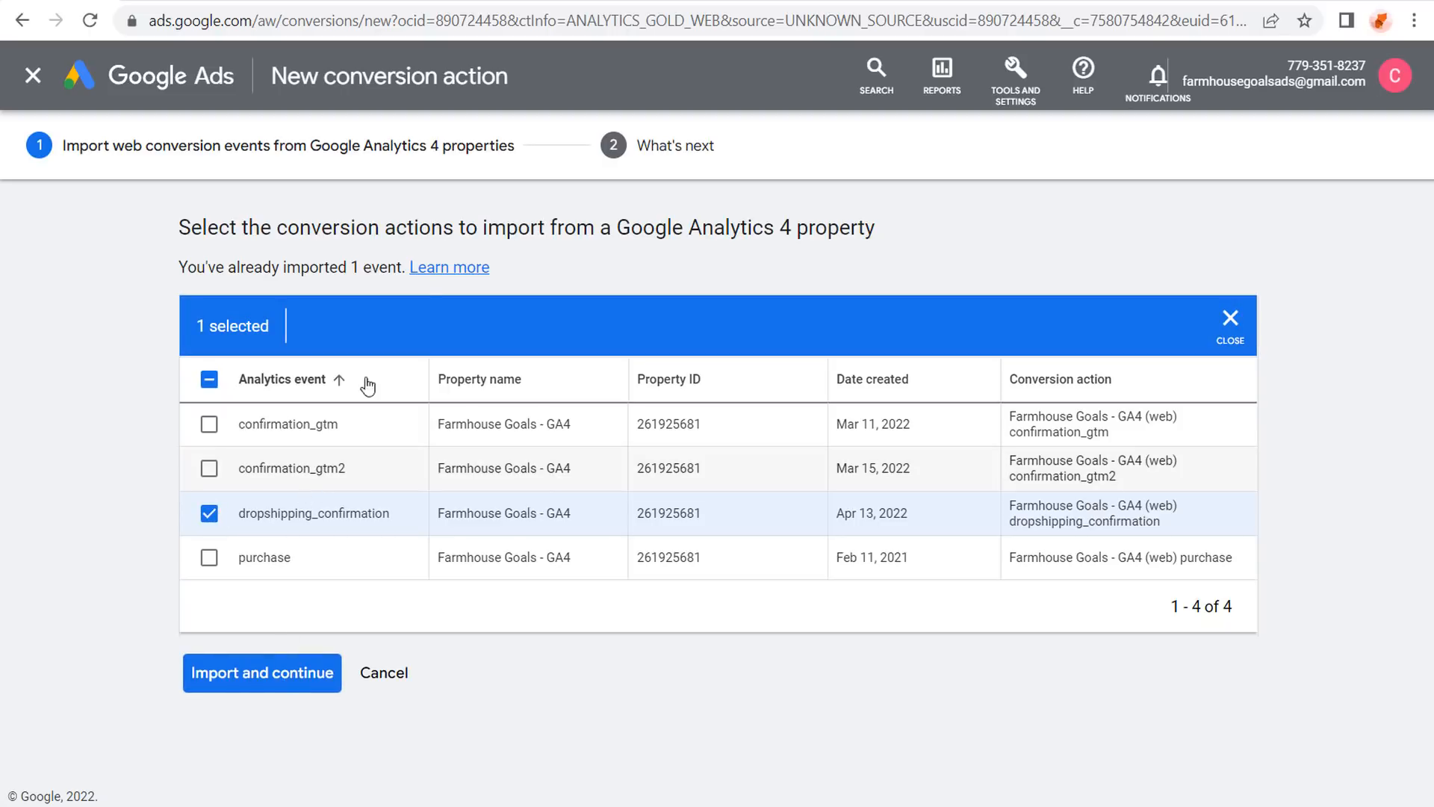
{"action": "left_click", "coordinate": [593, 2]}
{"action": "scroll", "coordinate": [408, 224], "scroll_direction": "up", "scroll_amount": 3}
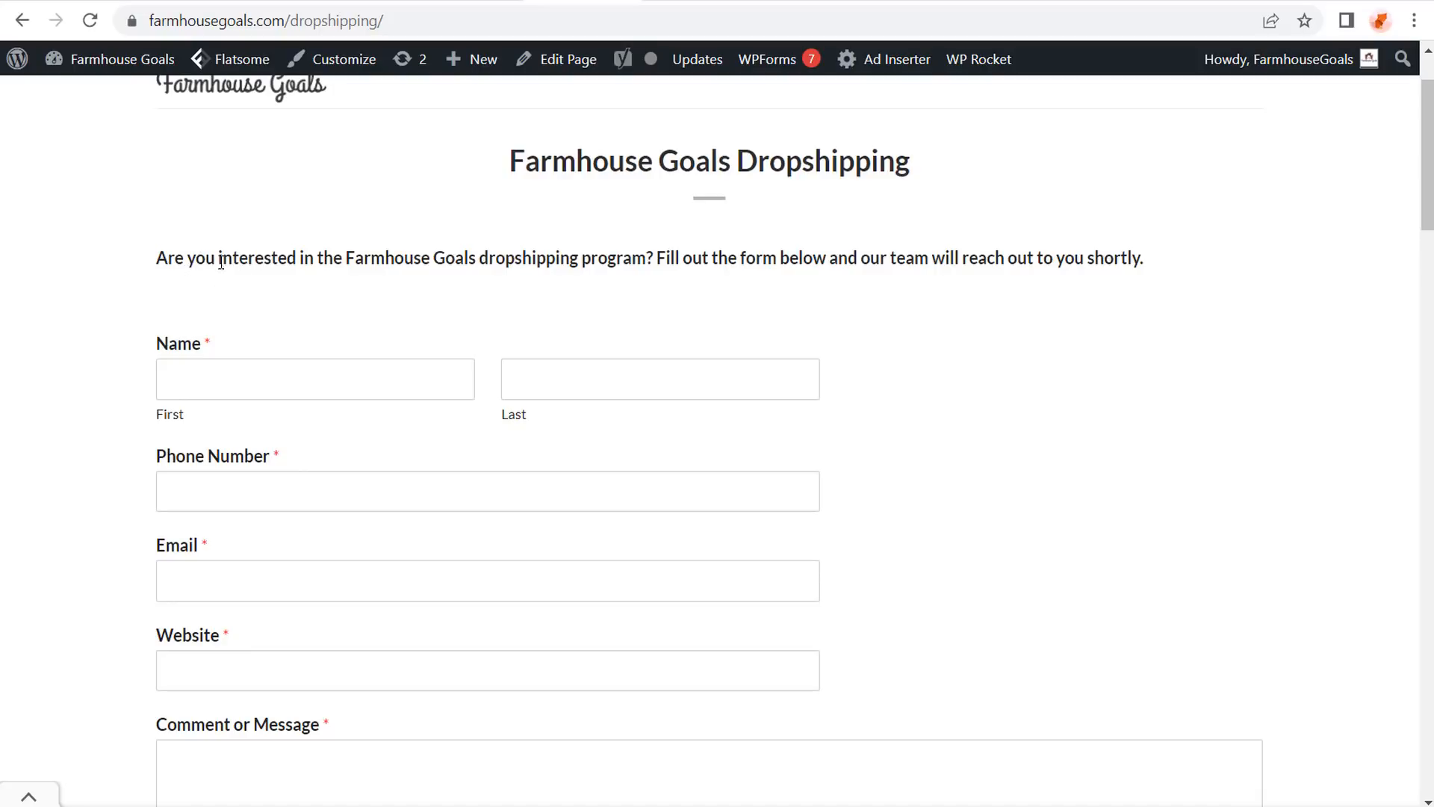
Scroll the dropshipping form and highlight the Confirmation page heading confirming successful submission.
{"action": "scroll", "coordinate": [442, 337], "scroll_direction": "down", "scroll_amount": 3}
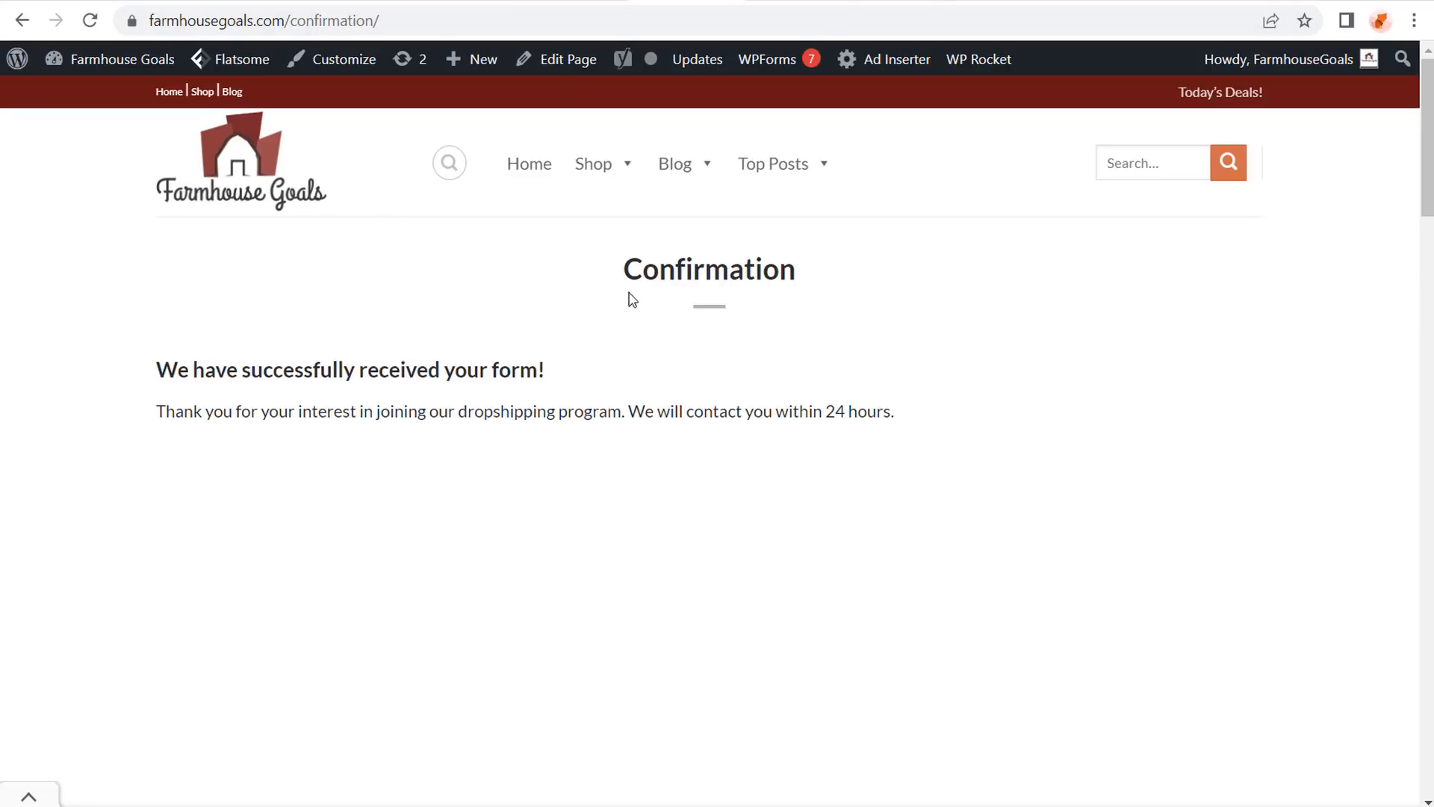
{"action": "left_click_drag", "start_coordinate": [636, 273], "coordinate": [989, 291]}
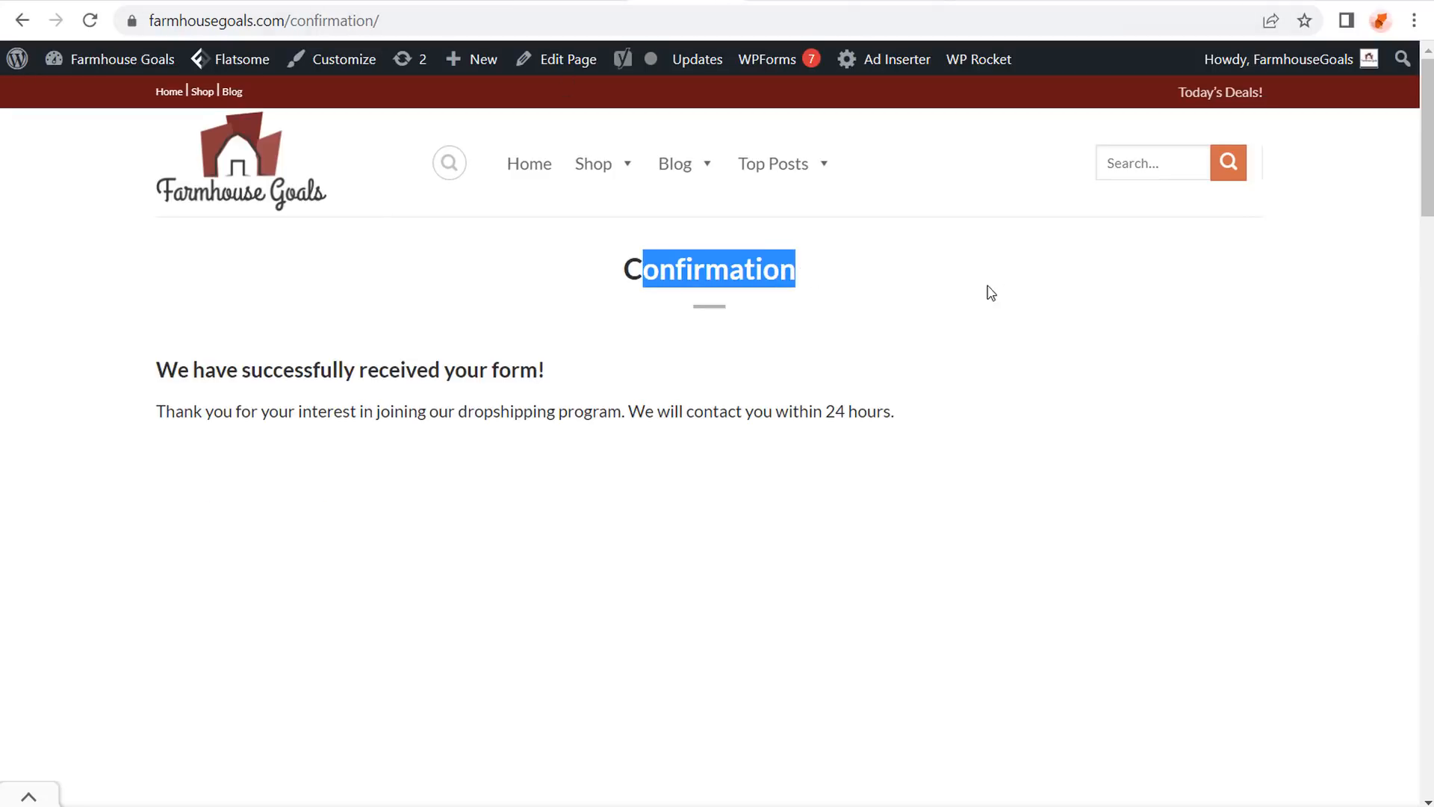
{"action": "left_click", "coordinate": [1002, 290]}
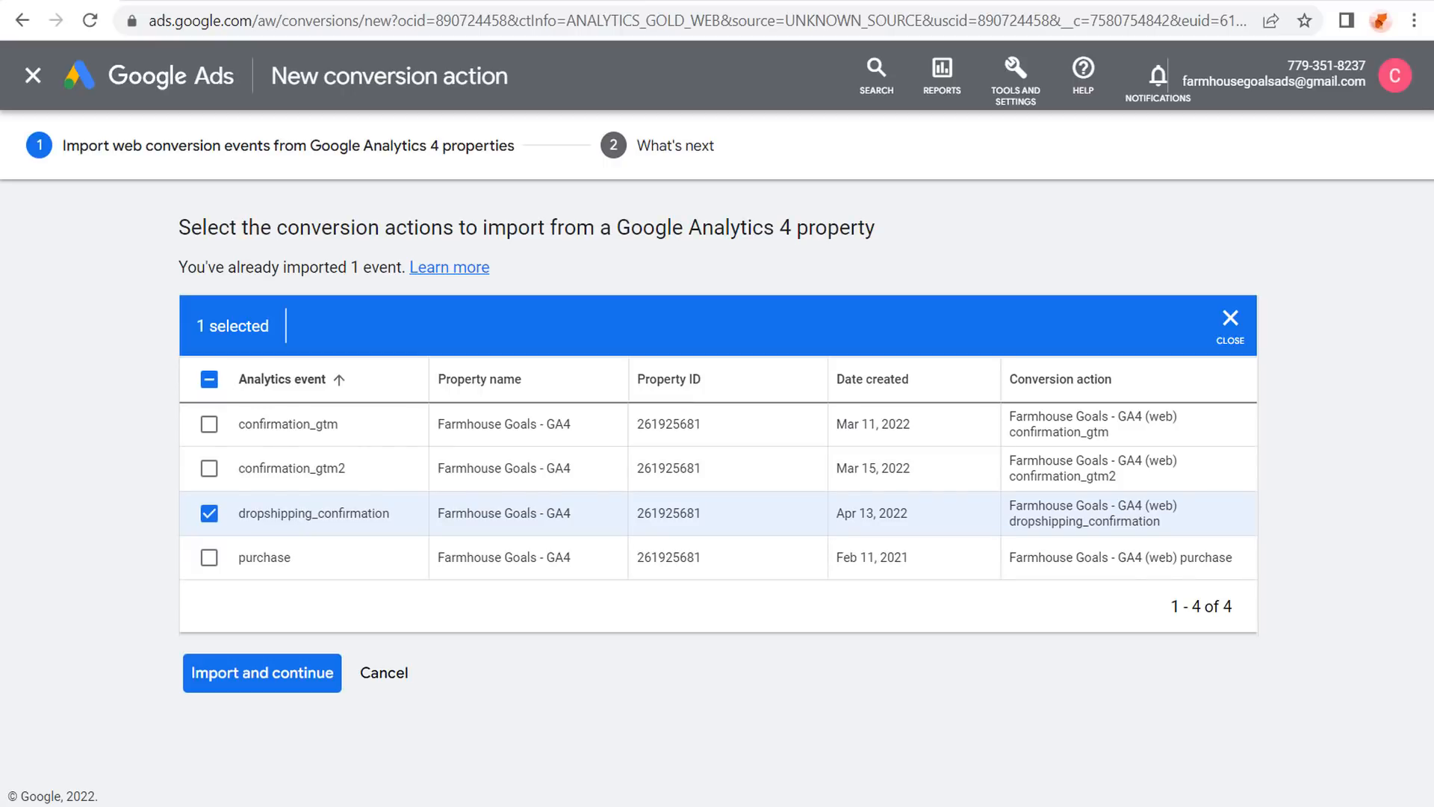
Cancel the GA4 import page, returning to the Google Ads conversions summary.
{"action": "left_click", "coordinate": [375, 672]}
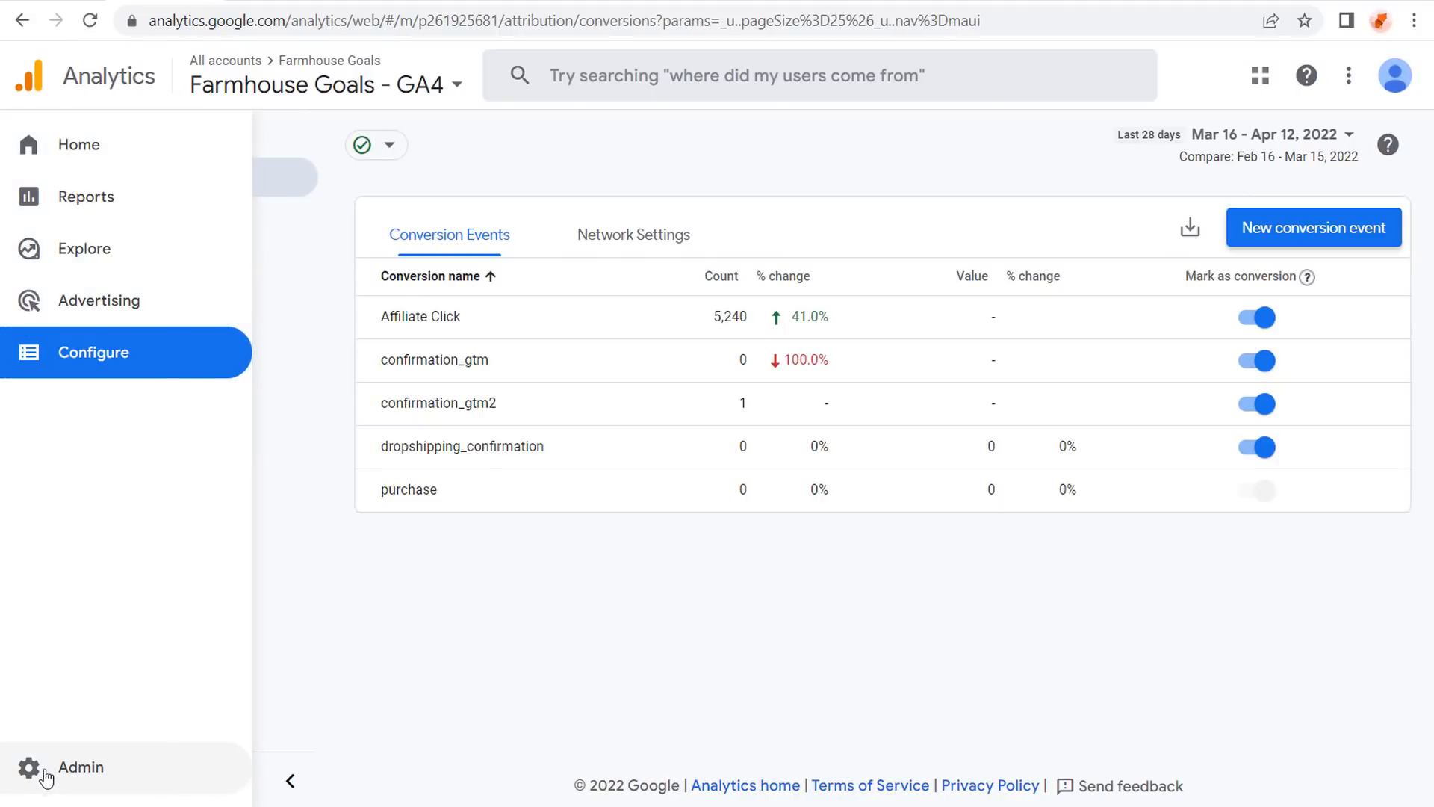
In Admin > Data Settings > Data Collection, review Google signals and the user data acknowledgement.
{"action": "left_click", "coordinate": [77, 770]}
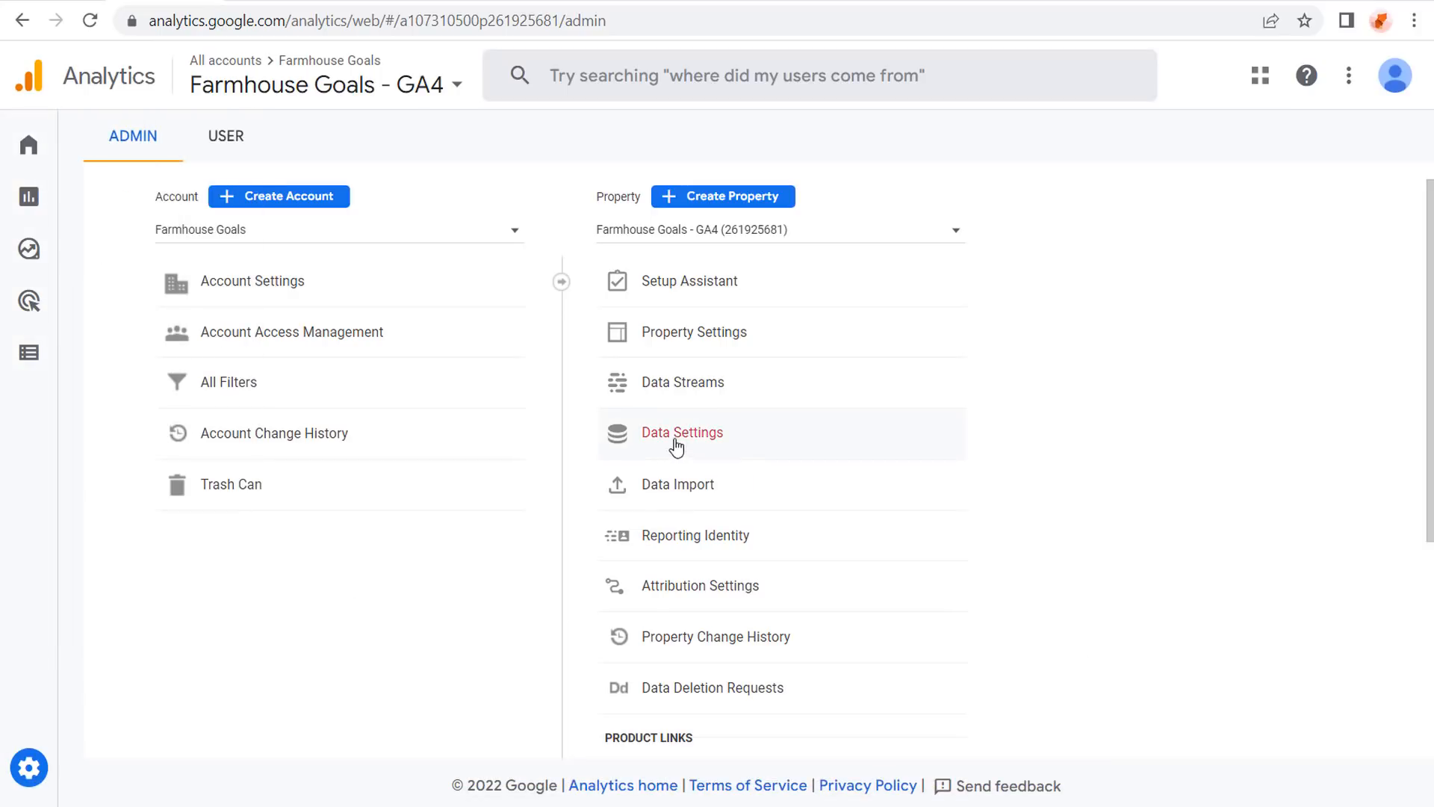
{"action": "left_click", "coordinate": [677, 437]}
{"action": "left_click", "coordinate": [688, 476]}
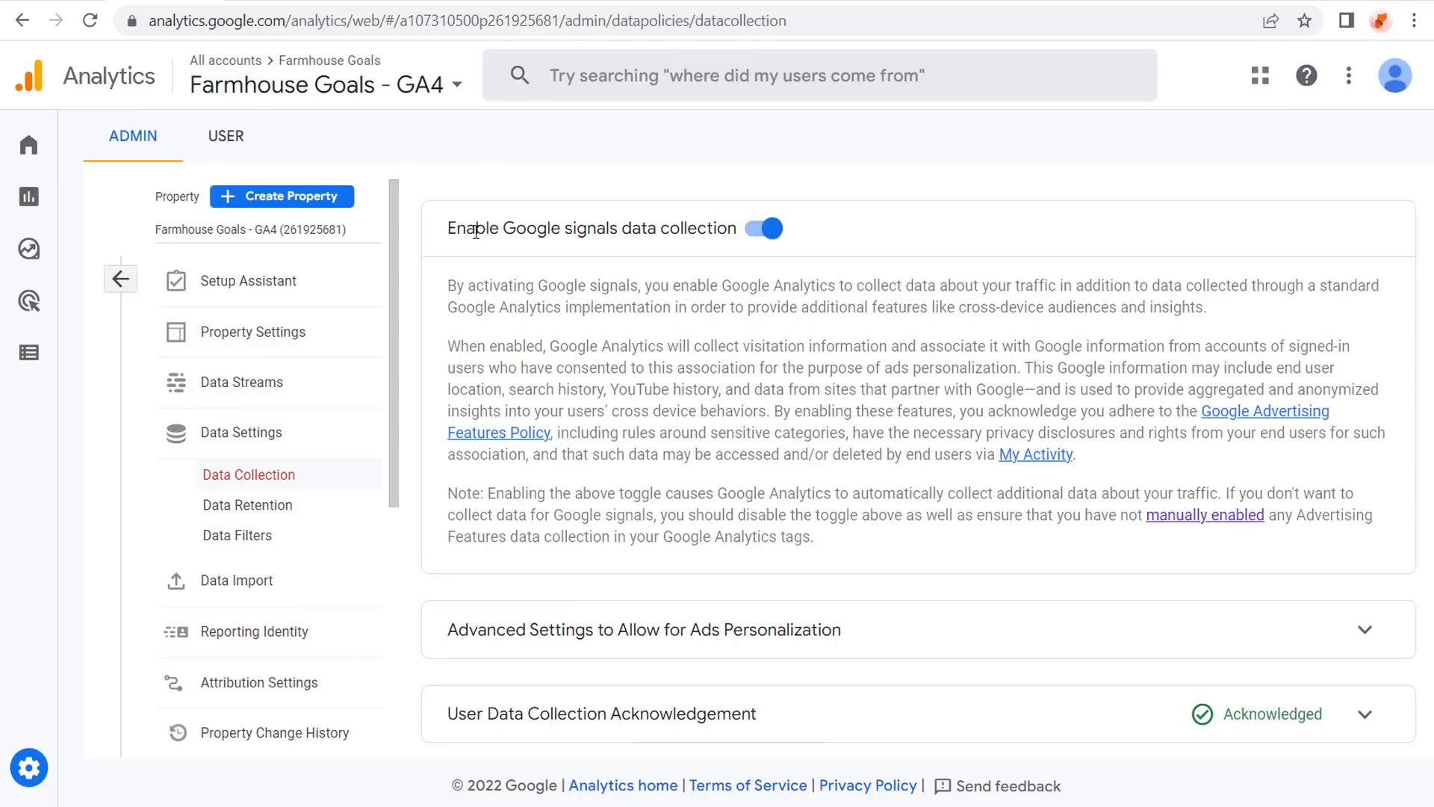
{"action": "left_click_drag", "start_coordinate": [456, 228], "coordinate": [709, 221]}
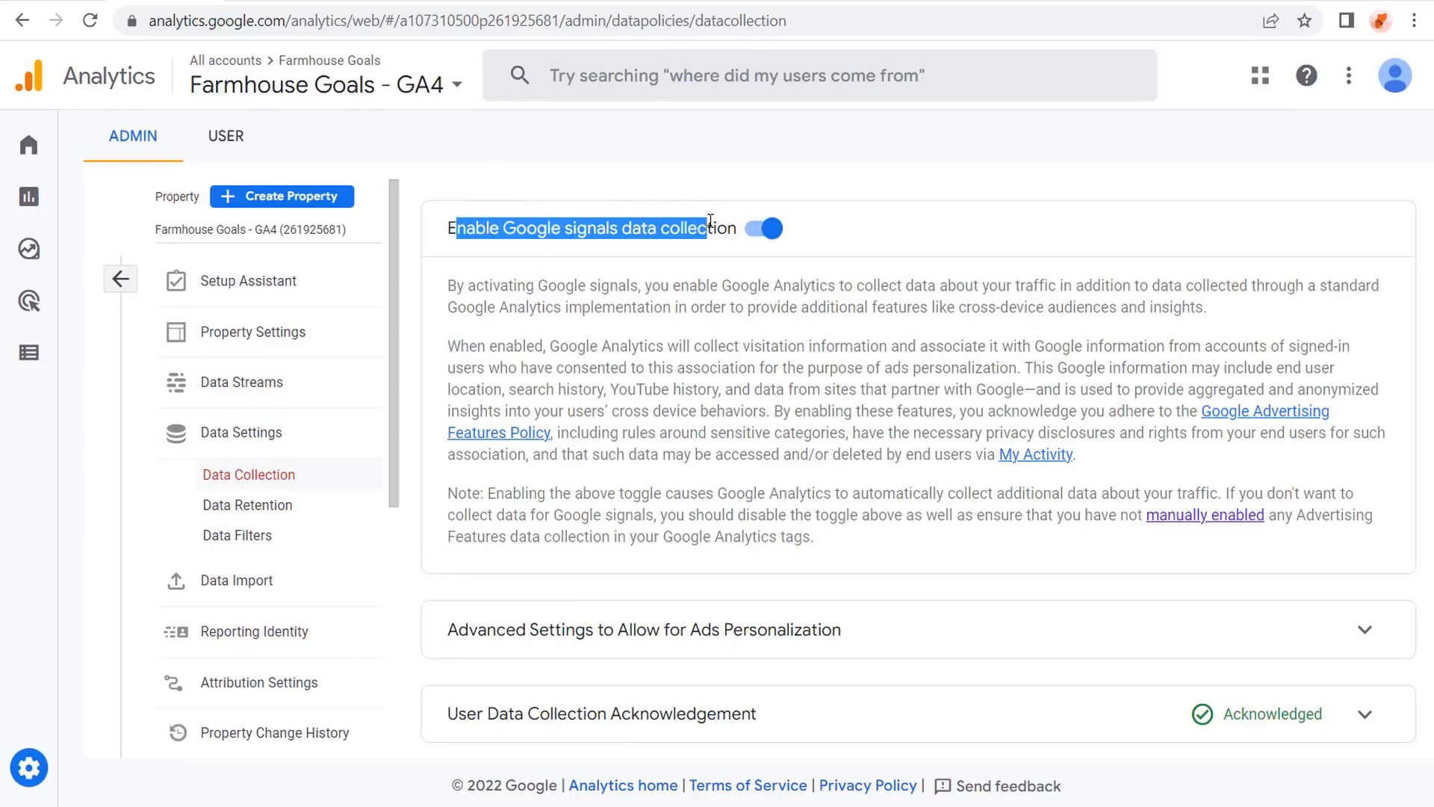
{"action": "left_click", "coordinate": [708, 309]}
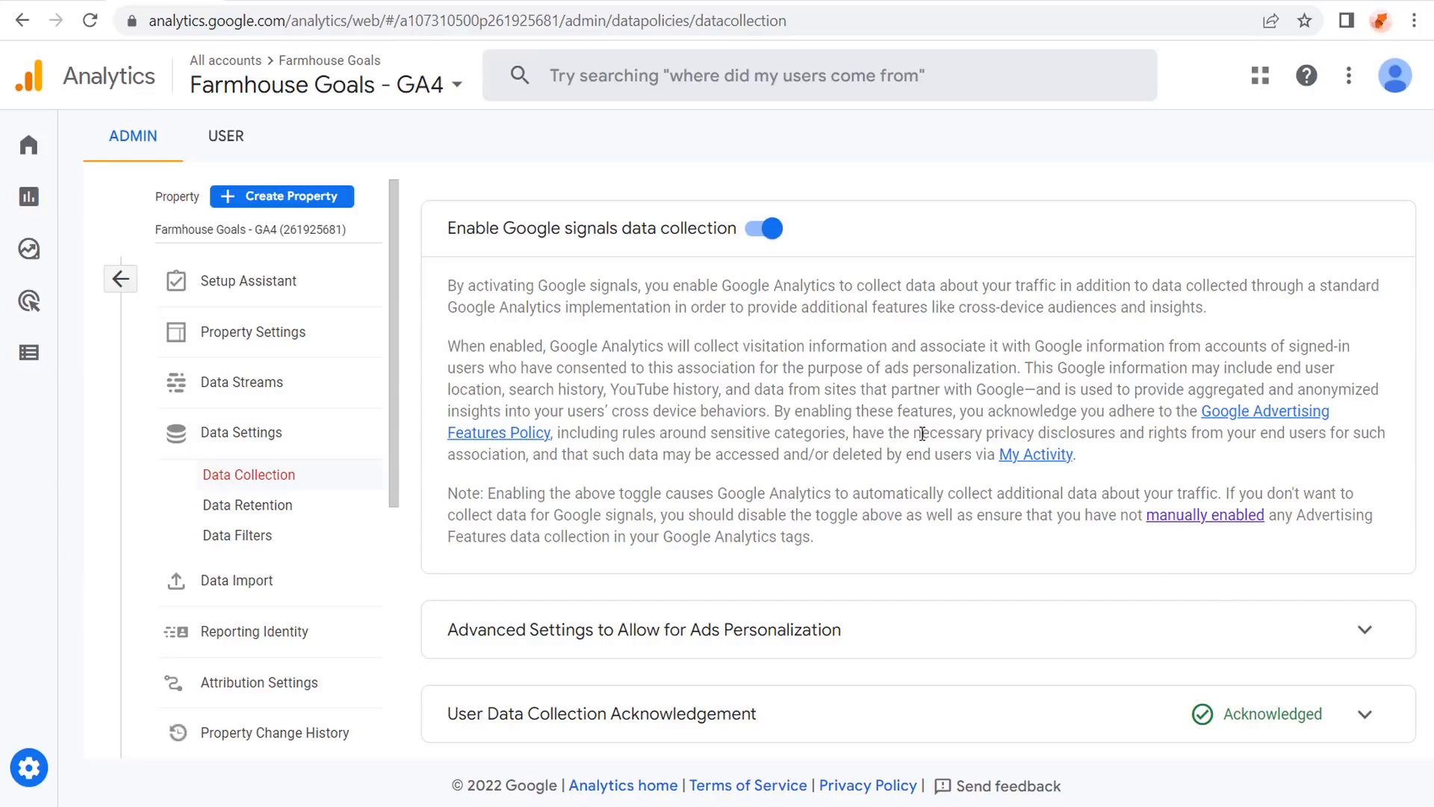
{"action": "left_click", "coordinate": [1364, 713]}
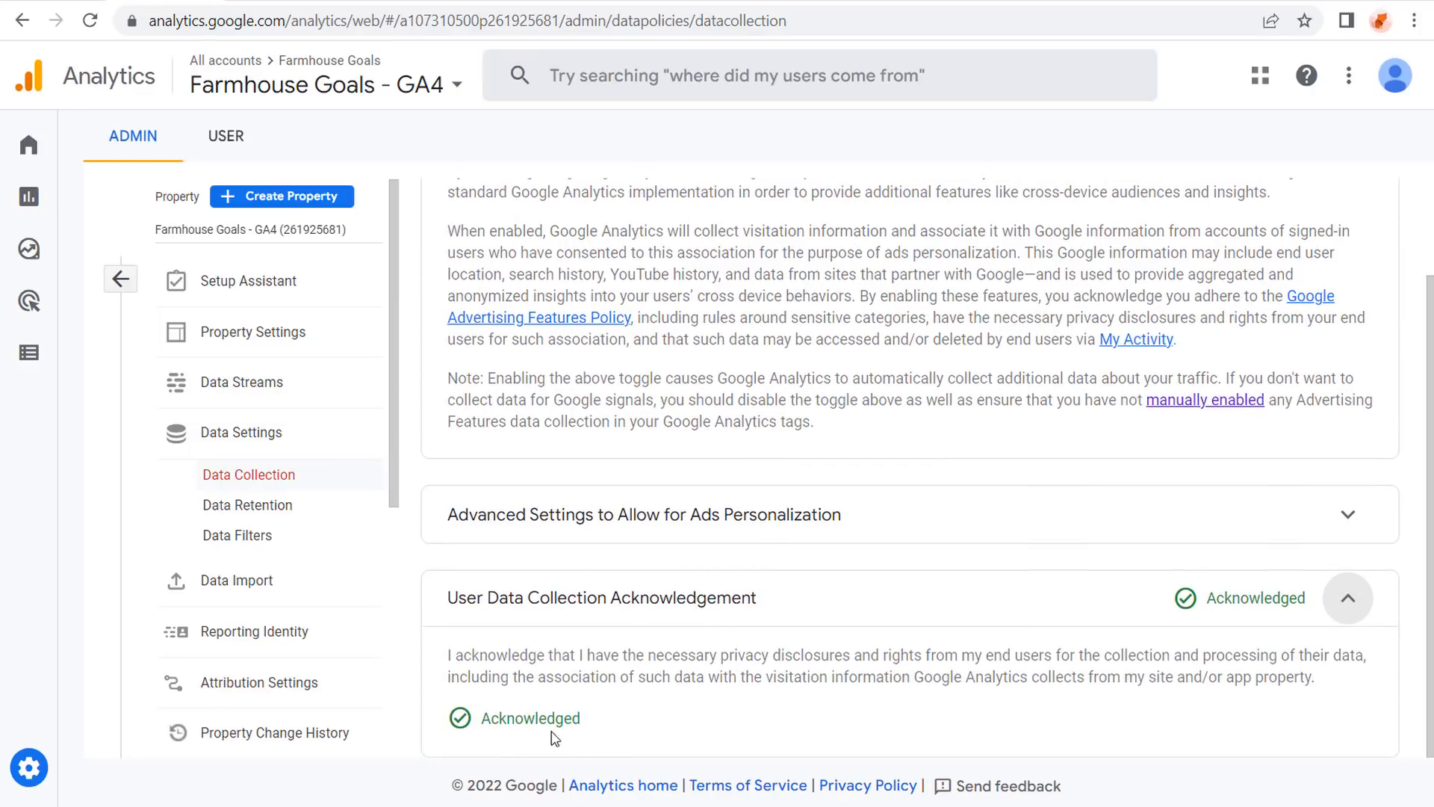
{"action": "left_click", "coordinate": [1348, 598]}
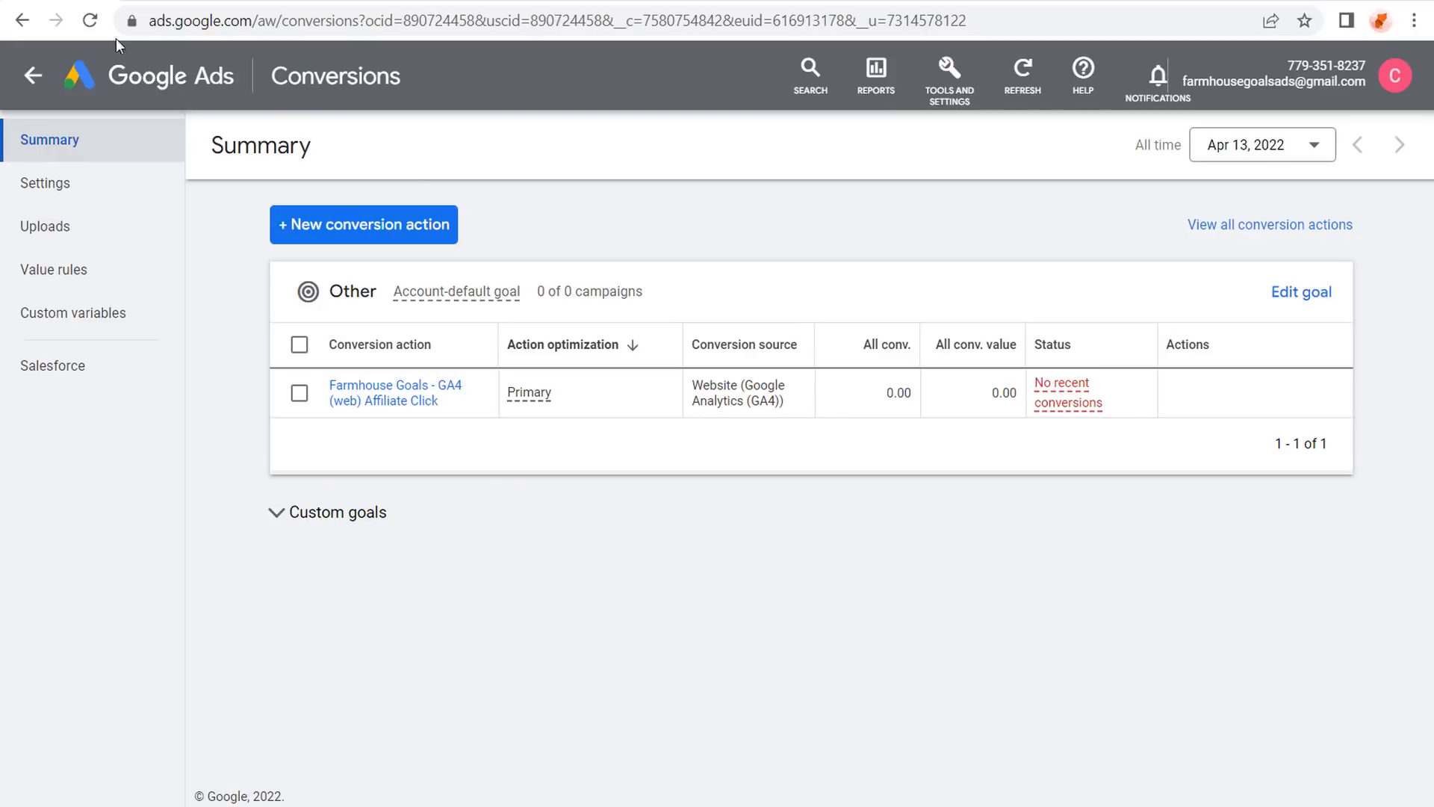
Go to Linked accounts and manage the Google Analytics (GA4) & Firebase link.
{"action": "left_click", "coordinate": [950, 74]}
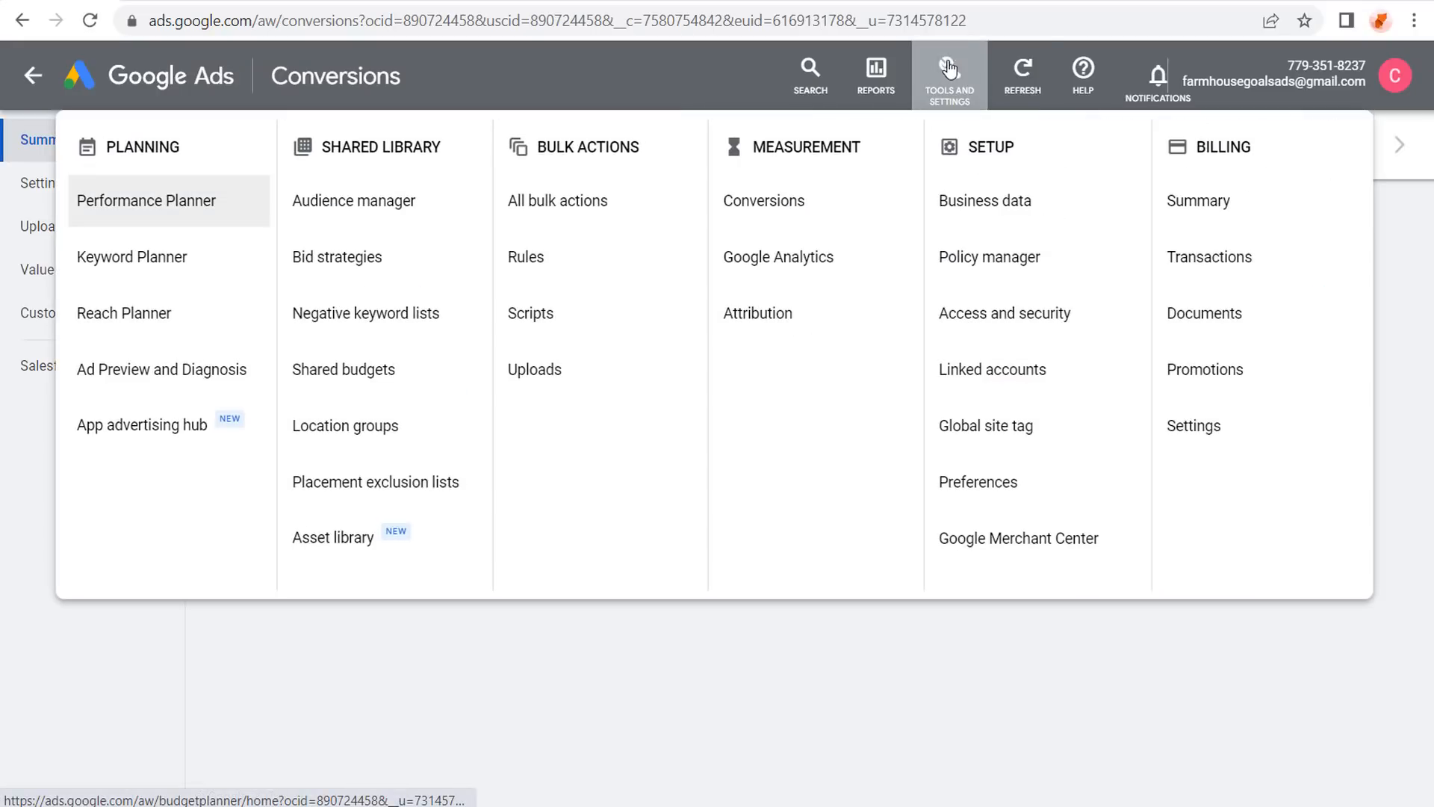
{"action": "left_click", "coordinate": [1010, 371]}
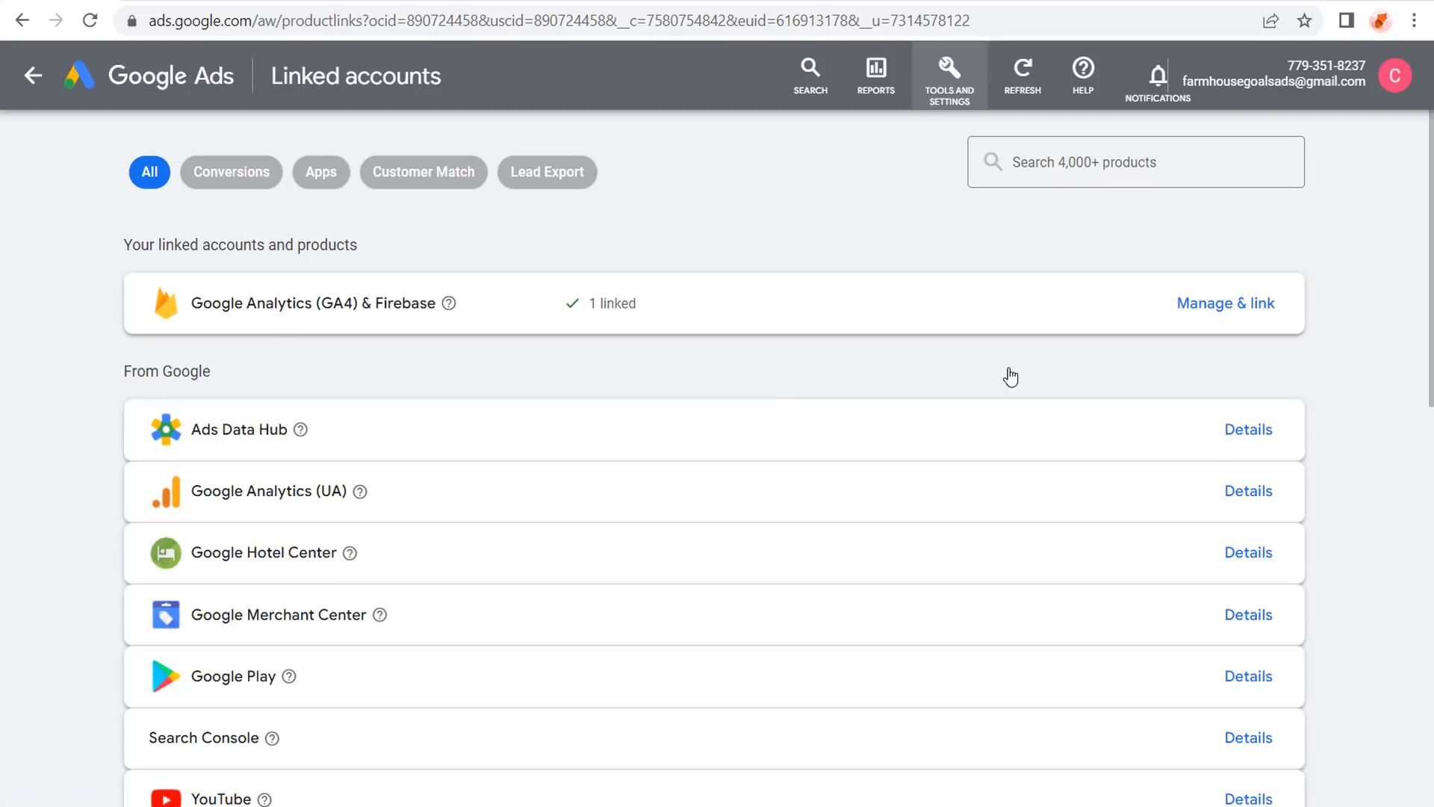
{"action": "left_click_drag", "start_coordinate": [213, 309], "coordinate": [355, 305]}
{"action": "left_click", "coordinate": [372, 303]}
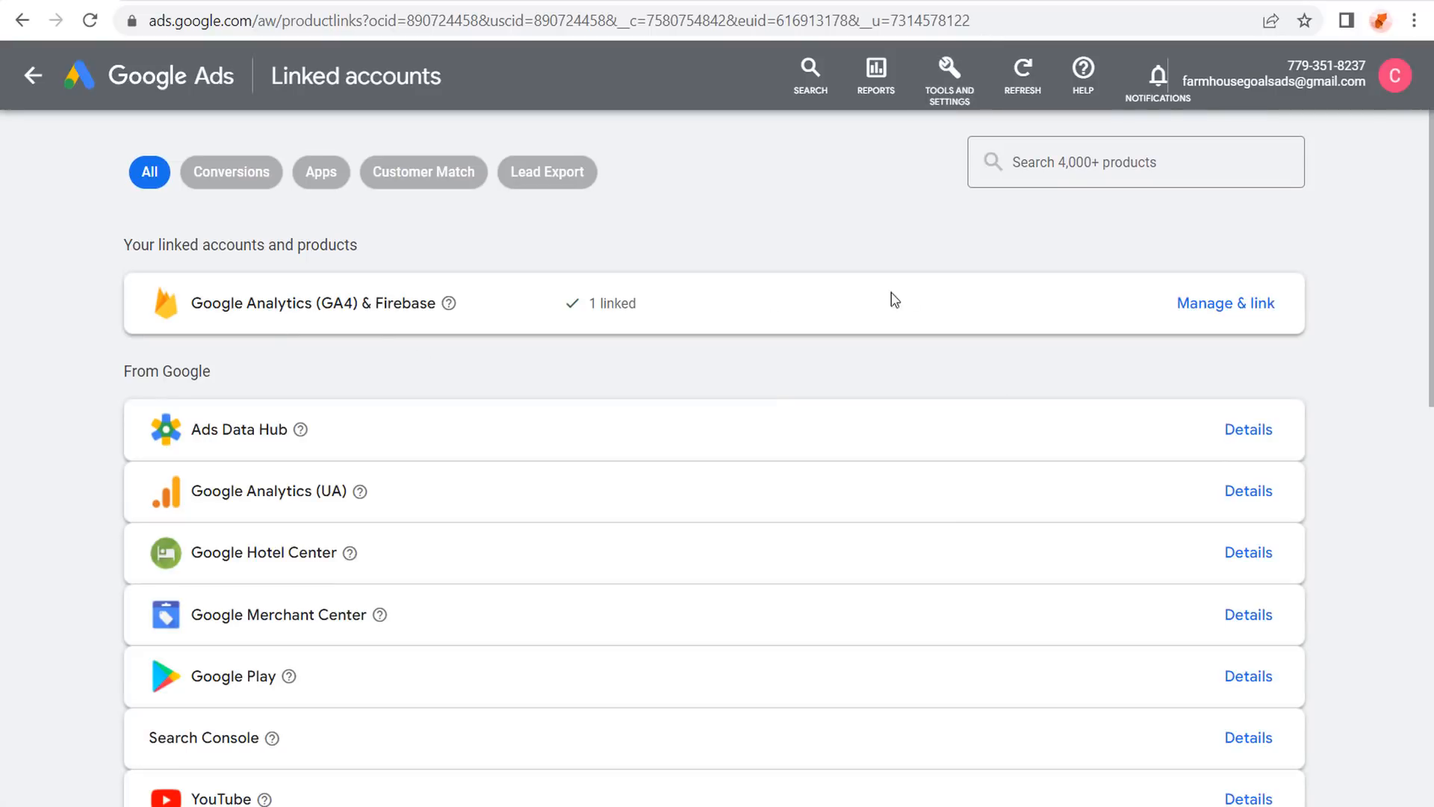
{"action": "left_click", "coordinate": [1201, 305]}
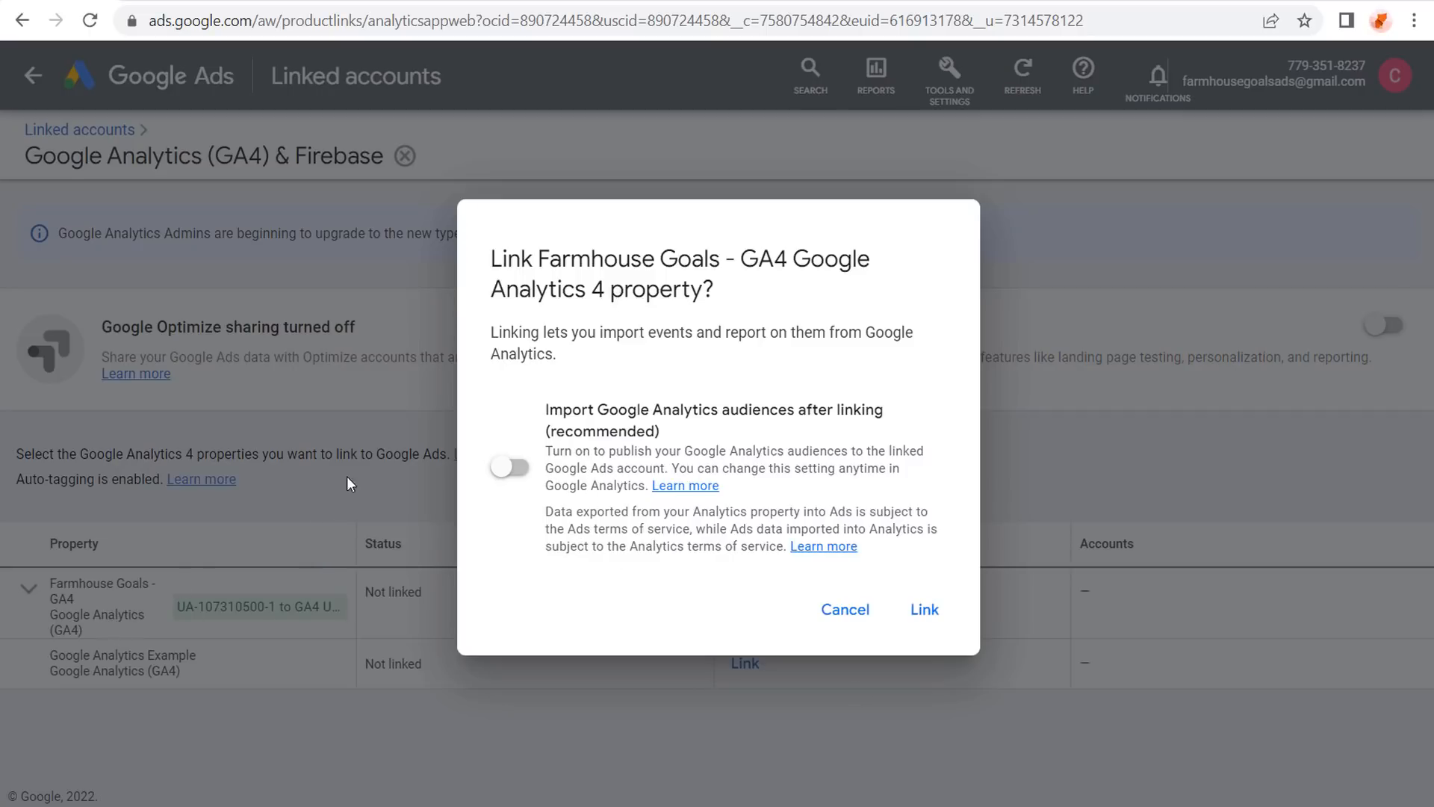
{"action": "left_click", "coordinate": [846, 608]}
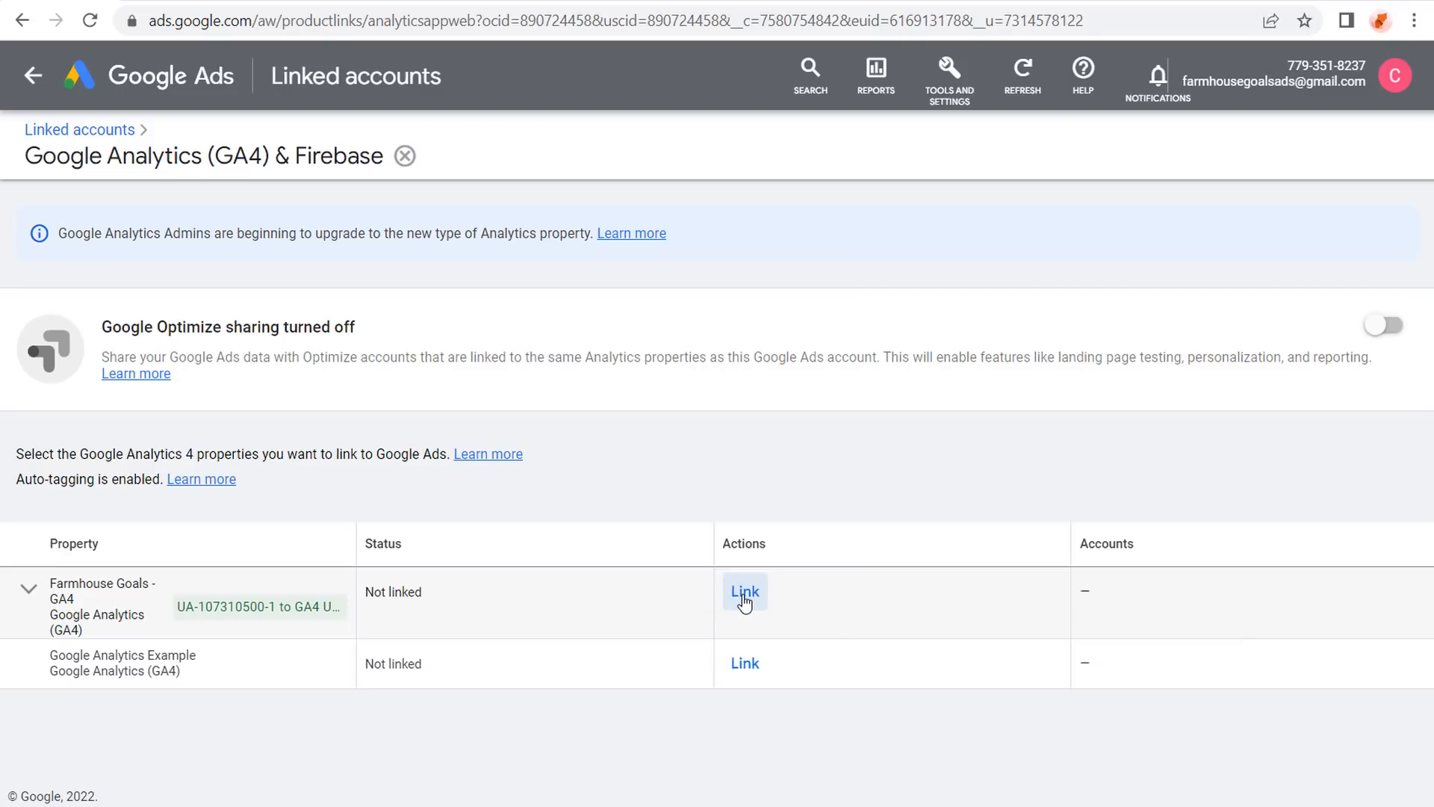
Link the Farmhouse Goals - GA4 property with Google Analytics audience import enabled.
{"action": "left_click", "coordinate": [744, 594]}
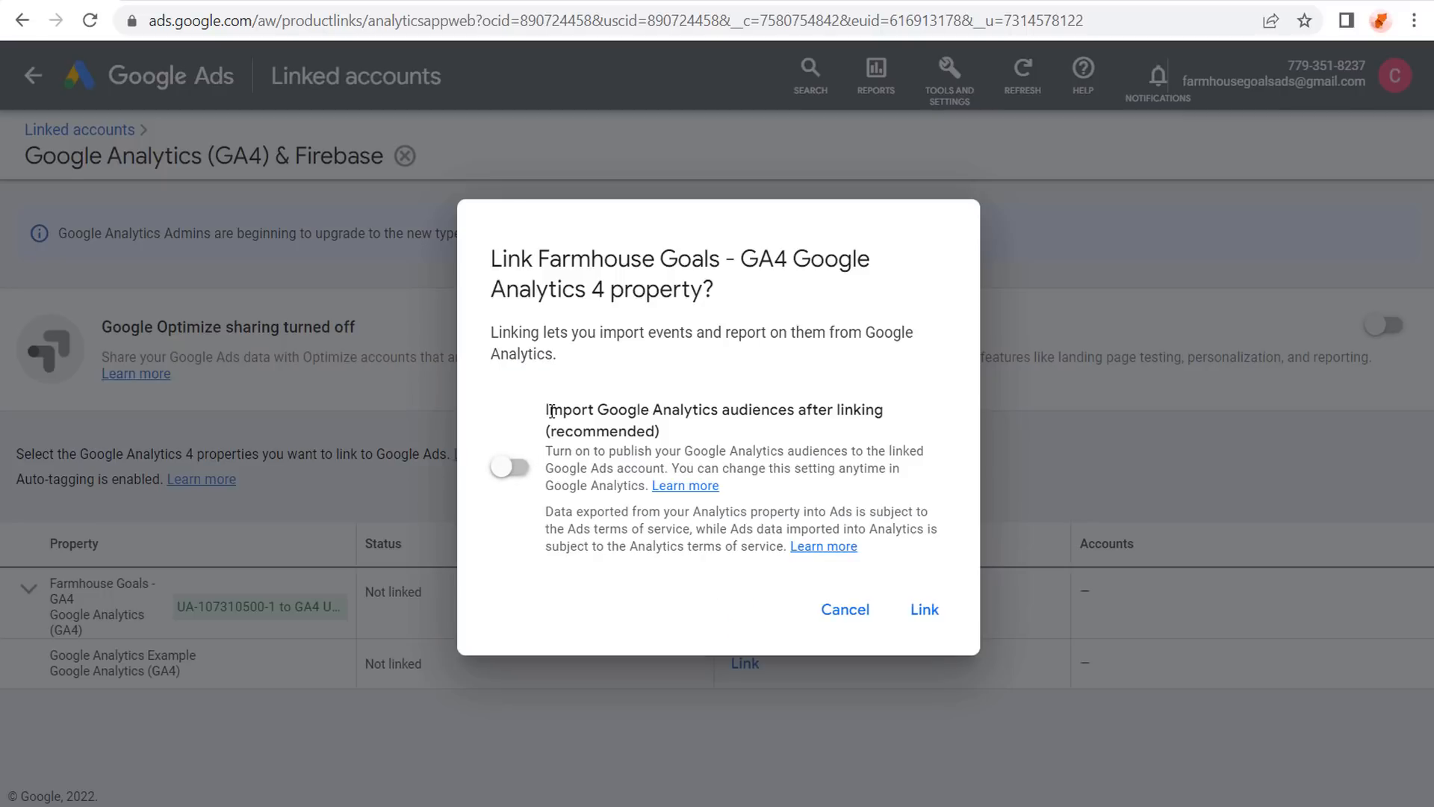
{"action": "left_click_drag", "start_coordinate": [551, 409], "coordinate": [795, 403]}
{"action": "left_click", "coordinate": [828, 404]}
{"action": "left_click", "coordinate": [510, 467]}
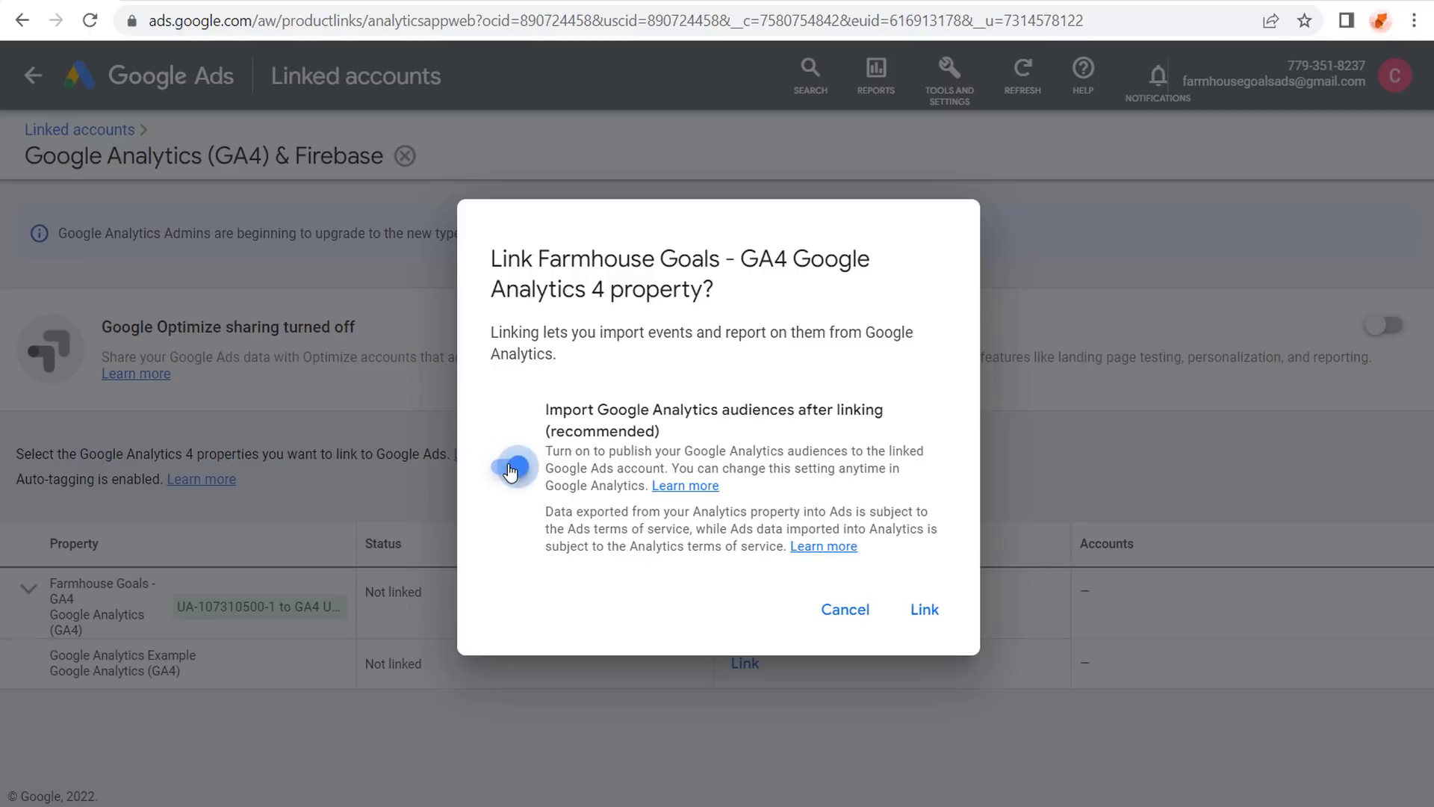
{"action": "left_click", "coordinate": [925, 610]}
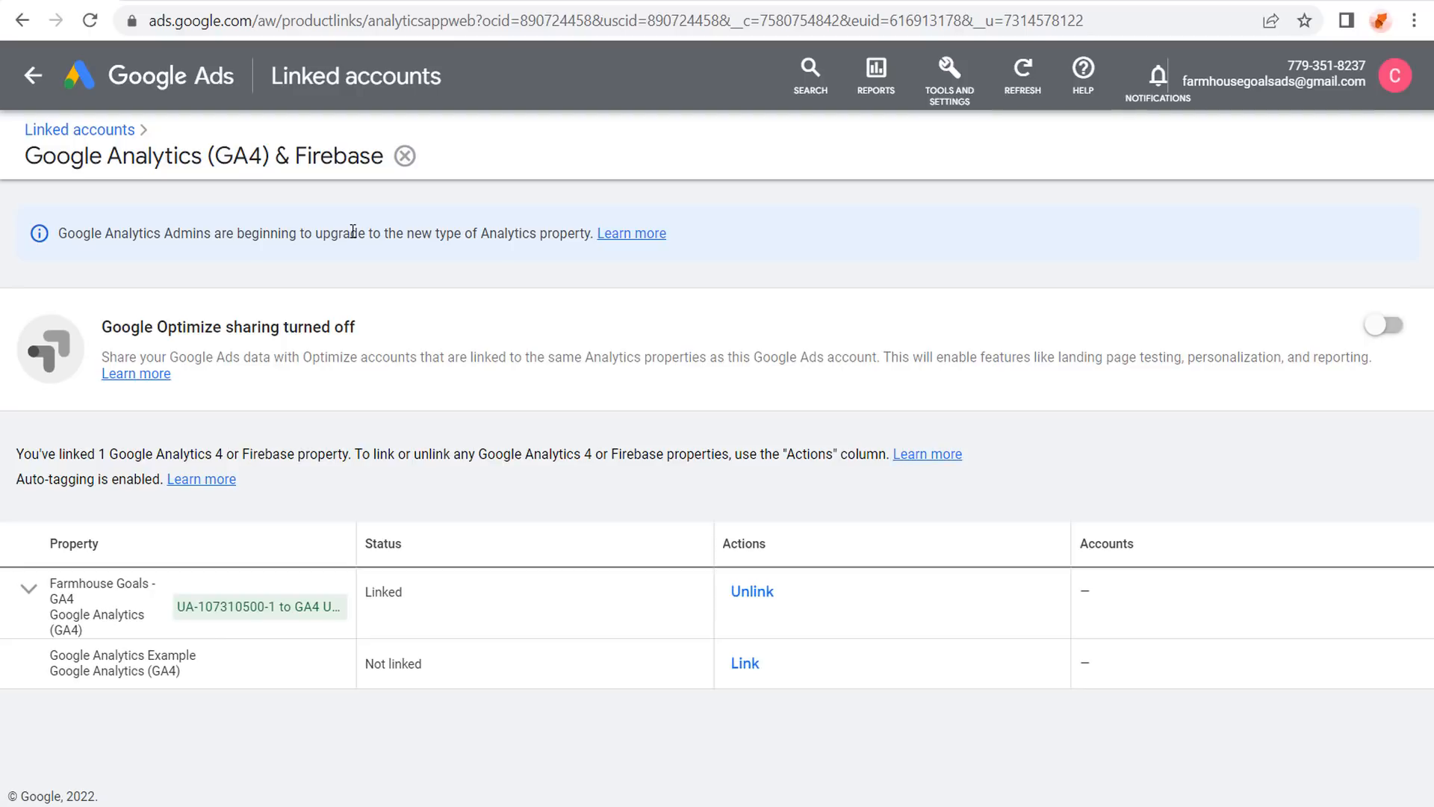
{"action": "left_click", "coordinate": [946, 105]}
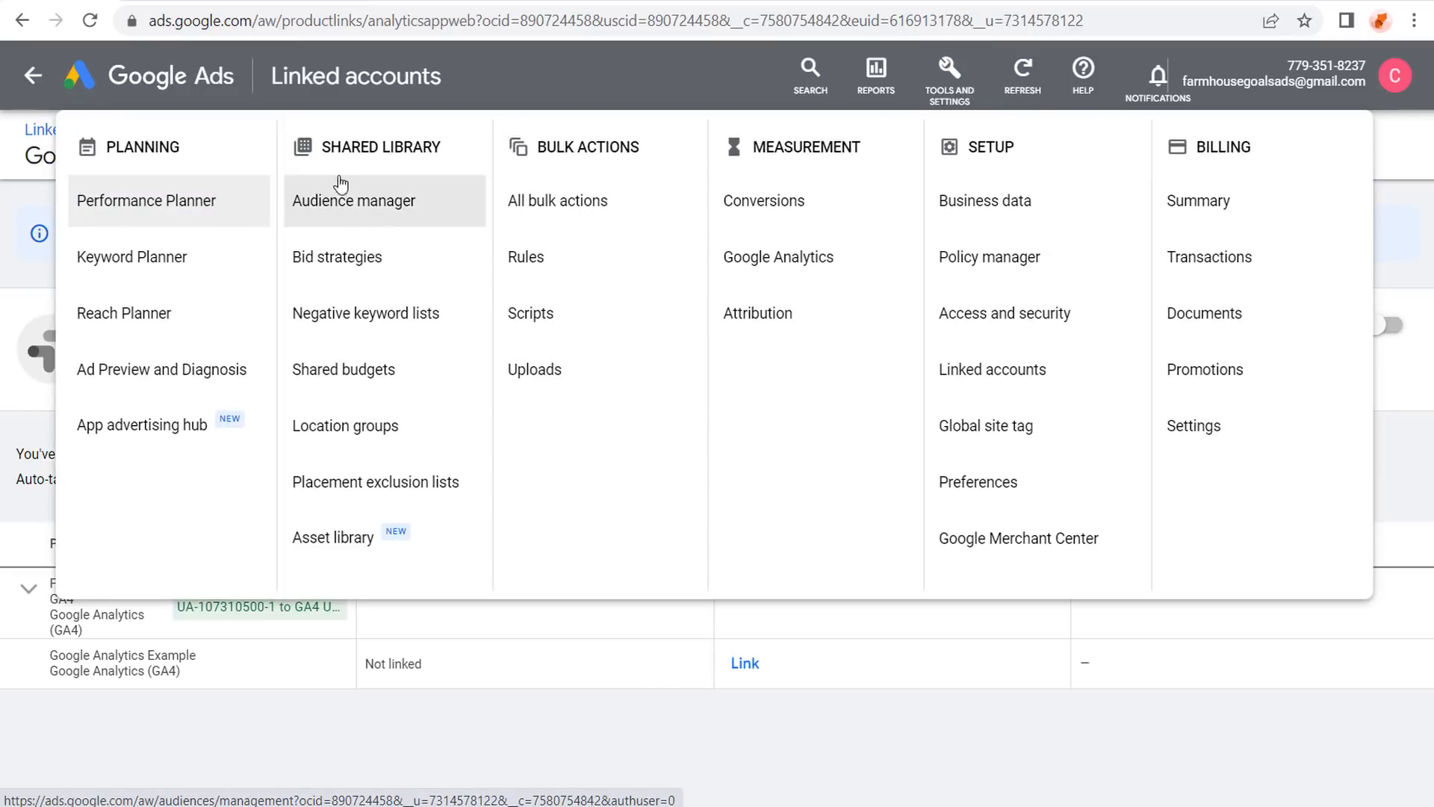
Browse the segments list in Audience manager, then return to the Google Analytics tab.
{"action": "left_click", "coordinate": [325, 202]}
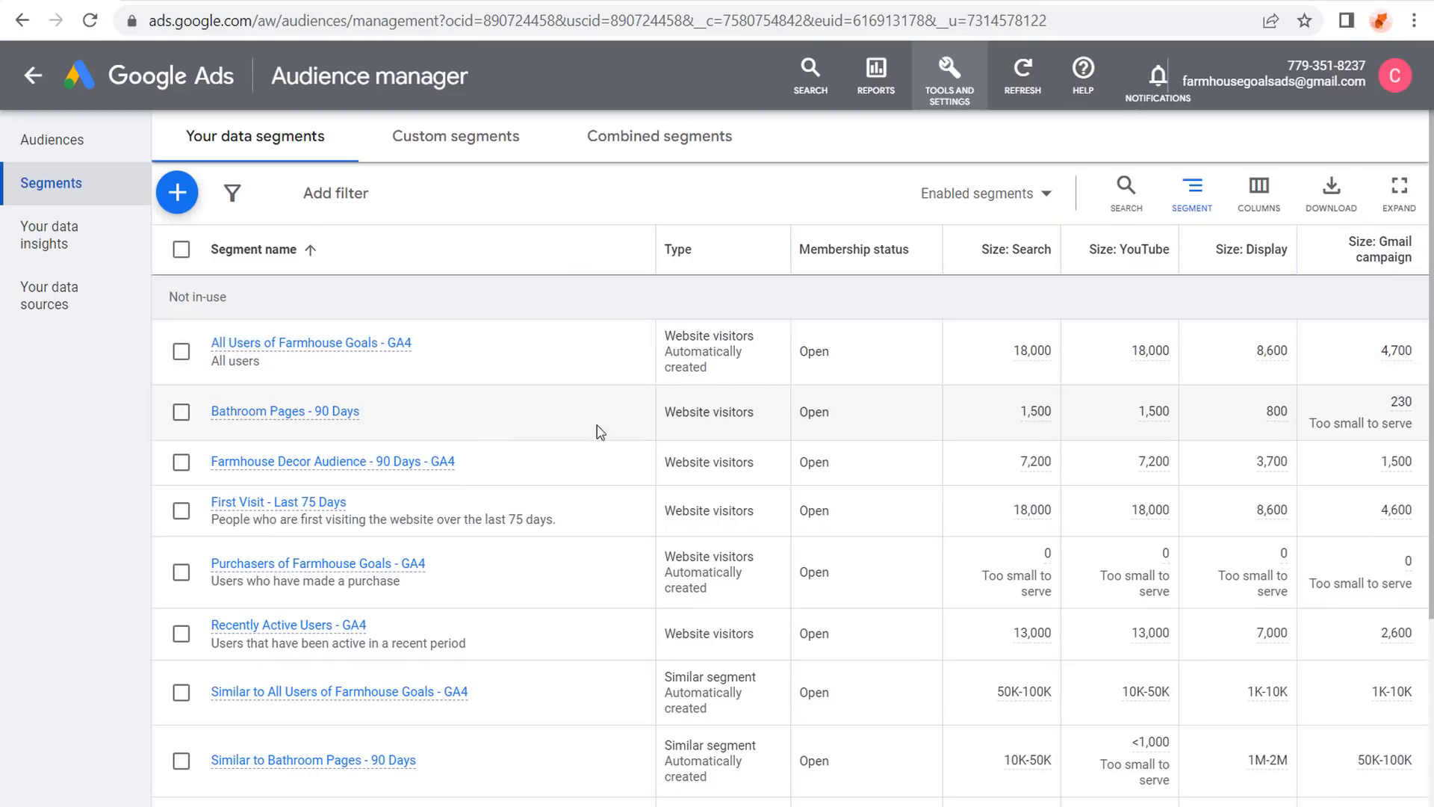
{"action": "scroll", "coordinate": [715, 335], "scroll_direction": "down", "scroll_amount": 2}
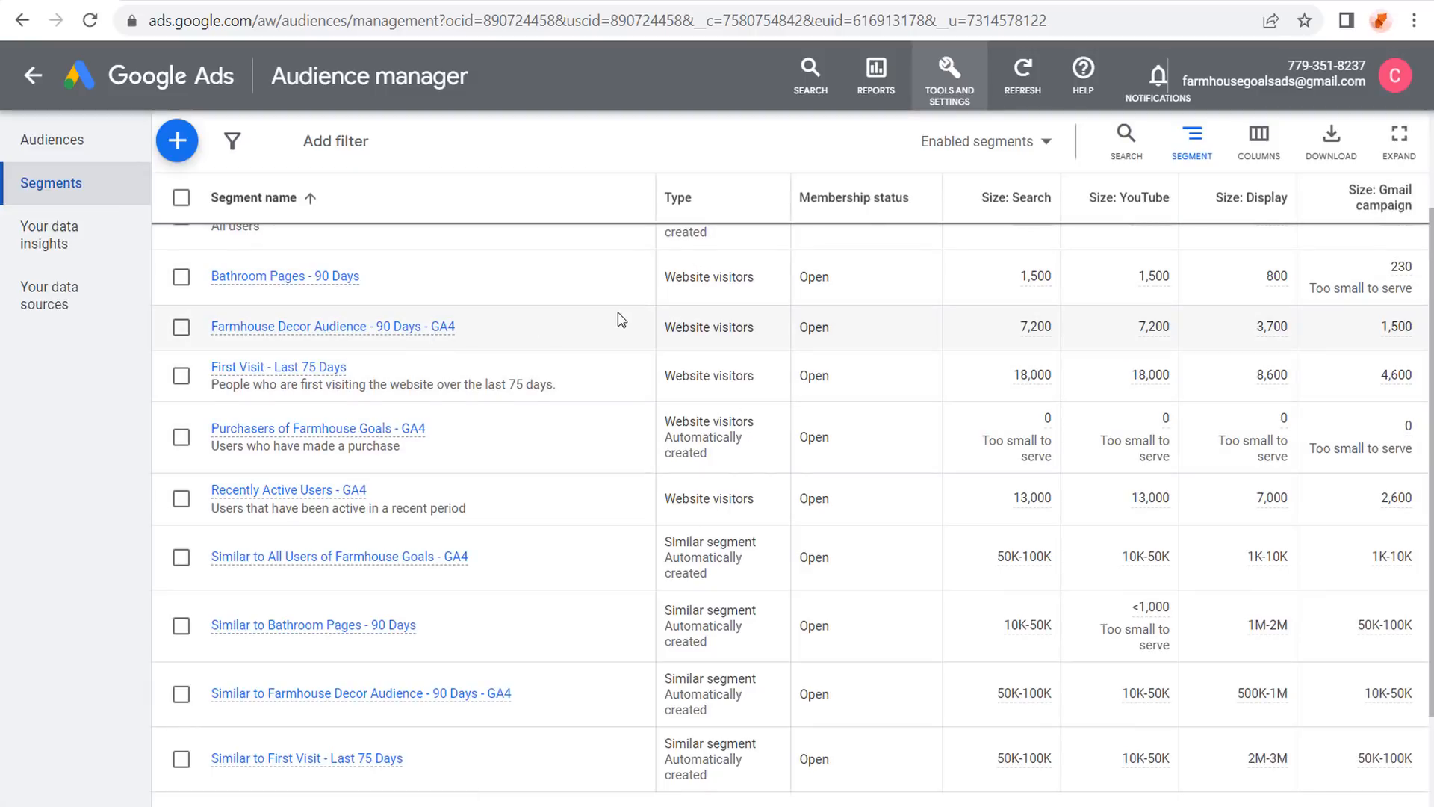
{"action": "scroll", "coordinate": [681, 302], "scroll_direction": "up", "scroll_amount": 2}
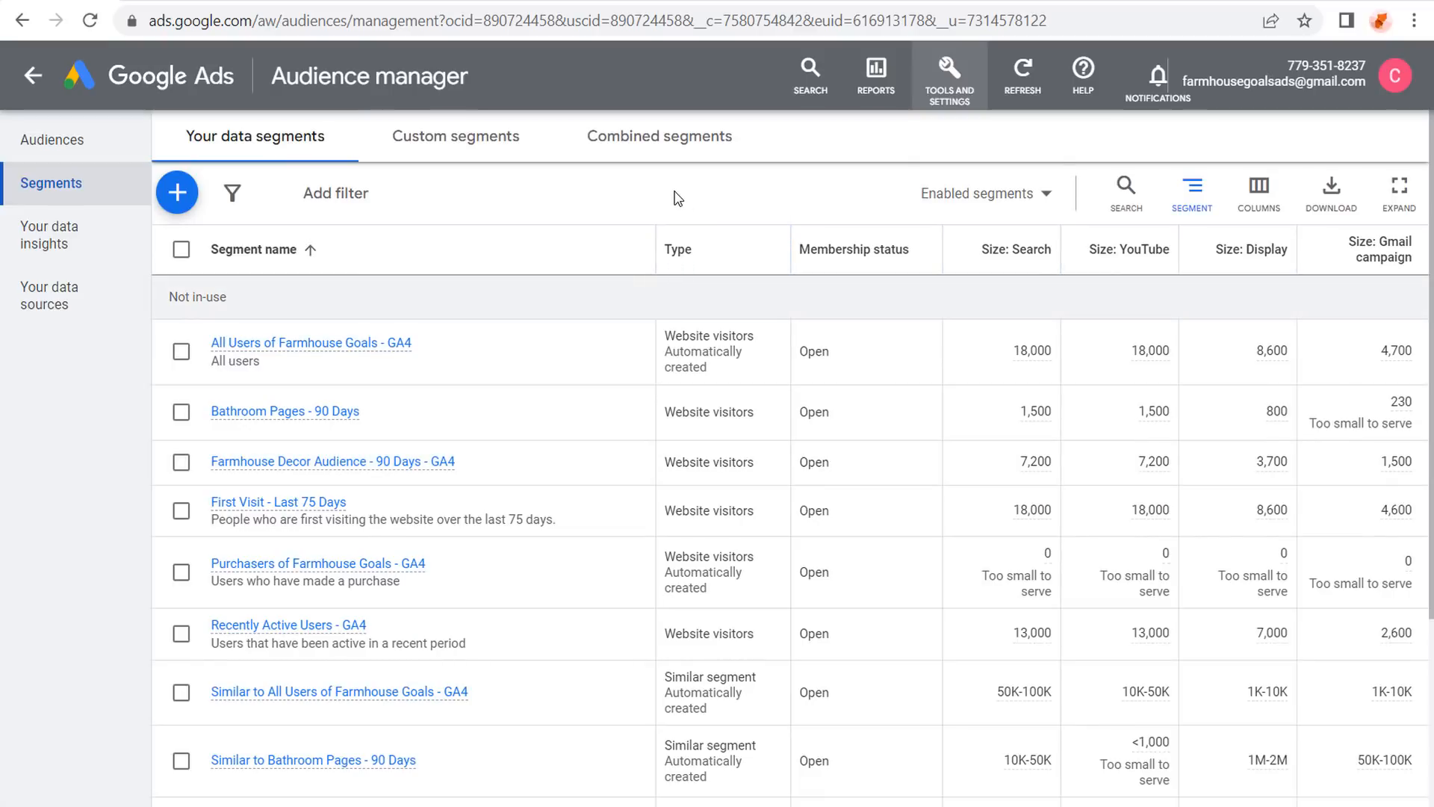
{"action": "left_click", "coordinate": [174, 2]}
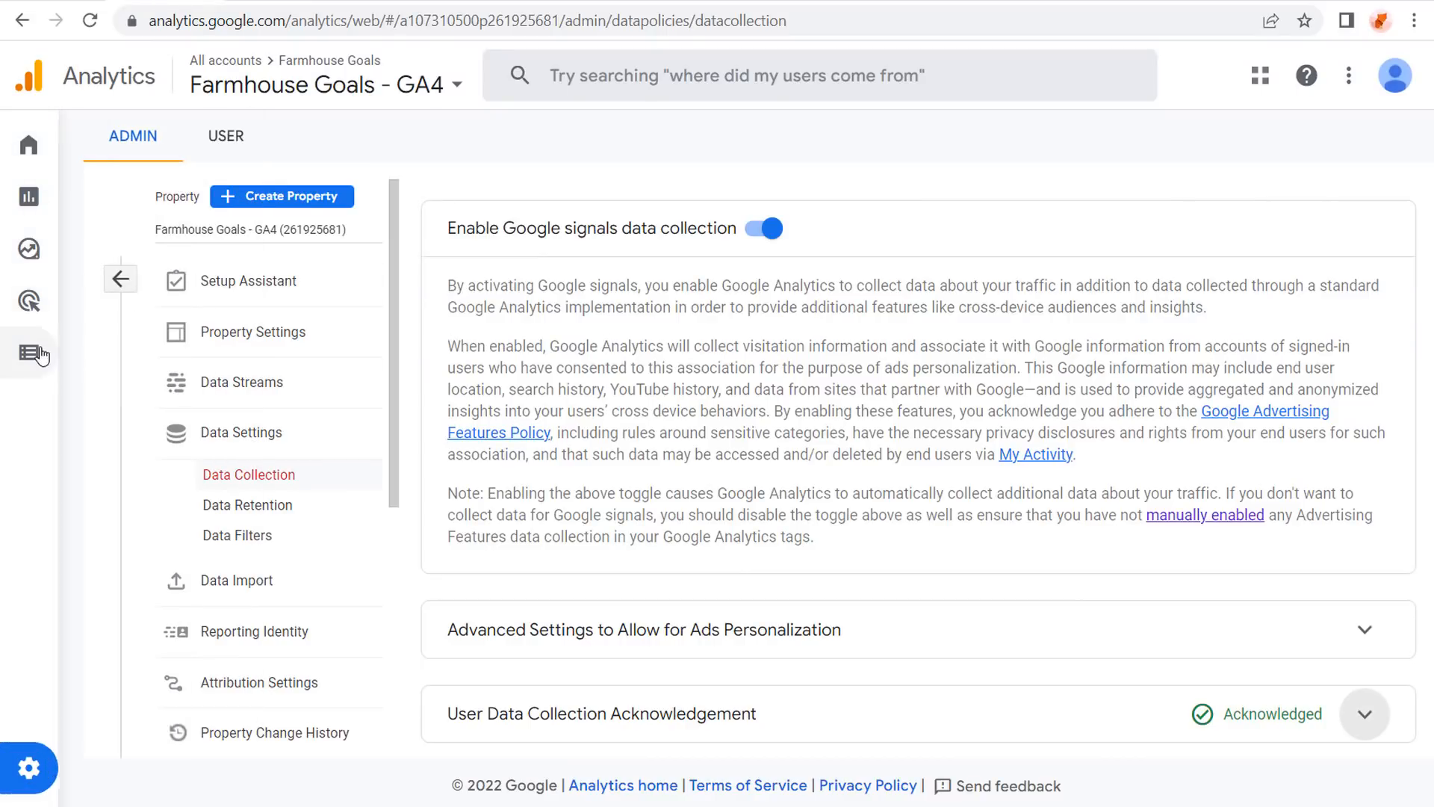
Go through Configure > Conversions to the Audiences list showing six audiences.
{"action": "left_click", "coordinate": [70, 357]}
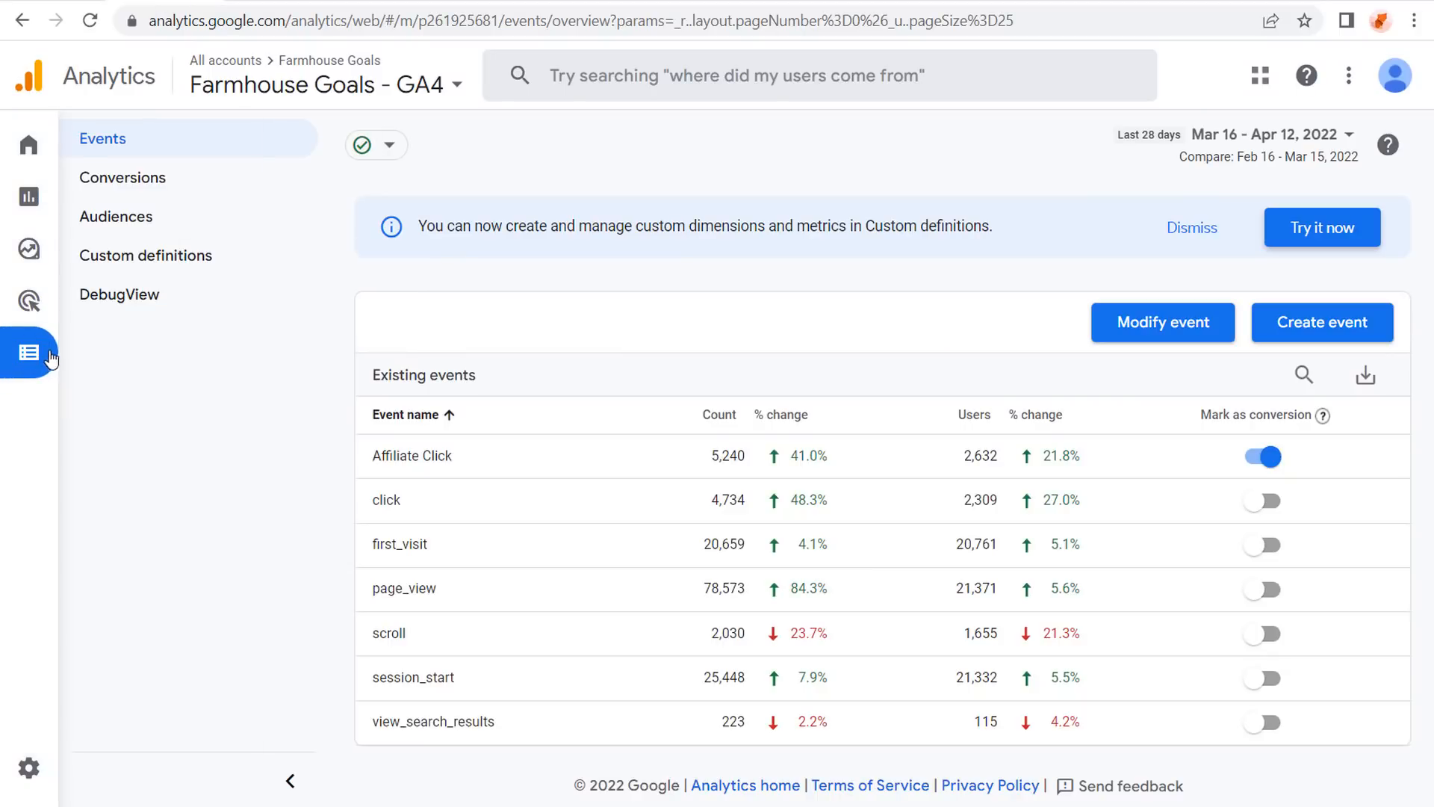
{"action": "mouse_move", "coordinate": [78, 359]}
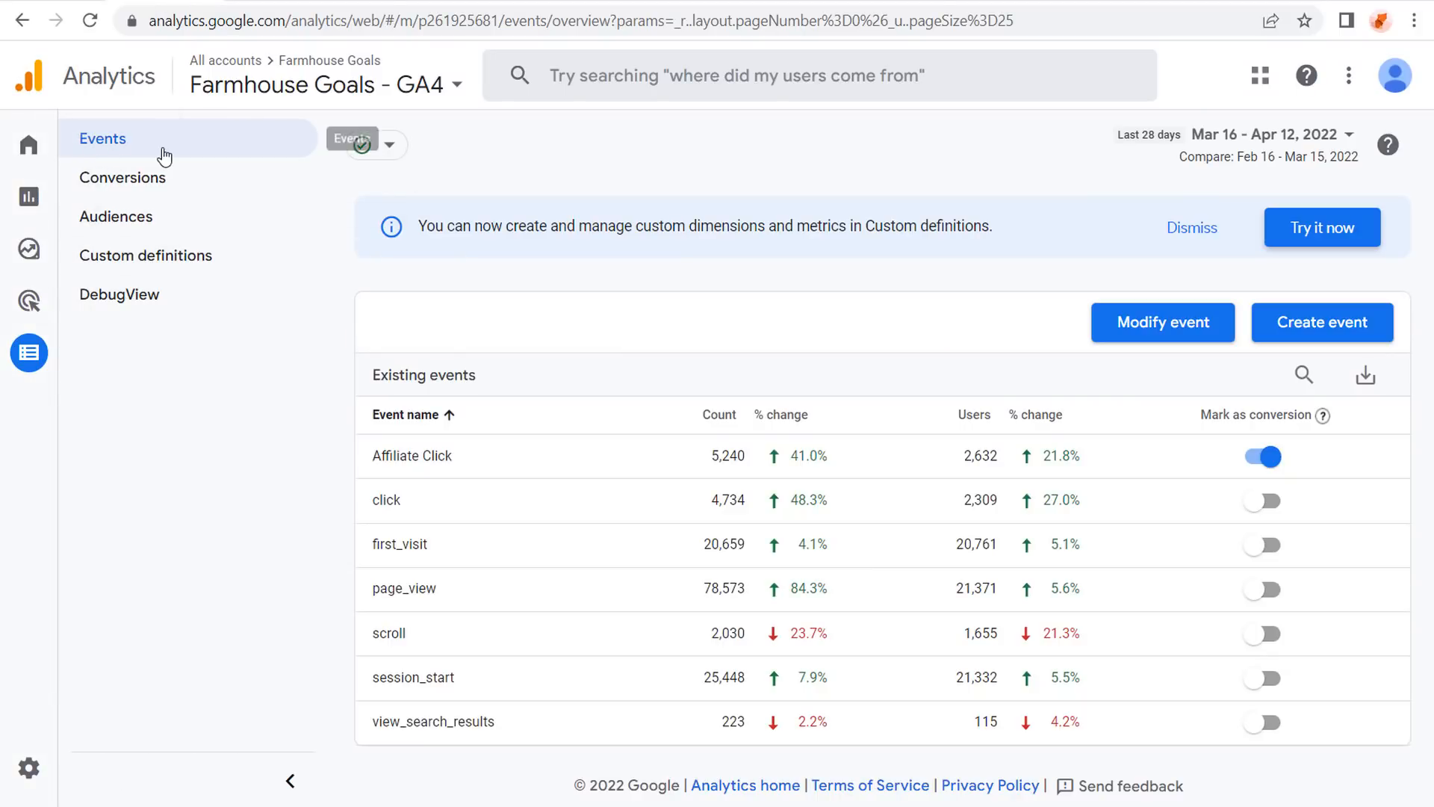
{"action": "left_click", "coordinate": [112, 180]}
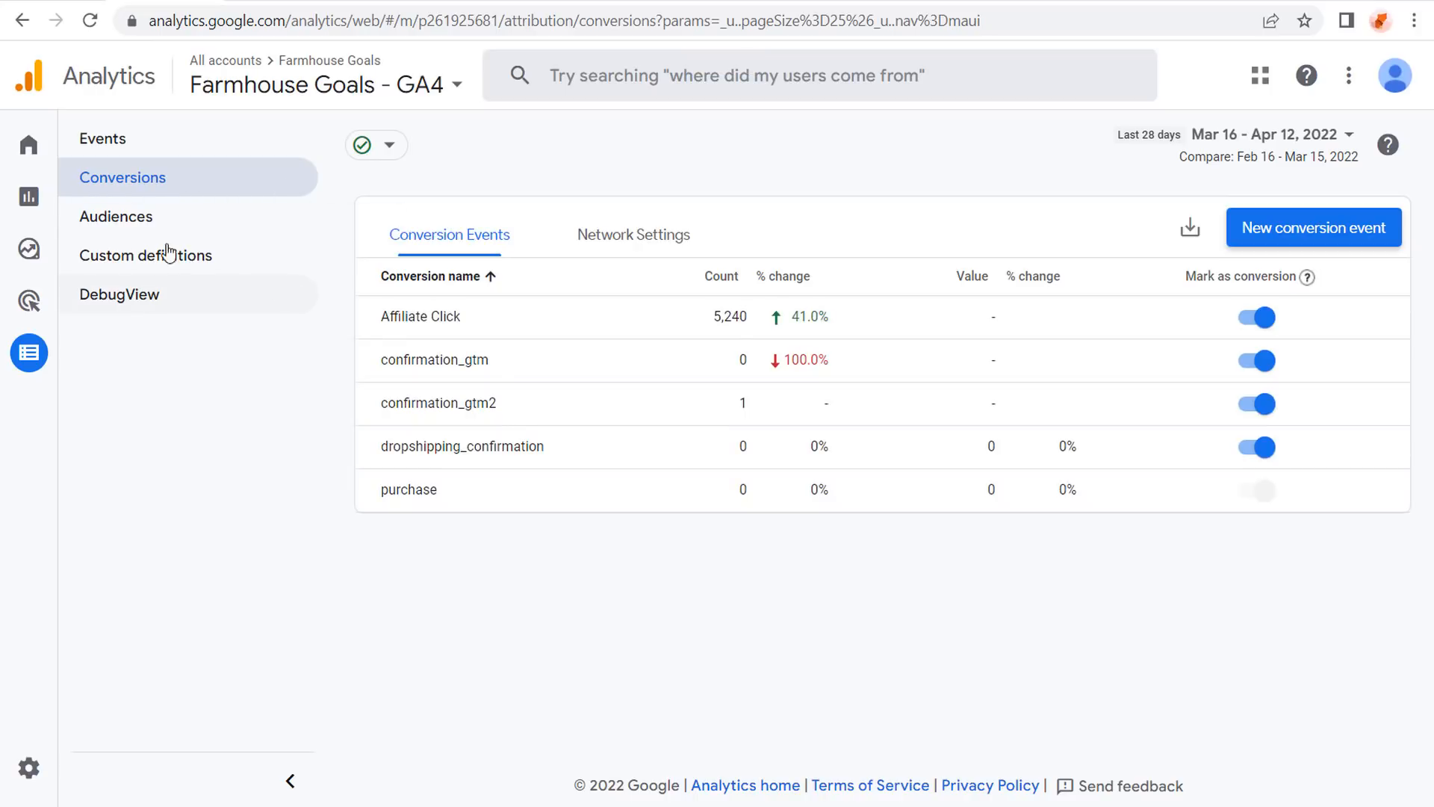
{"action": "left_click", "coordinate": [133, 217]}
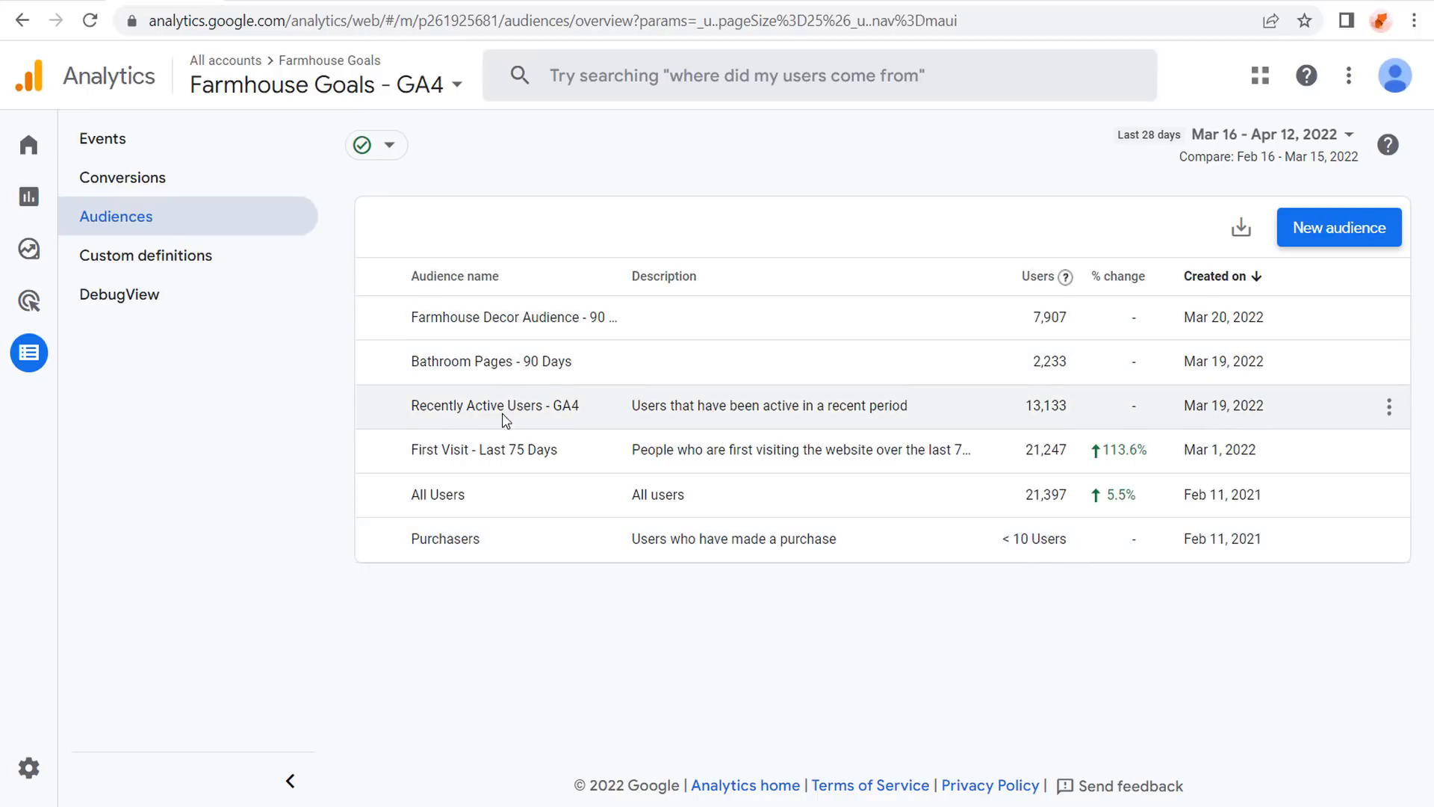
Open the Build new audience panel with the New audience button.
{"action": "left_click", "coordinate": [1379, 236]}
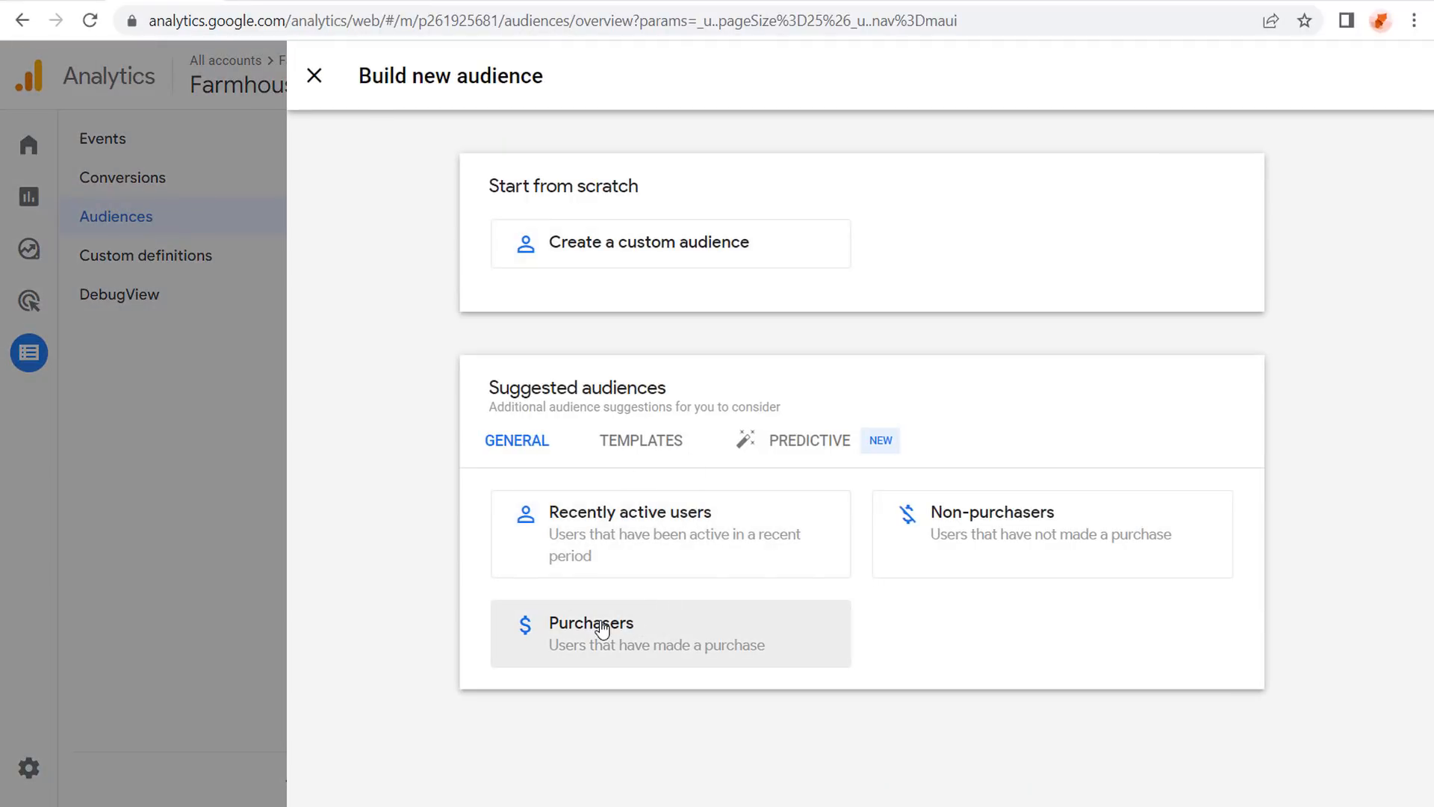
Browse the Templates and Predictive audience suggestions, then start a blank custom audience.
{"action": "left_click", "coordinate": [631, 447]}
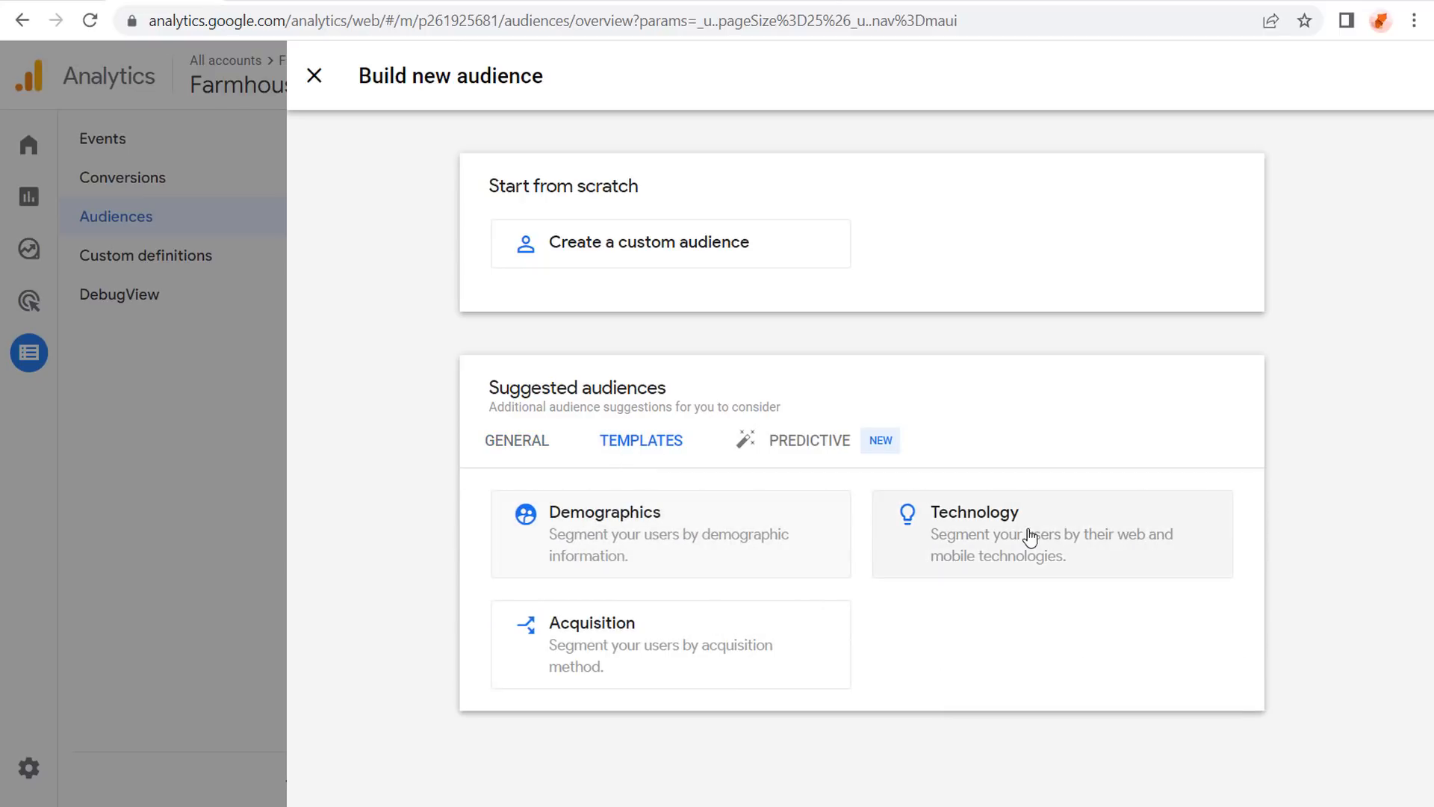
{"action": "left_click", "coordinate": [802, 447]}
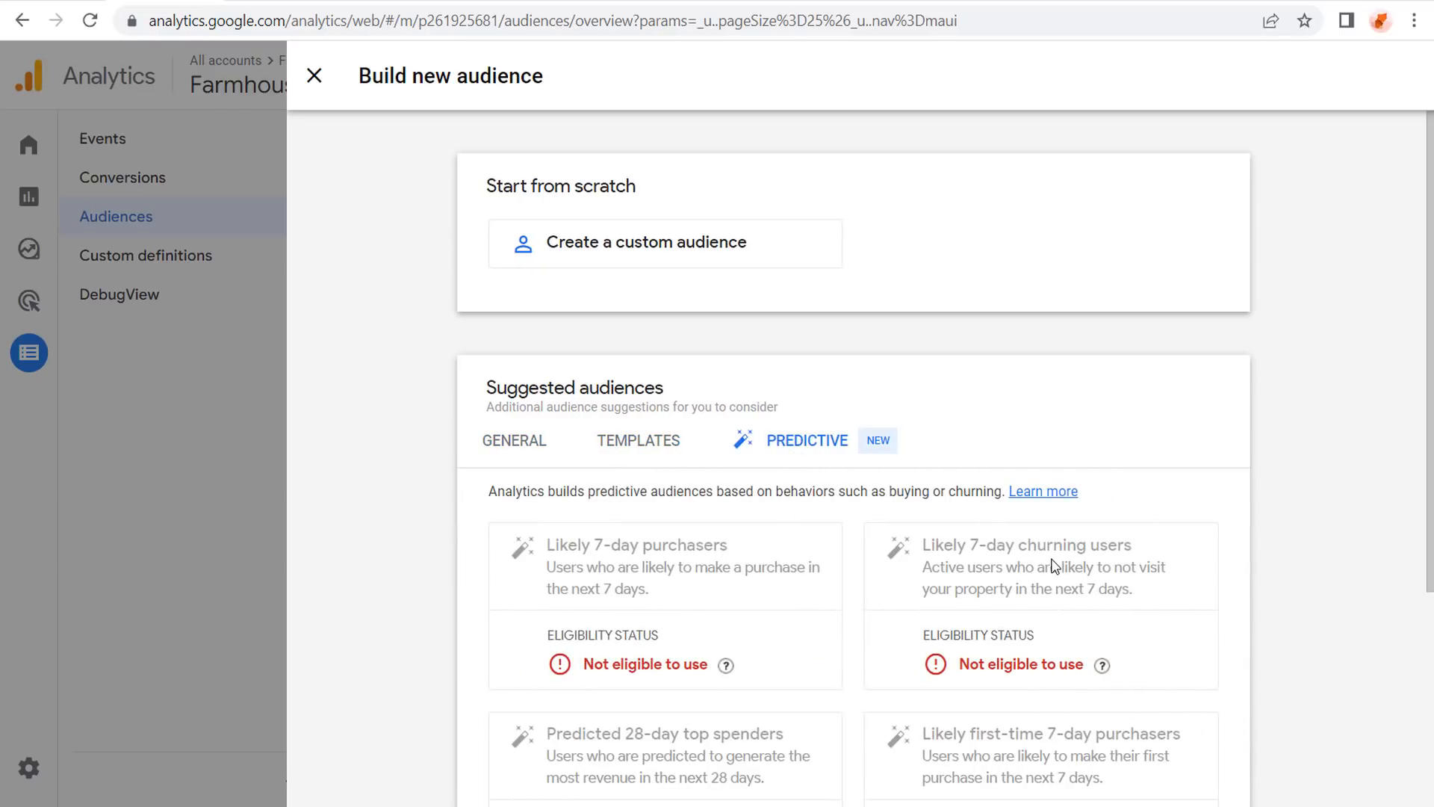
{"action": "scroll", "coordinate": [714, 534], "scroll_direction": "down", "scroll_amount": 3}
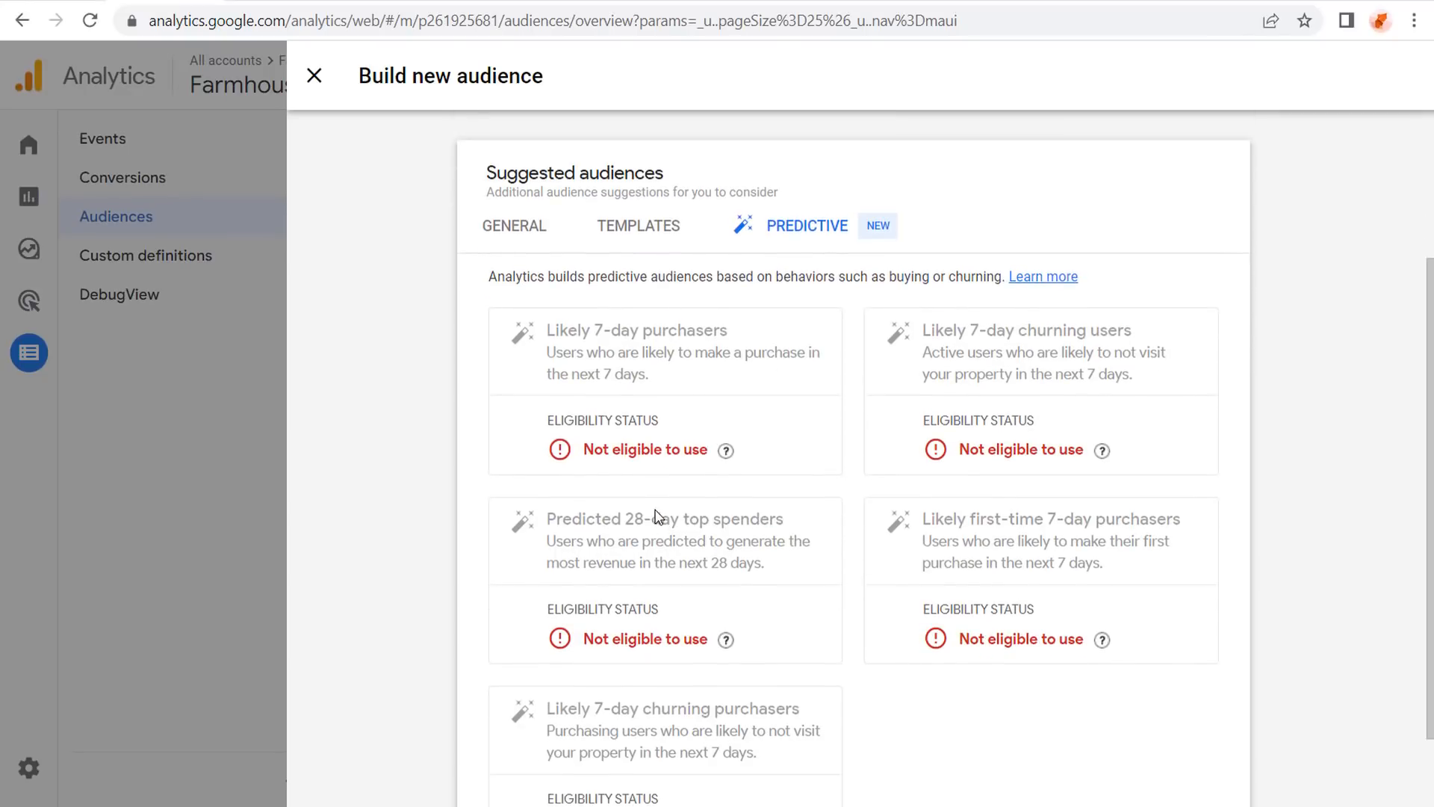
{"action": "scroll", "coordinate": [668, 508], "scroll_direction": "up", "scroll_amount": 2}
{"action": "left_click", "coordinate": [501, 332]}
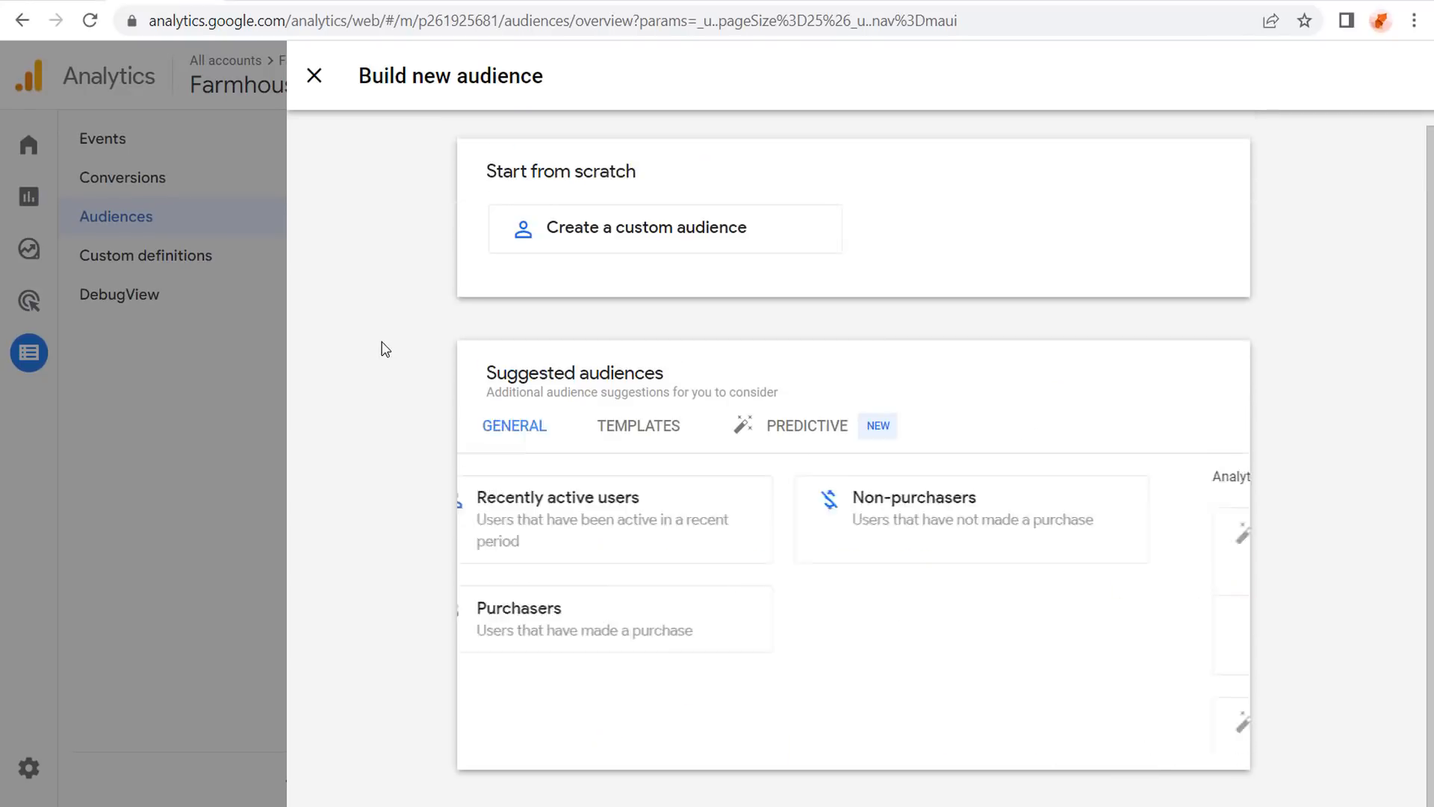
{"action": "left_click", "coordinate": [613, 246]}
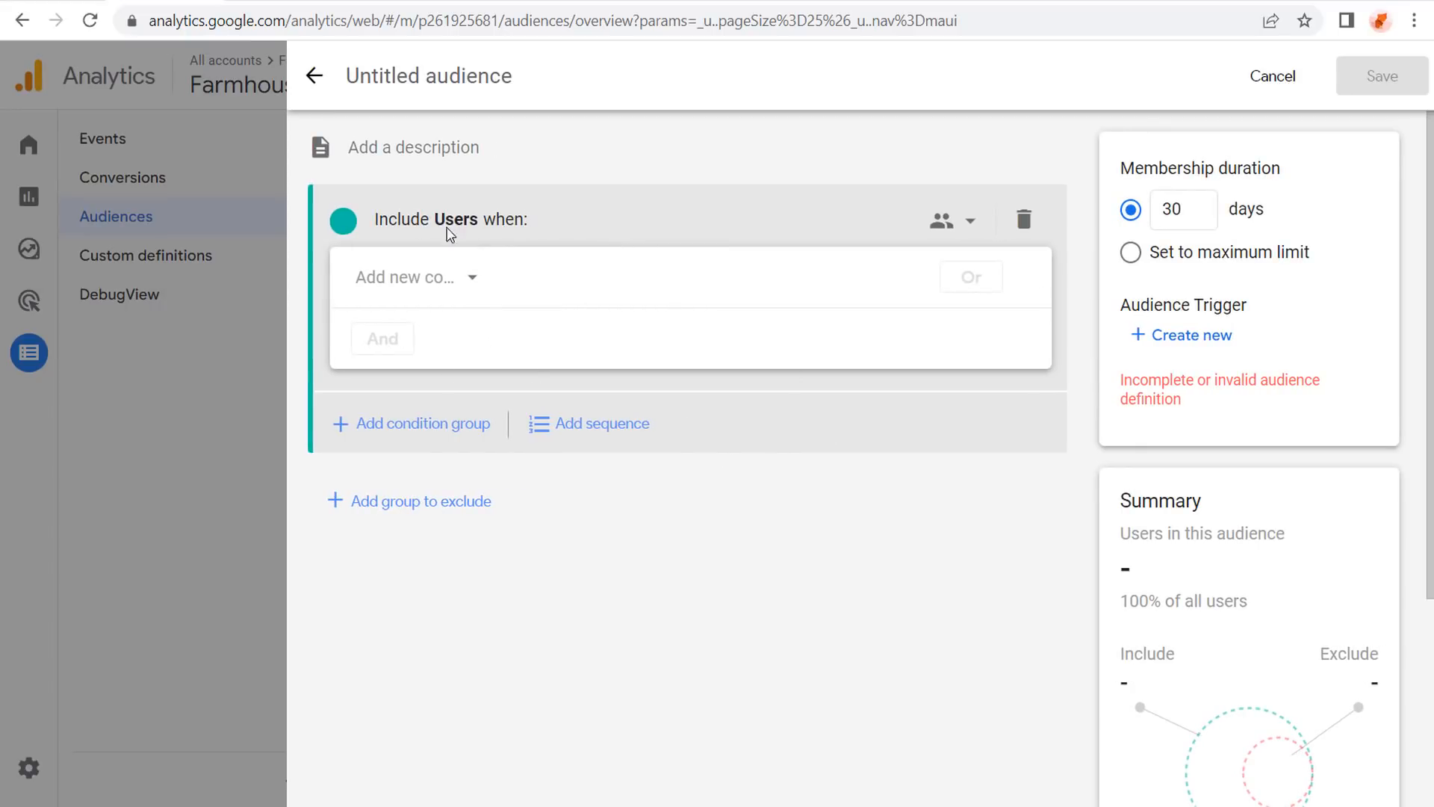
Preview a page_view audience at maximum membership duration (22K users), then discard the draft.
{"action": "left_click", "coordinate": [476, 280]}
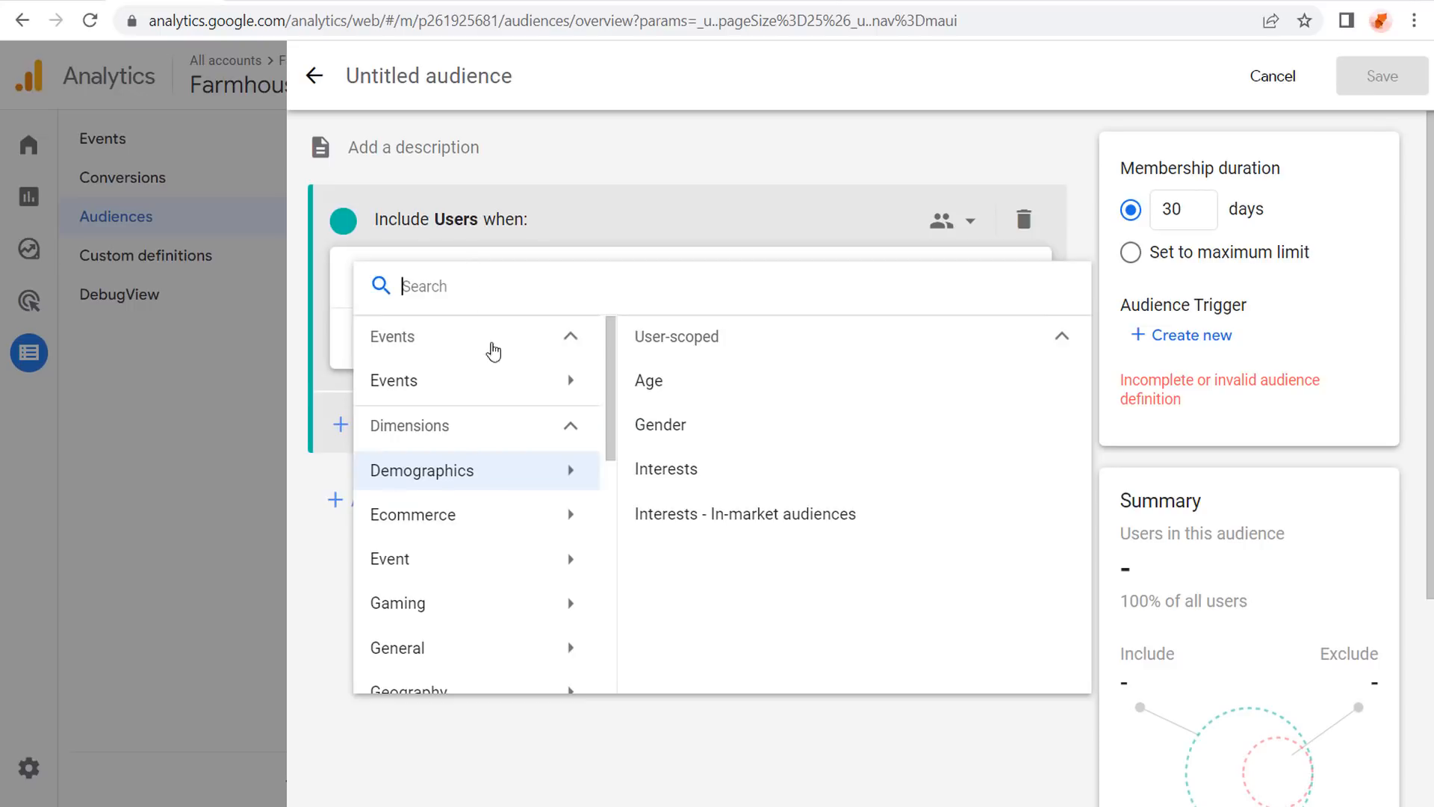
{"action": "left_click", "coordinate": [570, 381]}
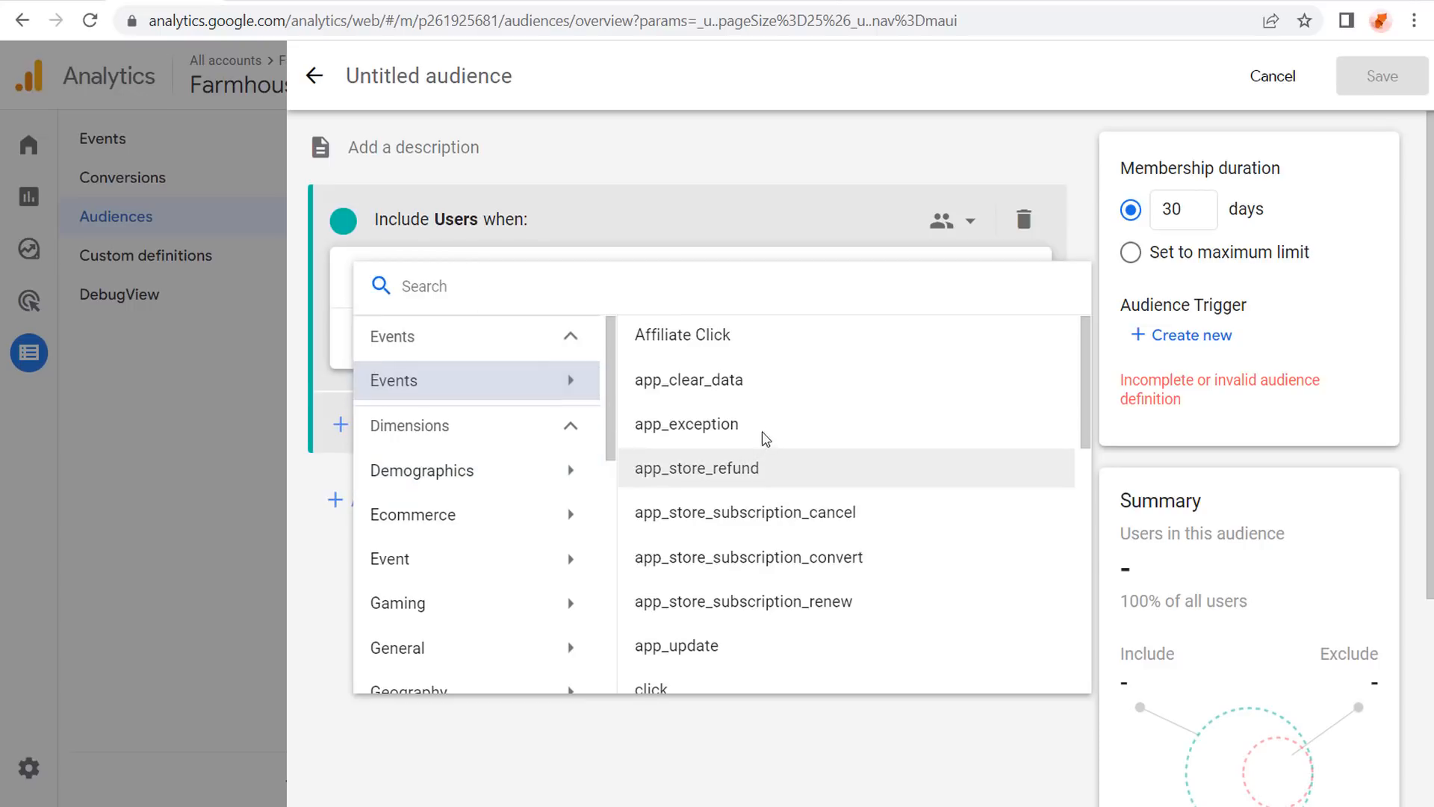
{"action": "scroll", "coordinate": [765, 439], "scroll_direction": "down", "scroll_amount": 9}
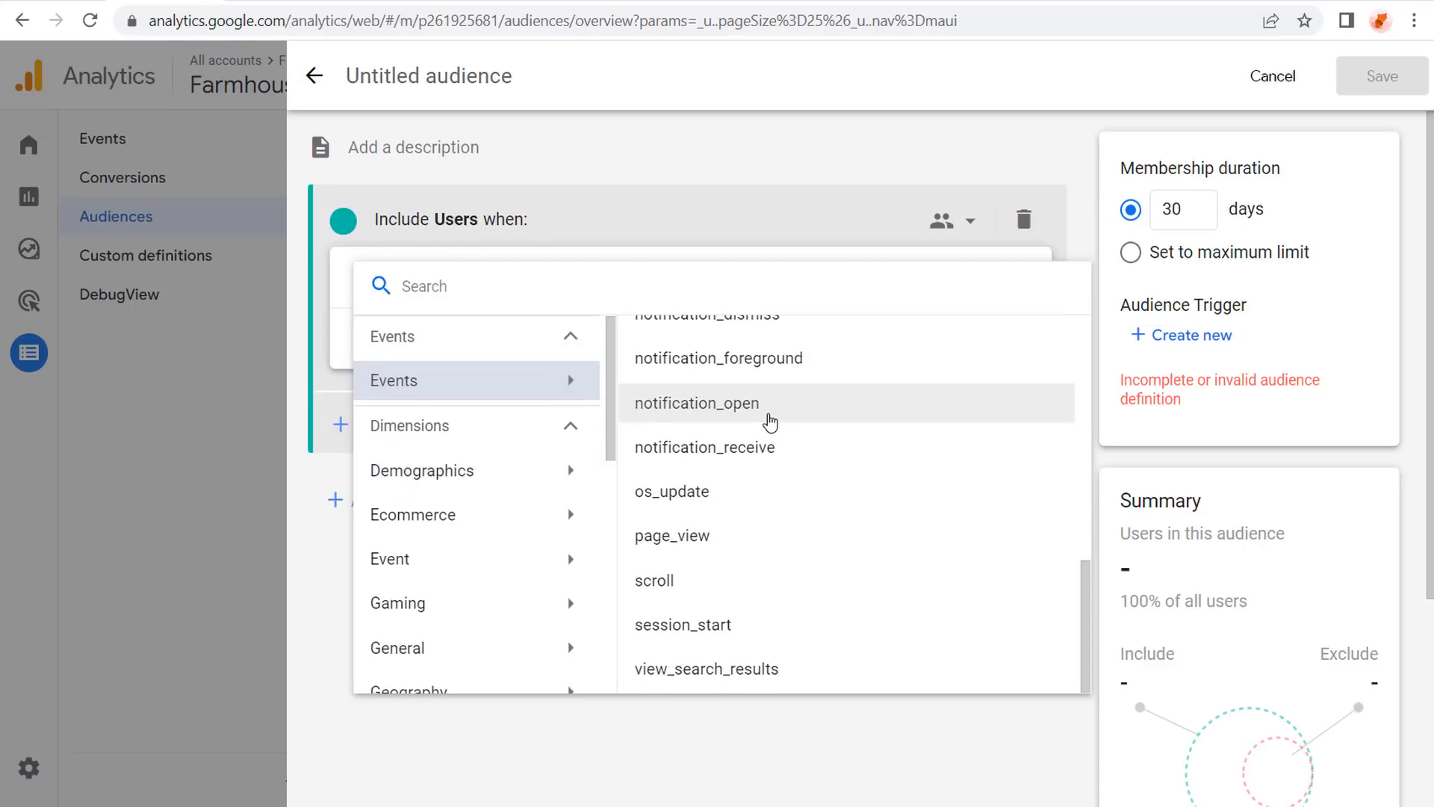
{"action": "left_click", "coordinate": [708, 542]}
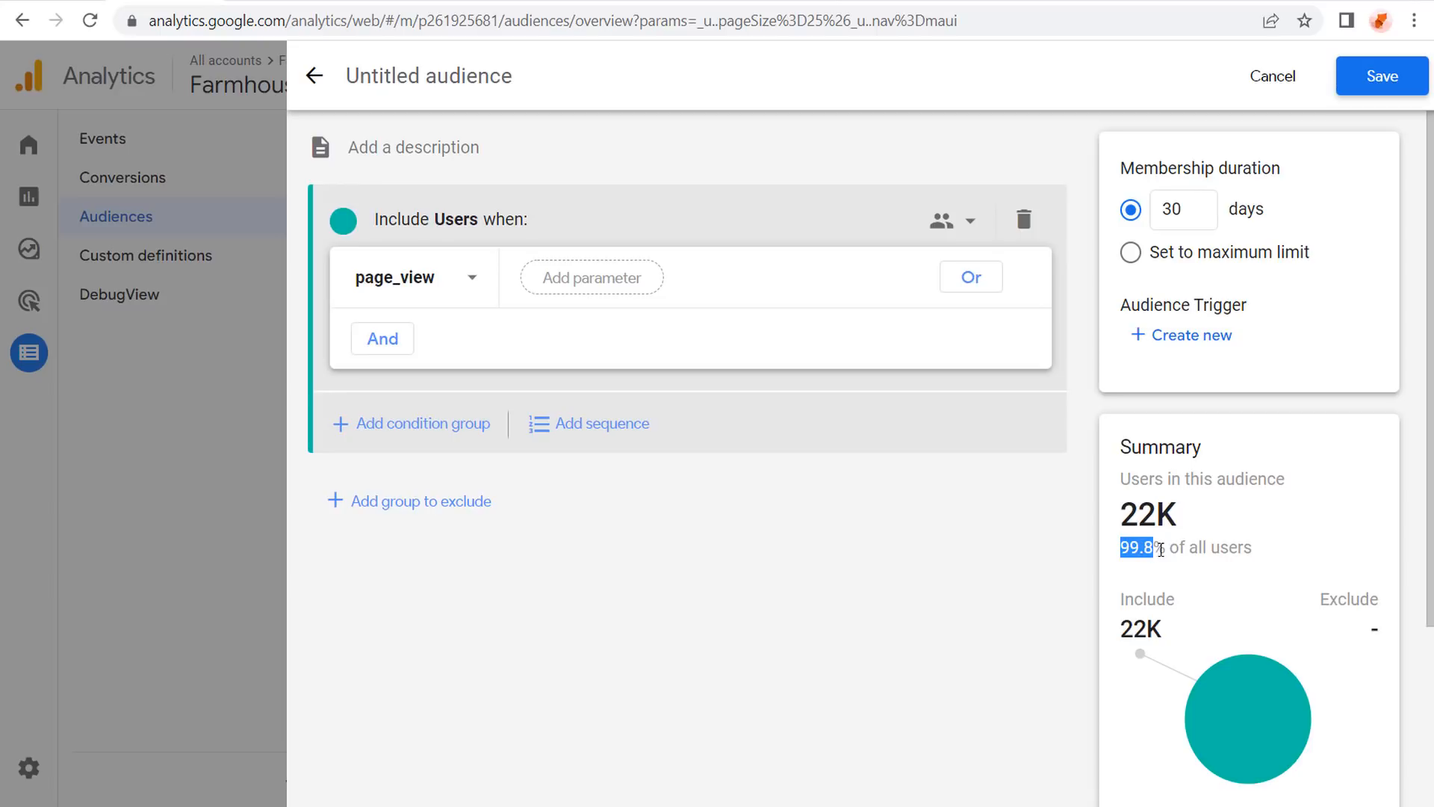
{"action": "left_click_drag", "start_coordinate": [1169, 550], "coordinate": [1204, 548]}
{"action": "left_click", "coordinate": [1239, 548]}
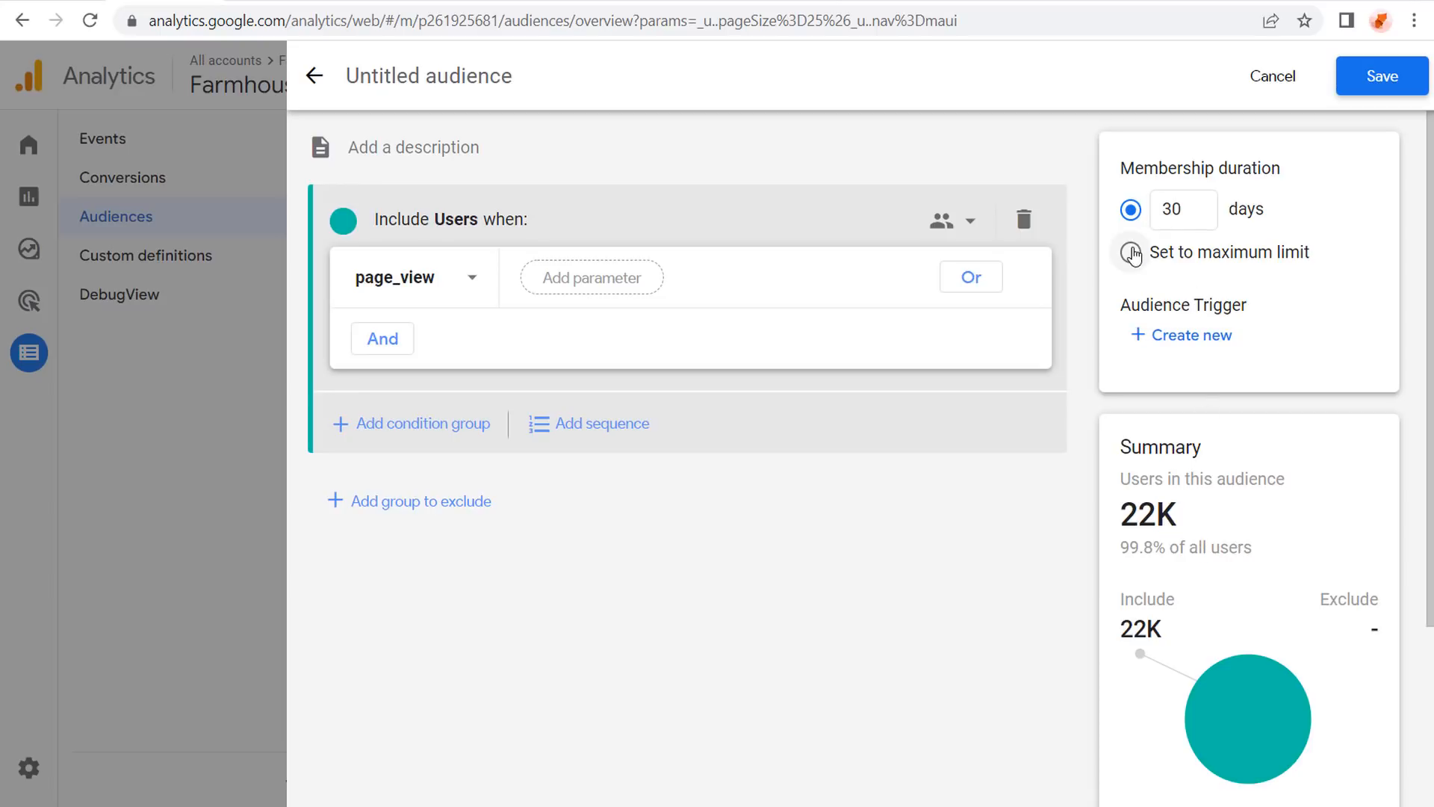
{"action": "left_click", "coordinate": [1130, 253]}
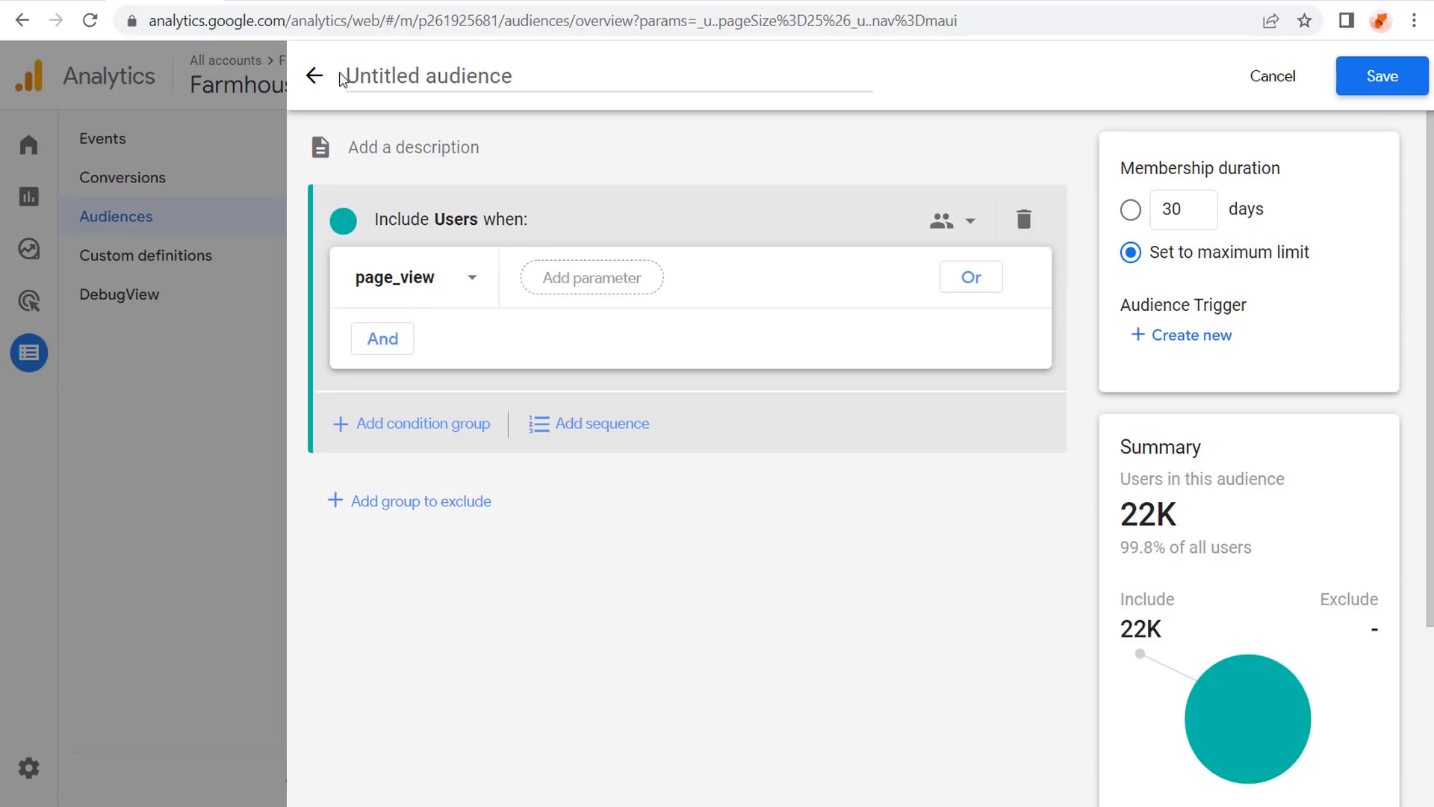
{"action": "left_click", "coordinate": [469, 76]}
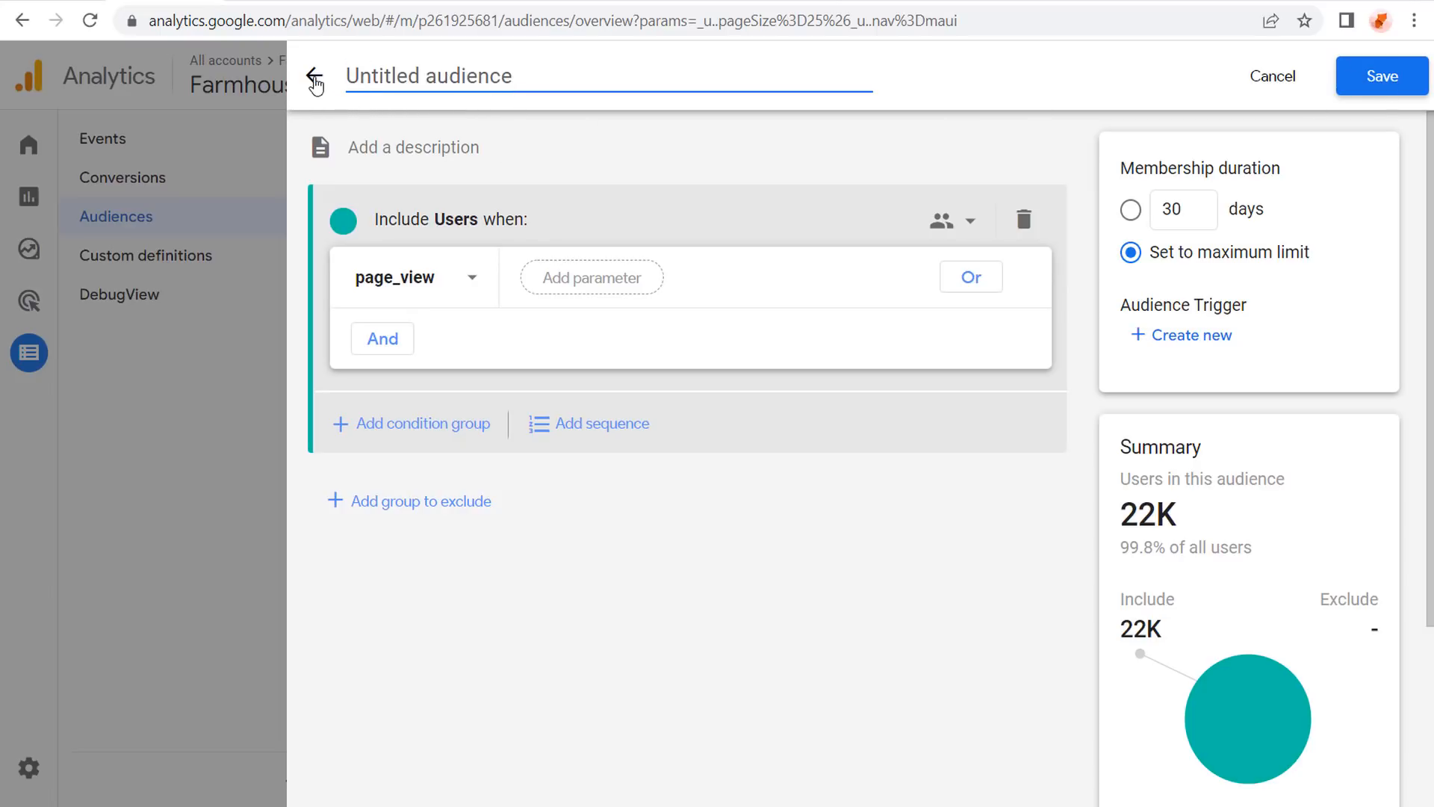
{"action": "left_click", "coordinate": [314, 79]}
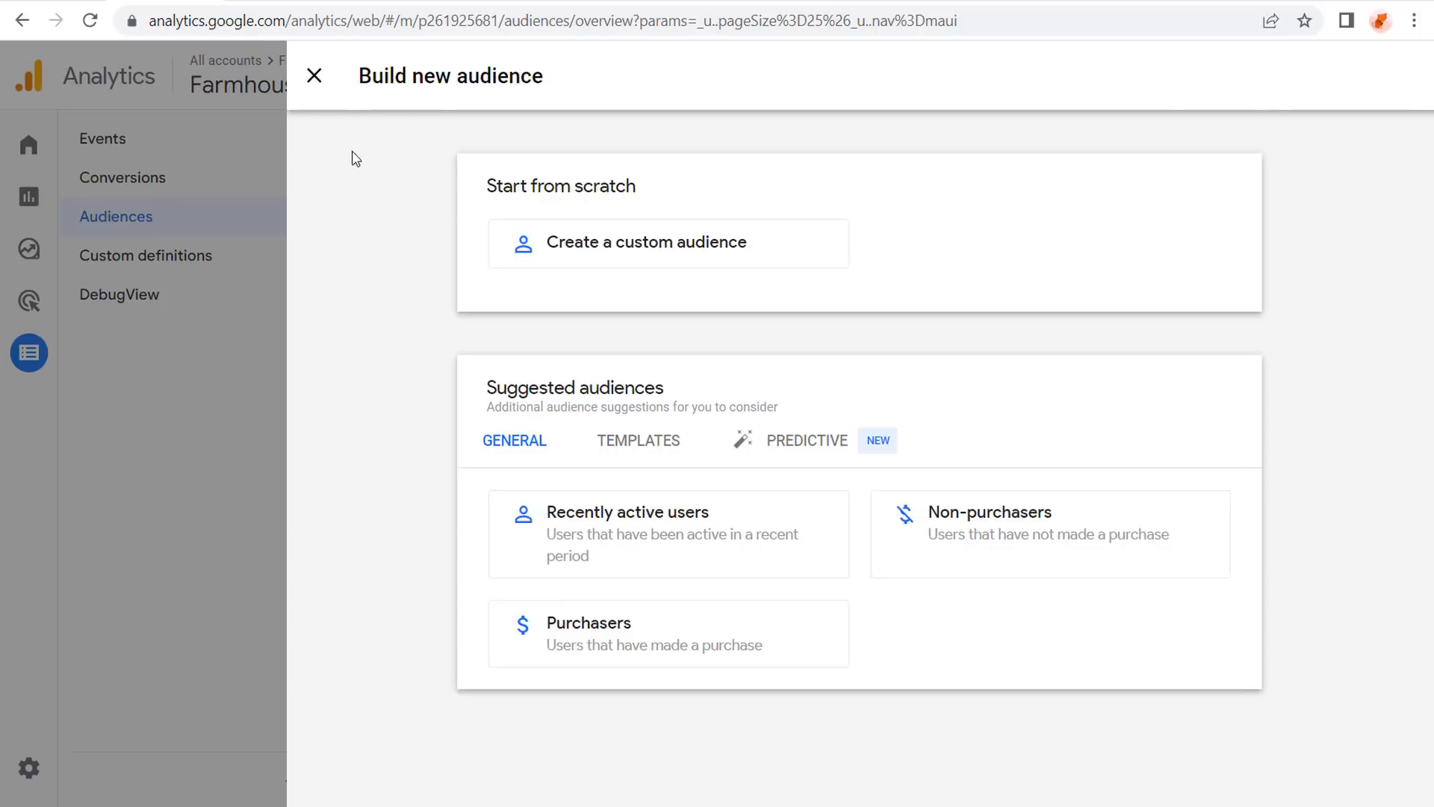
Start a fresh custom audience and browse the Ecommerce and Event condition dimensions.
{"action": "left_click", "coordinate": [644, 254]}
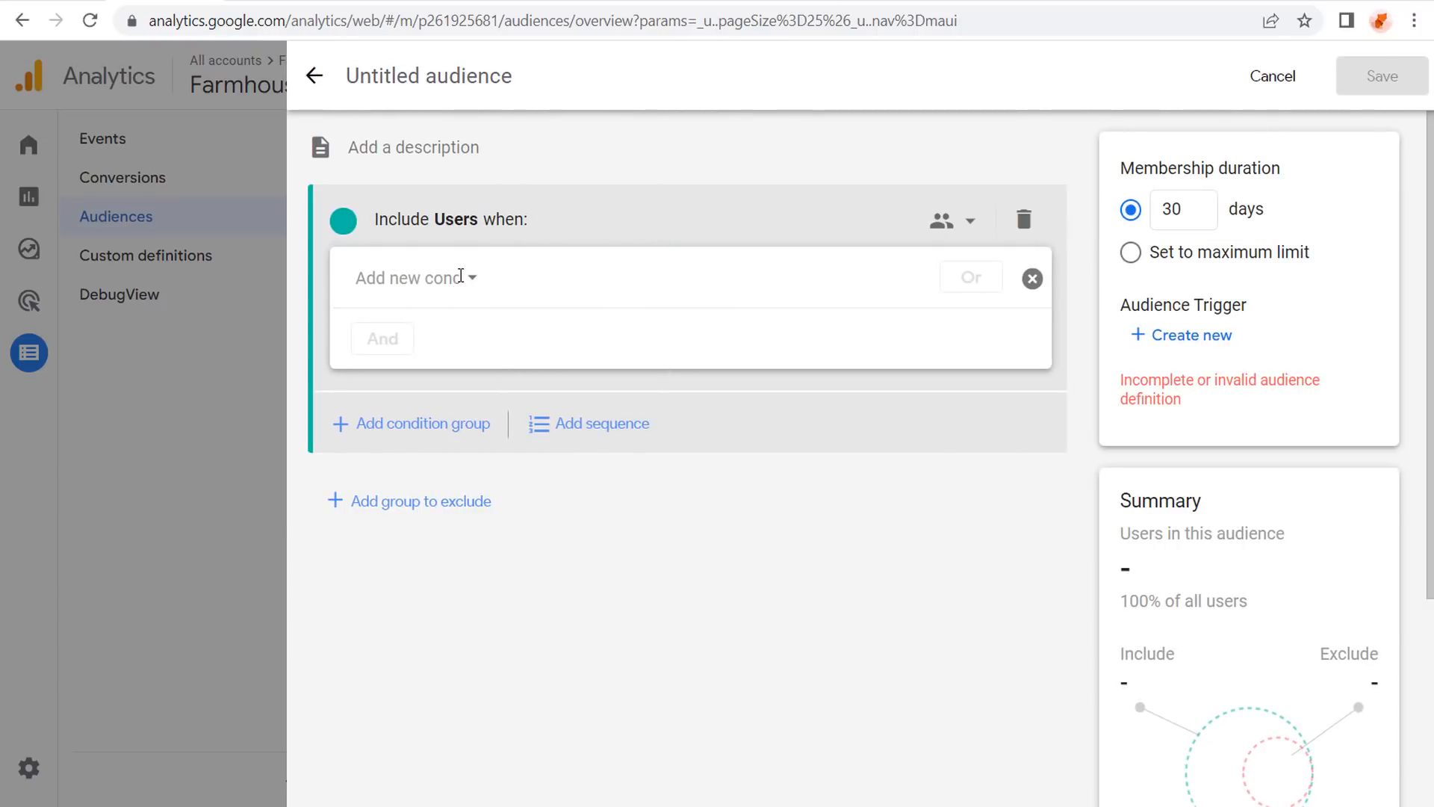
{"action": "left_click", "coordinate": [466, 275]}
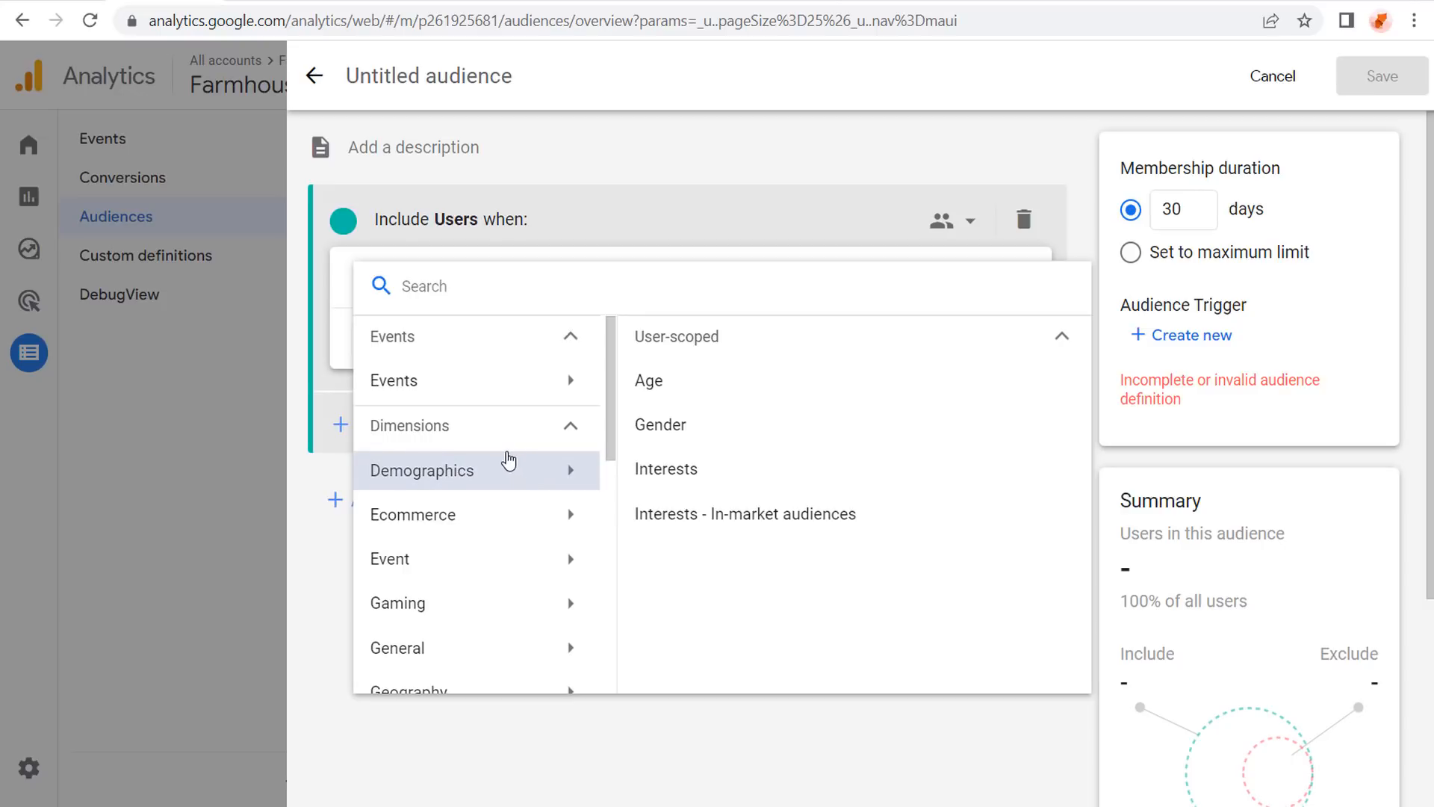
{"action": "scroll", "coordinate": [505, 455], "scroll_direction": "down", "scroll_amount": 2}
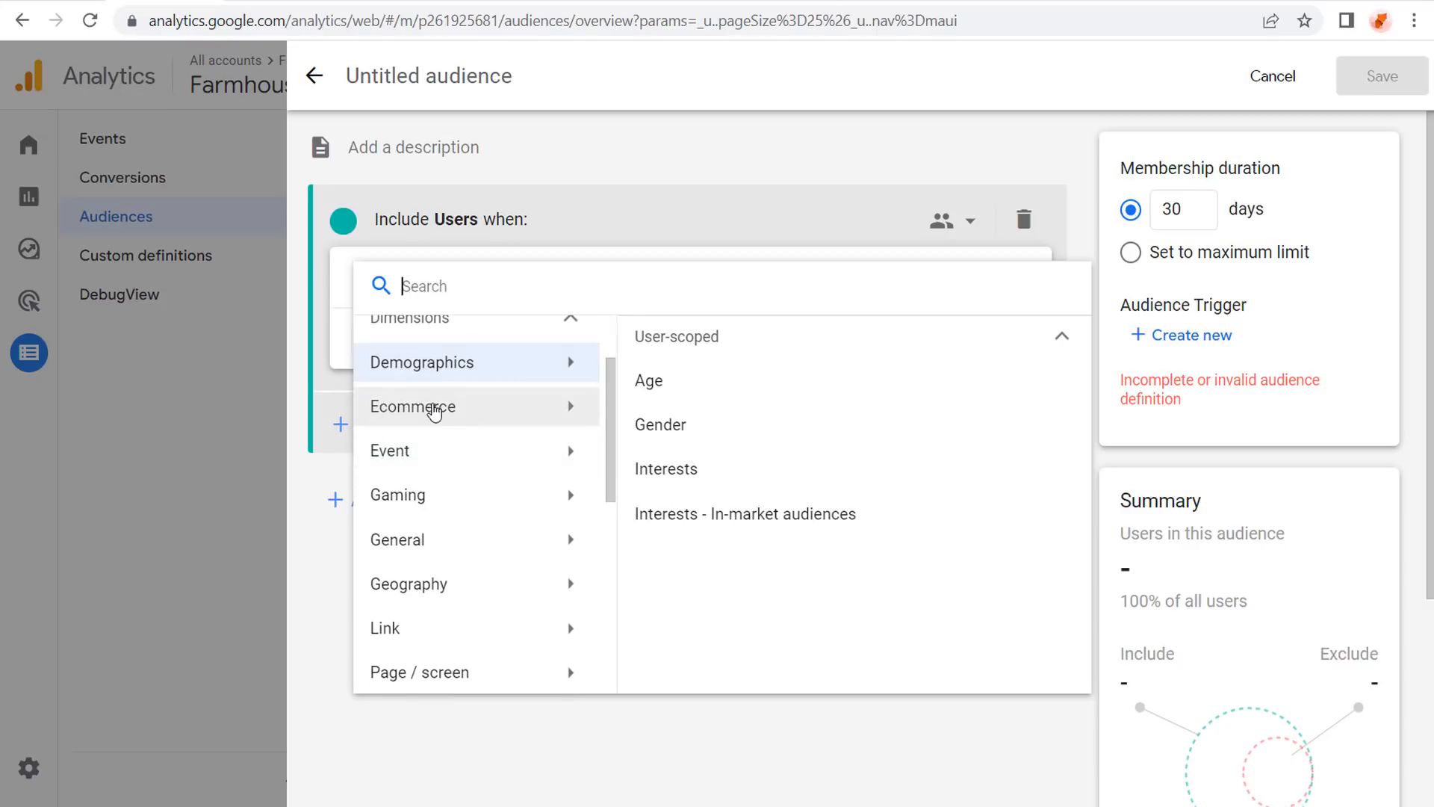
{"action": "left_click", "coordinate": [436, 409]}
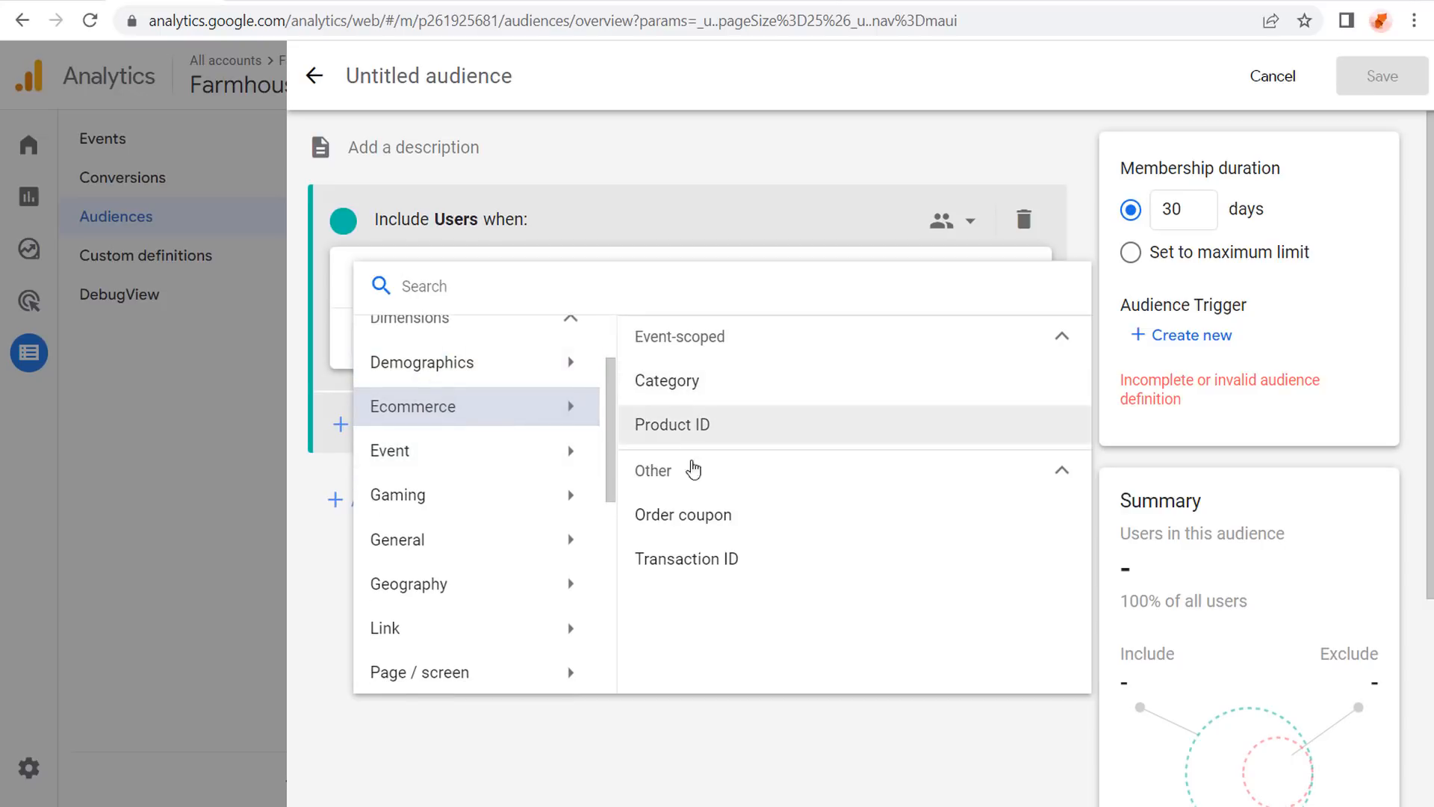
{"action": "left_click", "coordinate": [456, 457]}
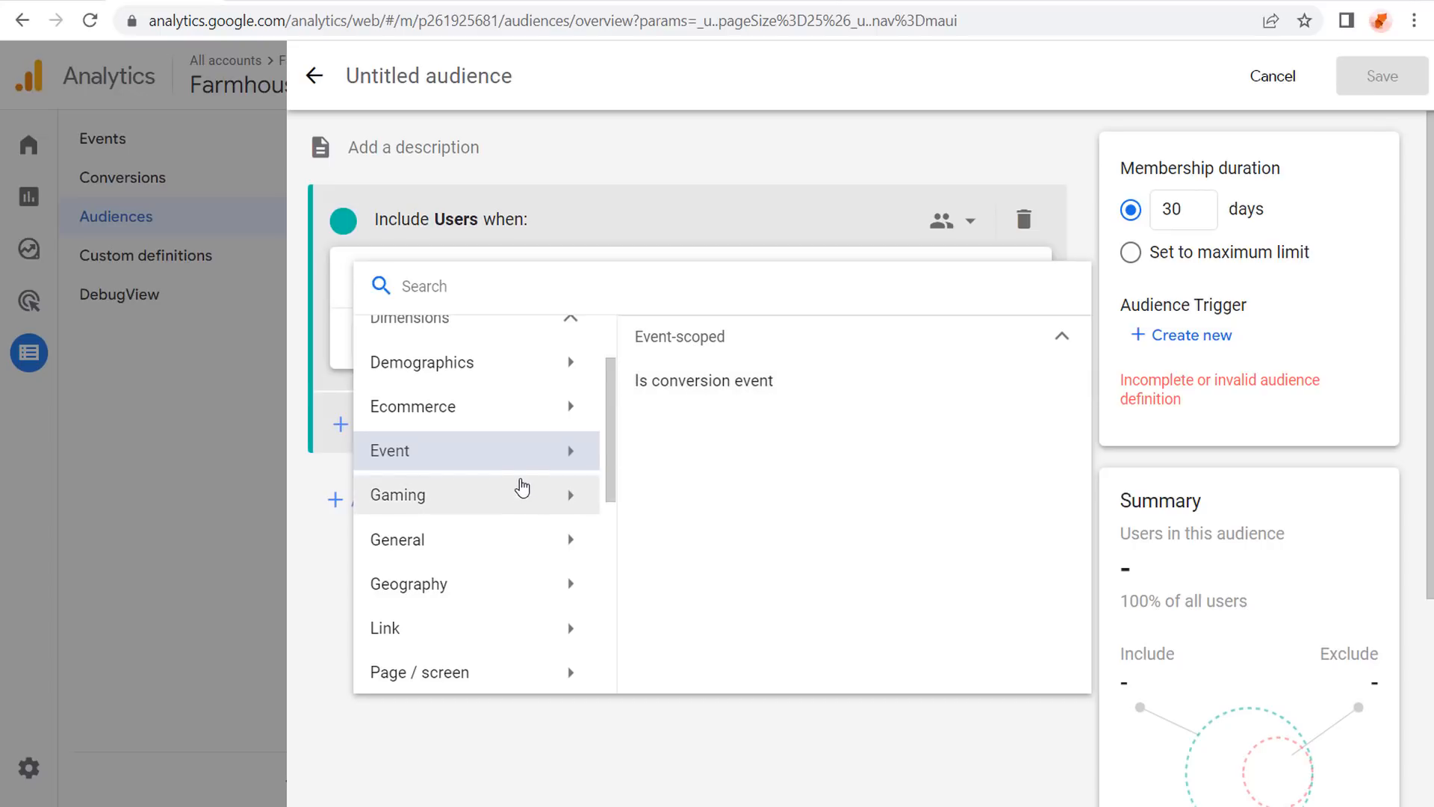
Browse the Platform / device, Traffic source and Page / screen condition dimensions.
{"action": "scroll", "coordinate": [515, 481], "scroll_direction": "down", "scroll_amount": 1}
{"action": "scroll", "coordinate": [498, 473], "scroll_direction": "down", "scroll_amount": 2}
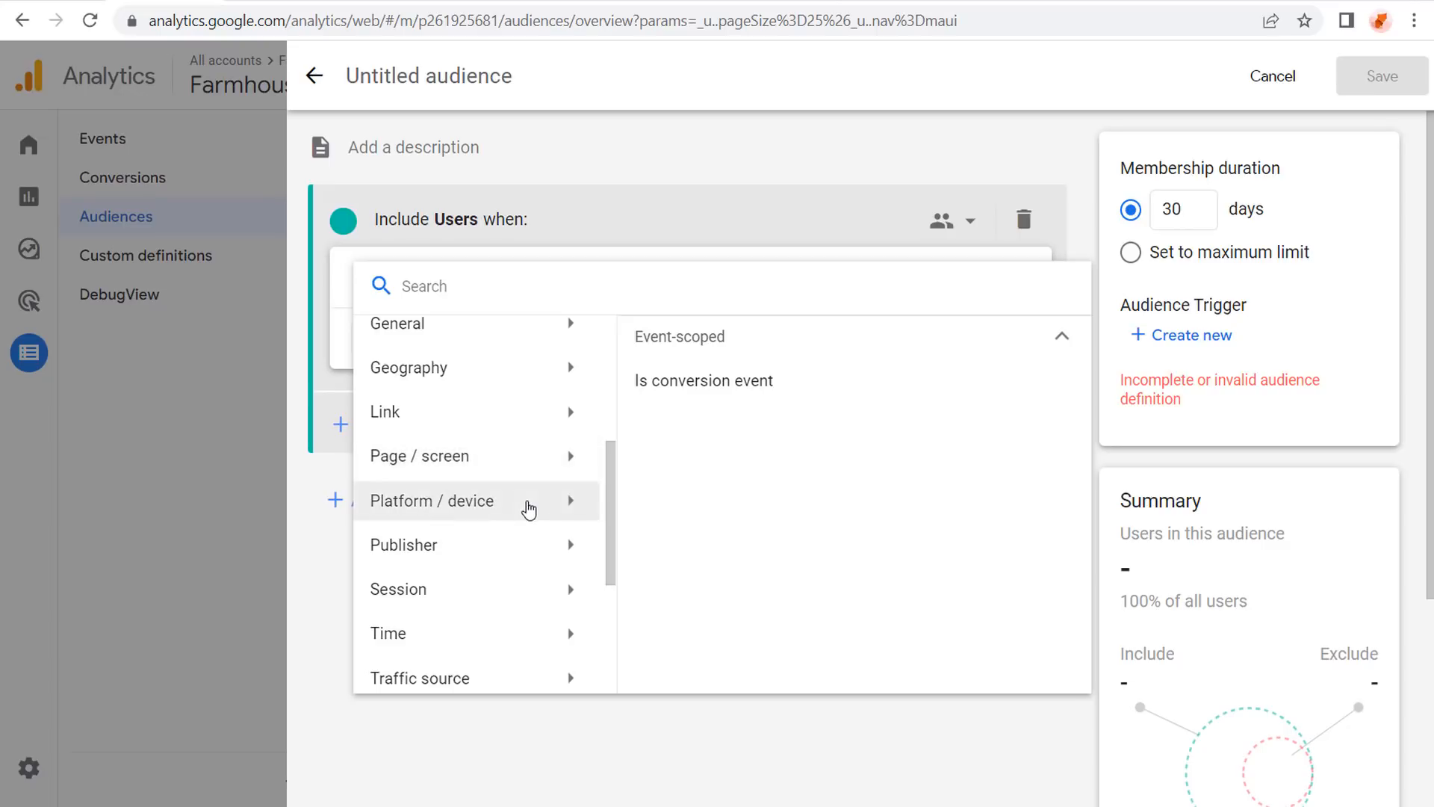
{"action": "left_click", "coordinate": [530, 502]}
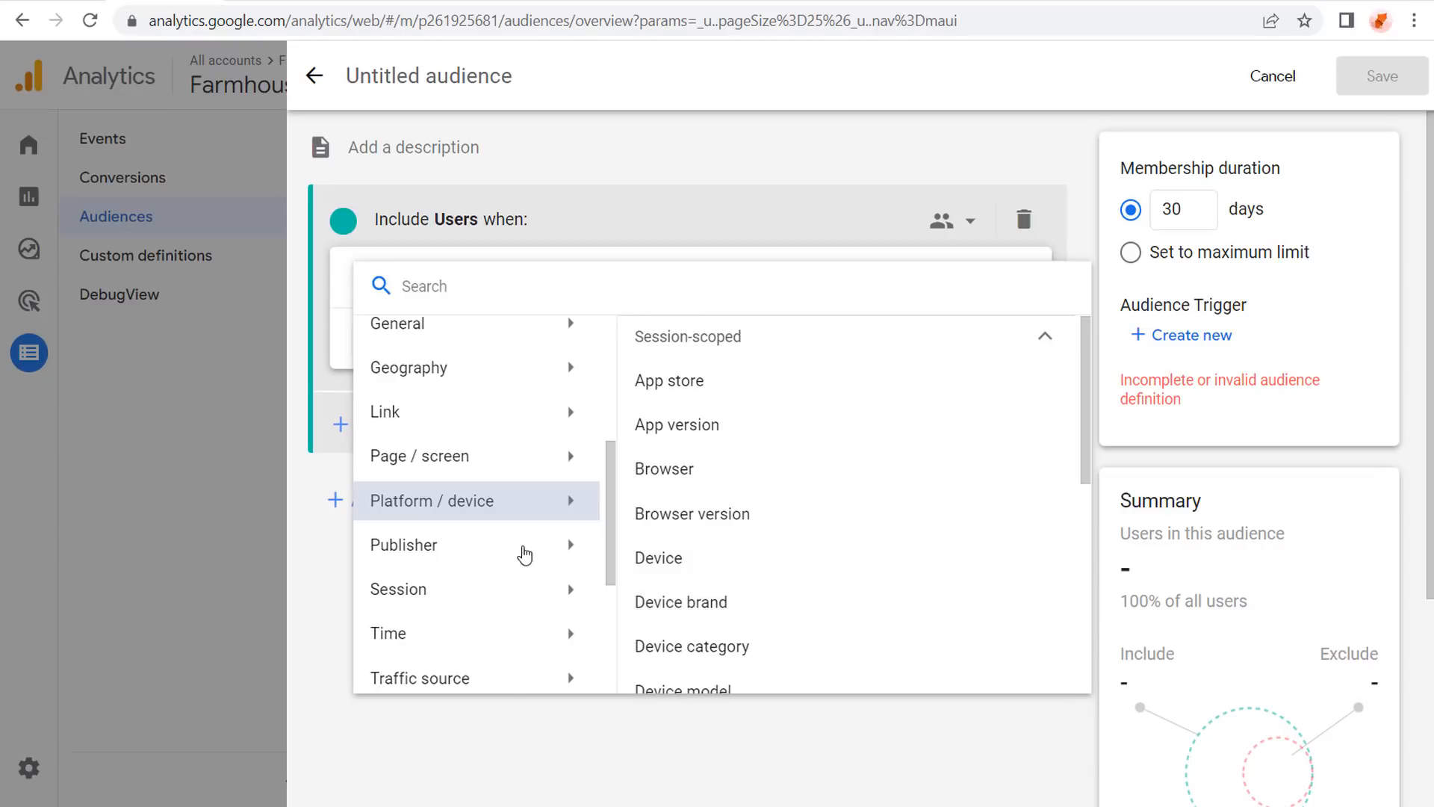
{"action": "scroll", "coordinate": [525, 554], "scroll_direction": "down", "scroll_amount": 2}
{"action": "left_click", "coordinate": [535, 574]}
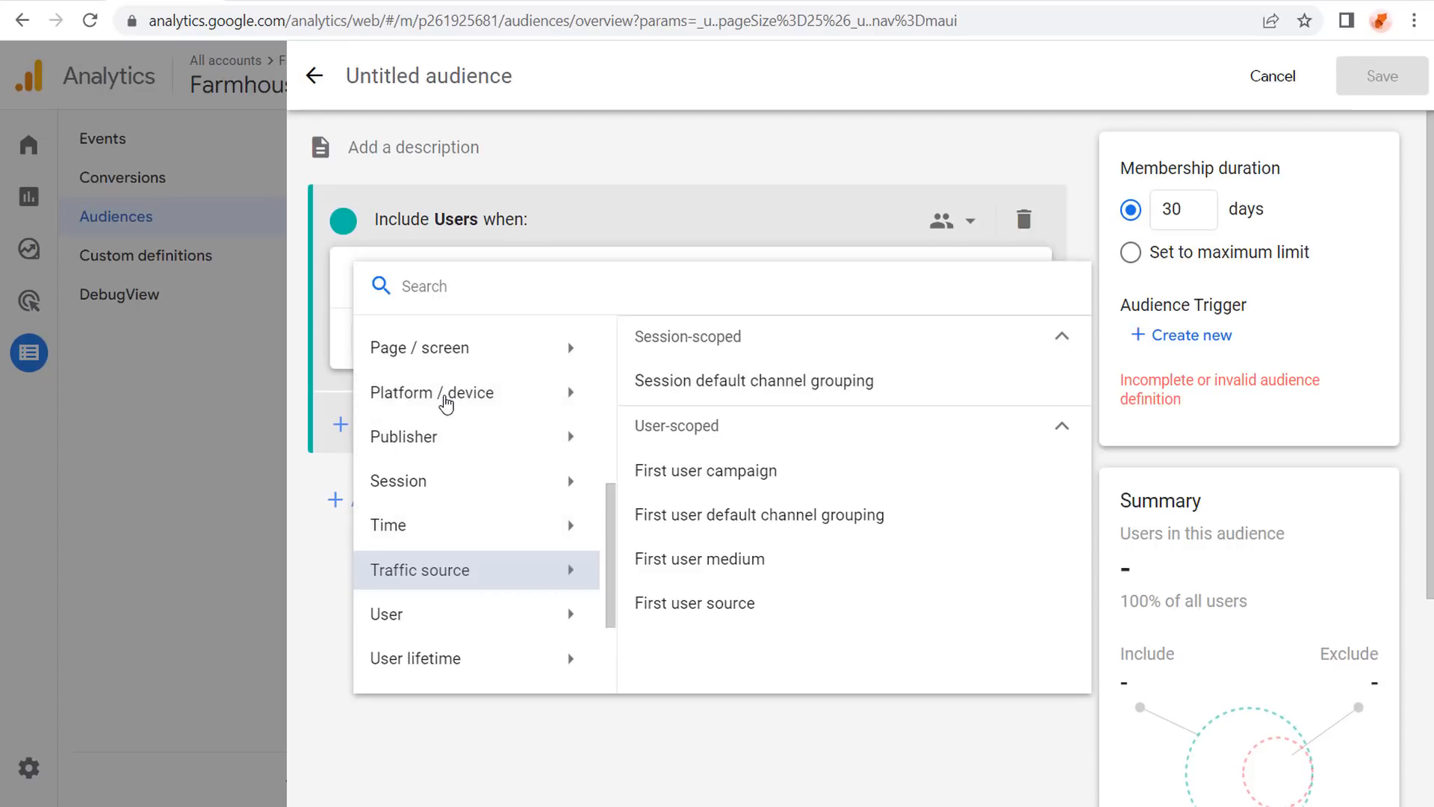
{"action": "left_click", "coordinate": [526, 351]}
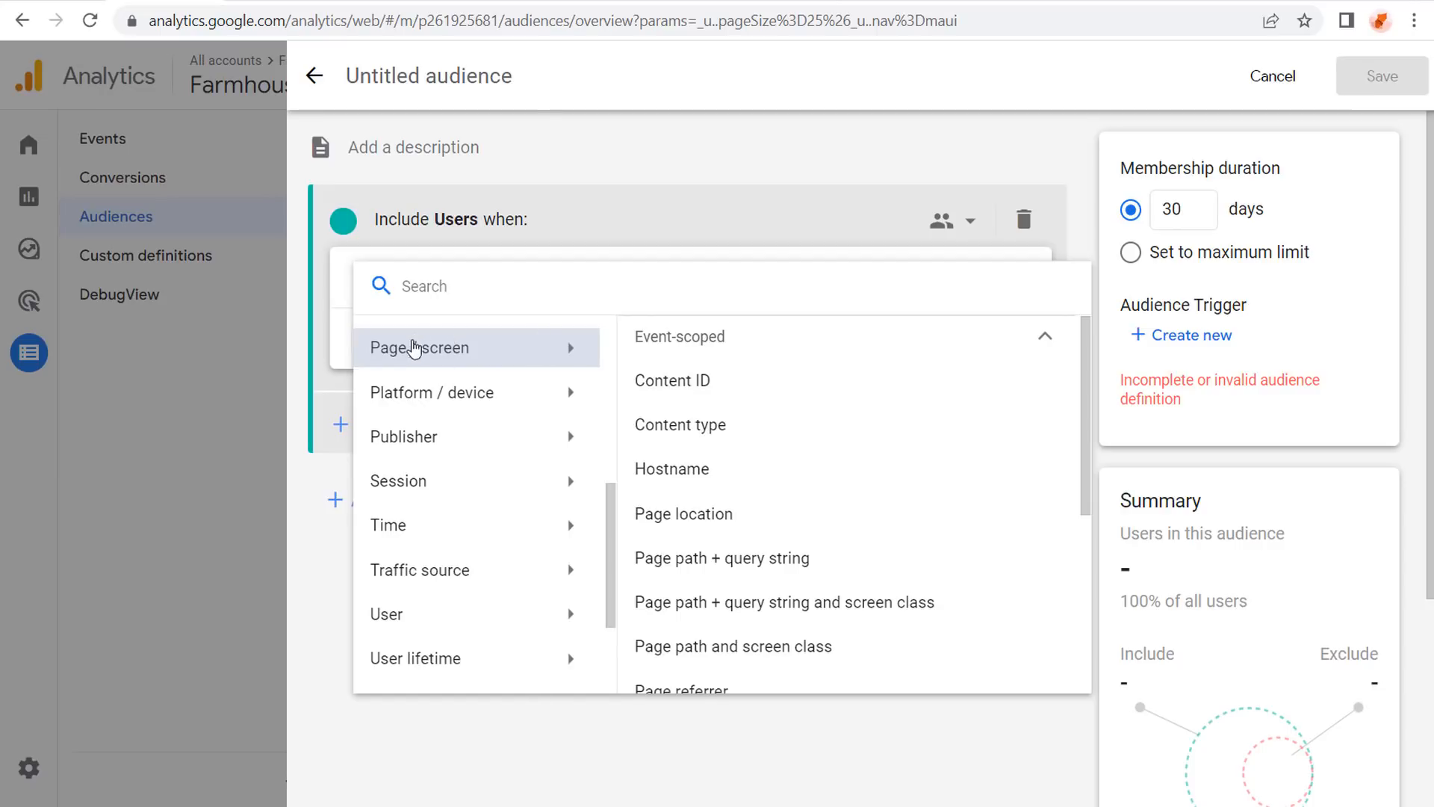
{"action": "scroll", "coordinate": [759, 411], "scroll_direction": "down", "scroll_amount": 5}
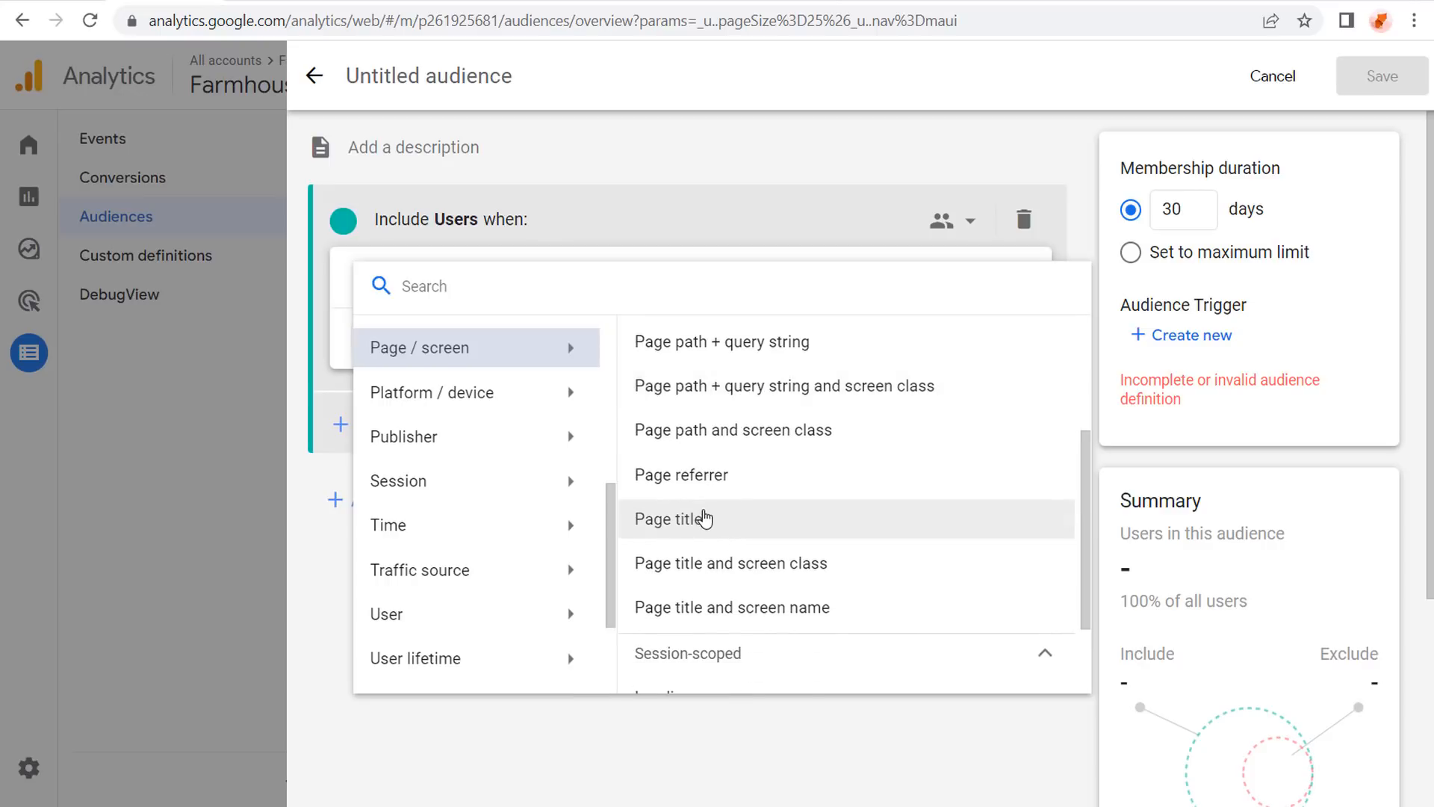
{"action": "scroll", "coordinate": [706, 519], "scroll_direction": "up", "scroll_amount": 2}
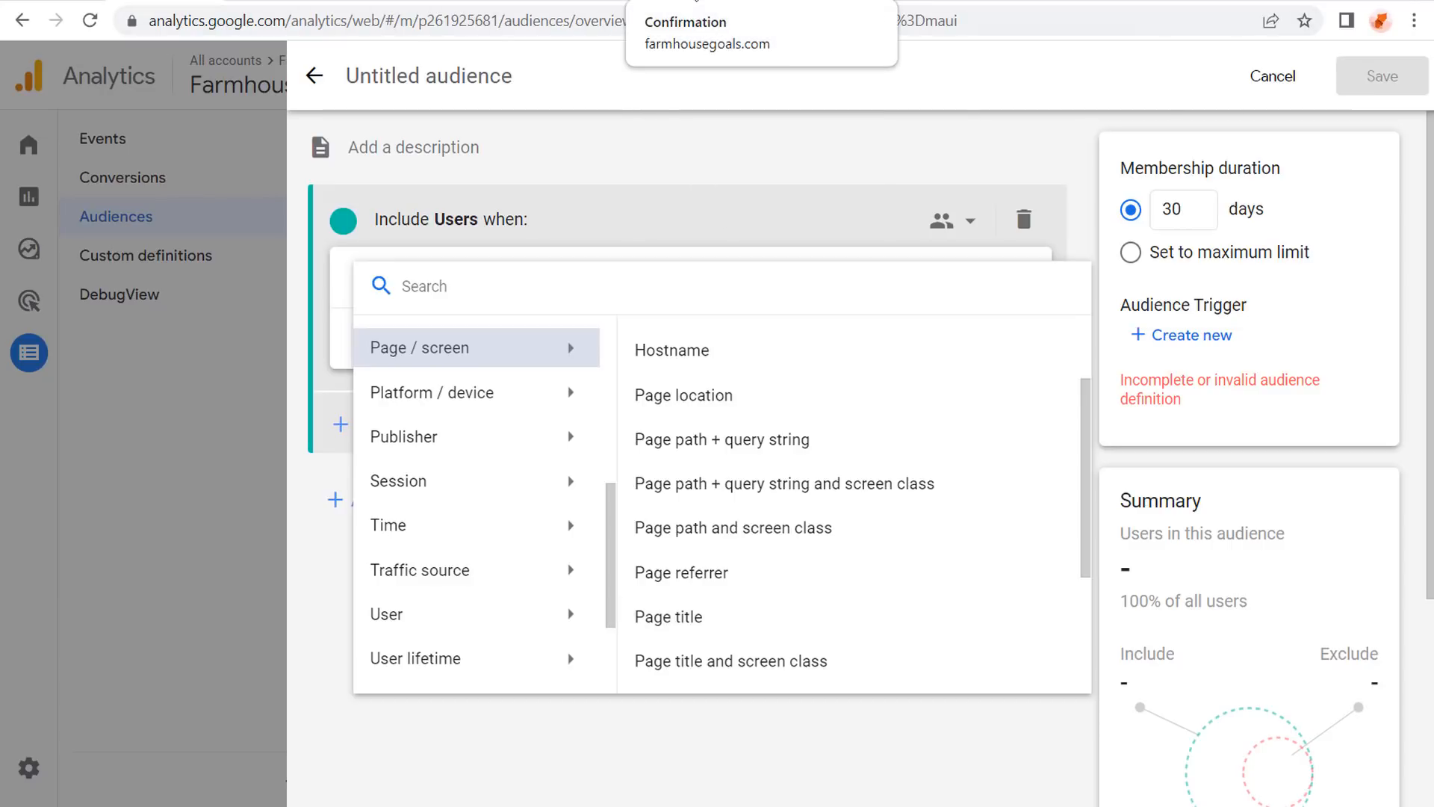
{"action": "left_click", "coordinate": [696, 2]}
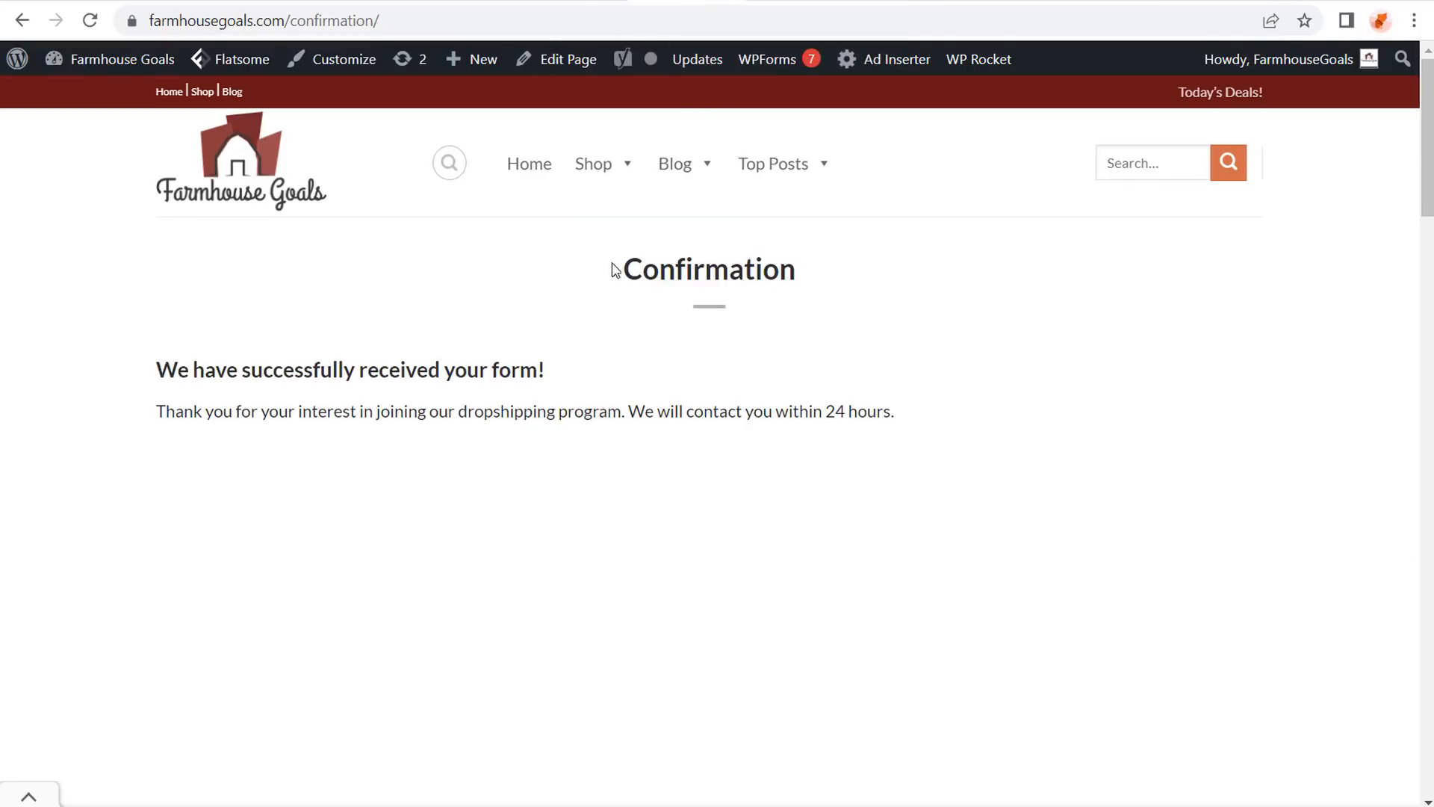
{"action": "left_click_drag", "start_coordinate": [625, 275], "coordinate": [807, 262]}
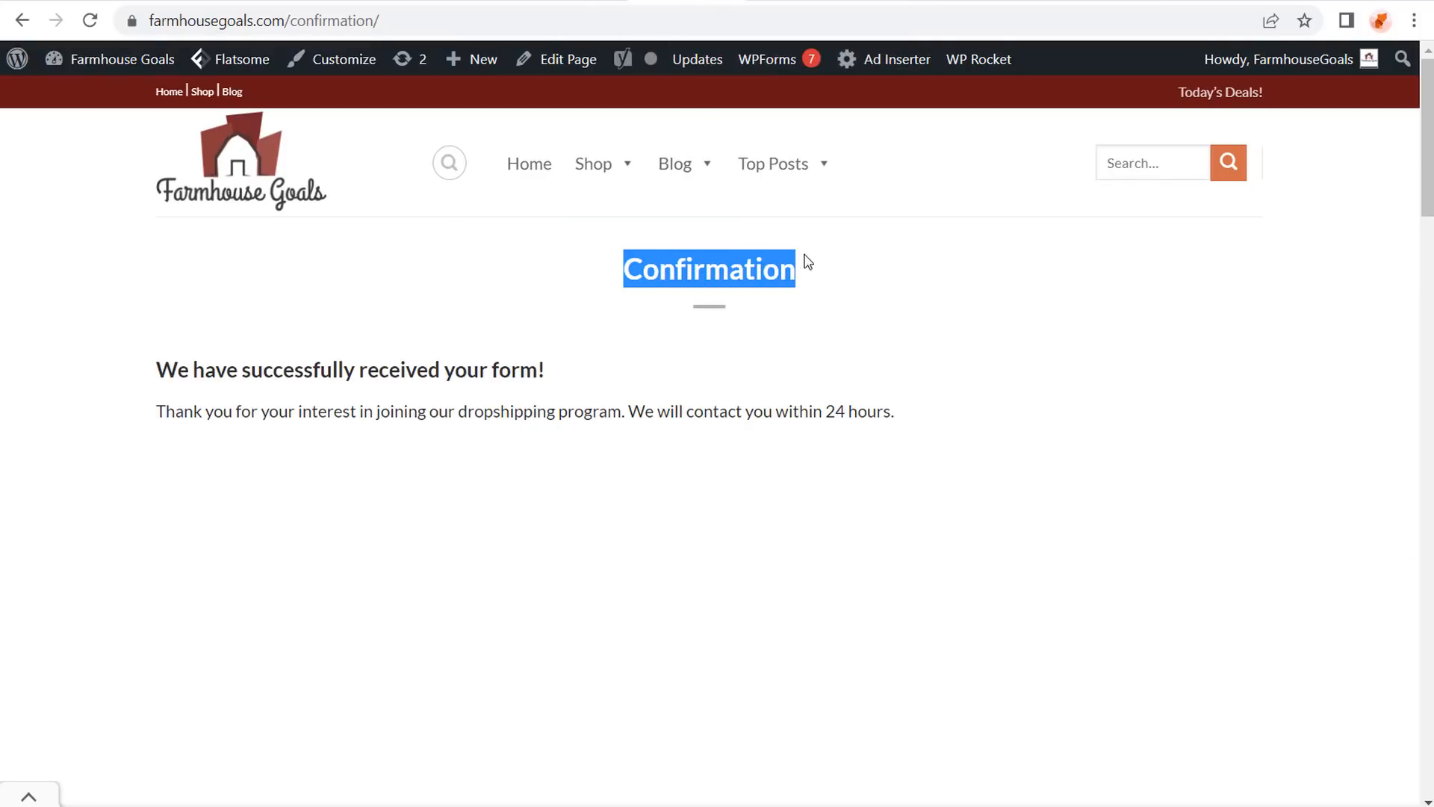
{"action": "left_click", "coordinate": [846, 261]}
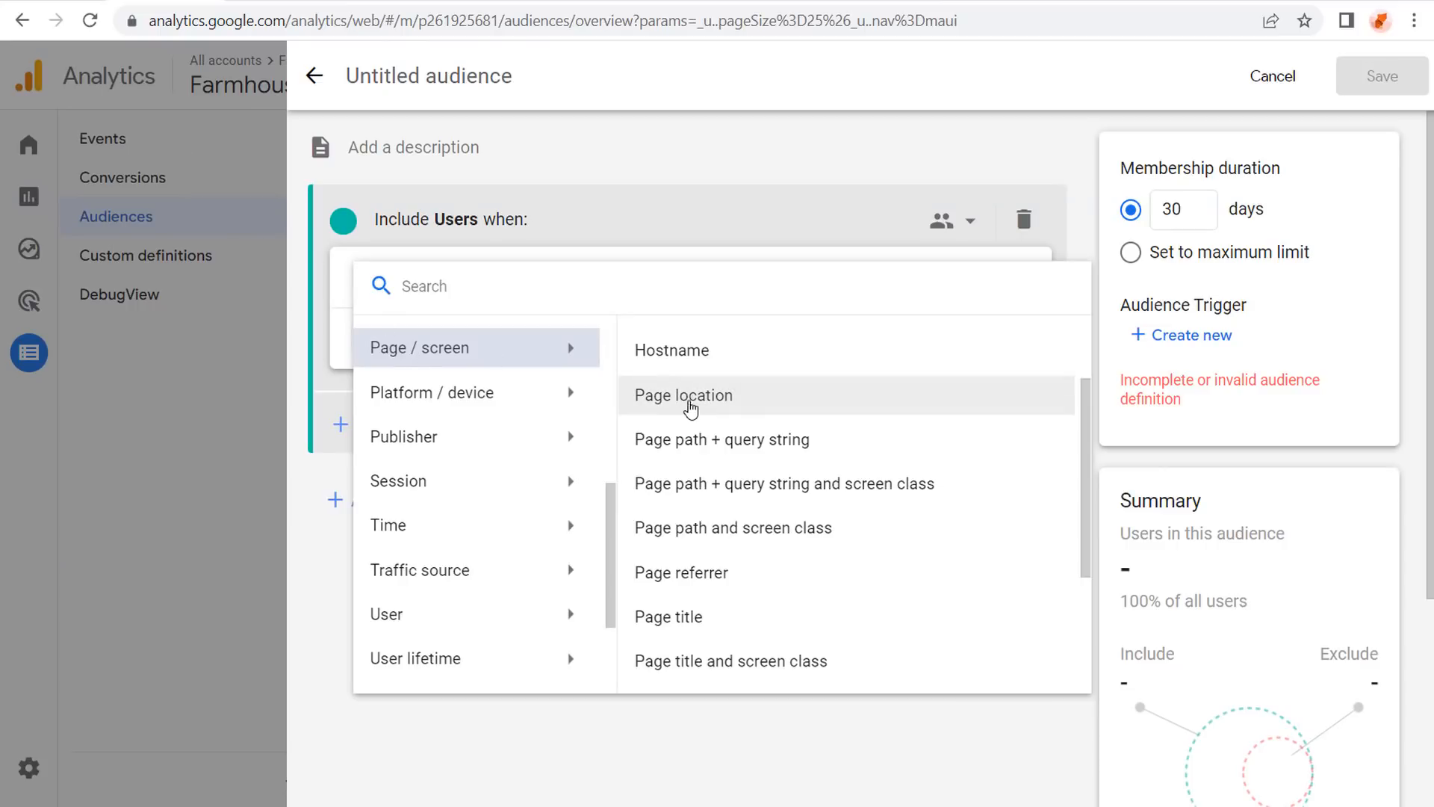
Add a Page location contains 'furniture' condition, estimated at 2.6K users.
{"action": "left_click", "coordinate": [733, 402]}
{"action": "left_click", "coordinate": [561, 283]}
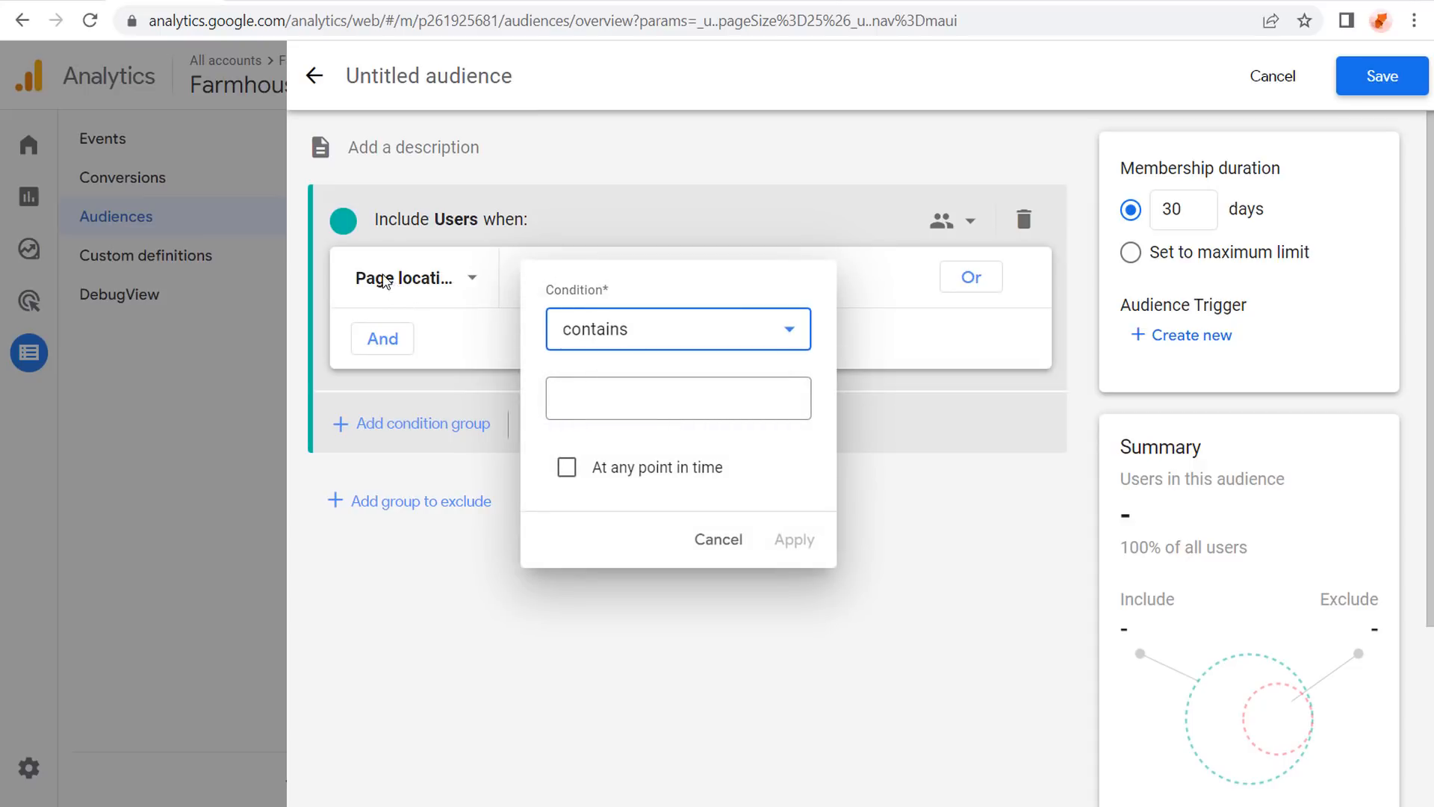
{"action": "left_click", "coordinate": [664, 389]}
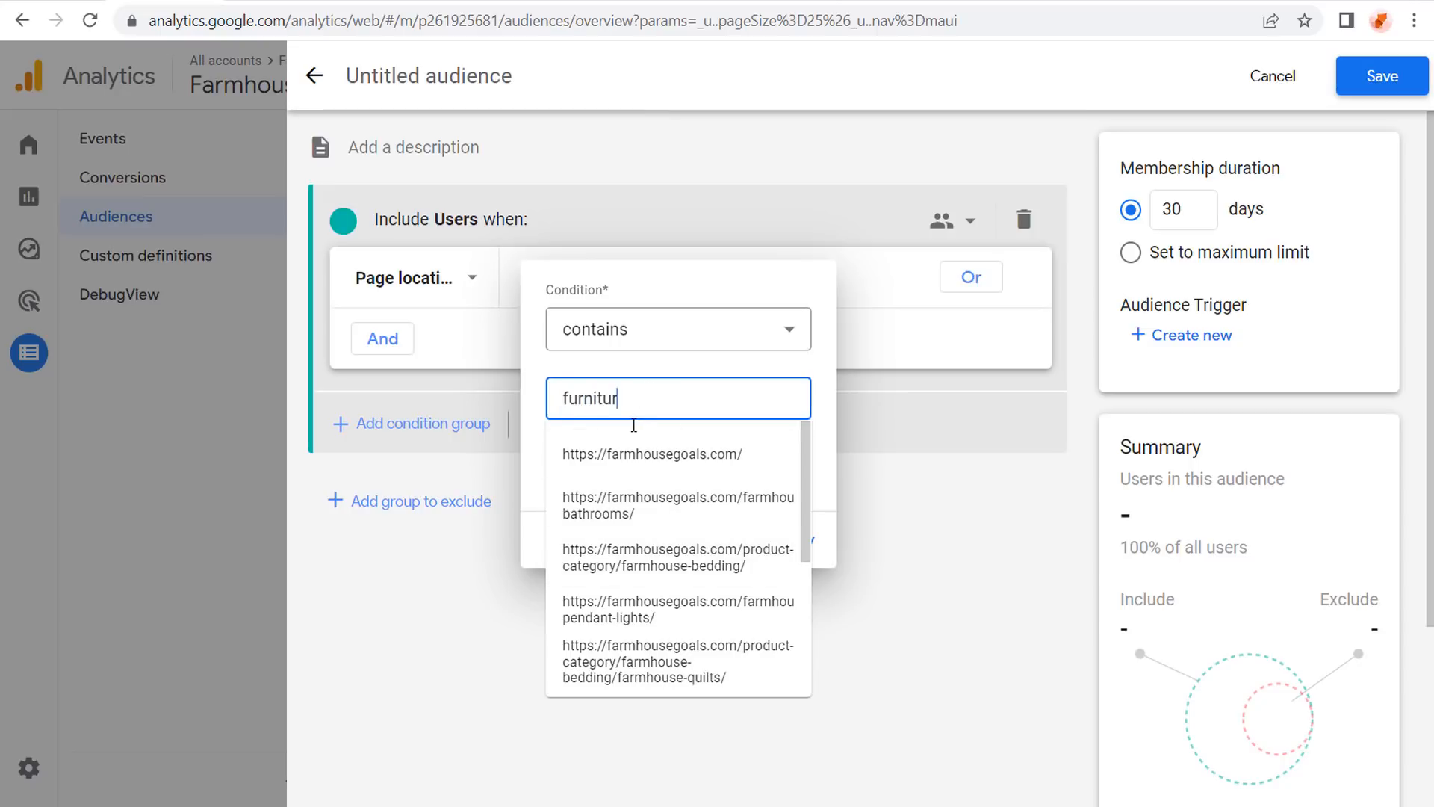
{"action": "left_click", "coordinate": [662, 284]}
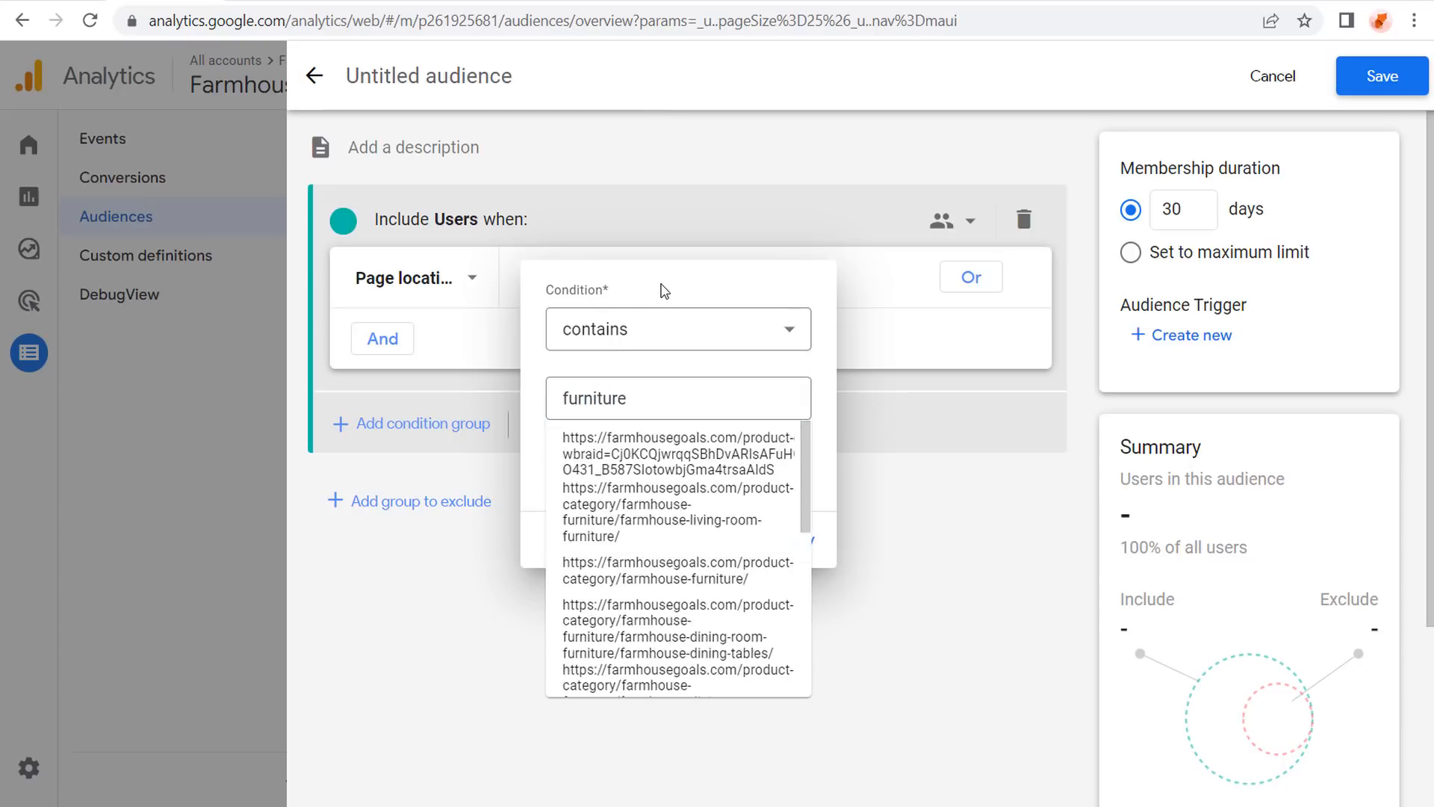
{"action": "left_click", "coordinate": [793, 542]}
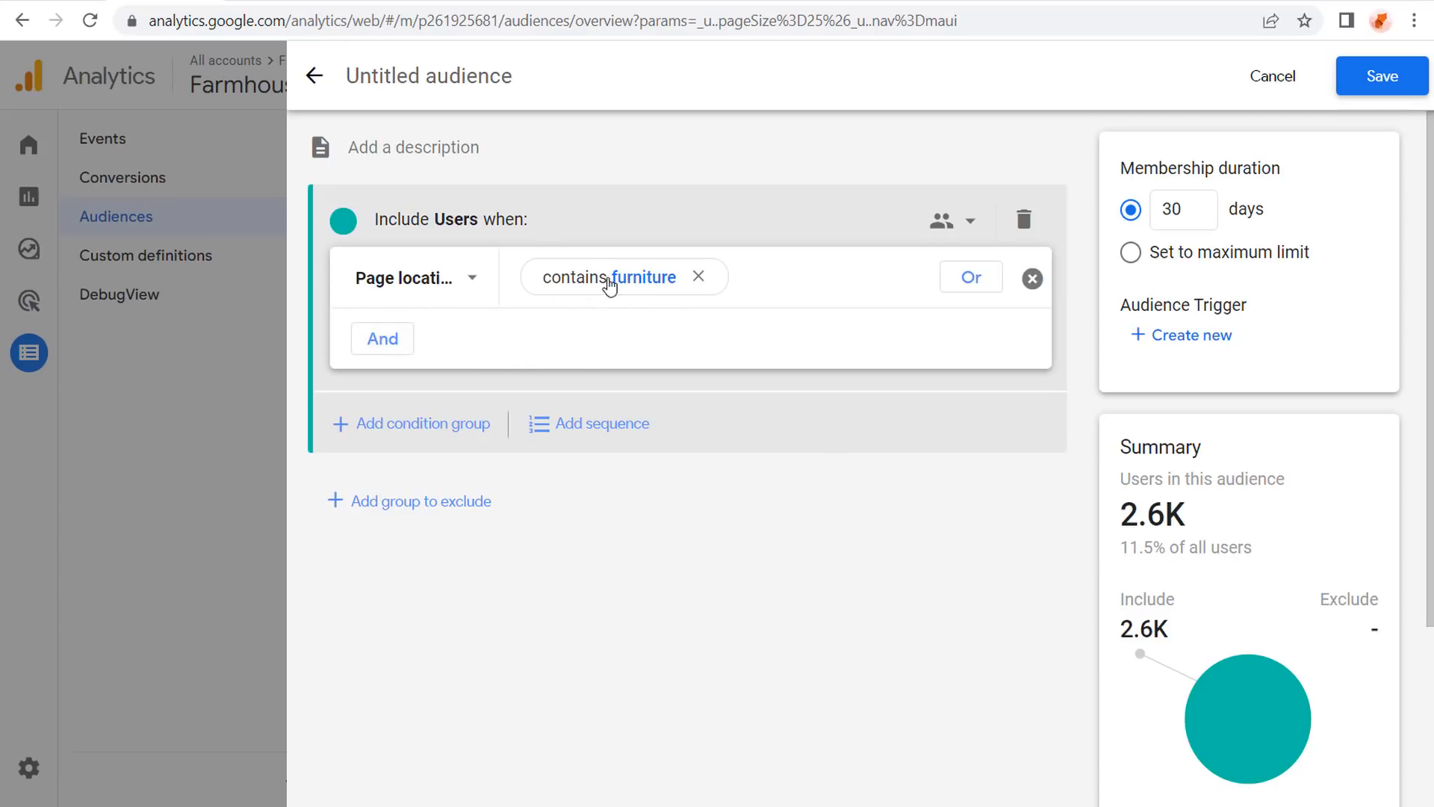
Add an OR condition for Page title contains 'Furniture'.
{"action": "left_click", "coordinate": [969, 291]}
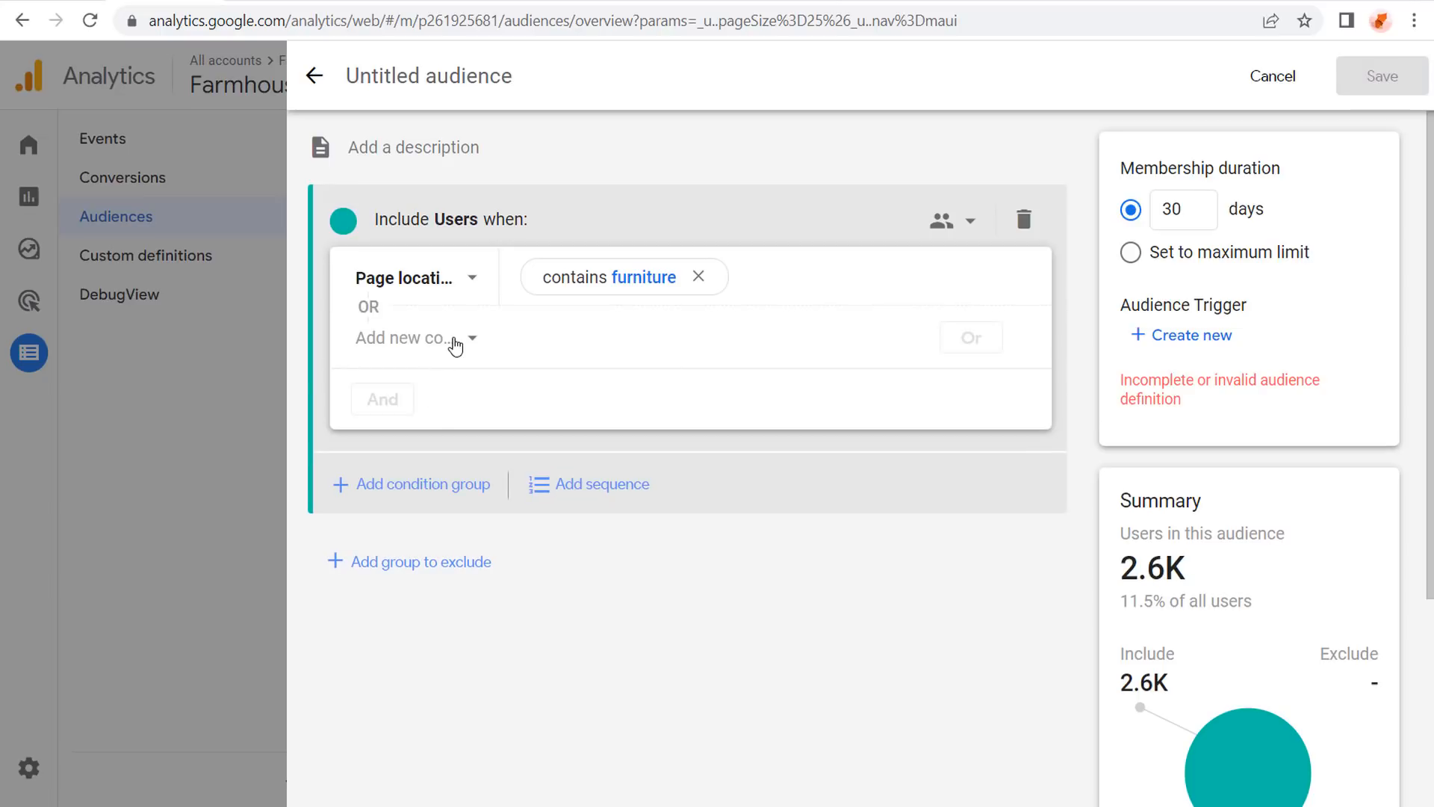
{"action": "left_click", "coordinate": [454, 342]}
{"action": "scroll", "coordinate": [490, 538], "scroll_direction": "down", "scroll_amount": 3}
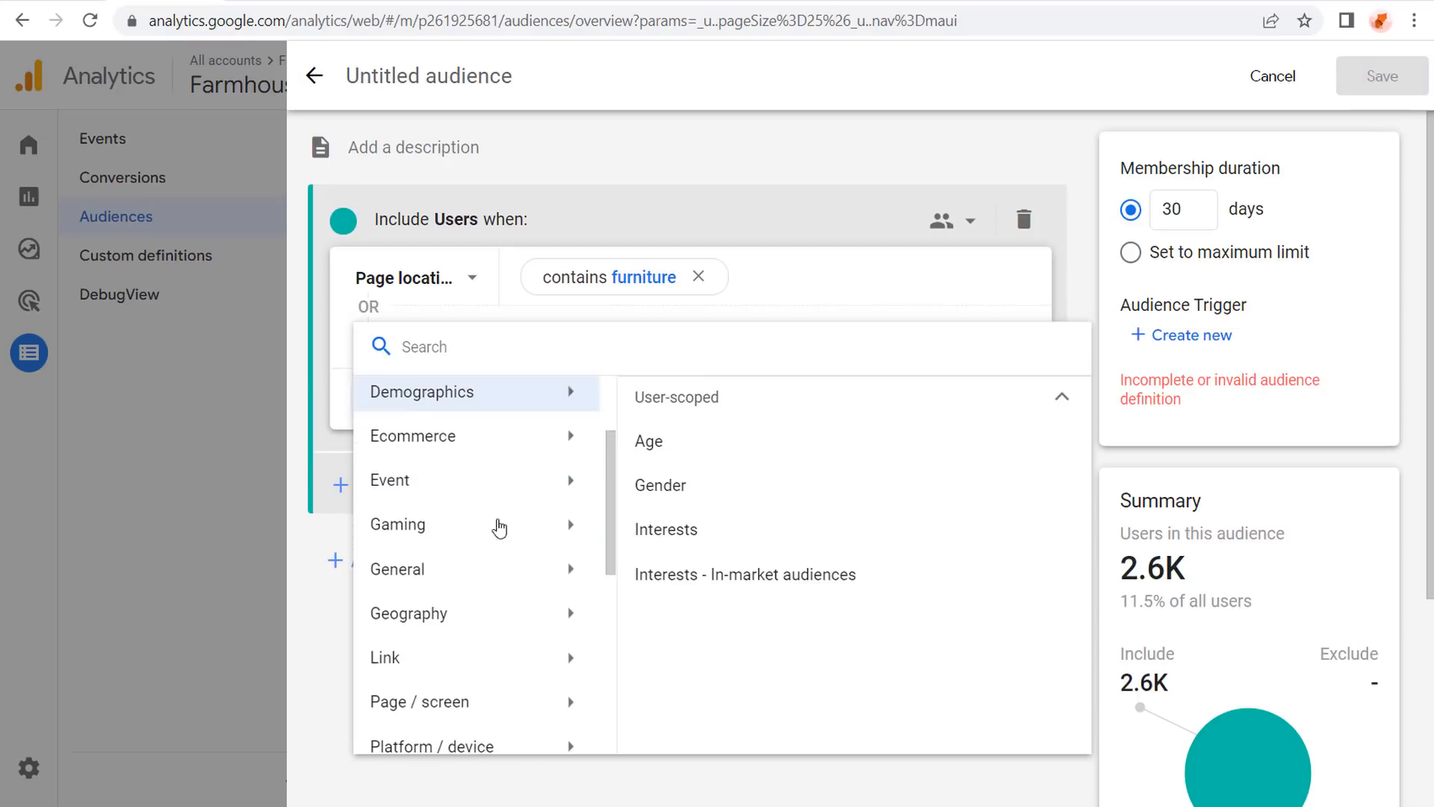
{"action": "left_click", "coordinate": [490, 625]}
{"action": "scroll", "coordinate": [834, 574], "scroll_direction": "down", "scroll_amount": 3}
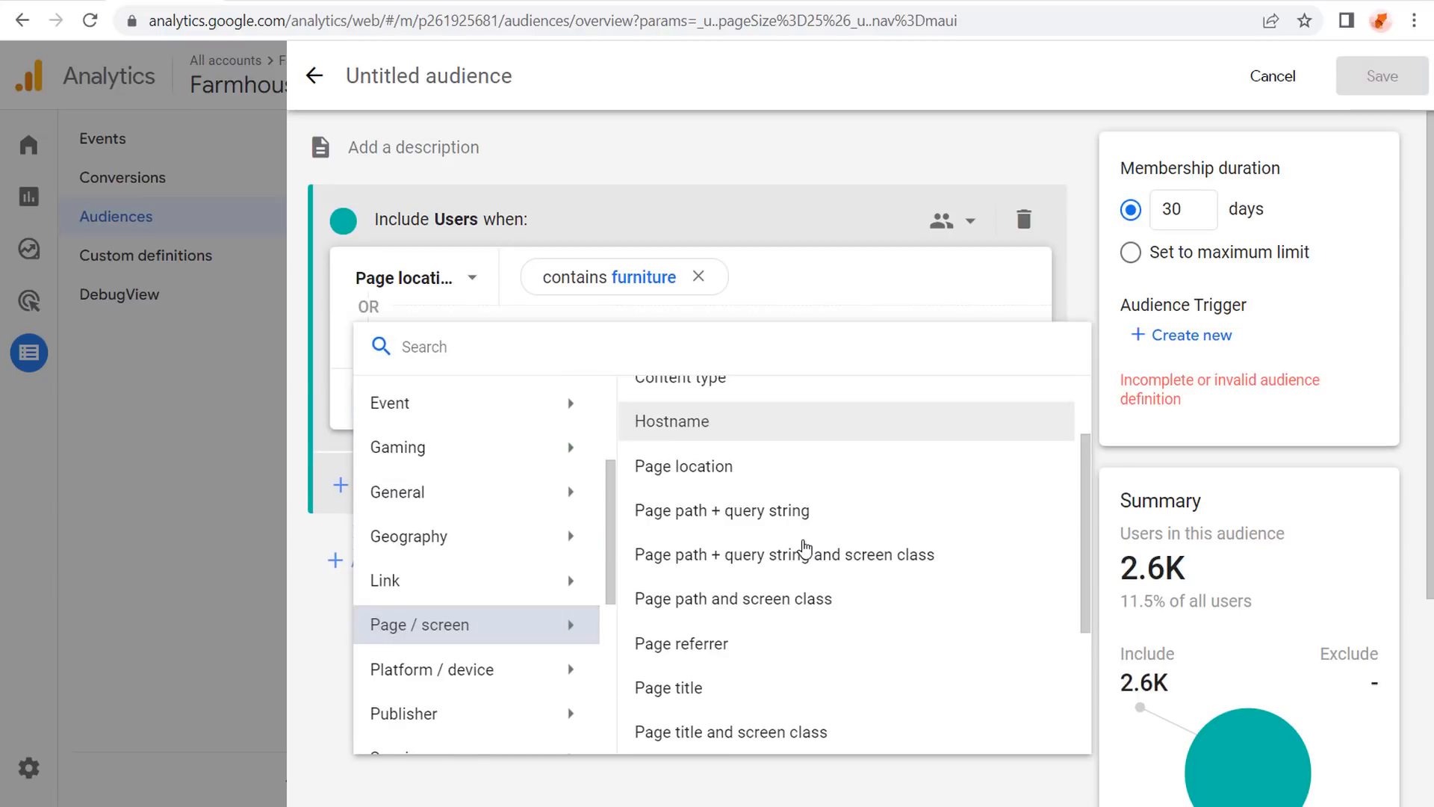
{"action": "left_click", "coordinate": [732, 584]}
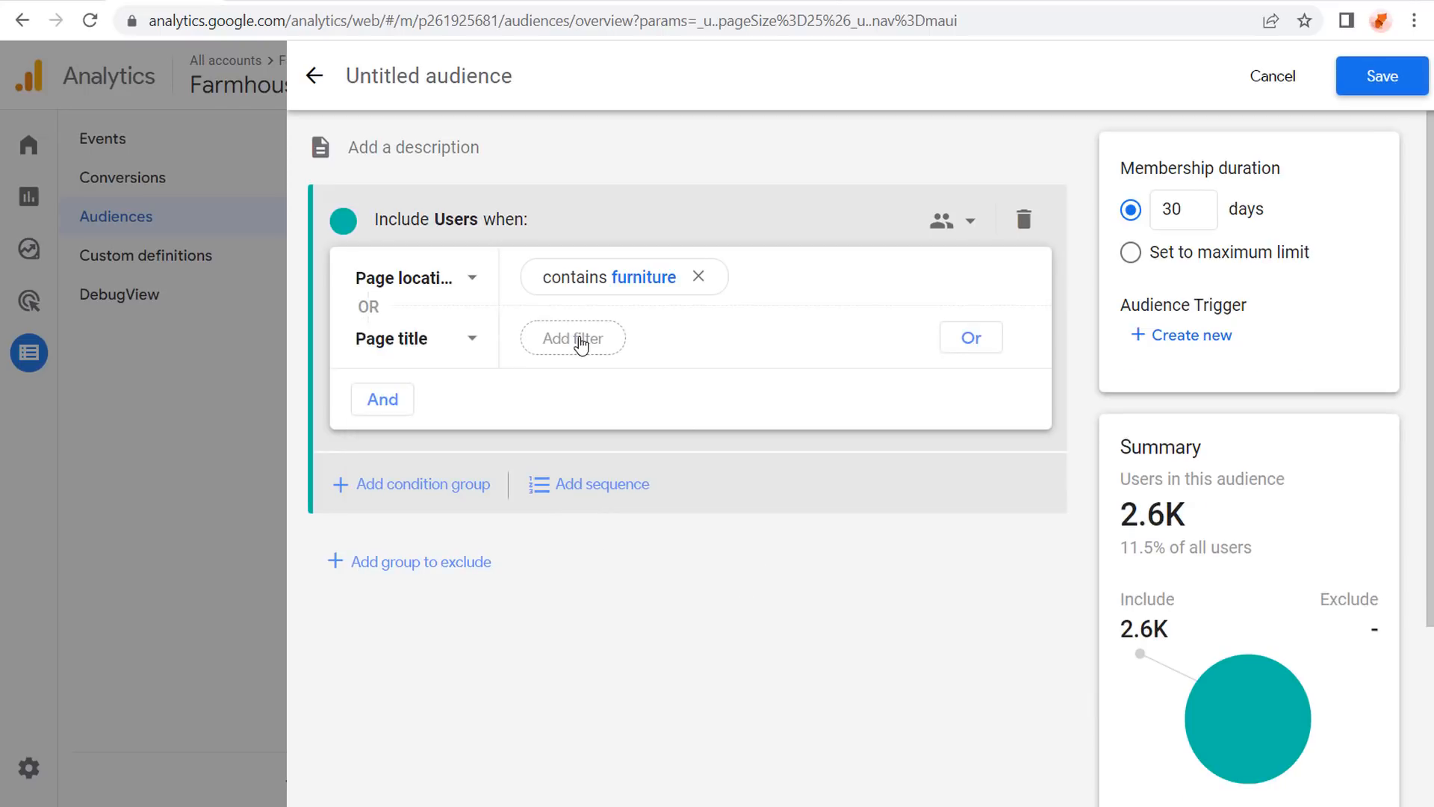
{"action": "left_click", "coordinate": [581, 344]}
{"action": "left_click", "coordinate": [627, 451]}
{"action": "type", "text": "Furn"}
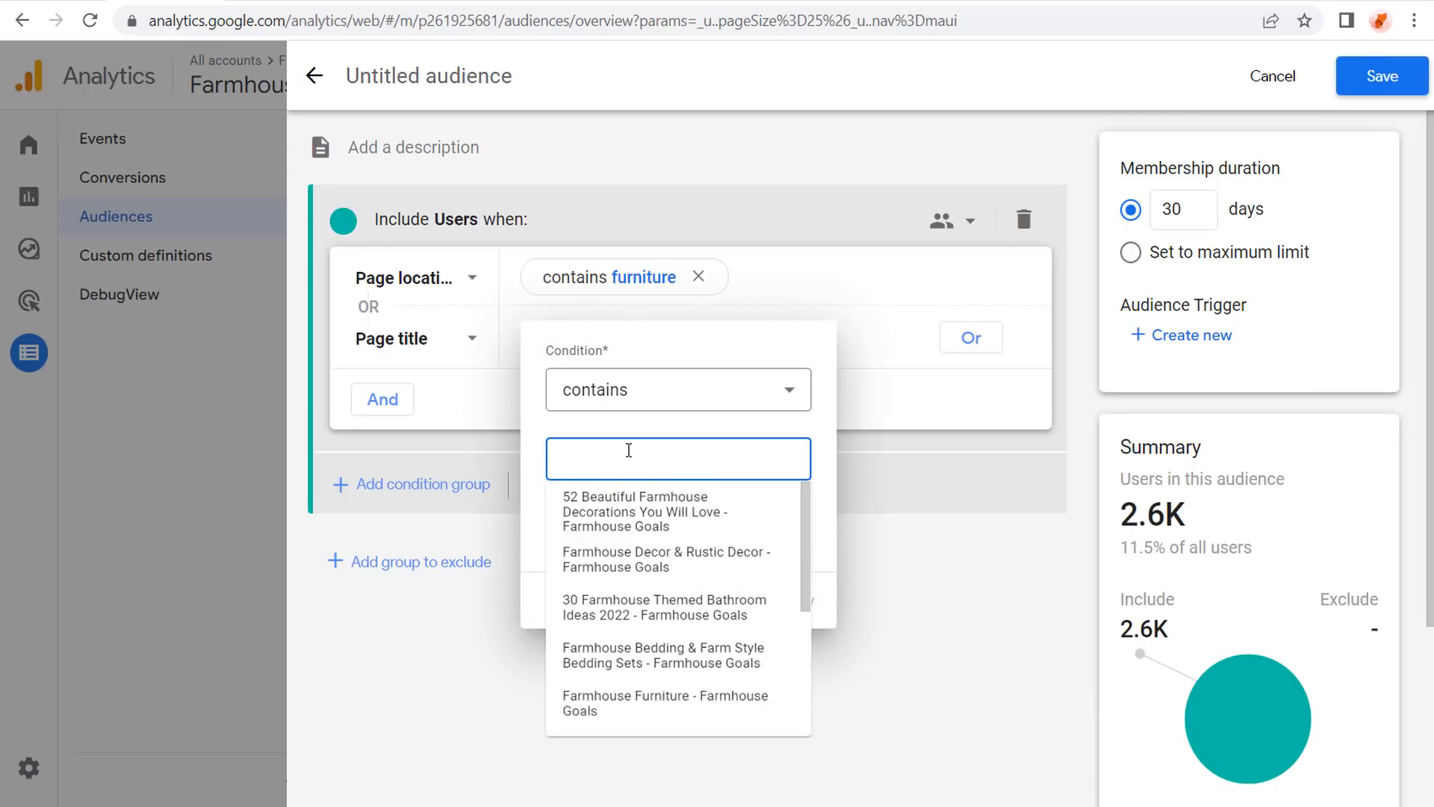
{"action": "type", "text": "iture"}
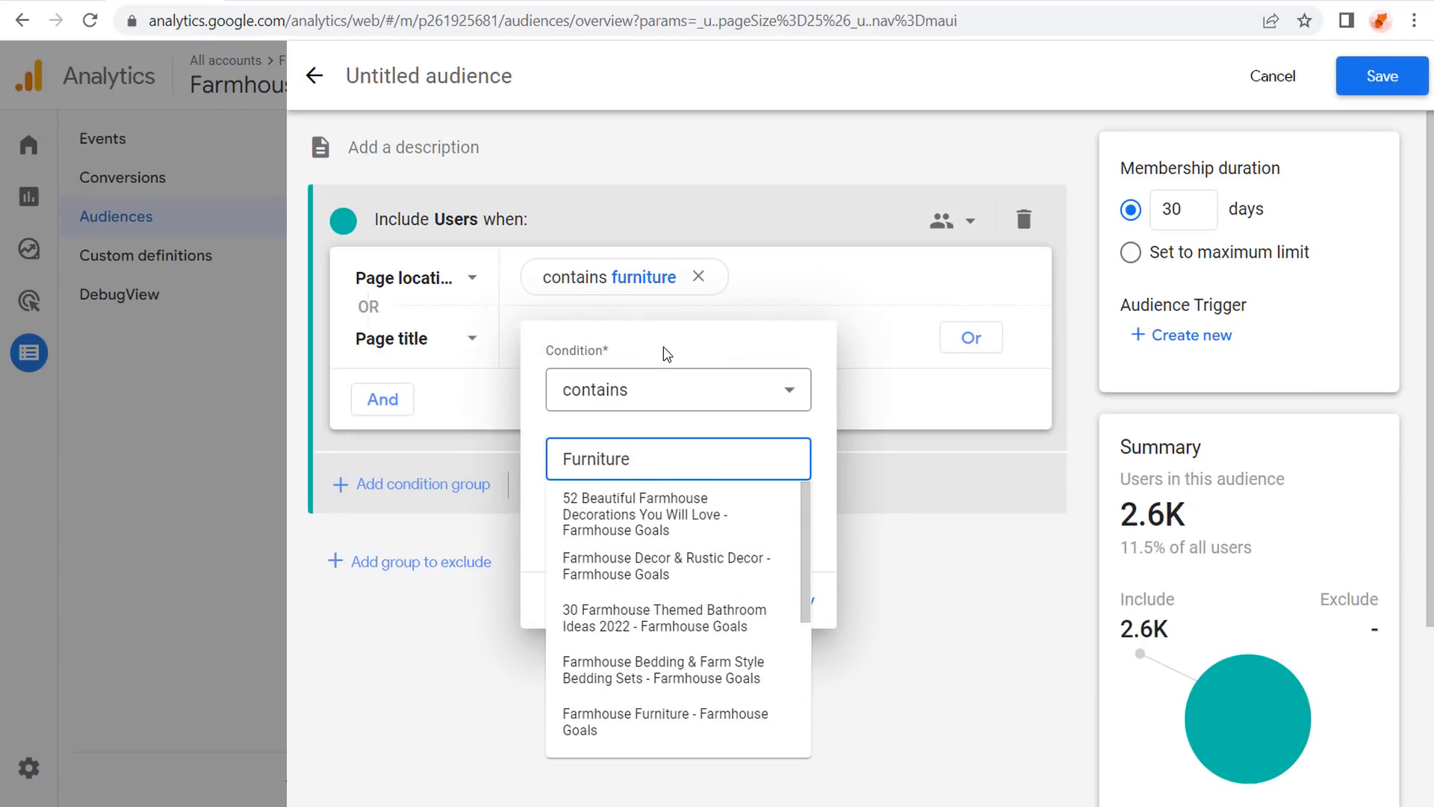
{"action": "left_click", "coordinate": [805, 550]}
{"action": "left_click", "coordinate": [796, 601]}
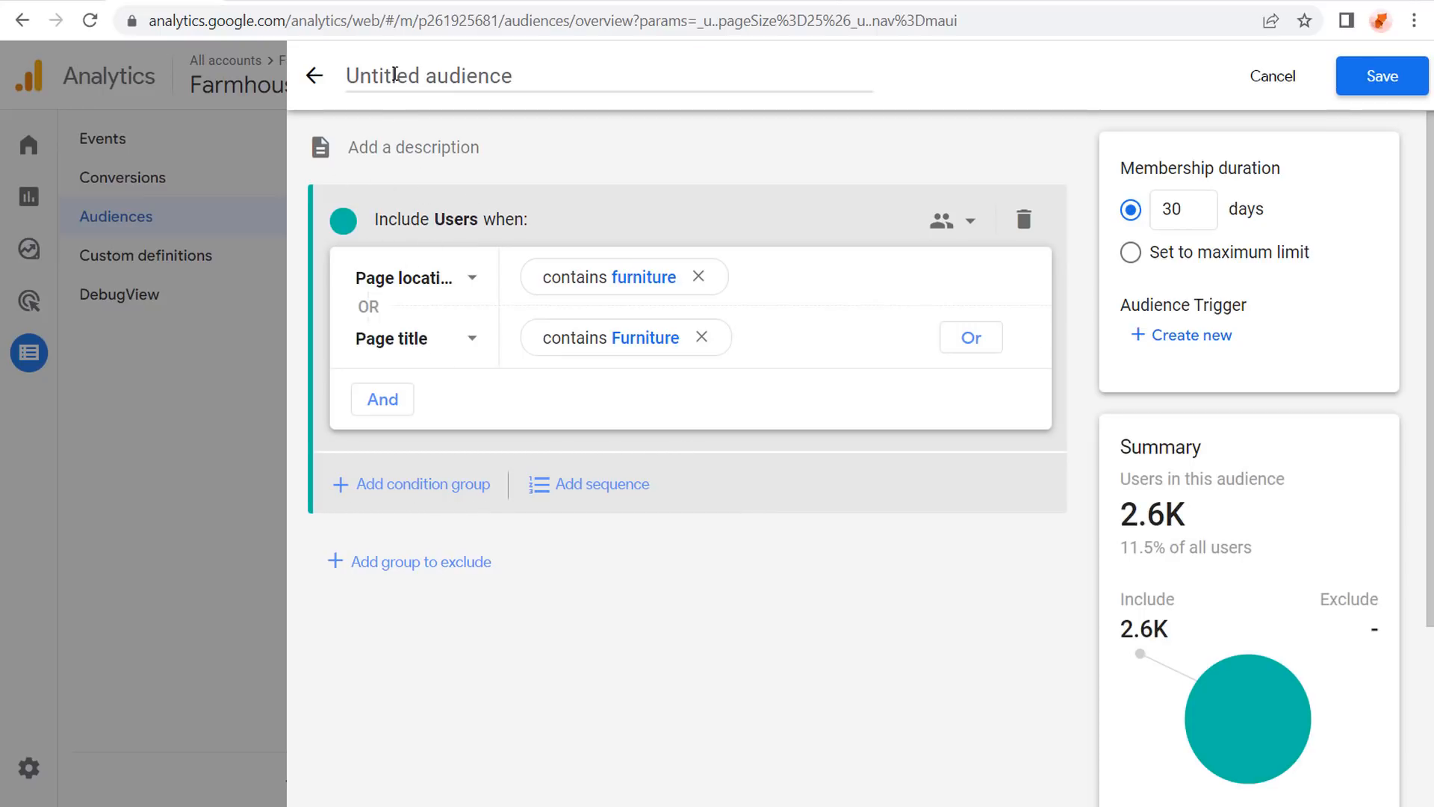
Name the audience 'Furniture Audience - 60 Days', set membership to 60 days, and save.
{"action": "left_click", "coordinate": [395, 75]}
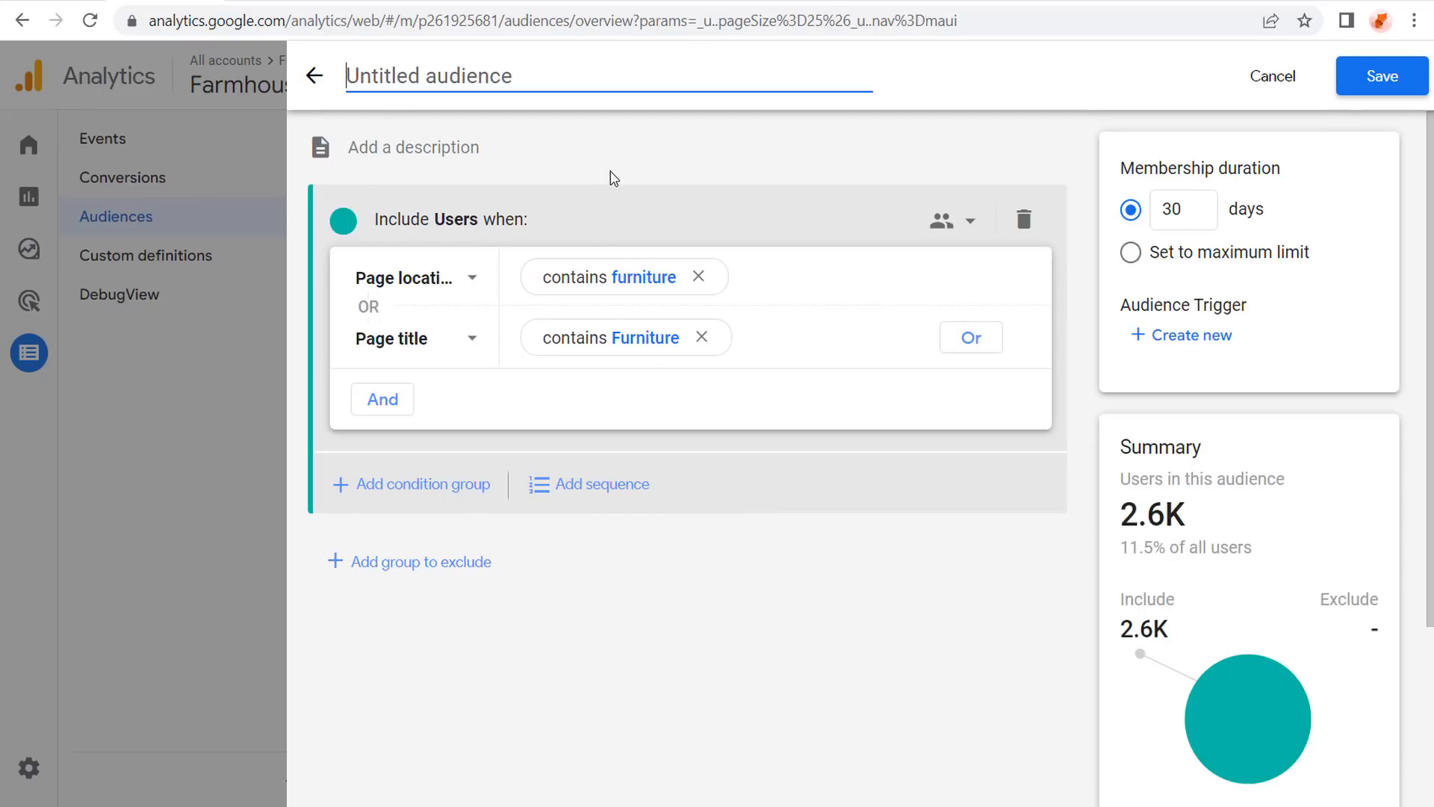
{"action": "type", "text": "Furniture "}
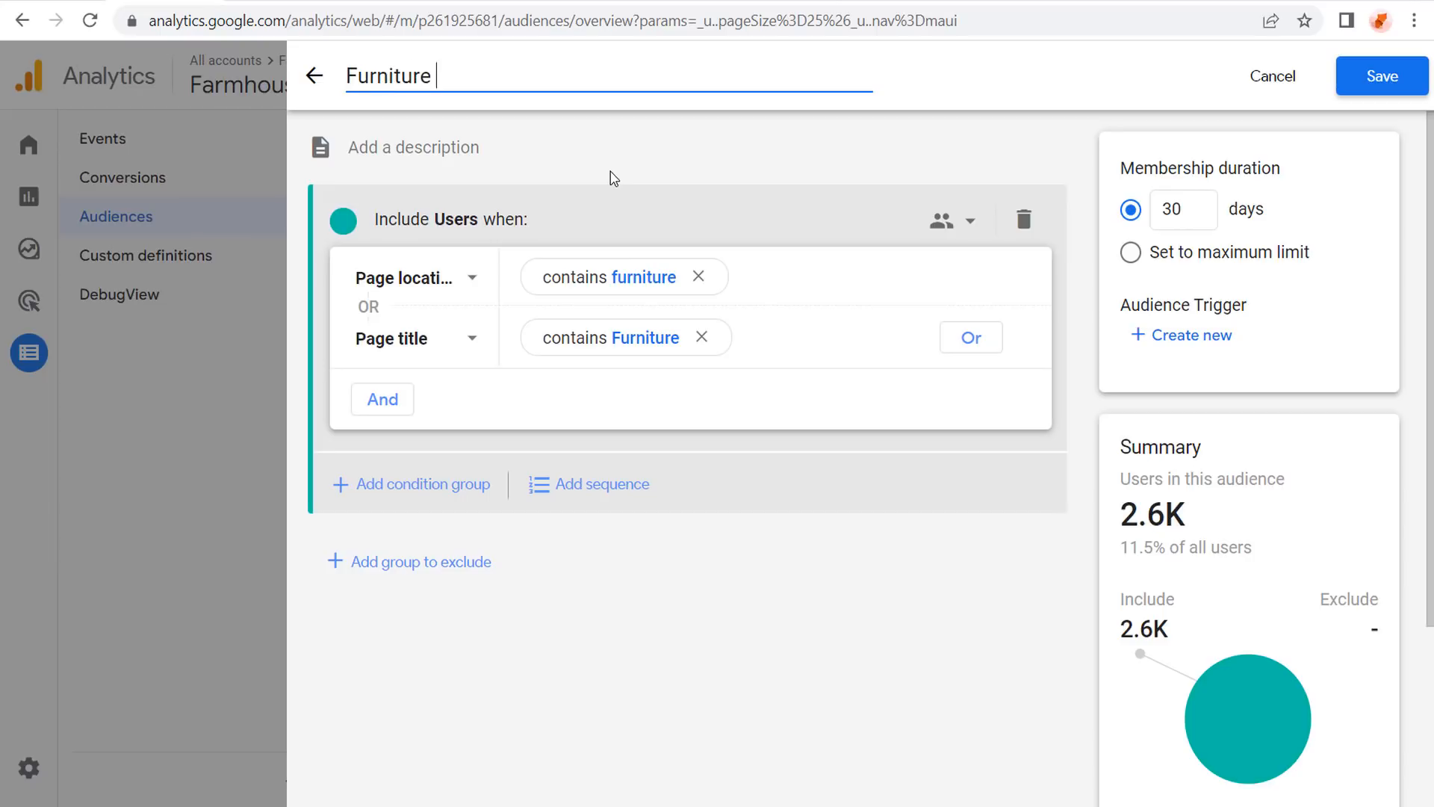
{"action": "type", "text": "Audience"}
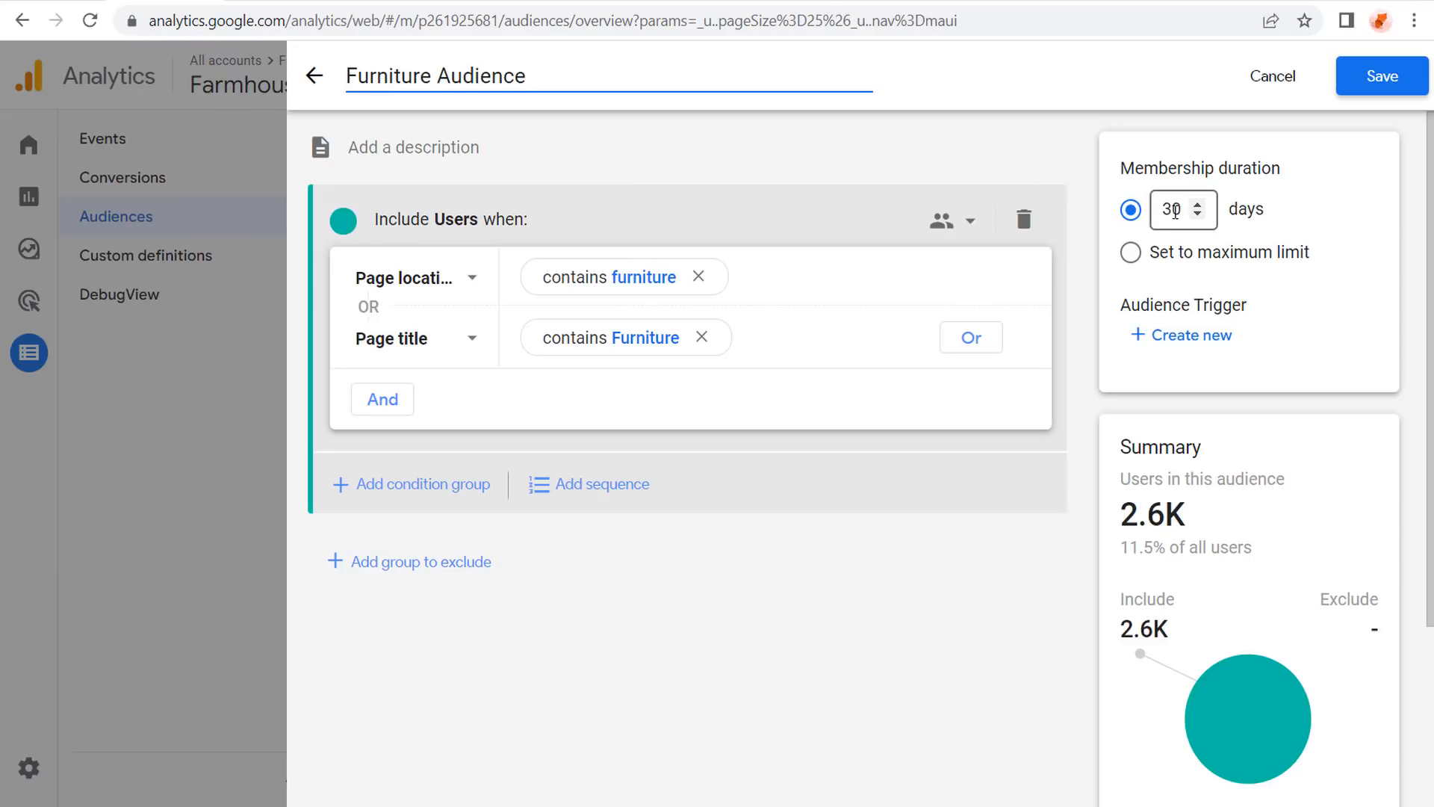
{"action": "left_click", "coordinate": [1156, 224]}
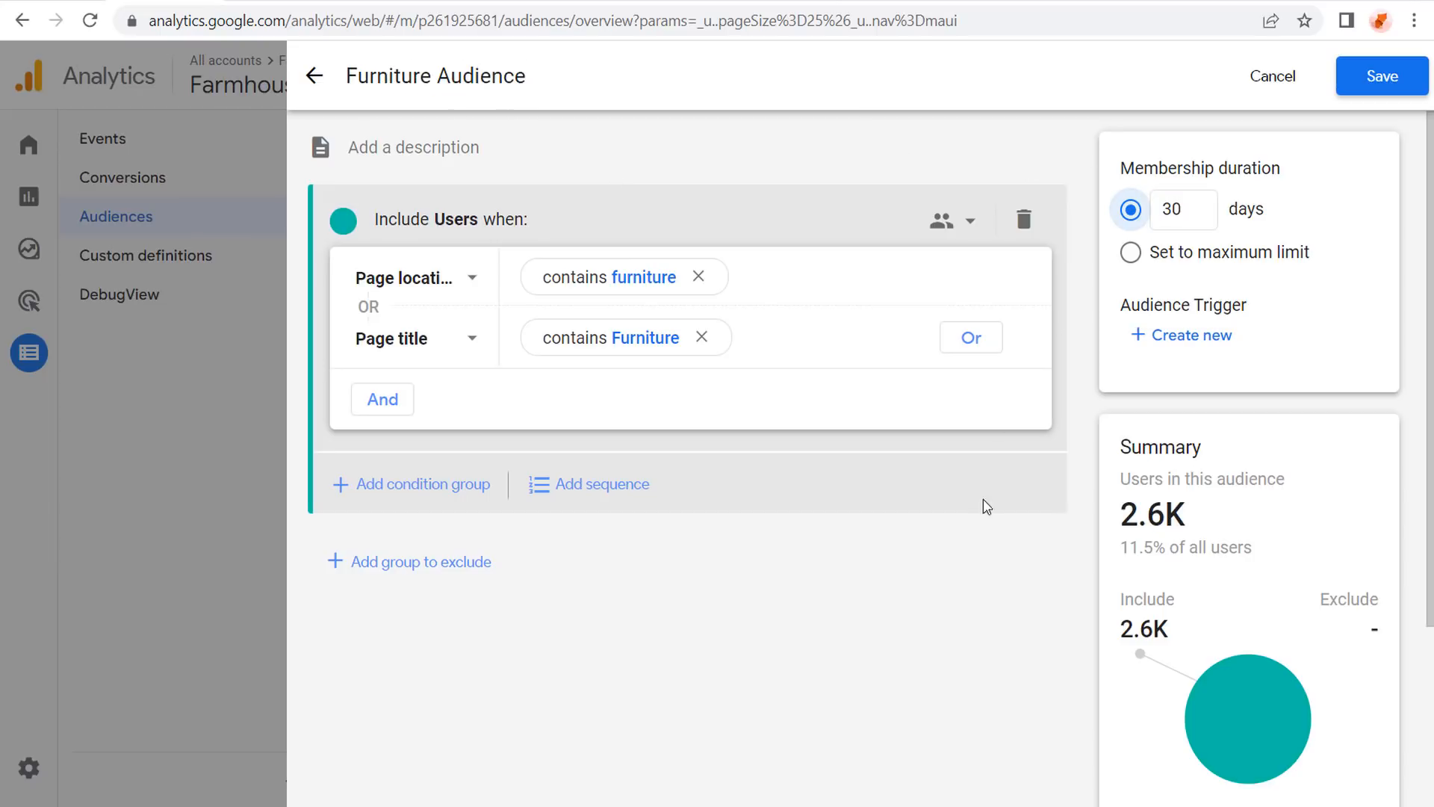
{"action": "left_click", "coordinate": [1182, 210]}
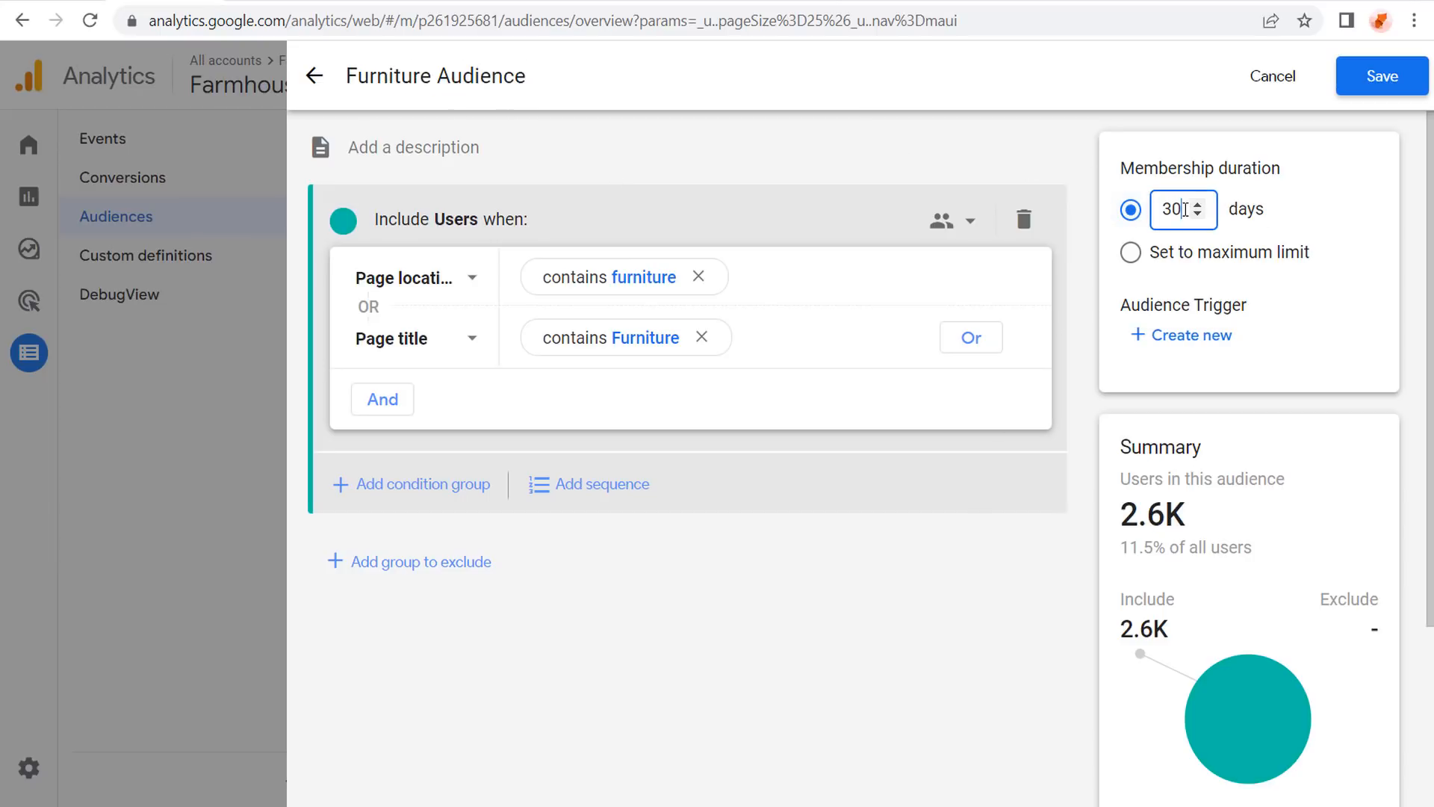
{"action": "key", "text": "BackSpace"}
{"action": "key", "text": "BackSpace"}
{"action": "type", "text": "60"}
{"action": "left_click", "coordinate": [858, 575]}
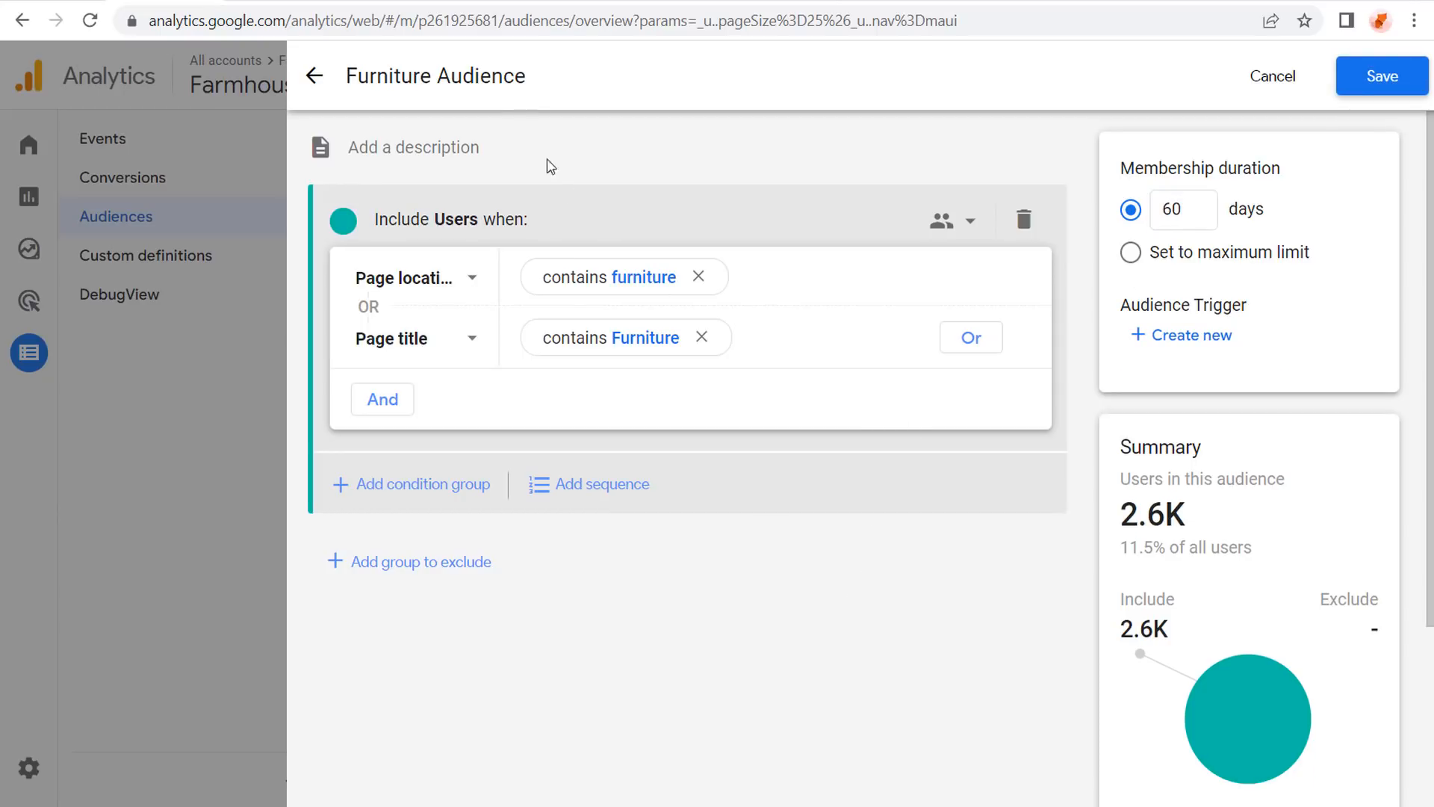
{"action": "left_click", "coordinate": [565, 77]}
{"action": "type", "text": "- "}
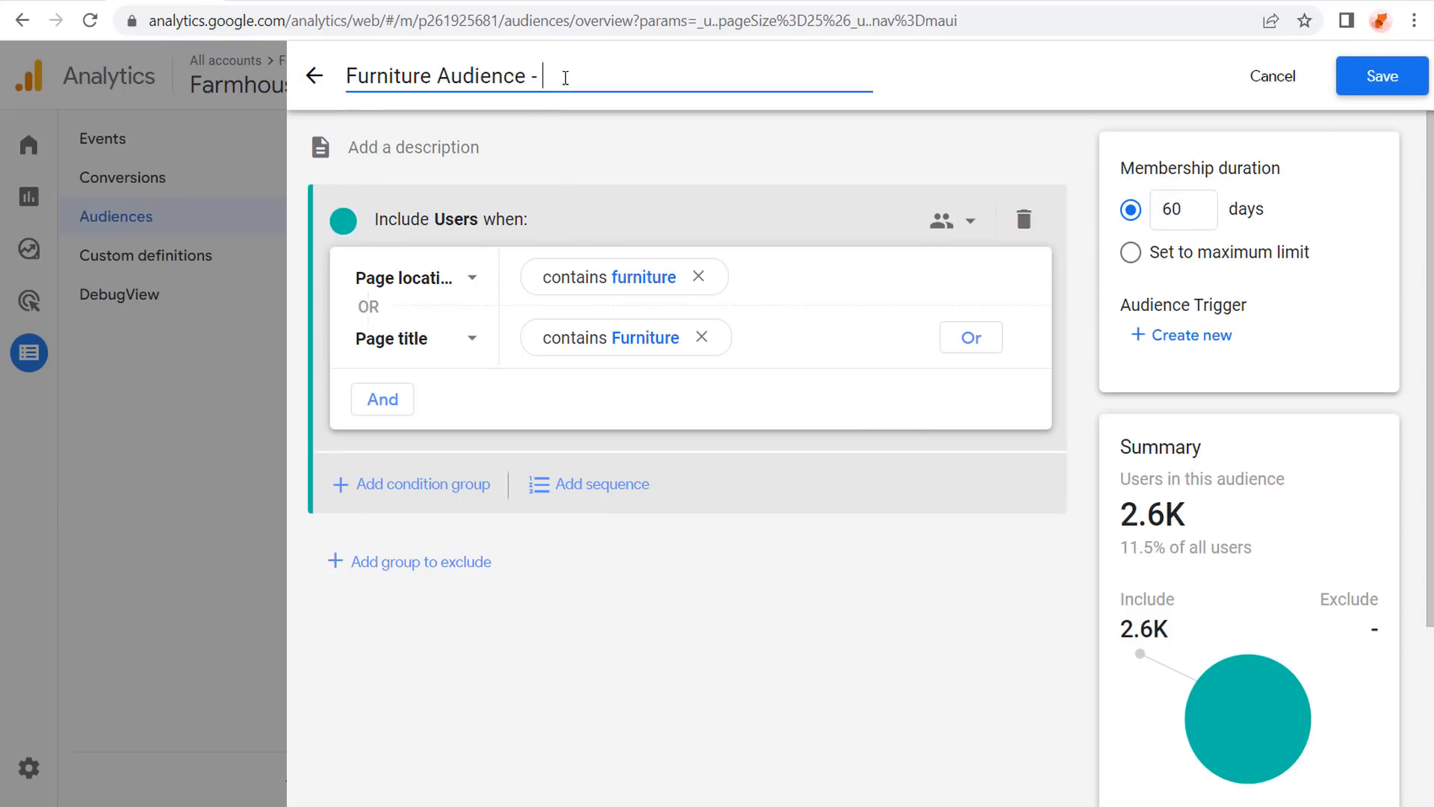
{"action": "type", "text": "60 Days"}
{"action": "left_click", "coordinate": [1382, 78]}
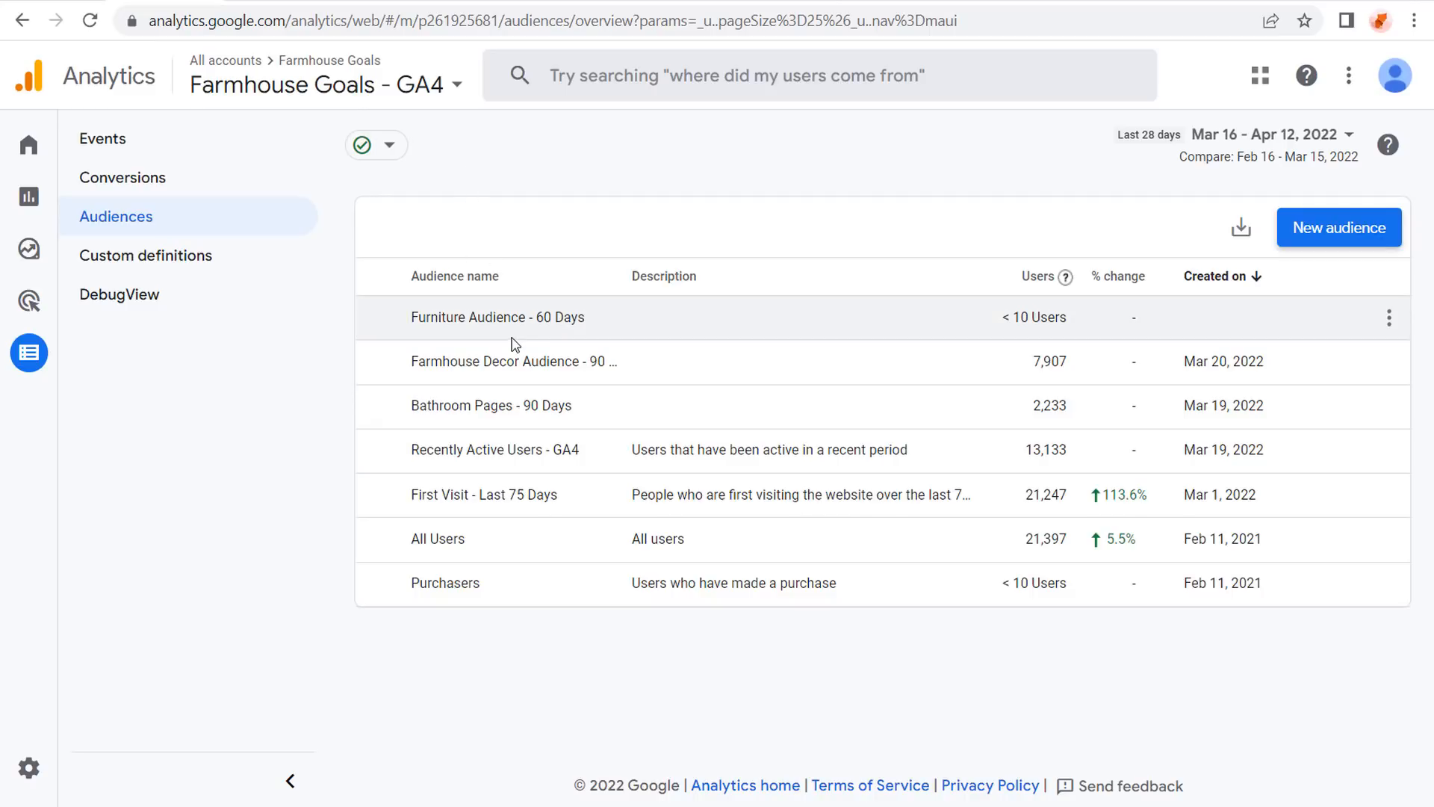
Review the Audience manager data segments, including Farmhouse Decor Audience - 90 Days - GA4.
{"action": "left_click", "coordinate": [73, 1]}
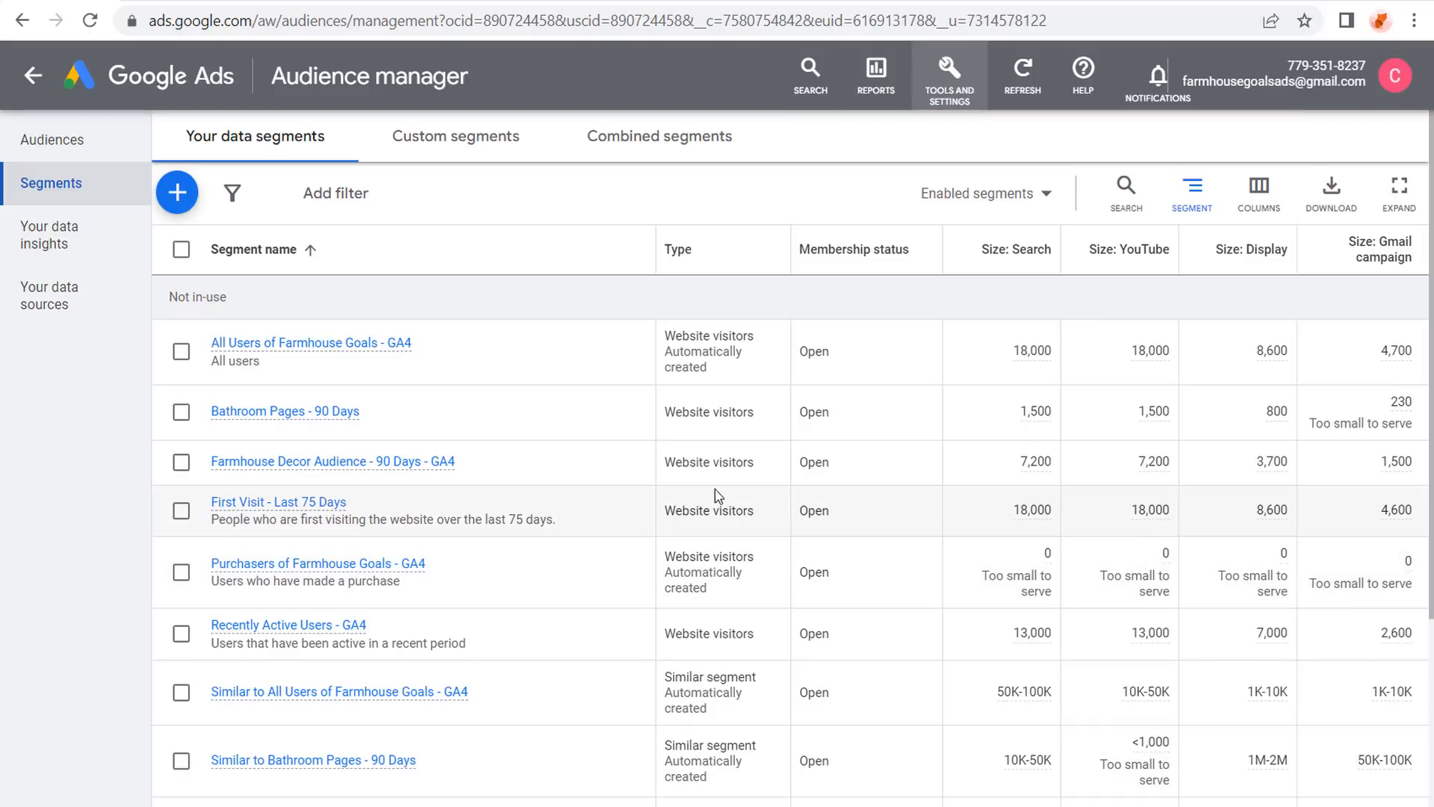
{"action": "scroll", "coordinate": [717, 495], "scroll_direction": "down", "scroll_amount": 4}
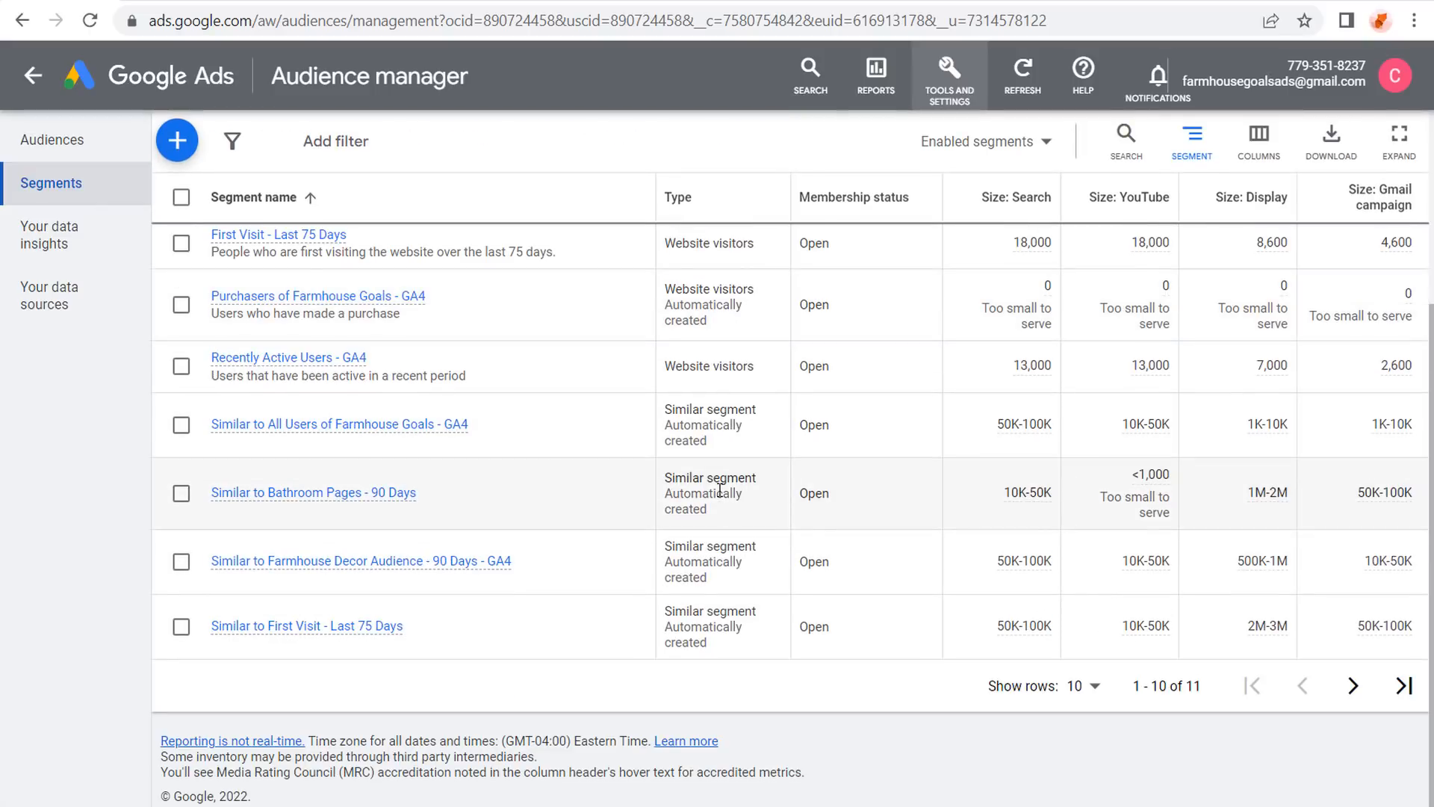
{"action": "scroll", "coordinate": [719, 491], "scroll_direction": "up", "scroll_amount": 2}
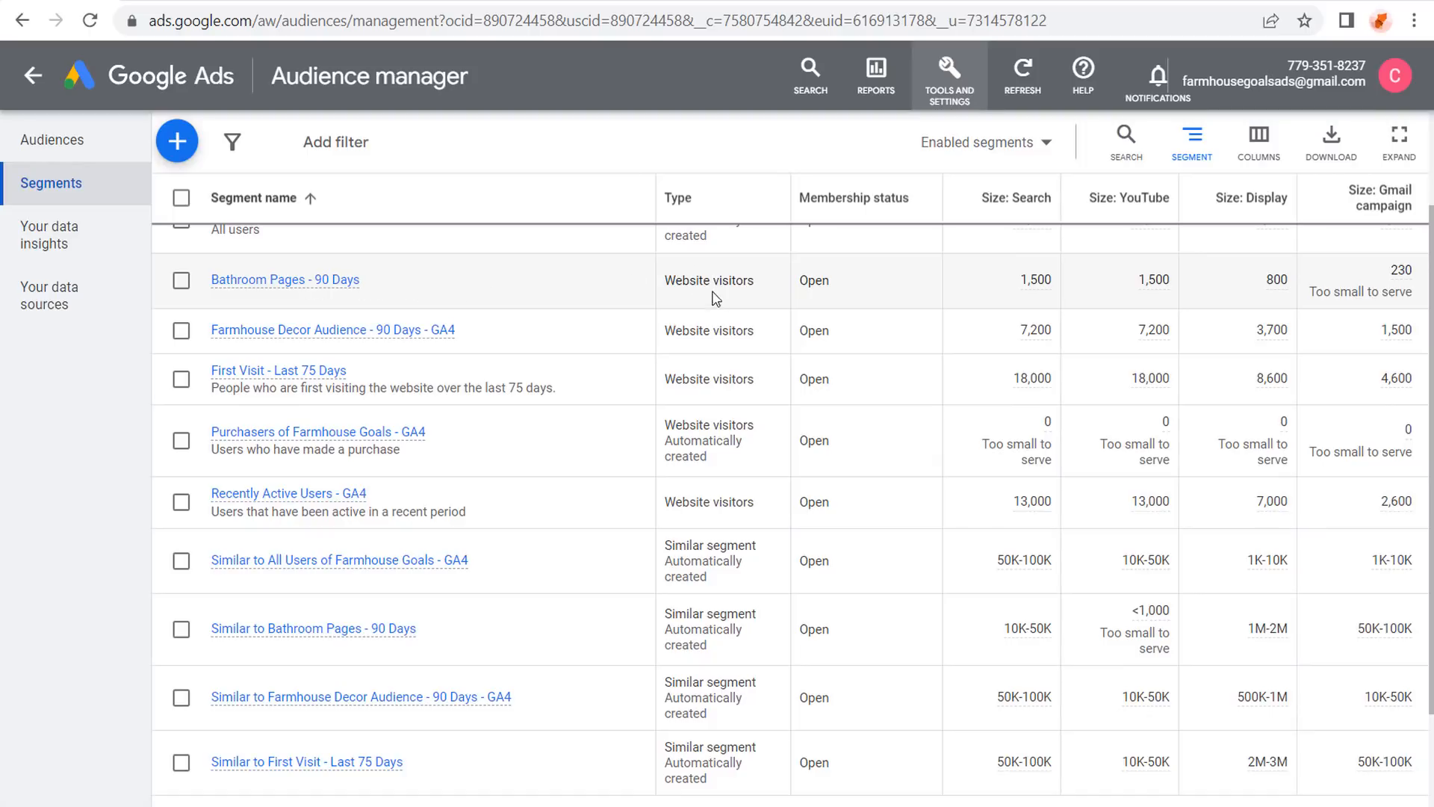
{"action": "scroll", "coordinate": [747, 312], "scroll_direction": "down", "scroll_amount": 2}
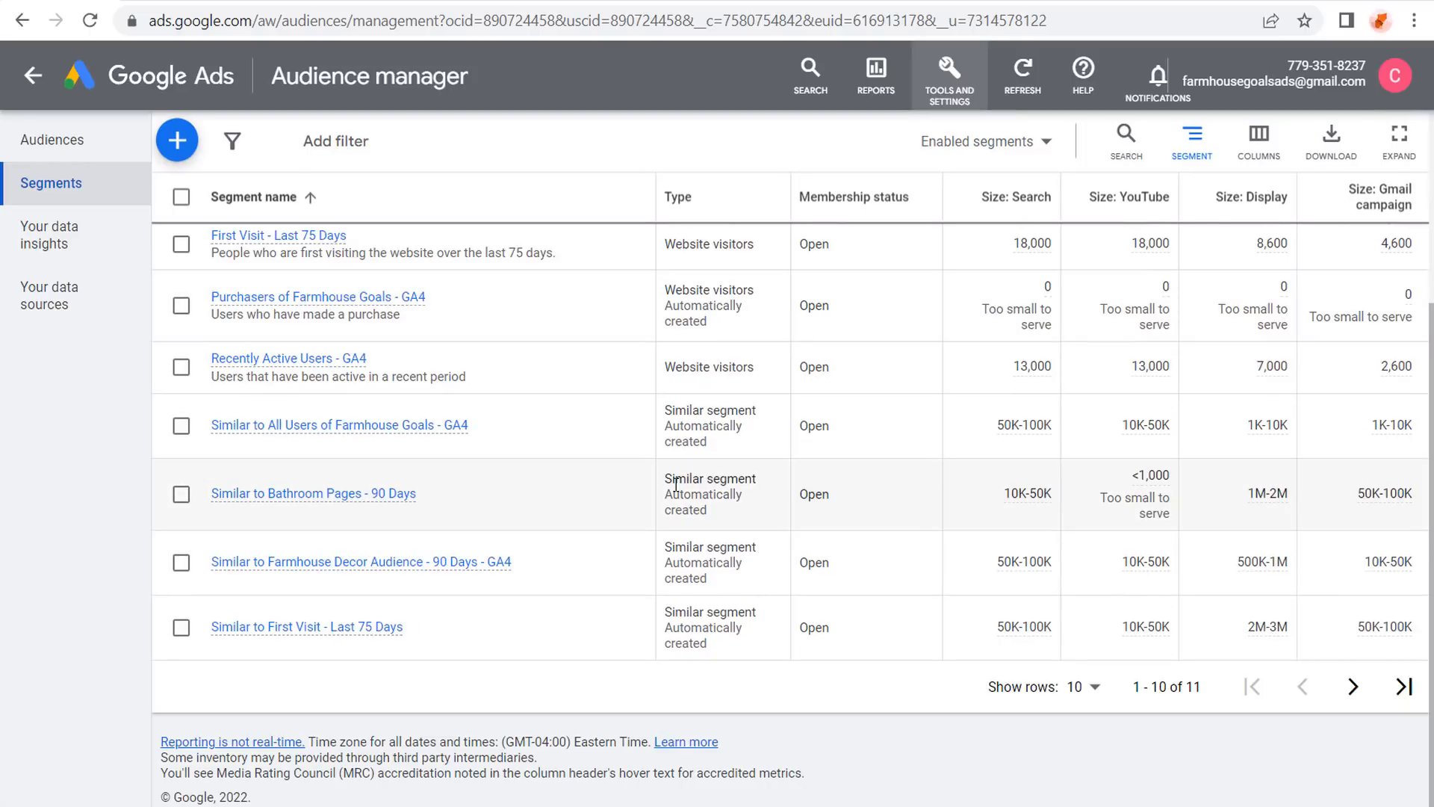
{"action": "left_click_drag", "start_coordinate": [668, 480], "coordinate": [754, 512]}
{"action": "left_click", "coordinate": [754, 513]}
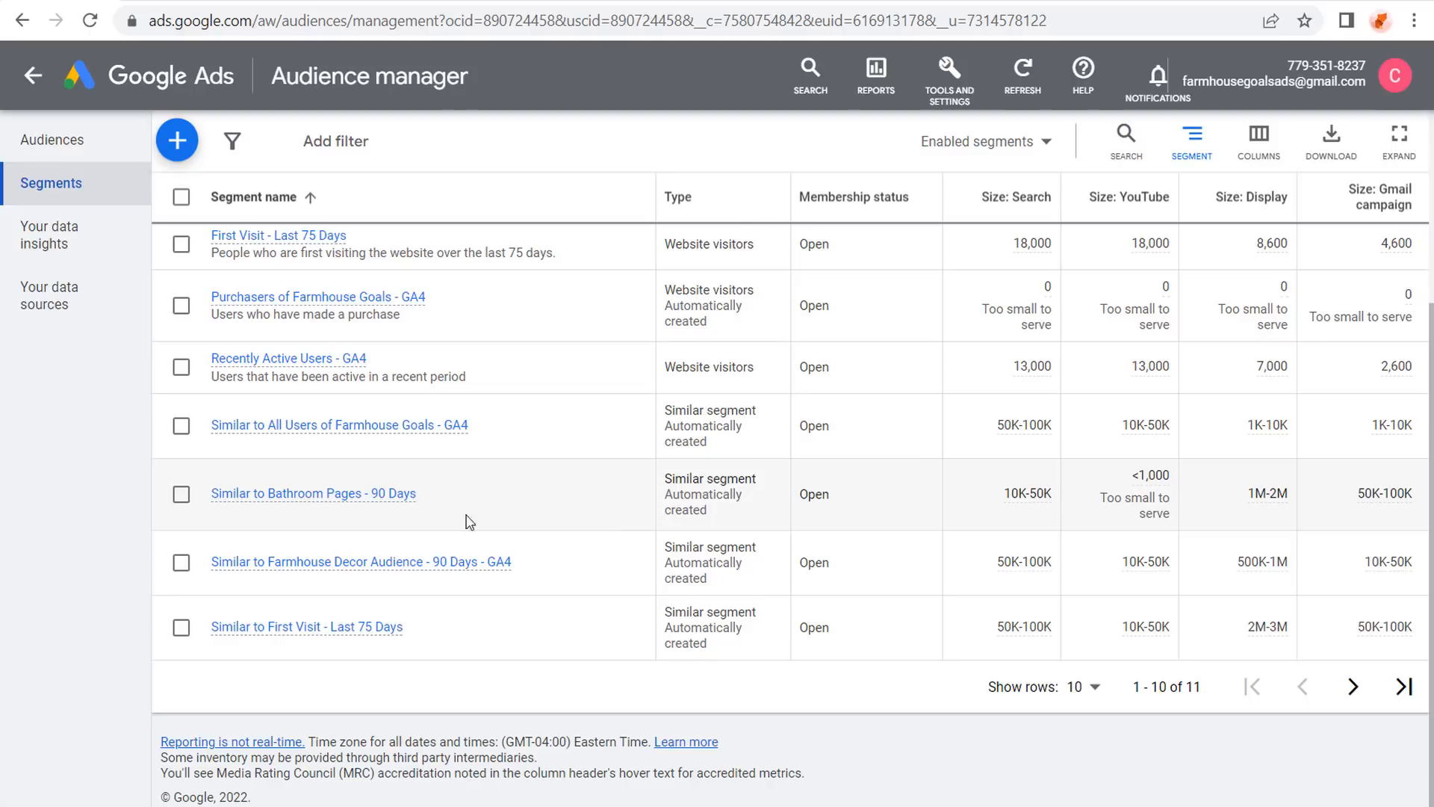
{"action": "mouse_move", "coordinate": [320, 504]}
{"action": "mouse_move", "coordinate": [1339, 523]}
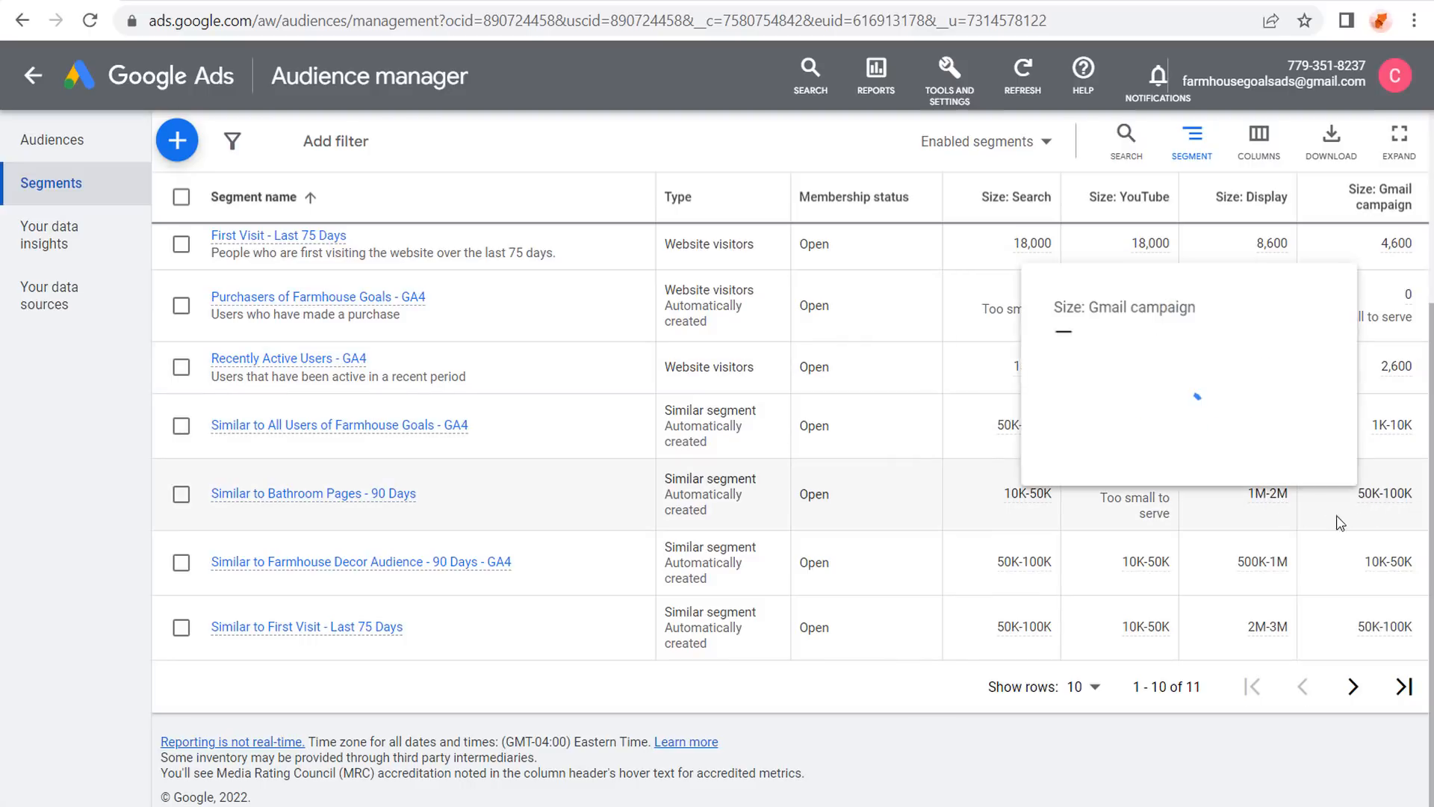
{"action": "mouse_move", "coordinate": [1033, 496]}
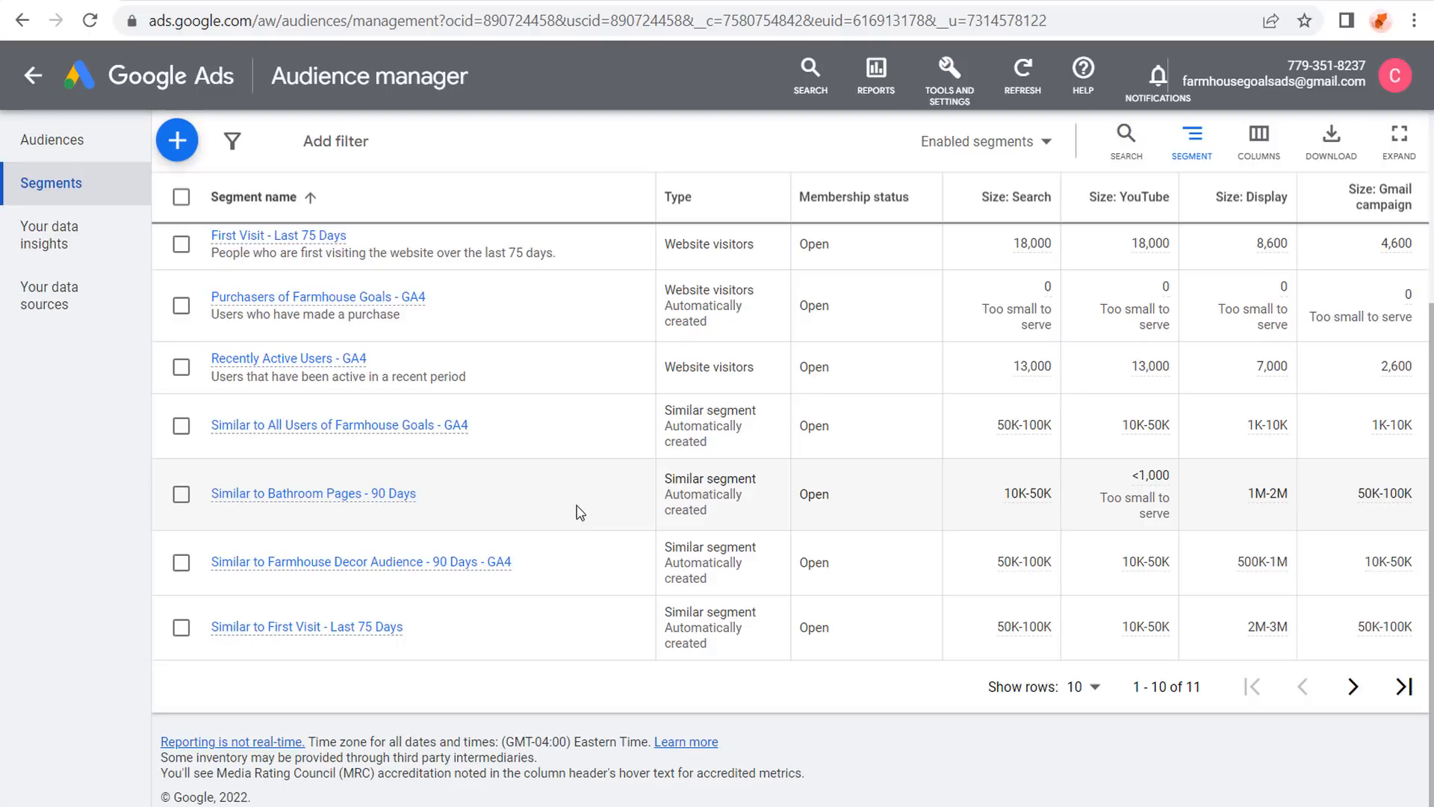
{"action": "scroll", "coordinate": [580, 512], "scroll_direction": "up", "scroll_amount": 2}
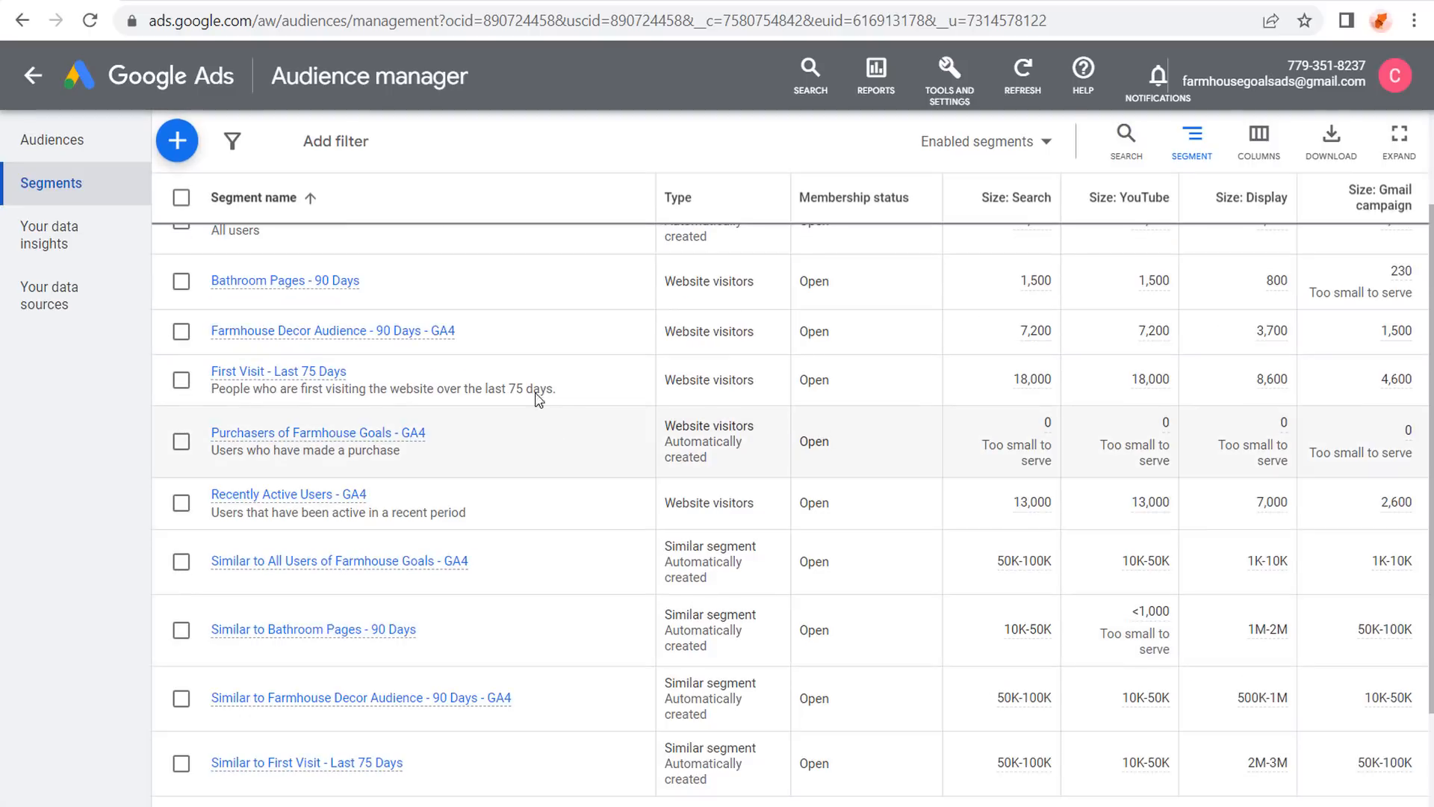
{"action": "scroll", "coordinate": [526, 318], "scroll_direction": "down", "scroll_amount": 2}
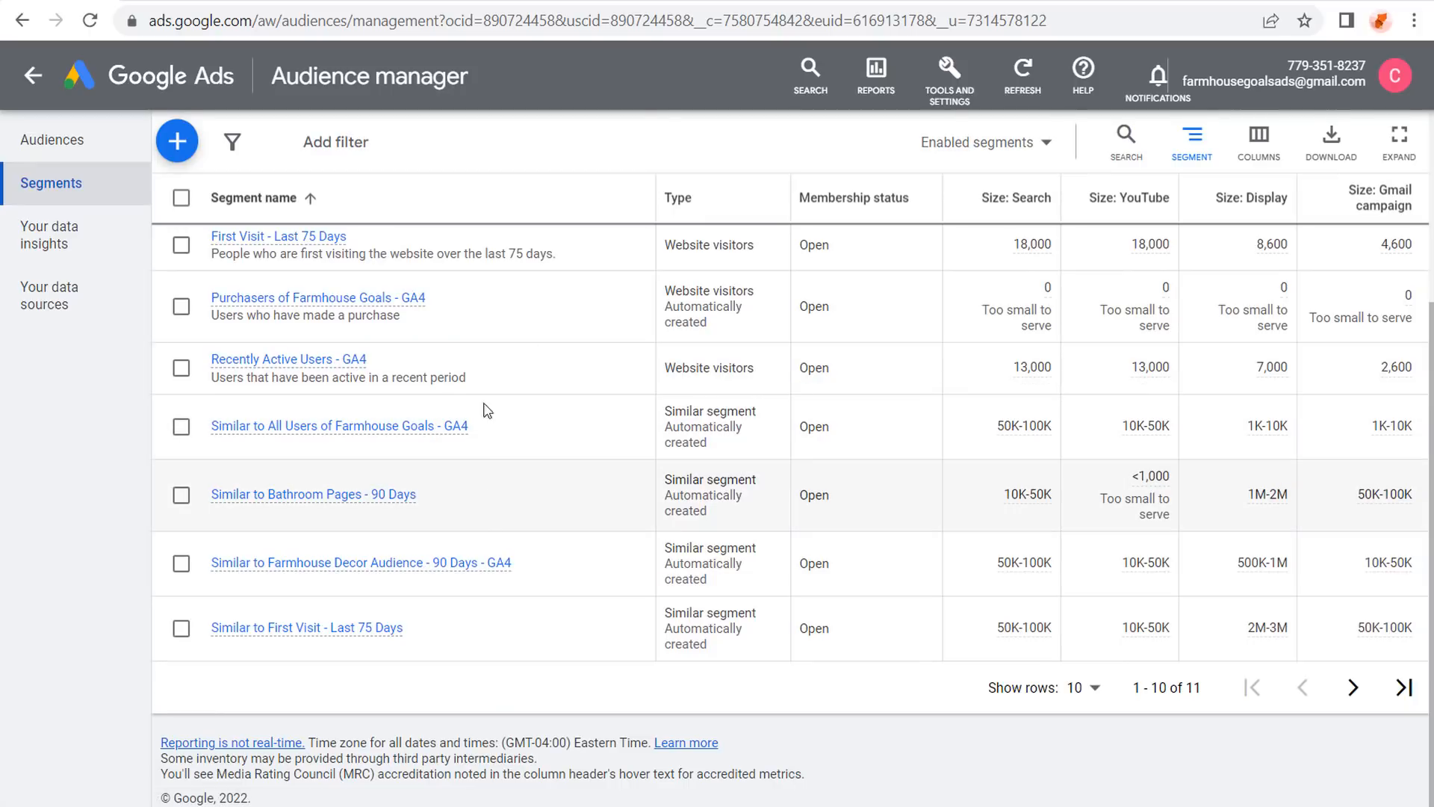
{"action": "scroll", "coordinate": [522, 366], "scroll_direction": "up", "scroll_amount": 4}
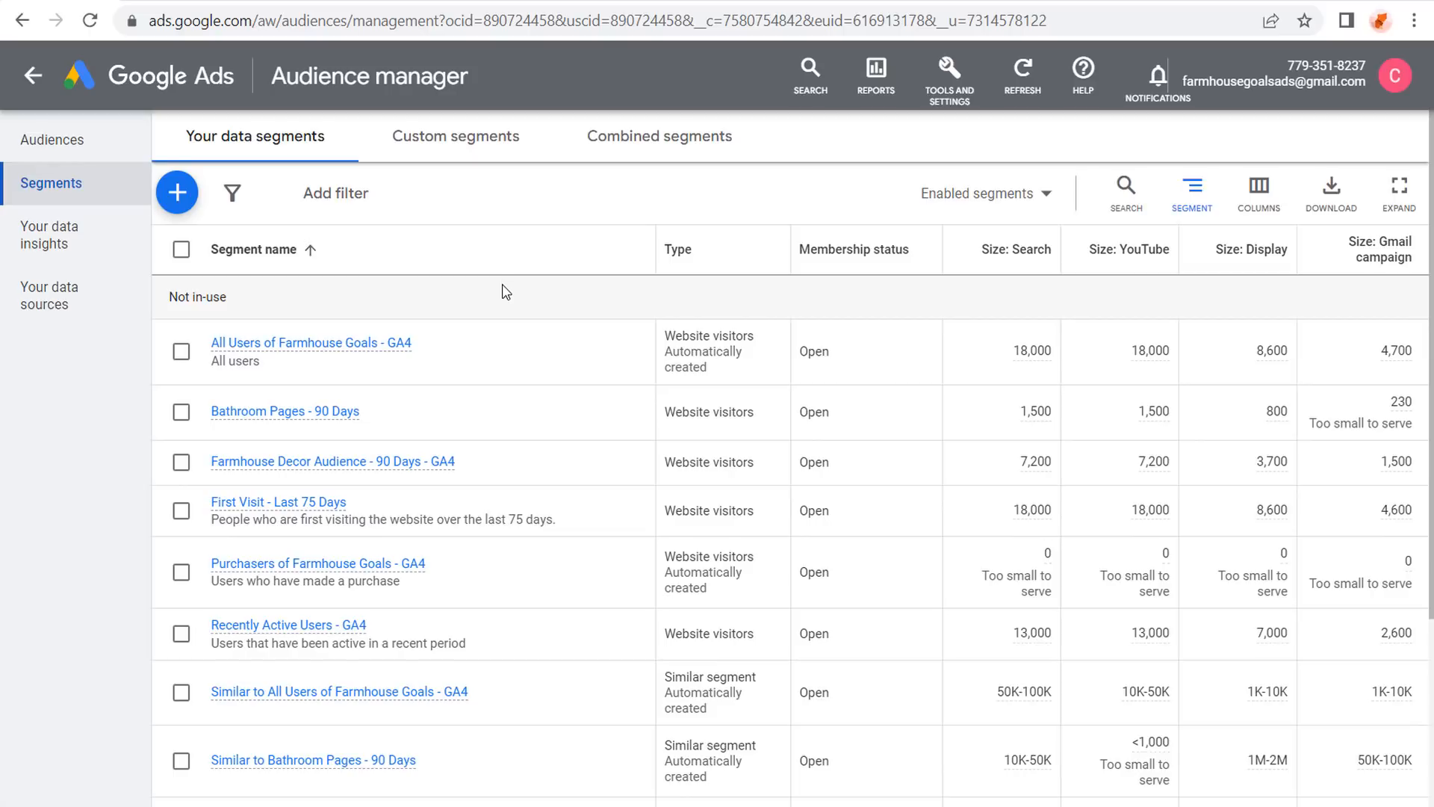
Go to Conversions under Tools and Settings to find the Farmhouse Goals - GA4 (web) Affiliate Click action.
{"action": "left_click", "coordinate": [949, 72]}
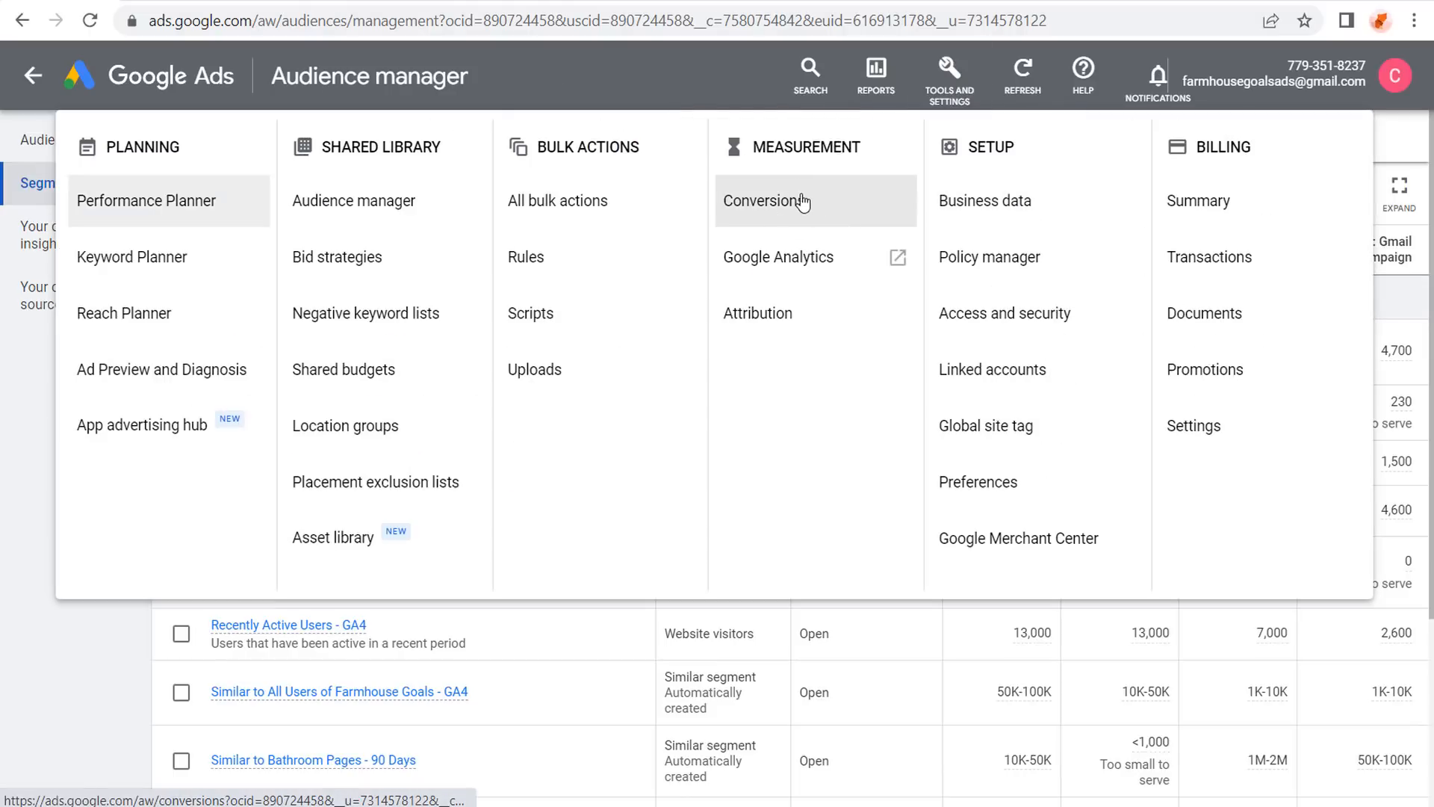
{"action": "left_click", "coordinate": [604, 78]}
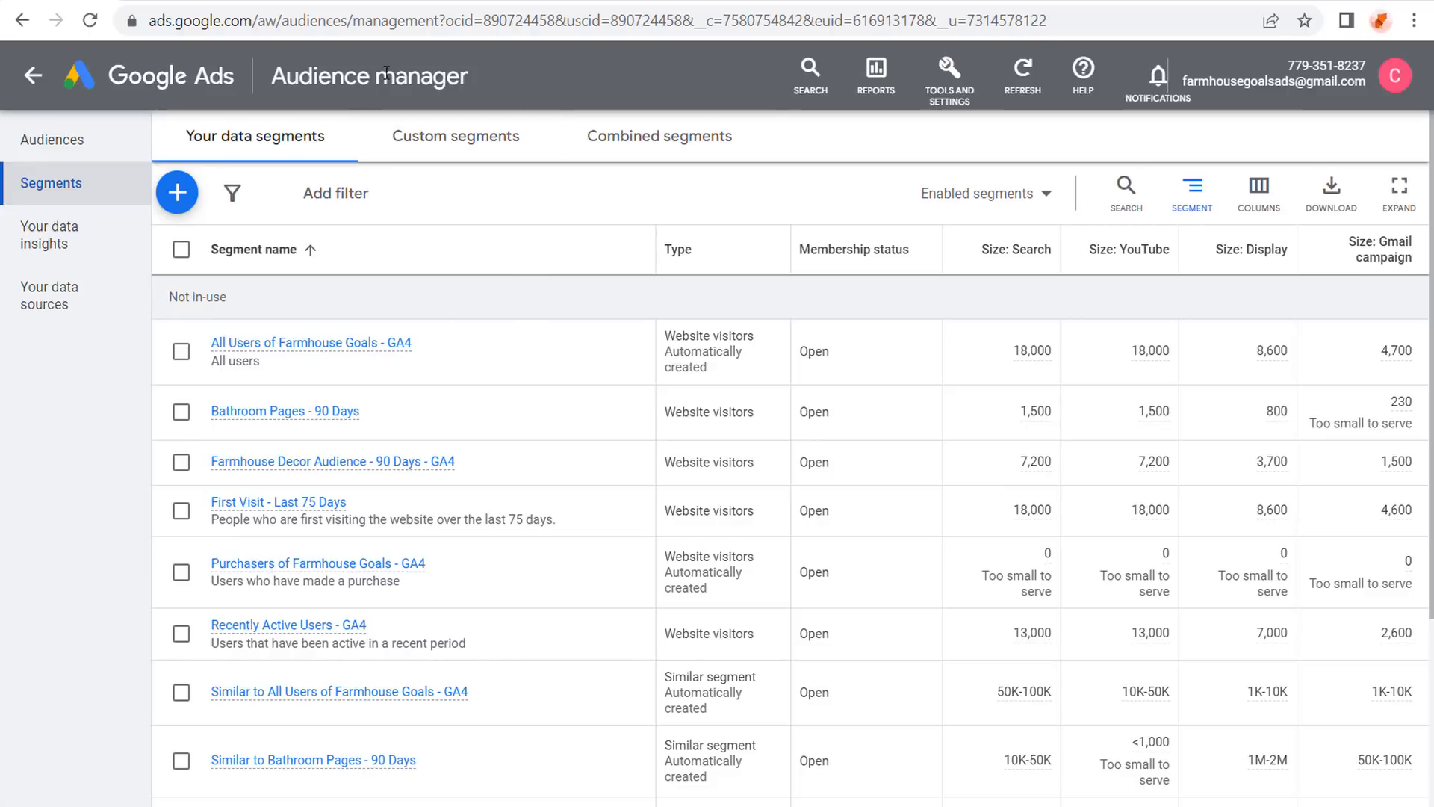
{"action": "left_click", "coordinate": [103, 75]}
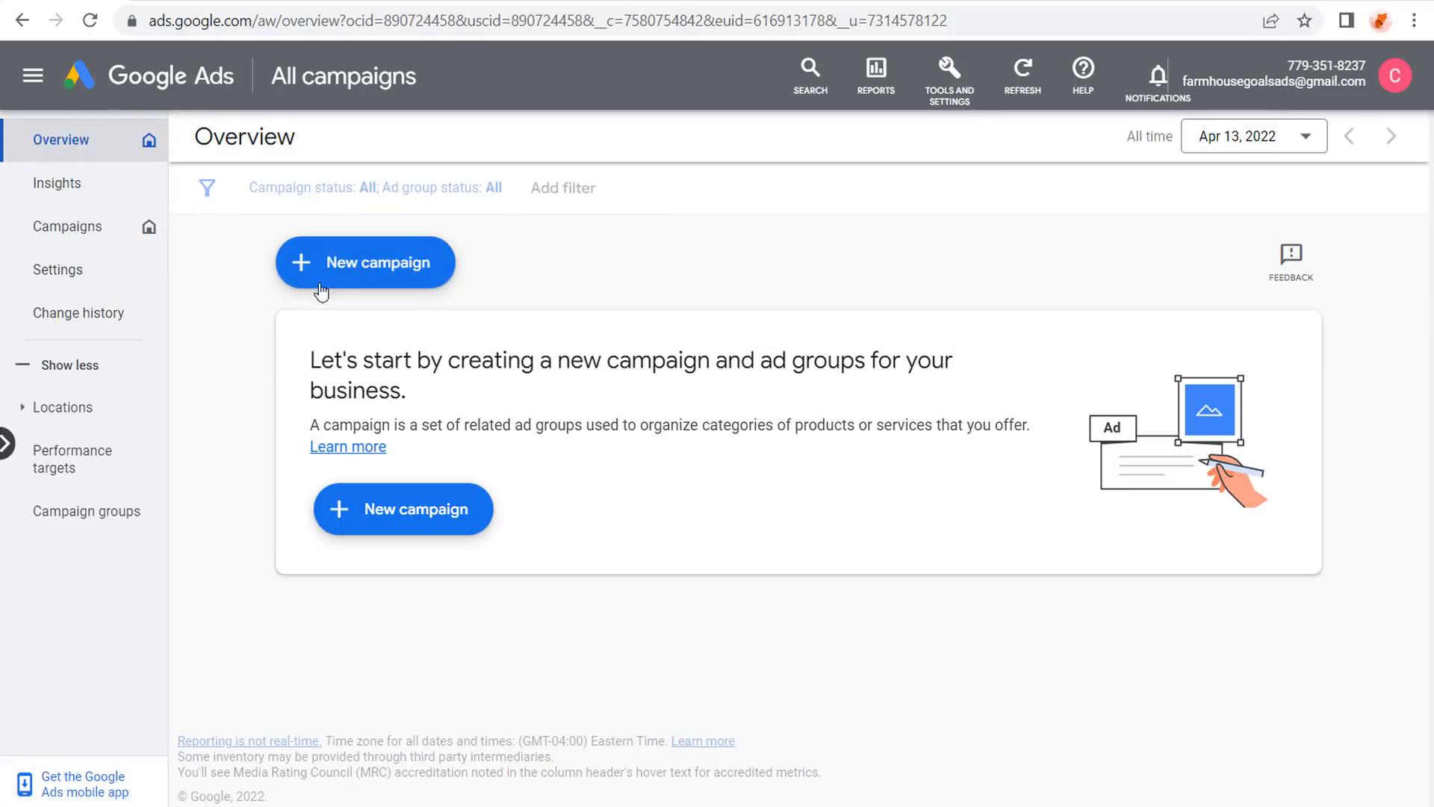
{"action": "left_click", "coordinate": [942, 79]}
{"action": "left_click", "coordinate": [826, 208]}
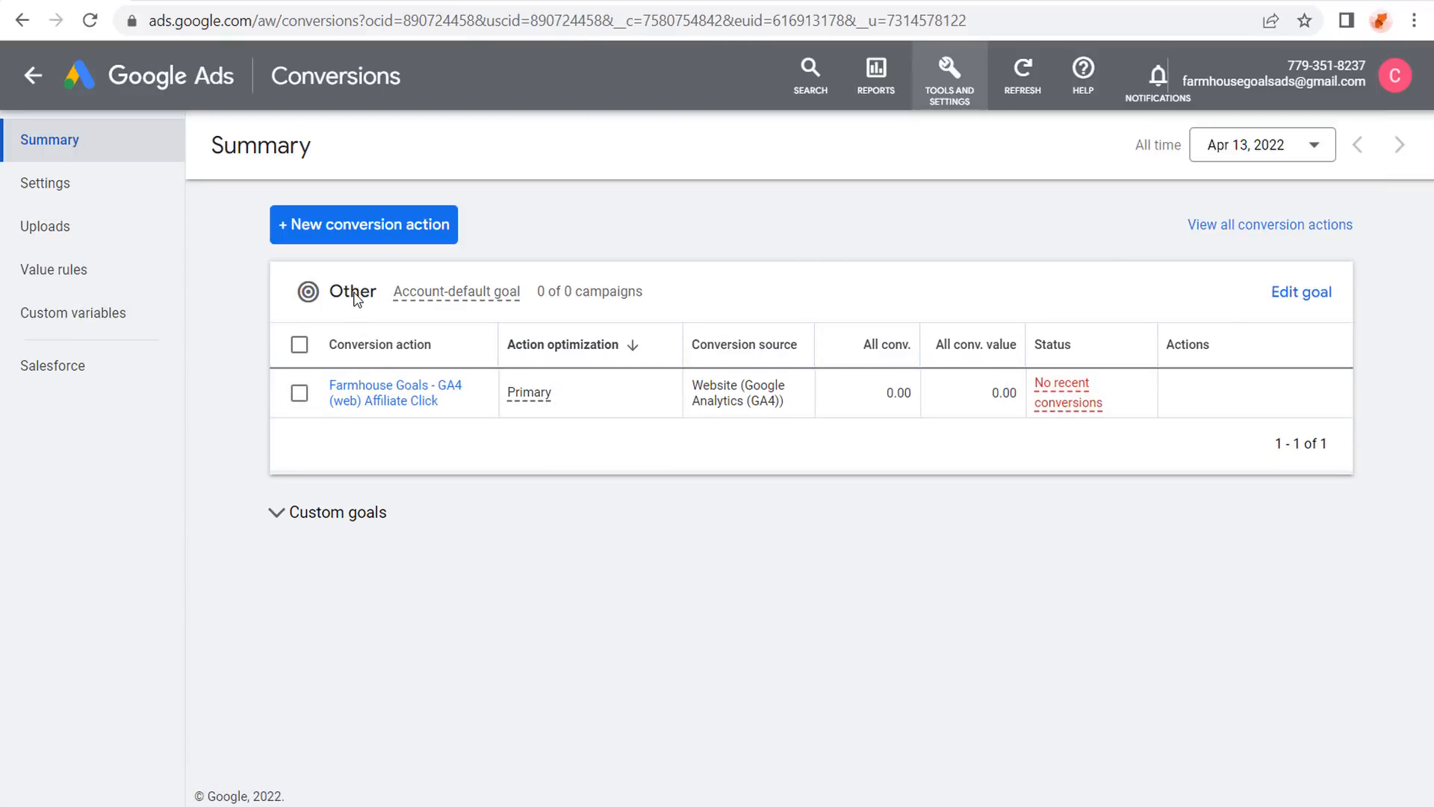
Set the Affiliate Click conversion's goal category to Outbound click as a primary action and save.
{"action": "left_click", "coordinate": [388, 396]}
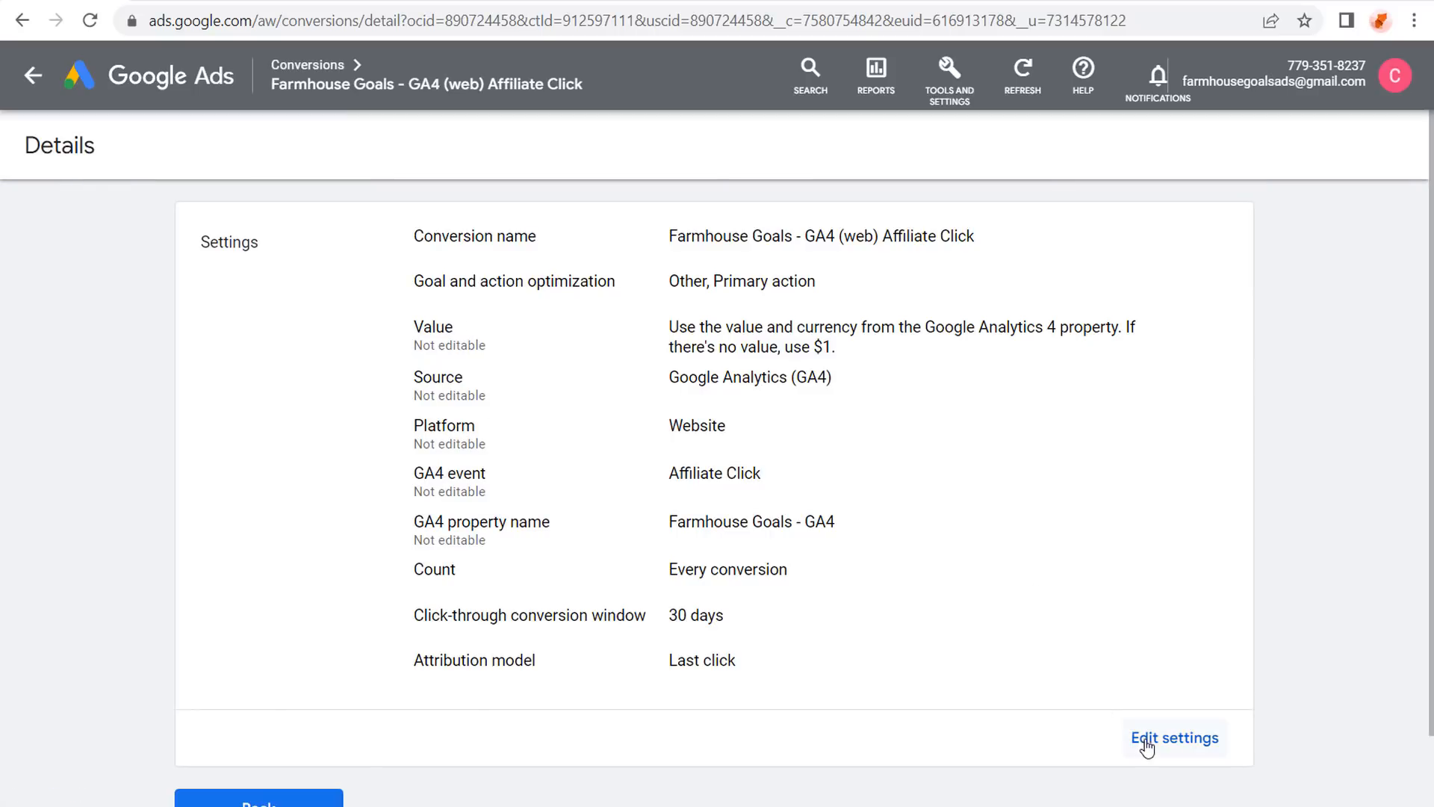
{"action": "left_click", "coordinate": [1148, 746]}
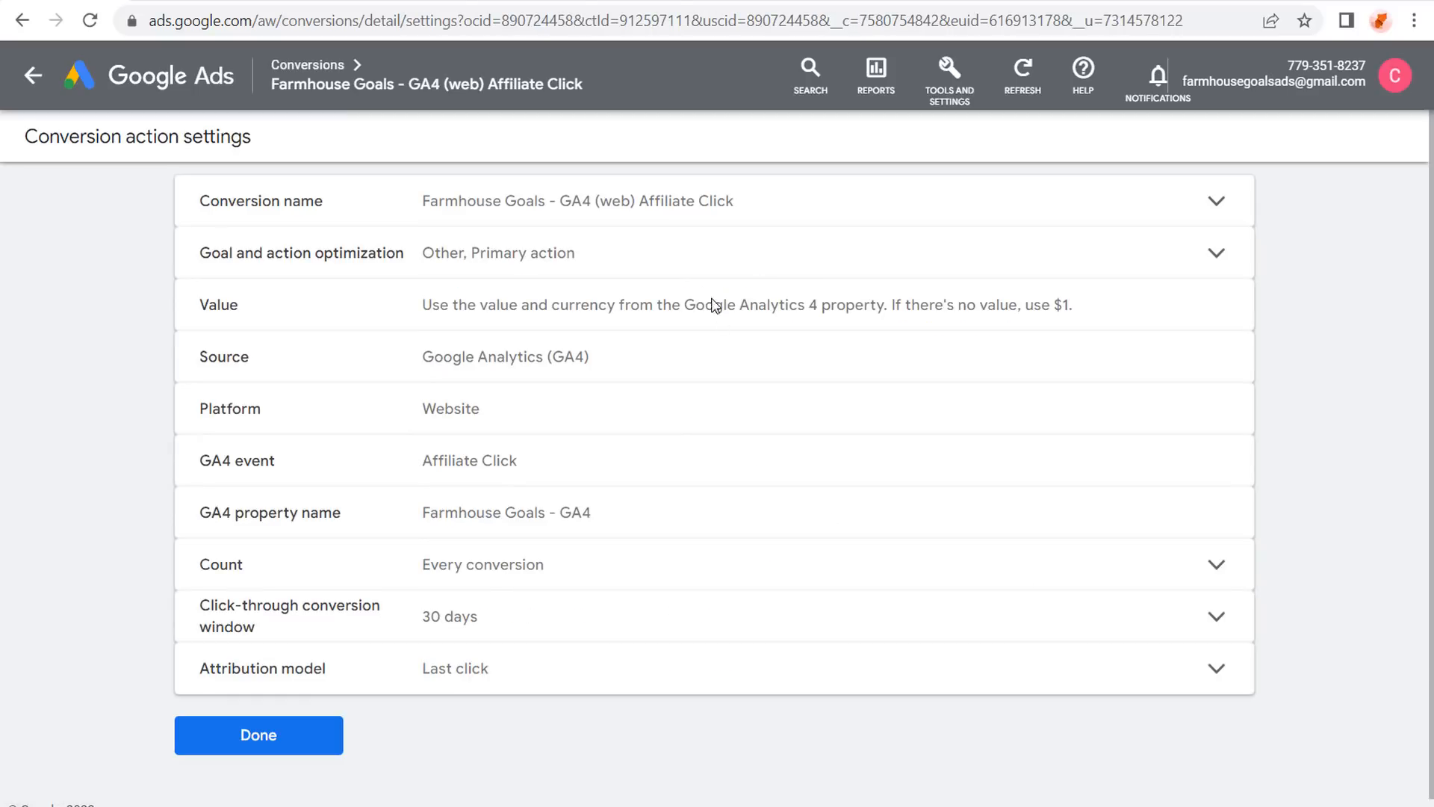
{"action": "left_click", "coordinate": [694, 252]}
{"action": "left_click", "coordinate": [516, 342]}
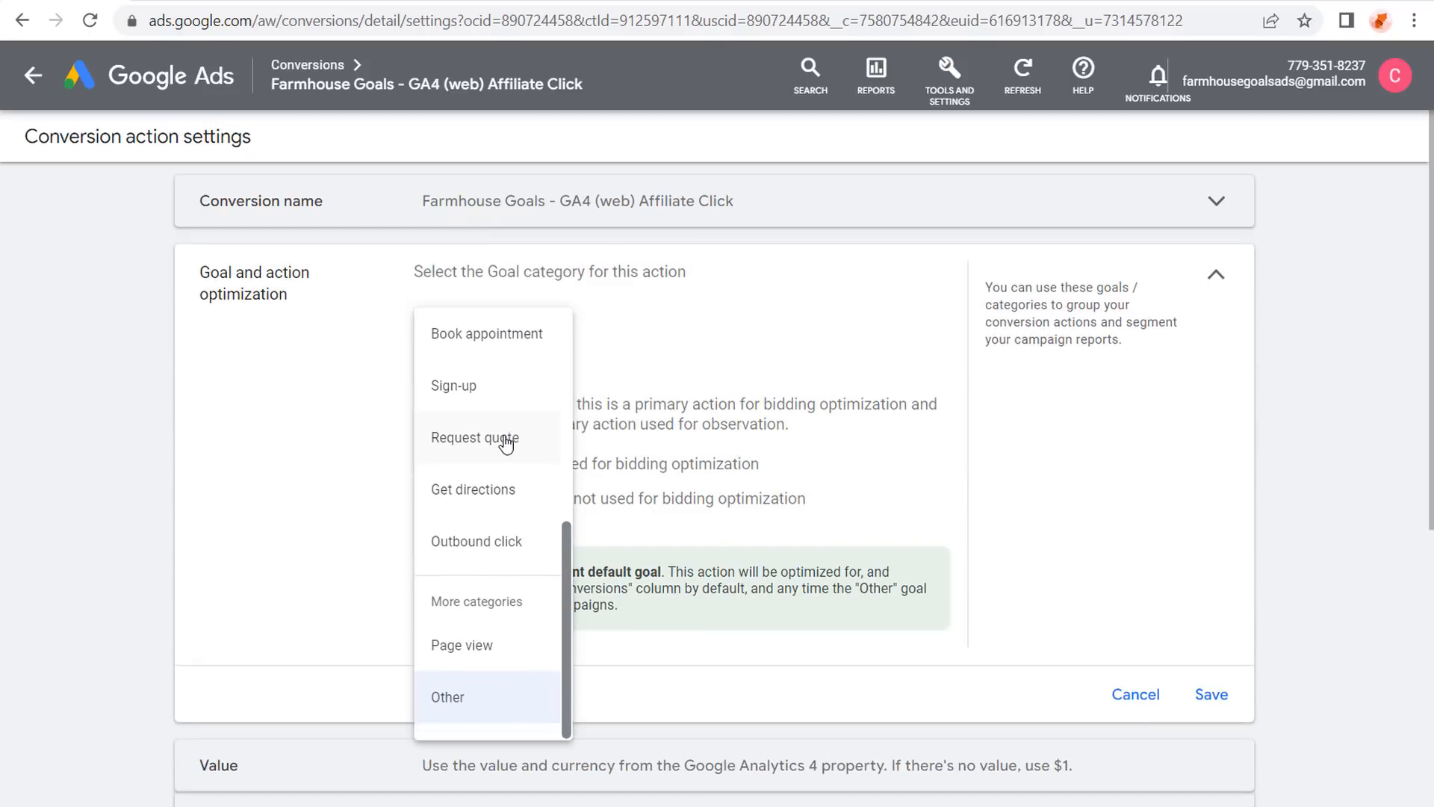
{"action": "scroll", "coordinate": [508, 448], "scroll_direction": "up", "scroll_amount": 1}
{"action": "scroll", "coordinate": [509, 448], "scroll_direction": "up", "scroll_amount": 3}
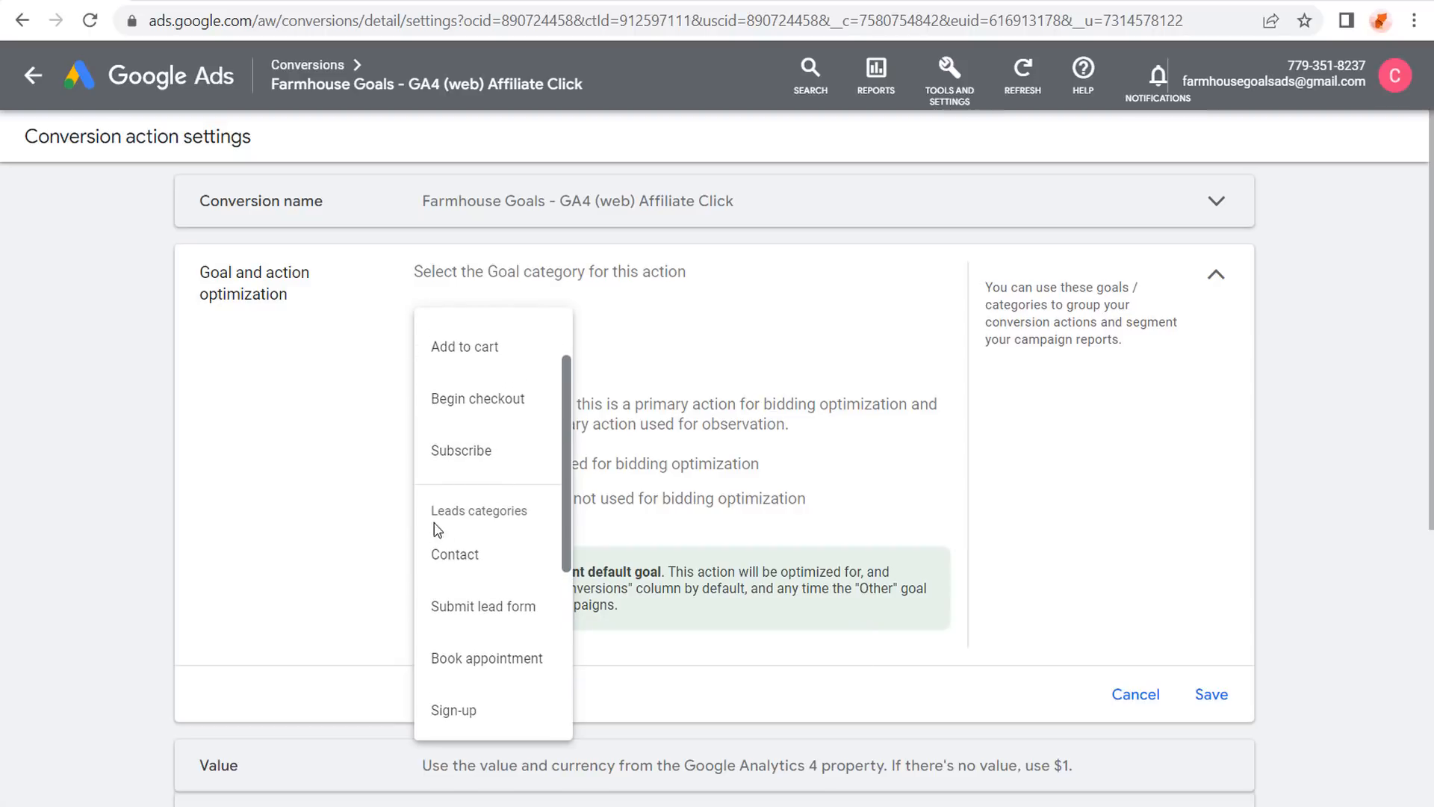
{"action": "scroll", "coordinate": [486, 514], "scroll_direction": "down", "scroll_amount": 4}
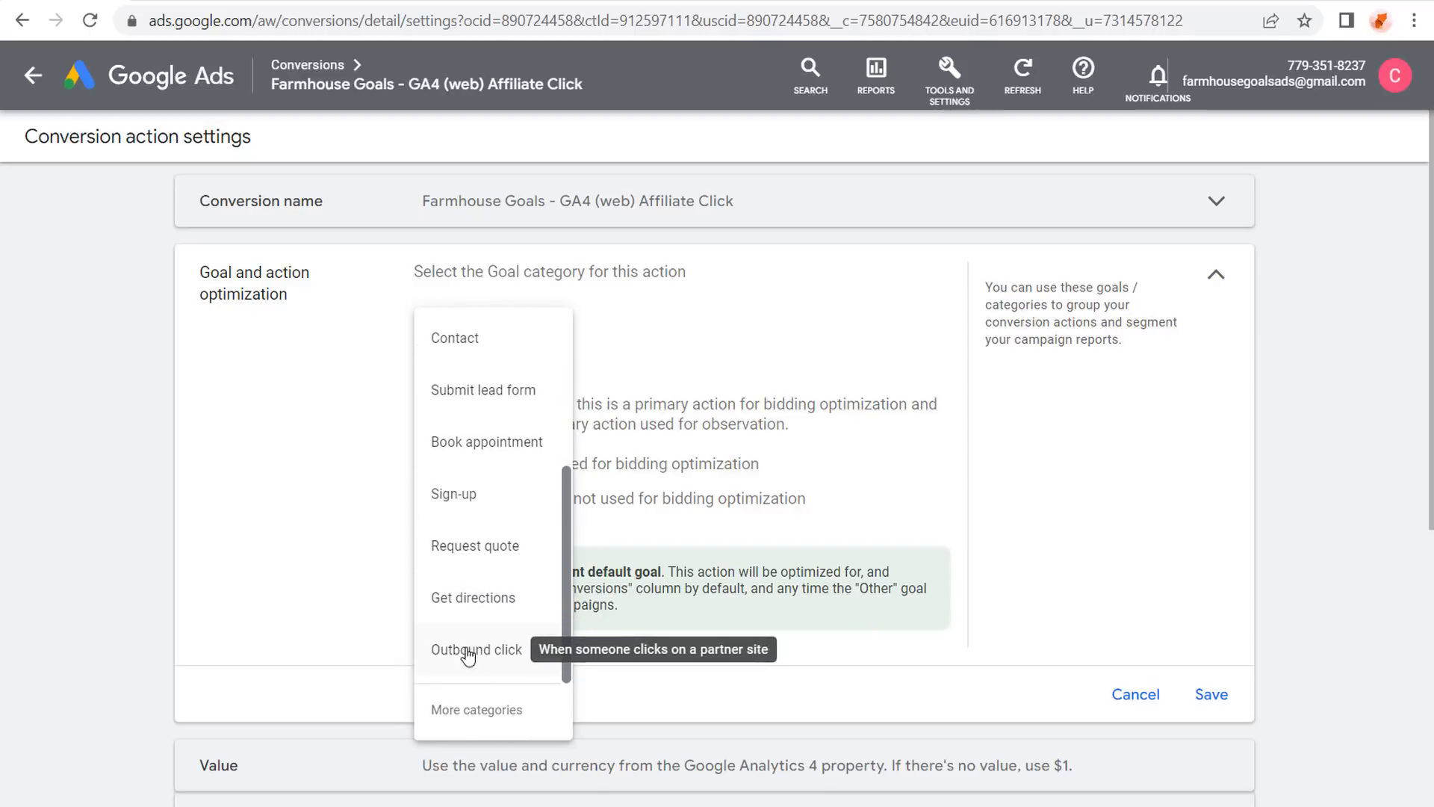
{"action": "left_click", "coordinate": [486, 655]}
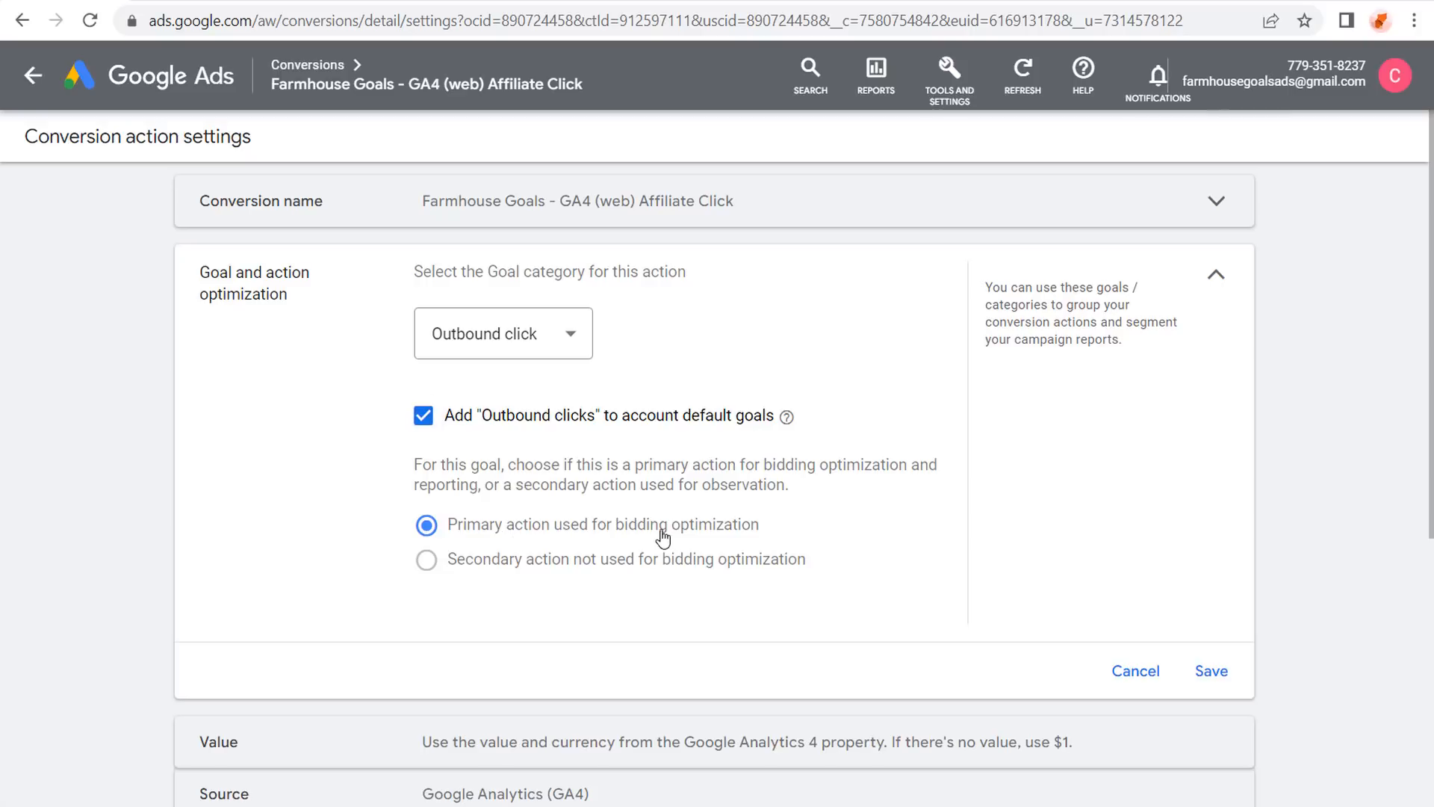
{"action": "left_click", "coordinate": [1208, 672]}
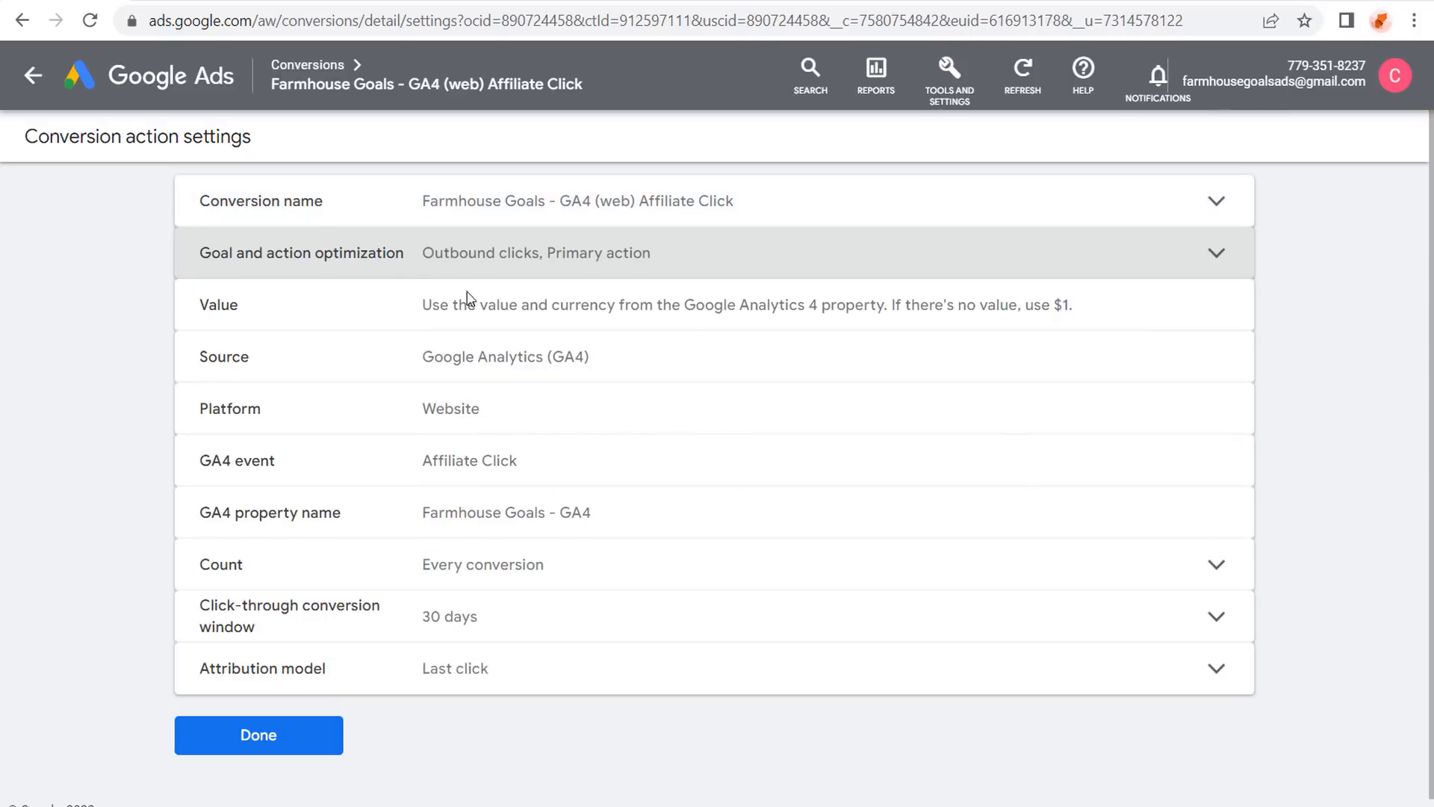
{"action": "left_click", "coordinate": [251, 738]}
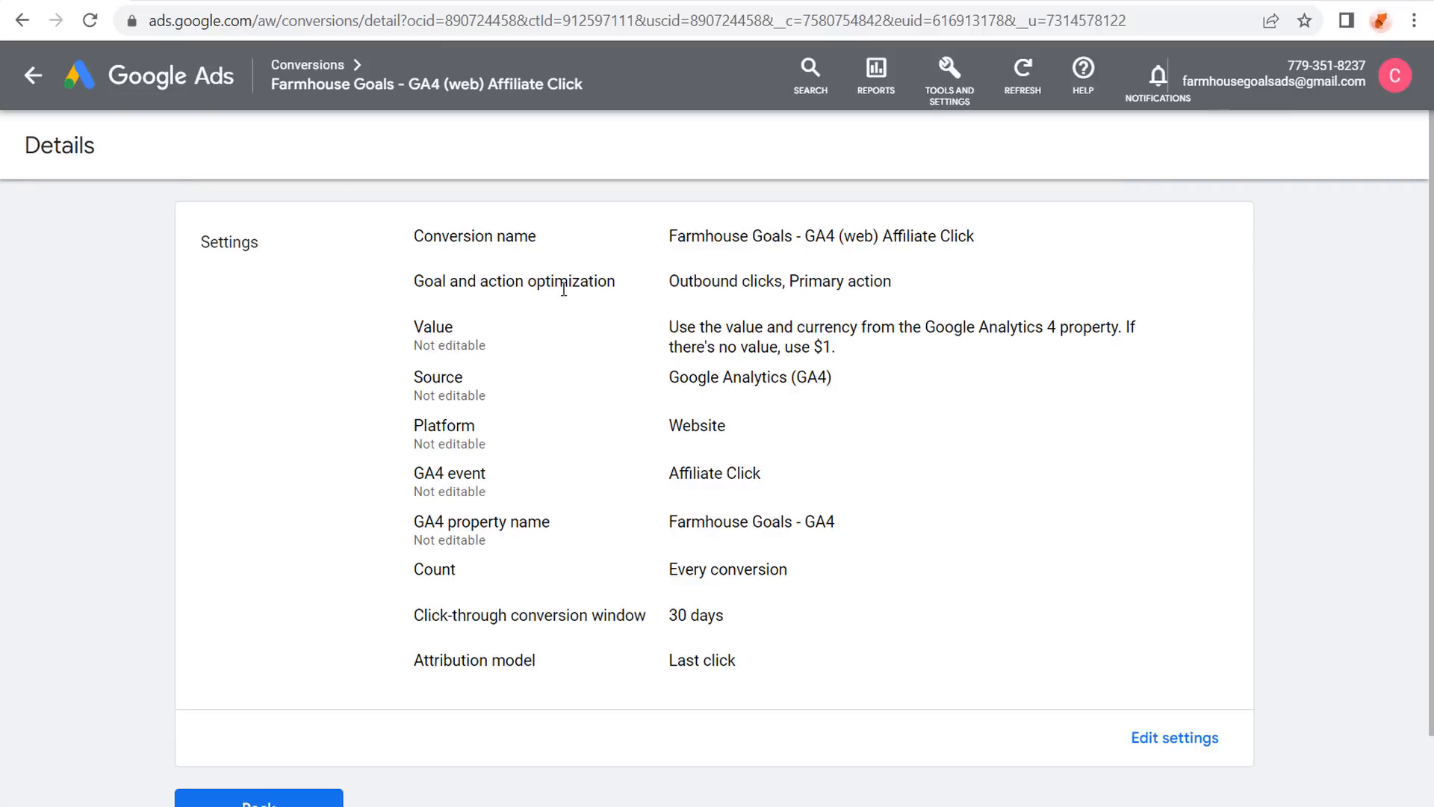
Check the new Outbound clicks goal, then return to the All campaigns overview.
{"action": "left_click_drag", "start_coordinate": [670, 283], "coordinate": [824, 283]}
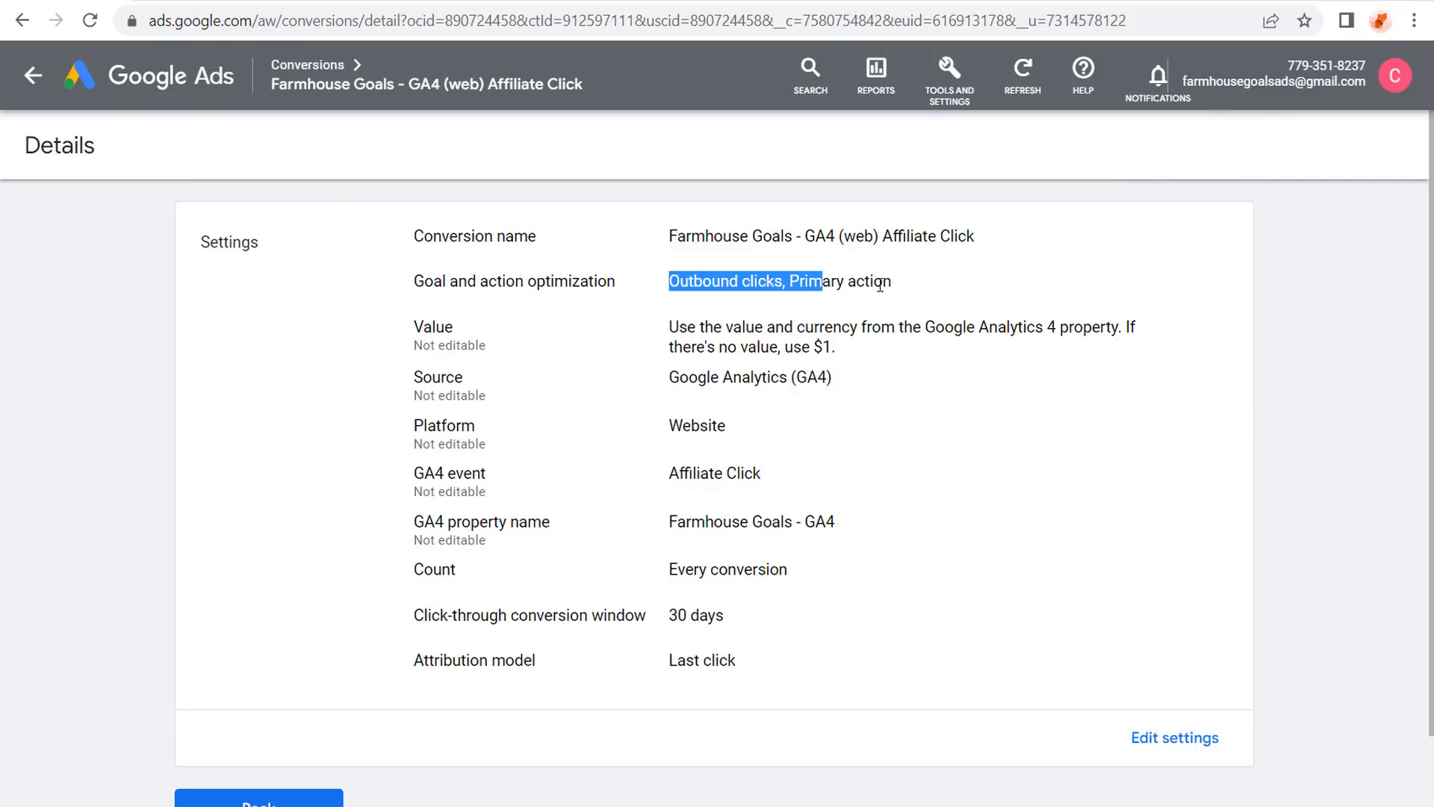
{"action": "left_click", "coordinate": [980, 284]}
{"action": "scroll", "coordinate": [512, 336], "scroll_direction": "down", "scroll_amount": 1}
{"action": "scroll", "coordinate": [304, 269], "scroll_direction": "up", "scroll_amount": 1}
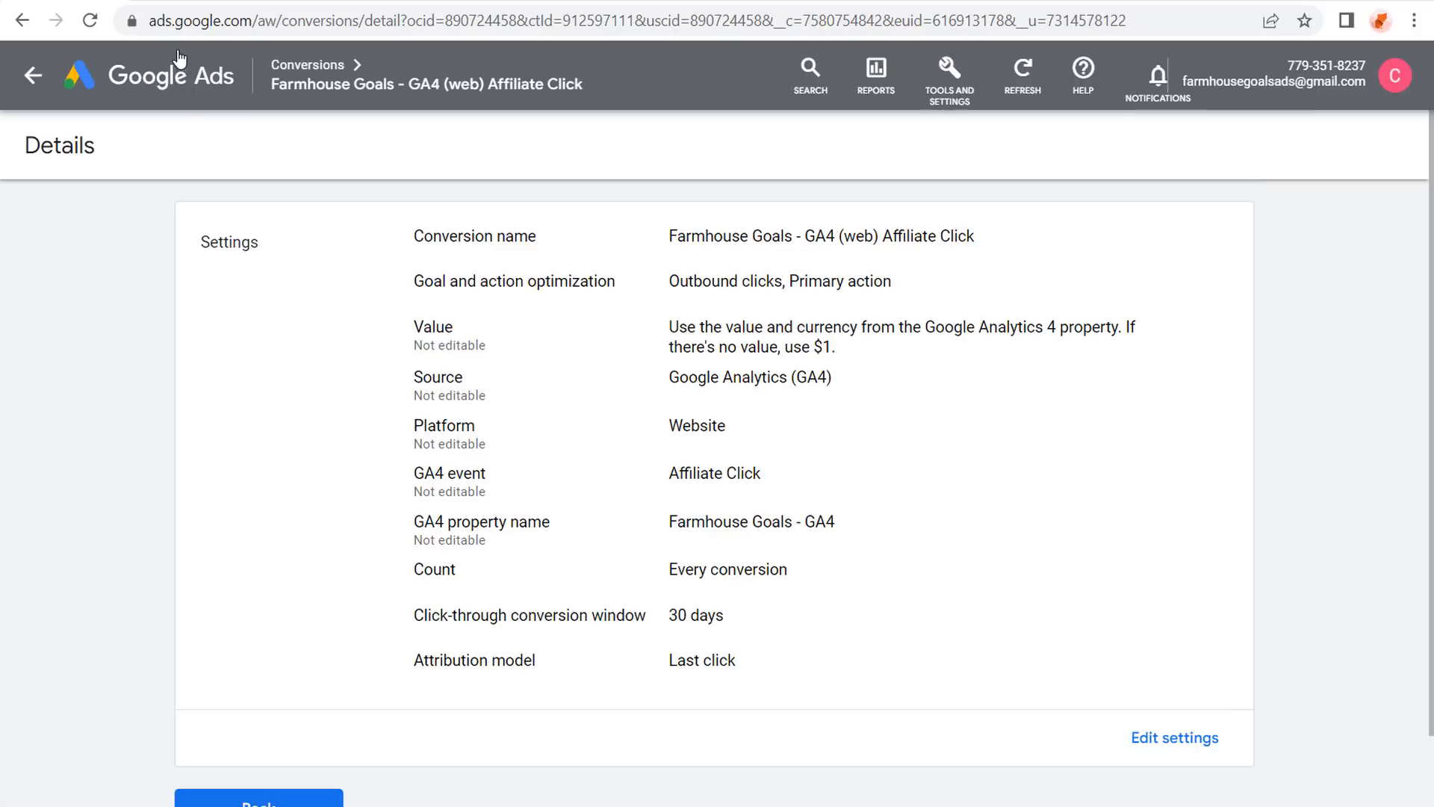
{"action": "left_click", "coordinate": [173, 78]}
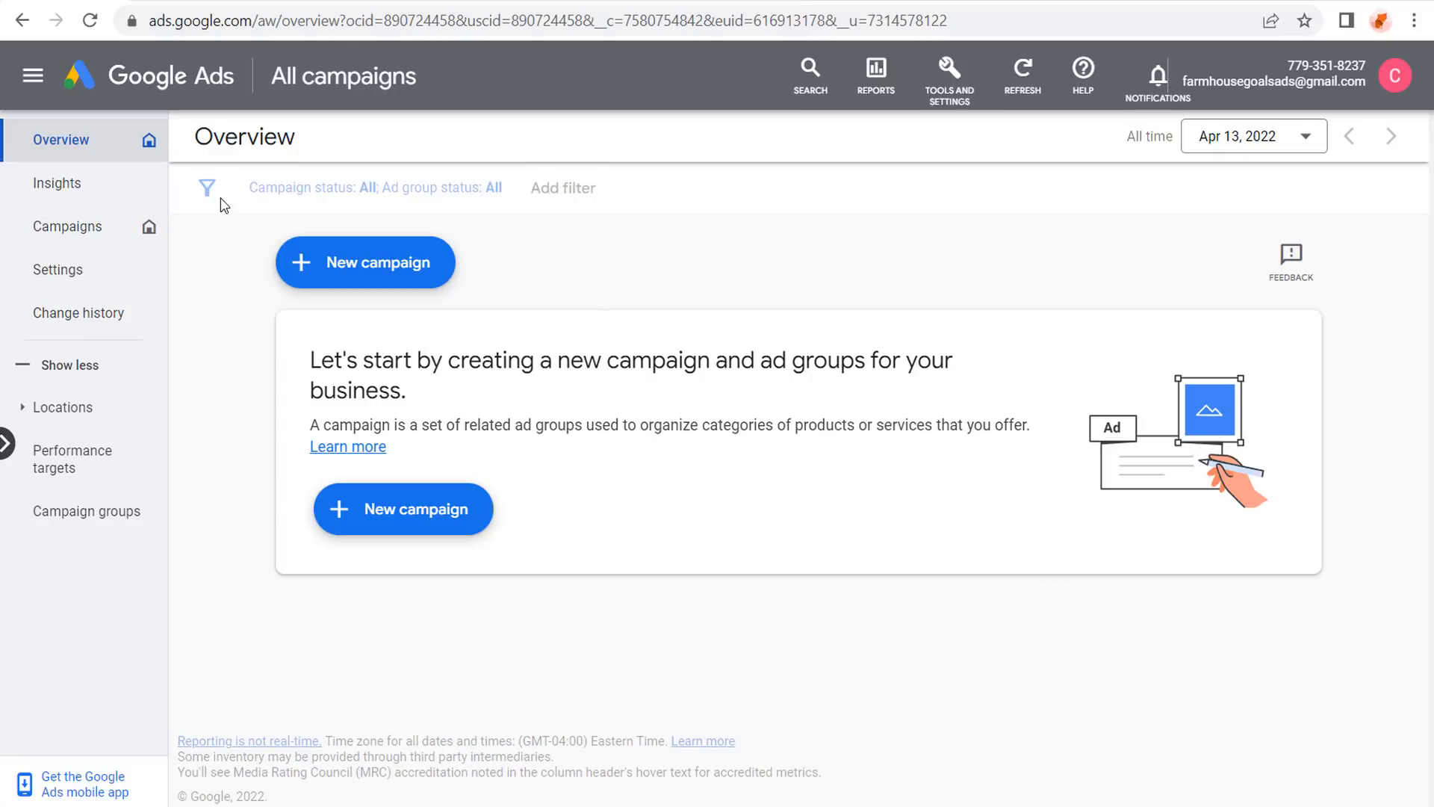
Scroll through the WP-admin bedding product categories and their item counts.
{"action": "left_click", "coordinate": [431, 2]}
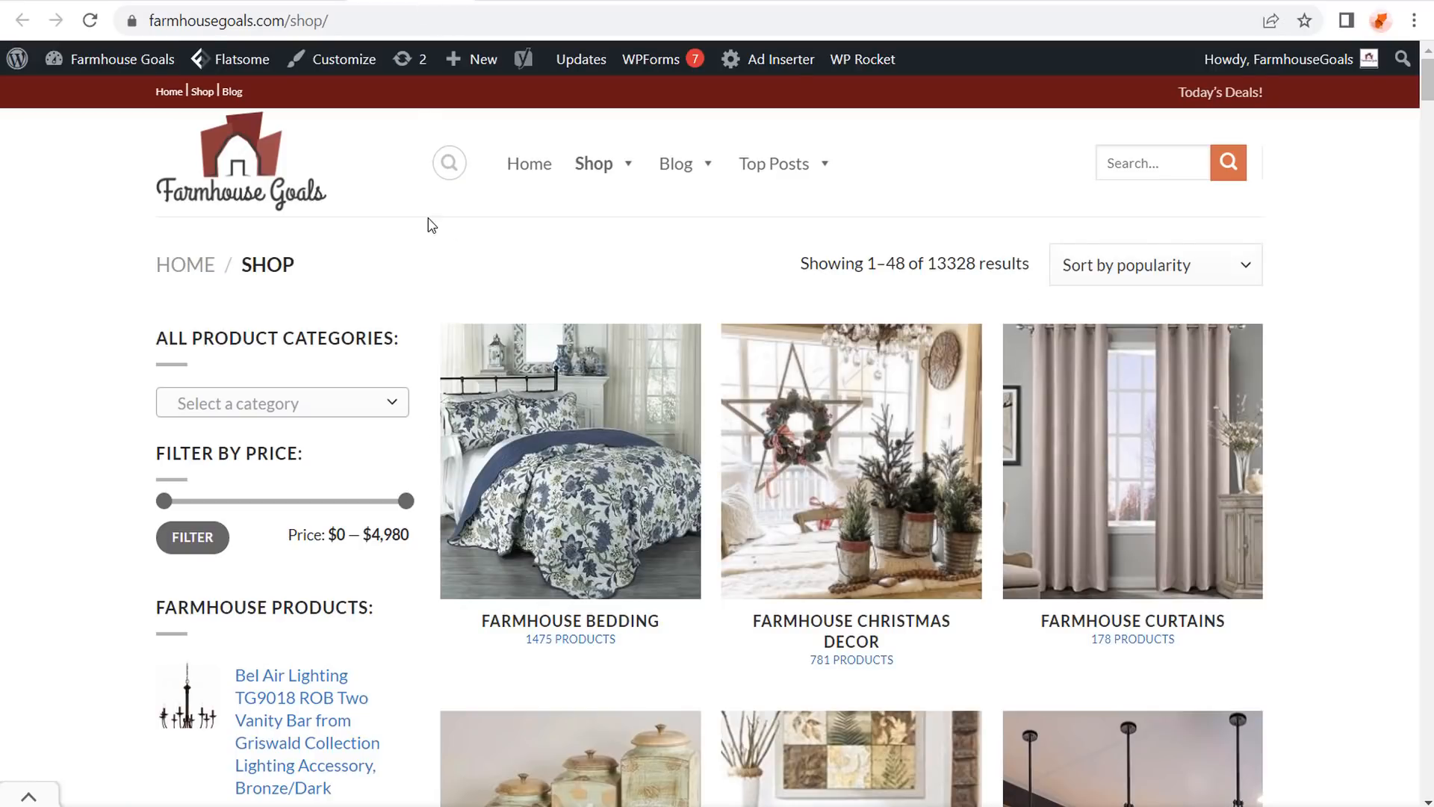
{"action": "left_click", "coordinate": [303, 4]}
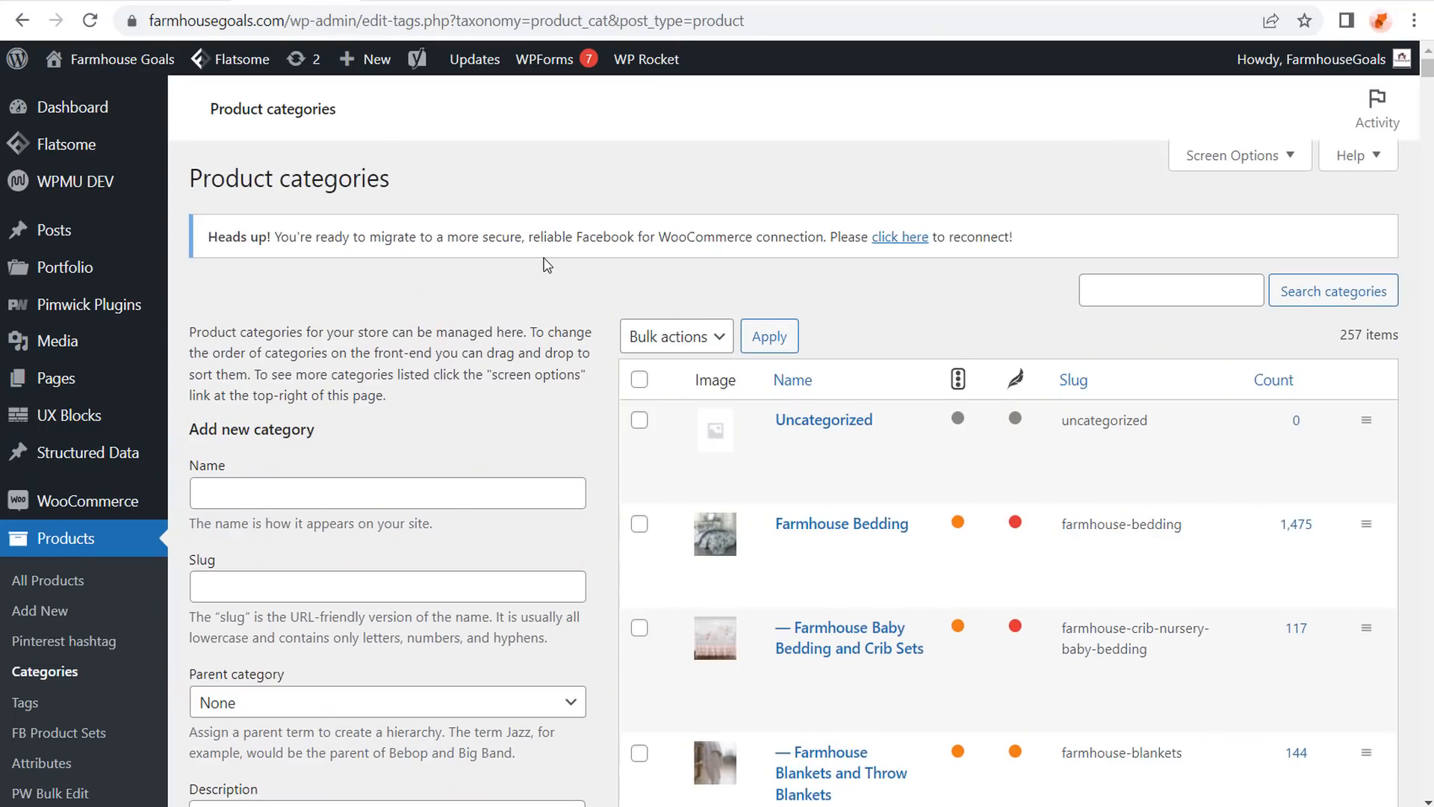
{"action": "scroll", "coordinate": [543, 261], "scroll_direction": "down", "scroll_amount": 2}
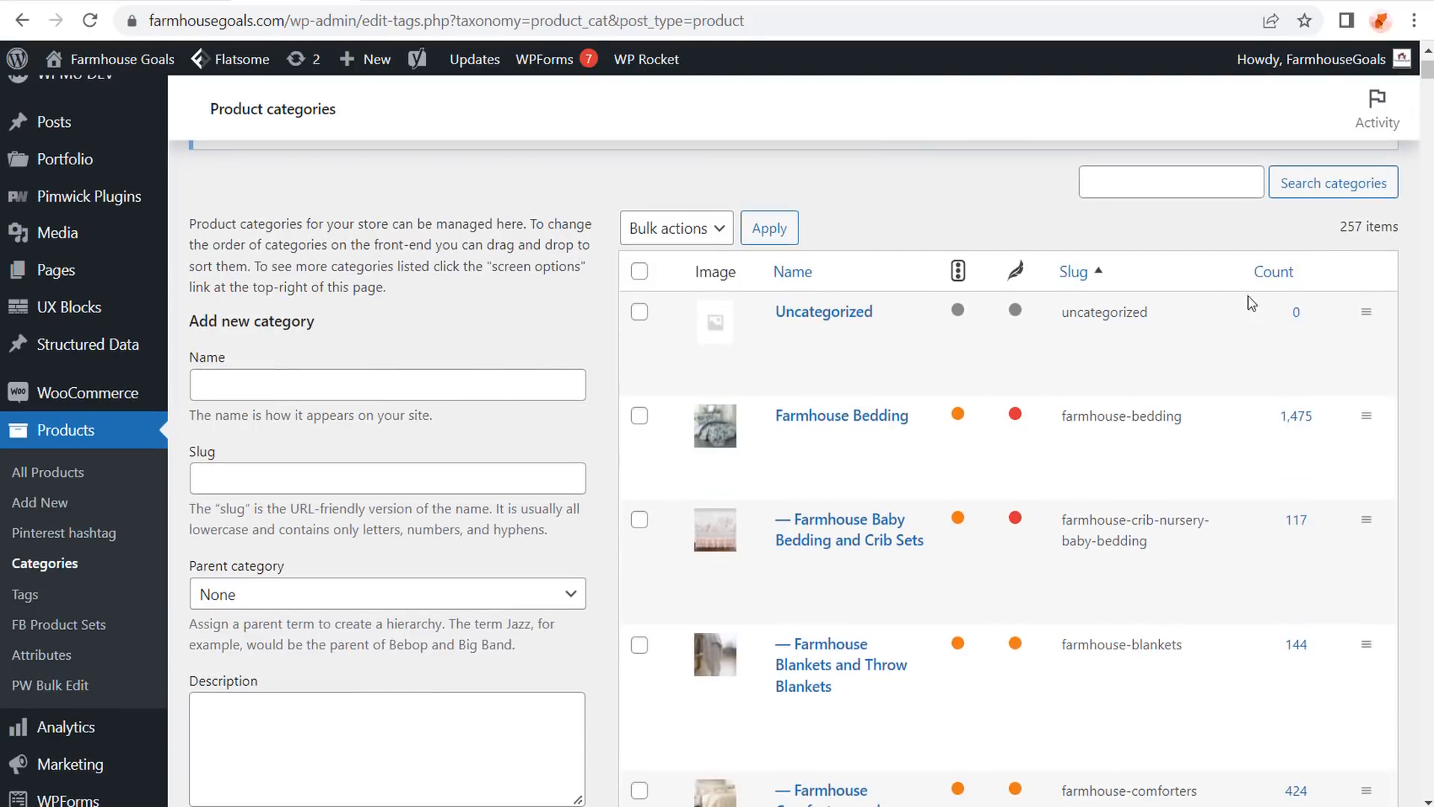
{"action": "left_click_drag", "start_coordinate": [1399, 227], "coordinate": [1348, 228]}
{"action": "left_click", "coordinate": [1352, 228]}
{"action": "mouse_move", "coordinate": [881, 470]}
{"action": "scroll", "coordinate": [881, 459], "scroll_direction": "down", "scroll_amount": 8}
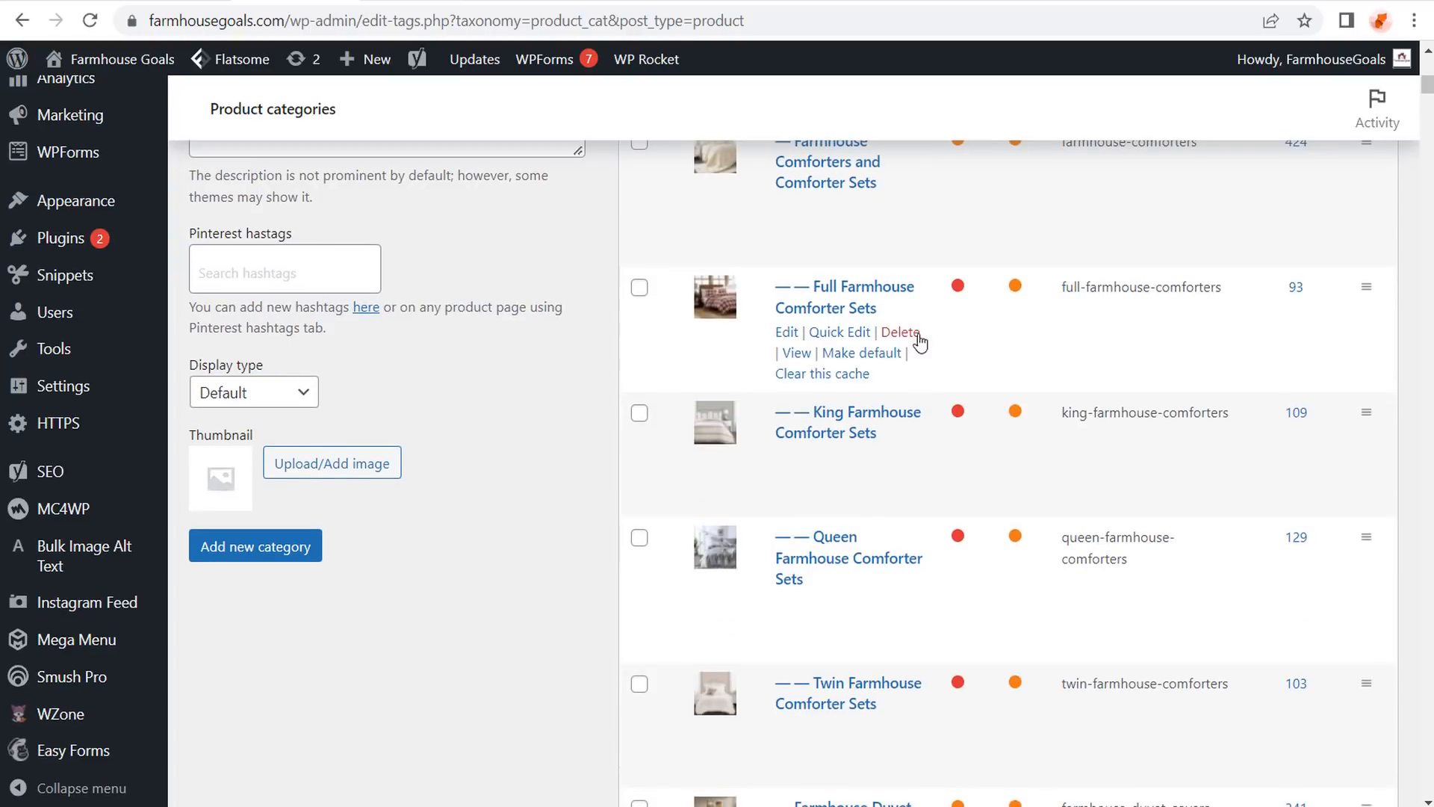
{"action": "scroll", "coordinate": [923, 336], "scroll_direction": "down", "scroll_amount": 8}
{"action": "scroll", "coordinate": [924, 293], "scroll_direction": "down", "scroll_amount": 3}
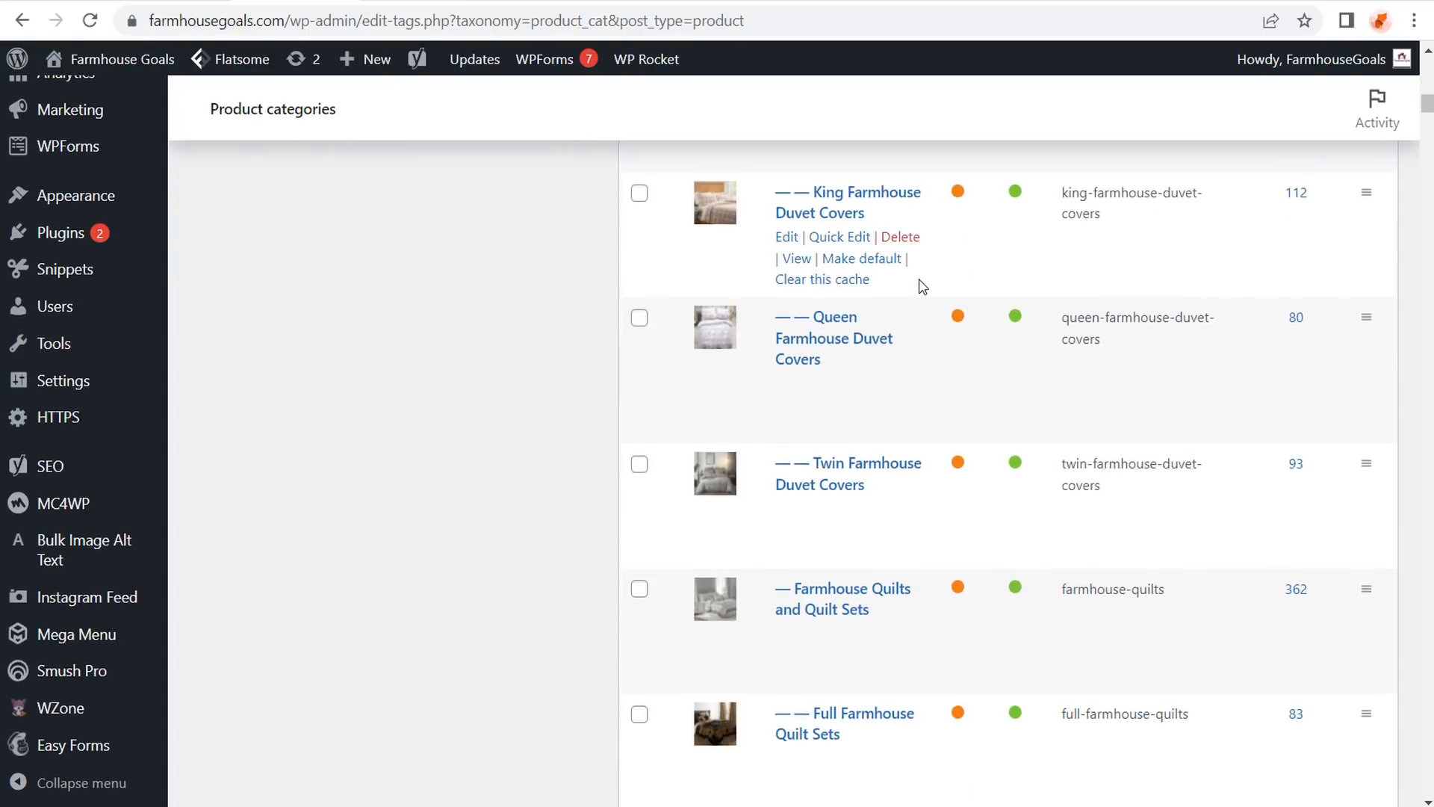
{"action": "scroll", "coordinate": [911, 275], "scroll_direction": "down", "scroll_amount": 6}
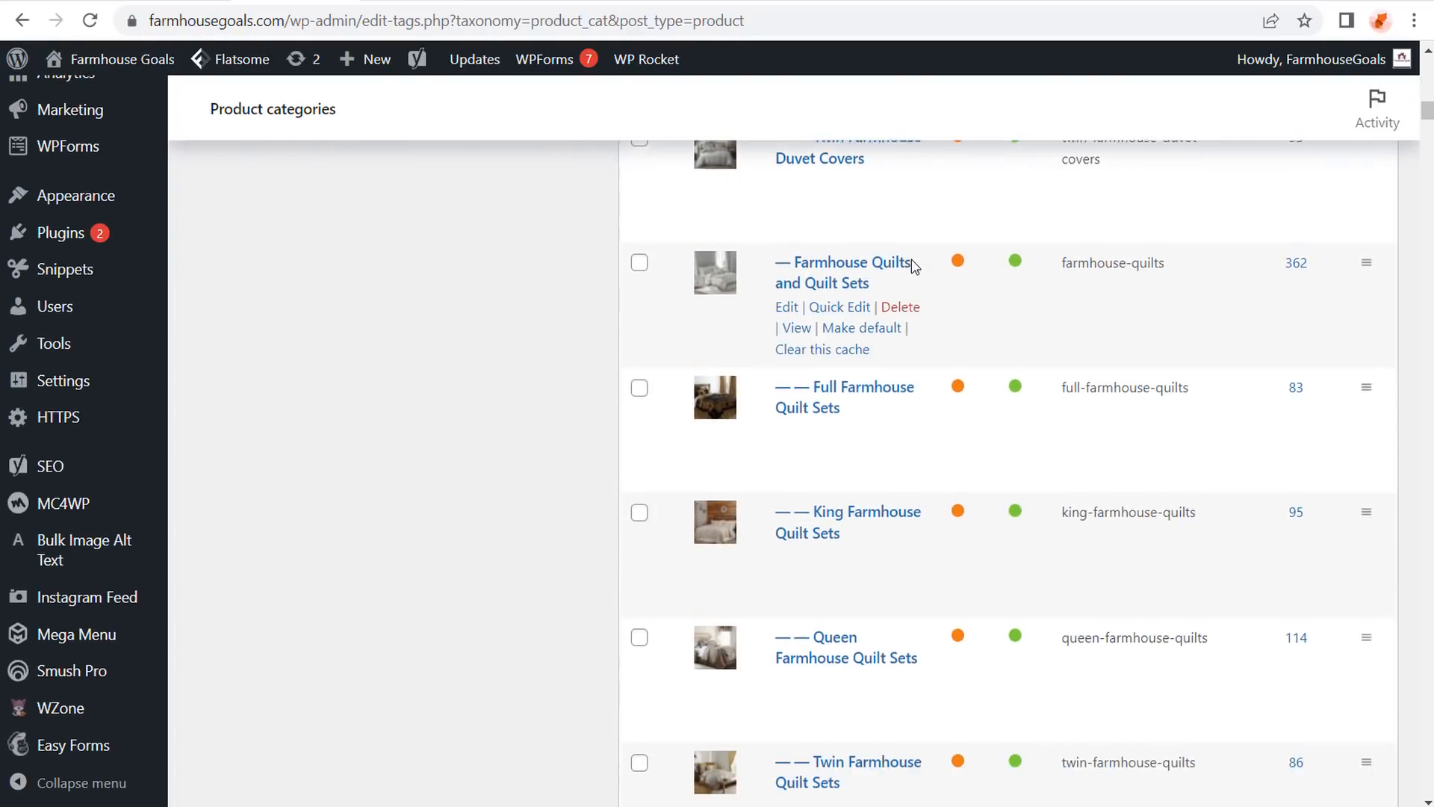
{"action": "scroll", "coordinate": [930, 246], "scroll_direction": "up", "scroll_amount": 4}
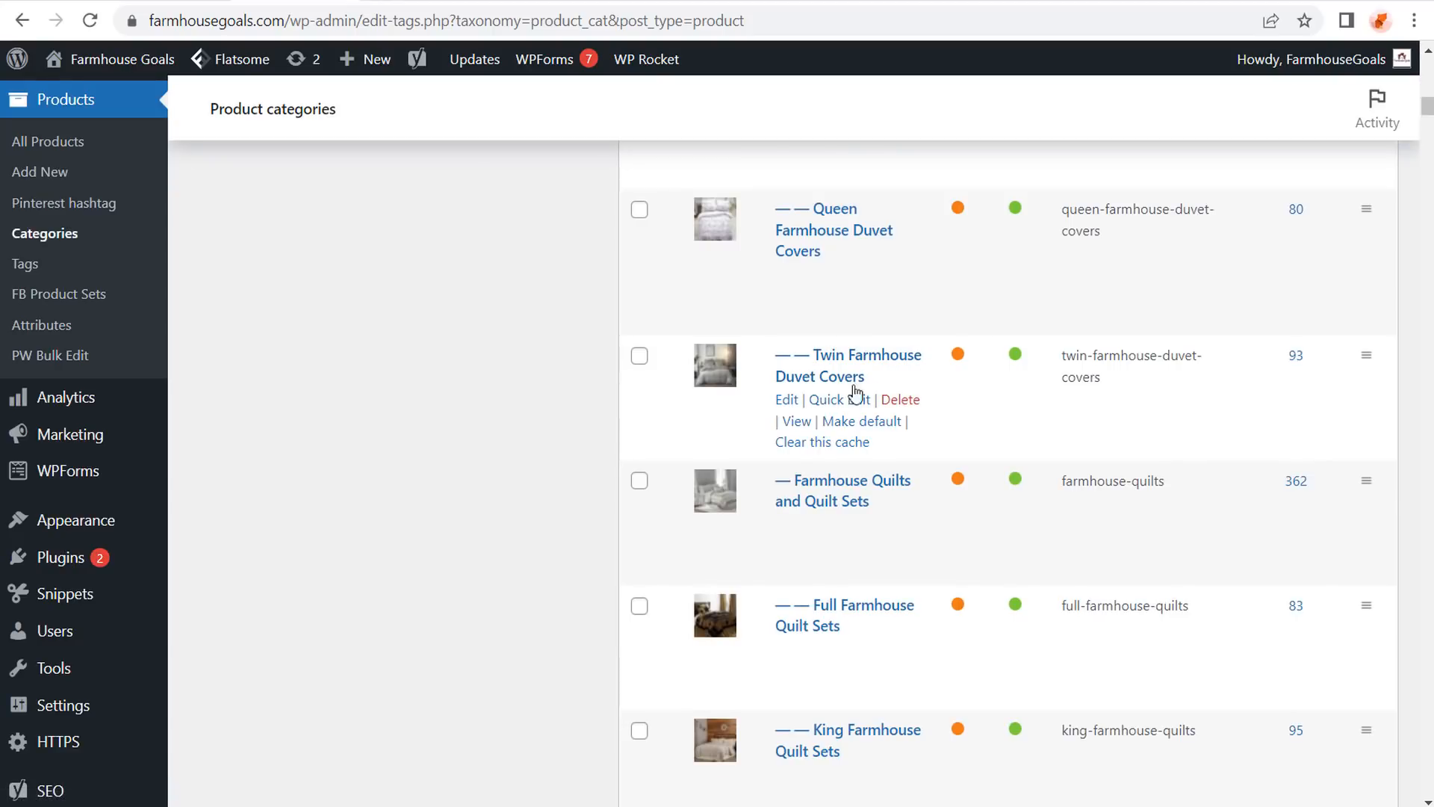
{"action": "scroll", "coordinate": [853, 383], "scroll_direction": "up", "scroll_amount": 2}
{"action": "scroll", "coordinate": [853, 383], "scroll_direction": "up", "scroll_amount": 5}
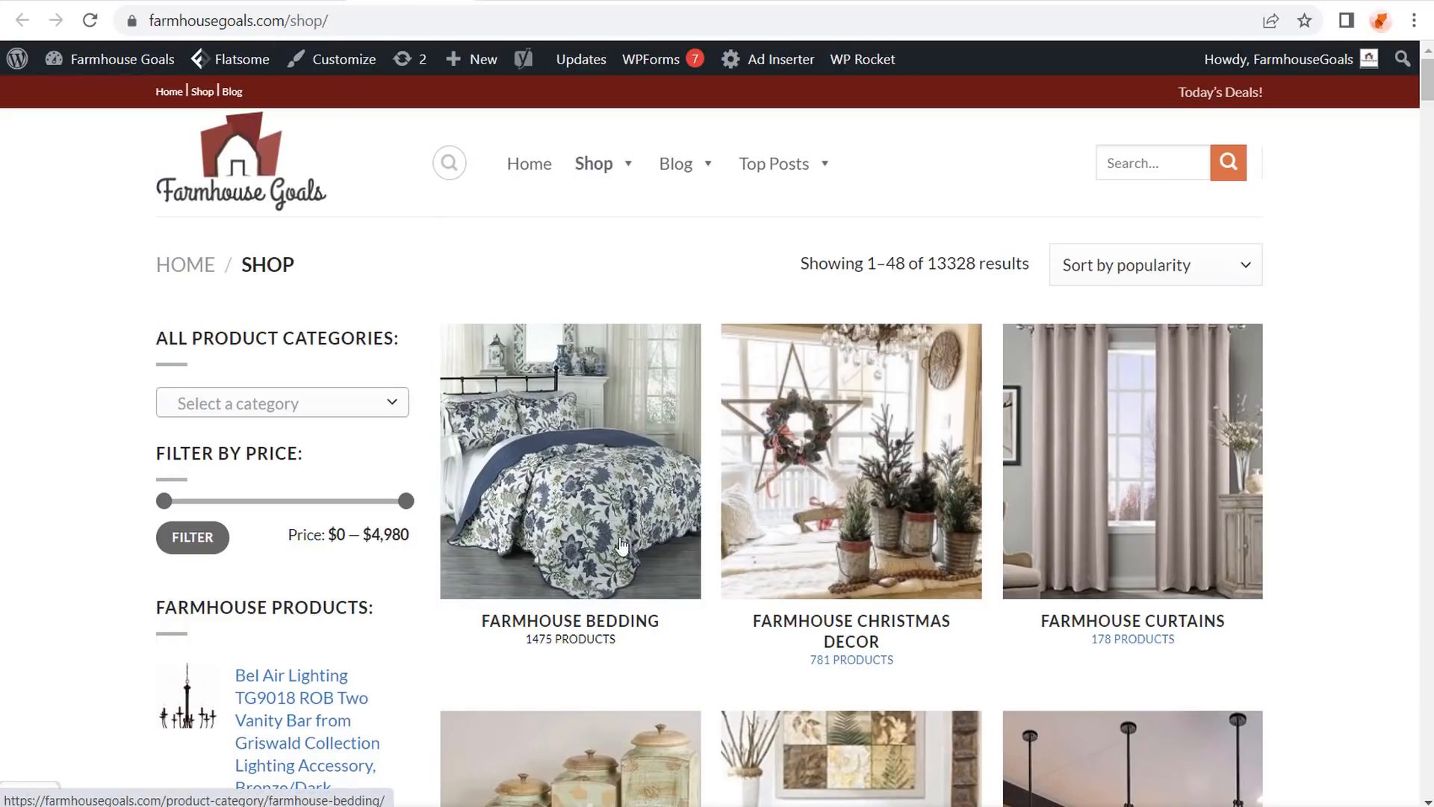
Open the Farmhouse Bedding category and scroll through its products.
{"action": "left_click", "coordinate": [598, 455]}
{"action": "scroll", "coordinate": [1326, 343], "scroll_direction": "down", "scroll_amount": 1}
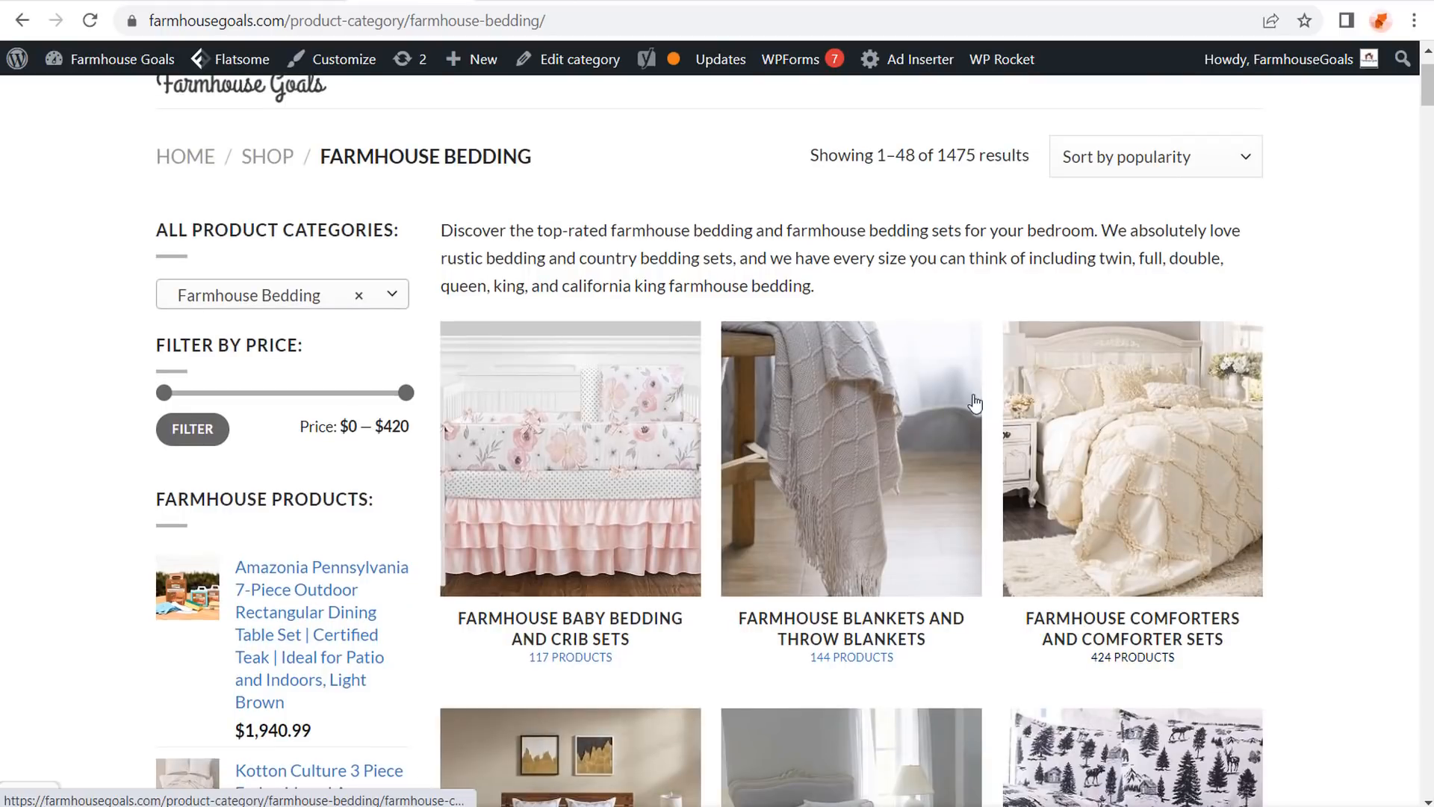
{"action": "scroll", "coordinate": [1337, 346], "scroll_direction": "down", "scroll_amount": 1}
{"action": "scroll", "coordinate": [1336, 346], "scroll_direction": "down", "scroll_amount": 20}
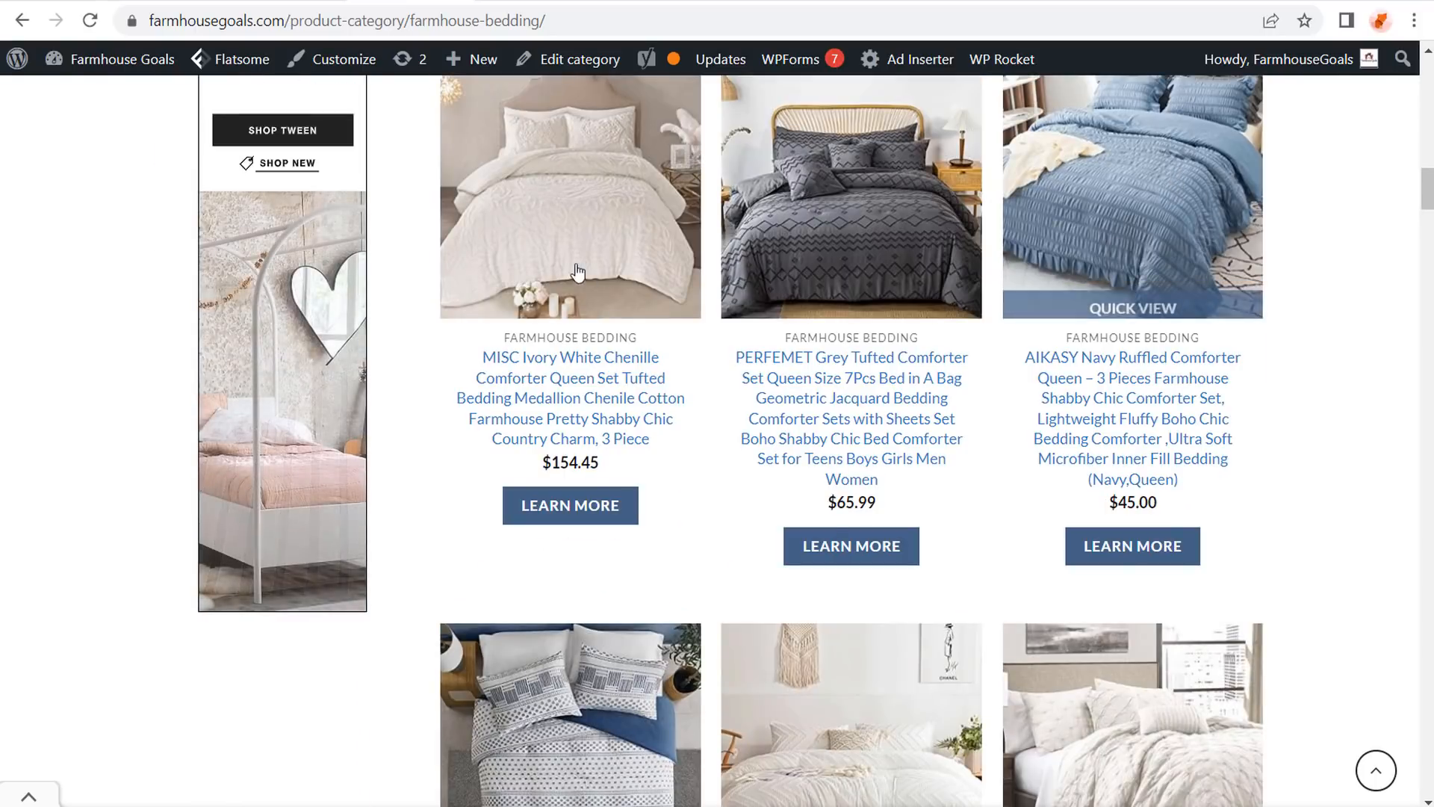
{"action": "scroll", "coordinate": [563, 256], "scroll_direction": "down", "scroll_amount": 2}
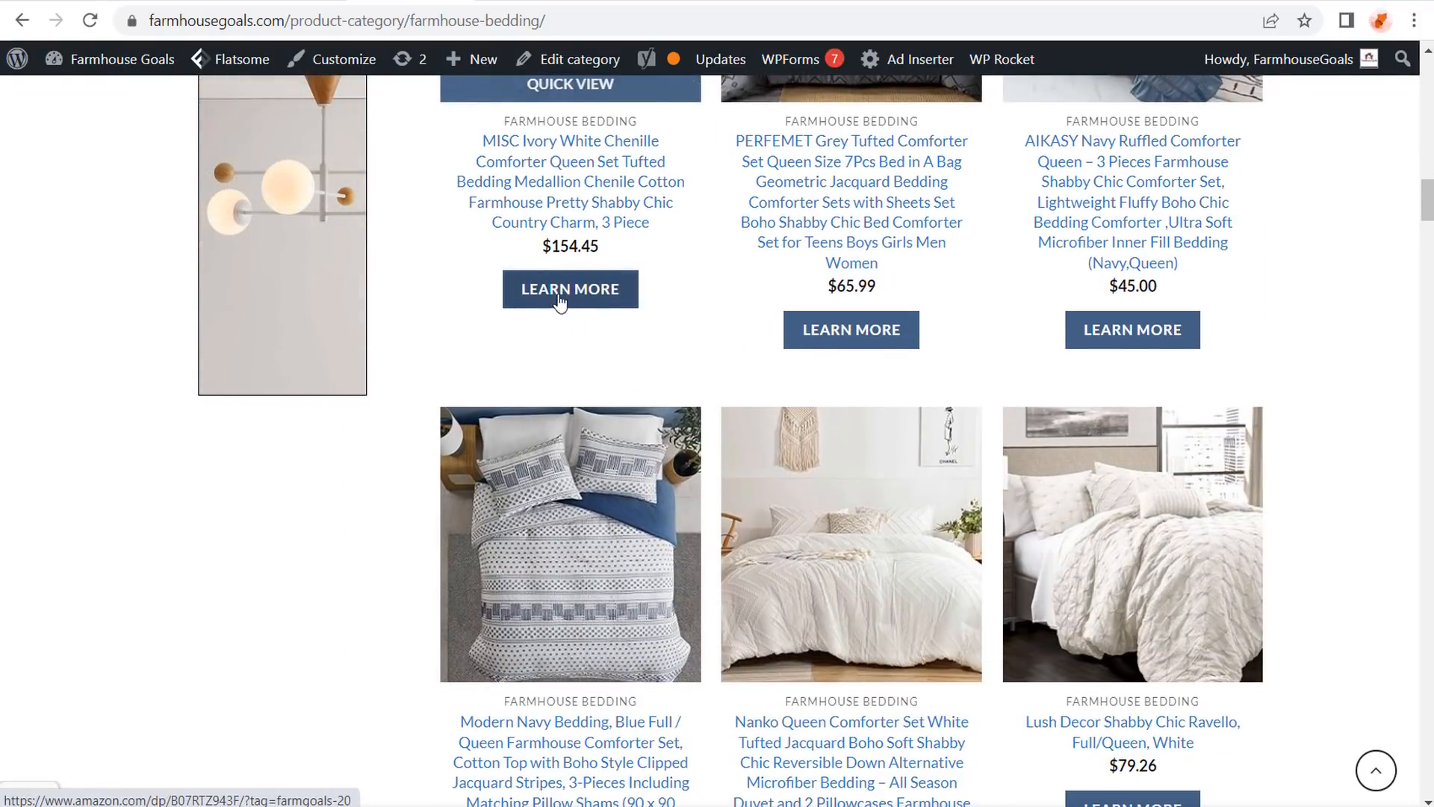
{"action": "scroll", "coordinate": [559, 291], "scroll_direction": "up", "scroll_amount": 1}
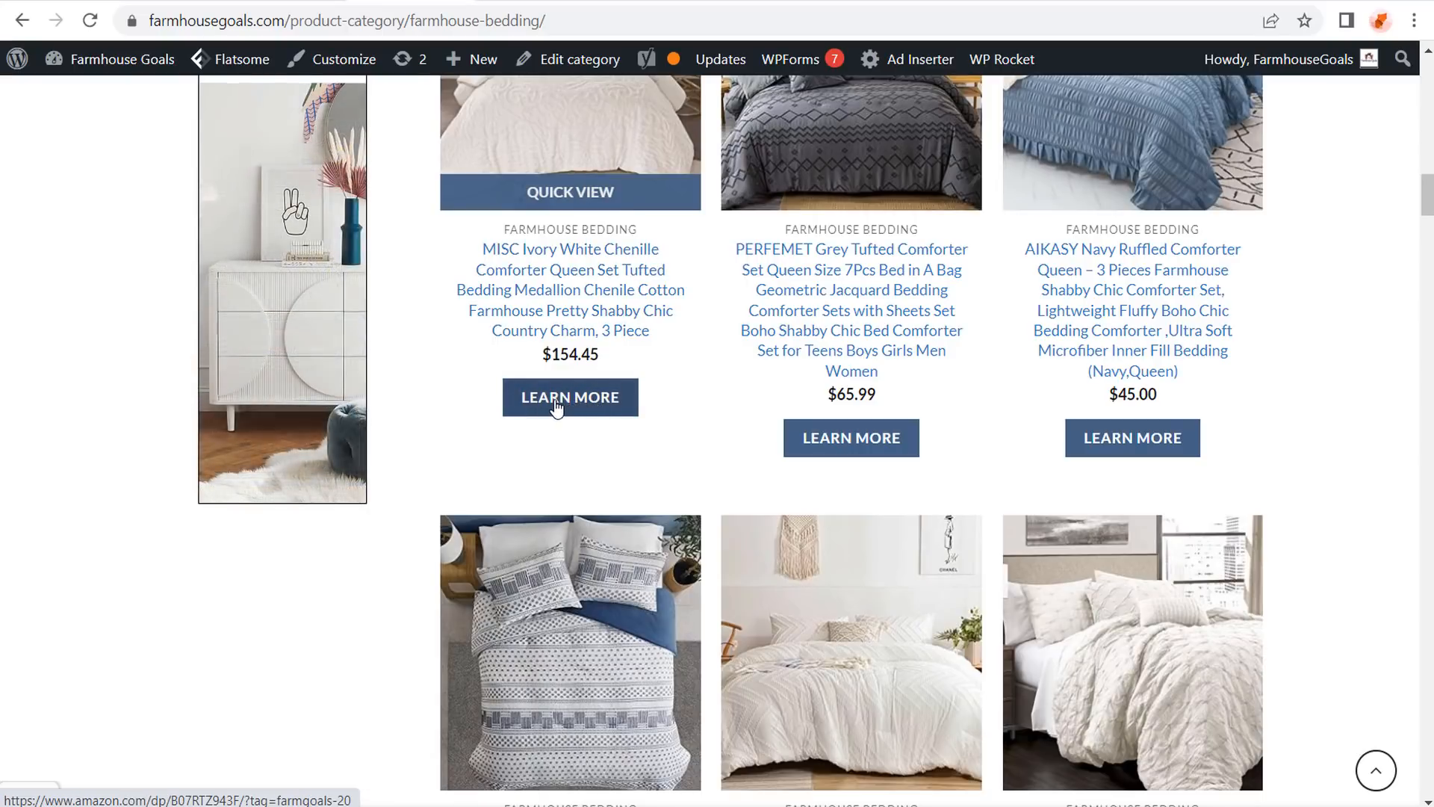
Follow the first comforter's LEARN MORE link to its Amazon listing, then return to the category.
{"action": "left_click", "coordinate": [555, 406]}
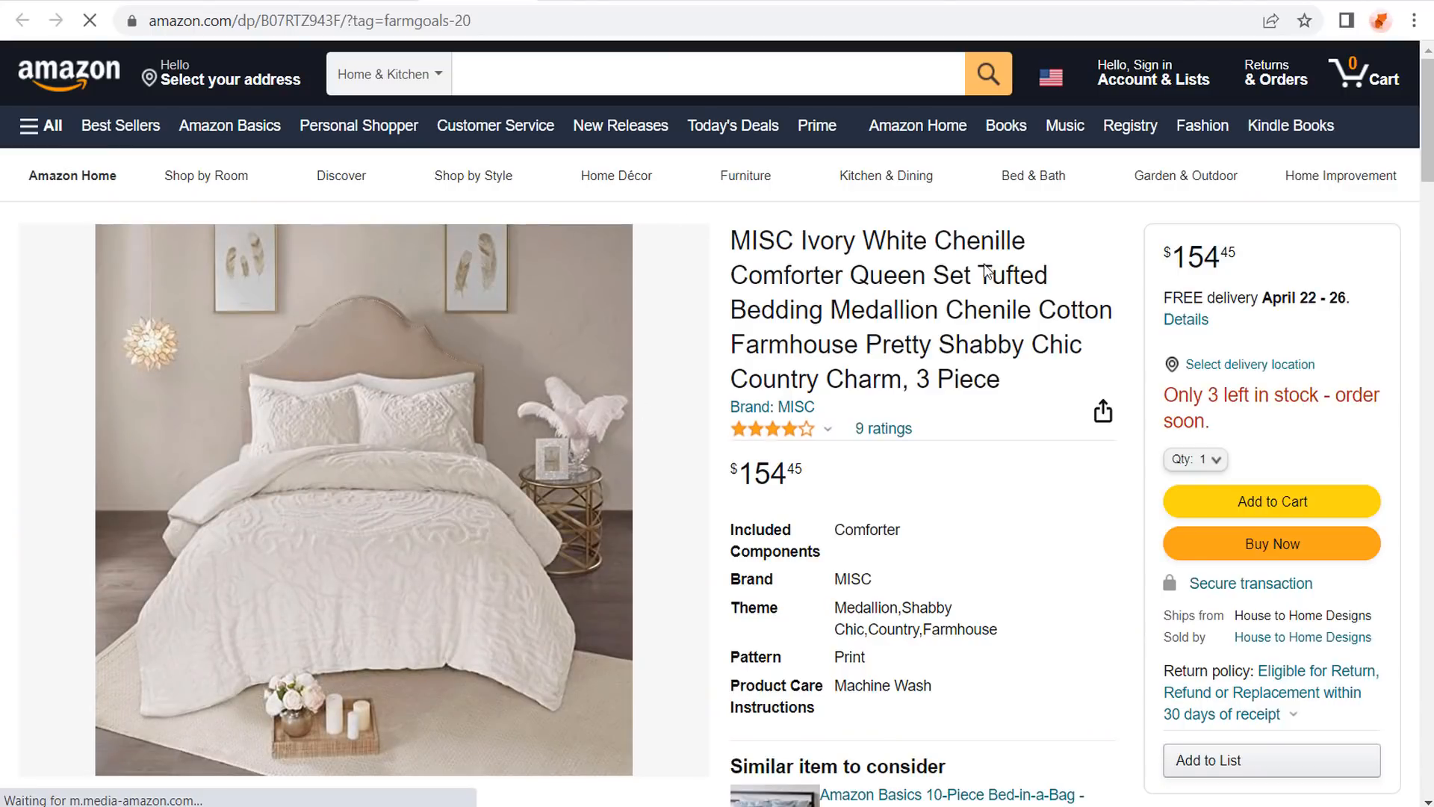
{"action": "left_click", "coordinate": [390, 2]}
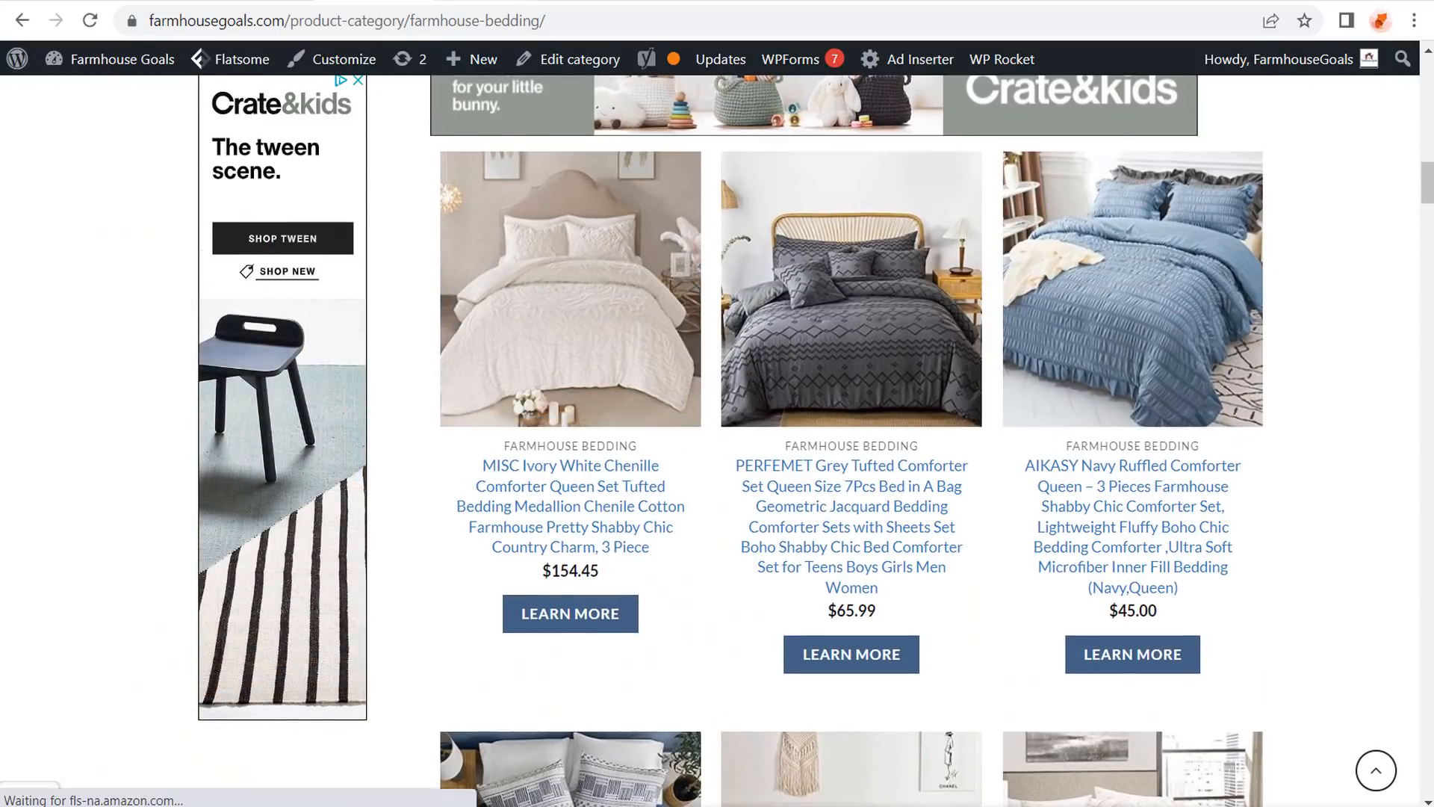
{"action": "left_click", "coordinate": [505, 3]}
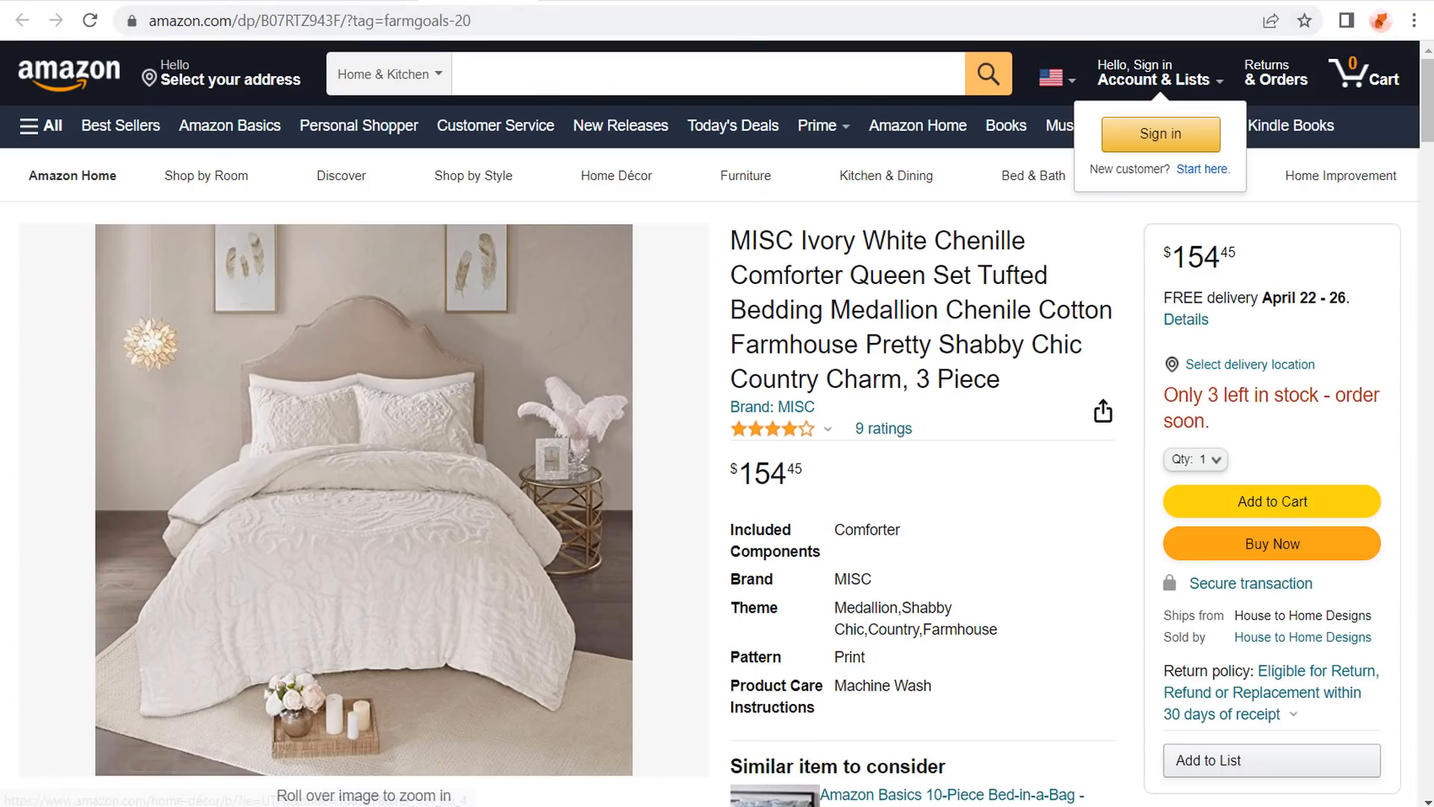
{"action": "left_click", "coordinate": [389, 2]}
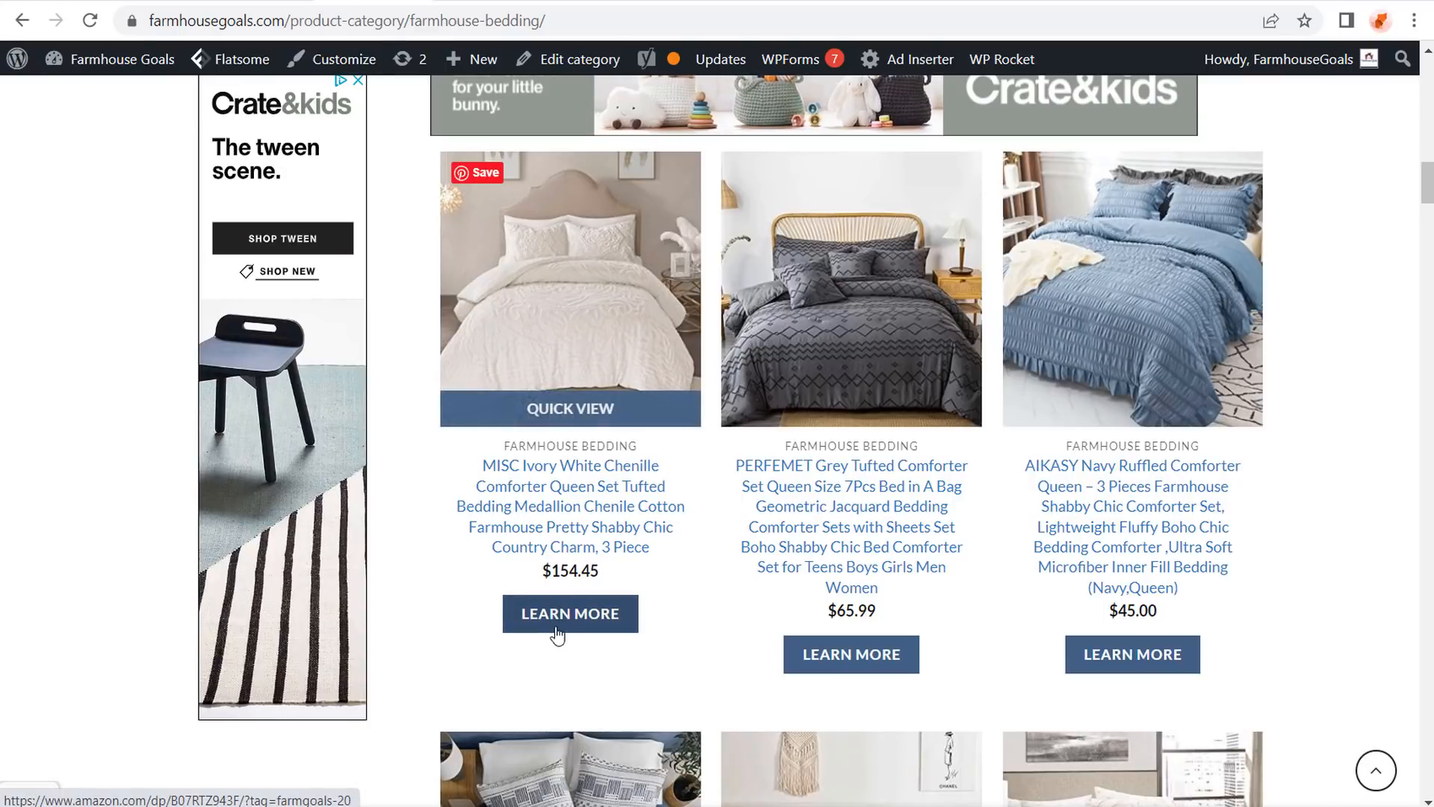
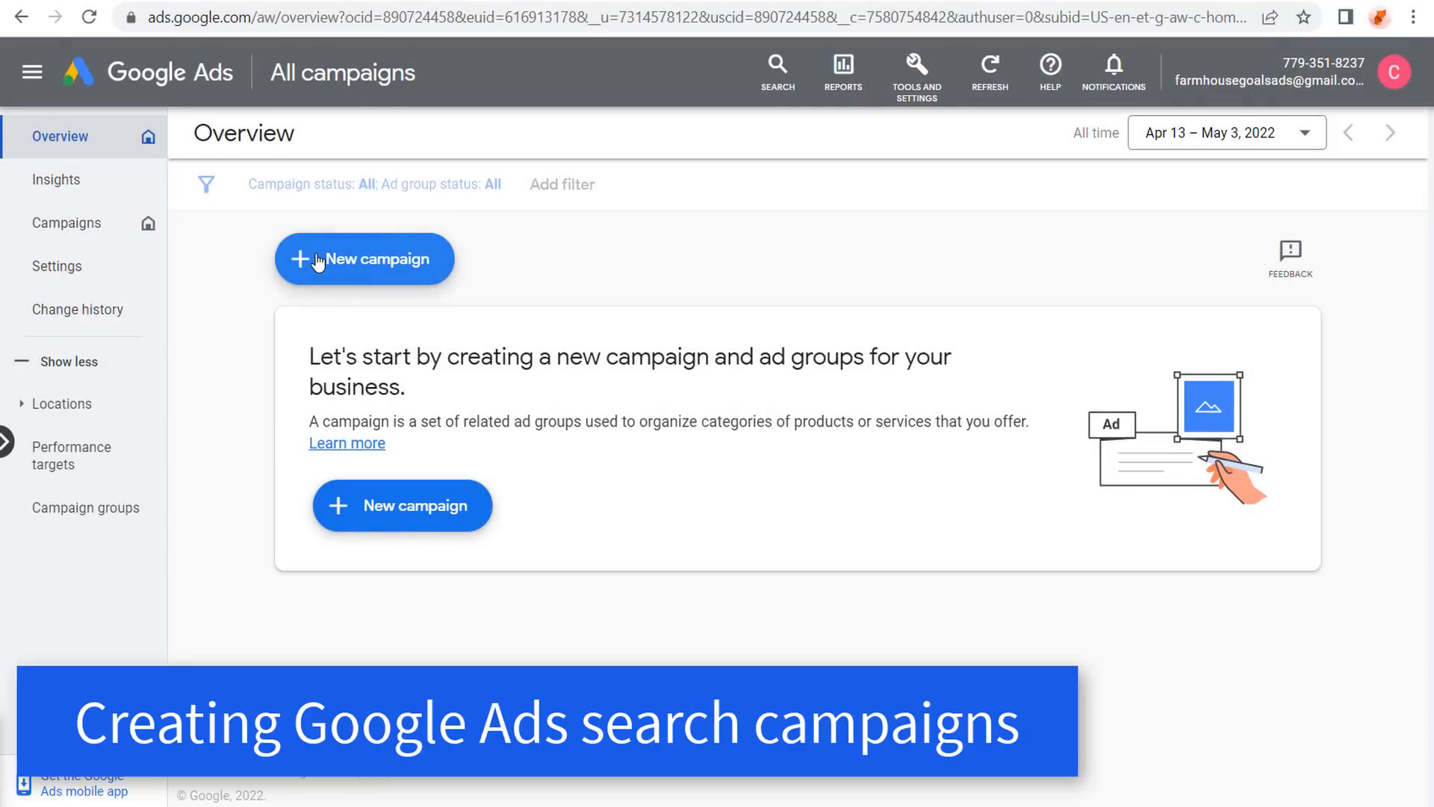
Start a new campaign with the Leads objective and review its Outbound clicks conversion goal.
{"action": "left_click", "coordinate": [314, 258]}
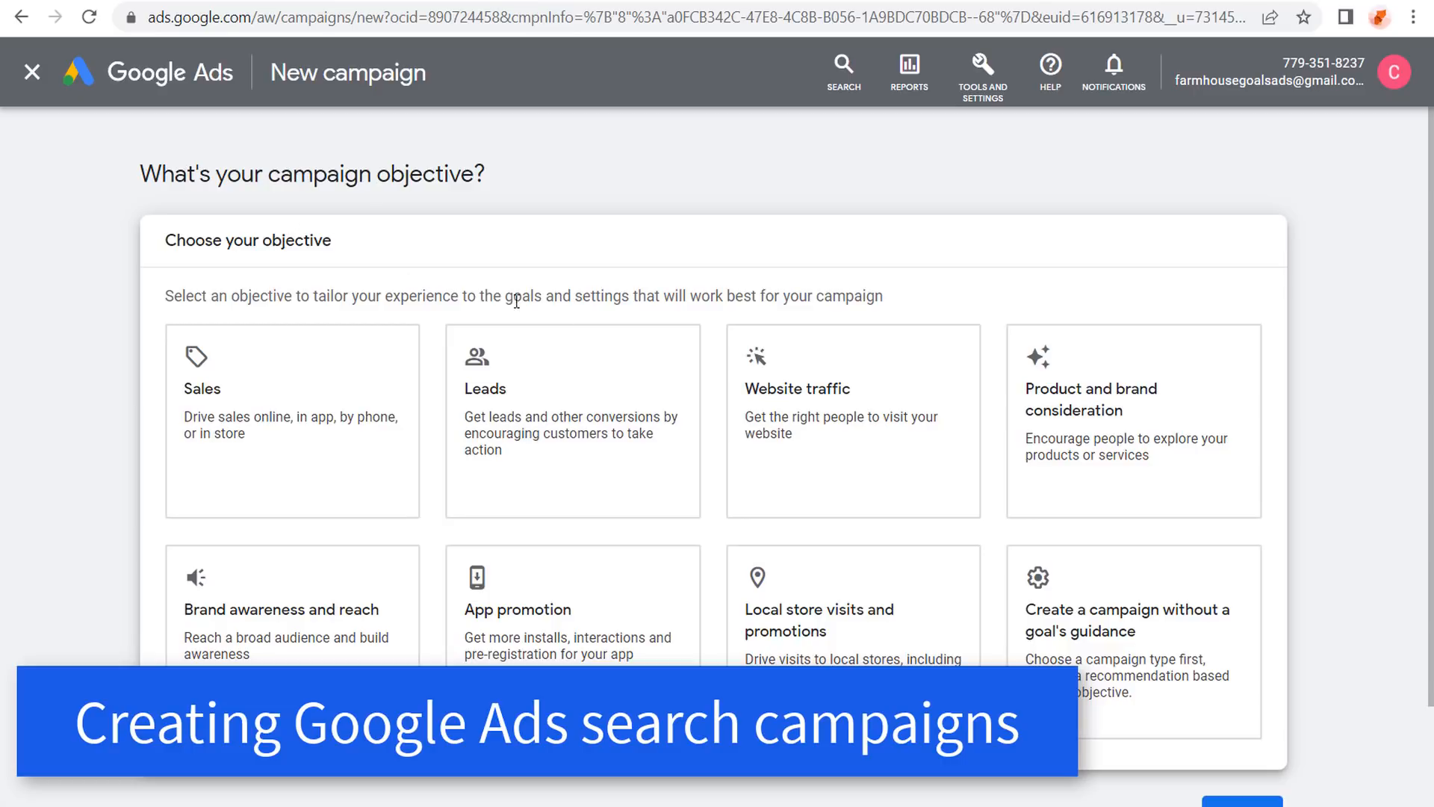
{"action": "left_click", "coordinate": [594, 376]}
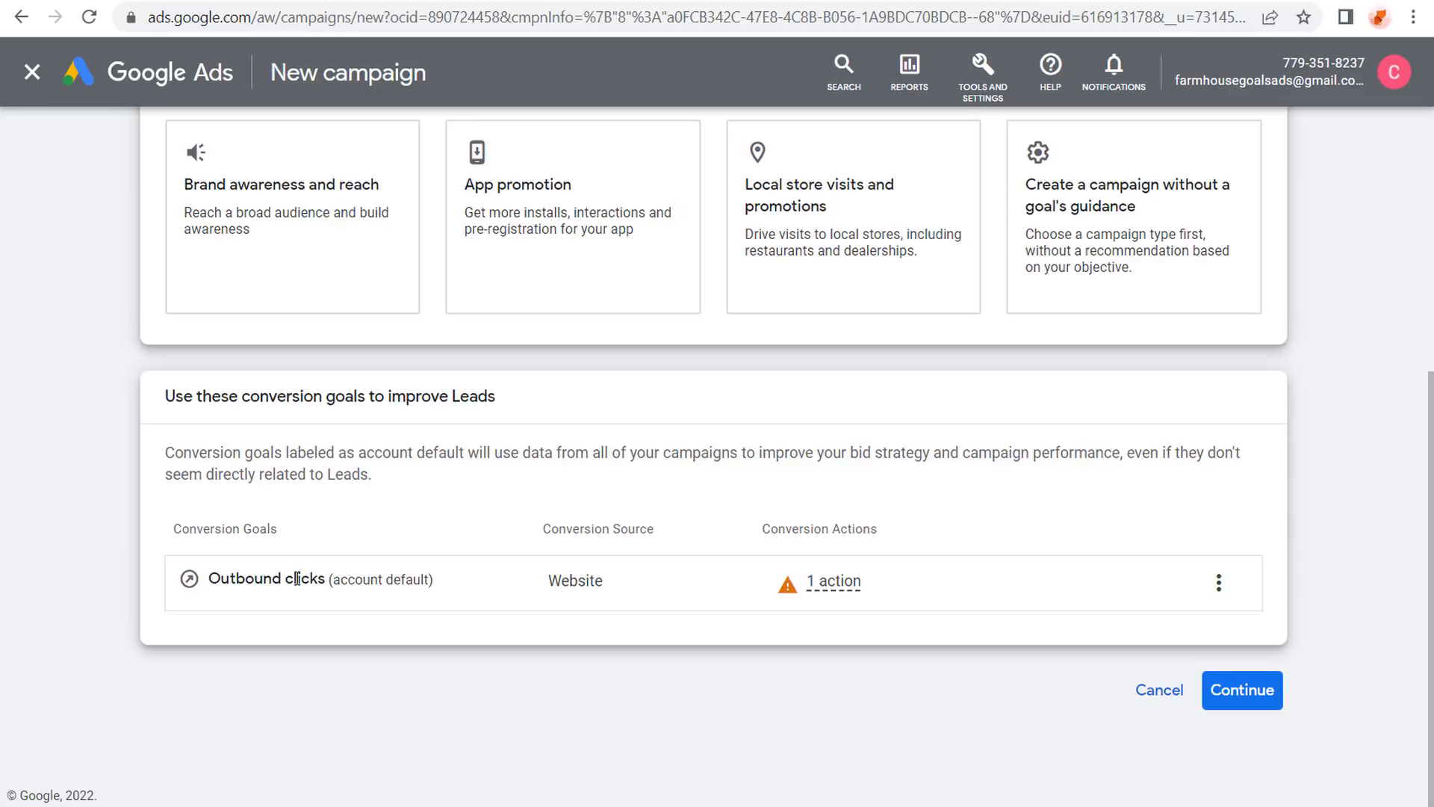
{"action": "mouse_move", "coordinate": [832, 584]}
Choose Search as the campaign type and reveal the goal options and campaign name.
{"action": "mouse_move", "coordinate": [791, 582]}
{"action": "left_click", "coordinate": [1242, 690]}
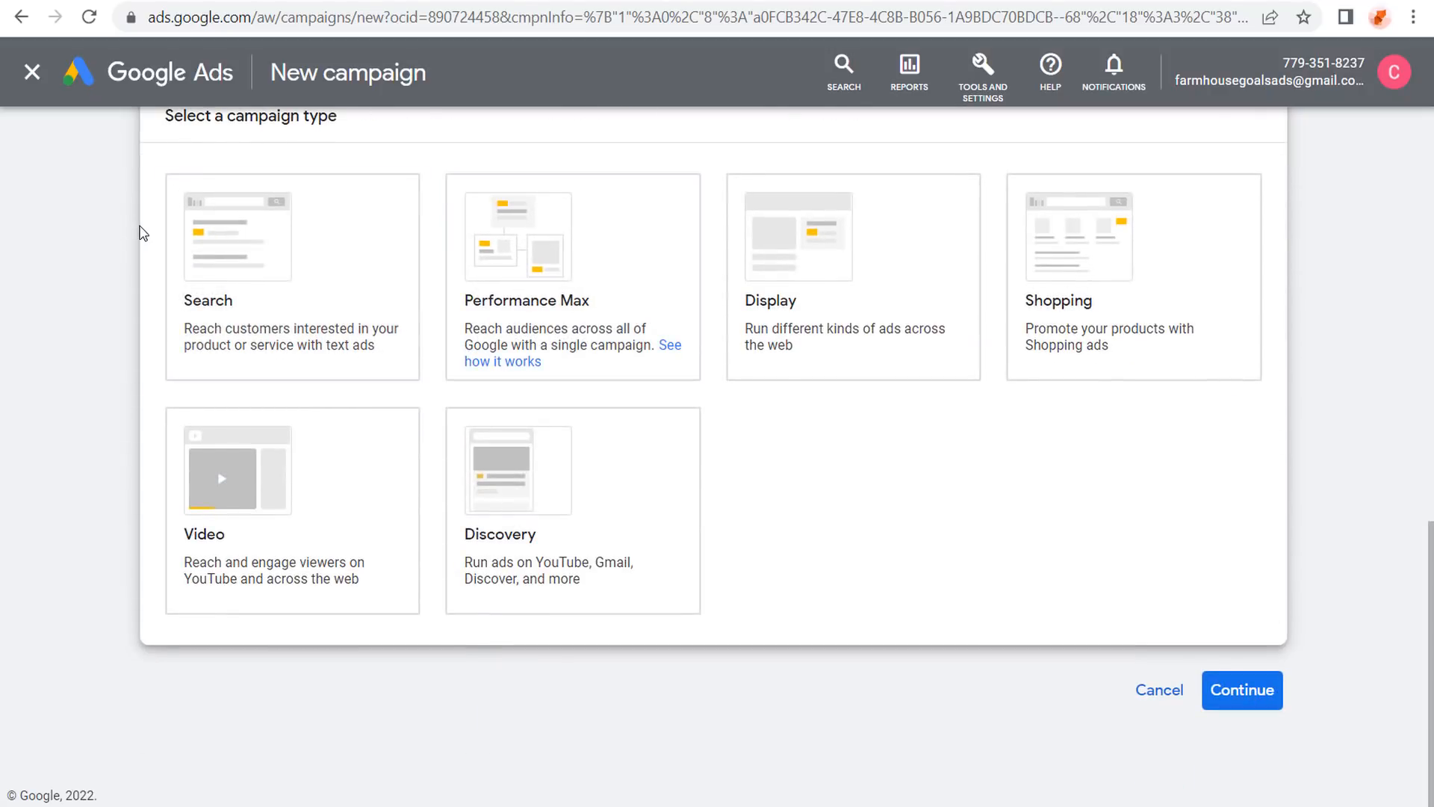
{"action": "left_click", "coordinate": [342, 256]}
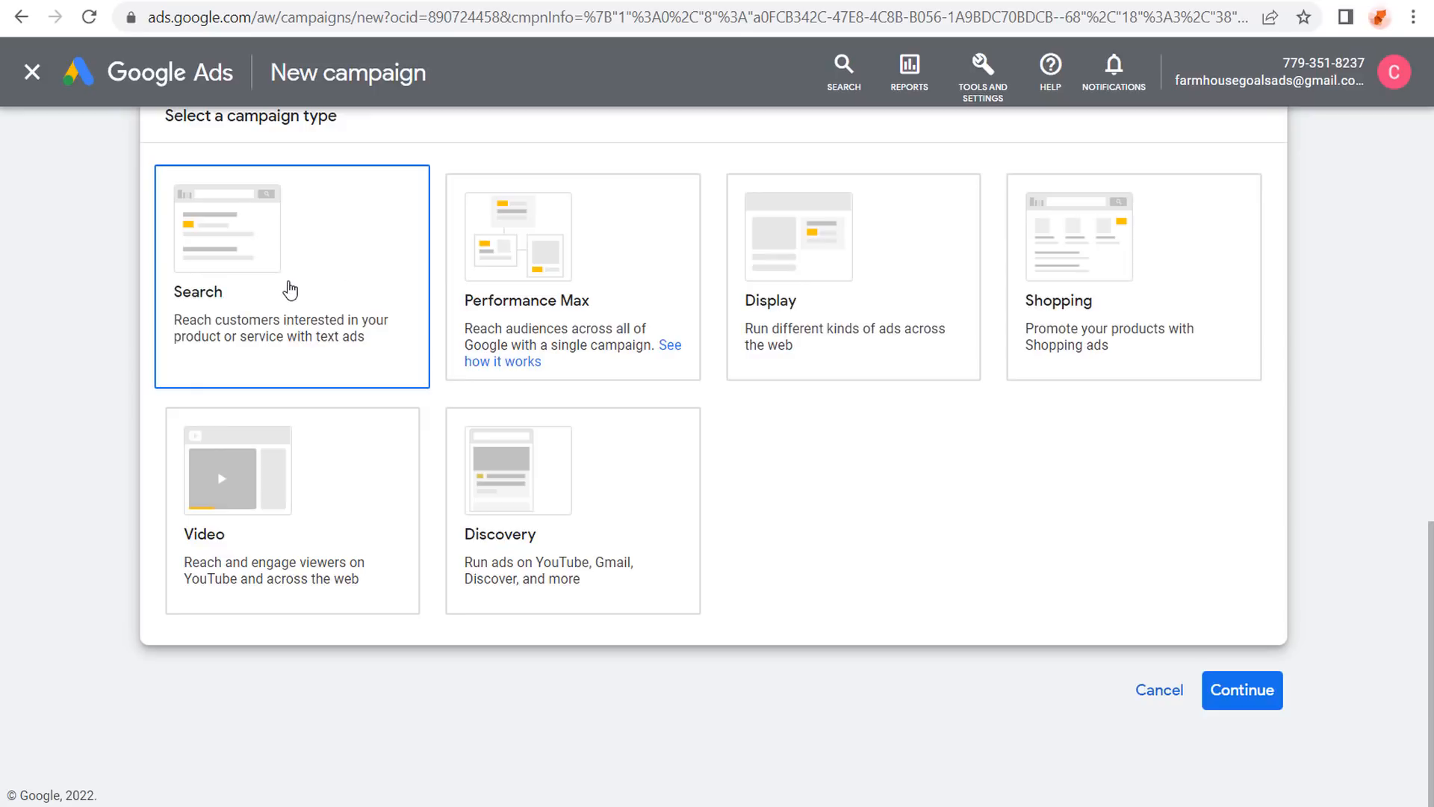
{"action": "left_click", "coordinate": [529, 259]}
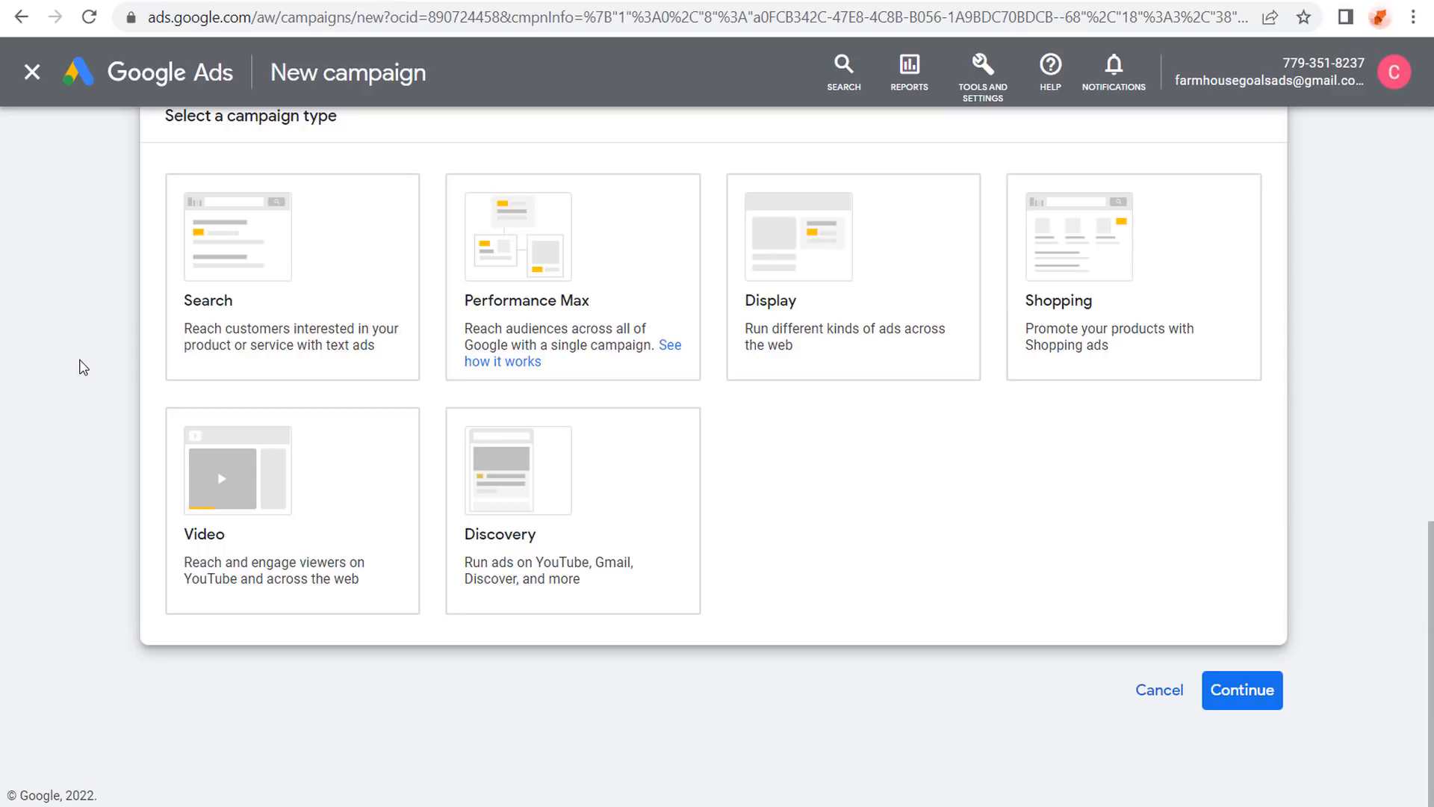
{"action": "left_click", "coordinate": [285, 294]}
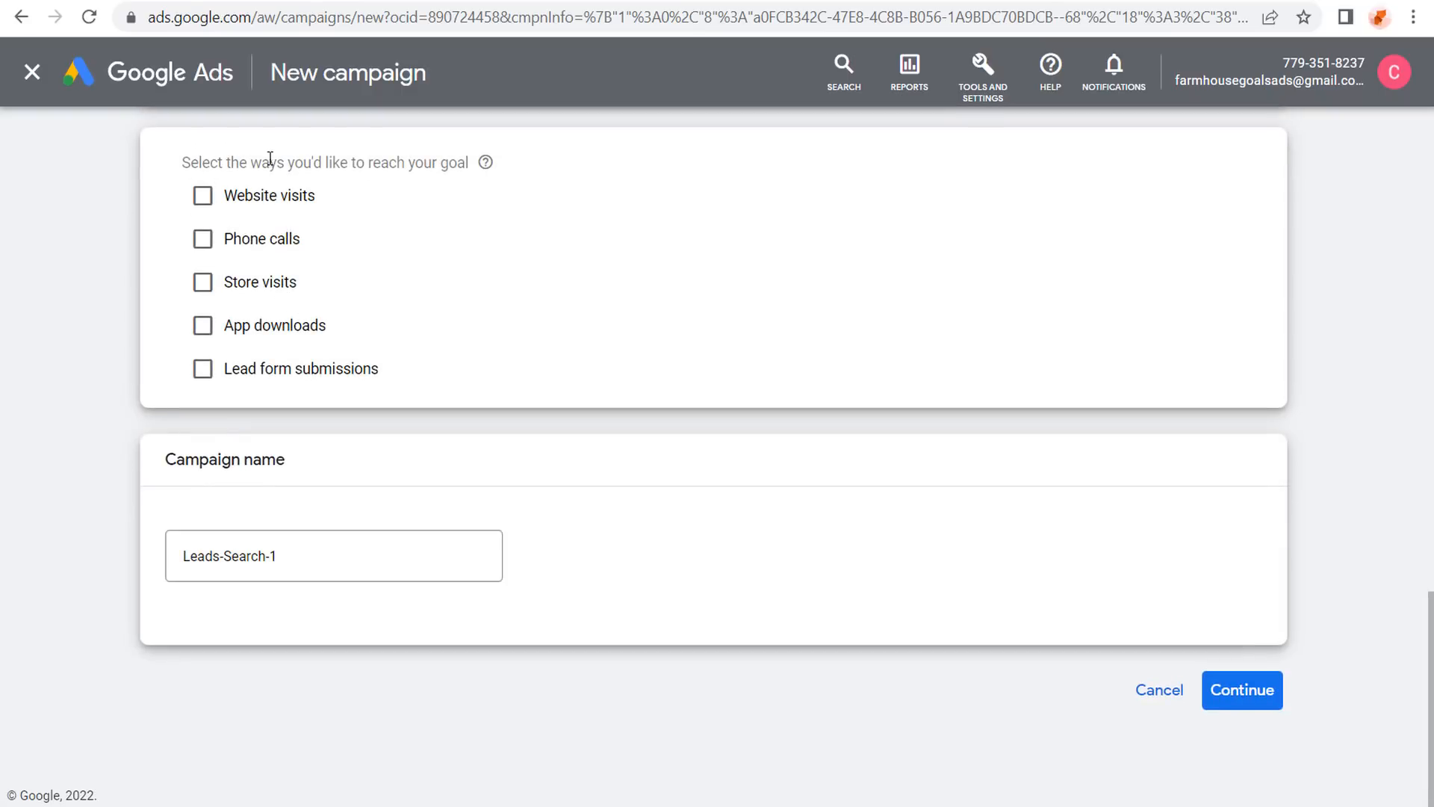
Reach the goal through website visits to farmhousegoals.com.
{"action": "left_click", "coordinate": [203, 197]}
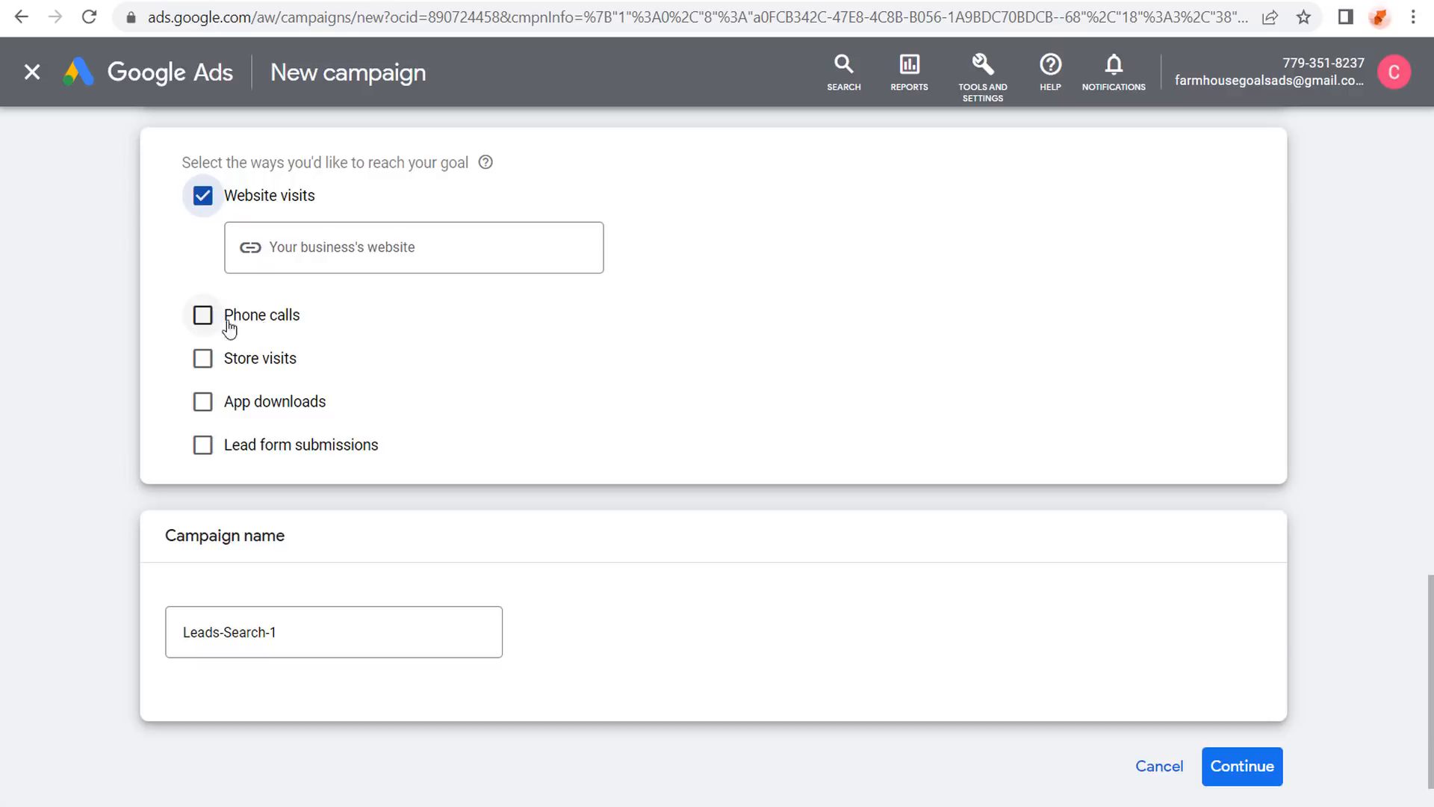
{"action": "left_click", "coordinate": [342, 248]}
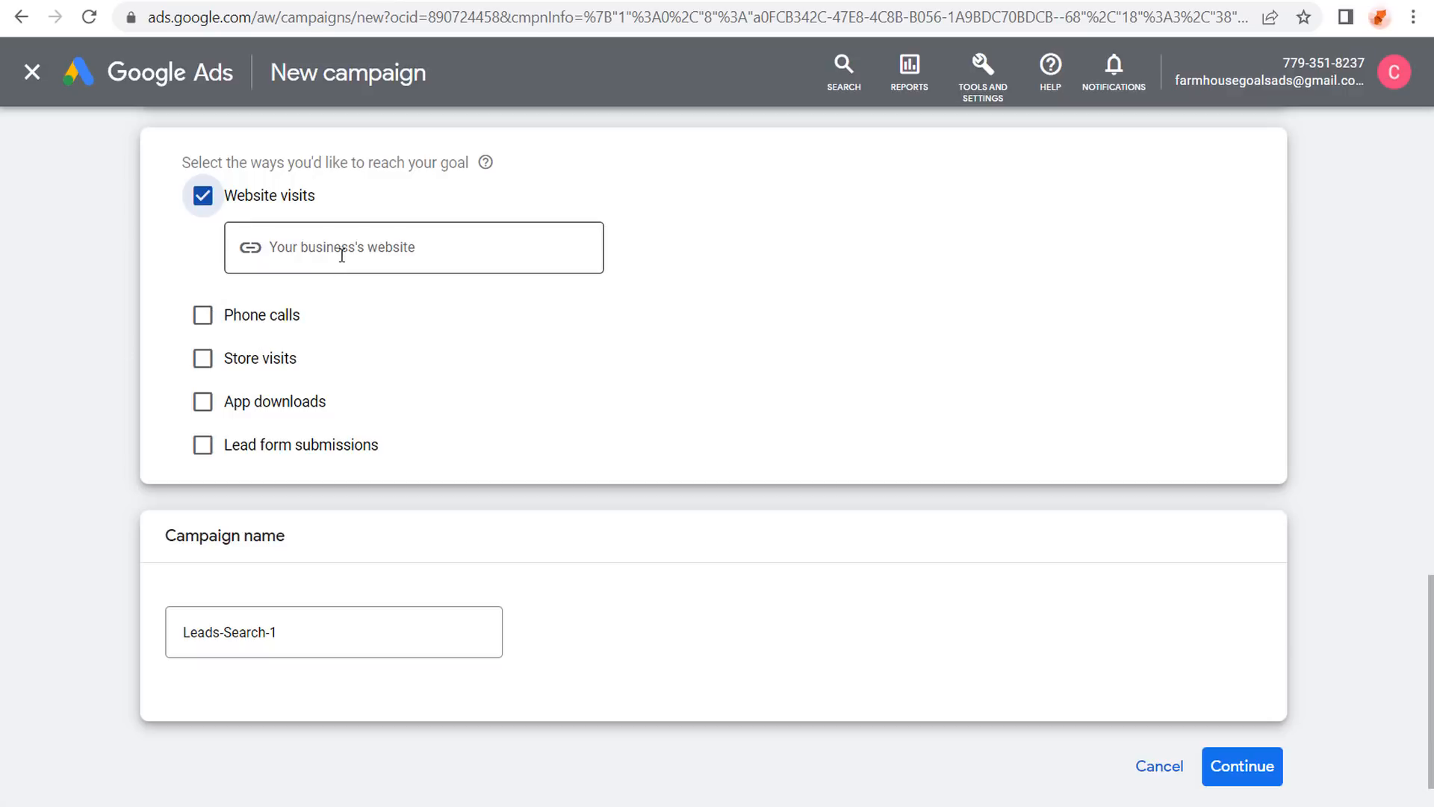
{"action": "type", "text": "farmhous"}
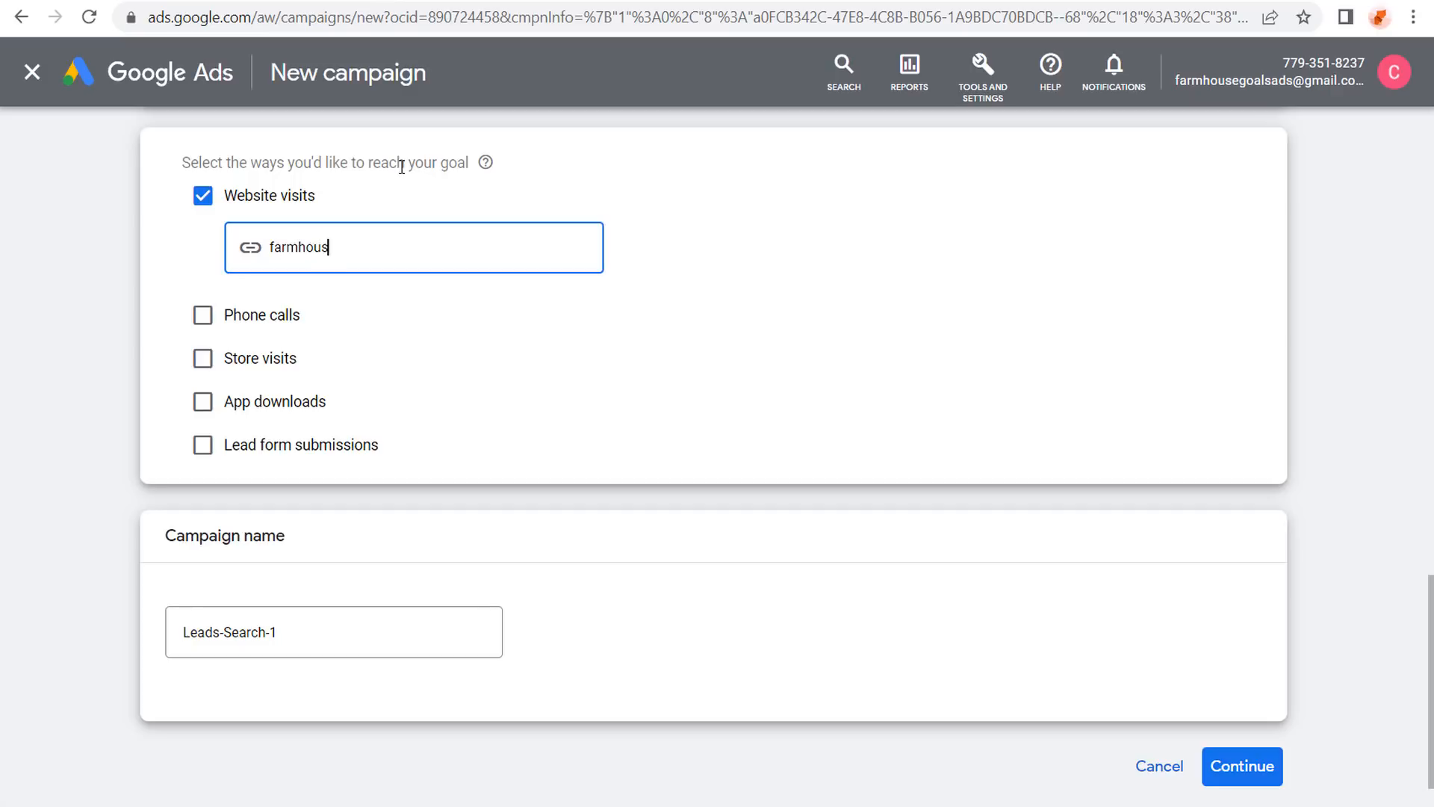
{"action": "type", "text": "egoals.com"}
{"action": "left_click", "coordinate": [80, 302]}
Rename the campaign 'Farmhouse Goals Google Ads Search Campaign 2022' and move on to budget.
{"action": "scroll", "coordinate": [83, 306], "scroll_direction": "down", "scroll_amount": 2}
{"action": "left_click_drag", "start_coordinate": [298, 553], "coordinate": [122, 561]}
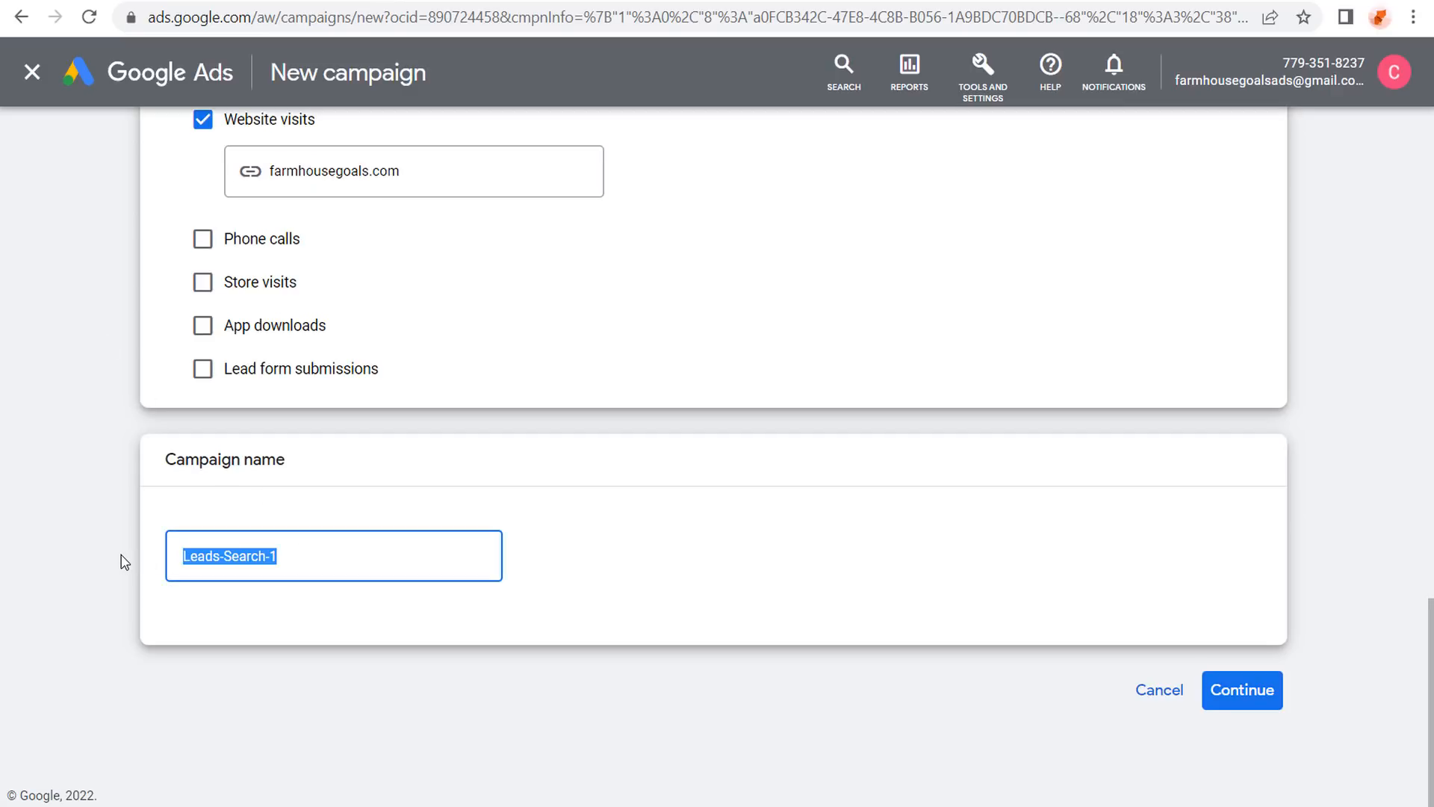
{"action": "type", "text": "Farmhouse Goals"}
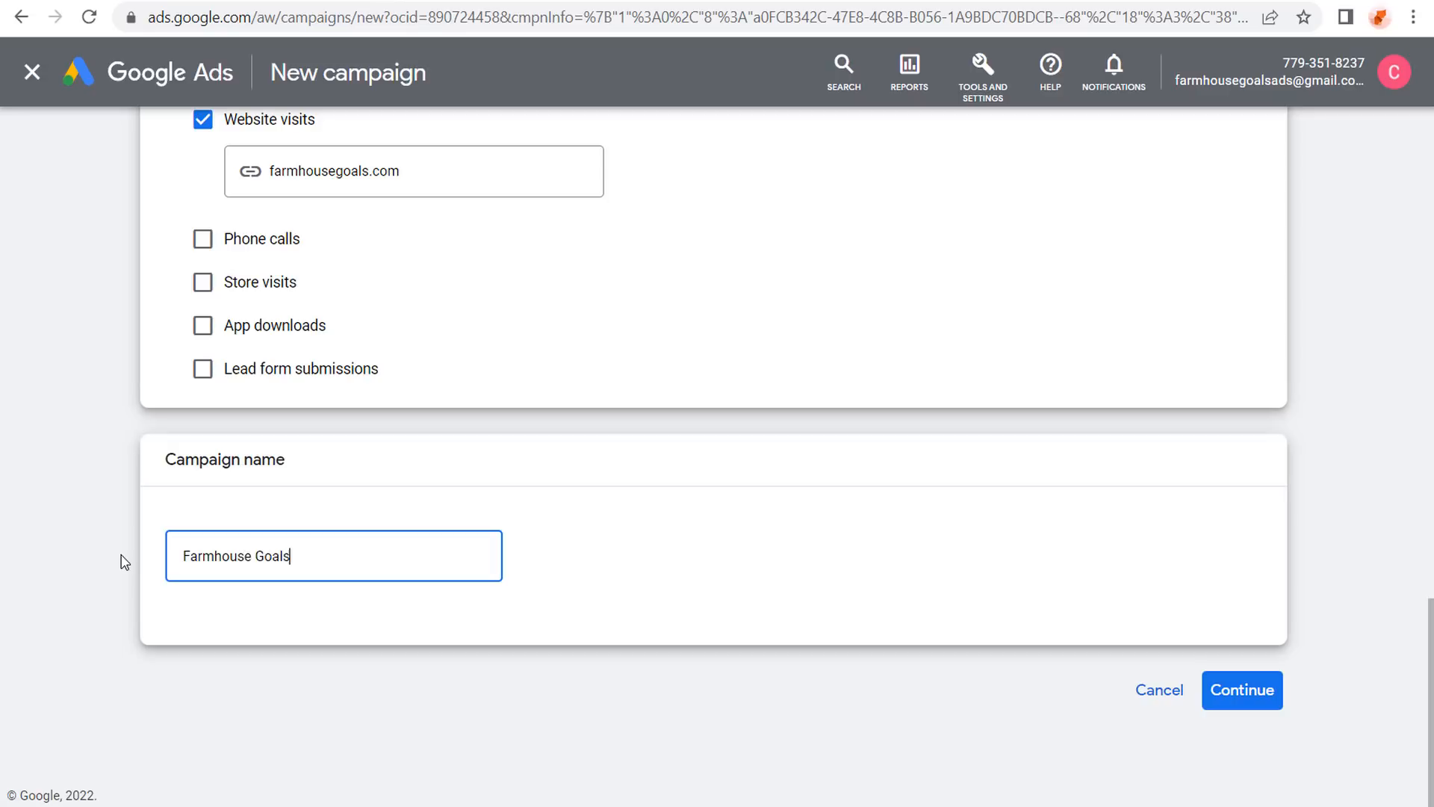
{"action": "type", "text": " Google Ads Search Campaign 2022"}
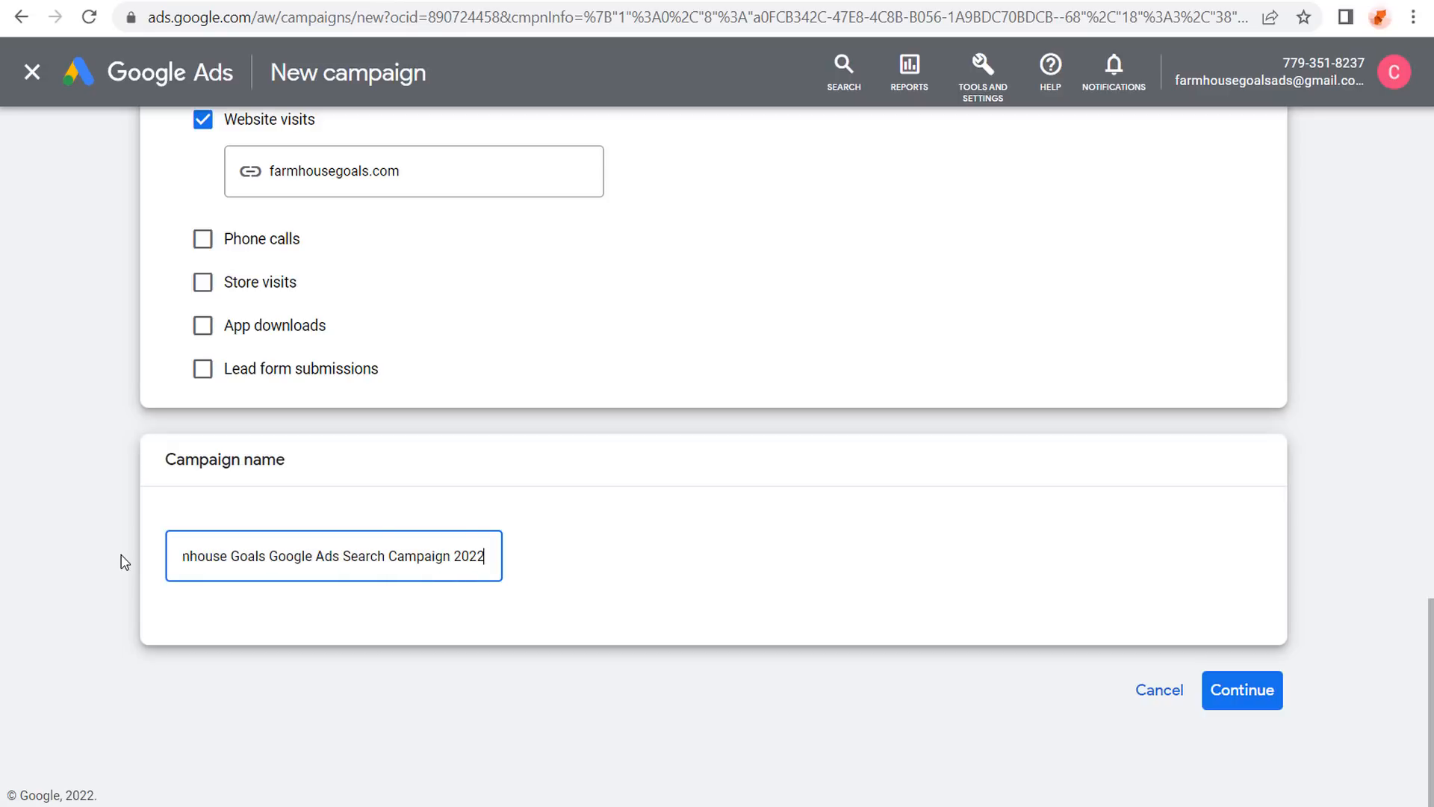
{"action": "left_click", "coordinate": [124, 562]}
{"action": "left_click", "coordinate": [1244, 692]}
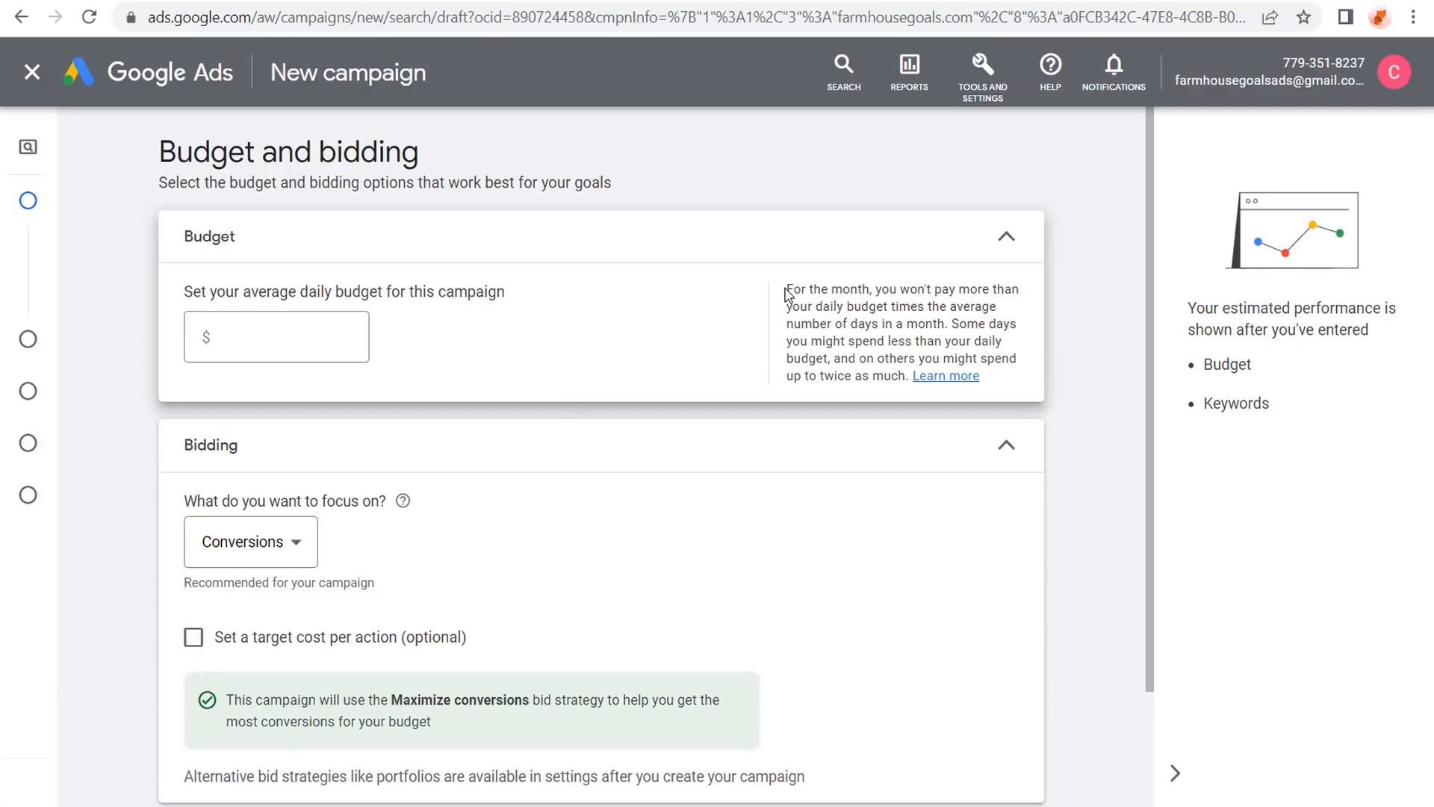
Enter a daily budget of 3,040.00, then bring up the calculator showing 2000 ÷ 30.4.
{"action": "left_click_drag", "start_coordinate": [786, 291], "coordinate": [868, 289]}
{"action": "left_click", "coordinate": [916, 294]}
{"action": "left_click", "coordinate": [348, 324]}
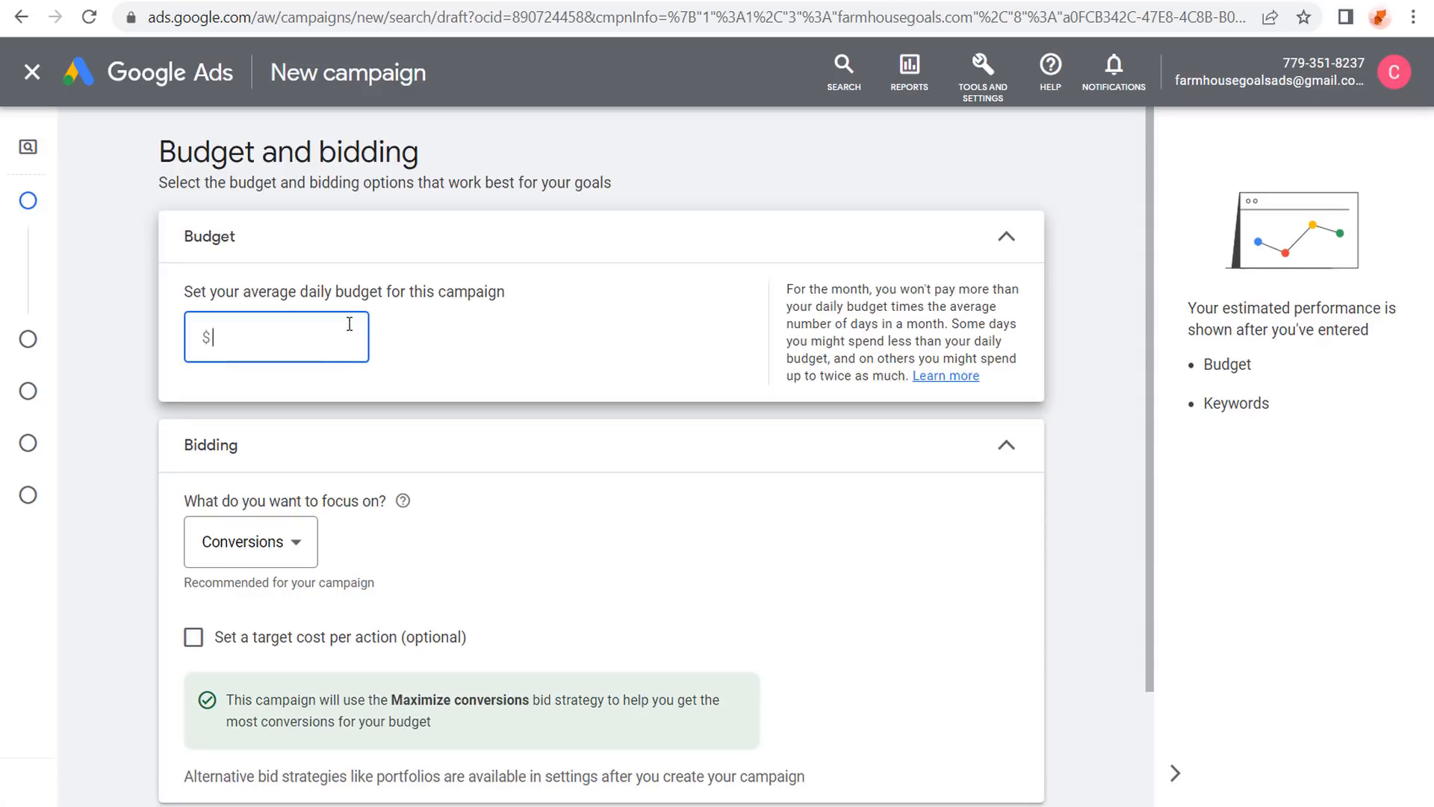
{"action": "type", "text": "10"}
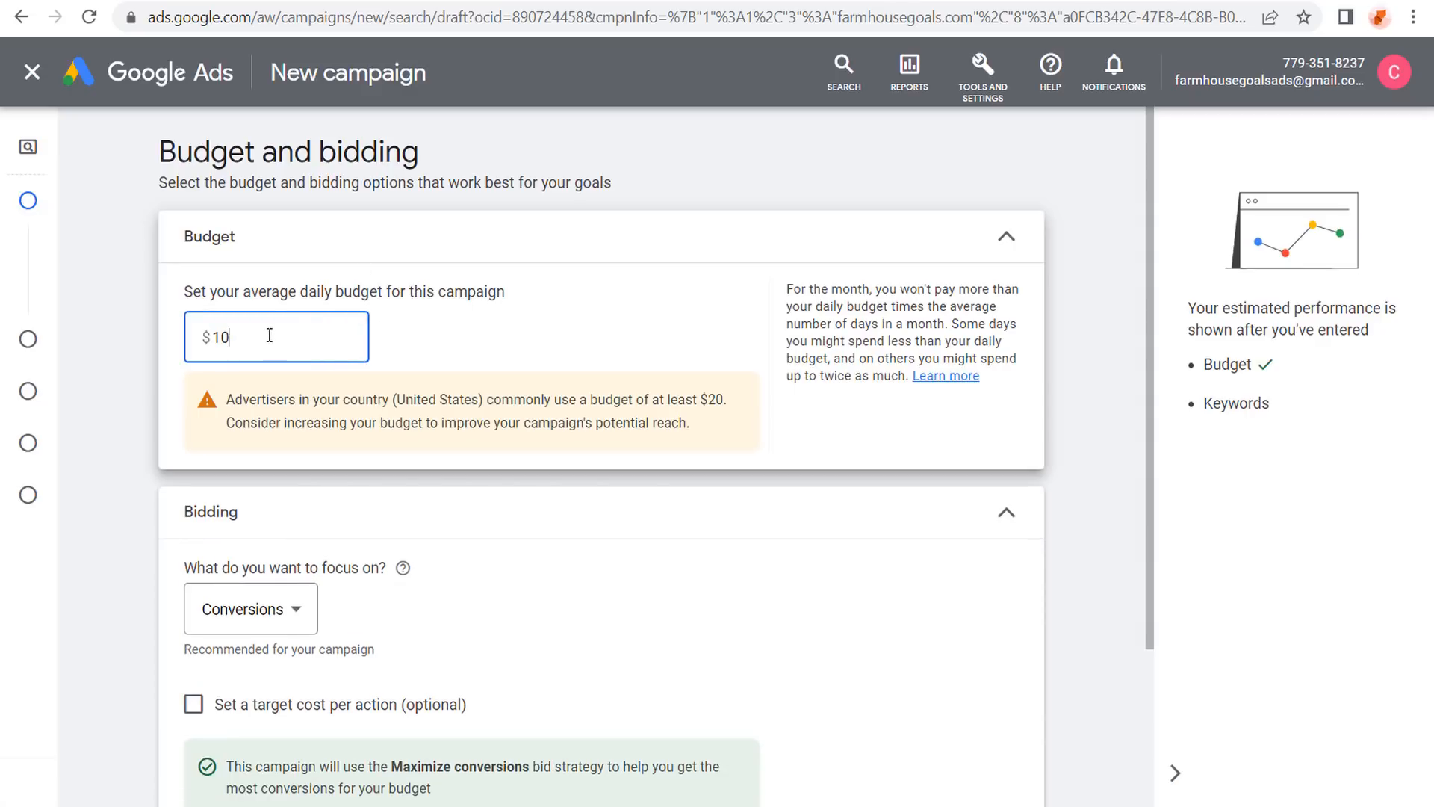
{"action": "left_click_drag", "start_coordinate": [265, 338], "coordinate": [198, 342]}
{"action": "type", "text": "304"}
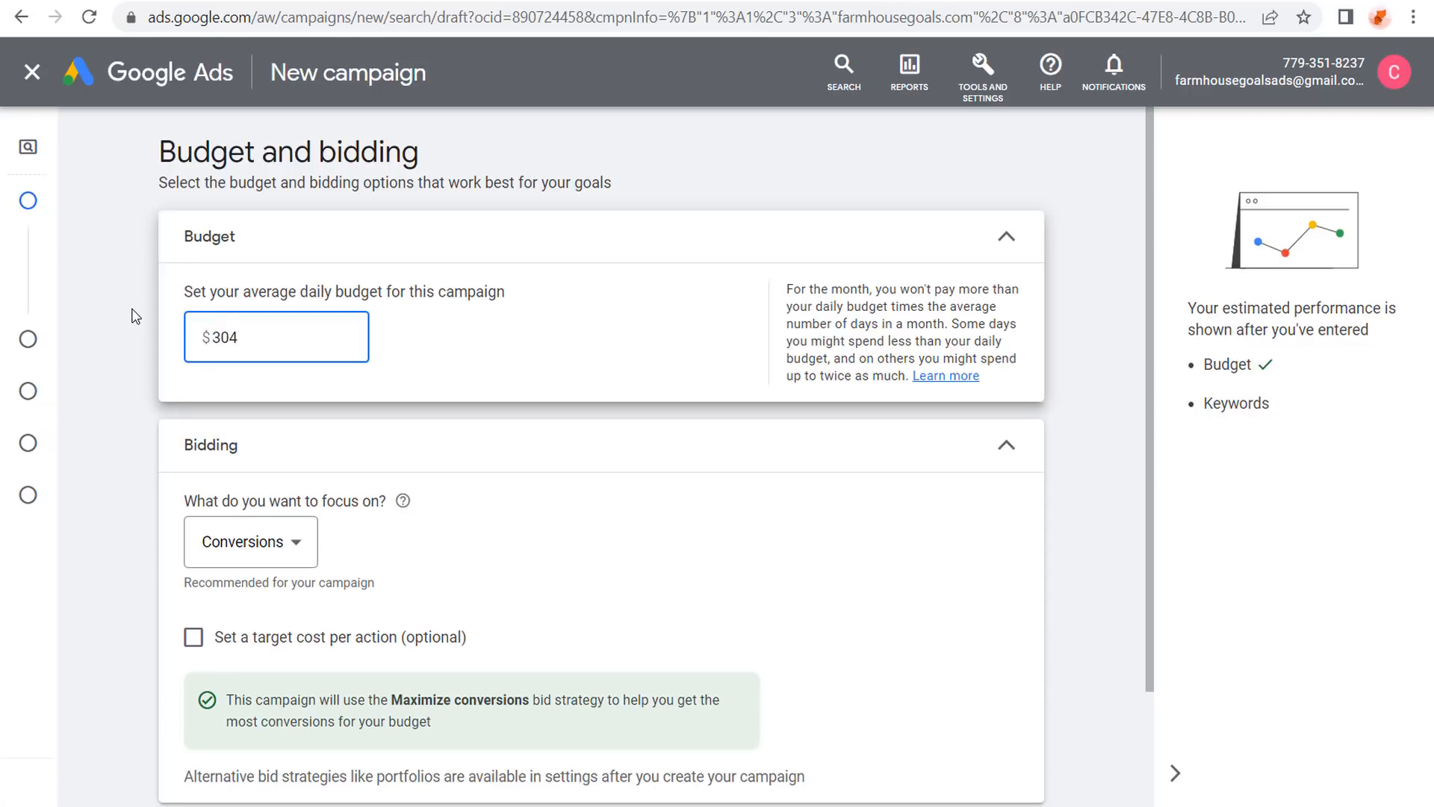
{"action": "key", "text": "BackSpace"}
{"action": "type", "text": "100"}
{"action": "key", "text": "BackSpace"}
{"action": "key", "text": "BackSpace"}
{"action": "key", "text": "BackSpace"}
{"action": "type", "text": "3040"}
{"action": "left_click", "coordinate": [132, 316]}
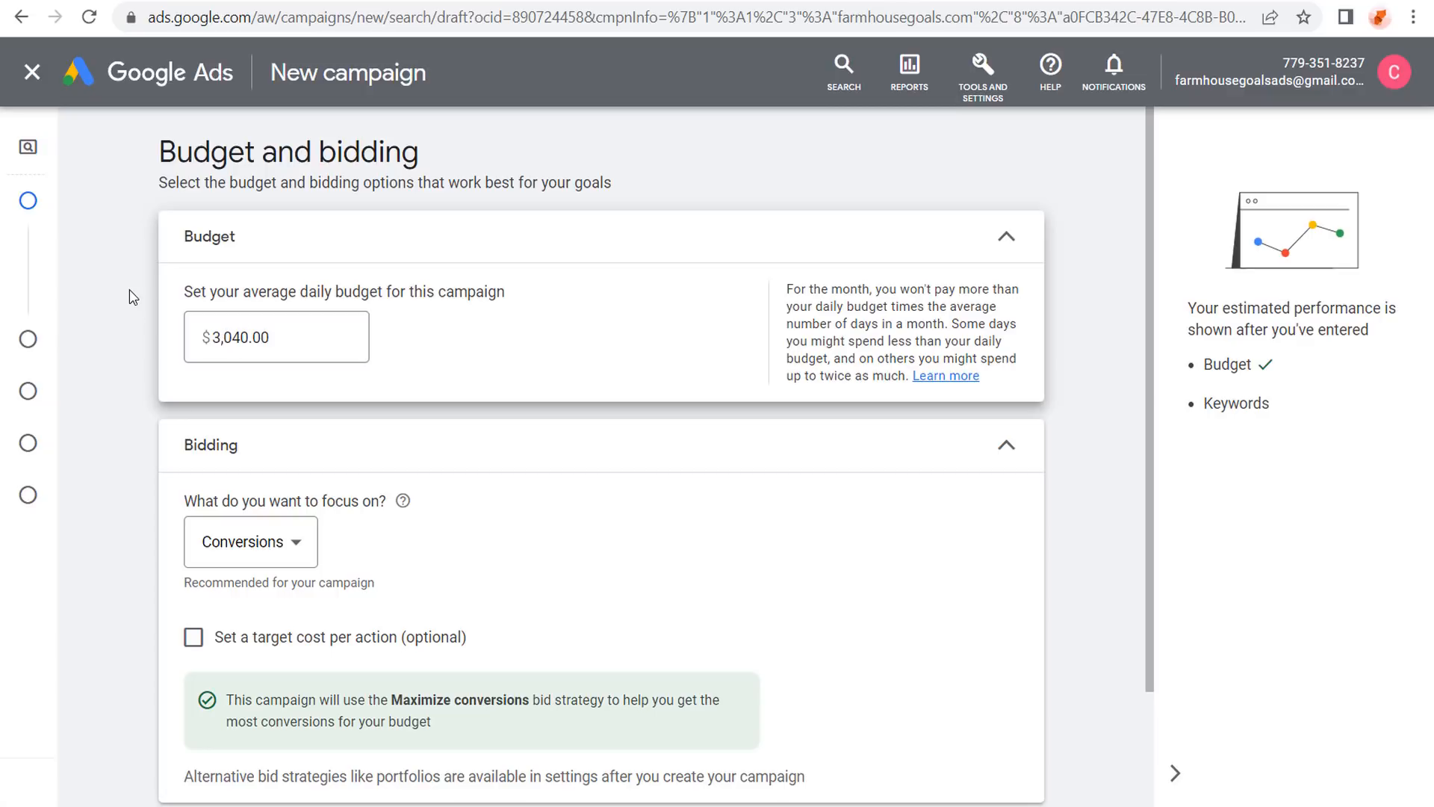
{"action": "left_click", "coordinate": [838, 2]}
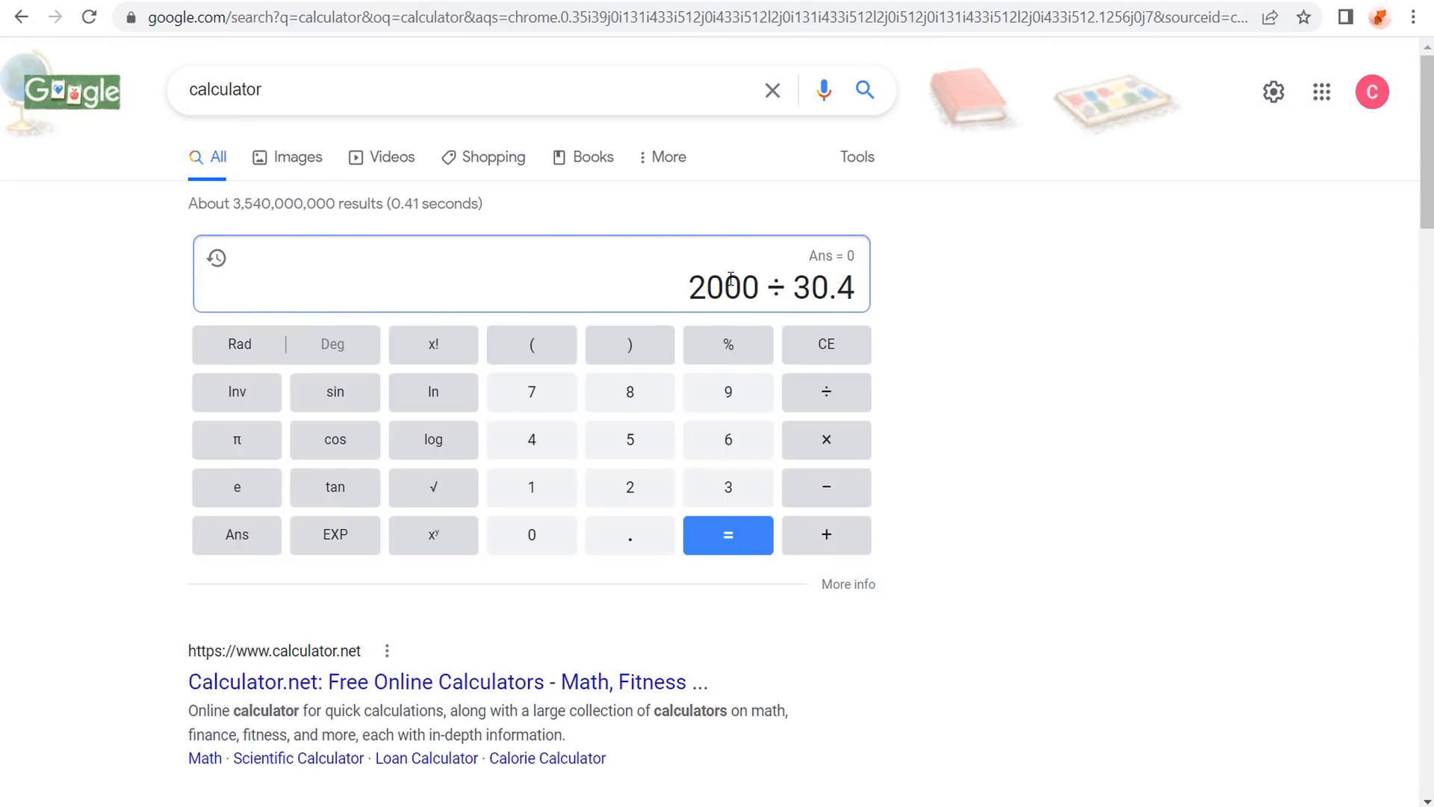
Calculate 2000 ÷ 30.4 as 65.7894736842 and return to the Google Ads budget step.
{"action": "left_click", "coordinate": [722, 541]}
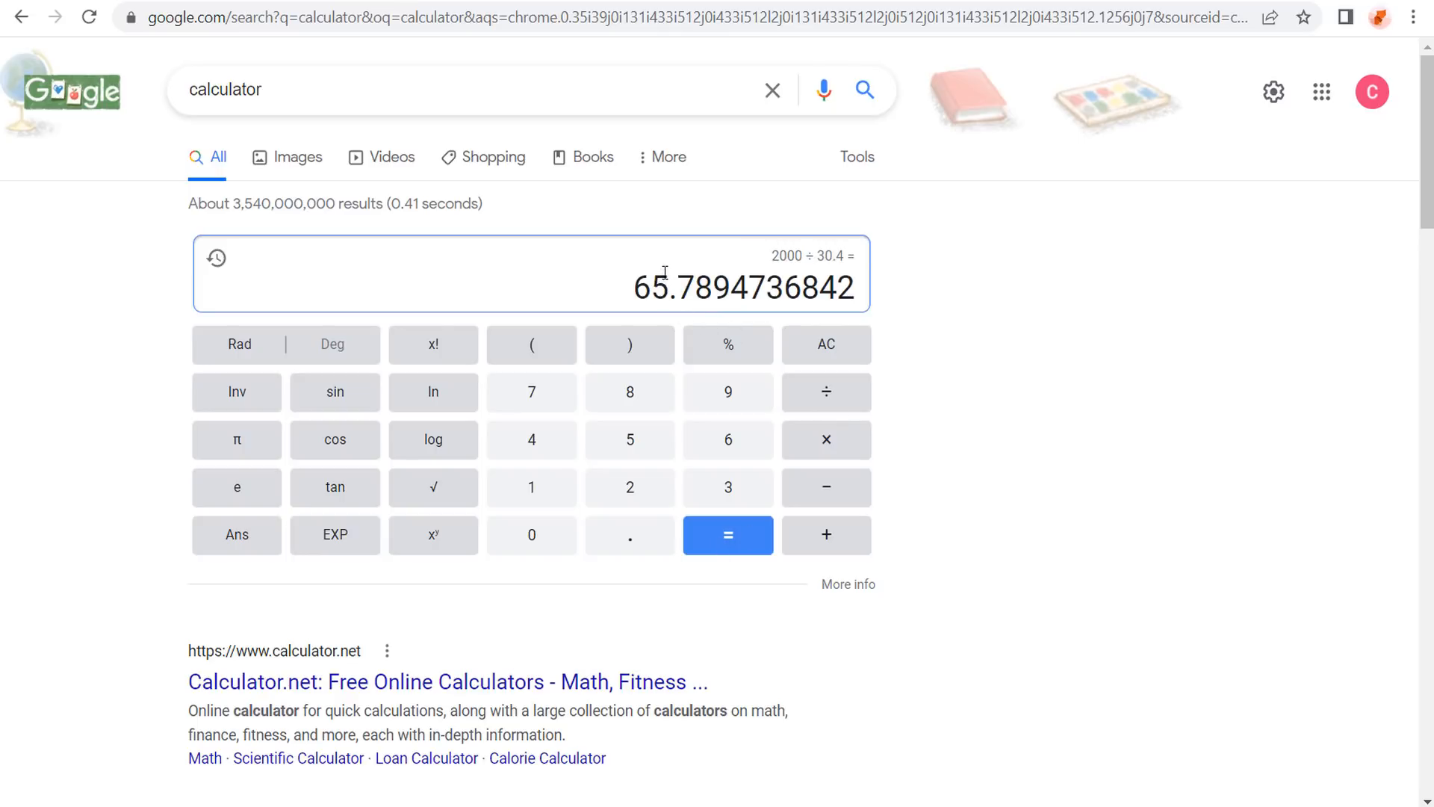
{"action": "left_click", "coordinate": [295, 1]}
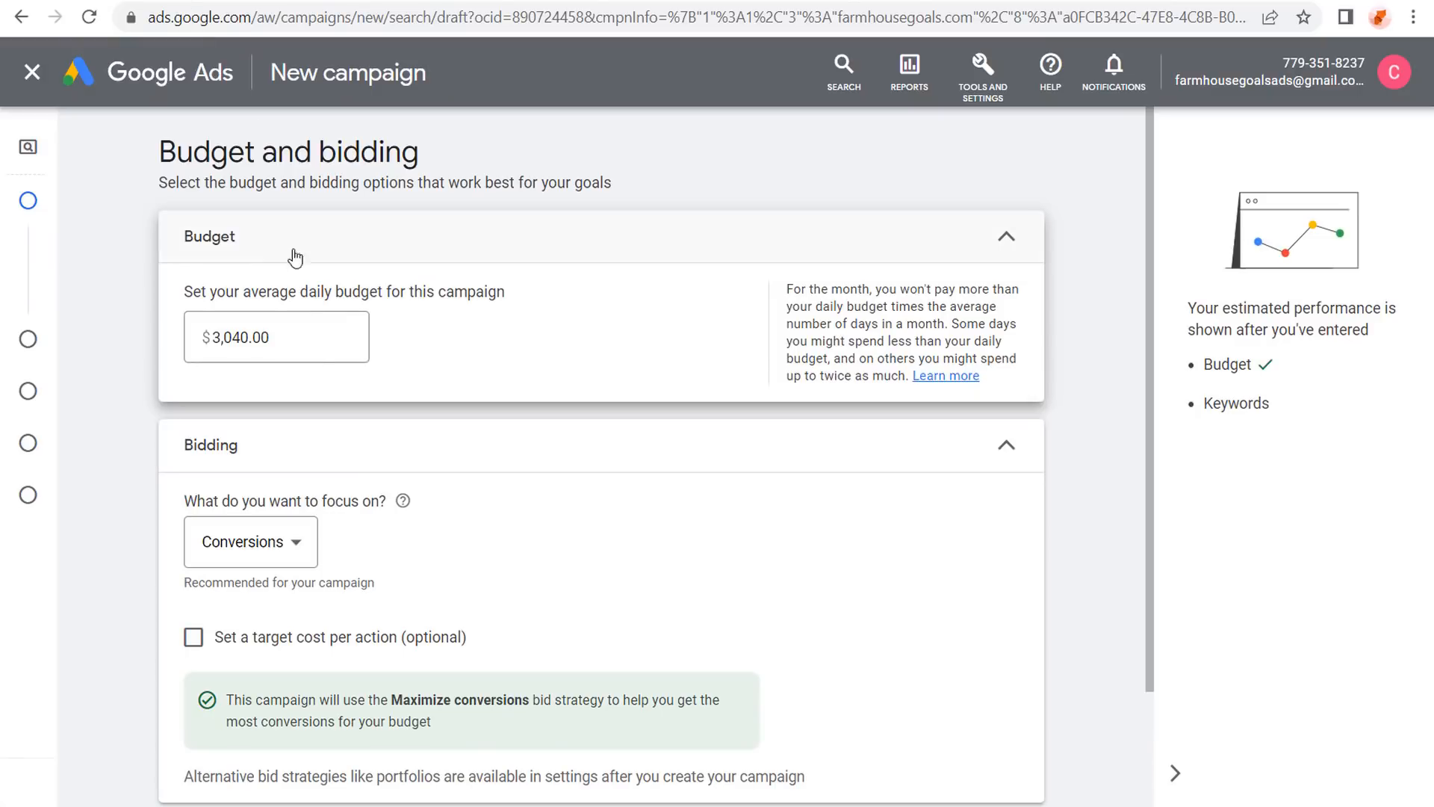
Replace the daily budget with 65.00 and scroll down to the Bidding section.
{"action": "left_click_drag", "start_coordinate": [312, 339], "coordinate": [183, 347]}
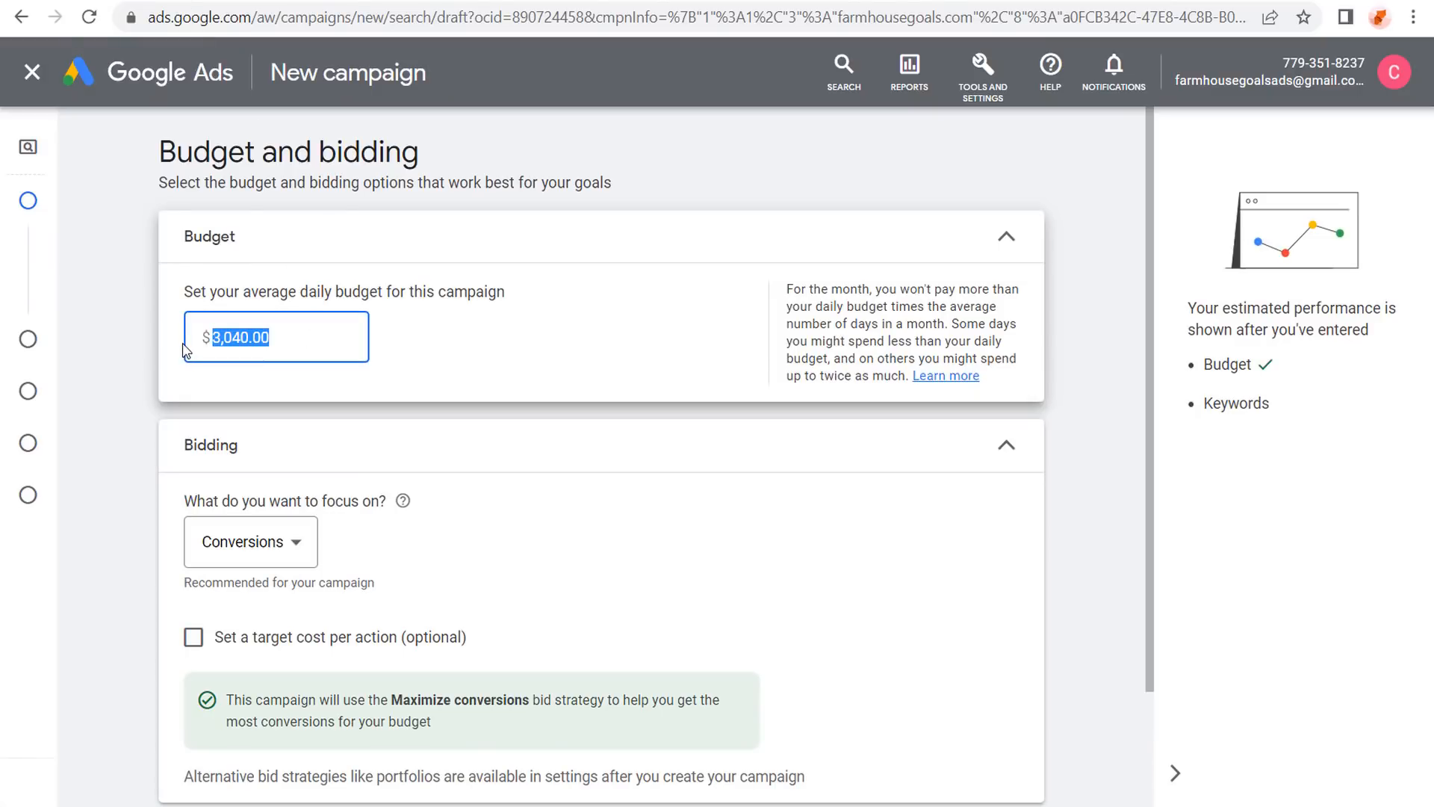
{"action": "type", "text": "65.00"}
{"action": "left_click", "coordinate": [137, 290]}
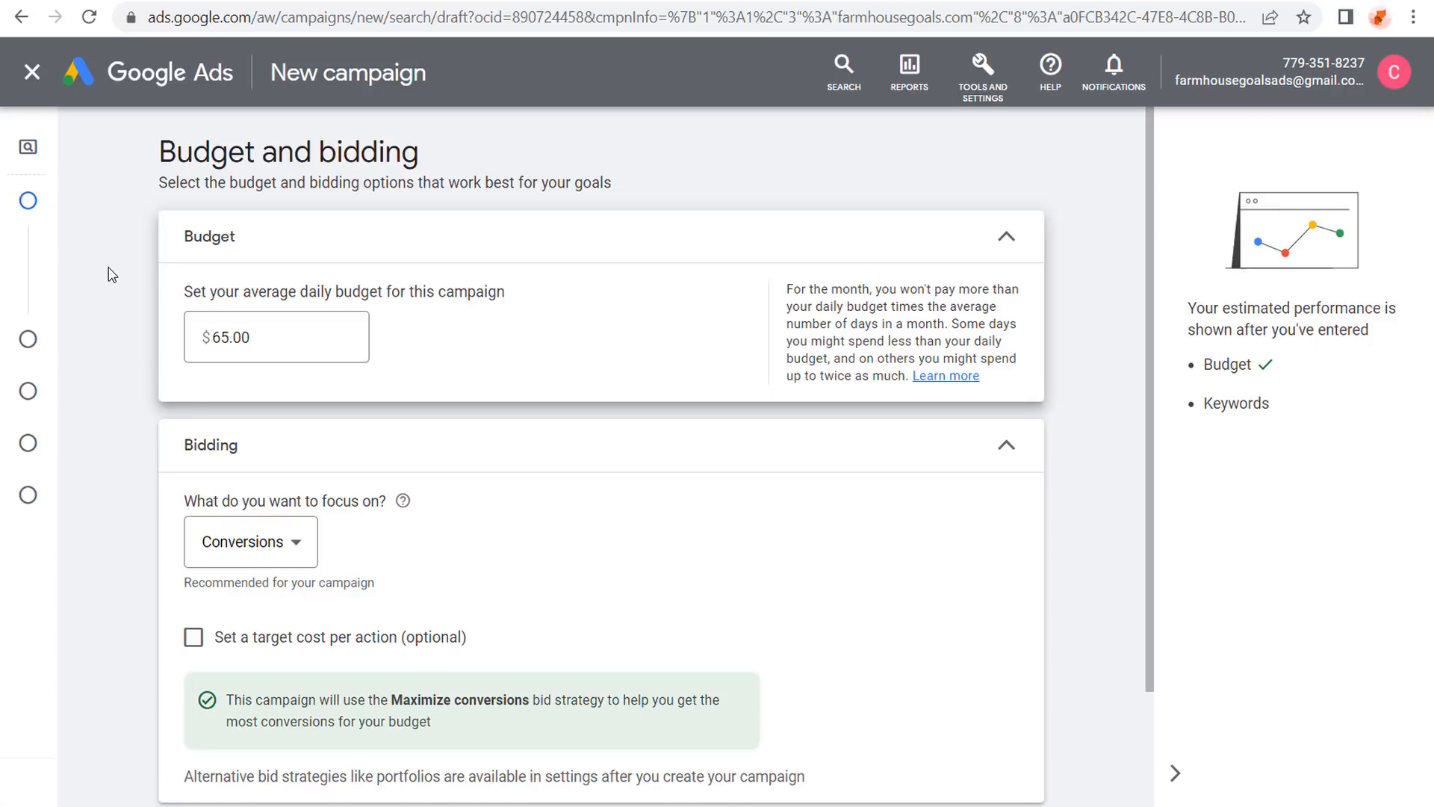
{"action": "scroll", "coordinate": [109, 273], "scroll_direction": "down", "scroll_amount": 2}
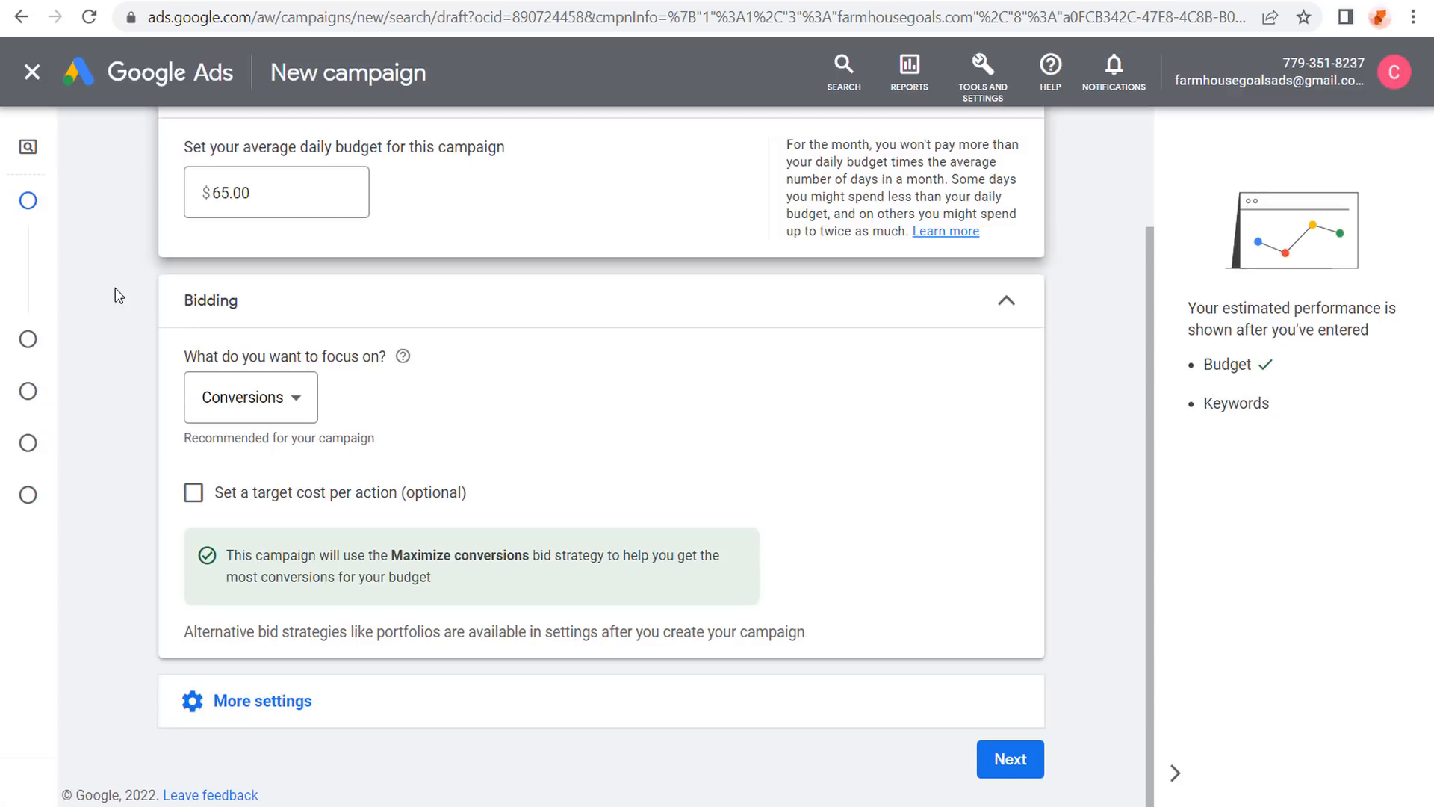
Keep Conversions as the bidding focus and set a $2.00 target CPA.
{"action": "left_click", "coordinate": [291, 405]}
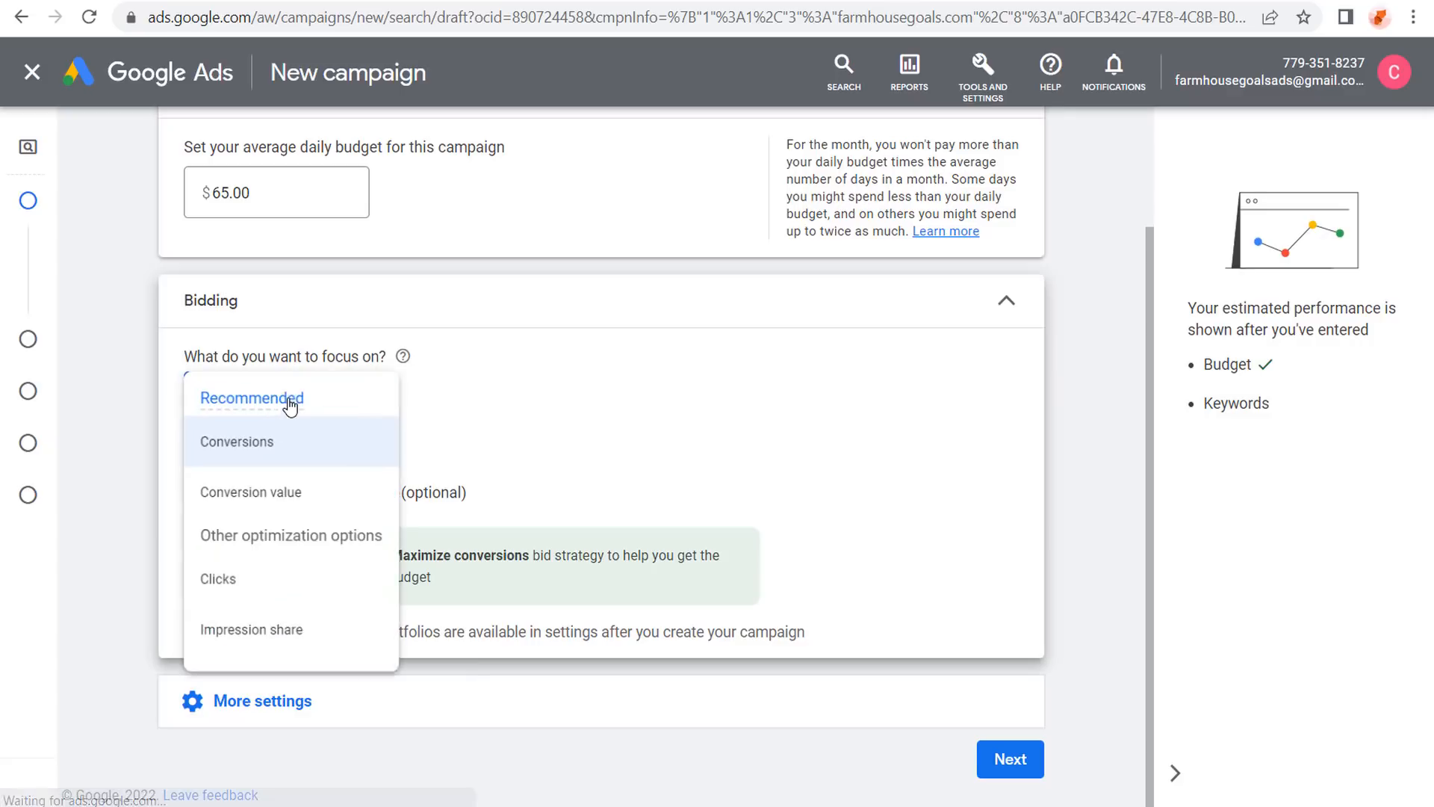
{"action": "left_click", "coordinate": [307, 447]}
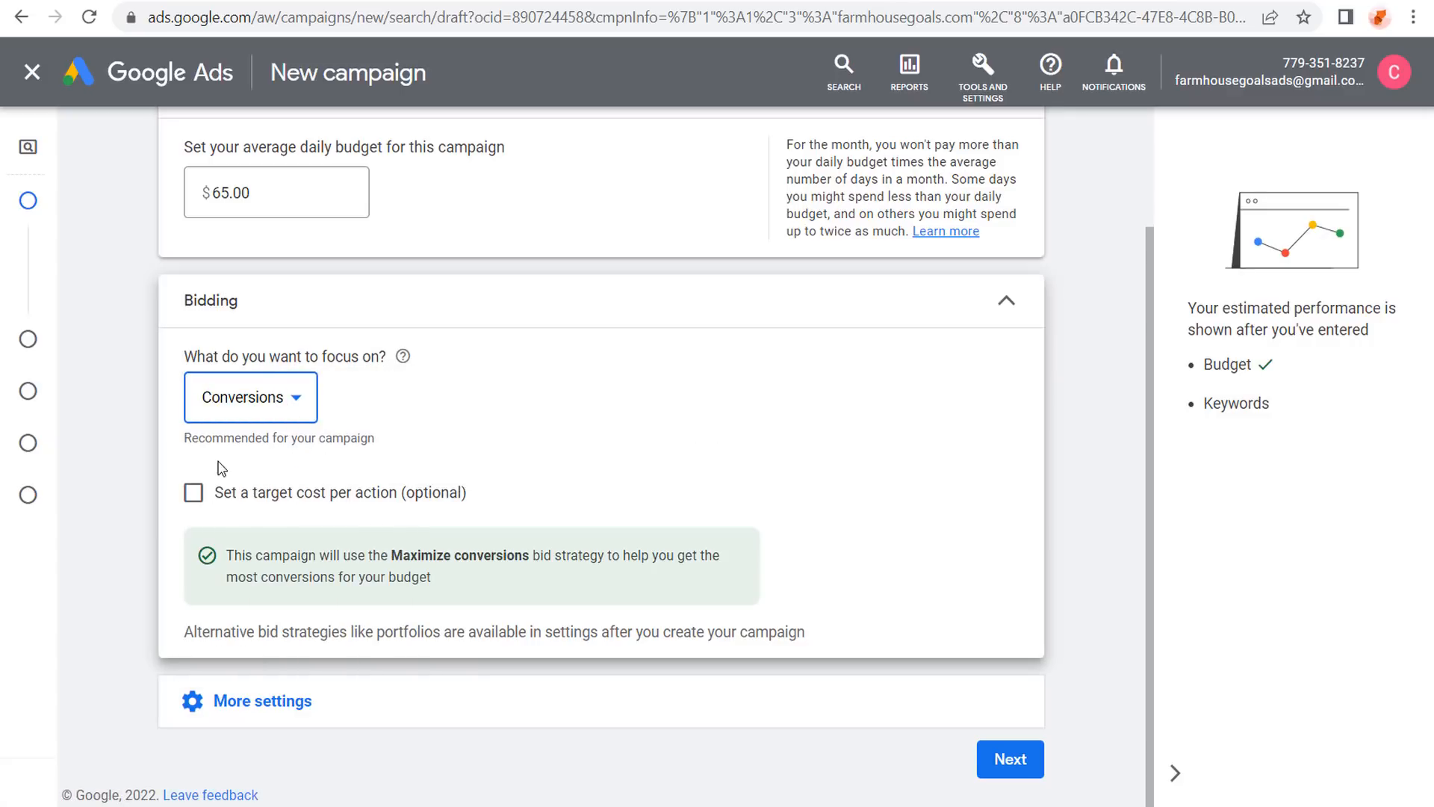
{"action": "left_click", "coordinate": [193, 494]}
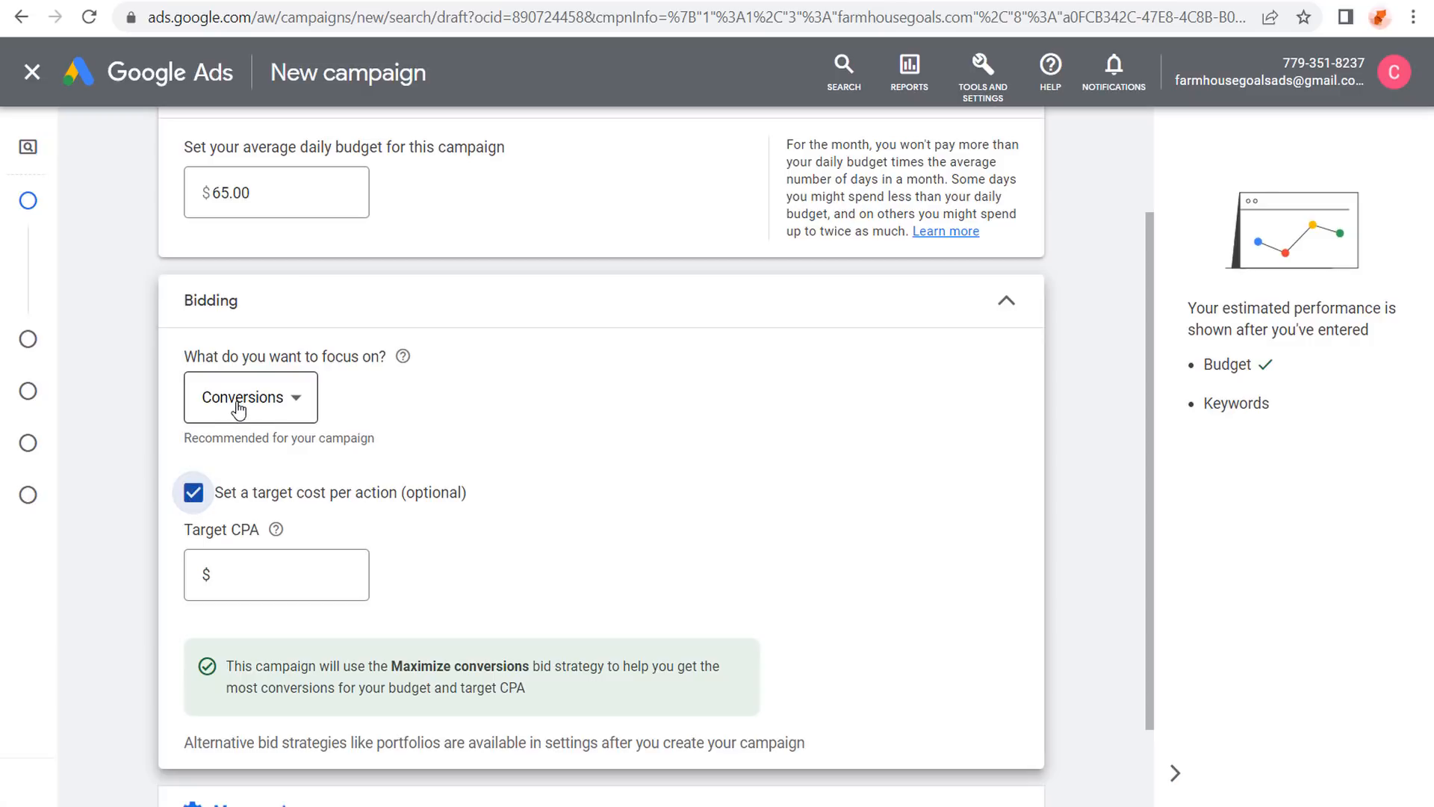
{"action": "left_click", "coordinate": [259, 573]}
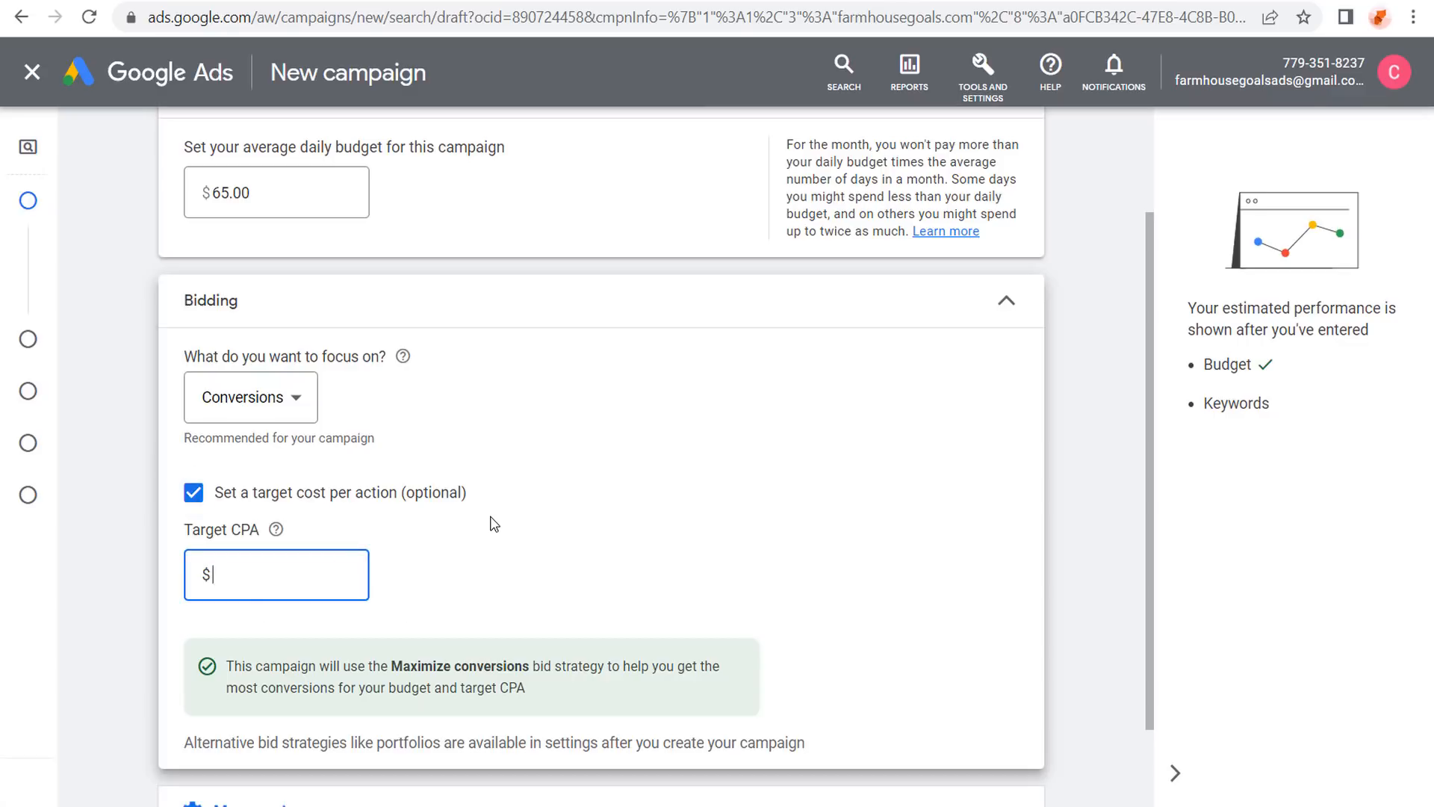
{"action": "type", "text": "100"}
{"action": "left_click_drag", "start_coordinate": [277, 572], "coordinate": [192, 577]}
{"action": "type", "text": "2.00"}
{"action": "left_click", "coordinate": [147, 467]}
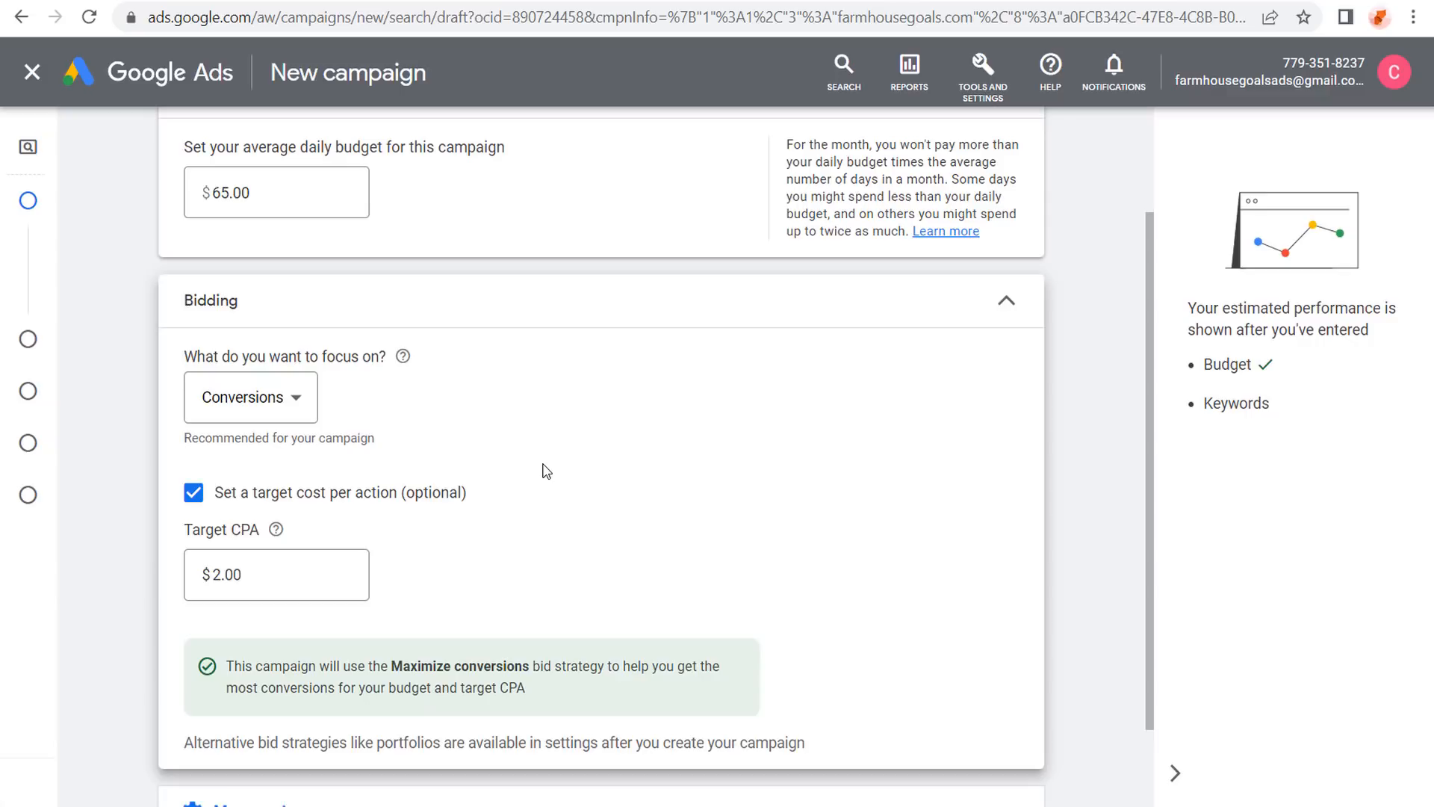
Expand More settings to check ad rotation and proceed to Campaign settings.
{"action": "scroll", "coordinate": [547, 470], "scroll_direction": "down", "scroll_amount": 2}
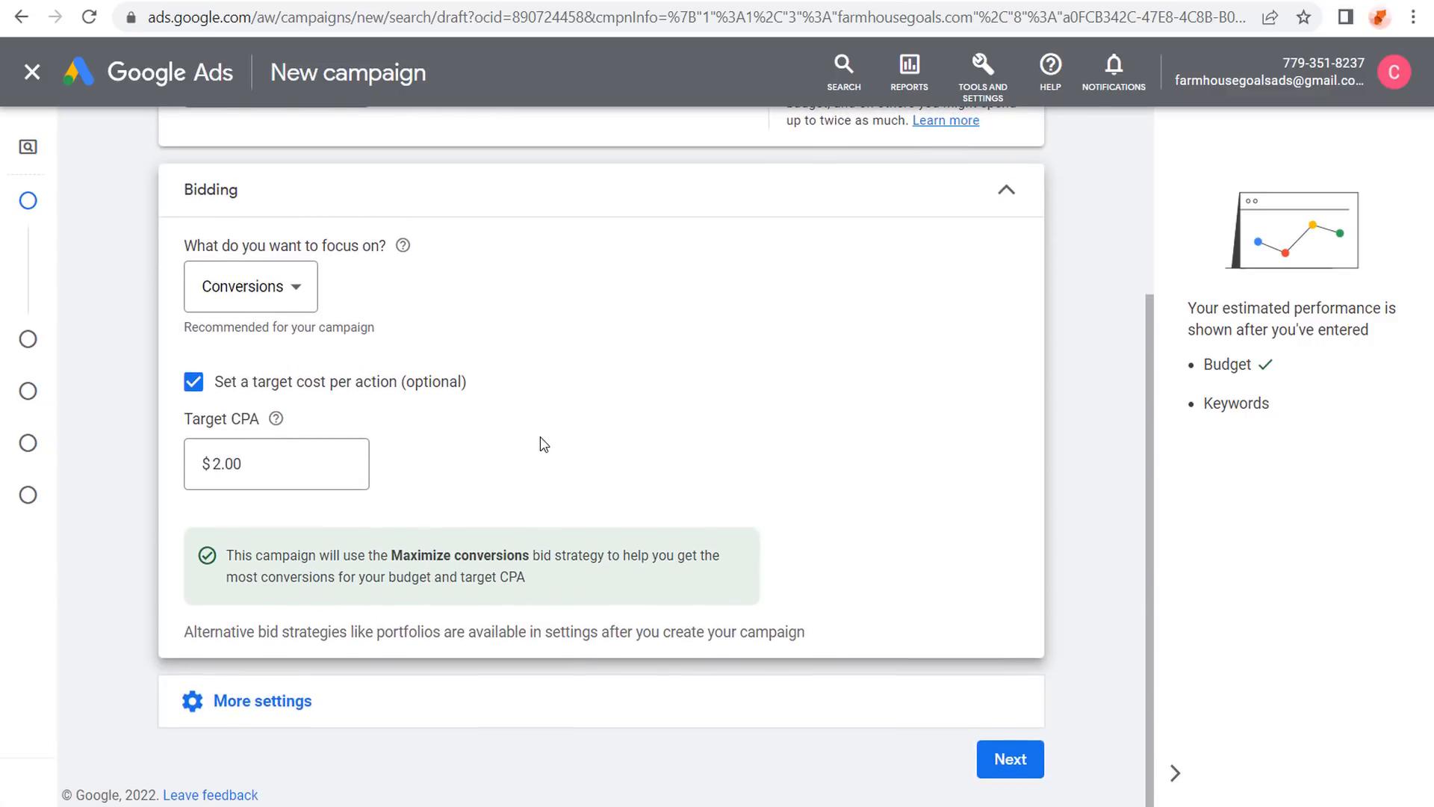
{"action": "left_click", "coordinate": [369, 717]}
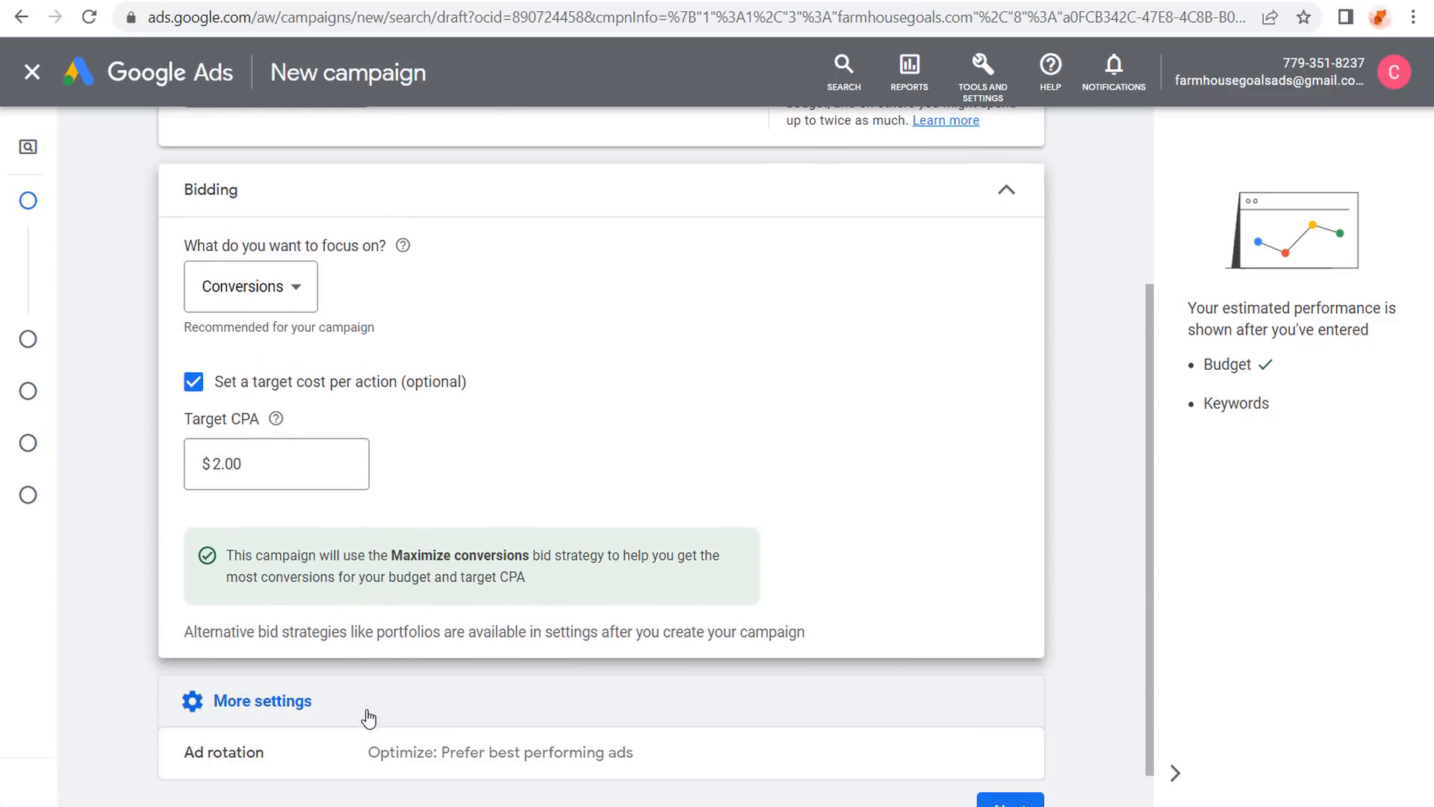
{"action": "scroll", "coordinate": [366, 716], "scroll_direction": "down", "scroll_amount": 1}
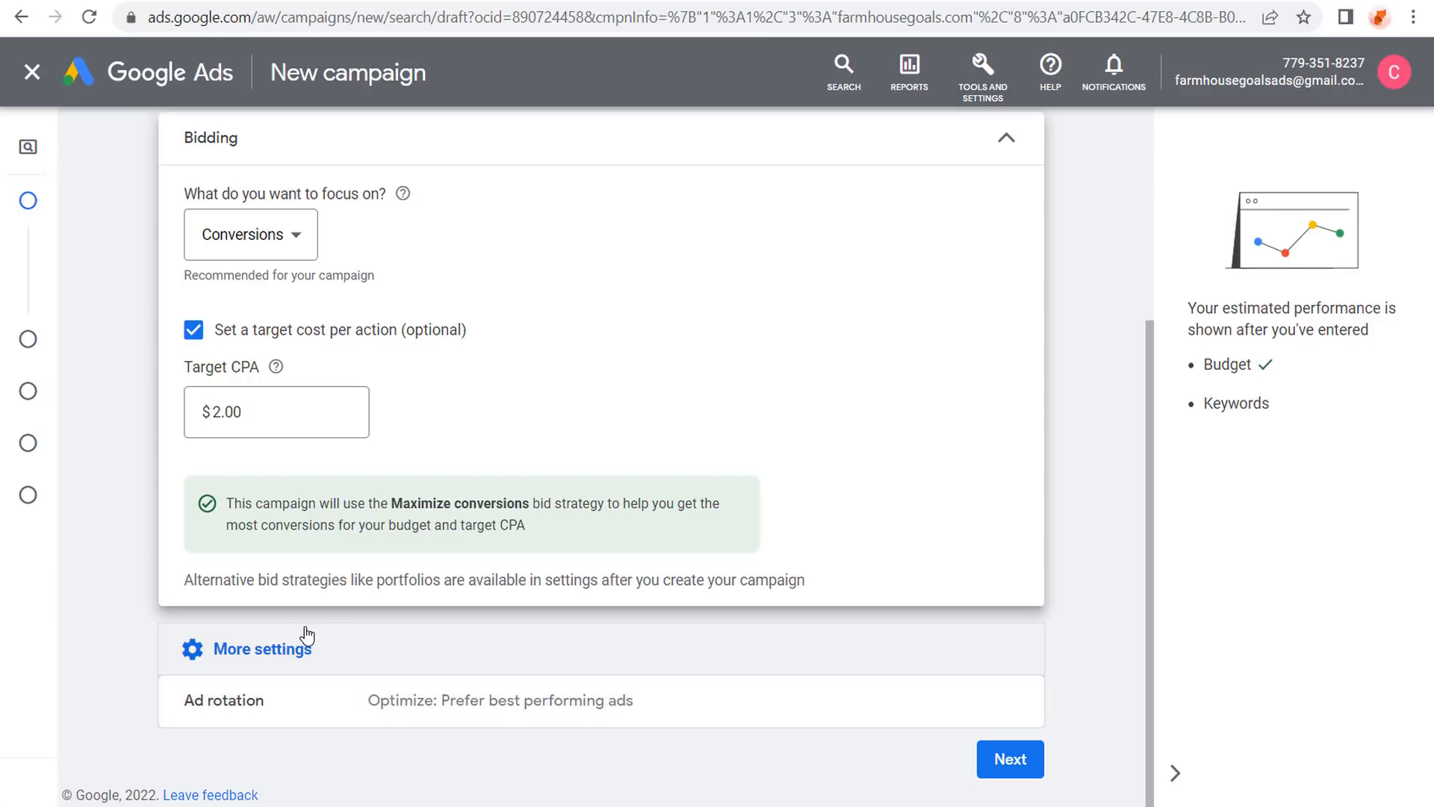
{"action": "left_click", "coordinate": [1012, 759]}
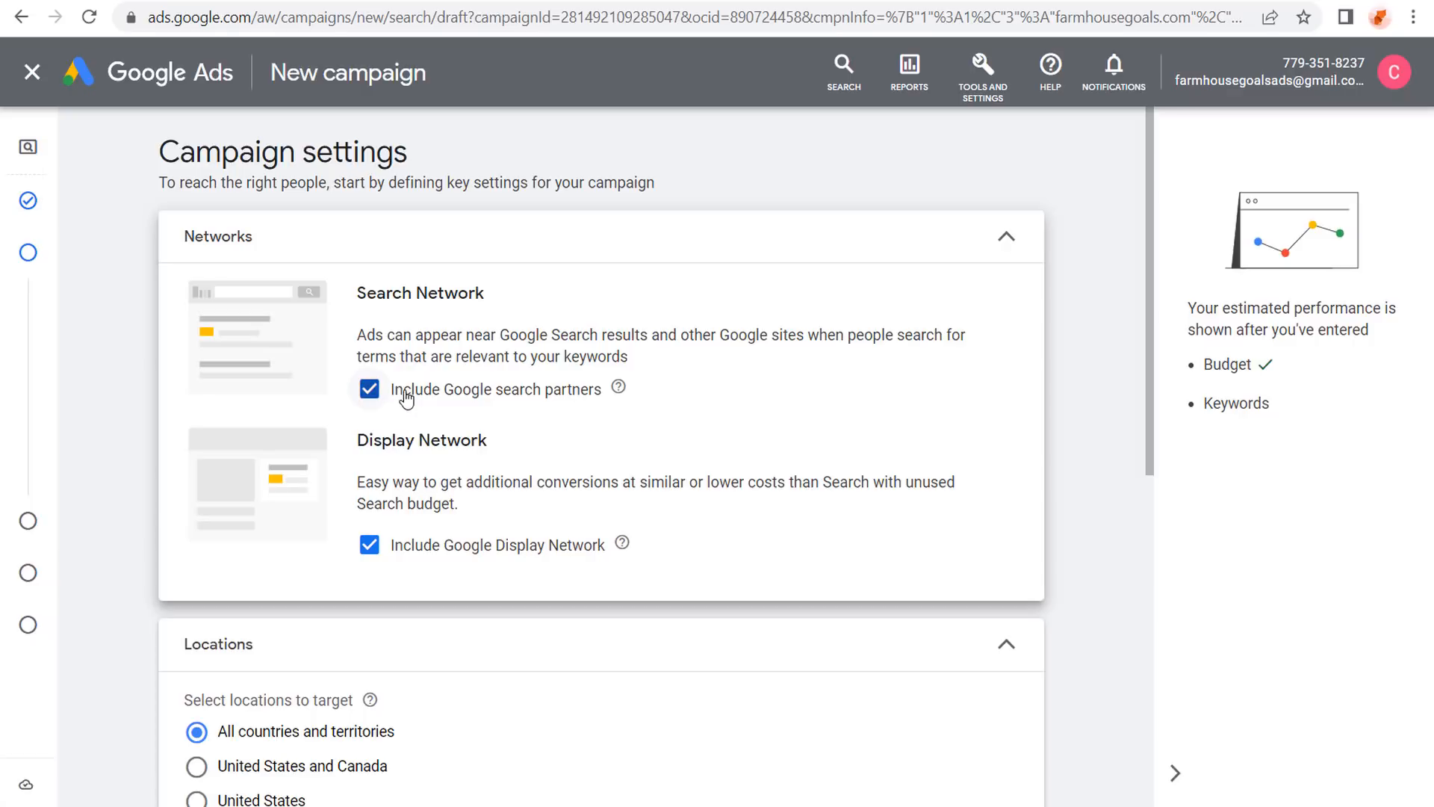
Uncheck Include Google Display Network, leaving Google search partners included.
{"action": "left_click", "coordinate": [371, 549]}
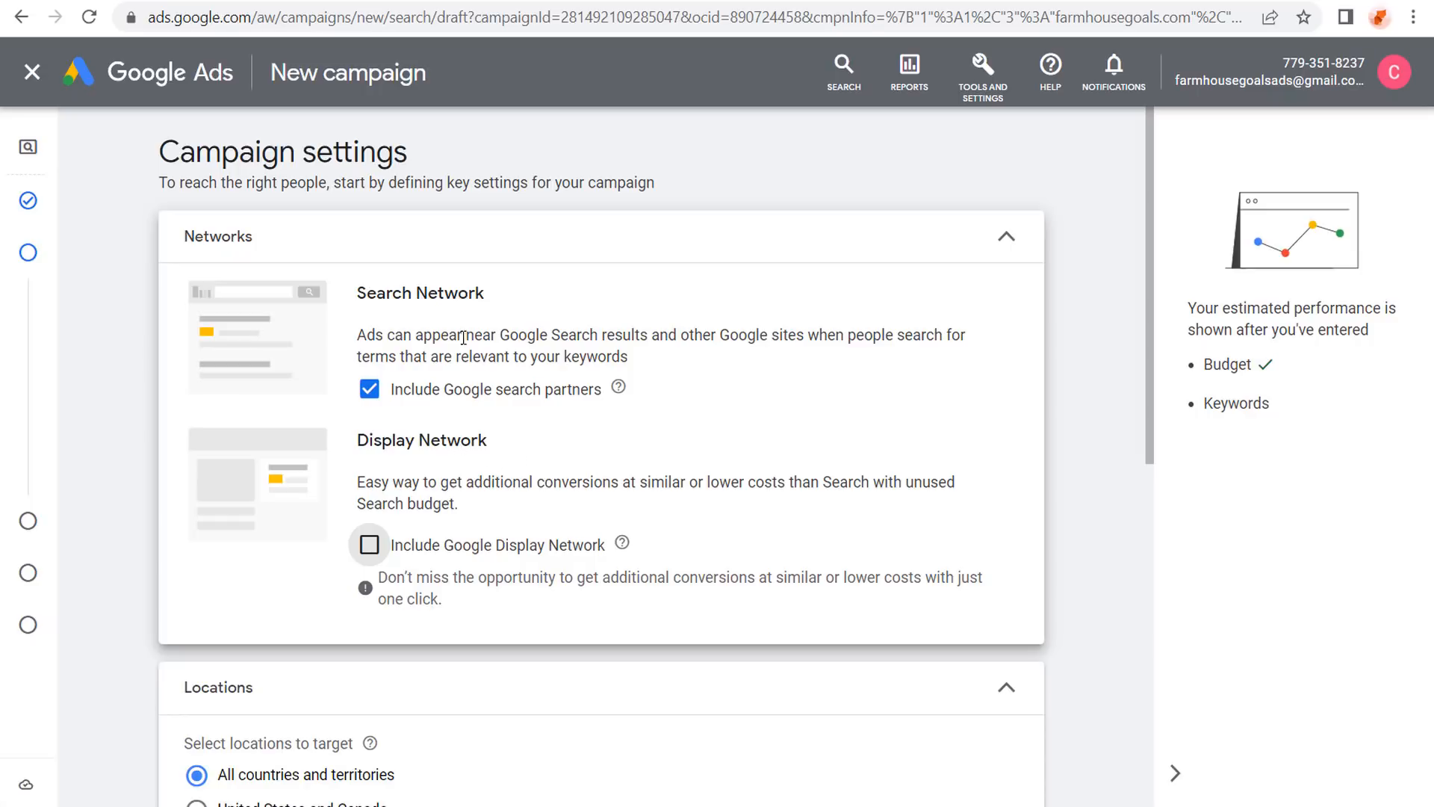
{"action": "scroll", "coordinate": [169, 313], "scroll_direction": "down", "scroll_amount": 6}
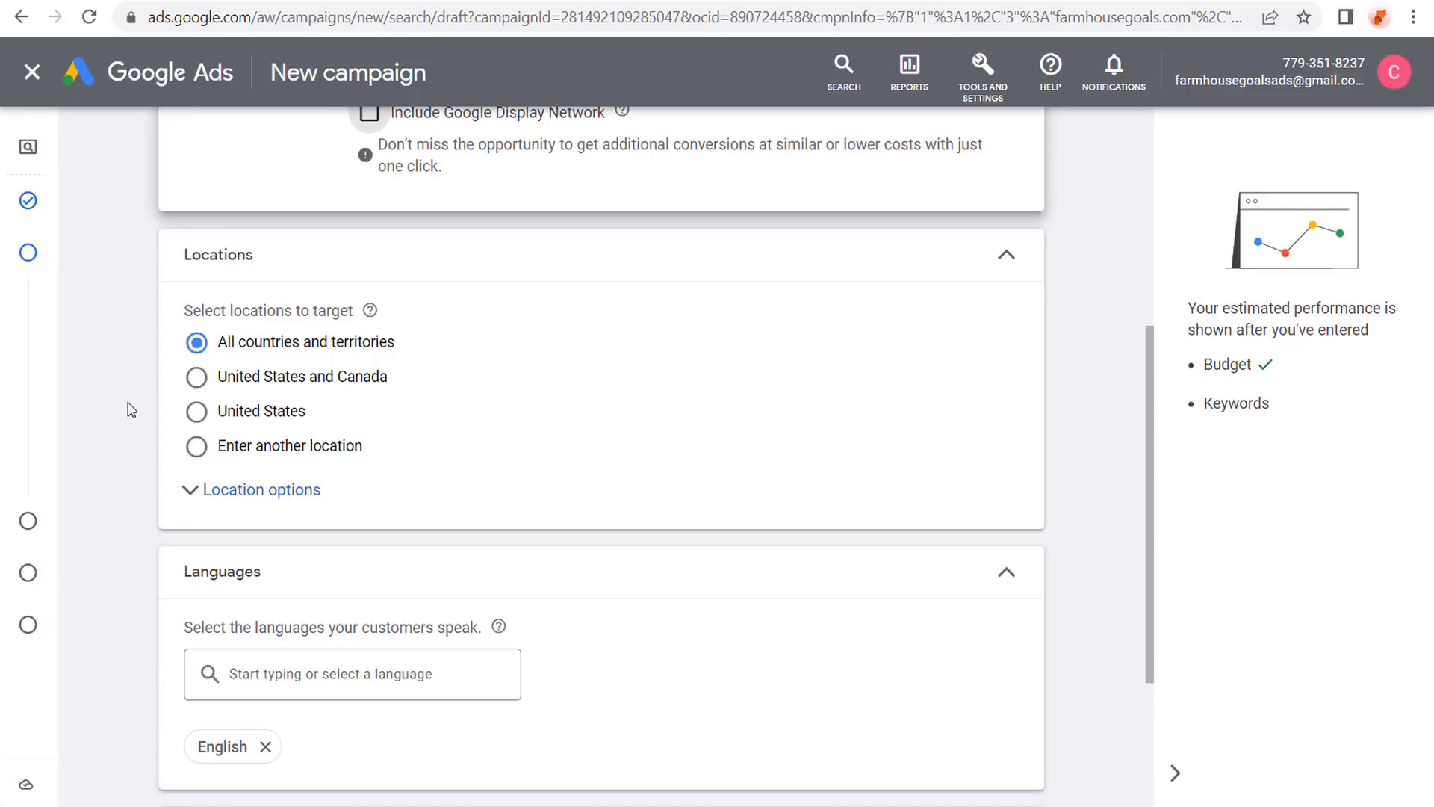
Target United States and Canada with the Presence option, then choose Enter another location via Advanced search.
{"action": "left_click", "coordinate": [195, 379]}
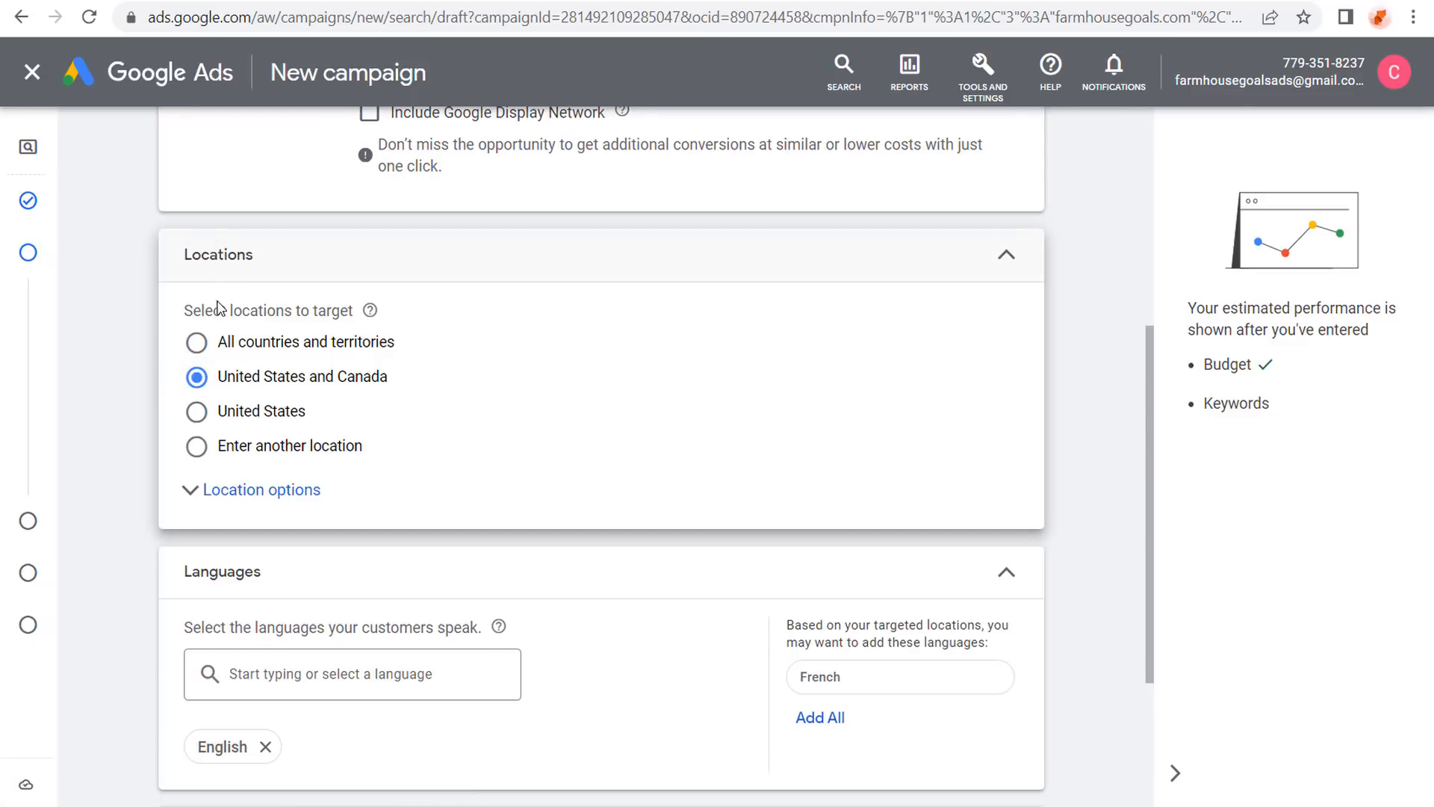
{"action": "left_click", "coordinate": [198, 493]}
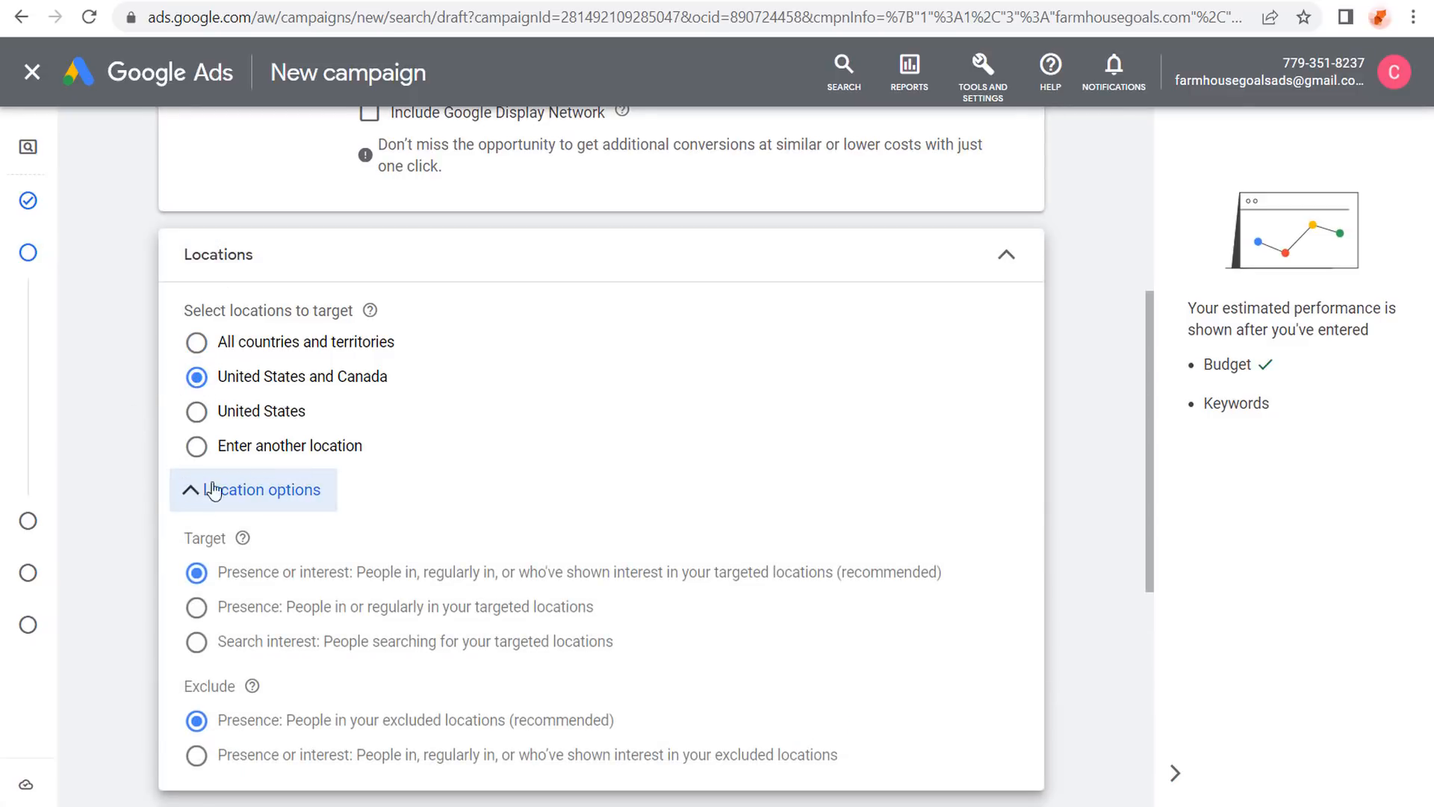
{"action": "scroll", "coordinate": [153, 448], "scroll_direction": "down", "scroll_amount": 2}
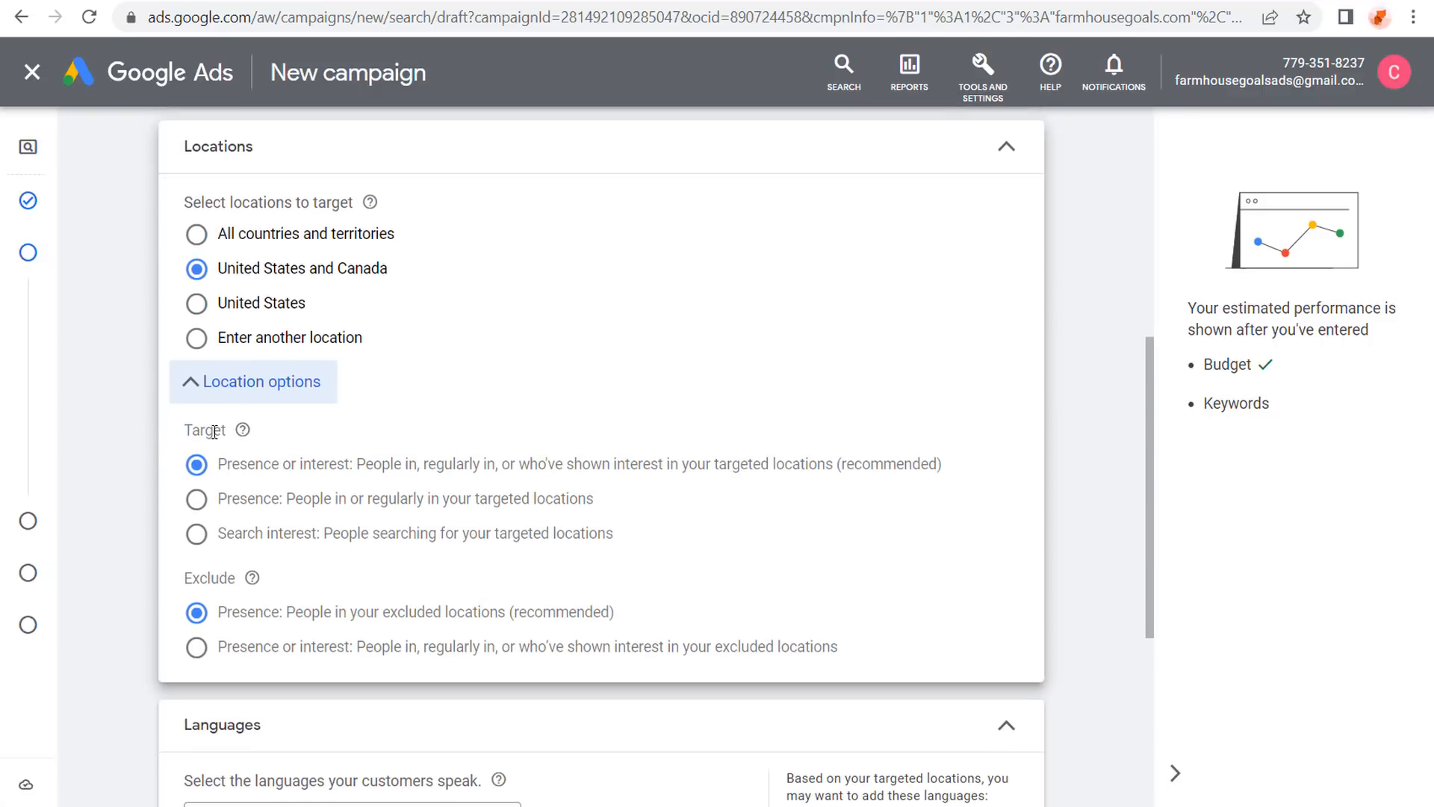
{"action": "left_click", "coordinate": [196, 501]}
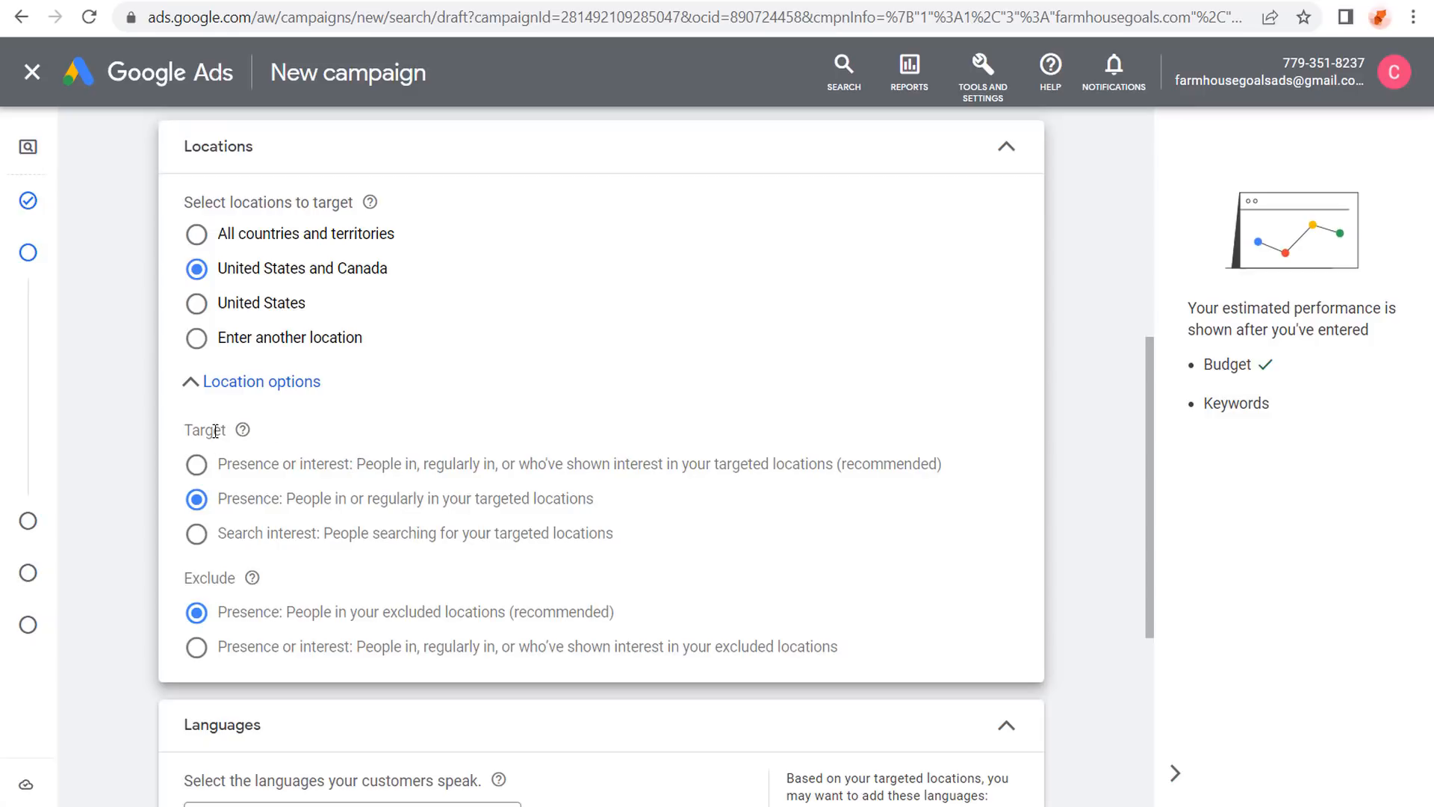
{"action": "left_click", "coordinate": [269, 342]}
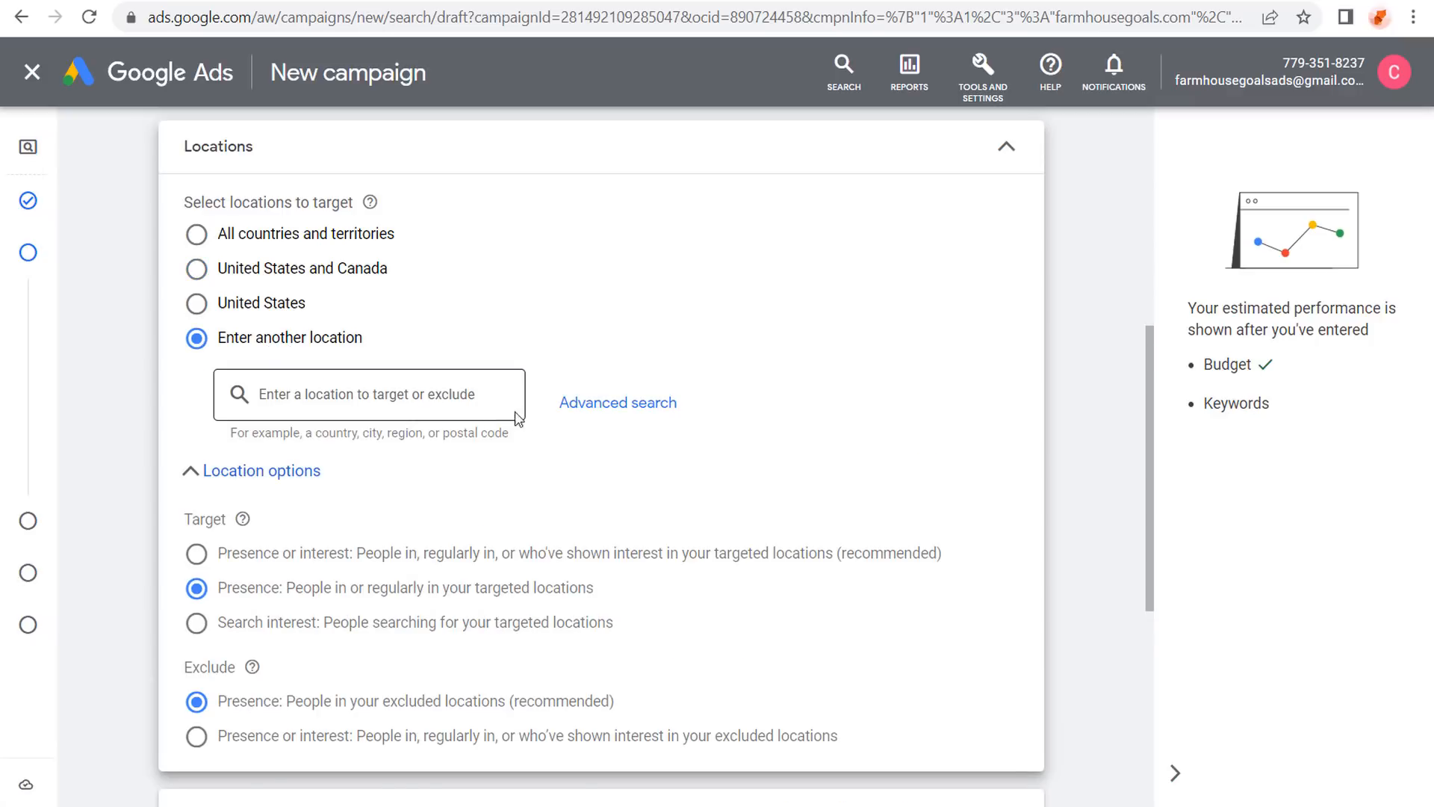
{"action": "left_click", "coordinate": [621, 407]}
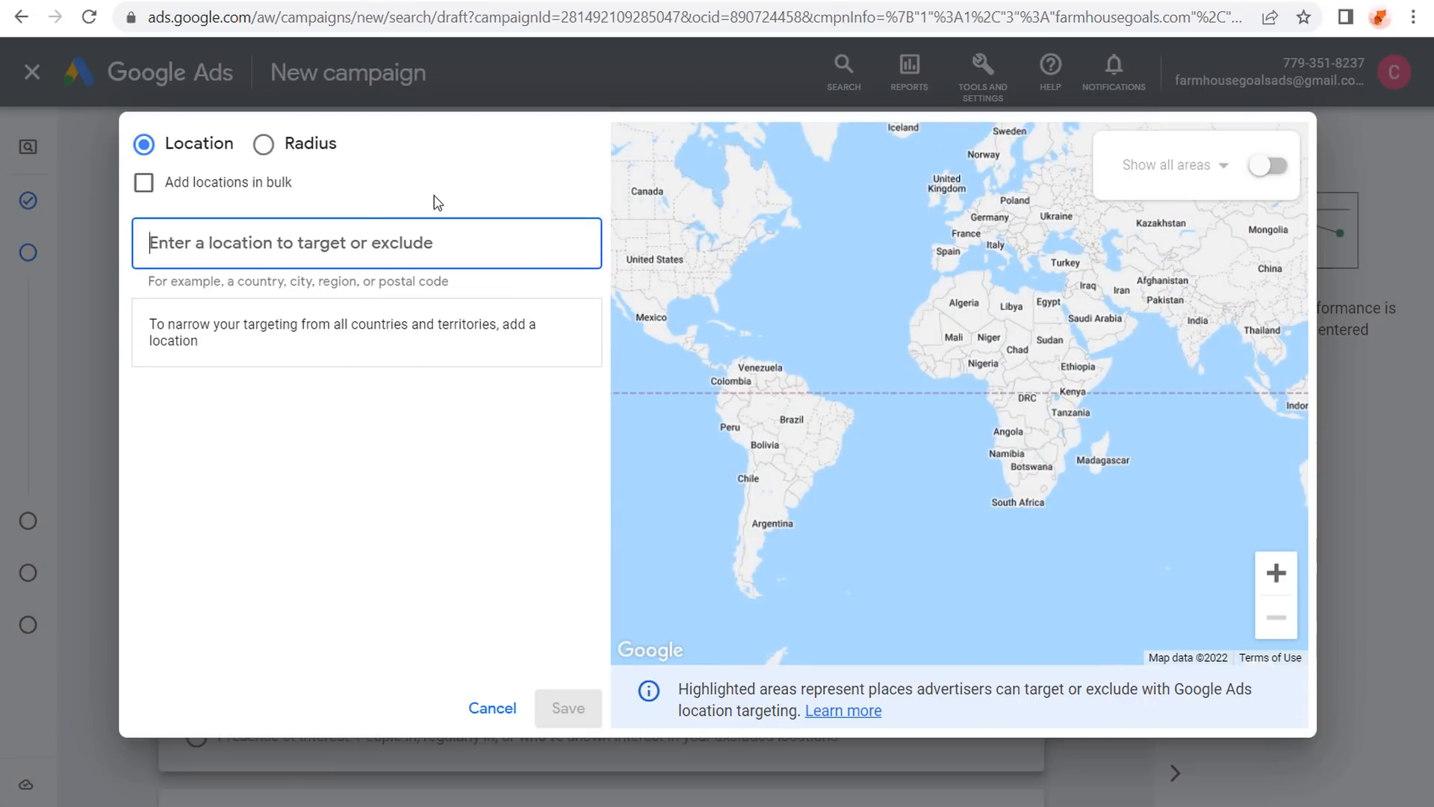
Add and save a 70 mi radius pin on Phoenix, then remove that radius target.
{"action": "type", "text": "phoenix"}
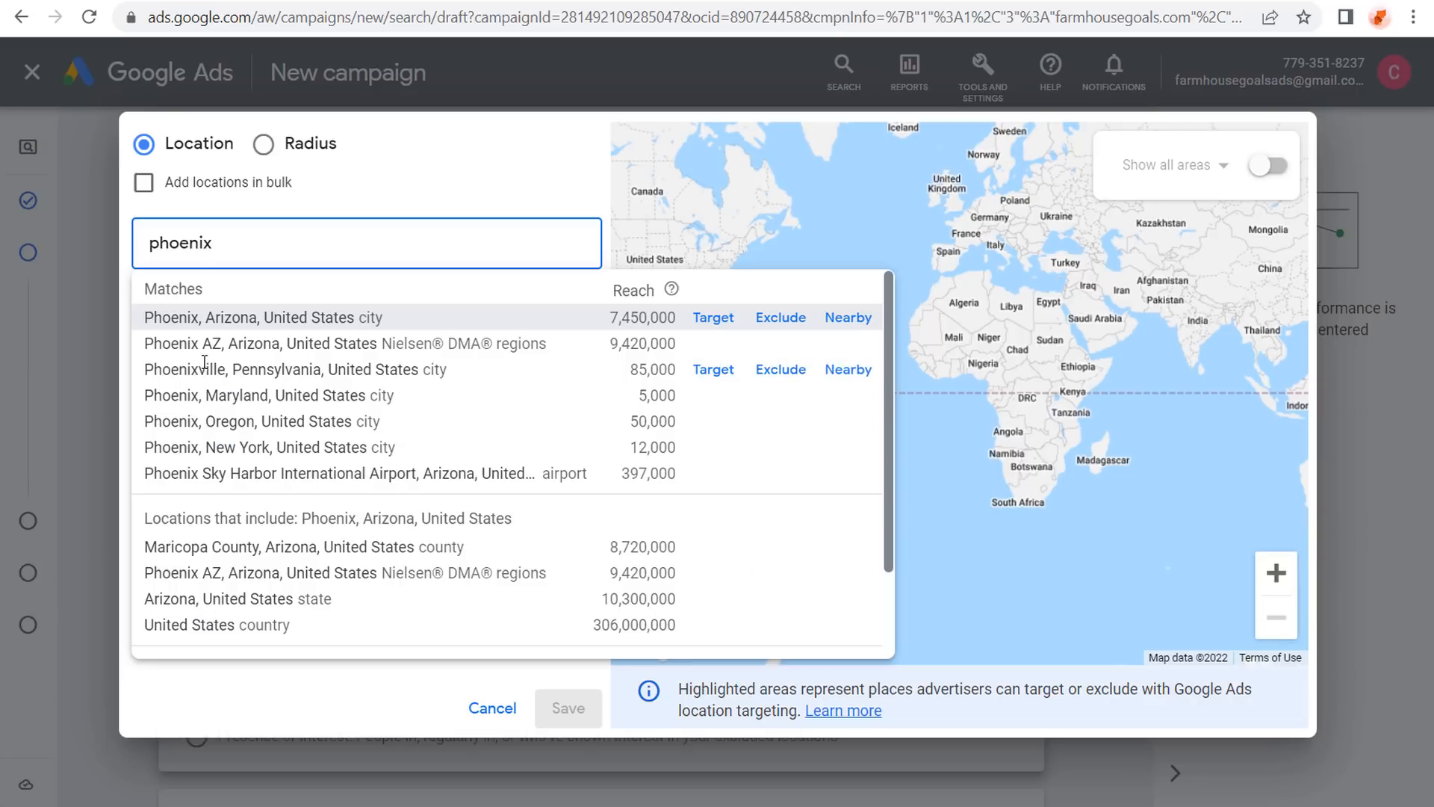
{"action": "left_click", "coordinate": [265, 145]}
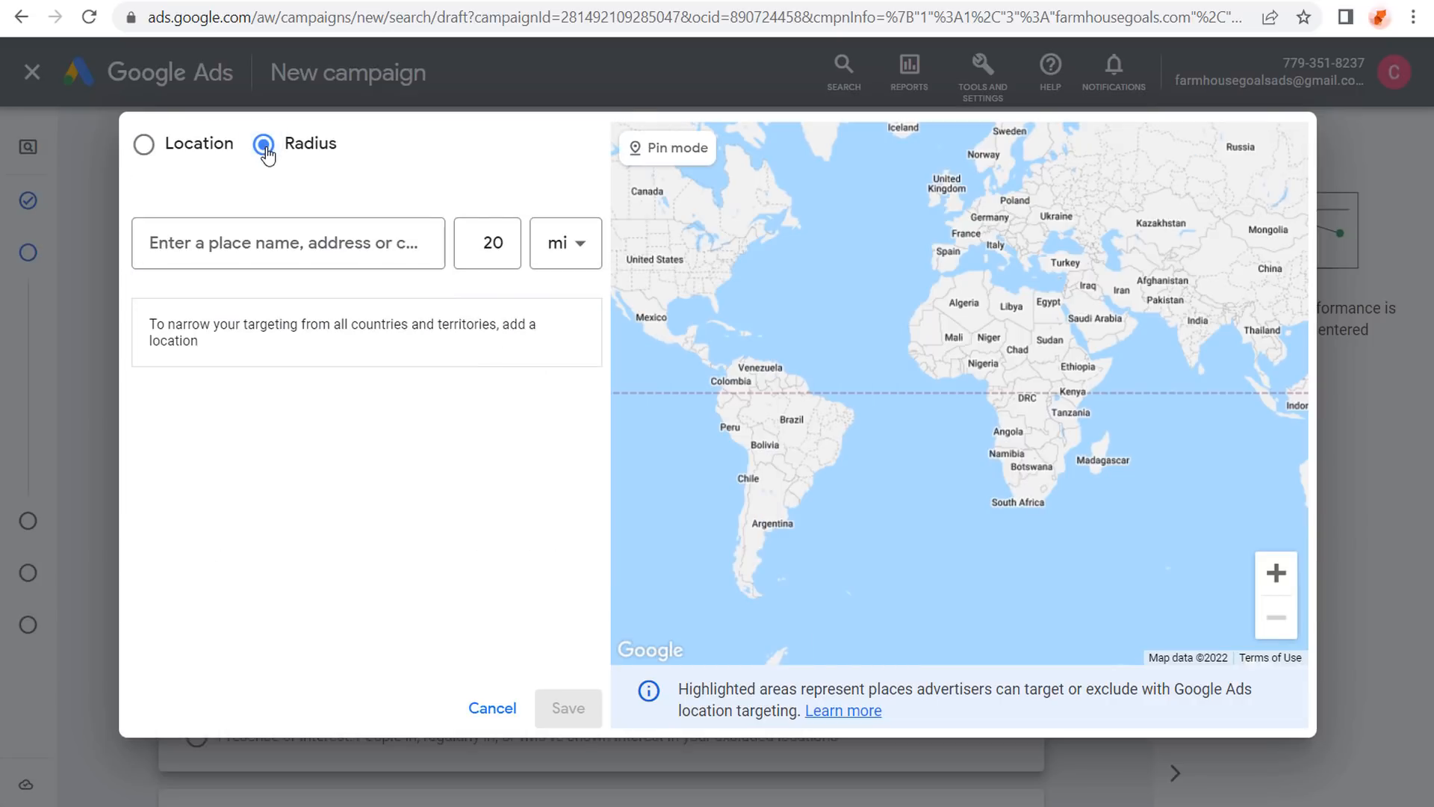
{"action": "scroll", "coordinate": [755, 304], "scroll_direction": "up", "scroll_amount": 2}
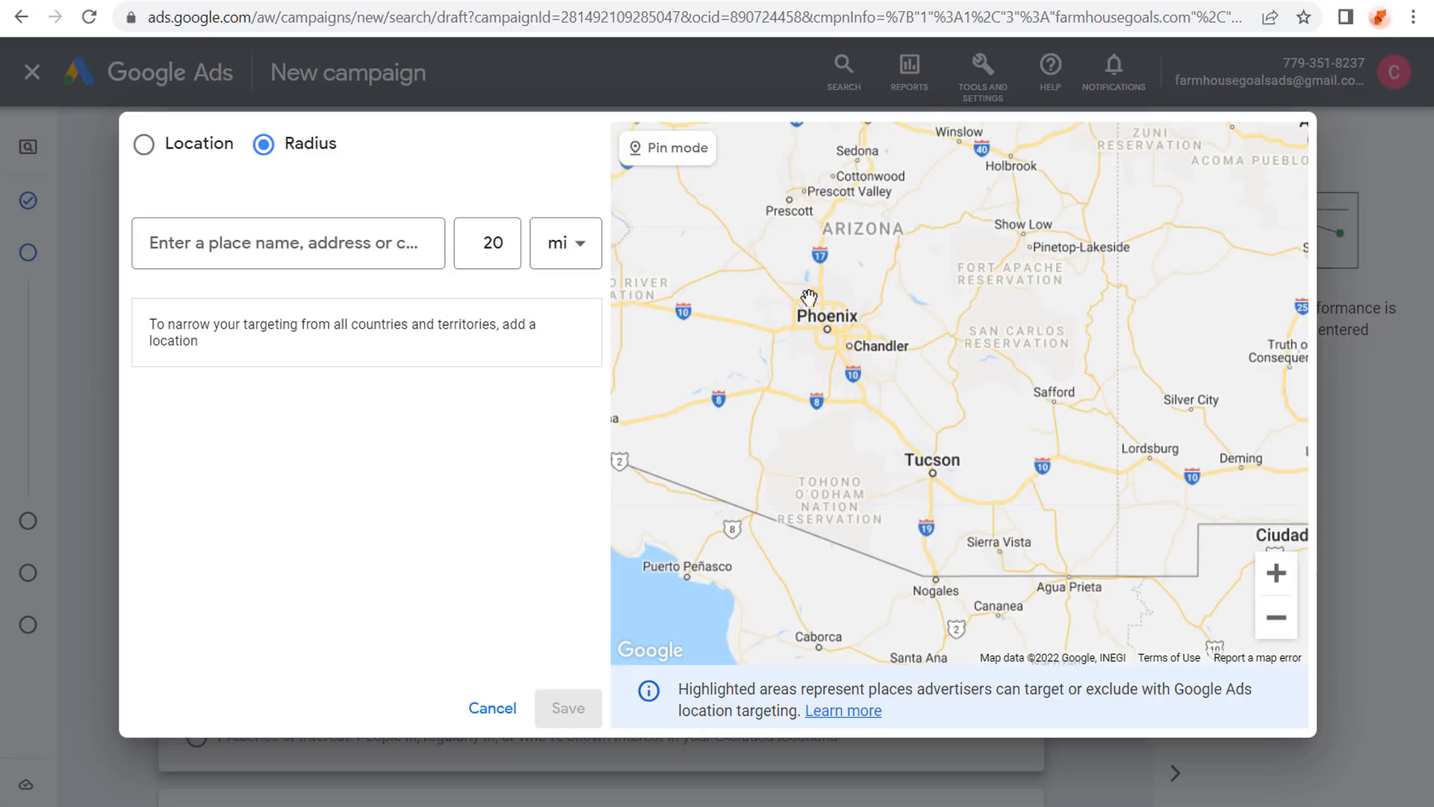
{"action": "left_click", "coordinate": [656, 159]}
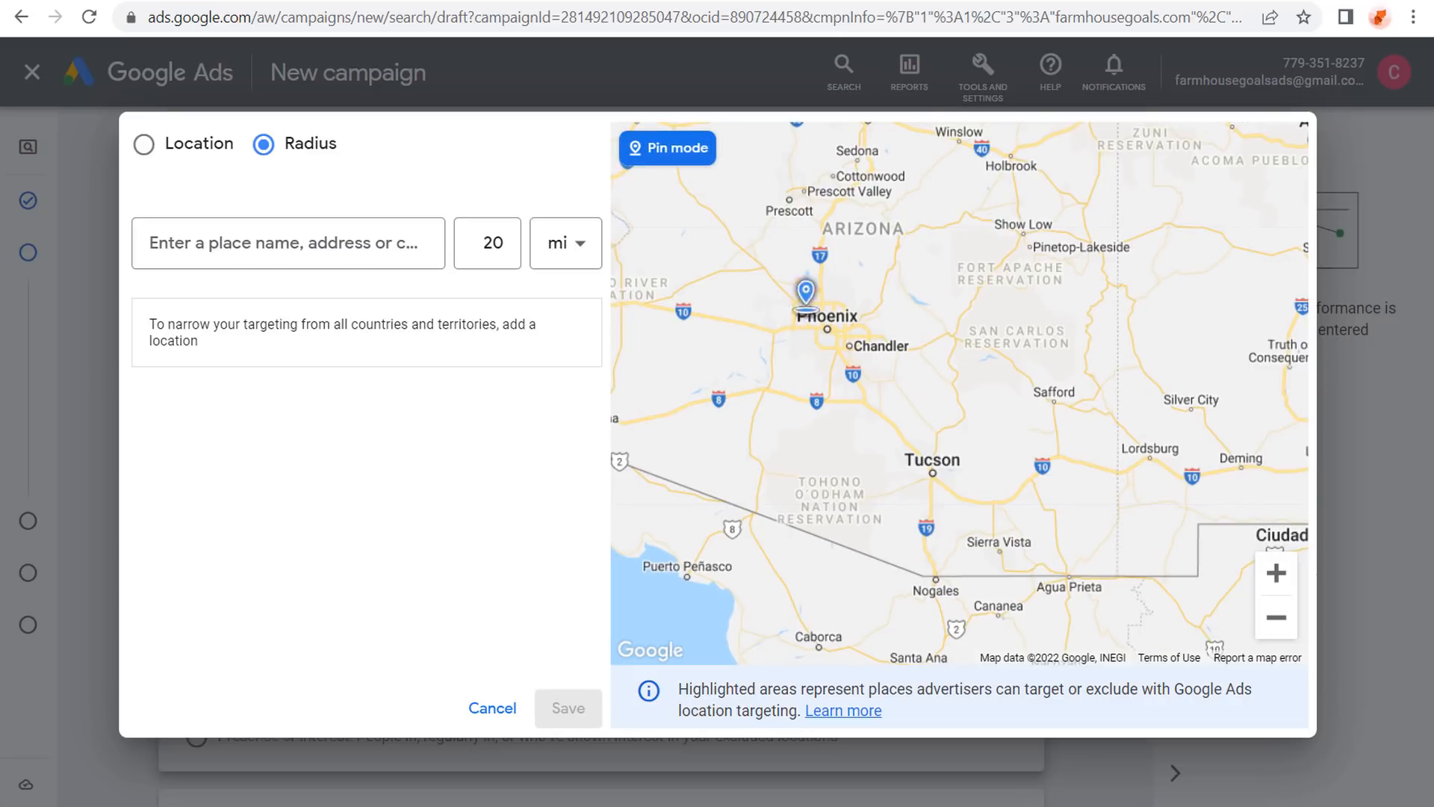
{"action": "left_click", "coordinate": [826, 328]}
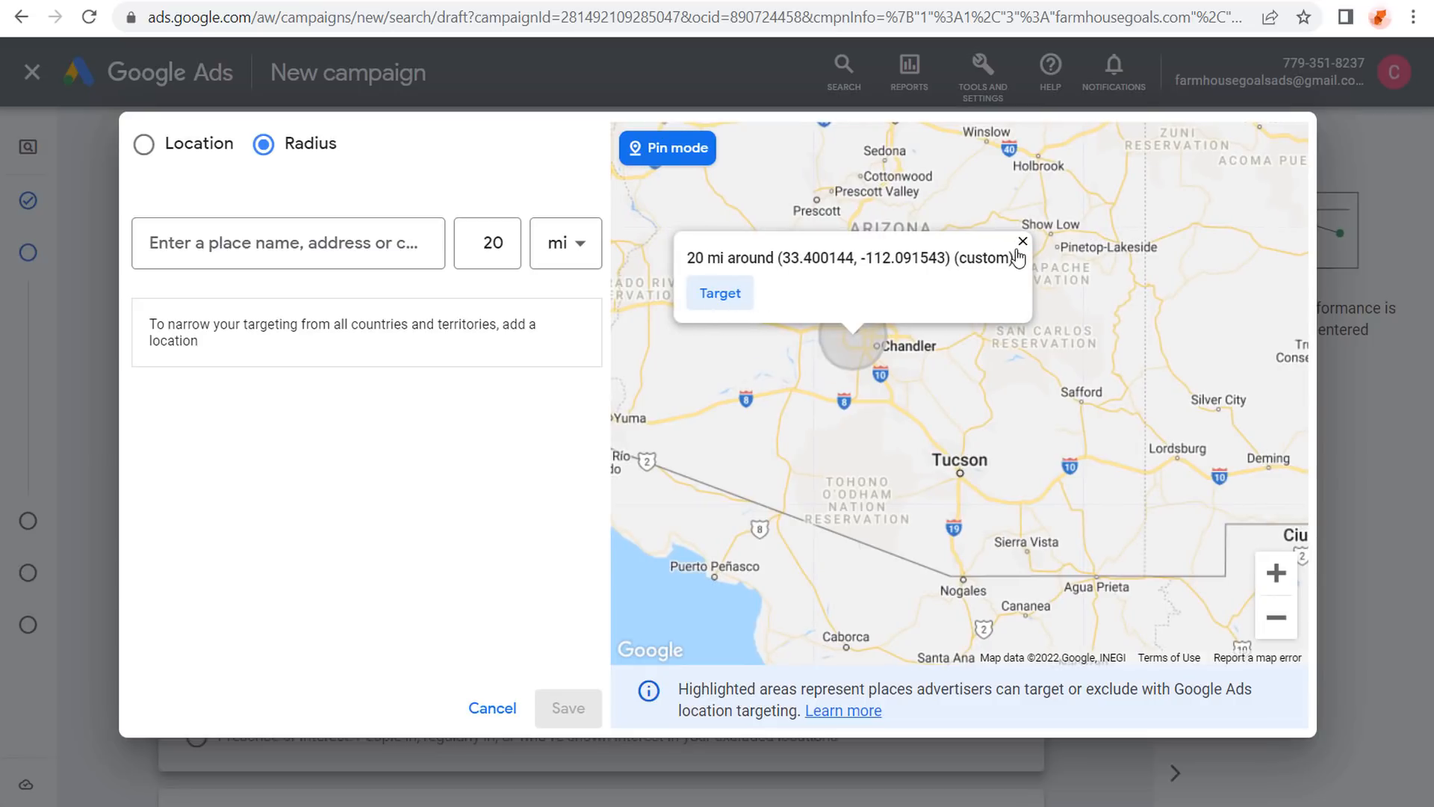
{"action": "left_click", "coordinate": [1022, 242]}
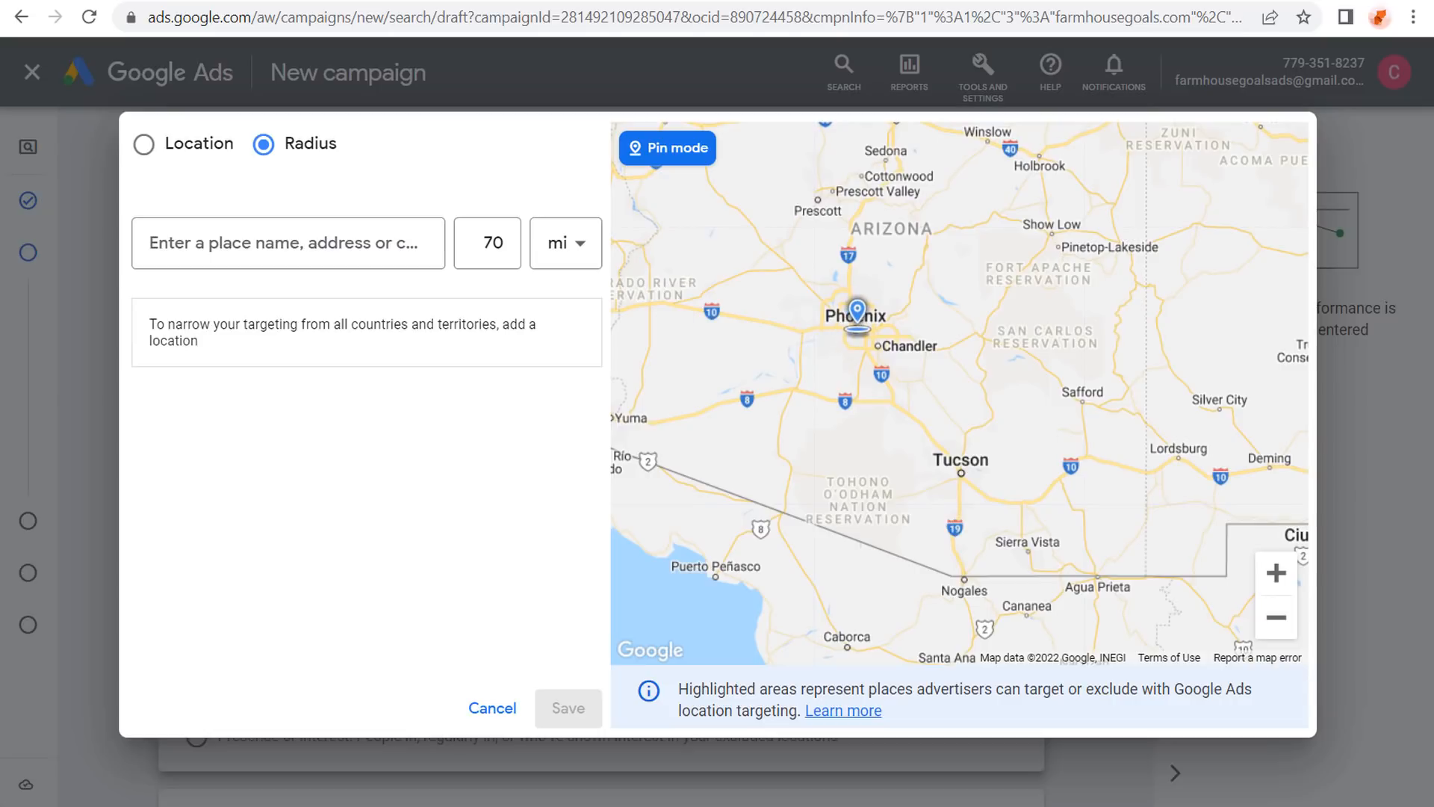
{"action": "left_click", "coordinate": [855, 332]}
{"action": "left_click", "coordinate": [714, 297]}
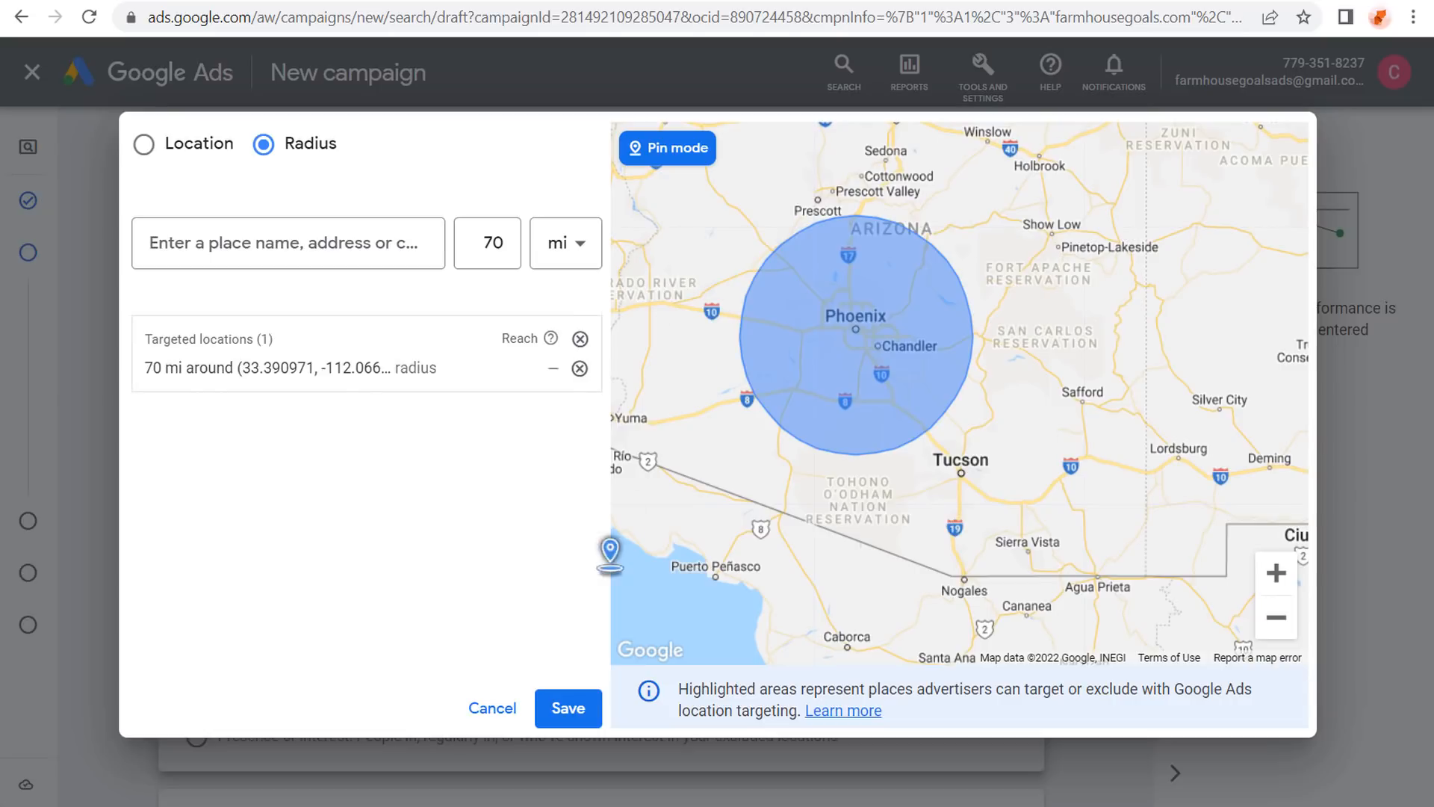
{"action": "left_click", "coordinate": [581, 716]}
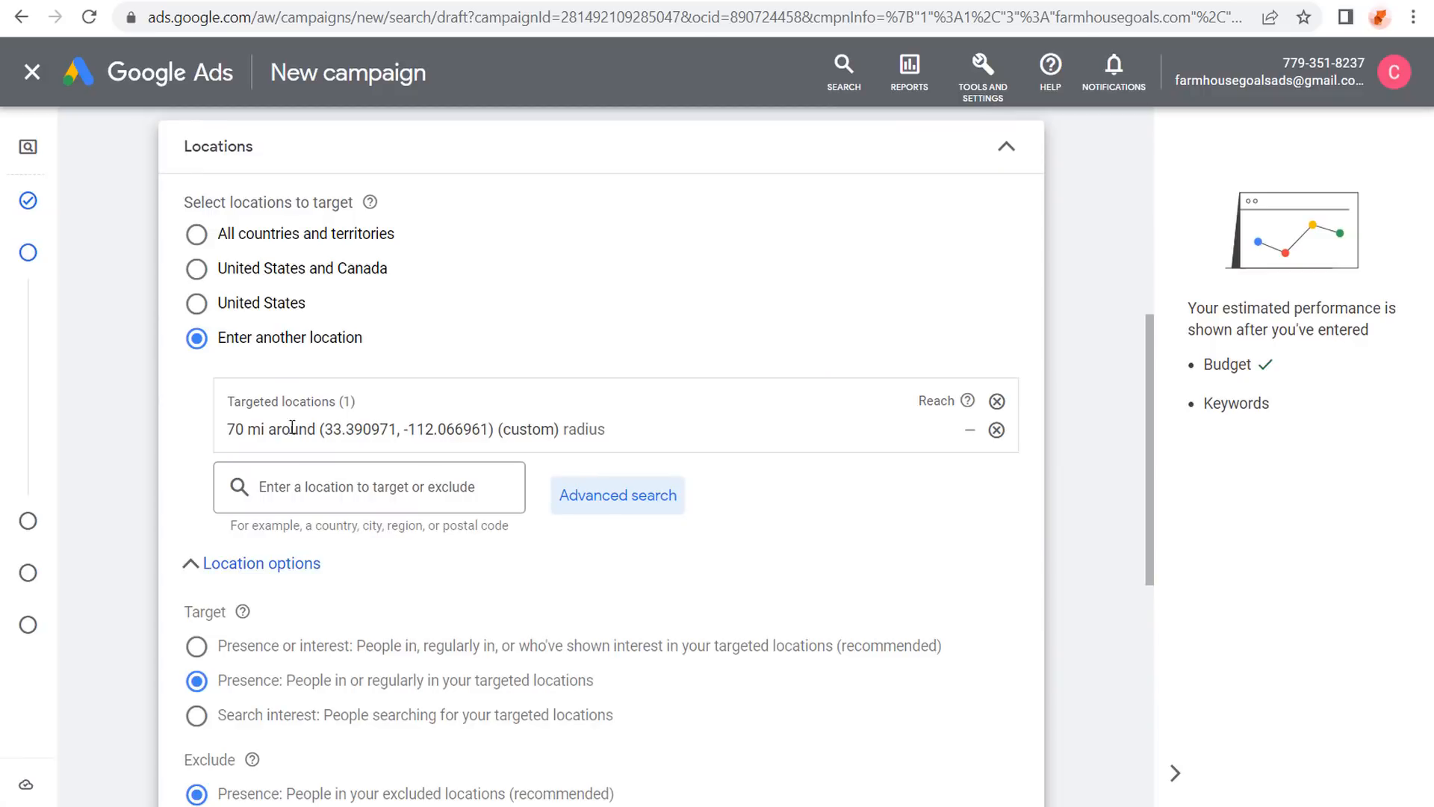
{"action": "left_click", "coordinate": [997, 401]}
Target the United States and Canada instead of the radius, then expand Audience segments.
{"action": "left_click", "coordinate": [275, 268]}
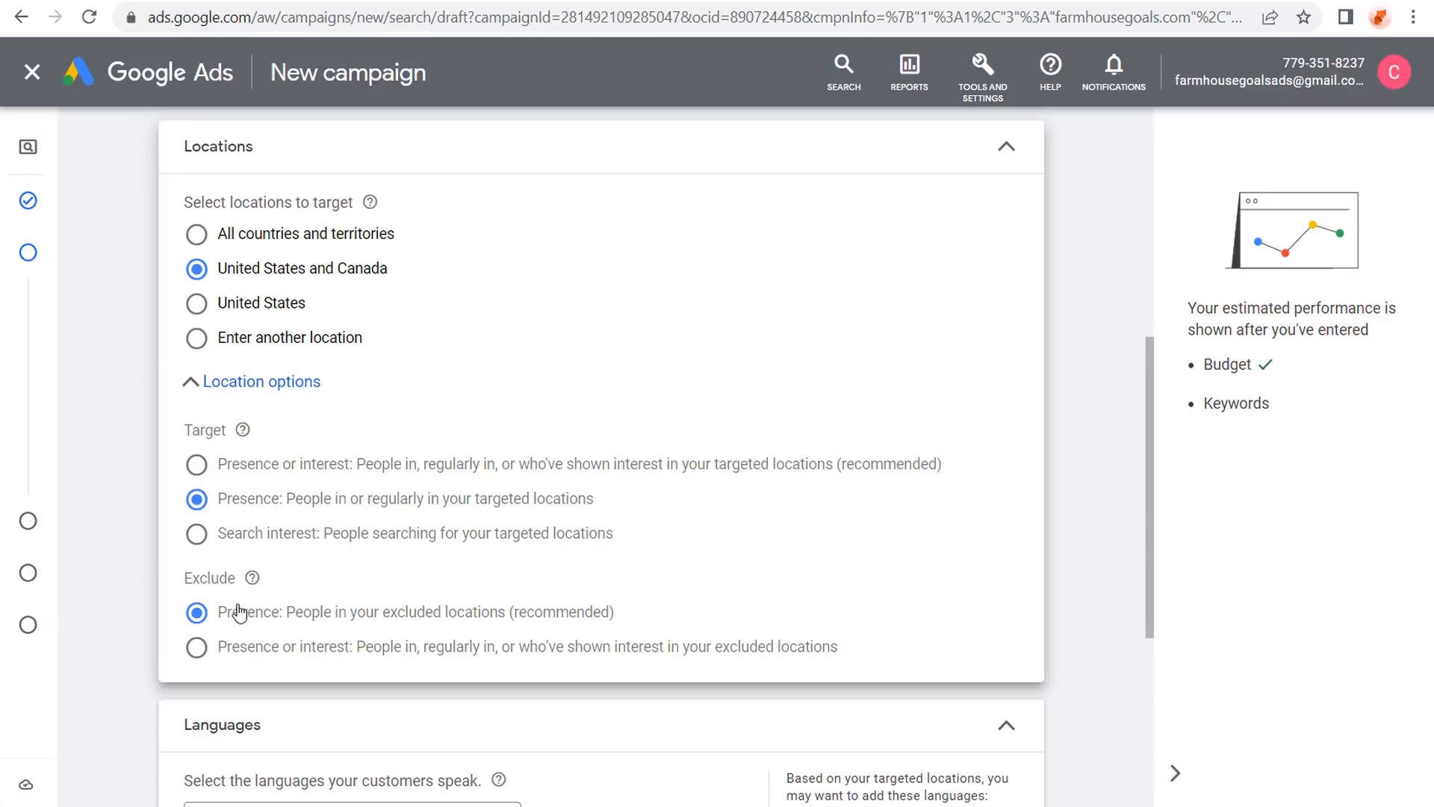
{"action": "left_click", "coordinate": [1002, 155]}
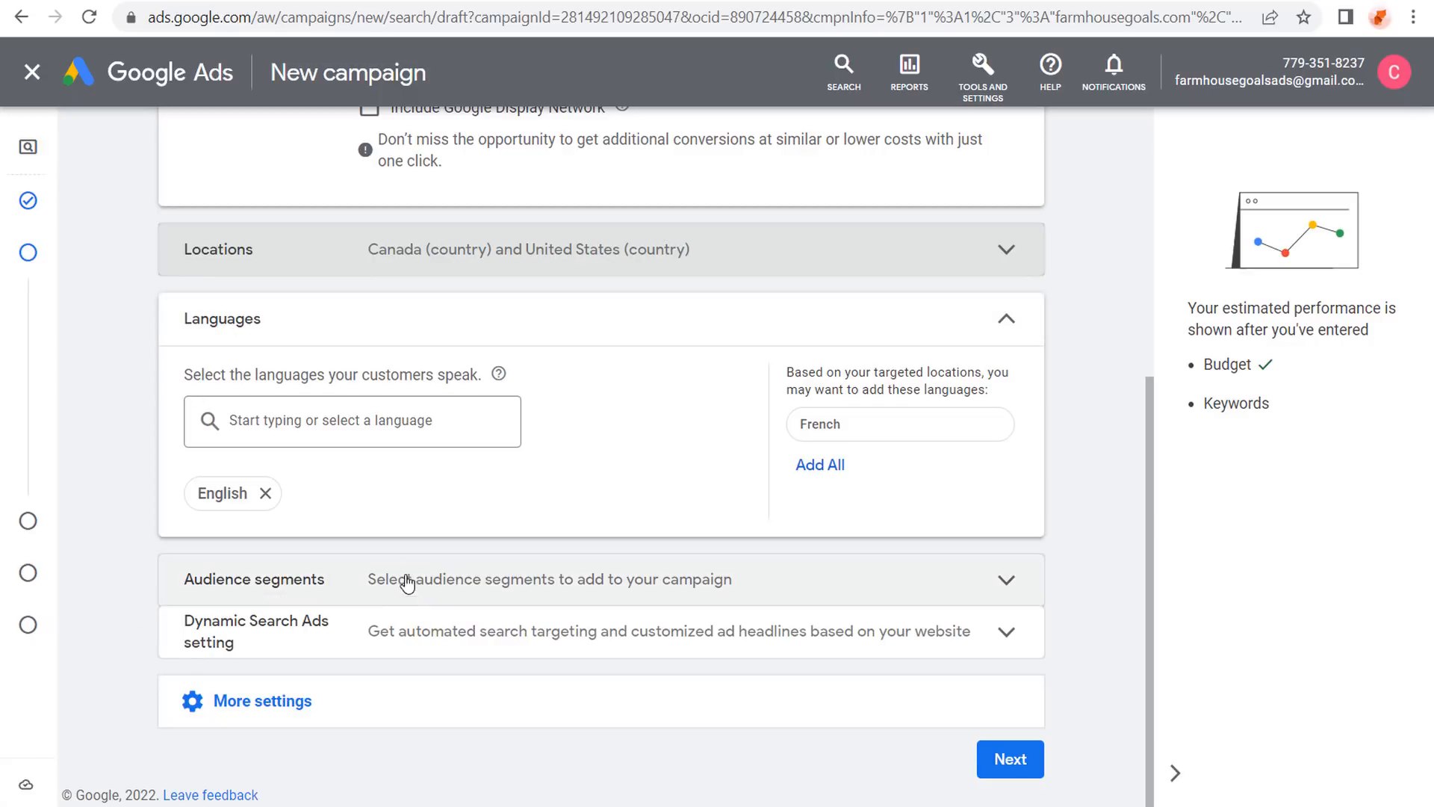
{"action": "left_click", "coordinate": [1003, 587]}
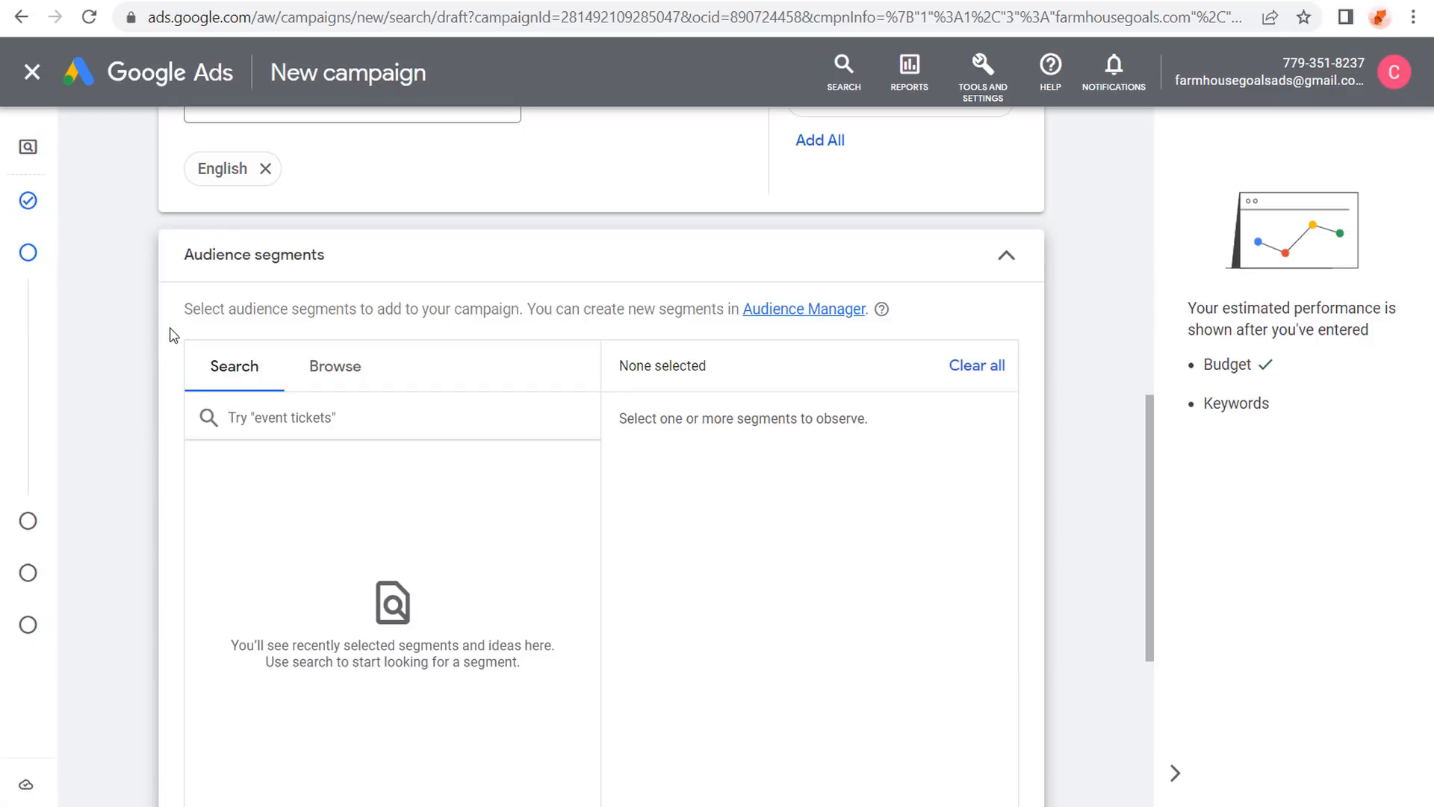
Add the All Users of Farmhouse Goals - GA4 audience and its Similar segment.
{"action": "left_click", "coordinate": [321, 366]}
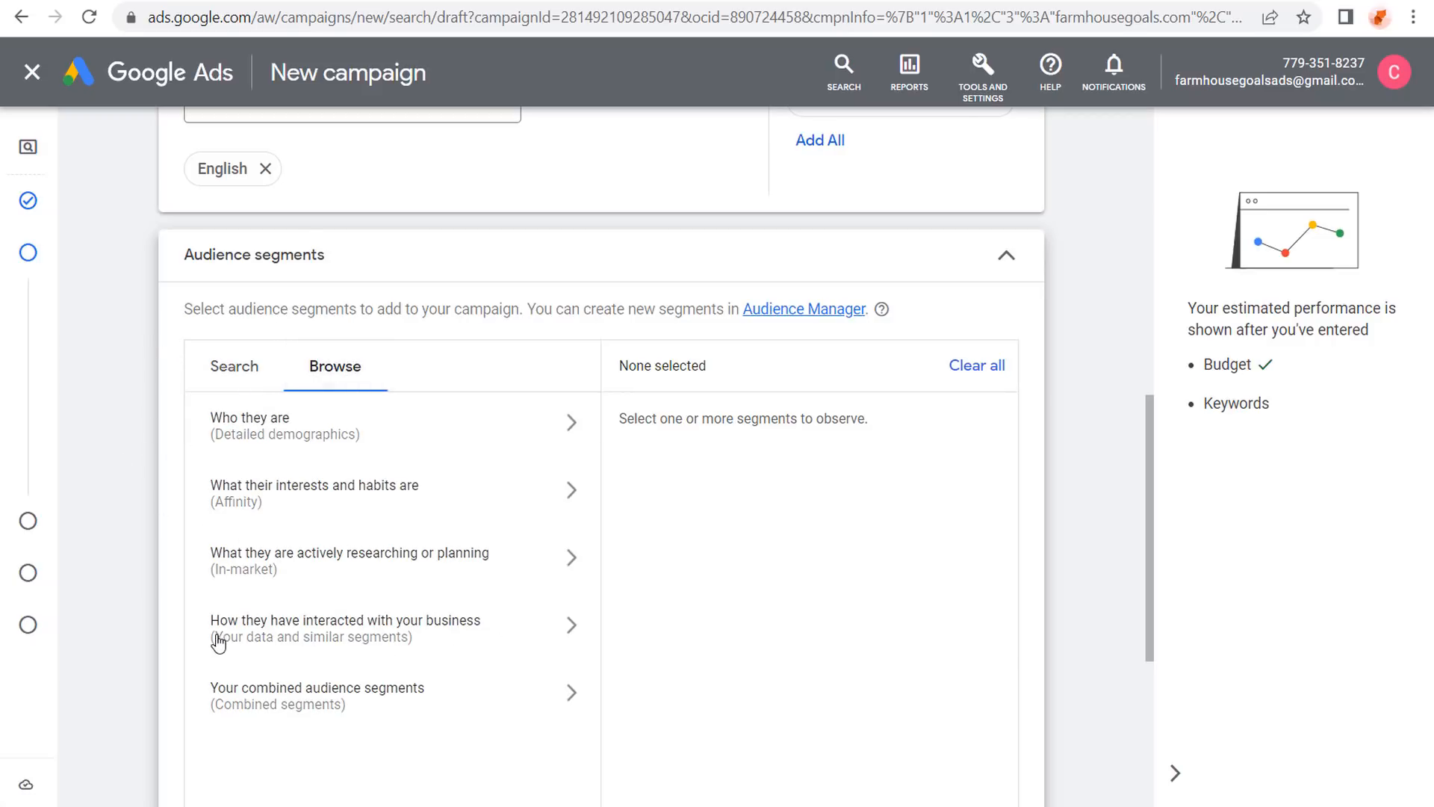
{"action": "left_click", "coordinate": [549, 624]}
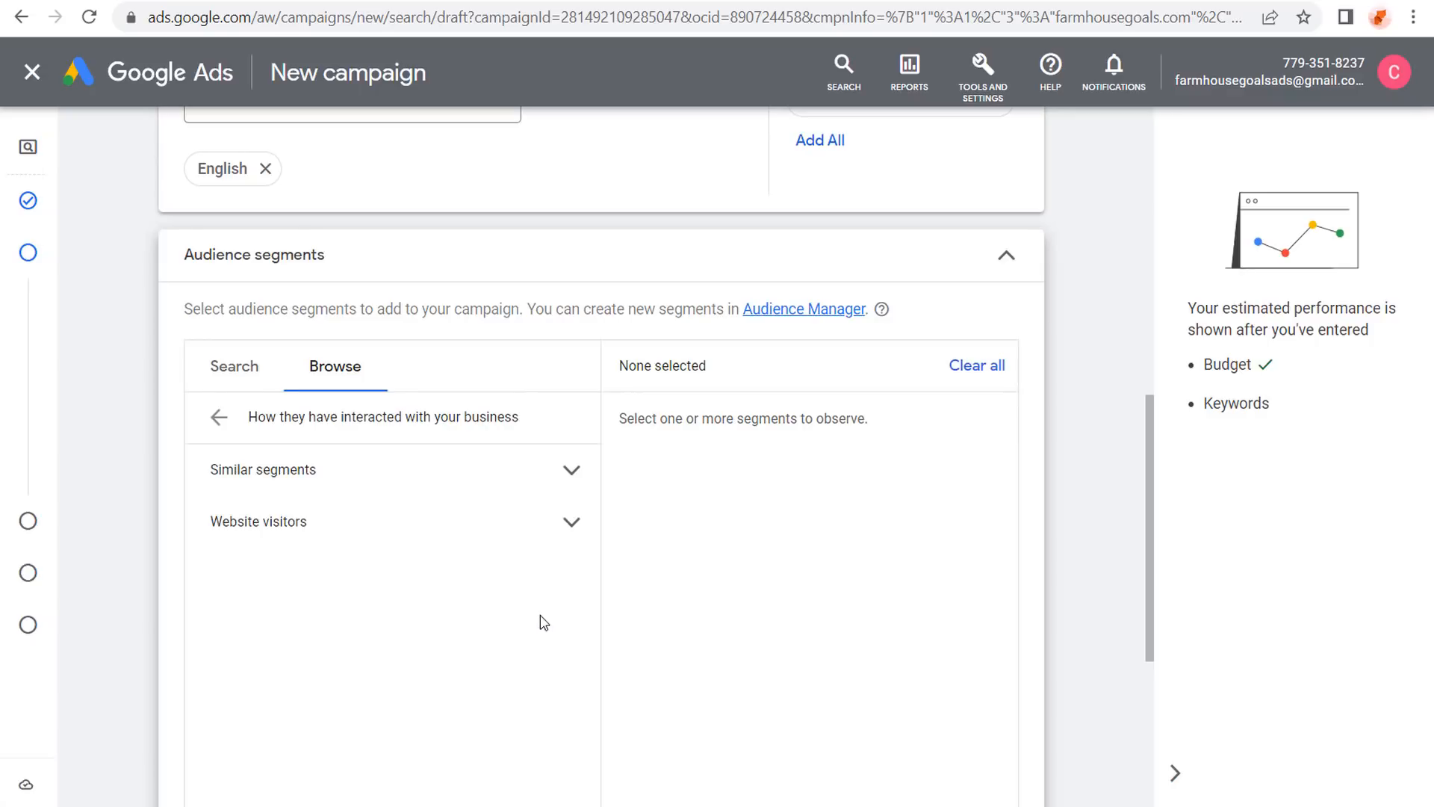
{"action": "left_click", "coordinate": [575, 523]}
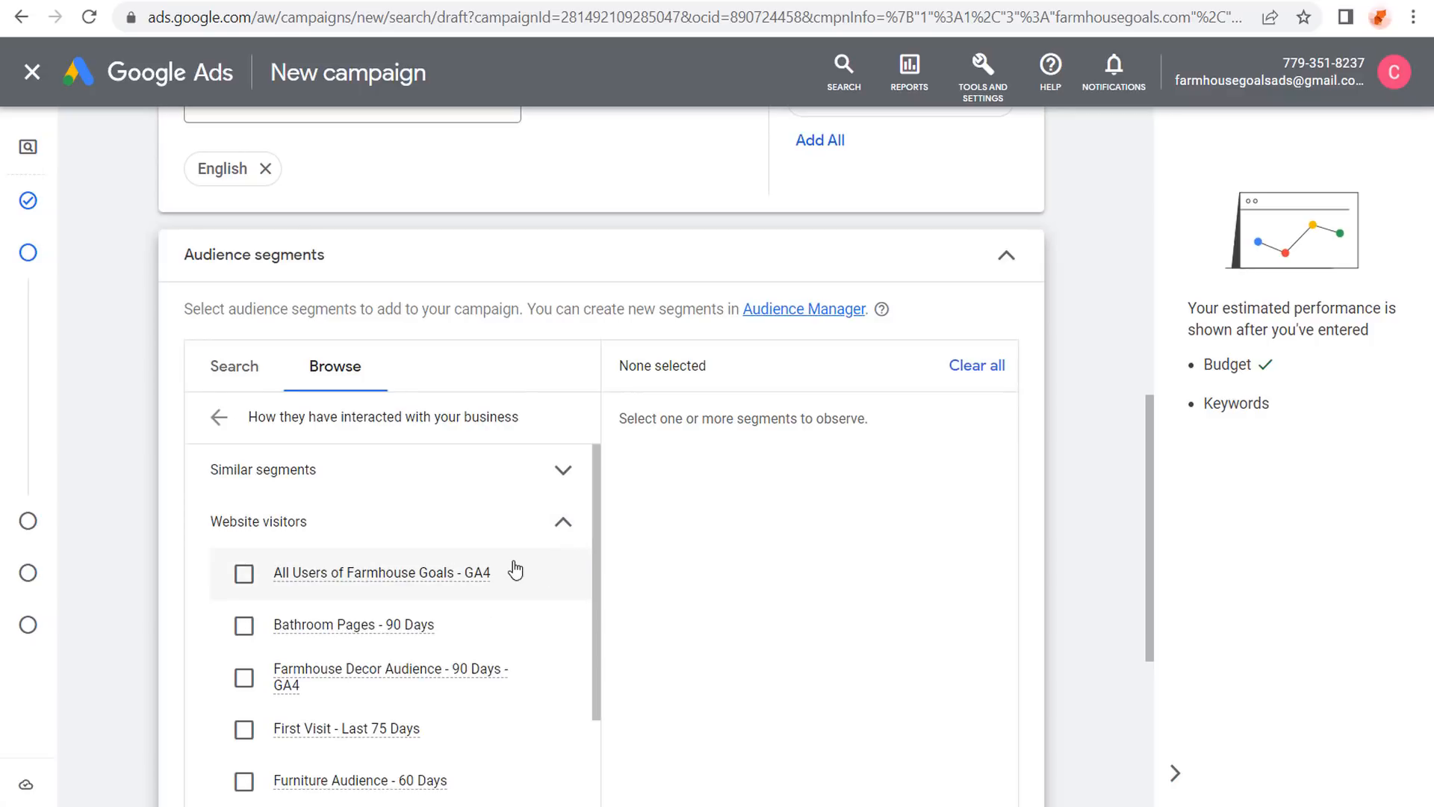
{"action": "left_click", "coordinate": [242, 575]}
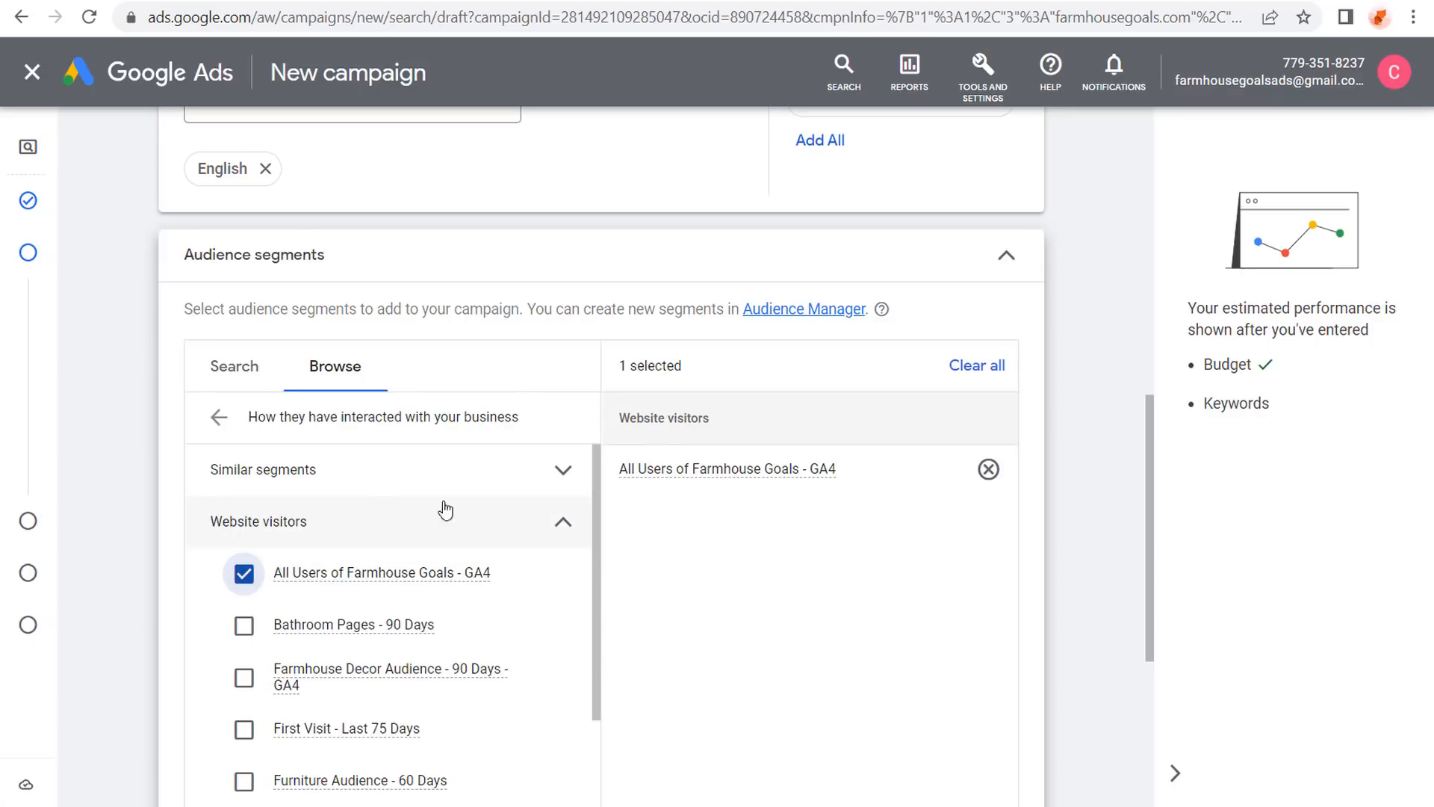
{"action": "left_click", "coordinate": [560, 525]}
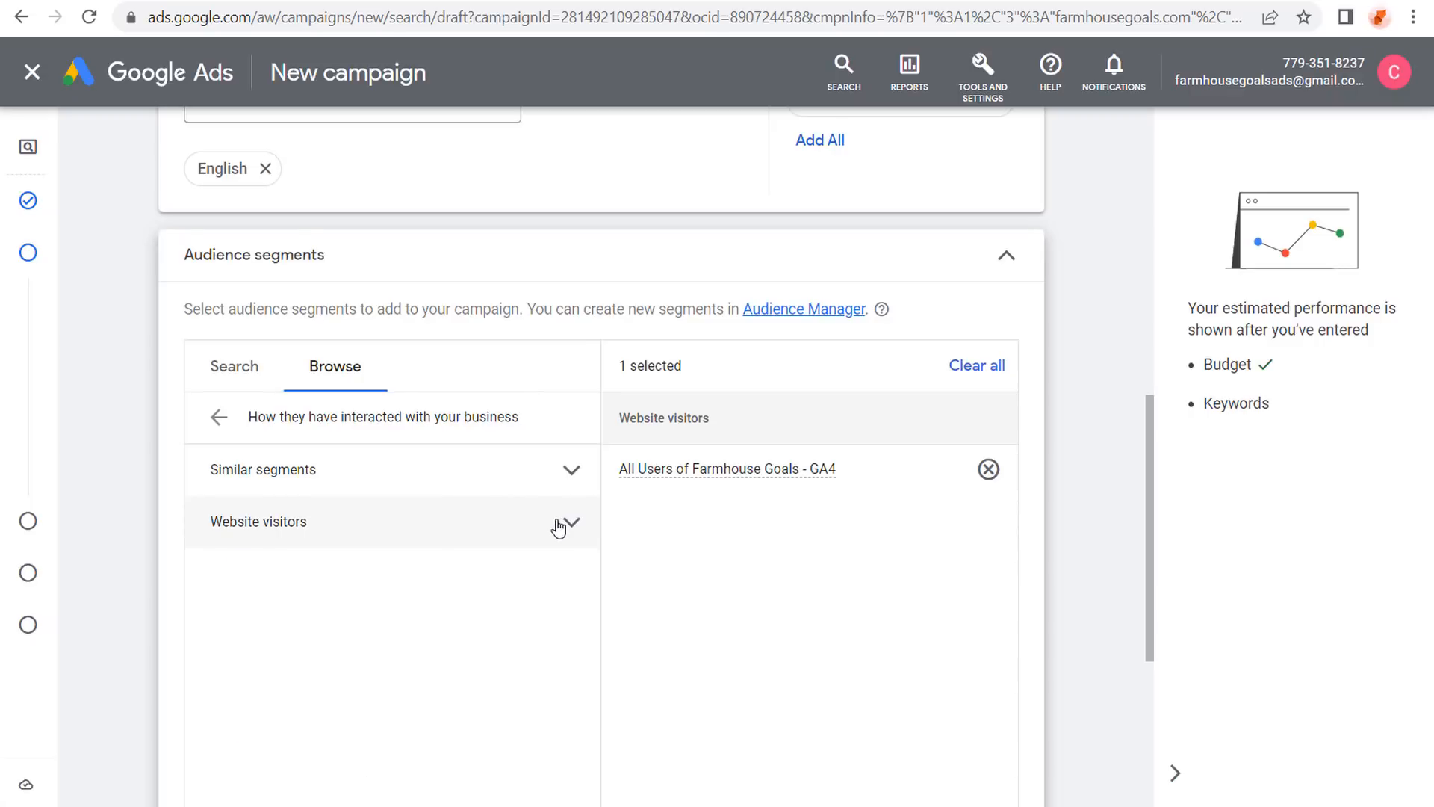
{"action": "left_click", "coordinate": [564, 468]}
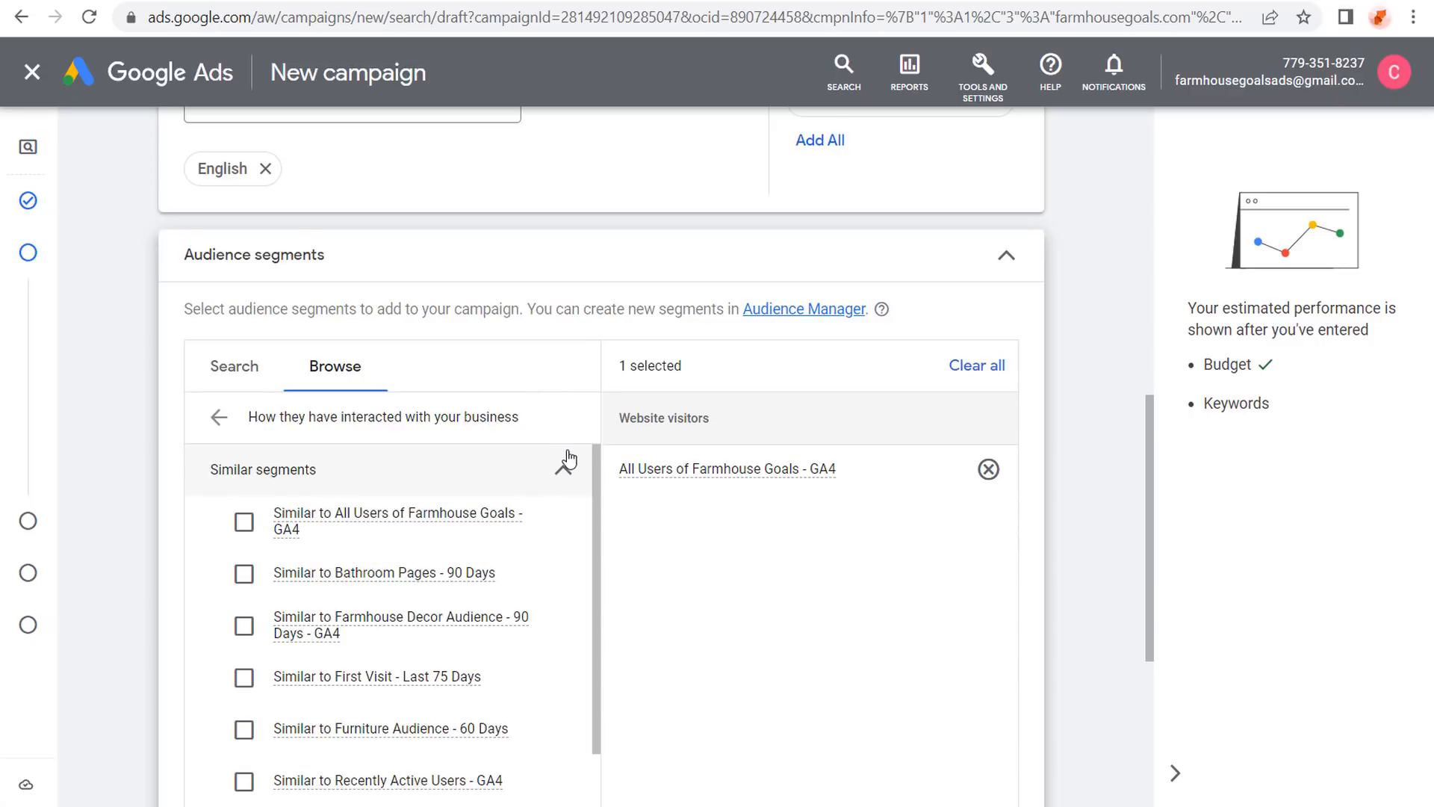
{"action": "left_click", "coordinate": [244, 523]}
{"action": "left_click", "coordinate": [220, 419]}
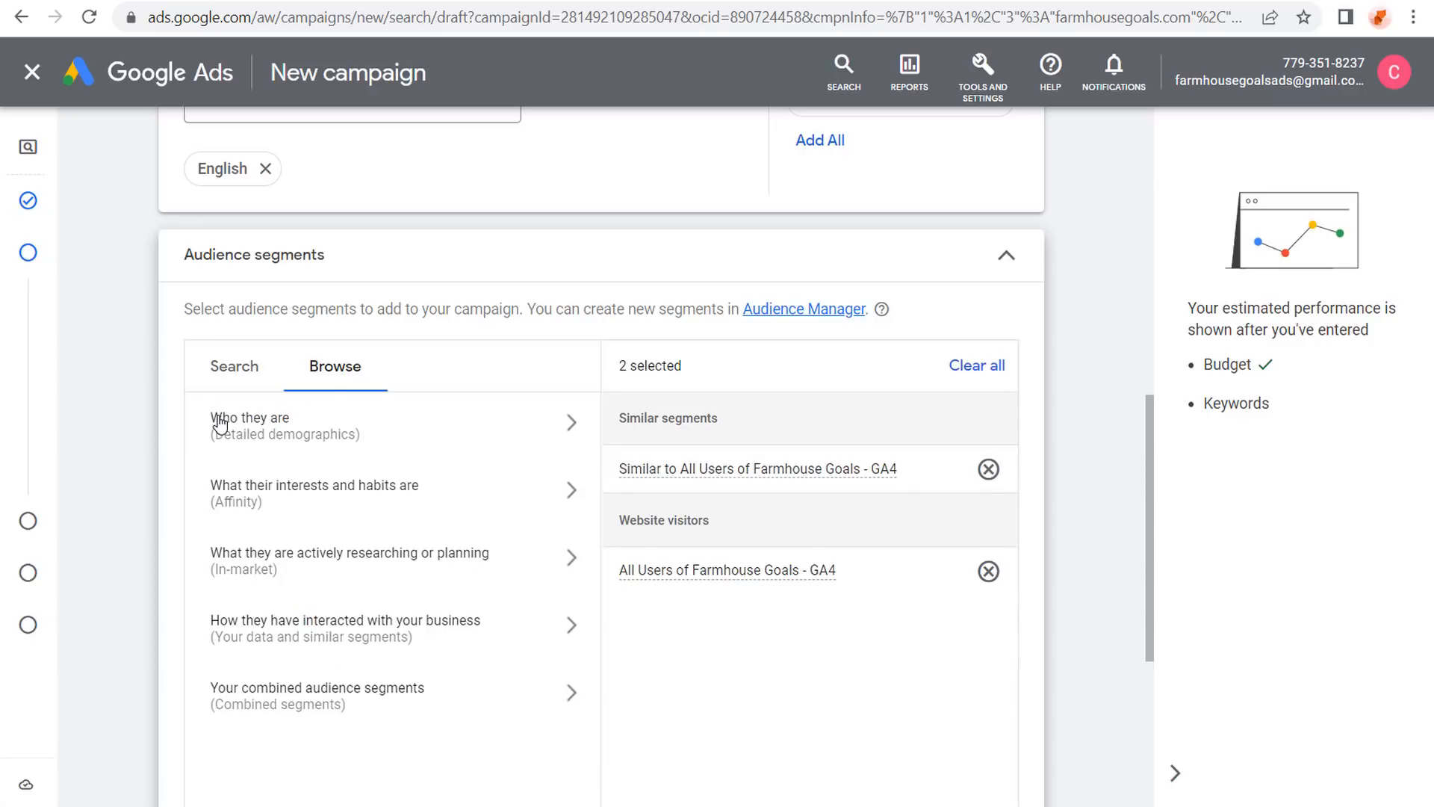
Search 'home decor' and add the Home Decor and Living Room in-market segments.
{"action": "left_click", "coordinate": [428, 553]}
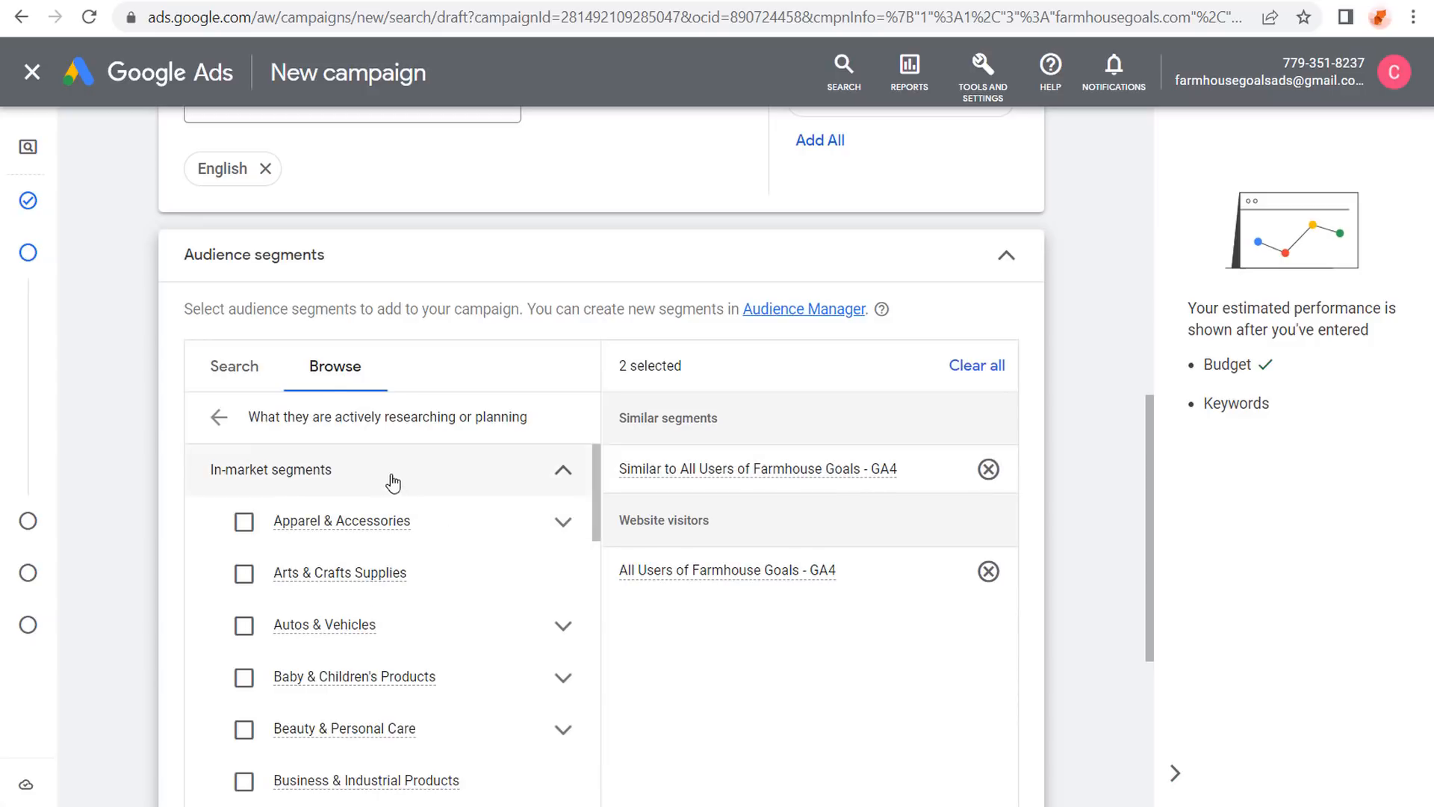
{"action": "left_click", "coordinate": [224, 382]}
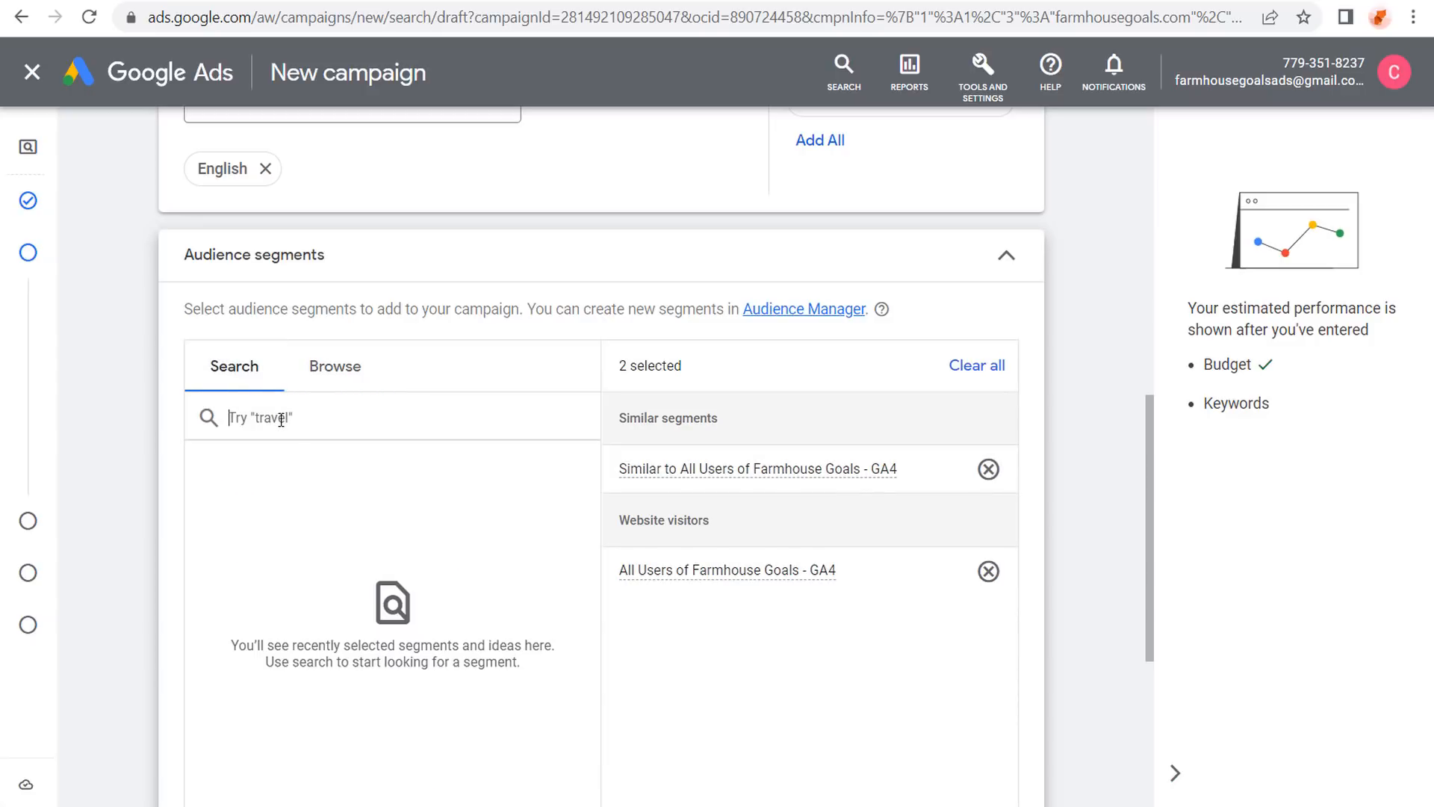
{"action": "type", "text": "home decor"}
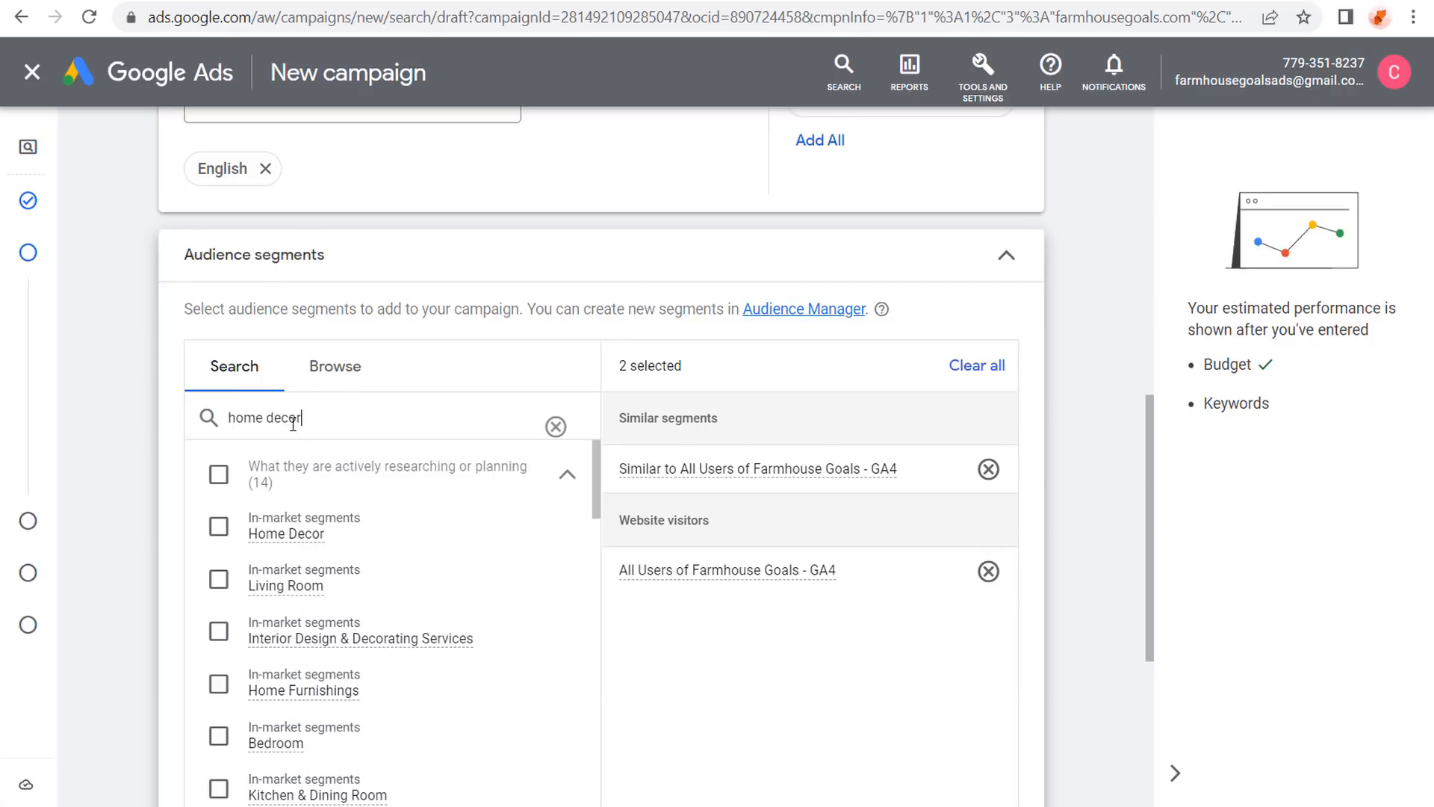
{"action": "left_click", "coordinate": [218, 527]}
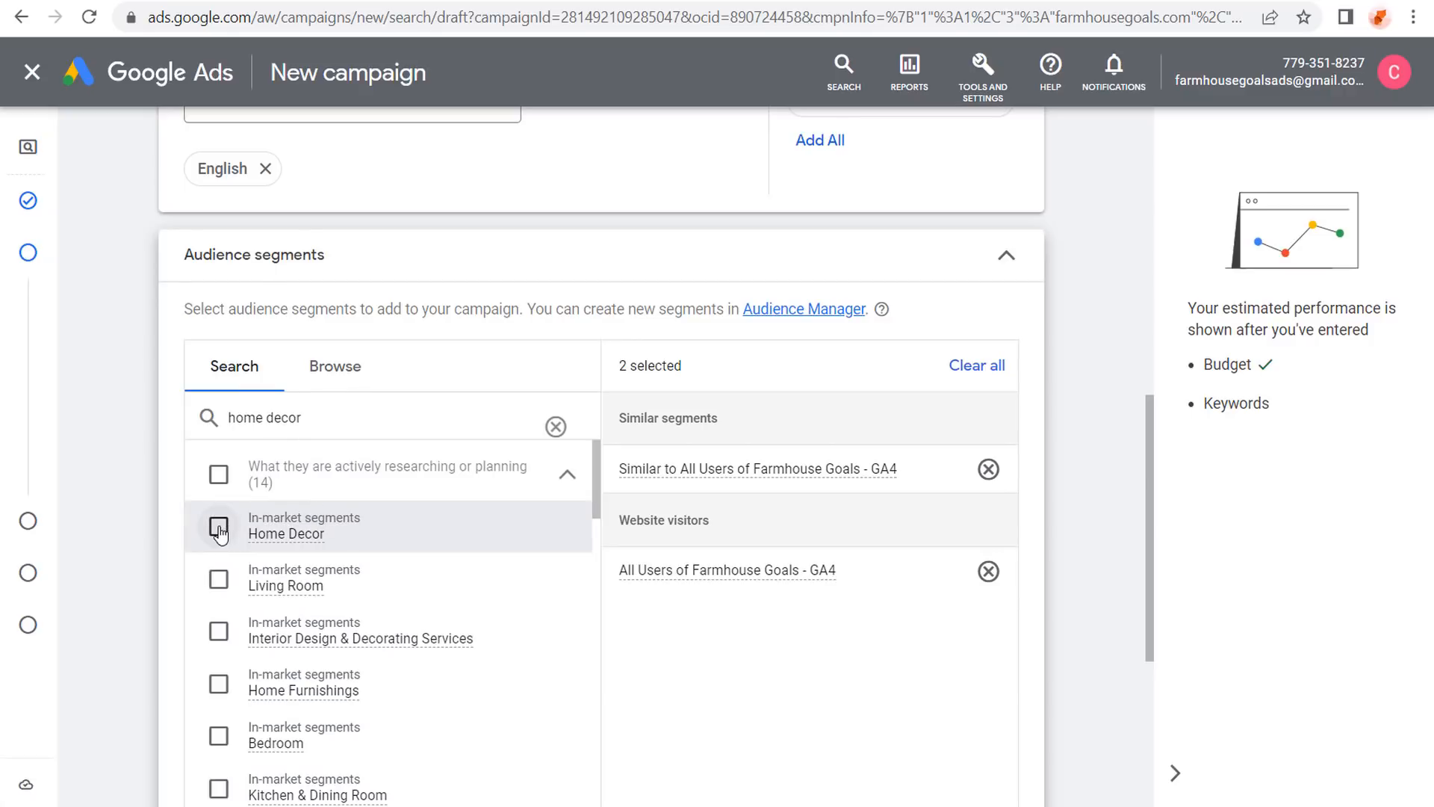
{"action": "left_click", "coordinate": [218, 580]}
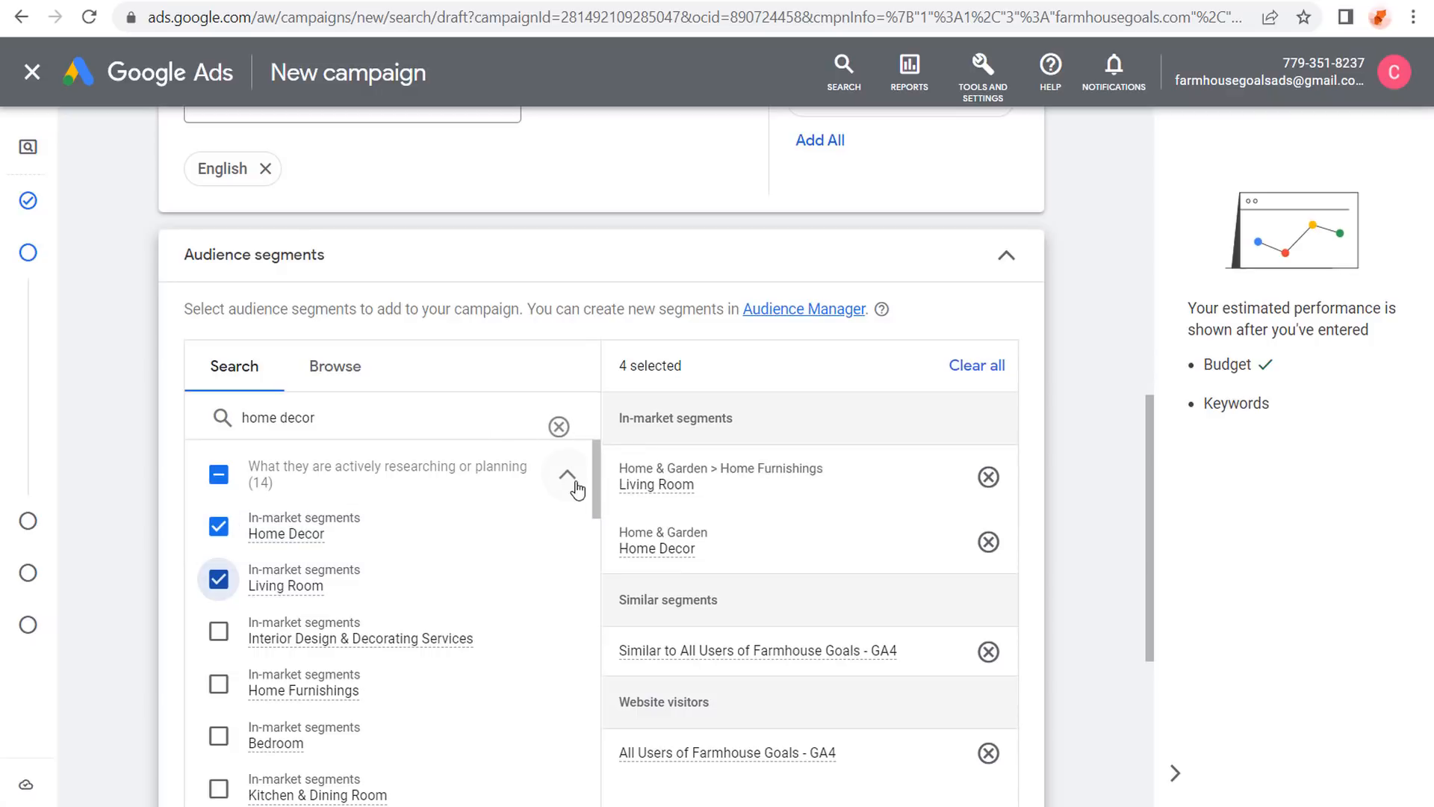
Add the Home & Garden affinity segment from interests and habits.
{"action": "left_click", "coordinate": [341, 389]}
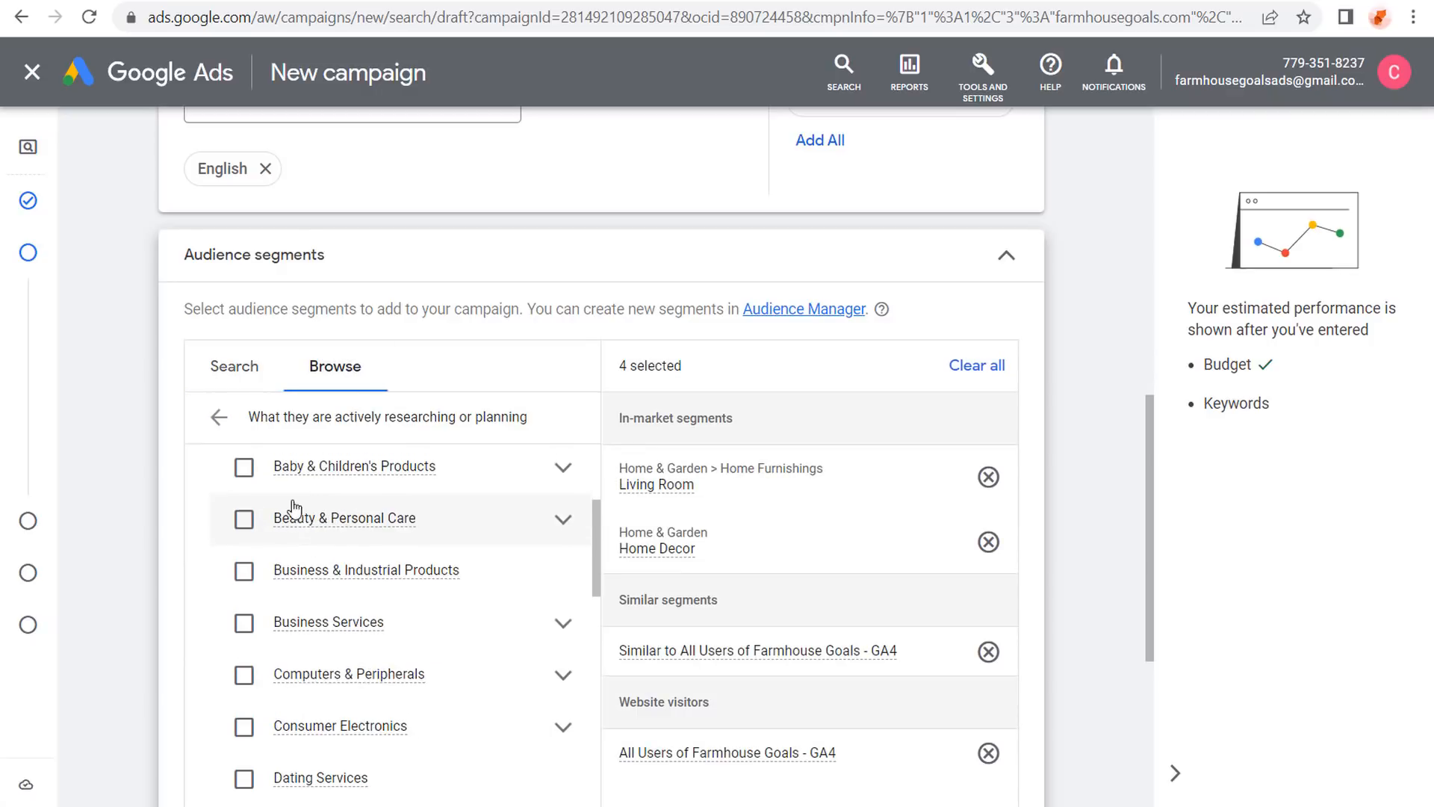
{"action": "left_click", "coordinate": [216, 416]}
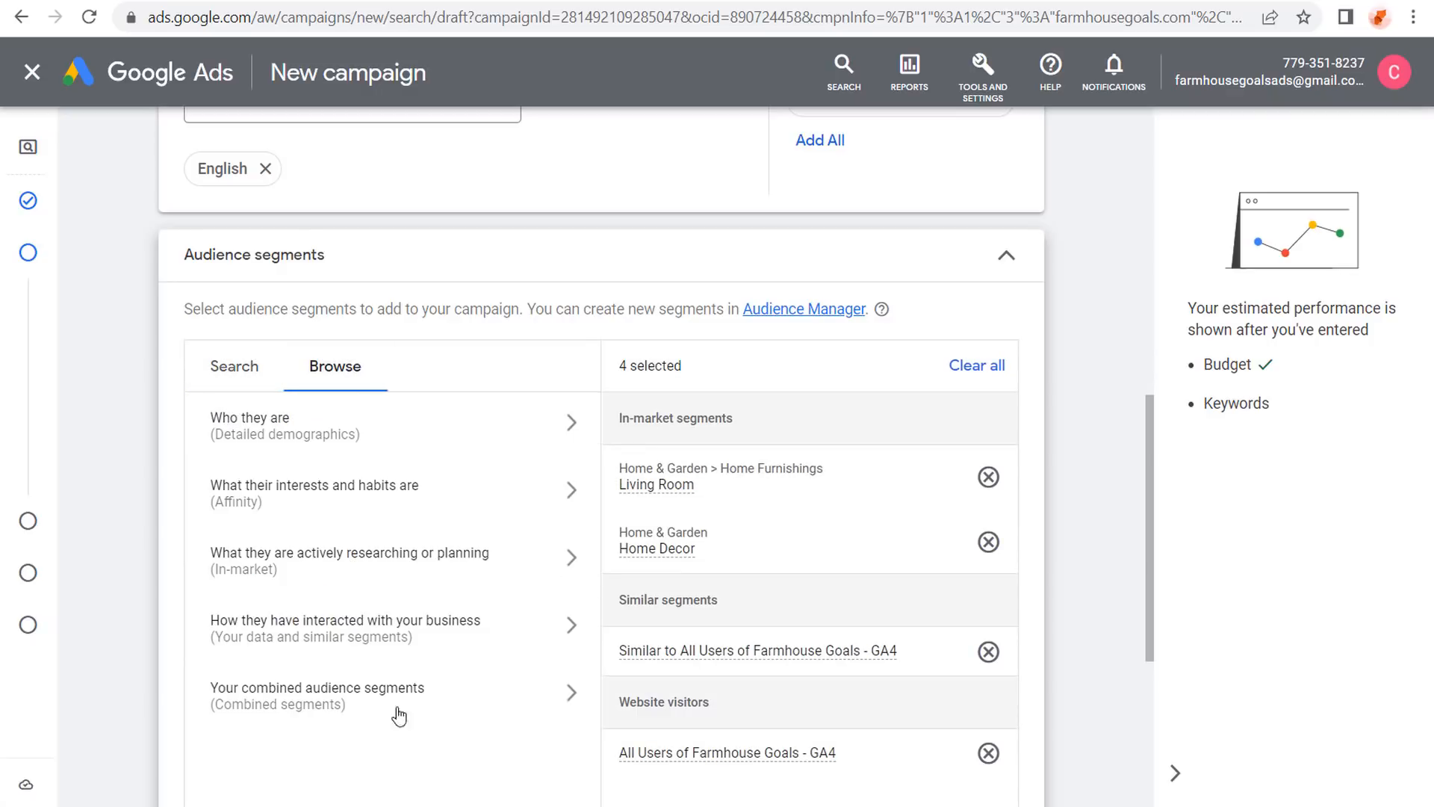
{"action": "left_click", "coordinate": [456, 499]}
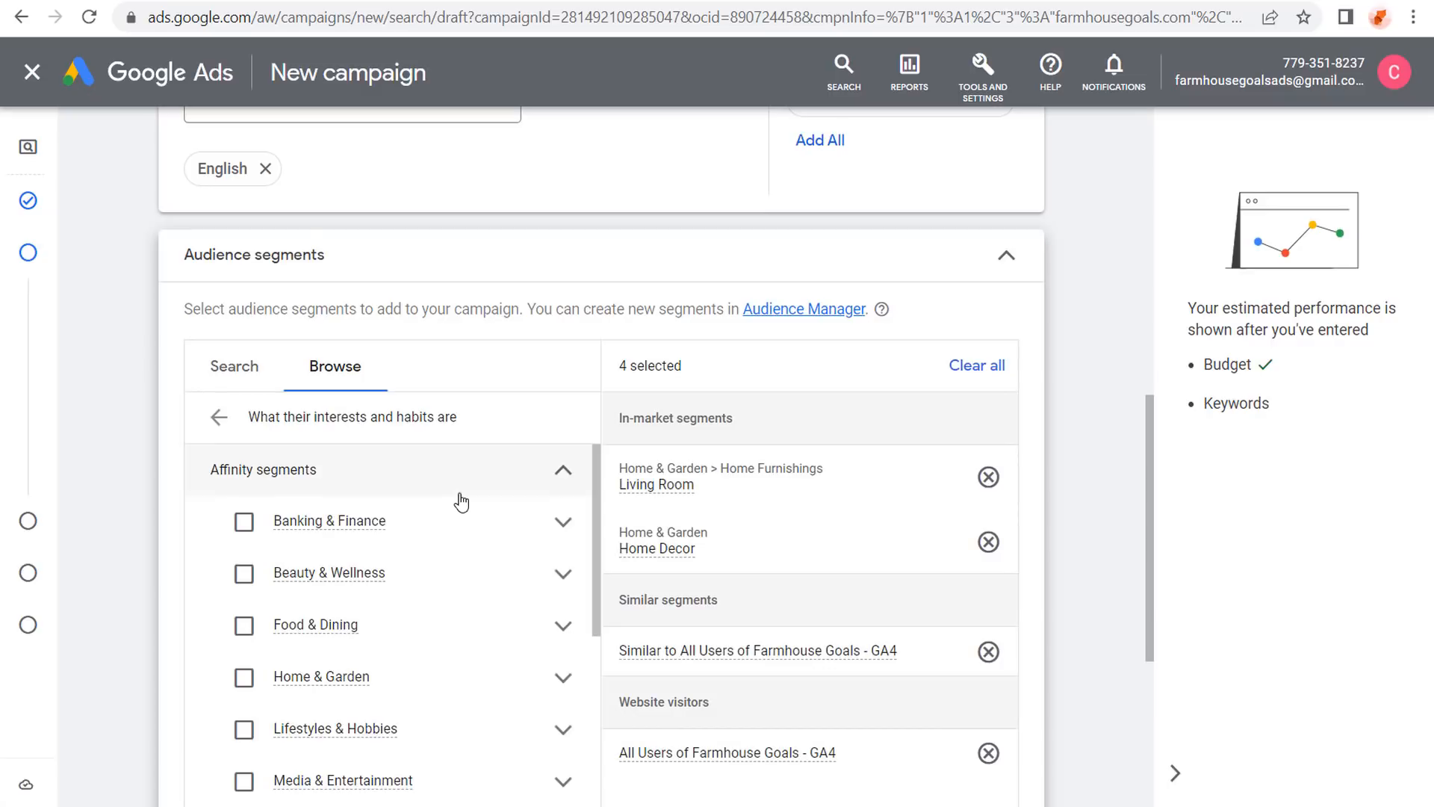
{"action": "left_click", "coordinate": [244, 678]}
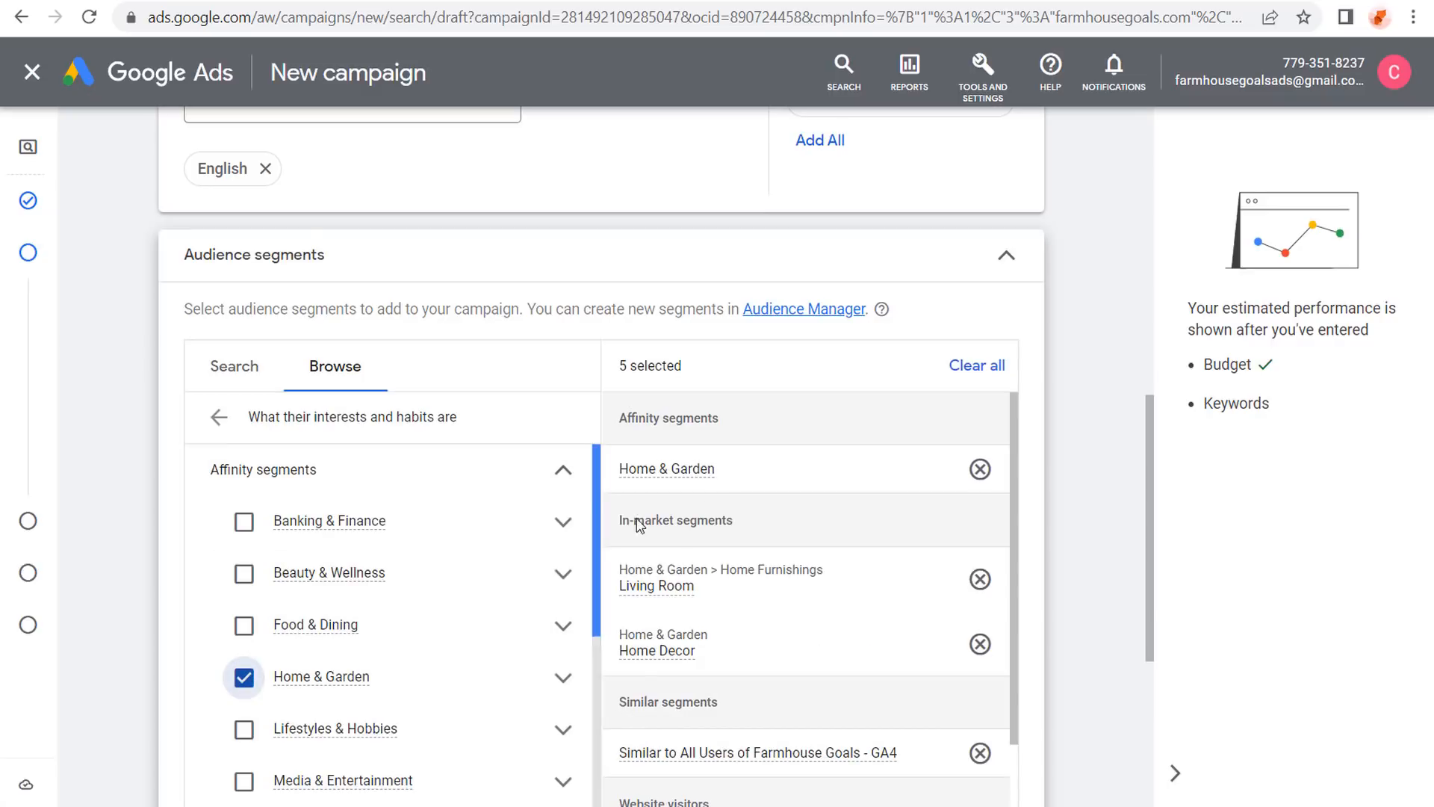
{"action": "mouse_move", "coordinate": [691, 471]}
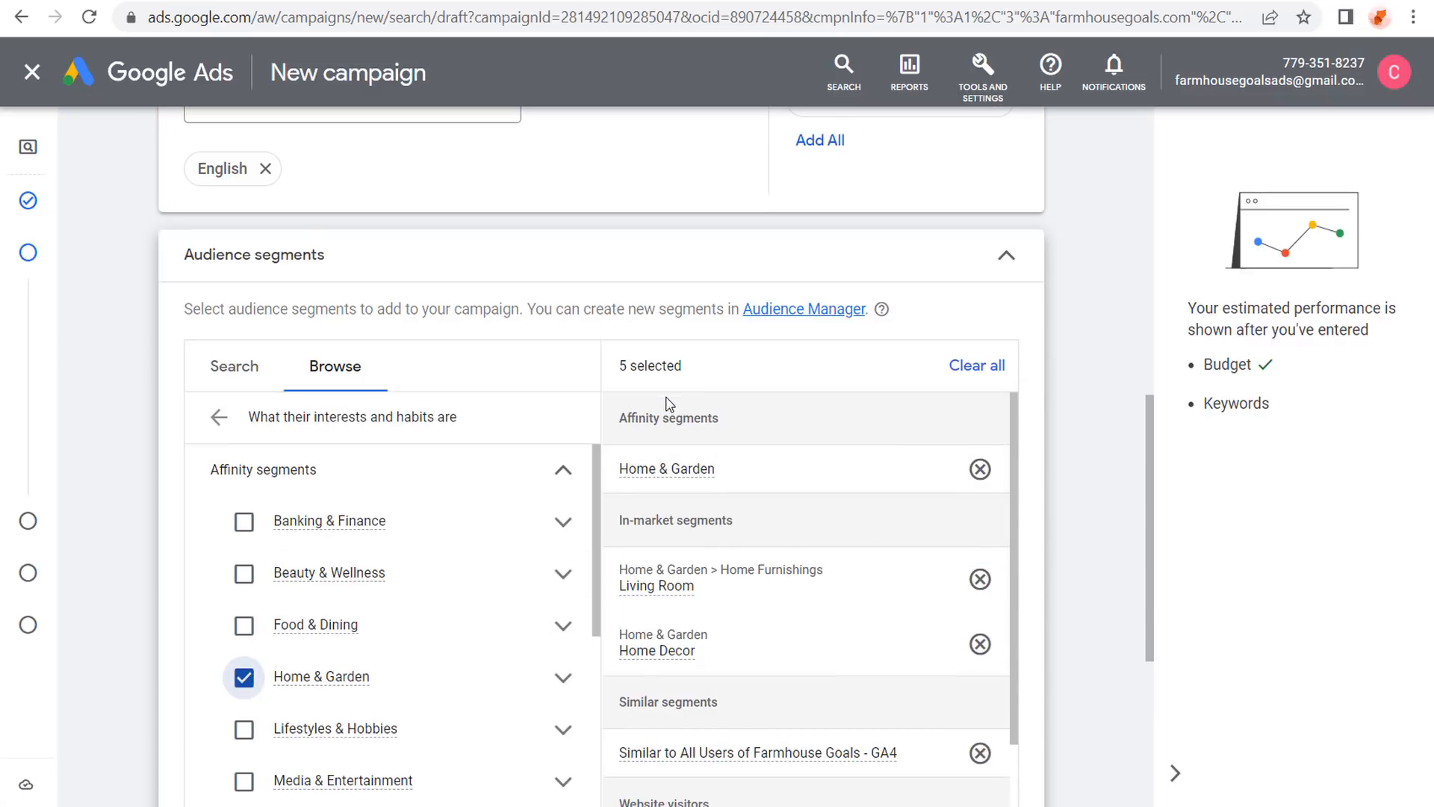
{"action": "scroll", "coordinate": [131, 419], "scroll_direction": "down", "scroll_amount": 3}
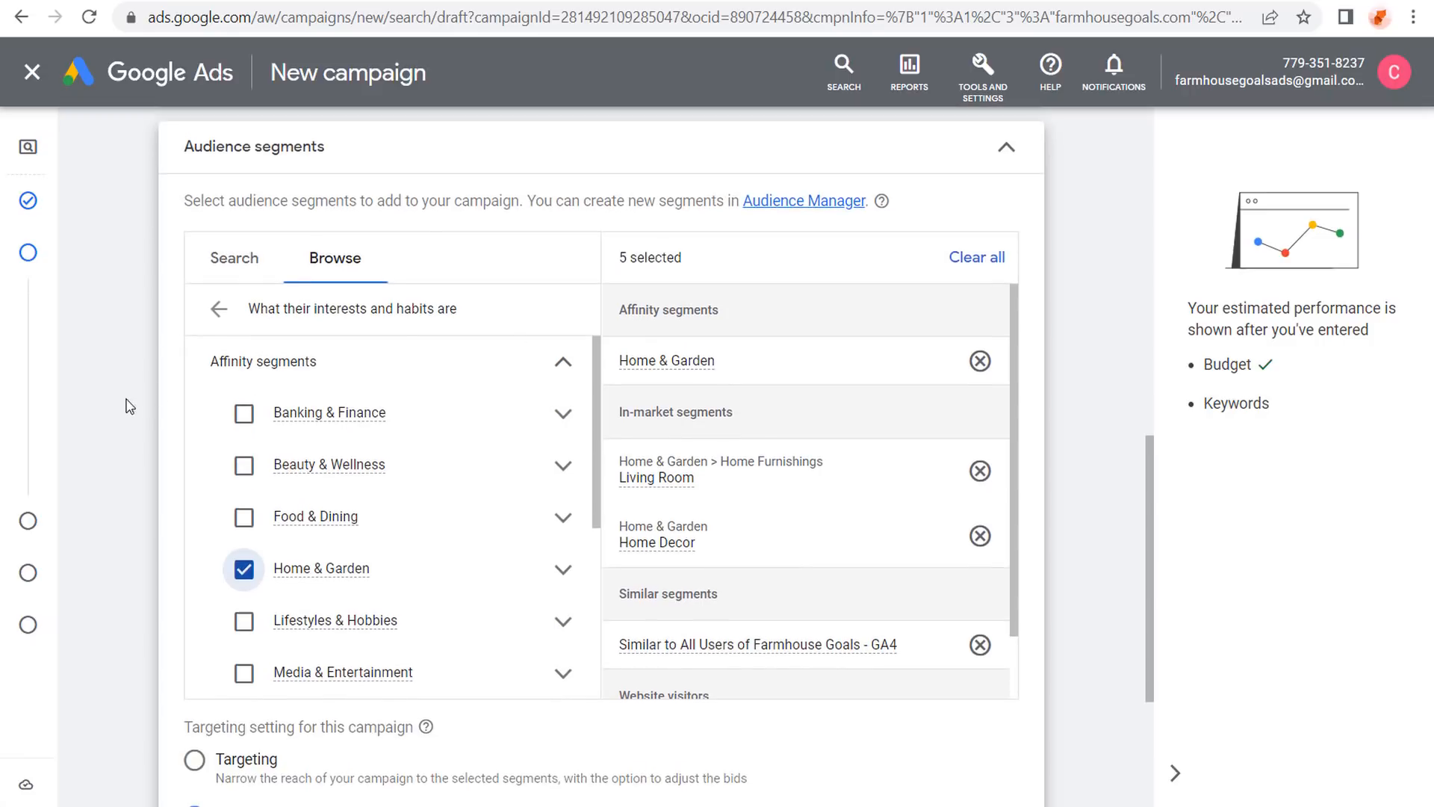
Expand the Dynamic Search Ads setting, showing an empty domain, English, and Google's website index.
{"action": "scroll", "coordinate": [97, 605], "scroll_direction": "down", "scroll_amount": 2}
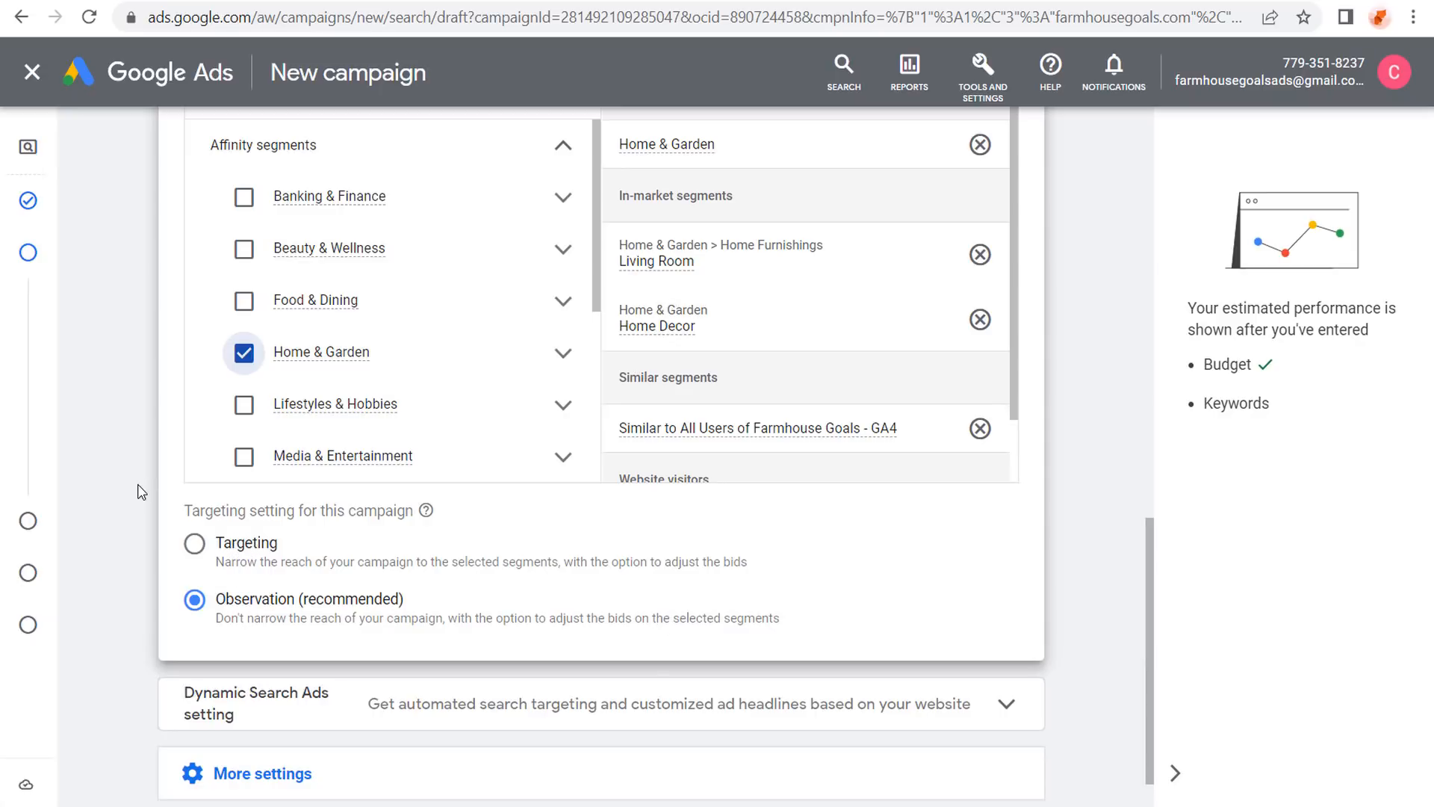
{"action": "scroll", "coordinate": [137, 491], "scroll_direction": "up", "scroll_amount": 1}
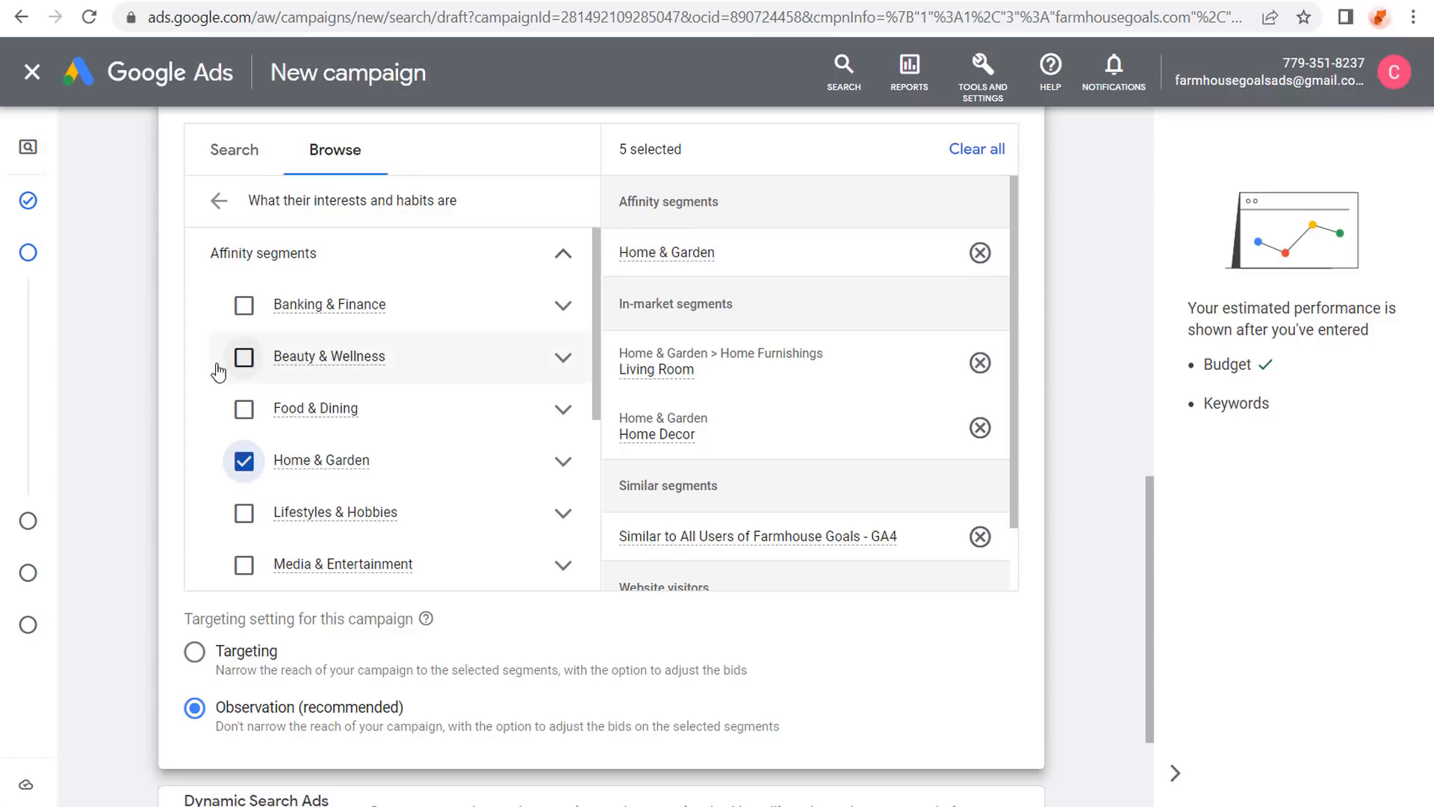
{"action": "scroll", "coordinate": [154, 448], "scroll_direction": "down", "scroll_amount": 2}
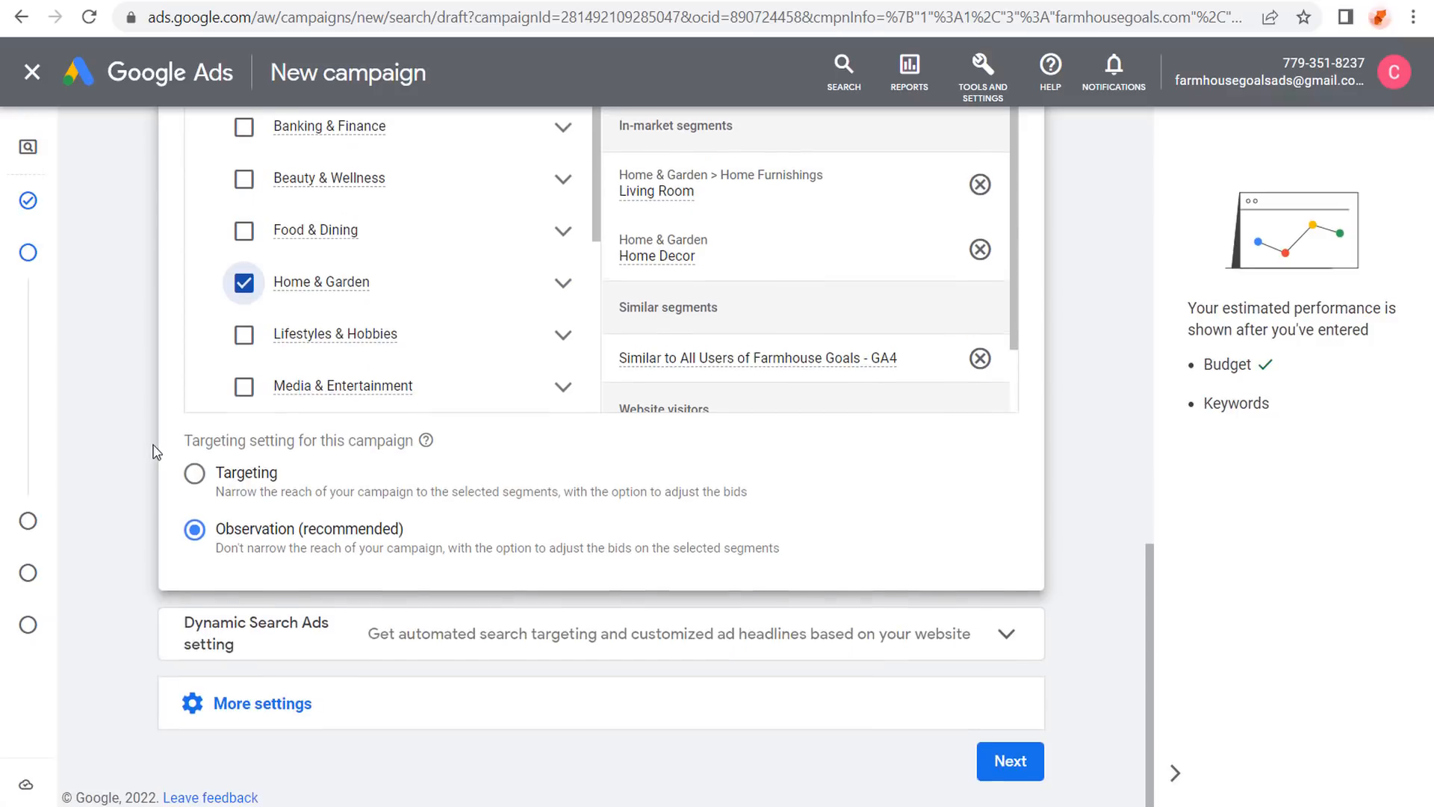
{"action": "left_click", "coordinate": [392, 630]}
{"action": "scroll", "coordinate": [159, 374], "scroll_direction": "down", "scroll_amount": 3}
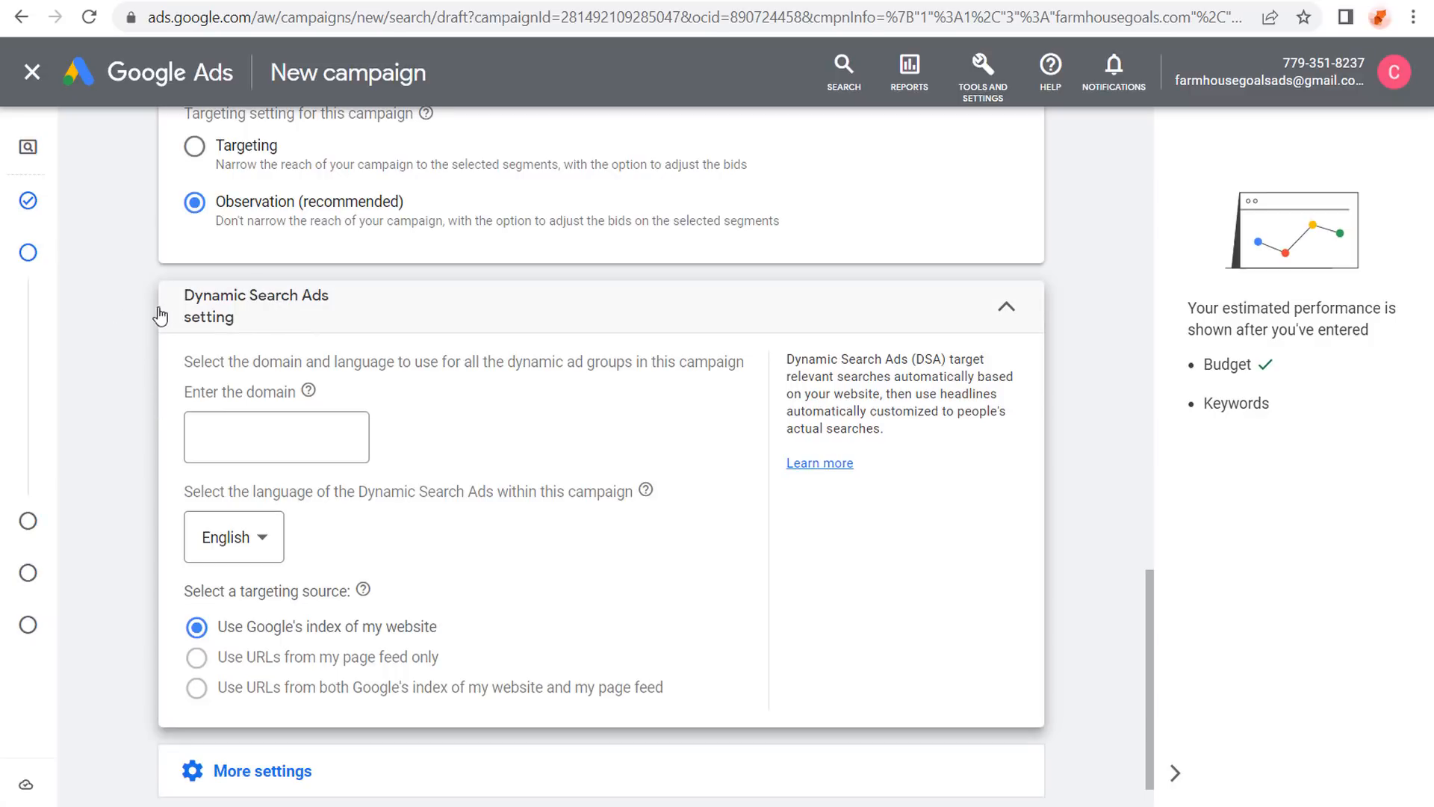
Collapse Dynamic Search Ads, review More settings, and advance to Keywords and ads.
{"action": "left_click", "coordinate": [1006, 308]}
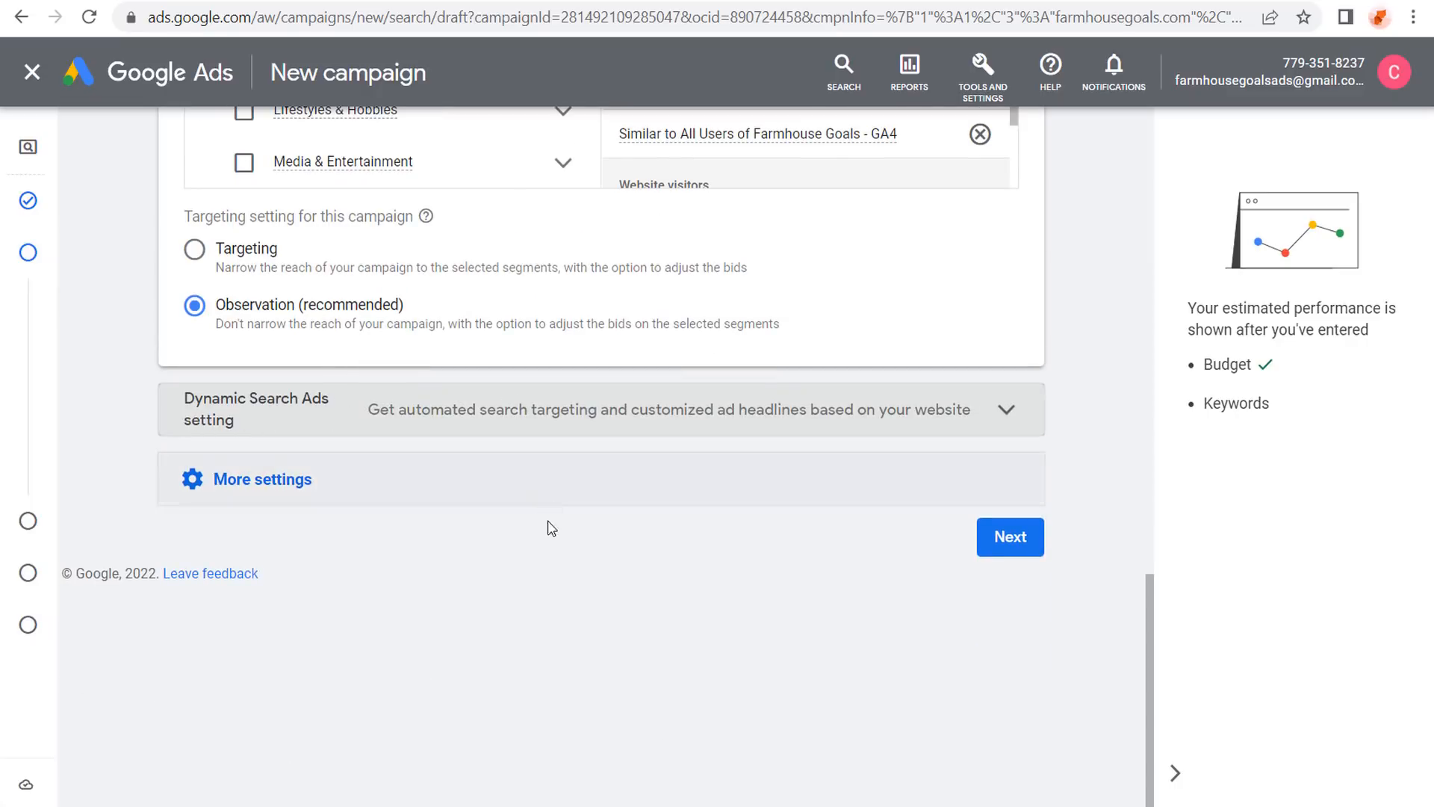
{"action": "left_click", "coordinate": [373, 493]}
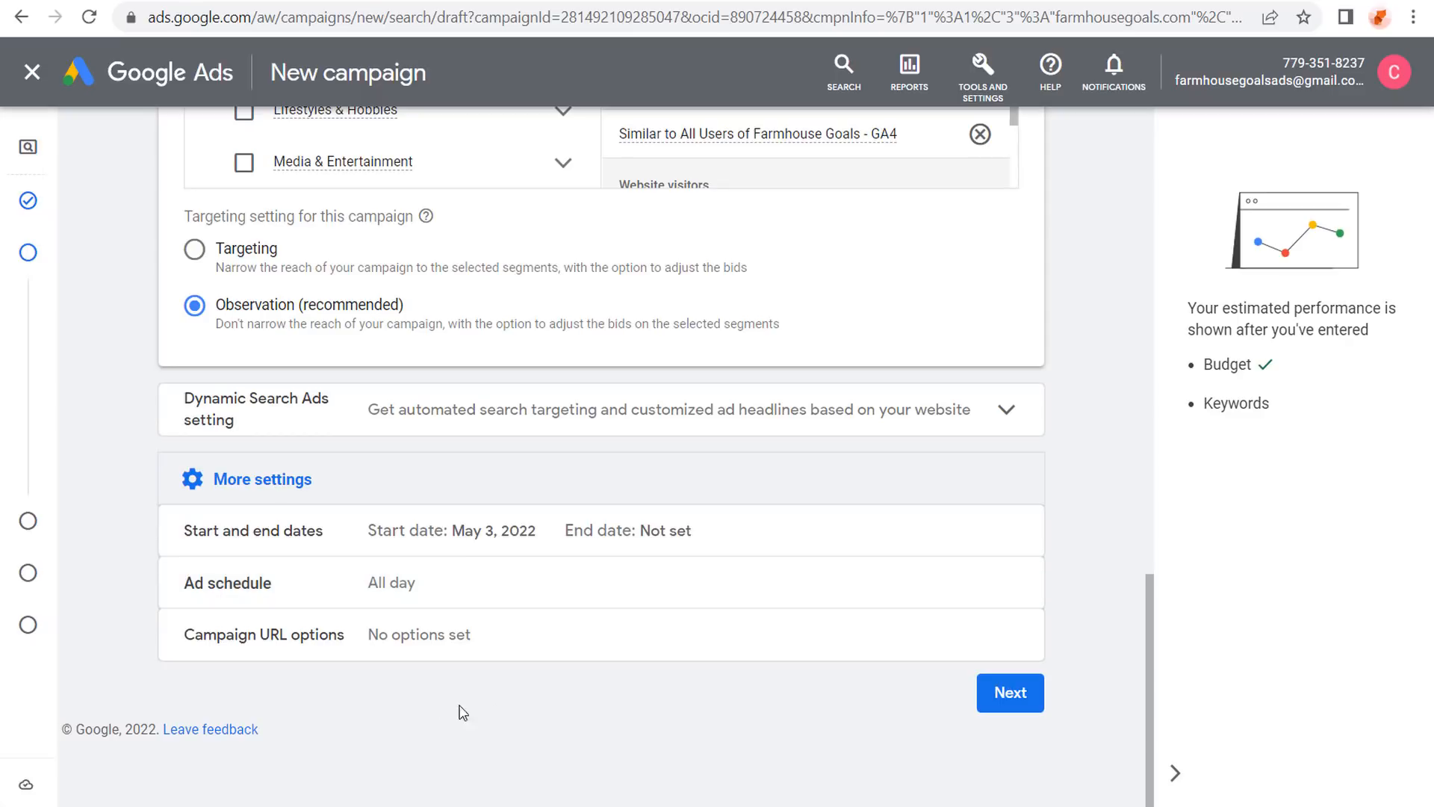
{"action": "left_click", "coordinate": [1012, 693]}
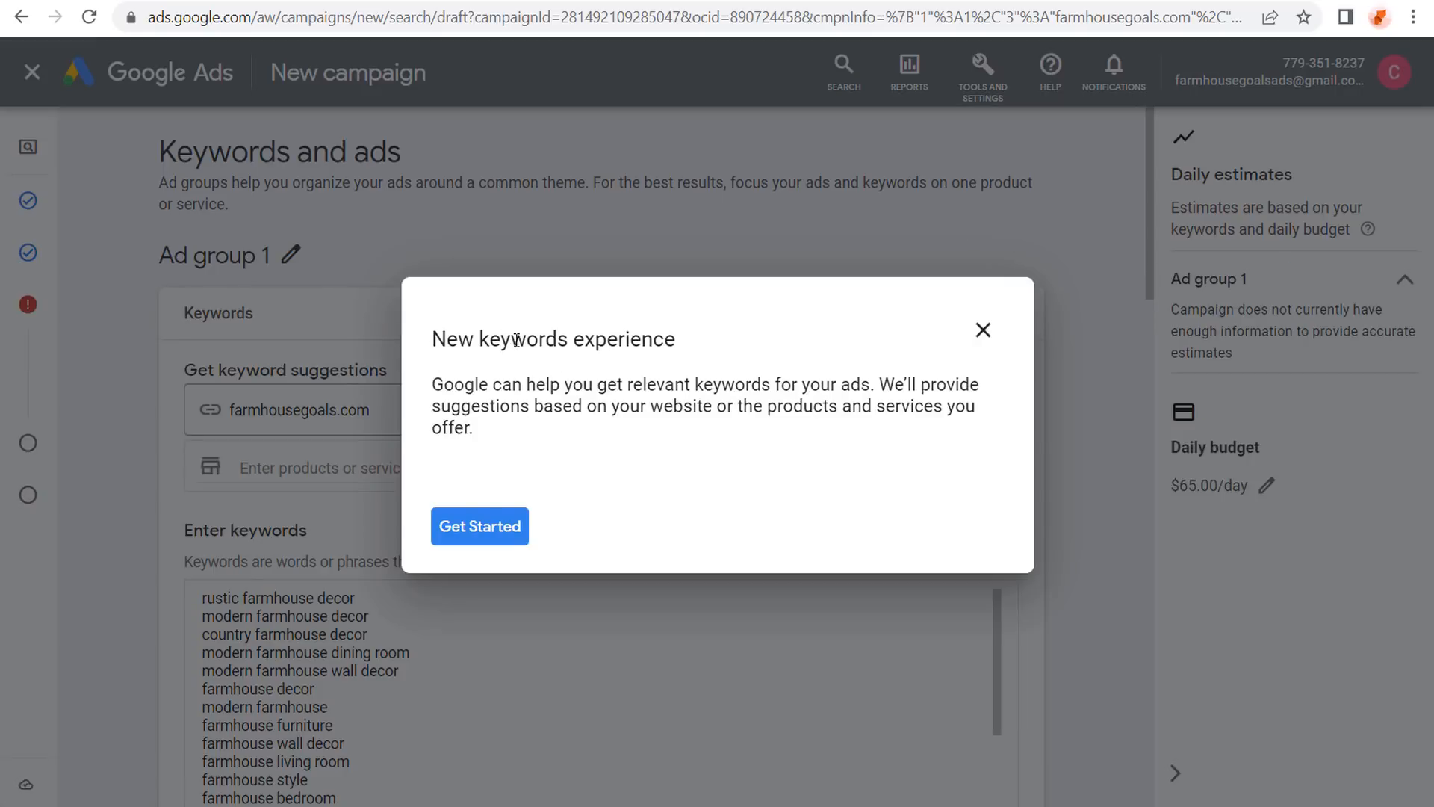
Close the New keywords experience guide and switch to the WordPress product categories page.
{"action": "left_click", "coordinate": [983, 330]}
{"action": "left_click", "coordinate": [822, 467]}
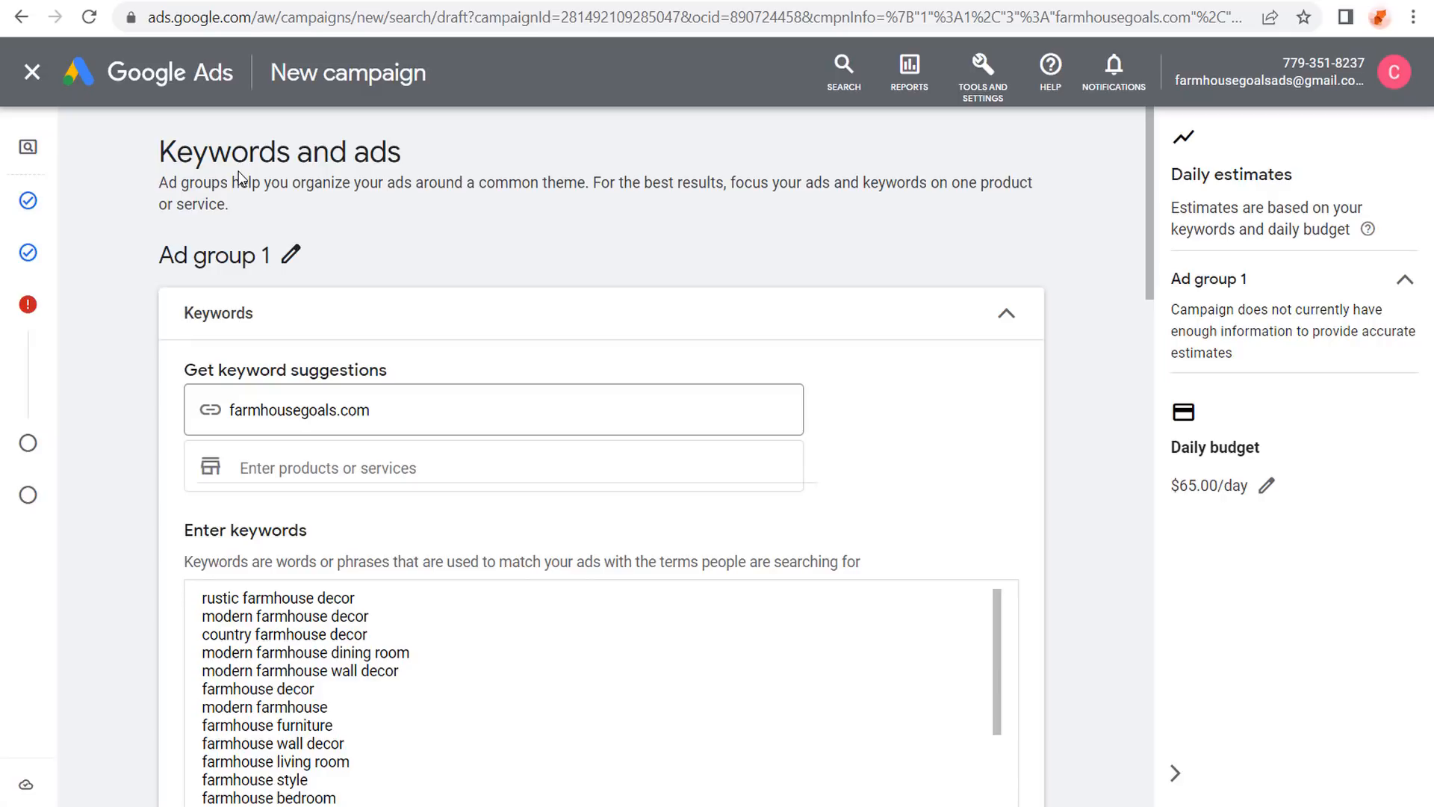
{"action": "left_click", "coordinate": [397, 1]}
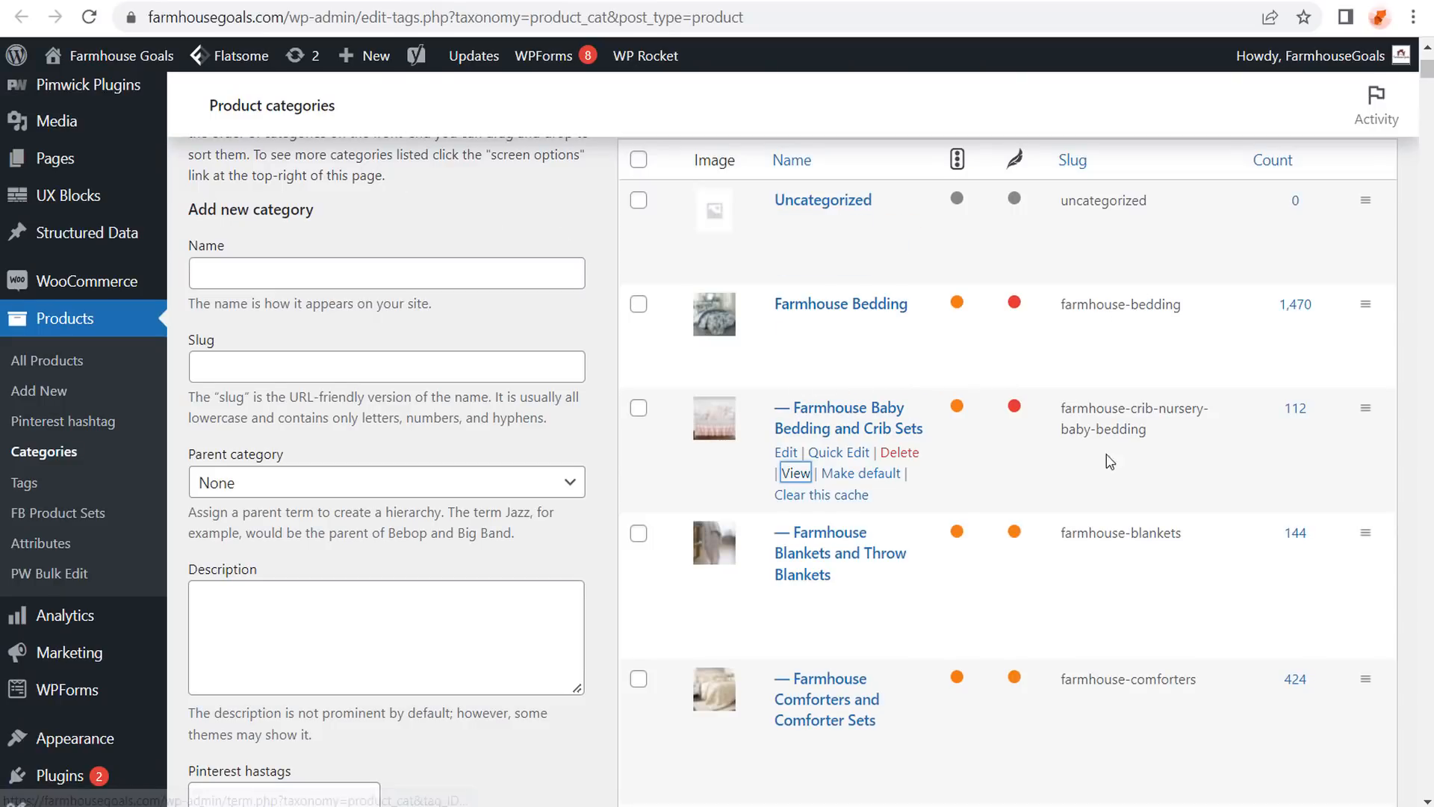
Check the WordPress product category total of 257.
{"action": "scroll", "coordinate": [1110, 458], "scroll_direction": "down", "scroll_amount": 20}
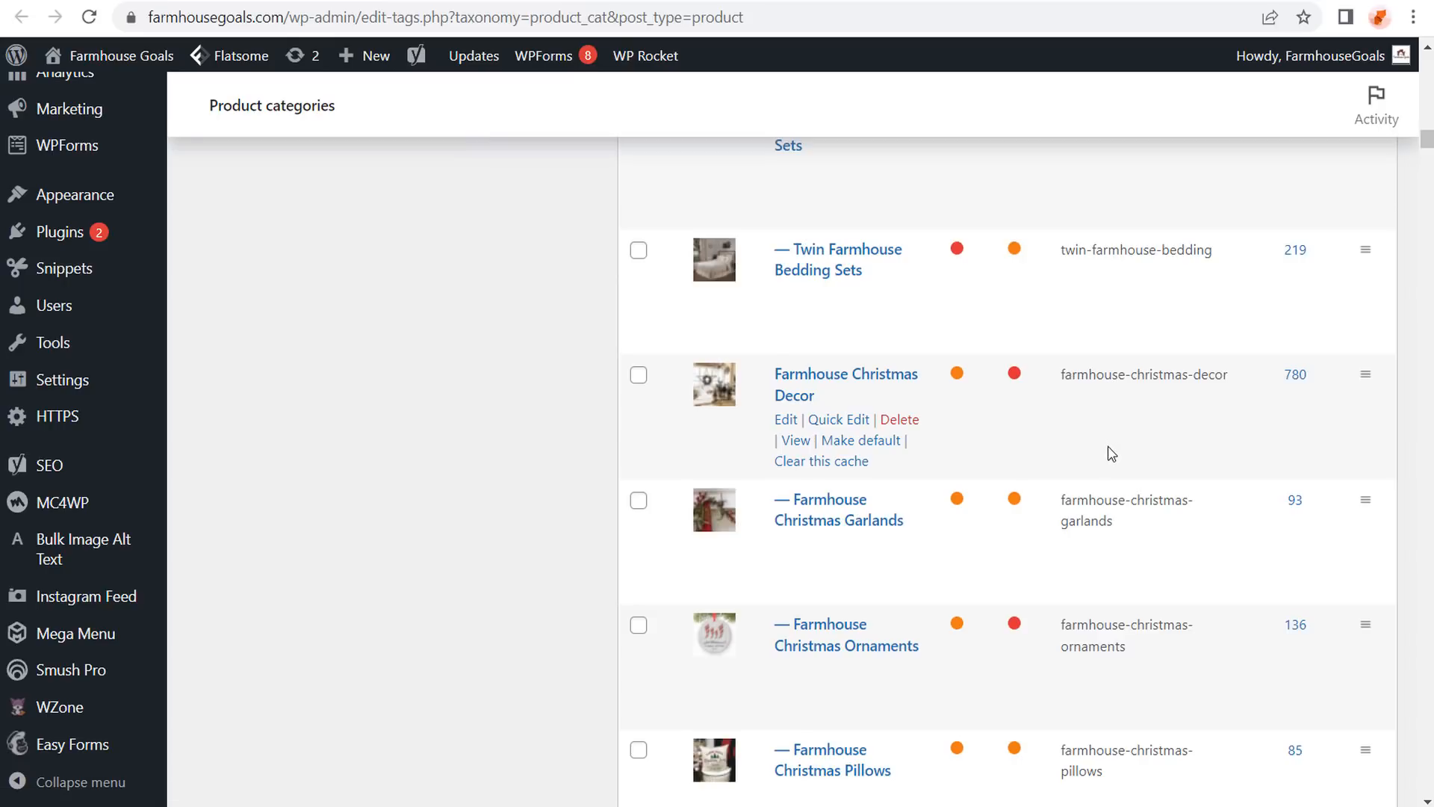
{"action": "scroll", "coordinate": [1111, 437], "scroll_direction": "up", "scroll_amount": 10}
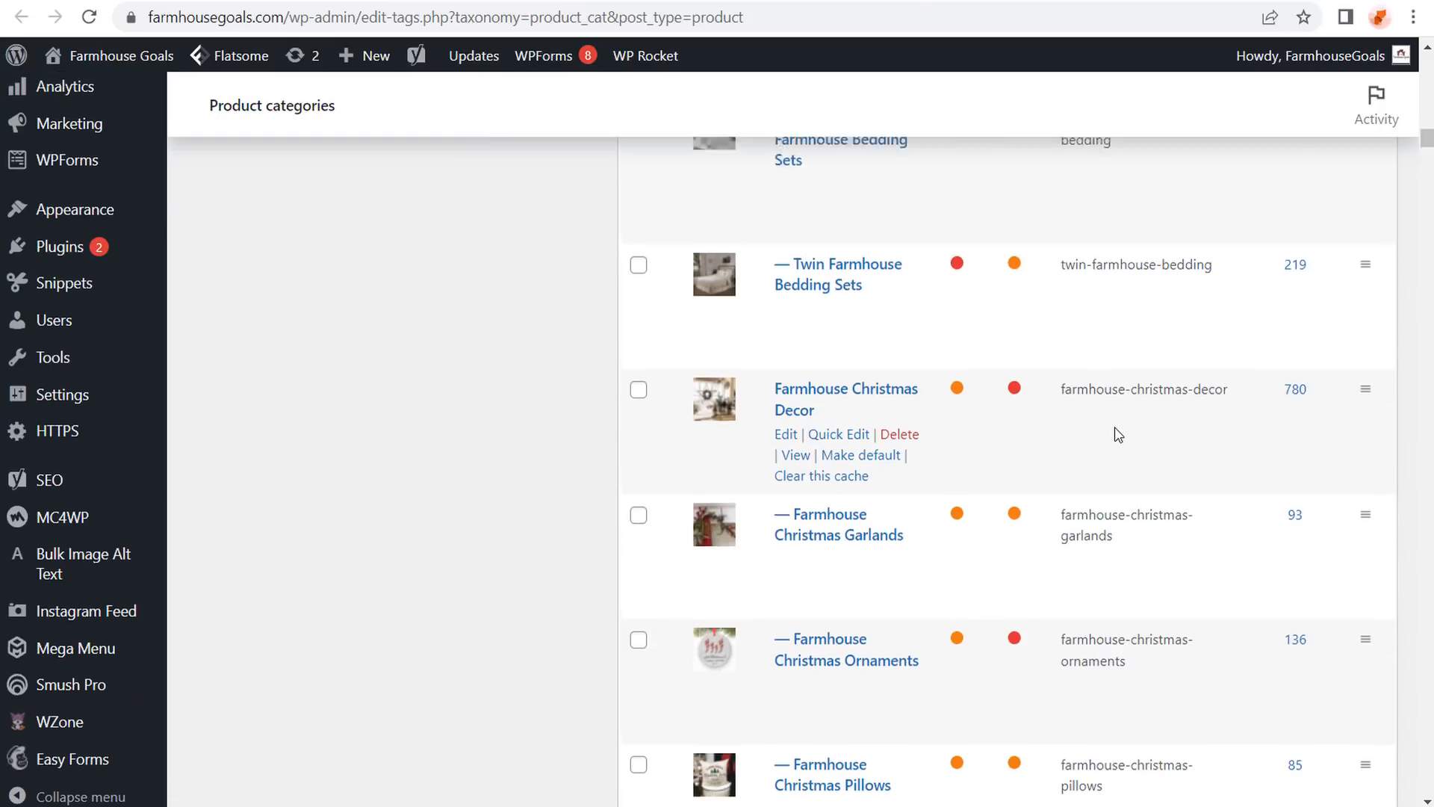
{"action": "scroll", "coordinate": [1125, 451], "scroll_direction": "up", "scroll_amount": 15}
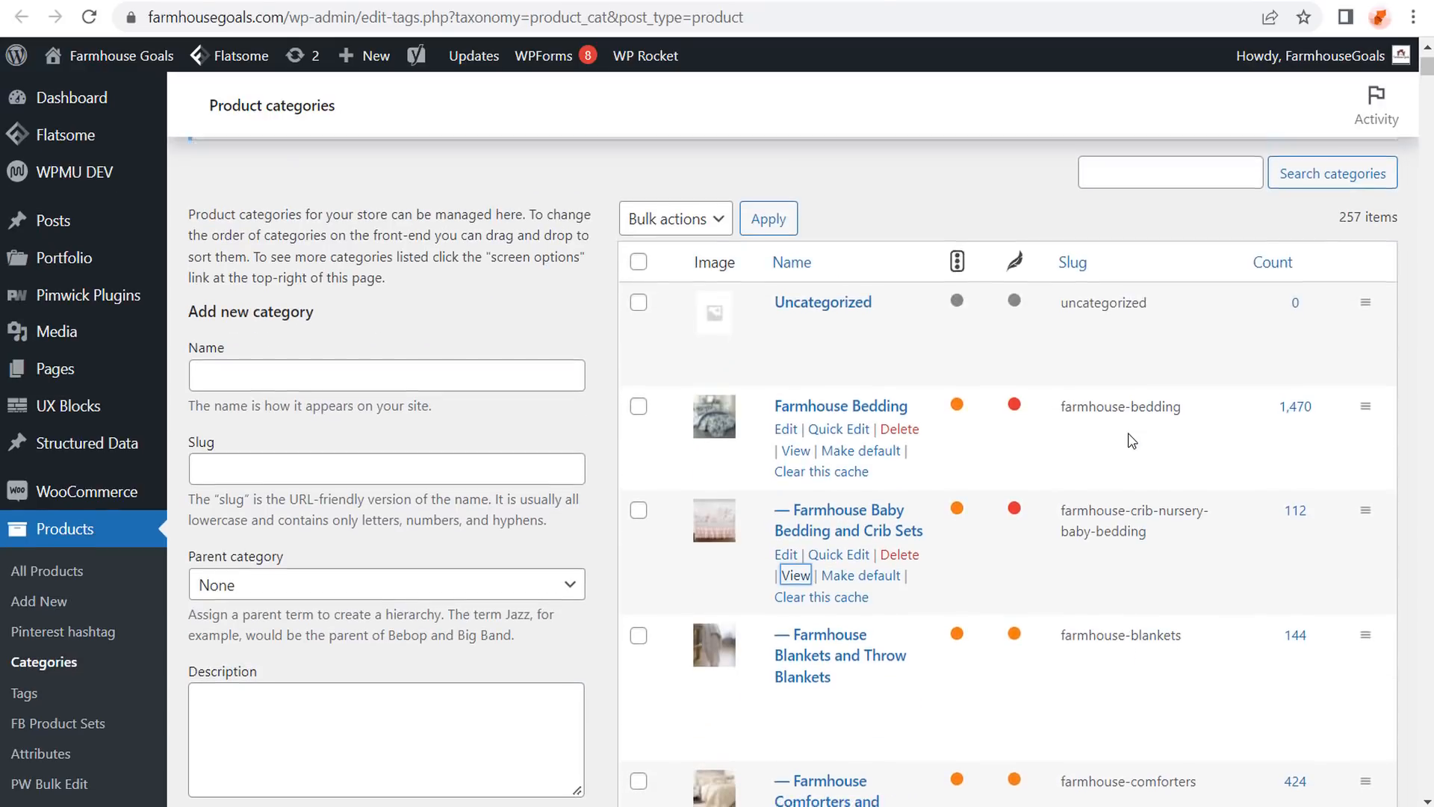
{"action": "scroll", "coordinate": [1130, 437], "scroll_direction": "down", "scroll_amount": 2}
{"action": "scroll", "coordinate": [1129, 433], "scroll_direction": "up", "scroll_amount": 1}
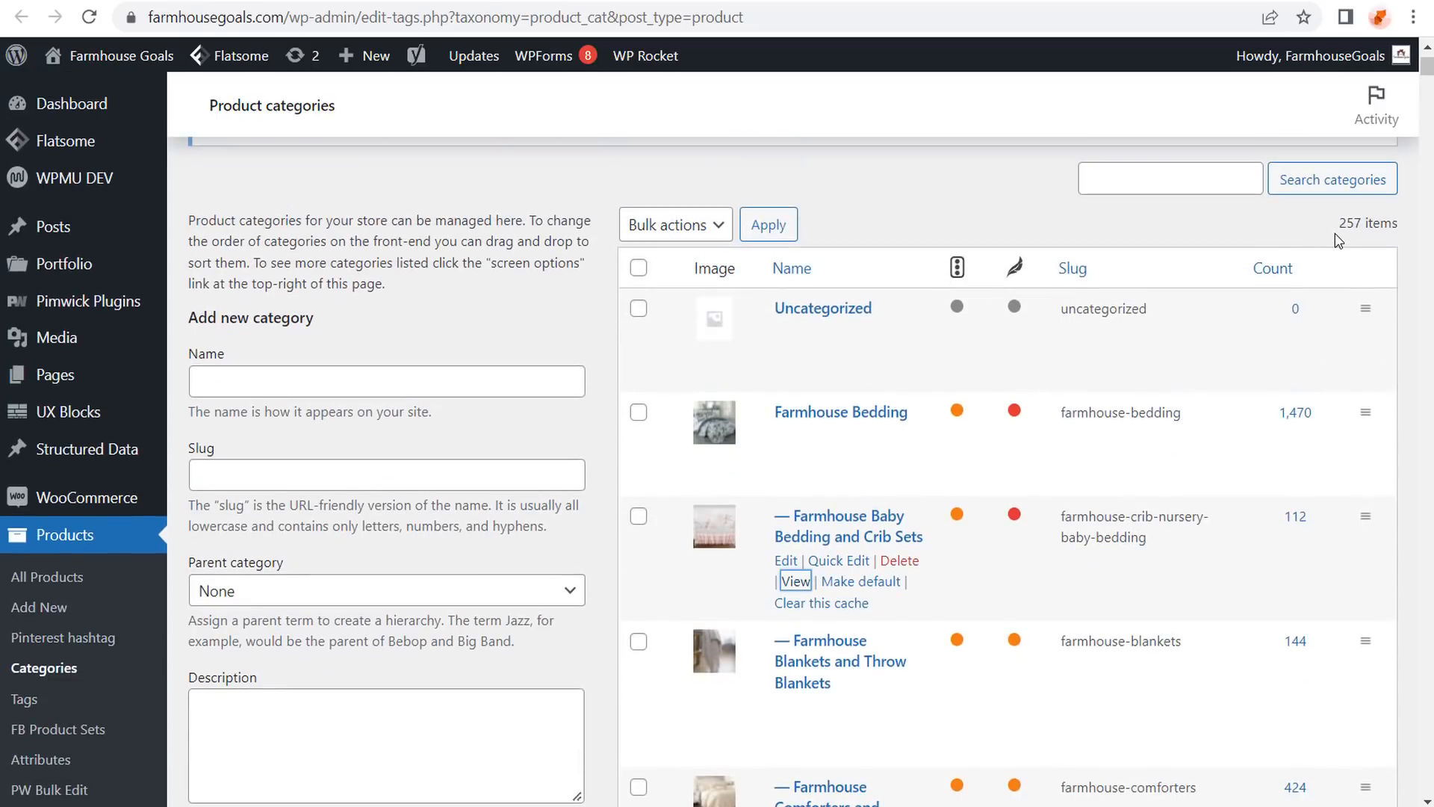
{"action": "left_click_drag", "start_coordinate": [1339, 224], "coordinate": [1361, 226]}
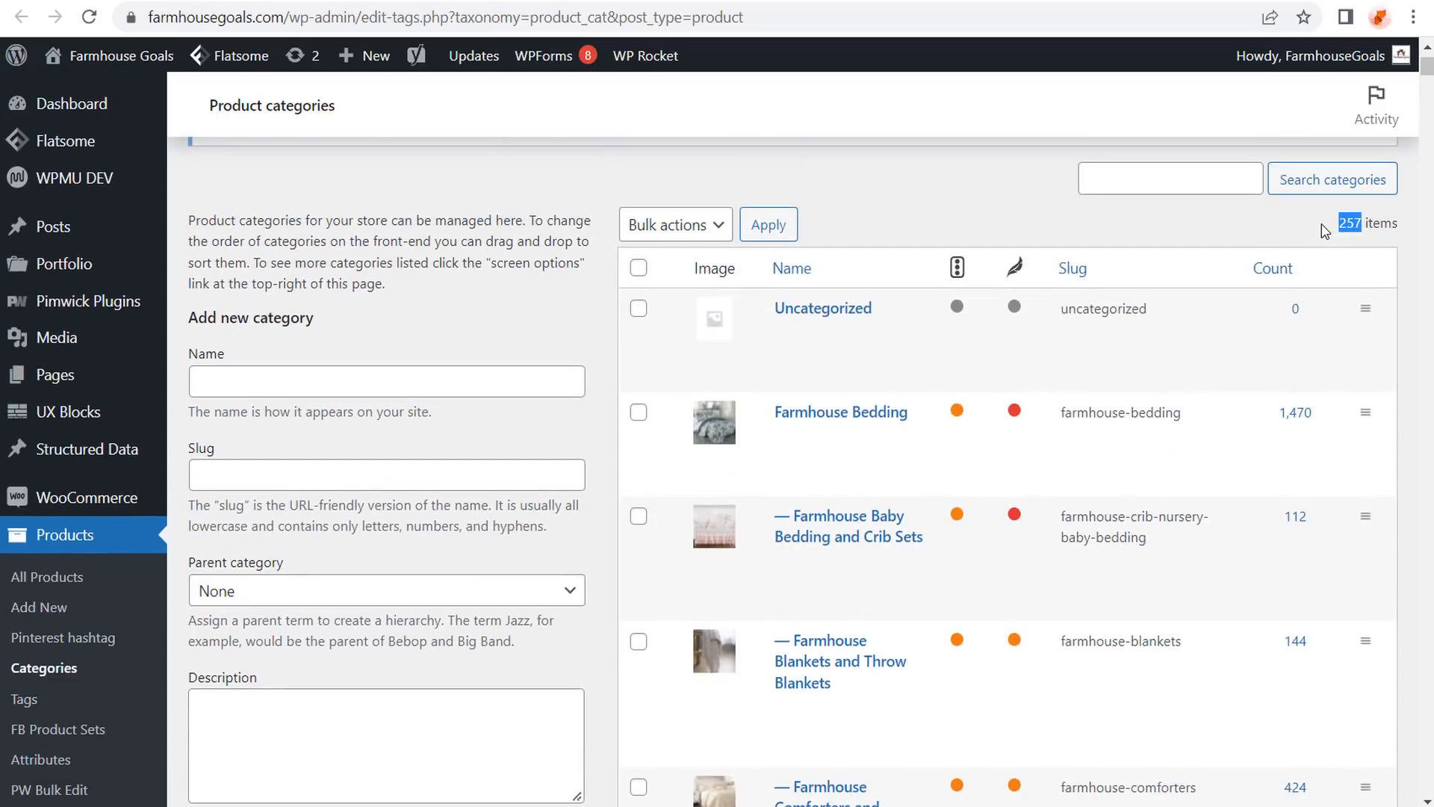
{"action": "left_click", "coordinate": [1326, 230]}
Scroll through the rest of the WordPress product categories list.
{"action": "scroll", "coordinate": [1143, 407], "scroll_direction": "down", "scroll_amount": 3}
{"action": "scroll", "coordinate": [1120, 401], "scroll_direction": "down", "scroll_amount": 4}
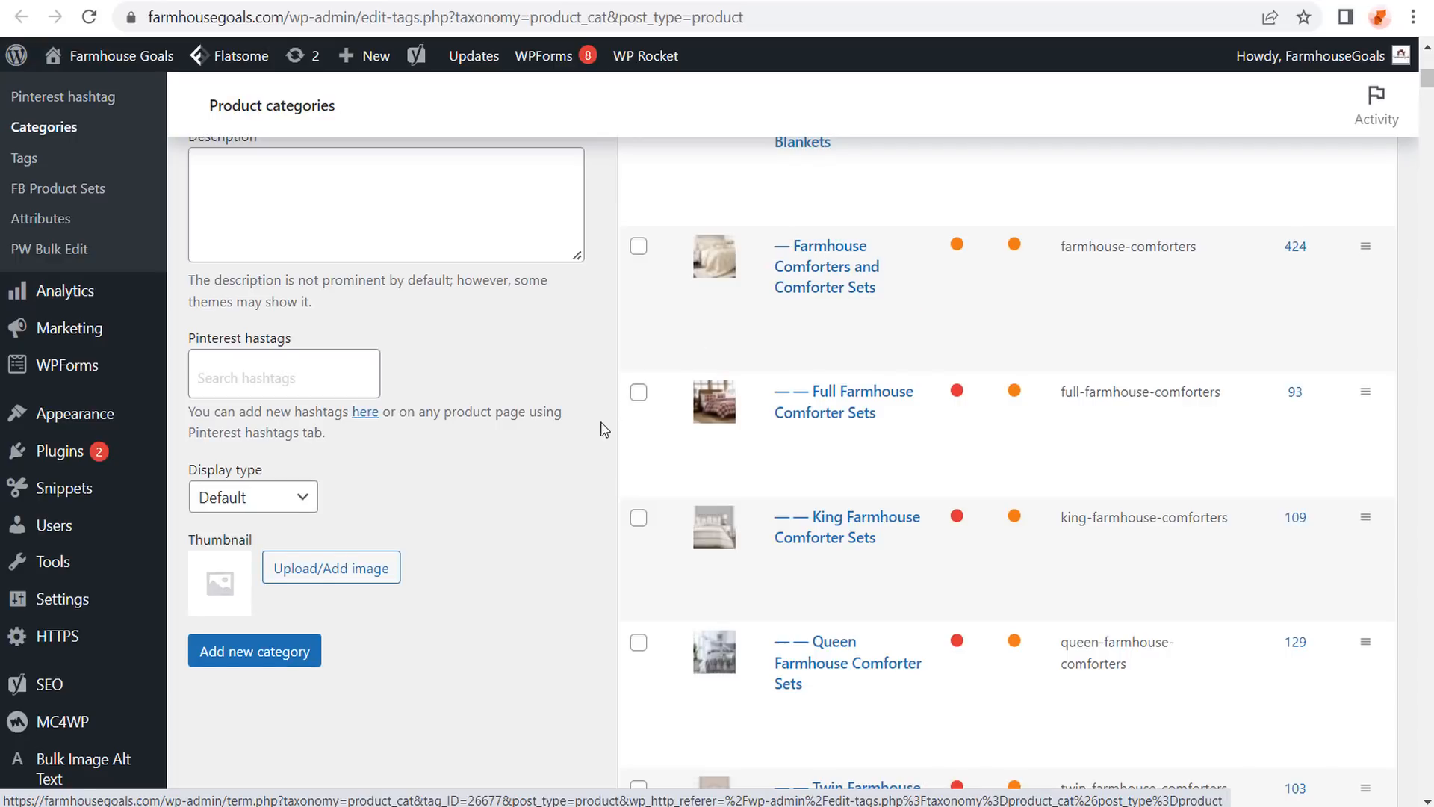
{"action": "scroll", "coordinate": [568, 419], "scroll_direction": "down", "scroll_amount": 8}
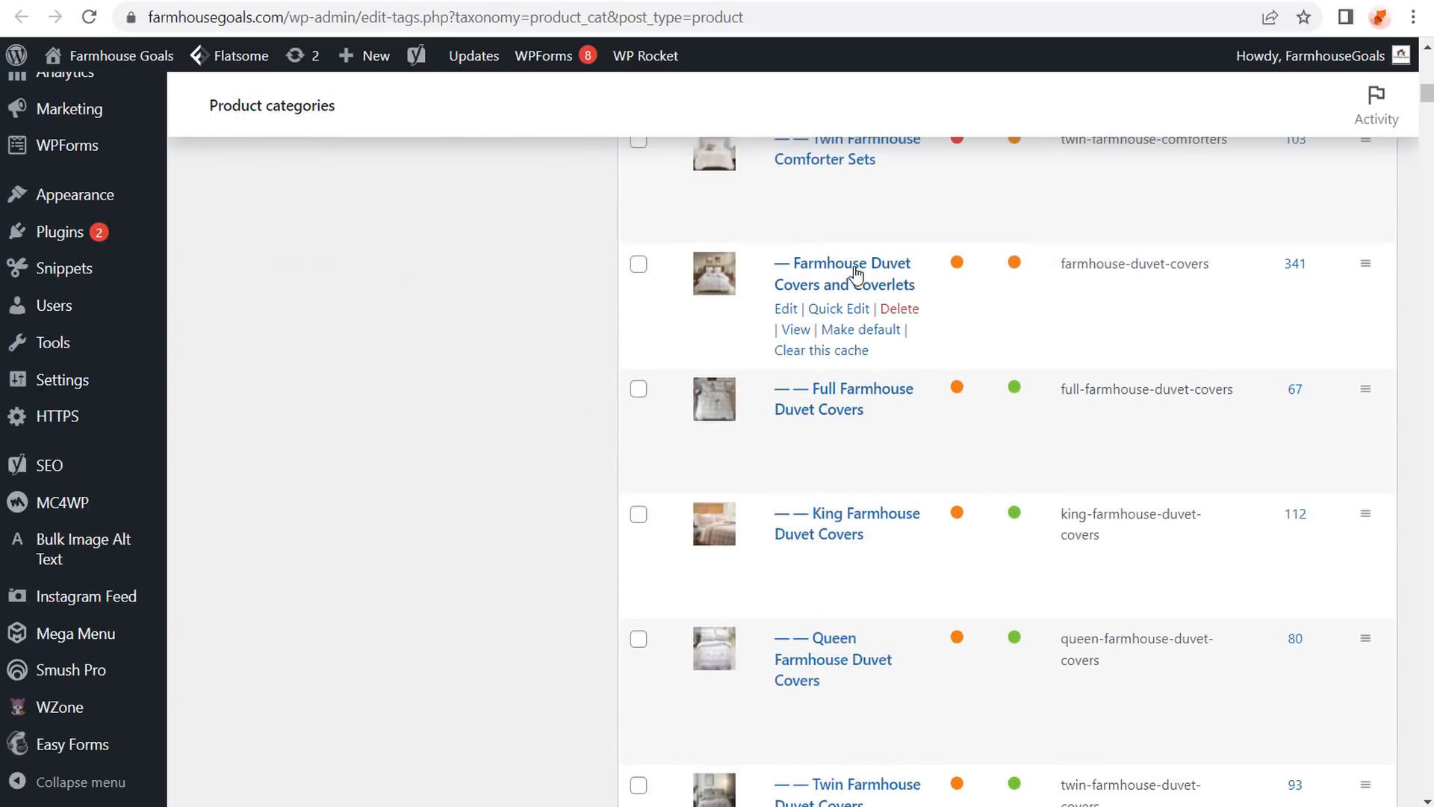
{"action": "scroll", "coordinate": [501, 395], "scroll_direction": "down", "scroll_amount": 4}
{"action": "scroll", "coordinate": [502, 394], "scroll_direction": "down", "scroll_amount": 3}
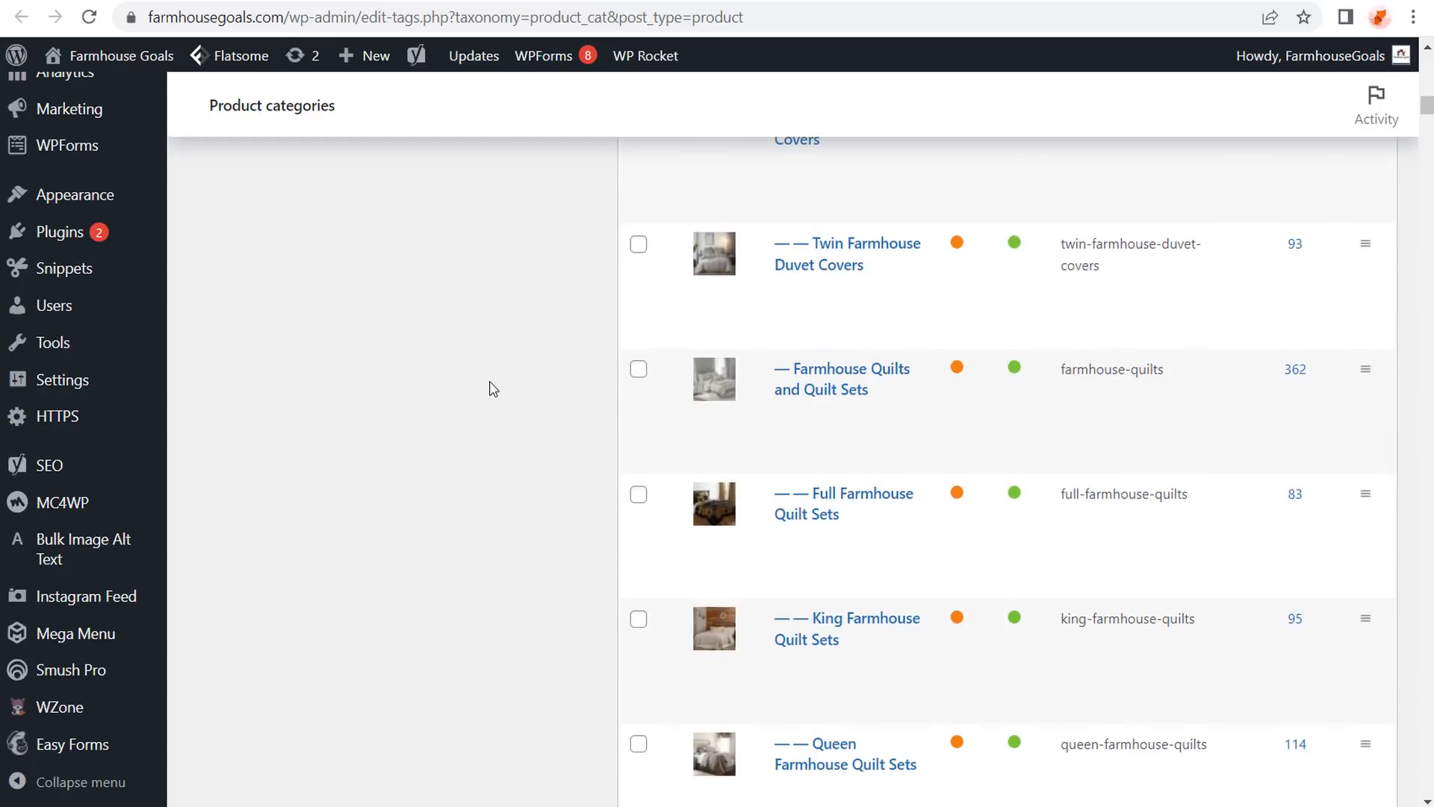
{"action": "scroll", "coordinate": [489, 391], "scroll_direction": "down", "scroll_amount": 3}
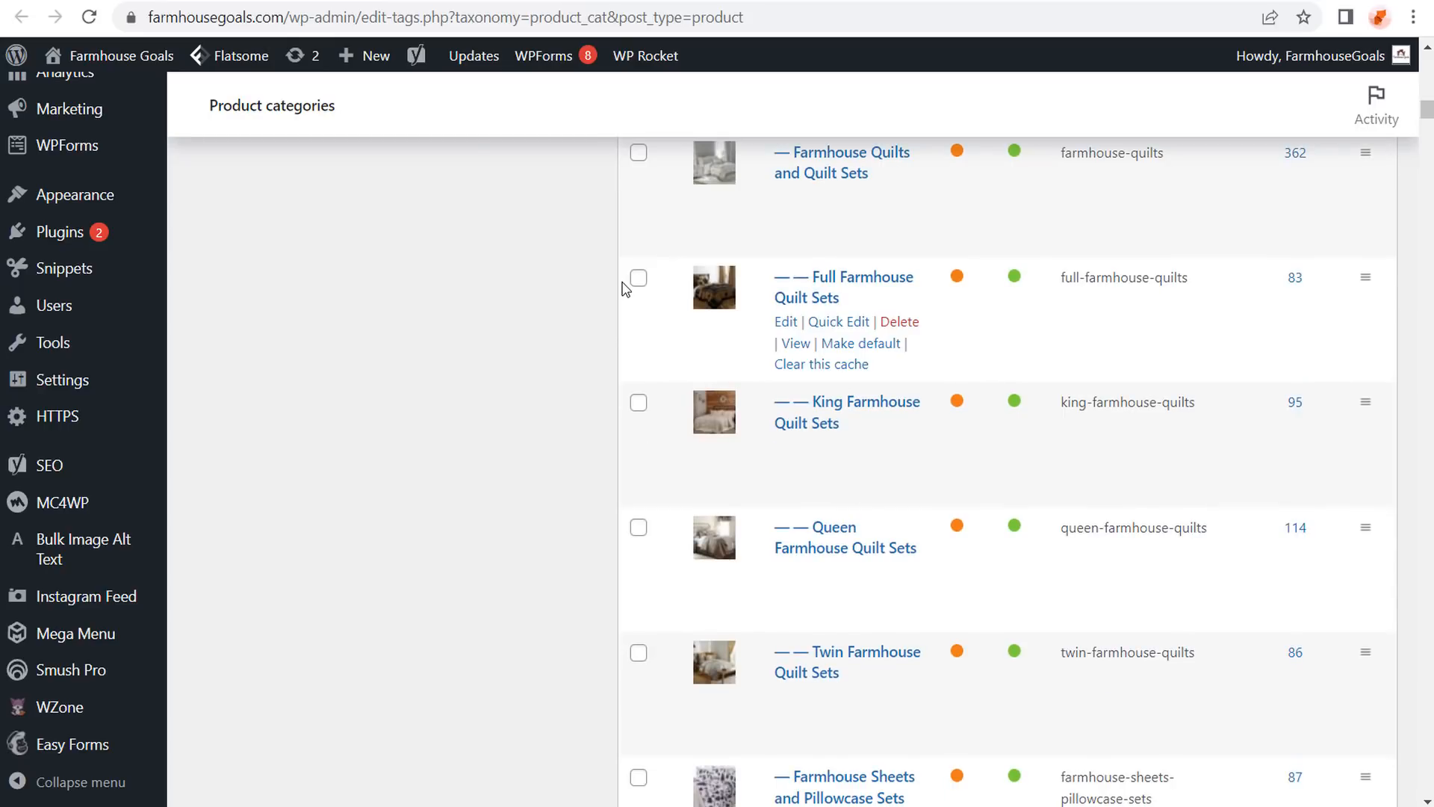
{"action": "scroll", "coordinate": [631, 299], "scroll_direction": "down", "scroll_amount": 10}
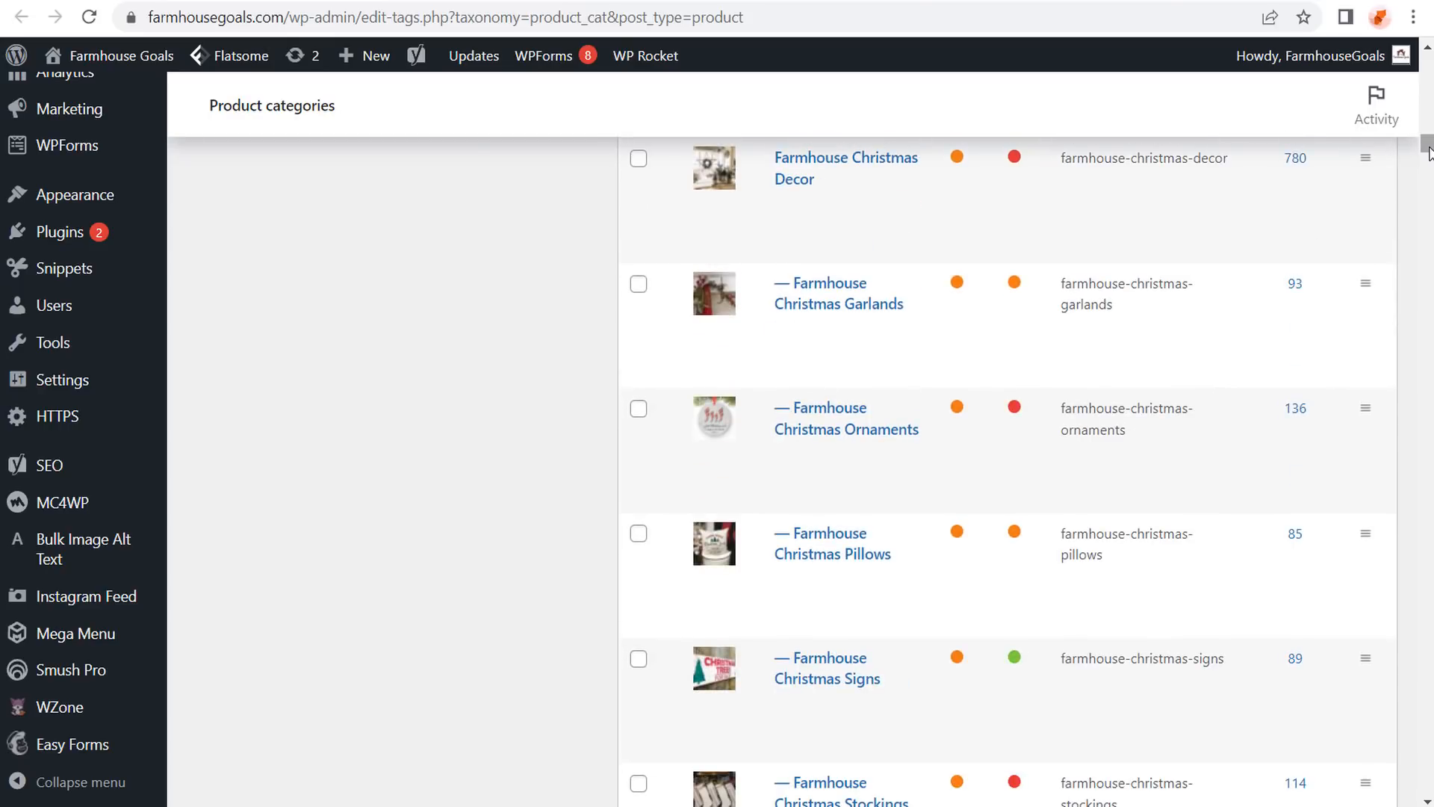
{"action": "left_click_drag", "start_coordinate": [1427, 152], "coordinate": [1427, 382]}
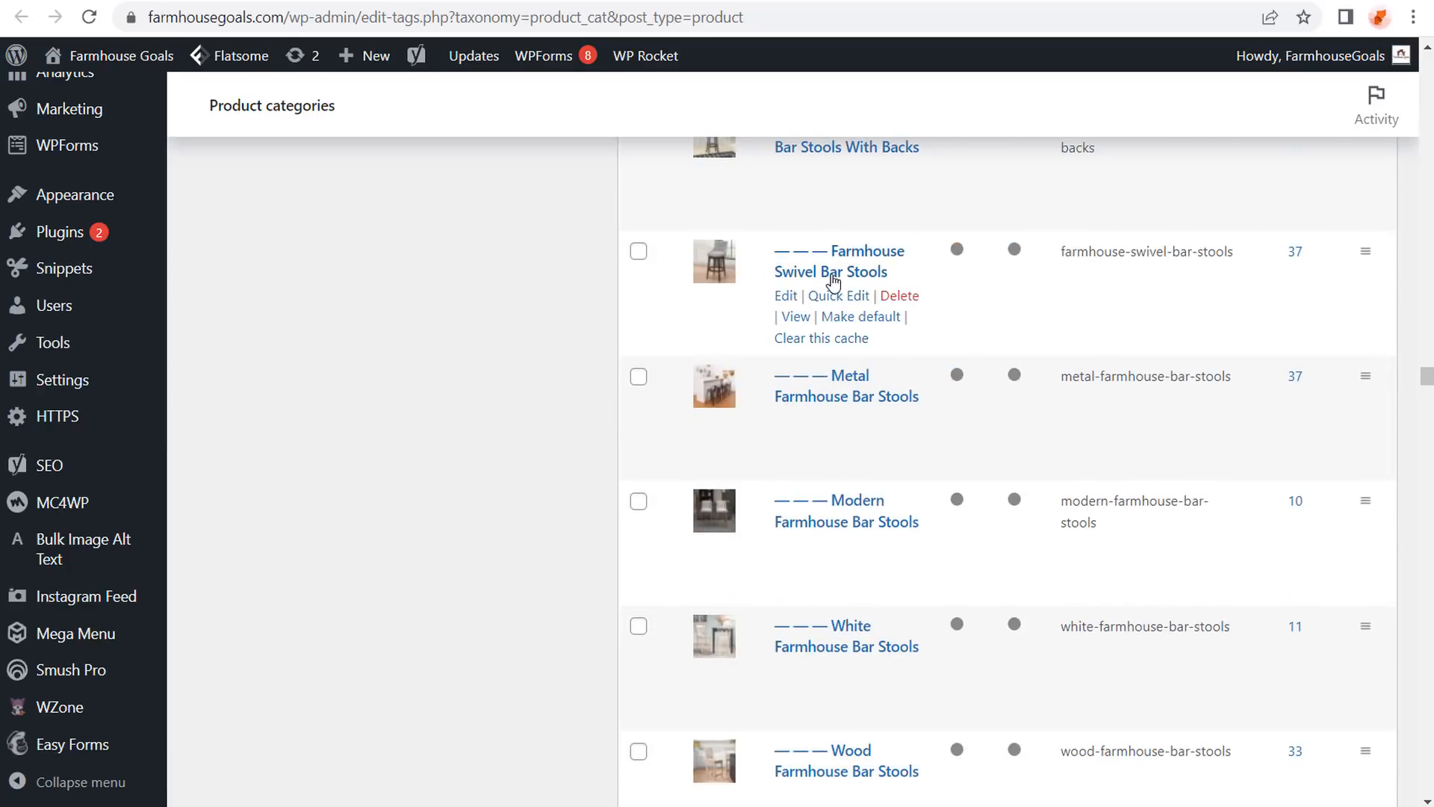
{"action": "scroll", "coordinate": [829, 278], "scroll_direction": "up", "scroll_amount": 3}
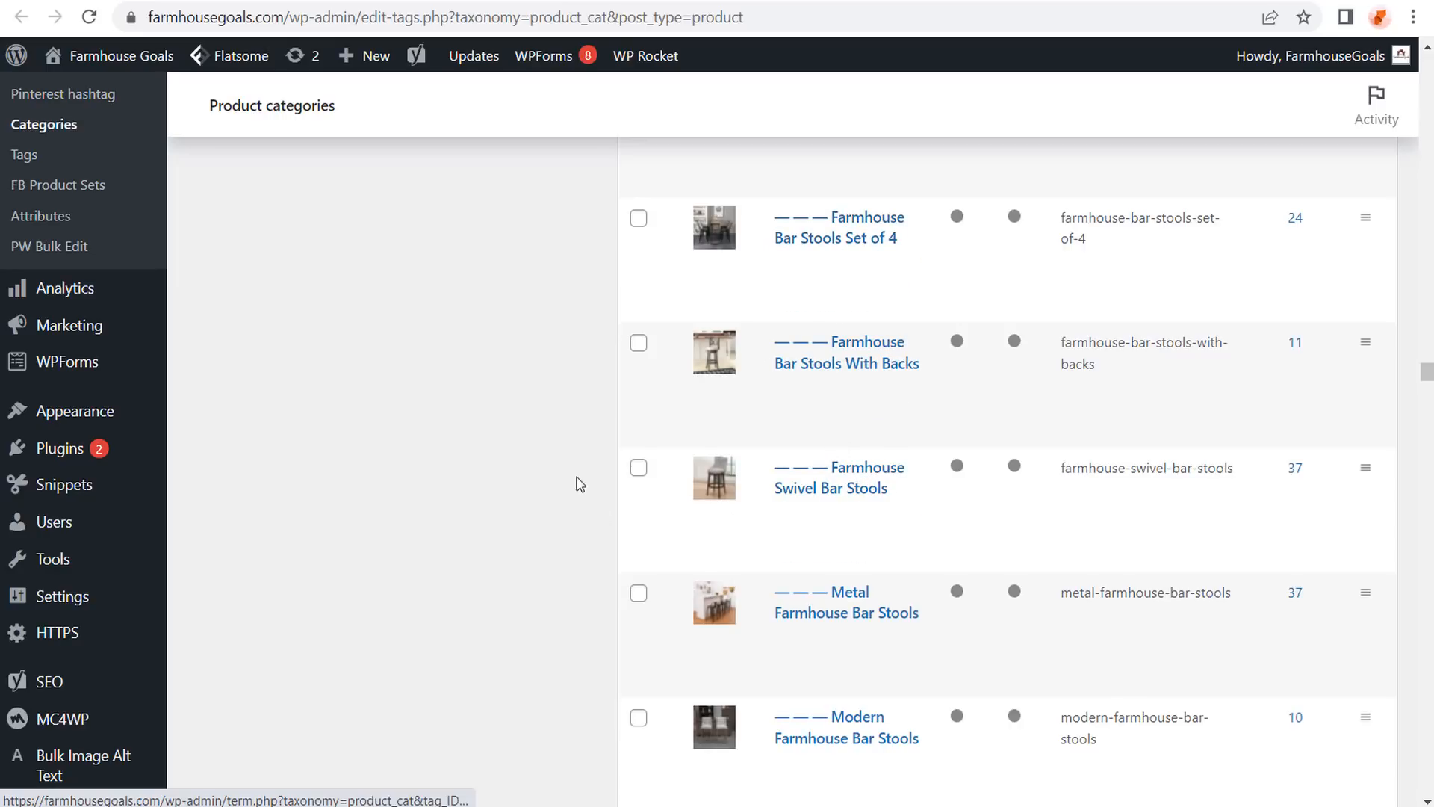
{"action": "scroll", "coordinate": [568, 478], "scroll_direction": "down", "scroll_amount": 10}
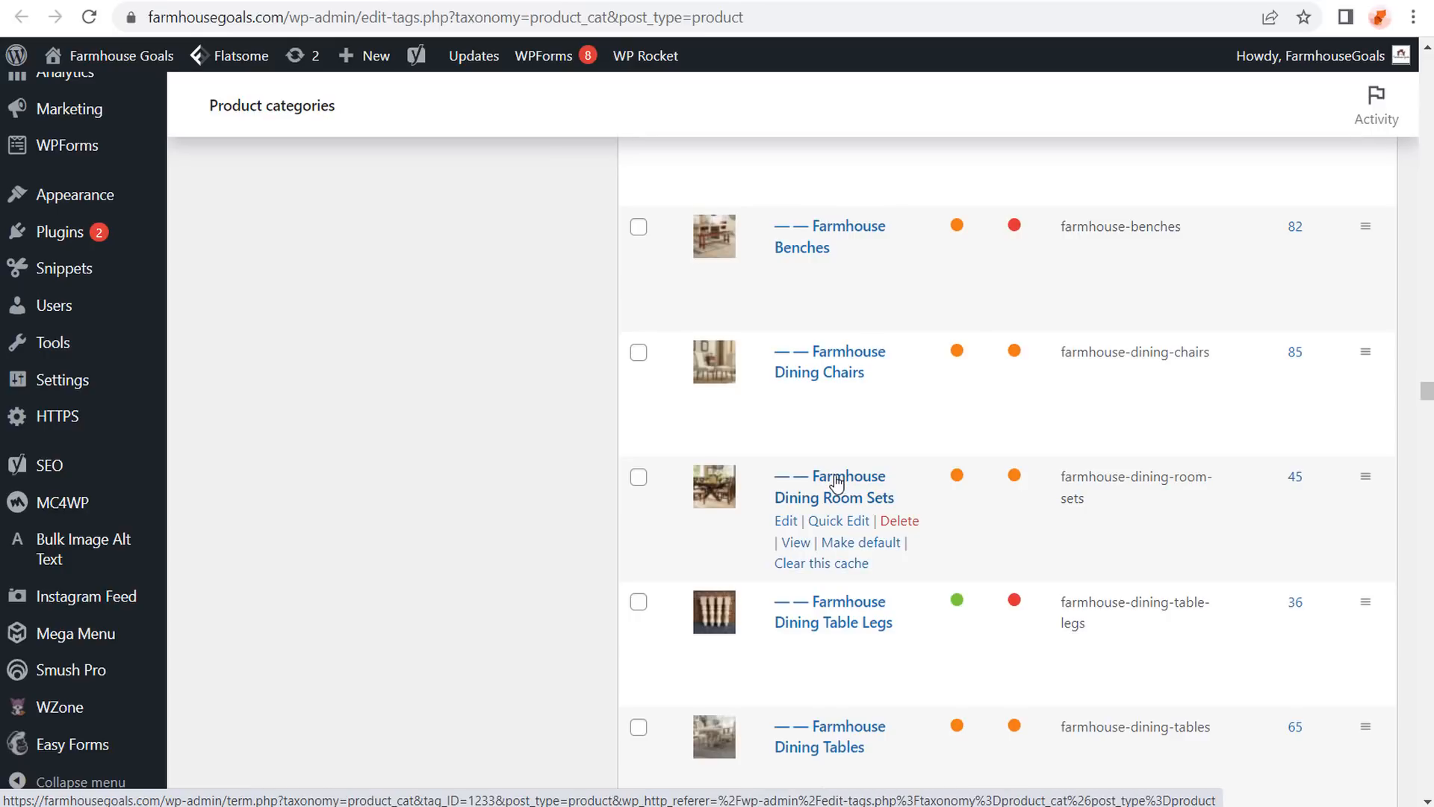
{"action": "left_click_drag", "start_coordinate": [1426, 390], "coordinate": [1404, 73]}
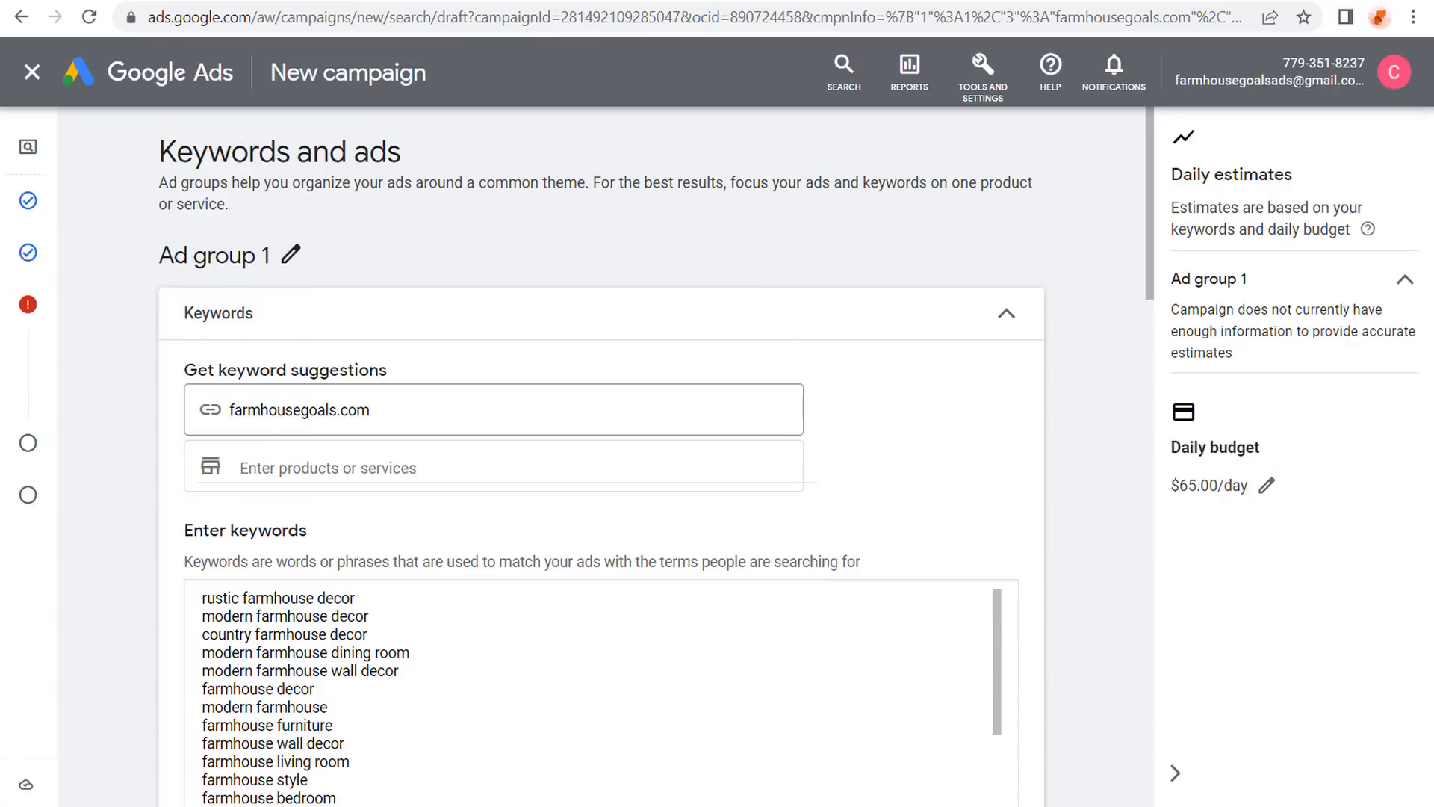
Rename the ad group from Ad group 1 to Farmhouse Bedding.
{"action": "left_click", "coordinate": [290, 254]}
{"action": "left_click_drag", "start_coordinate": [307, 265], "coordinate": [116, 285]}
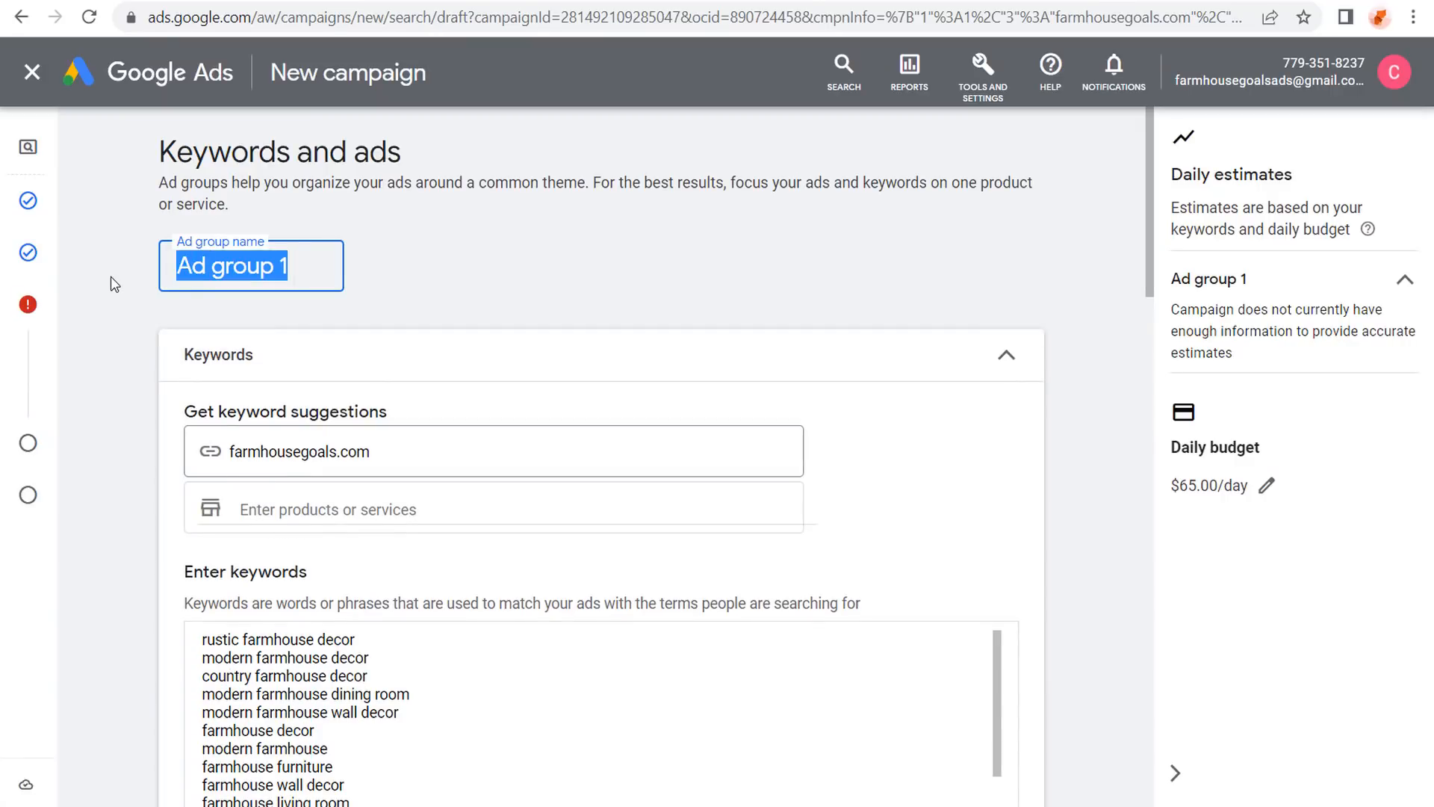
{"action": "type", "text": "Farmhouse"}
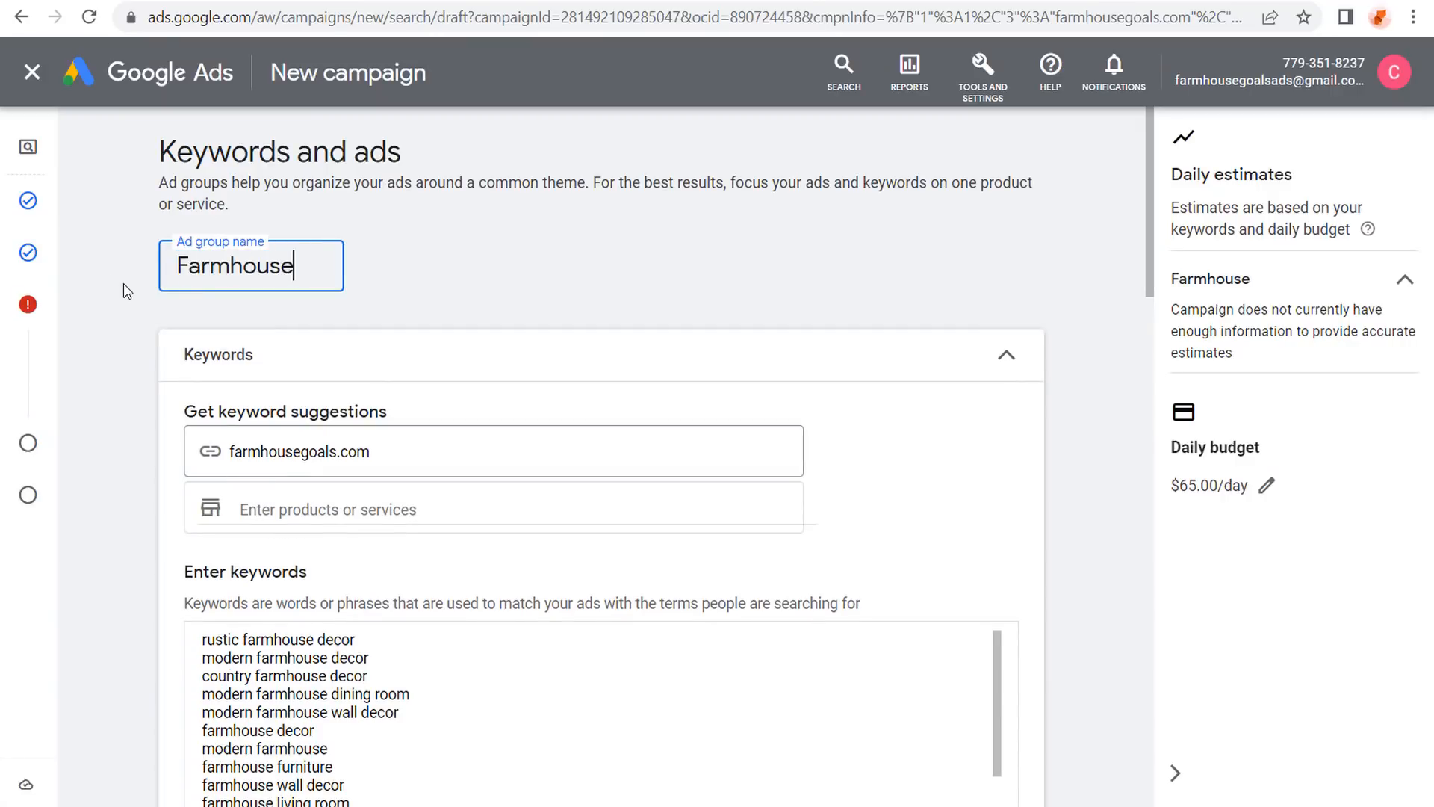
{"action": "type", "text": " Bedding"}
{"action": "left_click", "coordinate": [568, 264]}
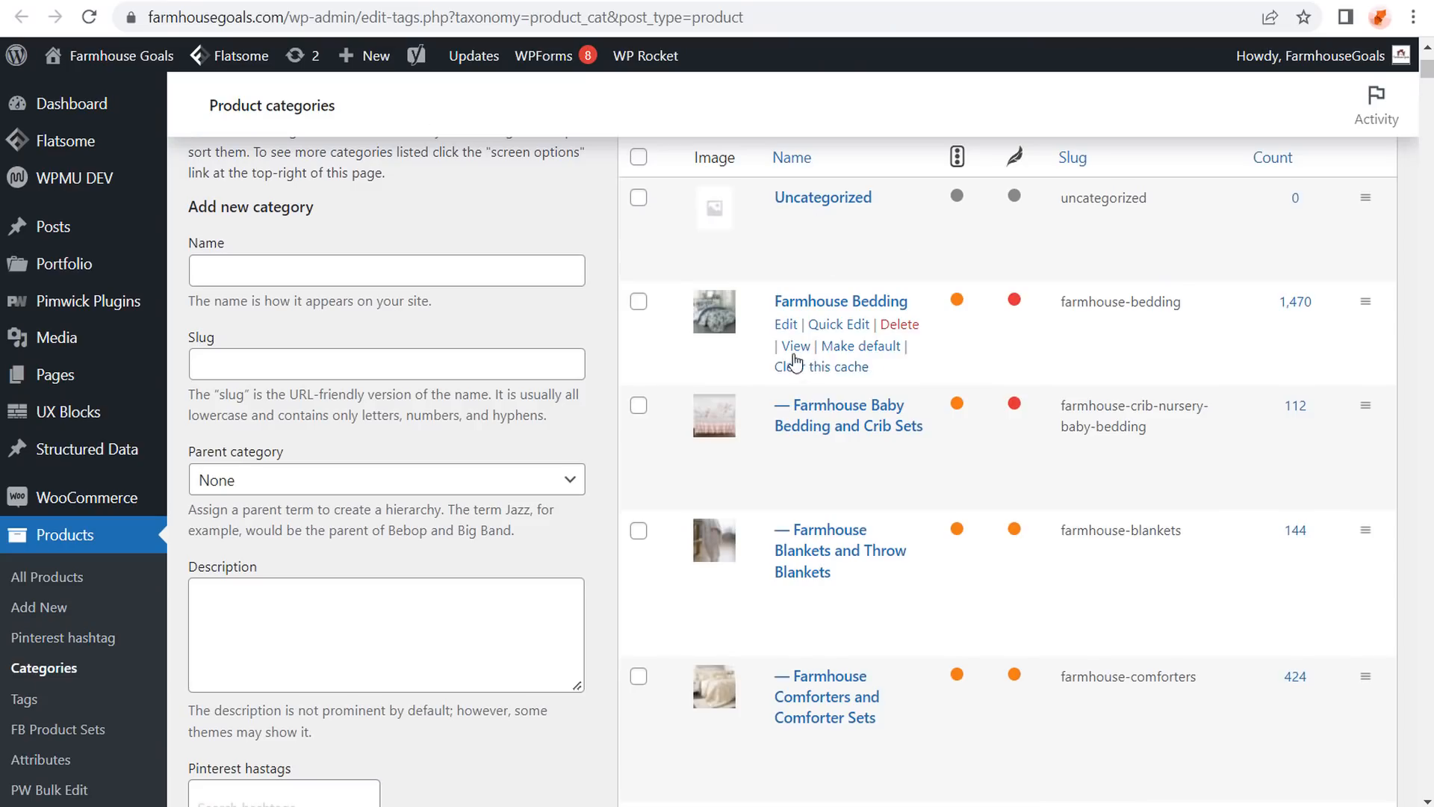
Use the Farmhouse Bedding category page URL and 'farmhouse bedding' to update keyword suggestions.
{"action": "right_click", "coordinate": [789, 349]}
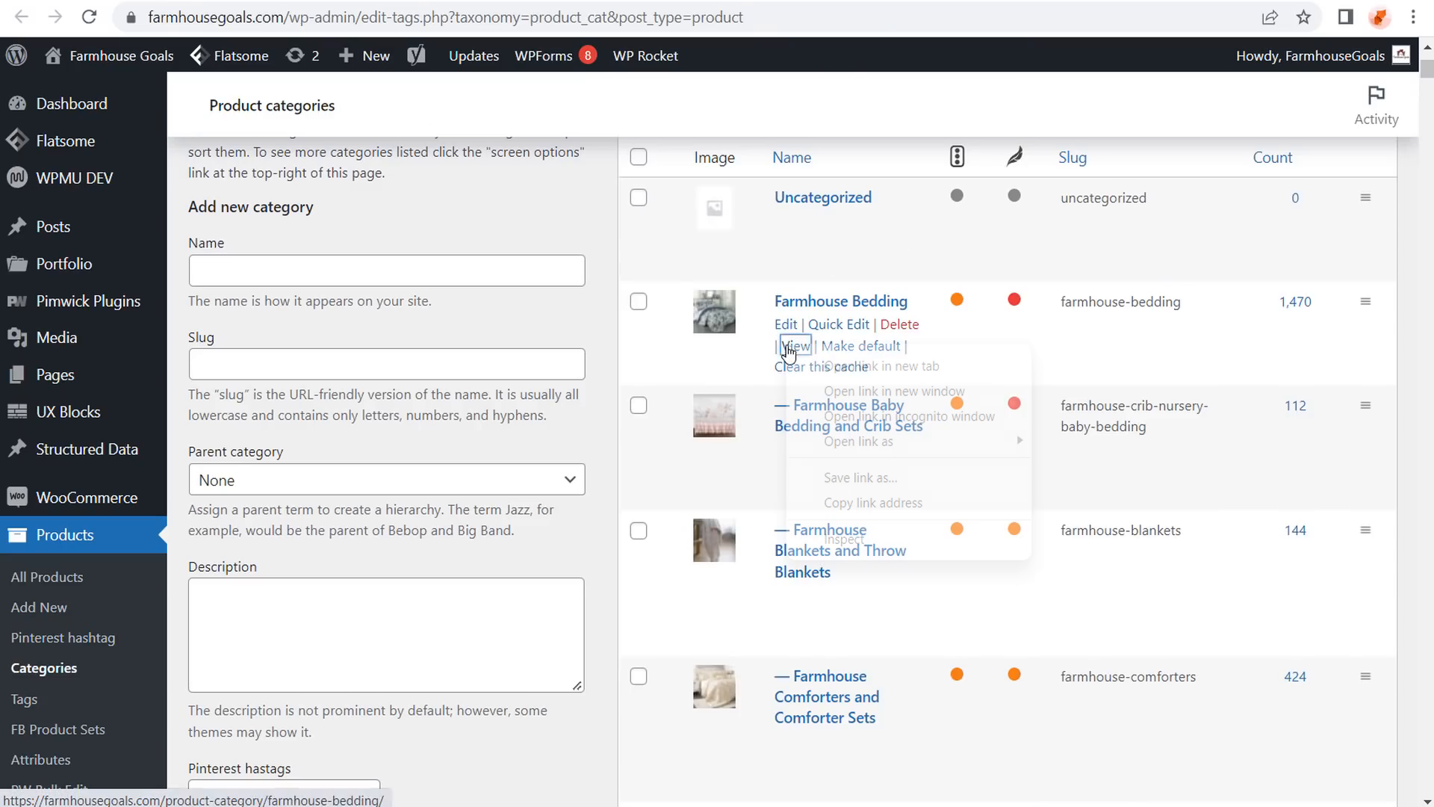
{"action": "left_click", "coordinate": [851, 502]}
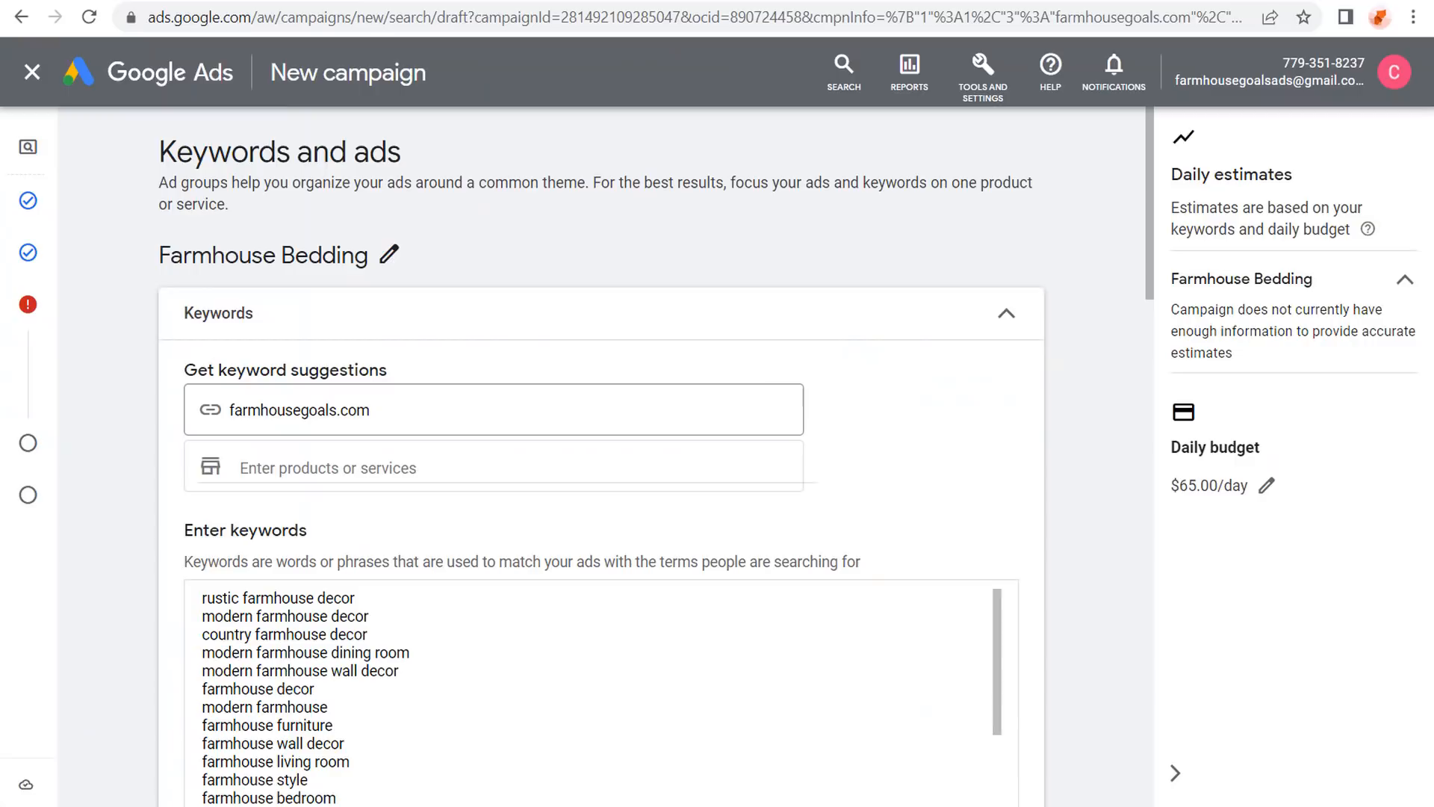
{"action": "left_click_drag", "start_coordinate": [388, 411], "coordinate": [138, 412]}
{"action": "key", "text": "ctrl+v"}
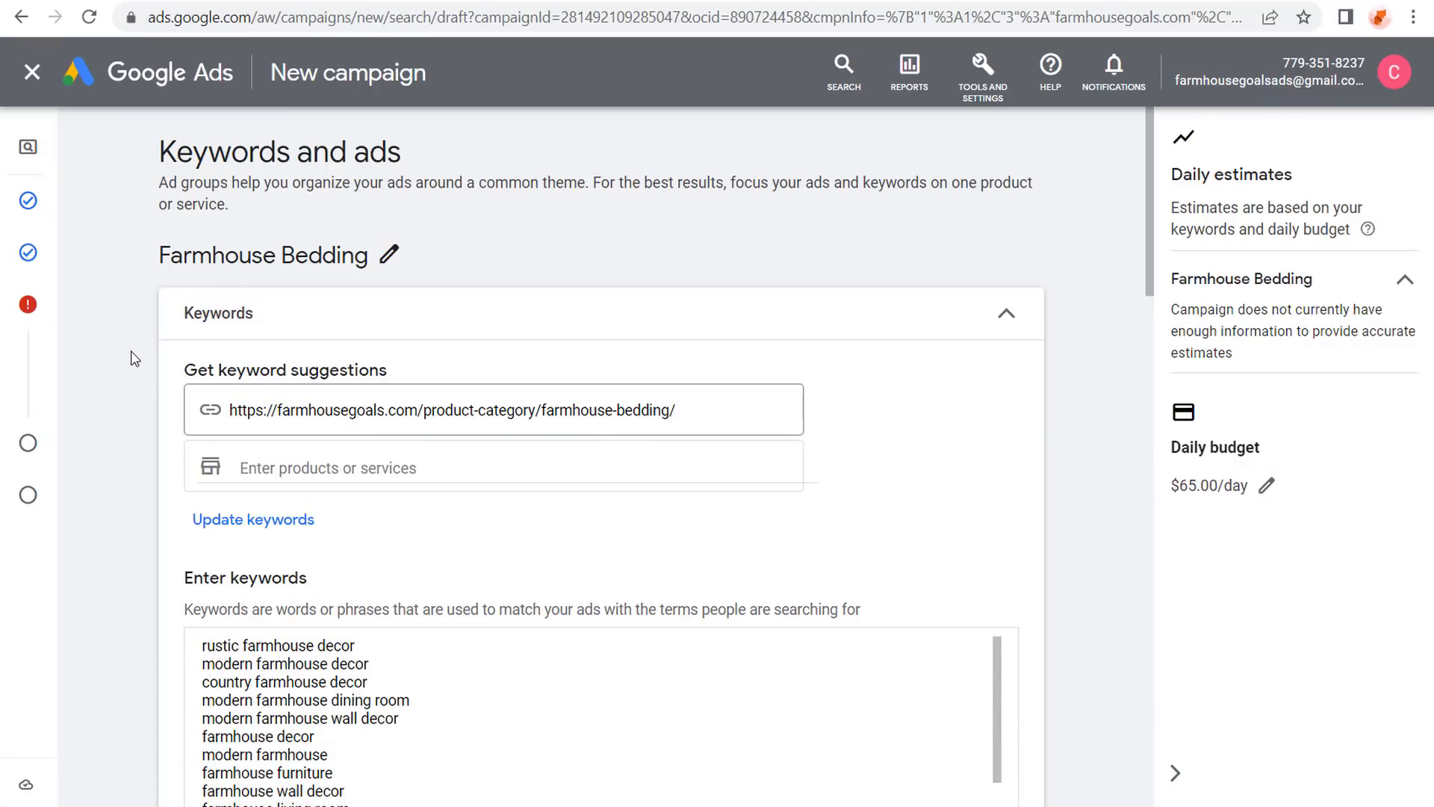
{"action": "scroll", "coordinate": [119, 352], "scroll_direction": "down", "scroll_amount": 2}
{"action": "left_click", "coordinate": [365, 338]}
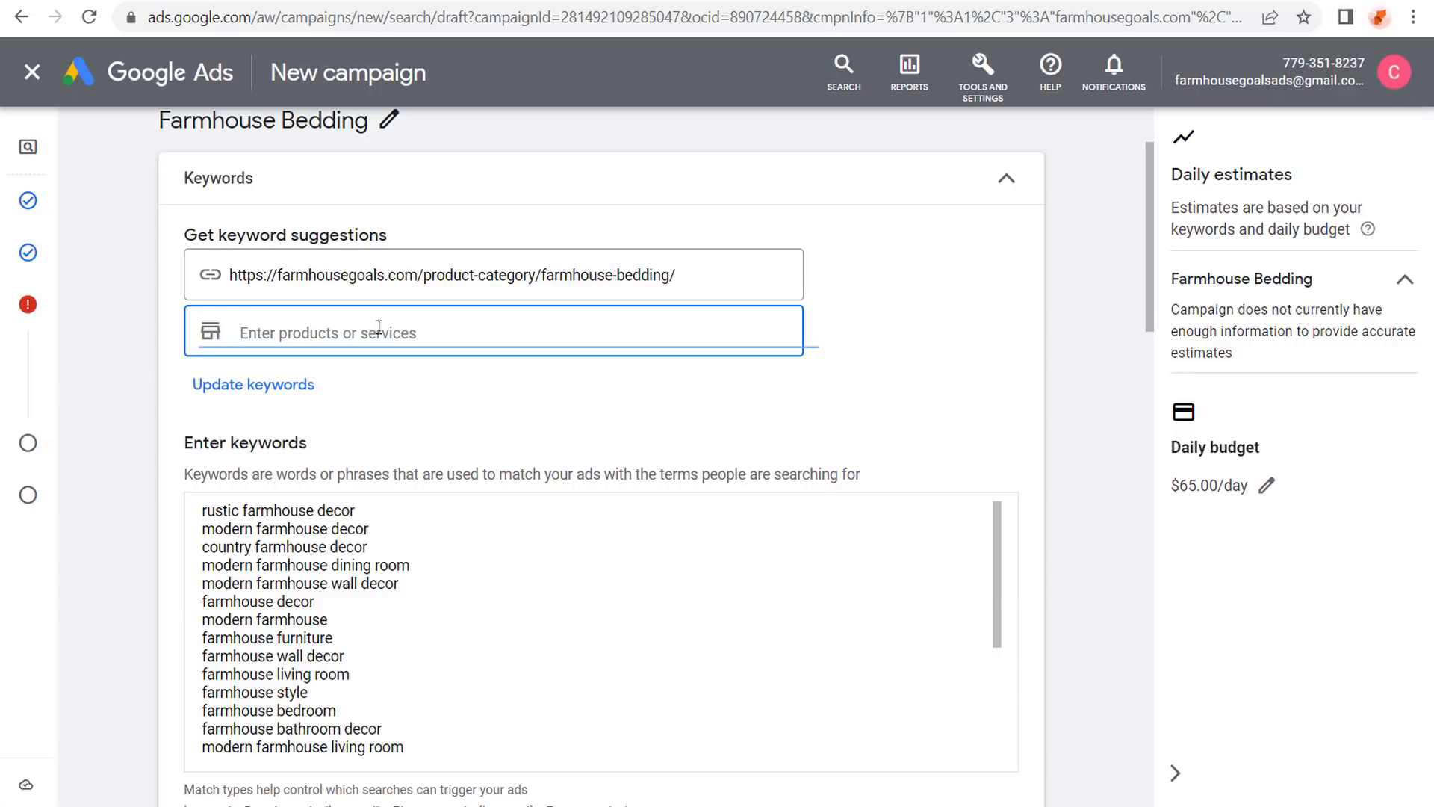
{"action": "type", "text": "farmhouse bedding"}
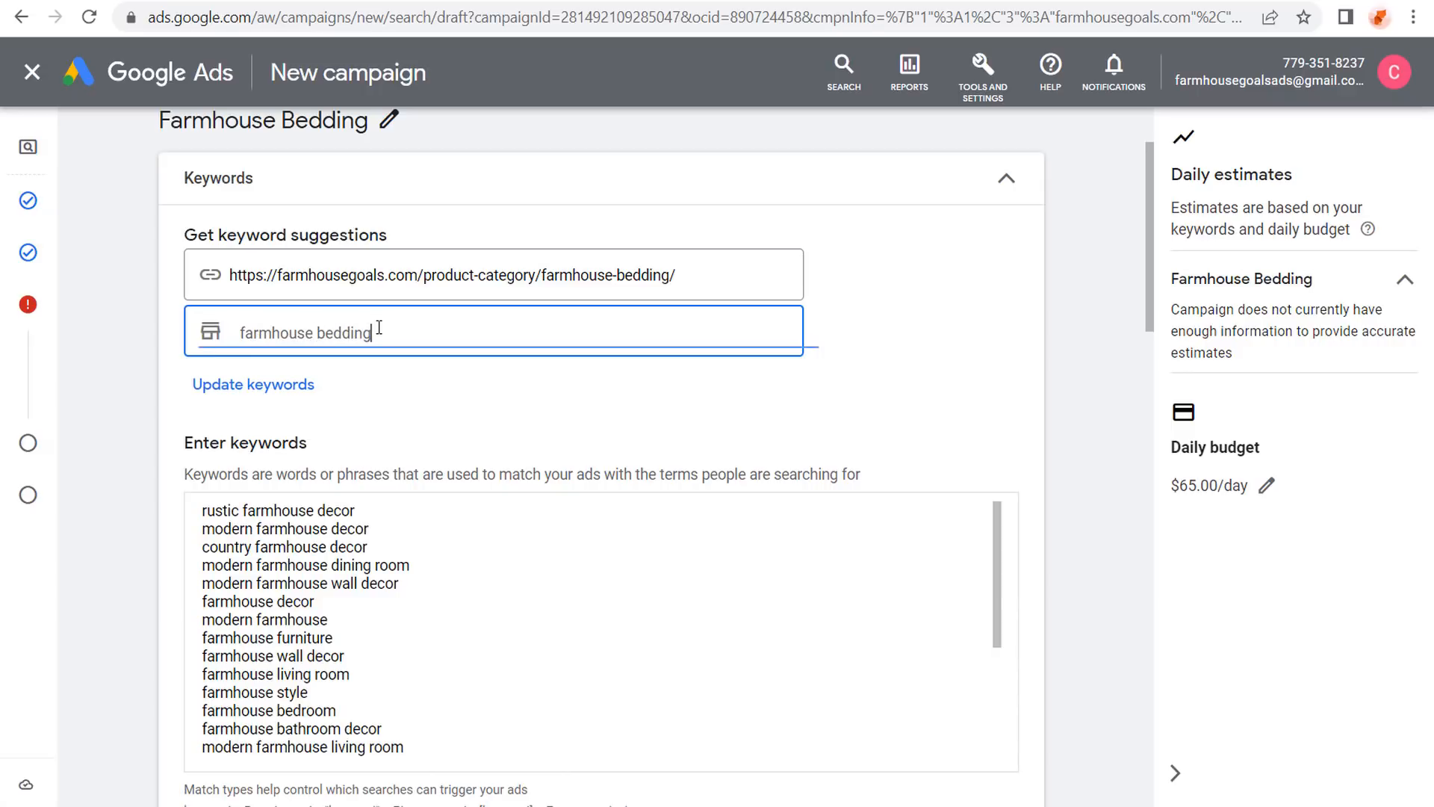
{"action": "left_click", "coordinate": [248, 385]}
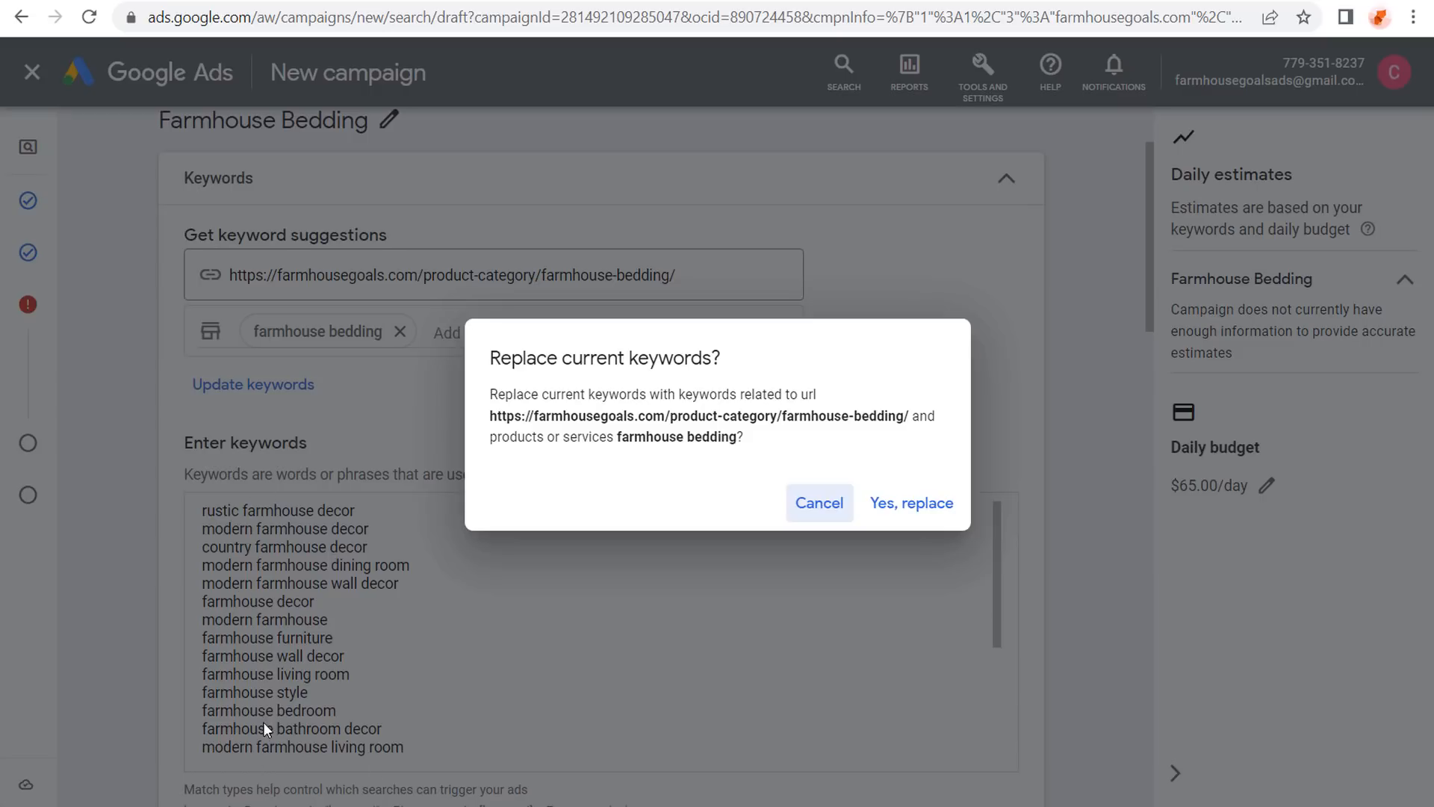
Confirm replacing the keywords, then select the farmhouse bedroom set and farmhouse bed lines.
{"action": "left_click", "coordinate": [915, 510]}
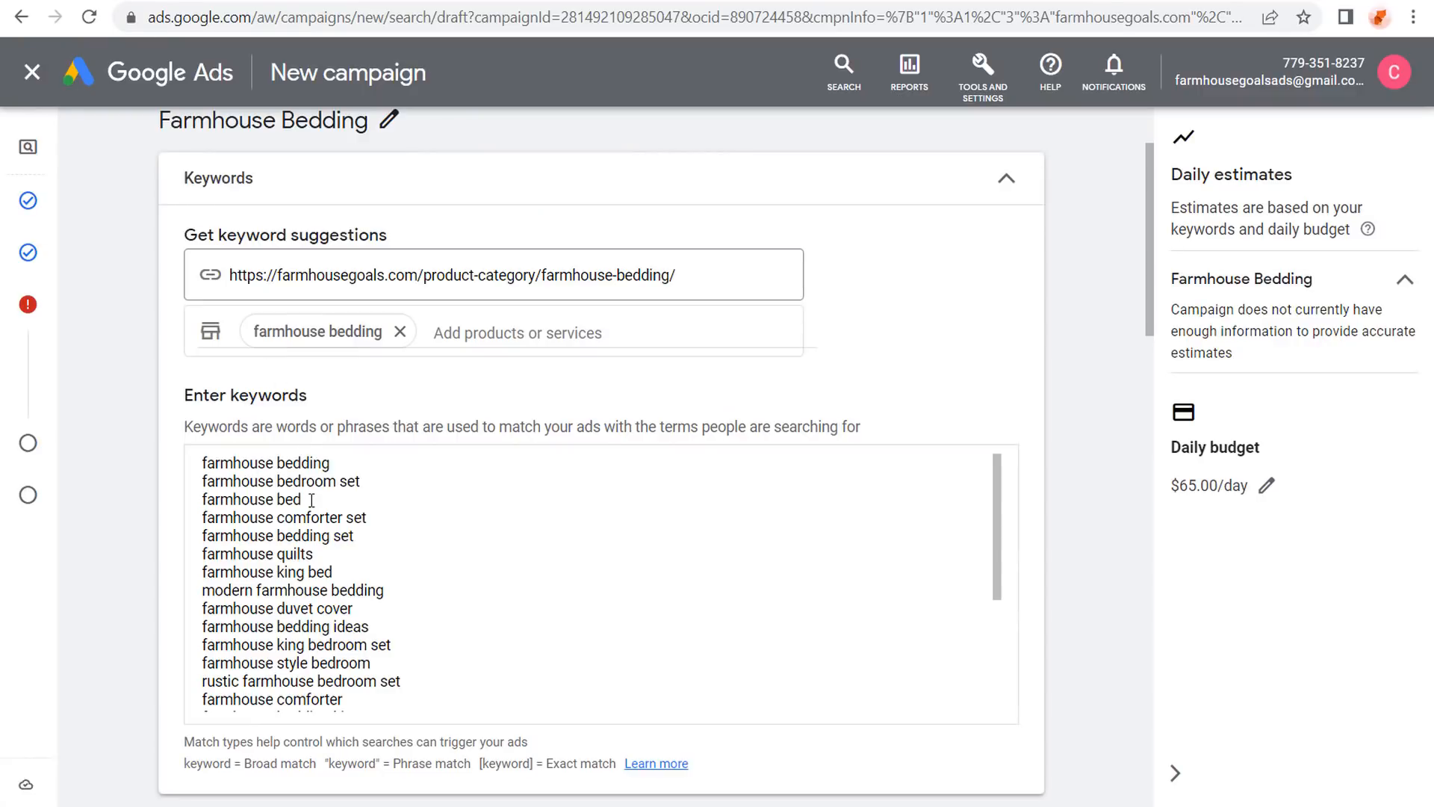
{"action": "left_click_drag", "start_coordinate": [312, 499], "coordinate": [171, 480]}
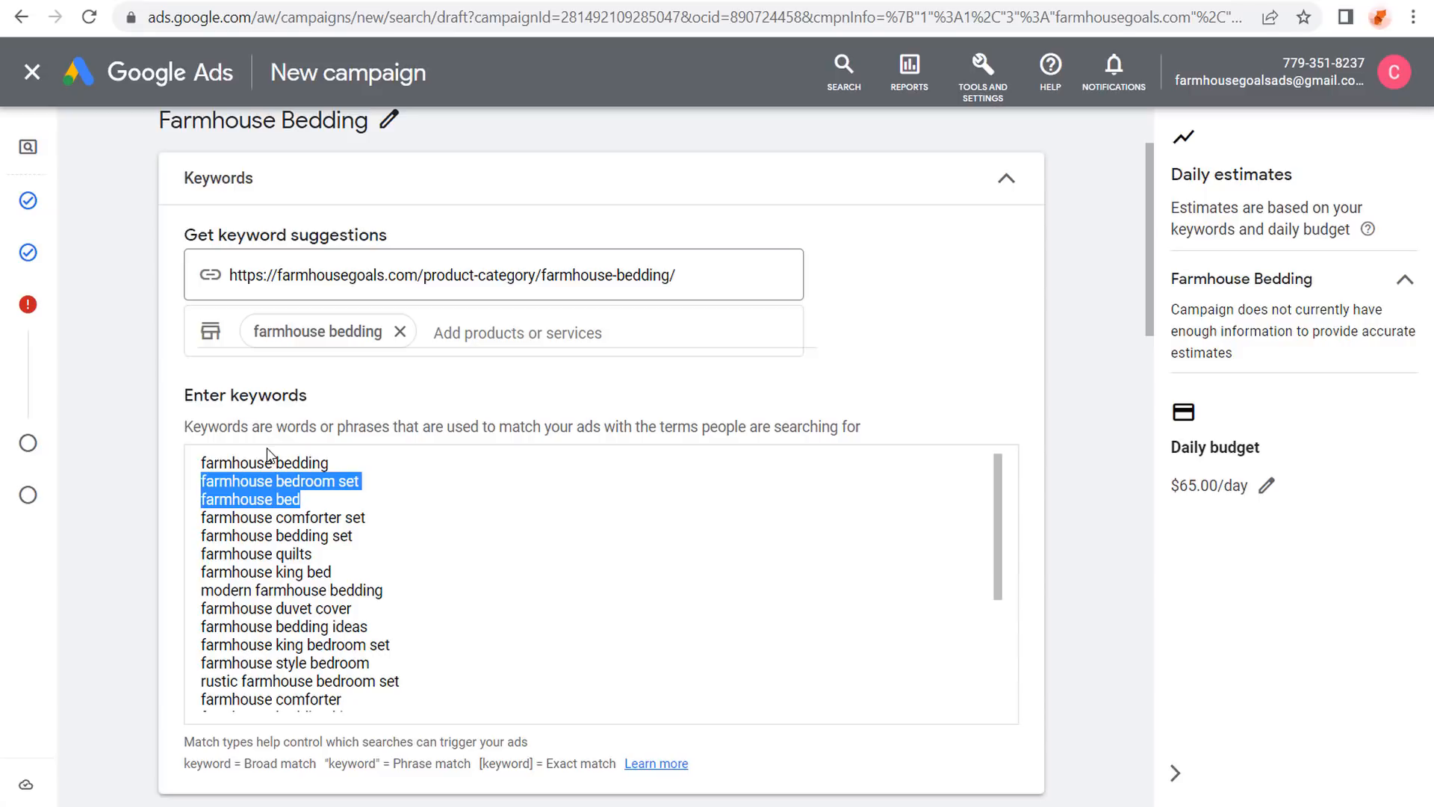
Delete farmhouse bedroom set, farmhouse bed and farmhouse comforter set, adding blank lines before farmhouse quilts.
{"action": "key", "text": "BackSpace"}
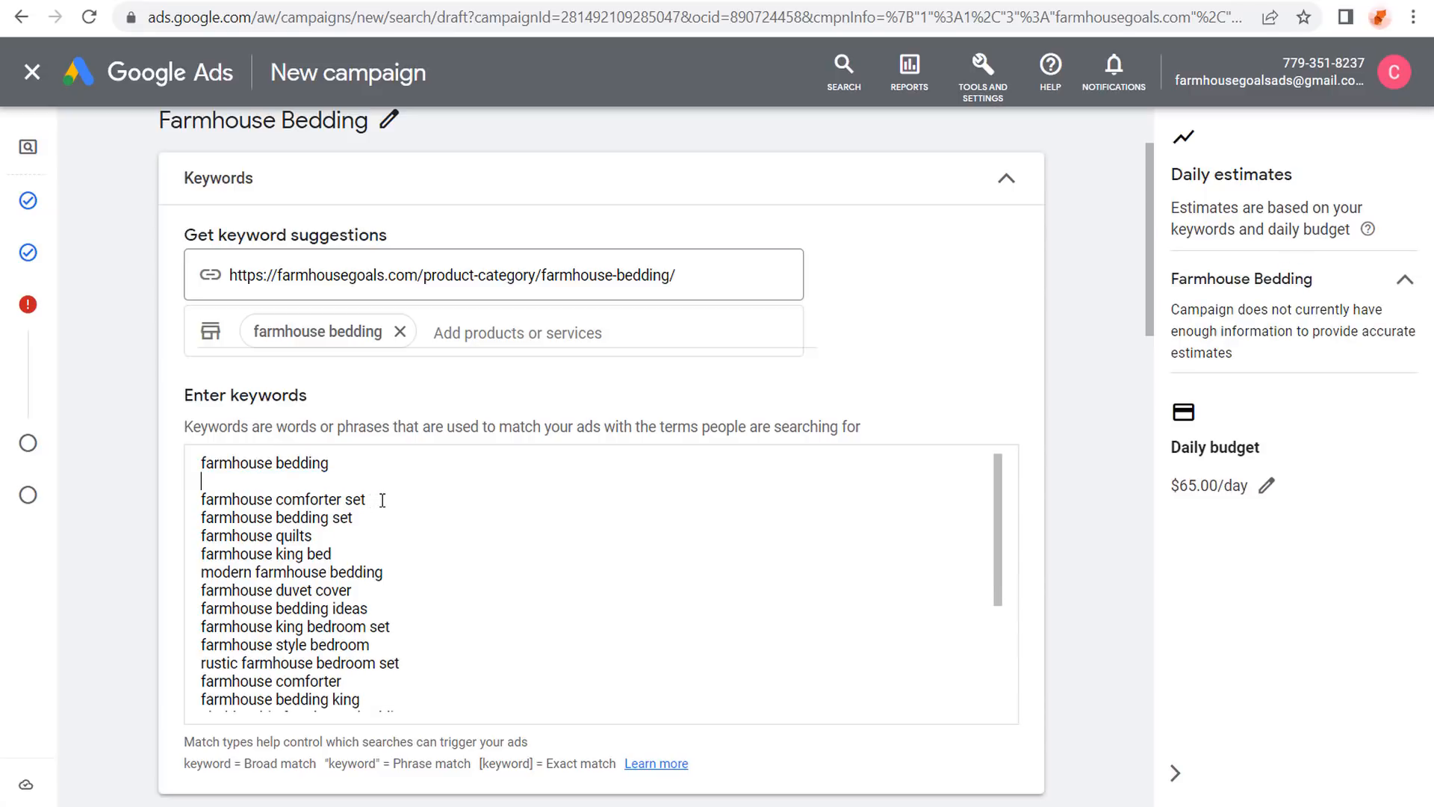
{"action": "left_click", "coordinate": [182, 511], "text": "shift"}
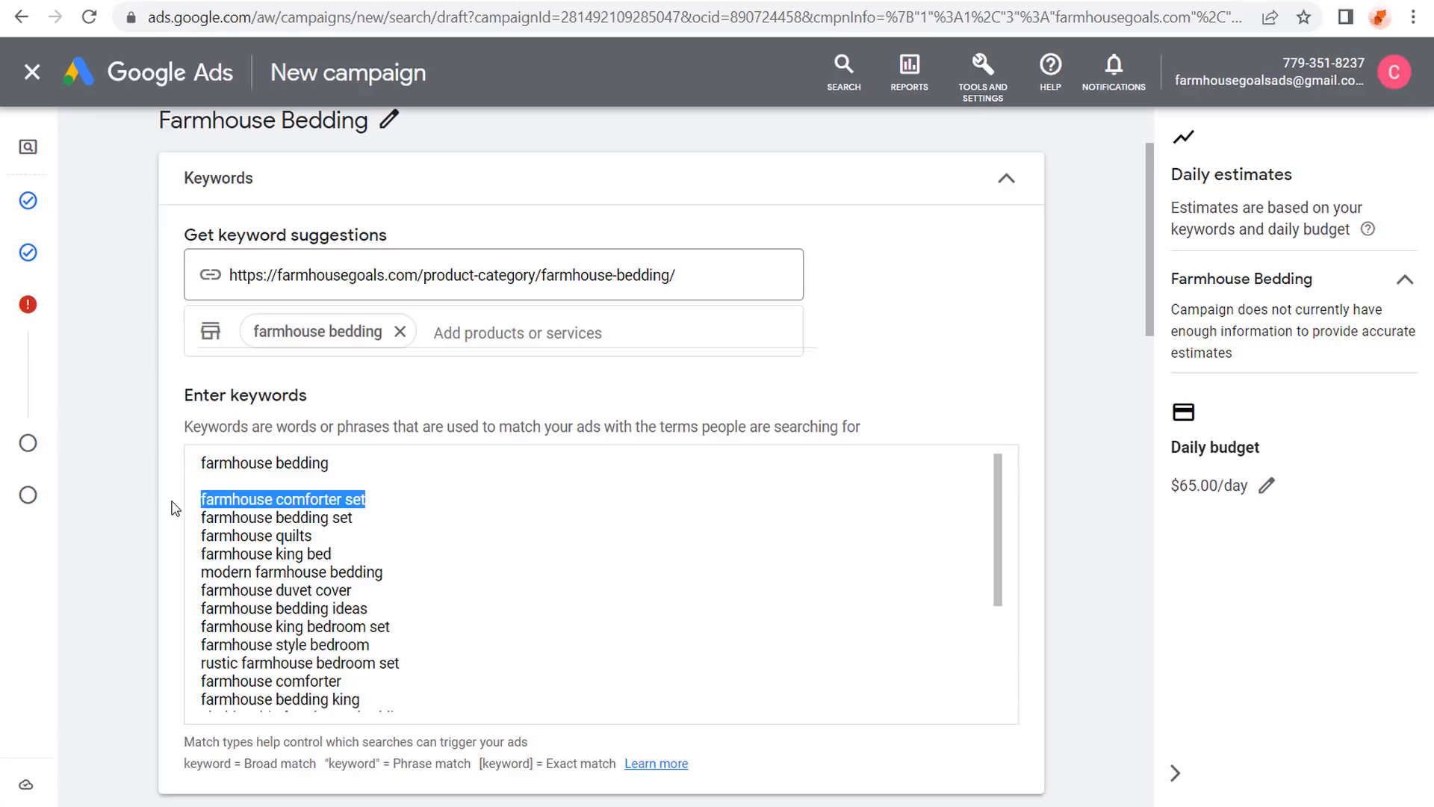
{"action": "key", "text": "BackSpace"}
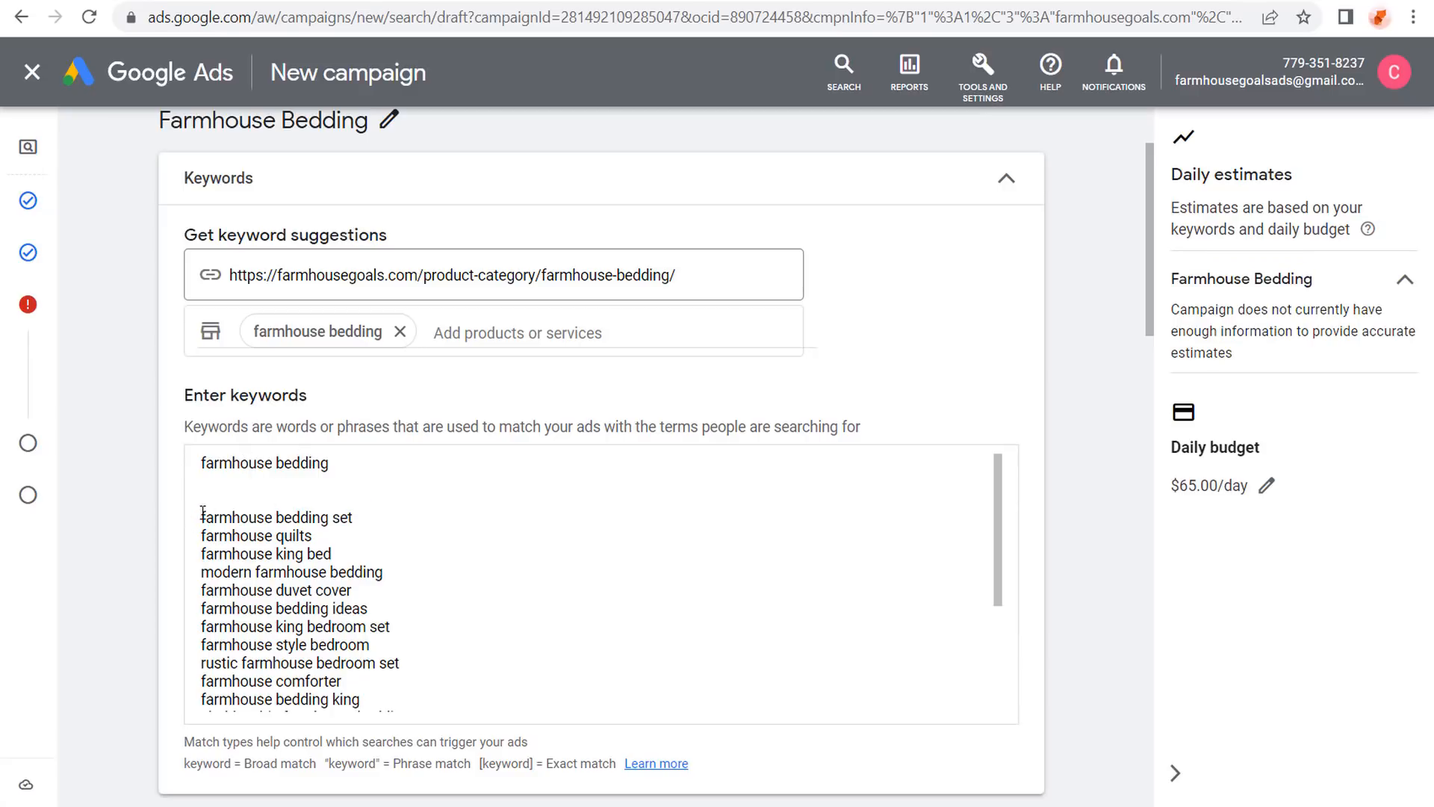
{"action": "key", "text": "BackSpace"}
{"action": "key", "text": "BackSpace"}
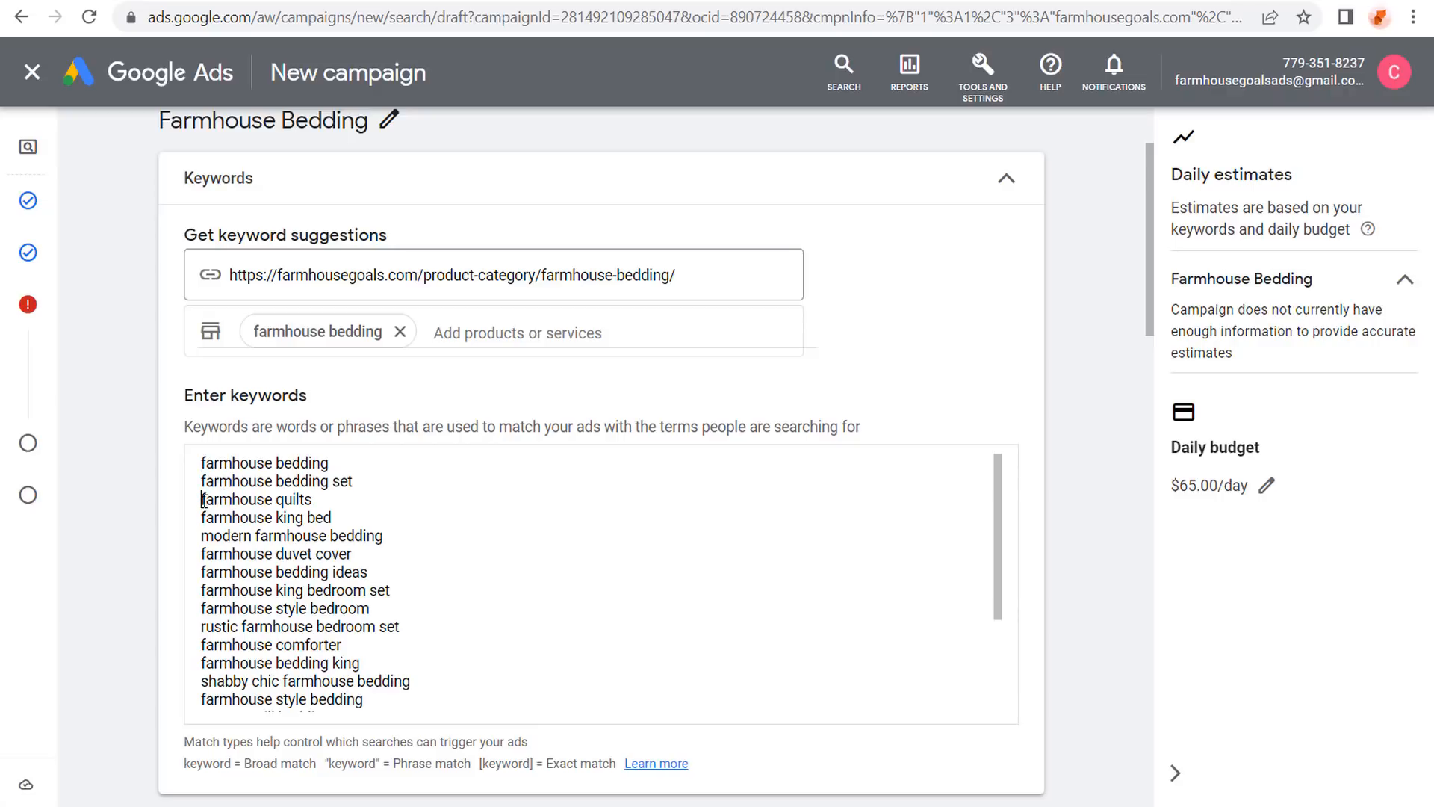
{"action": "key", "text": "Return"}
{"action": "key", "text": "Return"}
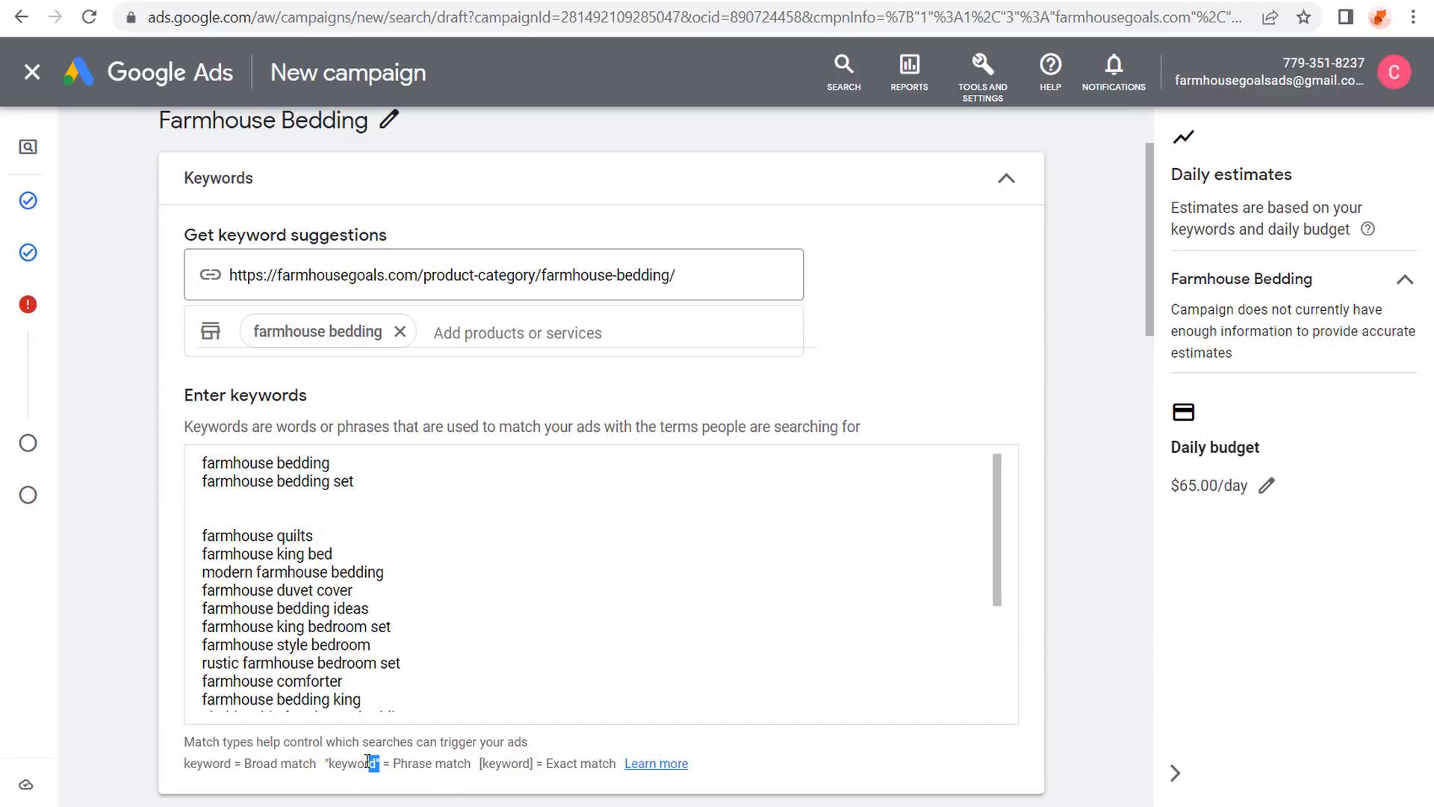
Highlight the phrase match notation example and the farmhouse bedding keyword.
{"action": "left_click_drag", "start_coordinate": [380, 762], "coordinate": [324, 763]}
{"action": "left_click", "coordinate": [342, 762]}
{"action": "left_click_drag", "start_coordinate": [331, 462], "coordinate": [200, 459]}
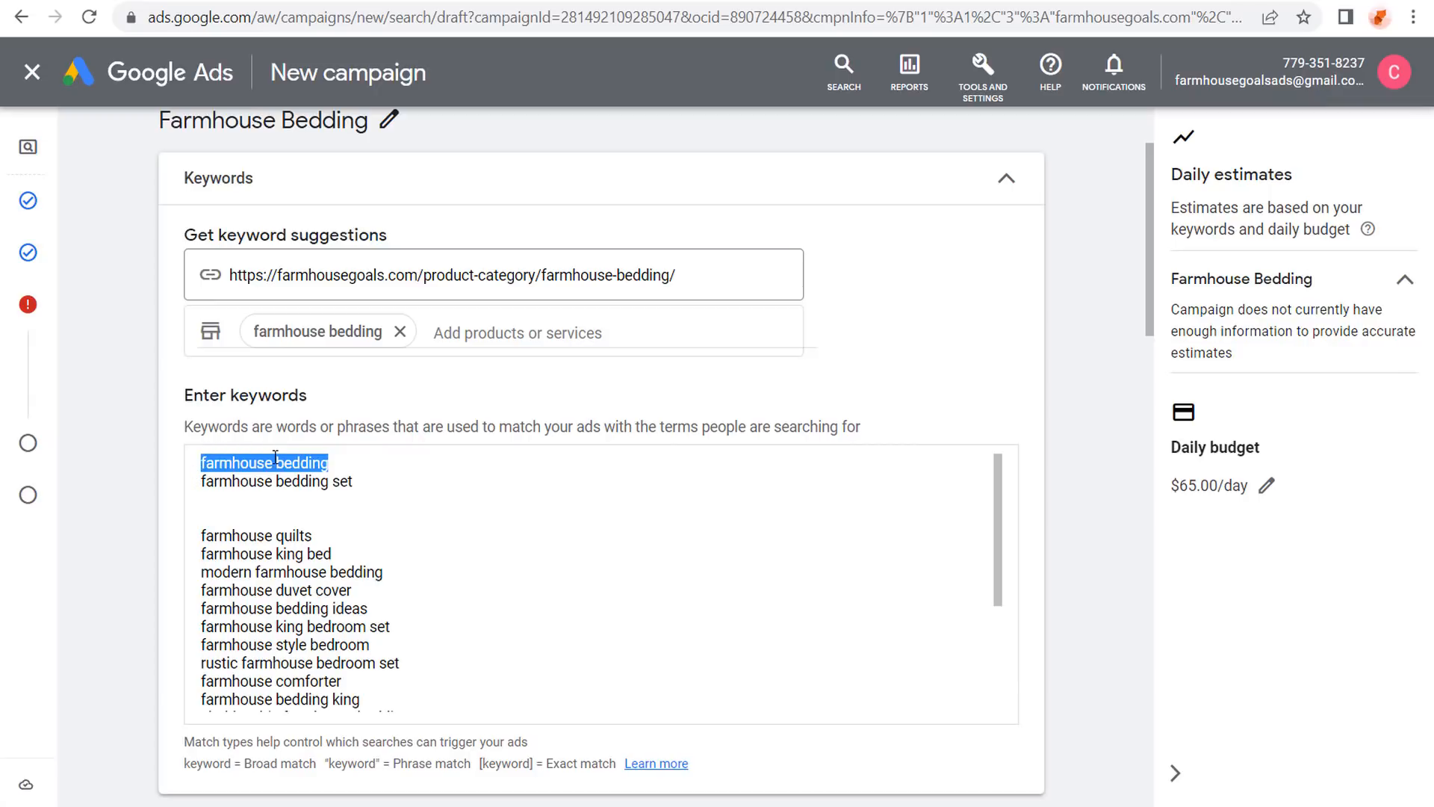
{"action": "left_click", "coordinate": [374, 461]}
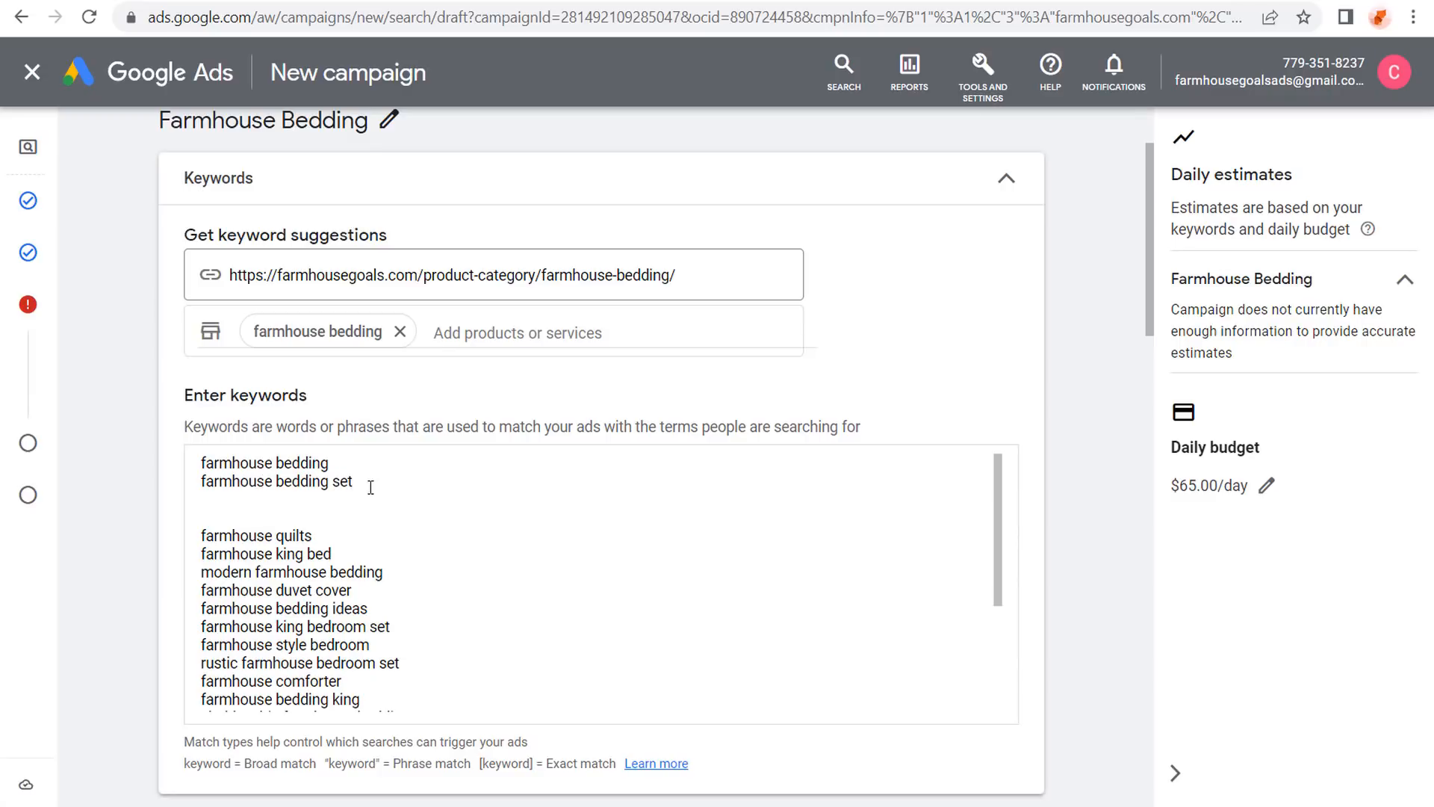
Type a 'farmhouse bedding sets' line below farmhouse bedding set, then delete it.
{"action": "key", "text": "Return"}
{"action": "key", "text": "Return"}
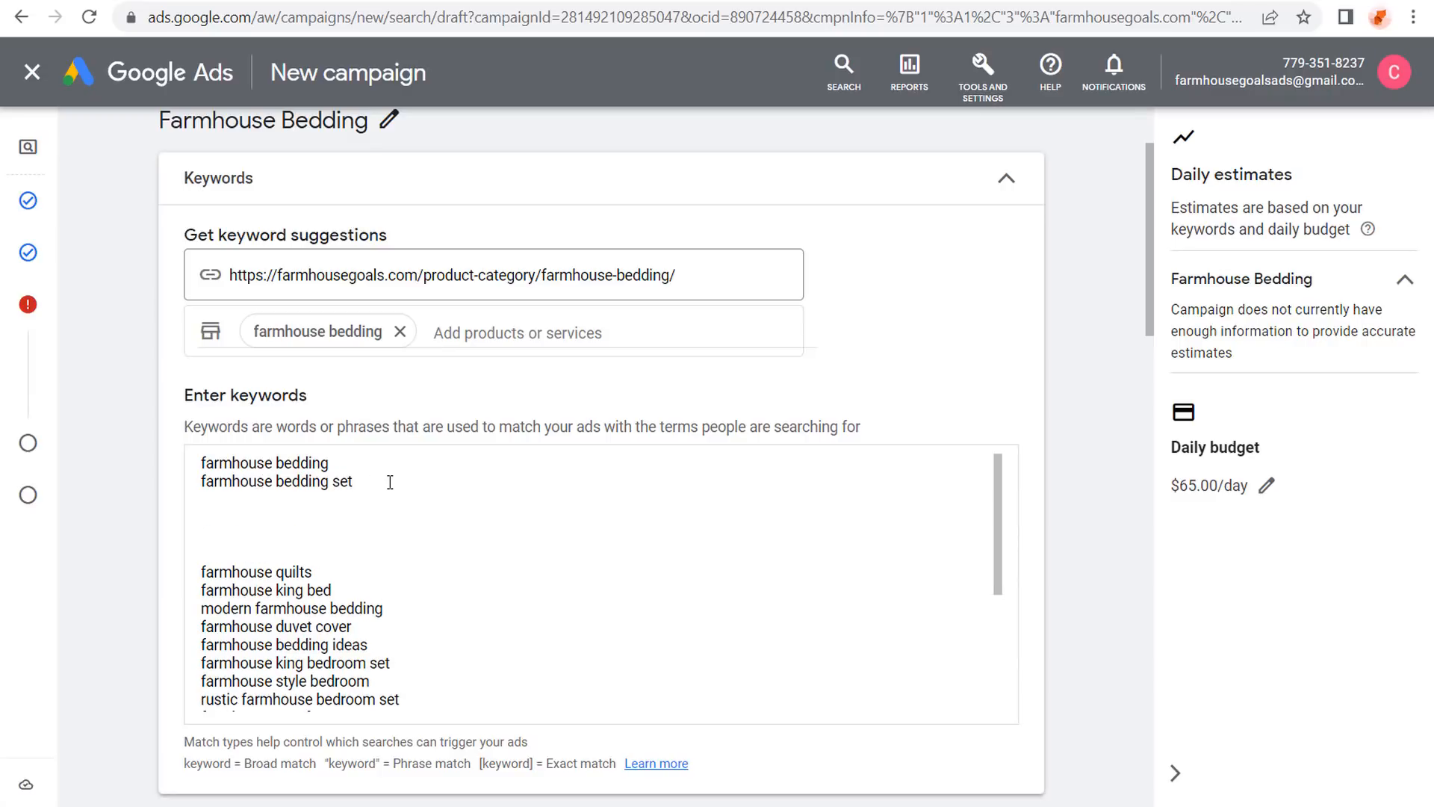
{"action": "type", "text": "farmhouse beding set"}
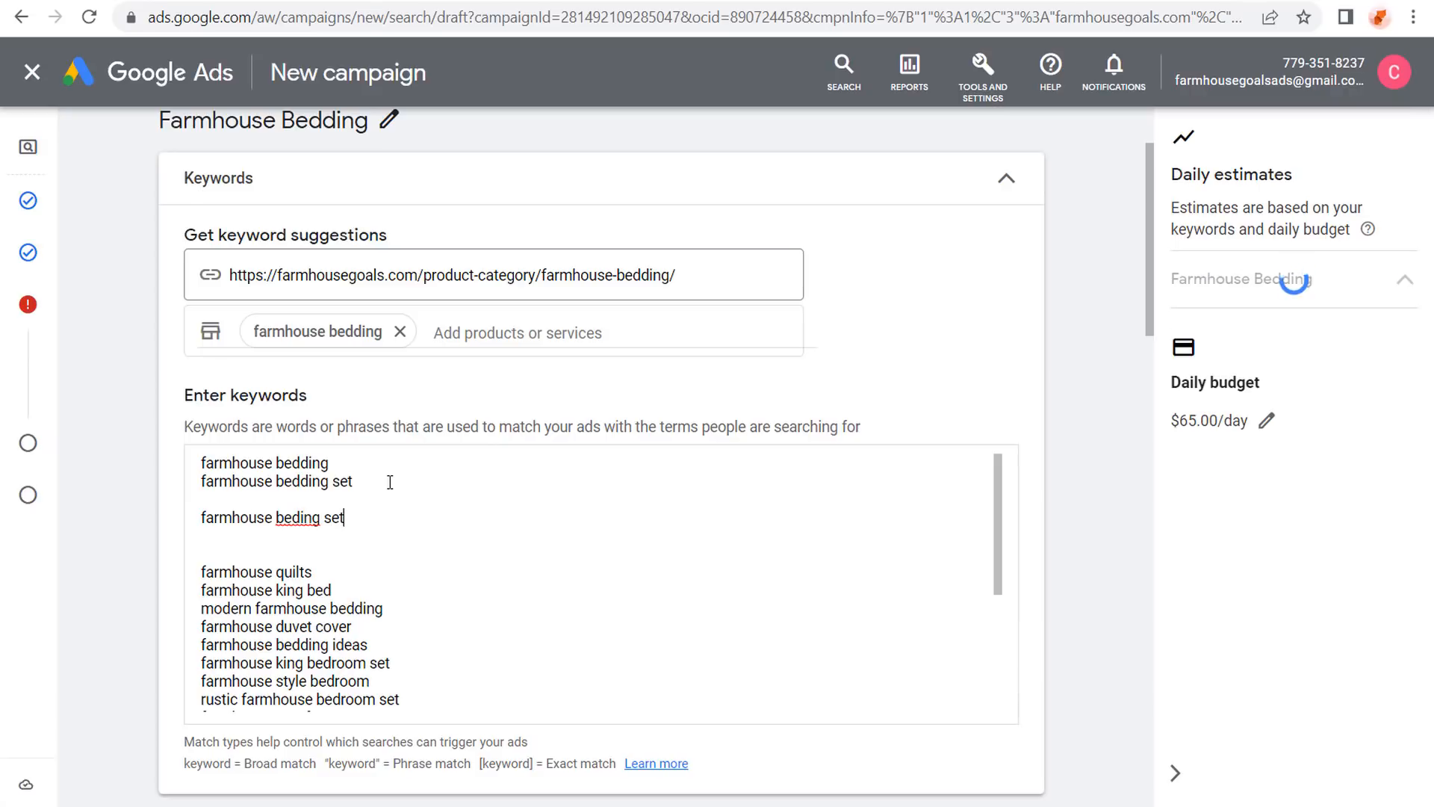
{"action": "key", "text": "BackSpace"}
{"action": "key", "text": "BackSpace"}
{"action": "key", "text": "BackSpace"}
{"action": "key", "text": "BackSpace"}
{"action": "key", "text": "BackSpace"}
{"action": "key", "text": "BackSpace"}
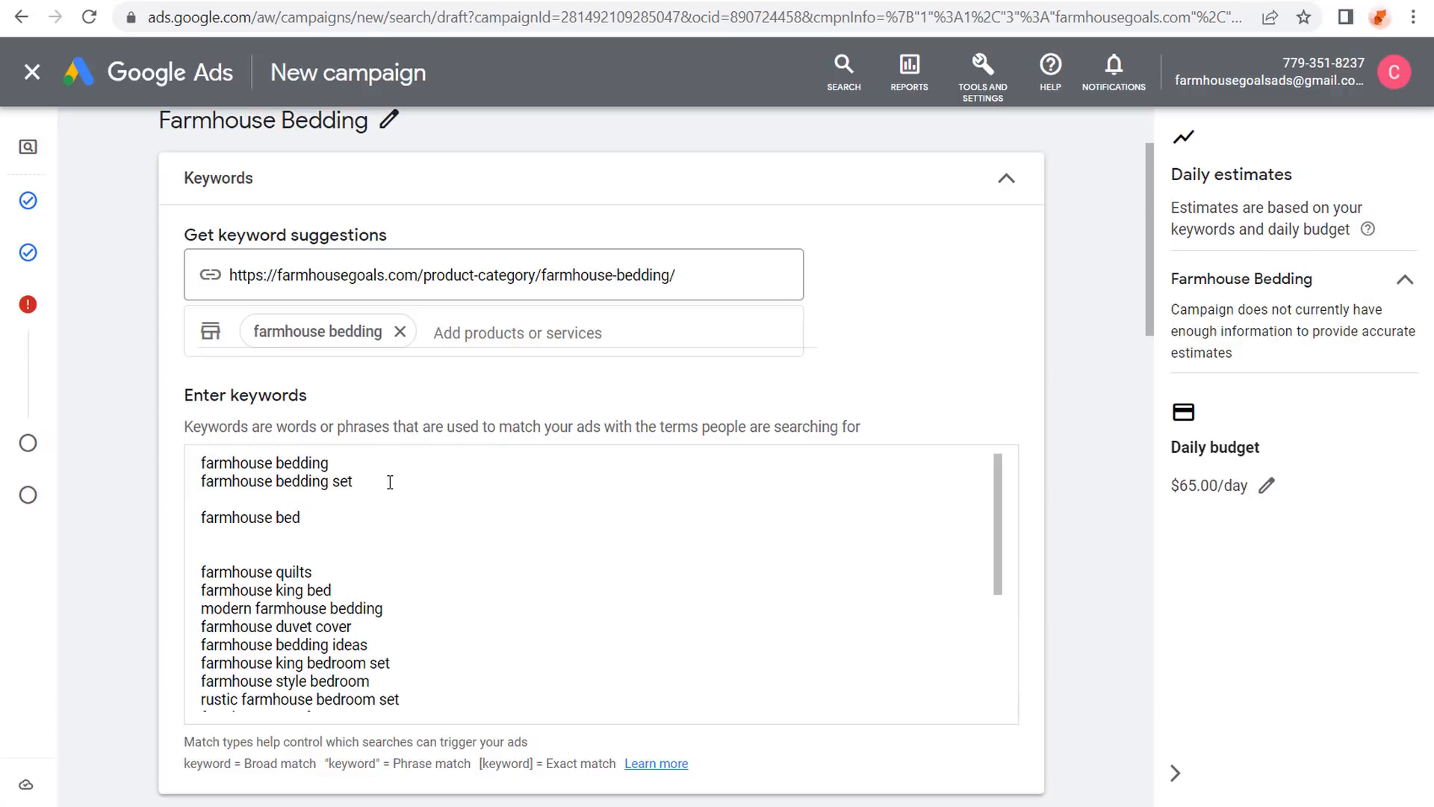
{"action": "type", "text": "ding sets"}
{"action": "left_click_drag", "start_coordinate": [378, 481], "coordinate": [188, 484]}
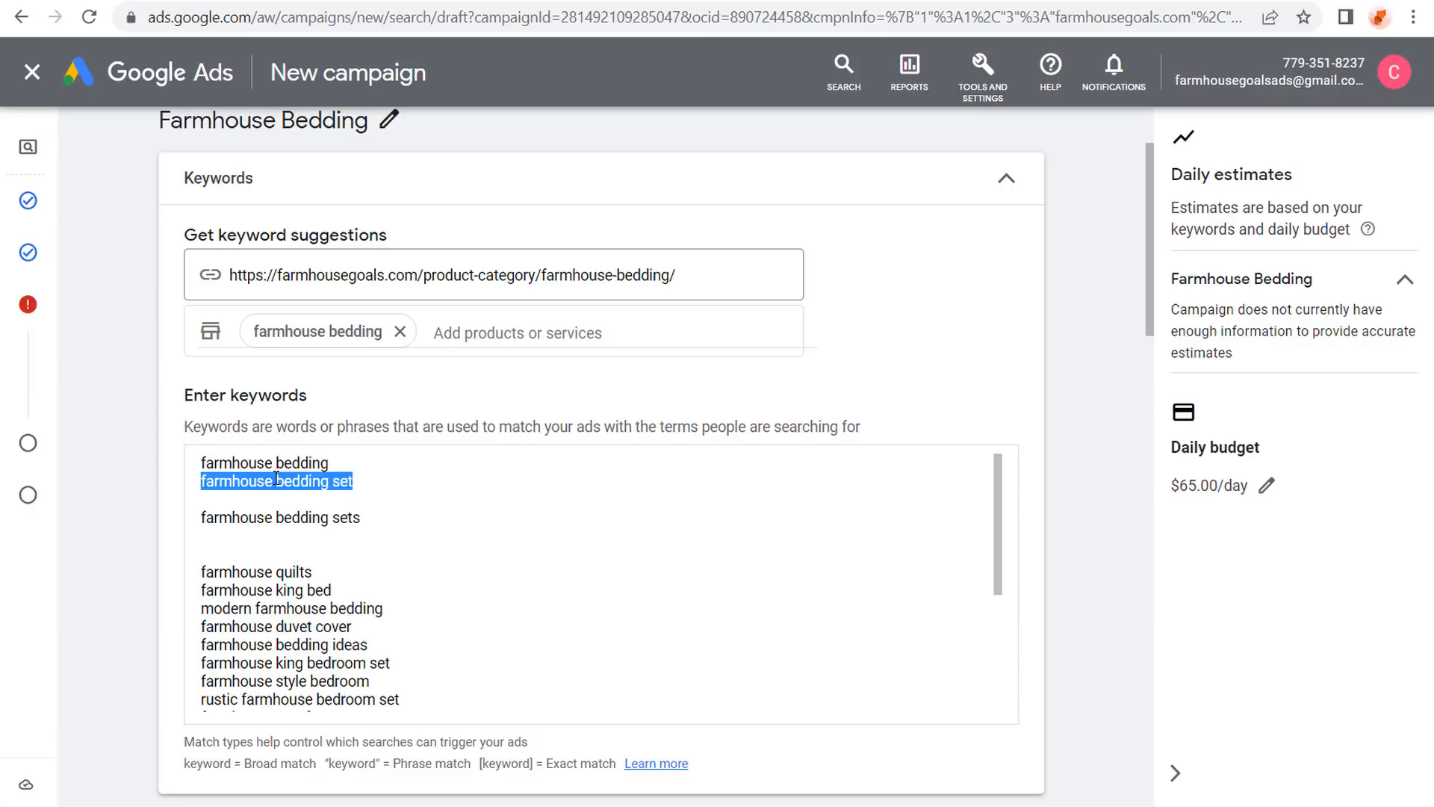
{"action": "left_click_drag", "start_coordinate": [364, 517], "coordinate": [197, 517]}
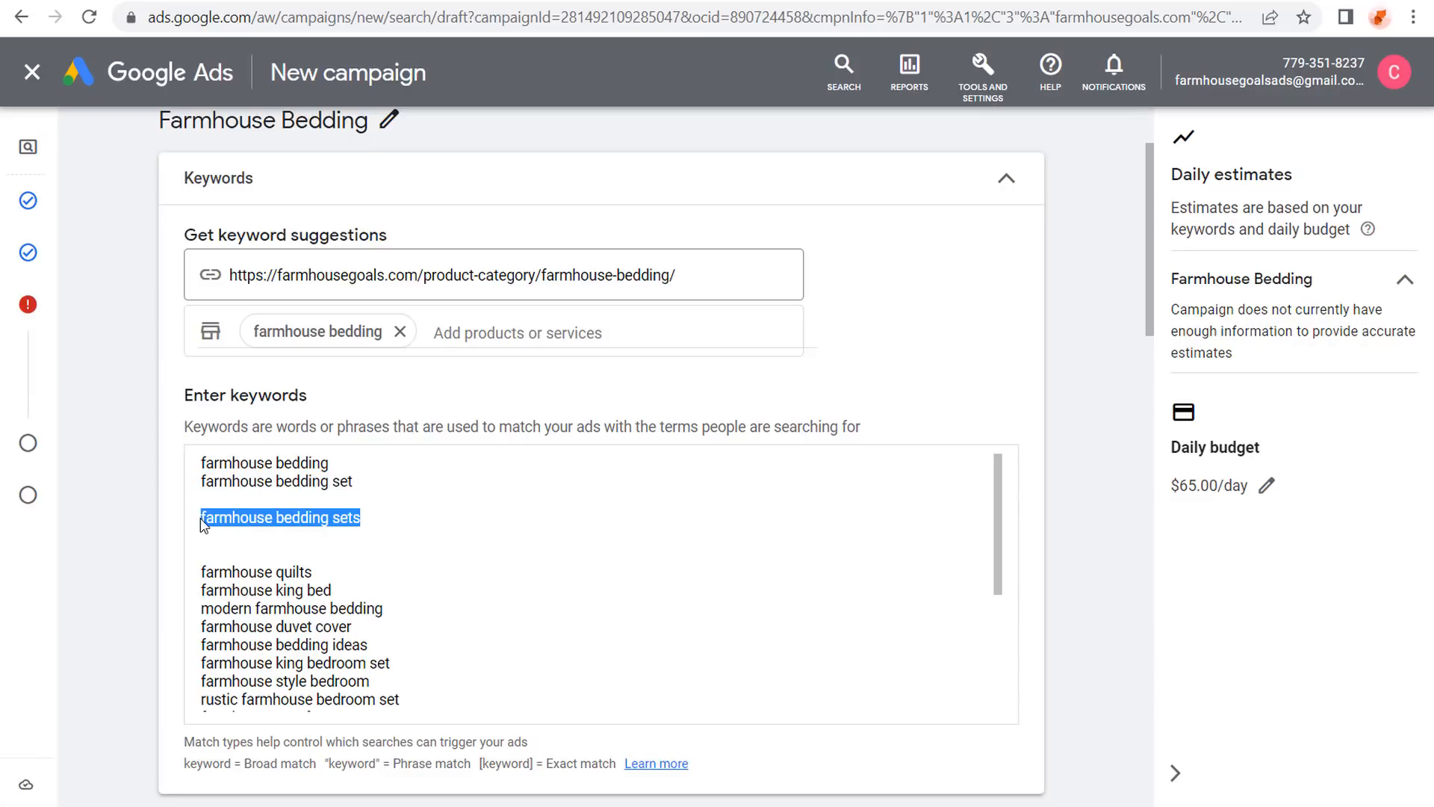
{"action": "key", "text": "BackSpace"}
Add and then remove 'farmhouse king bedding set', placing the cursor after farmhouse bedding.
{"action": "type", "text": "farmhou"}
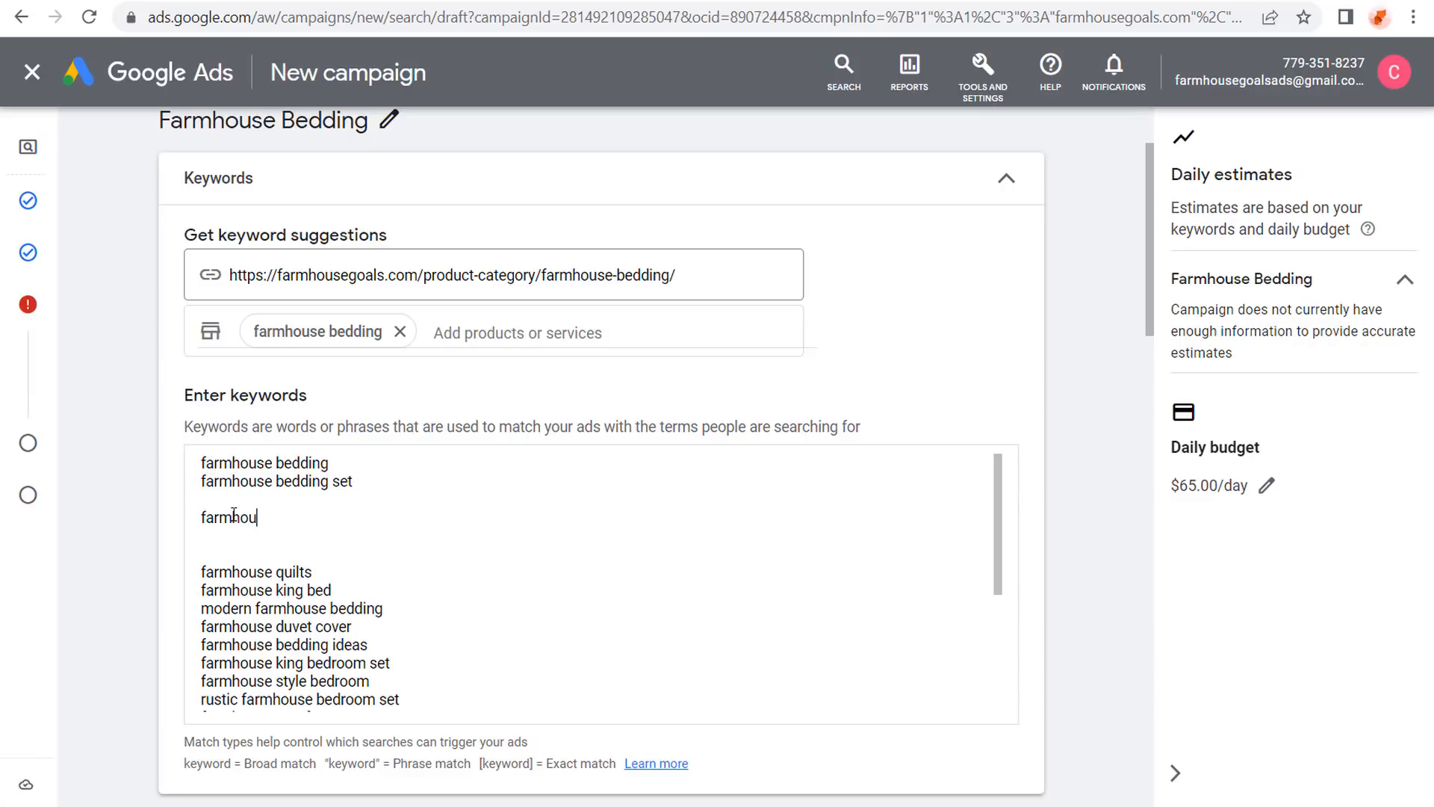
{"action": "type", "text": "se king bedding set"}
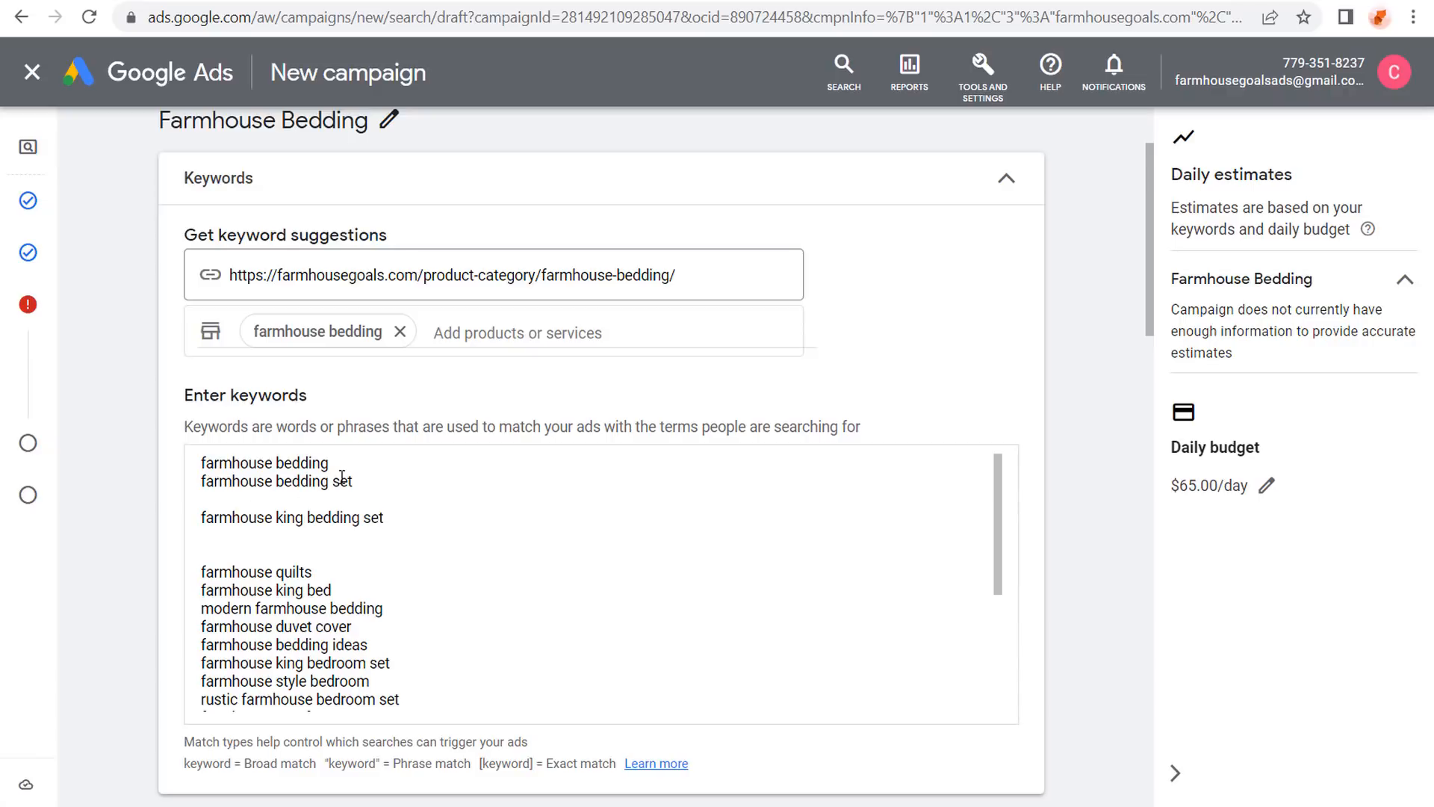
{"action": "left_click_drag", "start_coordinate": [357, 481], "coordinate": [187, 493]}
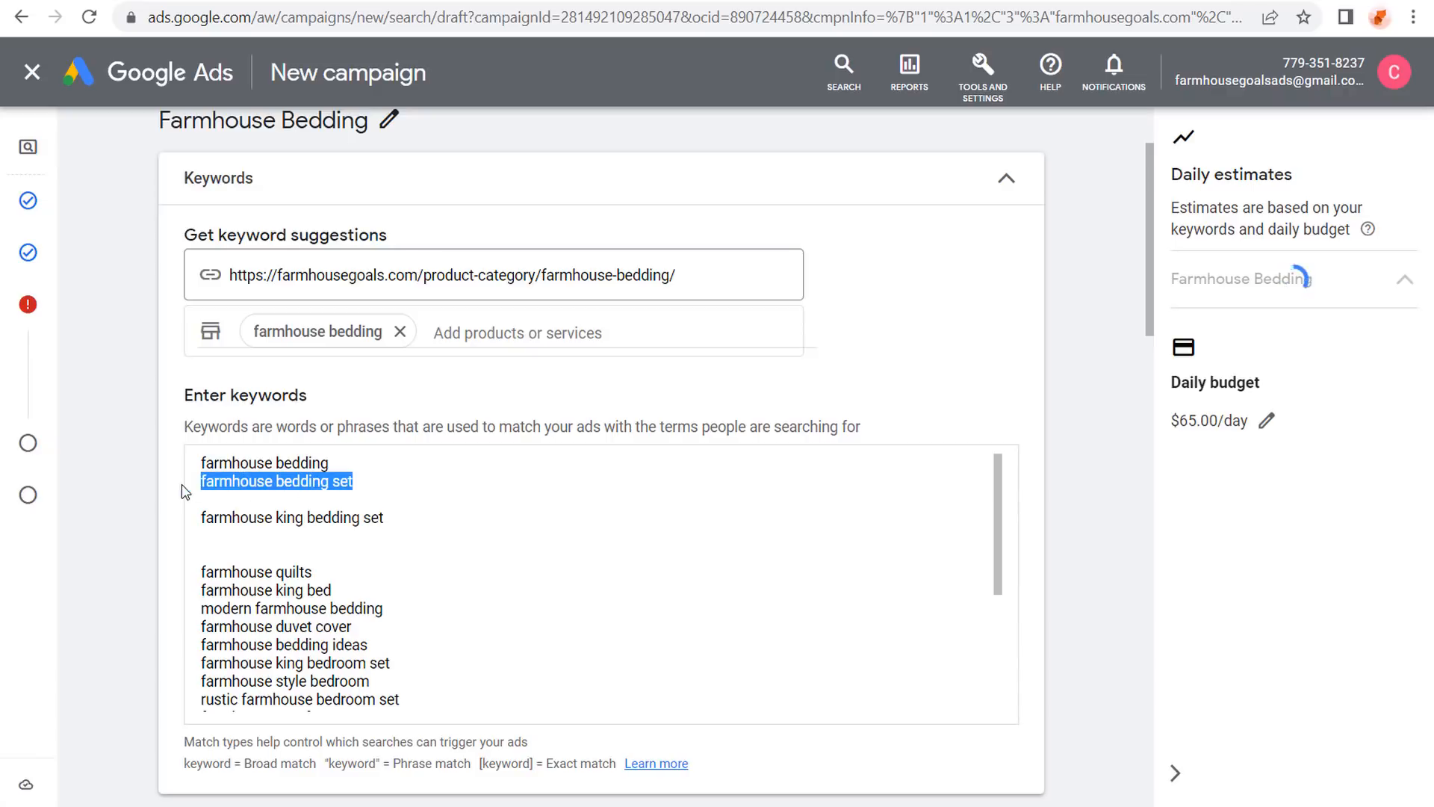
{"action": "left_click", "coordinate": [415, 516]}
{"action": "left_click_drag", "start_coordinate": [415, 516], "coordinate": [196, 521]}
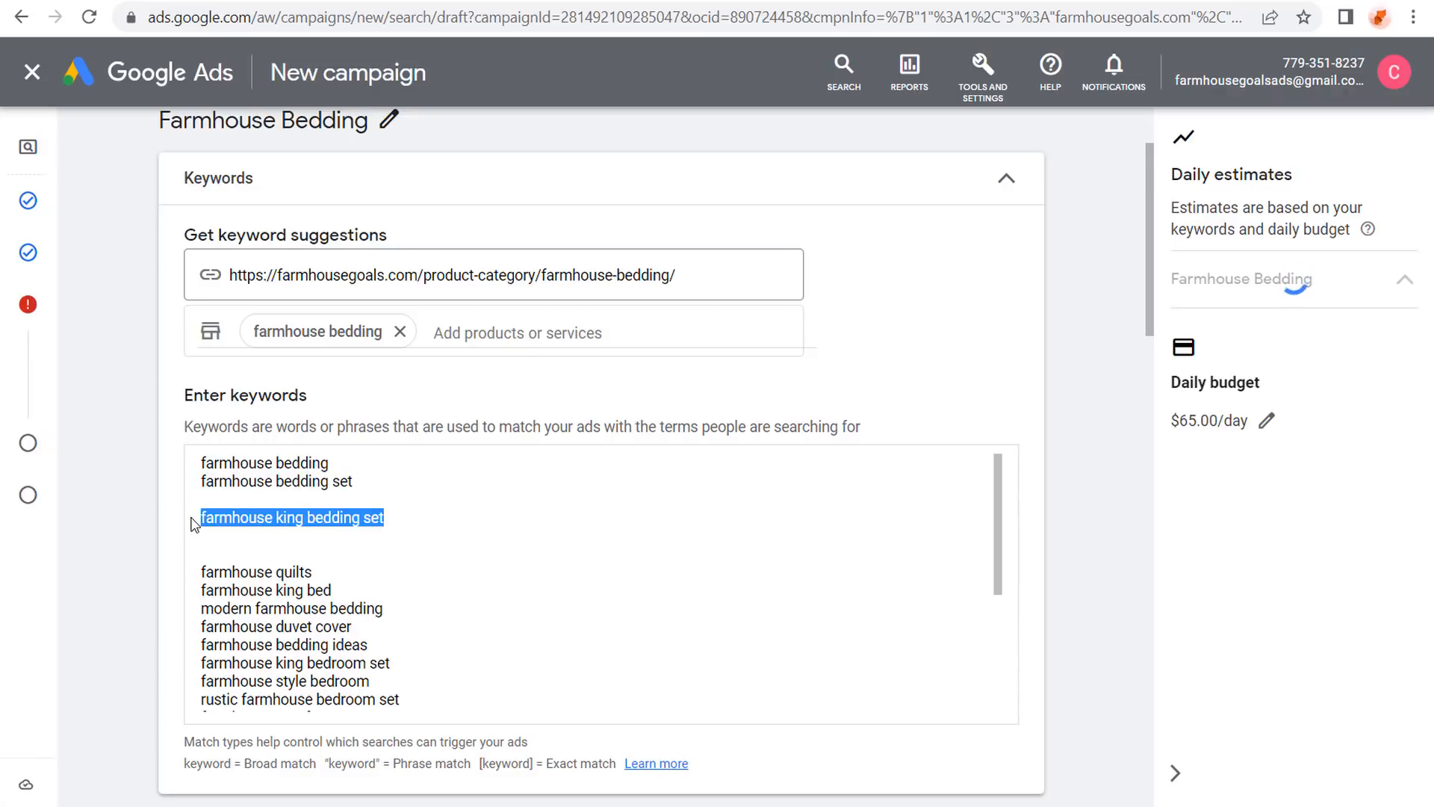
{"action": "key", "text": "BackSpace"}
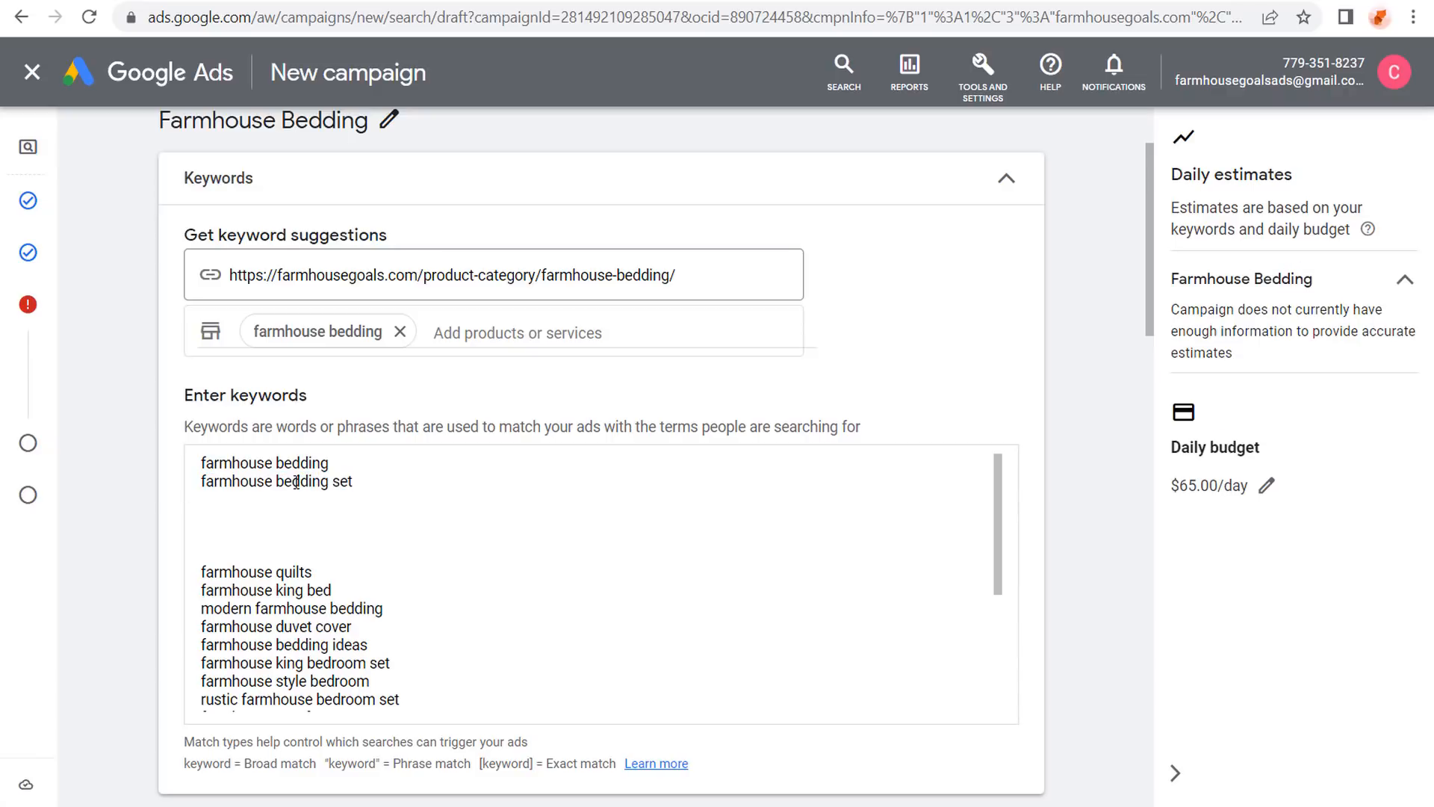
{"action": "left_click", "coordinate": [352, 464]}
Put 'farmhouse bedding' and 'farmhouse bedding set' in quotes and add a quoted 'rustic bedding' line.
{"action": "type", "text": "\""}
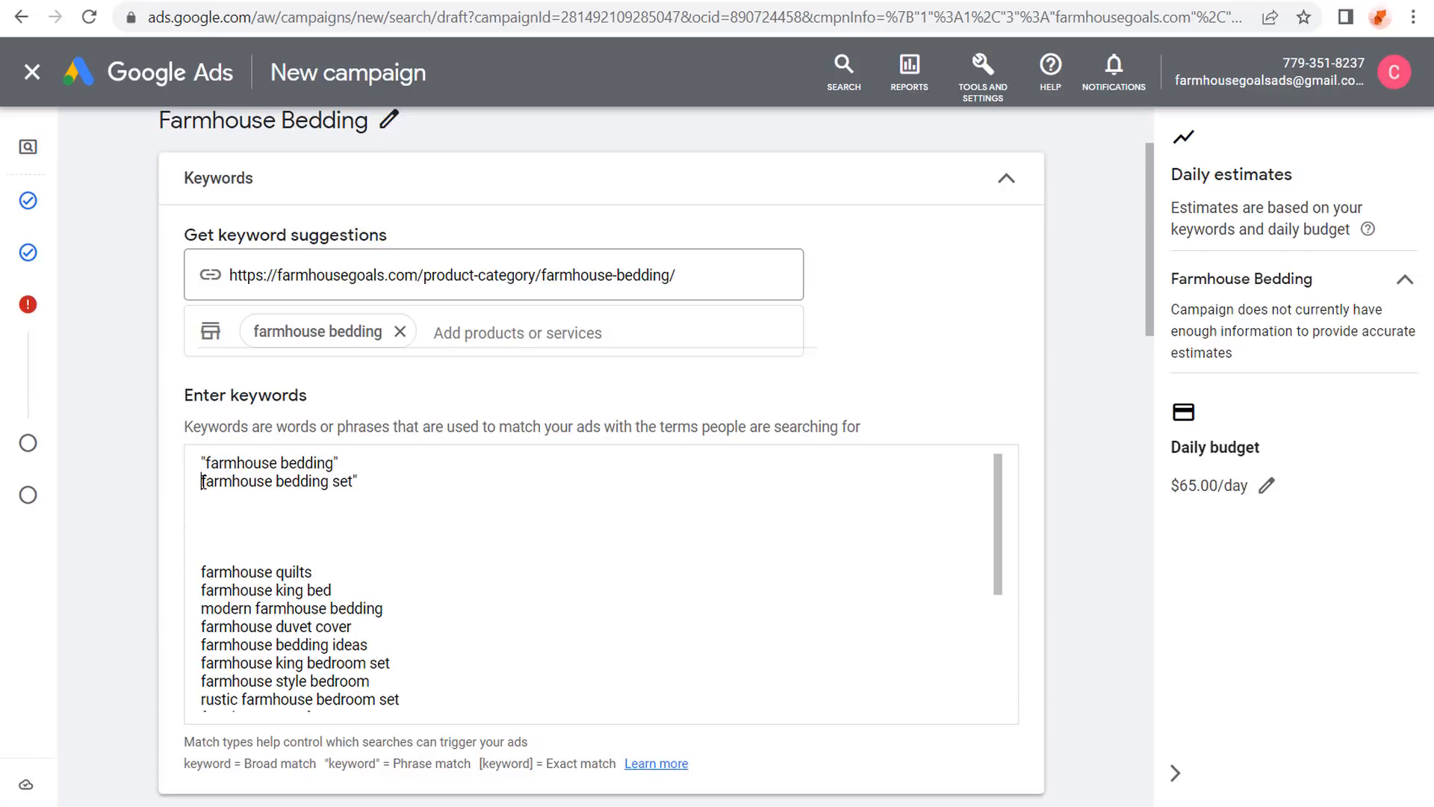
{"action": "left_click", "coordinate": [201, 482]}
{"action": "type", "text": "\""}
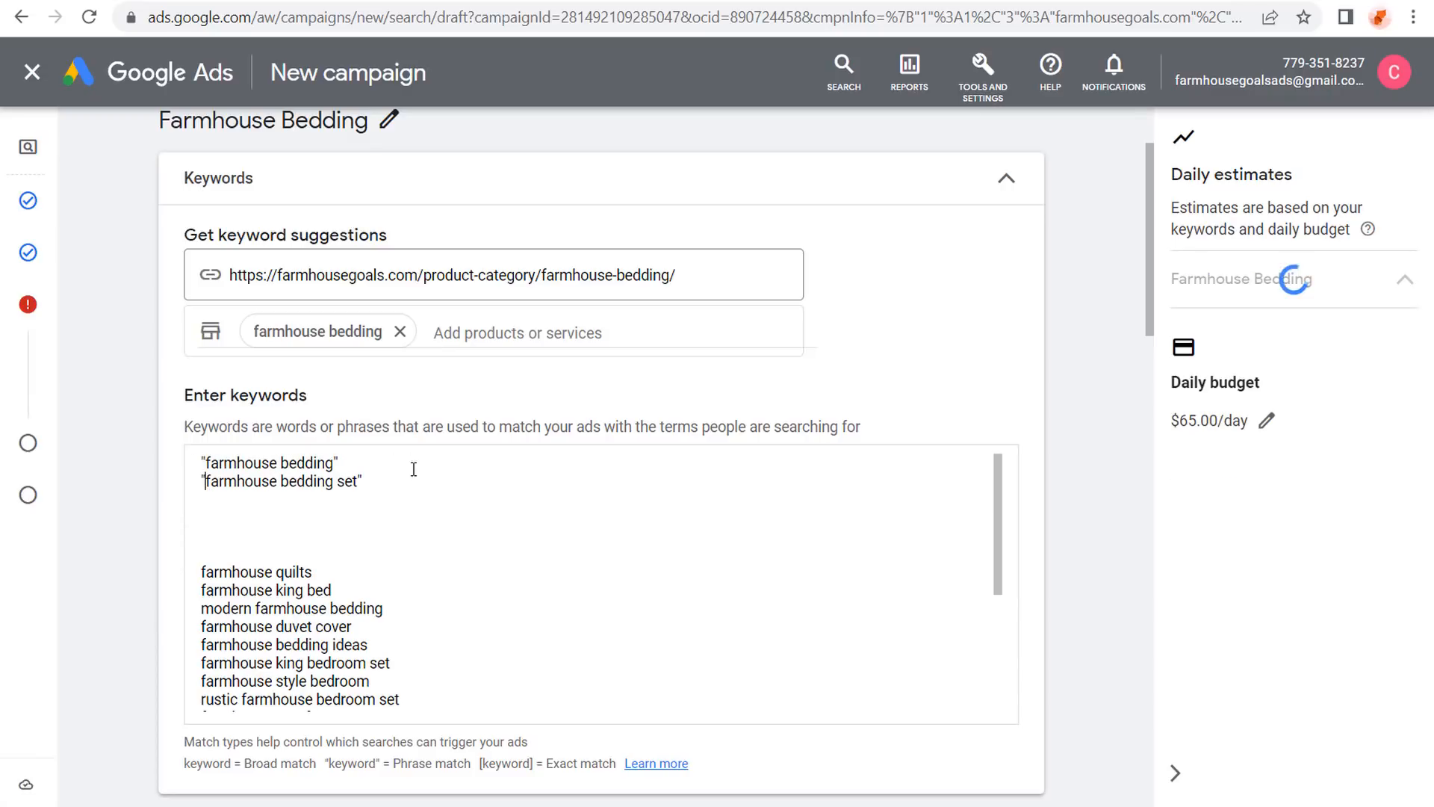
{"action": "left_click", "coordinate": [424, 470]}
{"action": "left_click", "coordinate": [427, 479]}
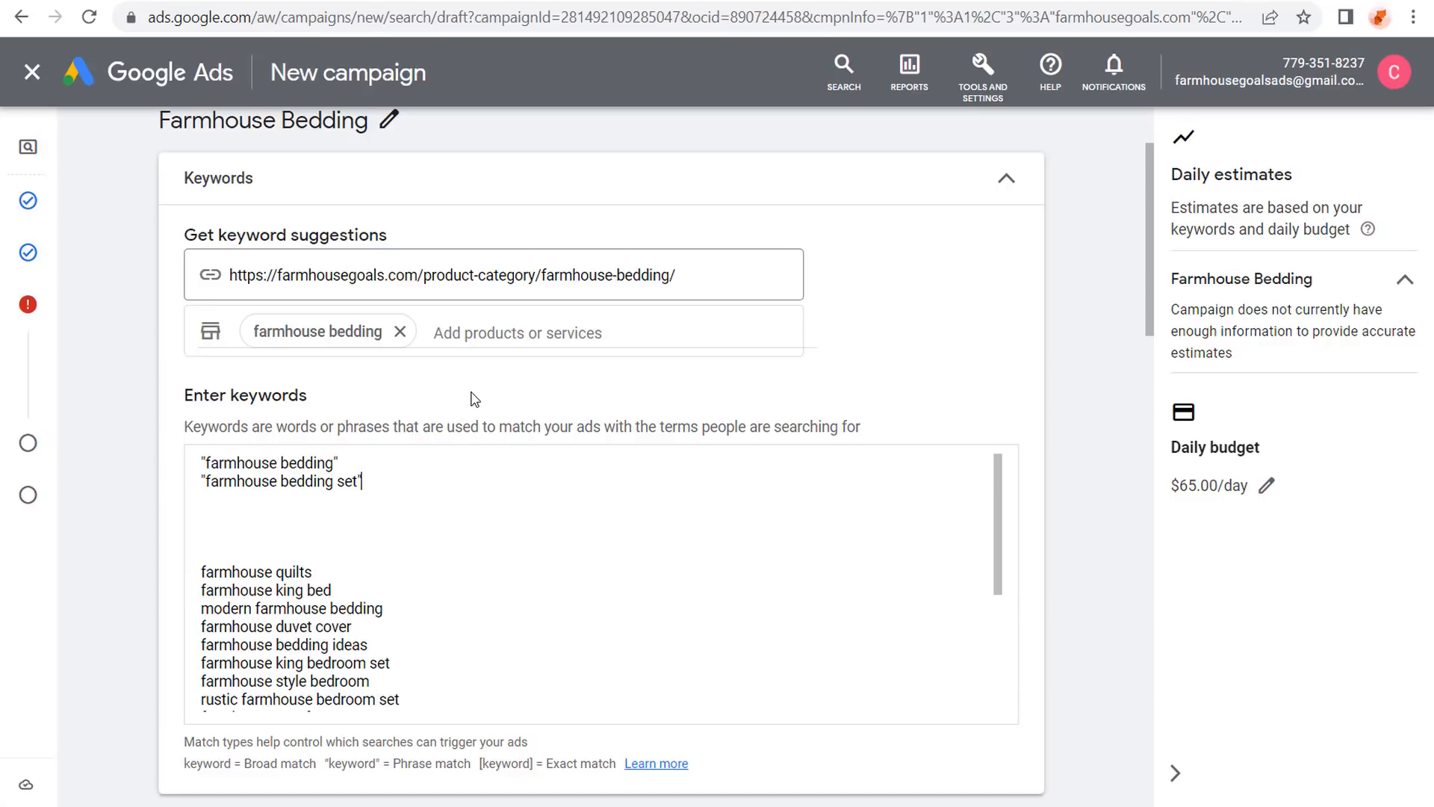
{"action": "type", "text": "\""}
{"action": "key", "text": "Return"}
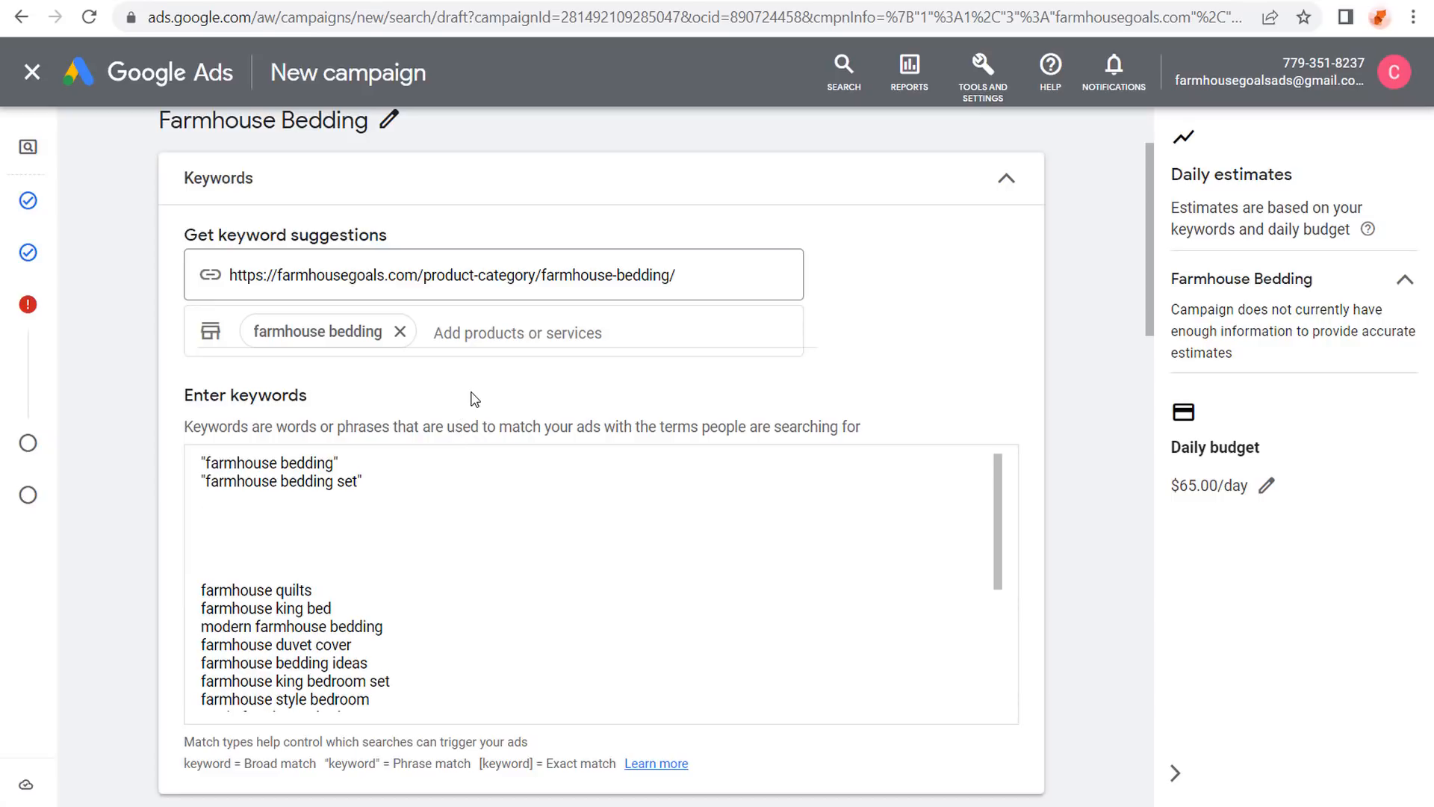
{"action": "type", "text": "\"rustic bedding\""}
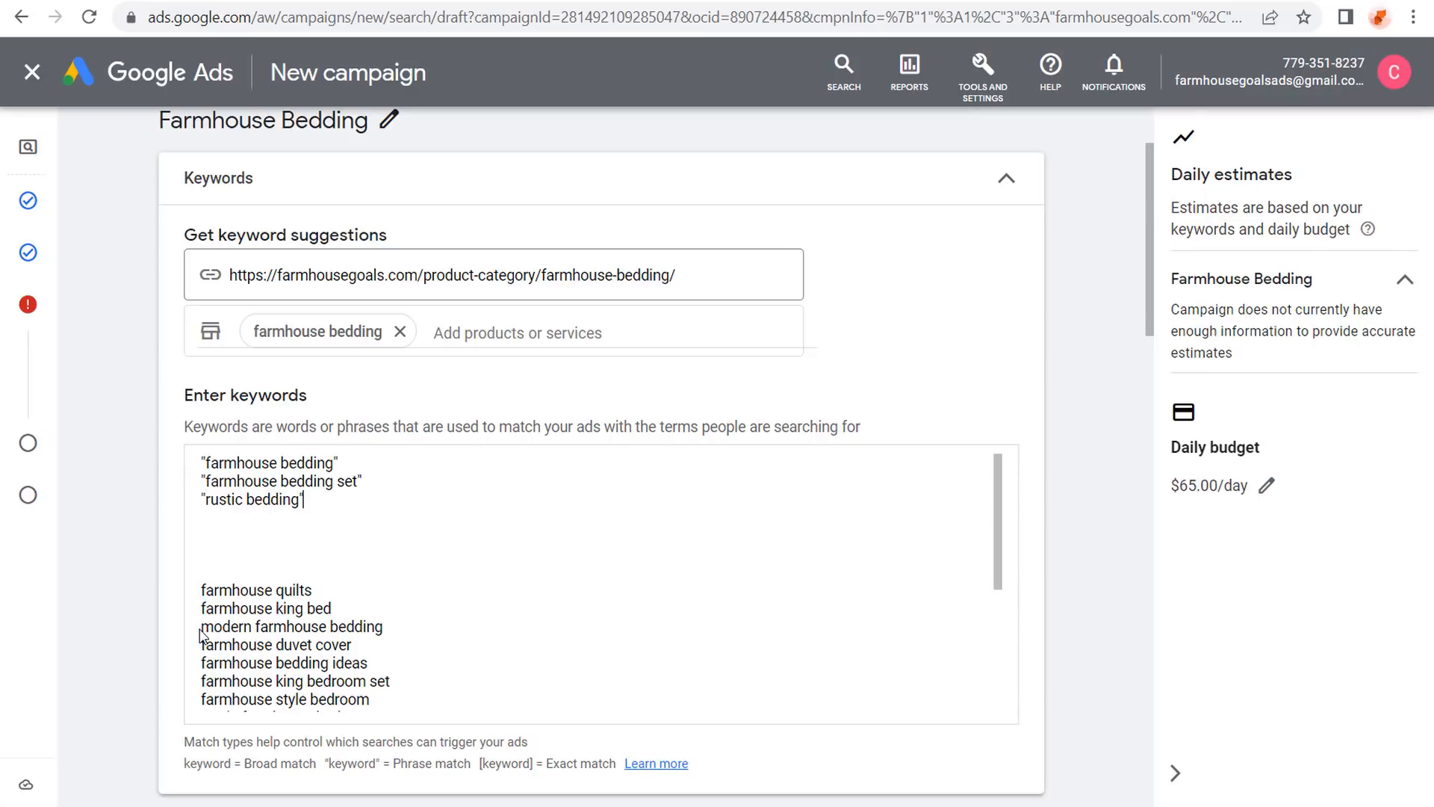
Copy 'modern farmhouse bedding' onto the line beneath 'rustic bedding'.
{"action": "left_click_drag", "start_coordinate": [202, 627], "coordinate": [393, 630]}
{"action": "left_click", "coordinate": [437, 627]}
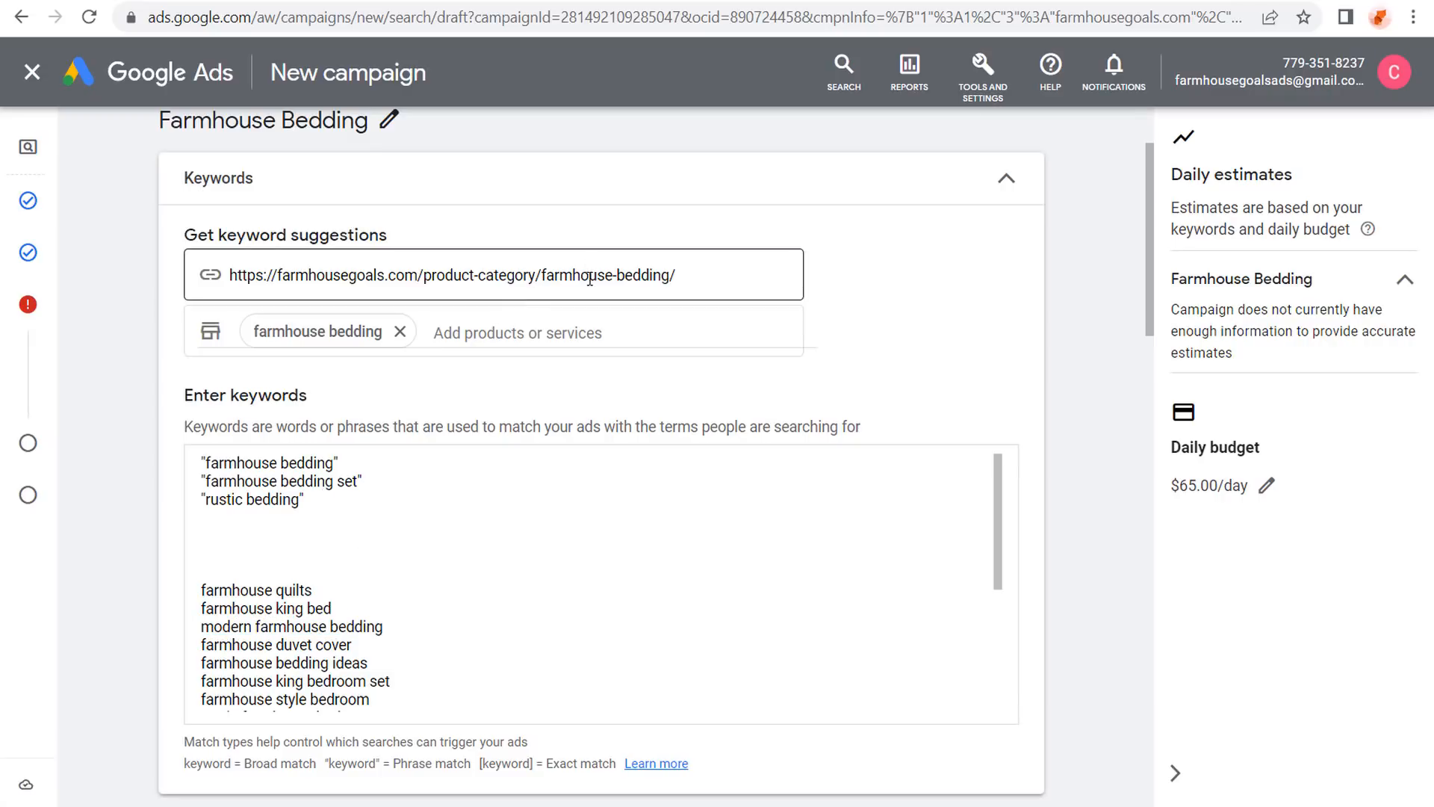
{"action": "left_click_drag", "start_coordinate": [384, 627], "coordinate": [198, 627]}
{"action": "key", "text": "ctrl+c"}
{"action": "left_click", "coordinate": [224, 516]}
{"action": "key", "text": "ctrl+v"}
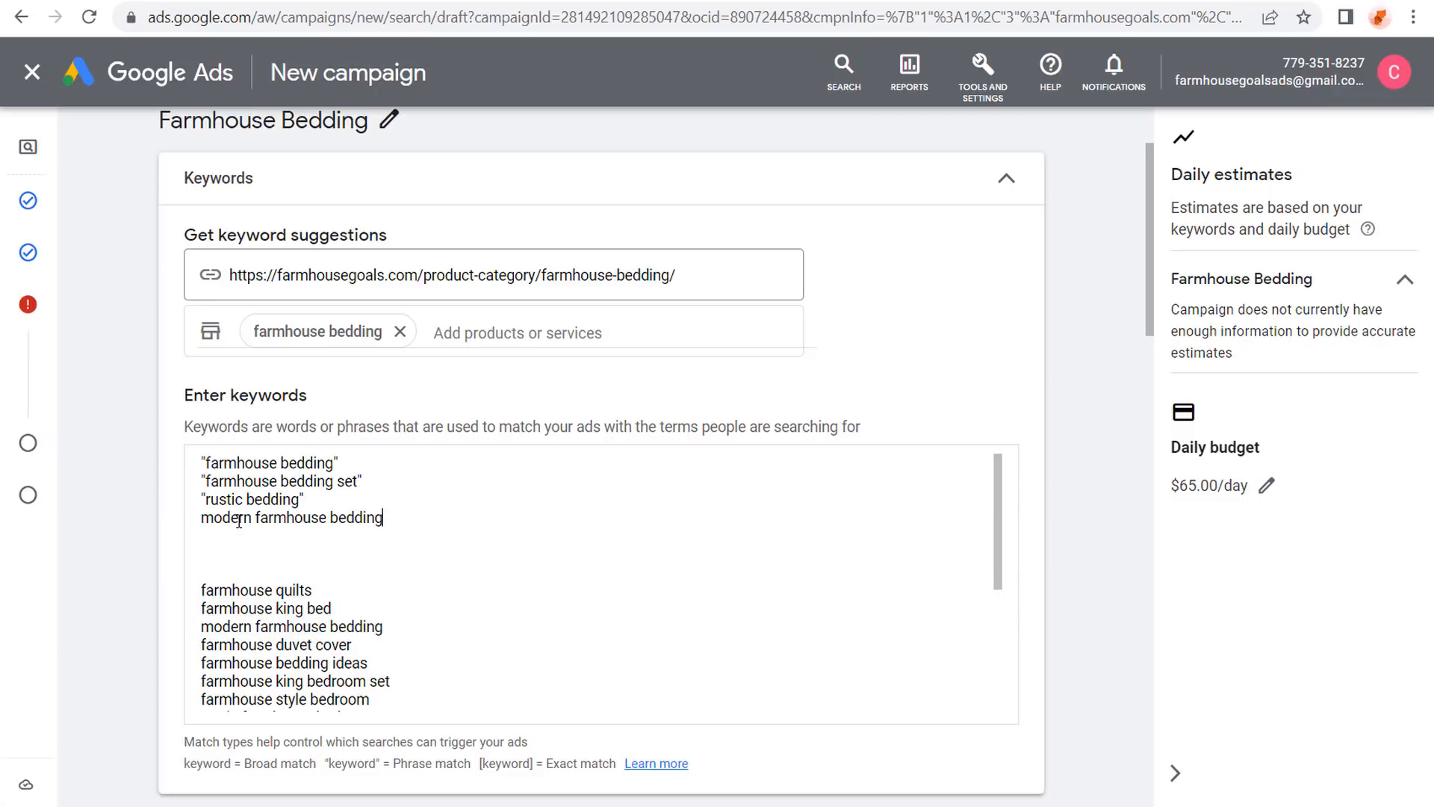
Copy 'farmhouse bedding ideas' into the top list below 'modern farmhouse bedding'.
{"action": "scroll", "coordinate": [503, 572], "scroll_direction": "down", "scroll_amount": 2}
{"action": "left_click_drag", "start_coordinate": [371, 554], "coordinate": [199, 554]}
{"action": "key", "text": "ctrl+c"}
{"action": "scroll", "coordinate": [415, 471], "scroll_direction": "up", "scroll_amount": 2}
{"action": "left_click", "coordinate": [396, 455]}
{"action": "key", "text": "ctrl+v"}
Look over the farmhouse king bed, king bedroom set and style bedroom suggestions.
{"action": "scroll", "coordinate": [372, 510], "scroll_direction": "down", "scroll_amount": 2}
{"action": "left_click_drag", "start_coordinate": [332, 500], "coordinate": [199, 500]}
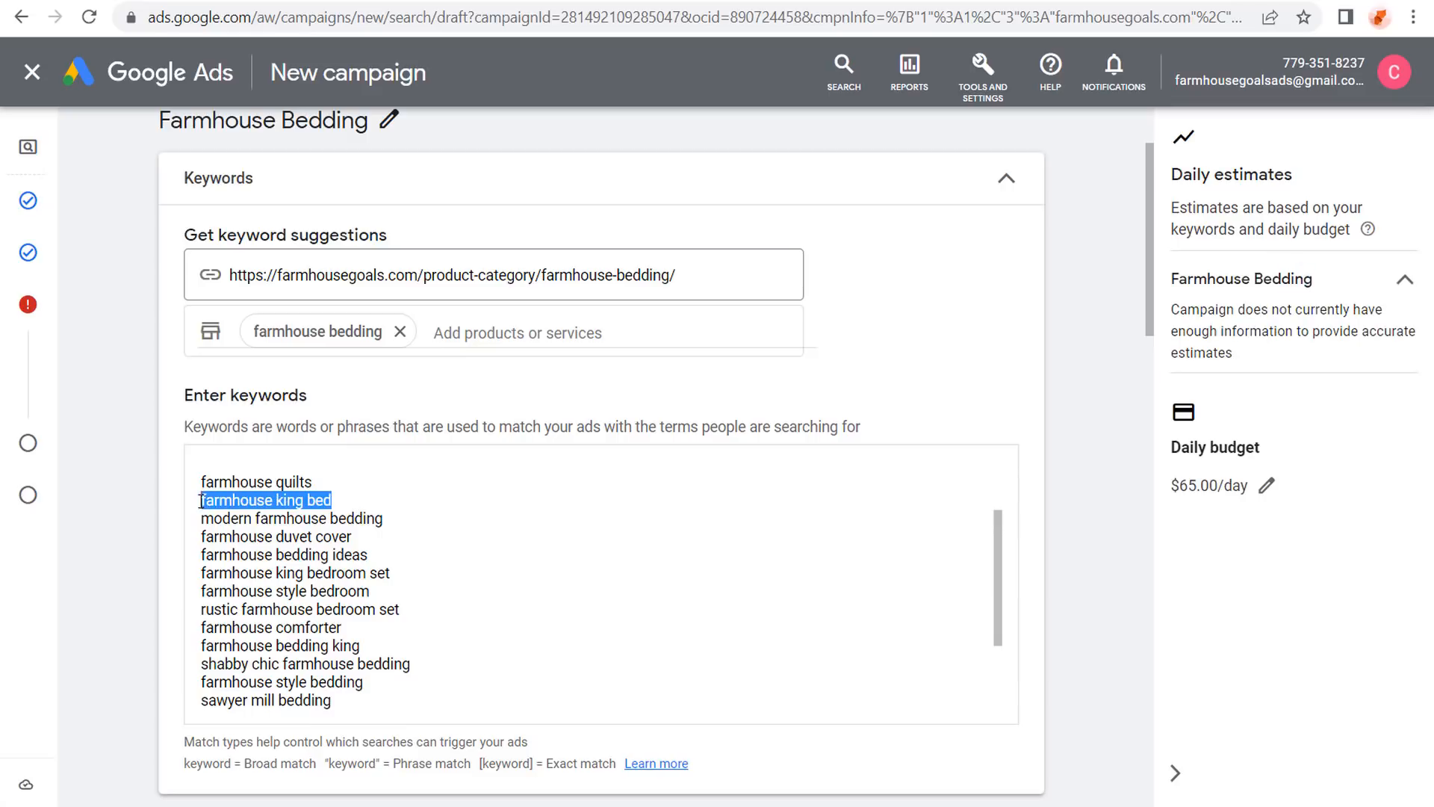
{"action": "left_click_drag", "start_coordinate": [426, 572], "coordinate": [195, 573]}
{"action": "left_click_drag", "start_coordinate": [413, 597], "coordinate": [197, 598]}
{"action": "left_click", "coordinate": [455, 596]}
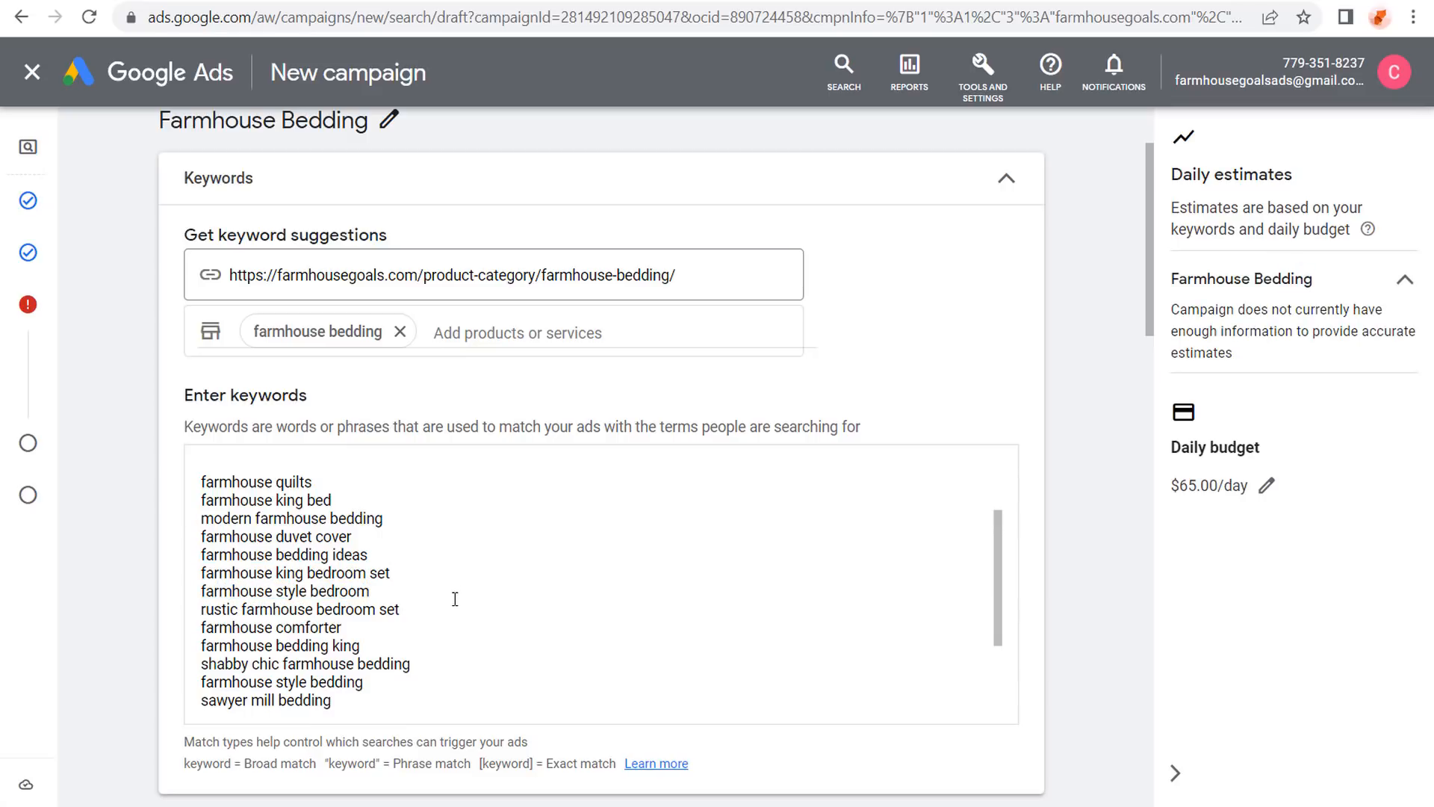
{"action": "left_click", "coordinate": [589, 280]}
{"action": "left_click", "coordinate": [419, 577]}
Paste 'farmhouse bedding king', 'shabby chic farmhouse bedding' and 'farmhouse style bedding' after 'farmhouse bedding ideas'.
{"action": "scroll", "coordinate": [427, 590], "scroll_direction": "up", "scroll_amount": 2}
{"action": "left_click", "coordinate": [383, 535]}
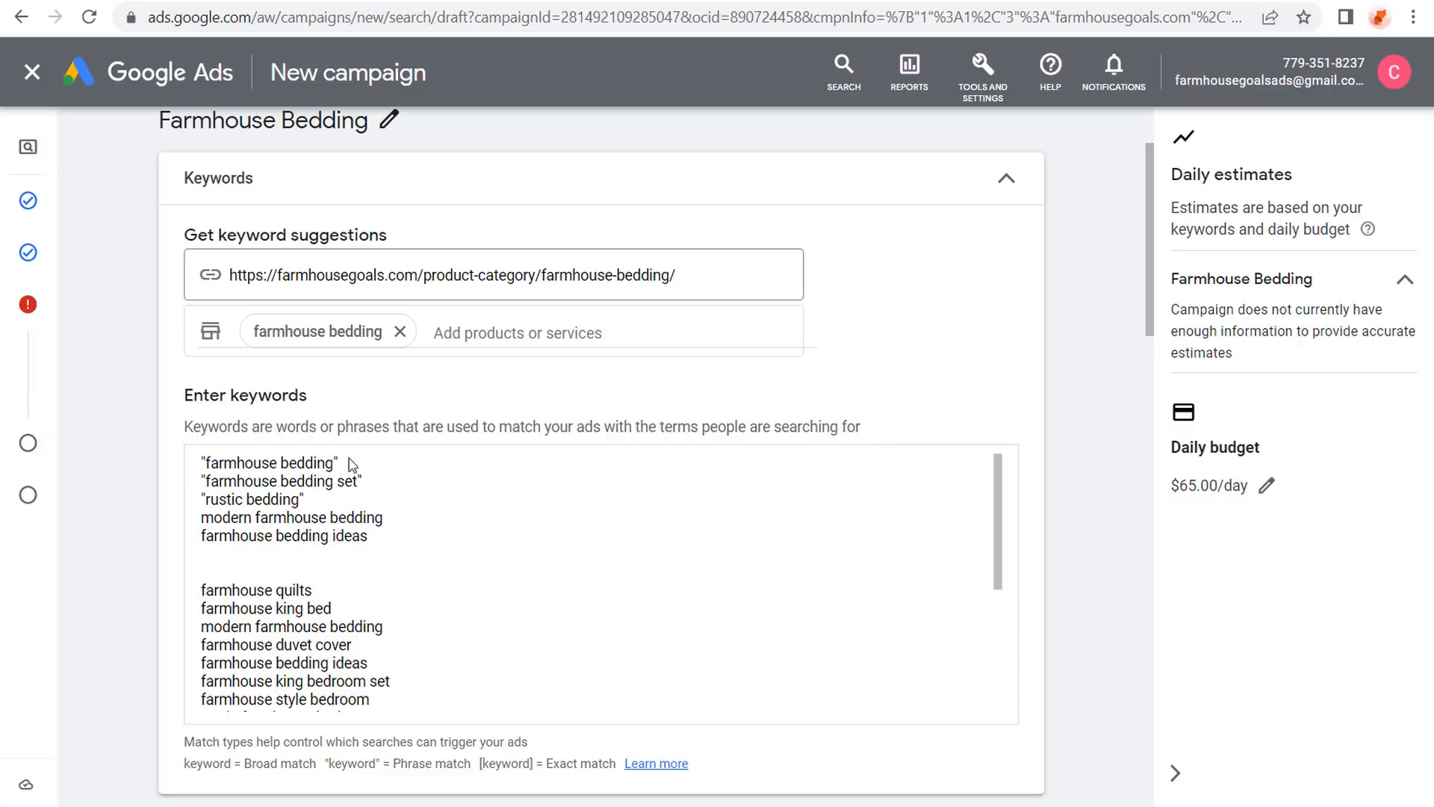
{"action": "scroll", "coordinate": [414, 508], "scroll_direction": "down", "scroll_amount": 2}
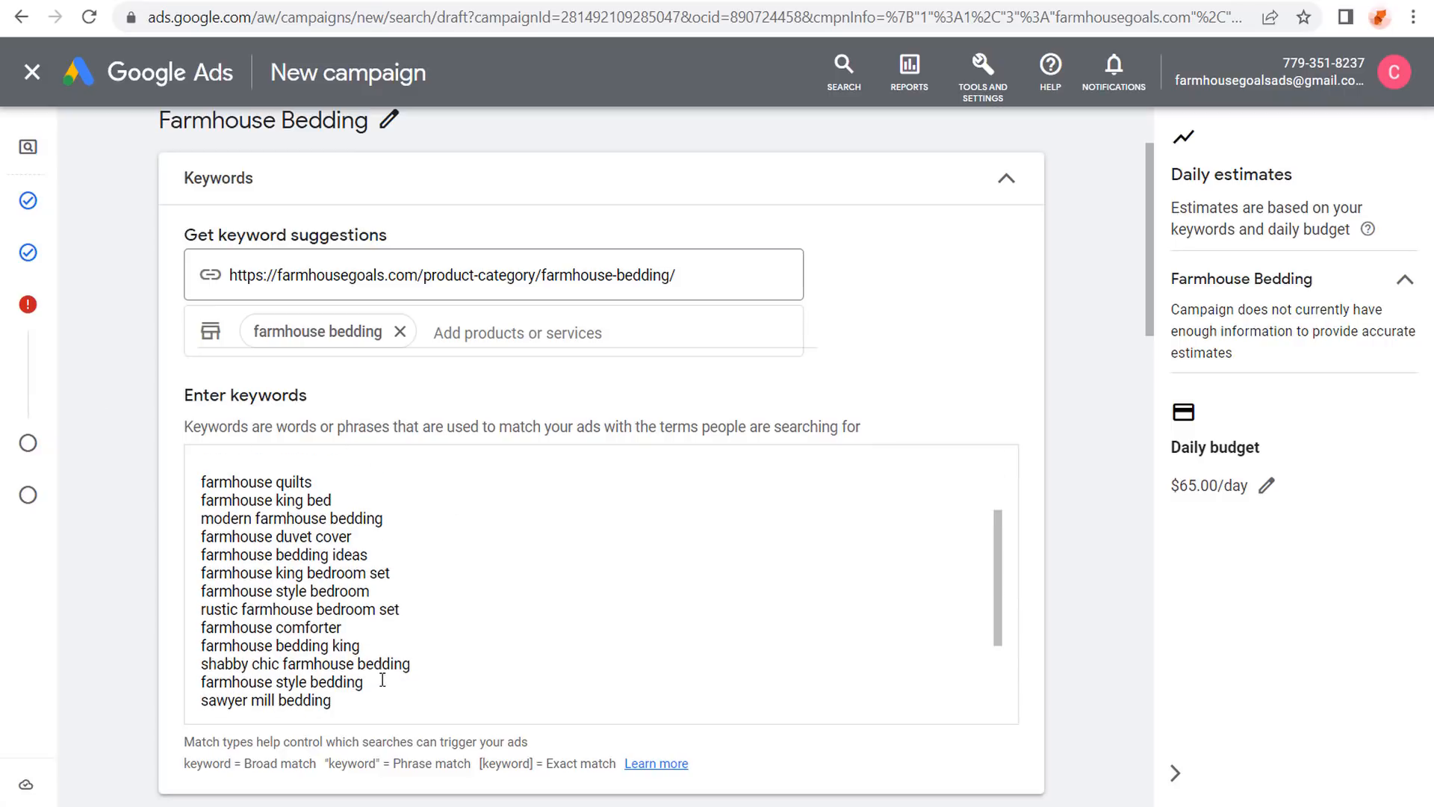
{"action": "left_click_drag", "start_coordinate": [383, 680], "coordinate": [196, 649]}
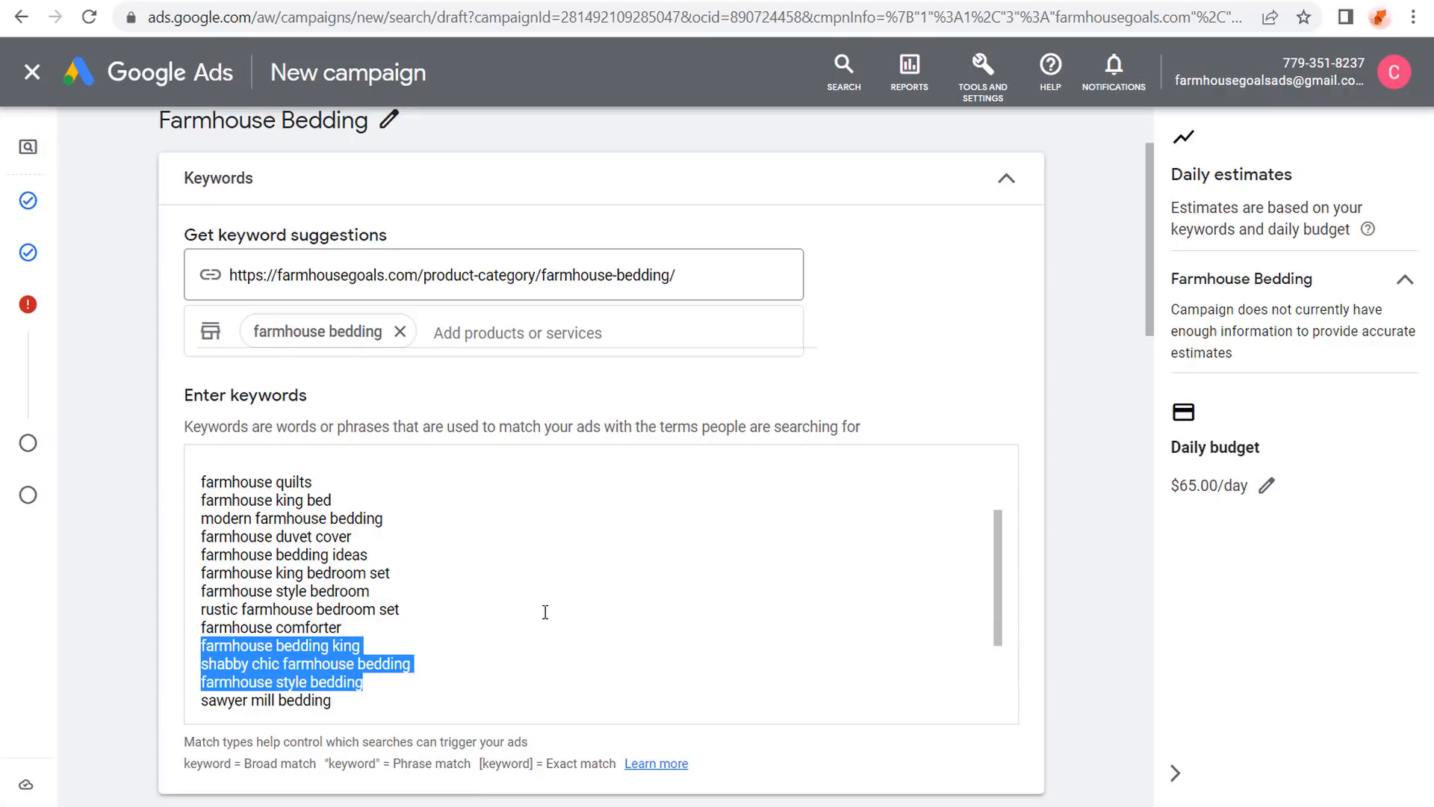
{"action": "scroll", "coordinate": [520, 599], "scroll_direction": "up", "scroll_amount": 2}
{"action": "left_click", "coordinate": [460, 543]}
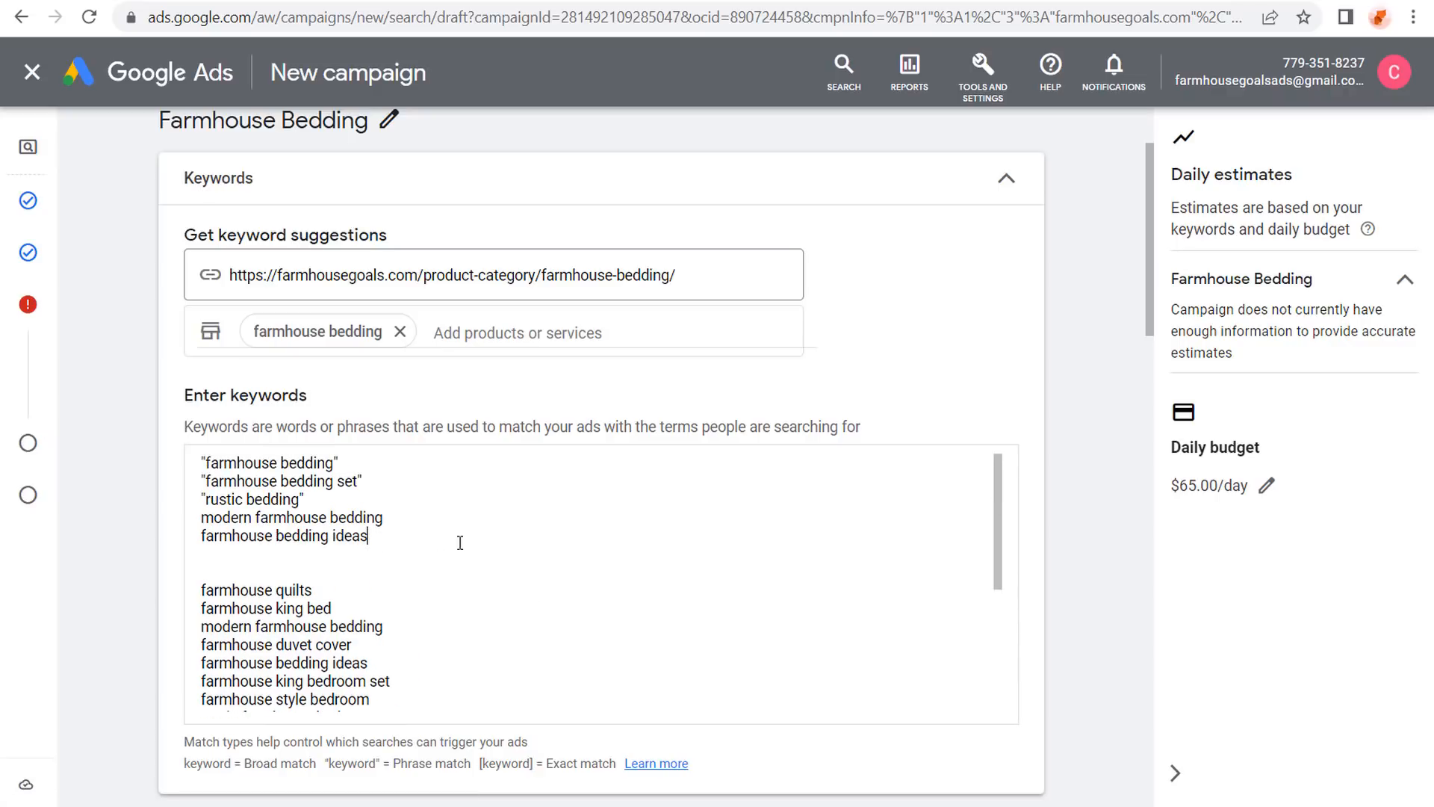
{"action": "key", "text": "Return"}
{"action": "key", "text": "ctrl+v"}
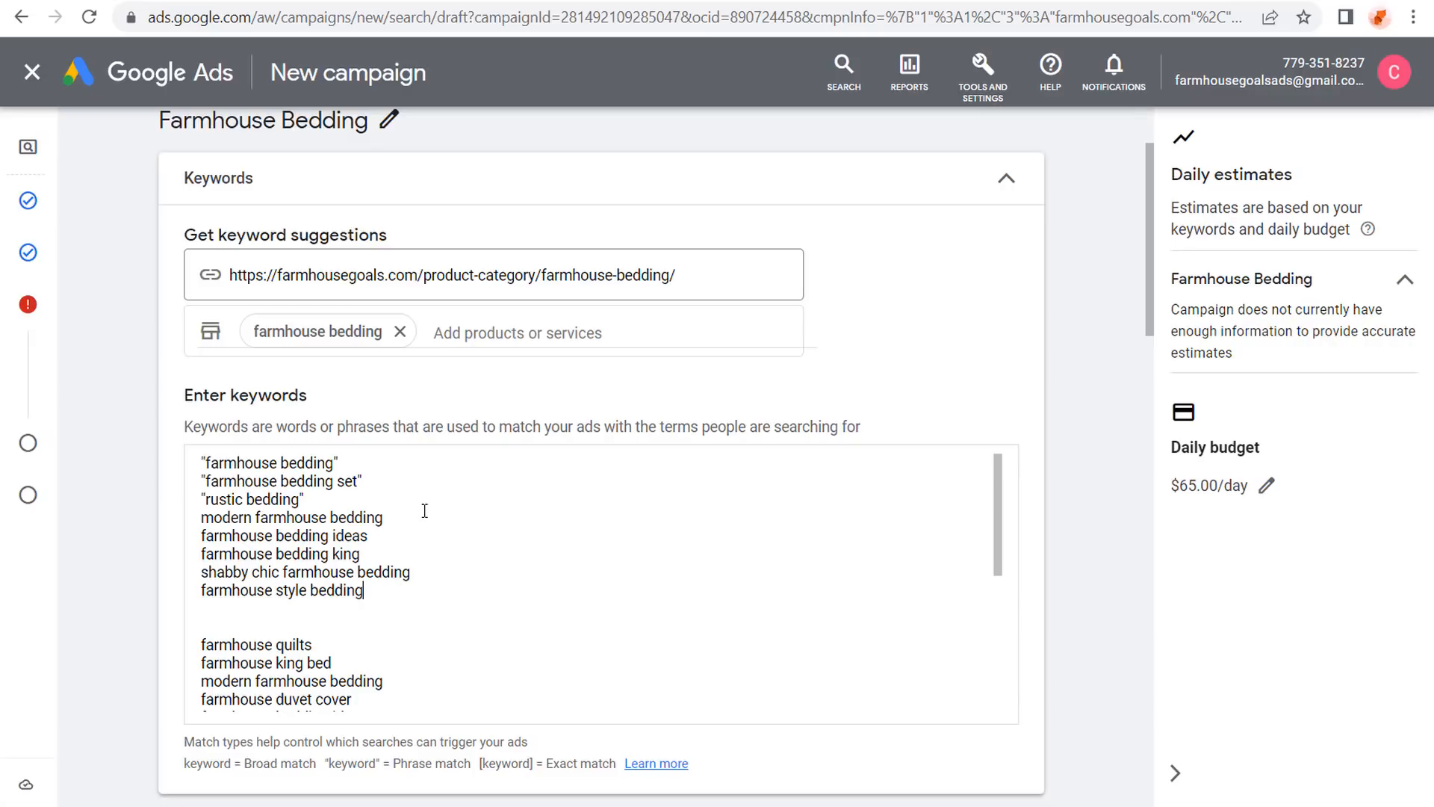
{"action": "left_click_drag", "start_coordinate": [334, 463], "coordinate": [207, 463]}
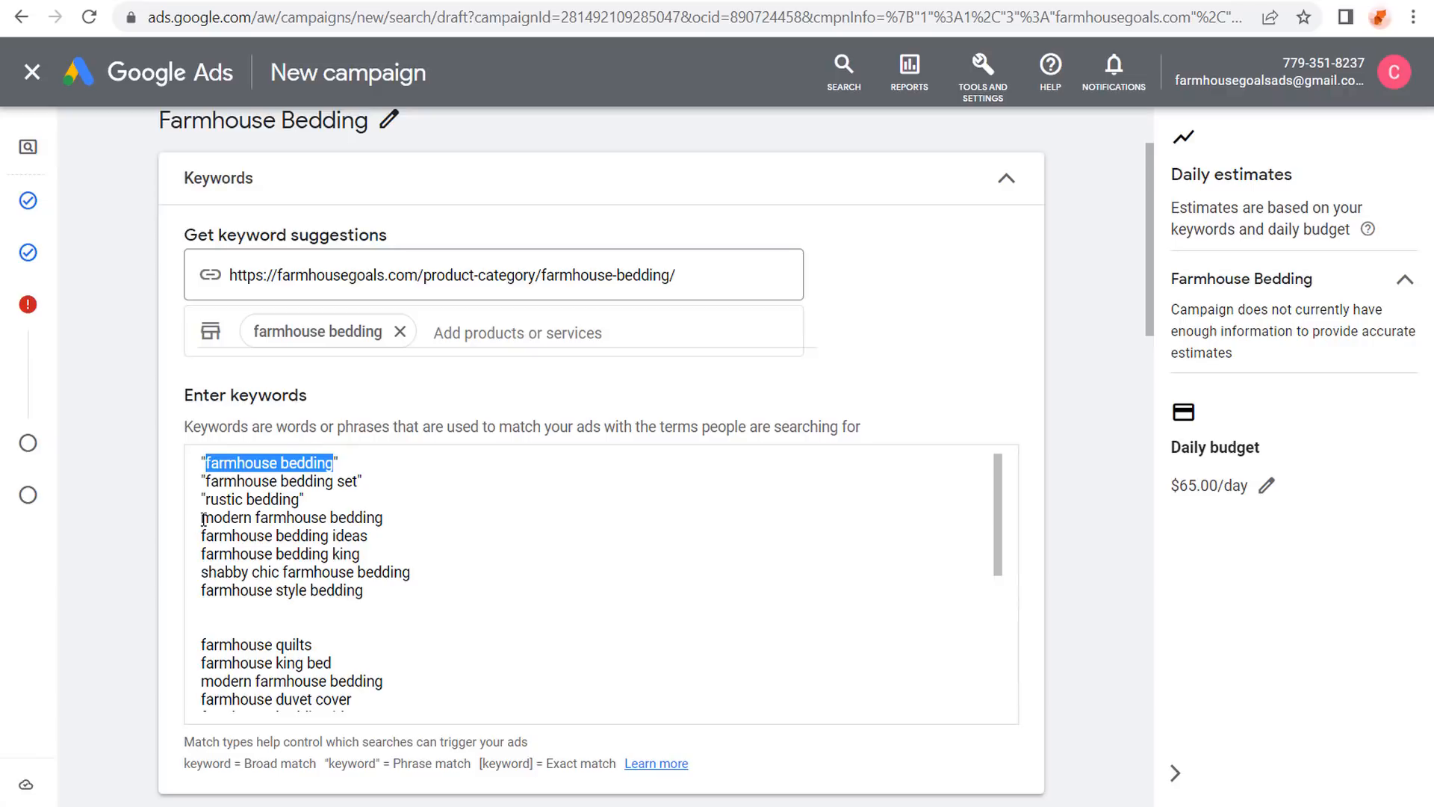
{"action": "left_click_drag", "start_coordinate": [201, 517], "coordinate": [359, 520]}
{"action": "left_click", "coordinate": [366, 519]}
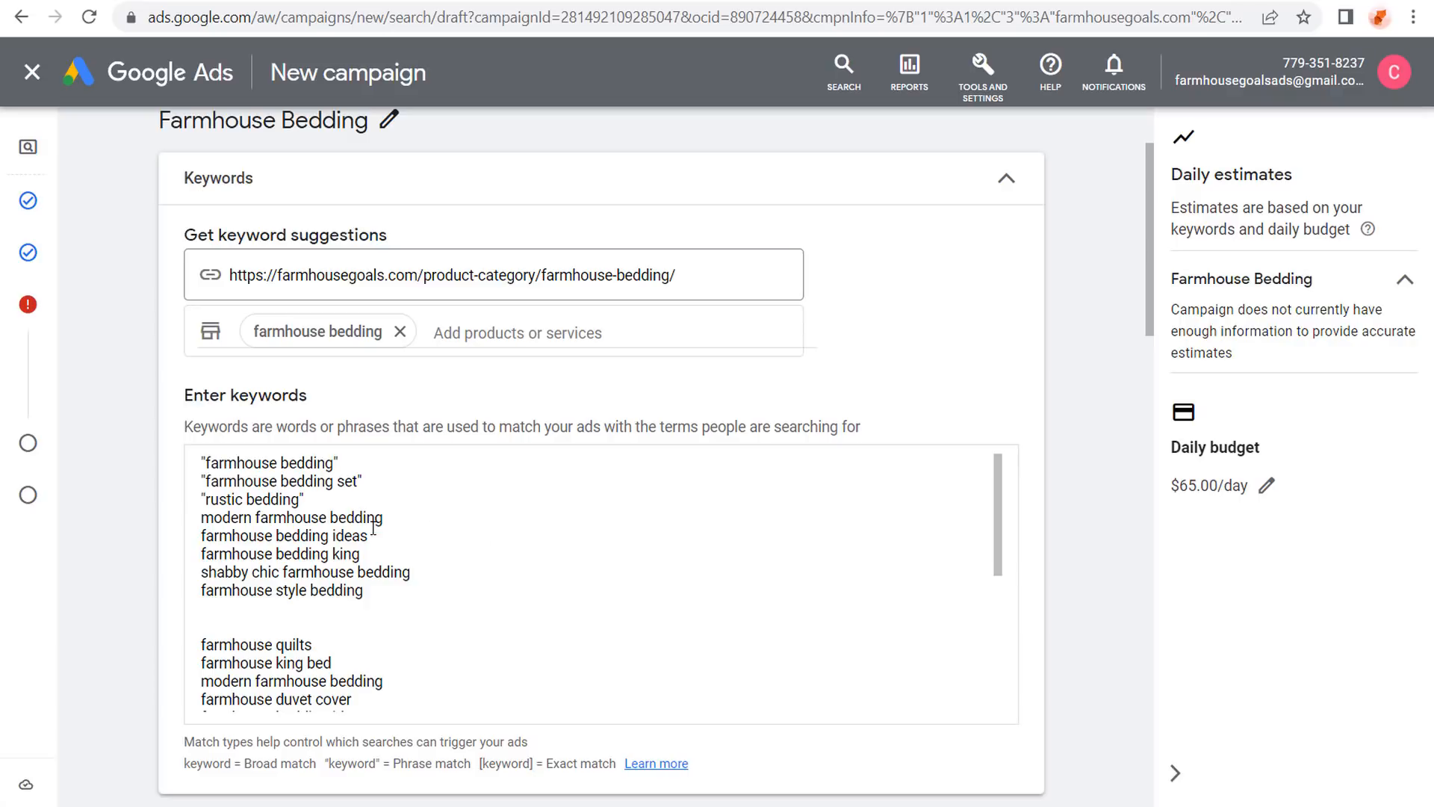
{"action": "scroll", "coordinate": [352, 508], "scroll_direction": "down", "scroll_amount": 4}
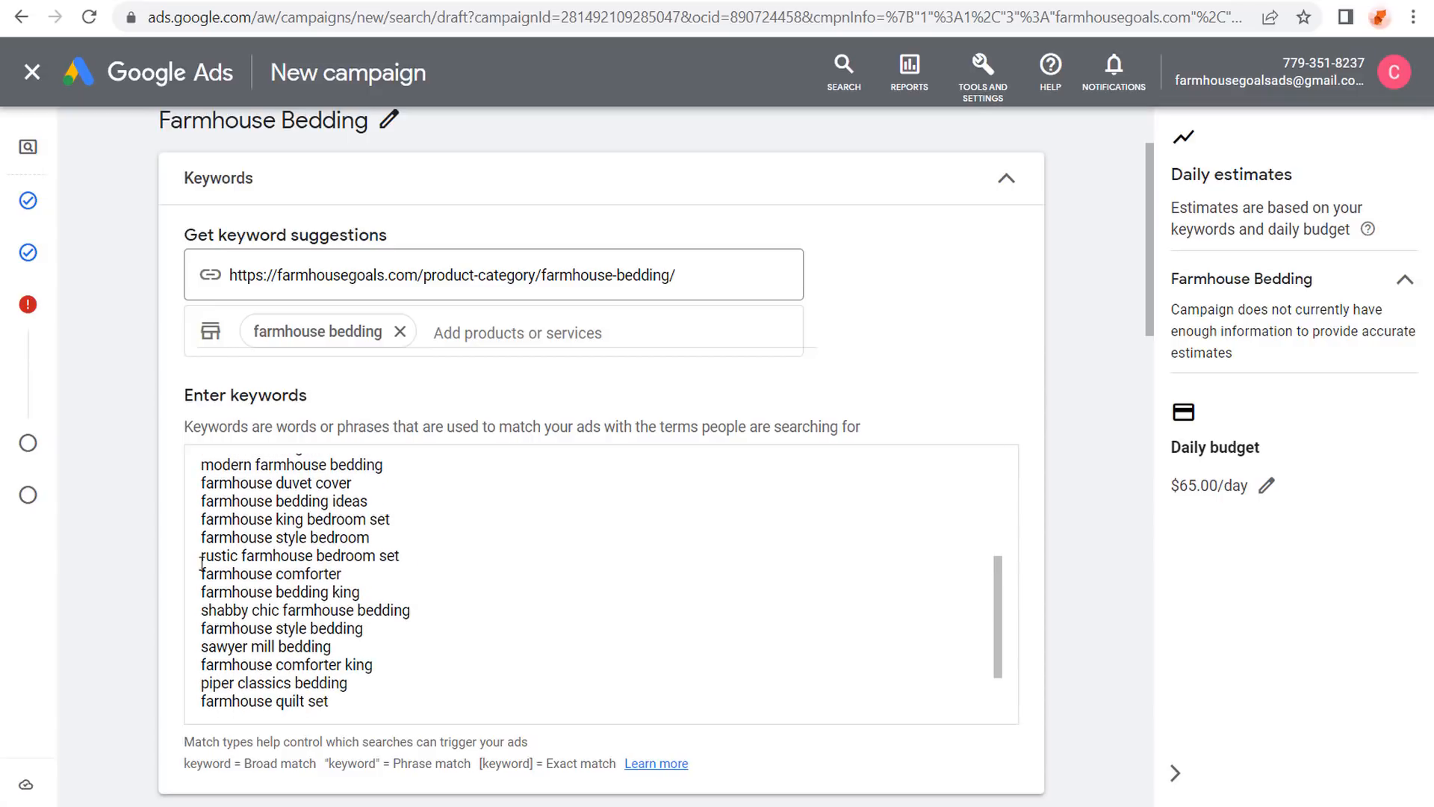
Overwrite the whole keyword box with the eight quoted Farmhouse Bedding phrase-match keywords.
{"action": "key", "text": "ctrl+a"}
{"action": "key", "text": "ctrl+v"}
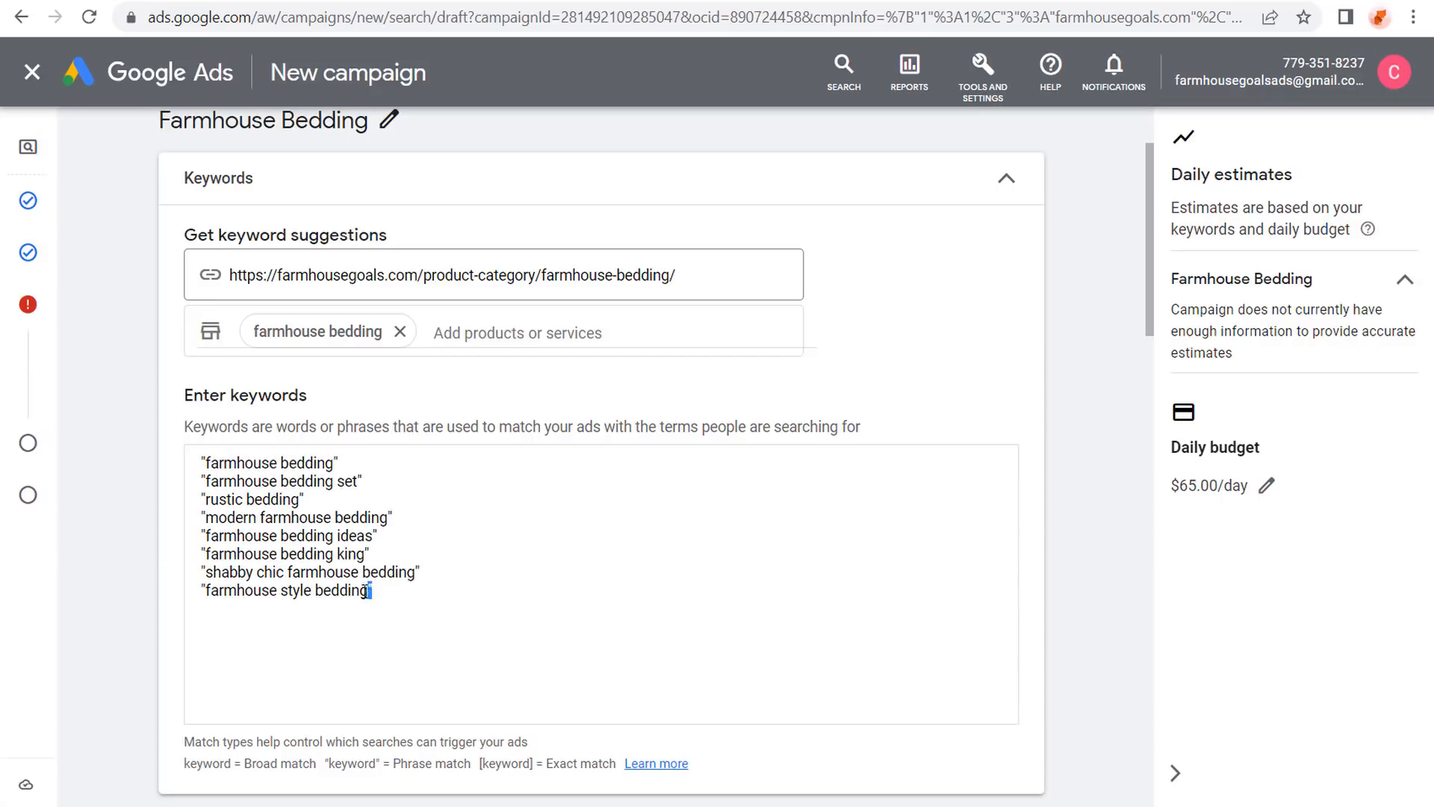
{"action": "left_click", "coordinate": [327, 762]}
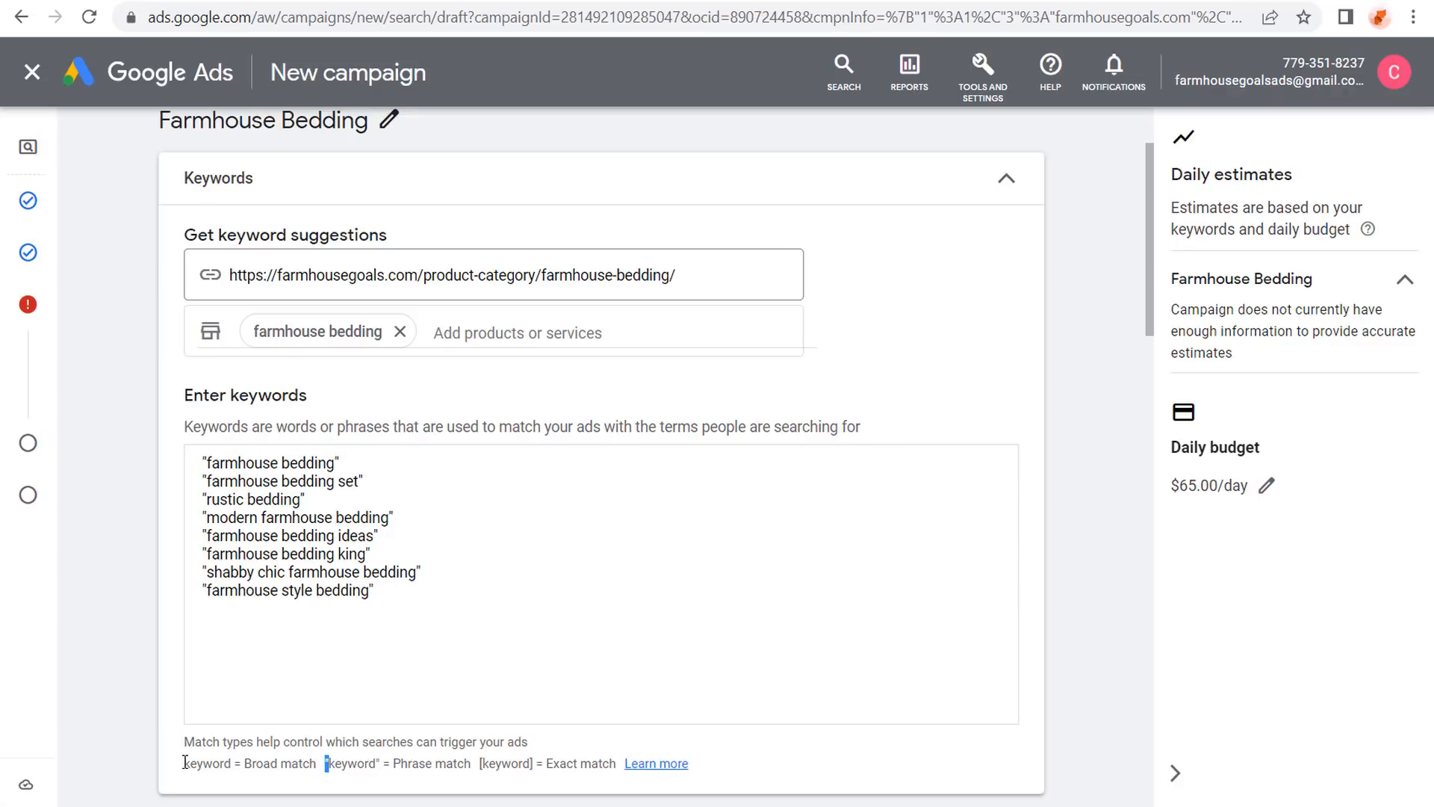
{"action": "left_click_drag", "start_coordinate": [185, 762], "coordinate": [236, 760]}
{"action": "left_click_drag", "start_coordinate": [478, 762], "coordinate": [533, 762]}
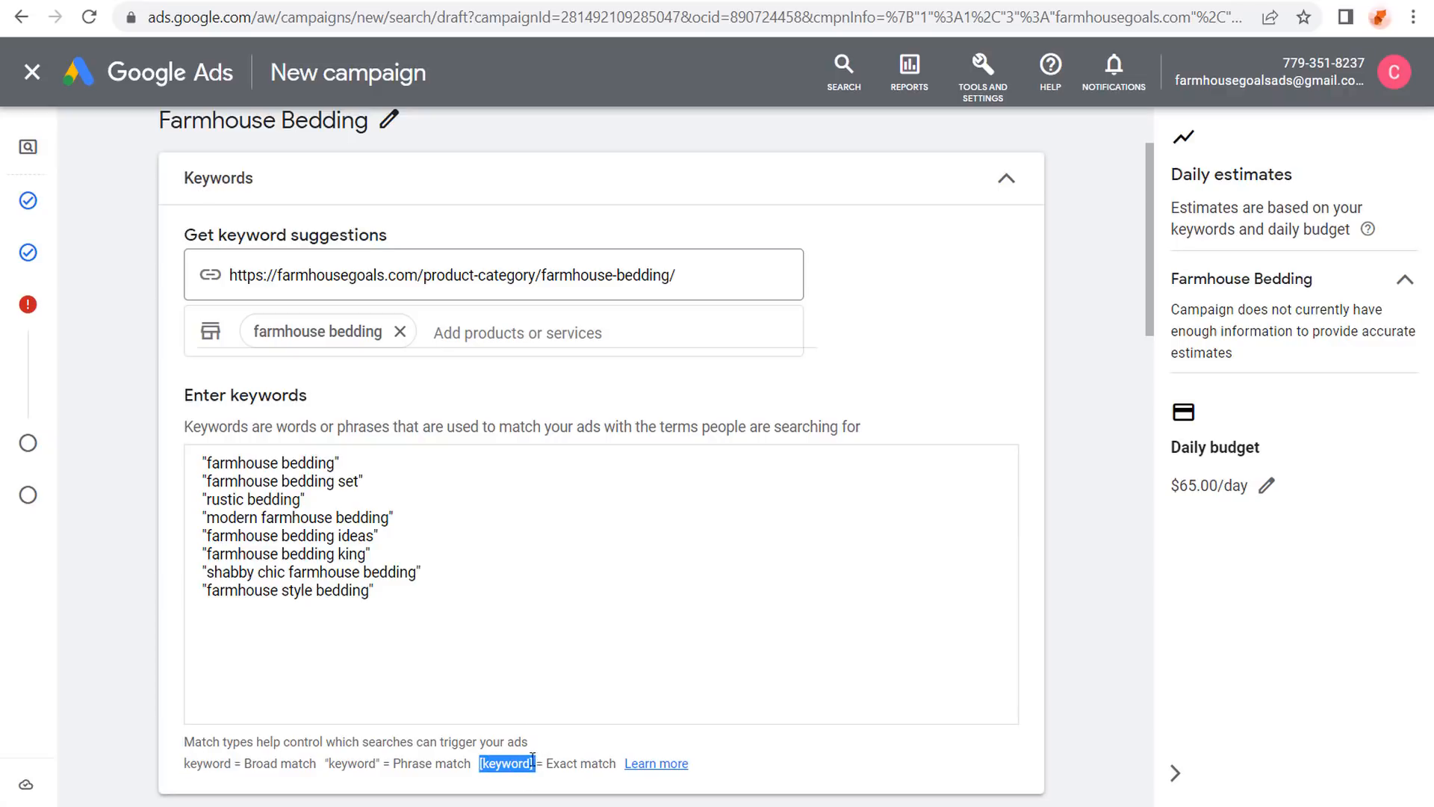
{"action": "left_click", "coordinate": [468, 618]}
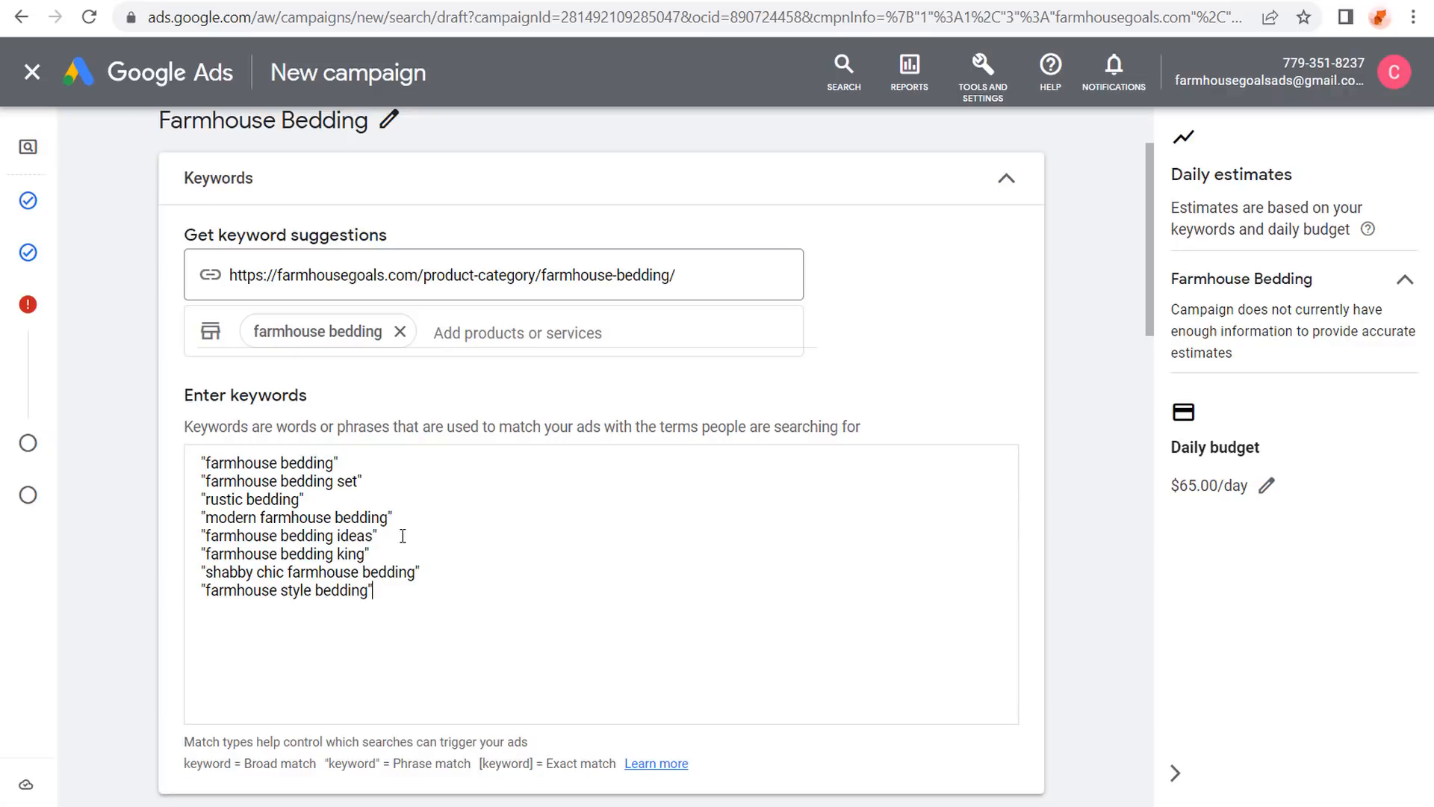
{"action": "scroll", "coordinate": [160, 490], "scroll_direction": "down", "scroll_amount": 7}
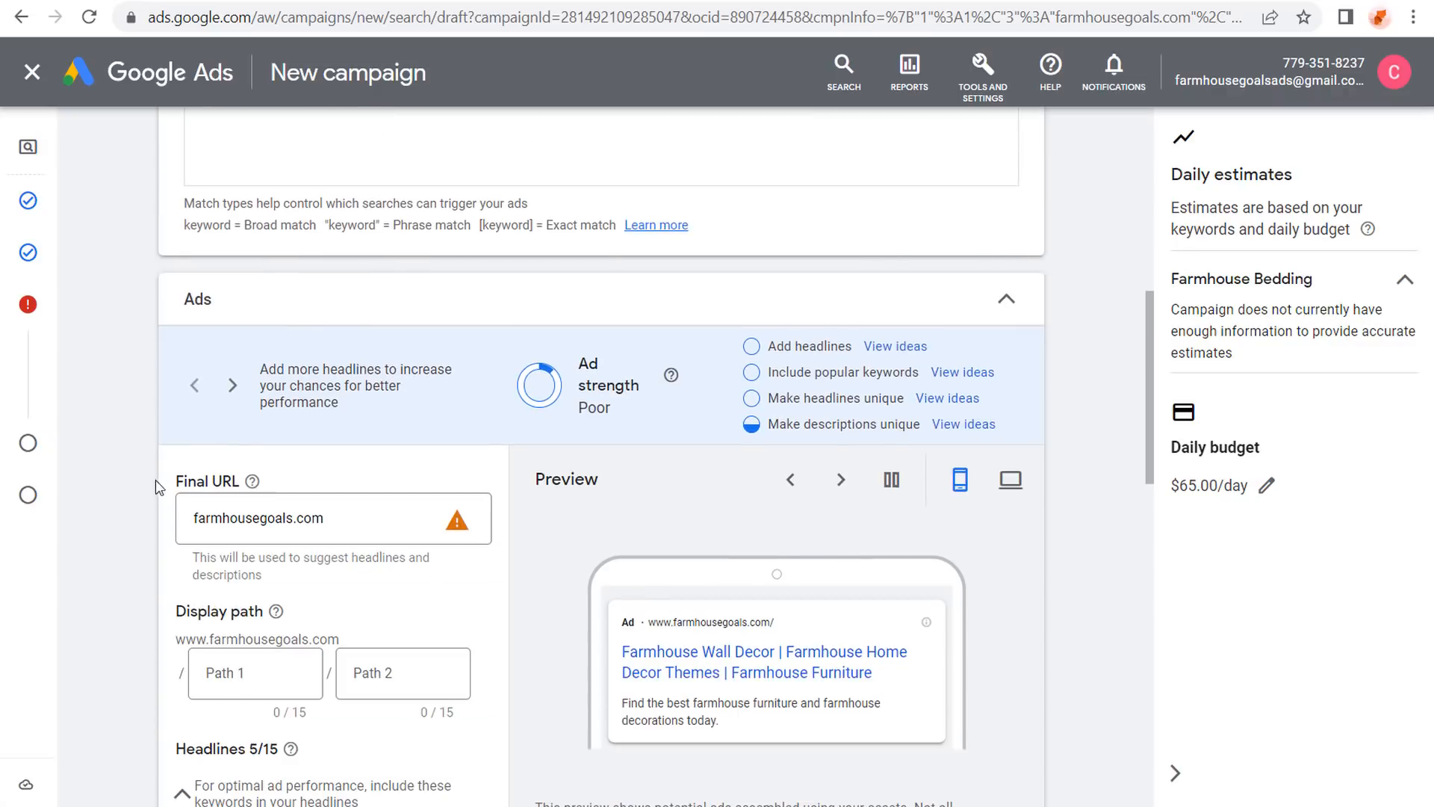
Set the ad's final URL to the copied farmhouse-bedding category page URL.
{"action": "scroll", "coordinate": [147, 486], "scroll_direction": "down", "scroll_amount": 2}
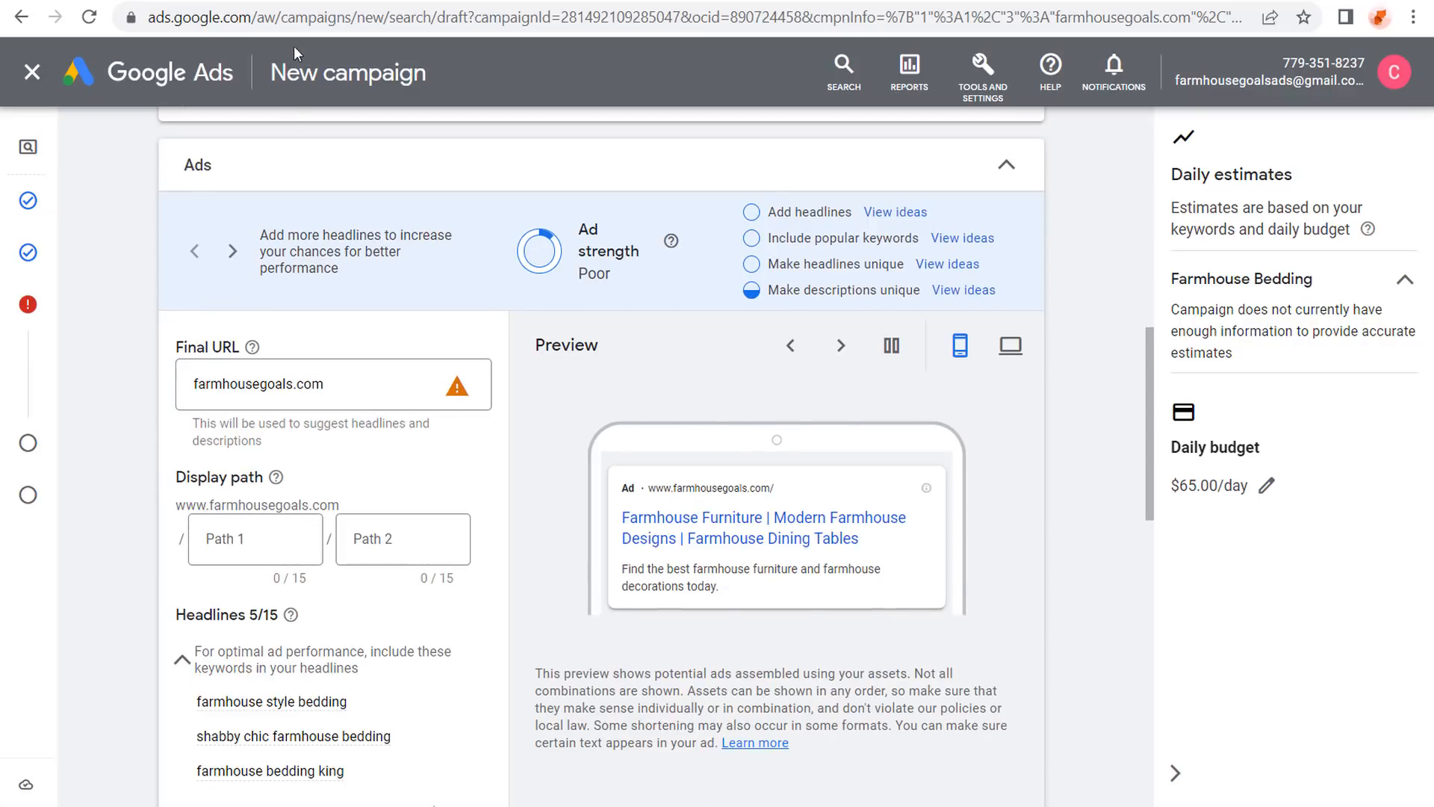
{"action": "scroll", "coordinate": [361, 159], "scroll_direction": "up", "scroll_amount": 7}
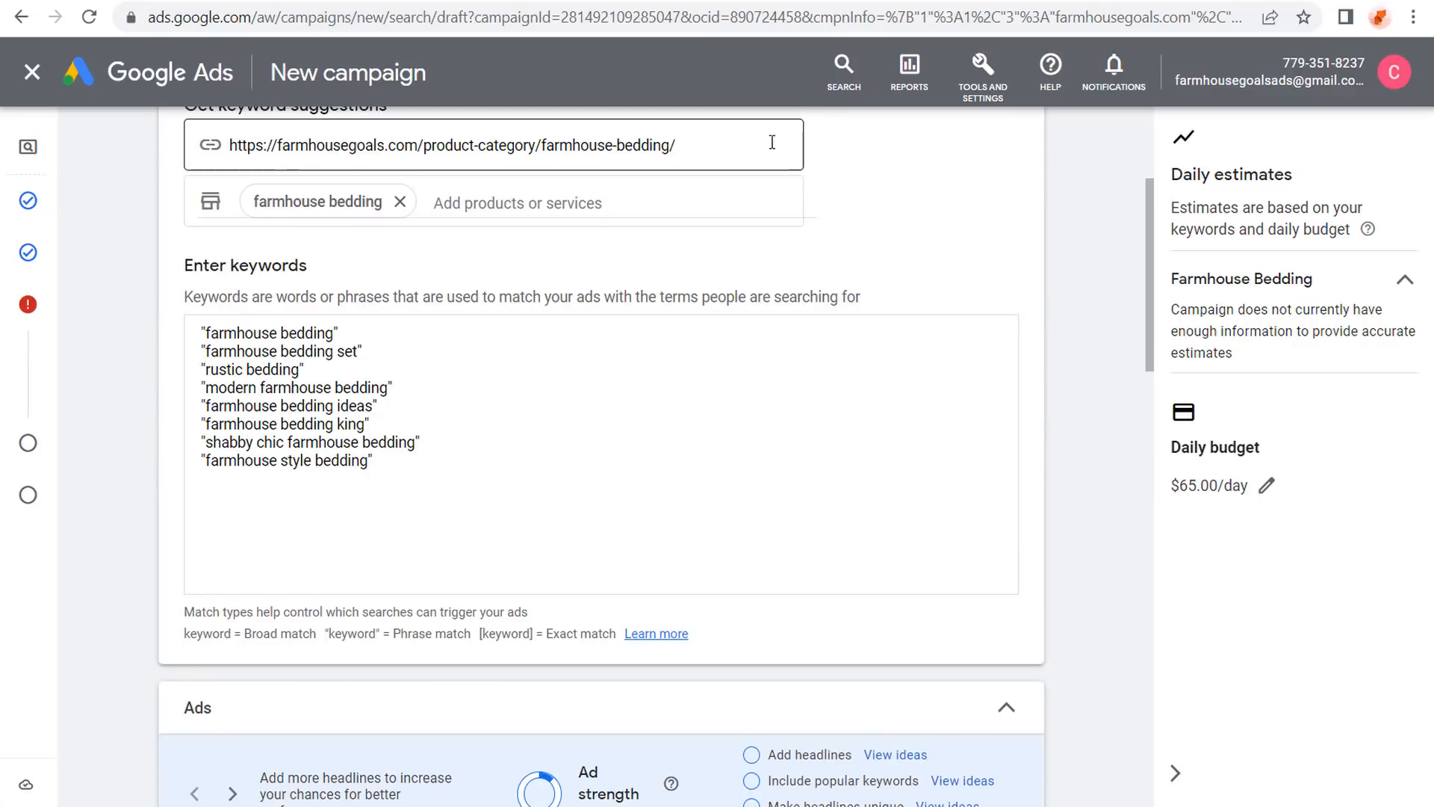
{"action": "left_click_drag", "start_coordinate": [772, 142], "coordinate": [228, 173]}
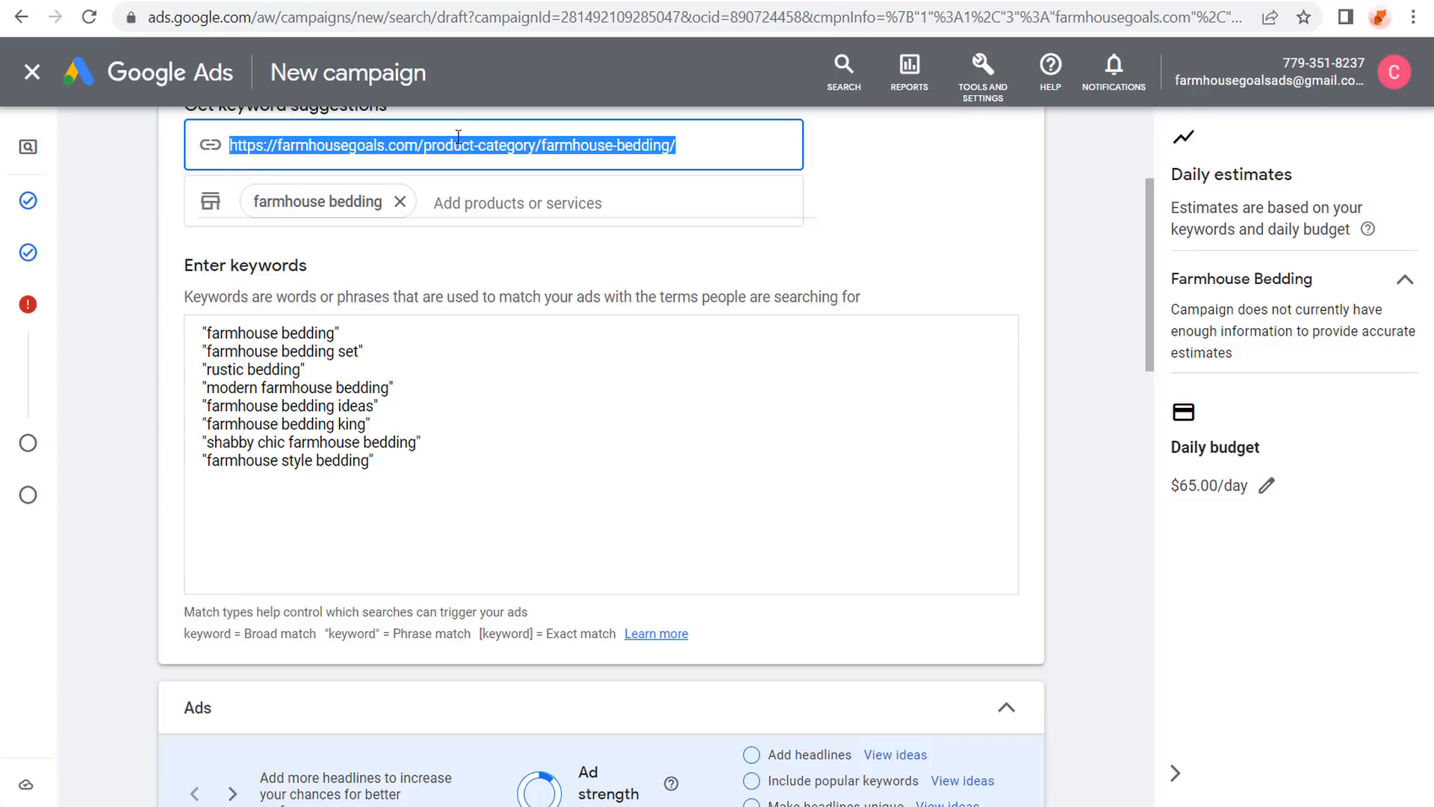
{"action": "scroll", "coordinate": [160, 272], "scroll_direction": "down", "scroll_amount": 5}
{"action": "left_click_drag", "start_coordinate": [280, 523], "coordinate": [147, 523]}
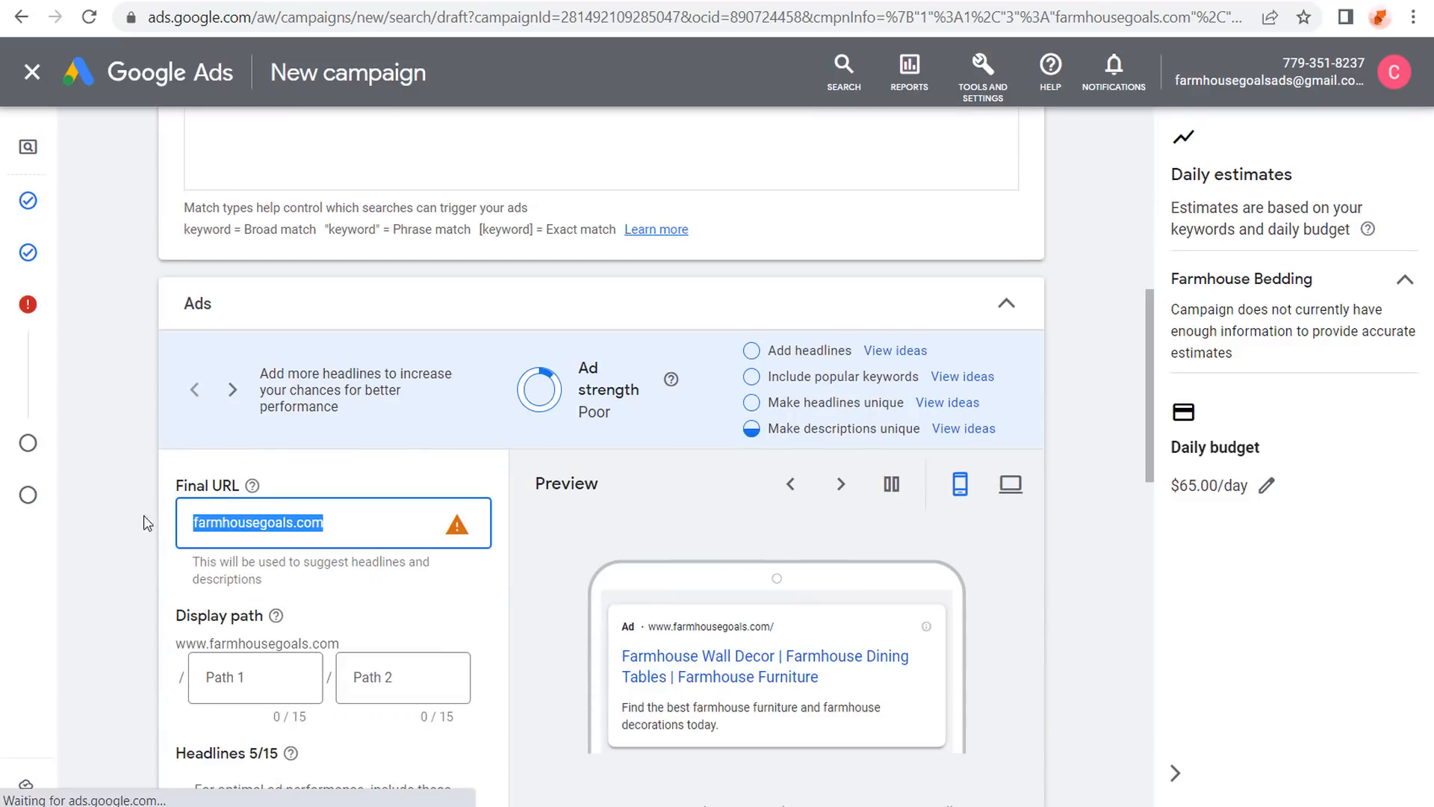
{"action": "key", "text": "ctrl+v"}
{"action": "left_click", "coordinate": [146, 491]}
{"action": "scroll", "coordinate": [142, 433], "scroll_direction": "down", "scroll_amount": 2}
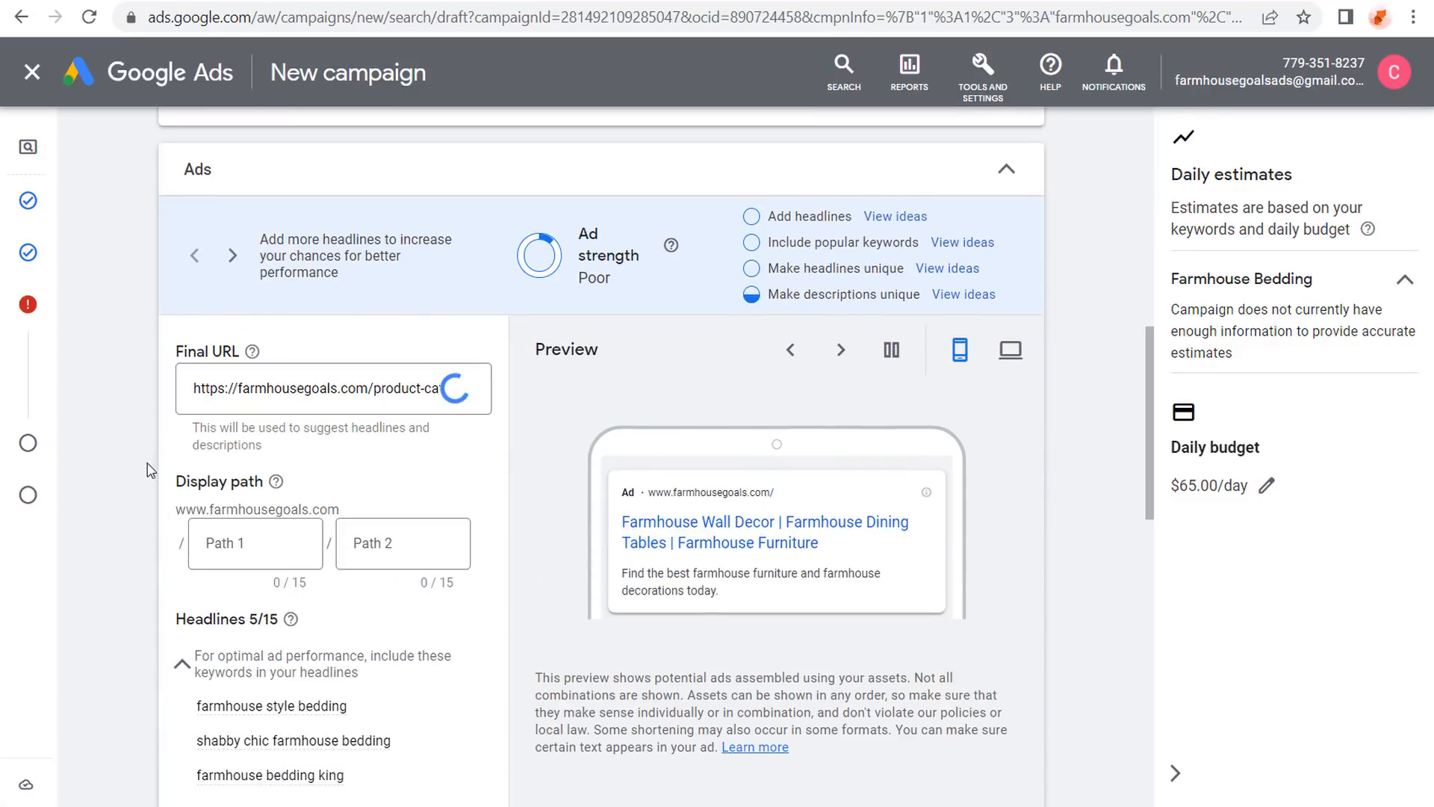
{"action": "left_click", "coordinate": [277, 543]}
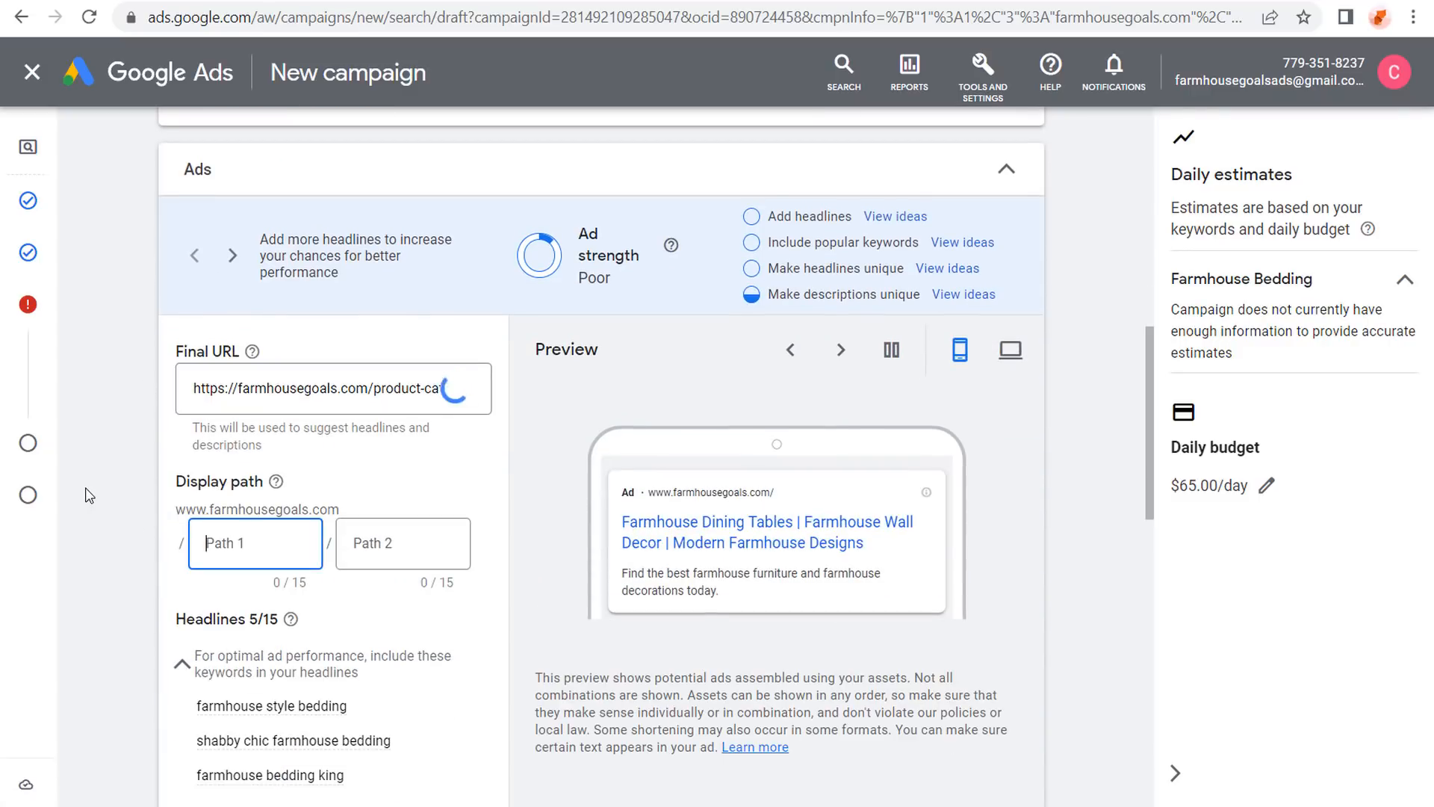
{"action": "type", "text": "bedding"}
{"action": "left_click", "coordinate": [88, 495]}
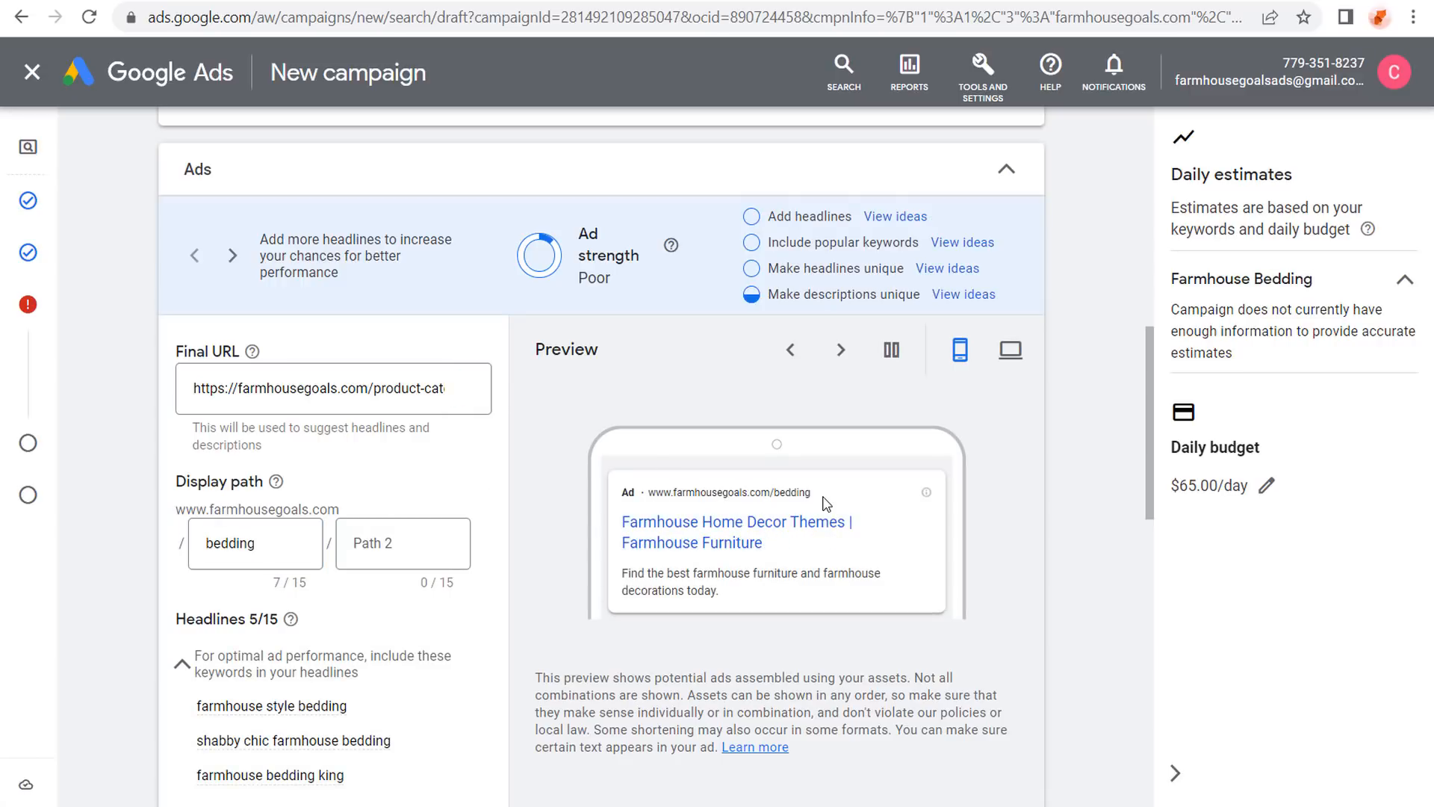
{"action": "scroll", "coordinate": [146, 467], "scroll_direction": "down", "scroll_amount": 3}
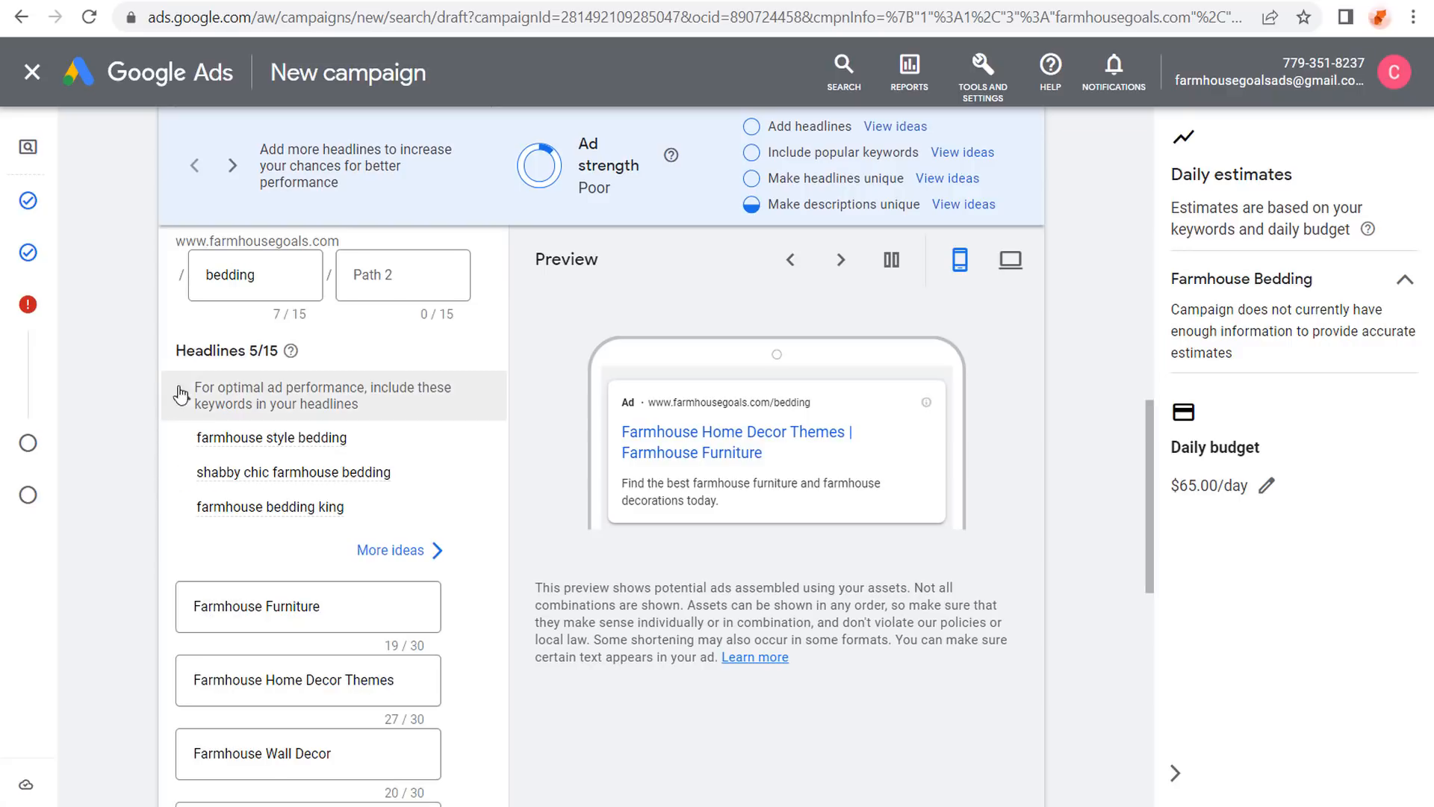
Replace the Farmhouse Furniture headline with a new 'Farmhouse Sty…' bedding headline.
{"action": "scroll", "coordinate": [359, 605], "scroll_direction": "down", "scroll_amount": 2}
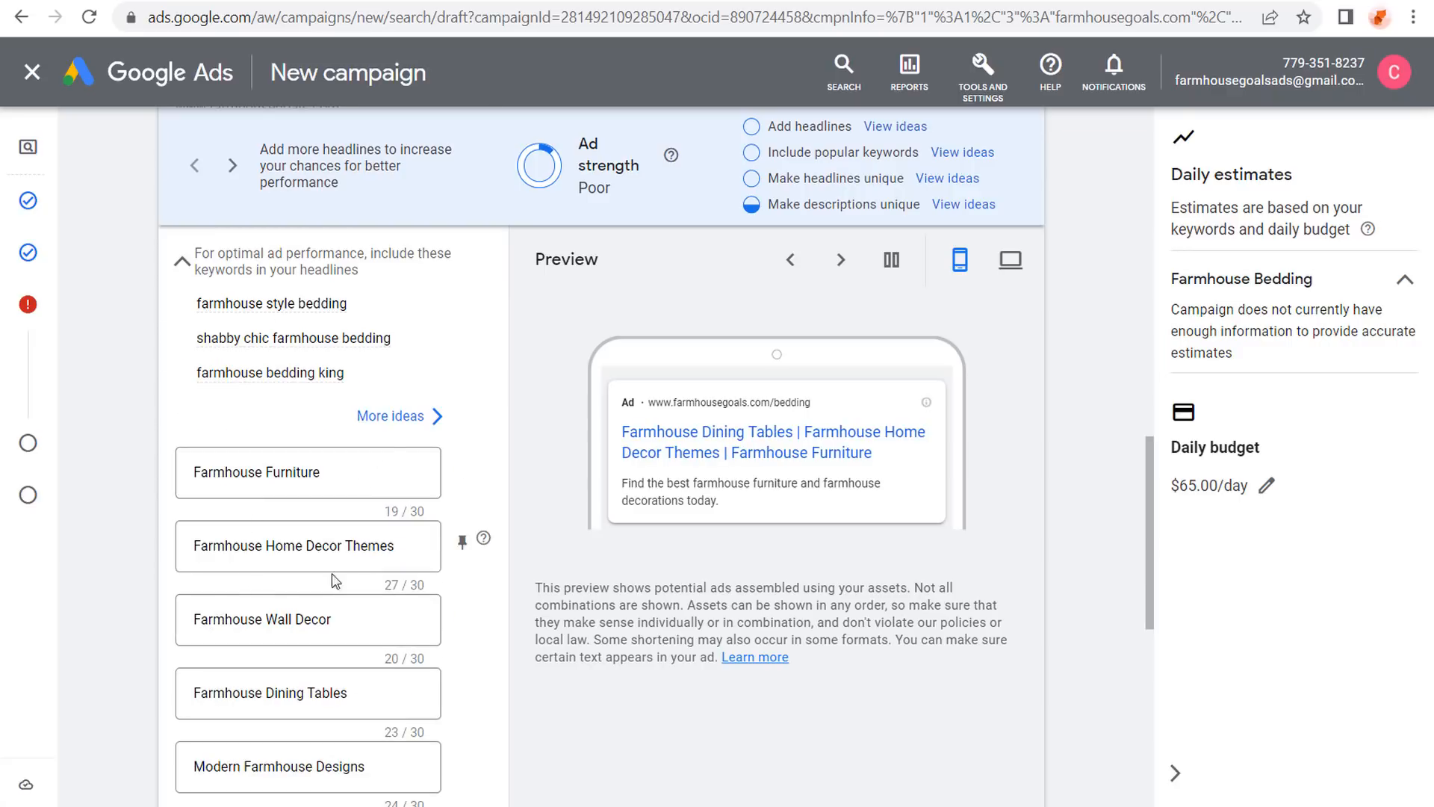
{"action": "scroll", "coordinate": [333, 487], "scroll_direction": "down", "scroll_amount": 3}
{"action": "scroll", "coordinate": [228, 531], "scroll_direction": "up", "scroll_amount": 1}
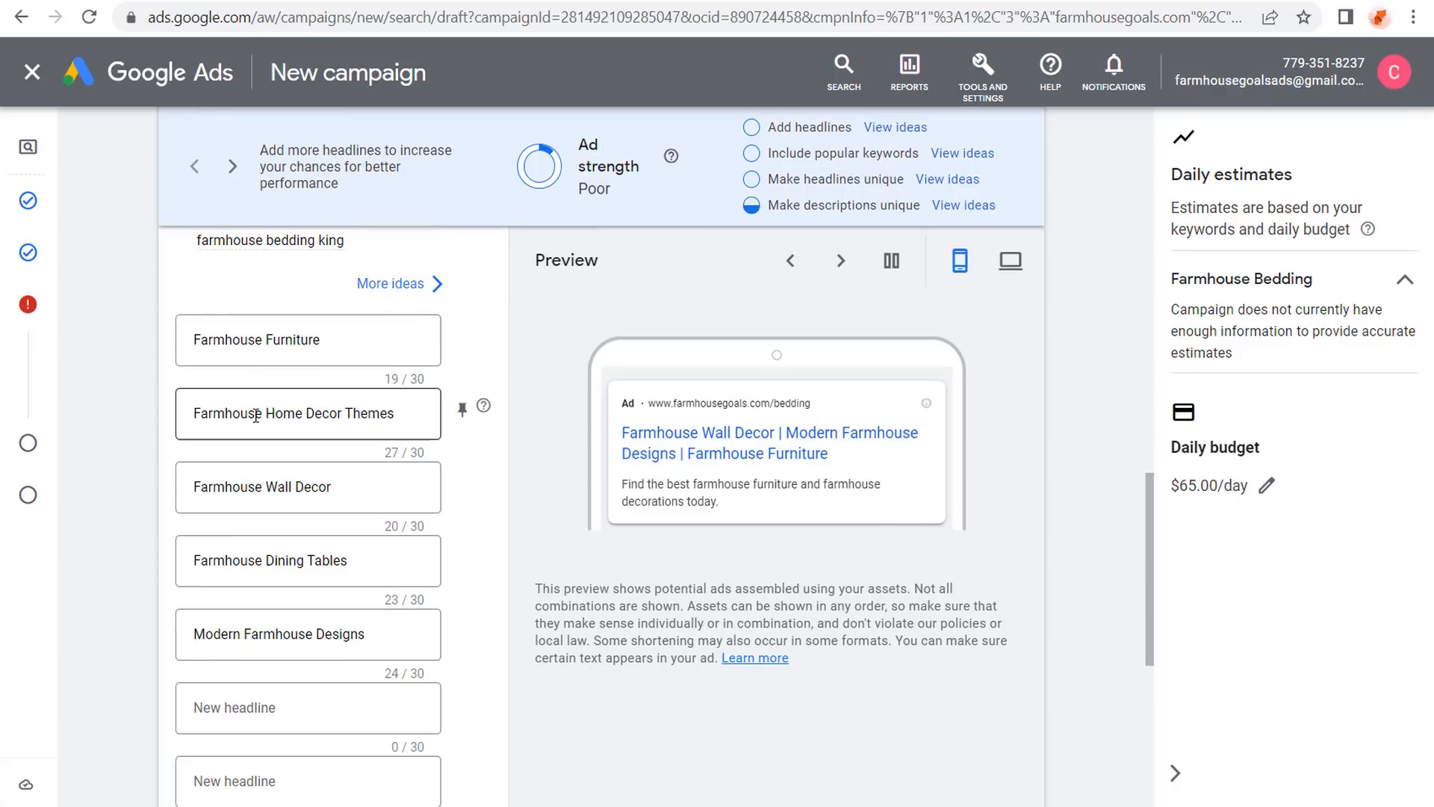
{"action": "scroll", "coordinate": [224, 426], "scroll_direction": "up", "scroll_amount": 3}
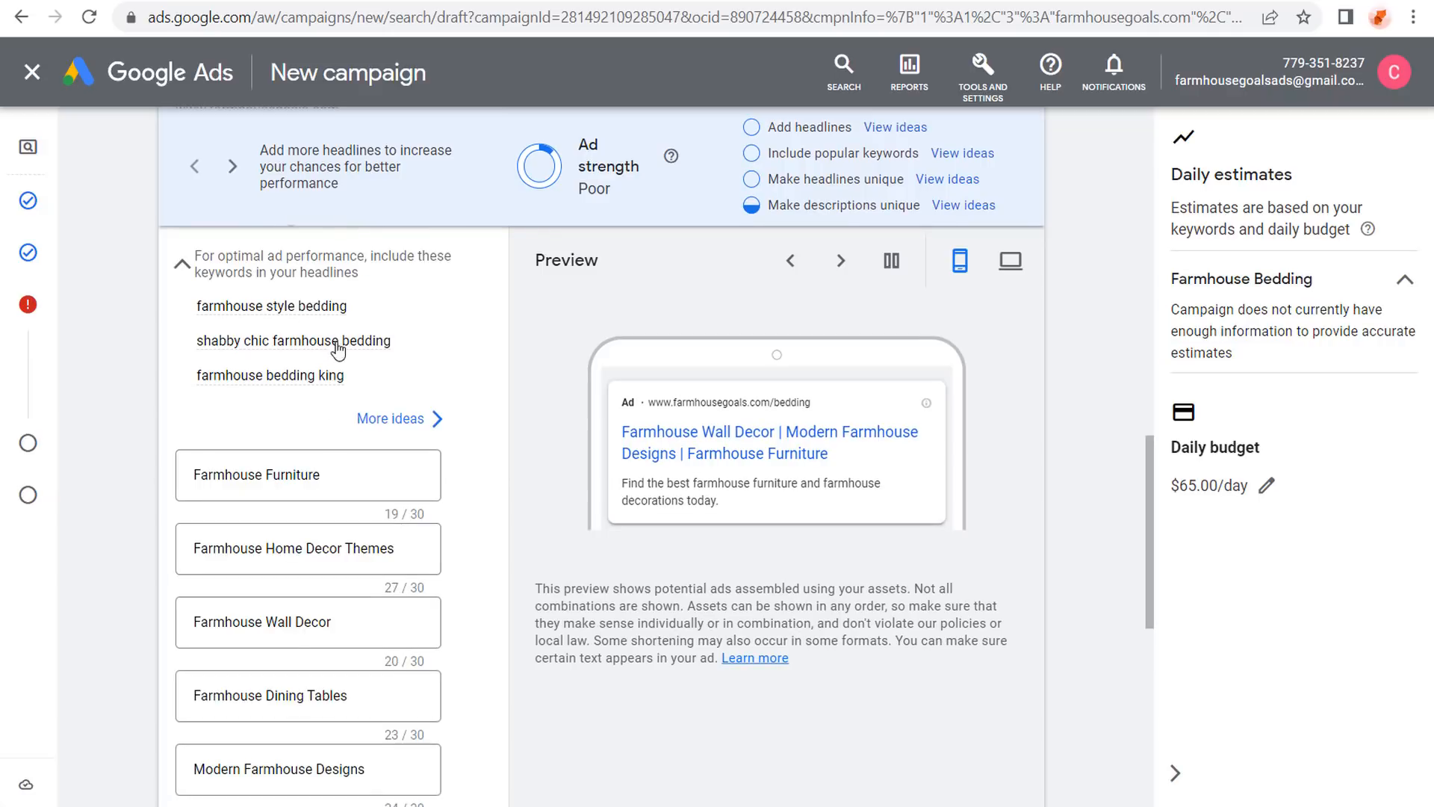
{"action": "left_click_drag", "start_coordinate": [342, 475], "coordinate": [160, 456]}
{"action": "type", "text": "Farmhouse Style Bedding"}
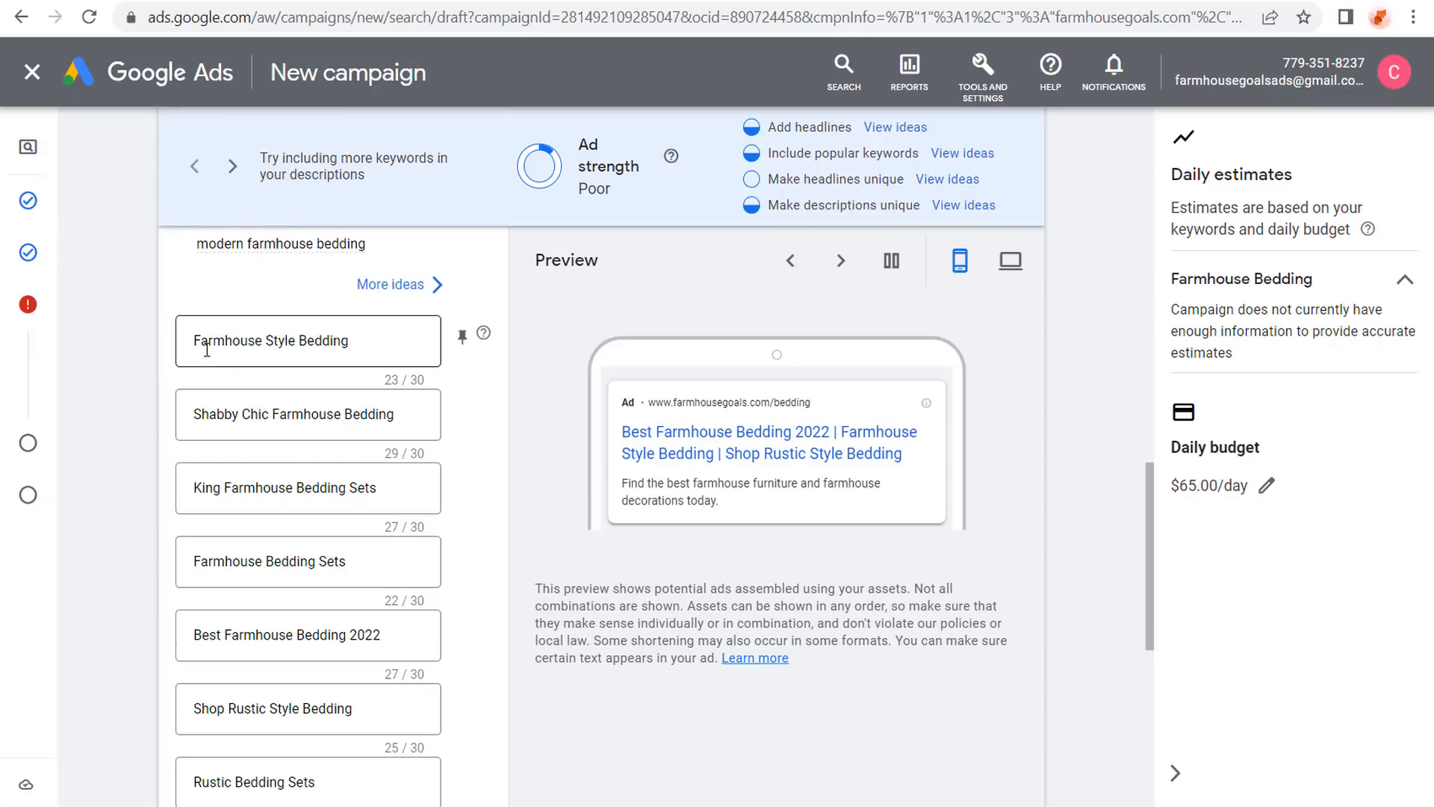
{"action": "left_click", "coordinate": [243, 410]}
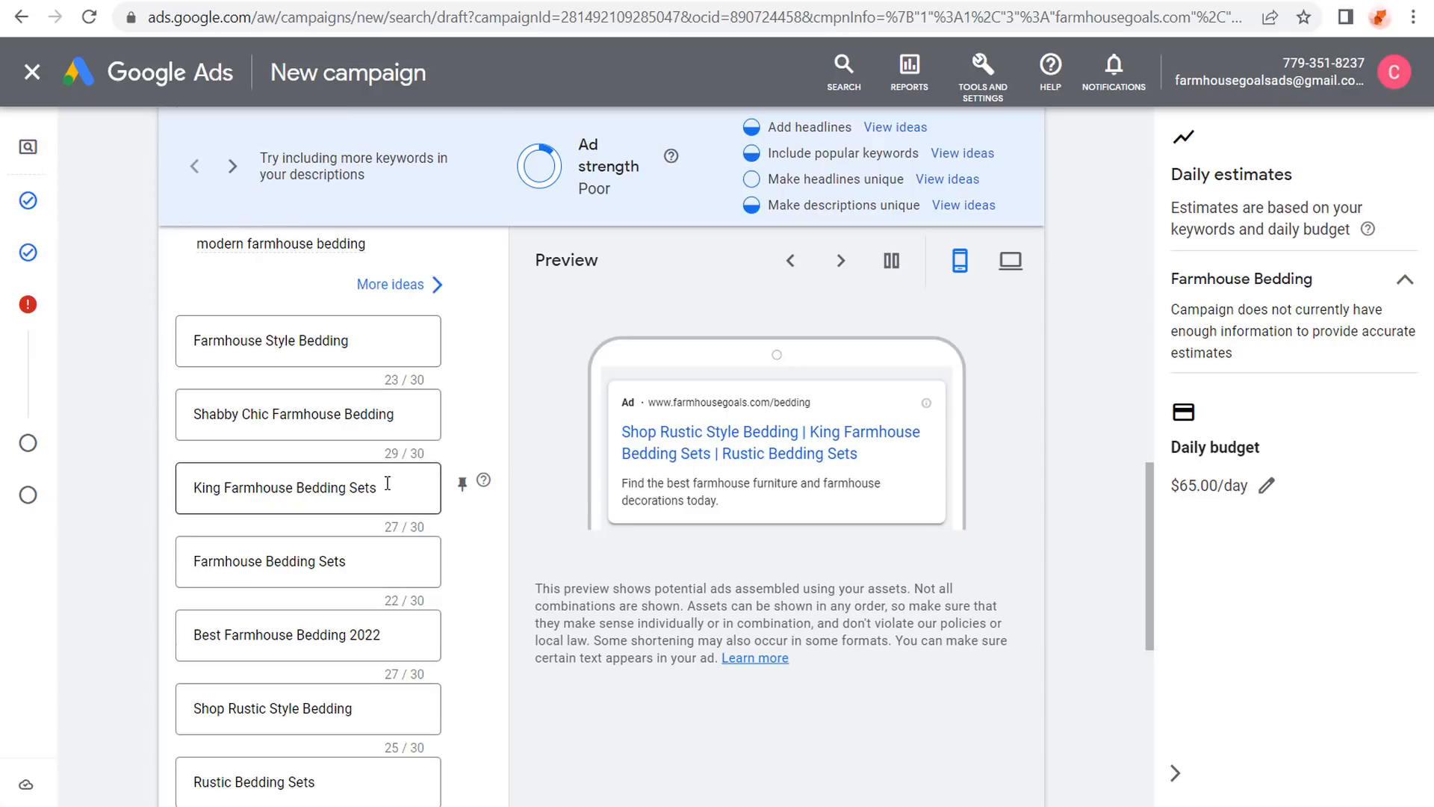
Add headline slots until the ad reaches the maximum of 15 headlines.
{"action": "scroll", "coordinate": [157, 486], "scroll_direction": "down", "scroll_amount": 3}
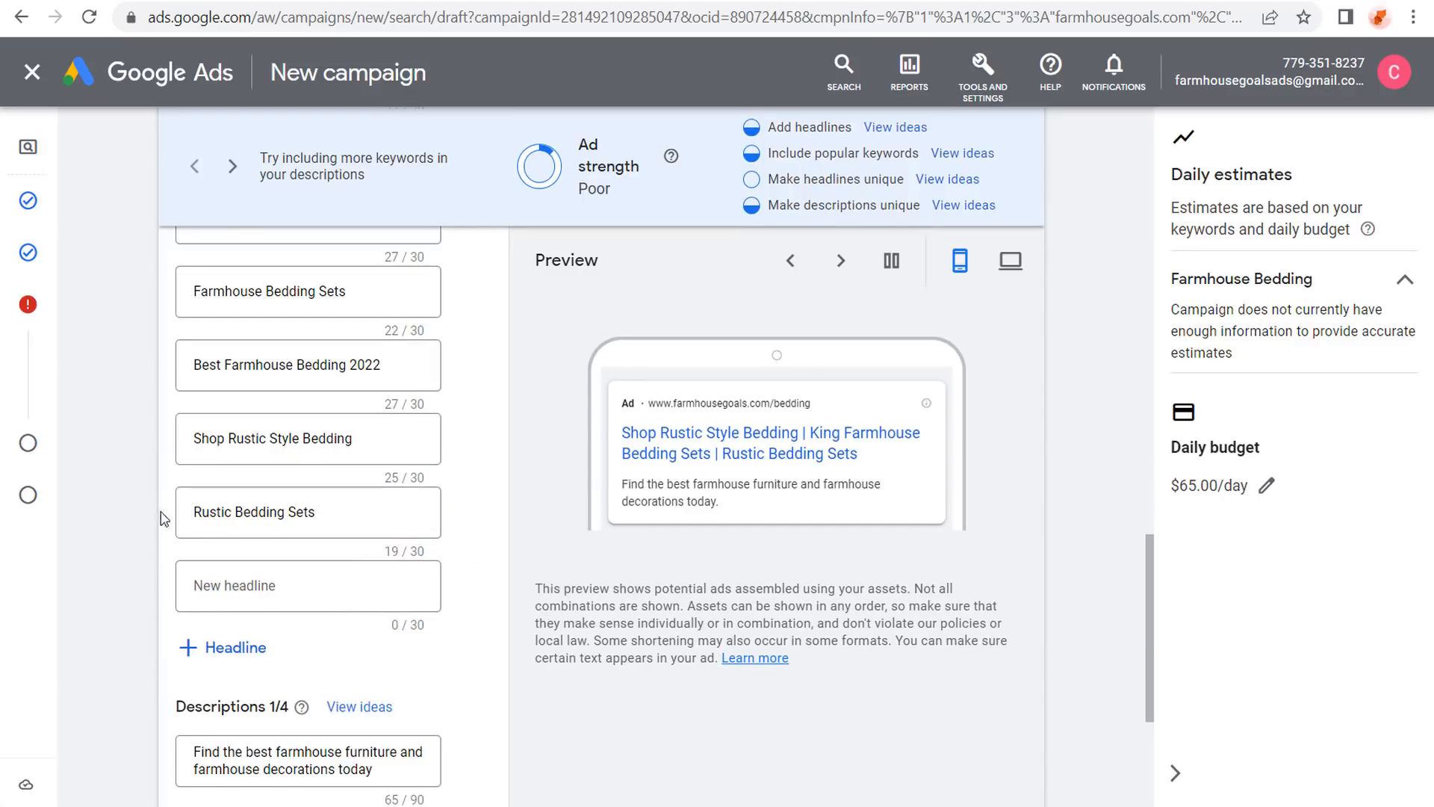
{"action": "scroll", "coordinate": [149, 523], "scroll_direction": "down", "scroll_amount": 2}
{"action": "left_click", "coordinate": [186, 514]}
{"action": "left_click", "coordinate": [193, 585]}
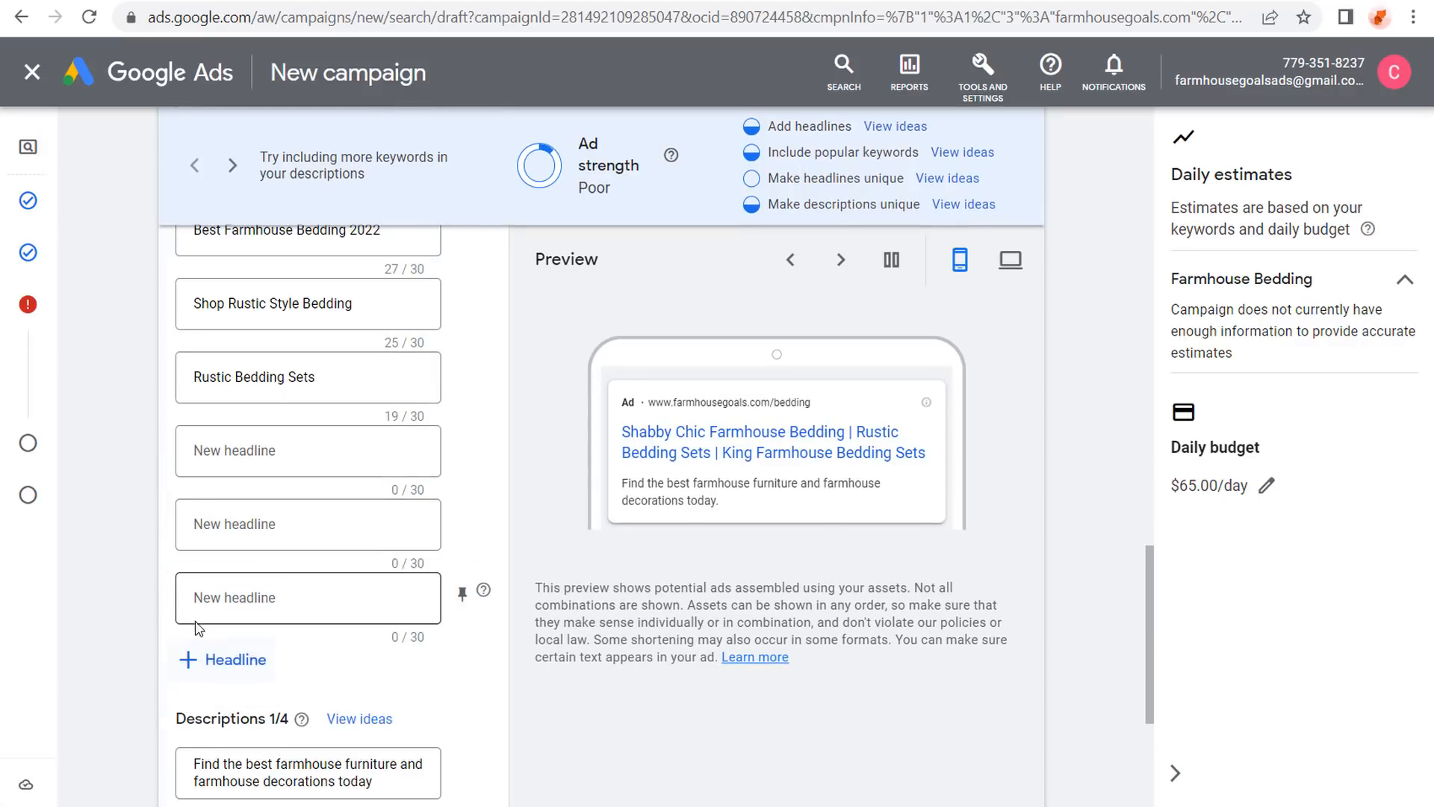
{"action": "left_click", "coordinate": [196, 659]}
{"action": "left_click", "coordinate": [196, 732]}
{"action": "scroll", "coordinate": [113, 635], "scroll_direction": "down", "scroll_amount": 2}
{"action": "left_click", "coordinate": [195, 672]}
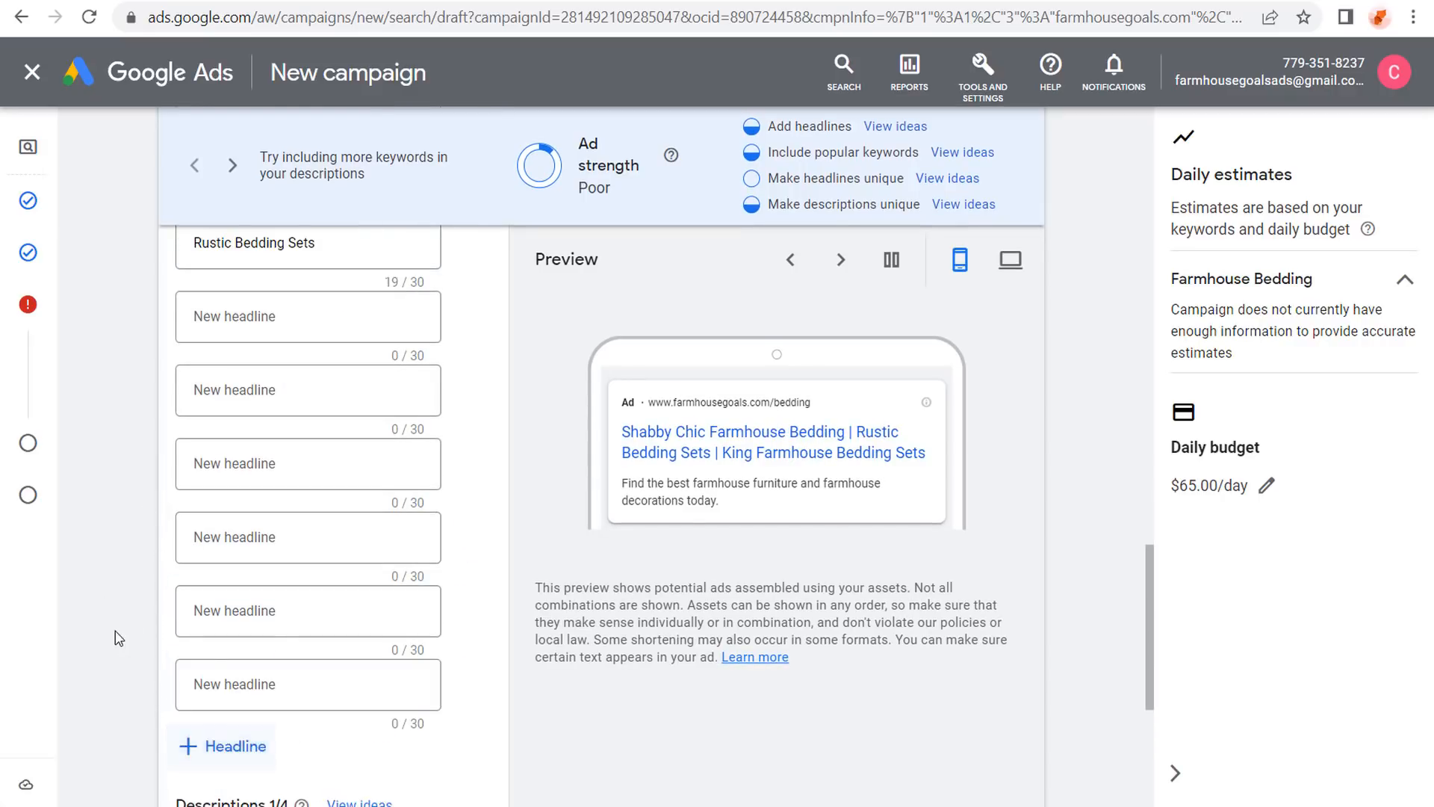
{"action": "scroll", "coordinate": [142, 650], "scroll_direction": "down", "scroll_amount": 2}
{"action": "left_click", "coordinate": [215, 616]}
{"action": "left_click", "coordinate": [212, 679]}
{"action": "scroll", "coordinate": [134, 642], "scroll_direction": "down", "scroll_amount": 3}
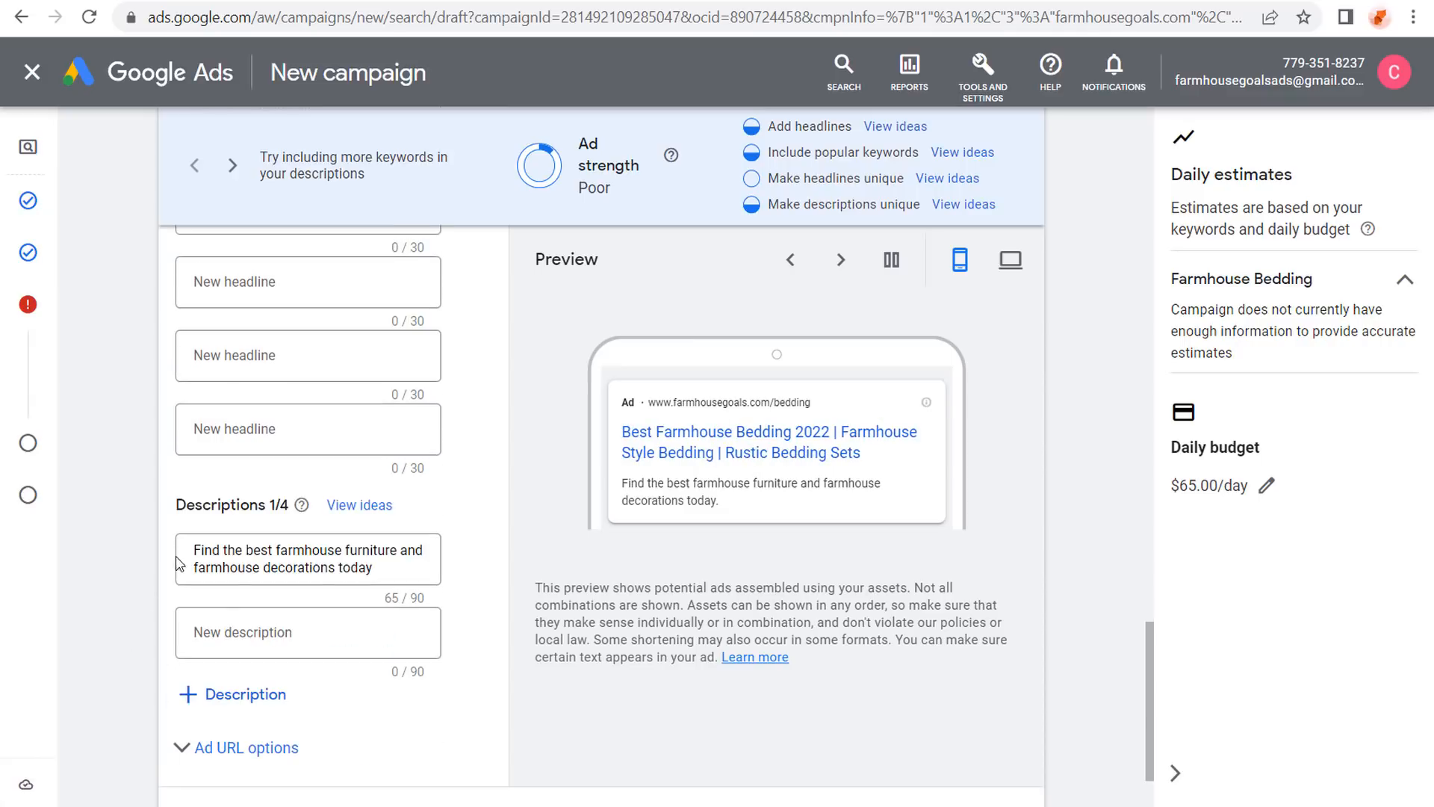
{"action": "scroll", "coordinate": [149, 564], "scroll_direction": "up", "scroll_amount": 12}
Fill empty headlines with the suggested 'Country Bedding Sets' and 'Farmhouse Goals'.
{"action": "left_click", "coordinate": [208, 388]}
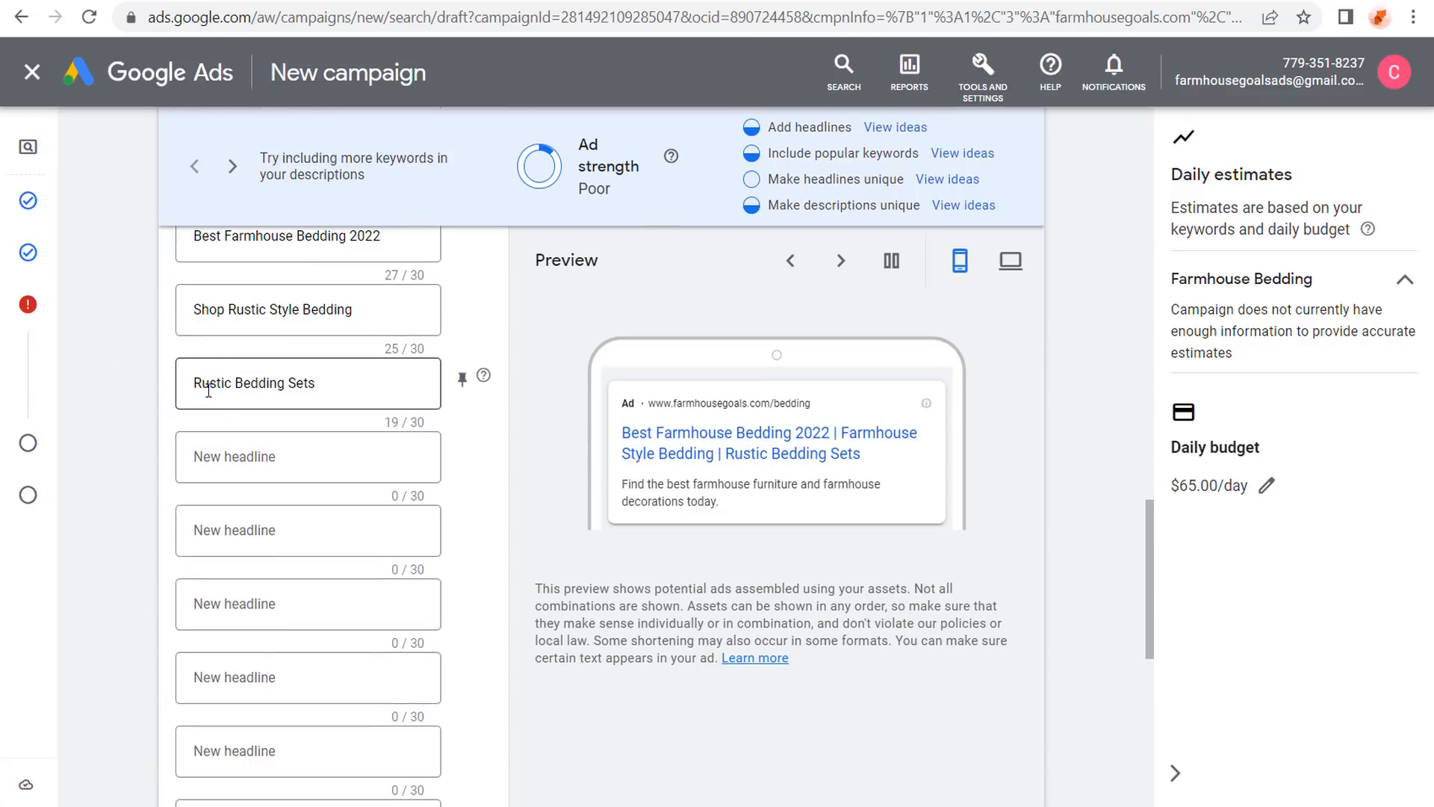
{"action": "left_click", "coordinate": [300, 456]}
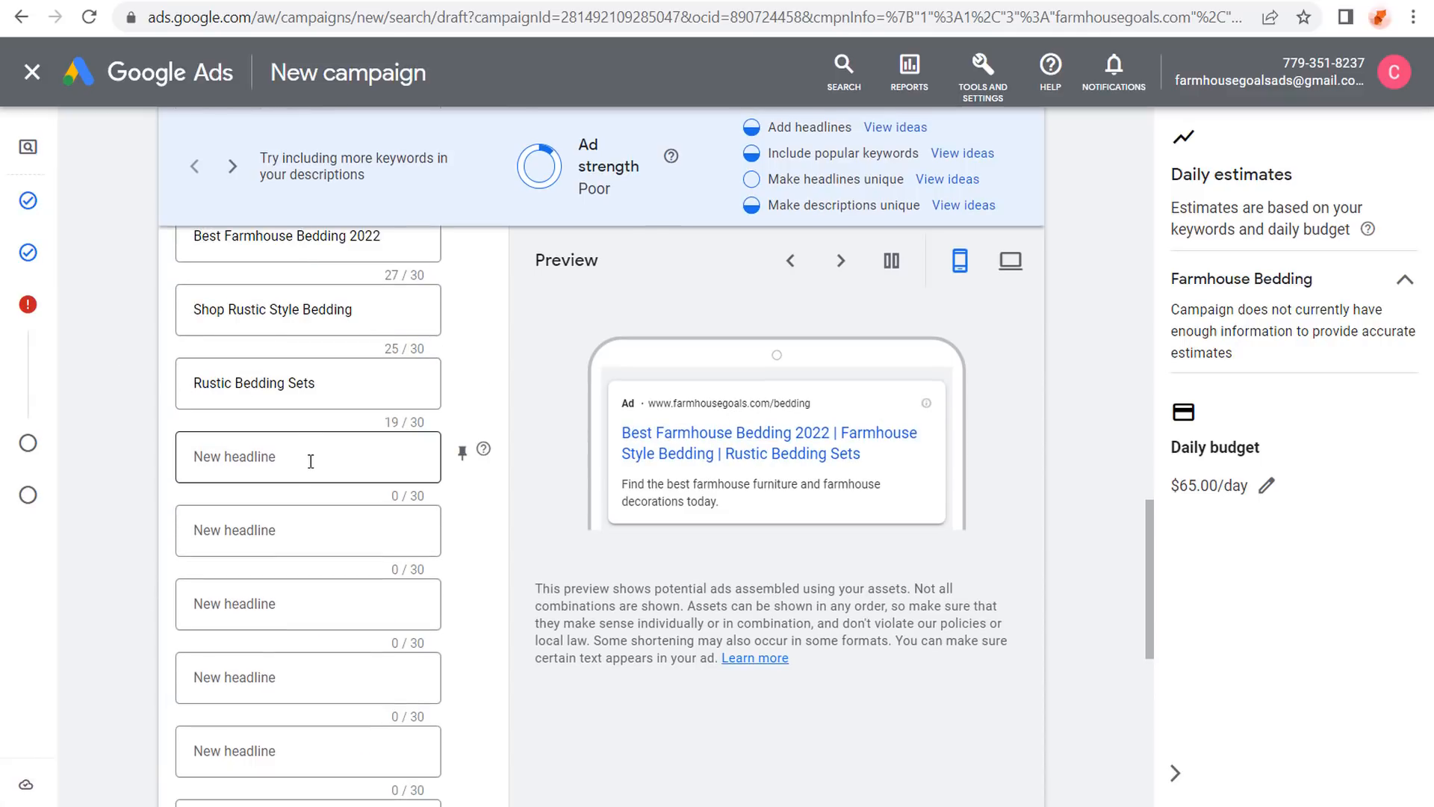
{"action": "left_click", "coordinate": [309, 458]}
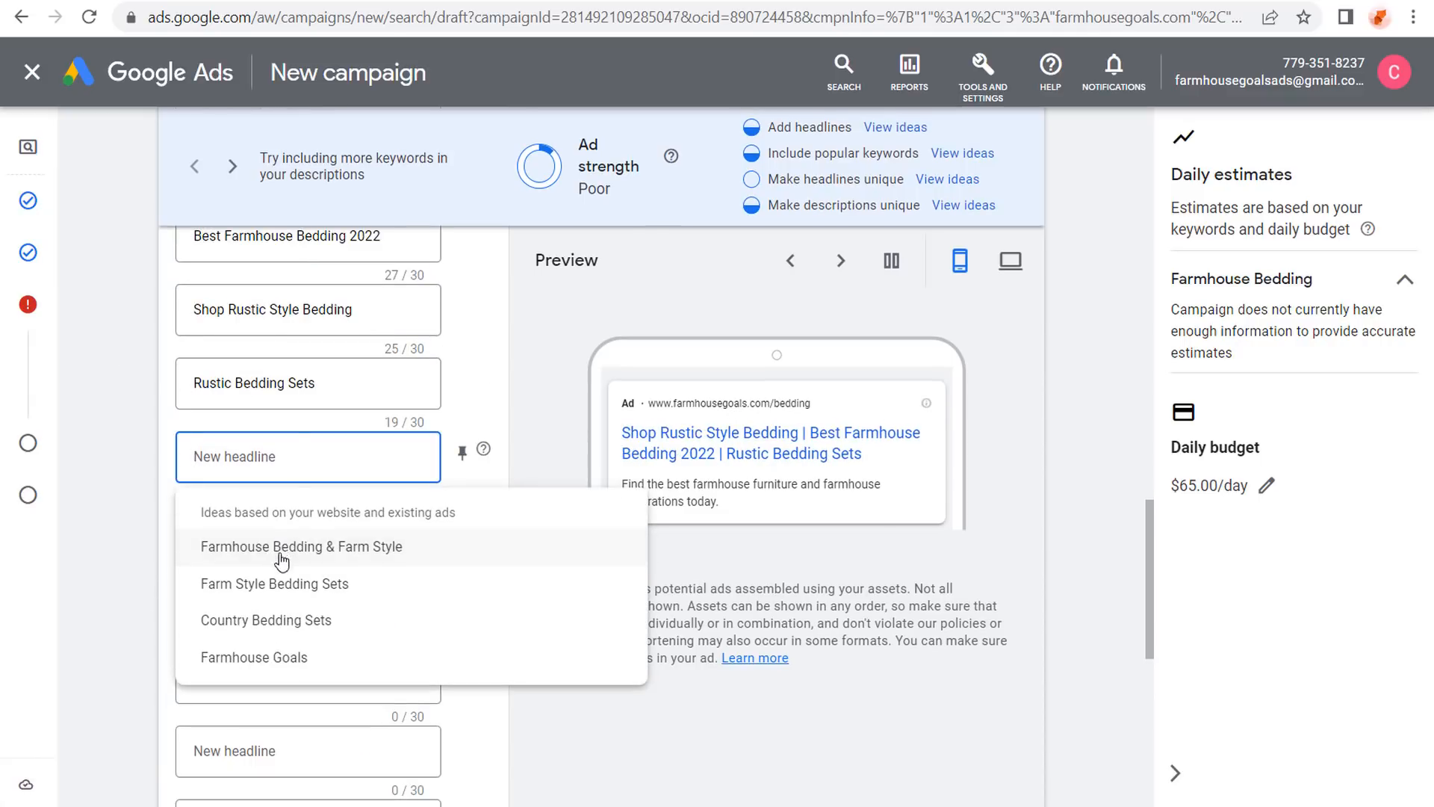
{"action": "left_click", "coordinate": [281, 620]}
{"action": "left_click", "coordinate": [287, 532]}
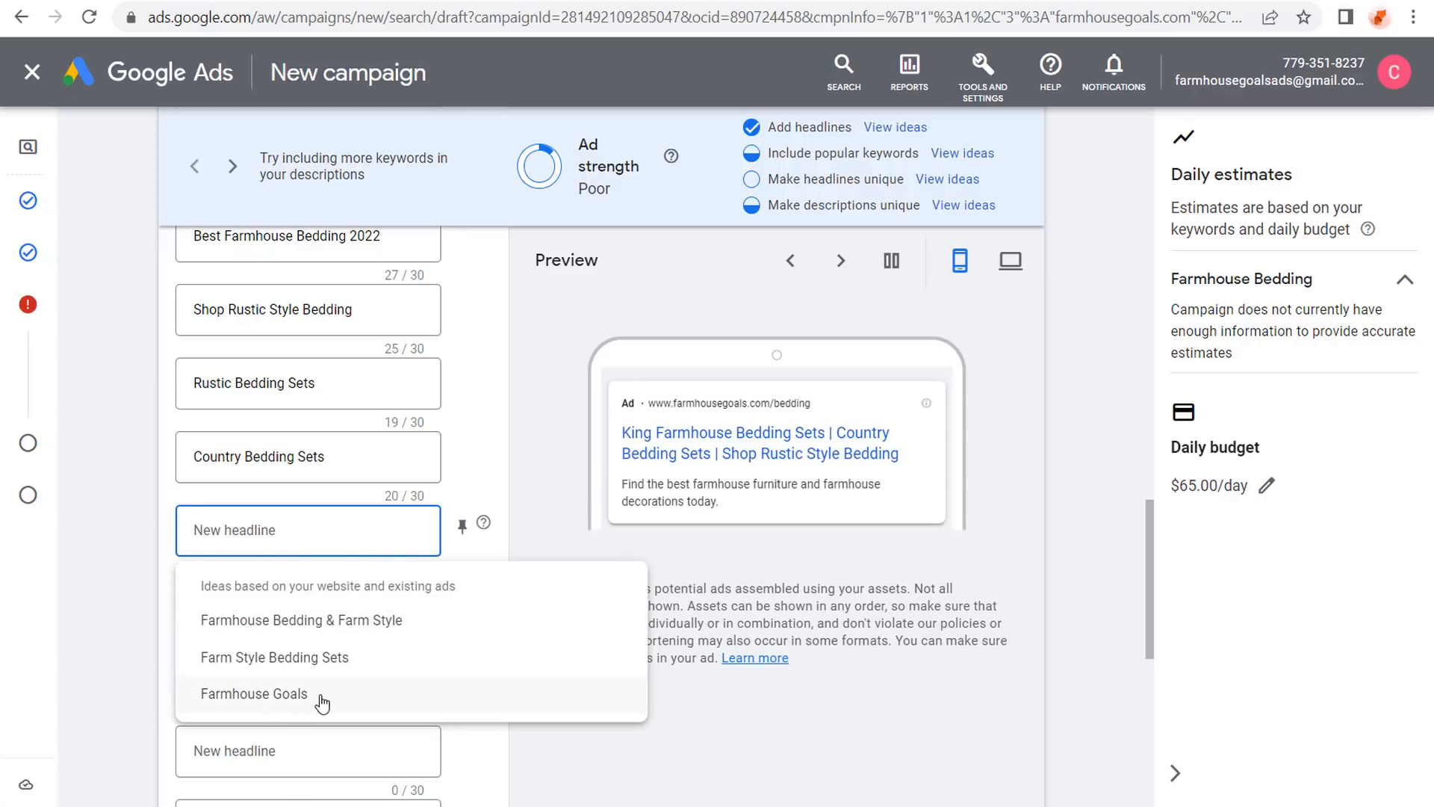
{"action": "left_click", "coordinate": [322, 700]}
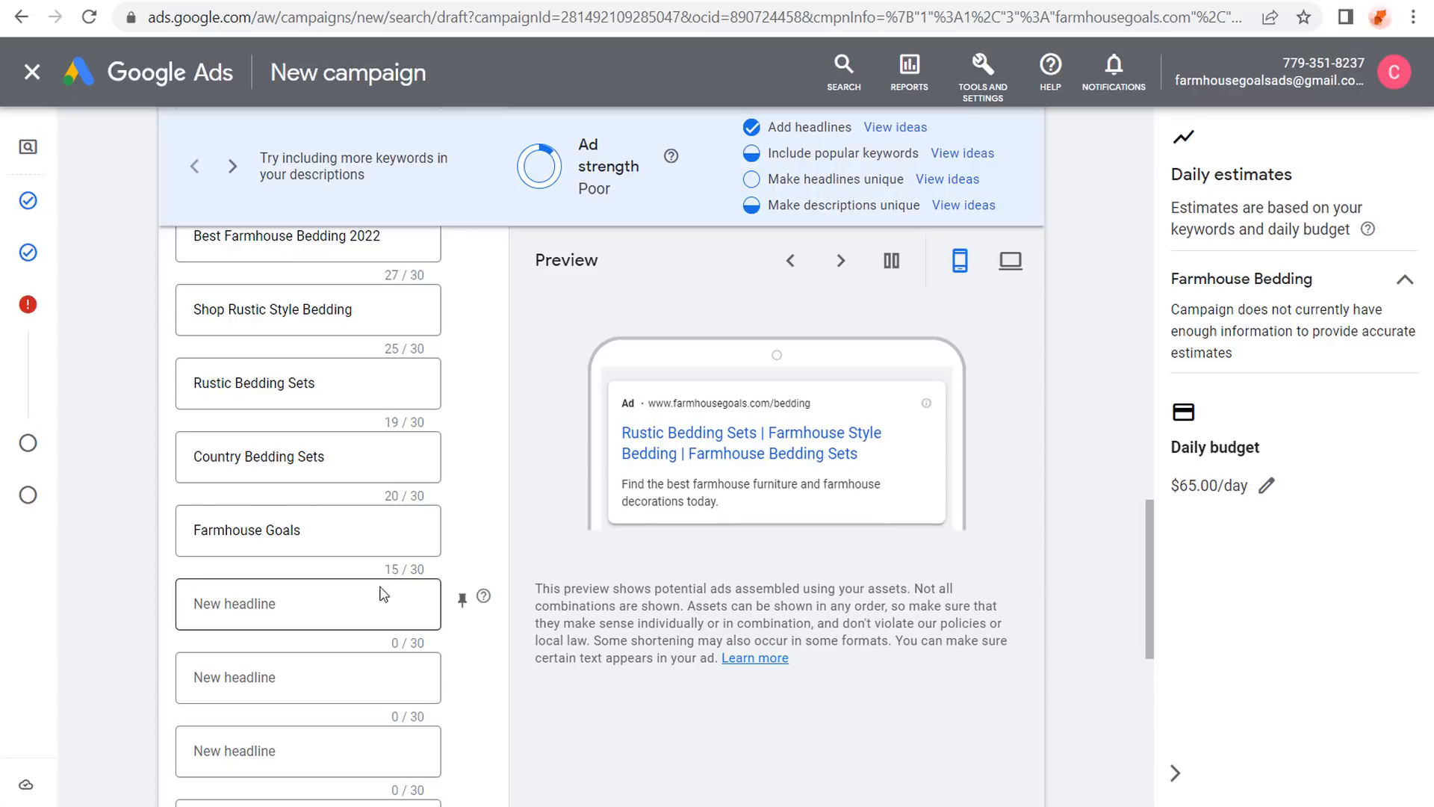
{"action": "left_click_drag", "start_coordinate": [325, 456], "coordinate": [191, 456]}
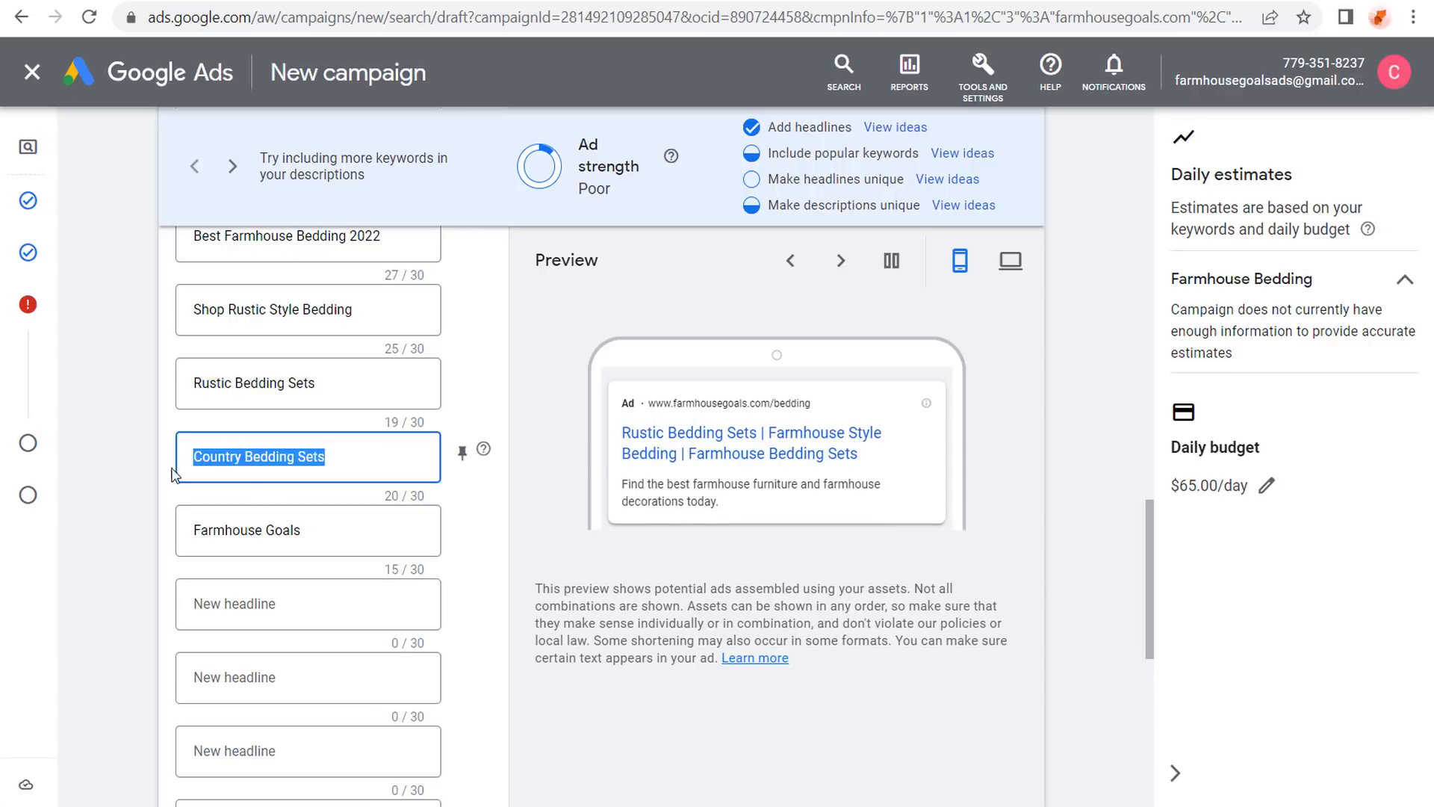
{"action": "left_click", "coordinate": [577, 565]}
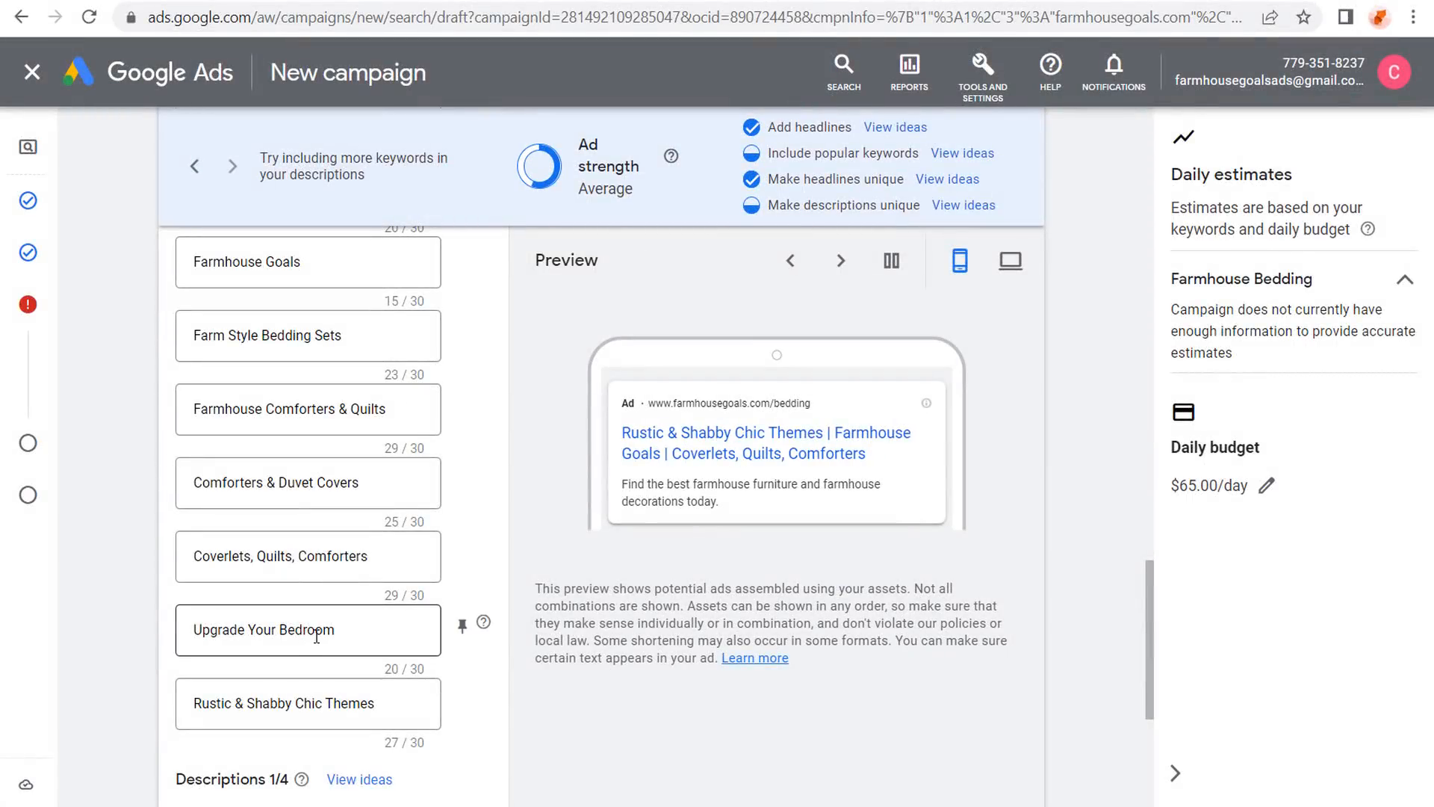
{"action": "left_click_drag", "start_coordinate": [347, 631], "coordinate": [183, 631]}
{"action": "left_click", "coordinate": [140, 600]}
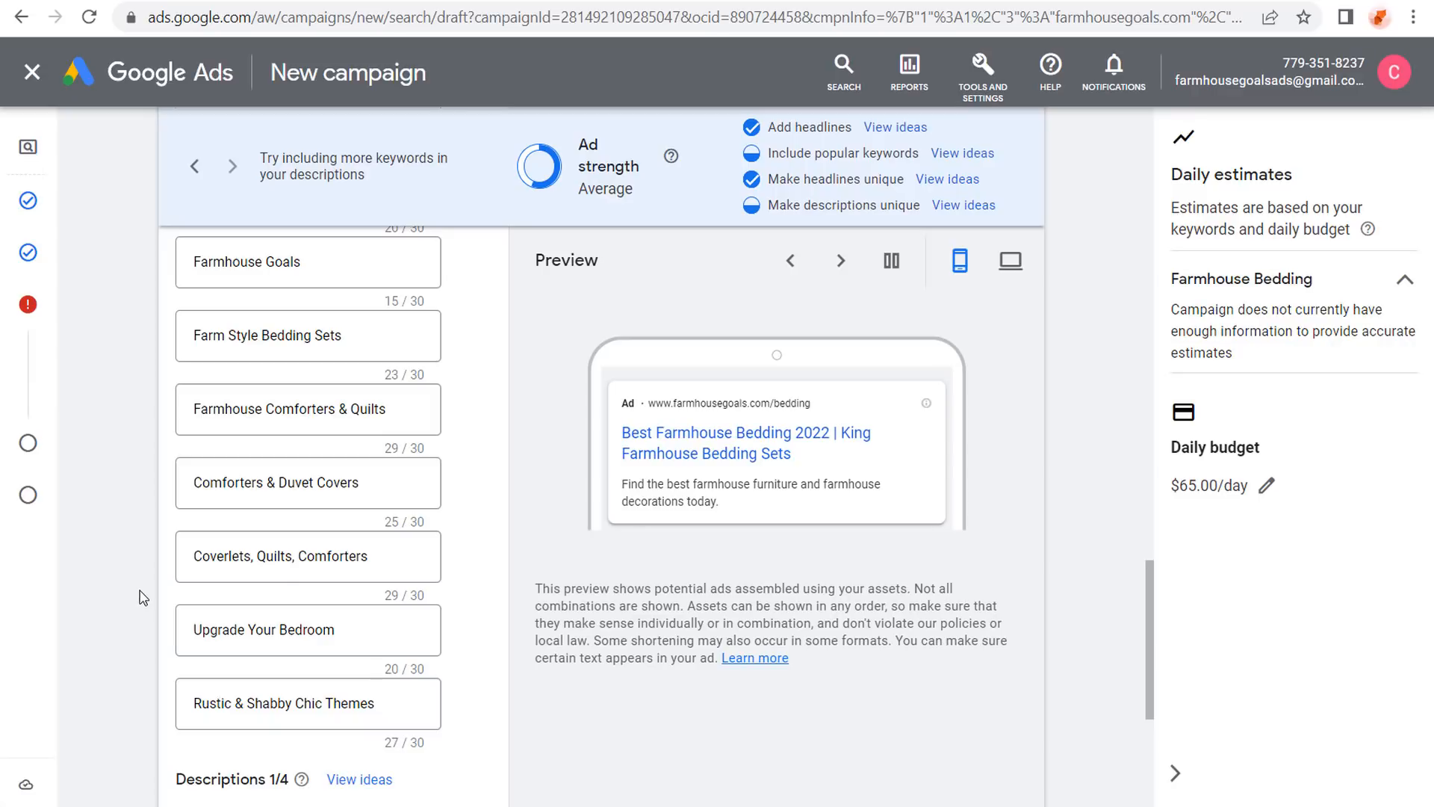
{"action": "left_click_drag", "start_coordinate": [376, 557], "coordinate": [132, 550]}
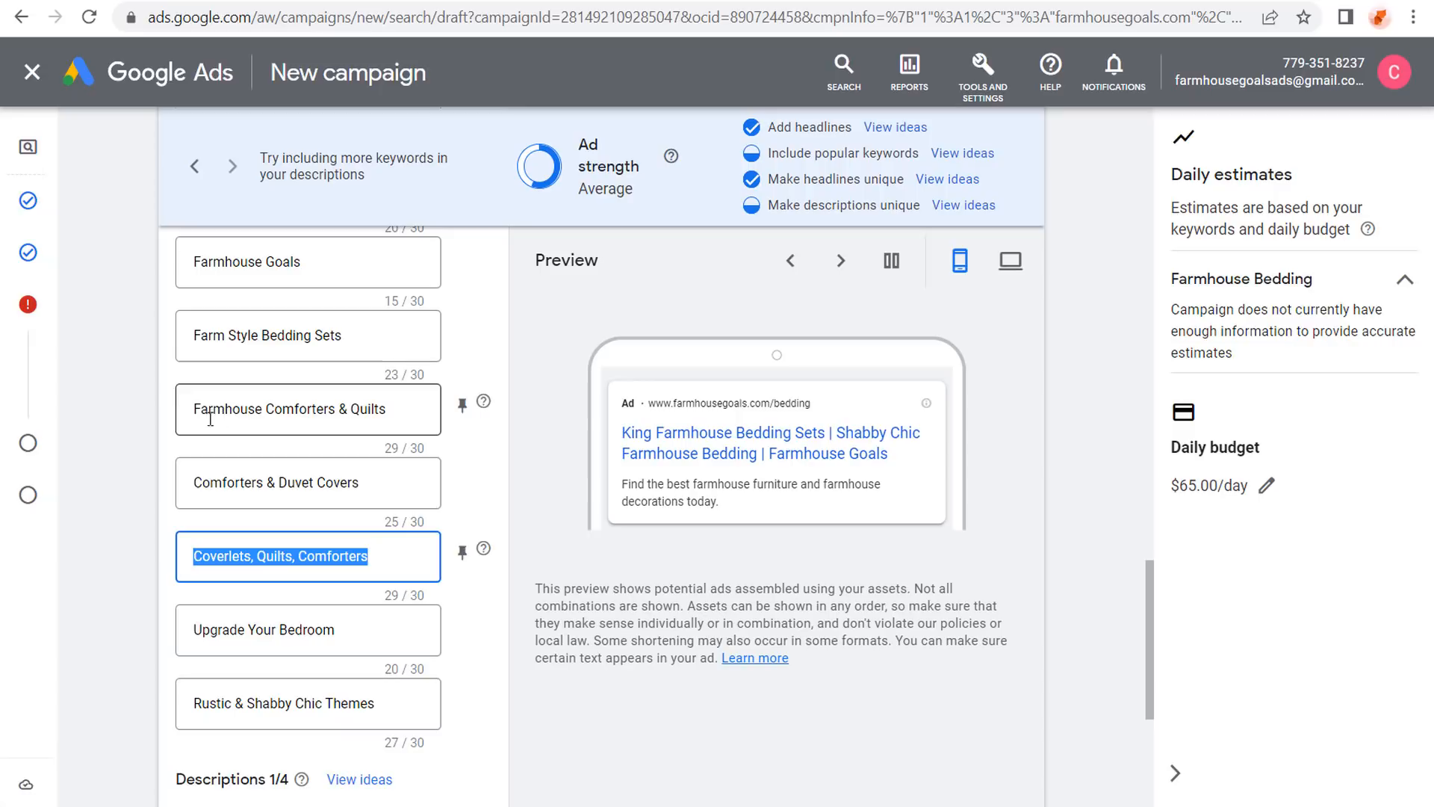
{"action": "left_click", "coordinate": [130, 494]}
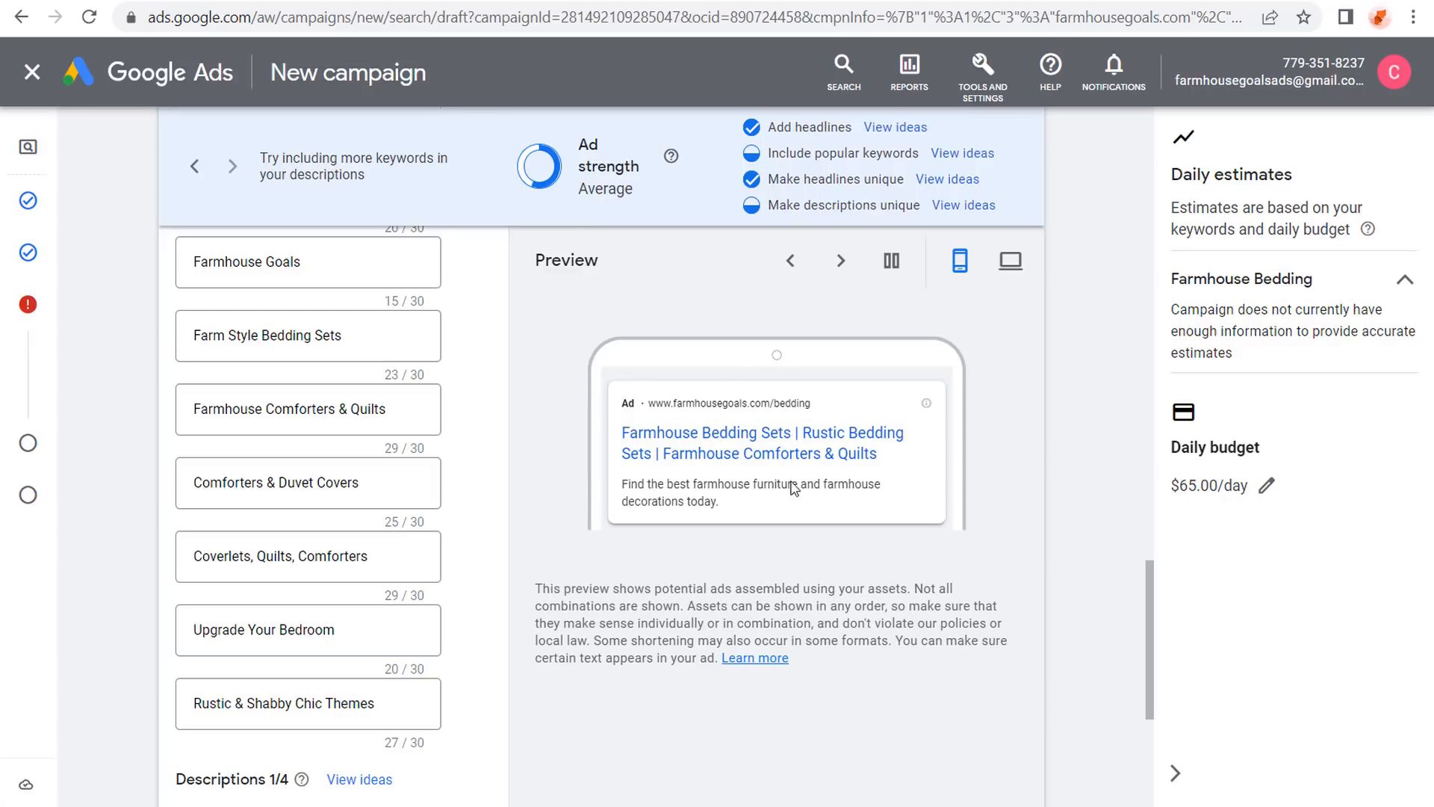
{"action": "scroll", "coordinate": [471, 377], "scroll_direction": "up", "scroll_amount": 3}
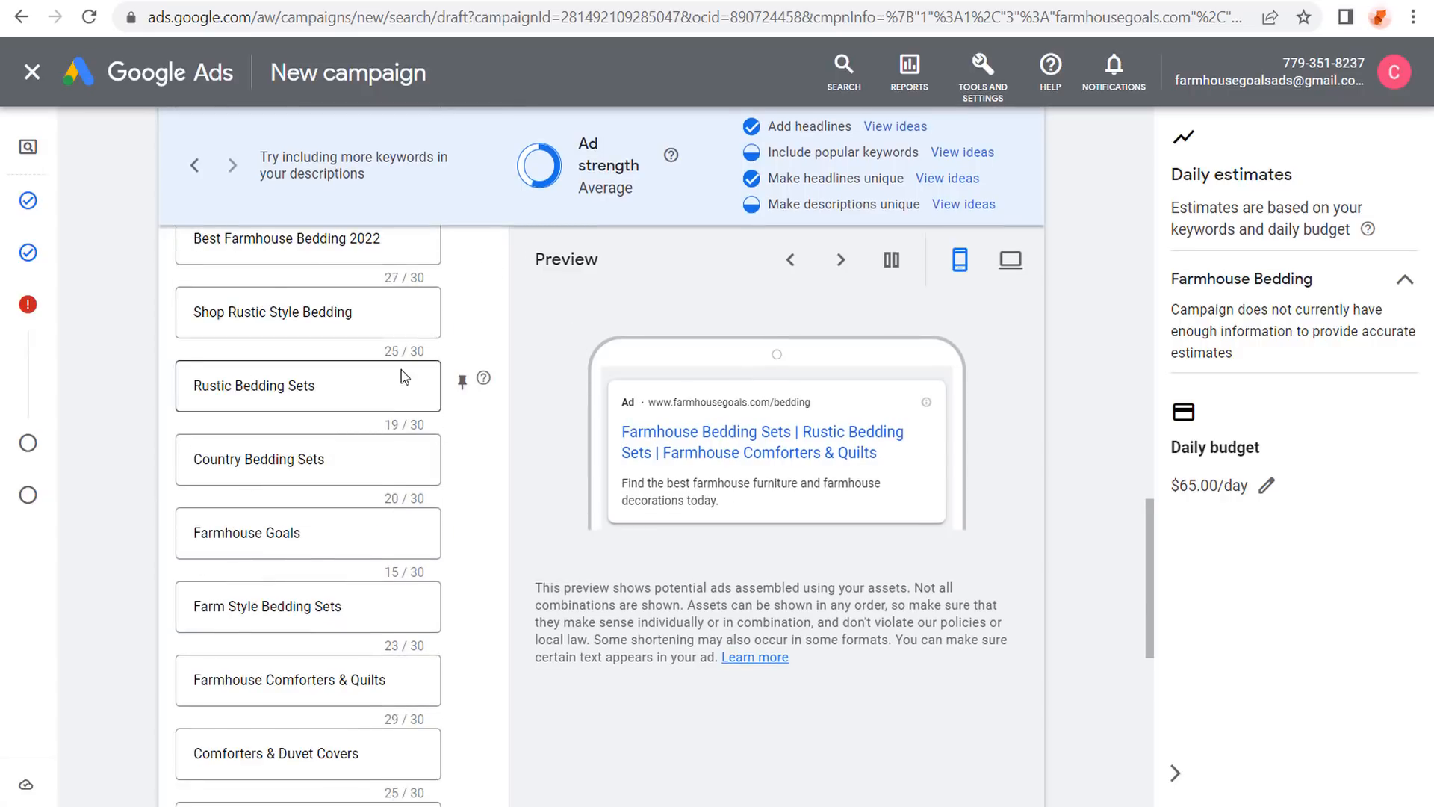
{"action": "scroll", "coordinate": [324, 360], "scroll_direction": "up", "scroll_amount": 2}
{"action": "scroll", "coordinate": [246, 369], "scroll_direction": "up", "scroll_amount": 4}
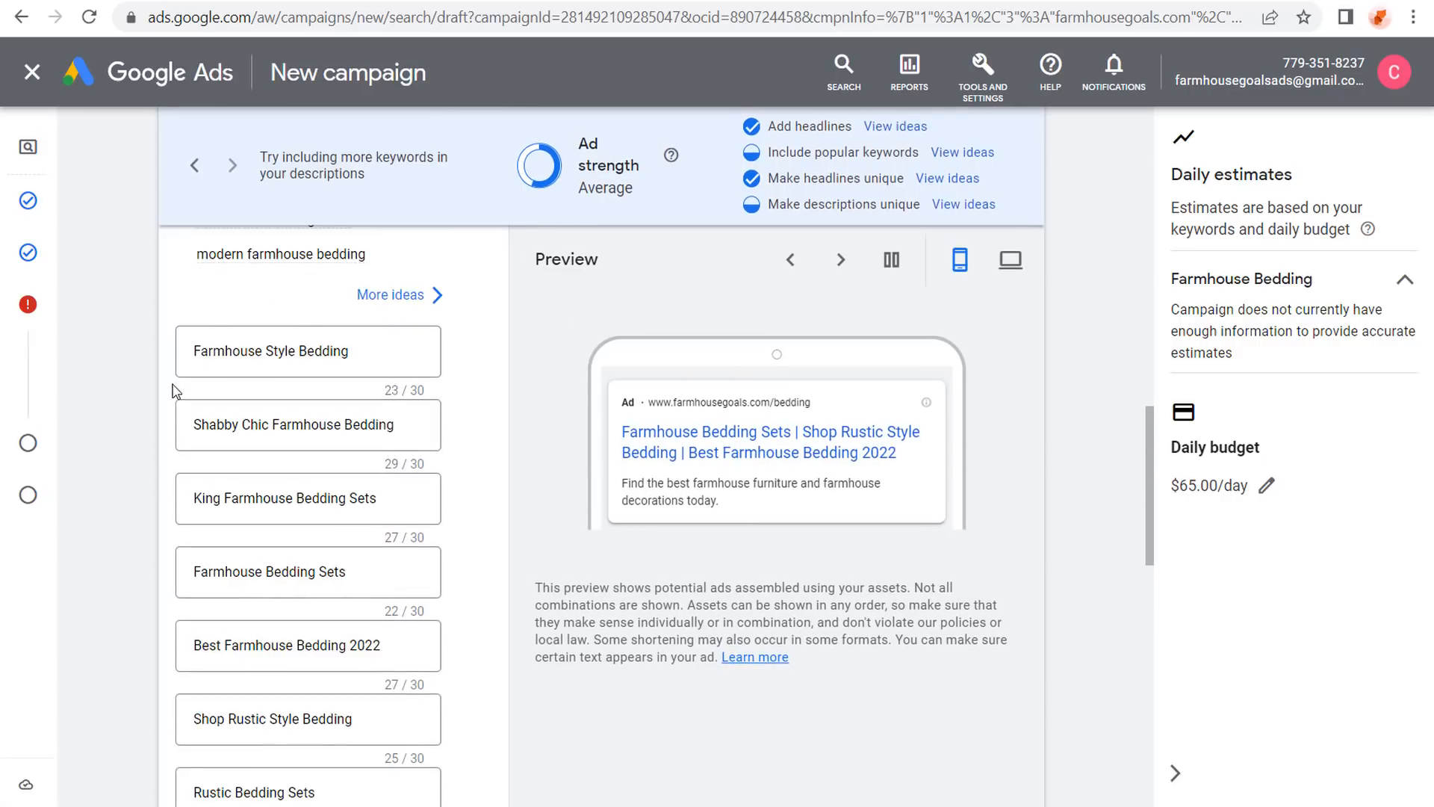
{"action": "left_click_drag", "start_coordinate": [375, 654], "coordinate": [183, 647]}
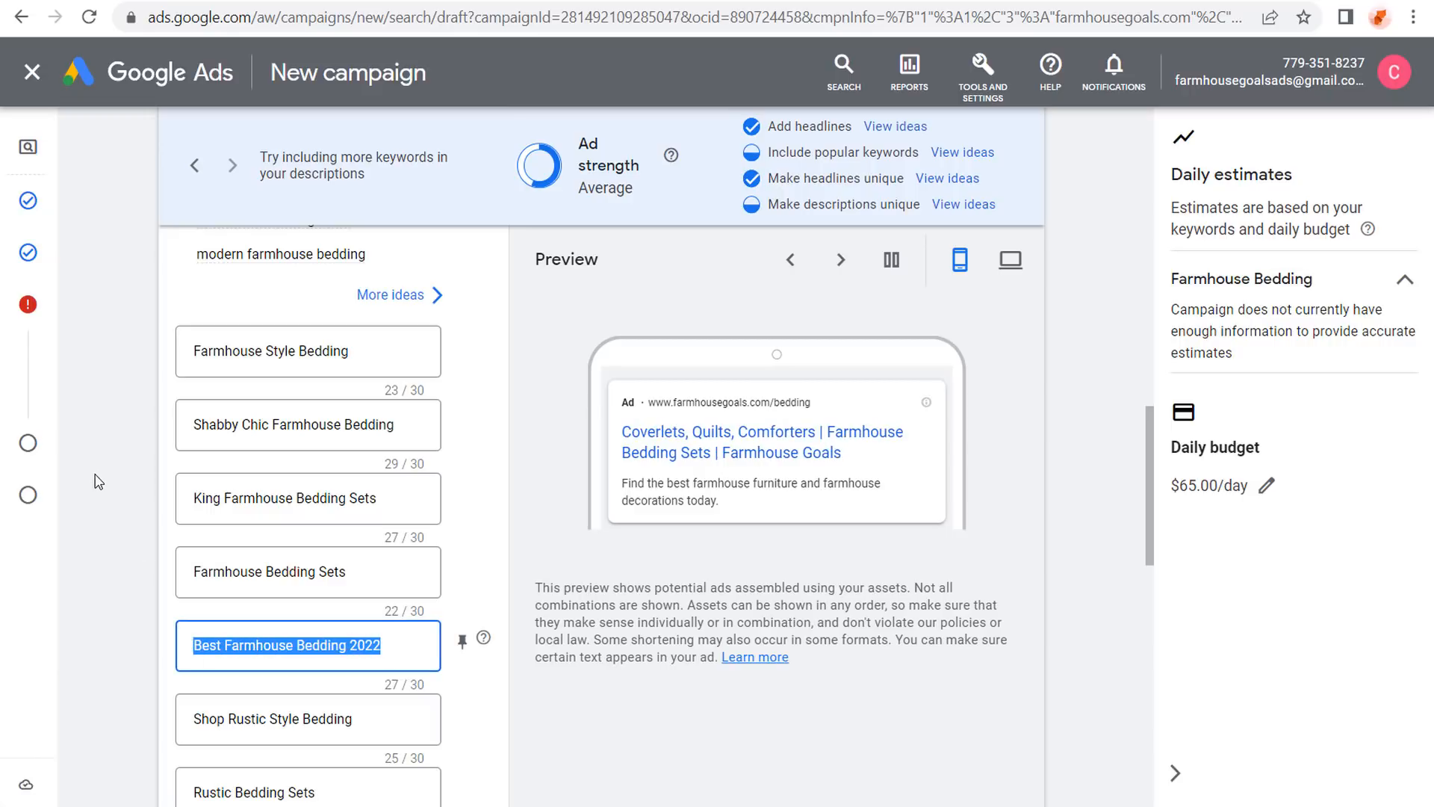
{"action": "left_click", "coordinate": [128, 450]}
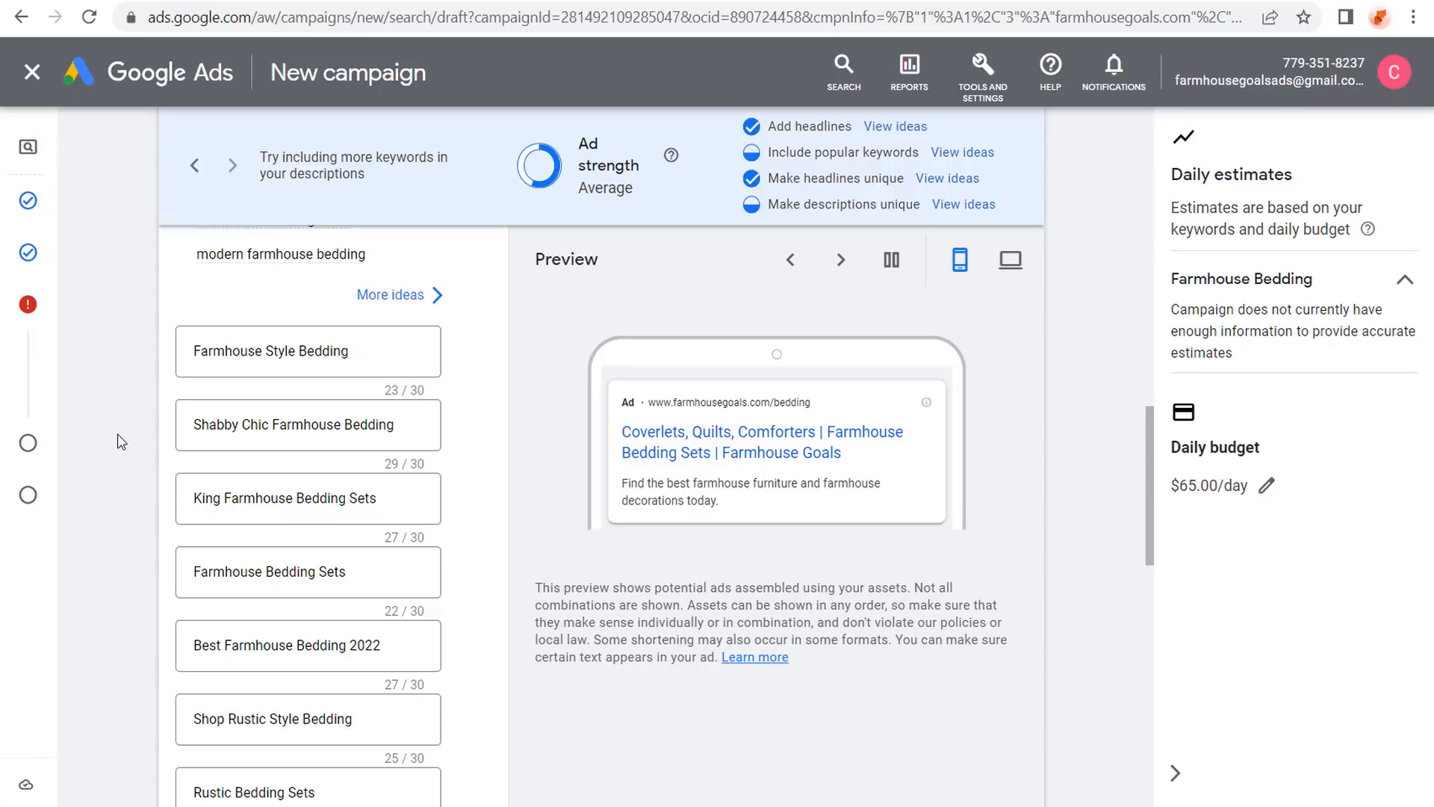
{"action": "scroll", "coordinate": [133, 445], "scroll_direction": "down", "scroll_amount": 3}
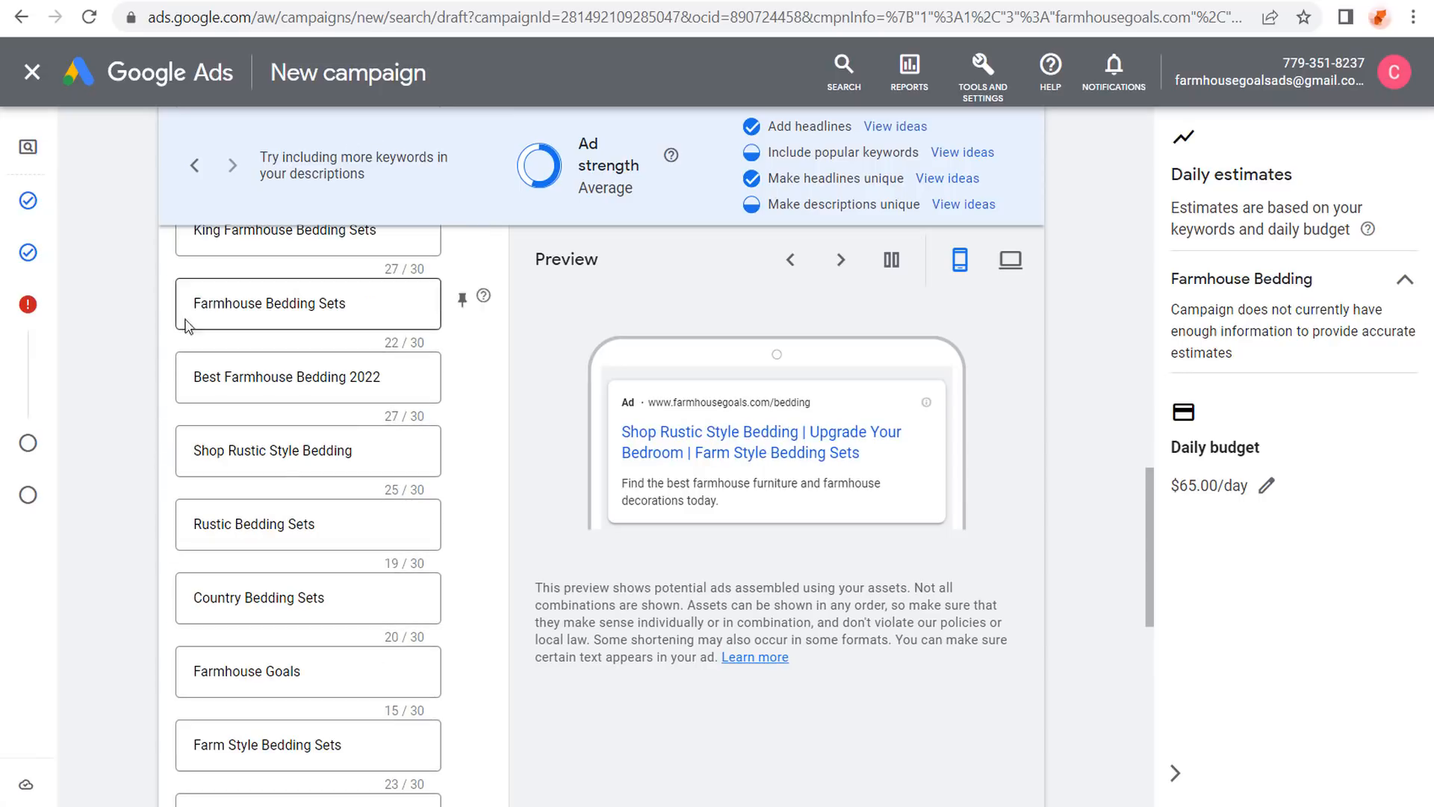
{"action": "scroll", "coordinate": [149, 342], "scroll_direction": "down", "scroll_amount": 8}
{"action": "scroll", "coordinate": [151, 340], "scroll_direction": "down", "scroll_amount": 2}
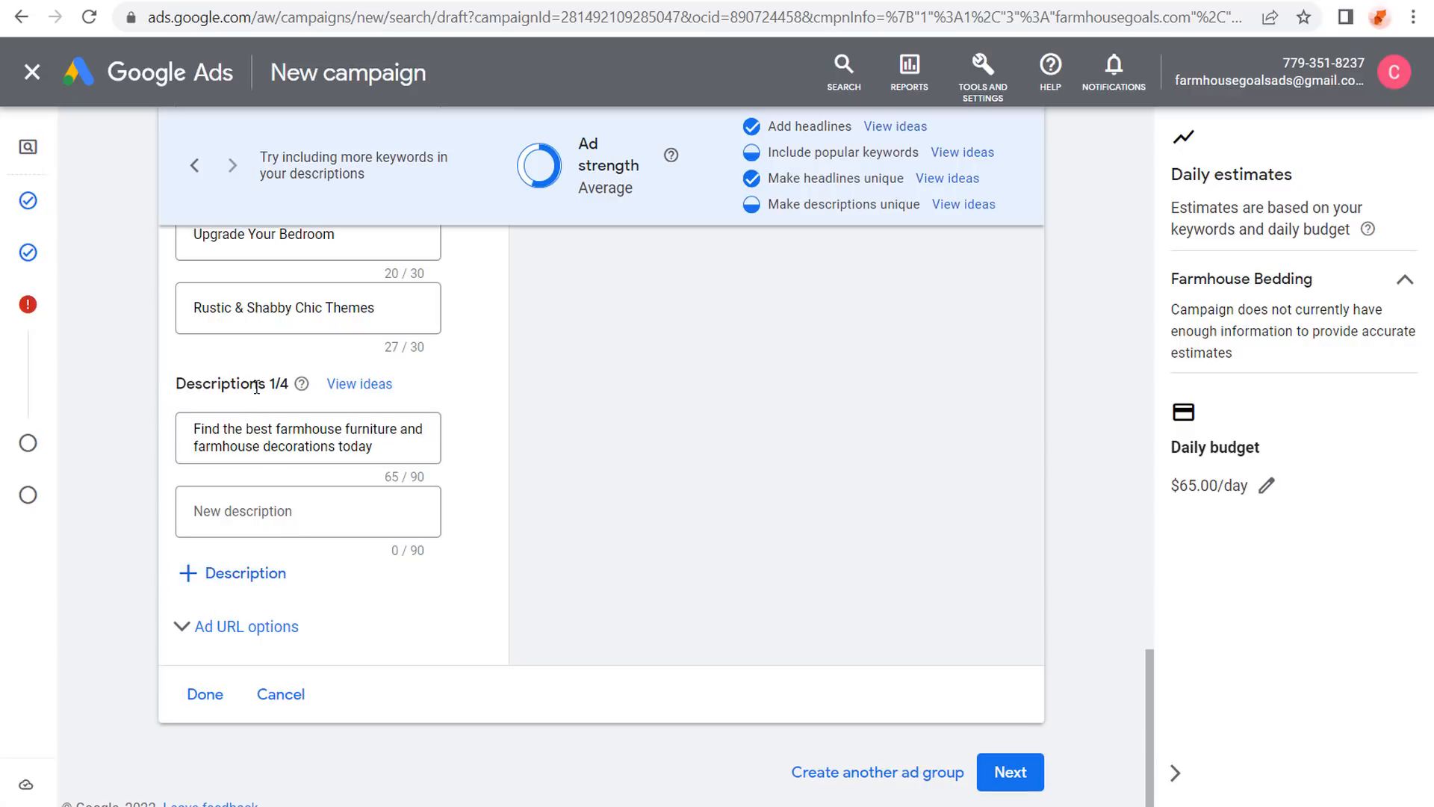
Add two description slots and rewrite the first description as 'Shop The Top-Rated…' bedding copy.
{"action": "left_click", "coordinate": [213, 574]}
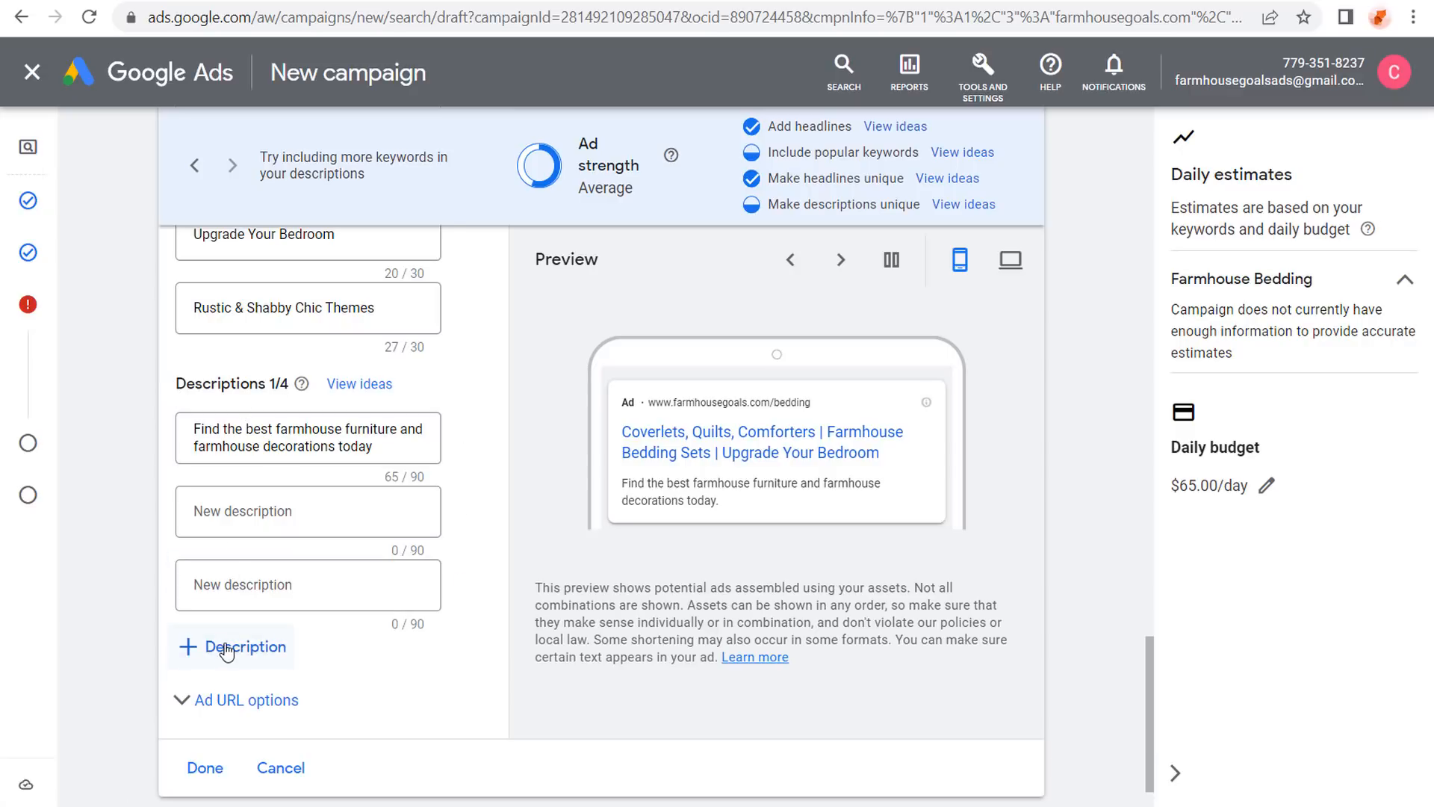
{"action": "left_click", "coordinate": [224, 647]}
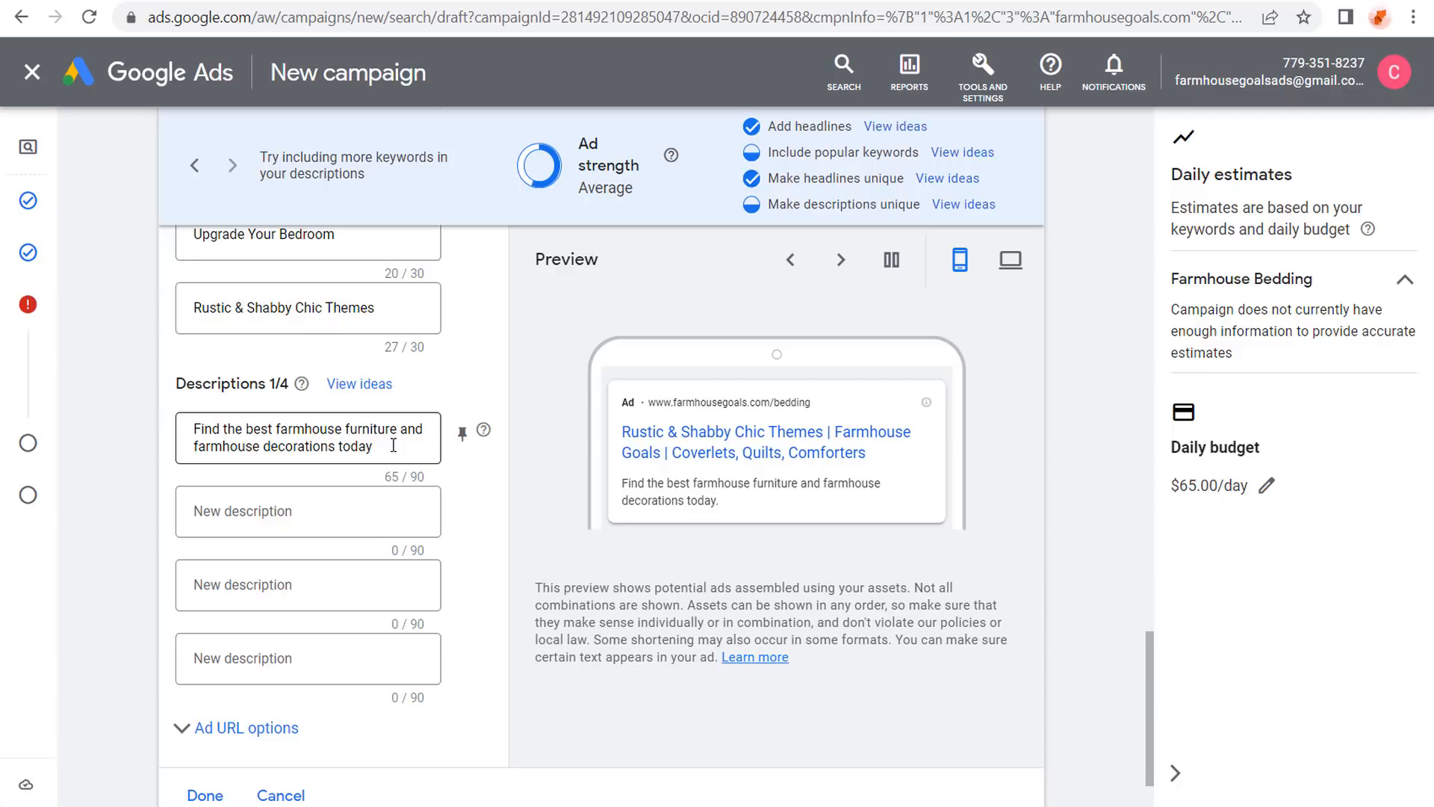
{"action": "left_click_drag", "start_coordinate": [393, 445], "coordinate": [173, 431]}
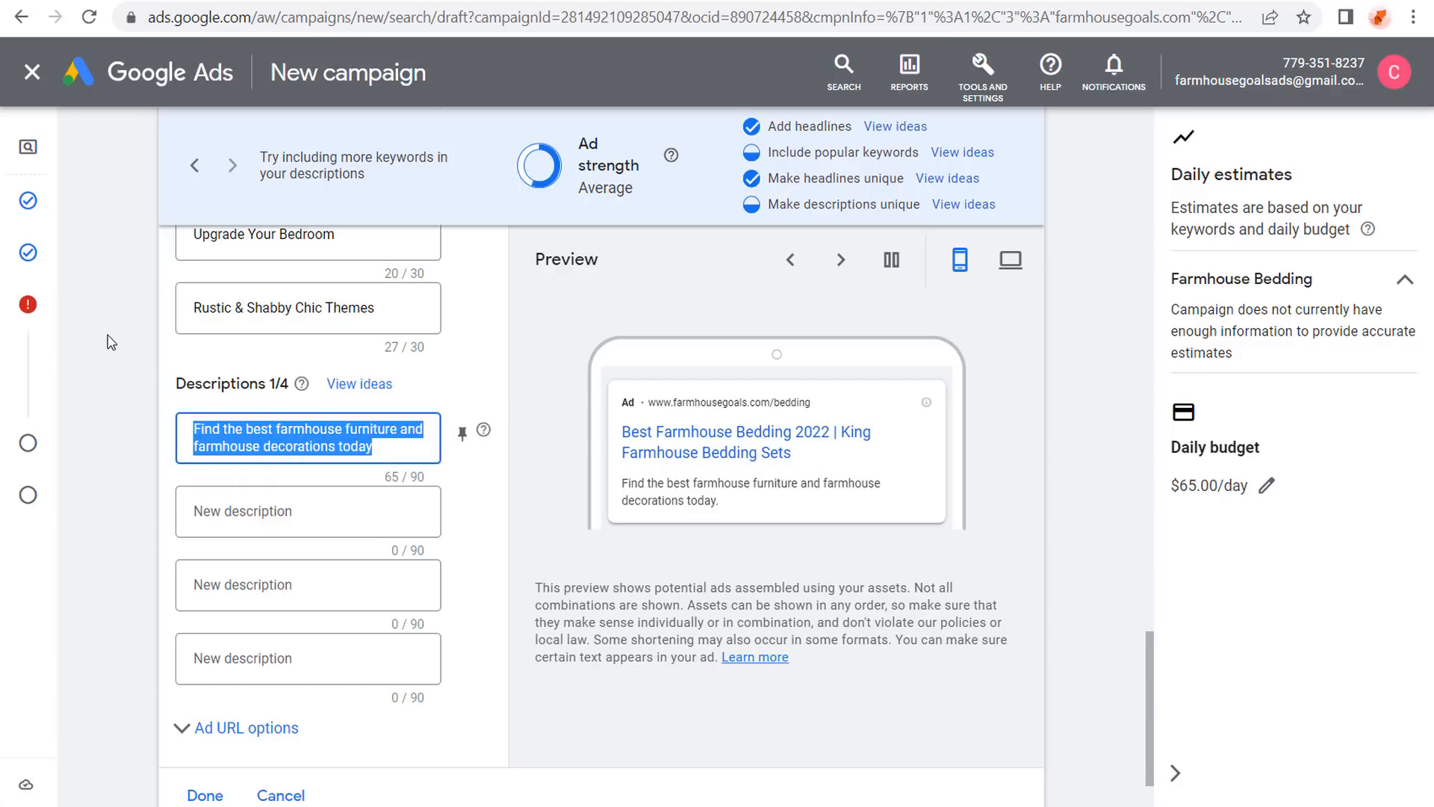
{"action": "type", "text": "Shop The Top-"}
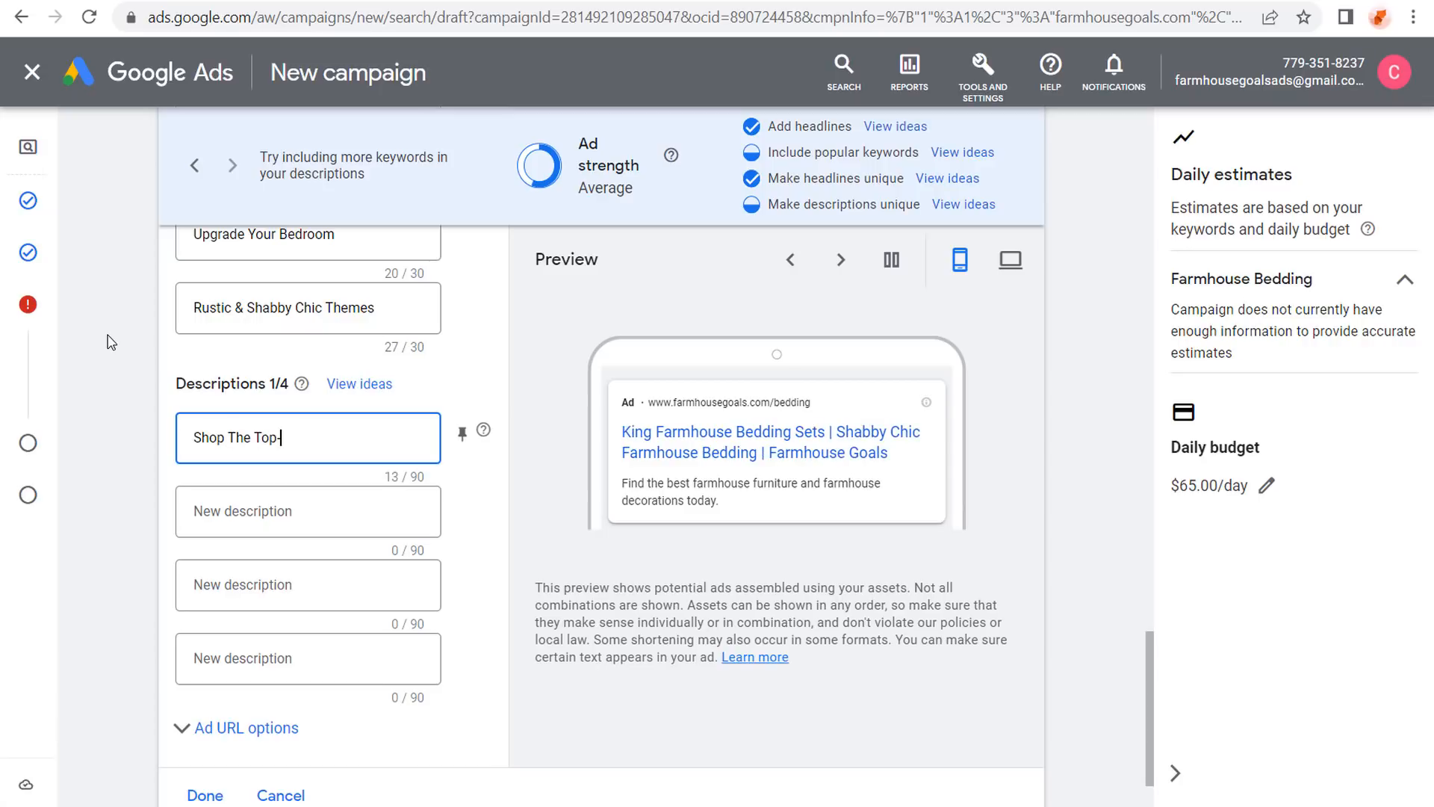
{"action": "type", "text": "Rated"}
{"action": "type", "text": "Farmhouse Style Bedding - Best Prices on Comforters, Quilts, and More!"}
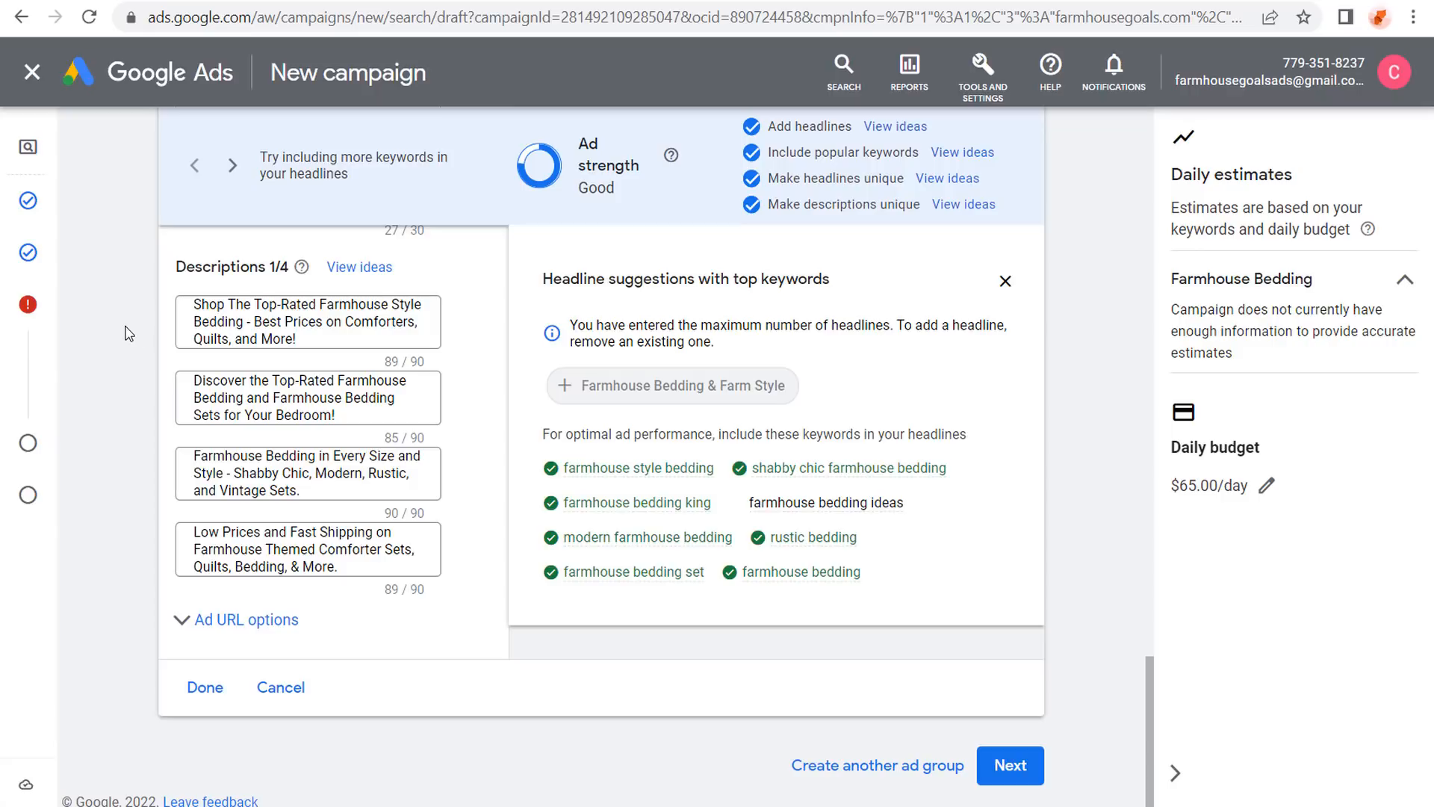
Change the 'Upgrade Your Bedroom' headline to 'Farmhouse Bedding Ideas' and review all headlines.
{"action": "scroll", "coordinate": [112, 362], "scroll_direction": "up", "scroll_amount": 5}
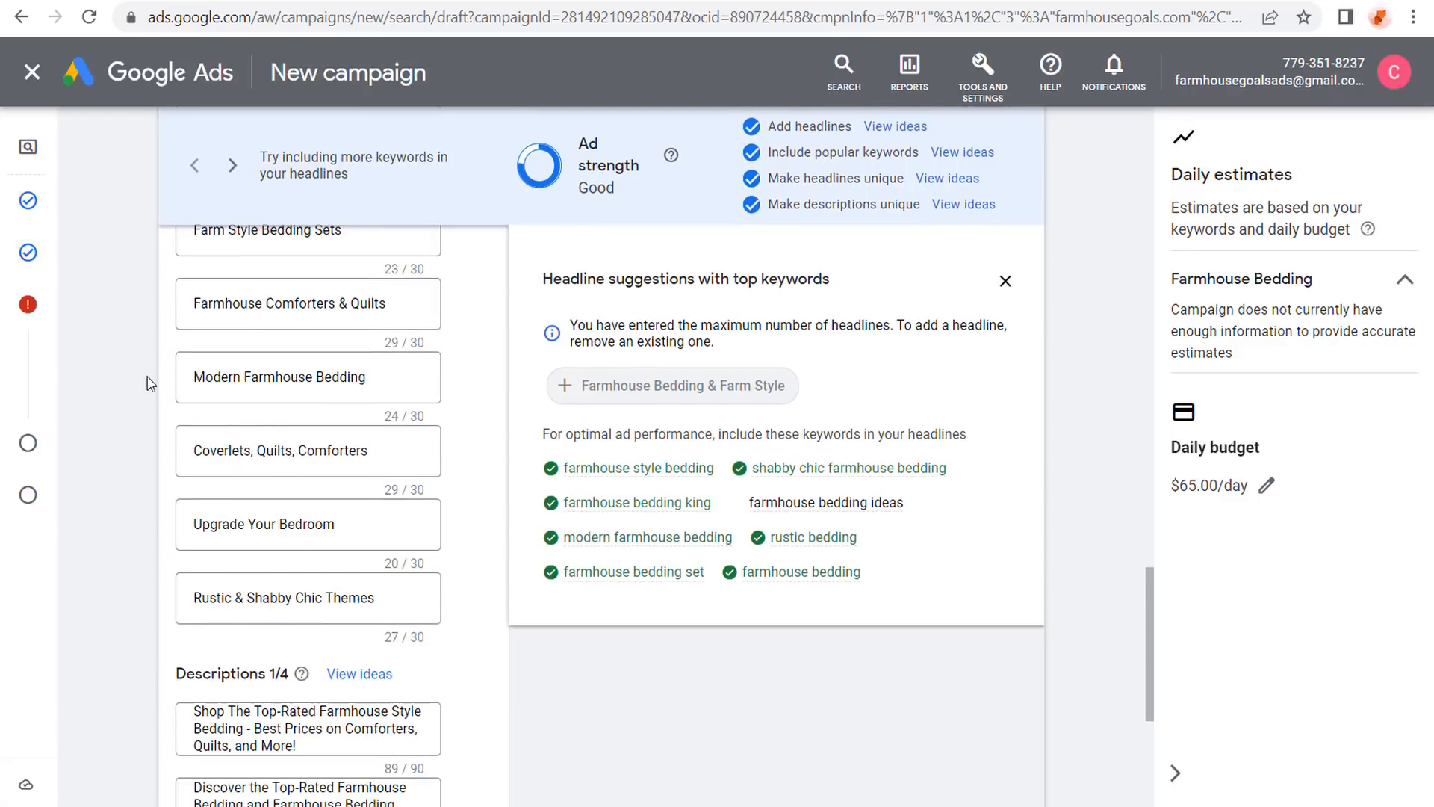
{"action": "scroll", "coordinate": [150, 373], "scroll_direction": "up", "scroll_amount": 2}
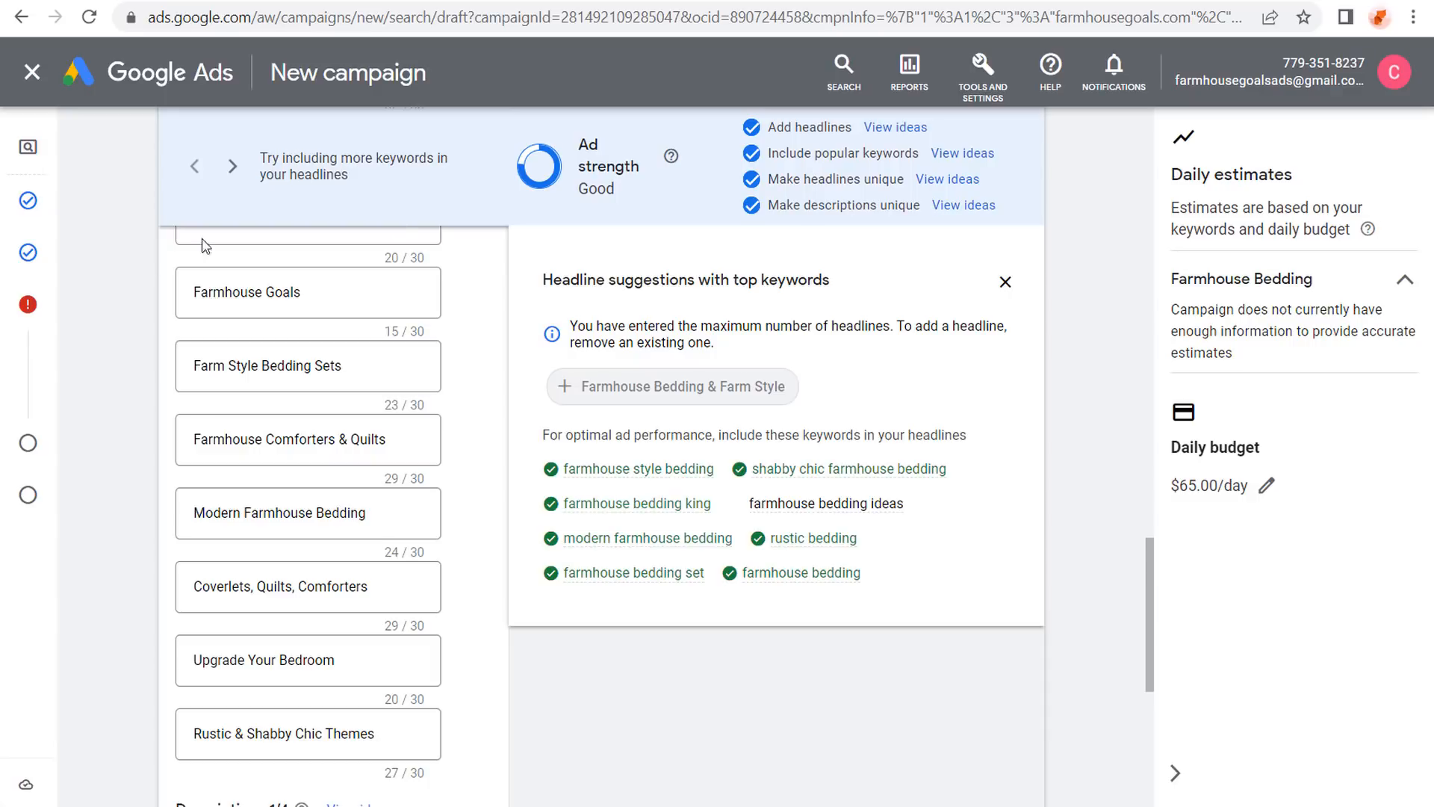
{"action": "scroll", "coordinate": [119, 325], "scroll_direction": "down", "scroll_amount": 2}
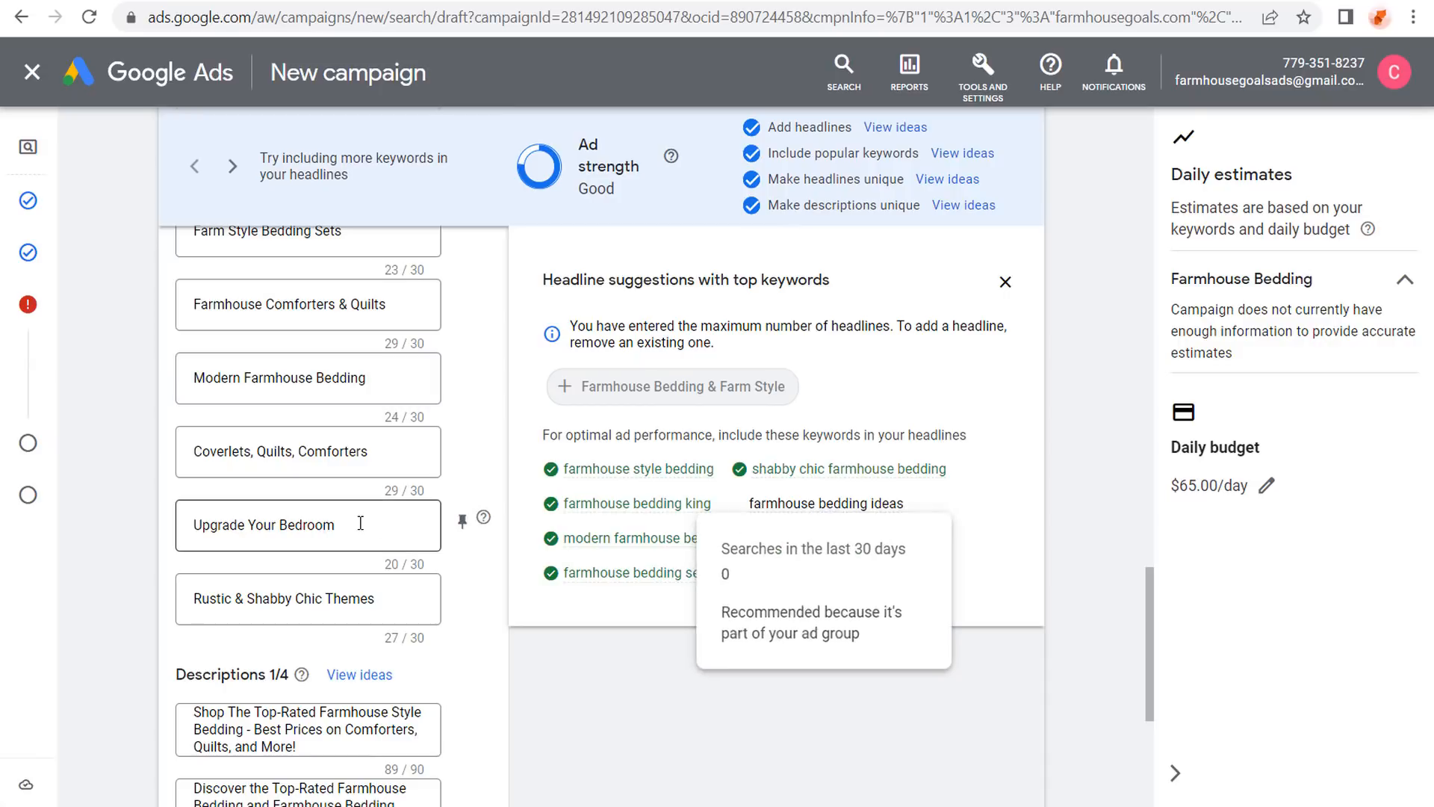
{"action": "left_click_drag", "start_coordinate": [360, 523], "coordinate": [160, 523]}
{"action": "type", "text": "Farmhouse Beddi"}
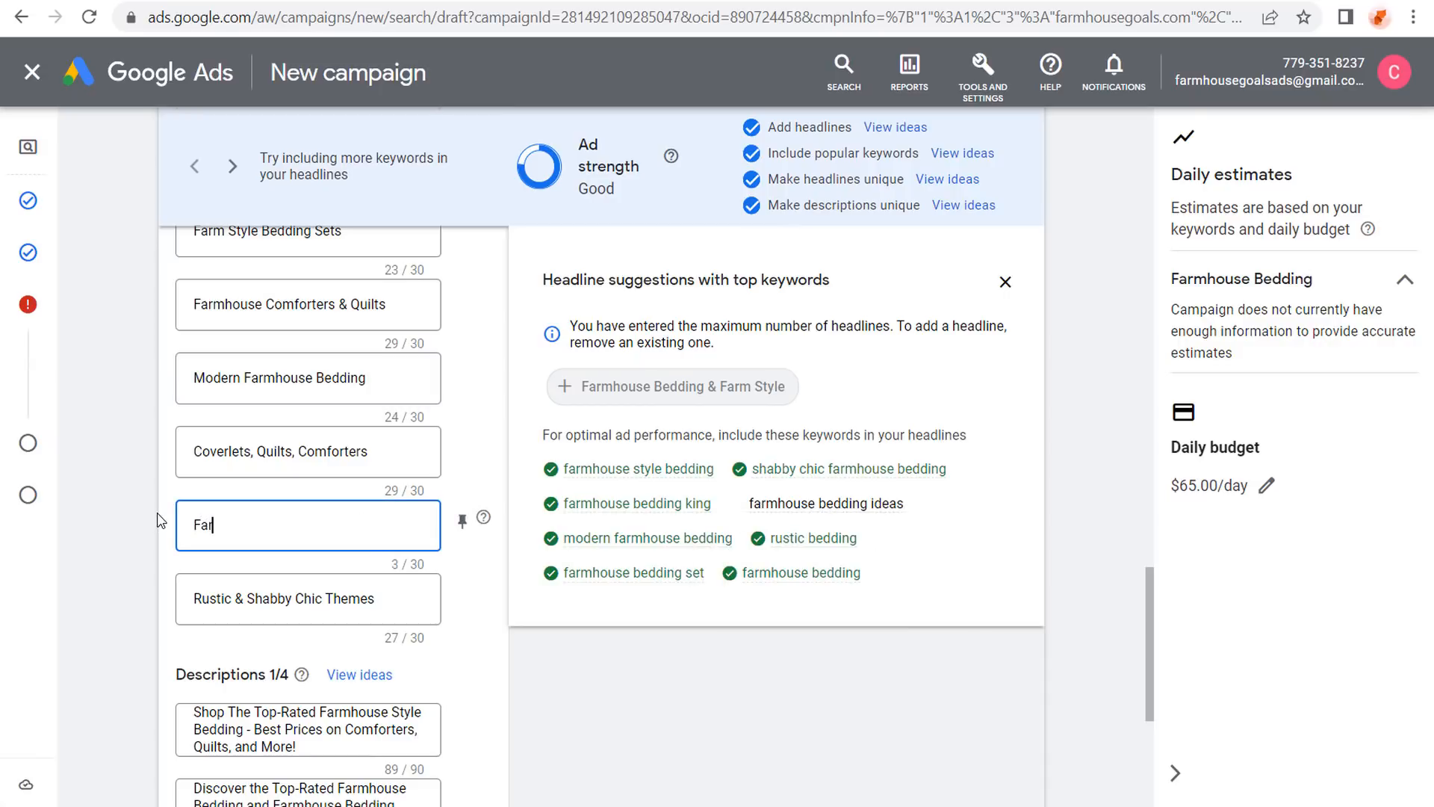
{"action": "type", "text": "ng Ideas"}
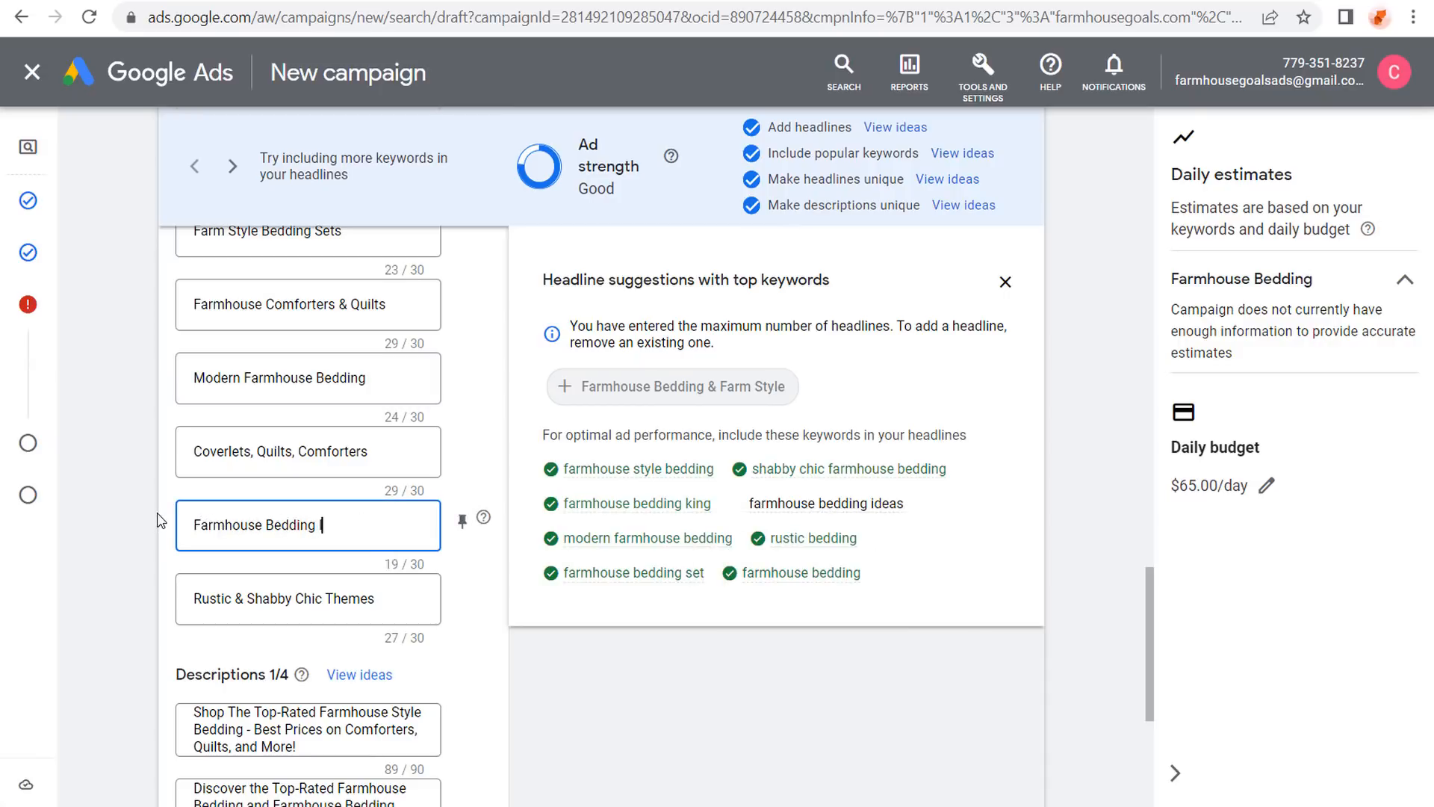
{"action": "left_click", "coordinate": [581, 181]}
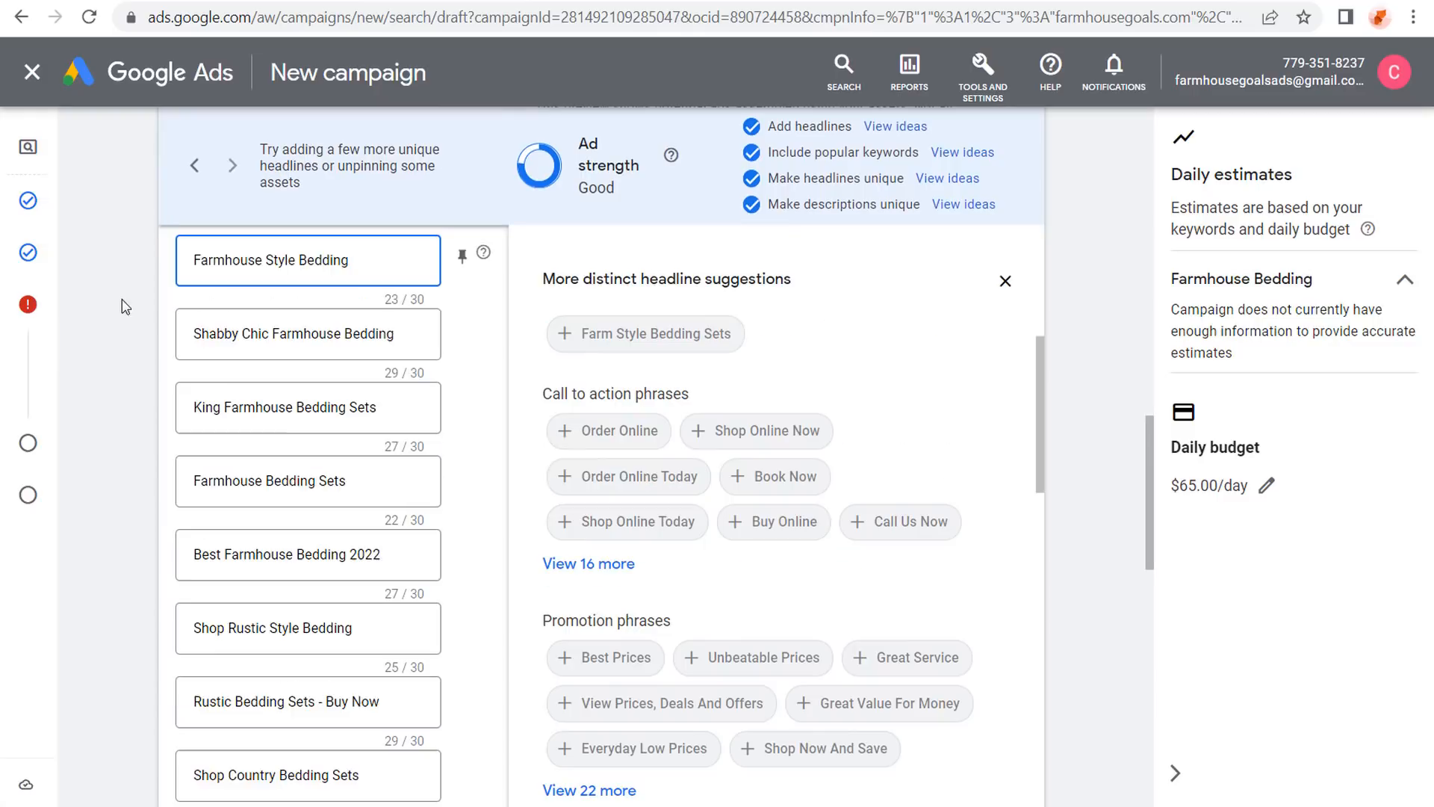
{"action": "scroll", "coordinate": [123, 309], "scroll_direction": "up", "scroll_amount": 2}
{"action": "scroll", "coordinate": [194, 440], "scroll_direction": "down", "scroll_amount": 12}
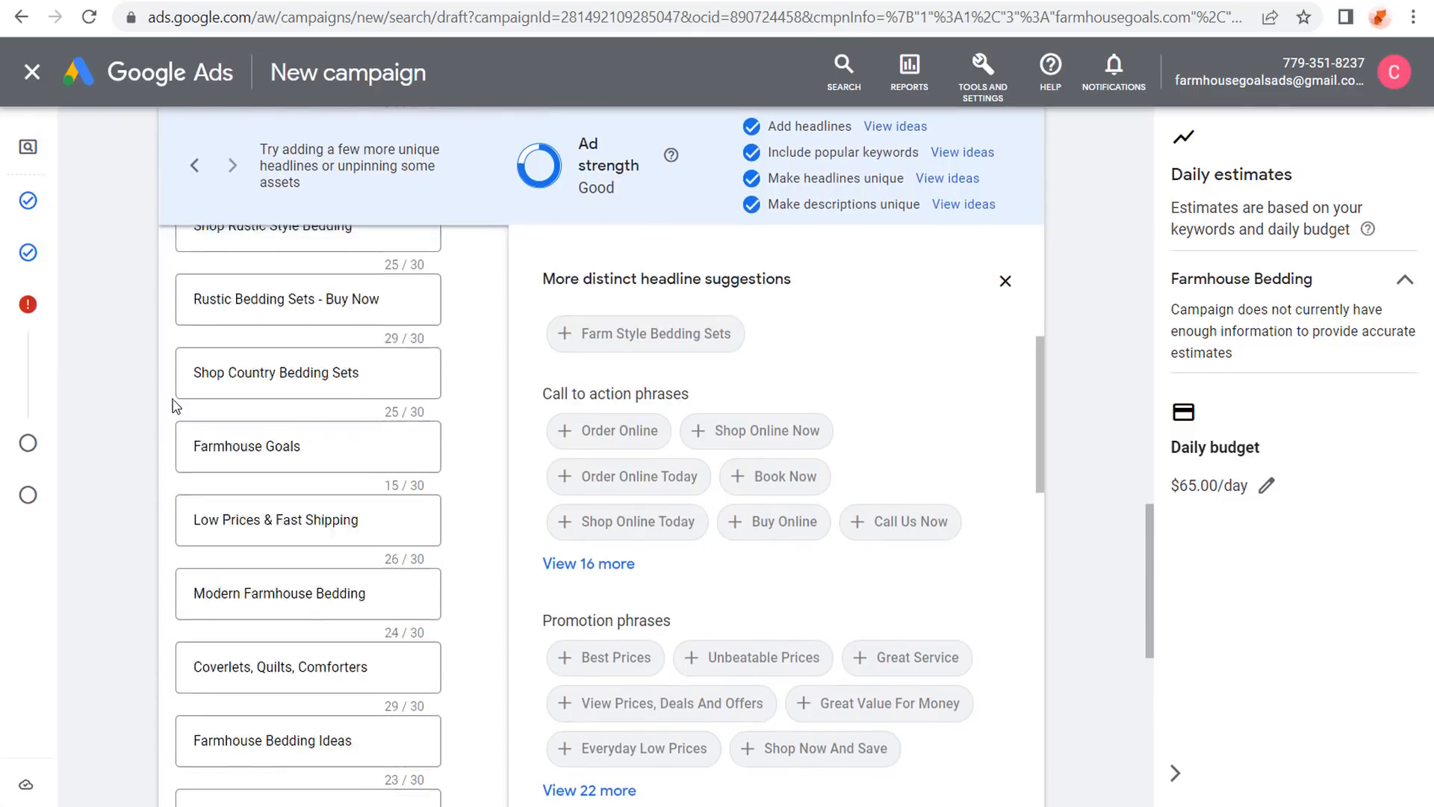
{"action": "scroll", "coordinate": [207, 470], "scroll_direction": "up", "scroll_amount": 2}
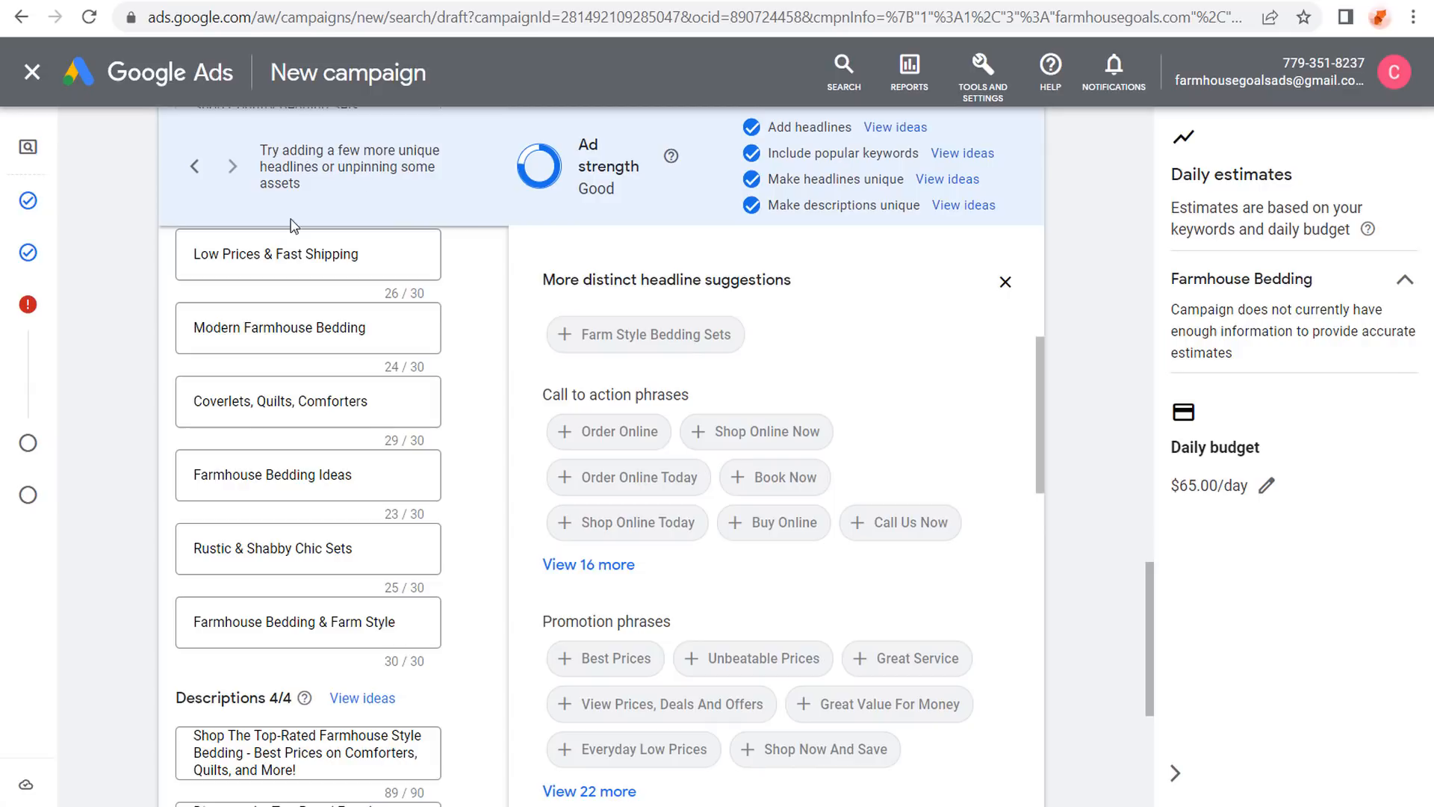
{"action": "scroll", "coordinate": [112, 359], "scroll_direction": "up", "scroll_amount": 2}
{"action": "scroll", "coordinate": [123, 359], "scroll_direction": "up", "scroll_amount": 2}
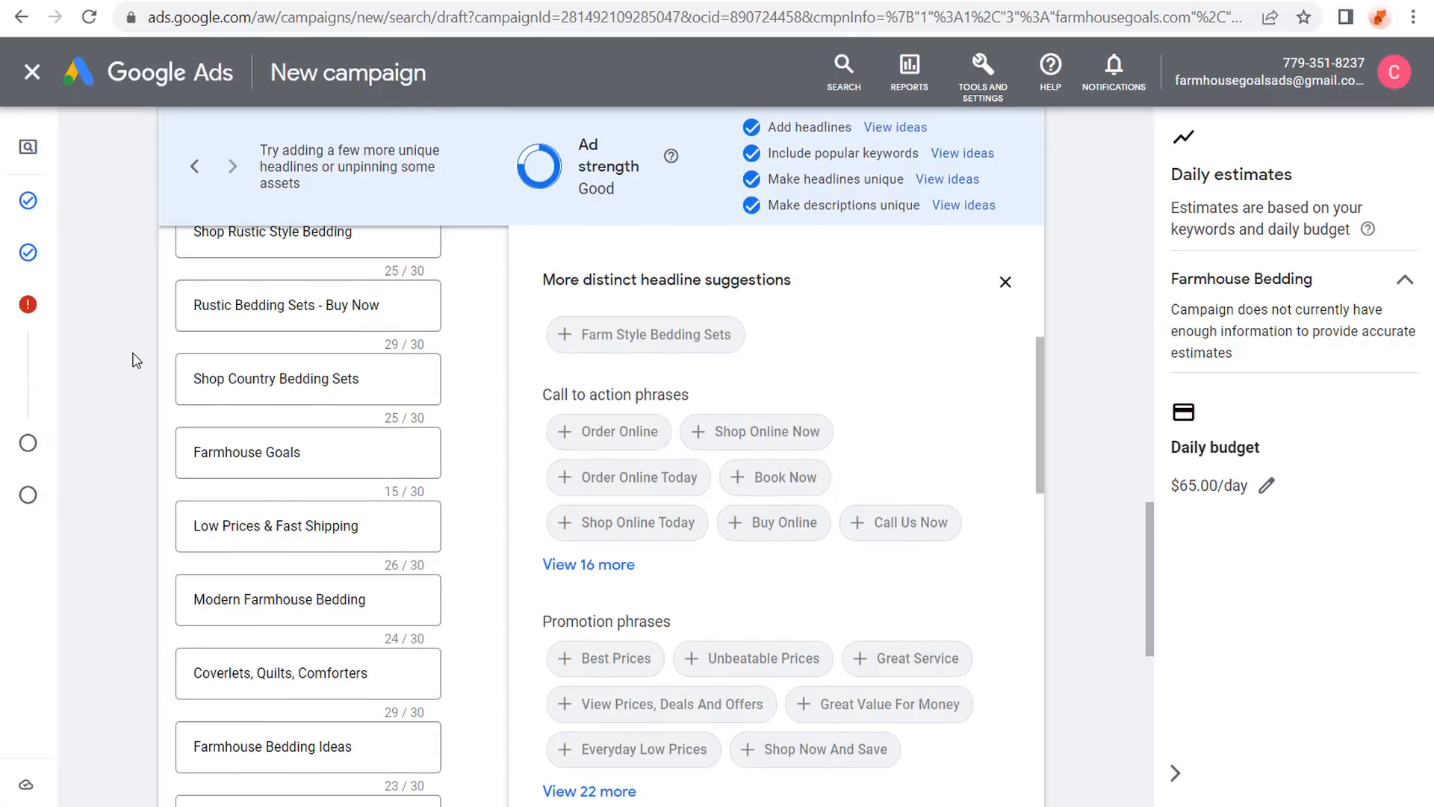
{"action": "scroll", "coordinate": [134, 355], "scroll_direction": "up", "scroll_amount": 5}
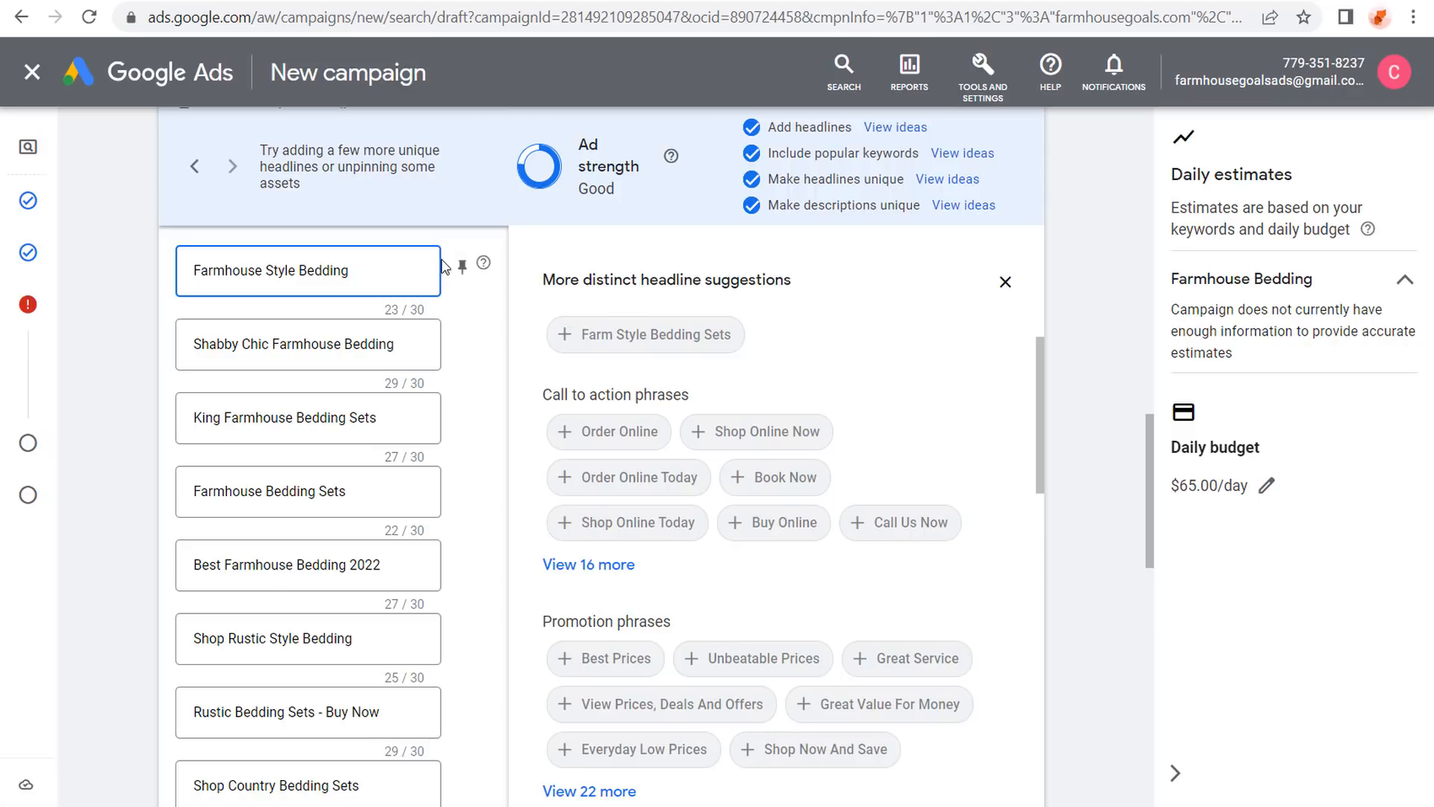
{"action": "left_click", "coordinate": [462, 267]}
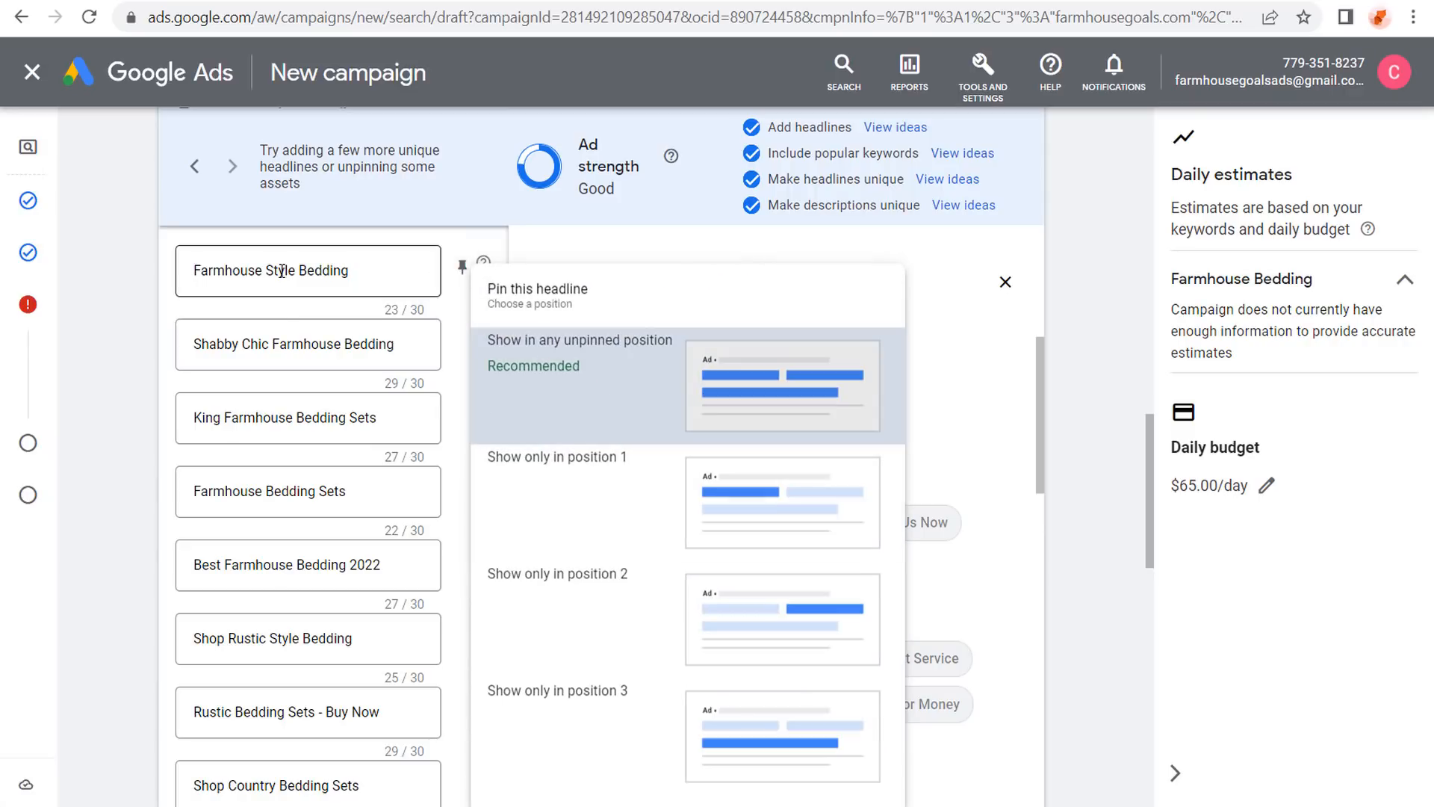
{"action": "left_click", "coordinate": [143, 277]}
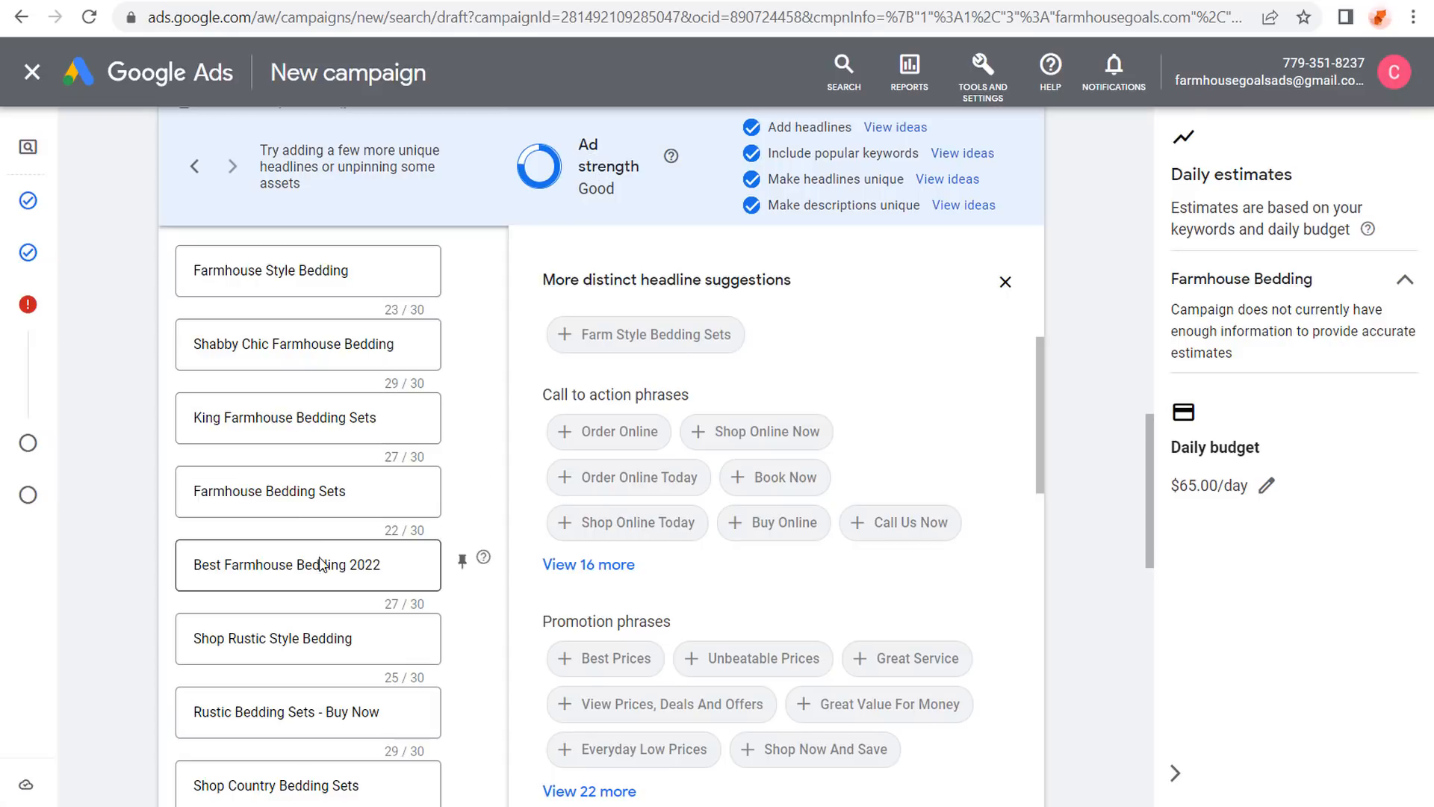
{"action": "scroll", "coordinate": [142, 292], "scroll_direction": "down", "scroll_amount": 7}
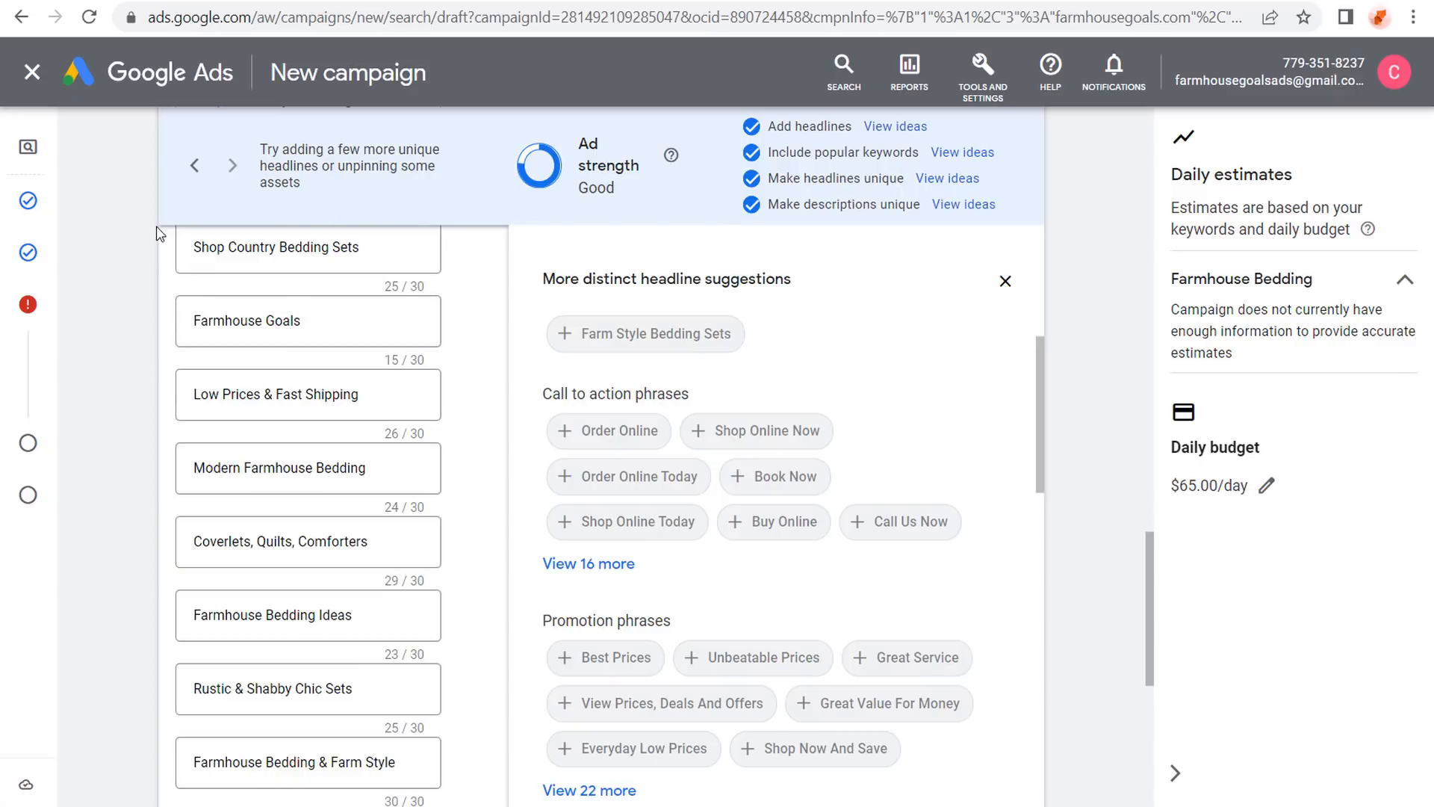
{"action": "scroll", "coordinate": [112, 275], "scroll_direction": "down", "scroll_amount": 4}
{"action": "scroll", "coordinate": [100, 277], "scroll_direction": "down", "scroll_amount": 5}
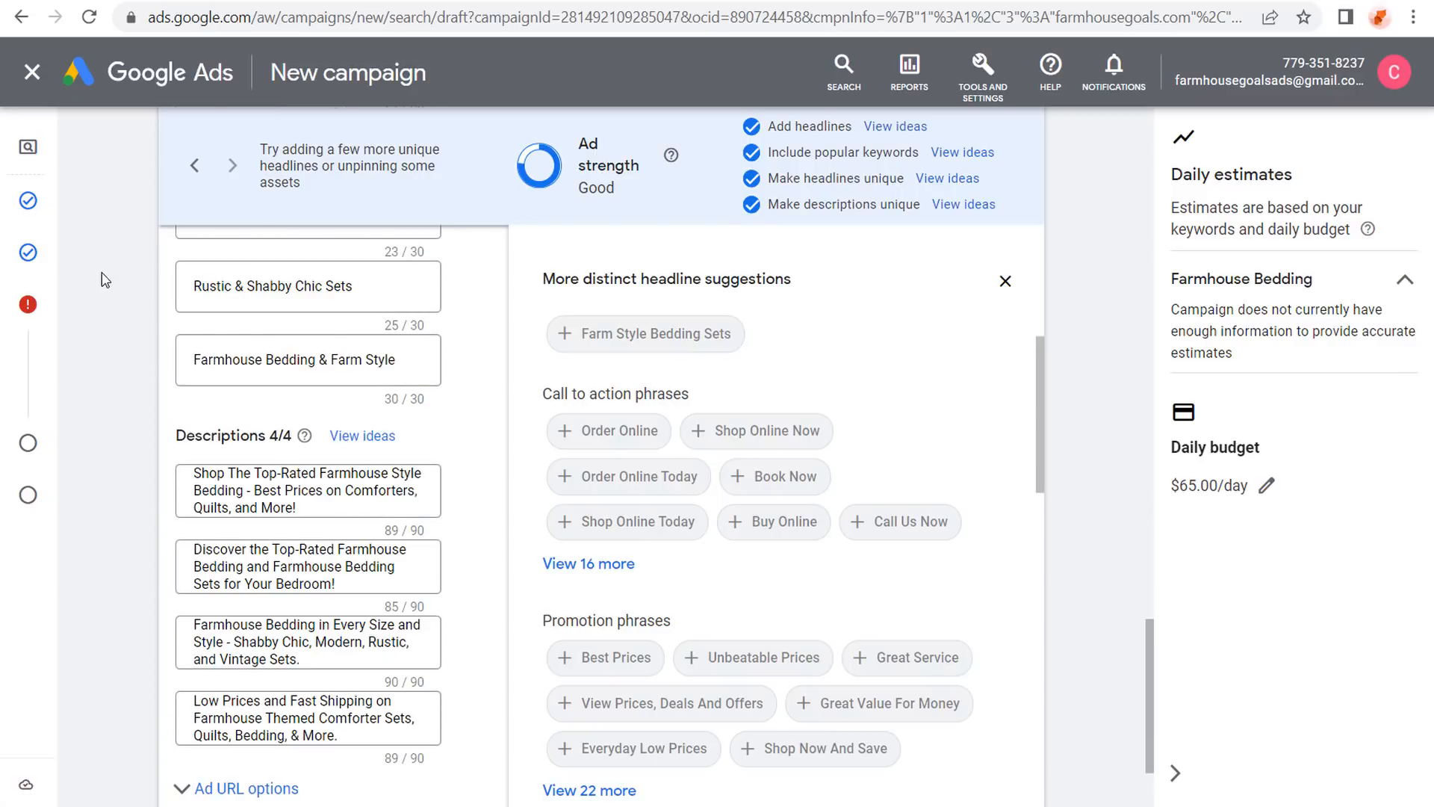
Save the bedding responsive ad with Done and review the keywords and saved ad card.
{"action": "left_click", "coordinate": [206, 680]}
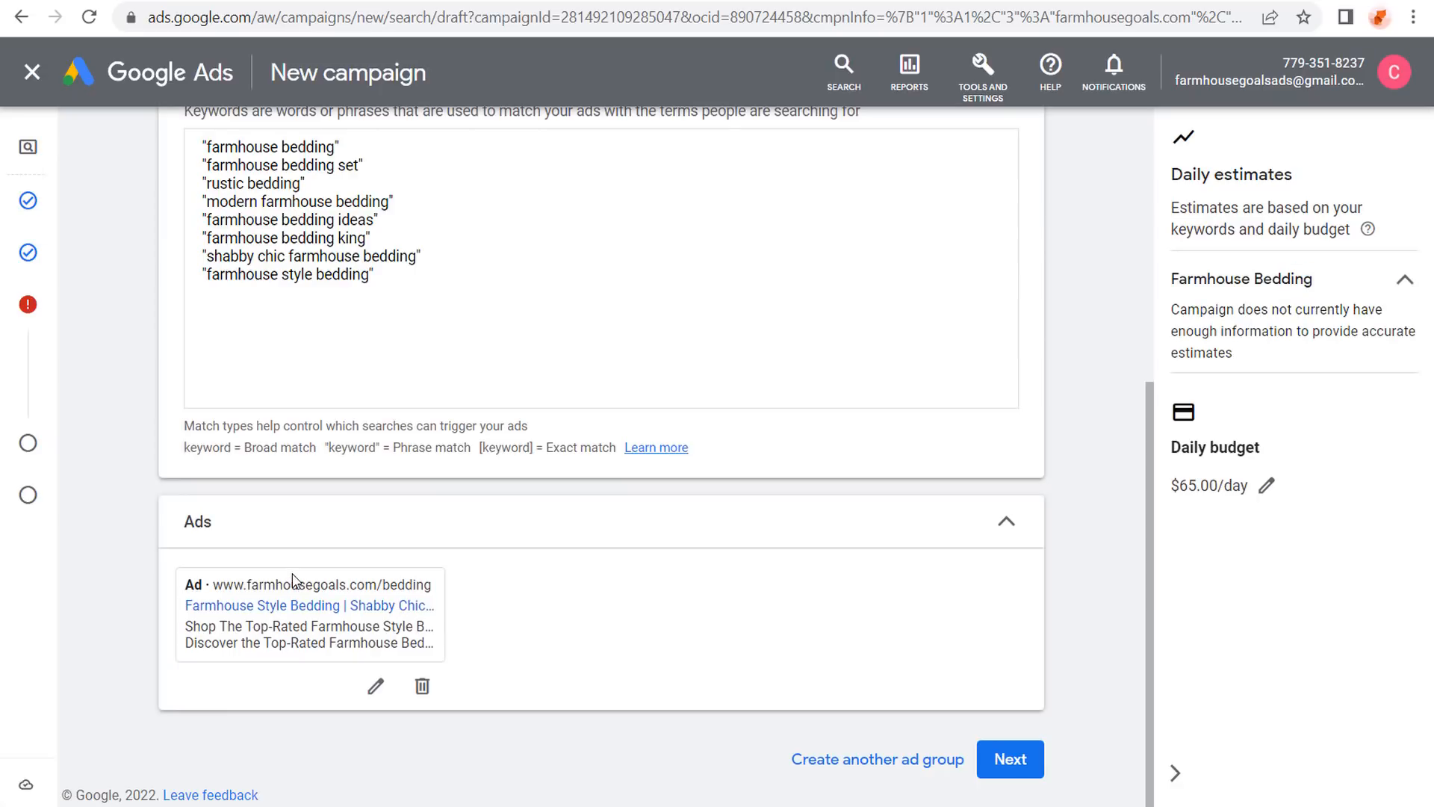
{"action": "scroll", "coordinate": [124, 333], "scroll_direction": "up", "scroll_amount": 3}
{"action": "scroll", "coordinate": [141, 342], "scroll_direction": "up", "scroll_amount": 2}
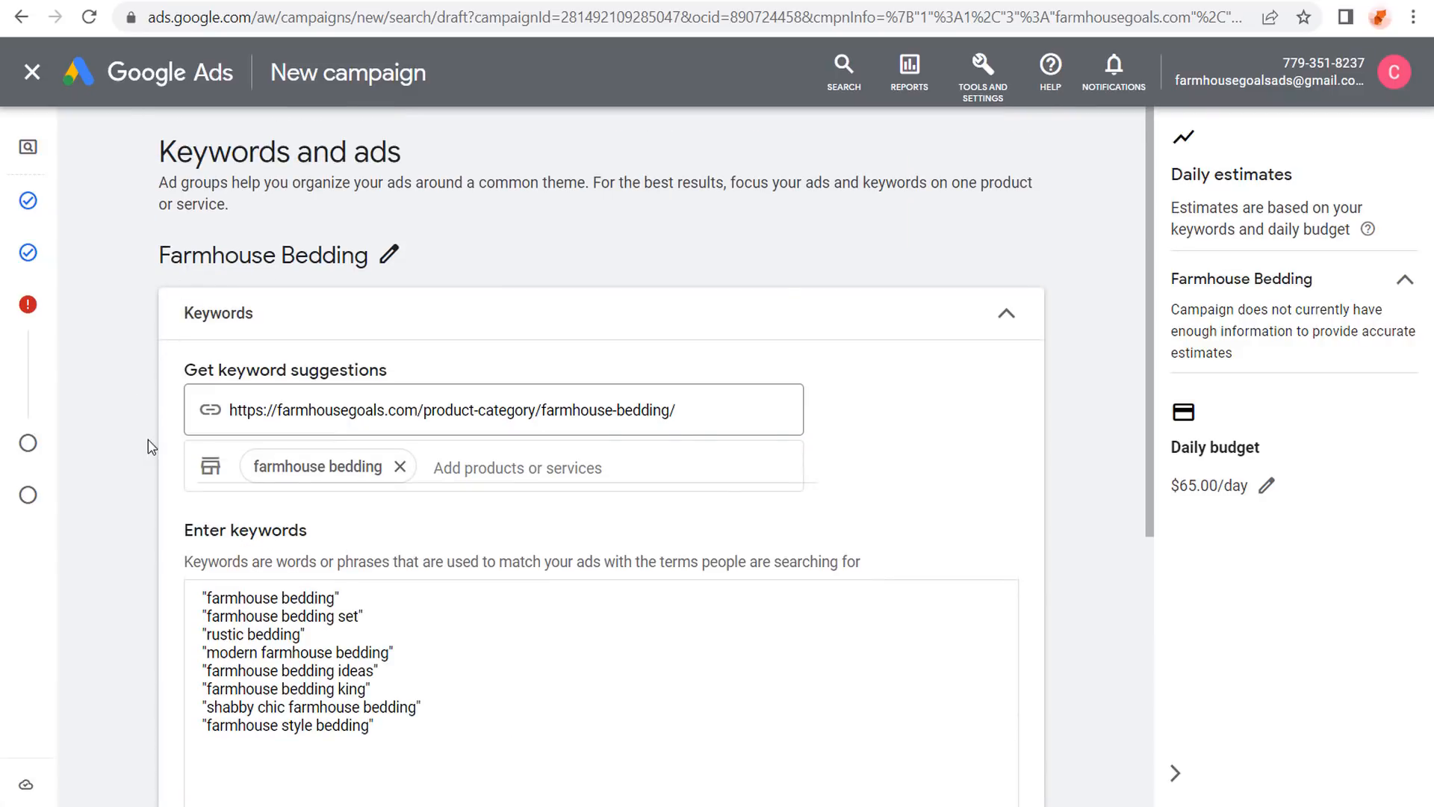
{"action": "scroll", "coordinate": [153, 444], "scroll_direction": "down", "scroll_amount": 2}
{"action": "scroll", "coordinate": [110, 410], "scroll_direction": "down", "scroll_amount": 4}
{"action": "mouse_move", "coordinate": [314, 601]}
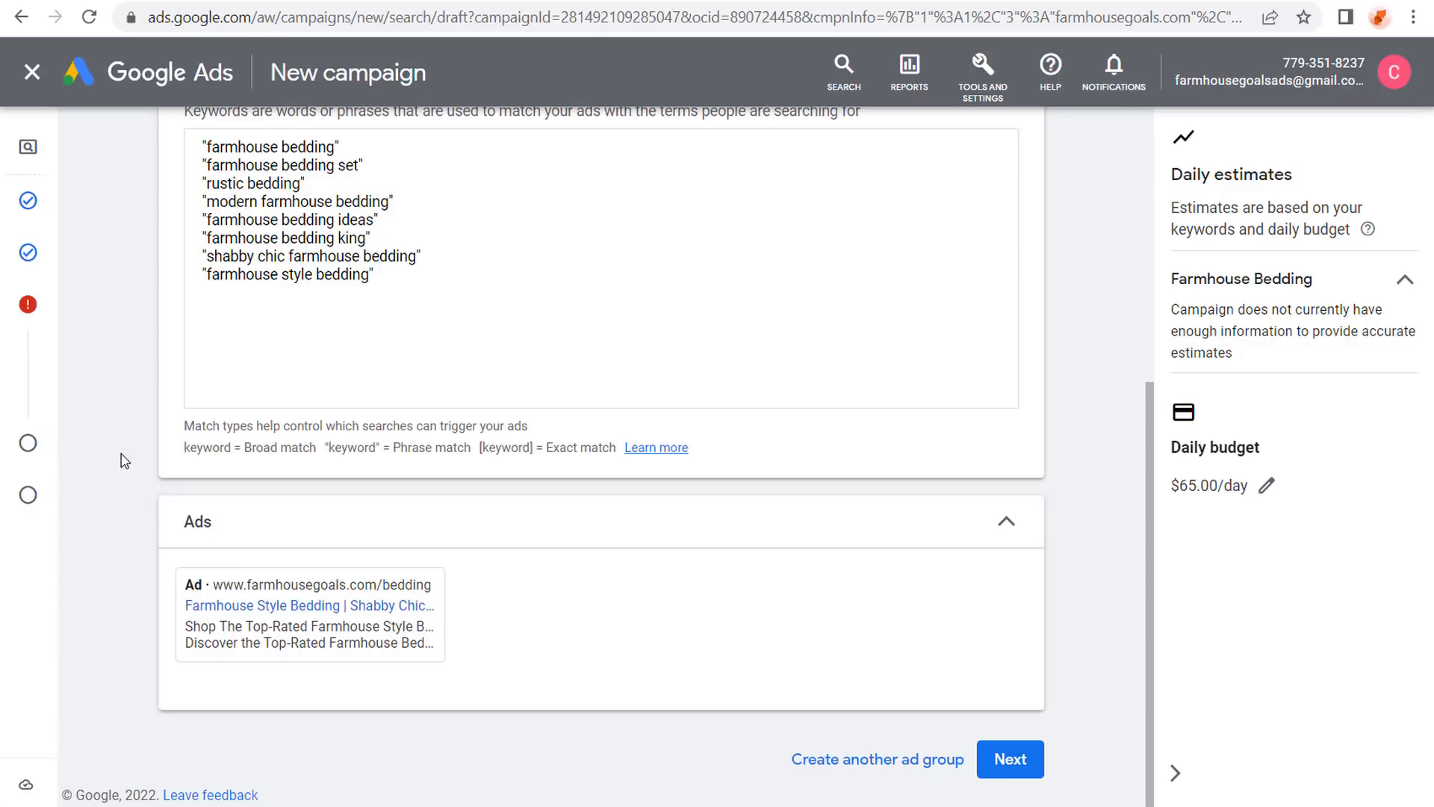
{"action": "mouse_move", "coordinate": [207, 580]}
Advance to the extensions step and compare with the farmhouse bedding search results.
{"action": "left_click", "coordinate": [1011, 759]}
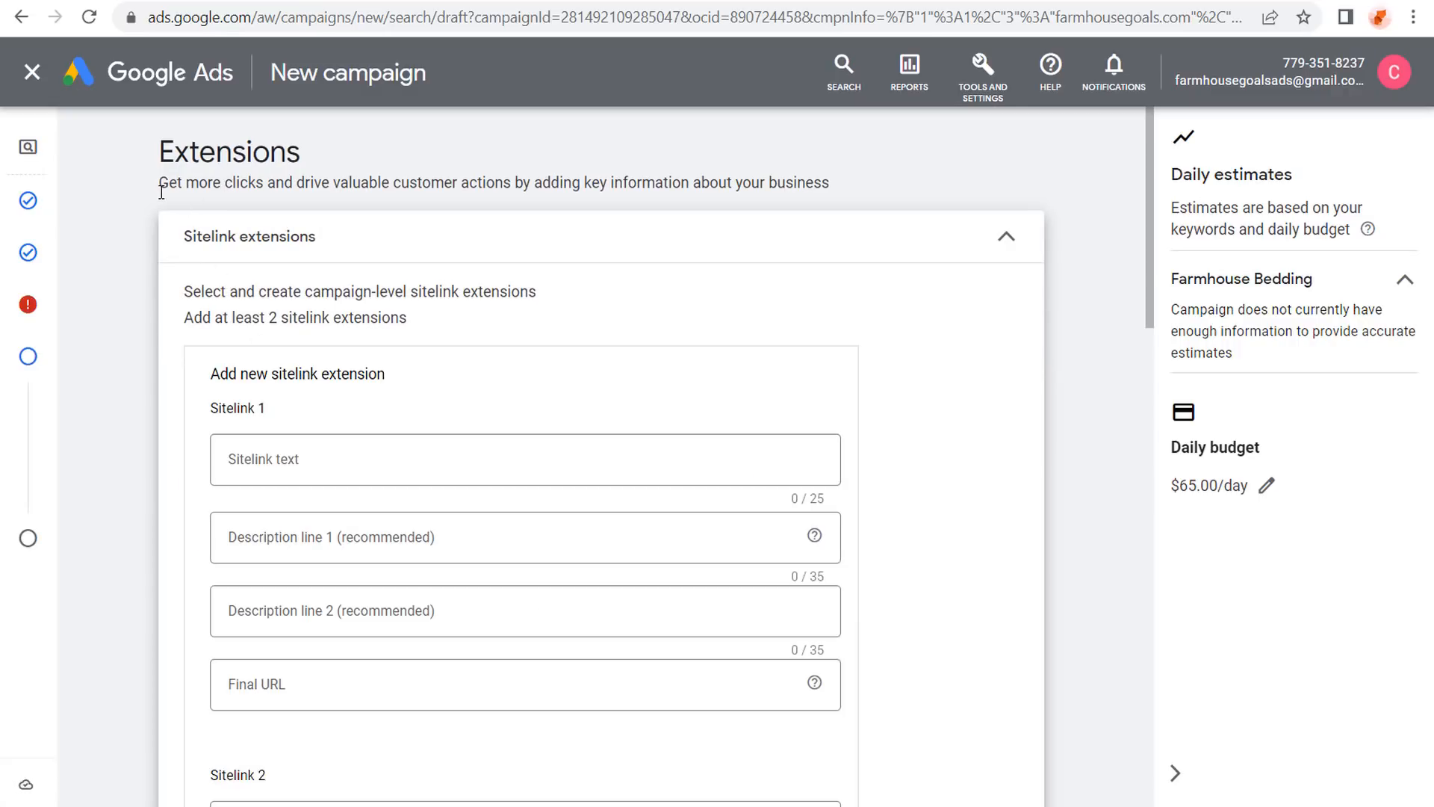
{"action": "scroll", "coordinate": [92, 292], "scroll_direction": "down", "scroll_amount": 2}
{"action": "scroll", "coordinate": [101, 270], "scroll_direction": "up", "scroll_amount": 2}
{"action": "left_click", "coordinate": [868, 2]}
{"action": "scroll", "coordinate": [7, 451], "scroll_direction": "down", "scroll_amount": 2}
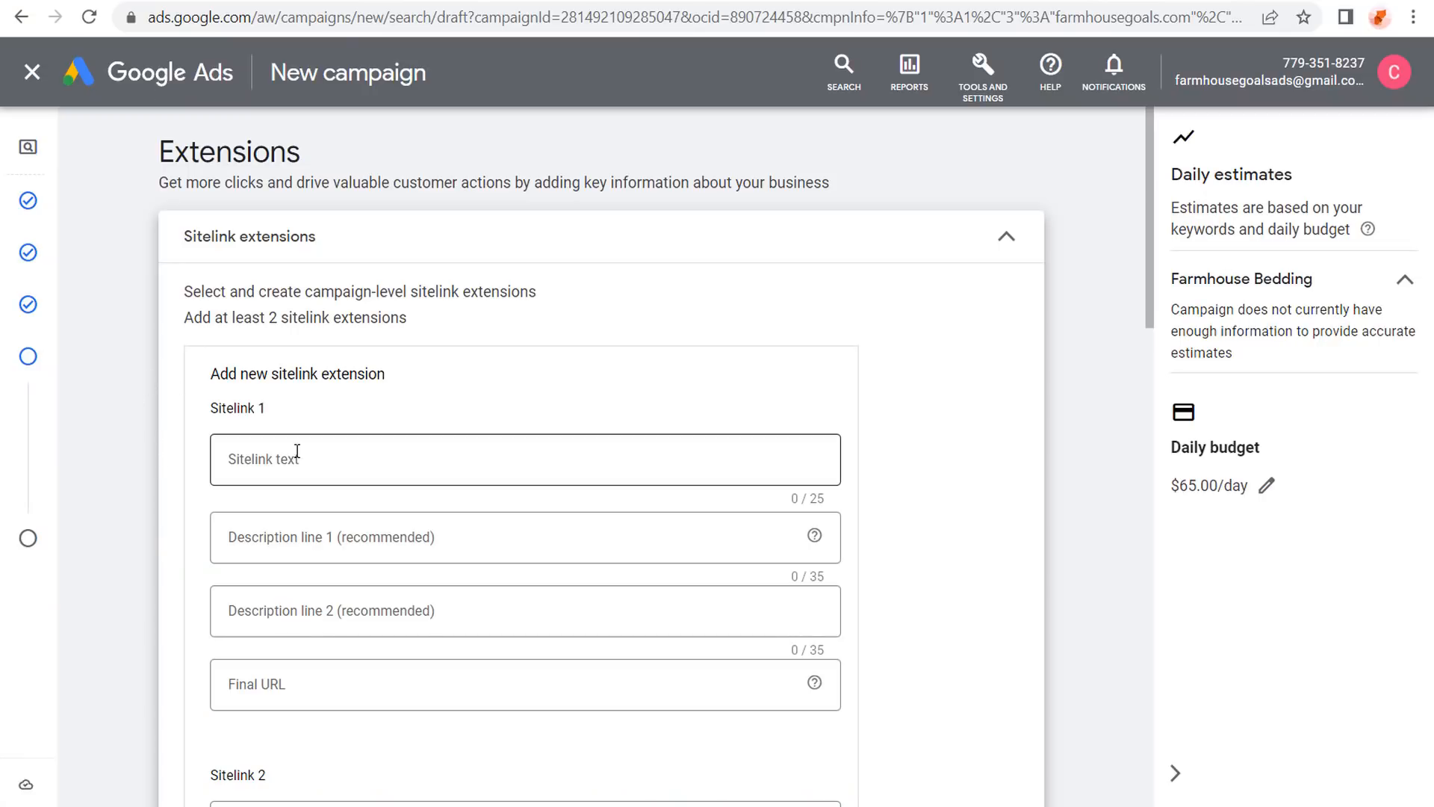
Enter sitelink texts 'Farmhouse Comforter Sets' and 'Farmhouse Quilts'.
{"action": "left_click", "coordinate": [333, 458]}
{"action": "type", "text": "Farmho"}
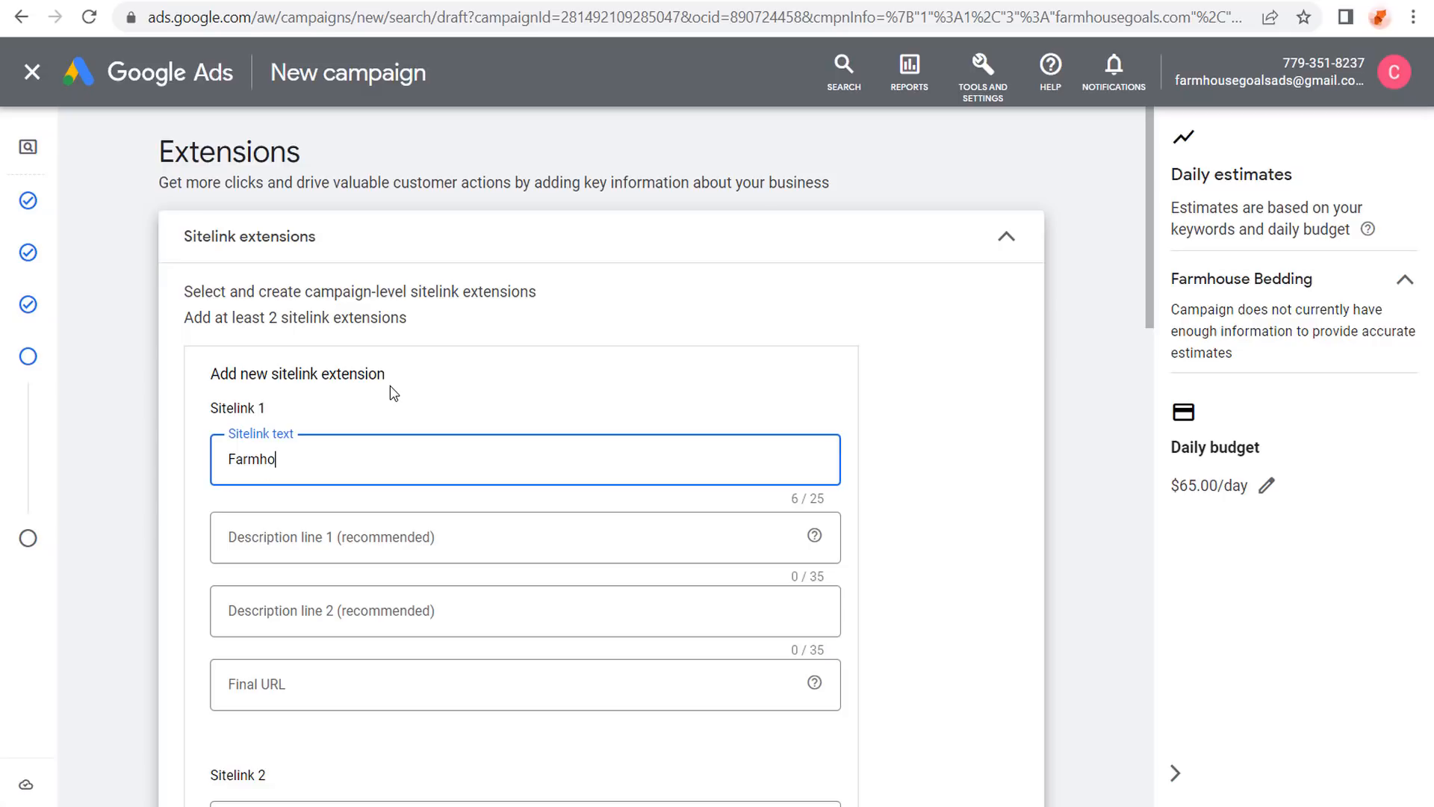
{"action": "type", "text": "use Comforter Sets"}
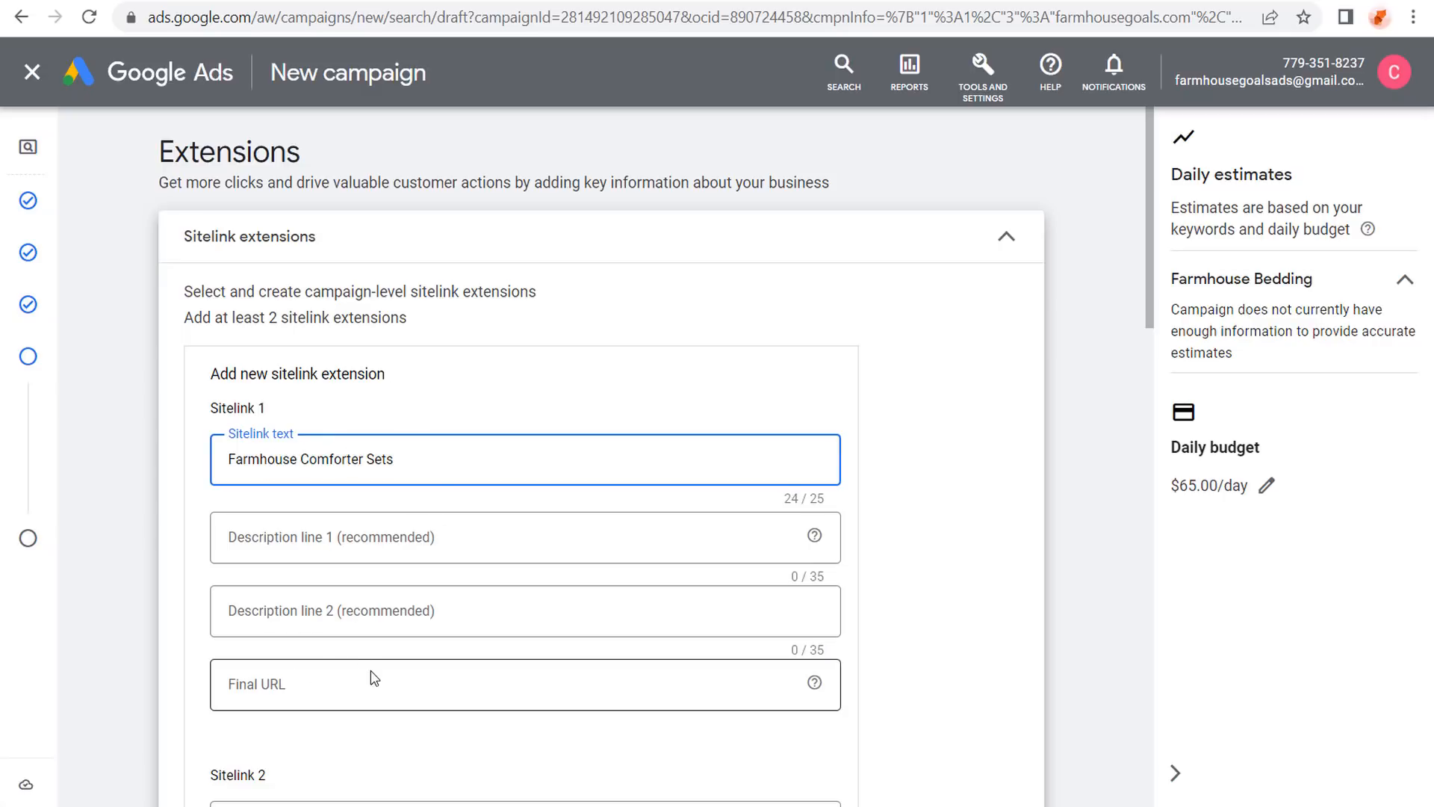
{"action": "scroll", "coordinate": [112, 471], "scroll_direction": "down", "scroll_amount": 3}
{"action": "left_click", "coordinate": [250, 553]}
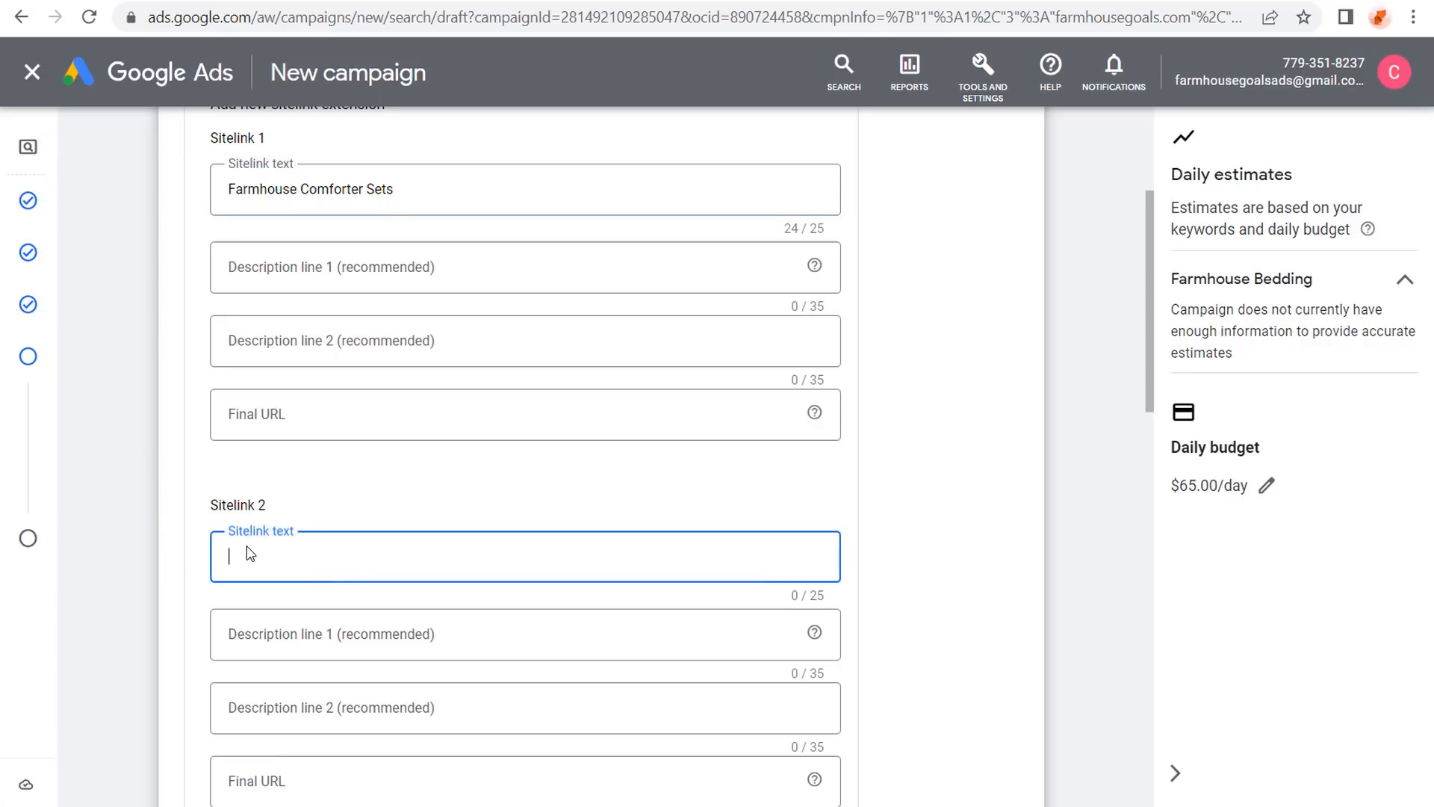
{"action": "type", "text": "Fr"}
{"action": "key", "text": "BackSpace"}
{"action": "type", "text": "armhouse Quilts"}
{"action": "left_click", "coordinate": [784, 1]}
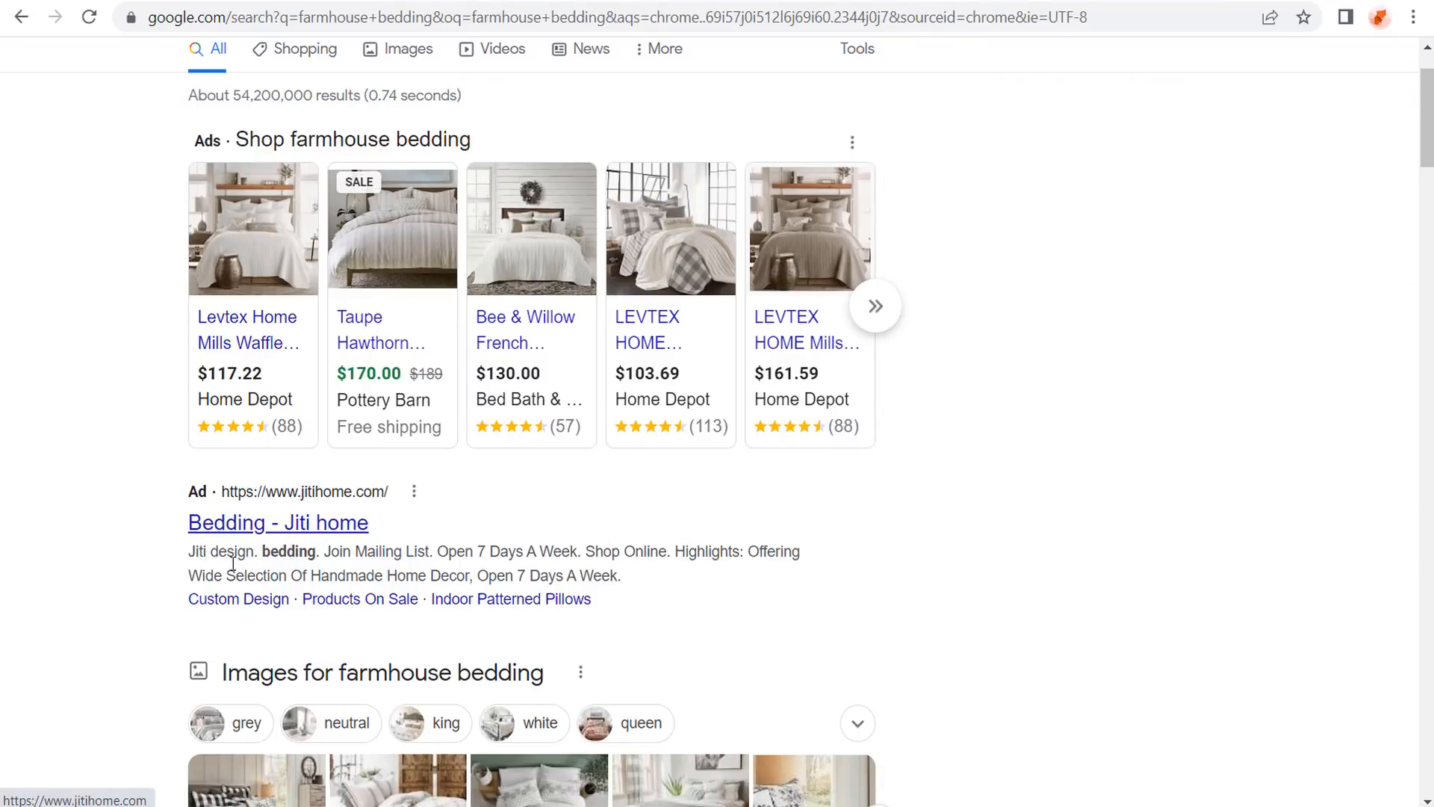
Check the link behind the competitor's 'Indoor Patterned Pillows' sitelink.
{"action": "right_click", "coordinate": [527, 598]}
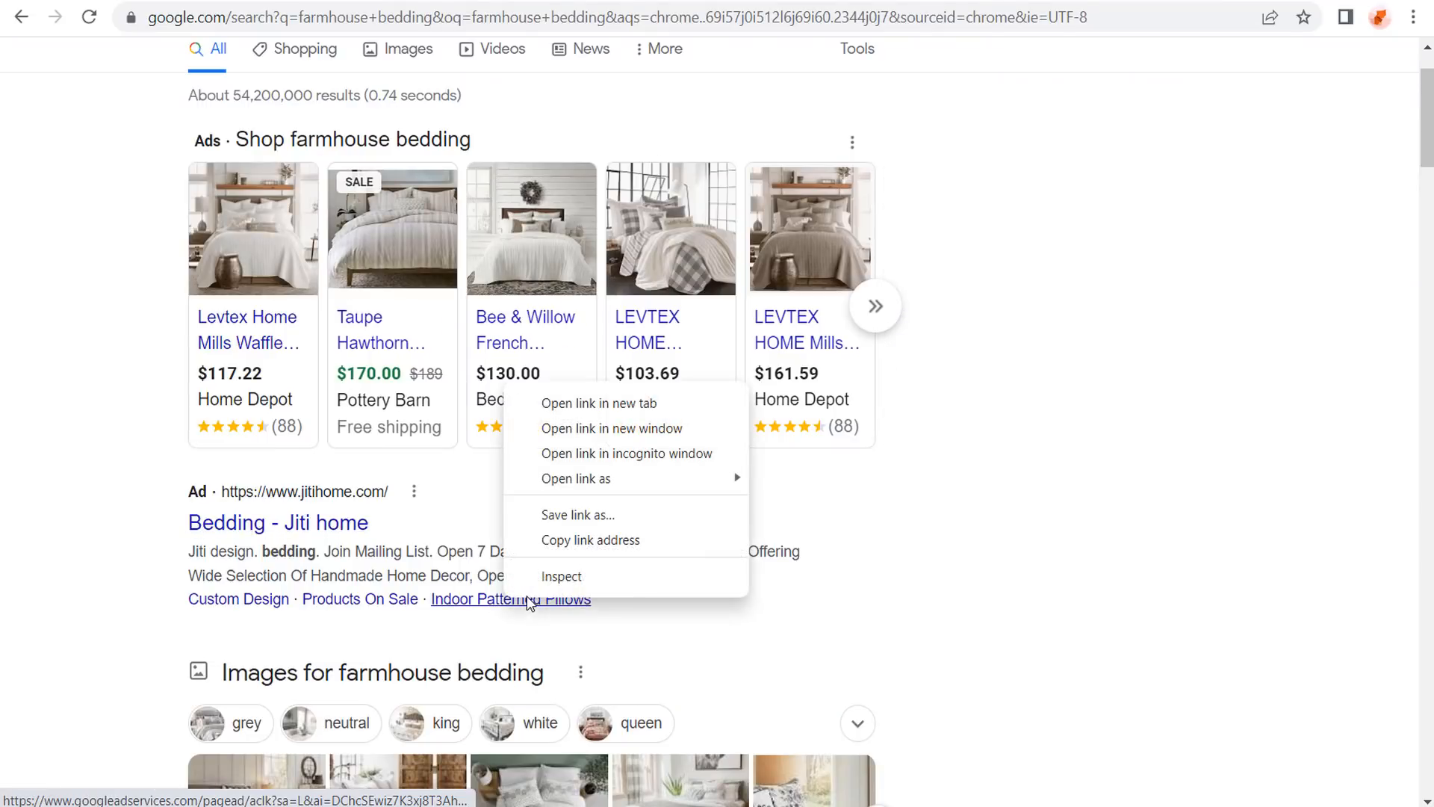
{"action": "left_click", "coordinate": [422, 565]}
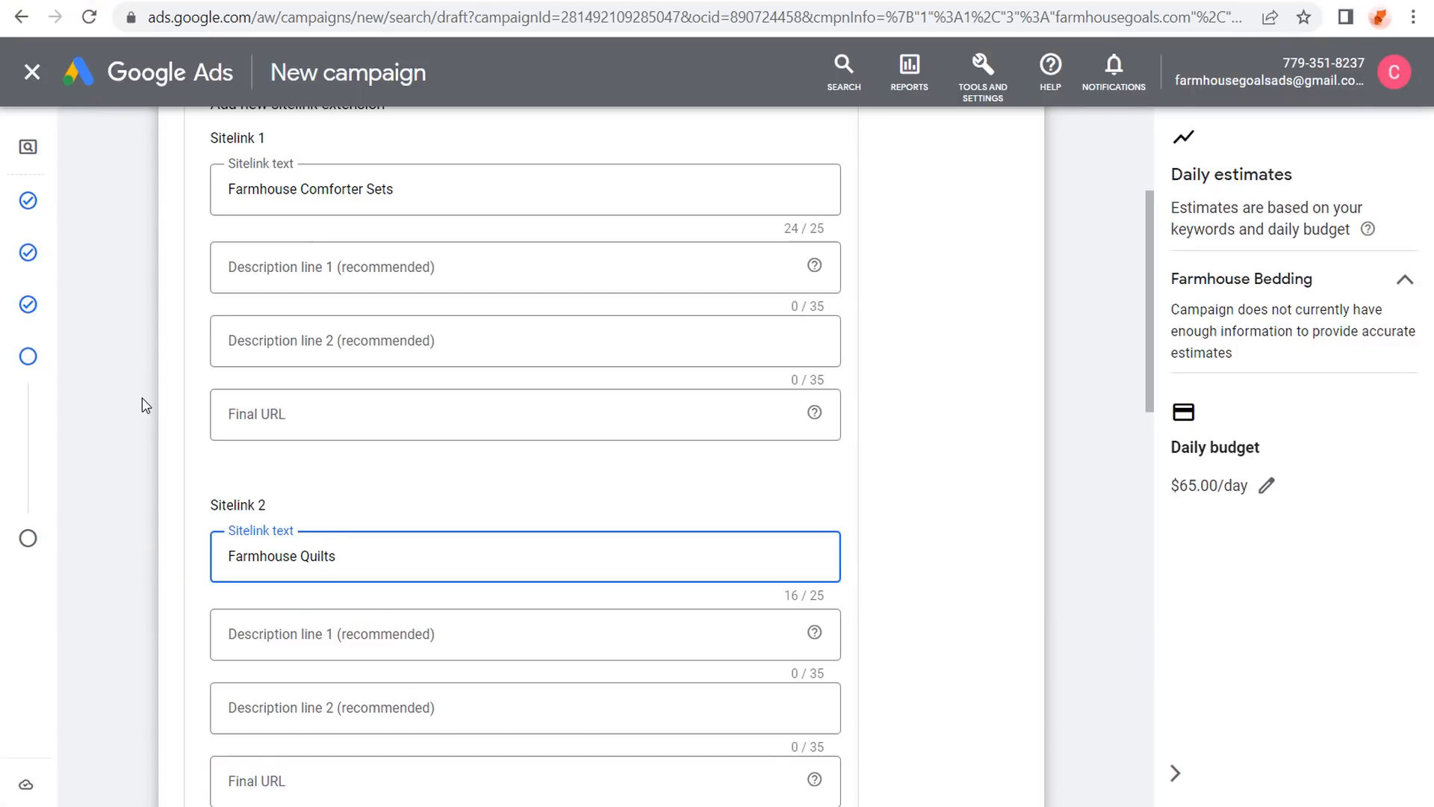
Enter 'Farmhouse Crib Beddin' as the third sitelink's text.
{"action": "scroll", "coordinate": [122, 377], "scroll_direction": "down", "scroll_amount": 3}
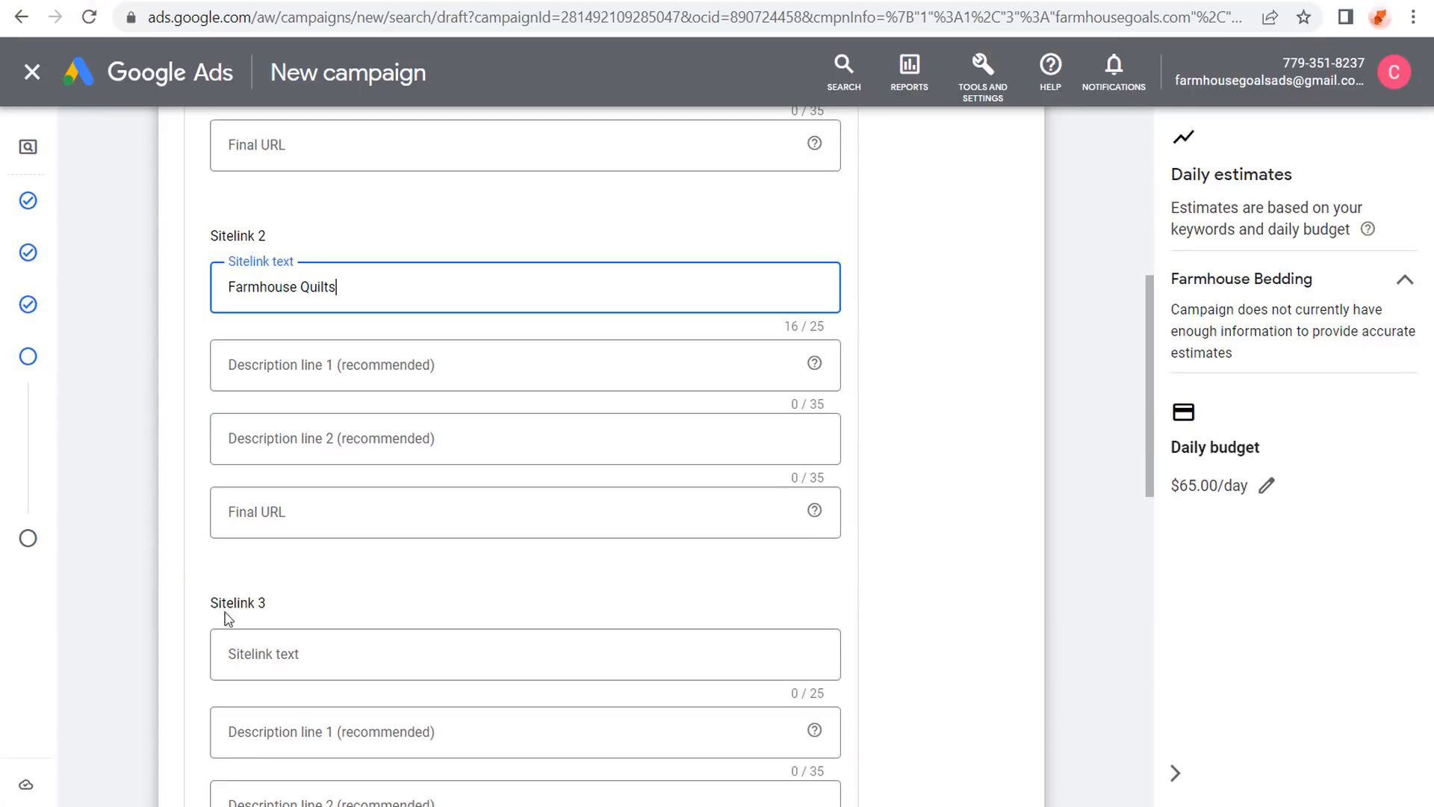
{"action": "left_click", "coordinate": [306, 652]}
{"action": "type", "text": "Farmho"}
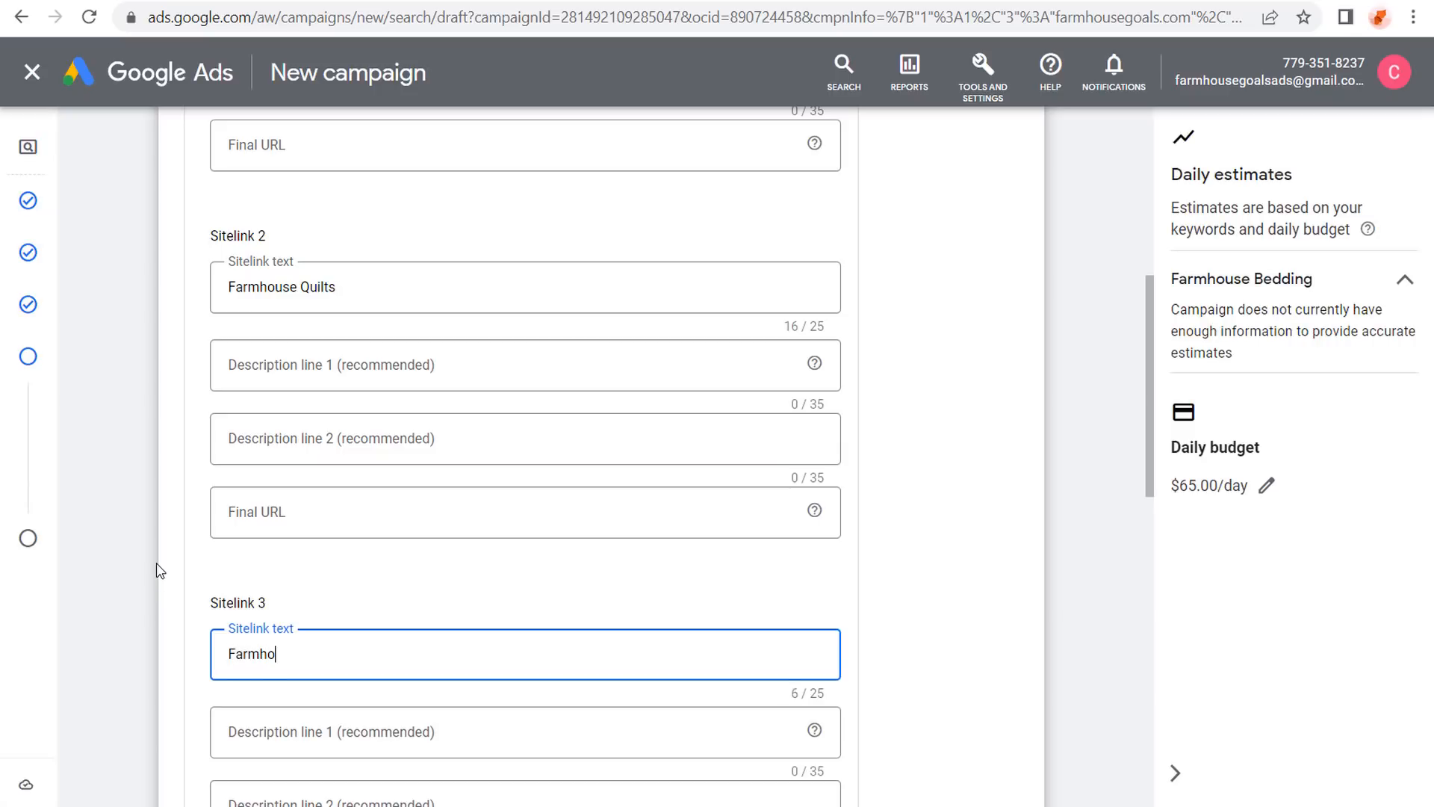
{"action": "type", "text": "use Crib Bedding"}
Replace 'Comforter Sets' with 'Furniture' in the first sitelink, and 'Quilts' with 'Area Ru' in the second.
{"action": "scroll", "coordinate": [127, 343], "scroll_direction": "up", "scroll_amount": 5}
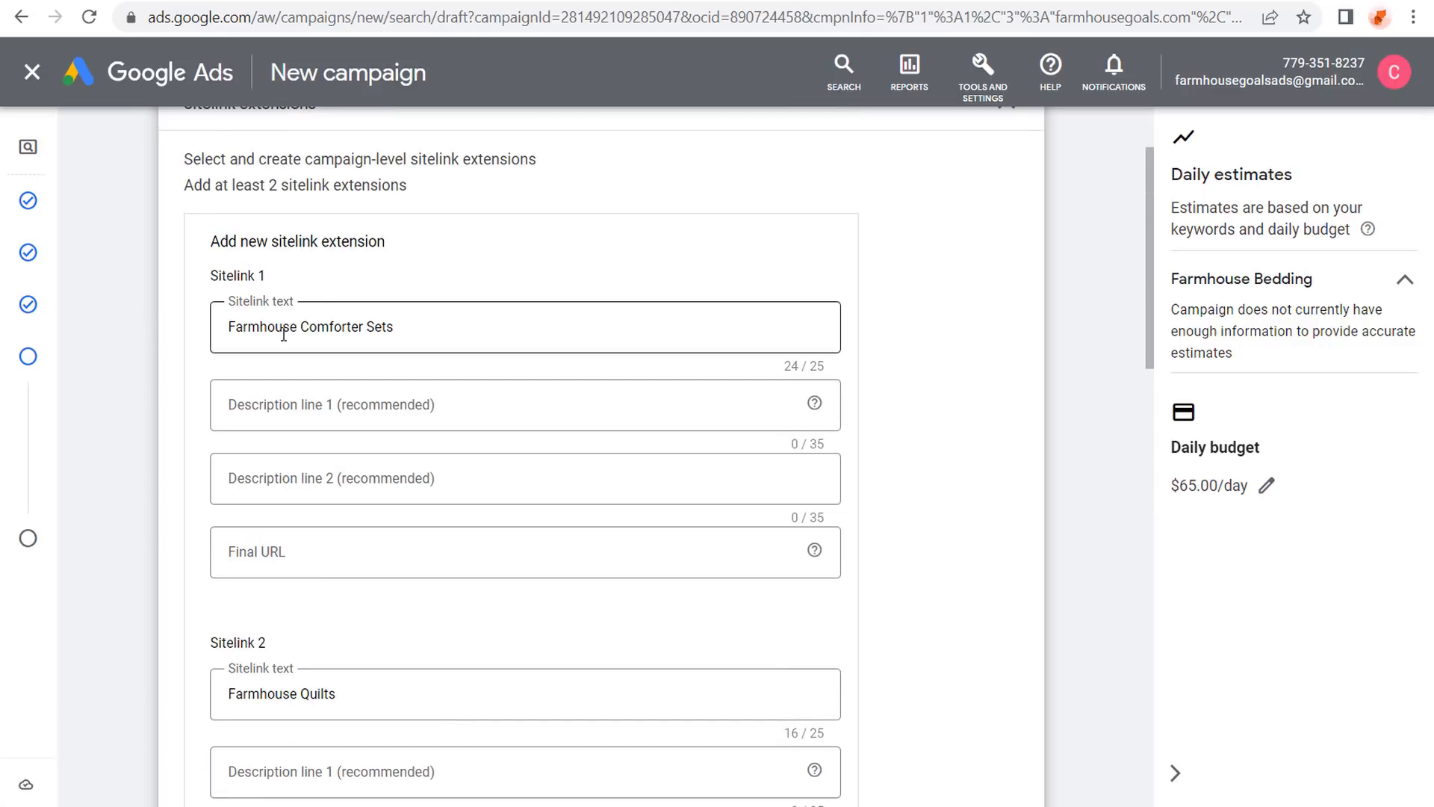
{"action": "left_click_drag", "start_coordinate": [434, 327], "coordinate": [302, 331]}
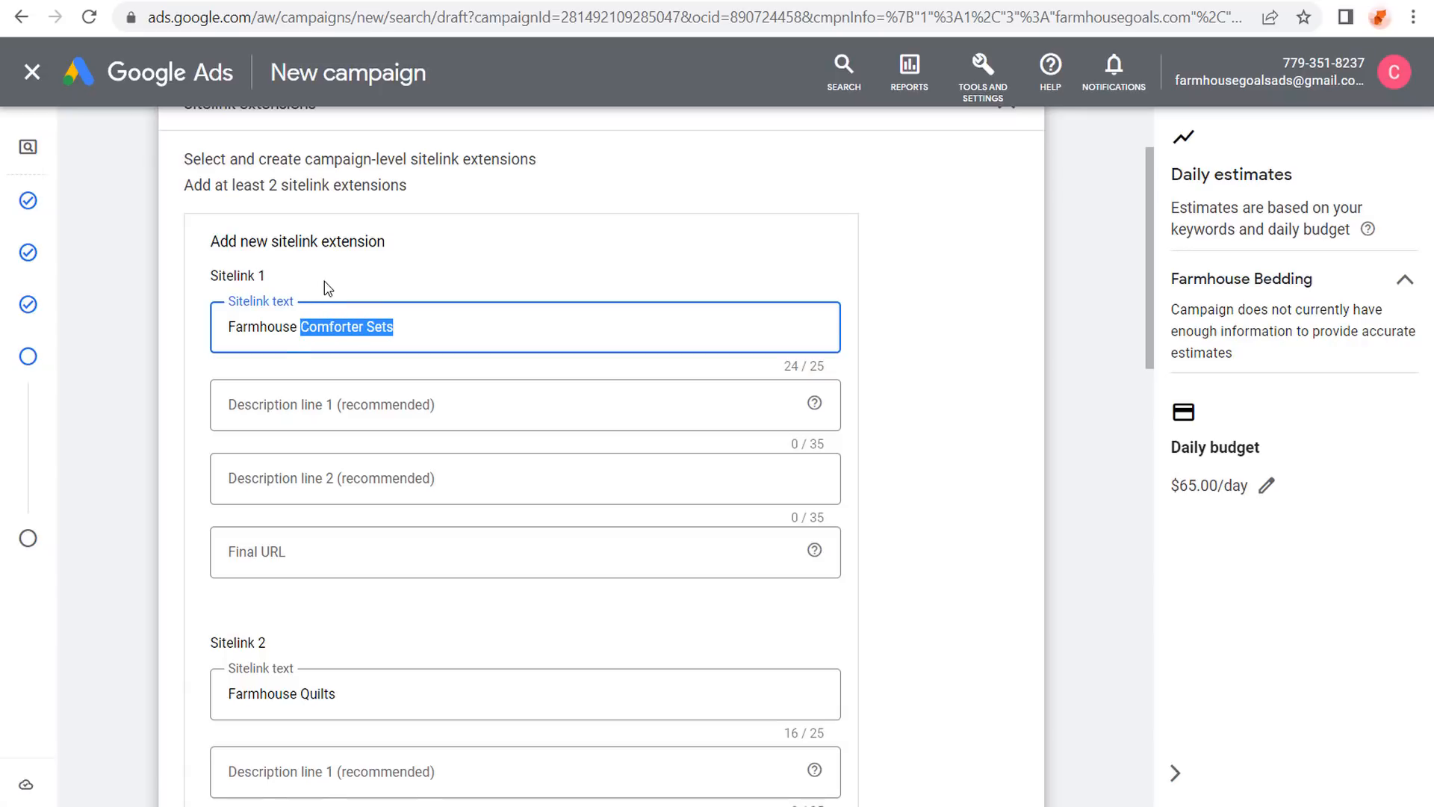
{"action": "type", "text": "Furniture"}
{"action": "scroll", "coordinate": [364, 598], "scroll_direction": "down", "scroll_amount": 2}
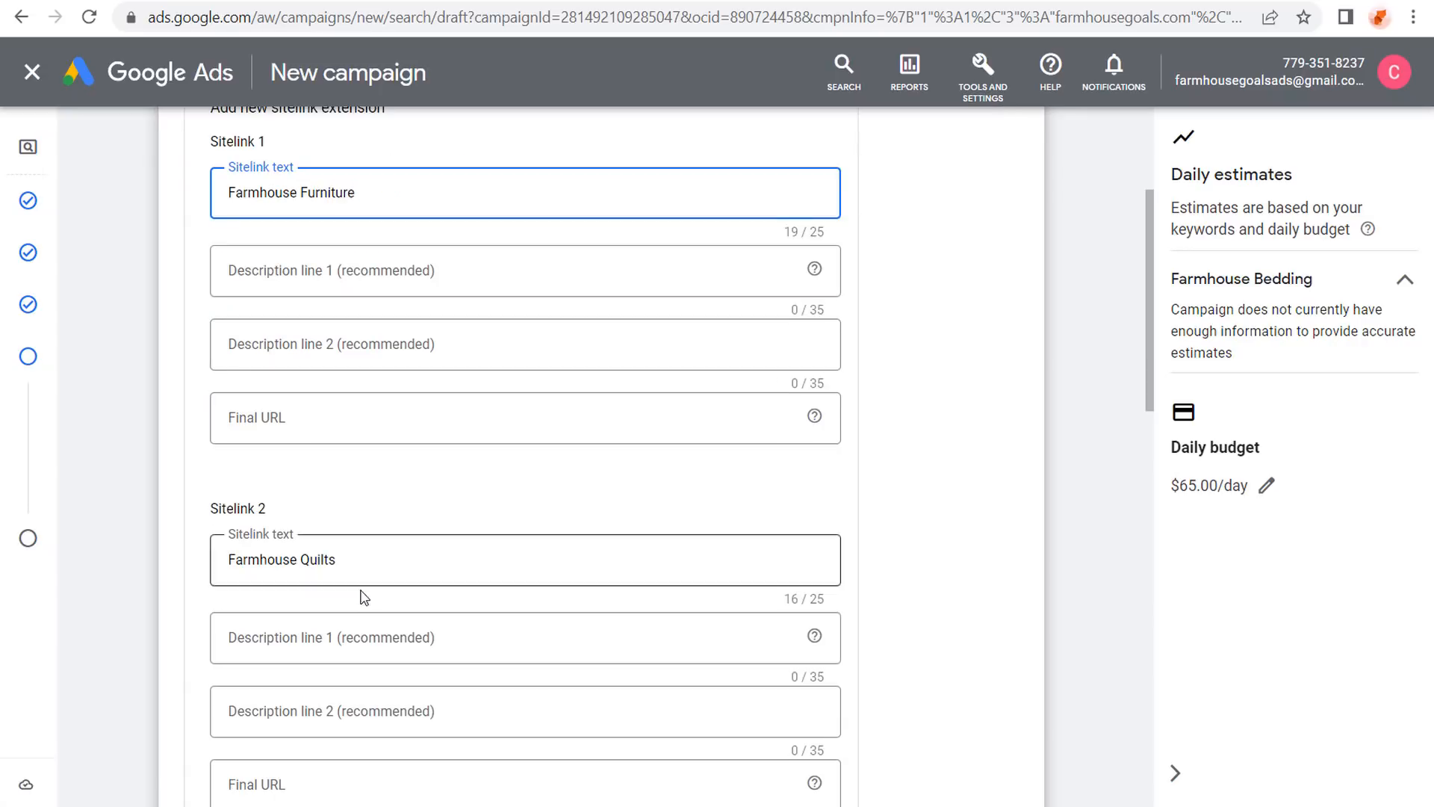
{"action": "left_click_drag", "start_coordinate": [376, 557], "coordinate": [302, 557]}
{"action": "type", "text": "Ar"}
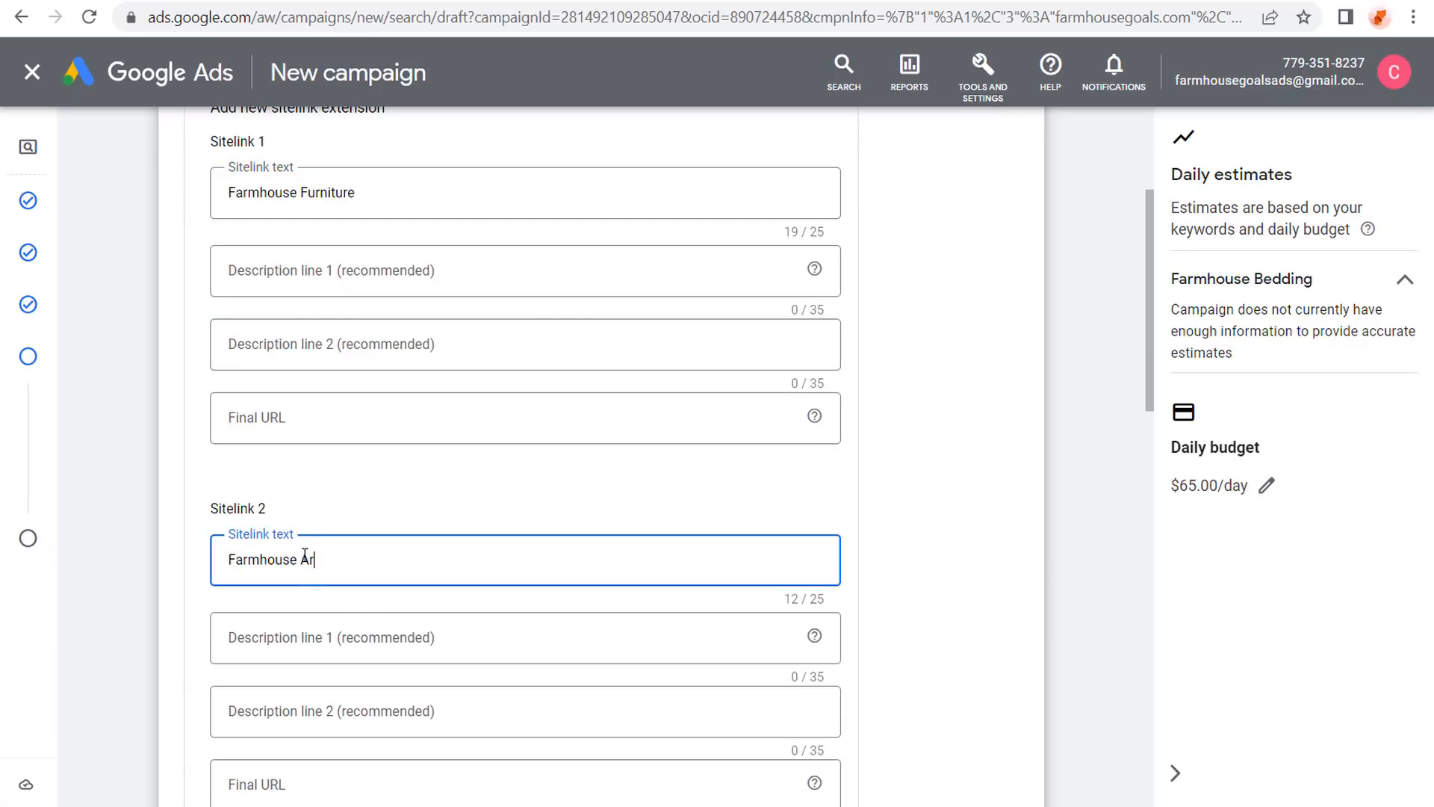
{"action": "type", "text": "ea Rugs"}
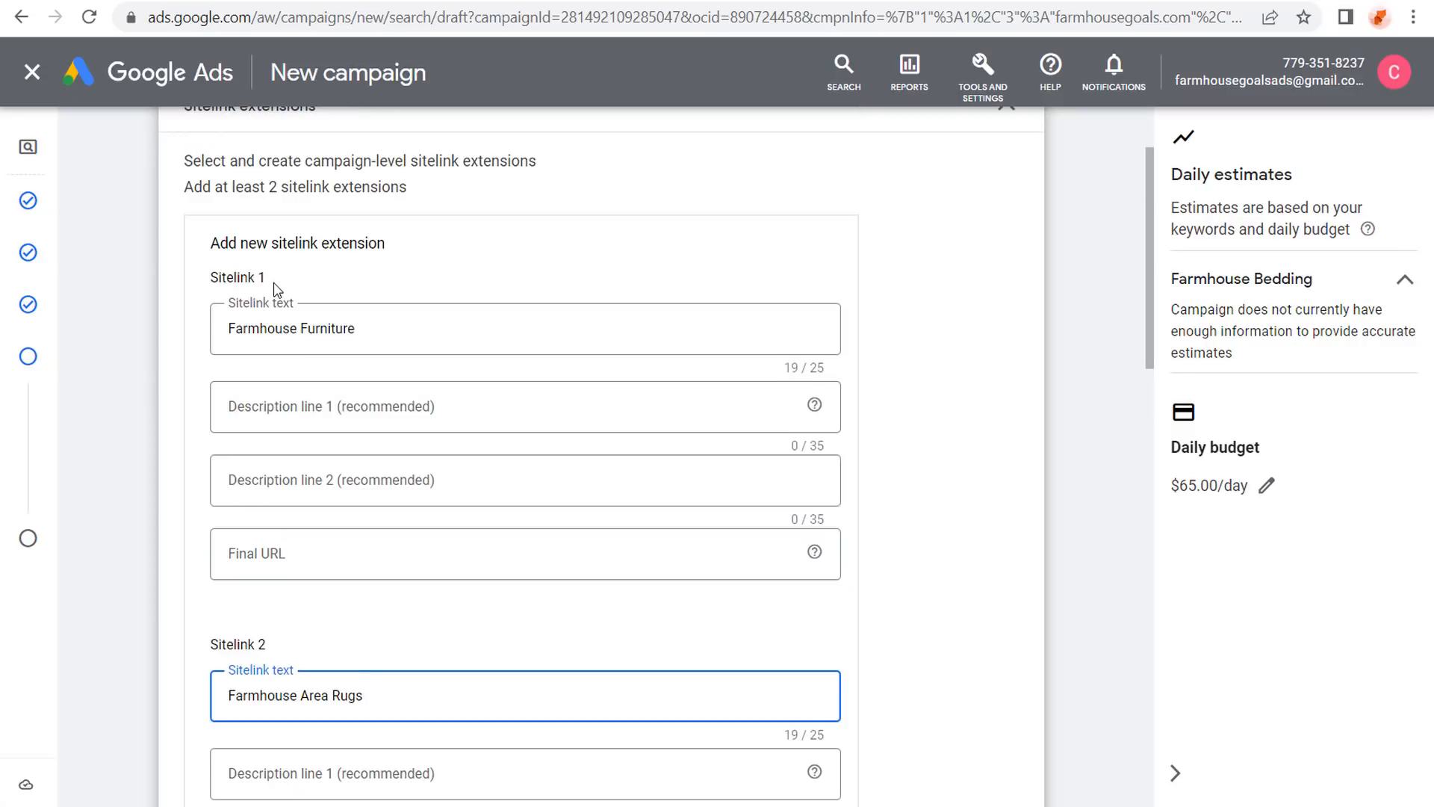
Highlight the note requiring a minimum of two sitelinks.
{"action": "scroll", "coordinate": [284, 291], "scroll_direction": "up", "scroll_amount": 2}
{"action": "left_click_drag", "start_coordinate": [189, 186], "coordinate": [401, 186]}
{"action": "left_click", "coordinate": [443, 193]}
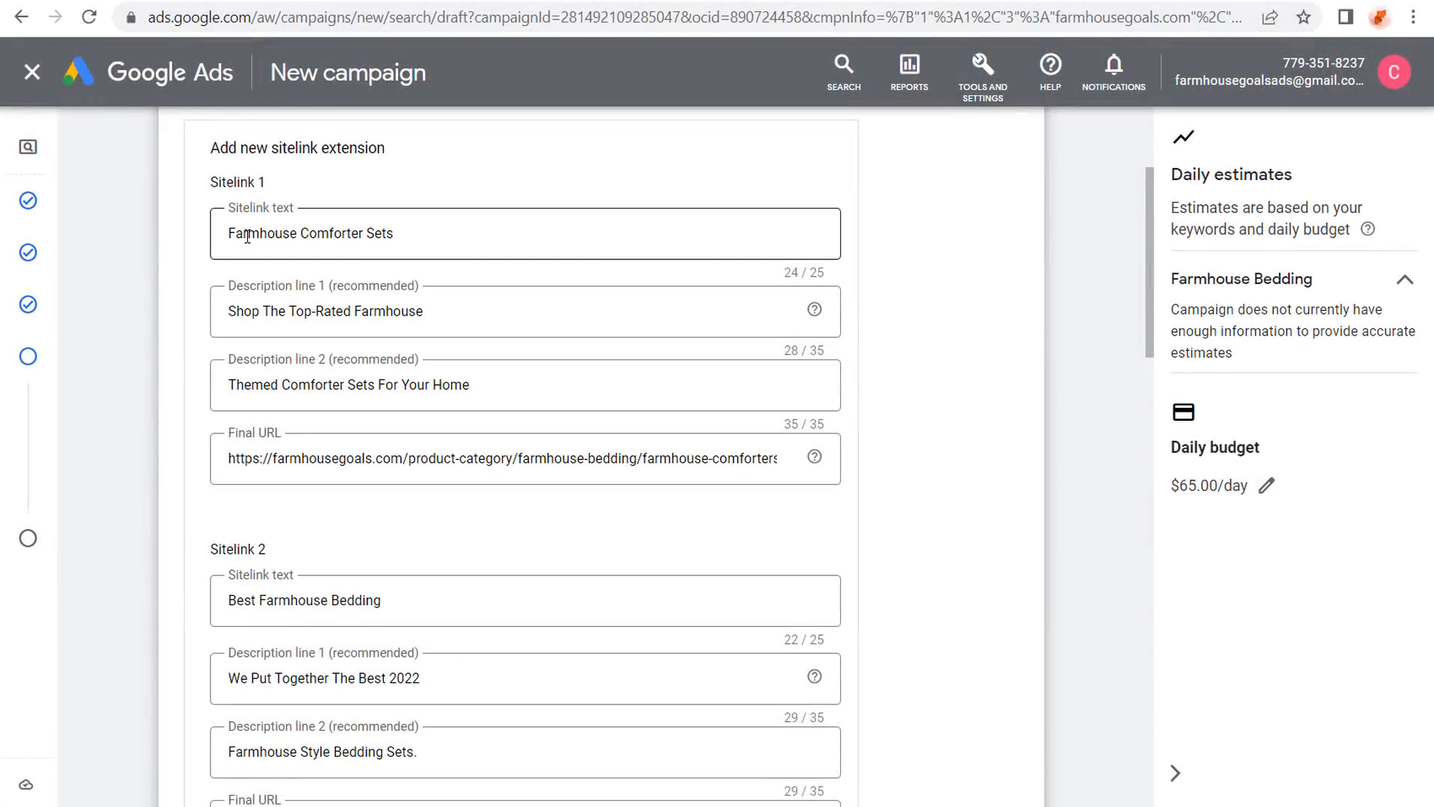
Review the descriptions and URLs of the comforter and Best Farmhouse Bedding sitelinks.
{"action": "left_click_drag", "start_coordinate": [228, 312], "coordinate": [423, 312]}
{"action": "left_click_drag", "start_coordinate": [263, 384], "coordinate": [433, 388]}
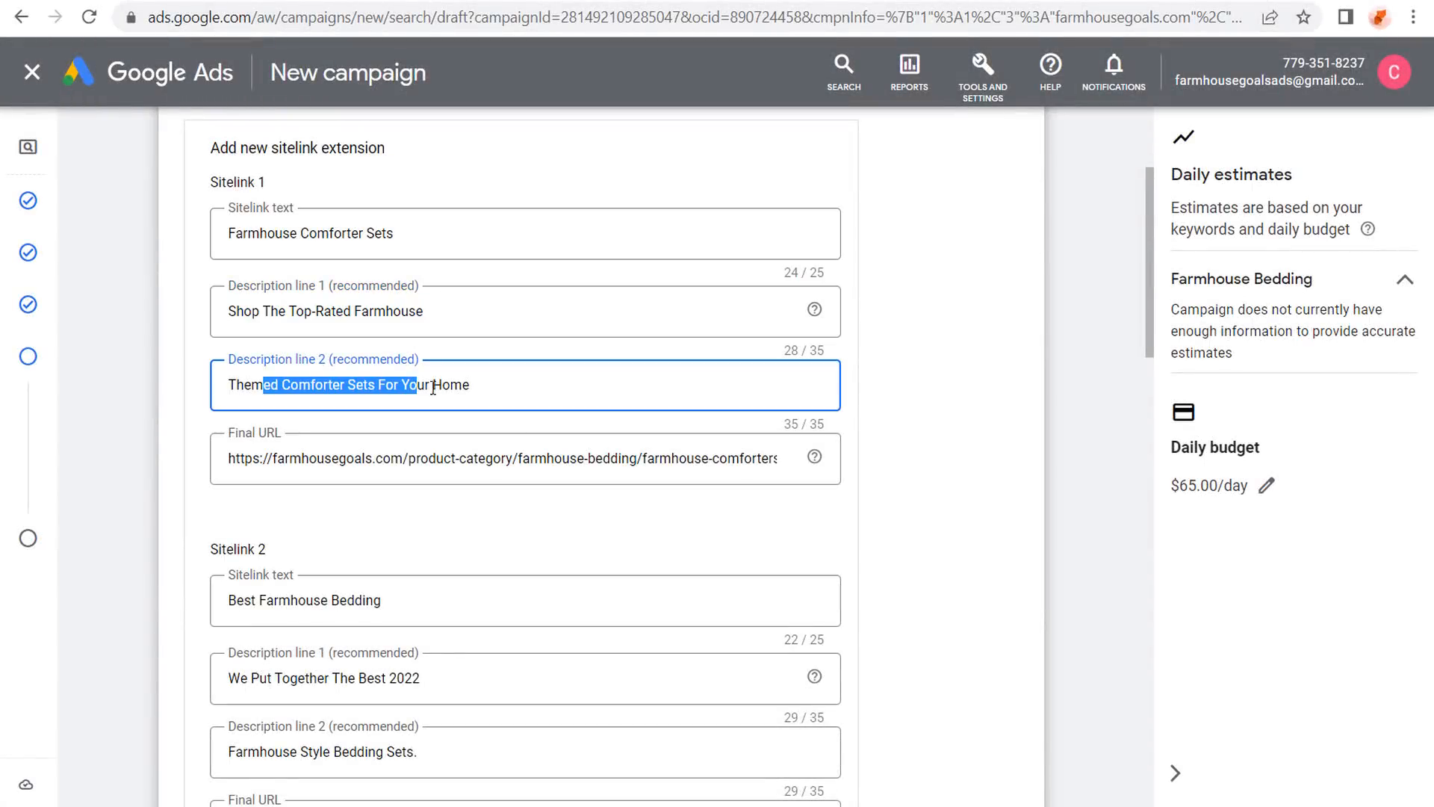
{"action": "left_click_drag", "start_coordinate": [319, 459], "coordinate": [716, 467]}
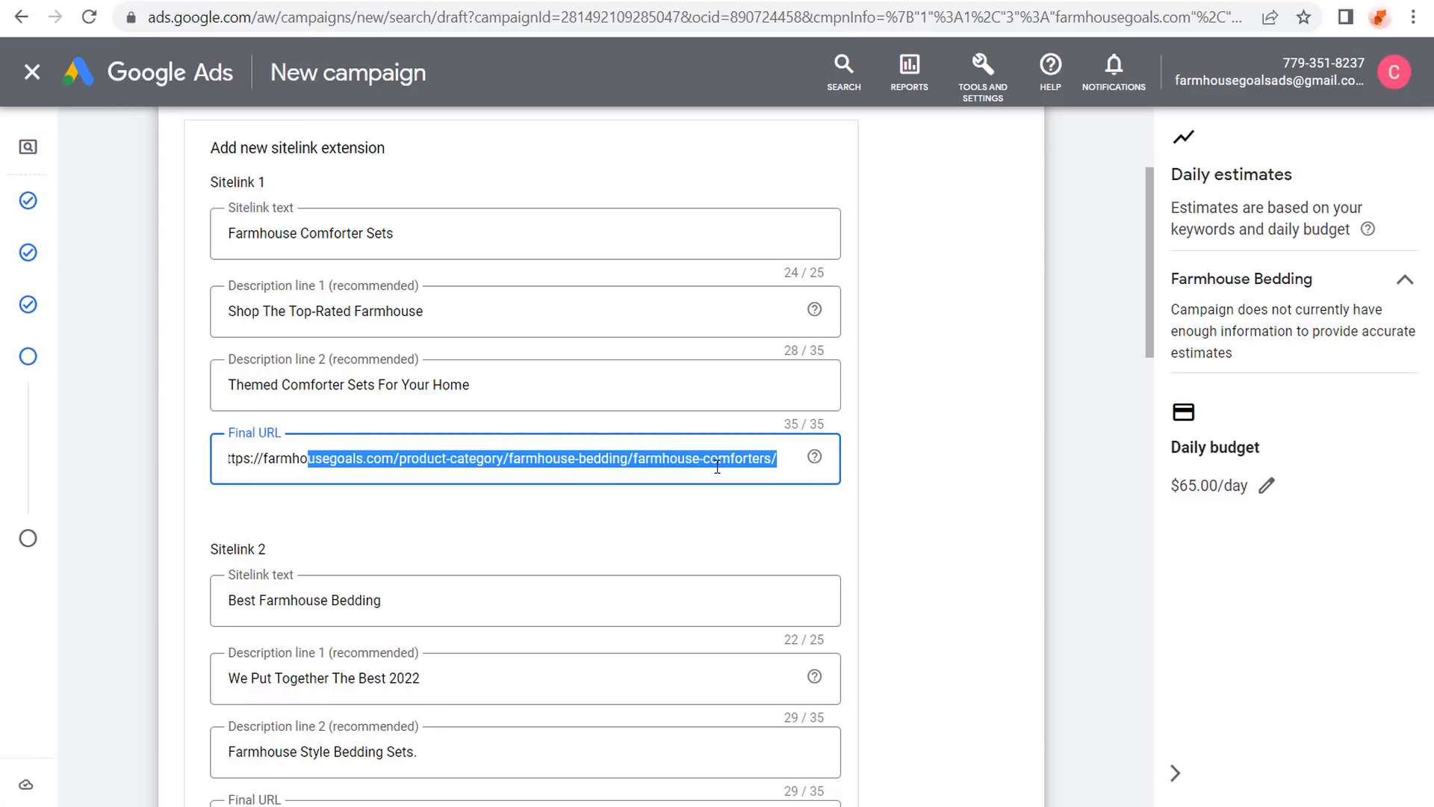
{"action": "left_click", "coordinate": [709, 459]}
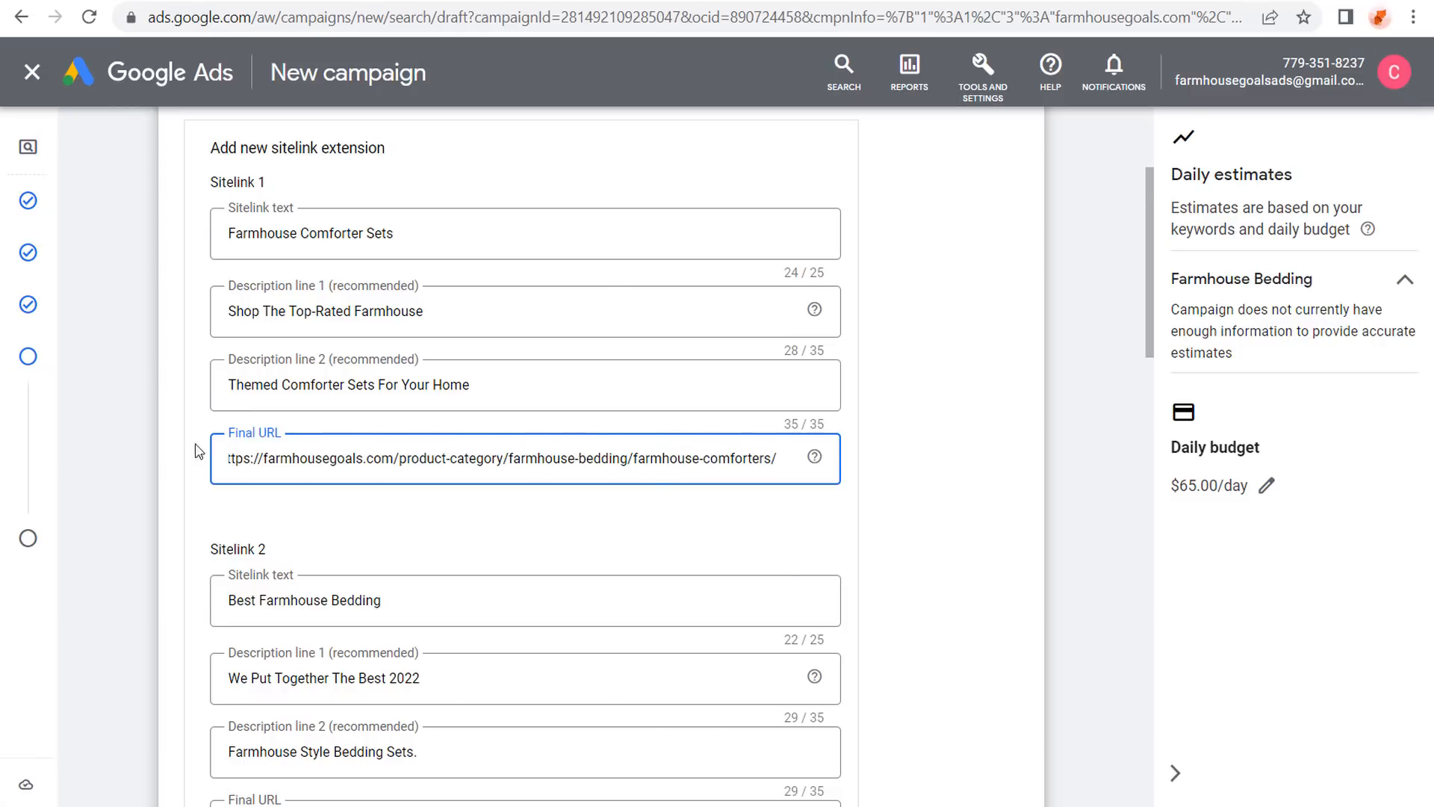
{"action": "scroll", "coordinate": [276, 359], "scroll_direction": "down", "scroll_amount": 4}
{"action": "left_click", "coordinate": [674, 573]}
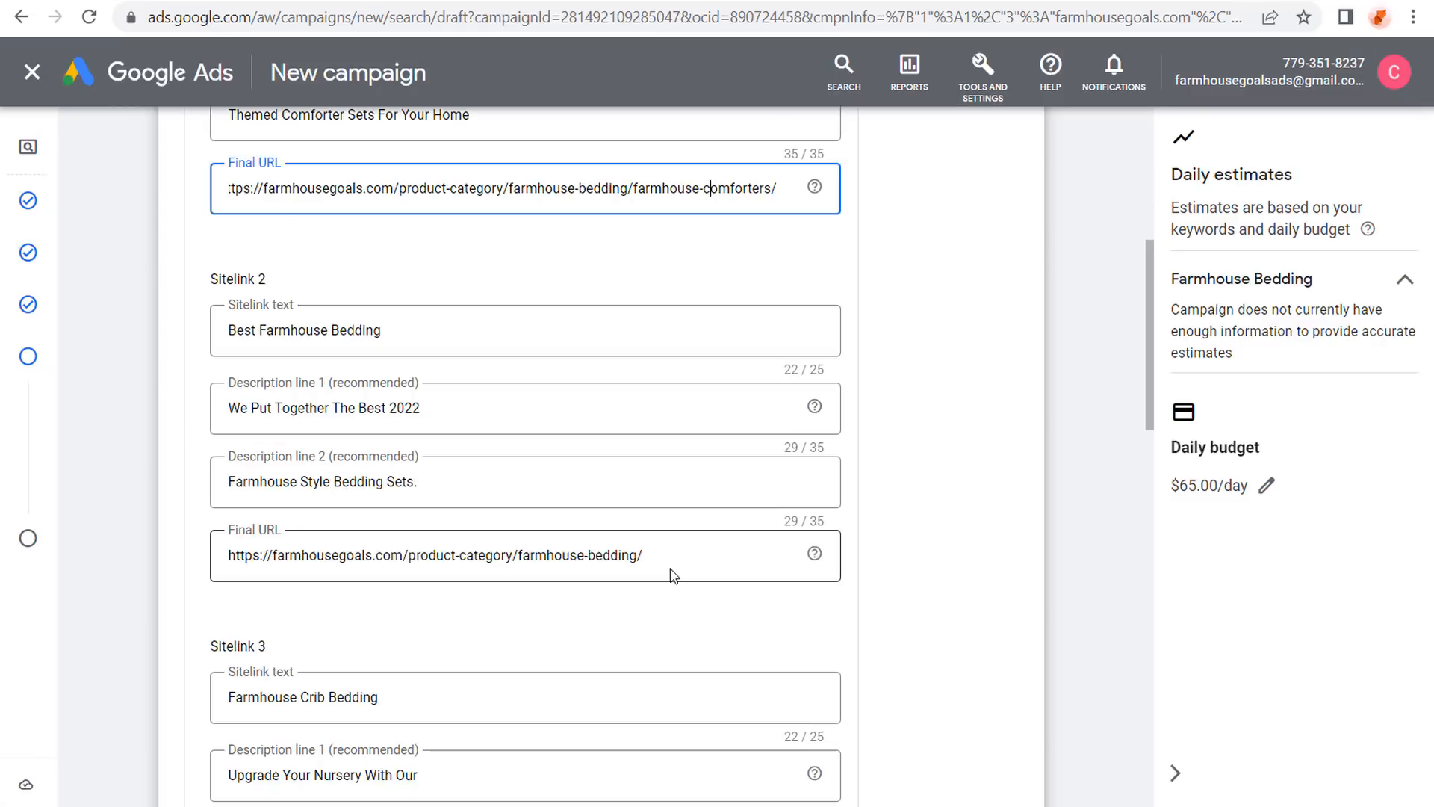
{"action": "left_click_drag", "start_coordinate": [675, 573], "coordinate": [216, 572]}
{"action": "left_click", "coordinate": [179, 491]}
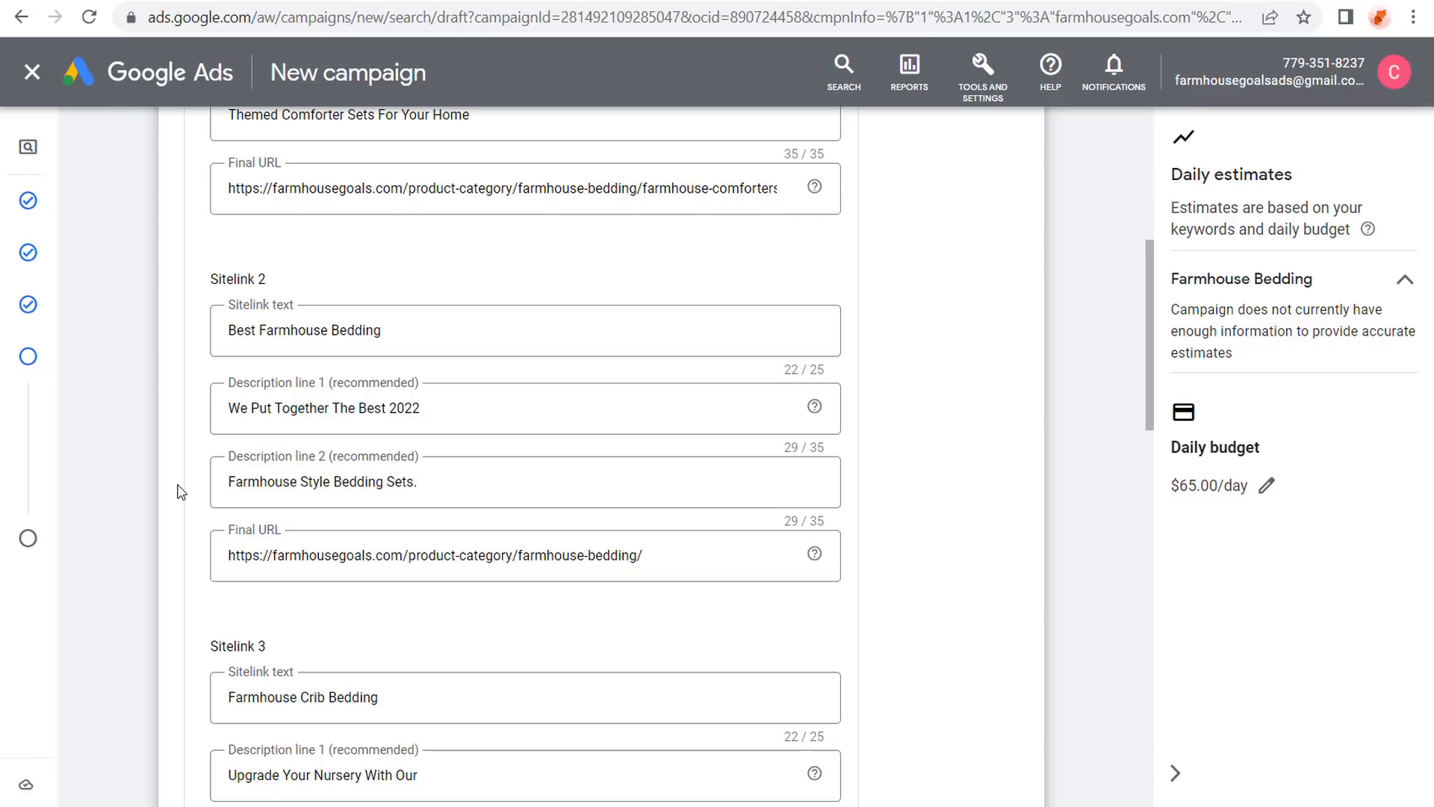
{"action": "left_click", "coordinate": [233, 410]}
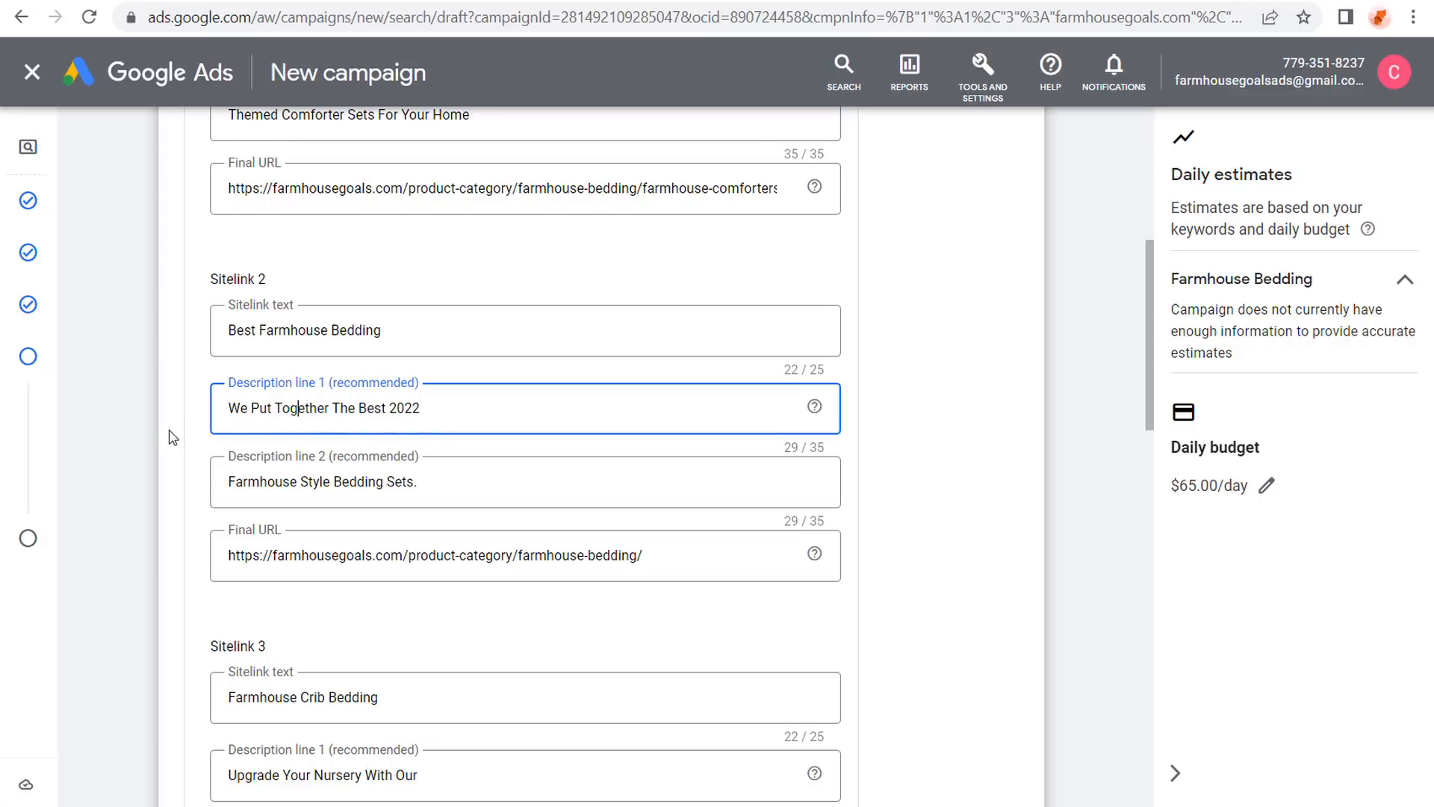
Check the crib bedding URL, then save all five sitelinks.
{"action": "scroll", "coordinate": [172, 437], "scroll_direction": "down", "scroll_amount": 3}
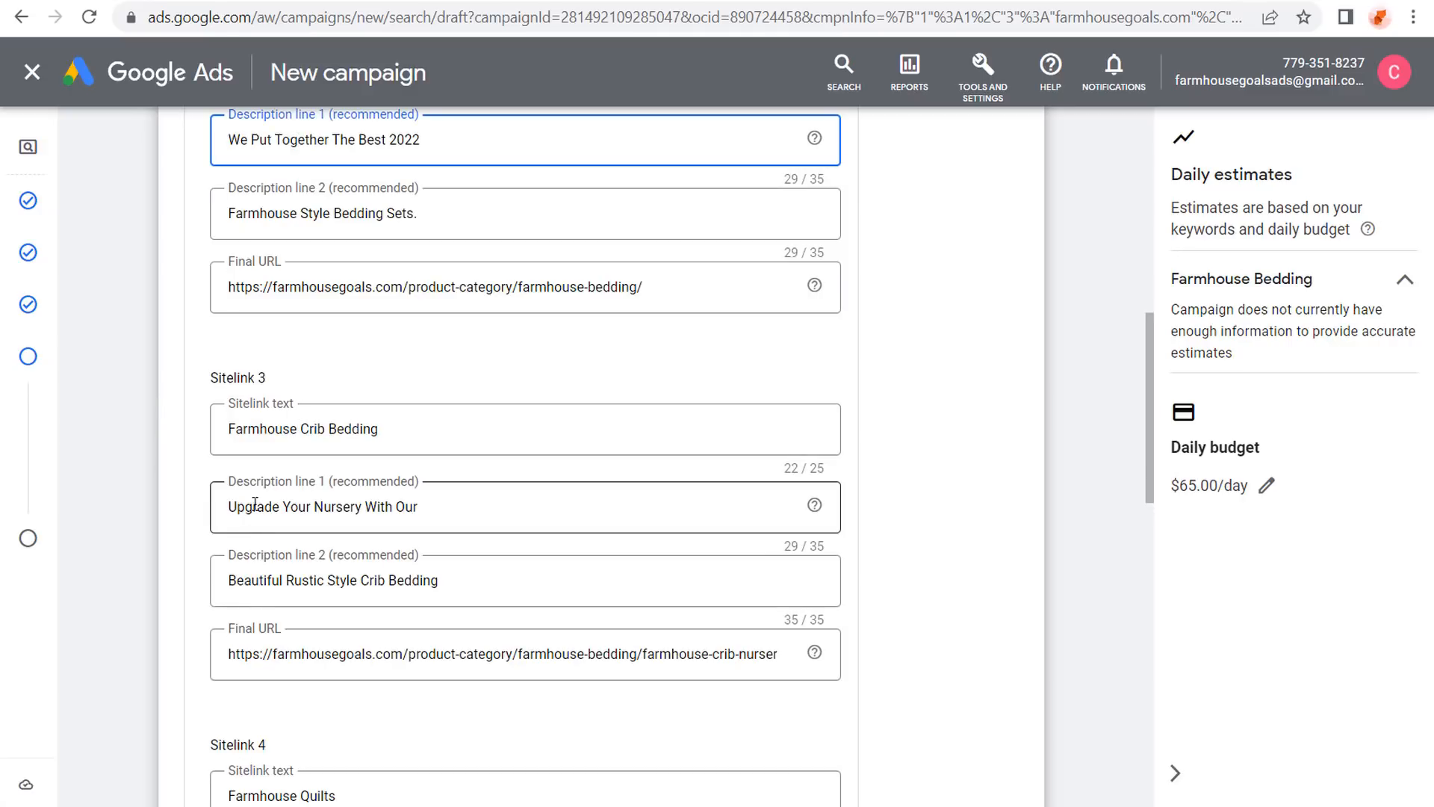
{"action": "left_click_drag", "start_coordinate": [683, 652], "coordinate": [944, 661]}
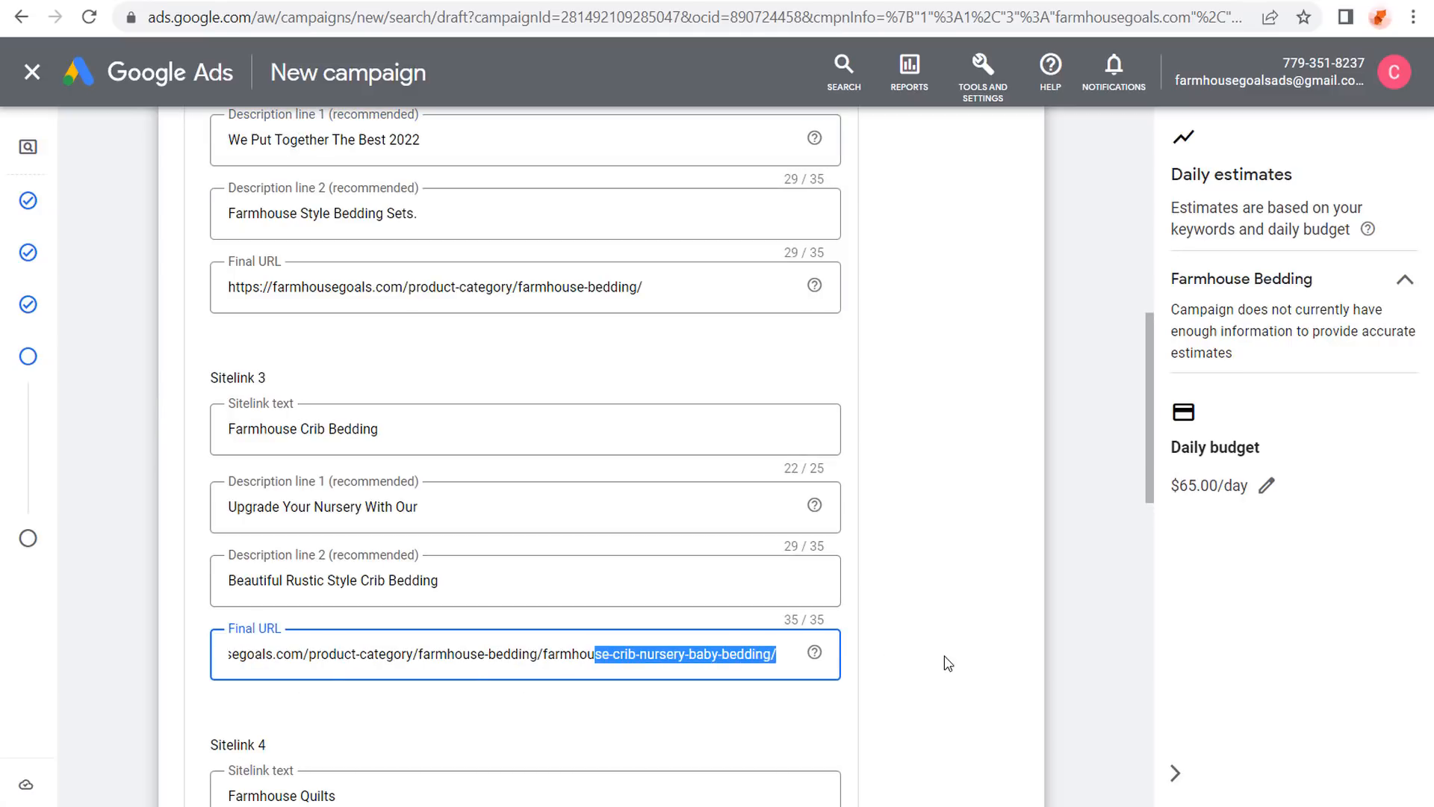
{"action": "left_click", "coordinate": [731, 658]}
{"action": "scroll", "coordinate": [149, 418], "scroll_direction": "down", "scroll_amount": 6}
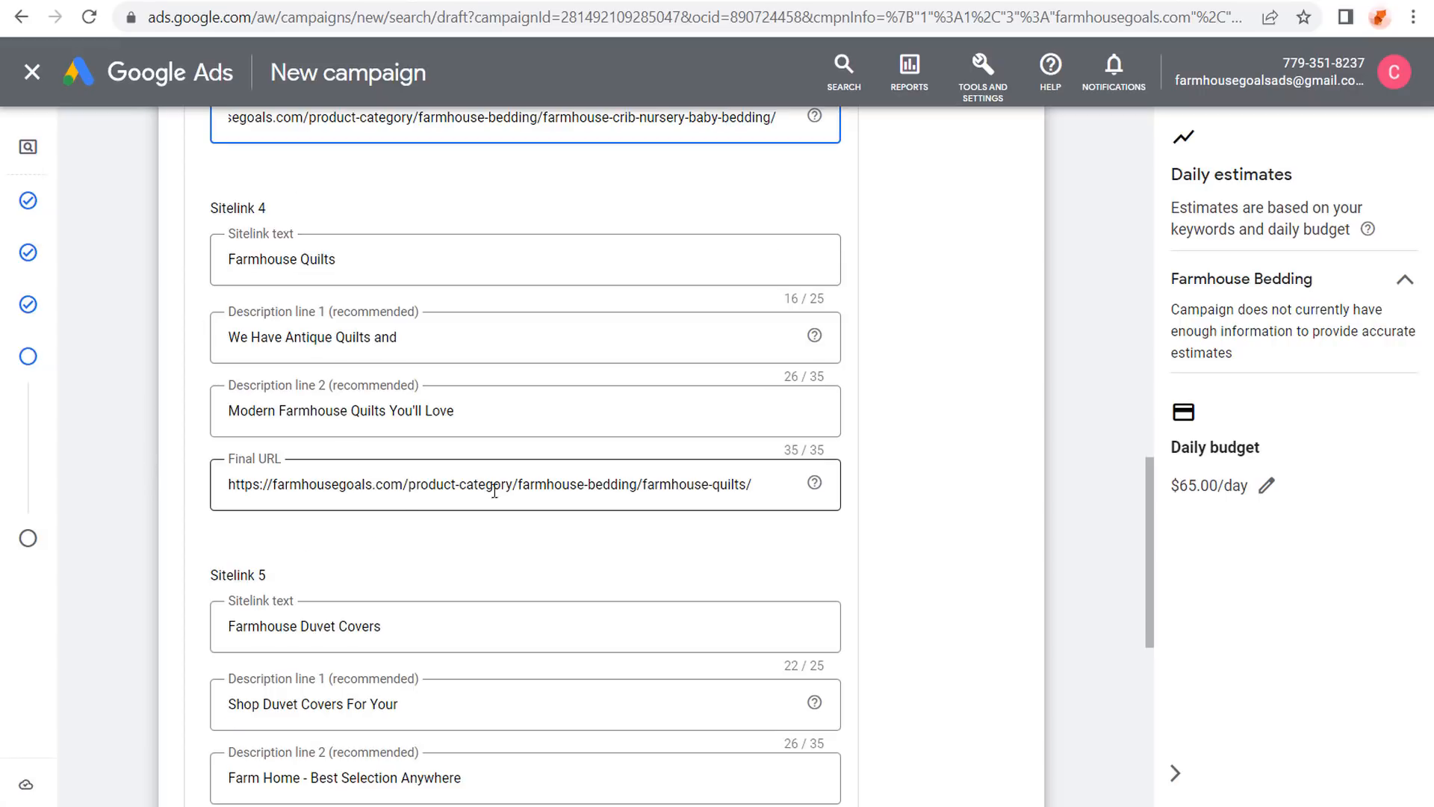
{"action": "scroll", "coordinate": [150, 378], "scroll_direction": "down", "scroll_amount": 3}
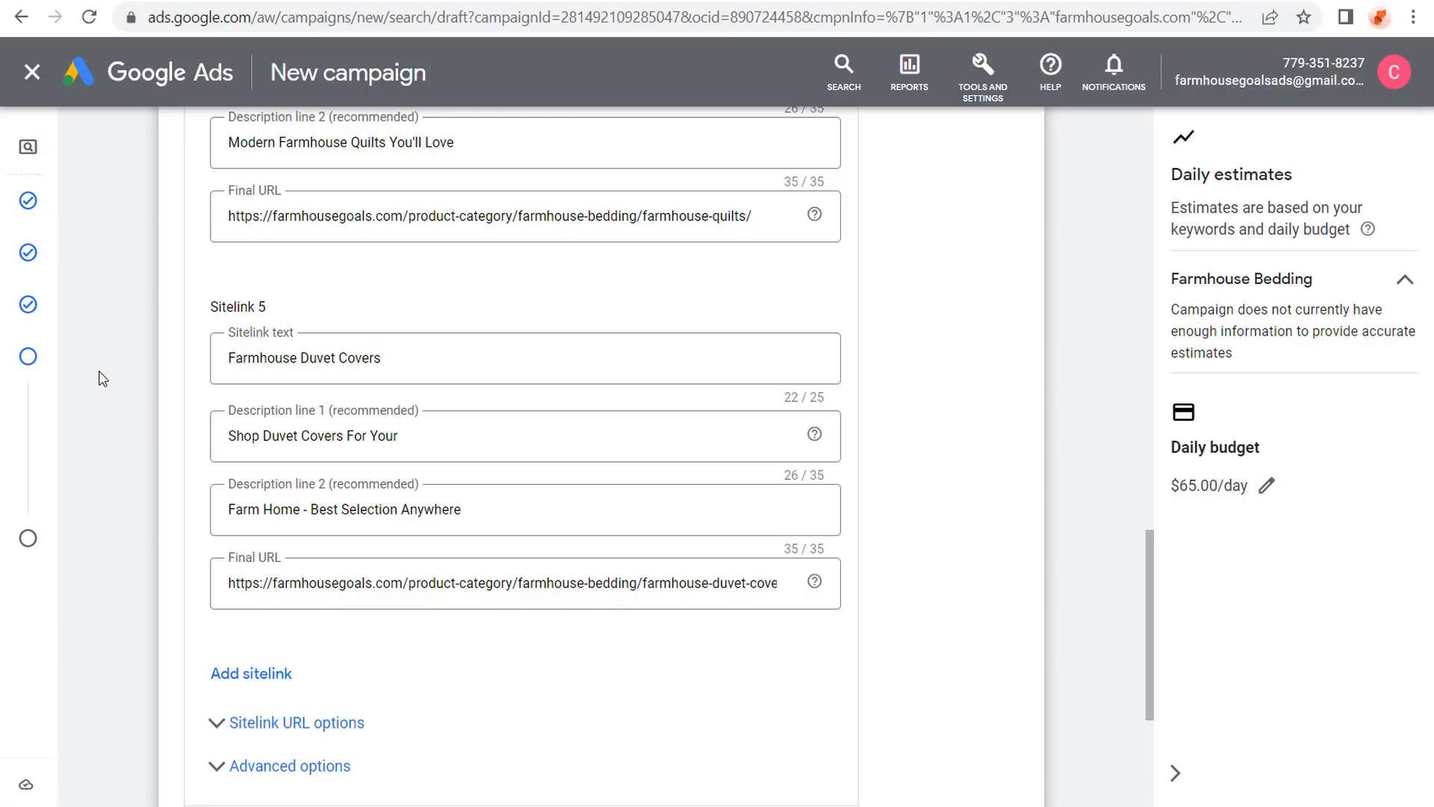
{"action": "scroll", "coordinate": [104, 379], "scroll_direction": "down", "scroll_amount": 3}
{"action": "left_click", "coordinate": [228, 562]}
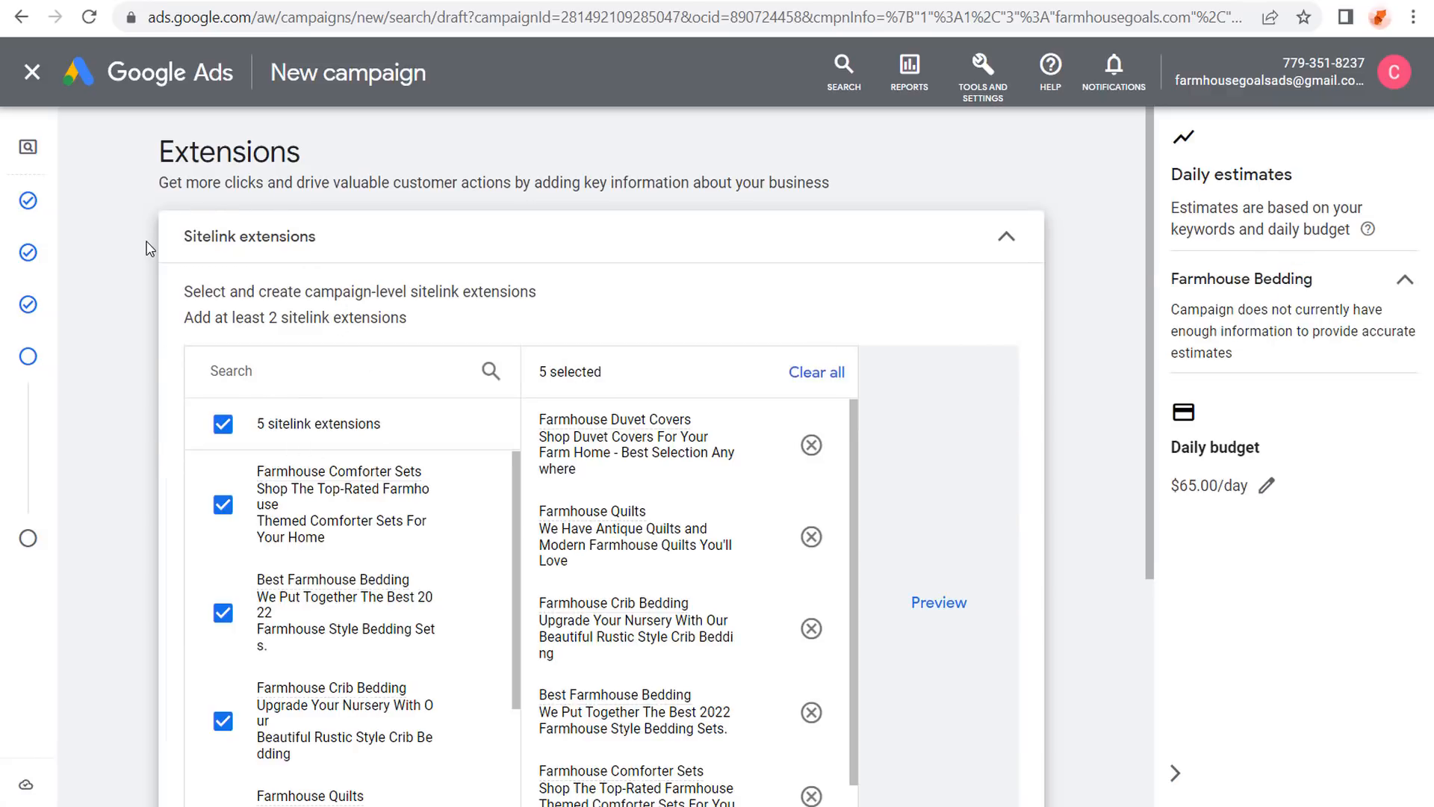
Start a new sitelink form, check its text fields, then discard it empty.
{"action": "scroll", "coordinate": [148, 252], "scroll_direction": "down", "scroll_amount": 3}
{"action": "scroll", "coordinate": [147, 303], "scroll_direction": "up", "scroll_amount": 2}
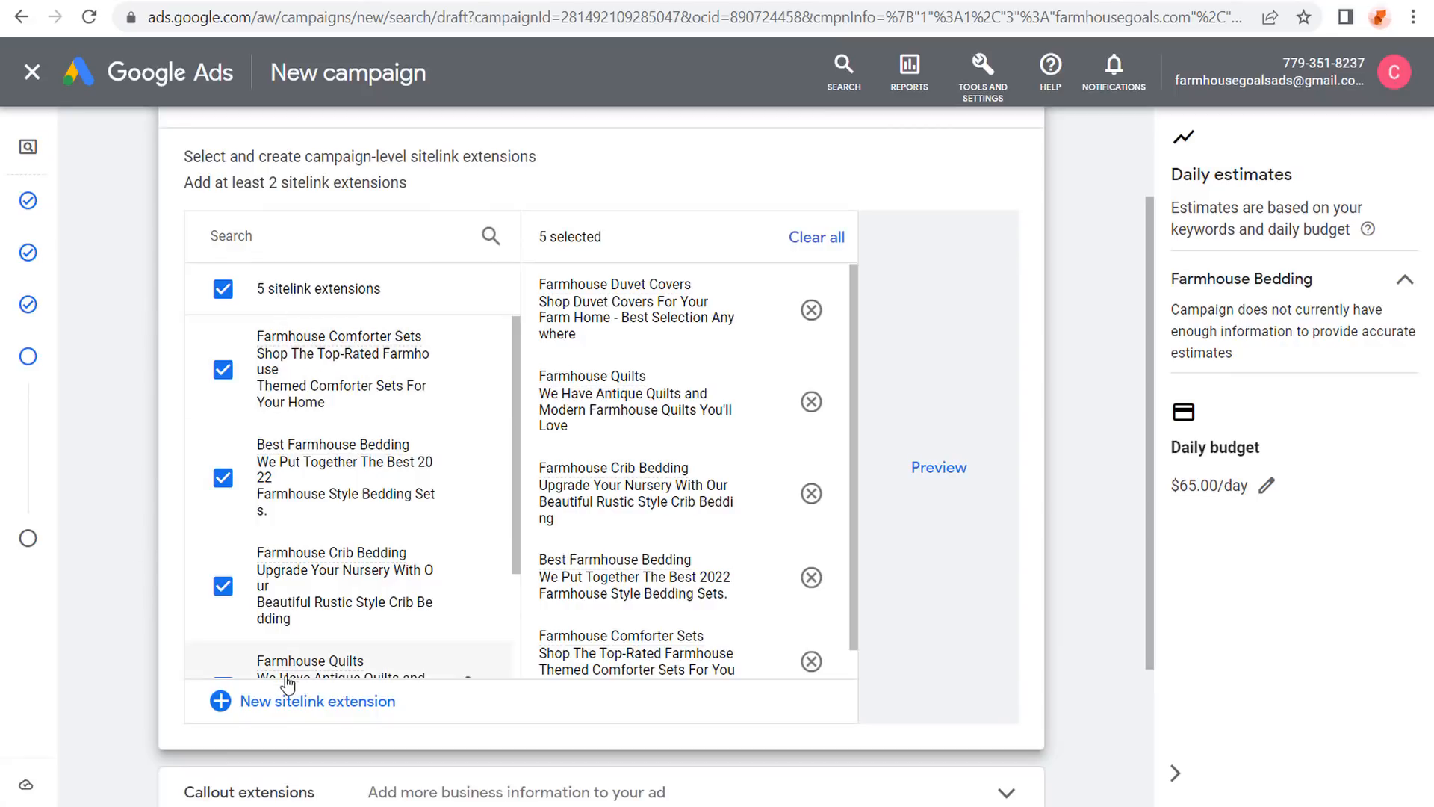
{"action": "left_click", "coordinate": [224, 699]}
{"action": "left_click", "coordinate": [269, 359]}
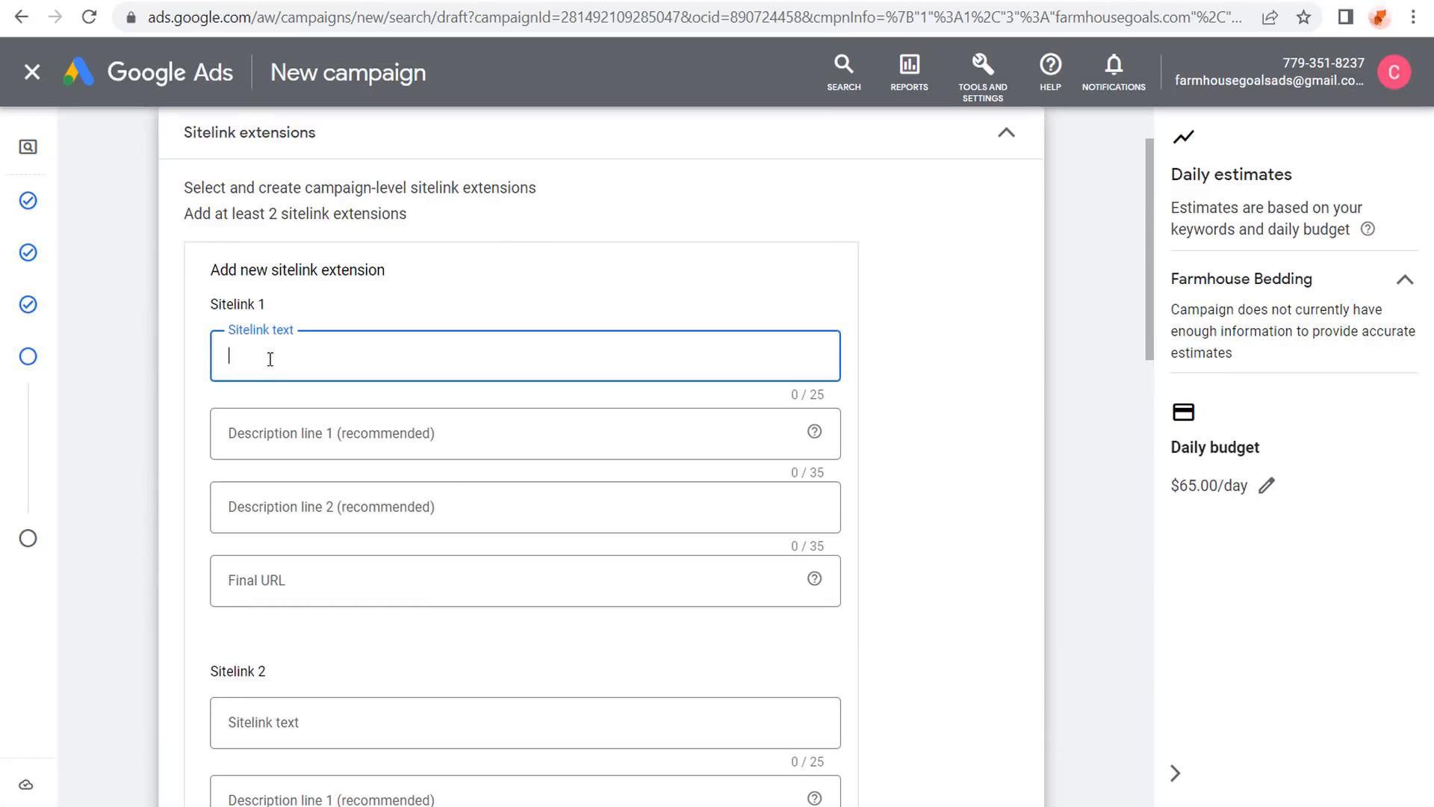
{"action": "scroll", "coordinate": [452, 287], "scroll_direction": "down", "scroll_amount": 2}
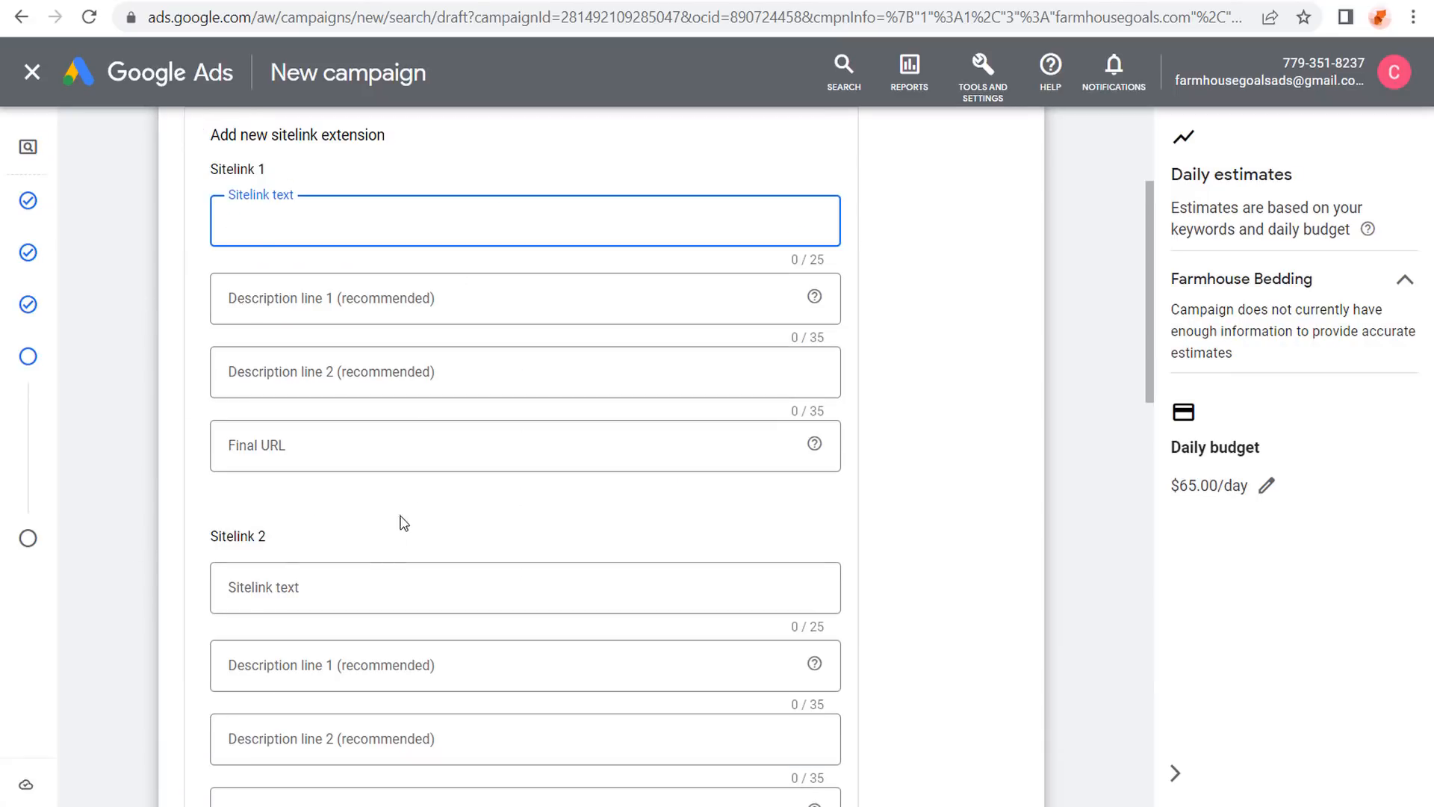
{"action": "left_click", "coordinate": [383, 591]}
{"action": "scroll", "coordinate": [418, 508], "scroll_direction": "down", "scroll_amount": 2}
{"action": "scroll", "coordinate": [420, 508], "scroll_direction": "down", "scroll_amount": 3}
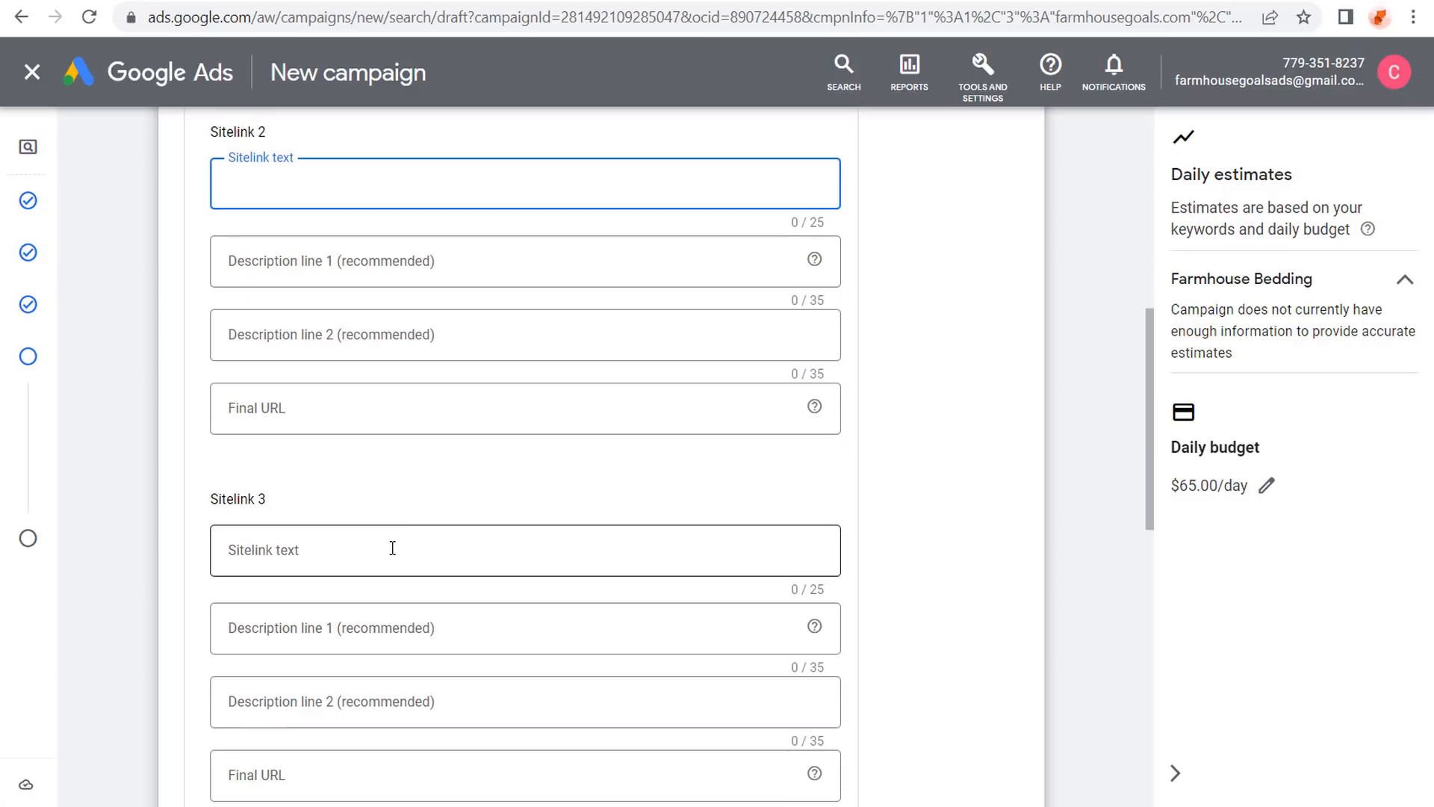
{"action": "left_click", "coordinate": [392, 549]}
{"action": "scroll", "coordinate": [260, 497], "scroll_direction": "down", "scroll_amount": 7}
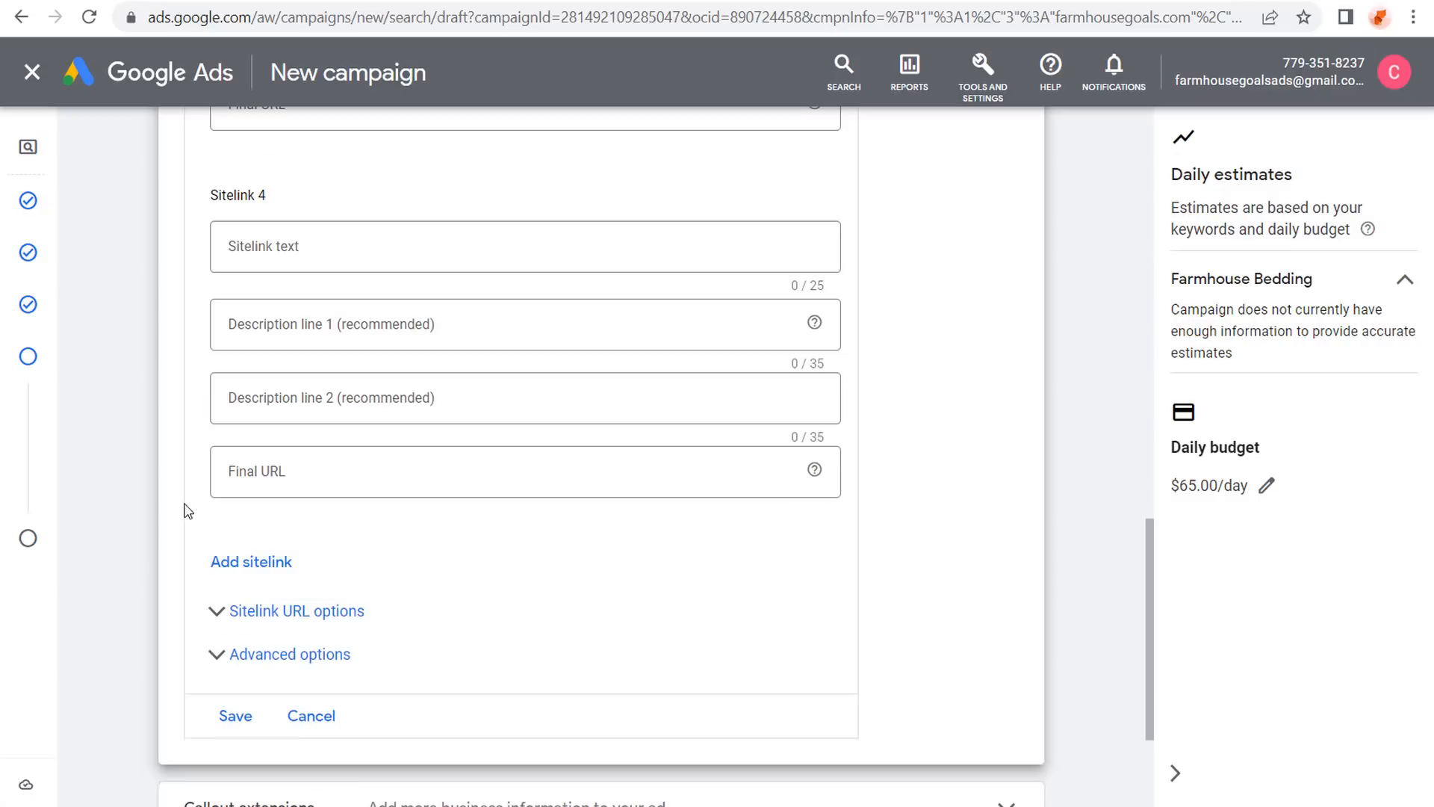
{"action": "scroll", "coordinate": [188, 512], "scroll_direction": "down", "scroll_amount": 3}
{"action": "left_click", "coordinate": [306, 493]}
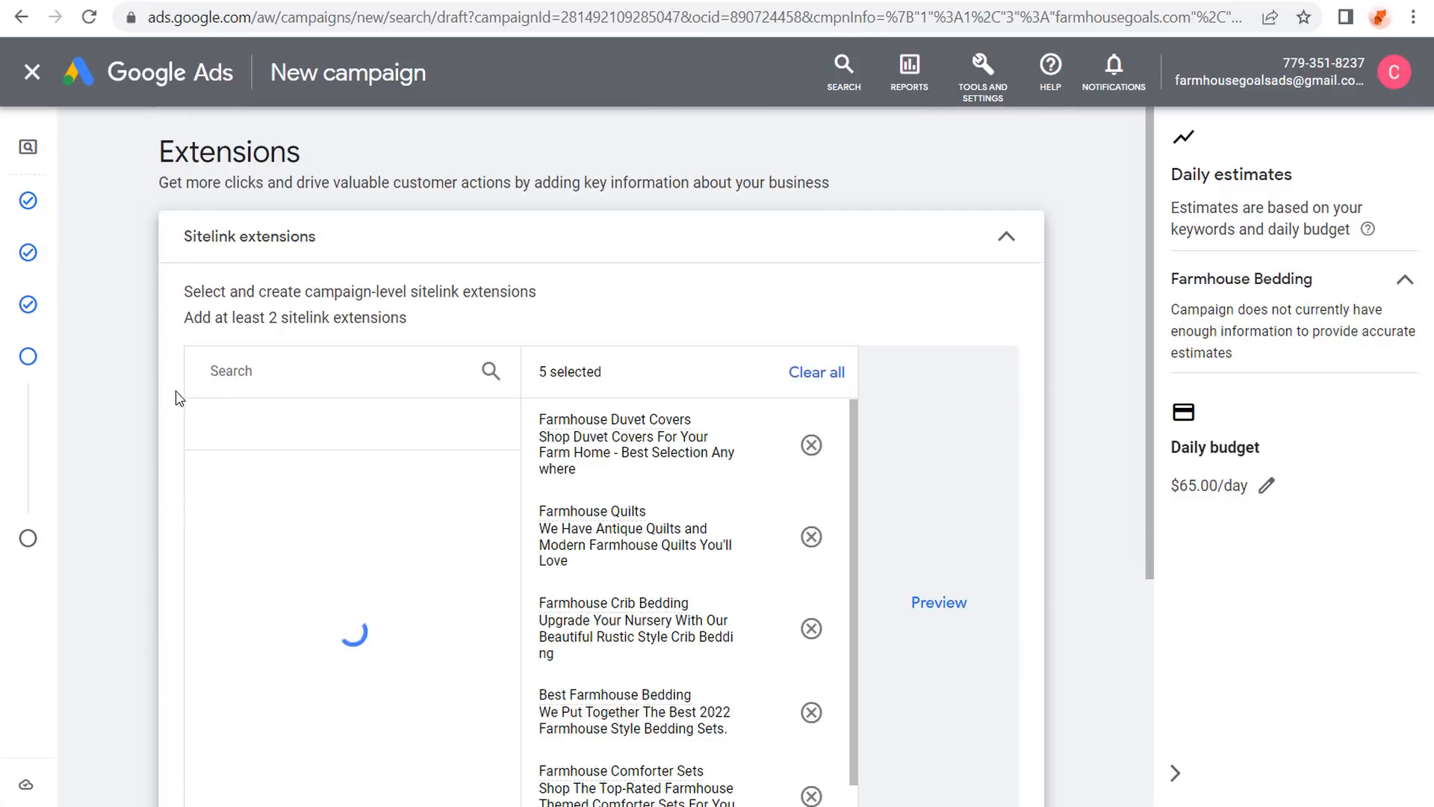
Expand More extensions and open the Callout extensions section.
{"action": "scroll", "coordinate": [172, 402], "scroll_direction": "down", "scroll_amount": 2}
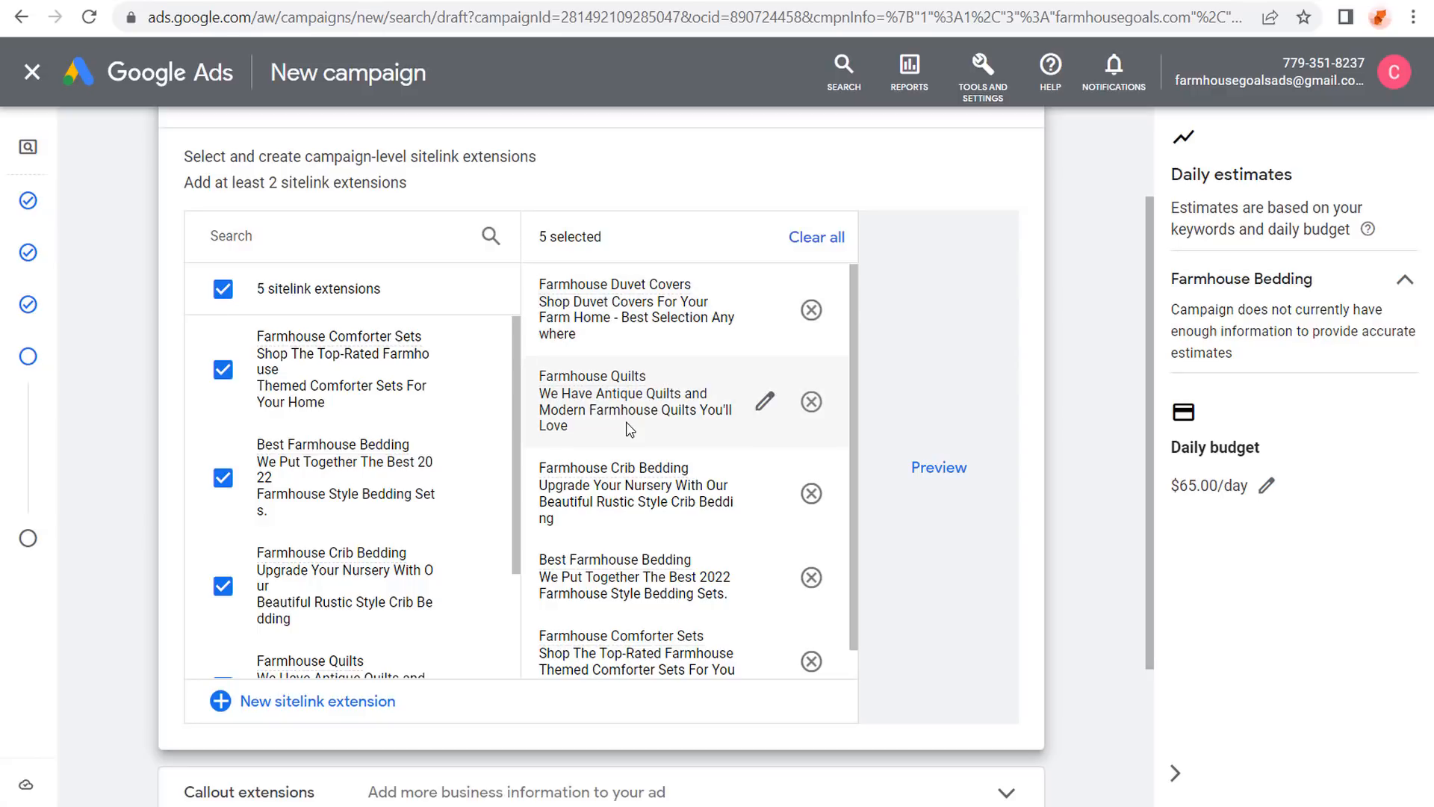
{"action": "left_click_drag", "start_coordinate": [224, 160], "coordinate": [426, 159]}
{"action": "left_click", "coordinate": [590, 164]}
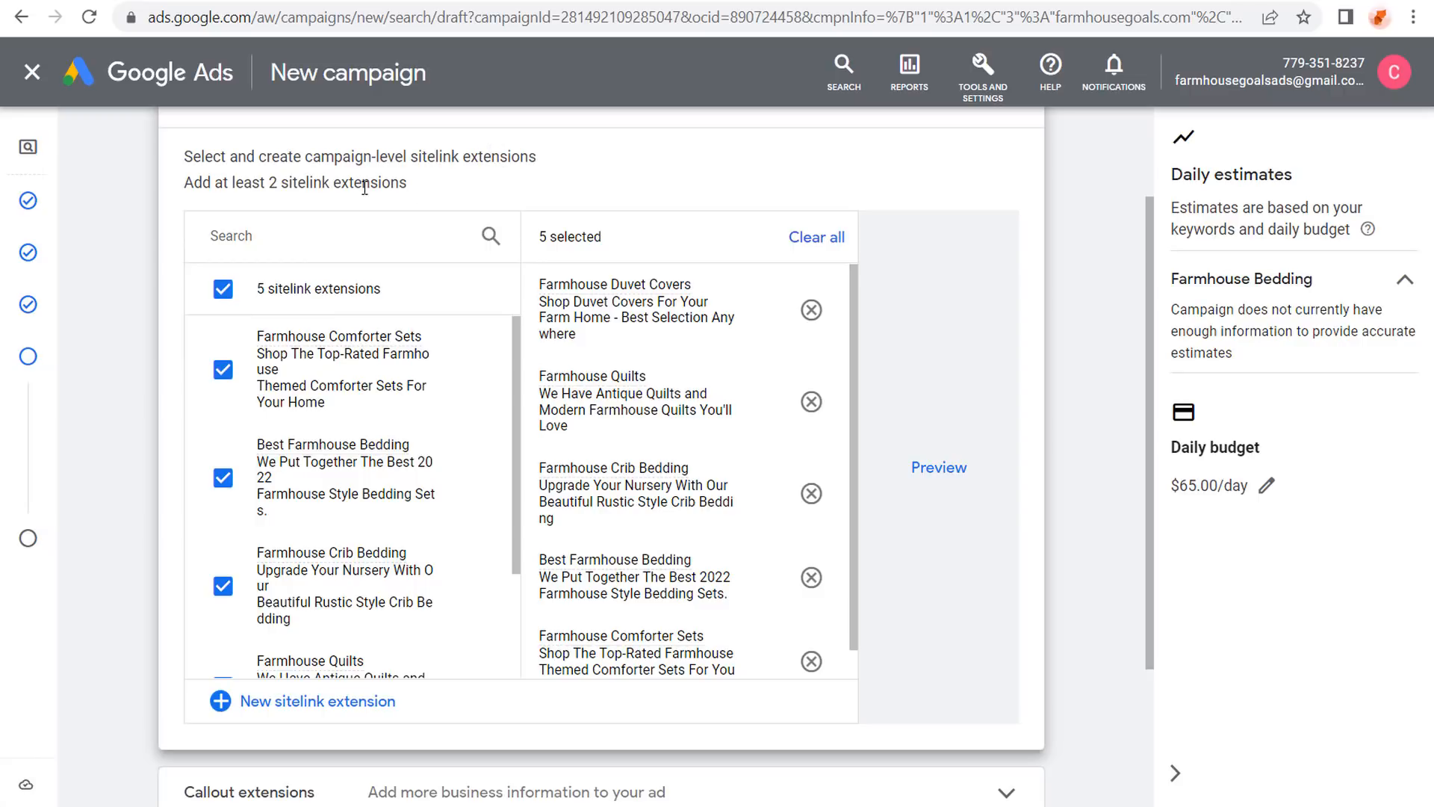
{"action": "scroll", "coordinate": [120, 265], "scroll_direction": "down", "scroll_amount": 3}
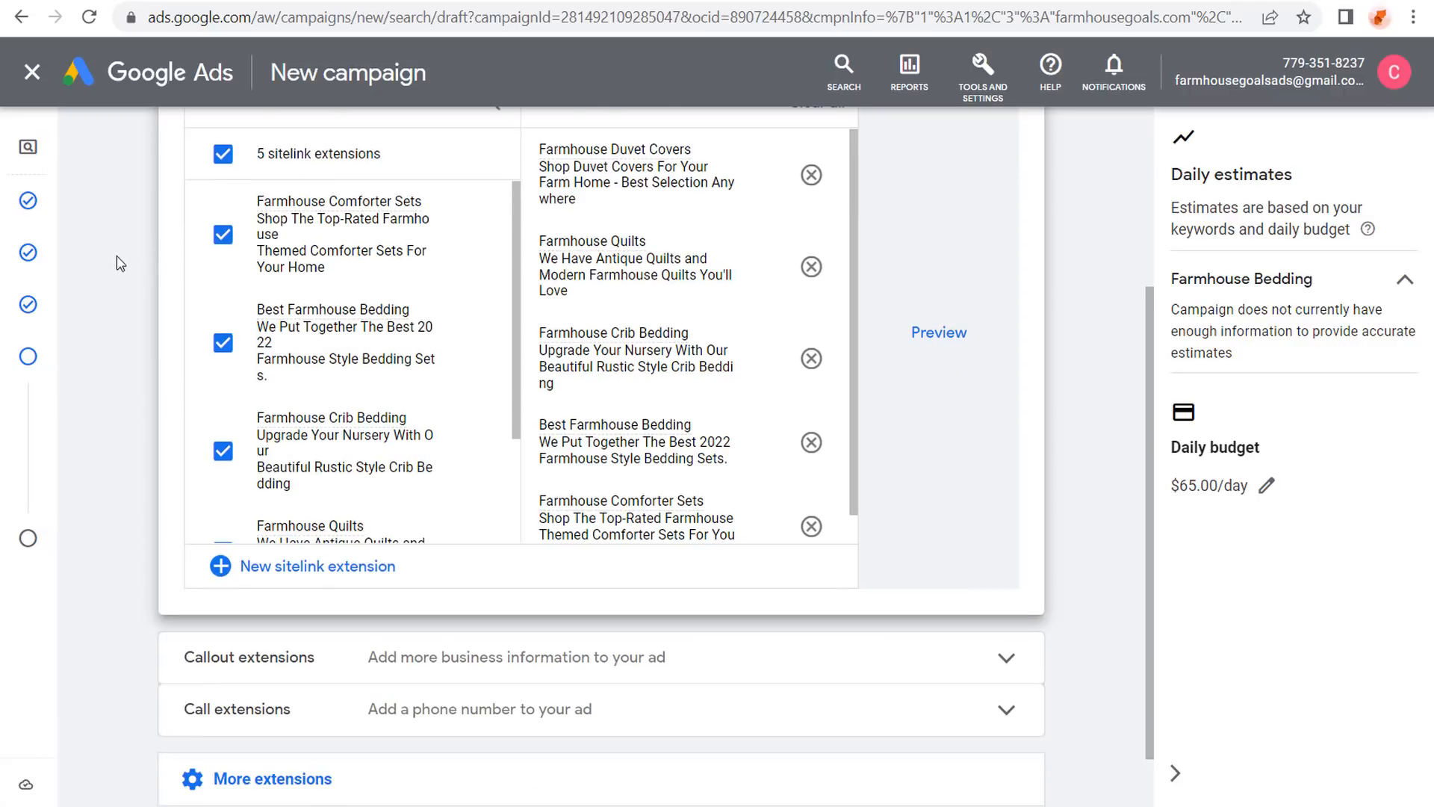
{"action": "left_click", "coordinate": [261, 700]}
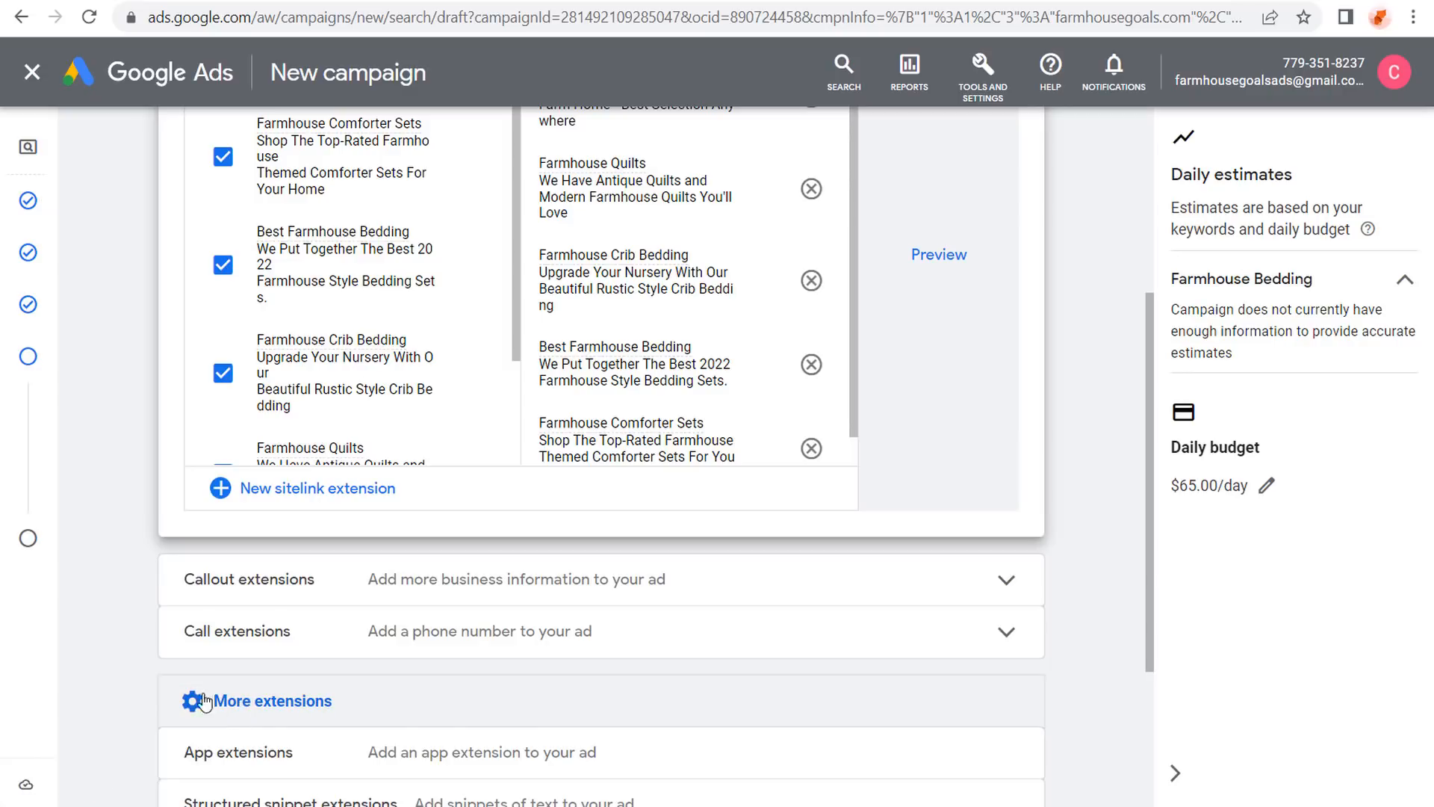
{"action": "scroll", "coordinate": [94, 579], "scroll_direction": "down", "scroll_amount": 4}
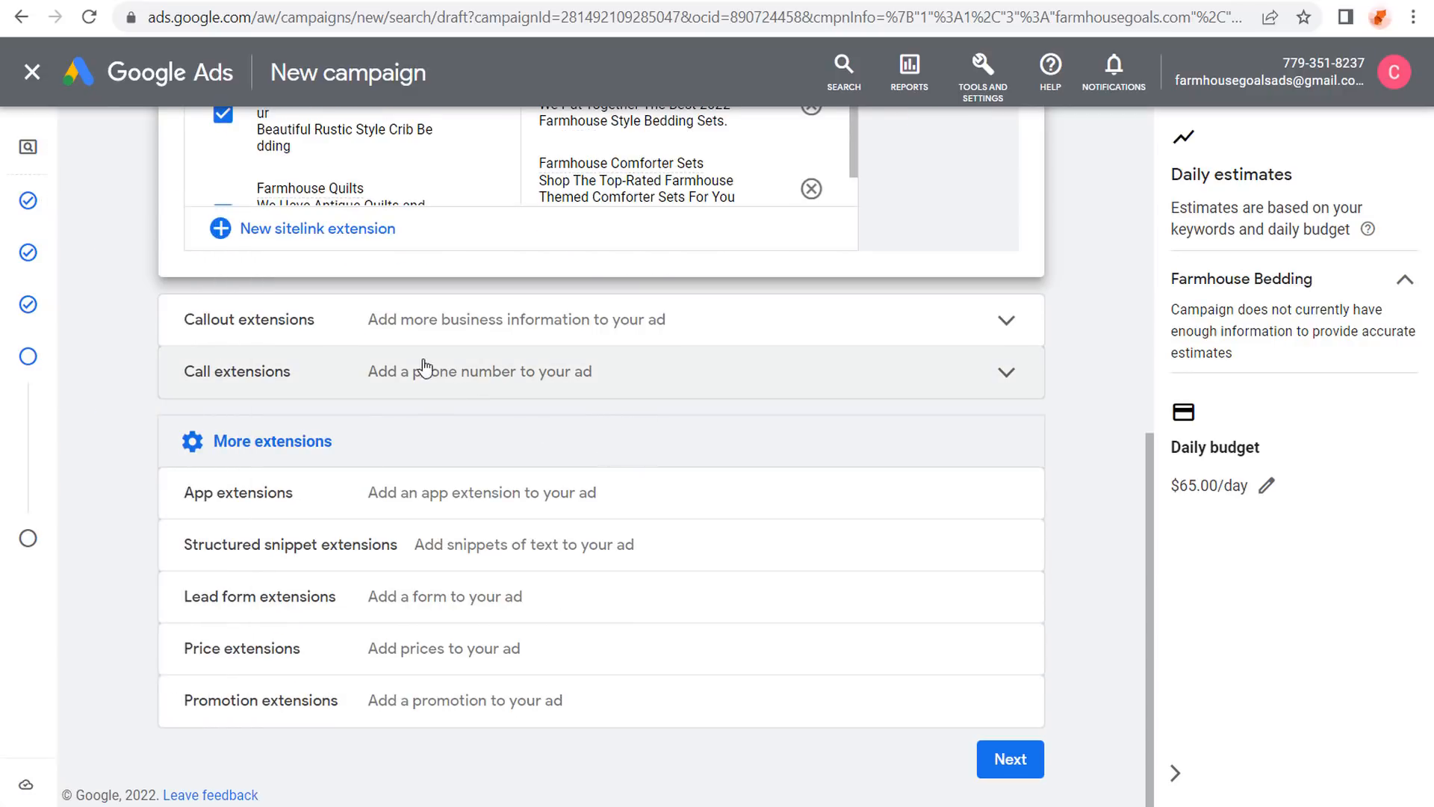
{"action": "left_click", "coordinate": [455, 323]}
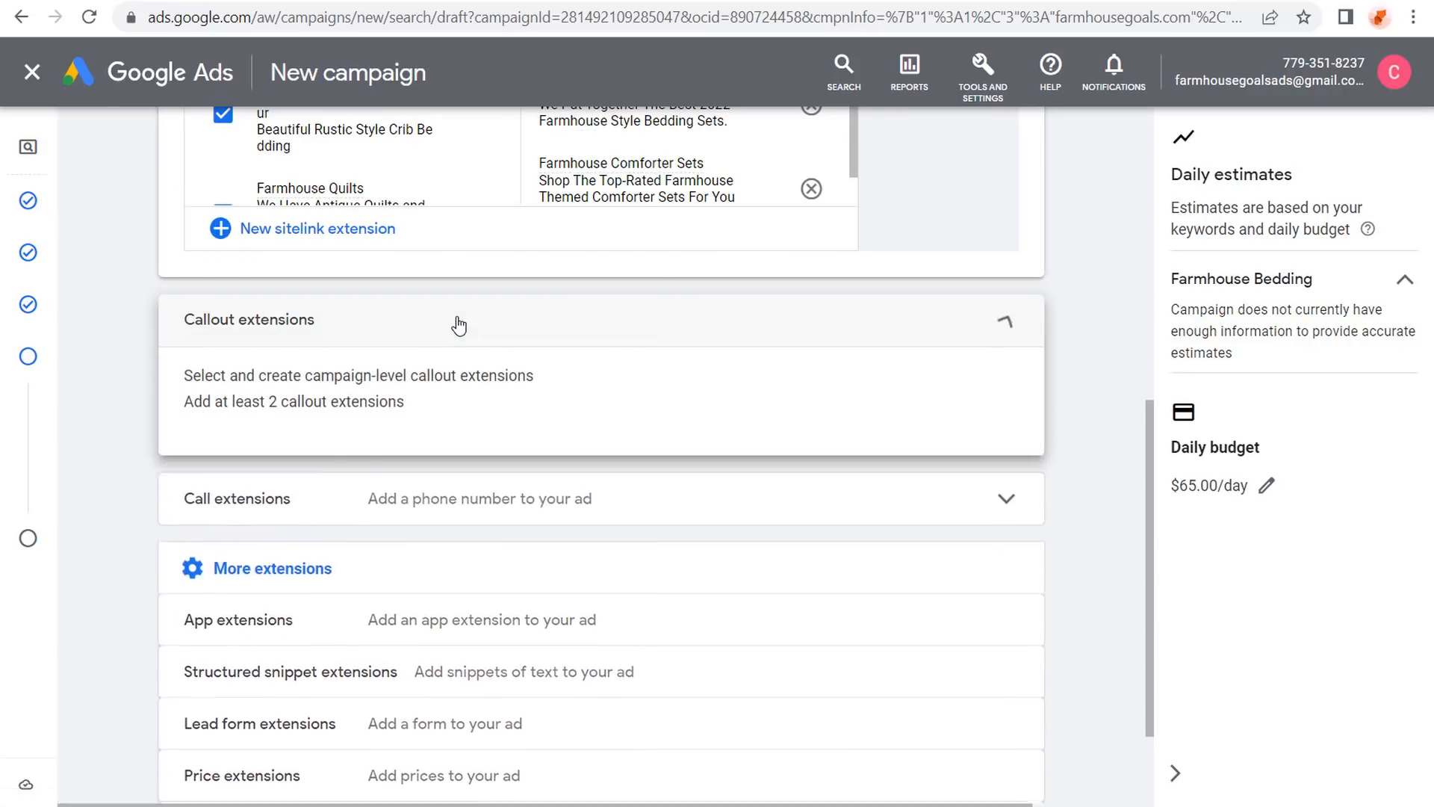
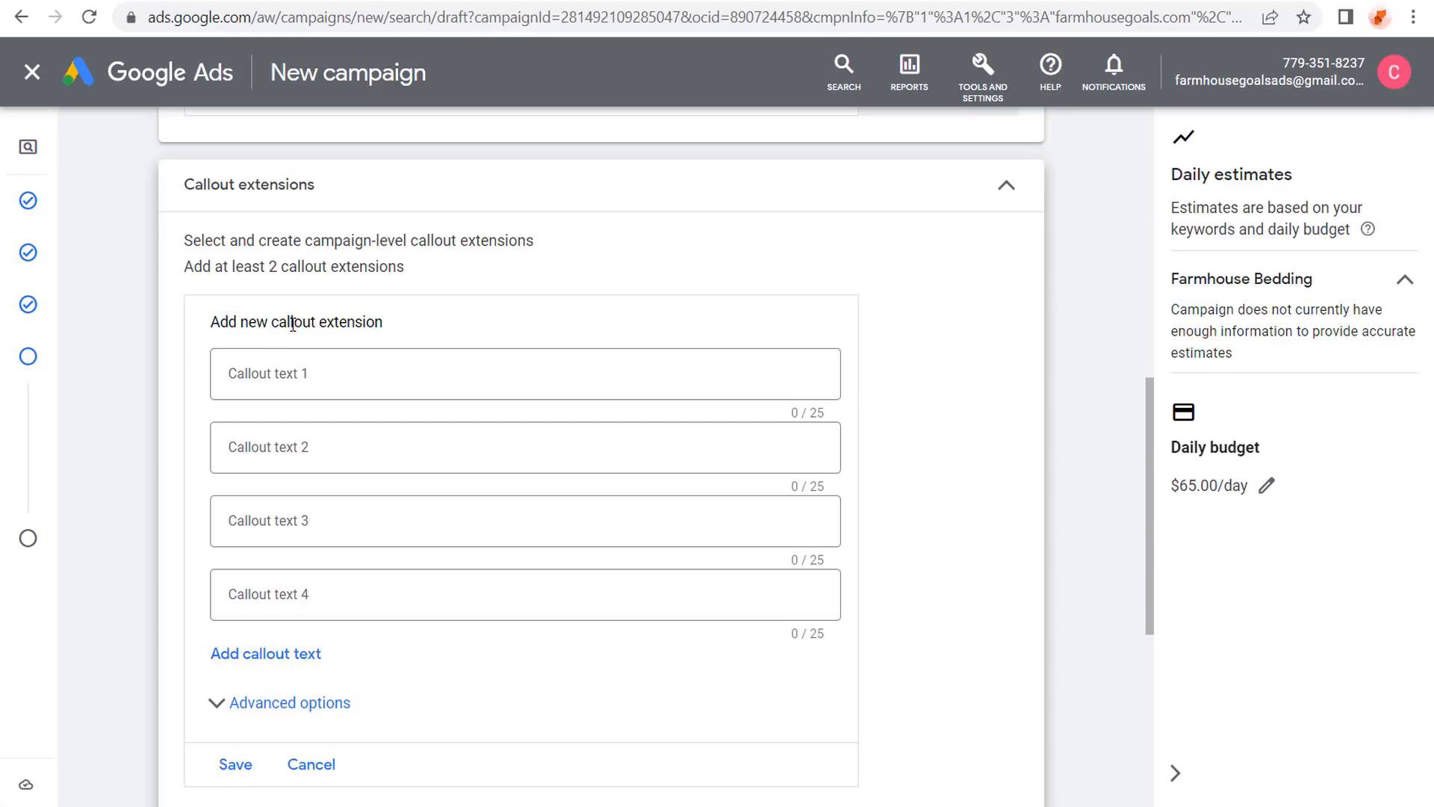
Add and save callouts Fast & Free Shipping, No Hassle Returns, Top-Rated Products and Shop Now & Save.
{"action": "left_click", "coordinate": [294, 370]}
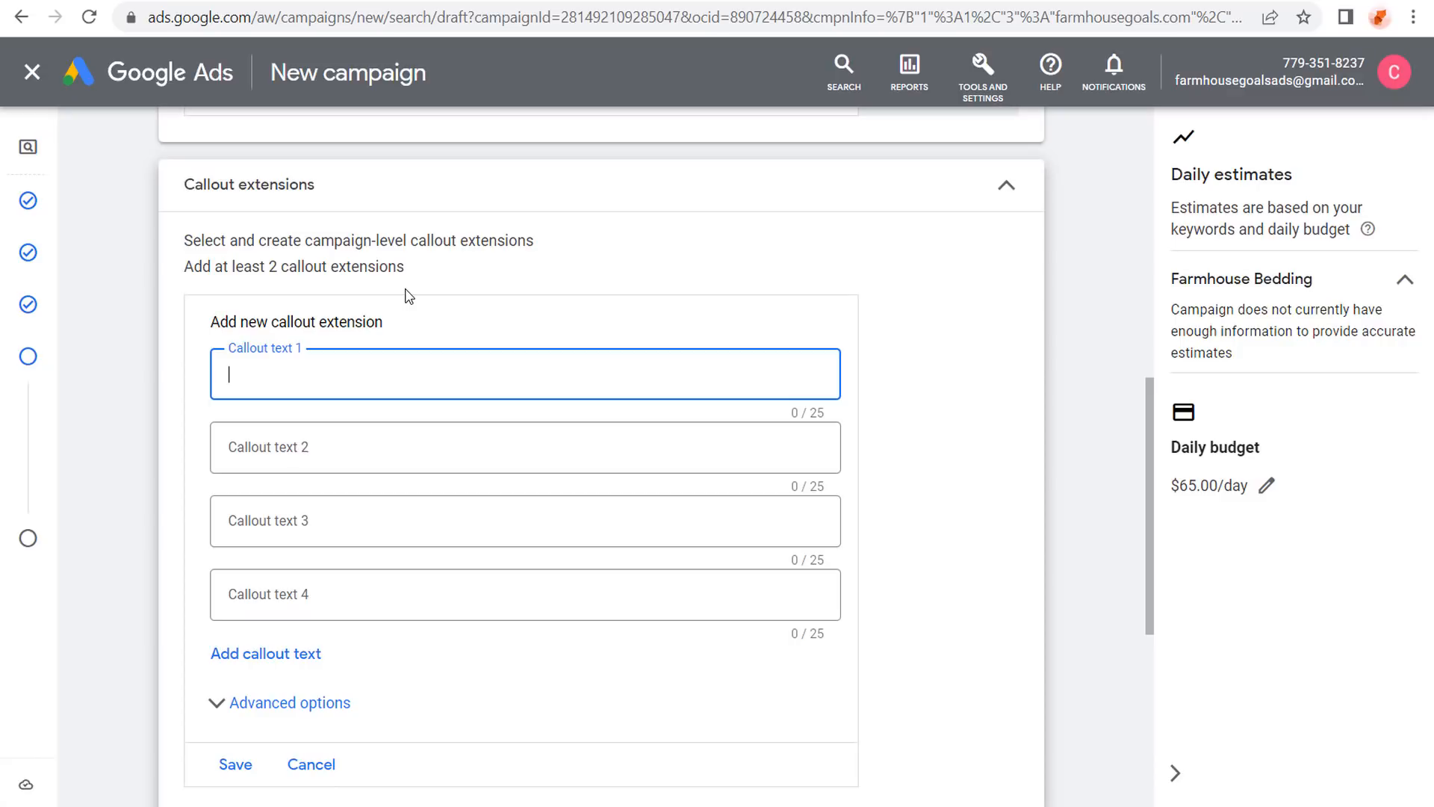
{"action": "type", "text": "Fast & Free Shipping"}
{"action": "key", "text": "Tab"}
{"action": "type", "text": "No Hassle "}
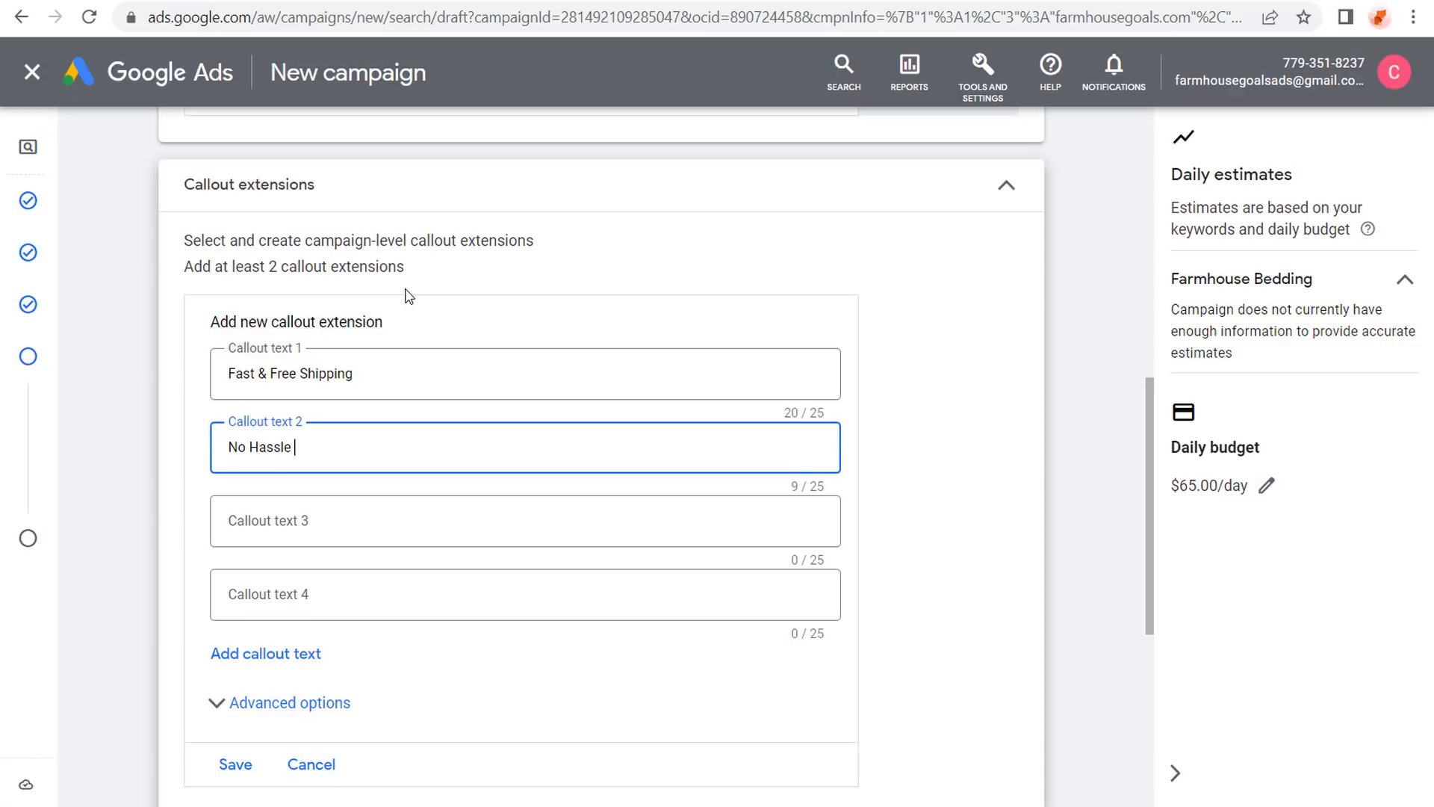
{"action": "type", "text": "Returns"}
{"action": "key", "text": "Tab"}
{"action": "type", "text": "Top-Rat"}
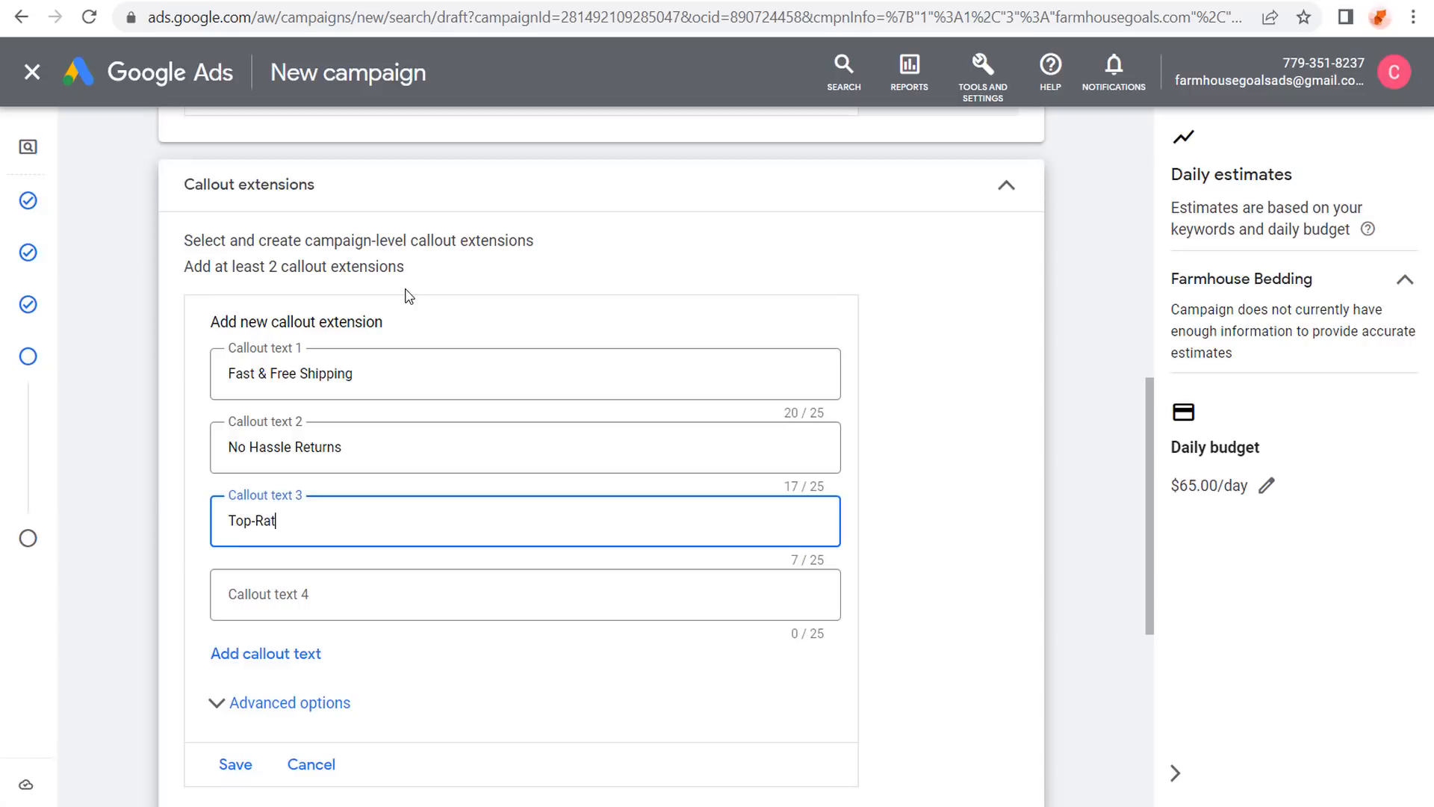
{"action": "type", "text": "ed Products"}
{"action": "key", "text": "Tab"}
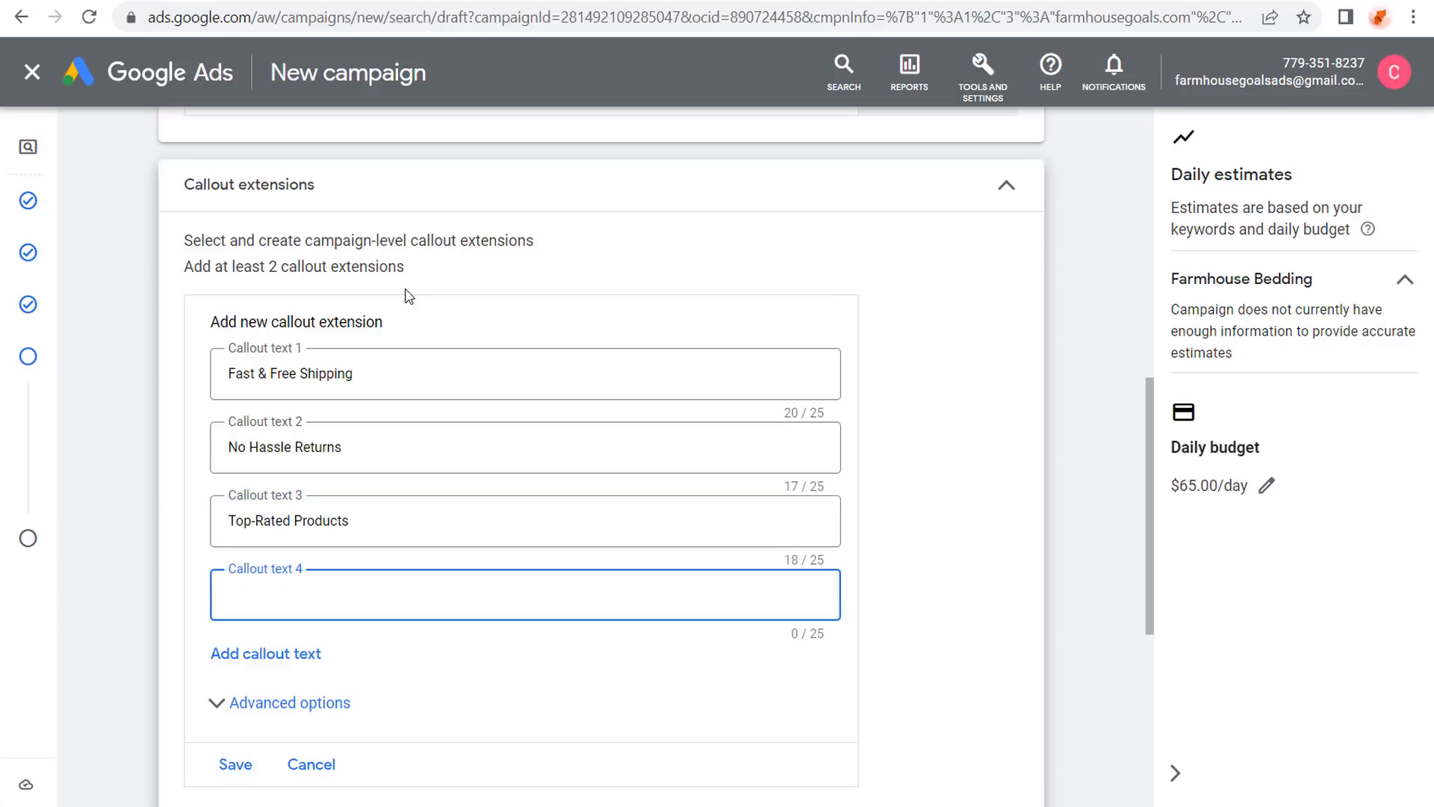
{"action": "type", "text": "Shop Now & Save"}
{"action": "left_click", "coordinate": [176, 370]}
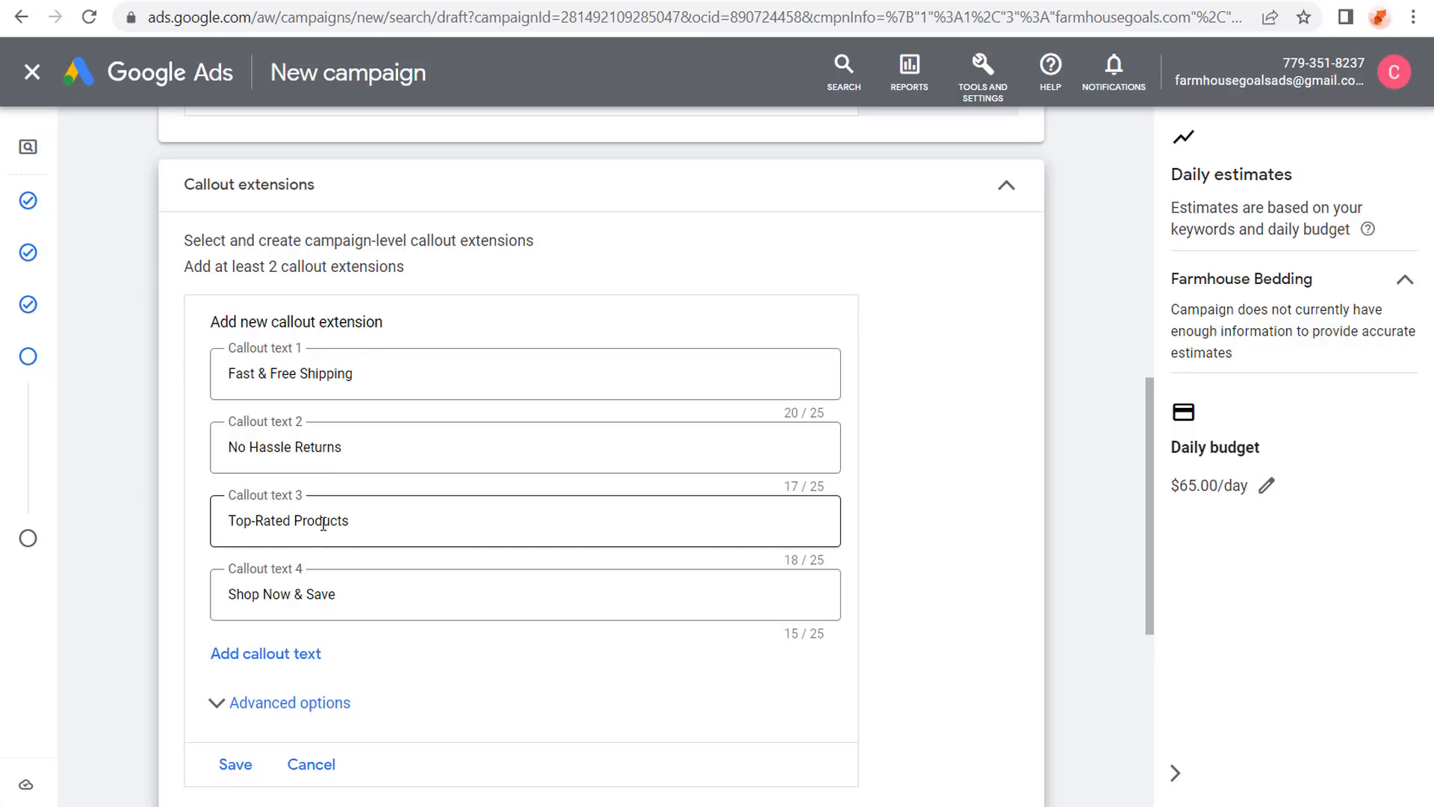
{"action": "left_click", "coordinate": [217, 763]}
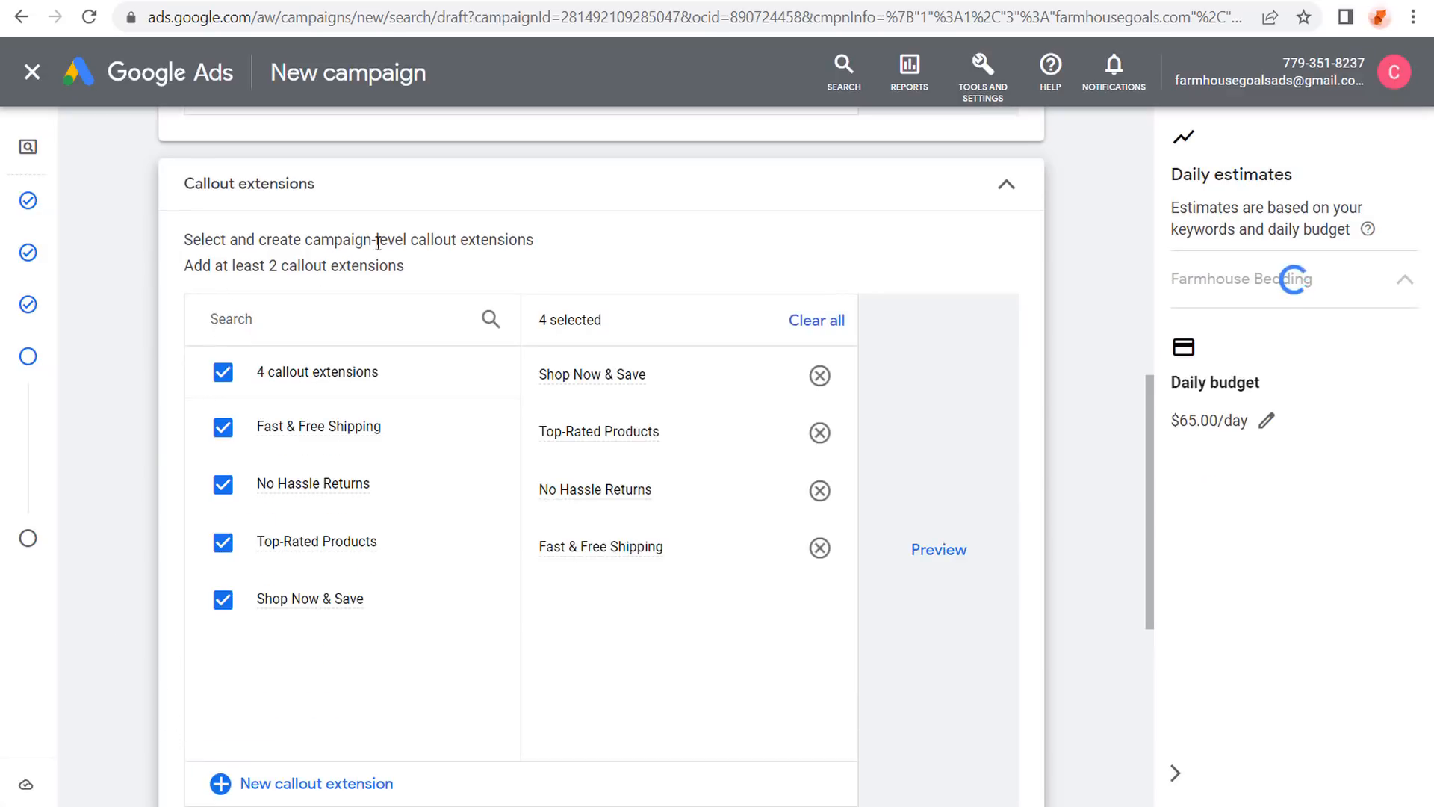
{"action": "scroll", "coordinate": [142, 403], "scroll_direction": "down", "scroll_amount": 5}
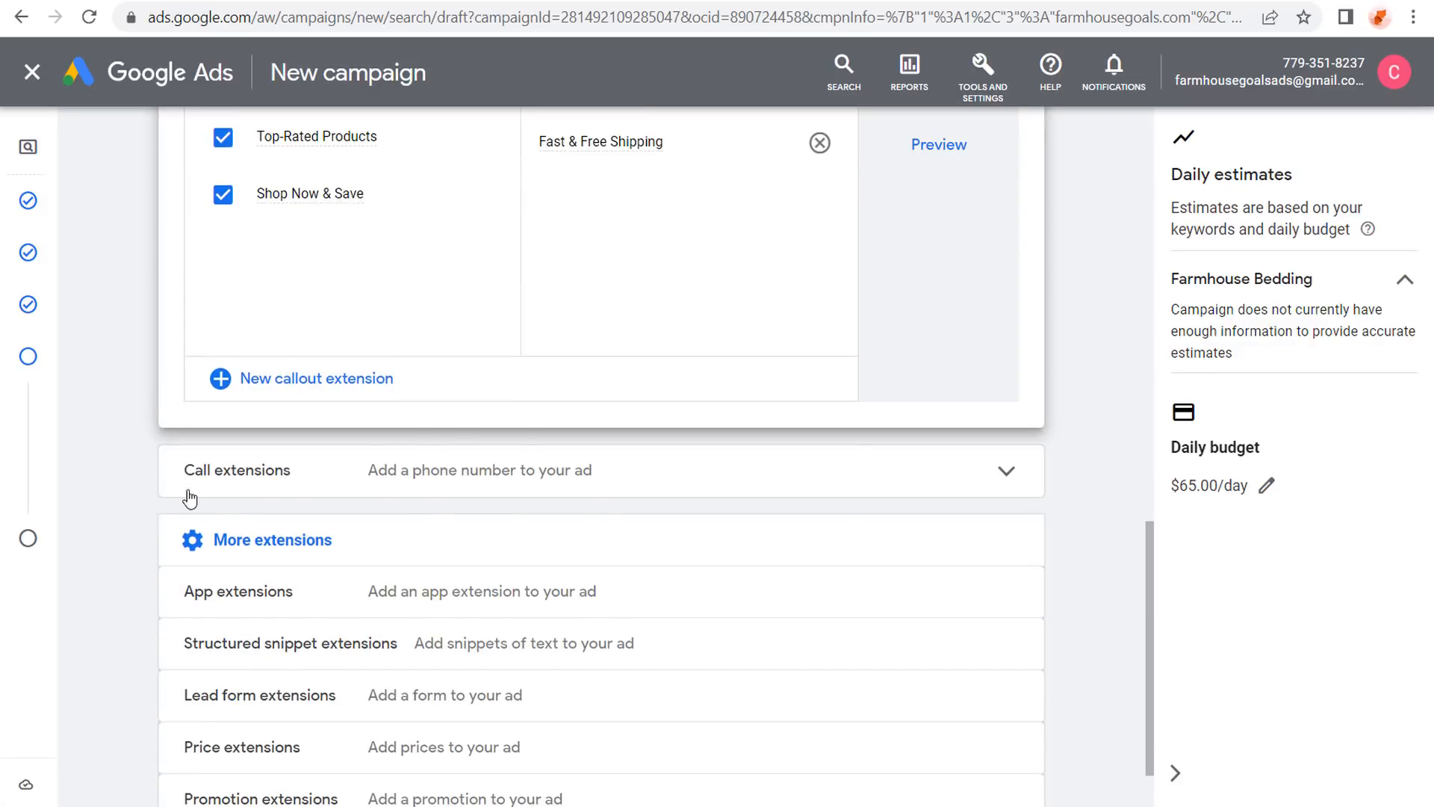
{"action": "left_click", "coordinate": [432, 480]}
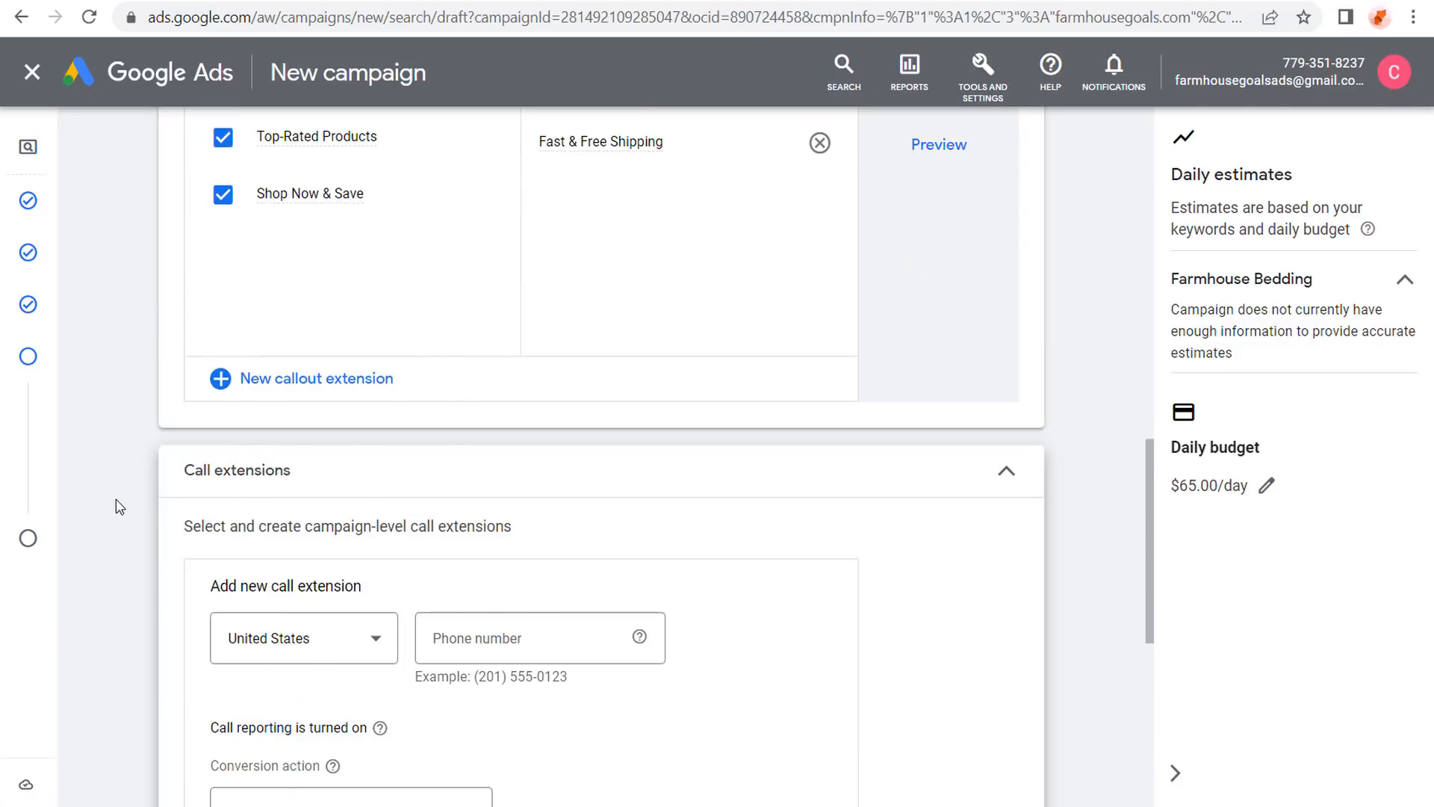
{"action": "scroll", "coordinate": [115, 499], "scroll_direction": "down", "scroll_amount": 2}
{"action": "scroll", "coordinate": [723, 494], "scroll_direction": "down", "scroll_amount": 2}
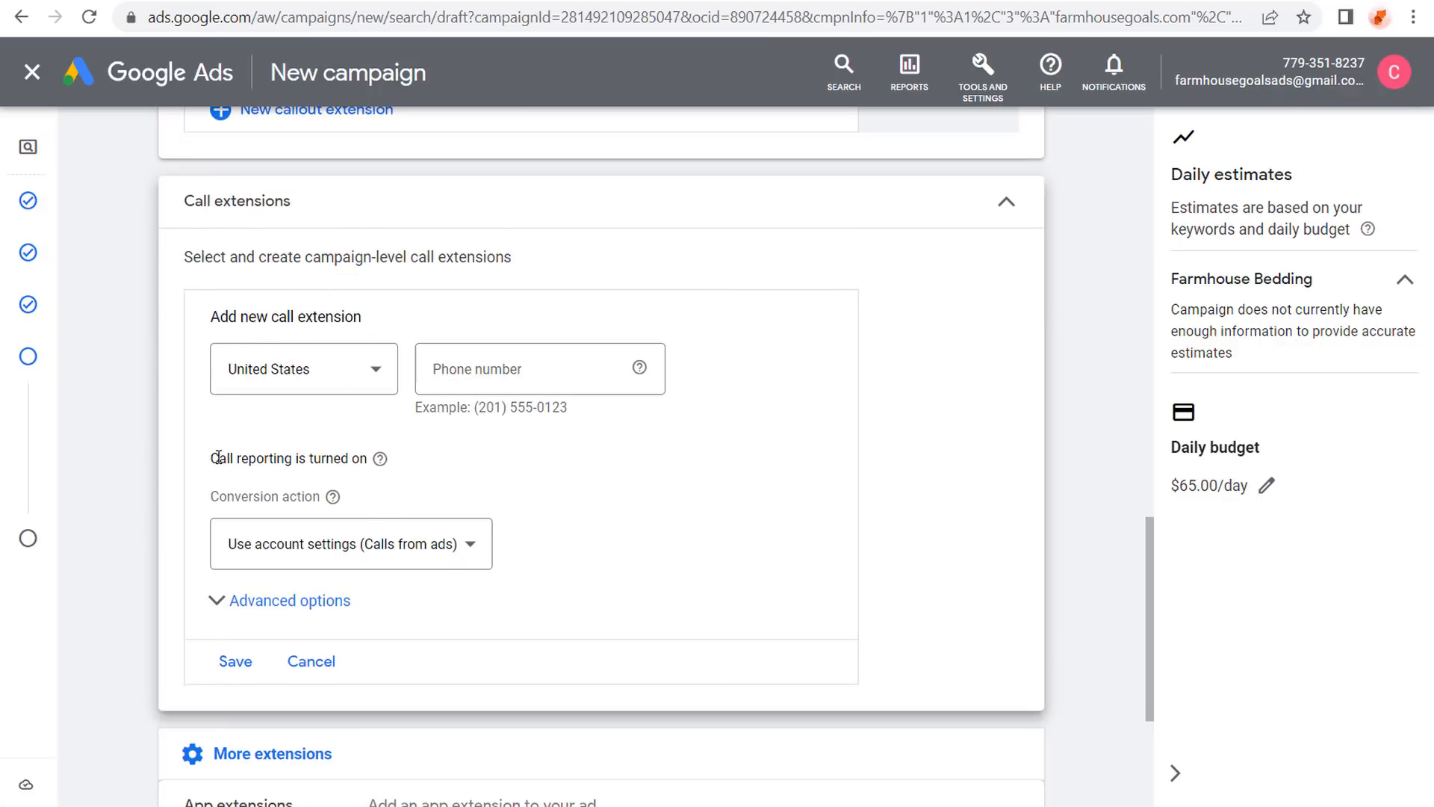
{"action": "left_click_drag", "start_coordinate": [218, 458], "coordinate": [324, 457]}
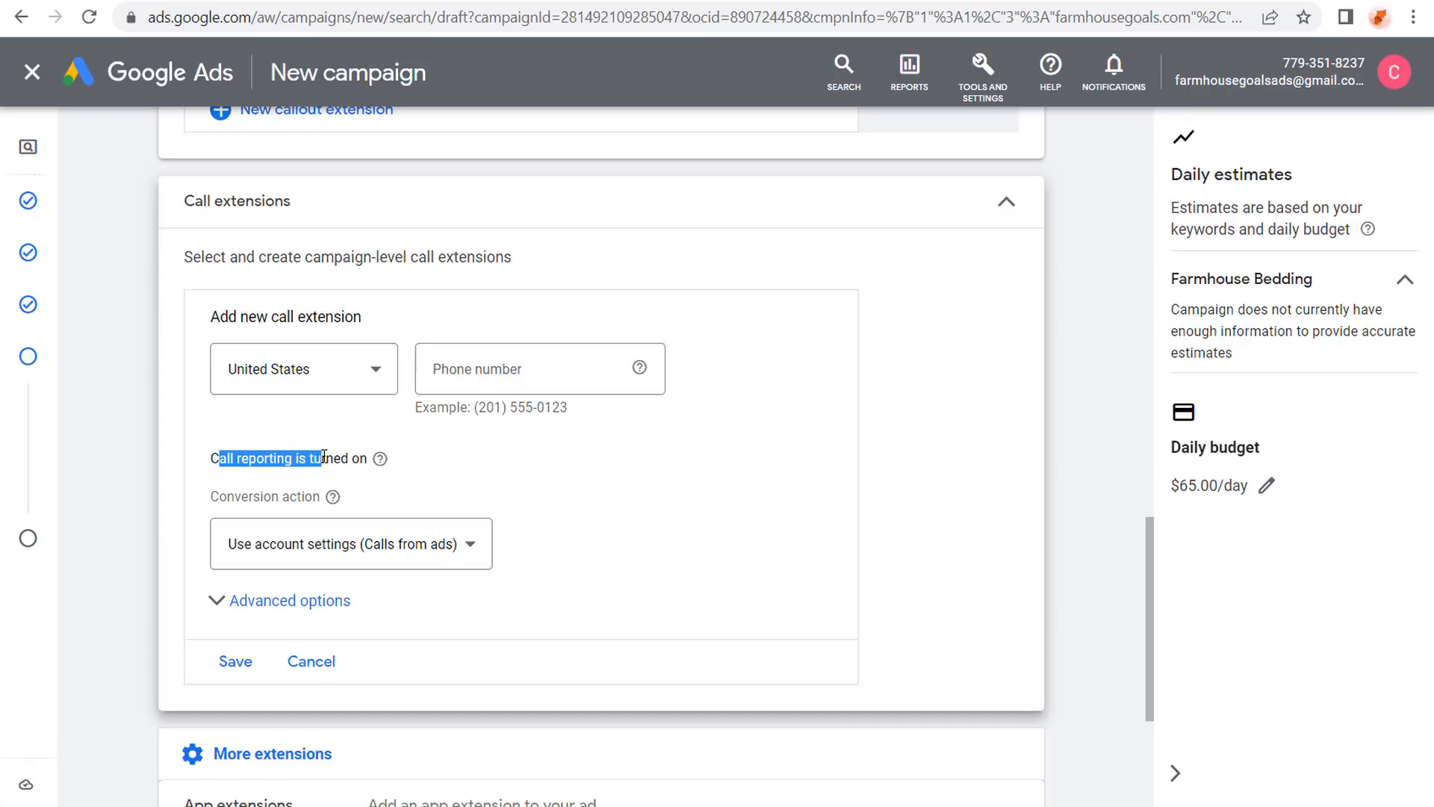
{"action": "left_click", "coordinate": [343, 456]}
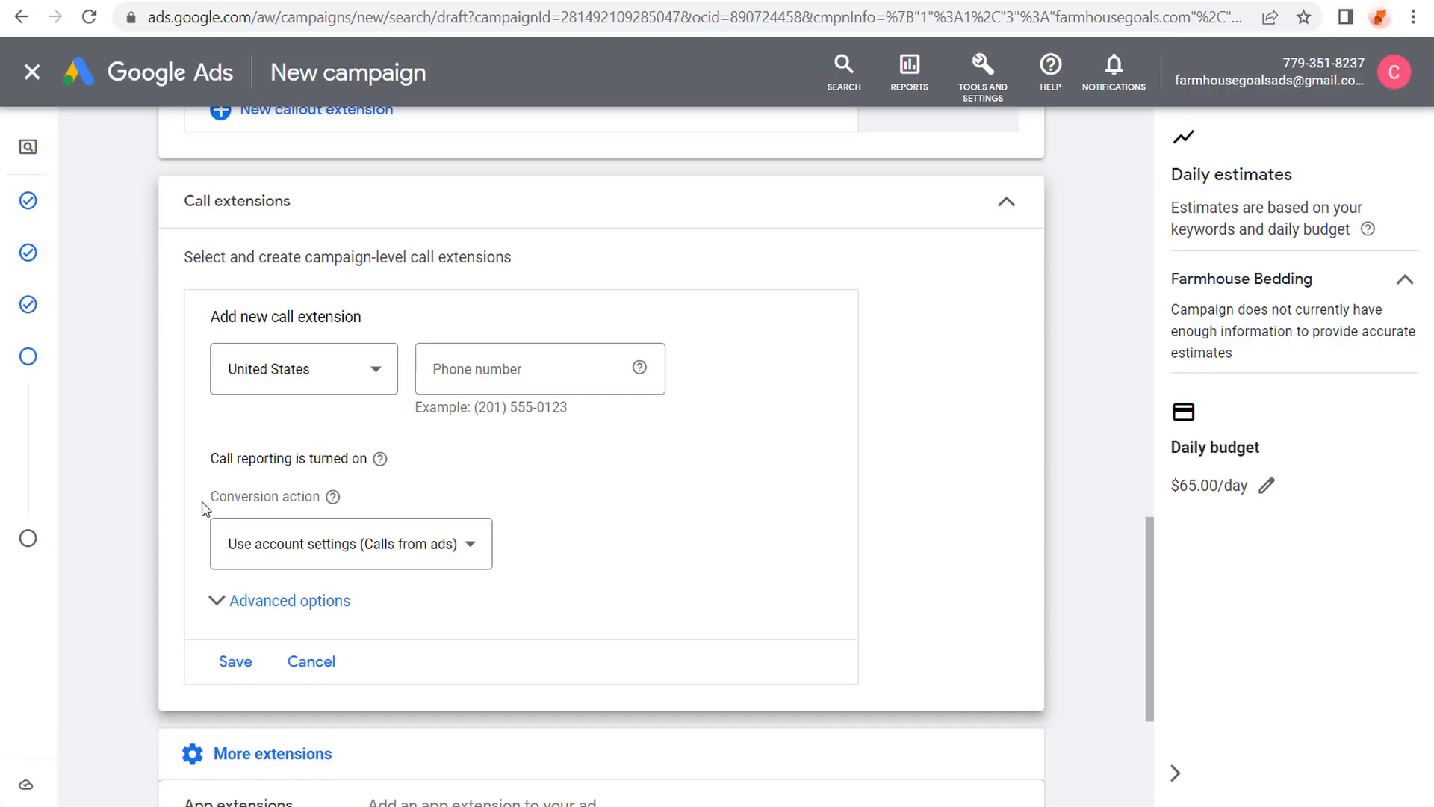
{"action": "left_click_drag", "start_coordinate": [233, 496], "coordinate": [416, 531]}
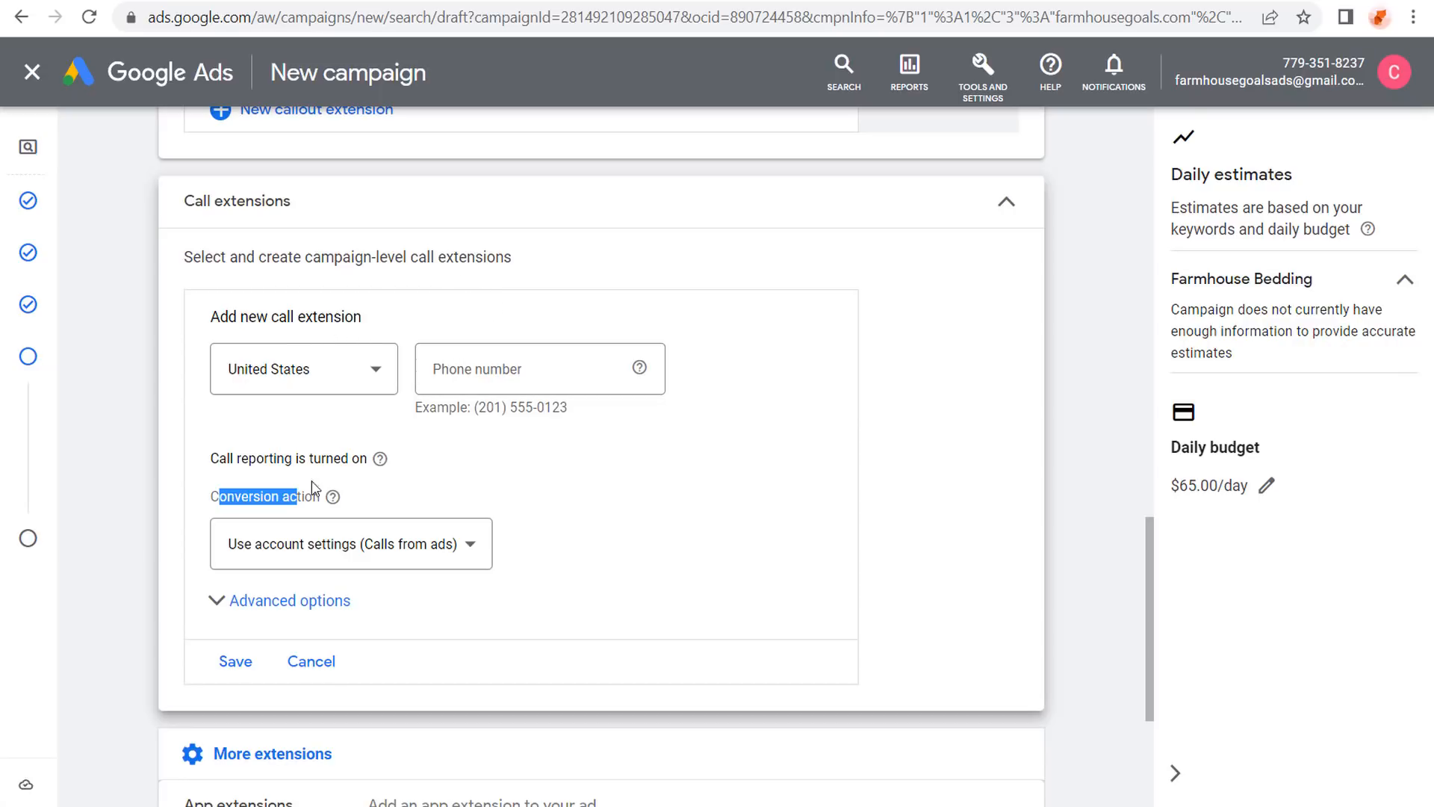
{"action": "left_click", "coordinate": [311, 662]}
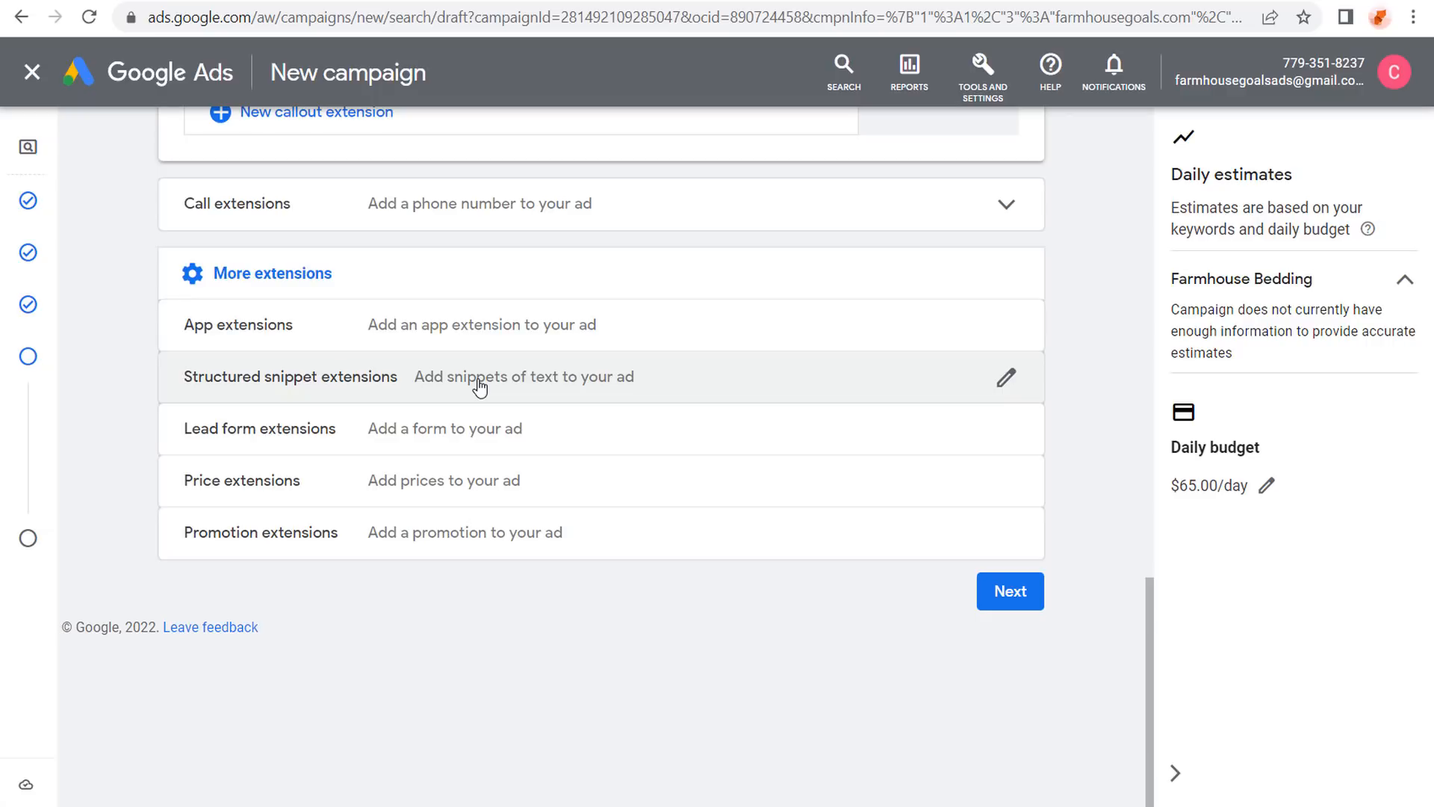
Start a new structured snippet and choose Types as its header.
{"action": "left_click", "coordinate": [480, 383]}
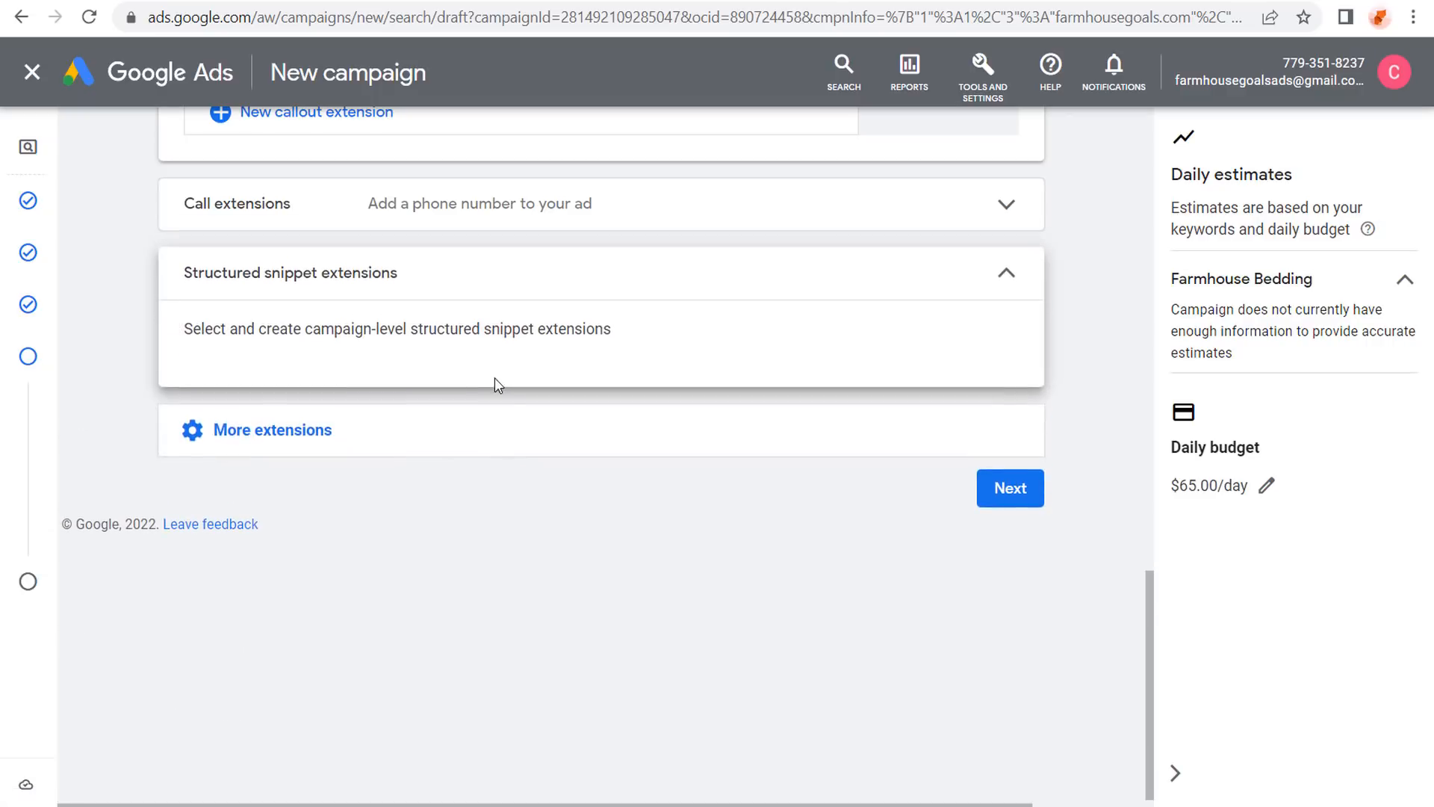
{"action": "scroll", "coordinate": [136, 354], "scroll_direction": "down", "scroll_amount": 2}
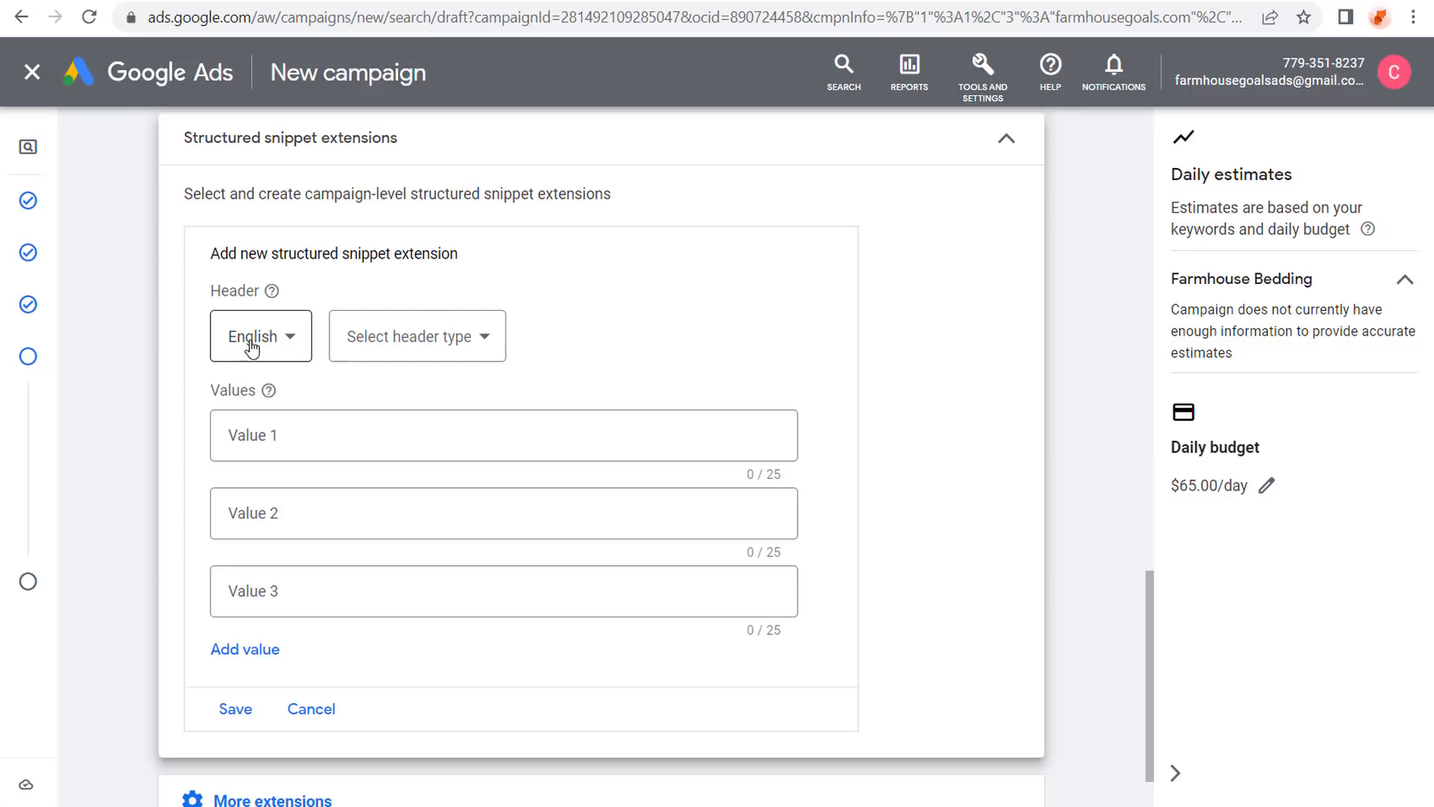
{"action": "left_click", "coordinate": [481, 336]}
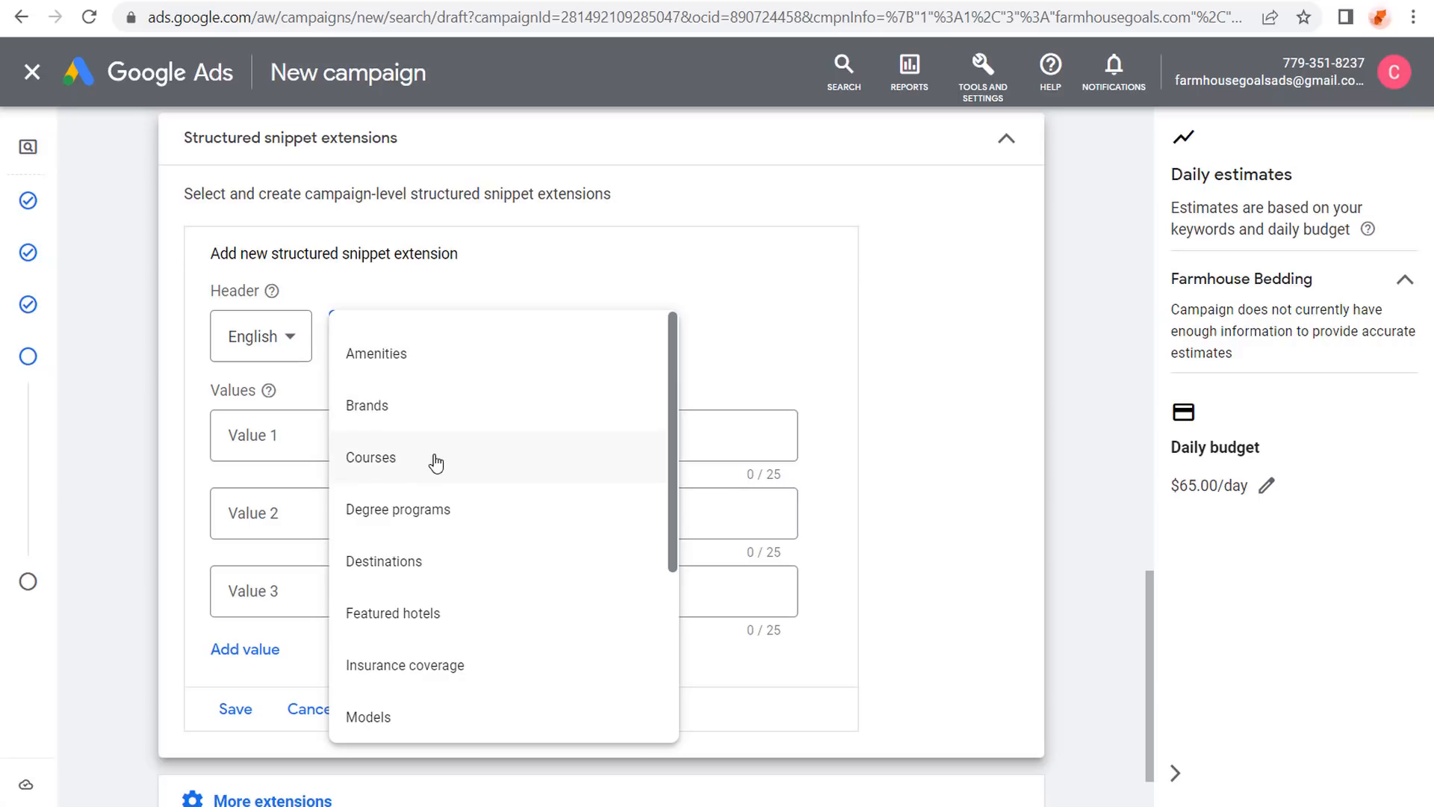
{"action": "scroll", "coordinate": [487, 489], "scroll_direction": "down", "scroll_amount": 3}
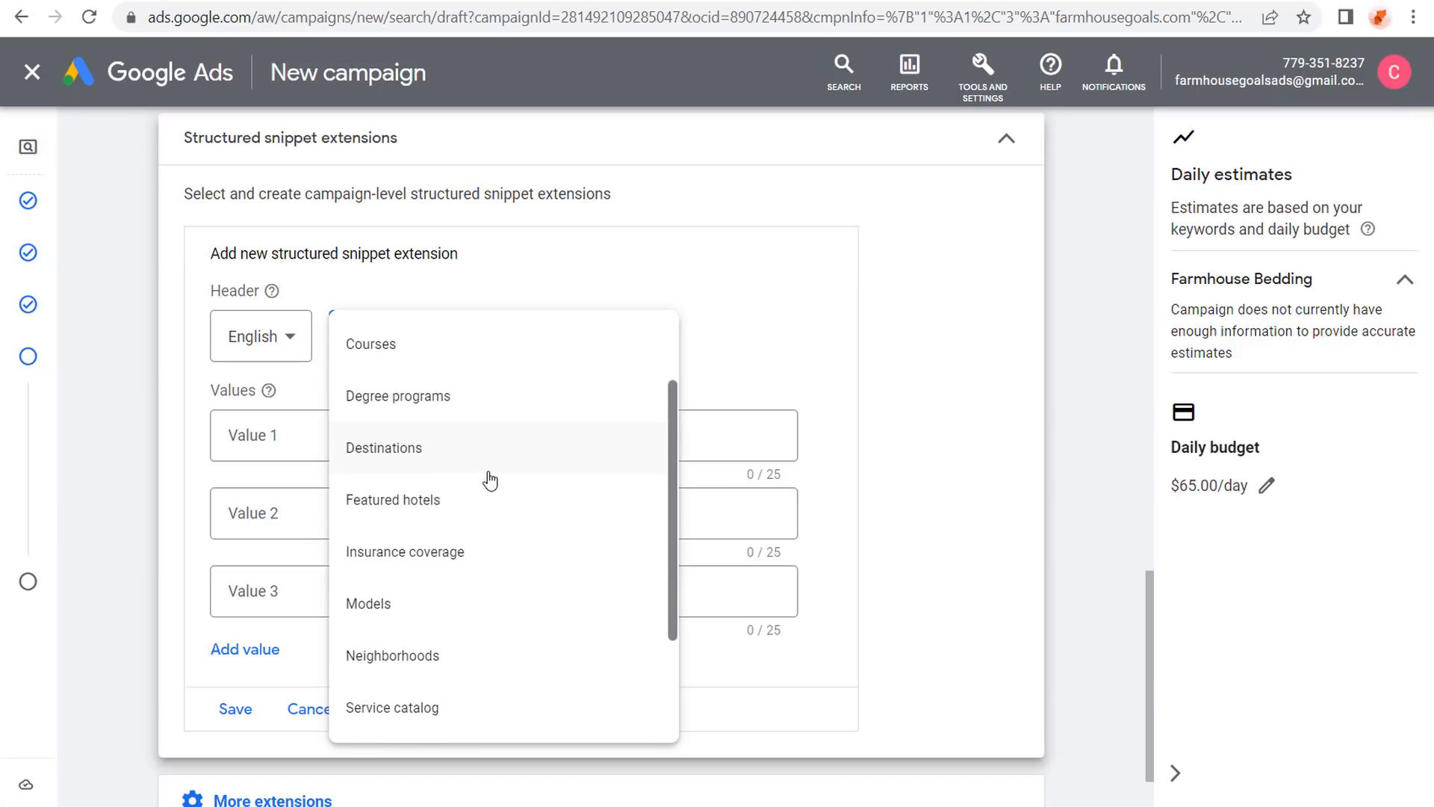
{"action": "scroll", "coordinate": [489, 474], "scroll_direction": "down", "scroll_amount": 1}
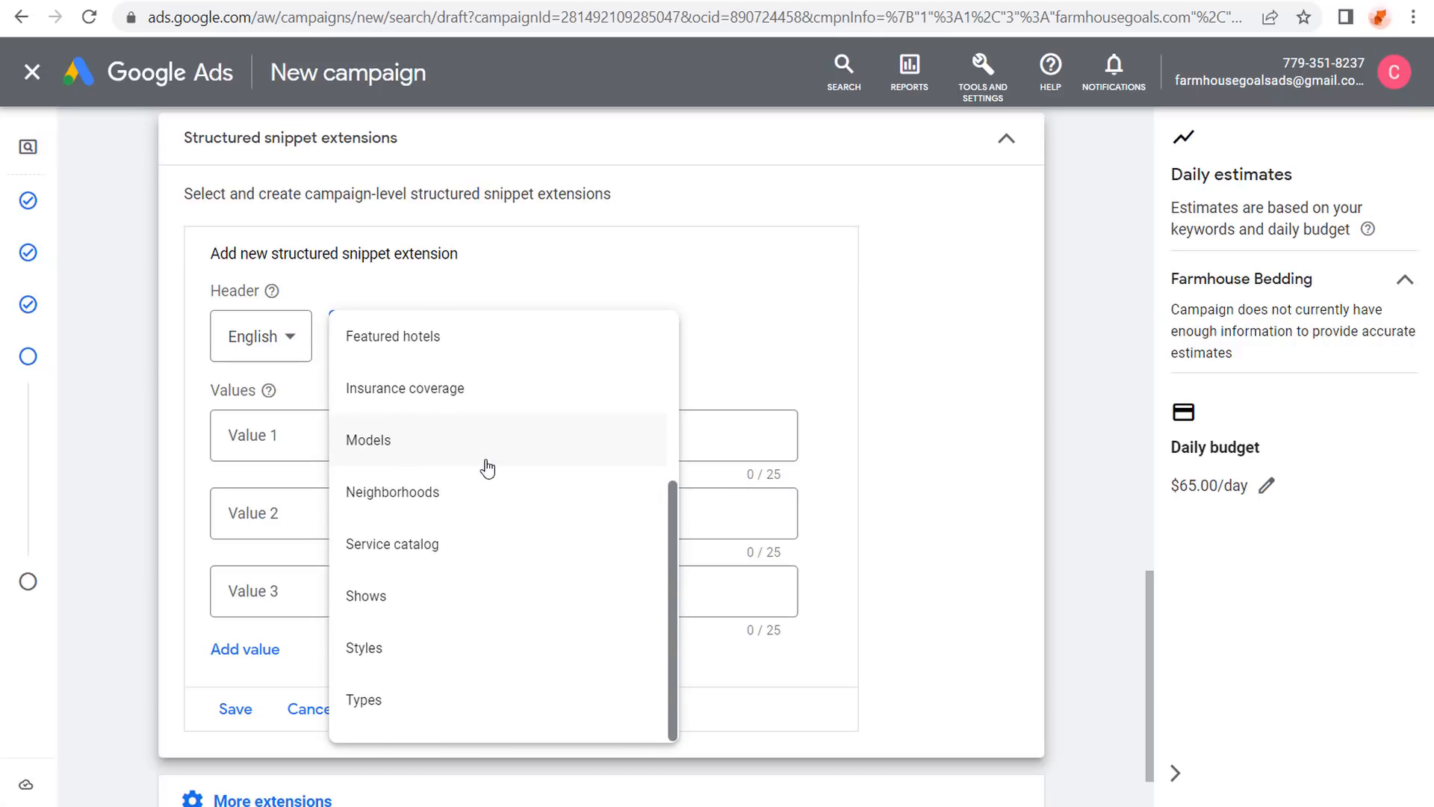
{"action": "scroll", "coordinate": [487, 467], "scroll_direction": "up", "scroll_amount": 2}
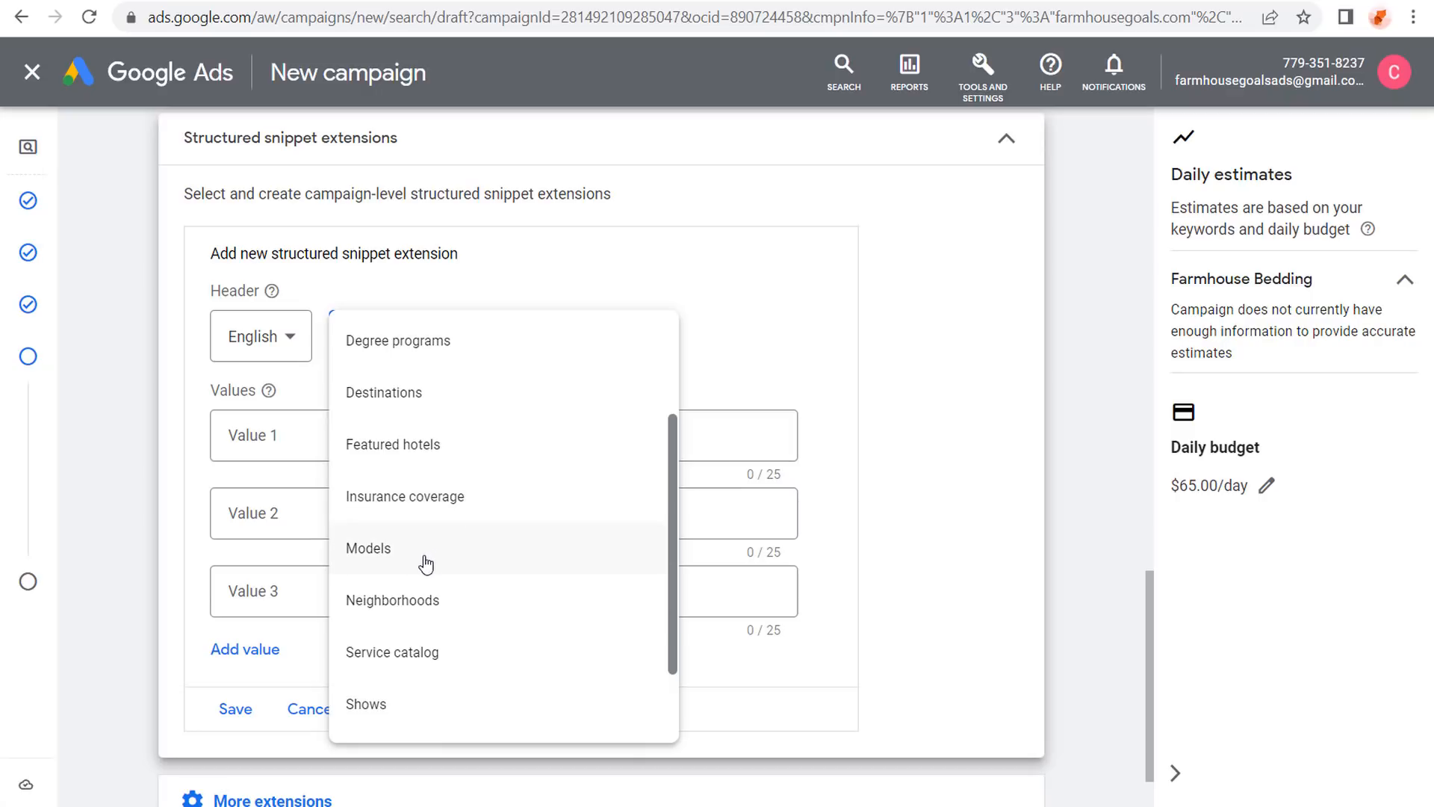
{"action": "scroll", "coordinate": [426, 564], "scroll_direction": "down", "scroll_amount": 2}
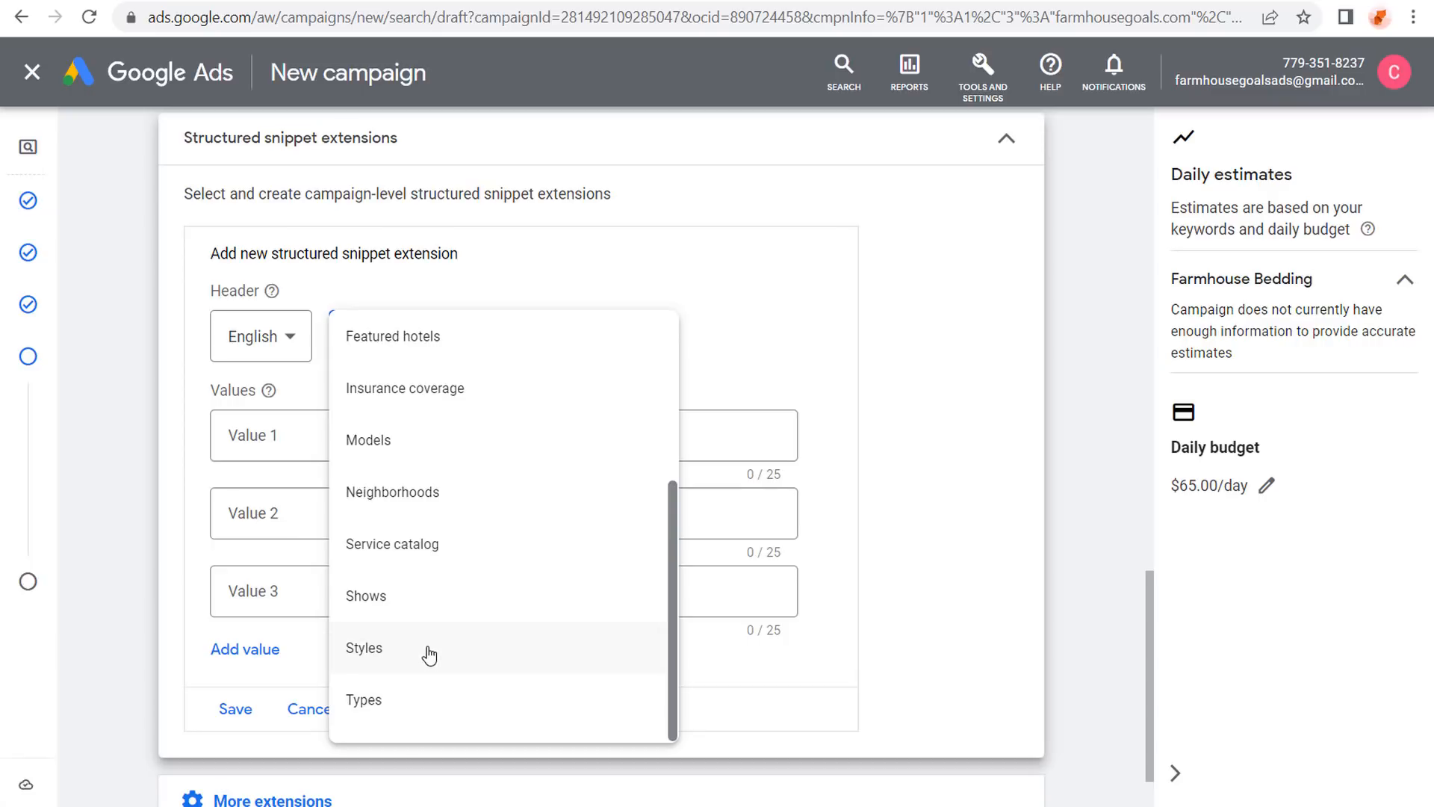
{"action": "left_click", "coordinate": [429, 706]}
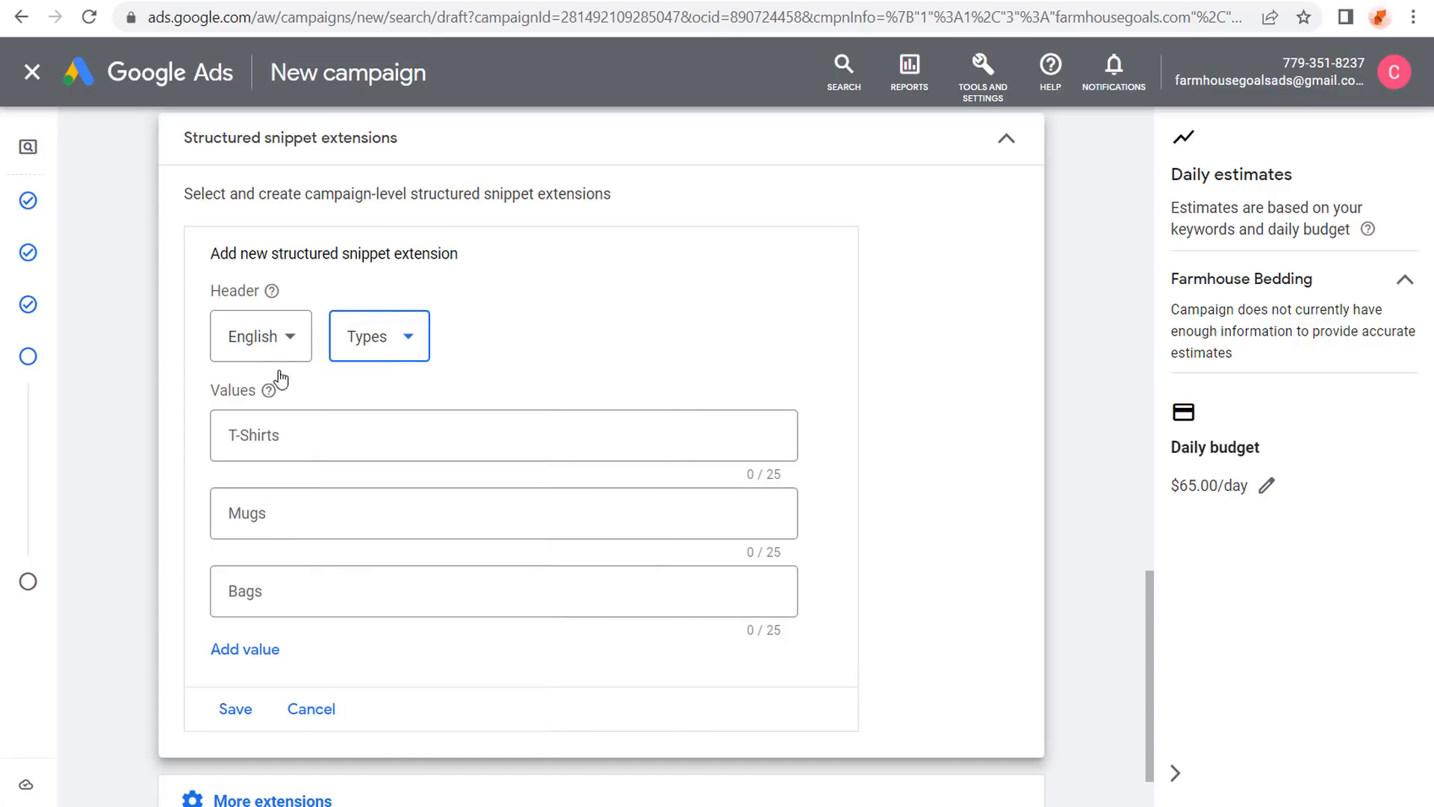
Enter the snippet values Comforters, Quilts and Sheets.
{"action": "left_click", "coordinate": [298, 437]}
{"action": "type", "text": "Comfo"}
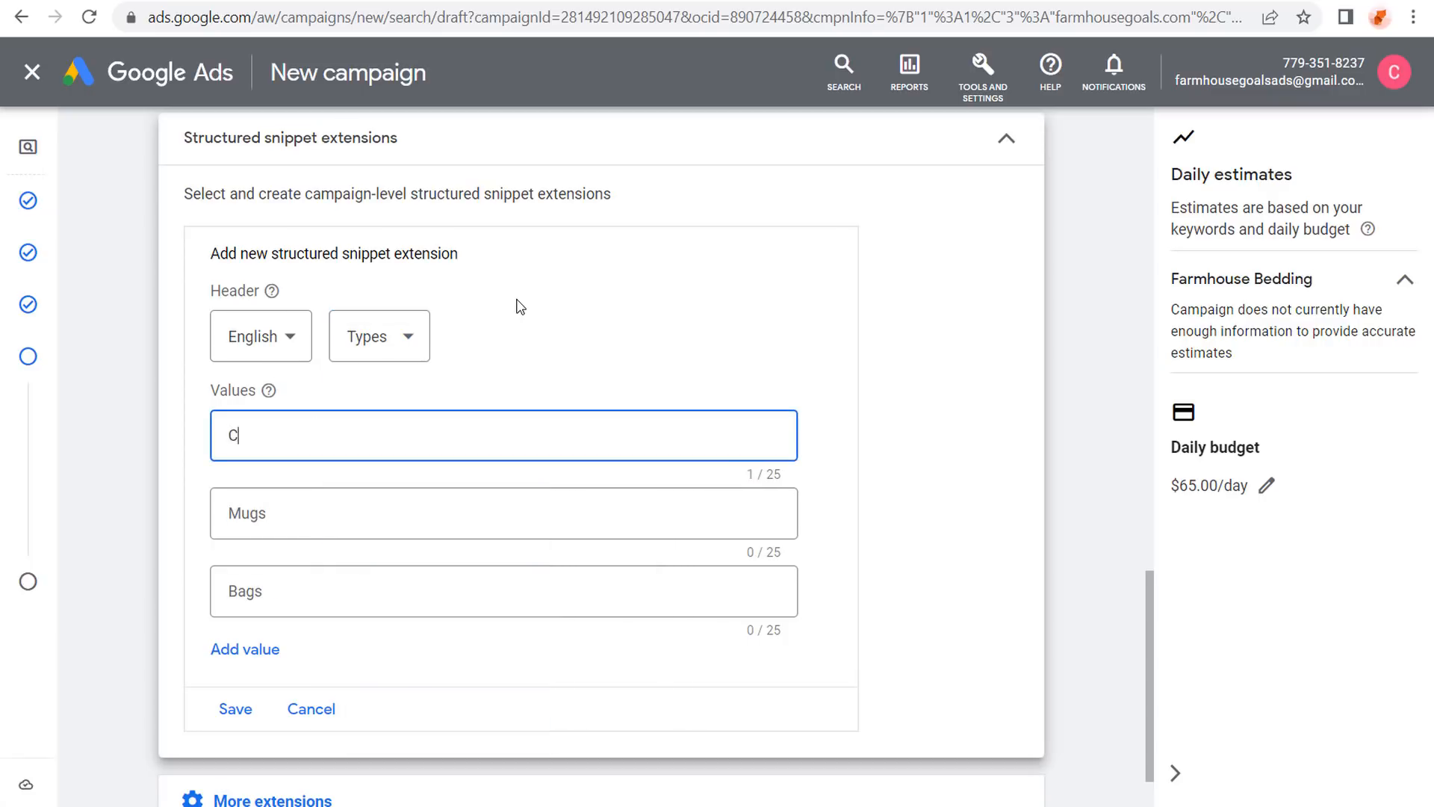
{"action": "left_click", "coordinate": [468, 512]}
{"action": "type", "text": "Quilts"}
{"action": "key", "text": "Tab"}
{"action": "type", "text": "Sheets"}
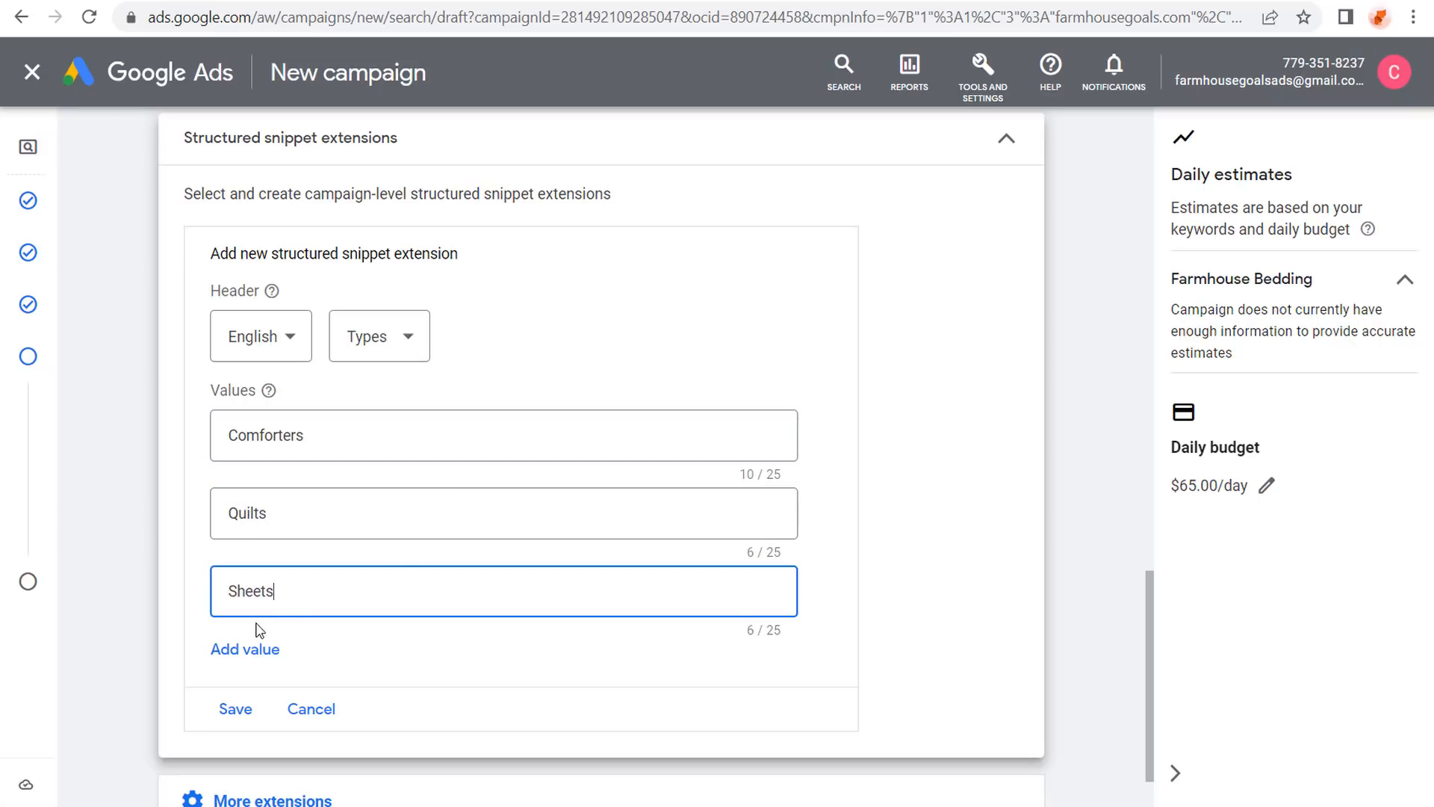
Add two more snippet values: Duvet Covers and Crib Bedding.
{"action": "left_click", "coordinate": [224, 649]}
{"action": "left_click", "coordinate": [297, 663]}
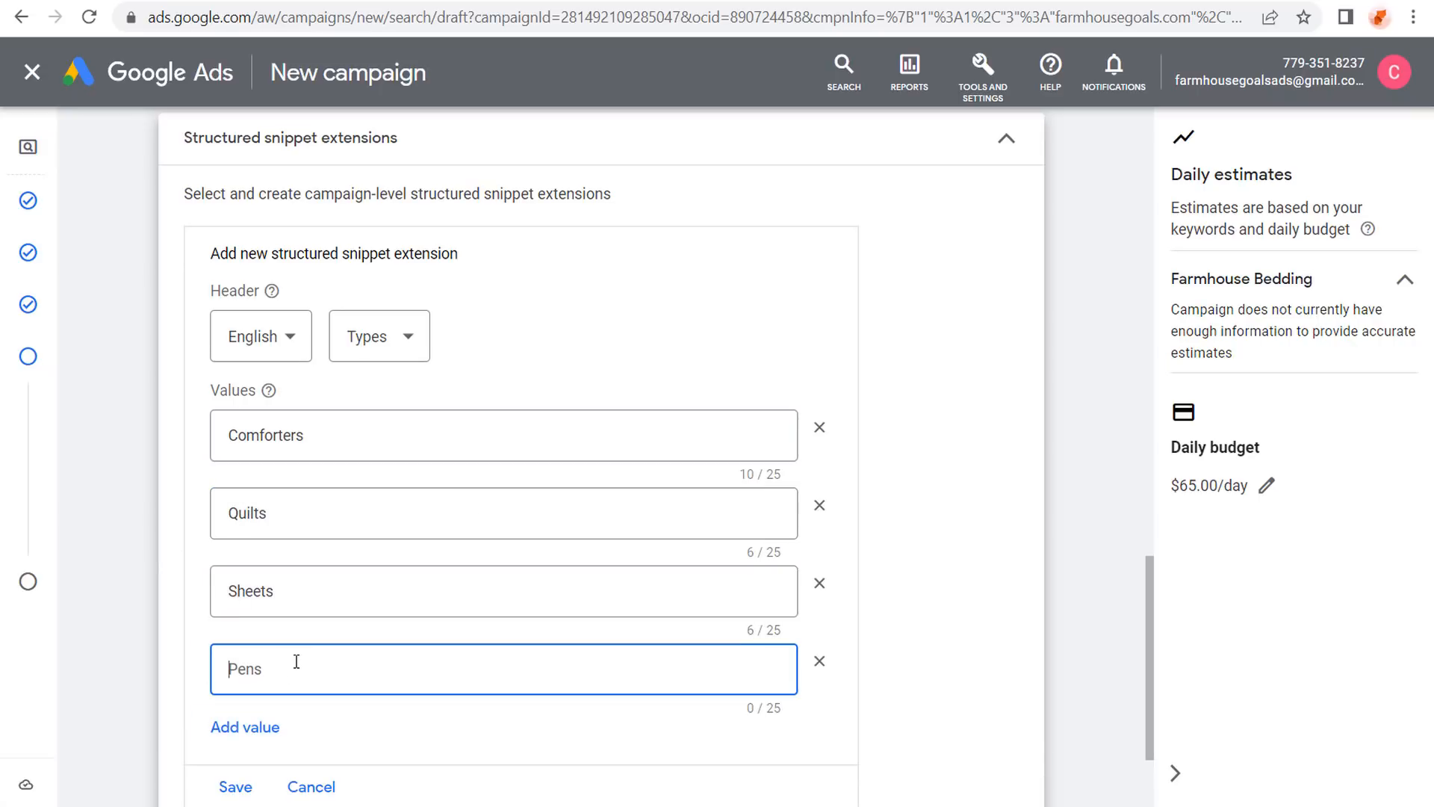
{"action": "type", "text": "Duvet Covers"}
{"action": "left_click", "coordinate": [137, 472]}
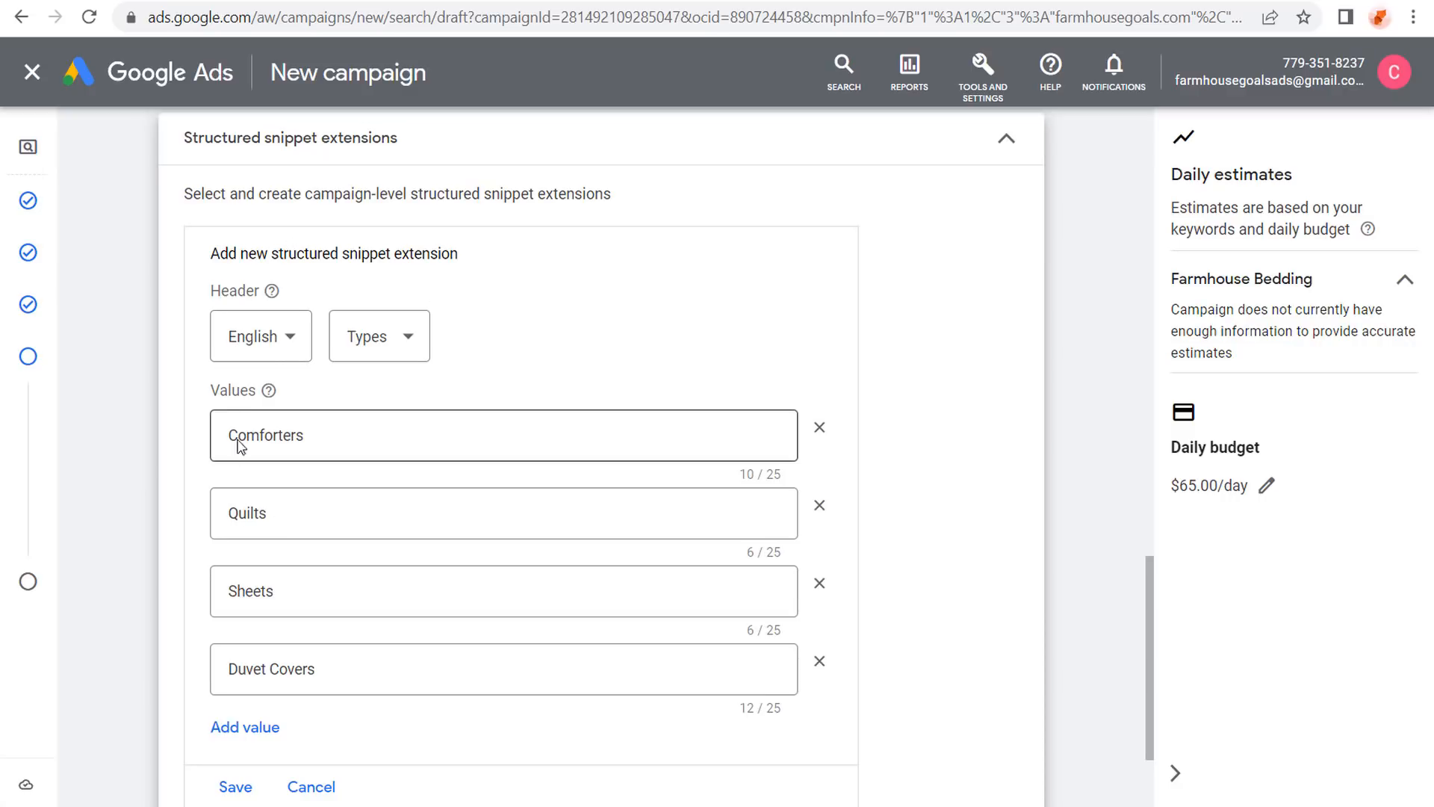
{"action": "left_click", "coordinate": [250, 733]}
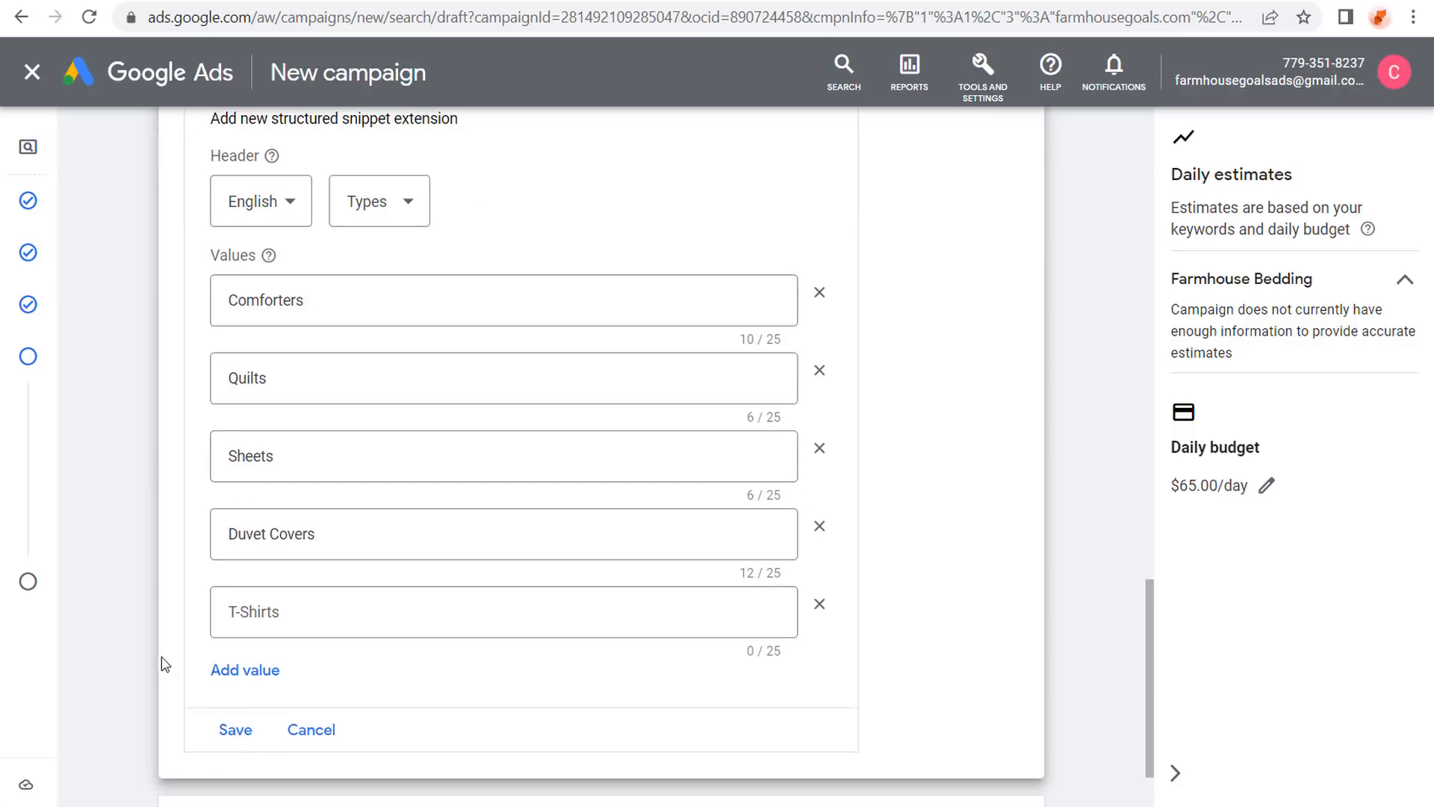
{"action": "left_click", "coordinate": [307, 620]}
{"action": "type", "text": "Crib Bed"}
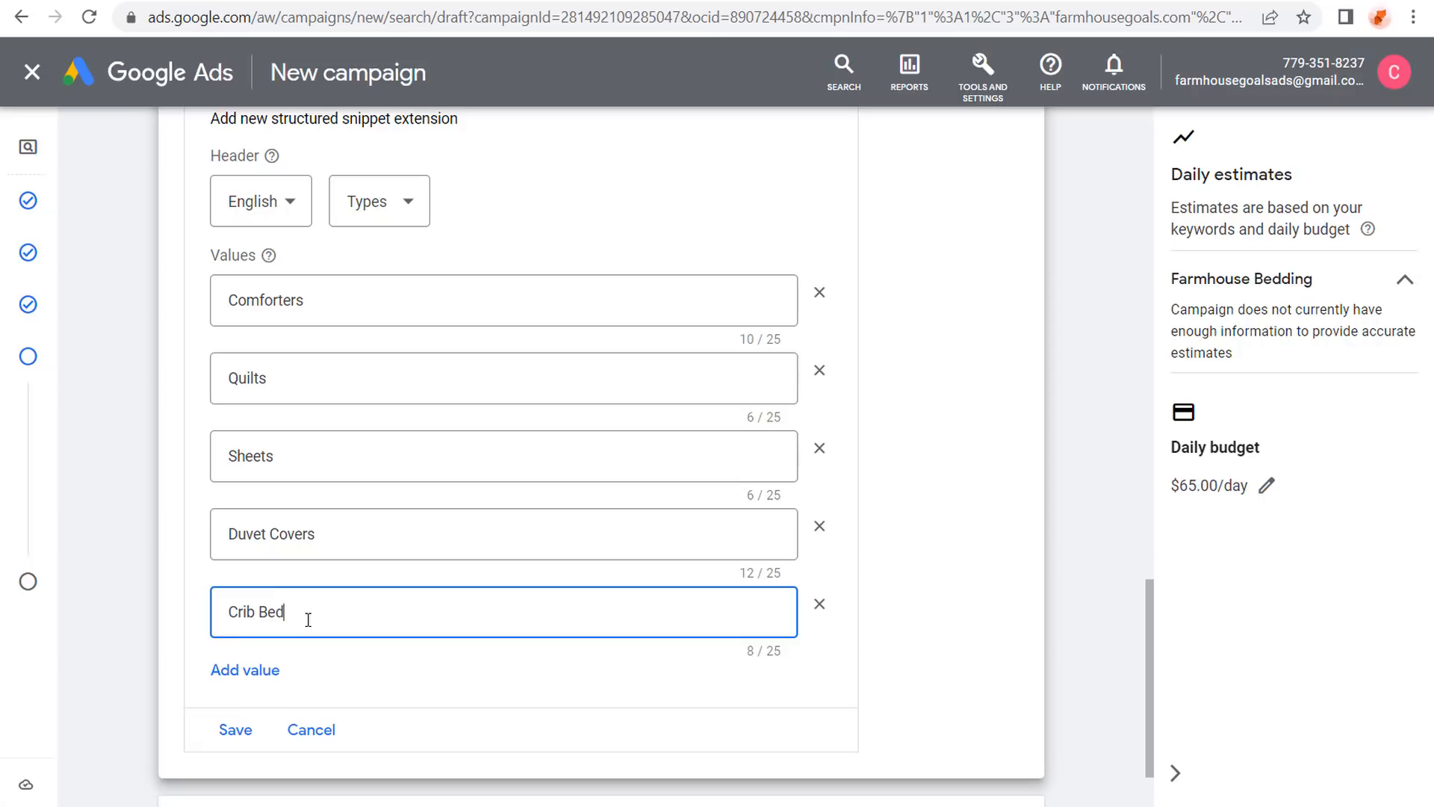
{"action": "type", "text": "ding"}
{"action": "left_click", "coordinate": [166, 554]}
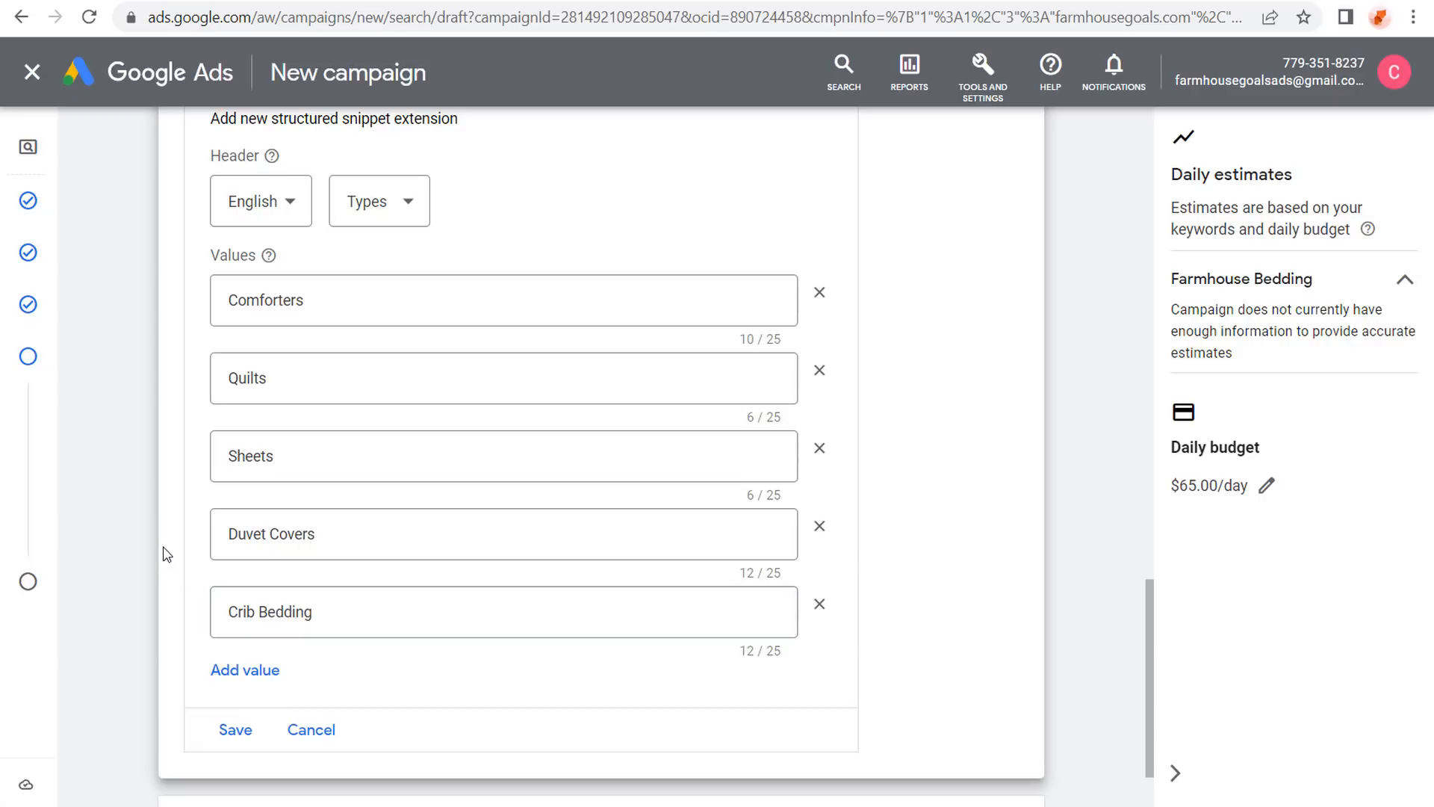
Keep the Types header, save the structured snippet, and collapse the snippet section.
{"action": "left_click", "coordinate": [409, 200]}
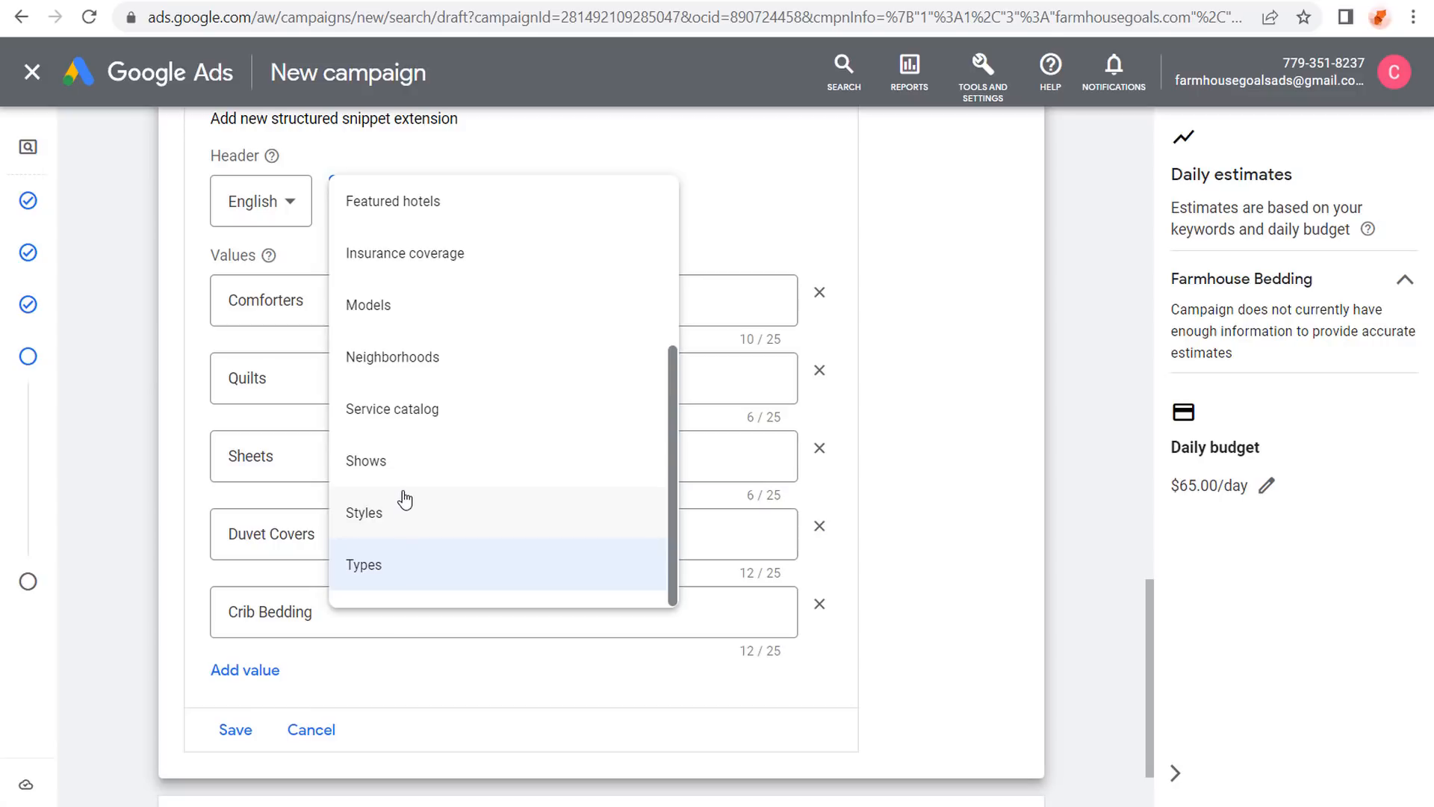
{"action": "left_click", "coordinate": [131, 391]}
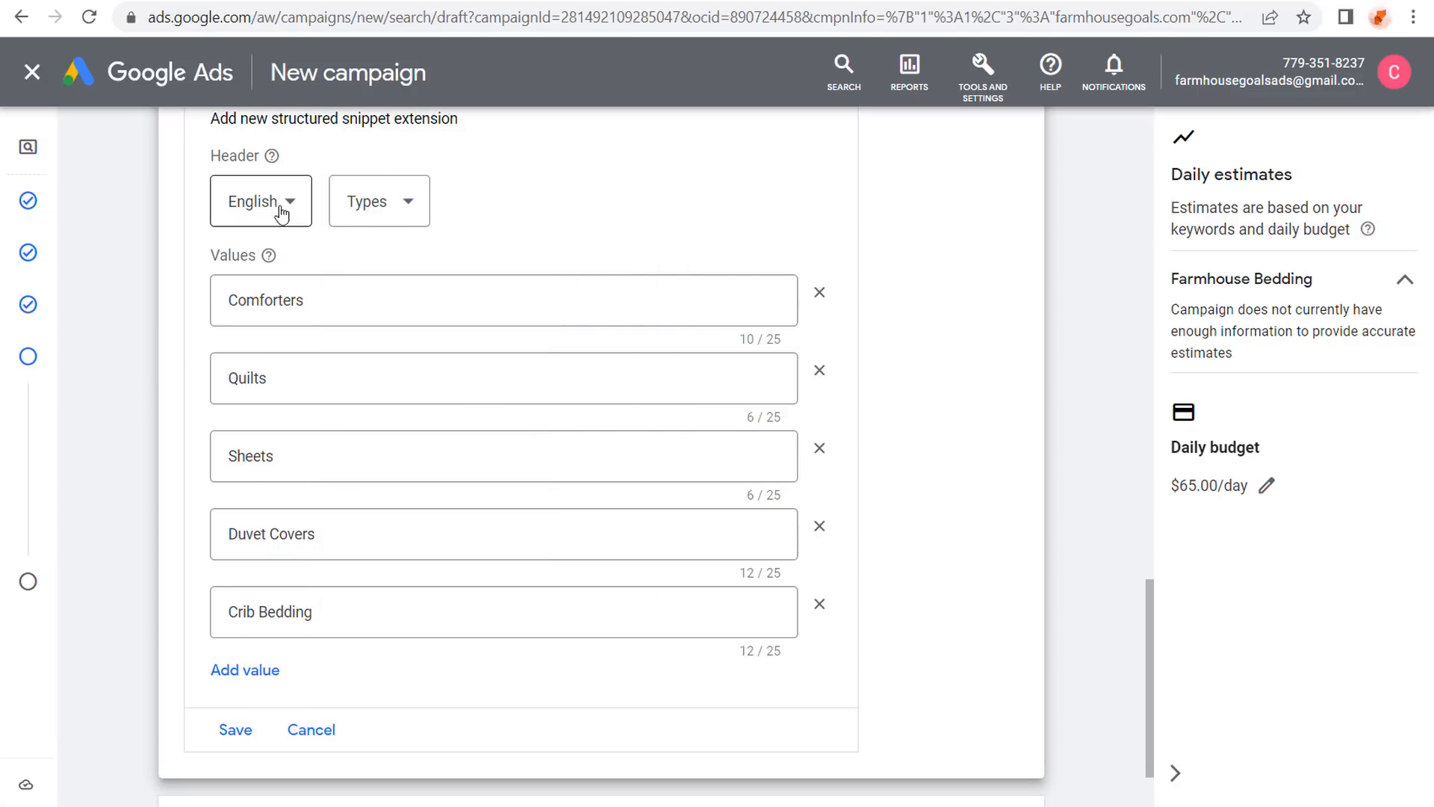
{"action": "left_click", "coordinate": [212, 735]}
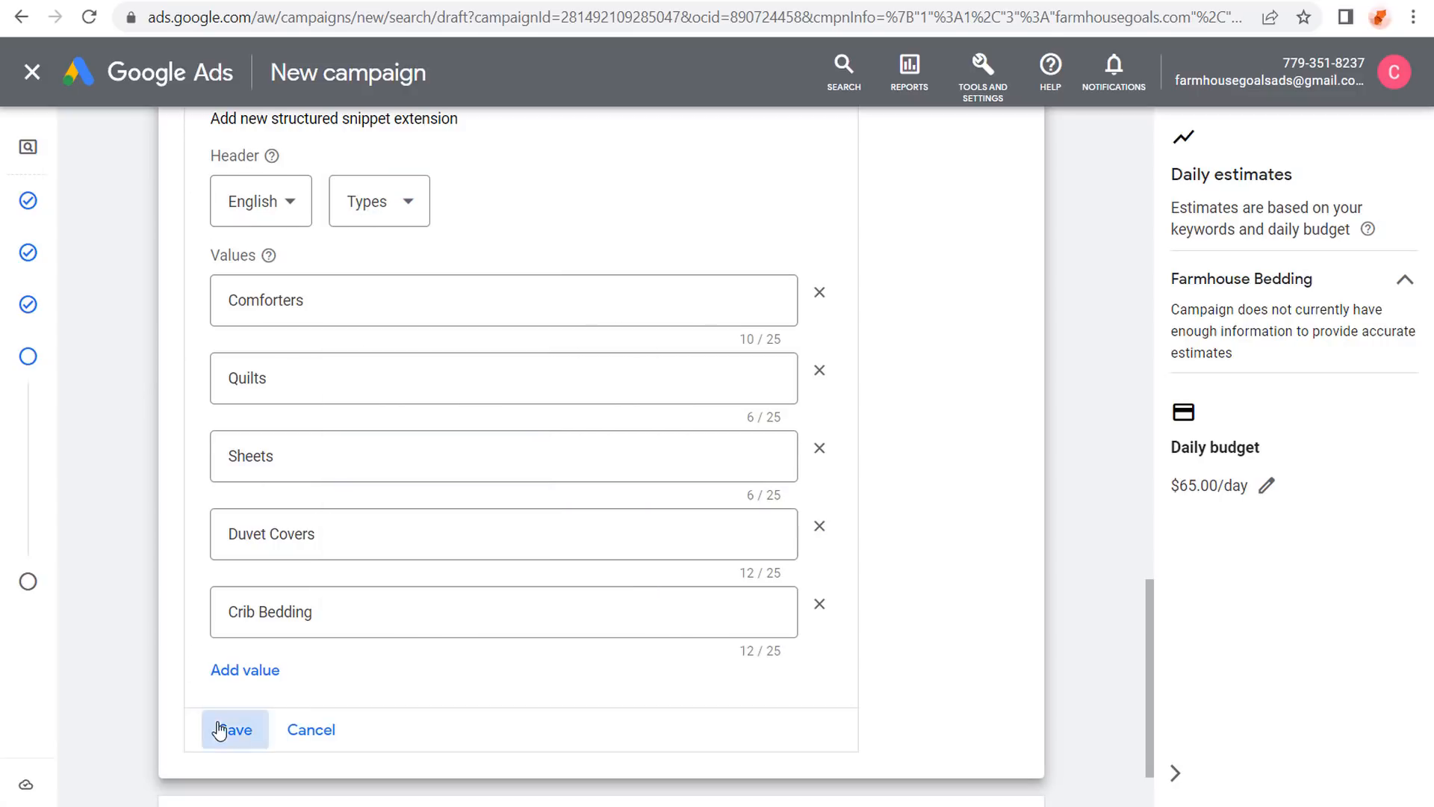
{"action": "scroll", "coordinate": [131, 351], "scroll_direction": "down", "scroll_amount": 4}
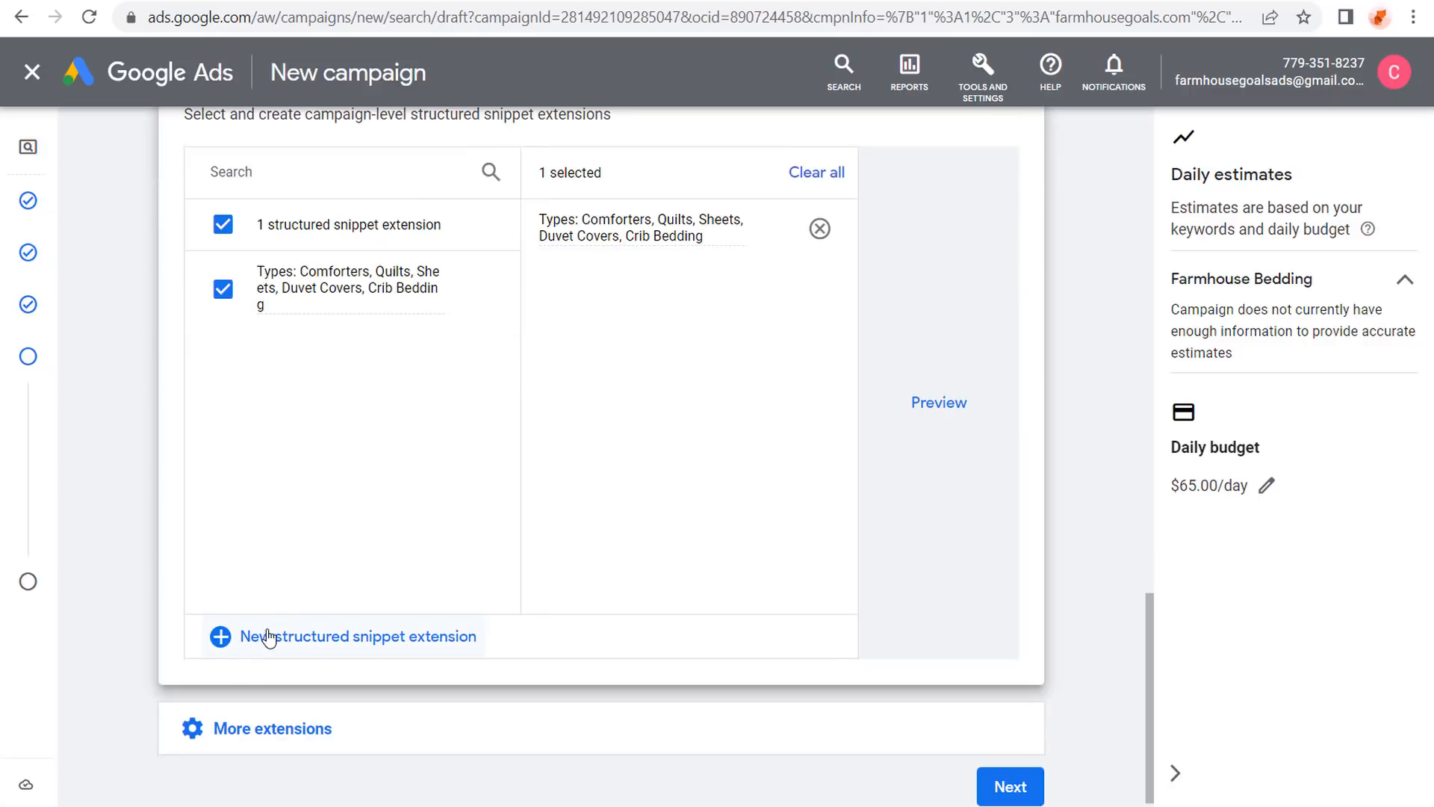
{"action": "scroll", "coordinate": [336, 631], "scroll_direction": "up", "scroll_amount": 2}
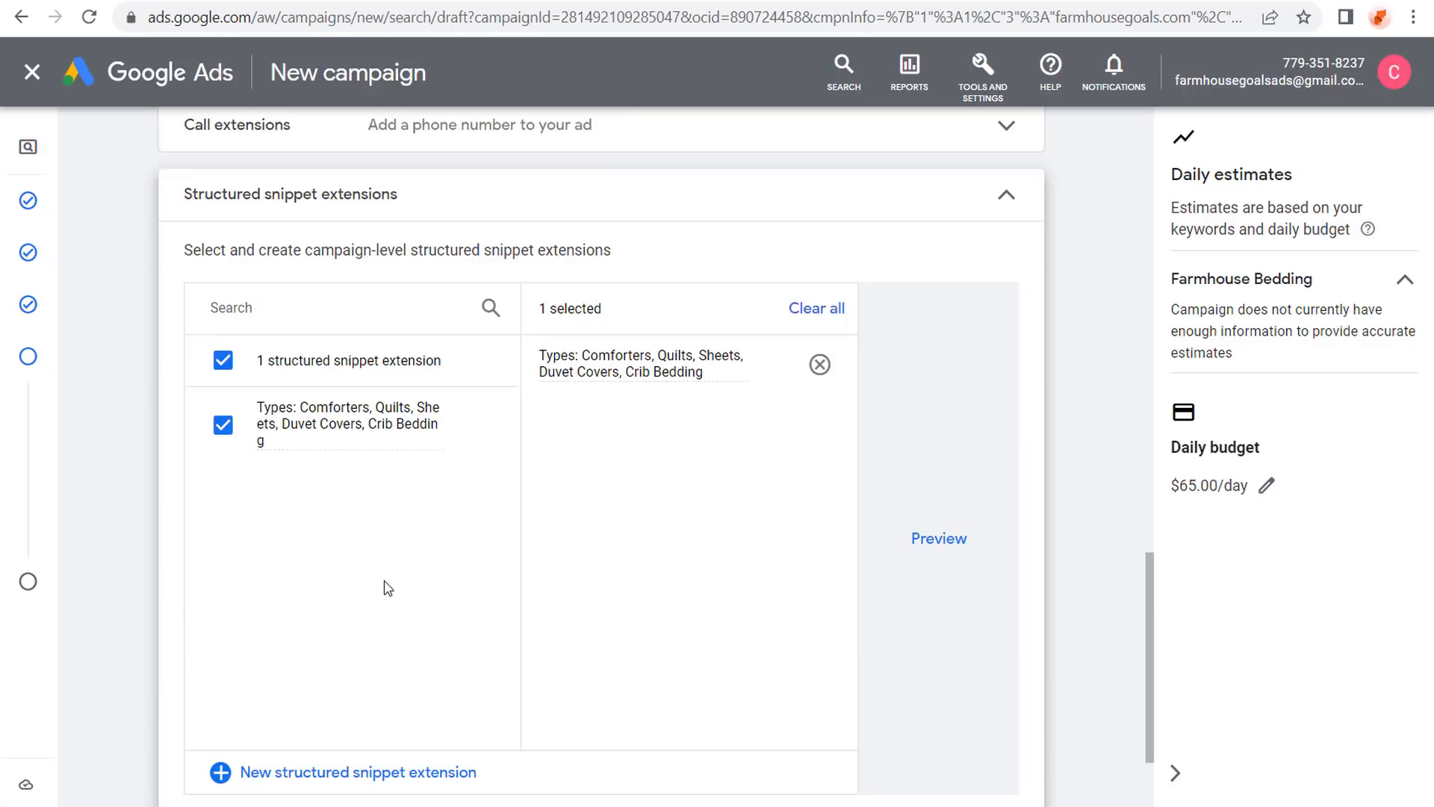
{"action": "left_click", "coordinate": [1005, 196]}
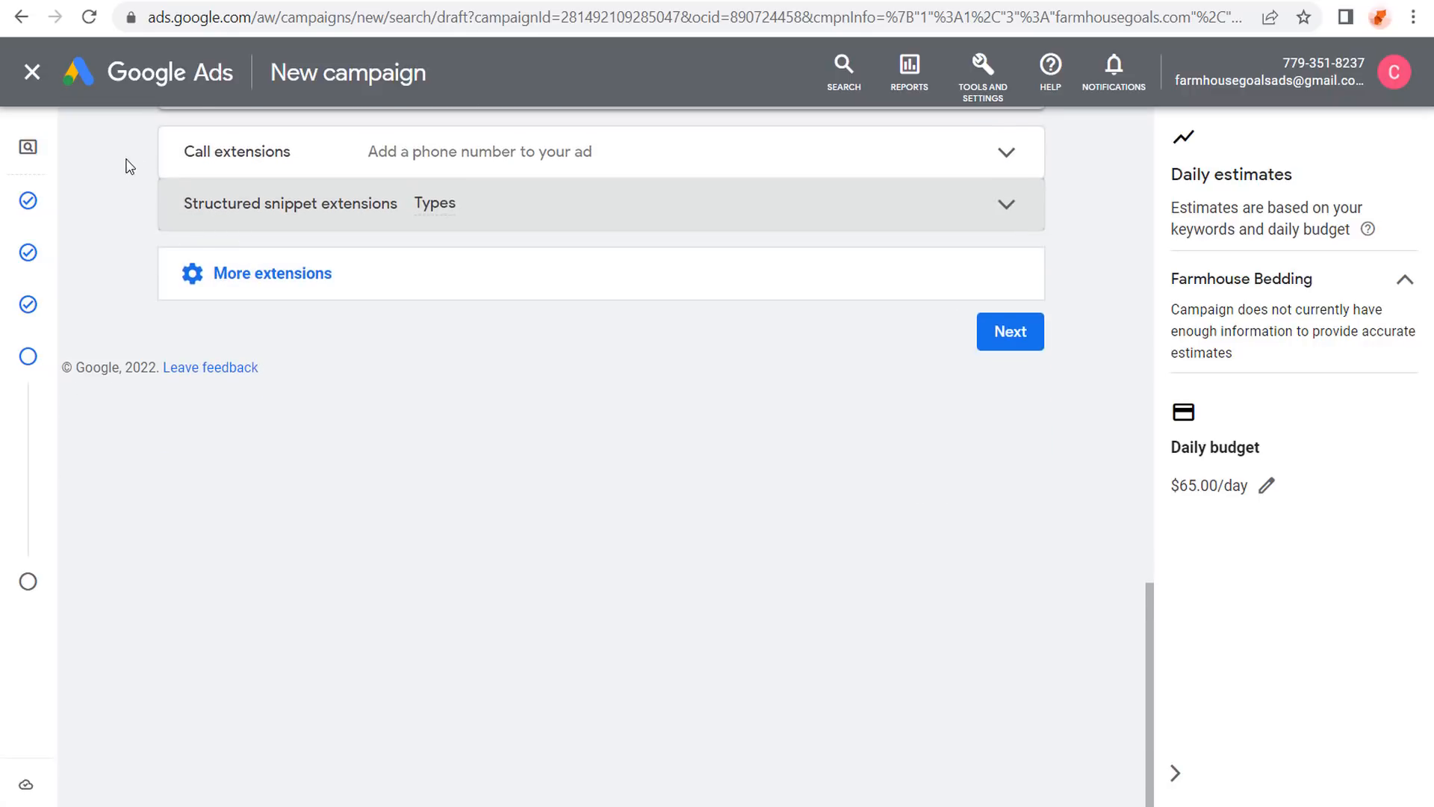
{"action": "left_click", "coordinate": [376, 279]}
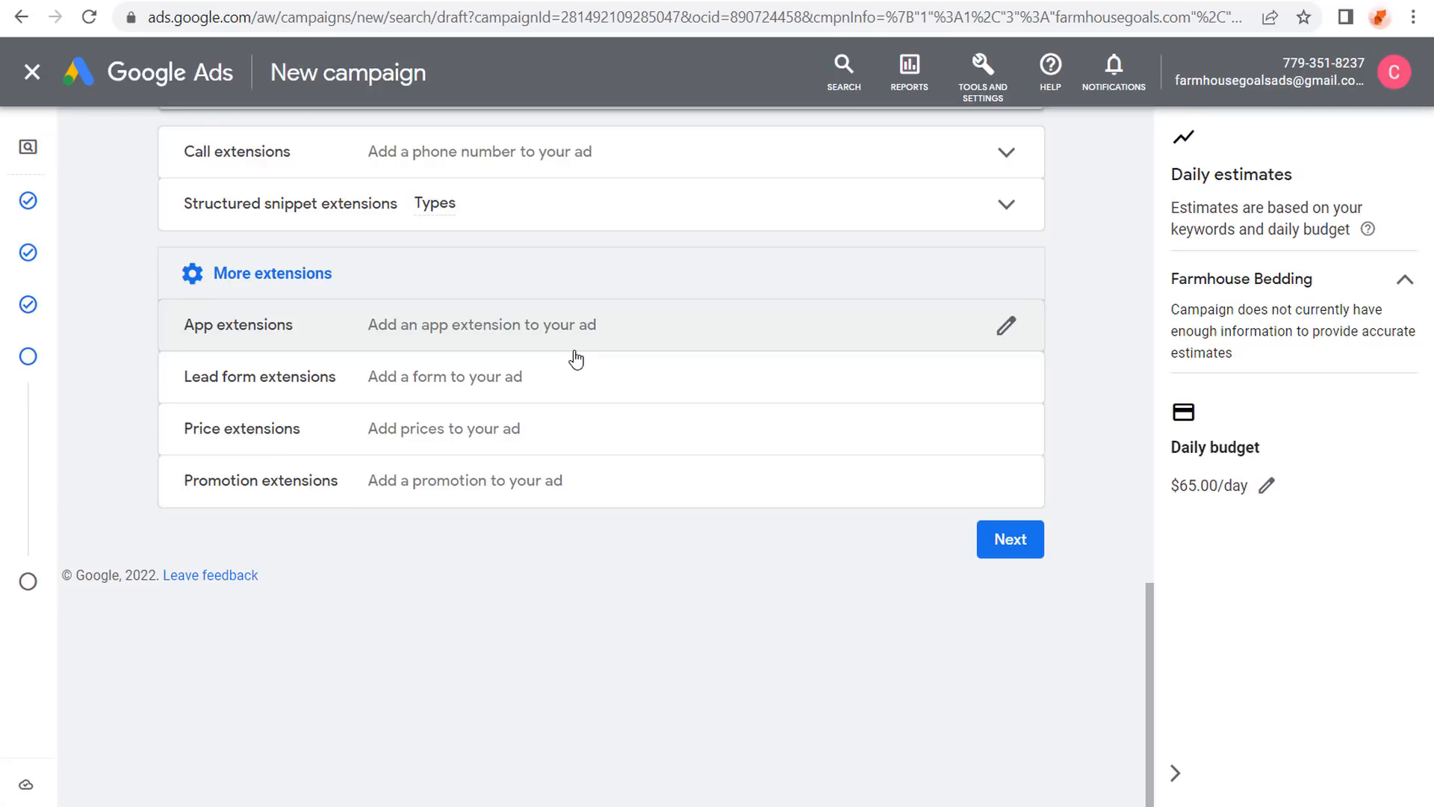
{"action": "left_click", "coordinate": [539, 425]}
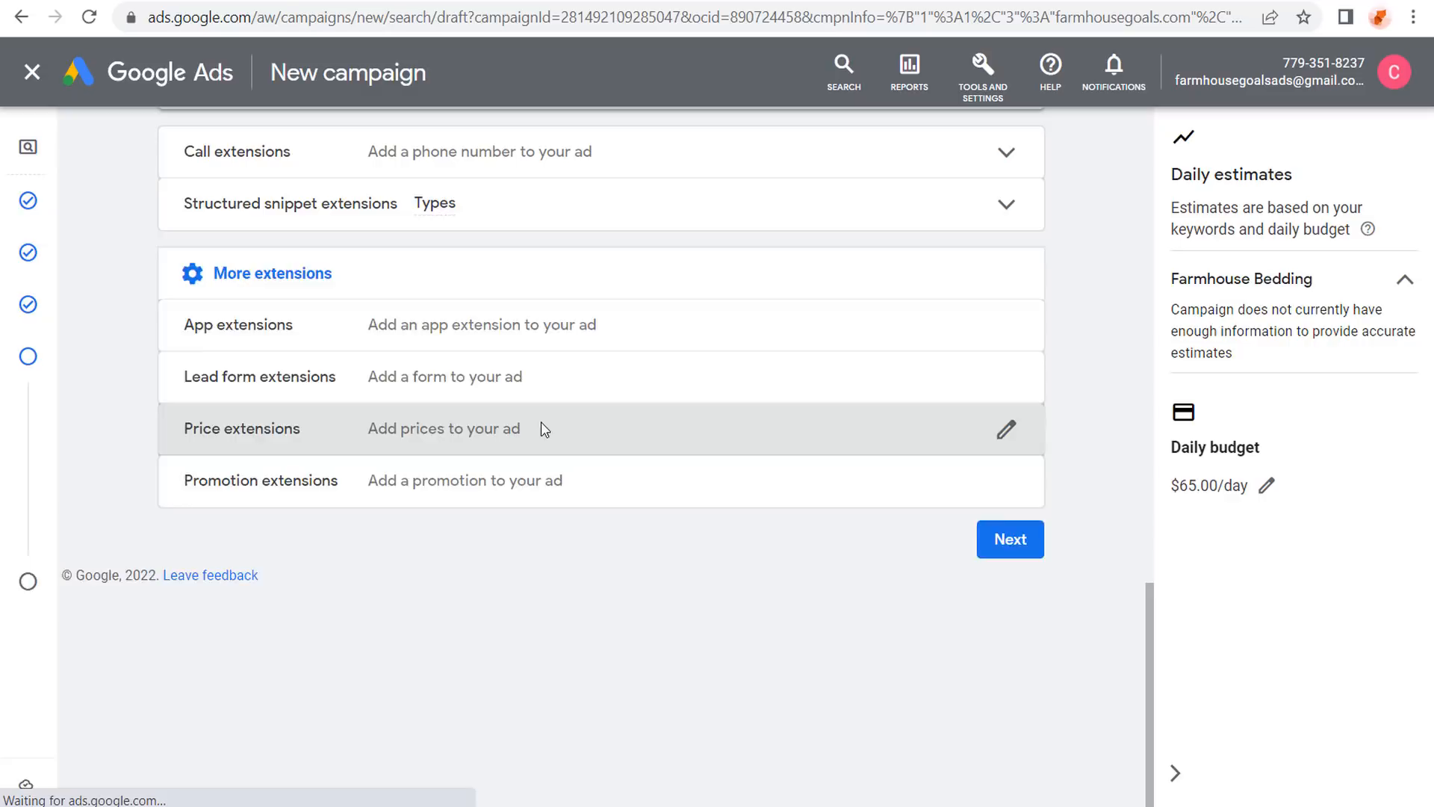
{"action": "scroll", "coordinate": [736, 351], "scroll_direction": "down", "scroll_amount": 2}
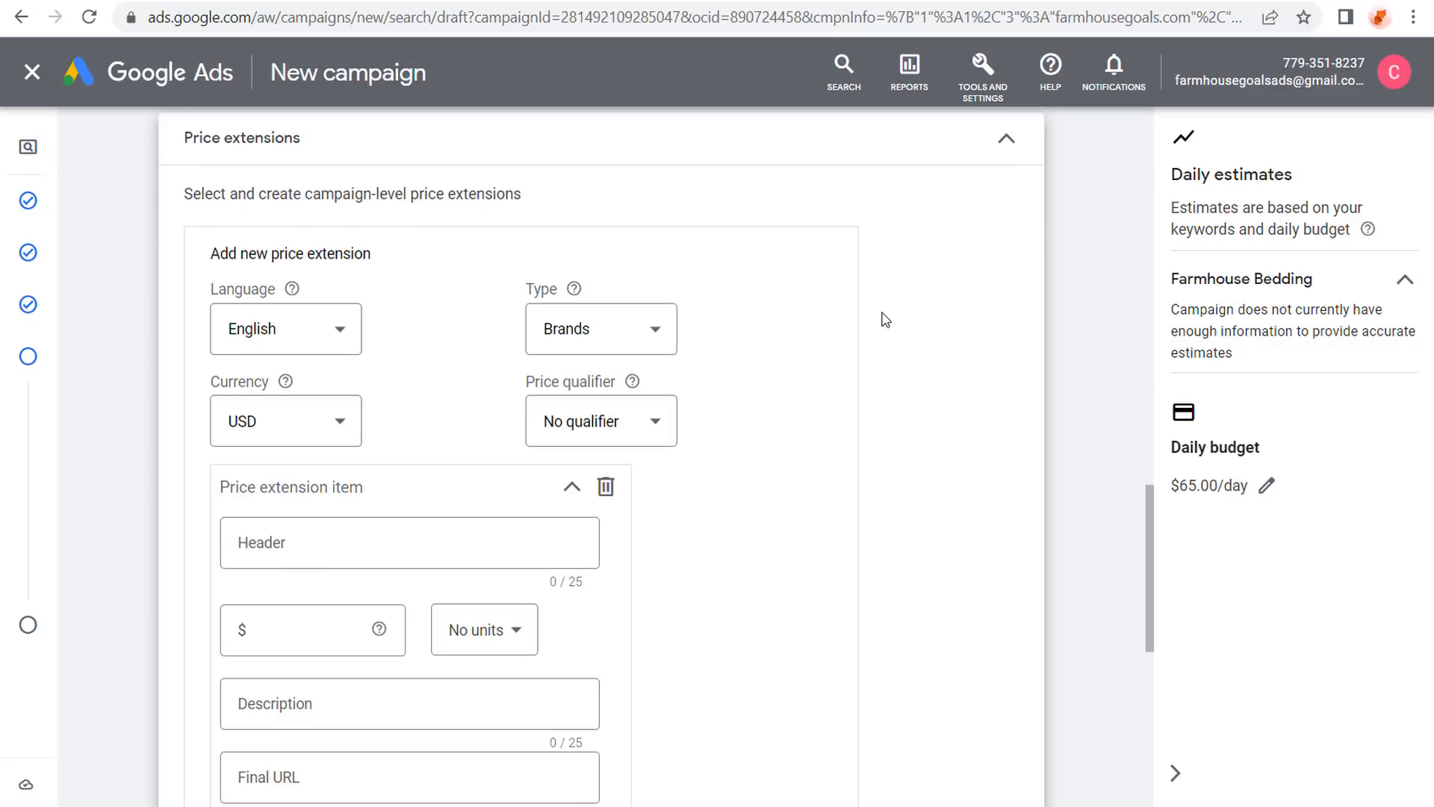
{"action": "scroll", "coordinate": [896, 314], "scroll_direction": "up", "scroll_amount": 2}
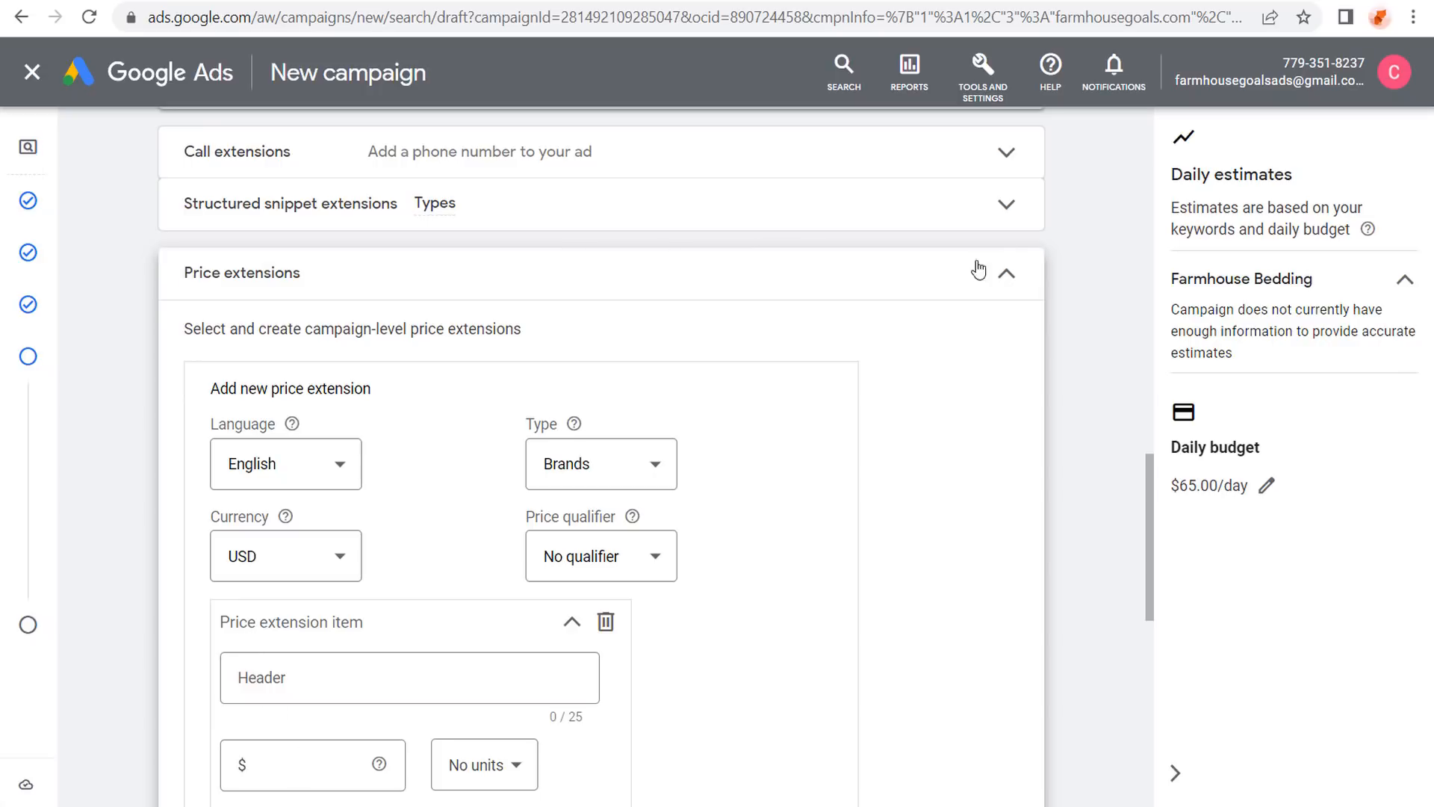
{"action": "left_click", "coordinate": [1009, 275]}
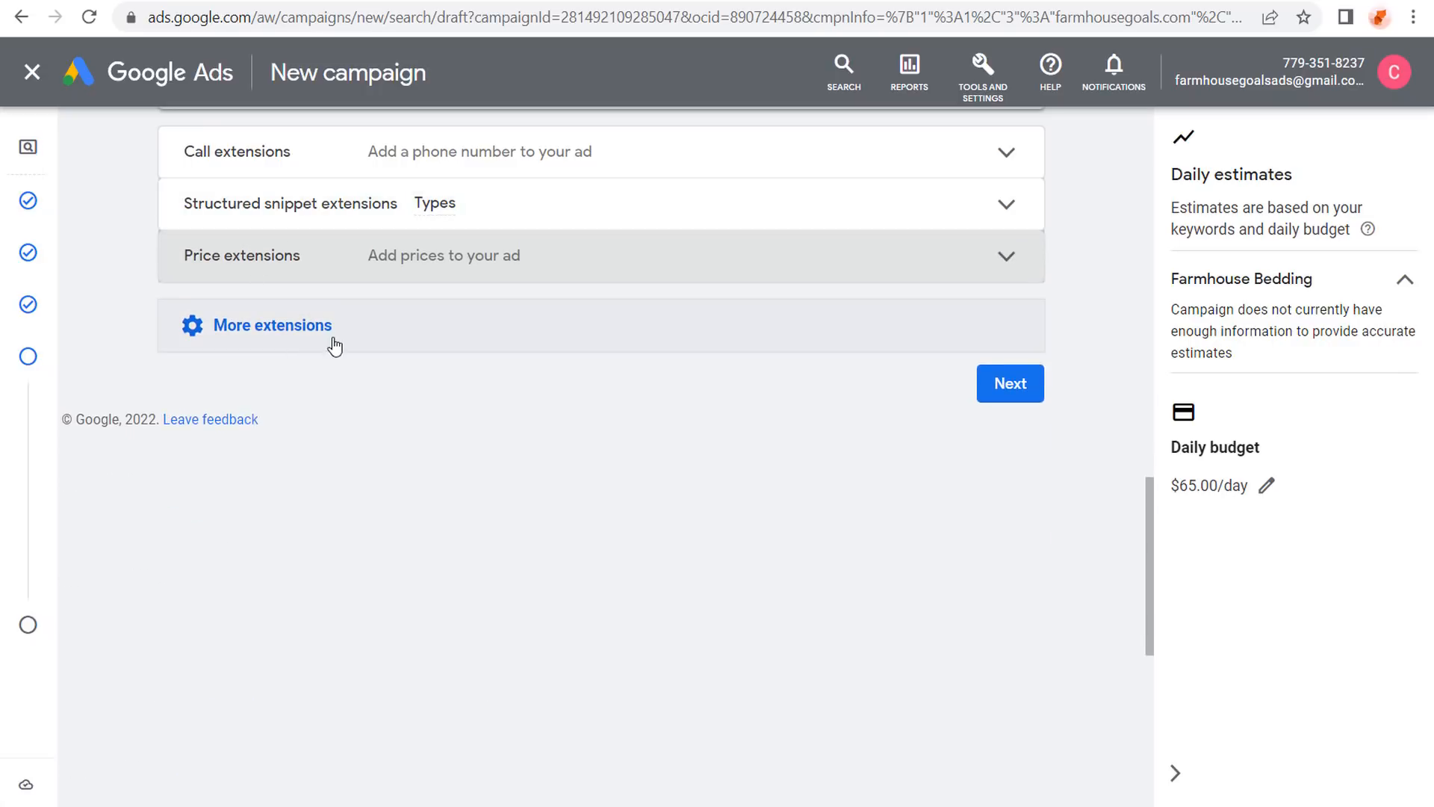
Leave the promotion extension's Occasion at None, collapse it, and continue to the campaign review.
{"action": "left_click", "coordinate": [373, 333]}
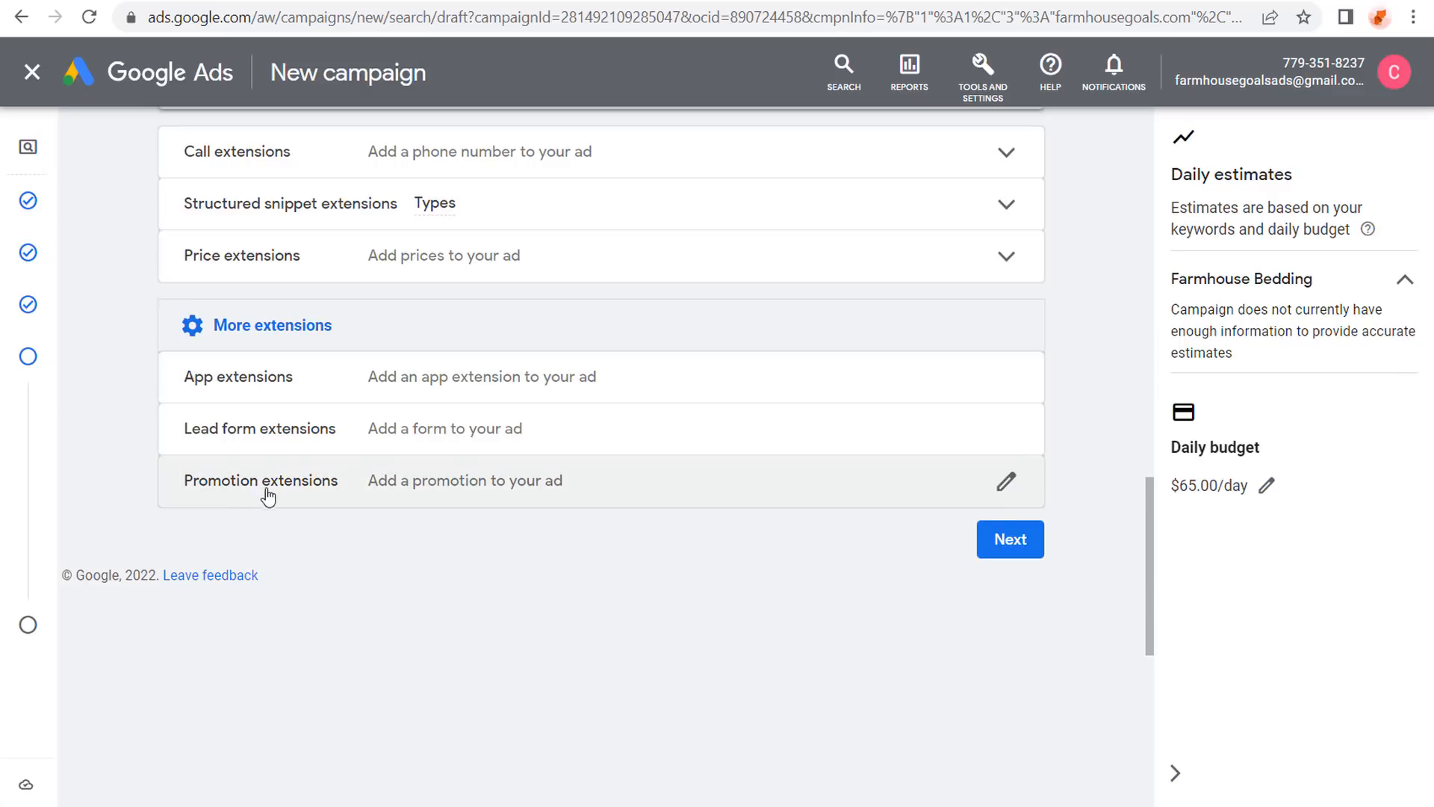
{"action": "left_click", "coordinate": [499, 490]}
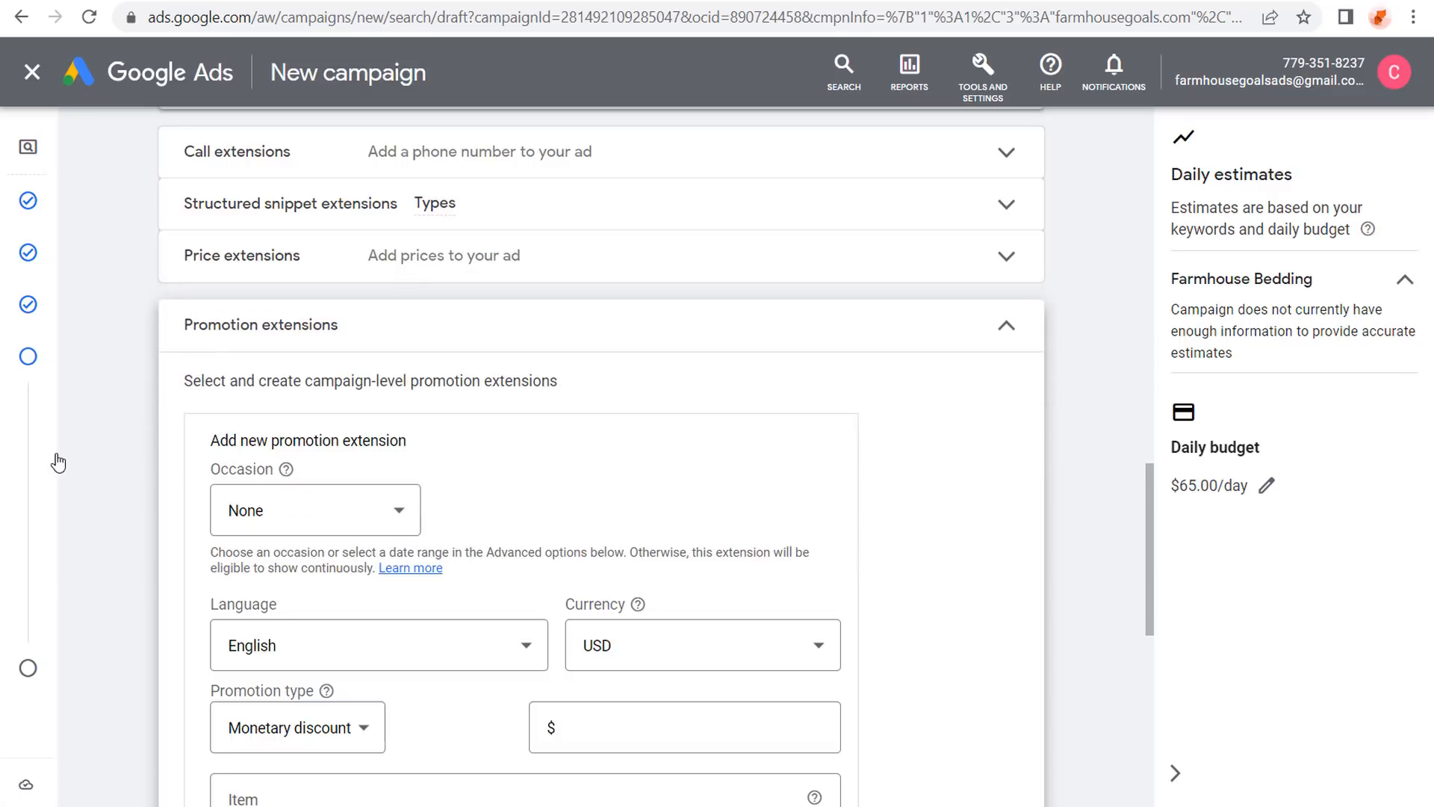
{"action": "scroll", "coordinate": [142, 374], "scroll_direction": "down", "scroll_amount": 2}
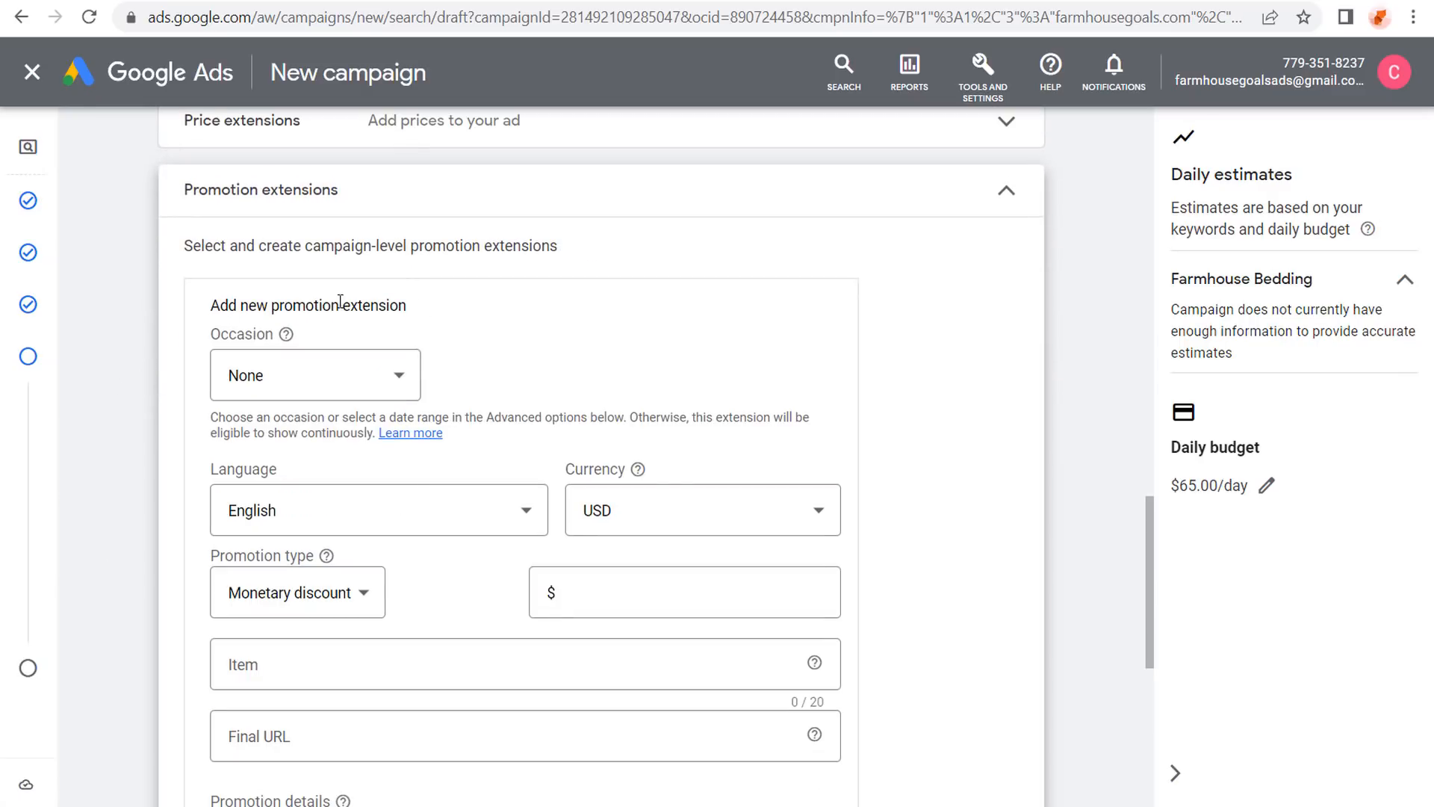
{"action": "left_click", "coordinate": [392, 374]}
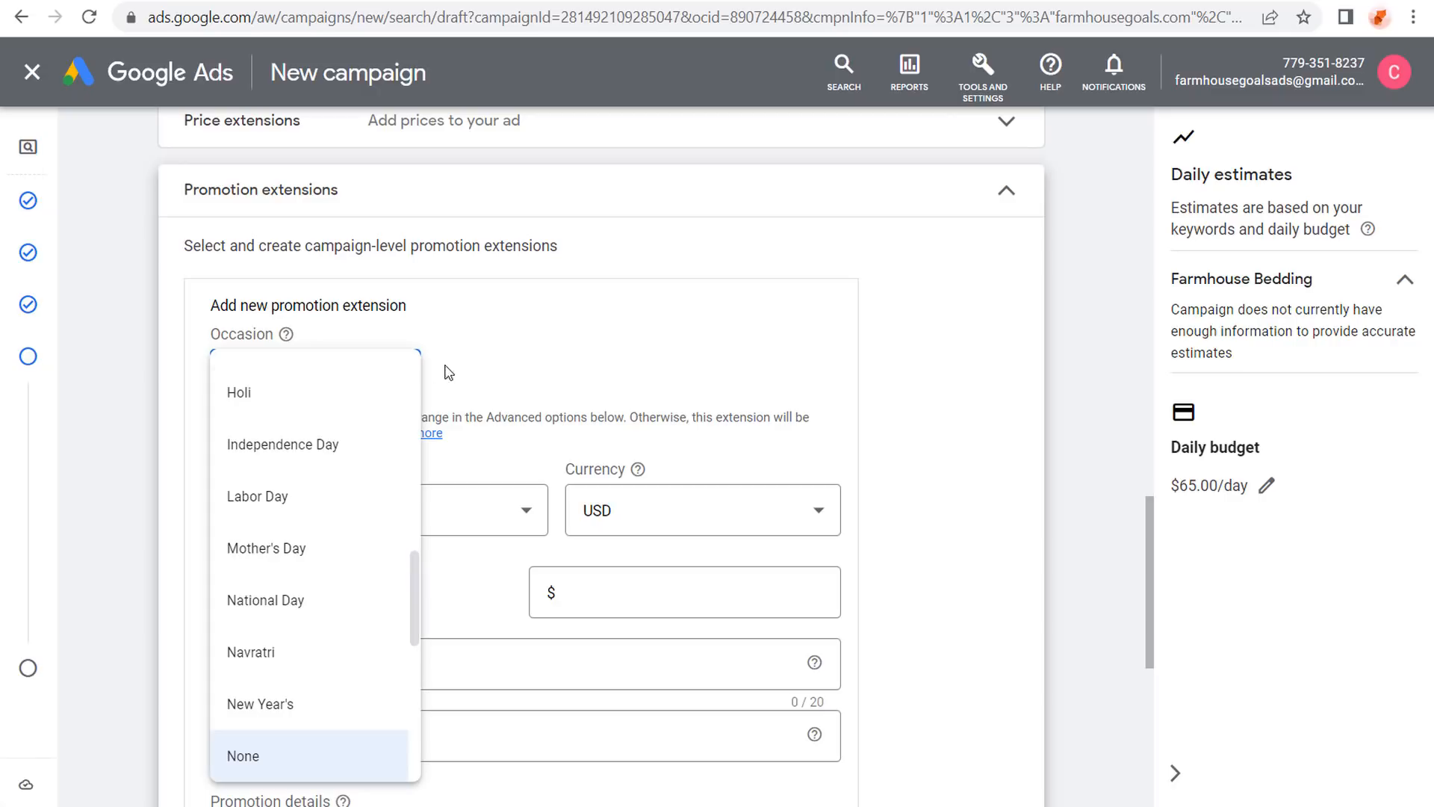
{"action": "scroll", "coordinate": [340, 437], "scroll_direction": "down", "scroll_amount": 7}
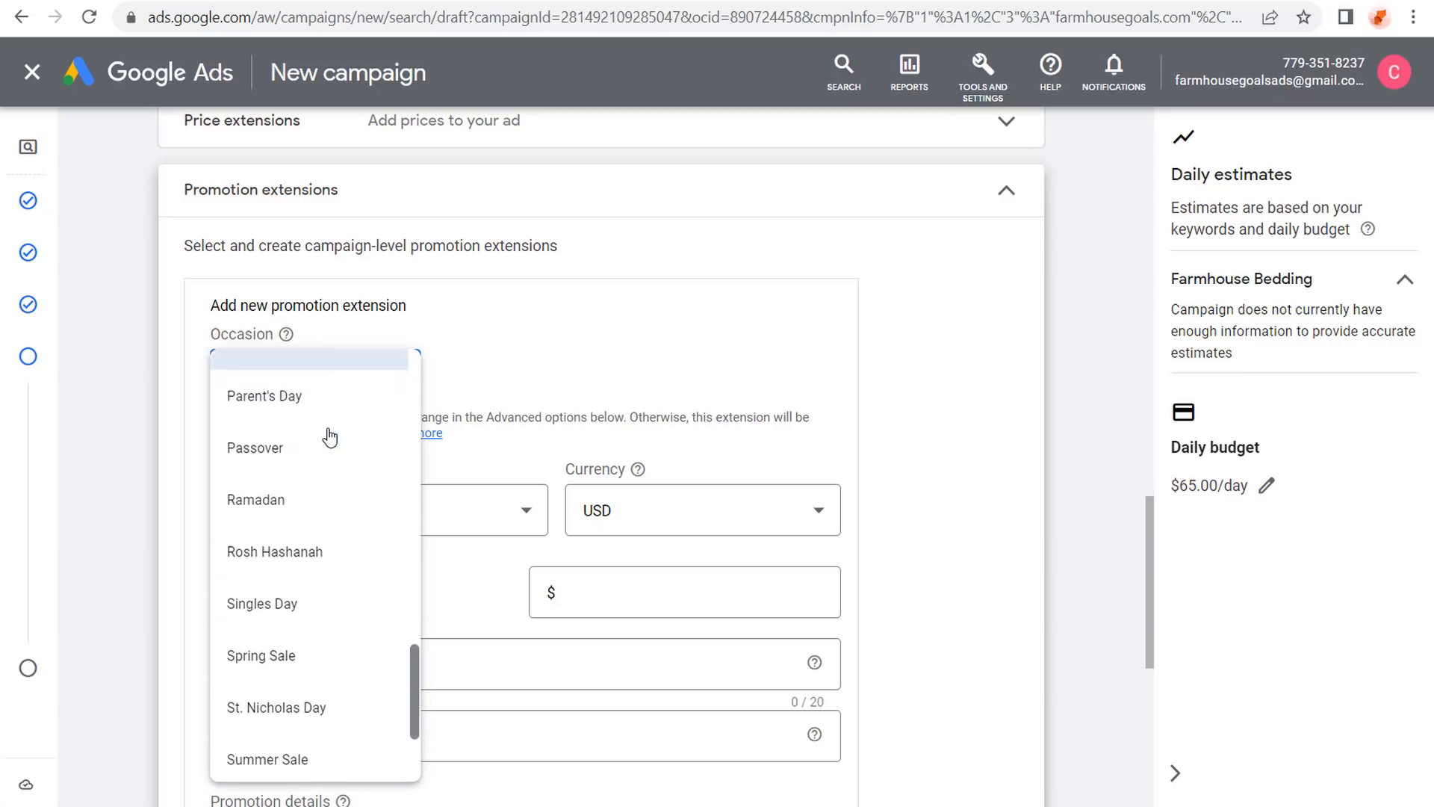
{"action": "scroll", "coordinate": [327, 471], "scroll_direction": "up", "scroll_amount": 10}
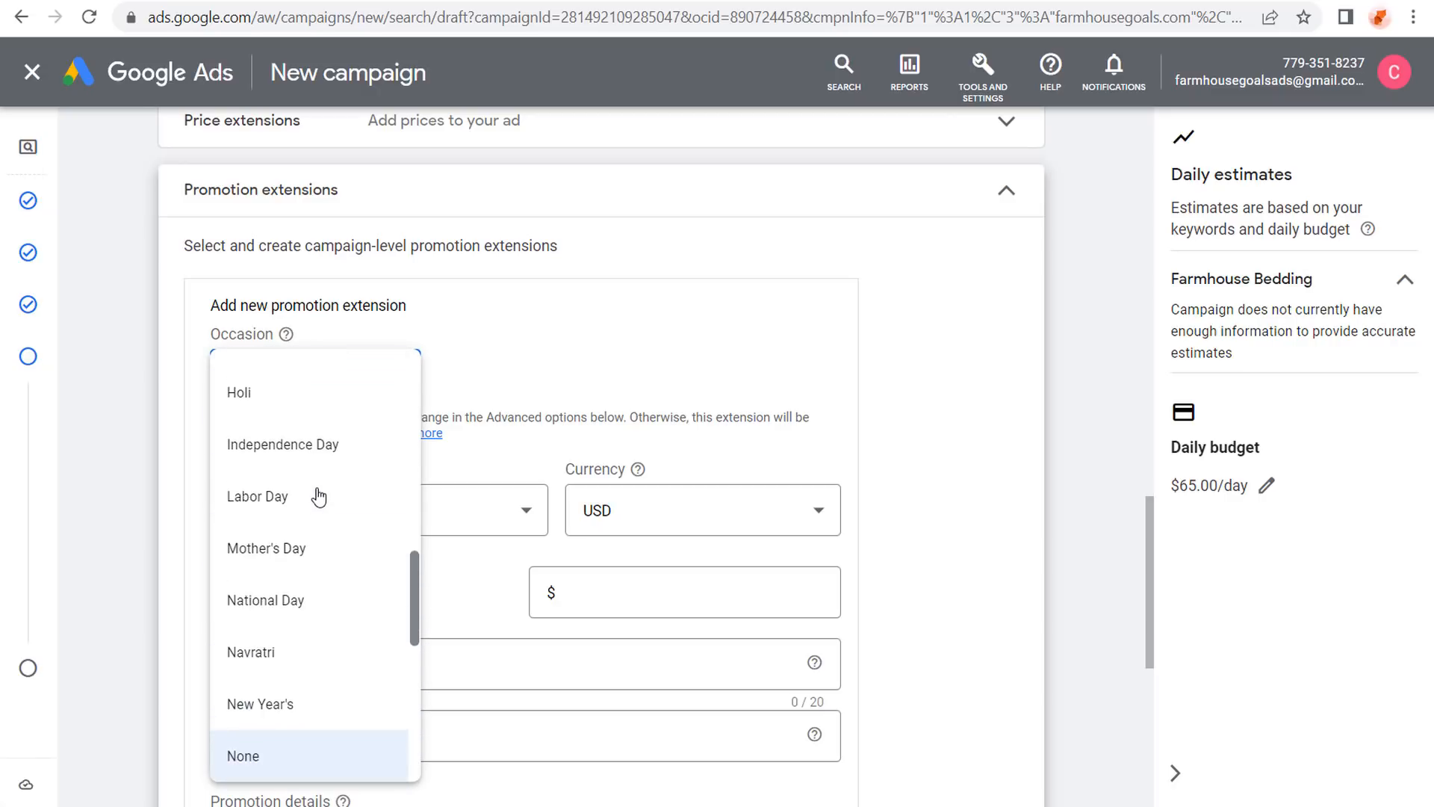
{"action": "scroll", "coordinate": [321, 493], "scroll_direction": "up", "scroll_amount": 8}
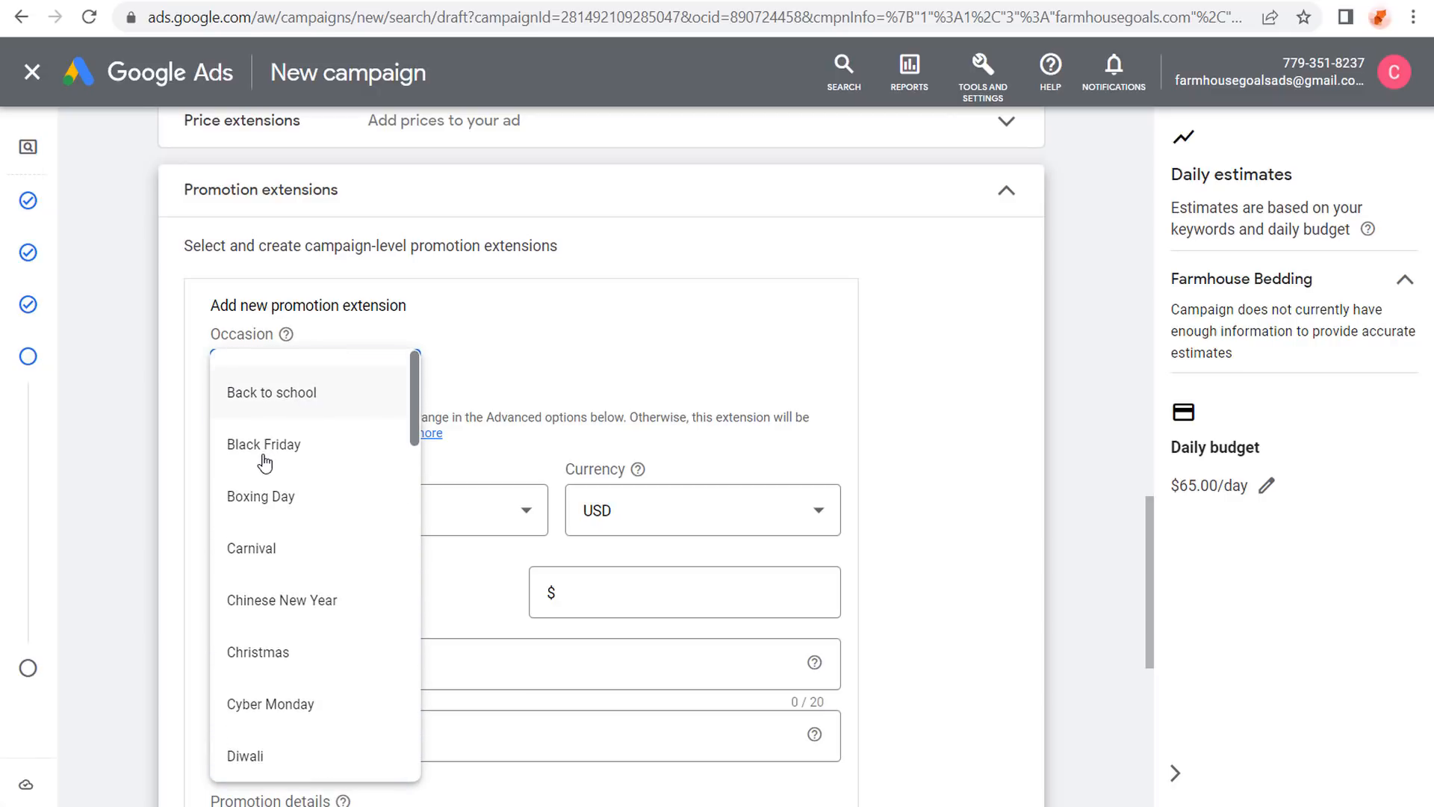
{"action": "left_click", "coordinate": [644, 335]}
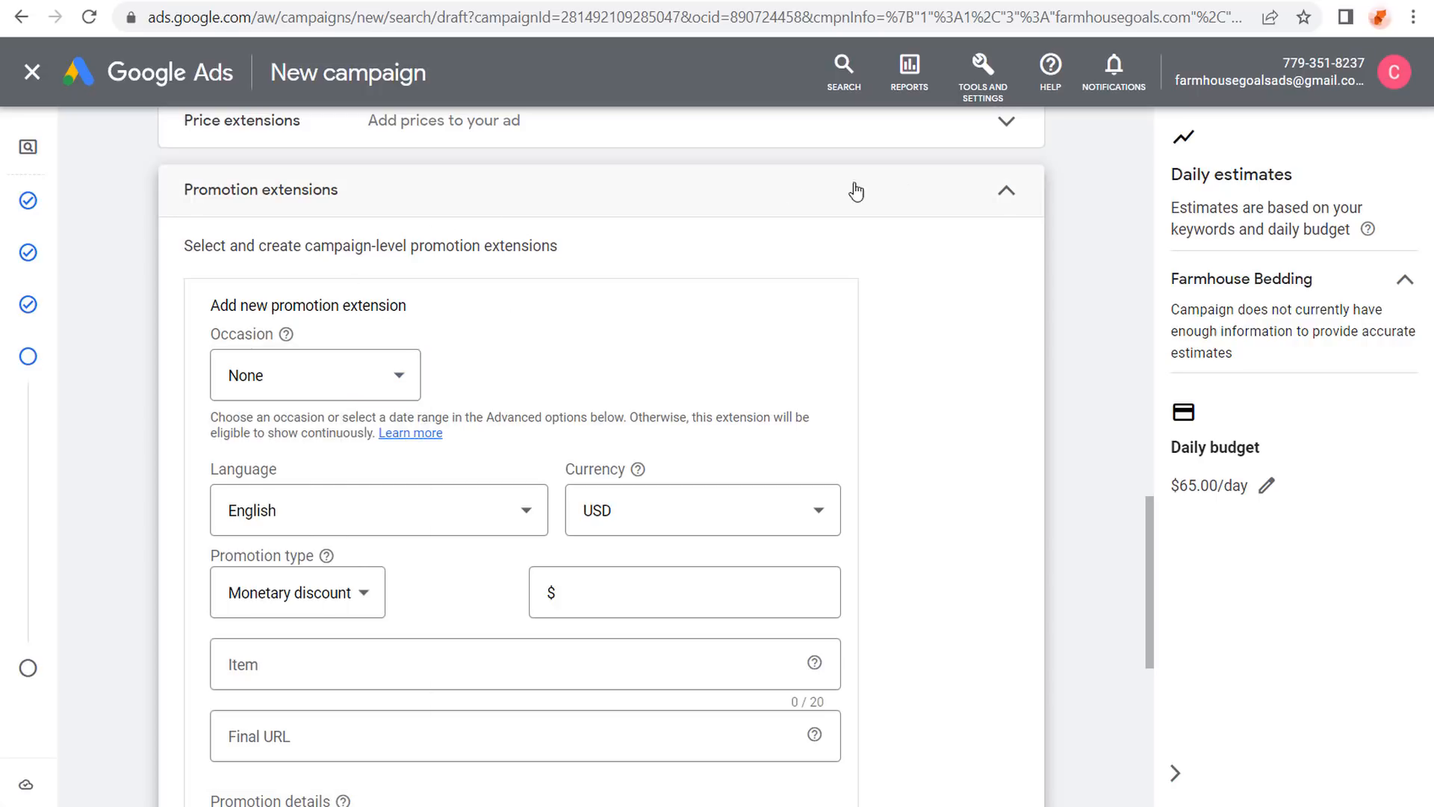
{"action": "left_click", "coordinate": [1007, 192]}
{"action": "scroll", "coordinate": [153, 257], "scroll_direction": "up", "scroll_amount": 3}
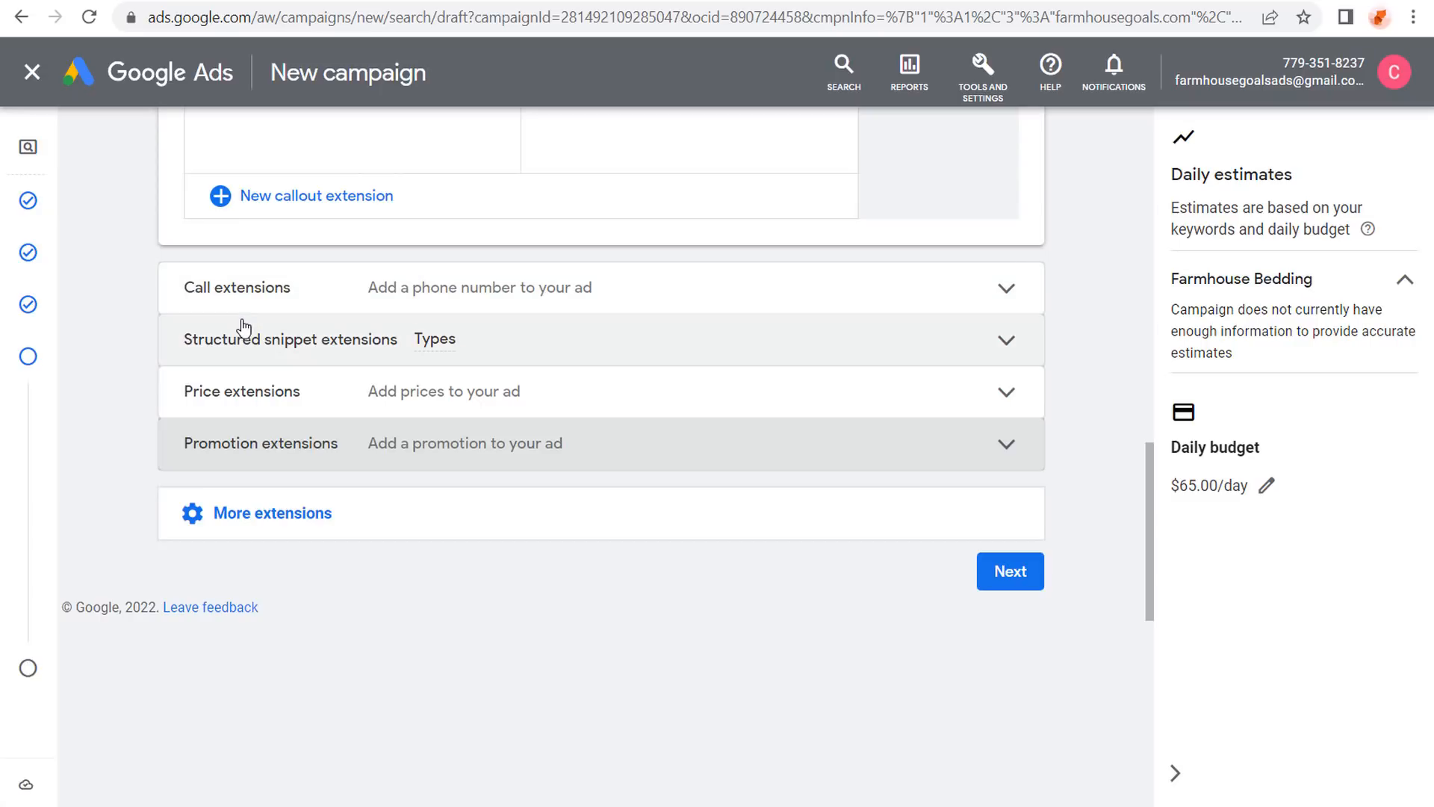
{"action": "left_click", "coordinate": [1007, 572]}
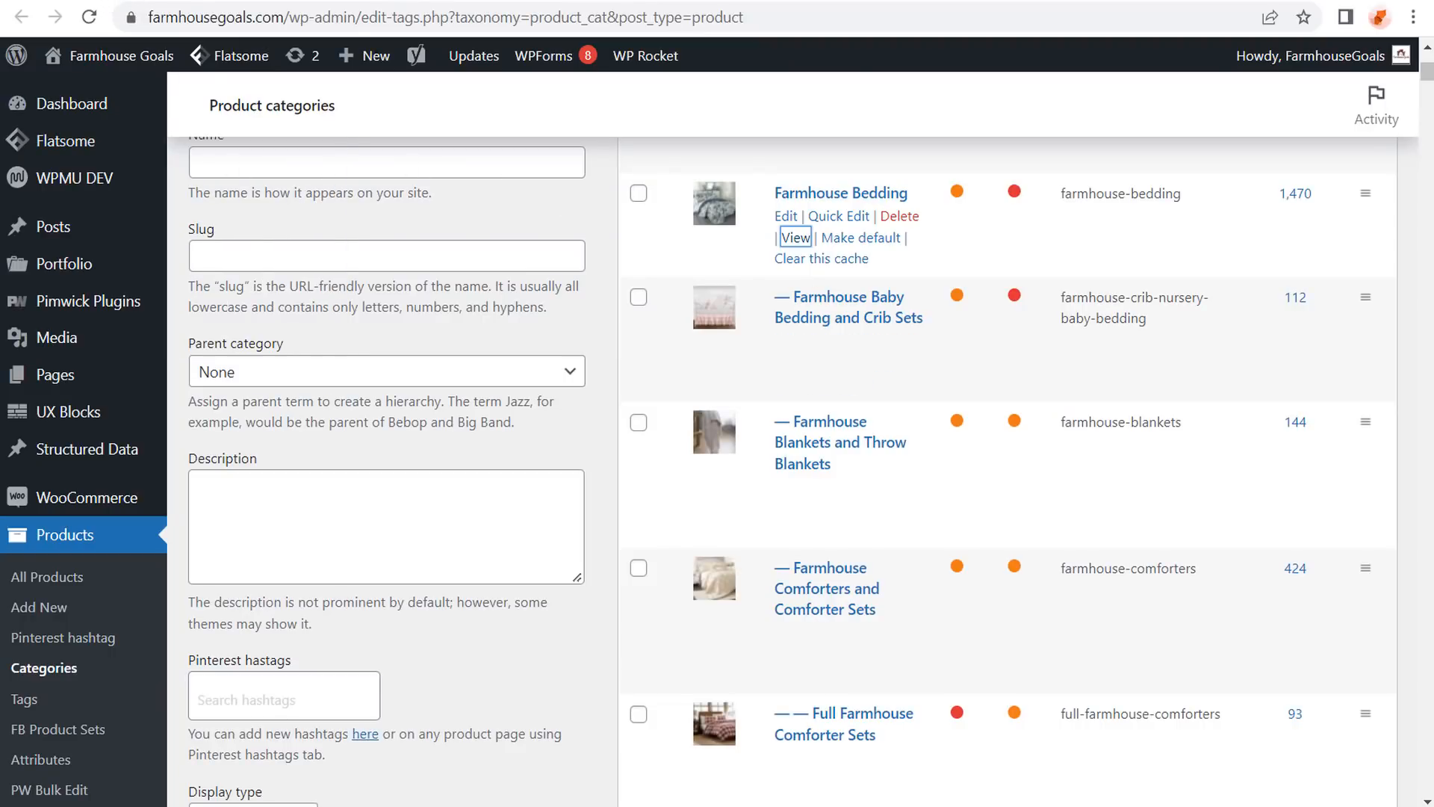
{"action": "left_click", "coordinate": [111, 1]}
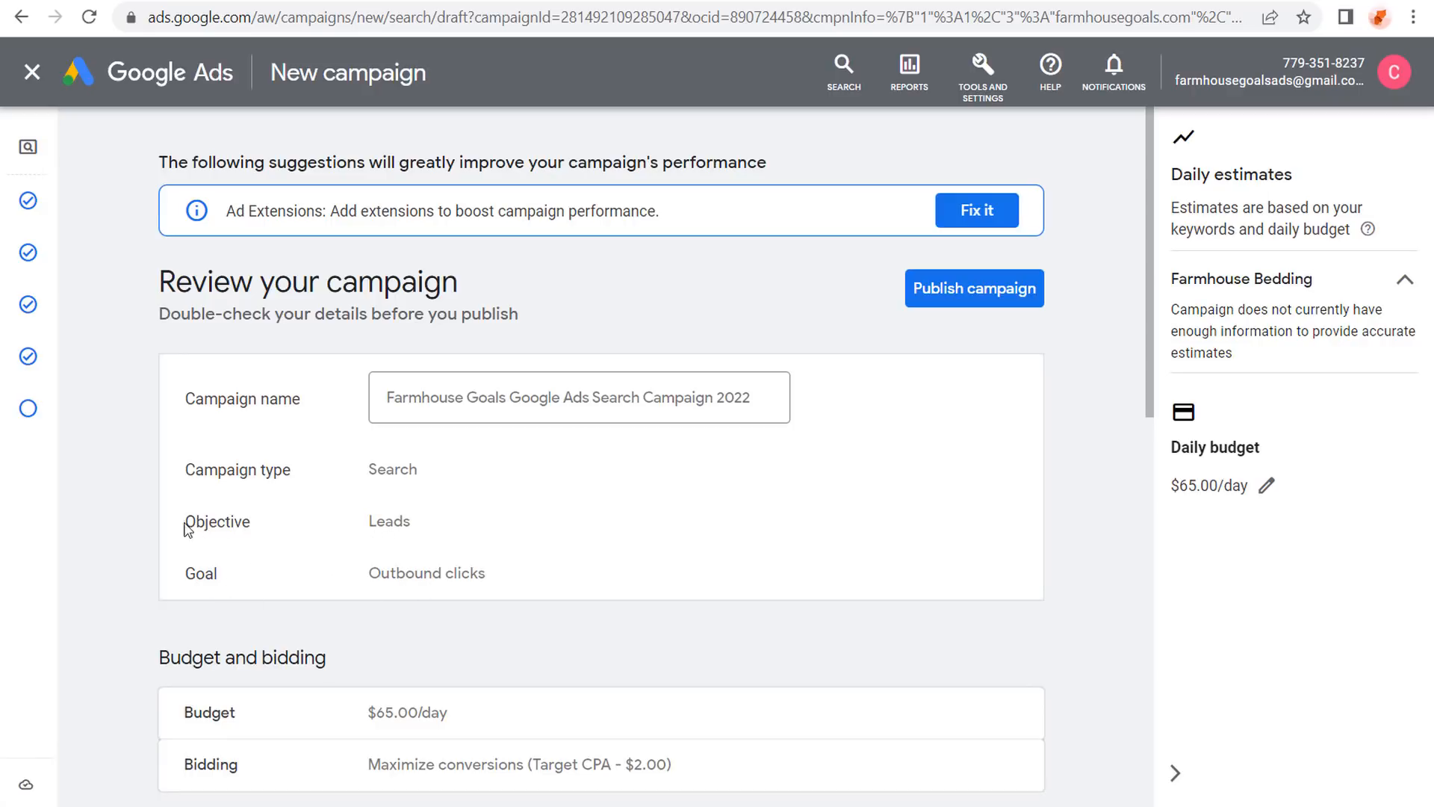
Review the campaign: Canada and United States, English, 8 keywords, 1 ad, and the extensions.
{"action": "scroll", "coordinate": [126, 486], "scroll_direction": "down", "scroll_amount": 5}
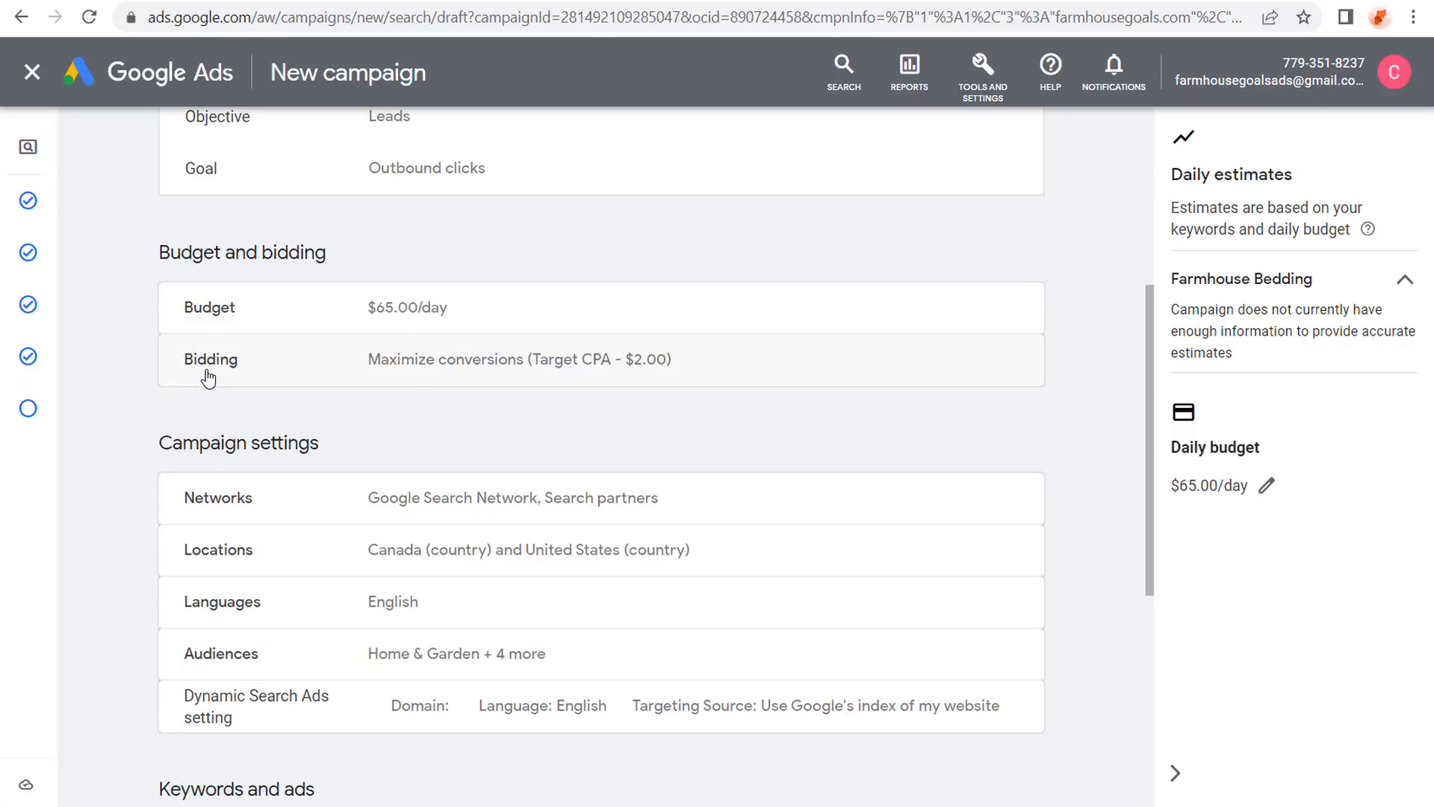
{"action": "scroll", "coordinate": [112, 350], "scroll_direction": "down", "scroll_amount": 2}
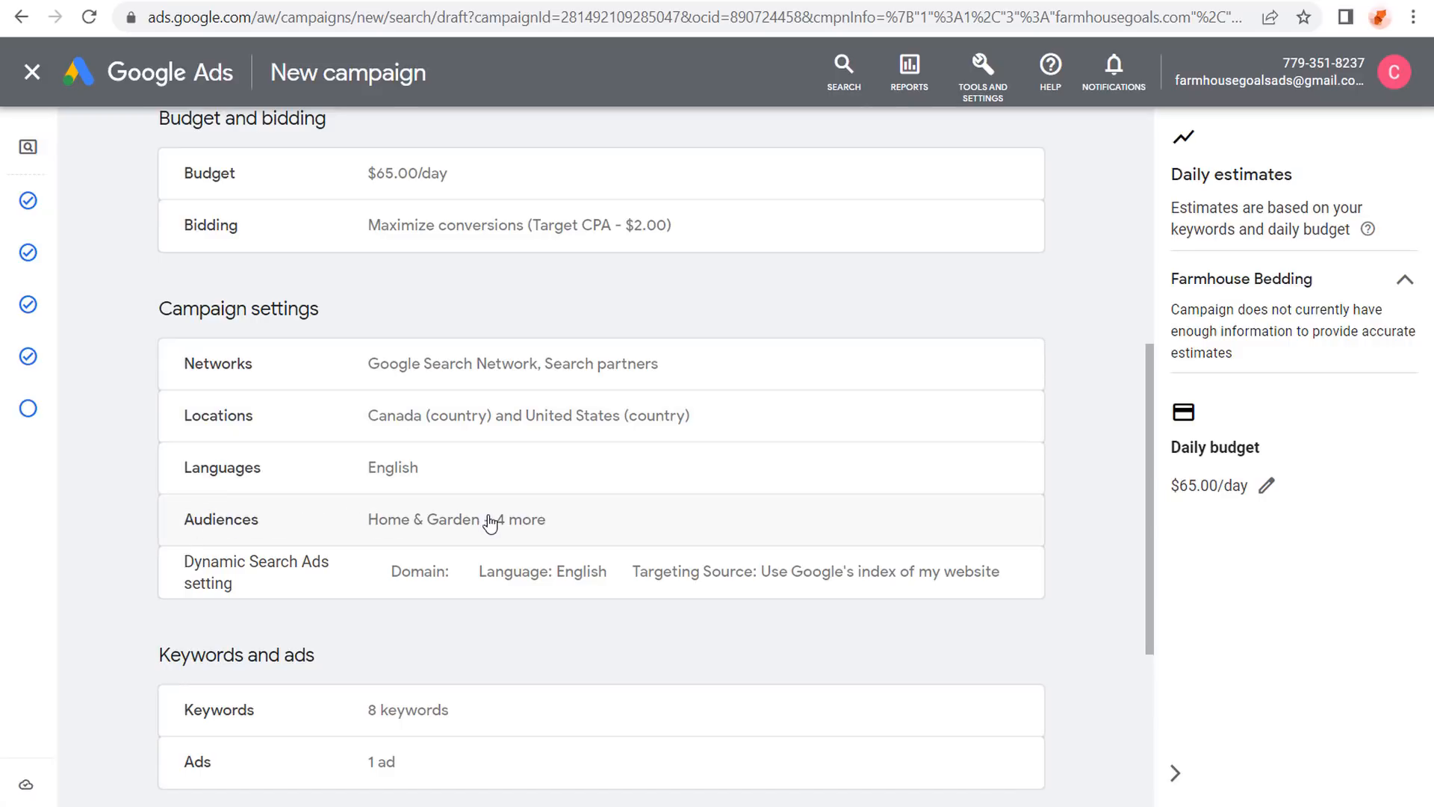
{"action": "scroll", "coordinate": [135, 444], "scroll_direction": "down", "scroll_amount": 2}
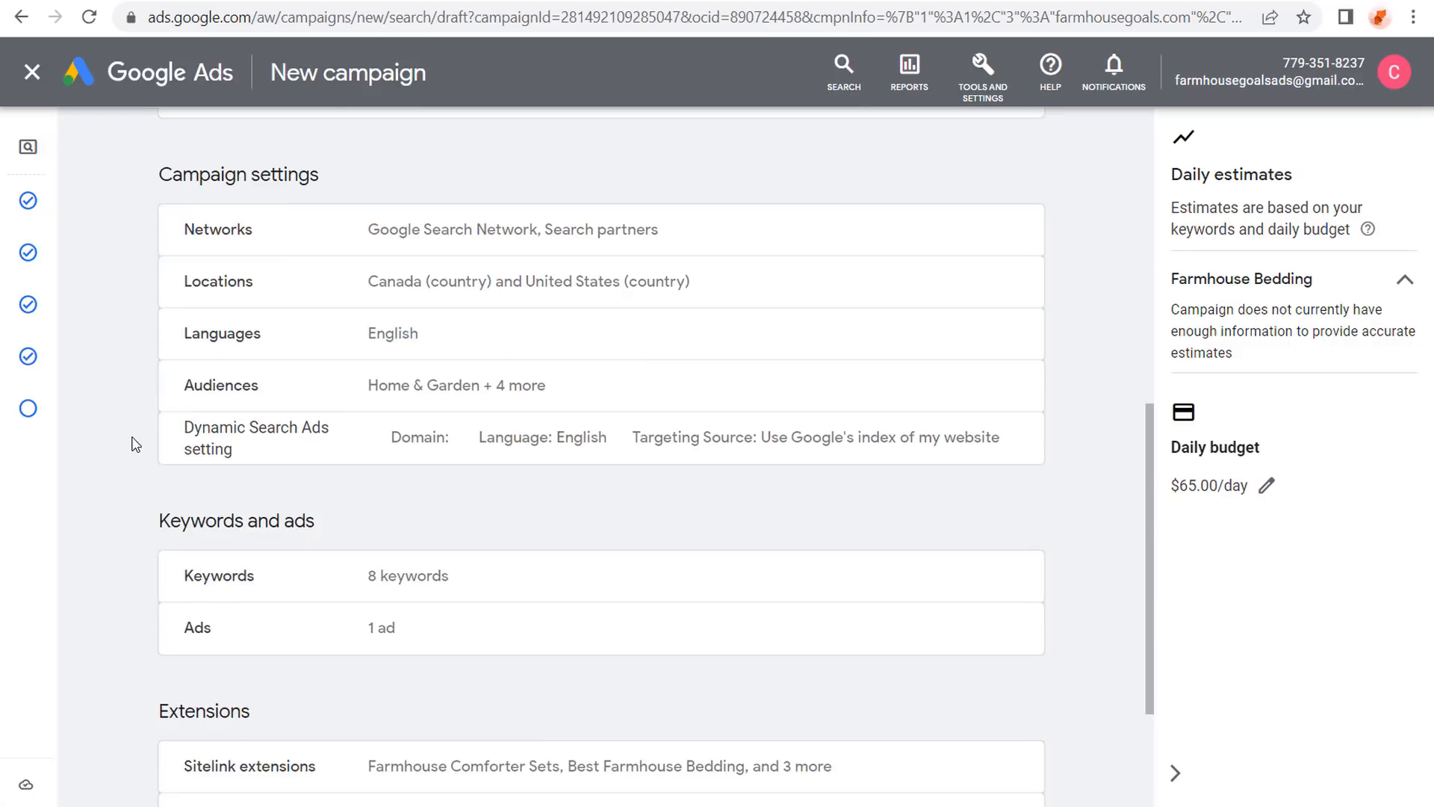
{"action": "scroll", "coordinate": [135, 443], "scroll_direction": "down", "scroll_amount": 2}
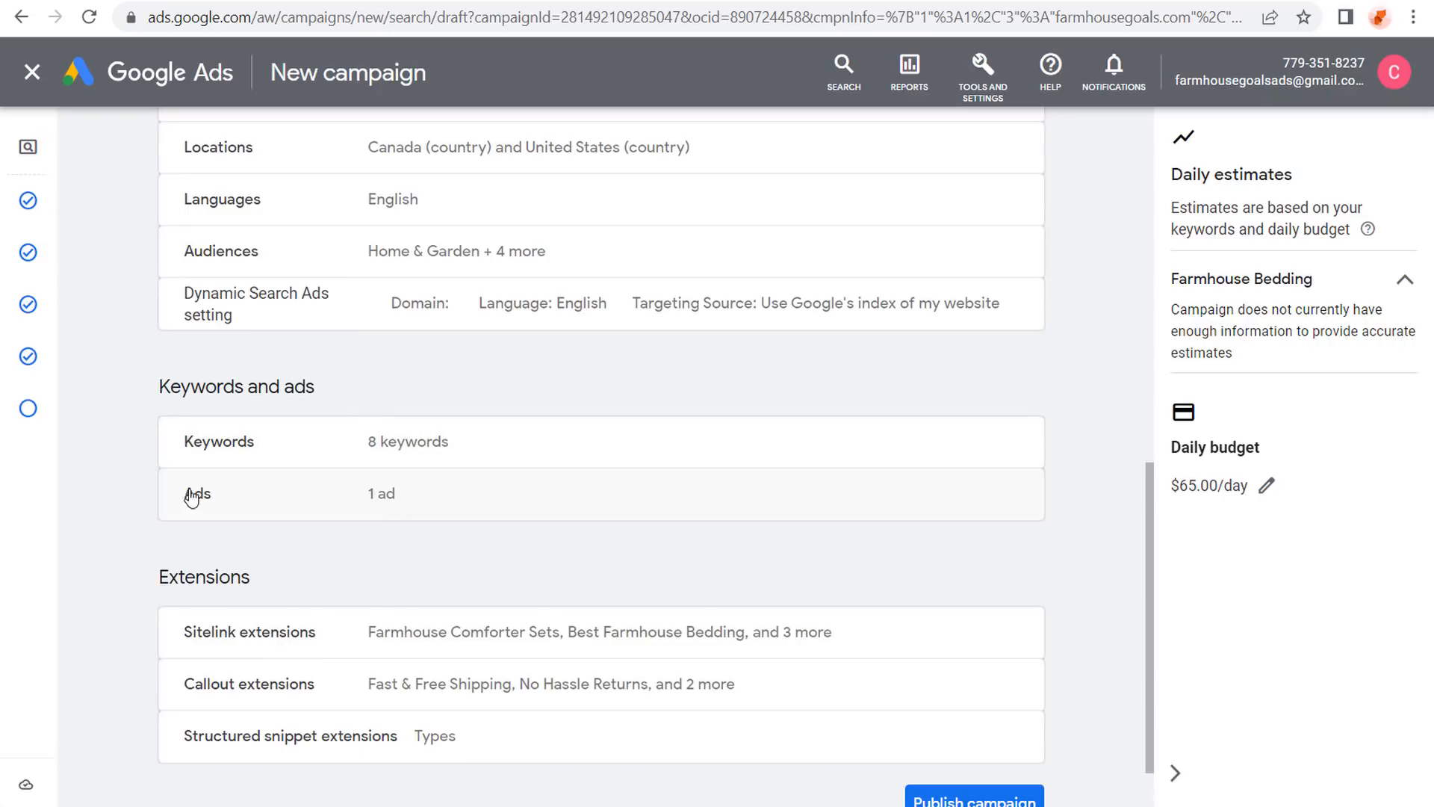
{"action": "scroll", "coordinate": [150, 478], "scroll_direction": "down", "scroll_amount": 1}
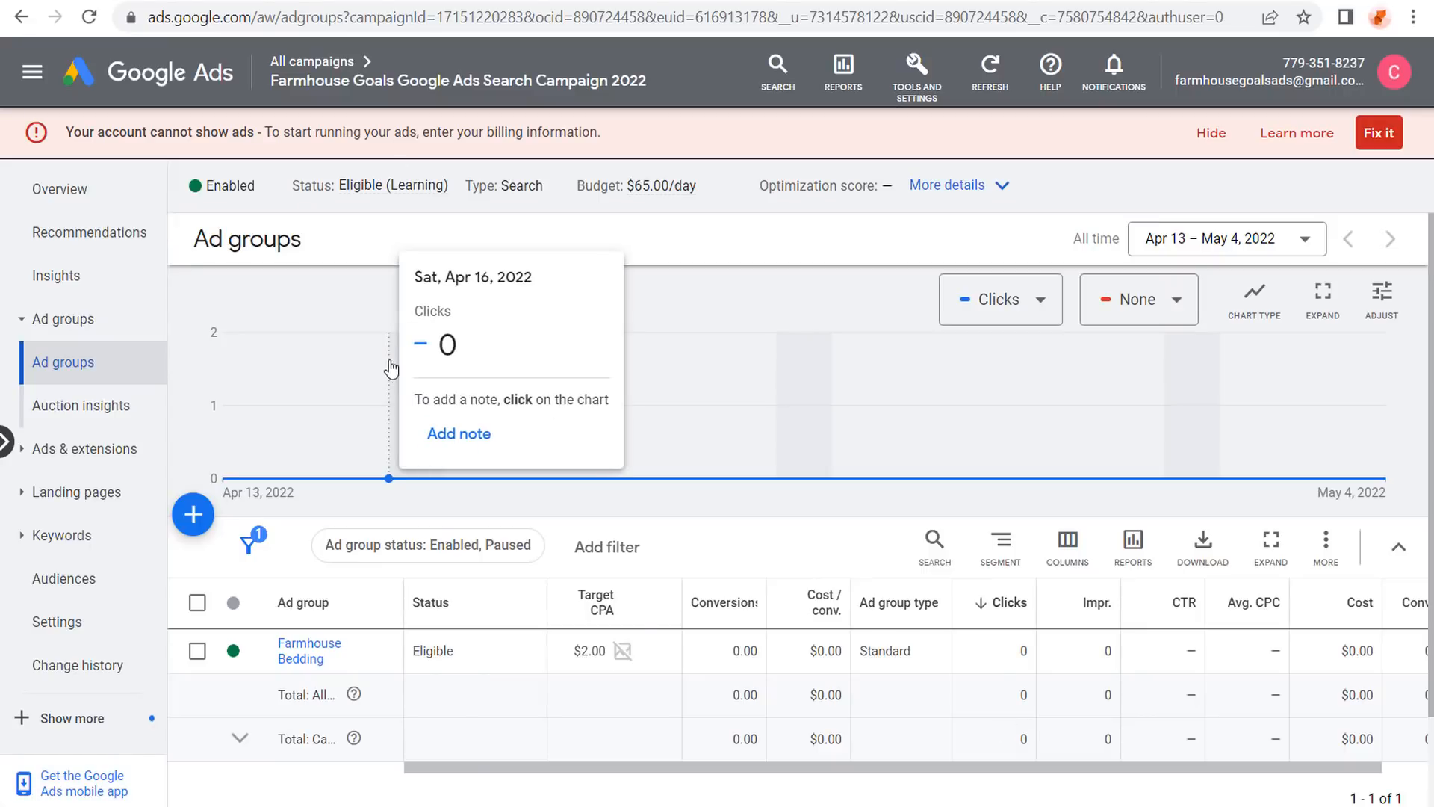
Sort the ad groups by Clicks and hide the red billing warning banner.
{"action": "left_click_drag", "start_coordinate": [95, 136], "coordinate": [559, 129]}
{"action": "left_click", "coordinate": [575, 127]}
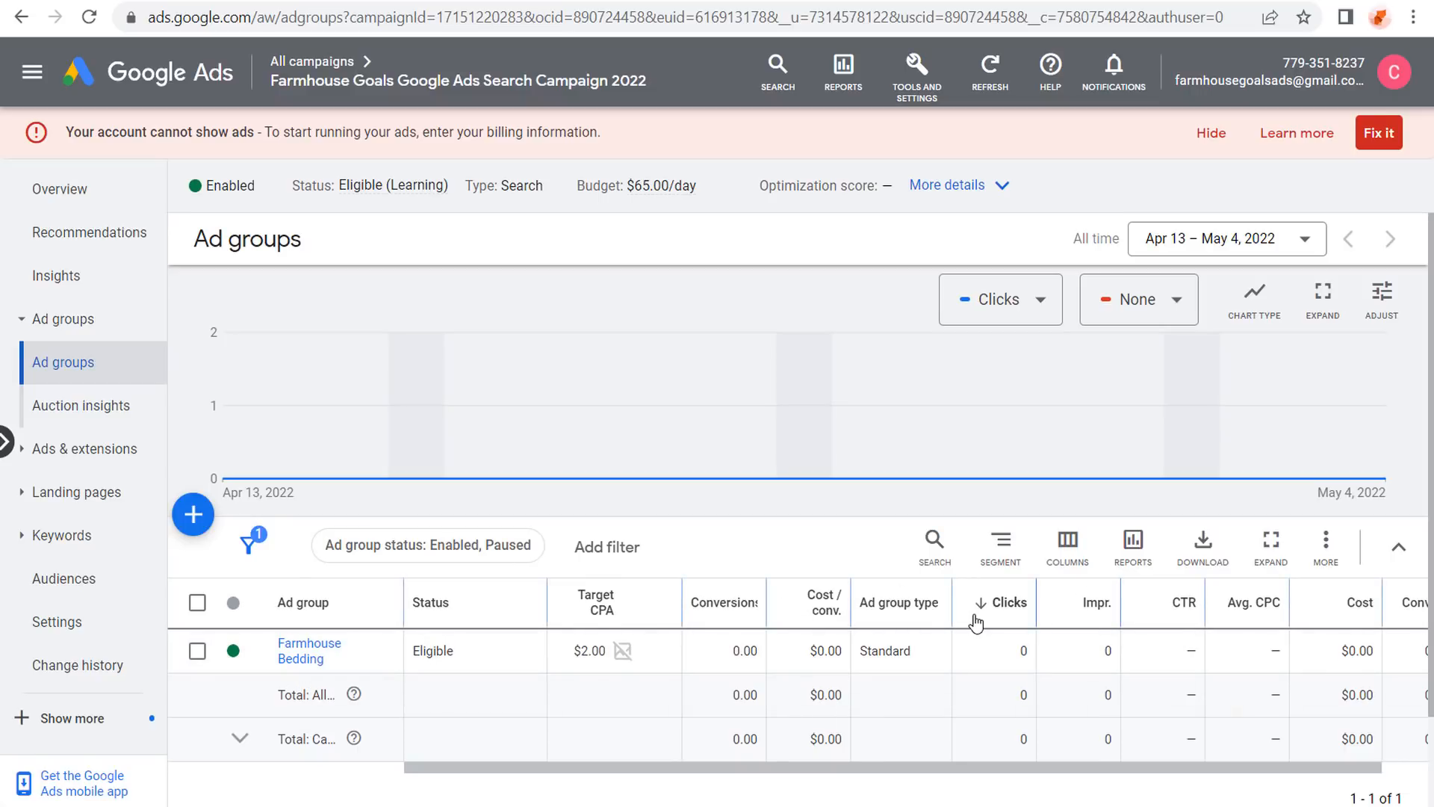
{"action": "left_click", "coordinate": [1001, 600]}
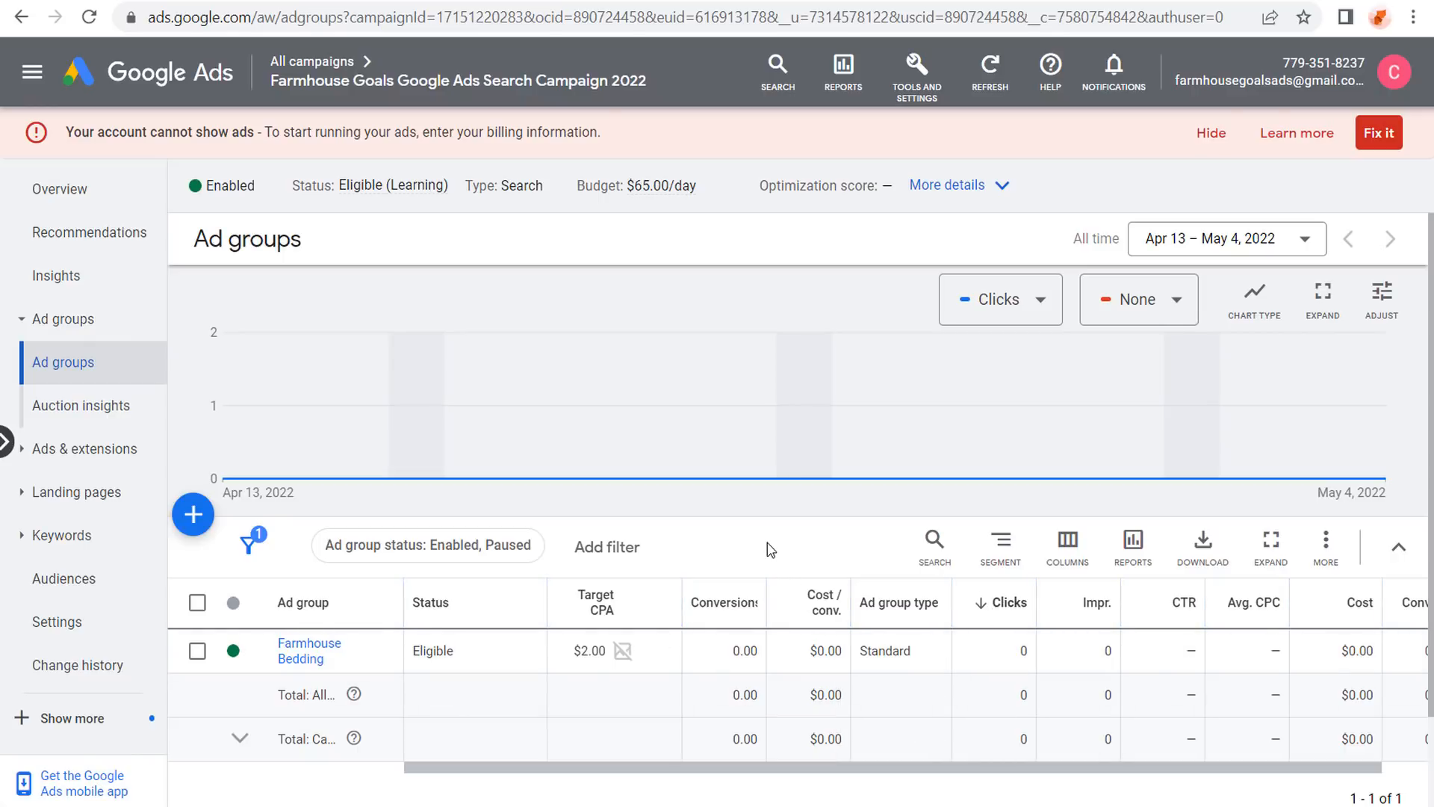
{"action": "left_click", "coordinate": [1210, 132]}
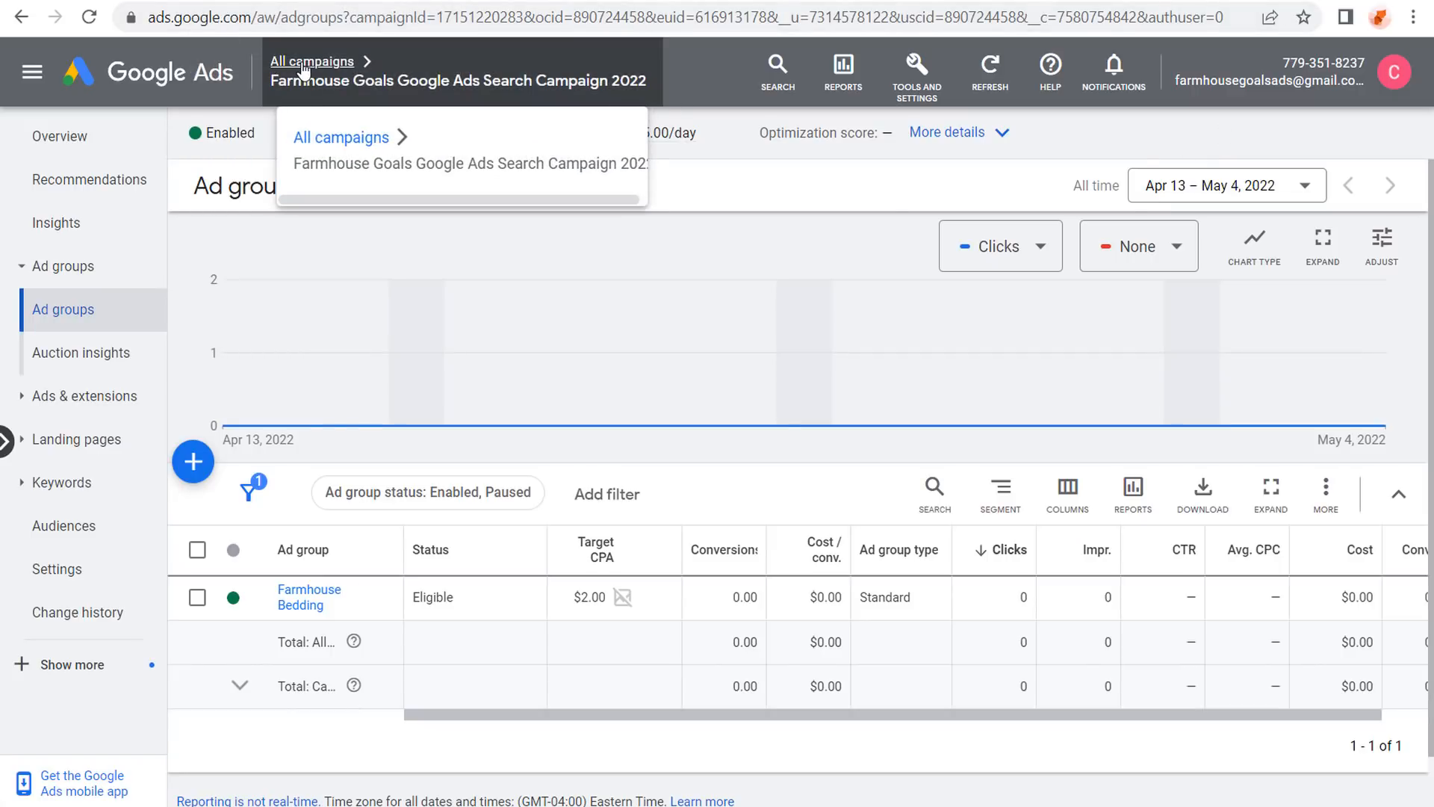
Confirm the search campaign bids Maximize conversions with a $2.00 target CPA.
{"action": "left_click", "coordinate": [298, 65]}
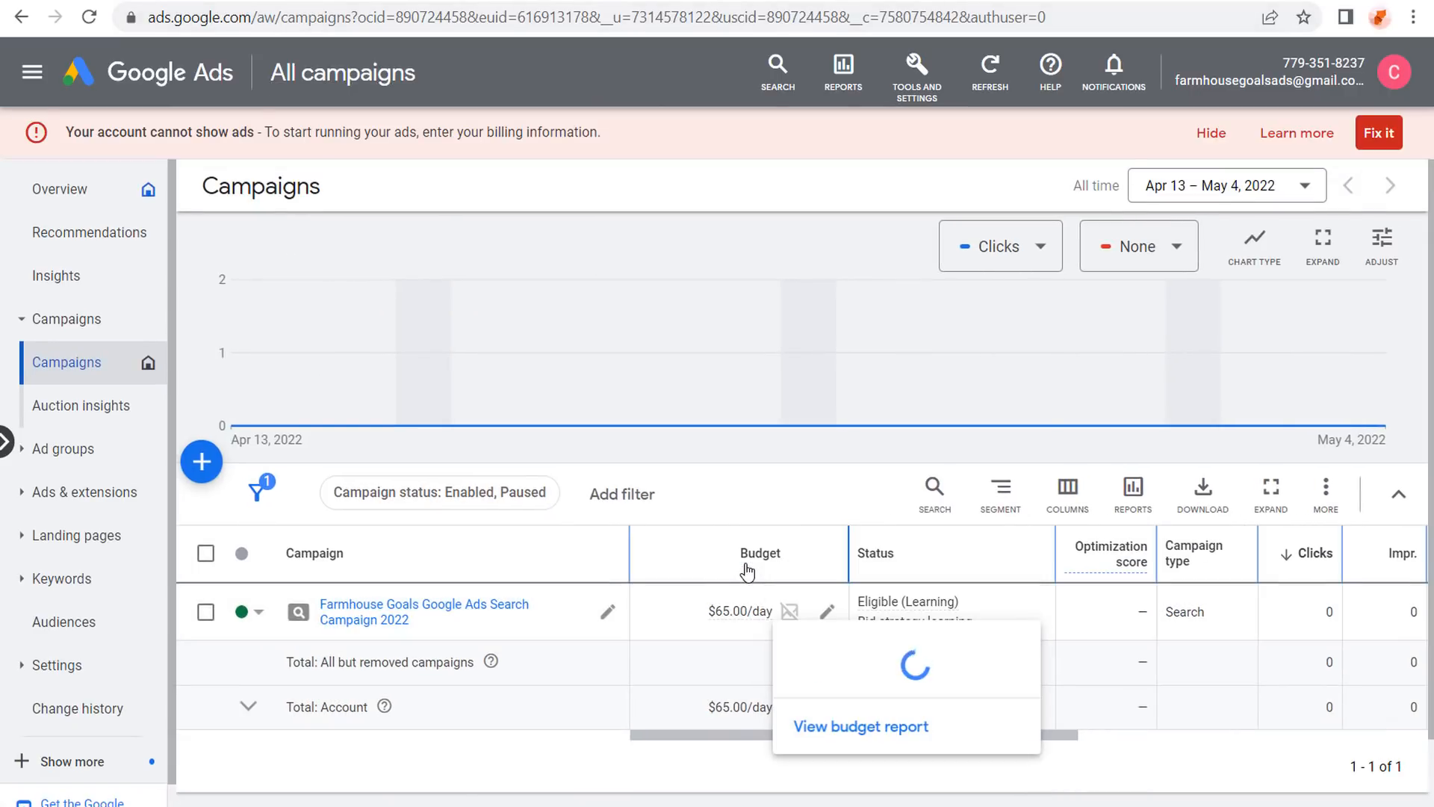
{"action": "left_click", "coordinate": [62, 448]}
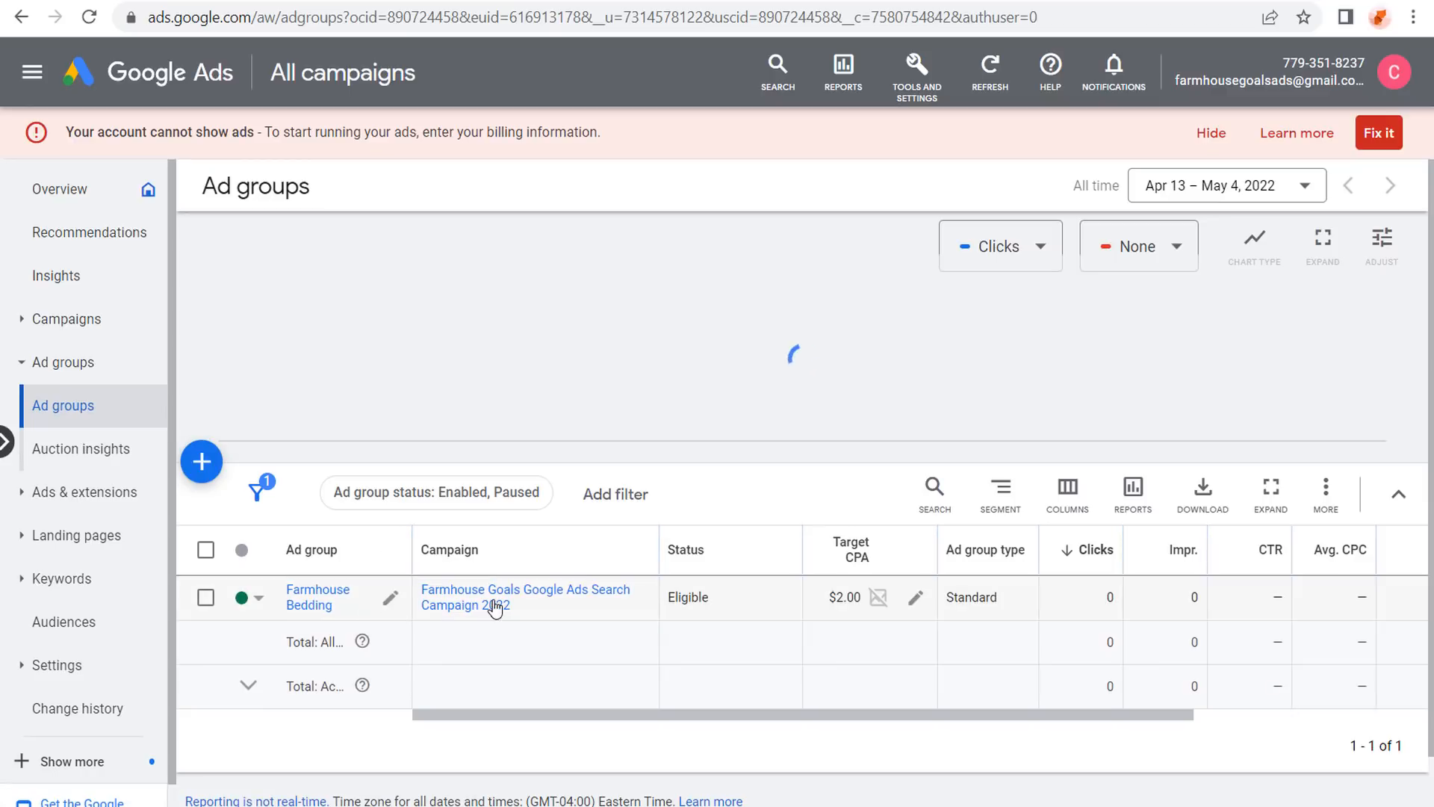
{"action": "left_click", "coordinate": [65, 319]}
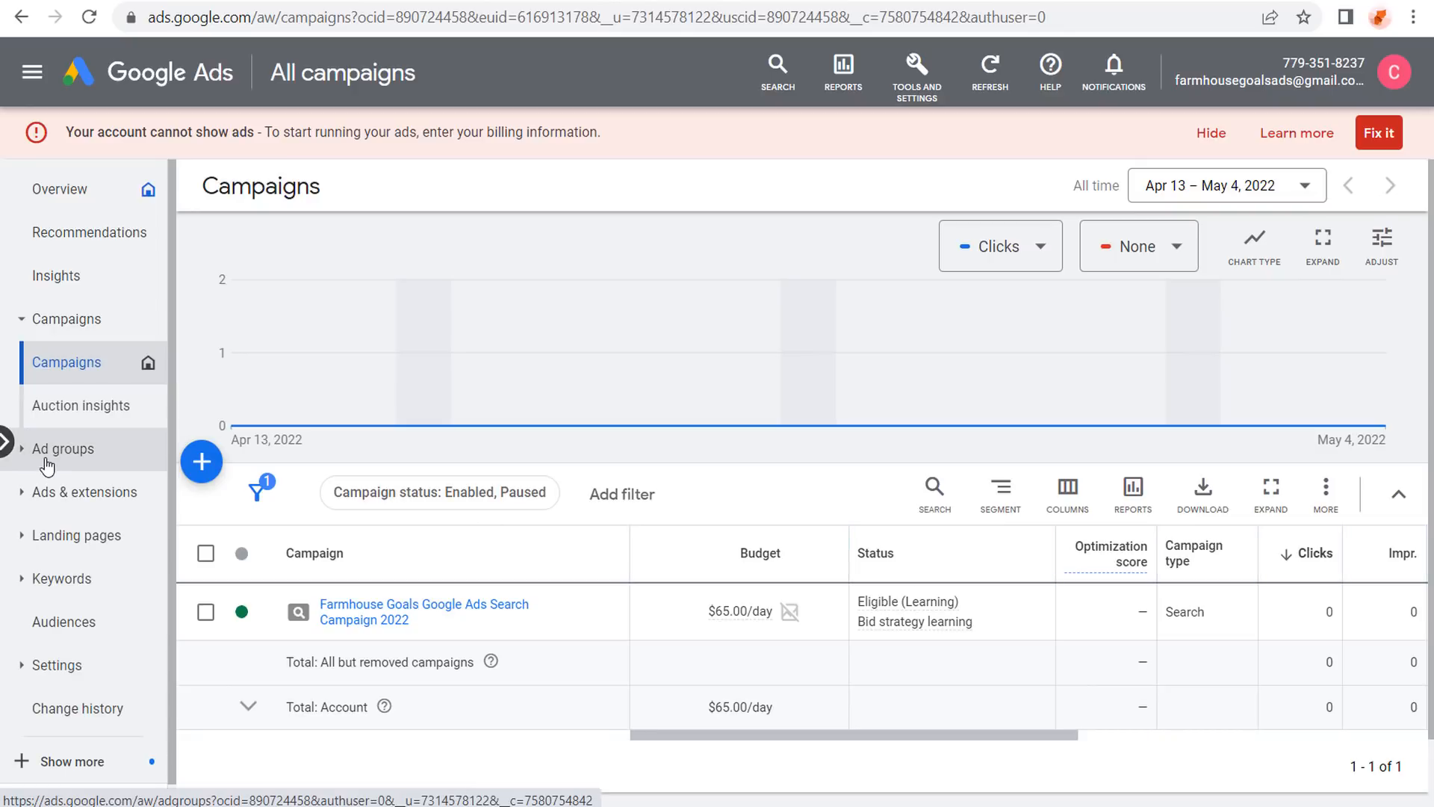
{"action": "scroll", "coordinate": [46, 466], "scroll_direction": "down", "scroll_amount": 1}
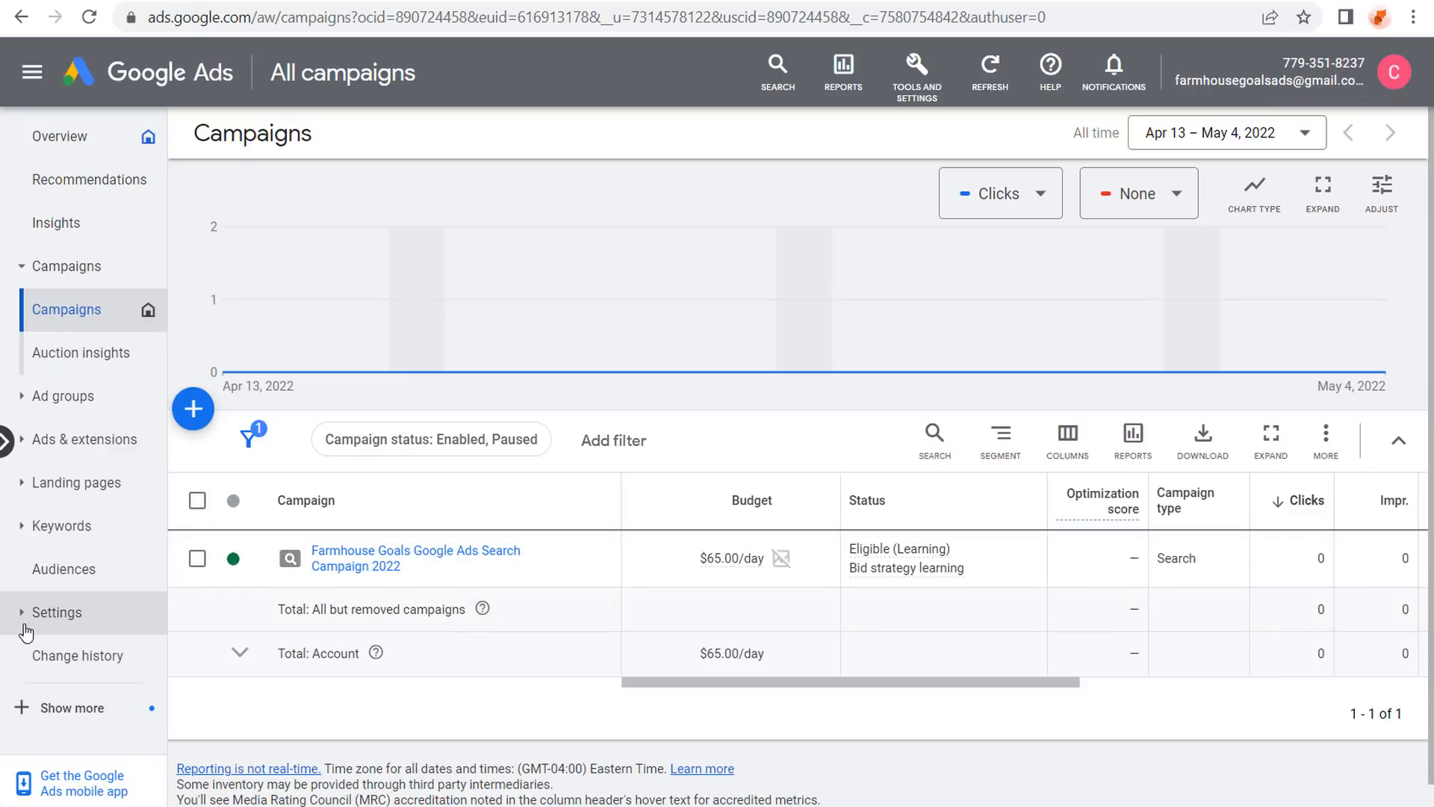
{"action": "left_click", "coordinate": [48, 614]}
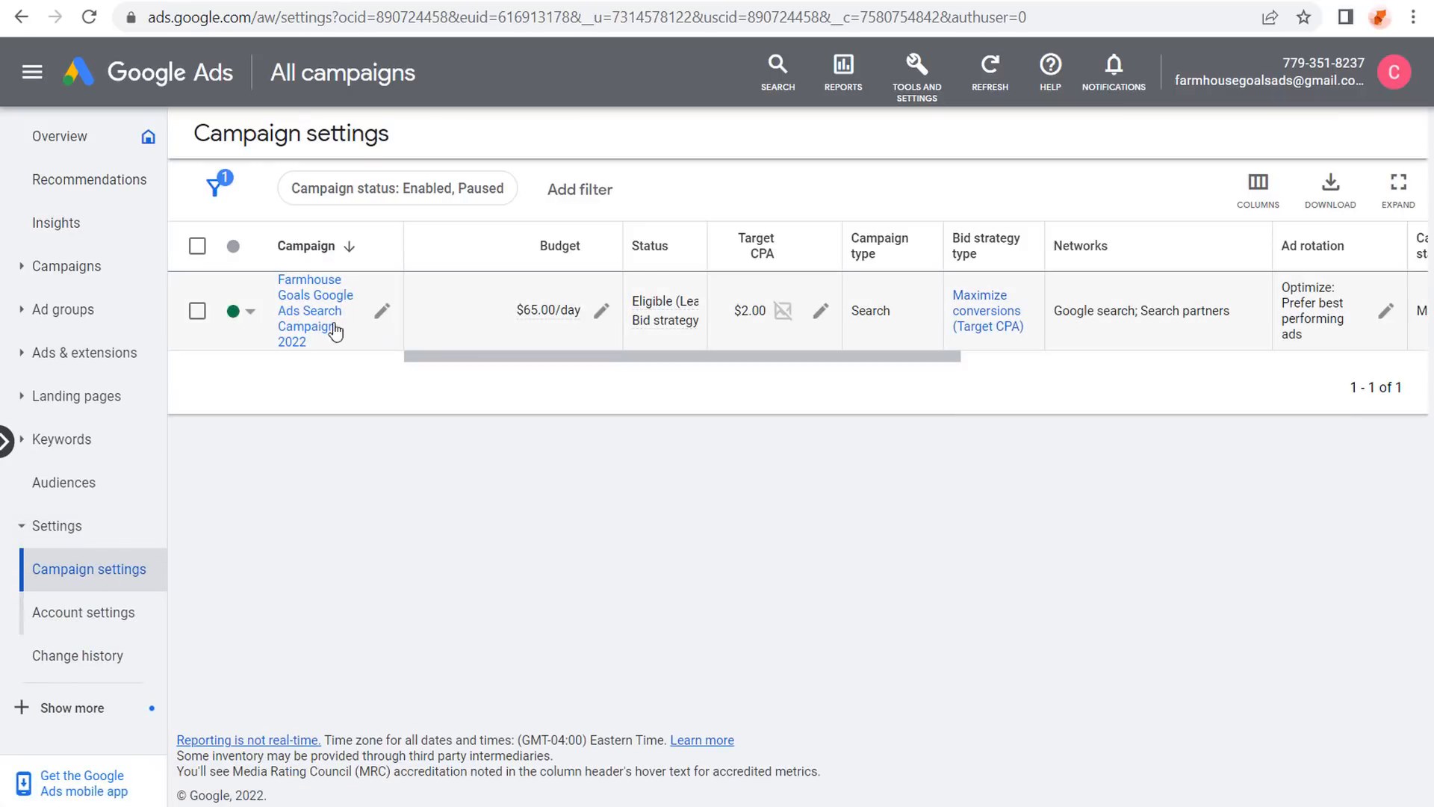
{"action": "left_click", "coordinate": [300, 309]}
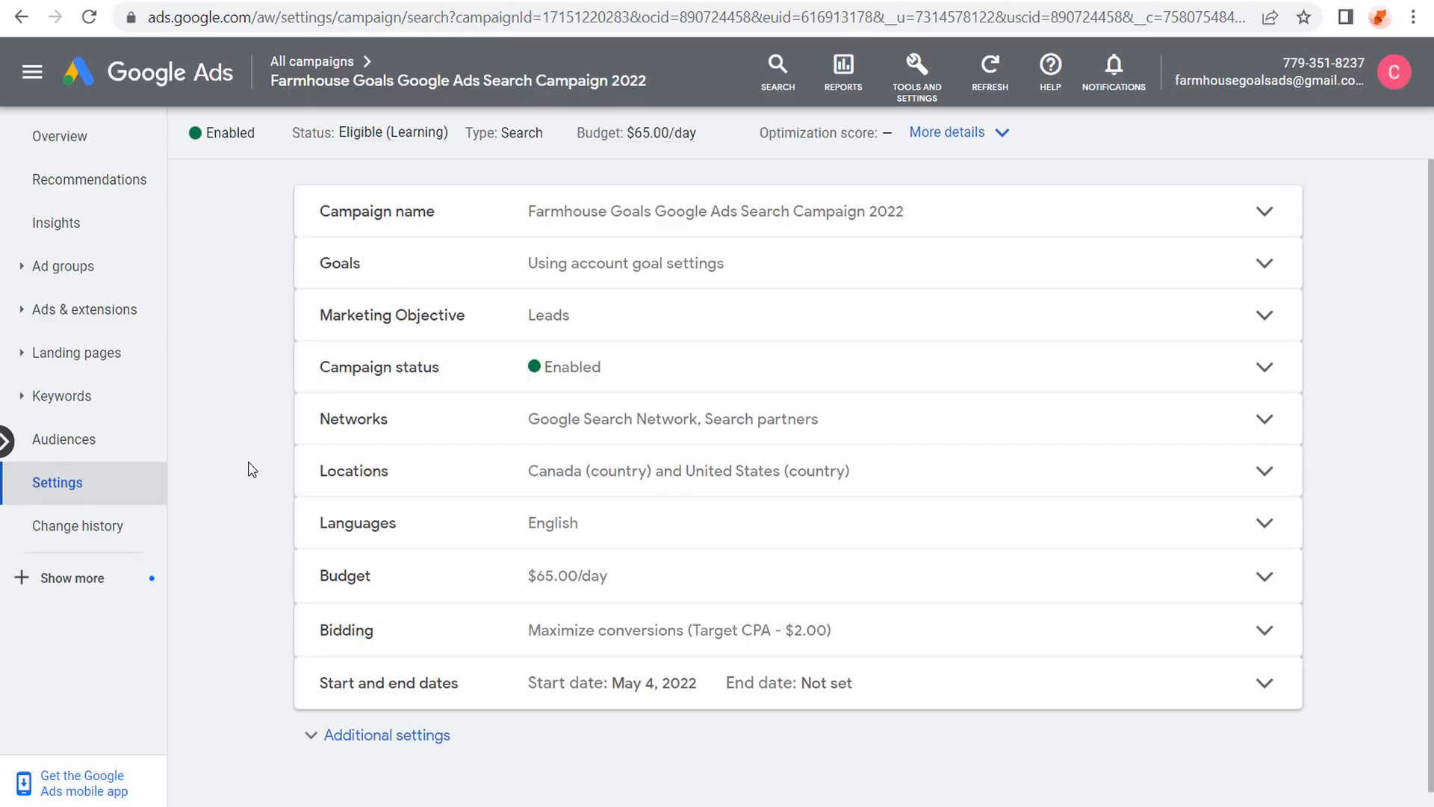
{"action": "left_click", "coordinate": [917, 624]}
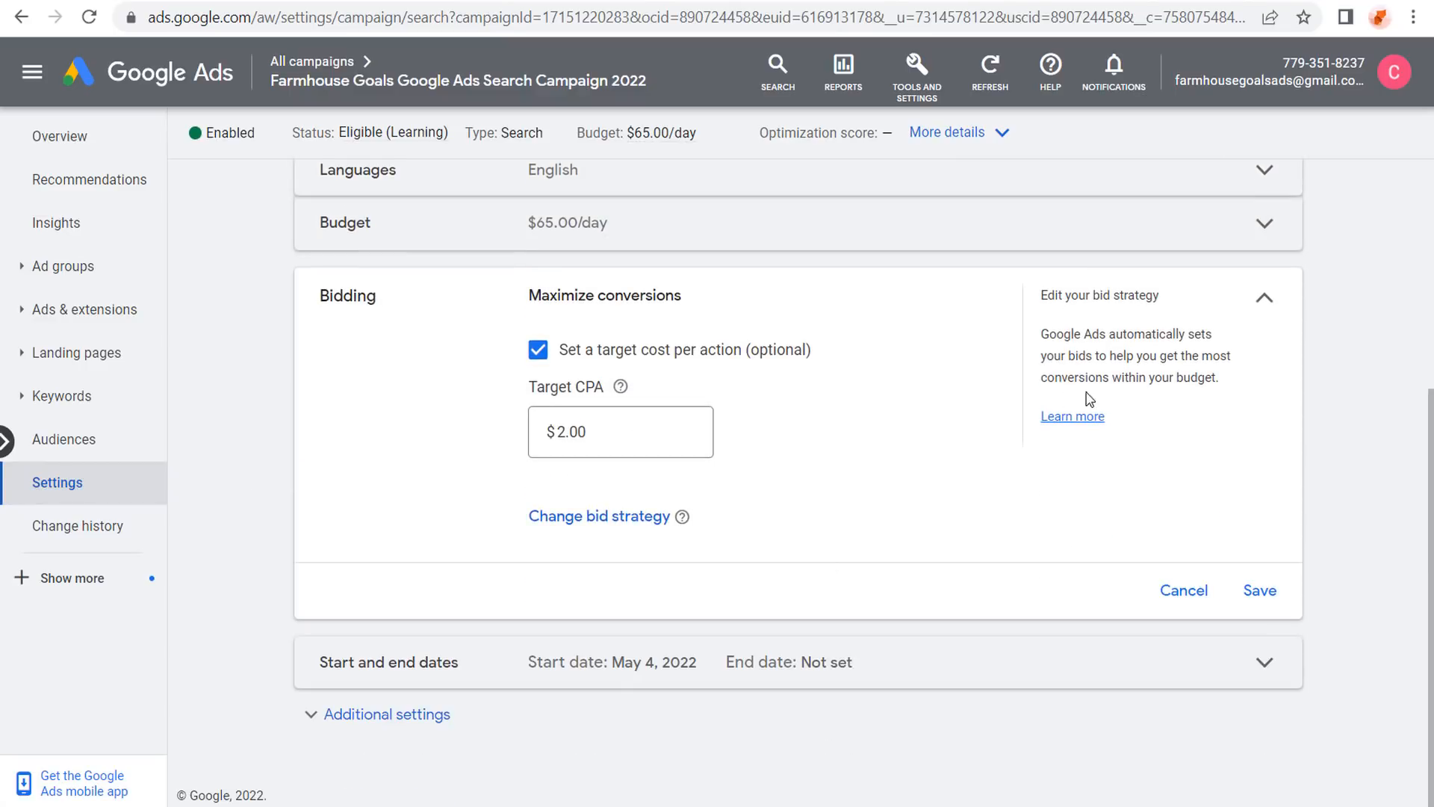
{"action": "left_click", "coordinate": [923, 76]}
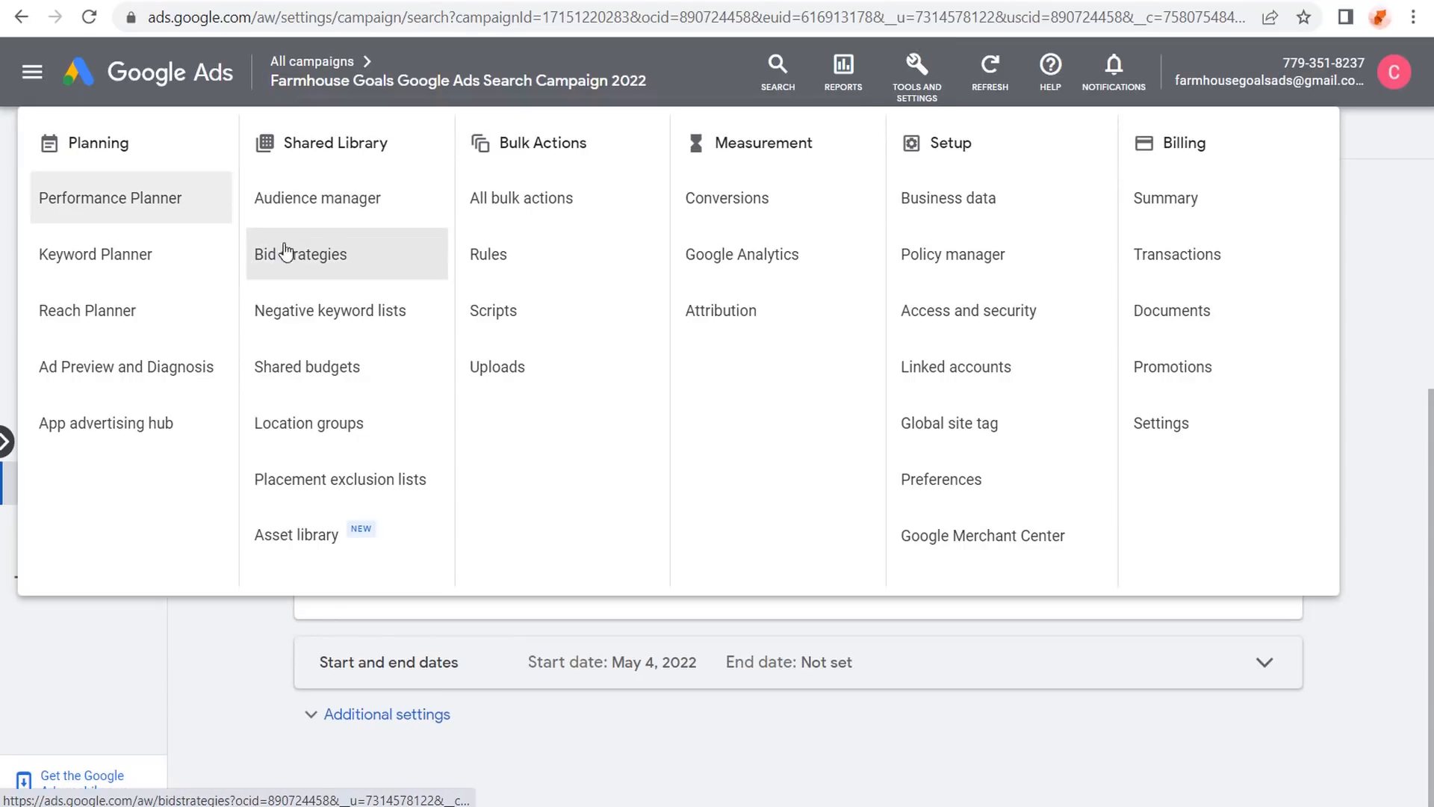
Go to Shared Library bid strategies and start a new portfolio bid strategy.
{"action": "left_click", "coordinate": [361, 255]}
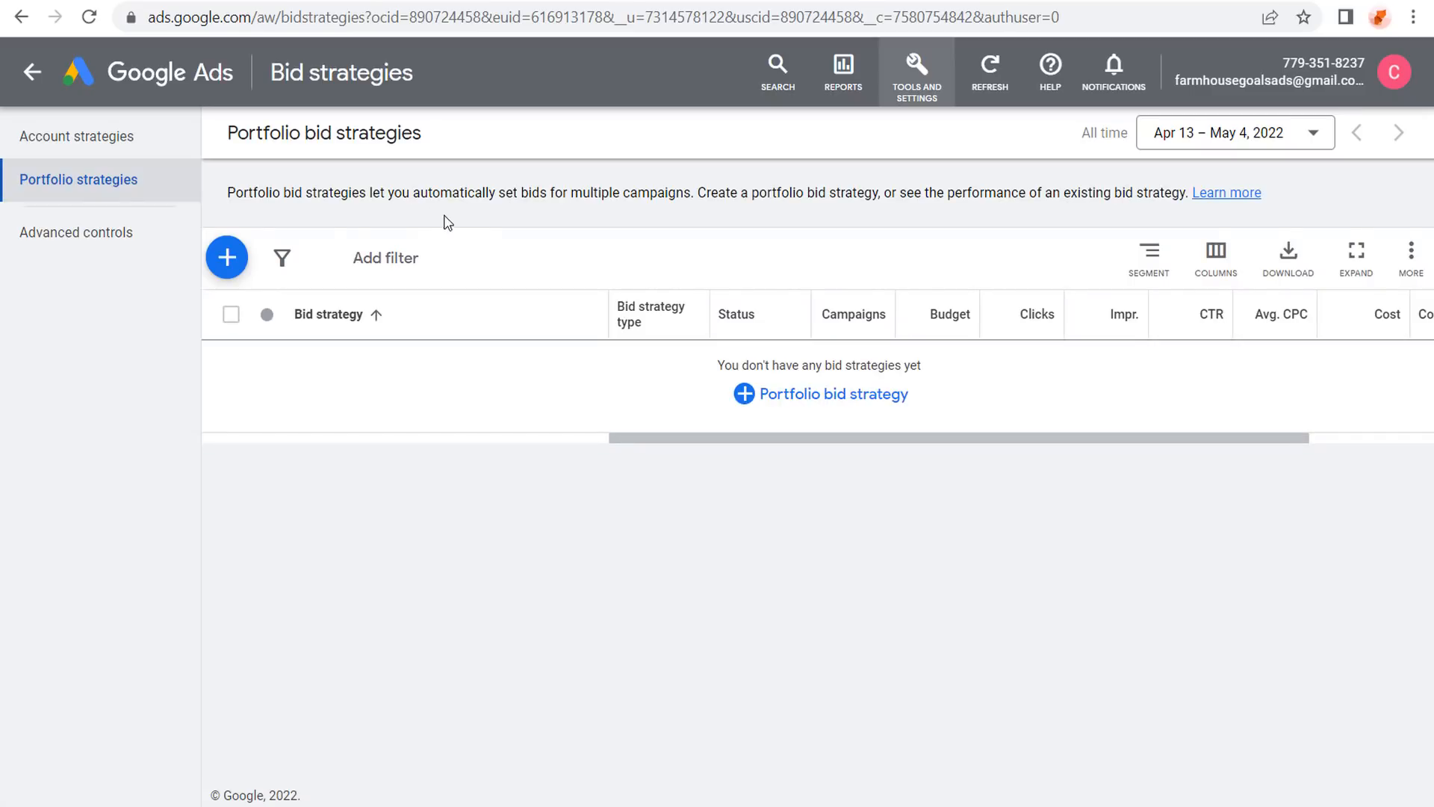
{"action": "left_click", "coordinate": [228, 265]}
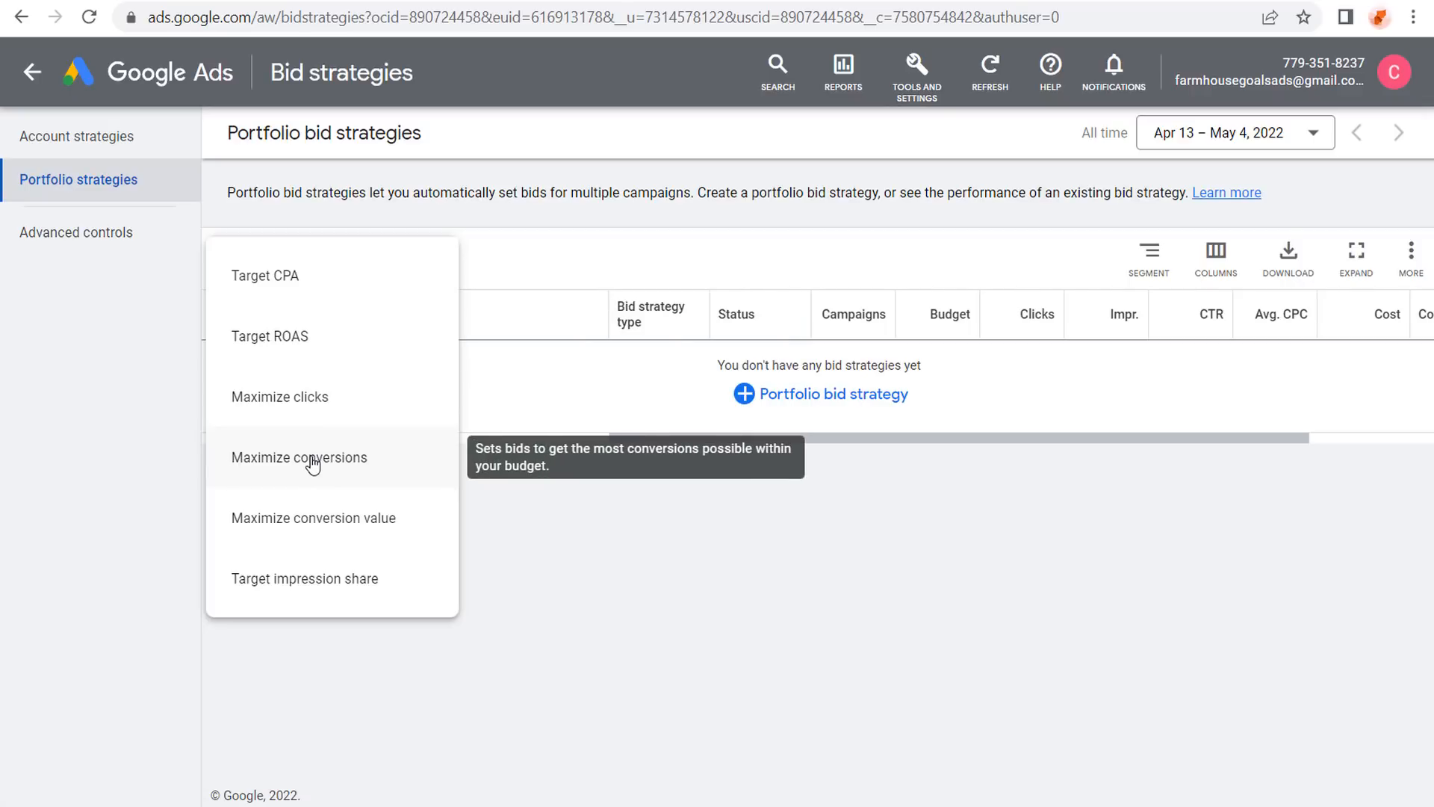
Create Target CPA strategy 'Search Campaign Bid Strategy' for the Farmhouse Goals campaign at $2.00, no shared budget.
{"action": "left_click", "coordinate": [316, 284]}
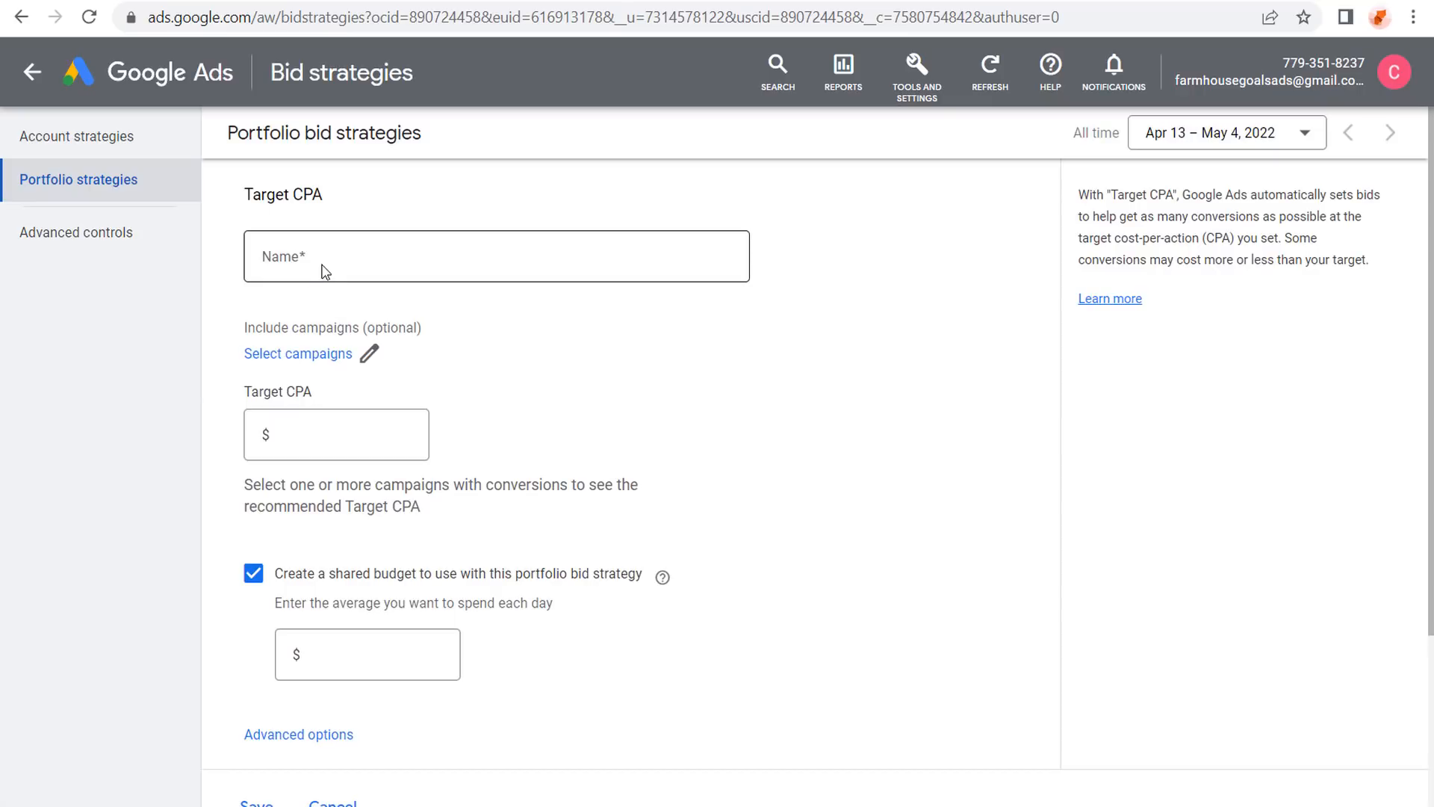
{"action": "left_click", "coordinate": [323, 264]}
{"action": "type", "text": "S"}
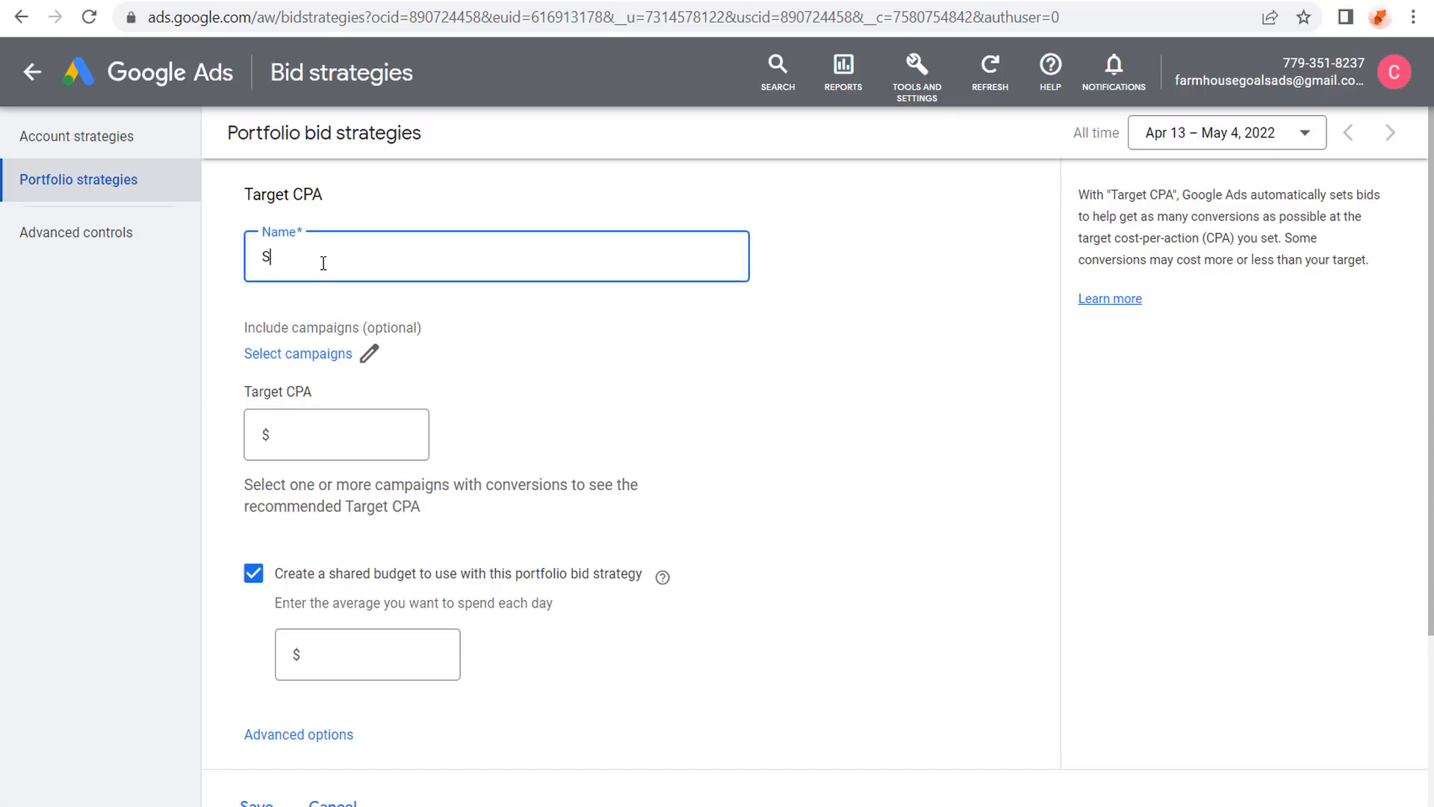
{"action": "type", "text": "earch Campaign Bid"}
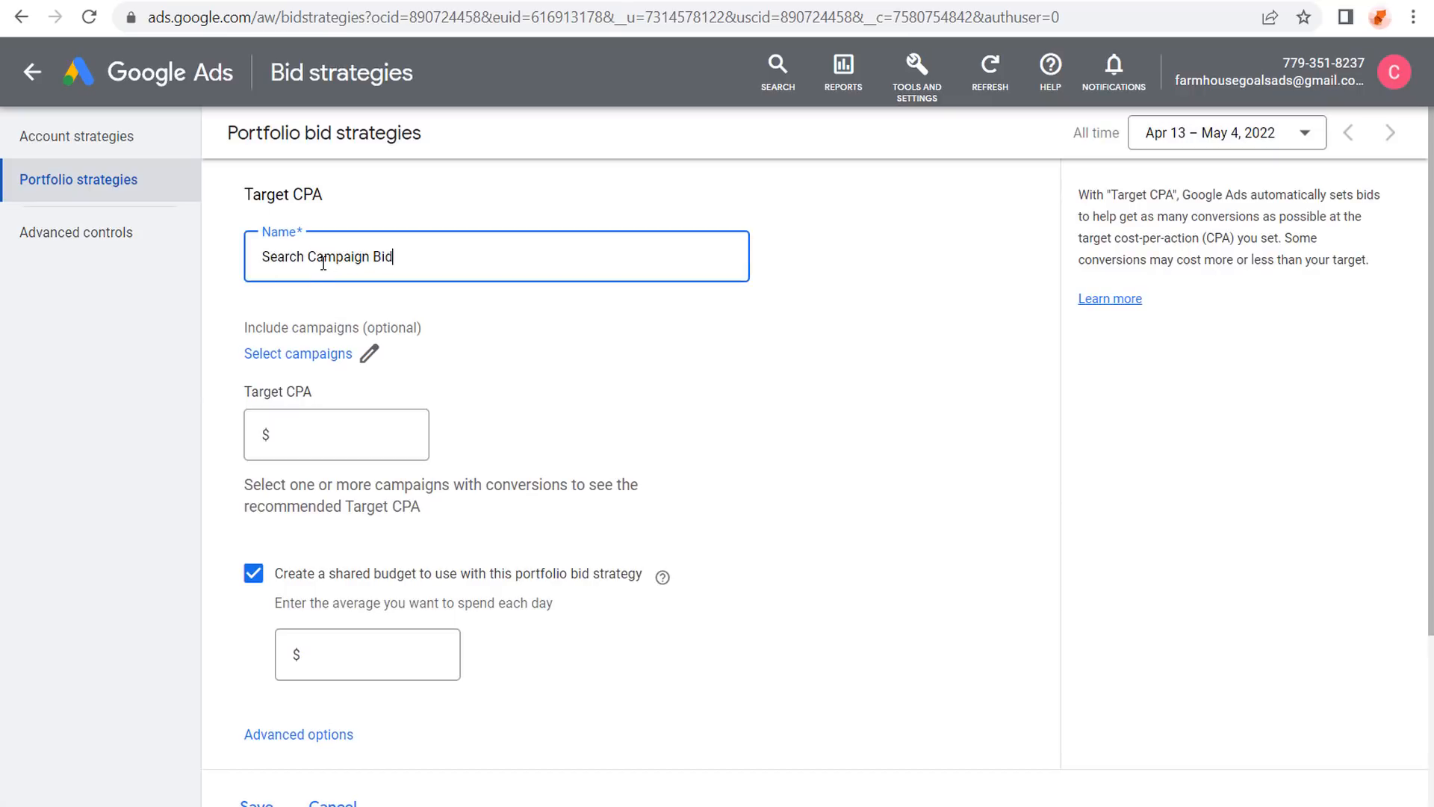
{"action": "type", "text": " Strategy"}
{"action": "left_click", "coordinate": [370, 353]}
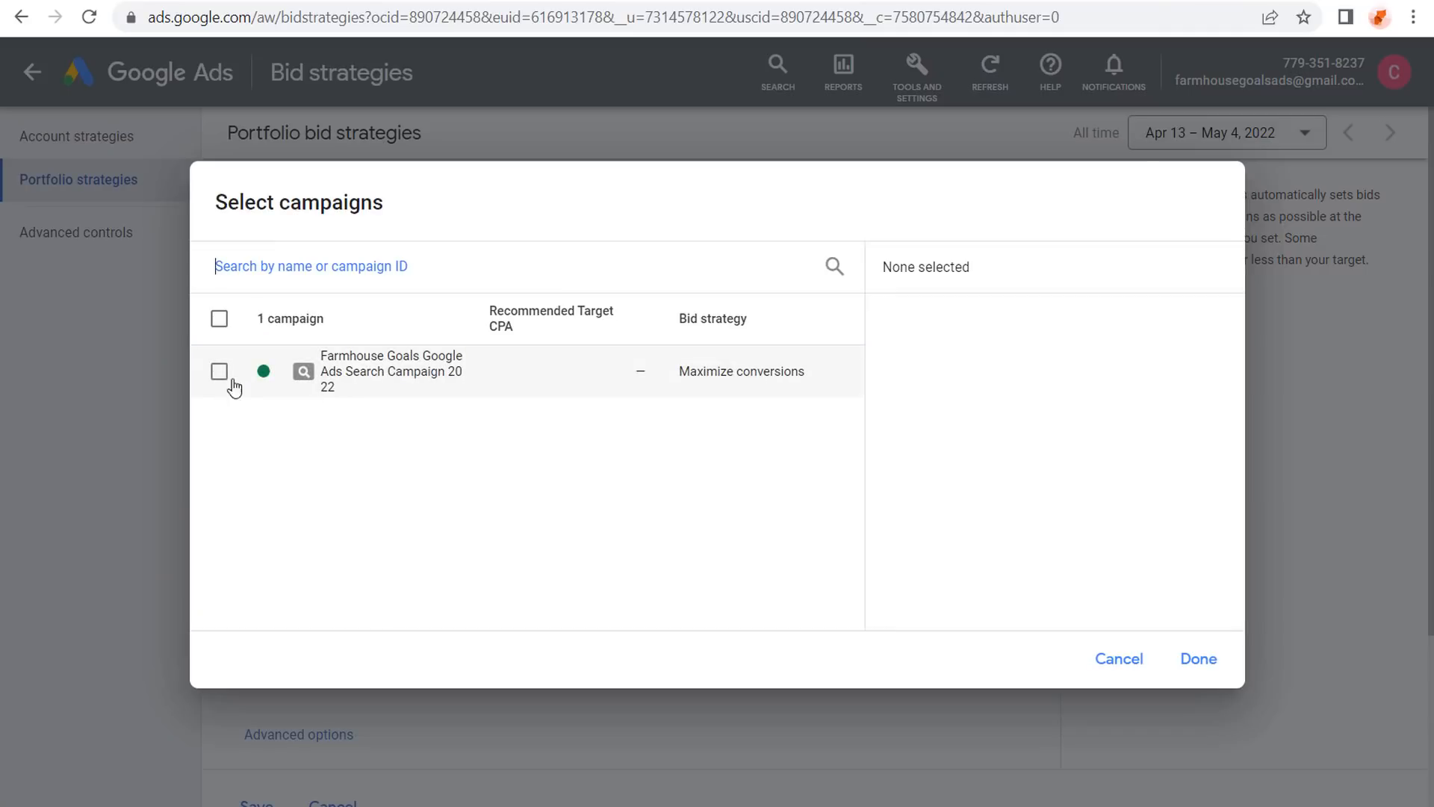
{"action": "left_click", "coordinate": [218, 375]}
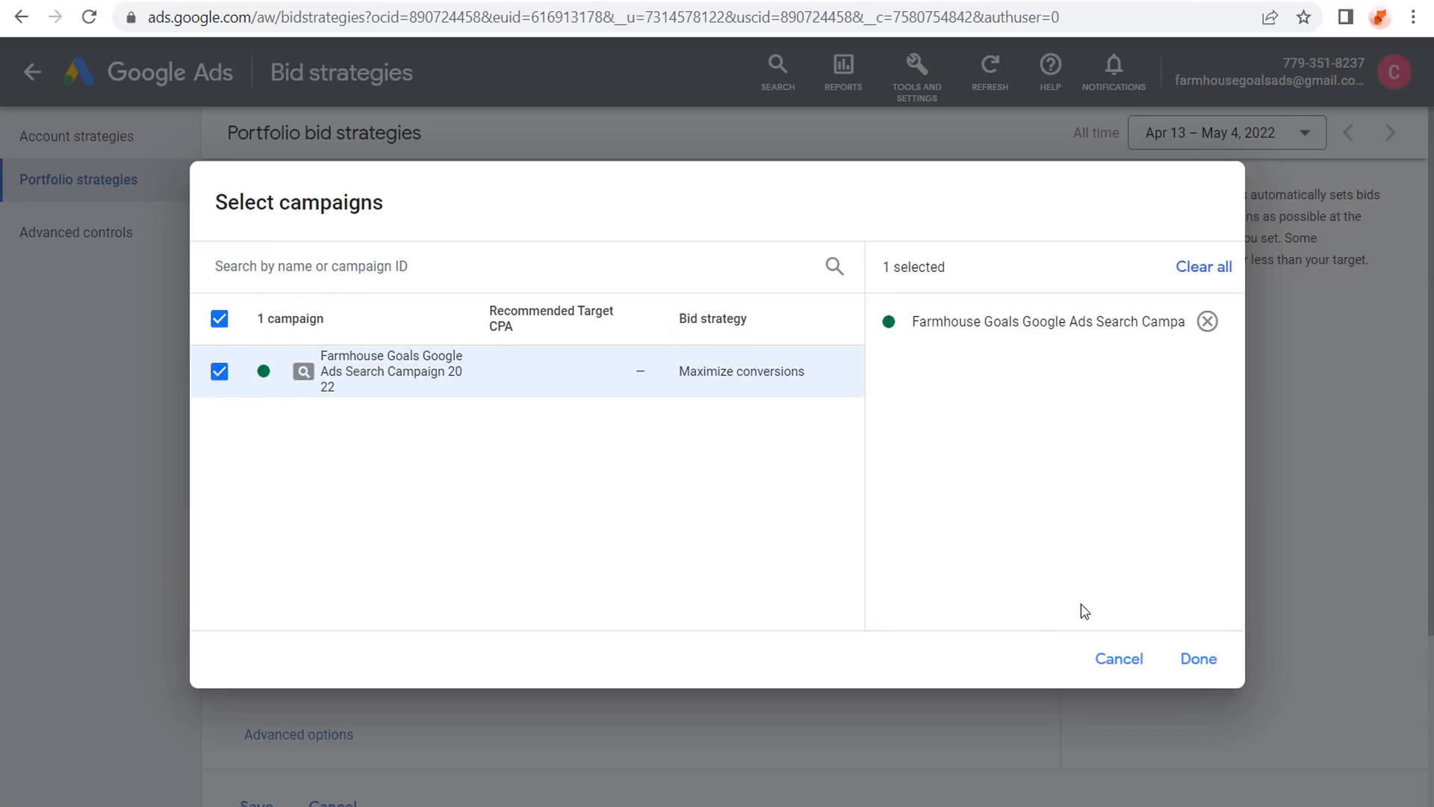
{"action": "left_click", "coordinate": [1190, 662]}
{"action": "left_click", "coordinate": [357, 435]}
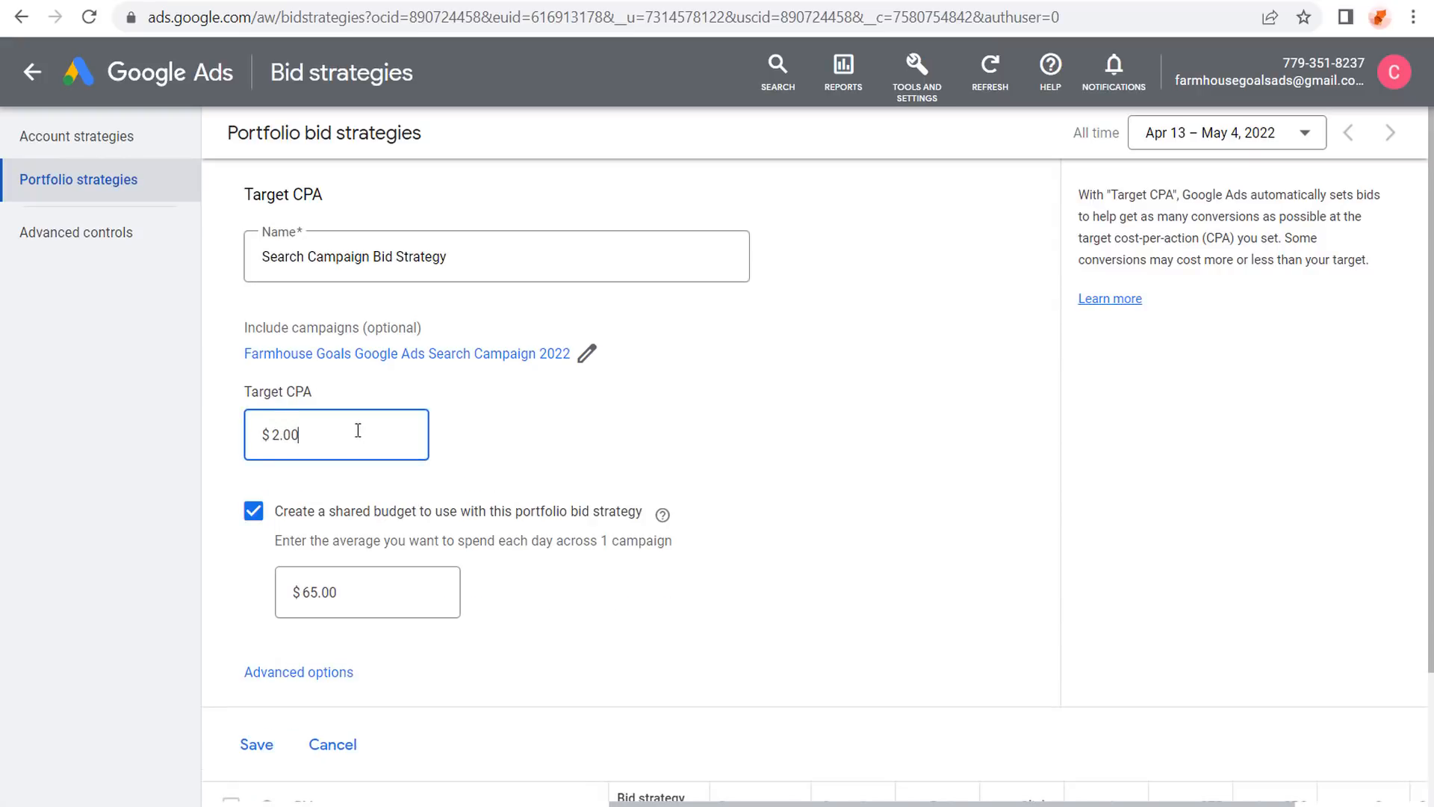
{"action": "left_click", "coordinate": [648, 408]}
{"action": "scroll", "coordinate": [646, 410], "scroll_direction": "down", "scroll_amount": 2}
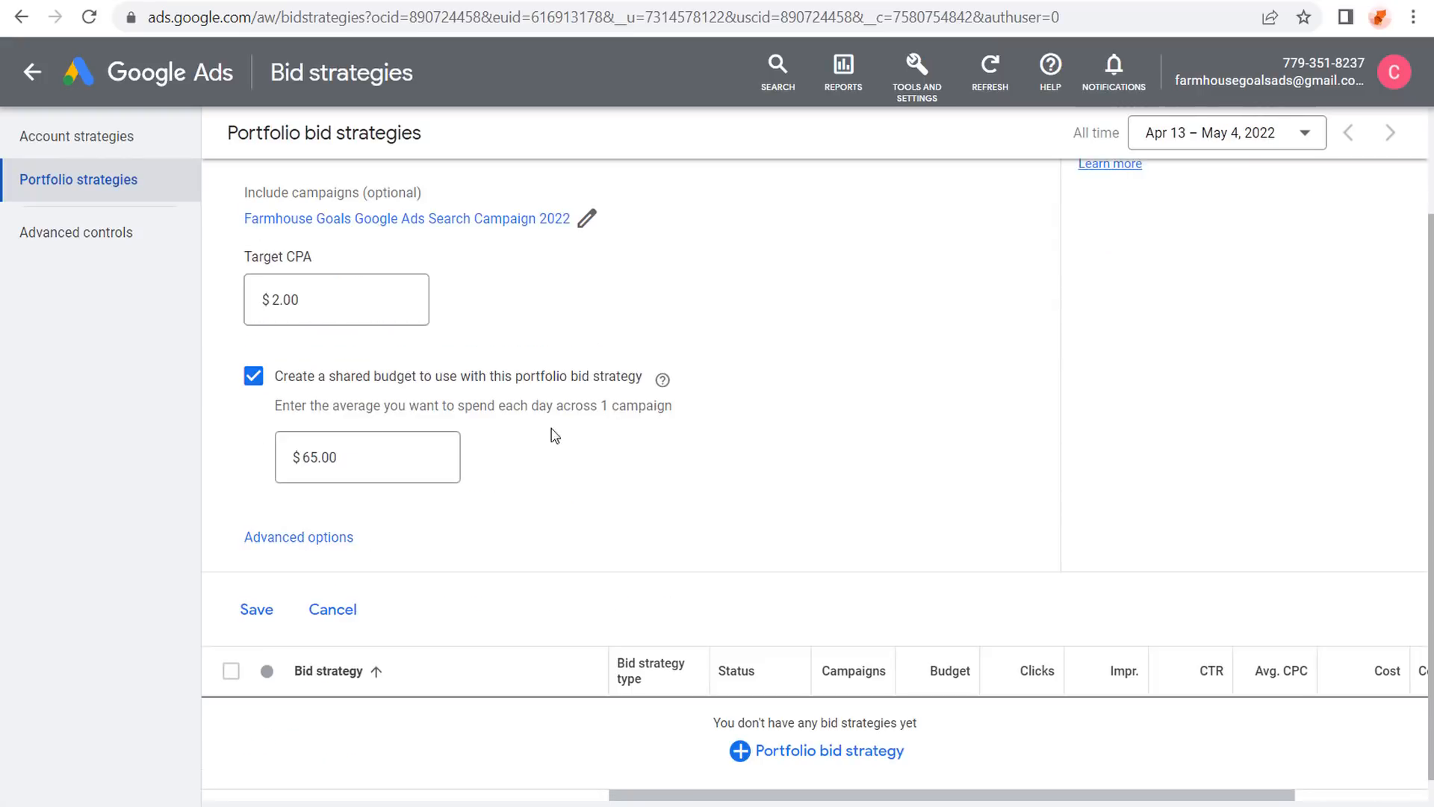
{"action": "left_click", "coordinate": [254, 379]}
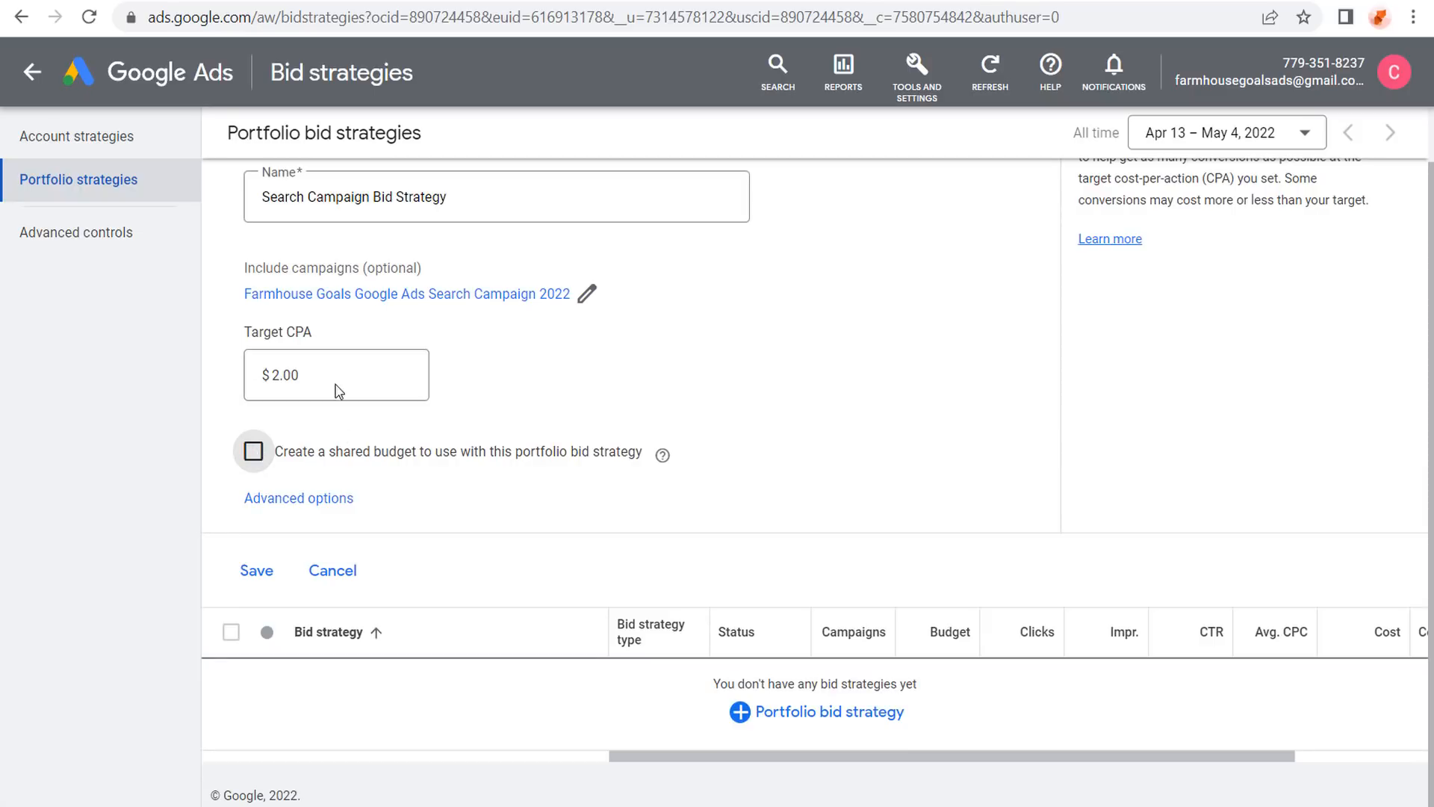
Set the strategy's maximum bid limit to $0.50 and save Search Campaign Bid Strategy.
{"action": "left_click", "coordinate": [288, 498]}
{"action": "scroll", "coordinate": [732, 413], "scroll_direction": "down", "scroll_amount": 2}
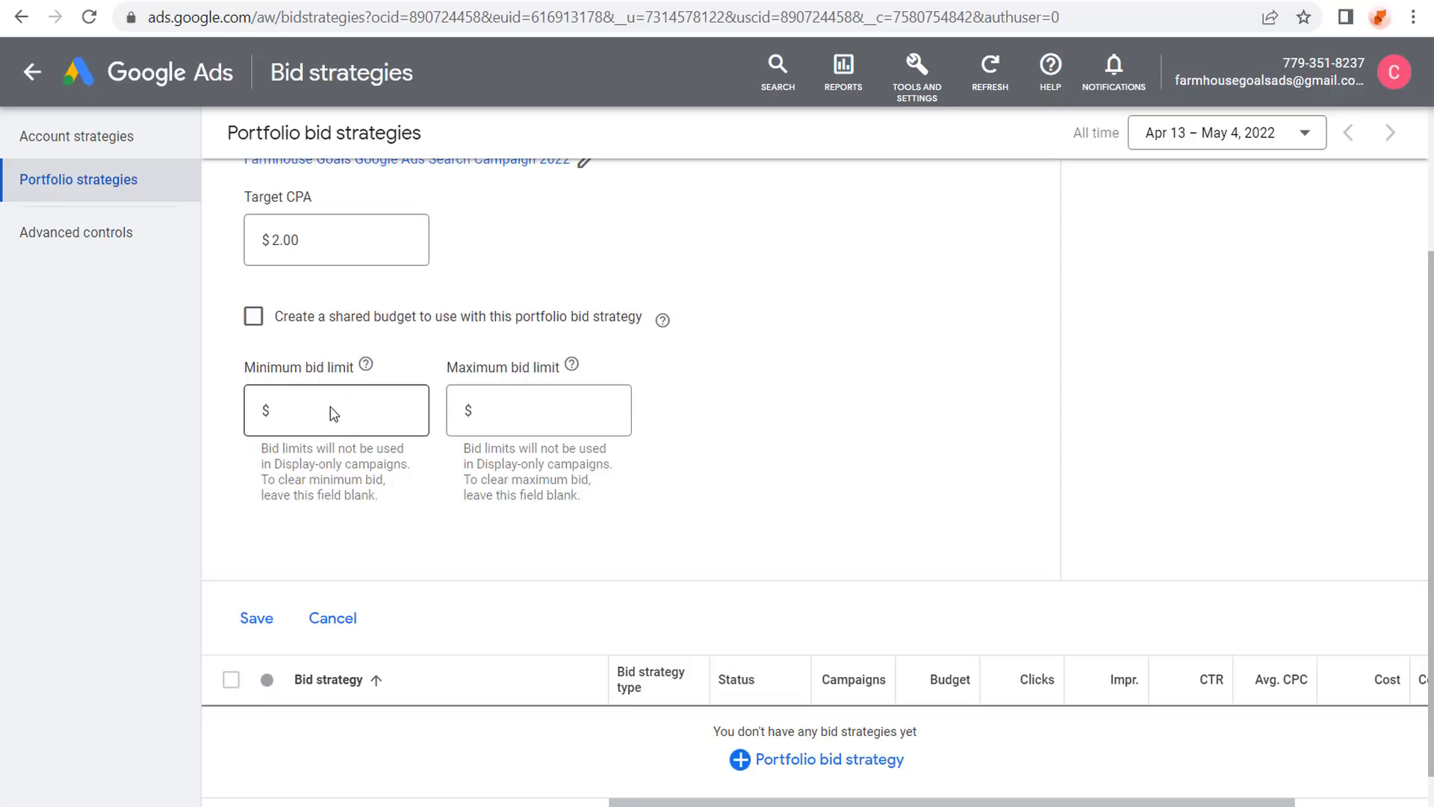
{"action": "left_click", "coordinate": [544, 413]}
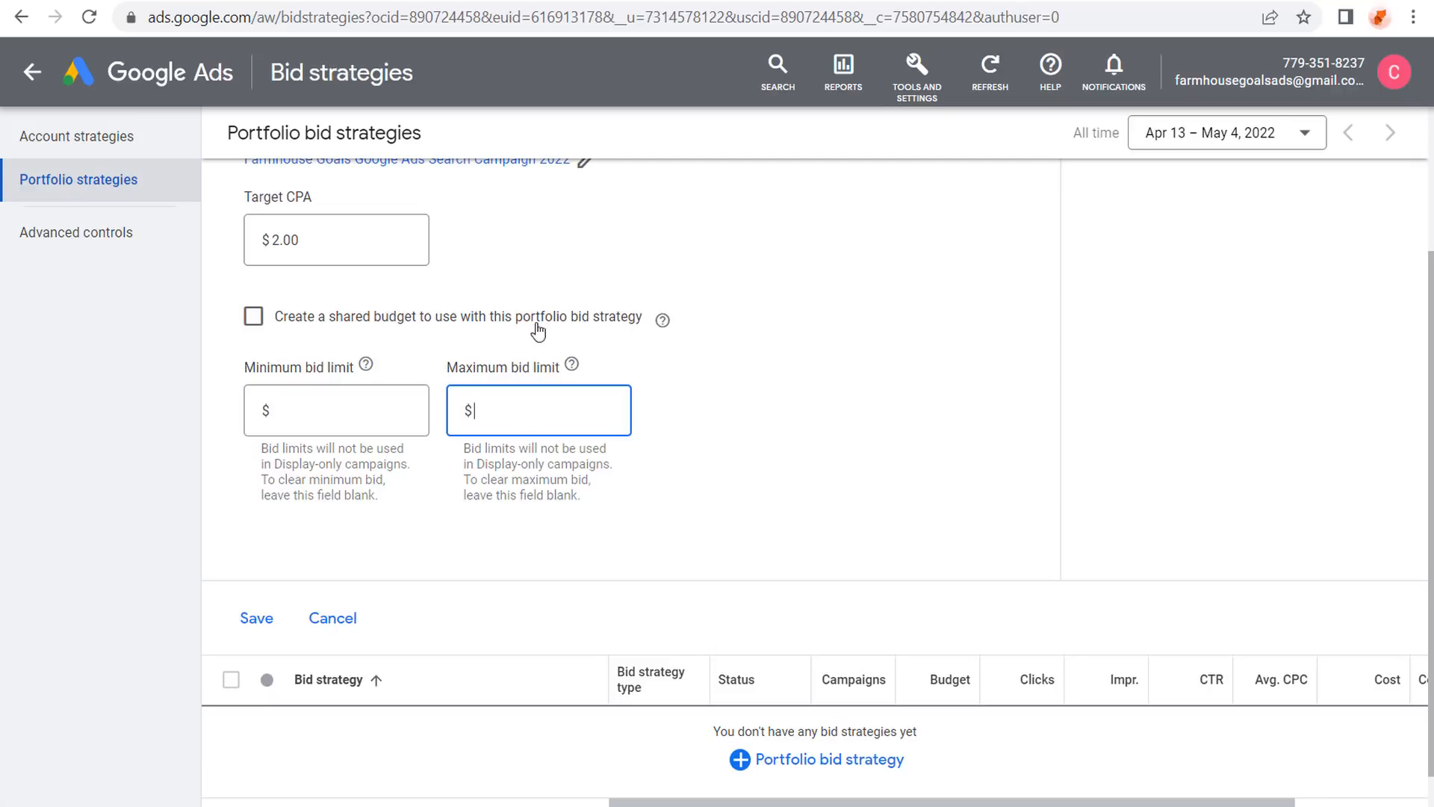
{"action": "left_click_drag", "start_coordinate": [252, 198], "coordinate": [335, 267]}
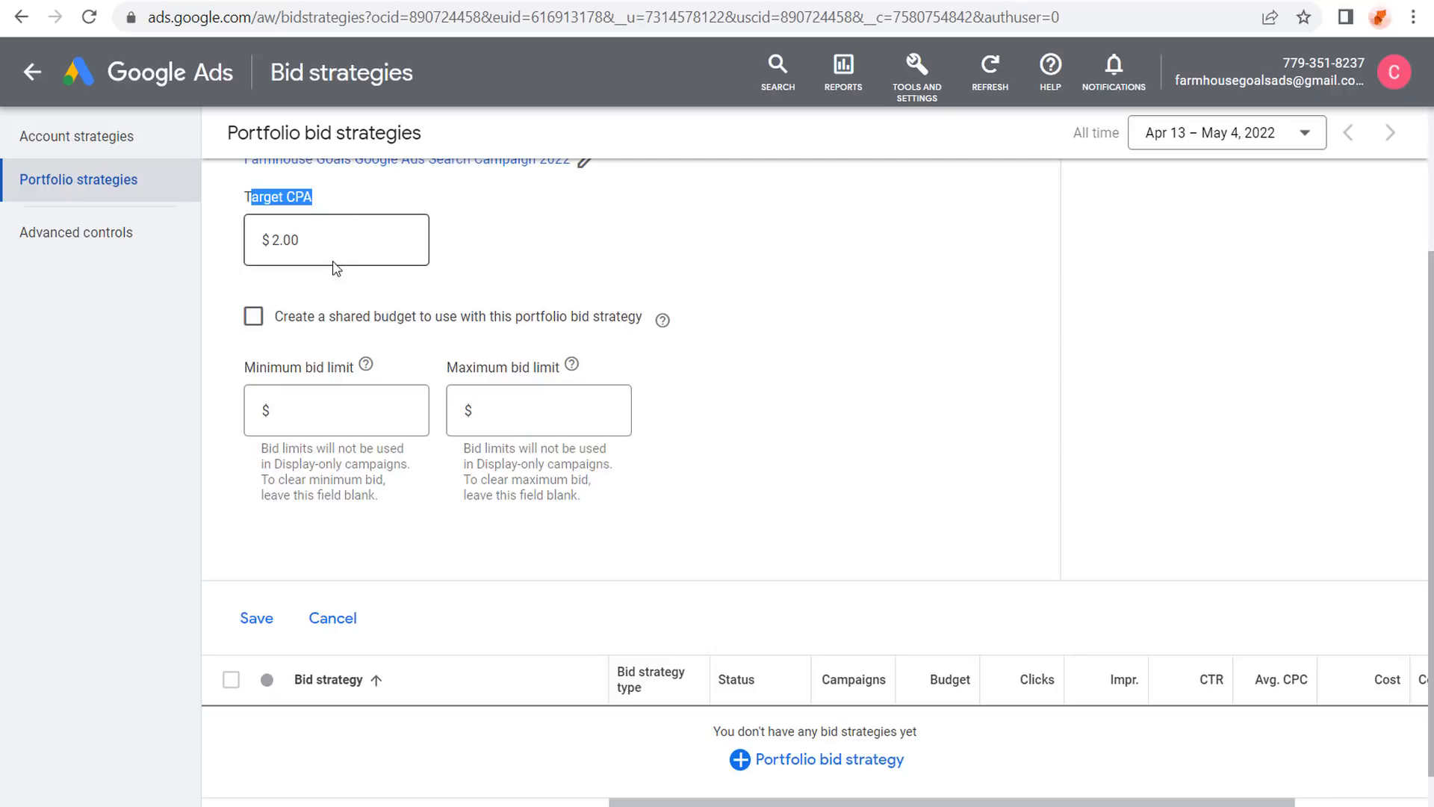
{"action": "left_click", "coordinate": [550, 408]}
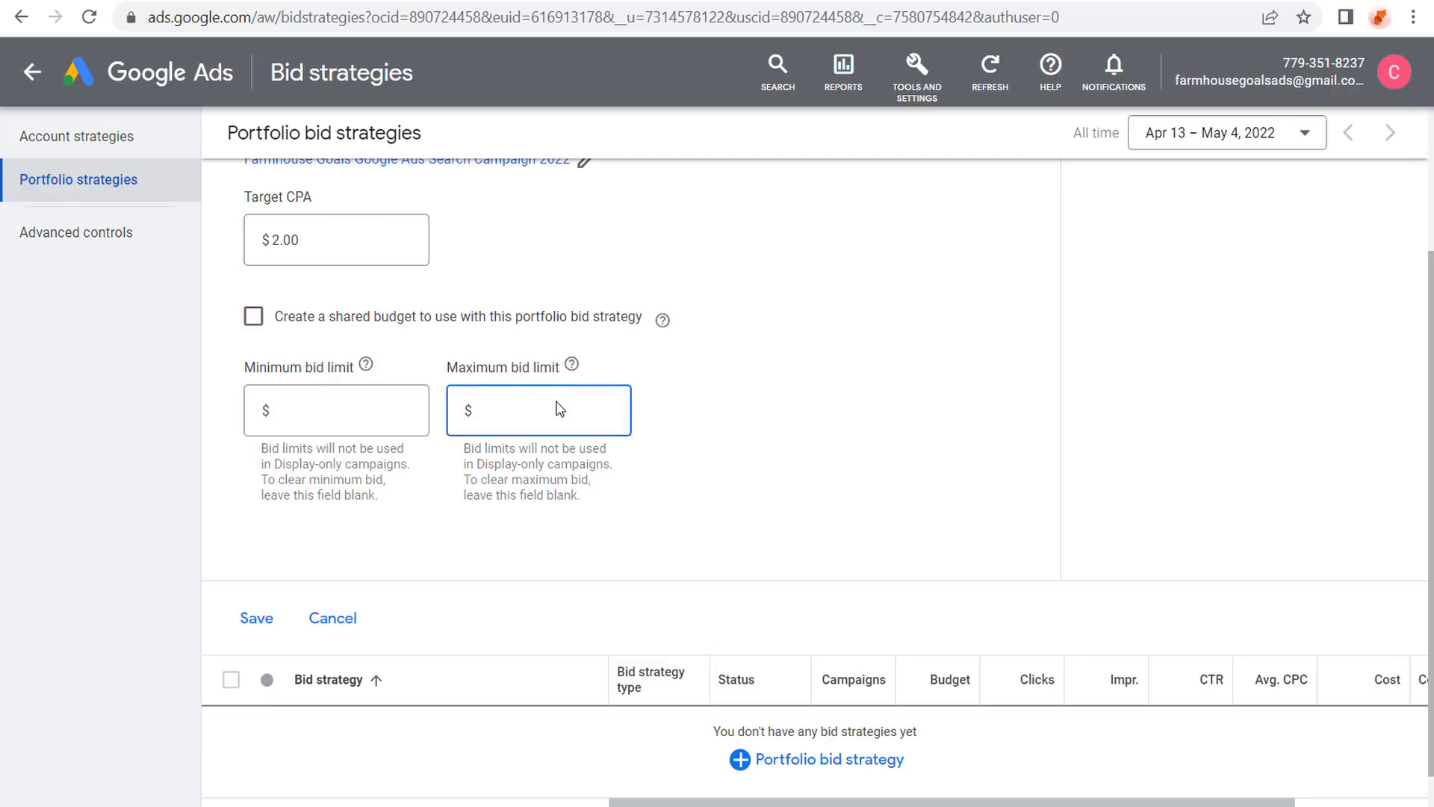
{"action": "type", "text": "1.25"}
{"action": "left_click_drag", "start_coordinate": [553, 406], "coordinate": [437, 411]}
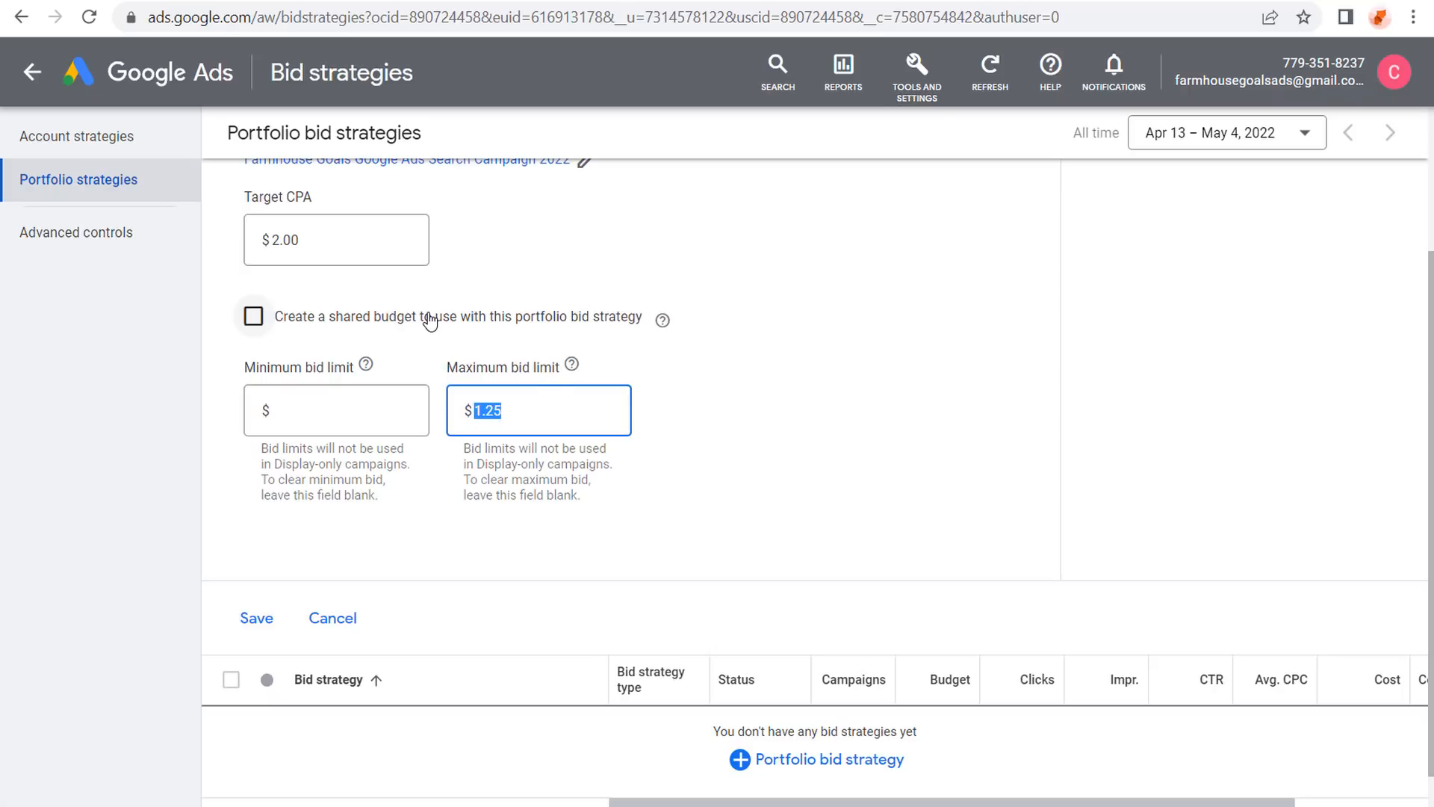
{"action": "type", "text": ".5"}
{"action": "left_click", "coordinate": [793, 372]}
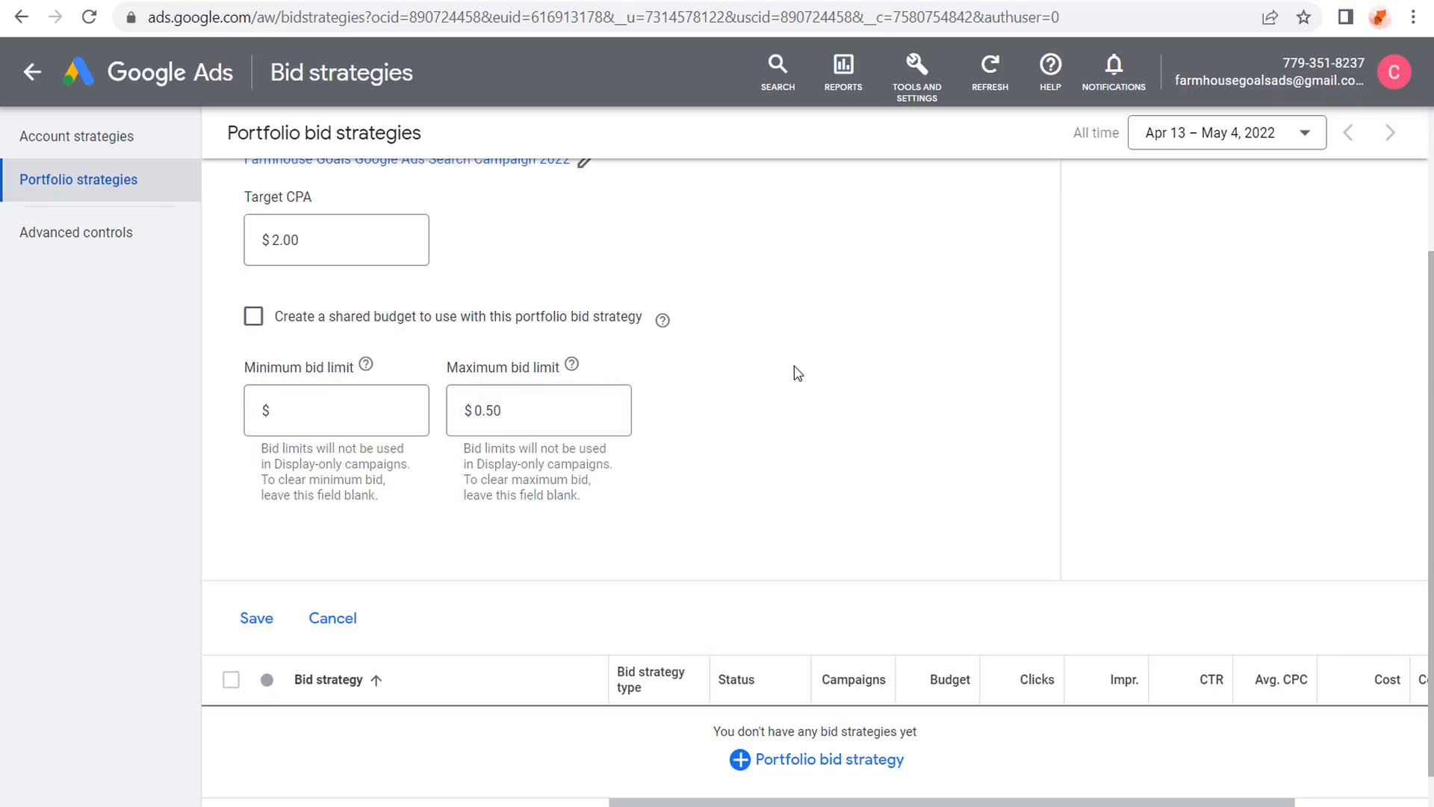
{"action": "left_click", "coordinate": [506, 410]}
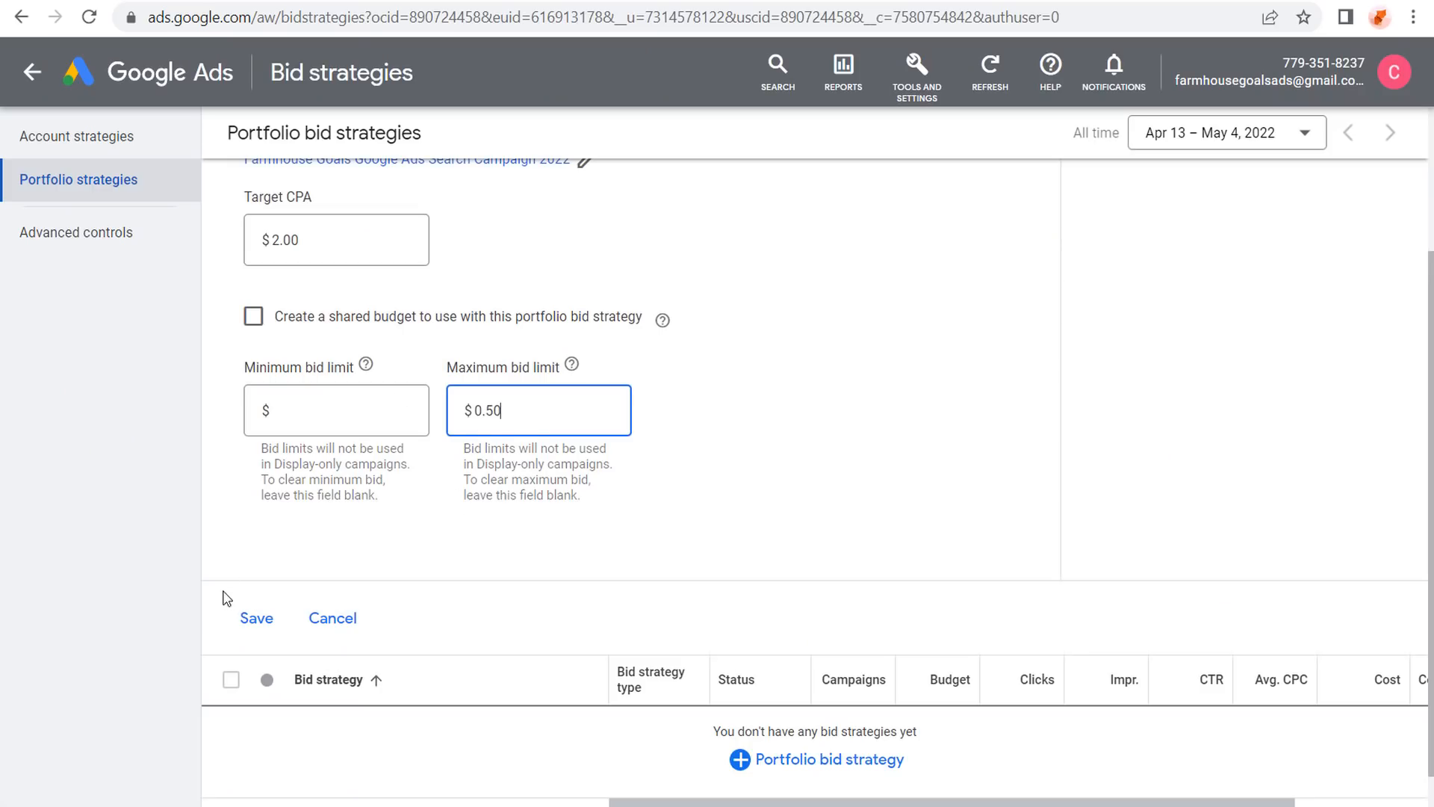
{"action": "left_click", "coordinate": [254, 618]}
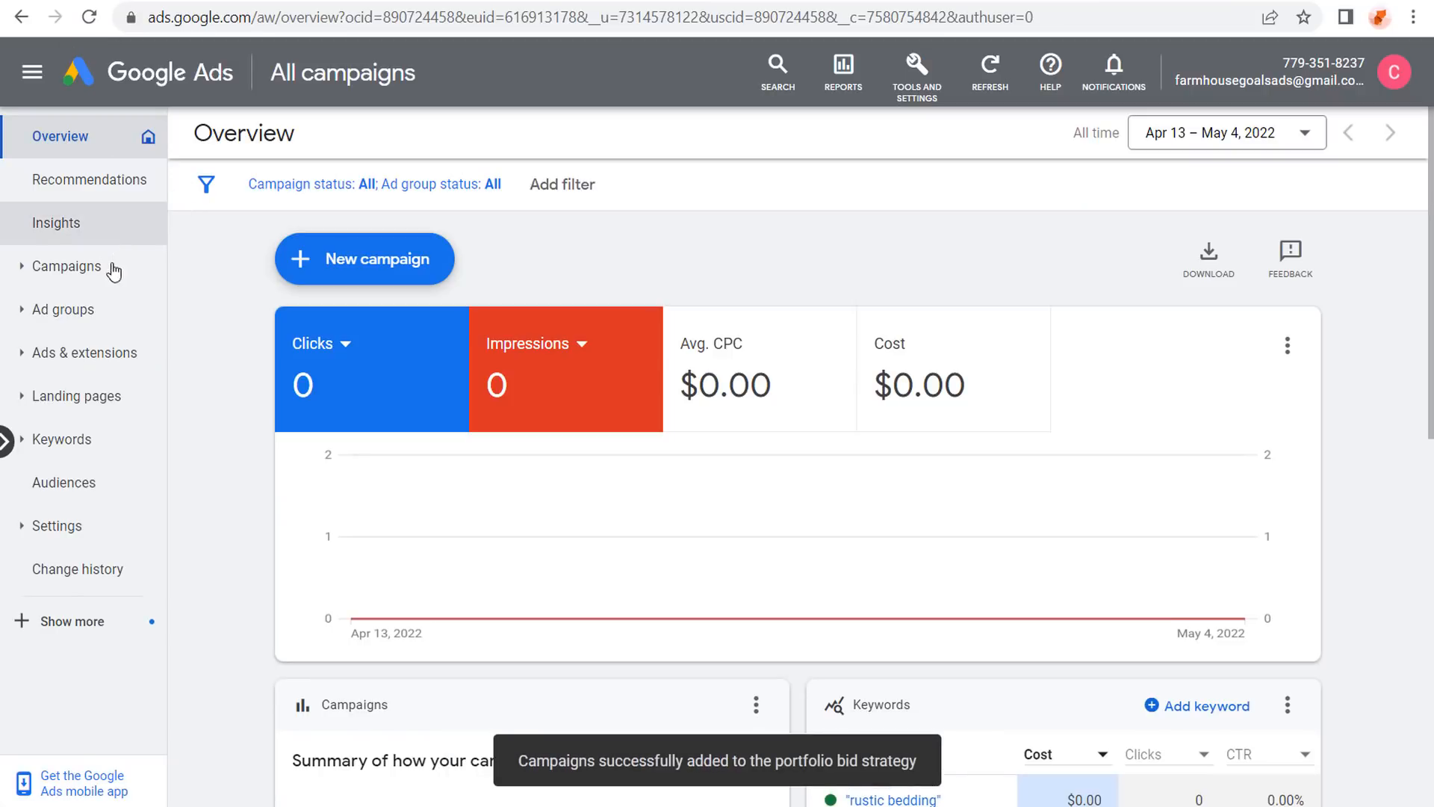
Open the search campaign's bidding, confirm the $2.00 Target CPA, and cancel without changes.
{"action": "left_click", "coordinate": [89, 267]}
{"action": "left_click", "coordinate": [321, 545]}
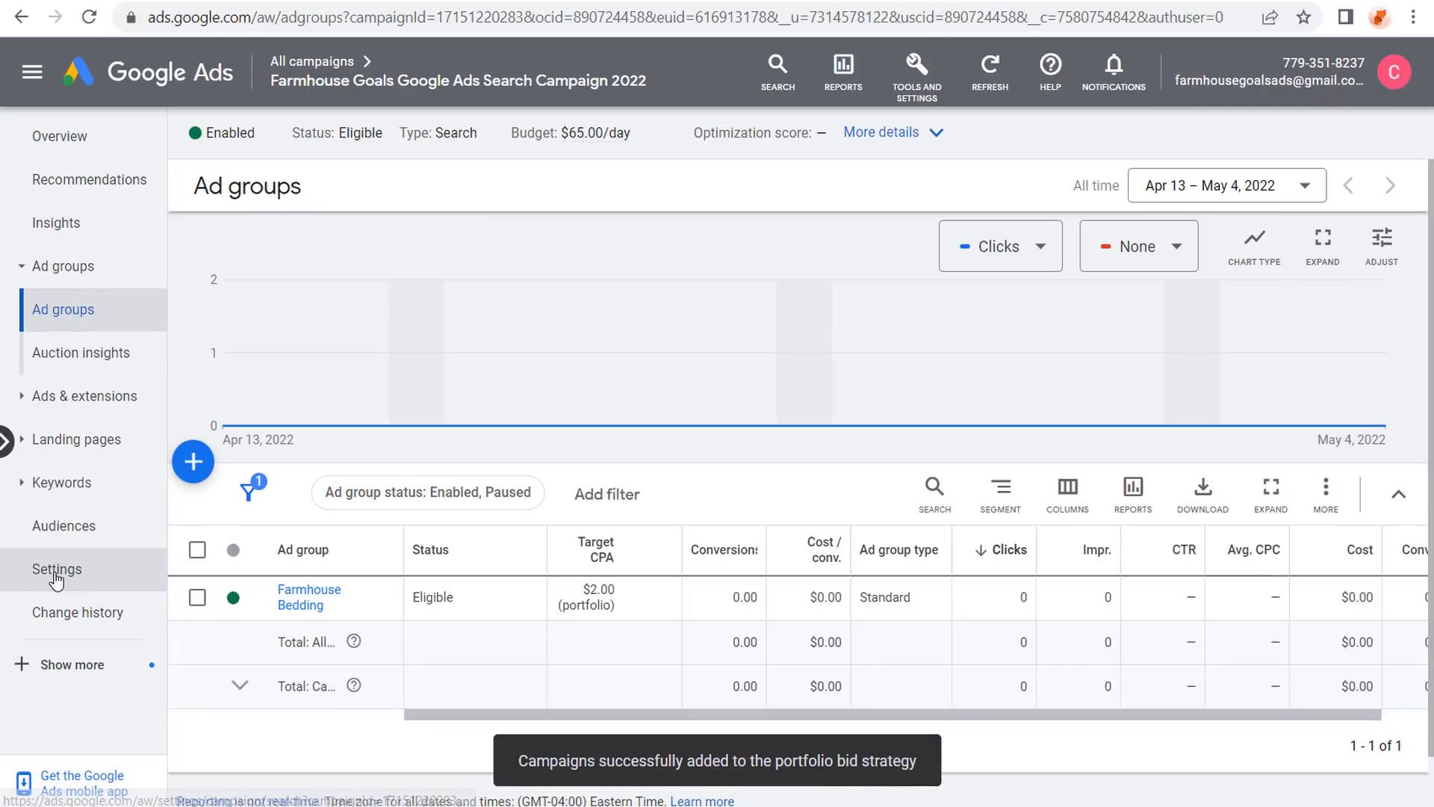
{"action": "left_click", "coordinate": [57, 570]}
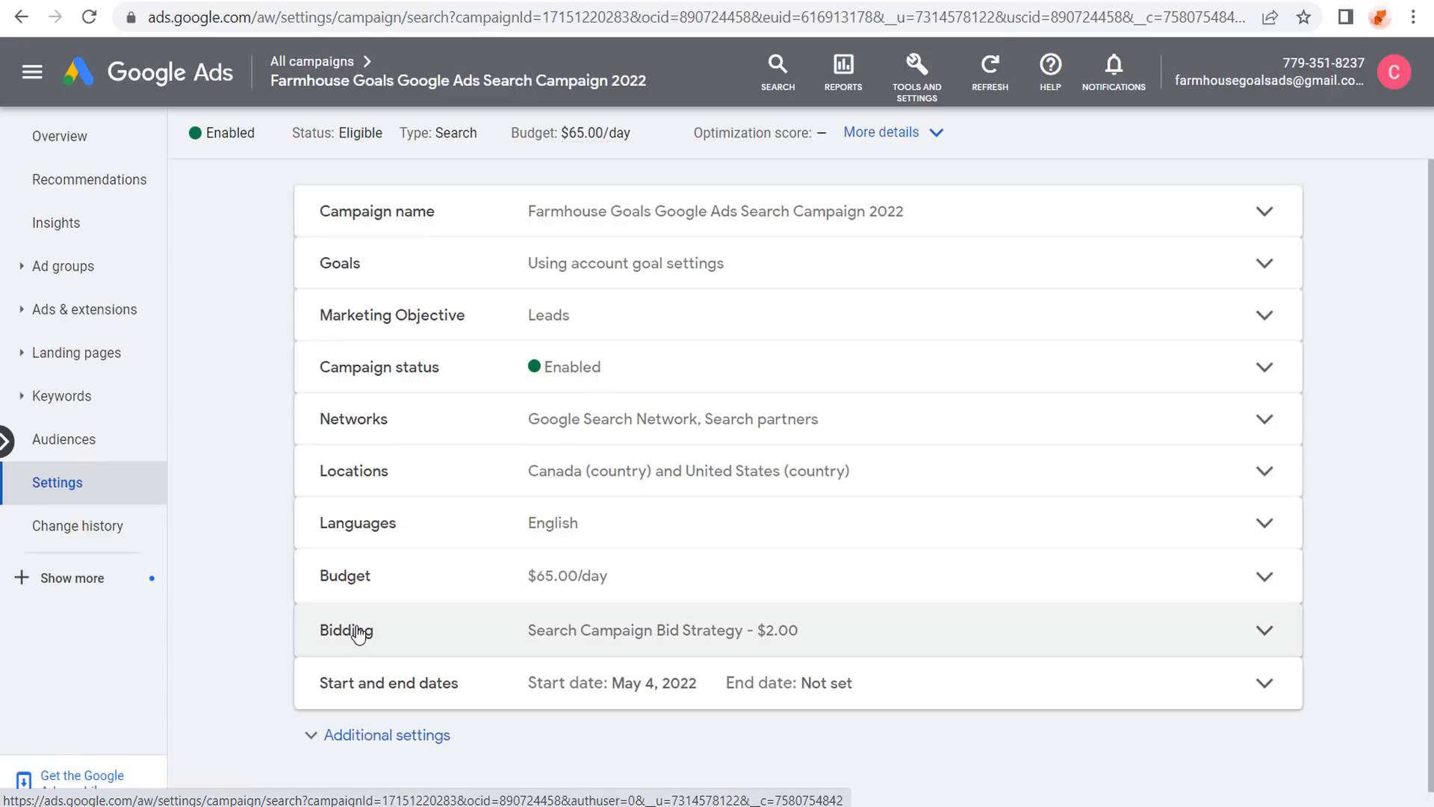
{"action": "left_click", "coordinate": [835, 635]}
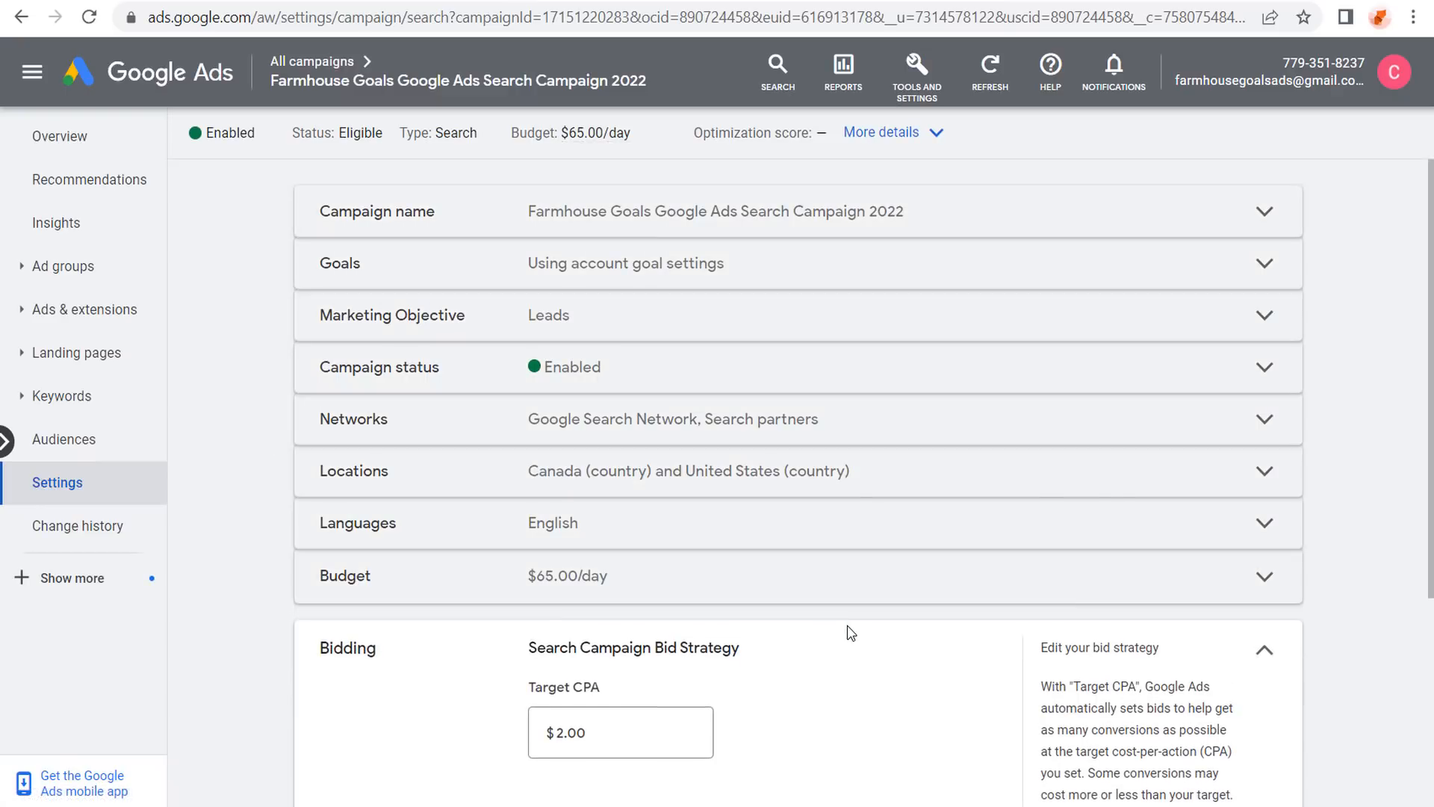
{"action": "left_click", "coordinate": [564, 607]}
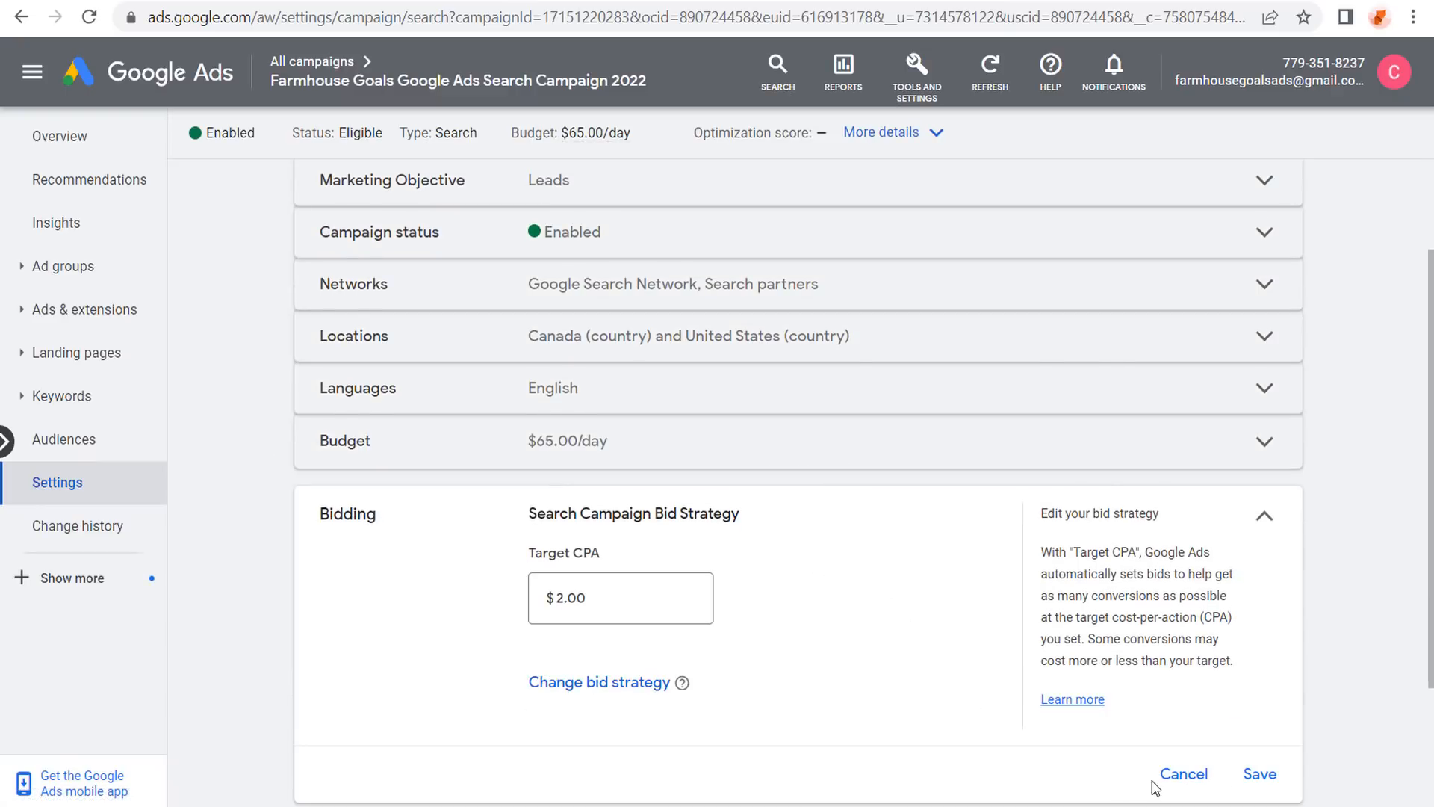
{"action": "left_click", "coordinate": [1182, 774]}
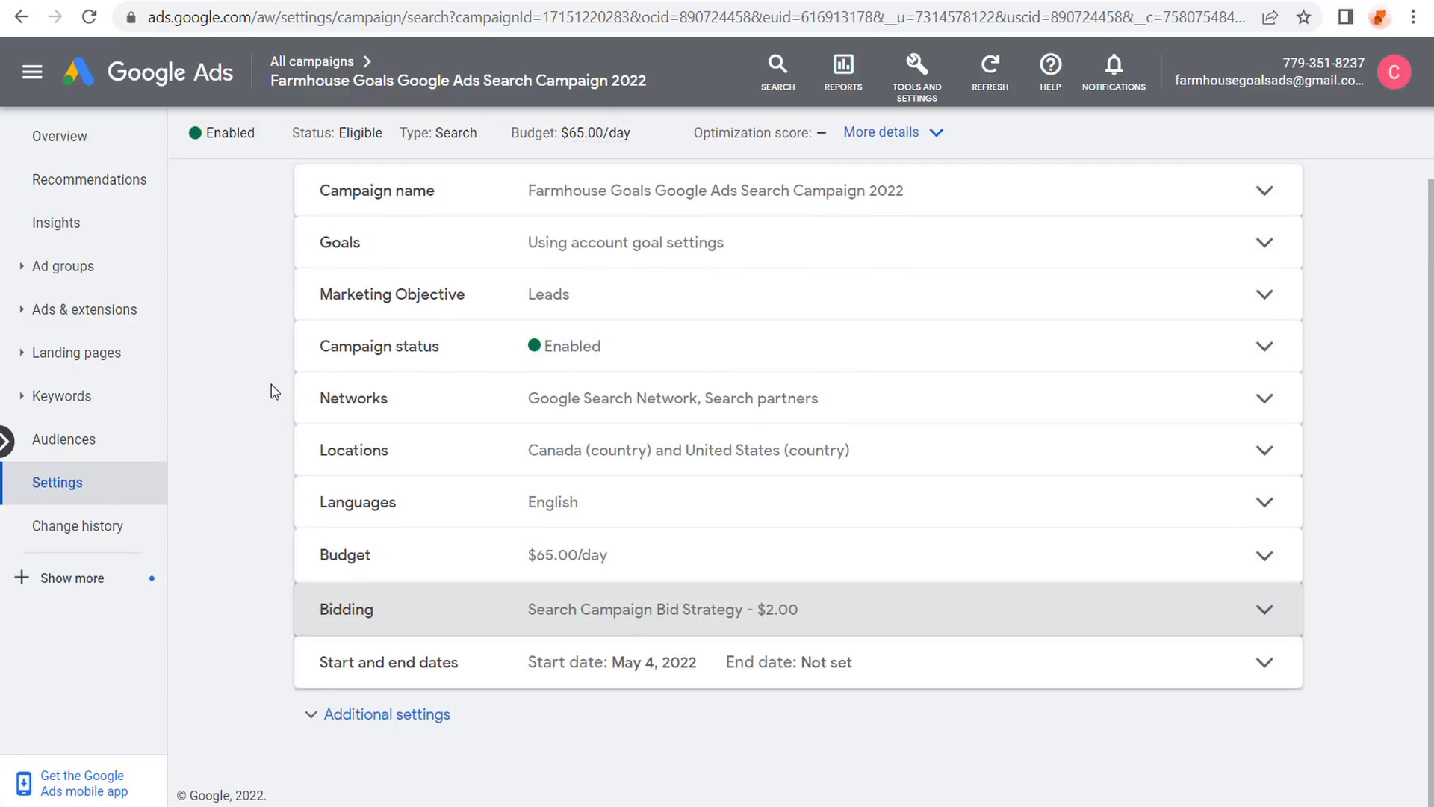
Return to All campaigns and reopen the Farmhouse Goals search campaign.
{"action": "mouse_move", "coordinate": [311, 73]}
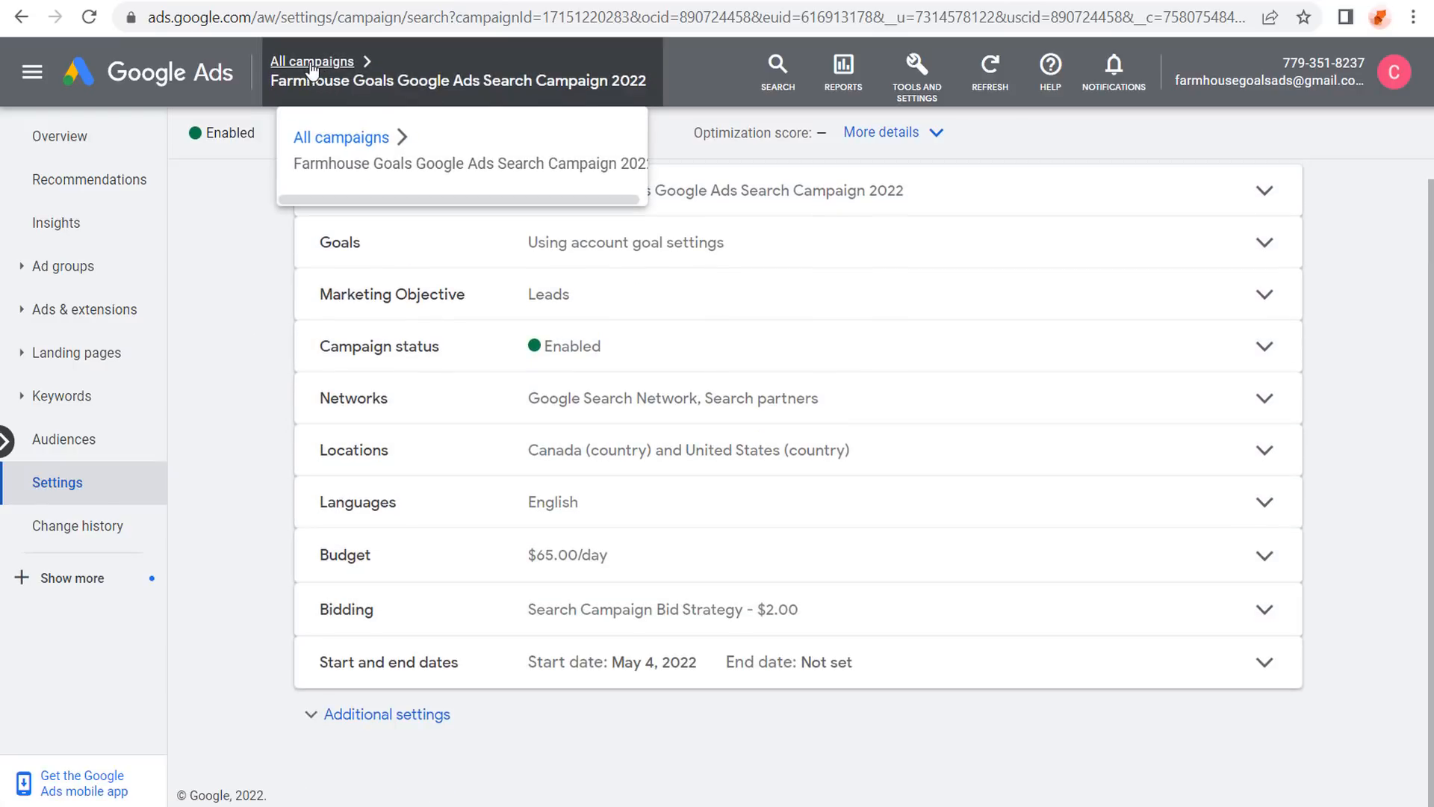
{"action": "left_click", "coordinate": [310, 62]}
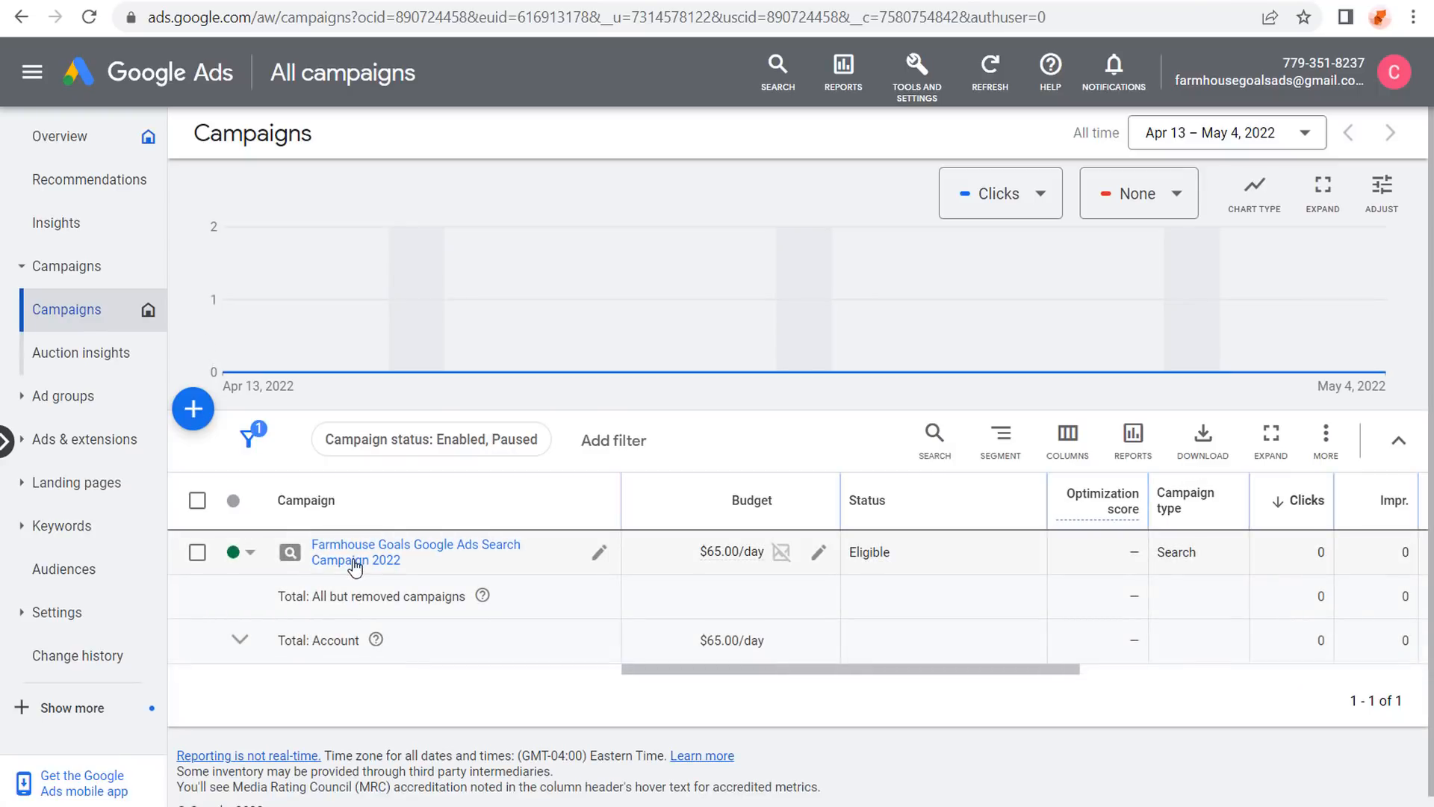
{"action": "left_click", "coordinate": [354, 561]}
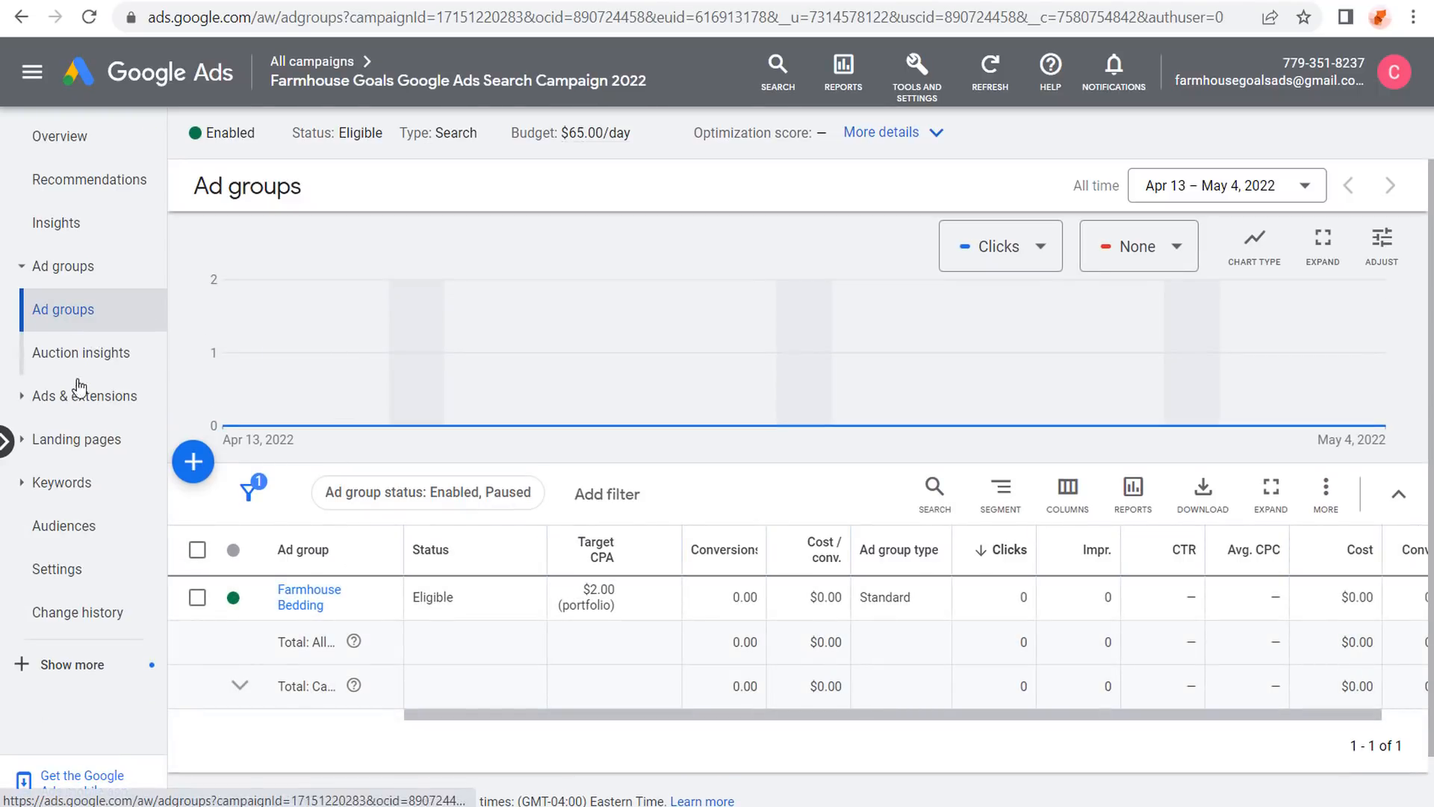
Open the Farmhouse Goals campaign's extensions summary, dismiss the announcement, and scroll through its sitelinks and callouts.
{"action": "left_click", "coordinate": [80, 387]}
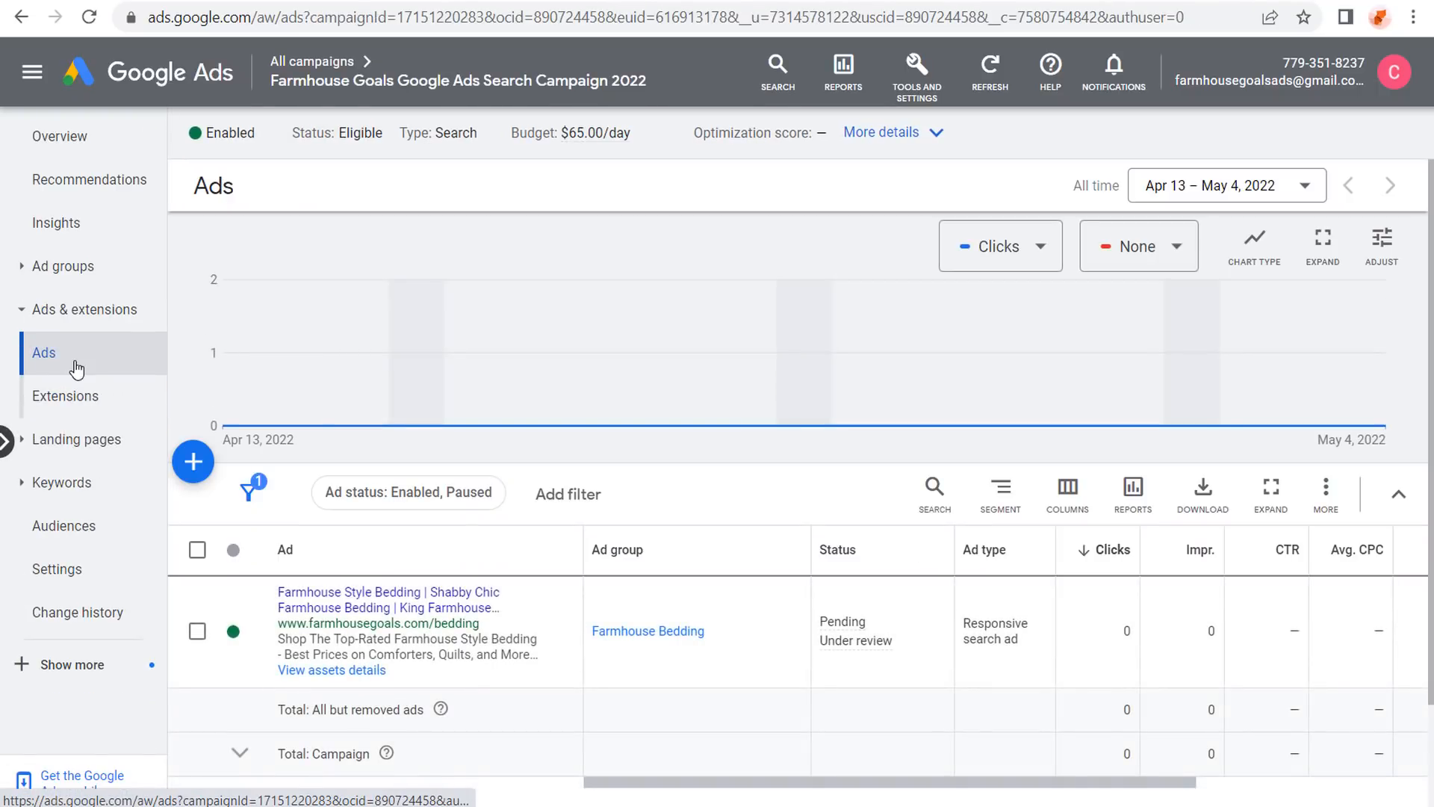
{"action": "left_click", "coordinate": [80, 396]}
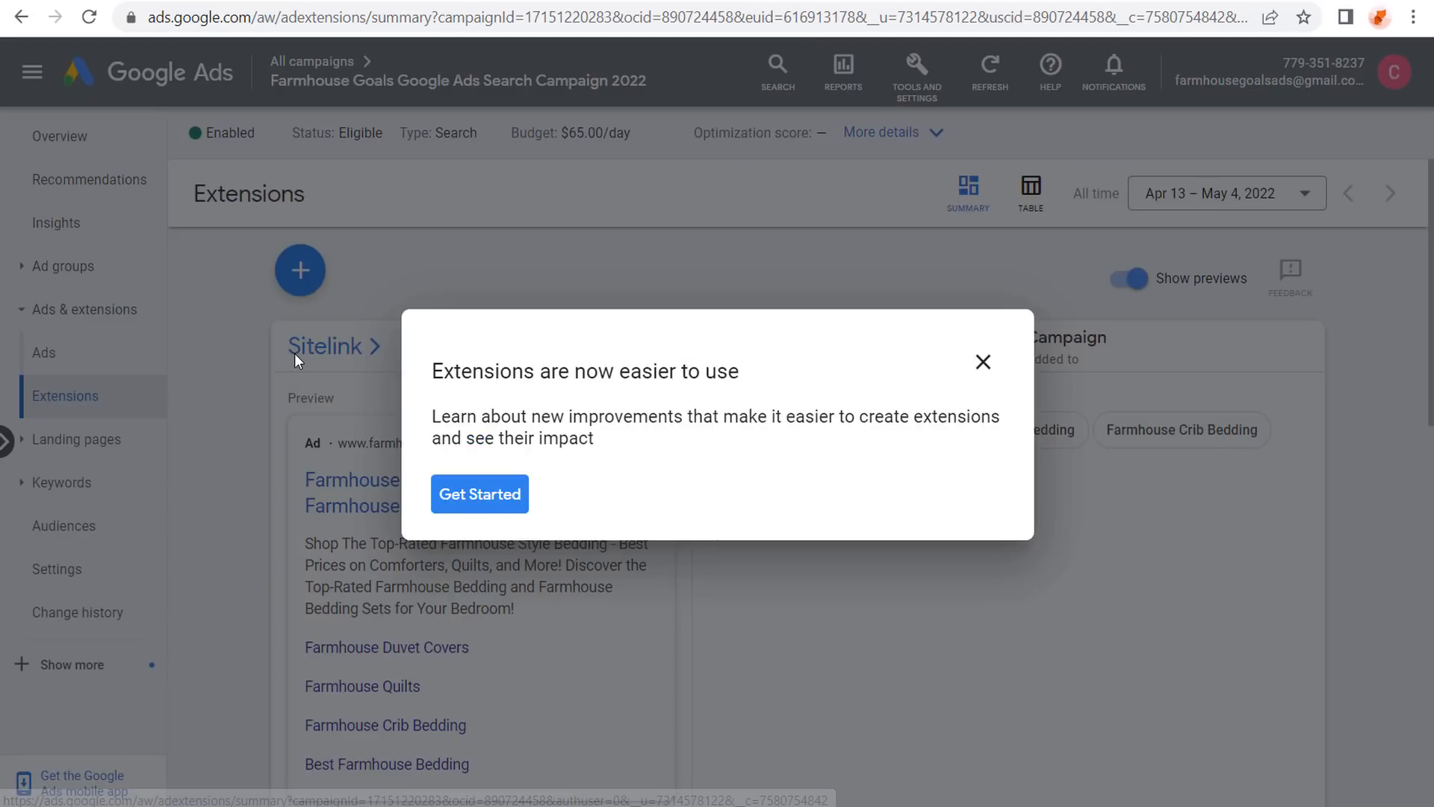
{"action": "left_click", "coordinate": [294, 353]}
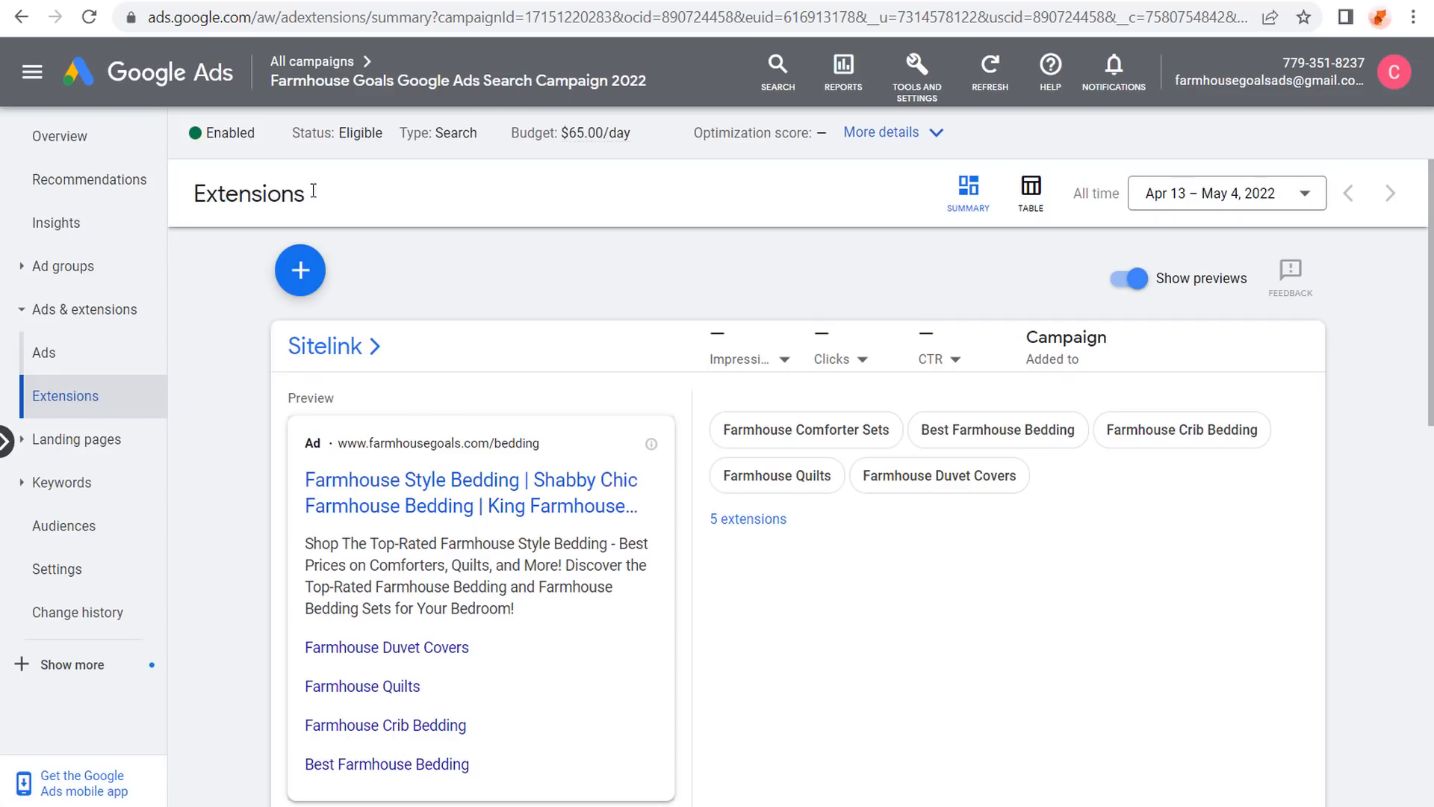
{"action": "scroll", "coordinate": [246, 372], "scroll_direction": "down", "scroll_amount": 7}
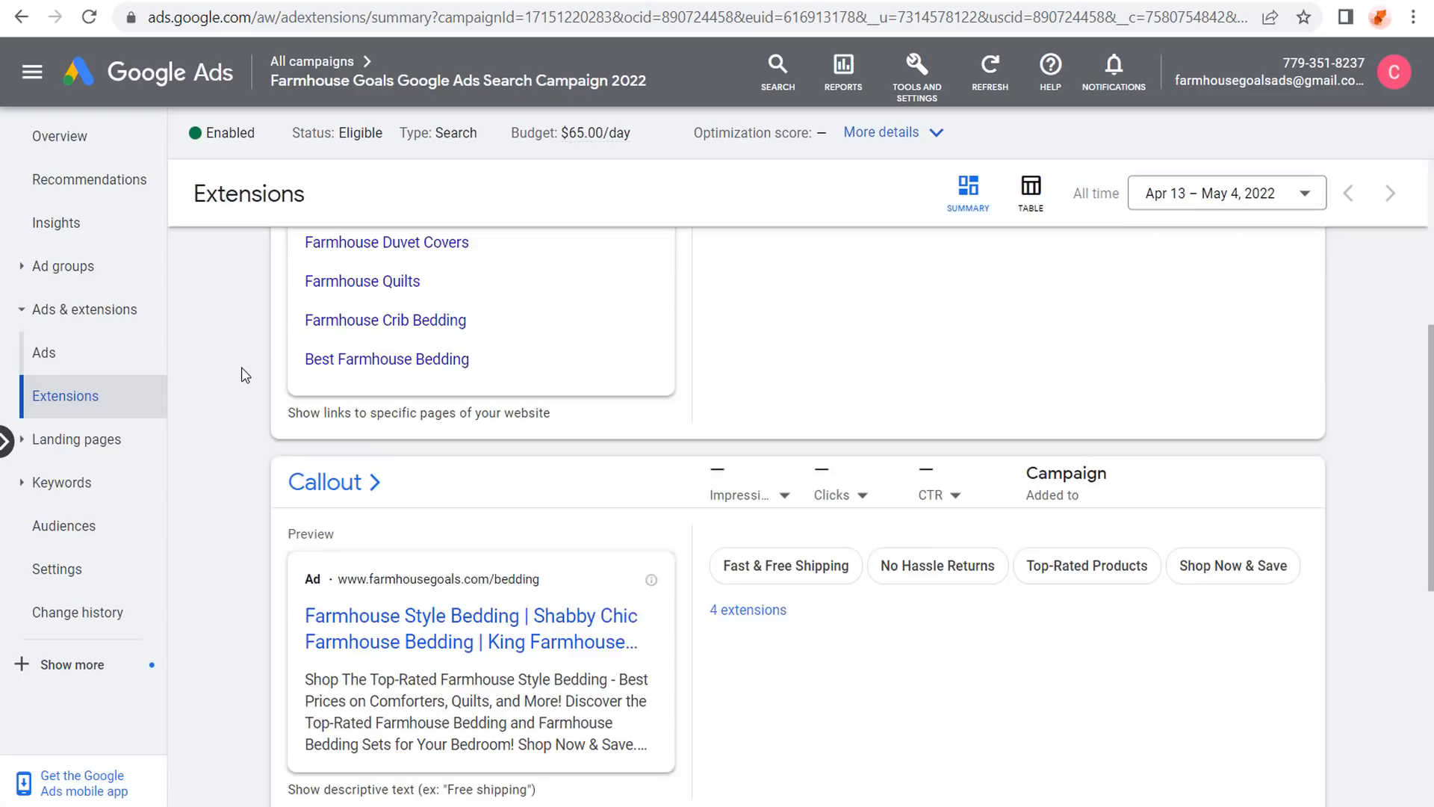
{"action": "scroll", "coordinate": [262, 418], "scroll_direction": "down", "scroll_amount": 3}
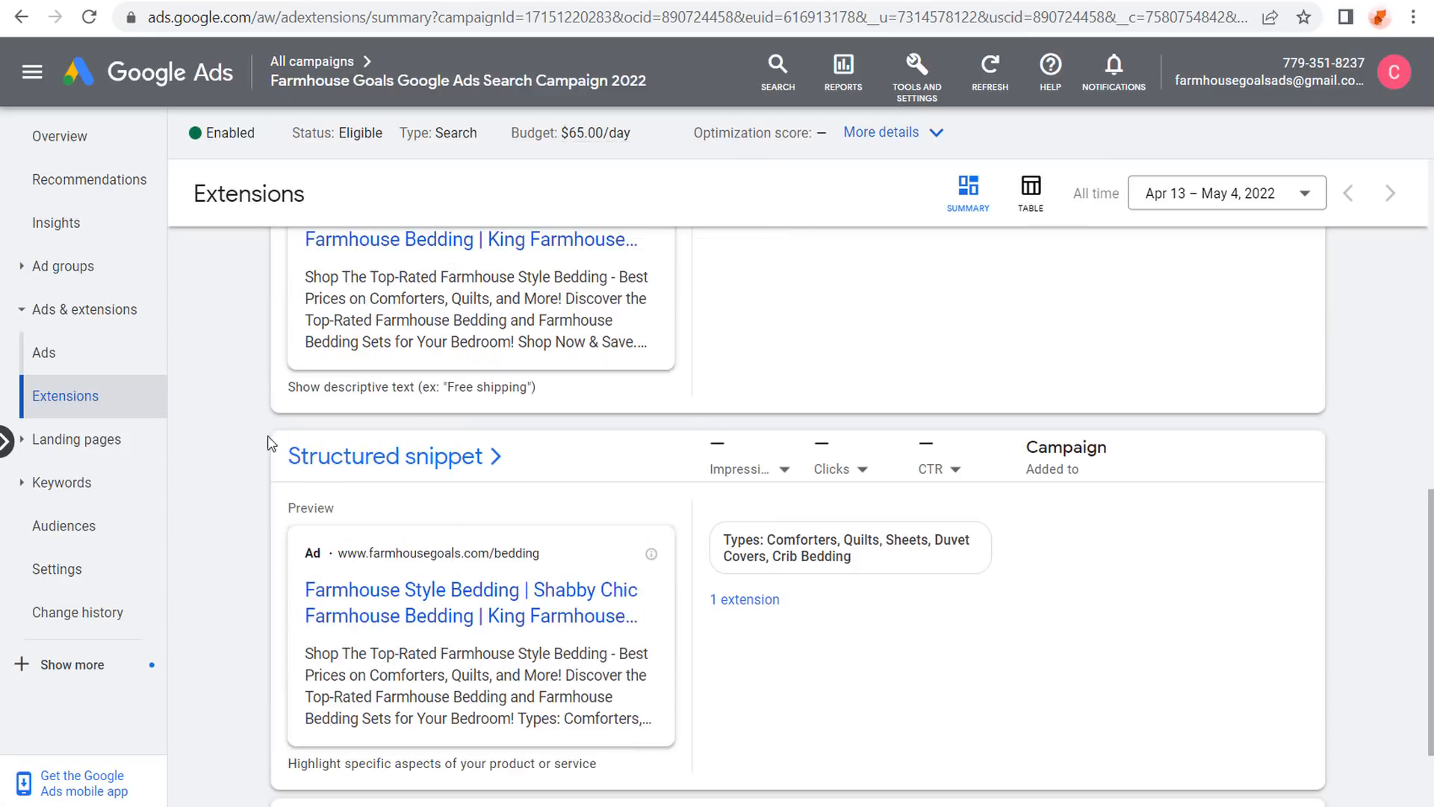
{"action": "scroll", "coordinate": [257, 452], "scroll_direction": "up", "scroll_amount": 8}
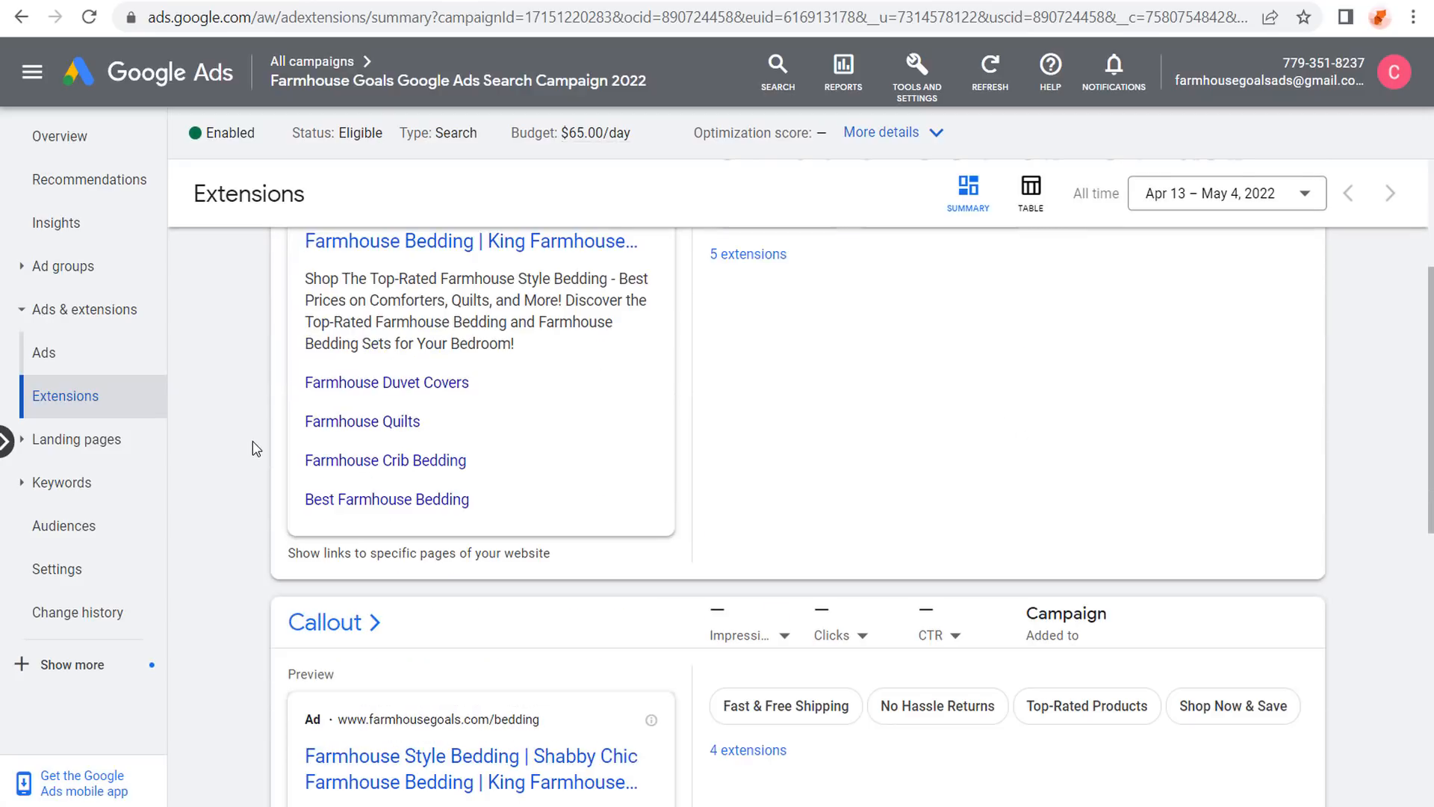
{"action": "scroll", "coordinate": [299, 331], "scroll_direction": "up", "scroll_amount": 2}
Add all five campaign sitelinks to the Farmhouse Bedding ad group.
{"action": "left_click", "coordinate": [312, 348]}
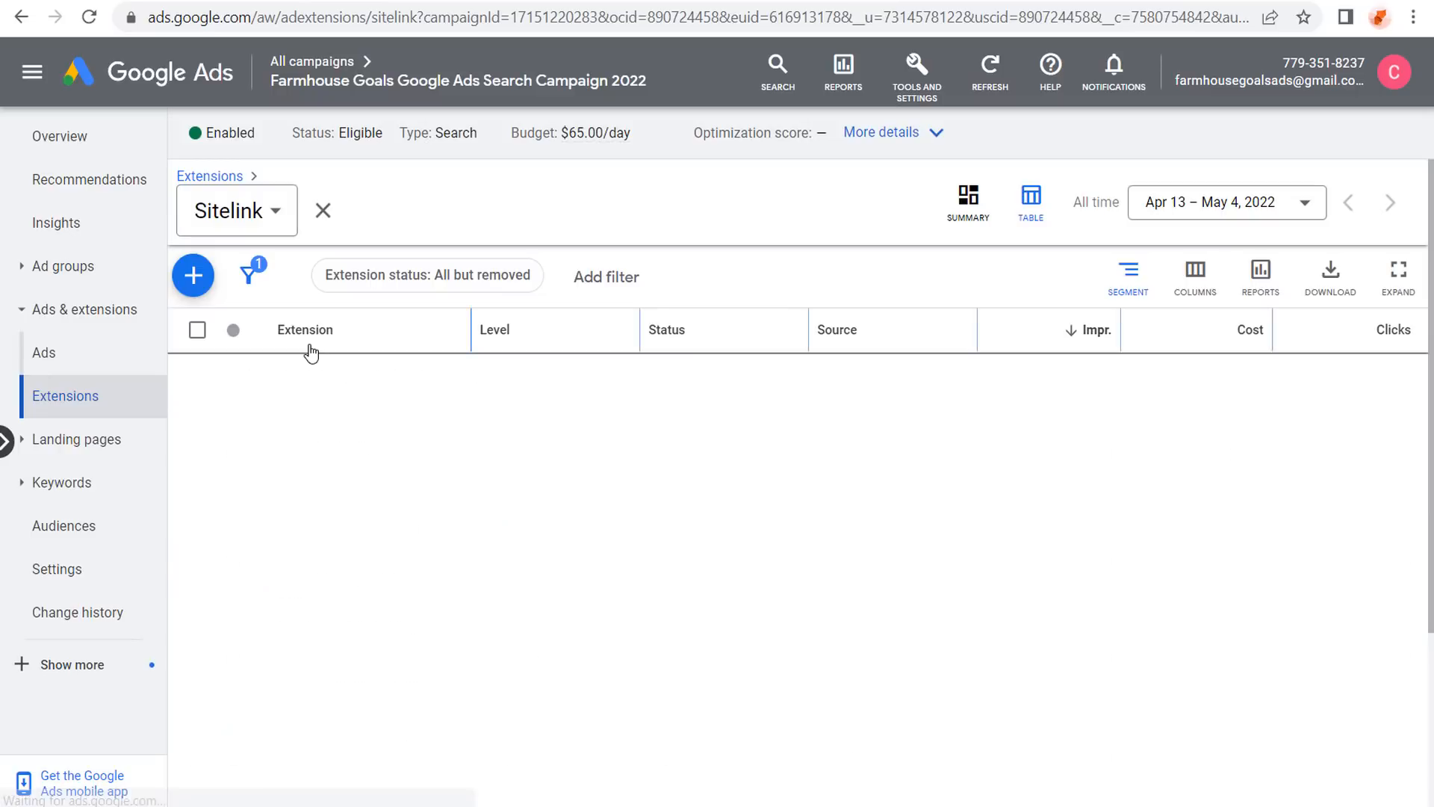
{"action": "left_click", "coordinate": [197, 330]}
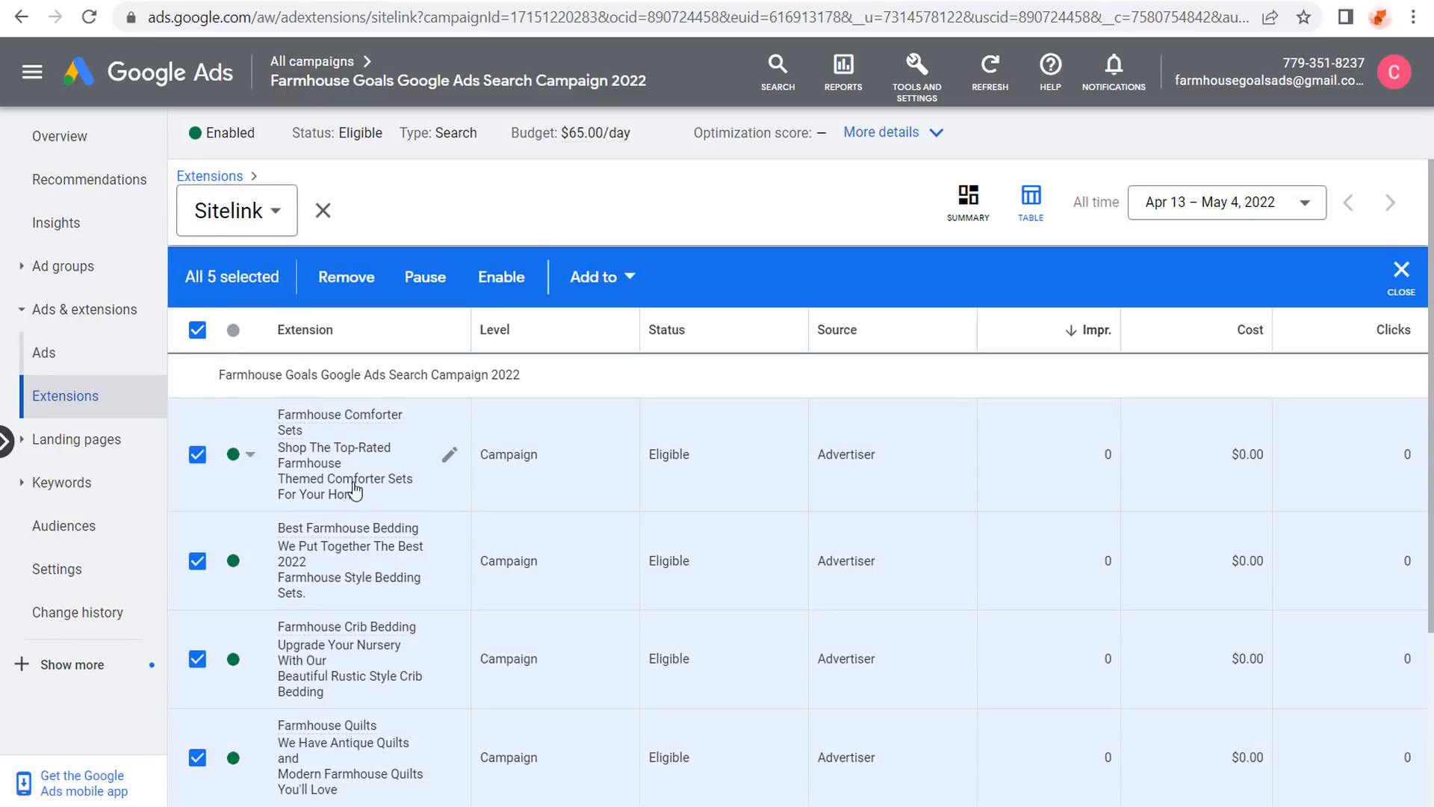
{"action": "scroll", "coordinate": [550, 463], "scroll_direction": "down", "scroll_amount": 1}
{"action": "scroll", "coordinate": [516, 455], "scroll_direction": "up", "scroll_amount": 1}
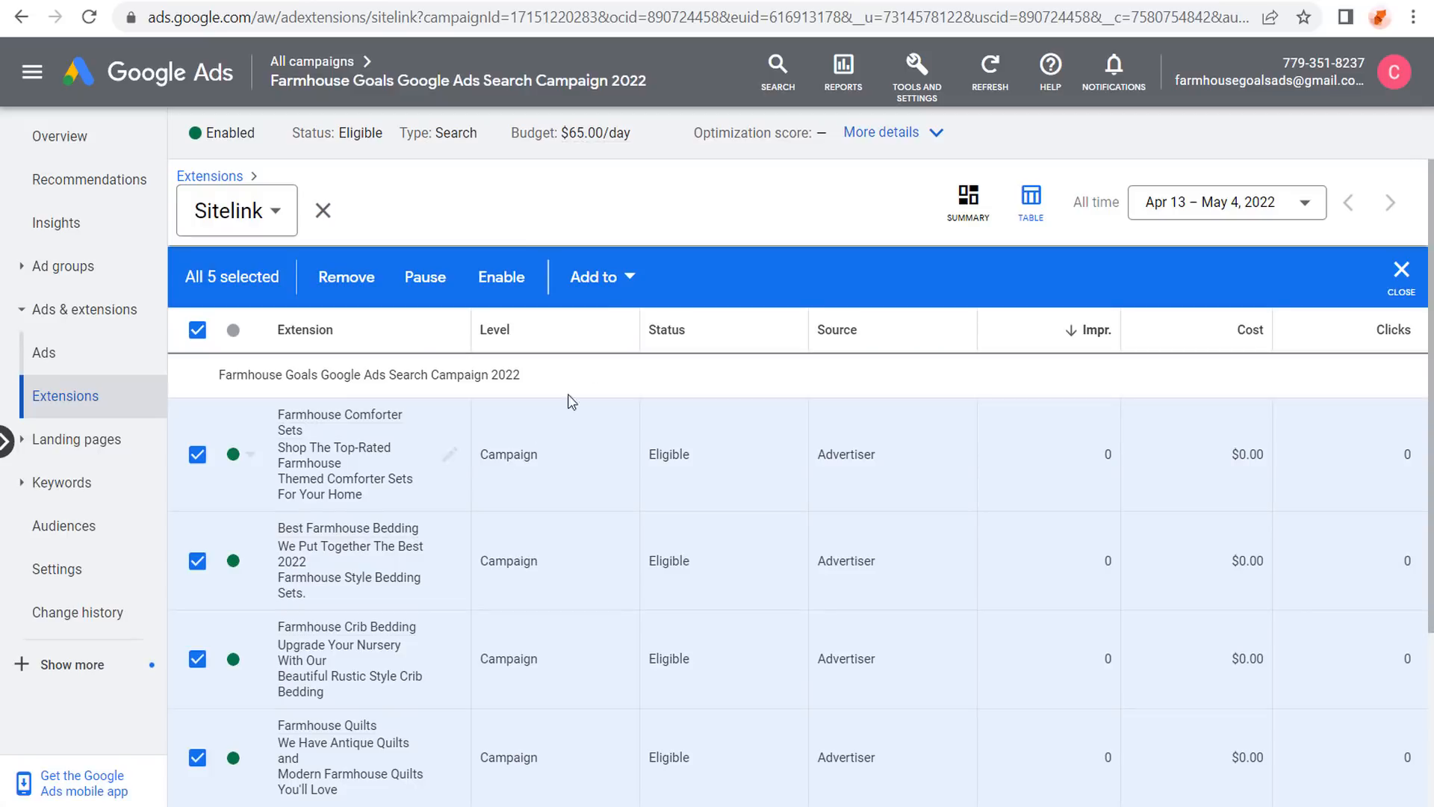
{"action": "left_click", "coordinate": [594, 278]}
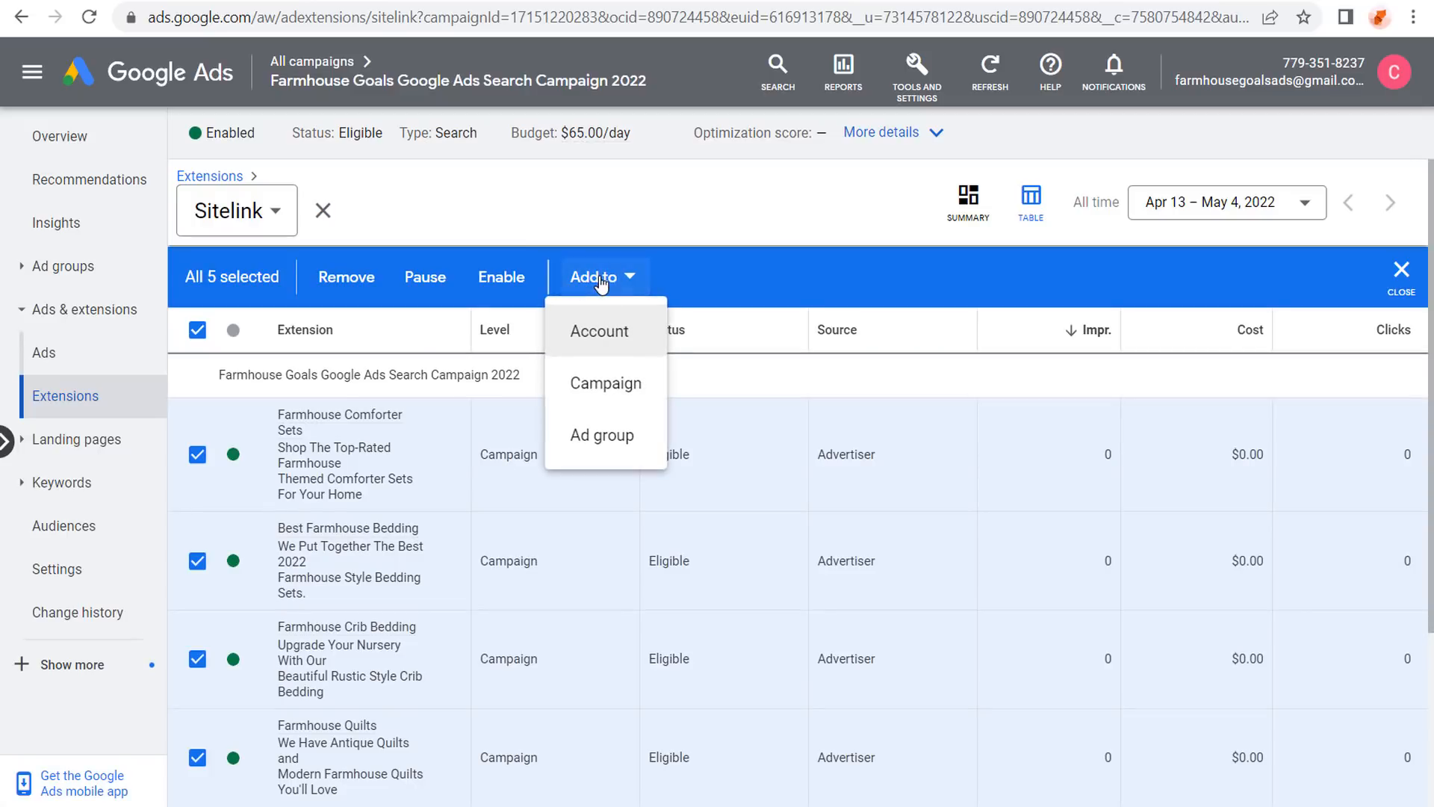
{"action": "left_click", "coordinate": [598, 436]}
{"action": "left_click", "coordinate": [219, 371]}
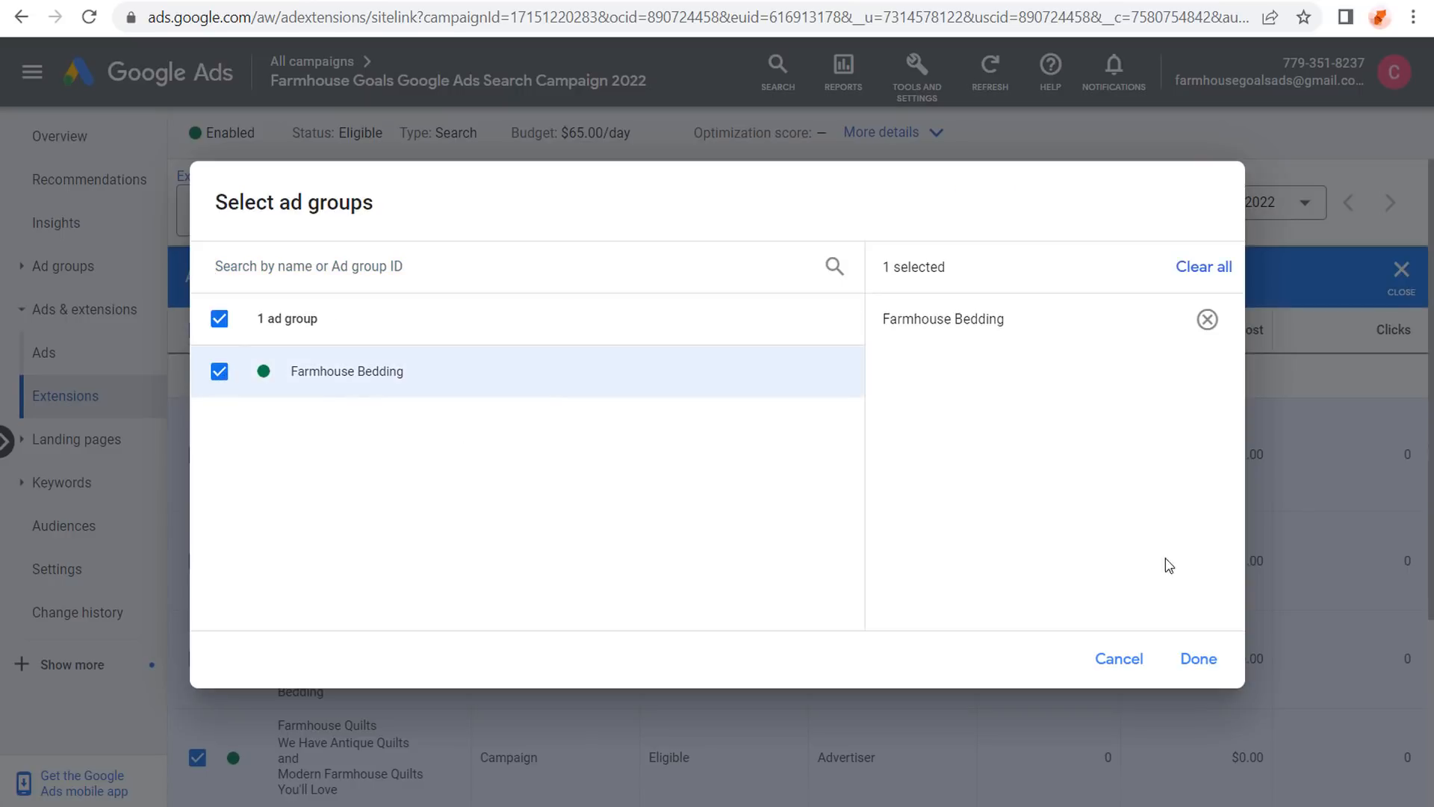
{"action": "left_click", "coordinate": [1198, 658]}
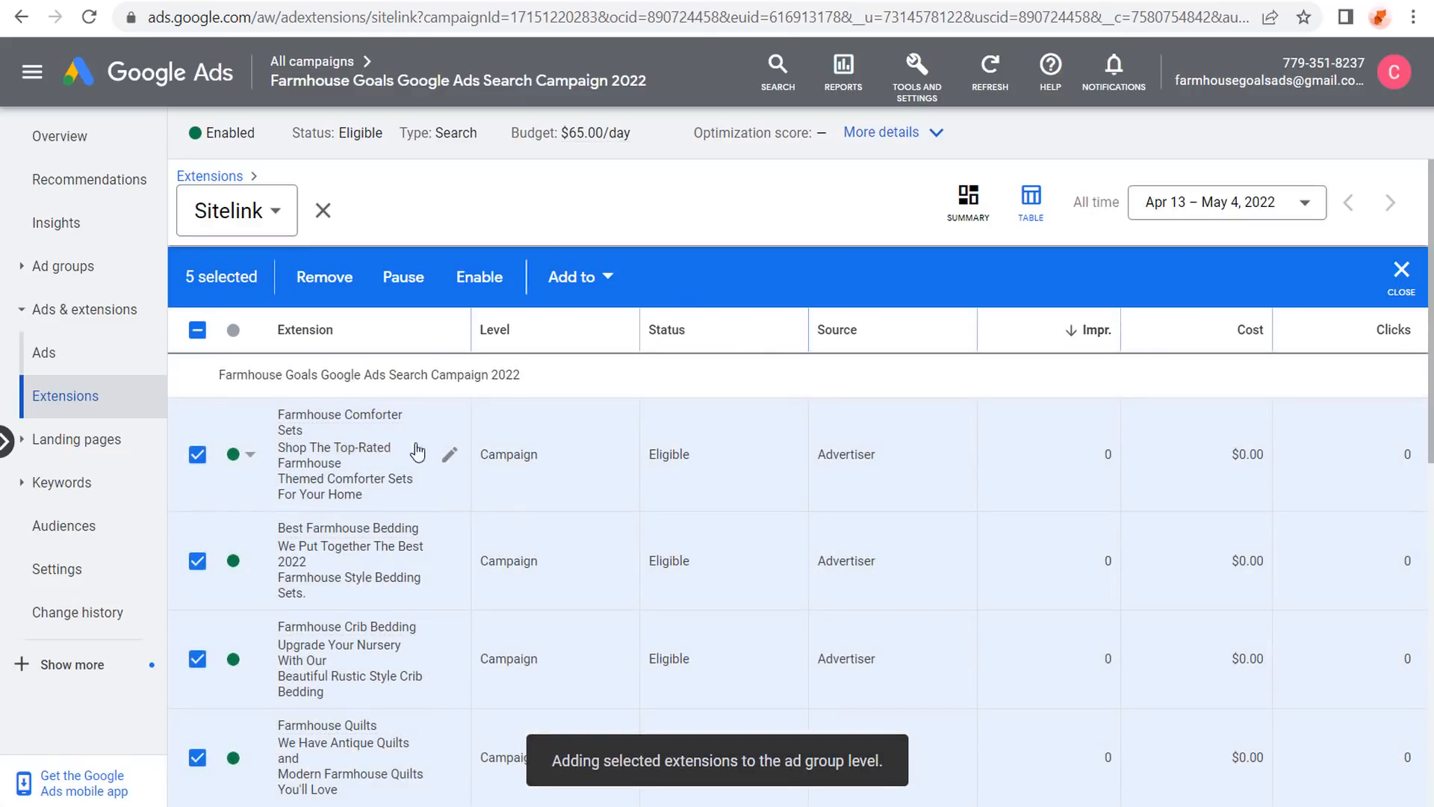
Pause the five campaign-level sitelinks and close the Sitelink filter.
{"action": "mouse_move", "coordinate": [337, 448]}
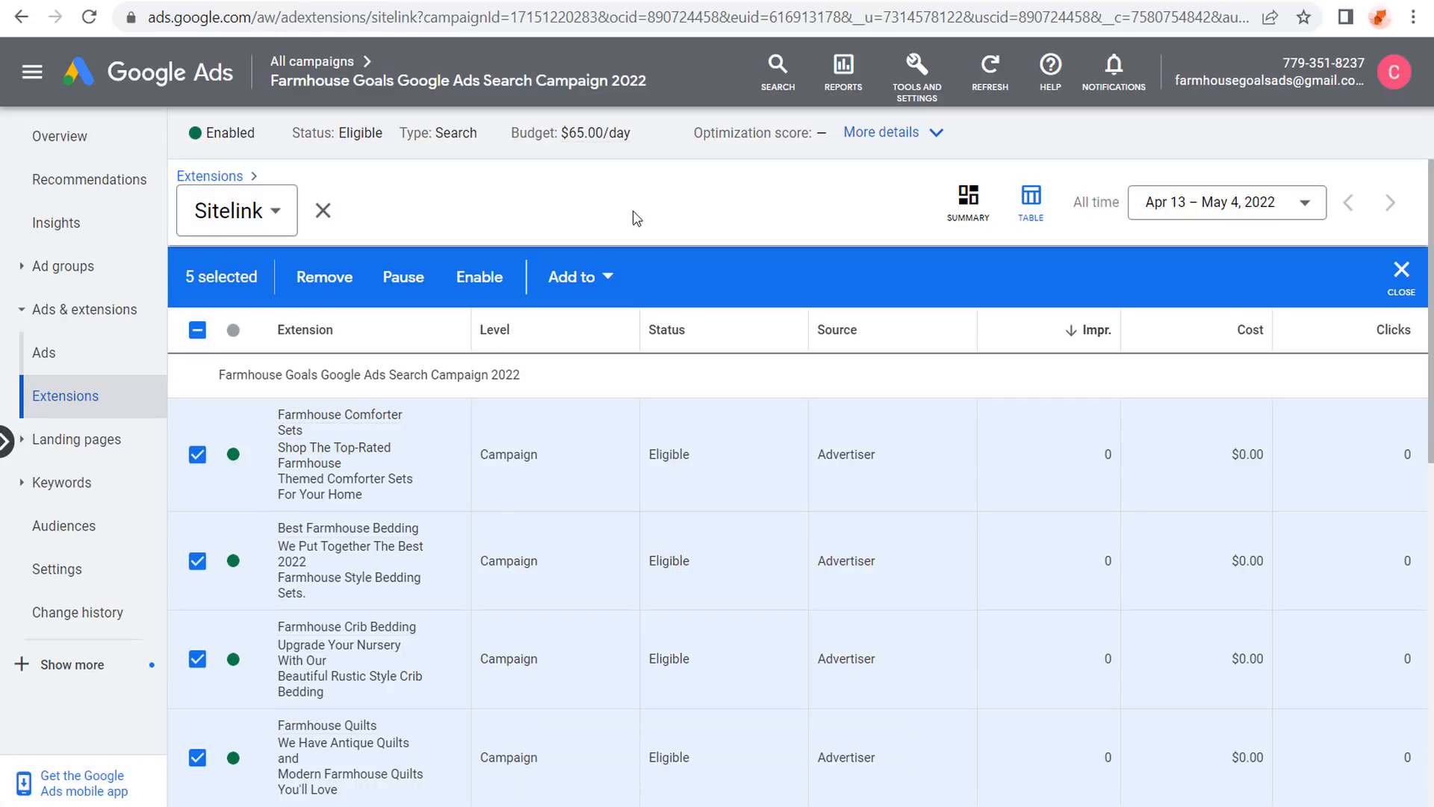
{"action": "mouse_move", "coordinate": [335, 597]}
{"action": "scroll", "coordinate": [525, 195], "scroll_direction": "down", "scroll_amount": 5}
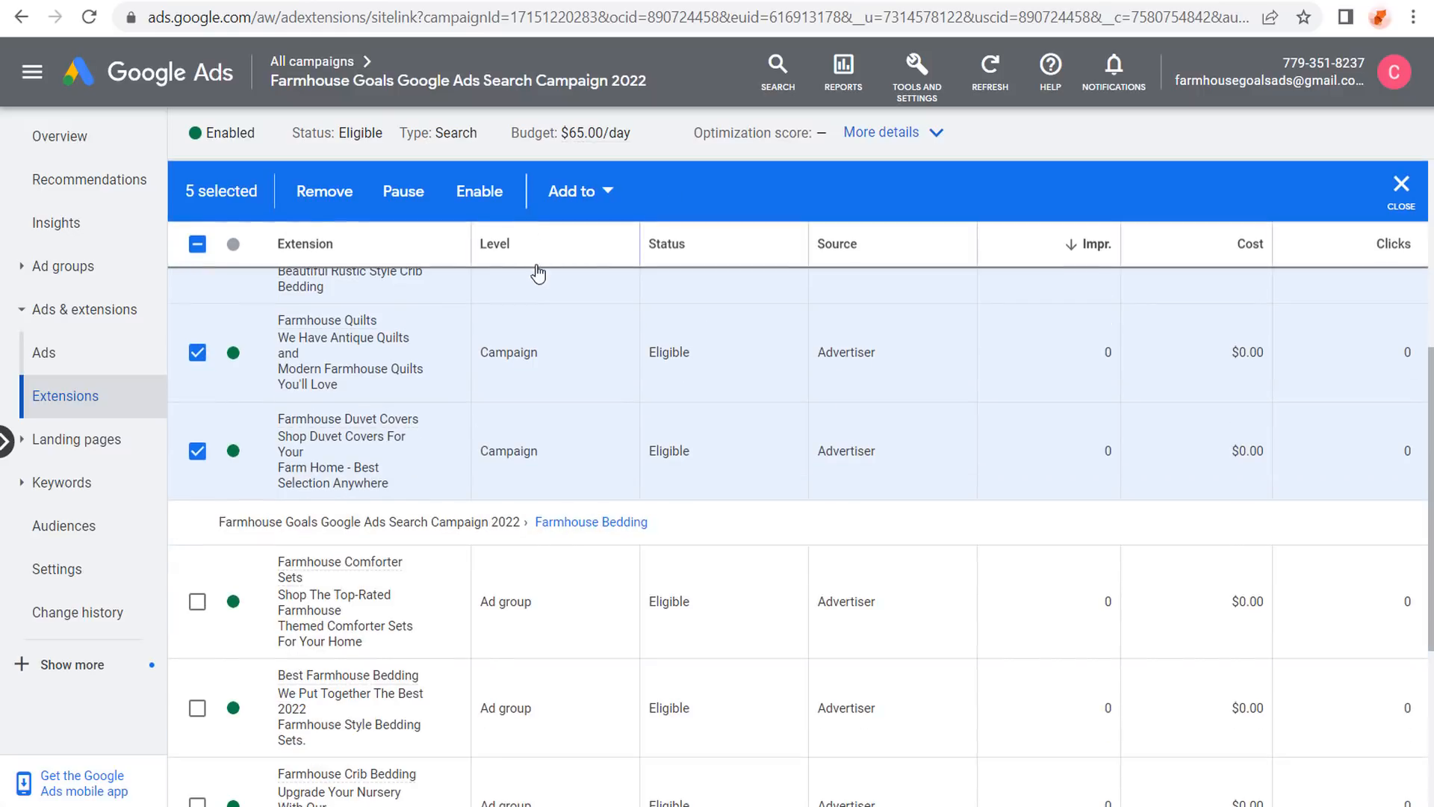
{"action": "scroll", "coordinate": [240, 359], "scroll_direction": "up", "scroll_amount": 6}
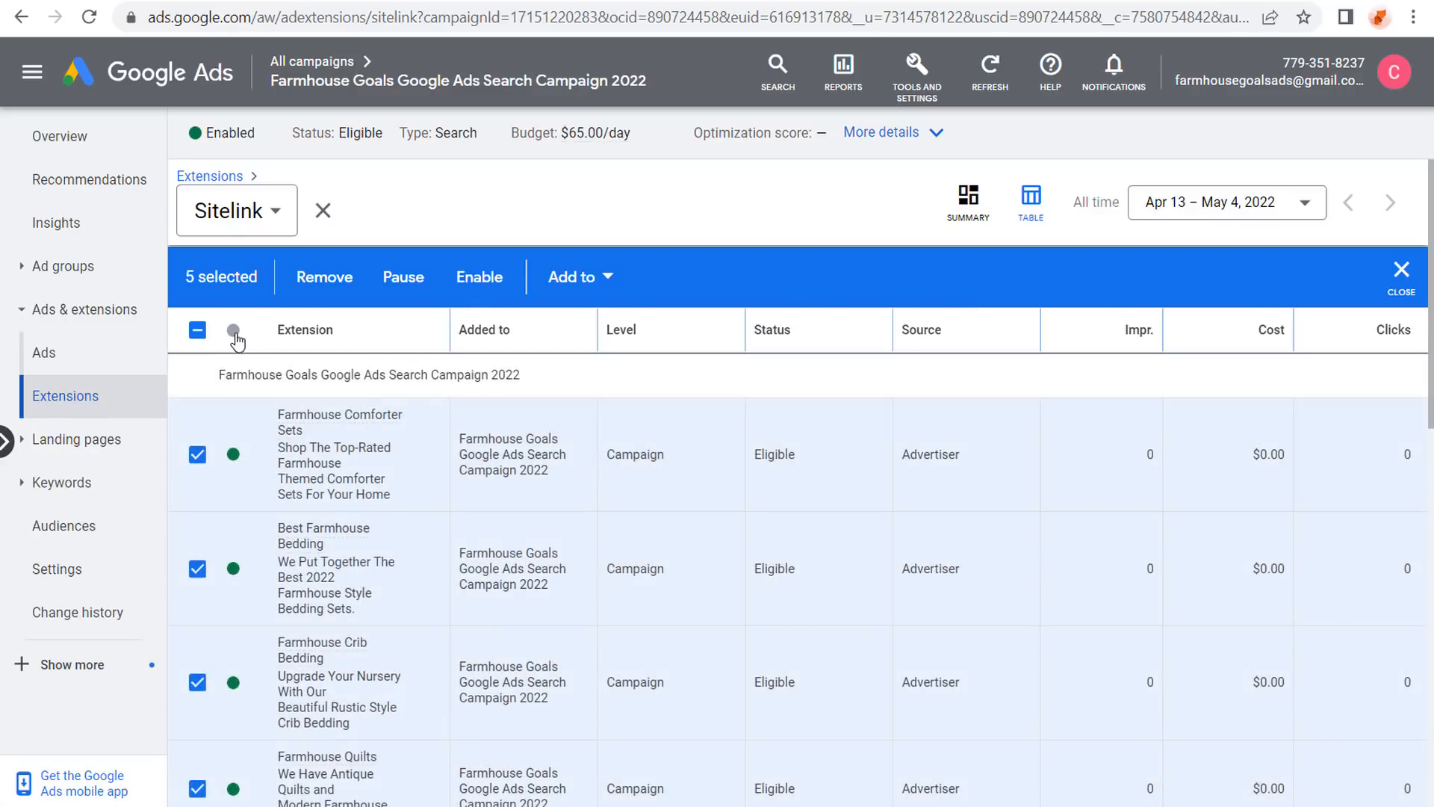
{"action": "left_click", "coordinate": [402, 282]}
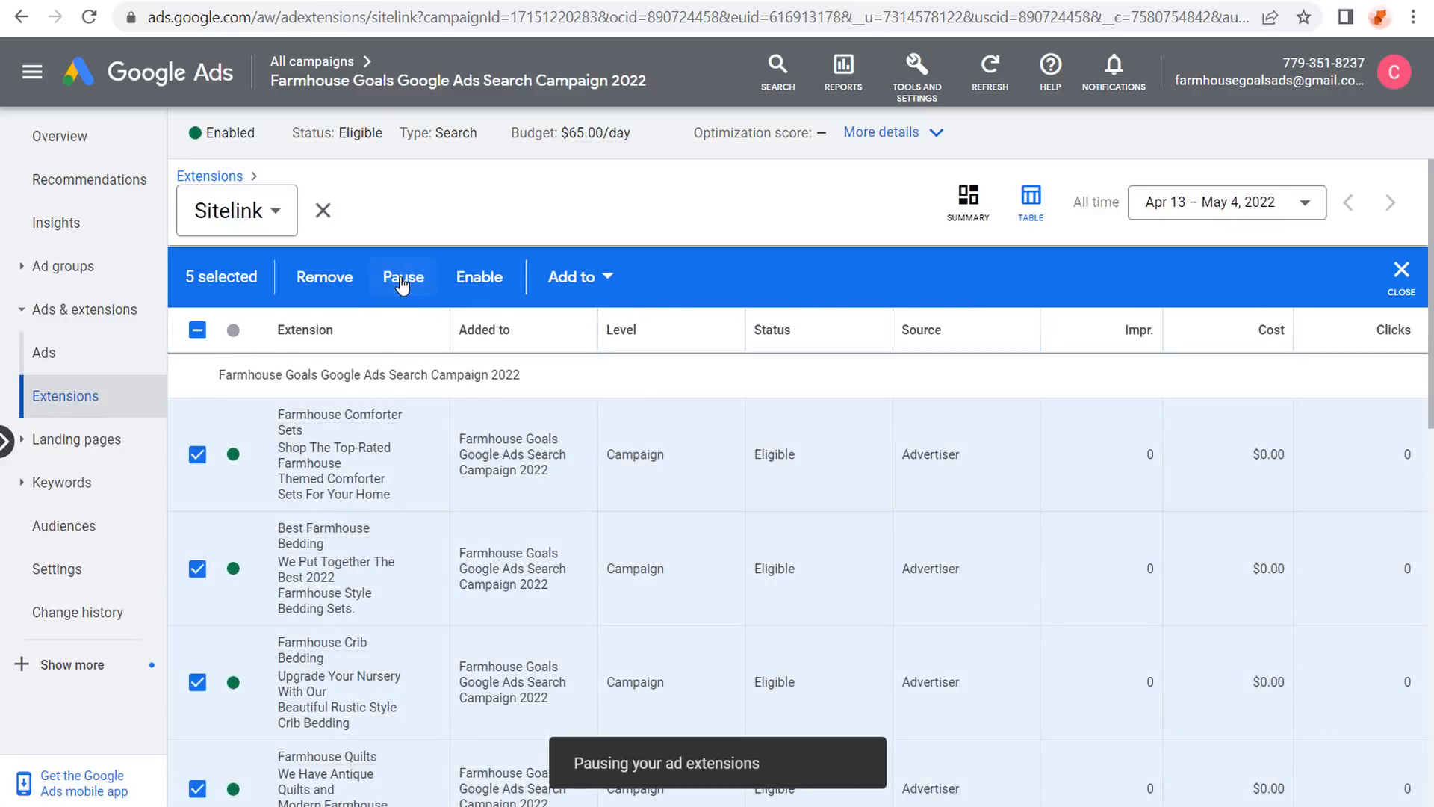
{"action": "scroll", "coordinate": [641, 458], "scroll_direction": "down", "scroll_amount": 5}
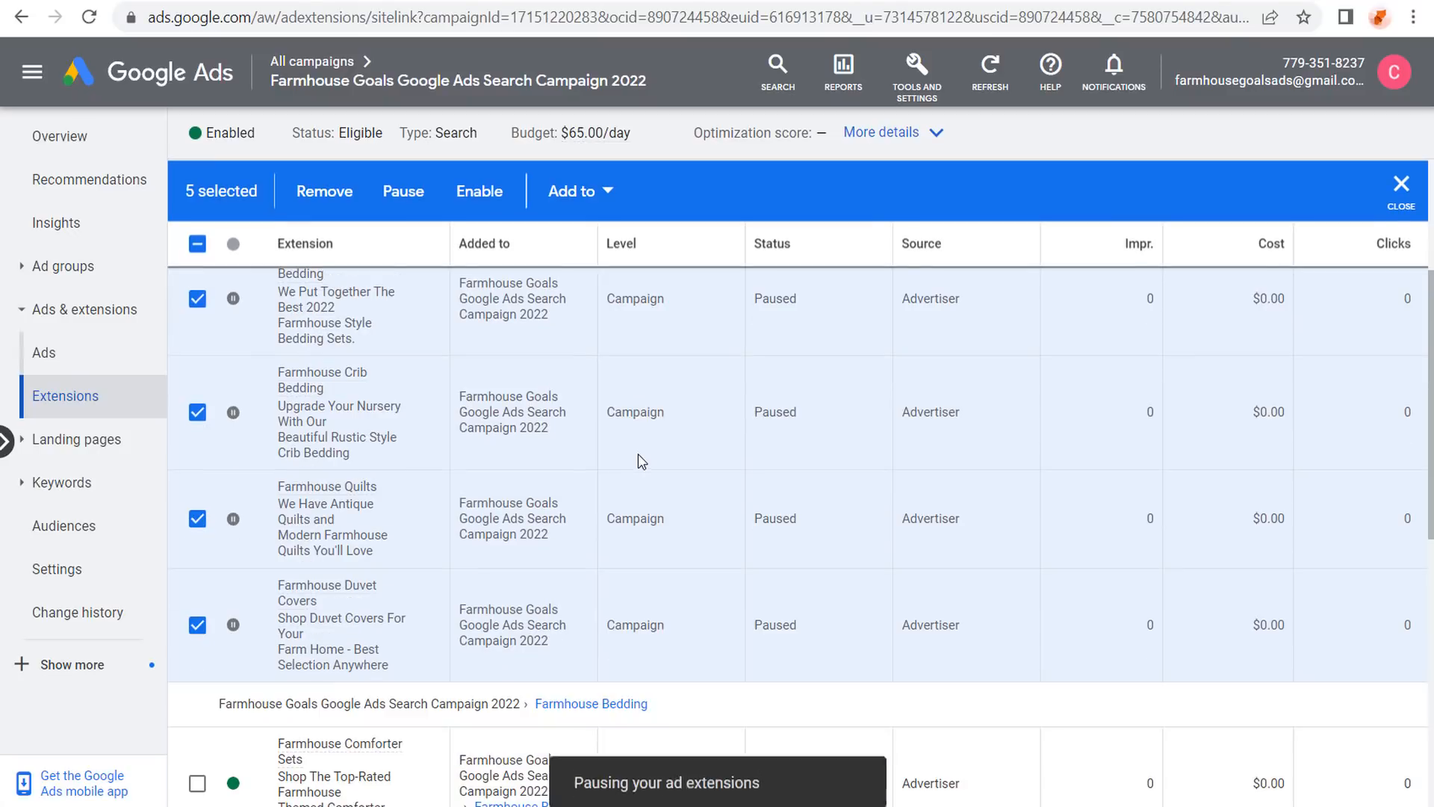
{"action": "scroll", "coordinate": [635, 493], "scroll_direction": "down", "scroll_amount": 2}
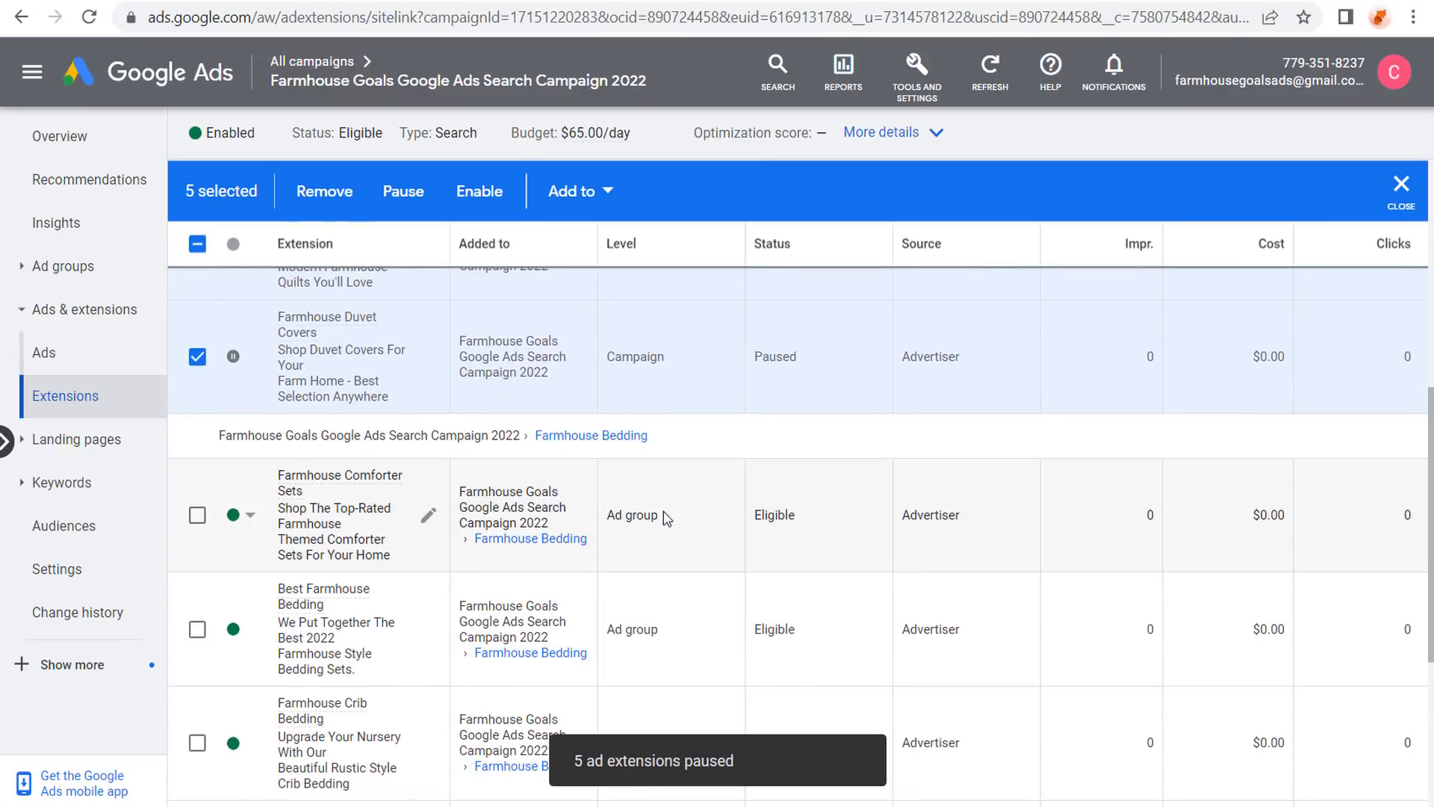
{"action": "scroll", "coordinate": [793, 407], "scroll_direction": "down", "scroll_amount": 2}
{"action": "scroll", "coordinate": [785, 407], "scroll_direction": "up", "scroll_amount": 10}
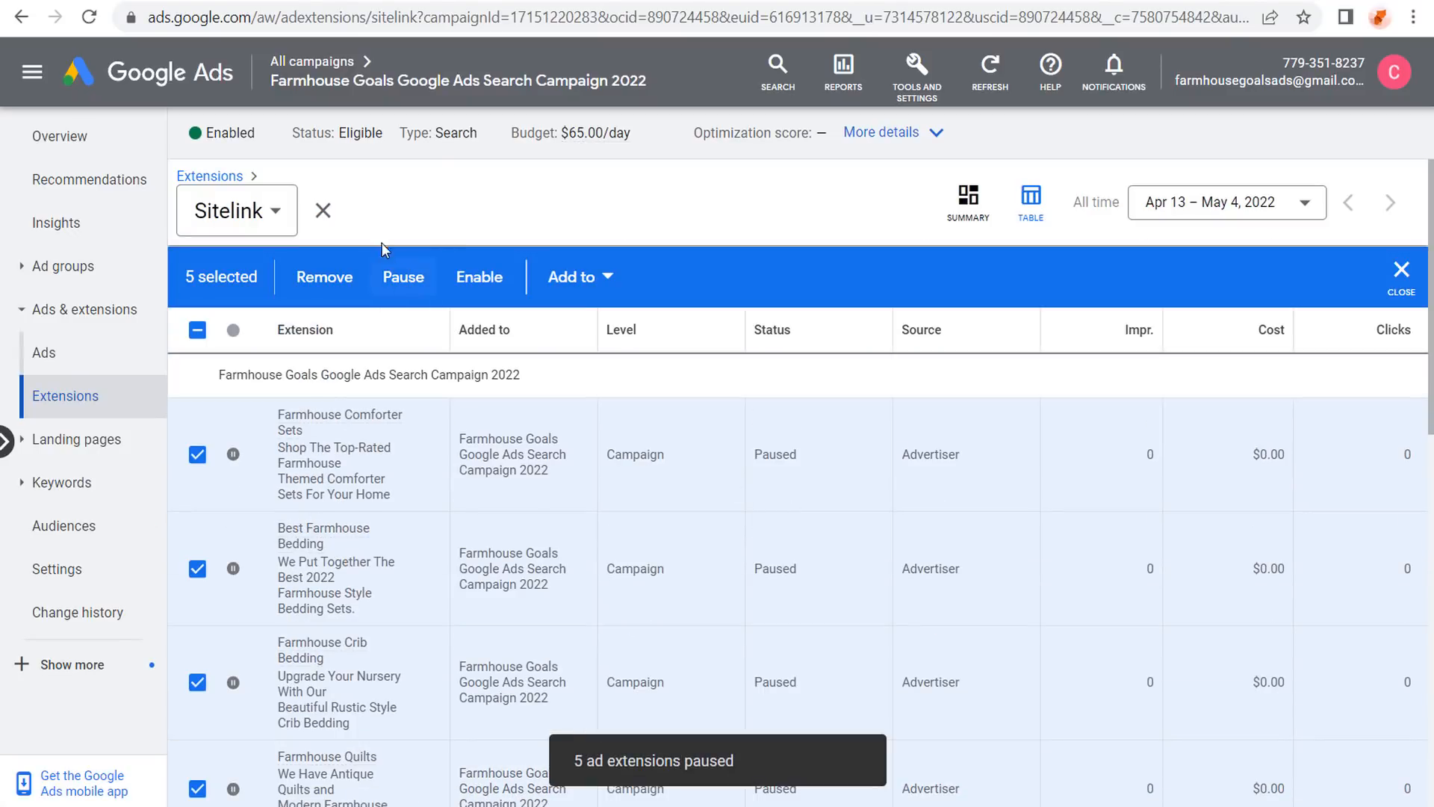
{"action": "left_click", "coordinate": [322, 210]}
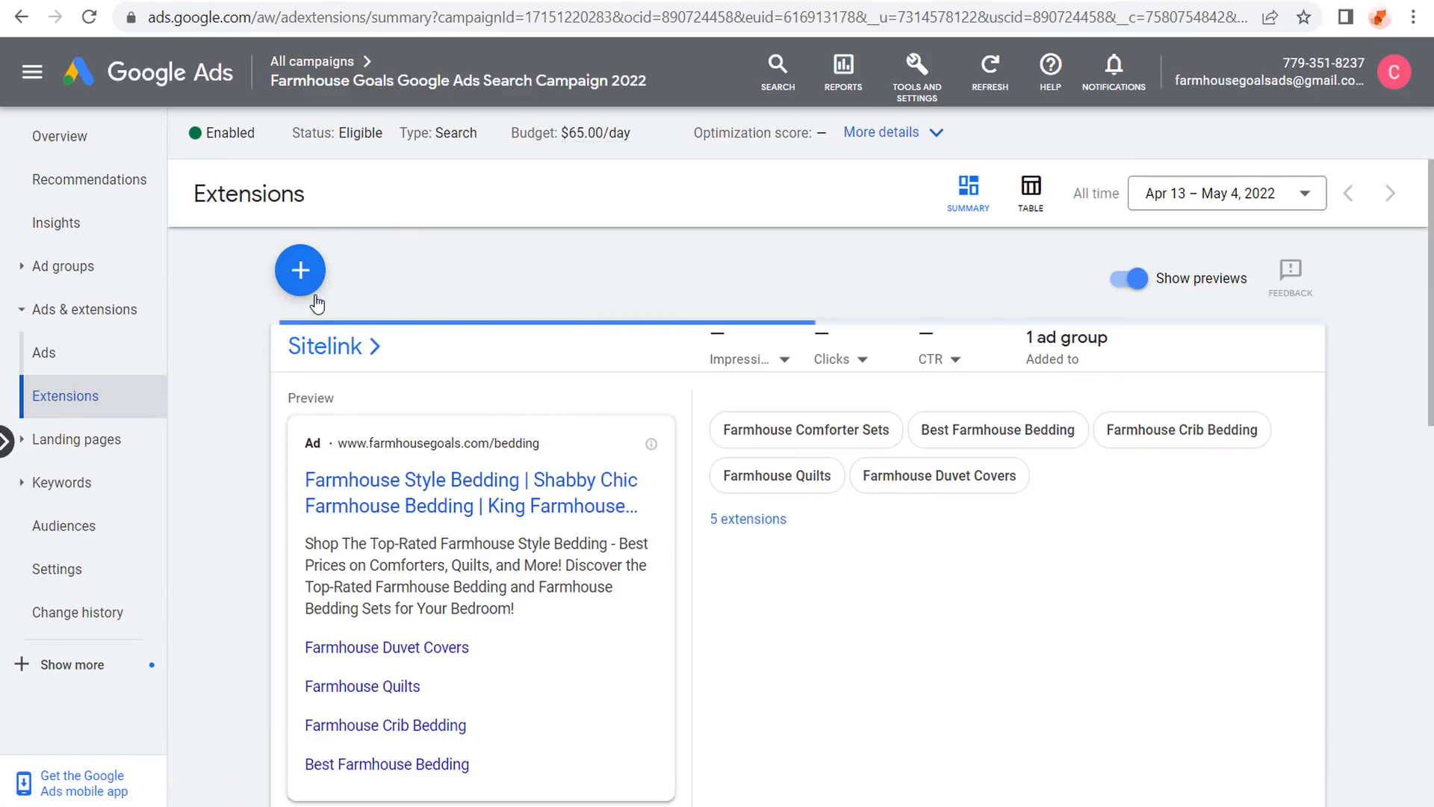
Start a new sitelink extension and set it to be added at the Farmhouse Goals campaign level.
{"action": "left_click", "coordinate": [356, 344]}
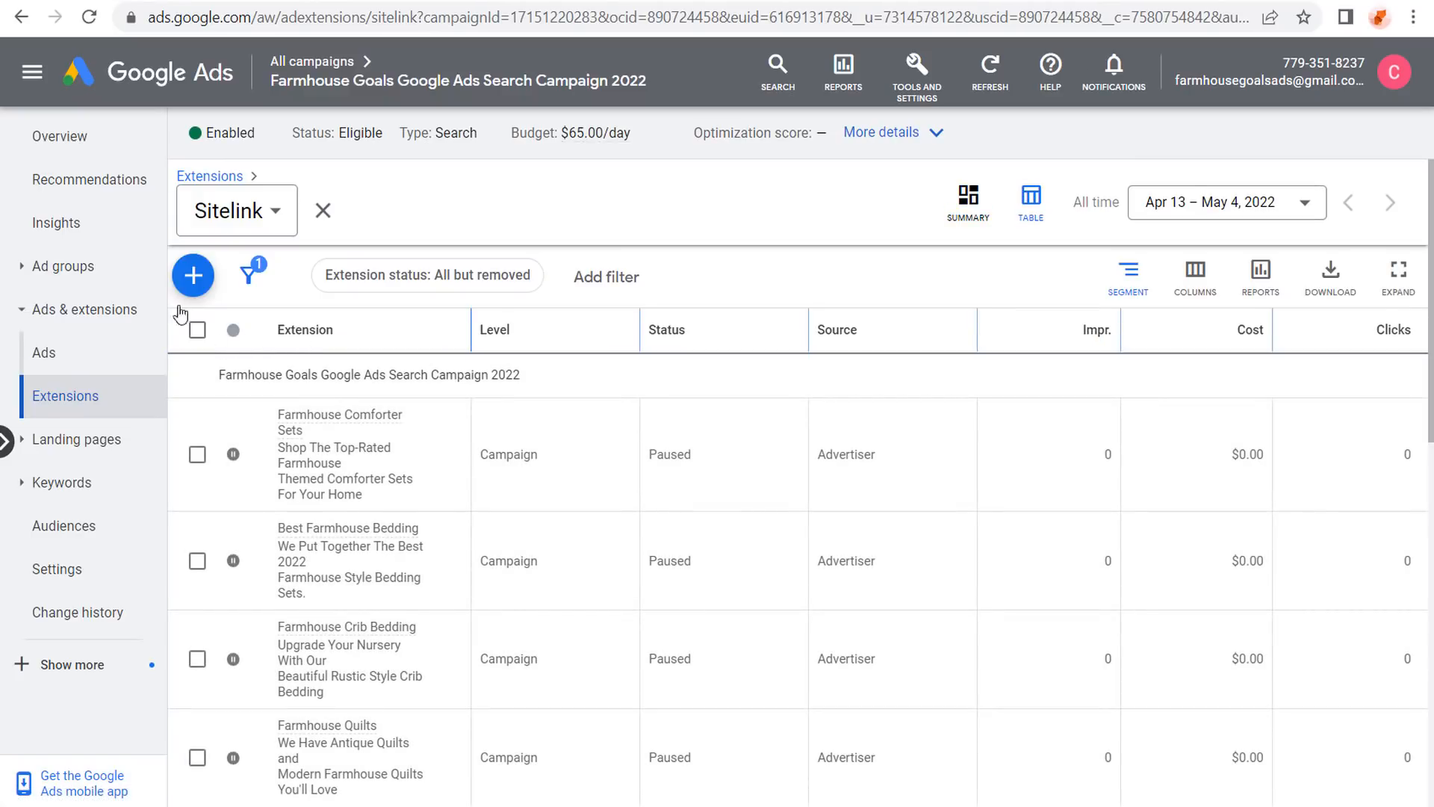
{"action": "left_click", "coordinate": [193, 275]}
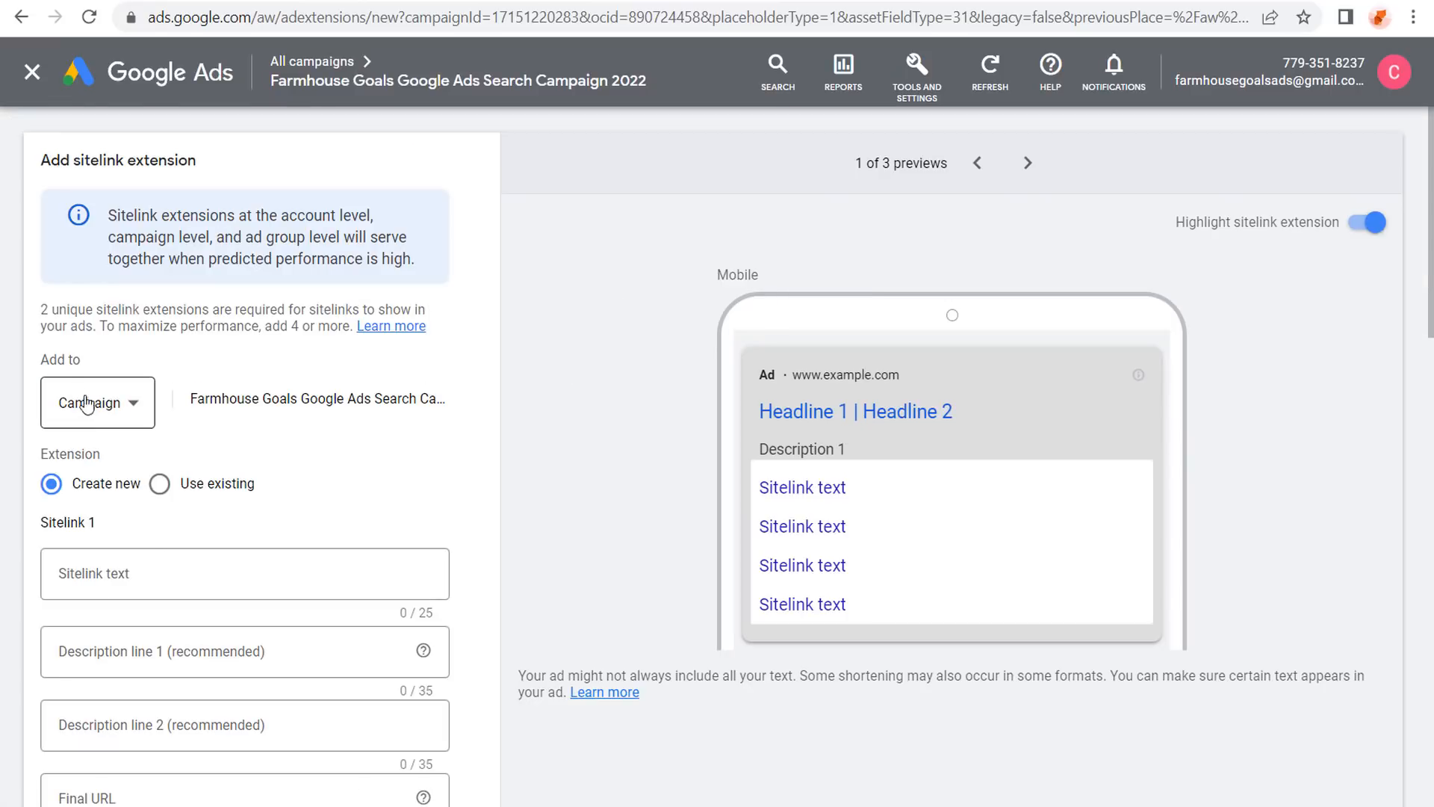
{"action": "left_click", "coordinate": [65, 407]}
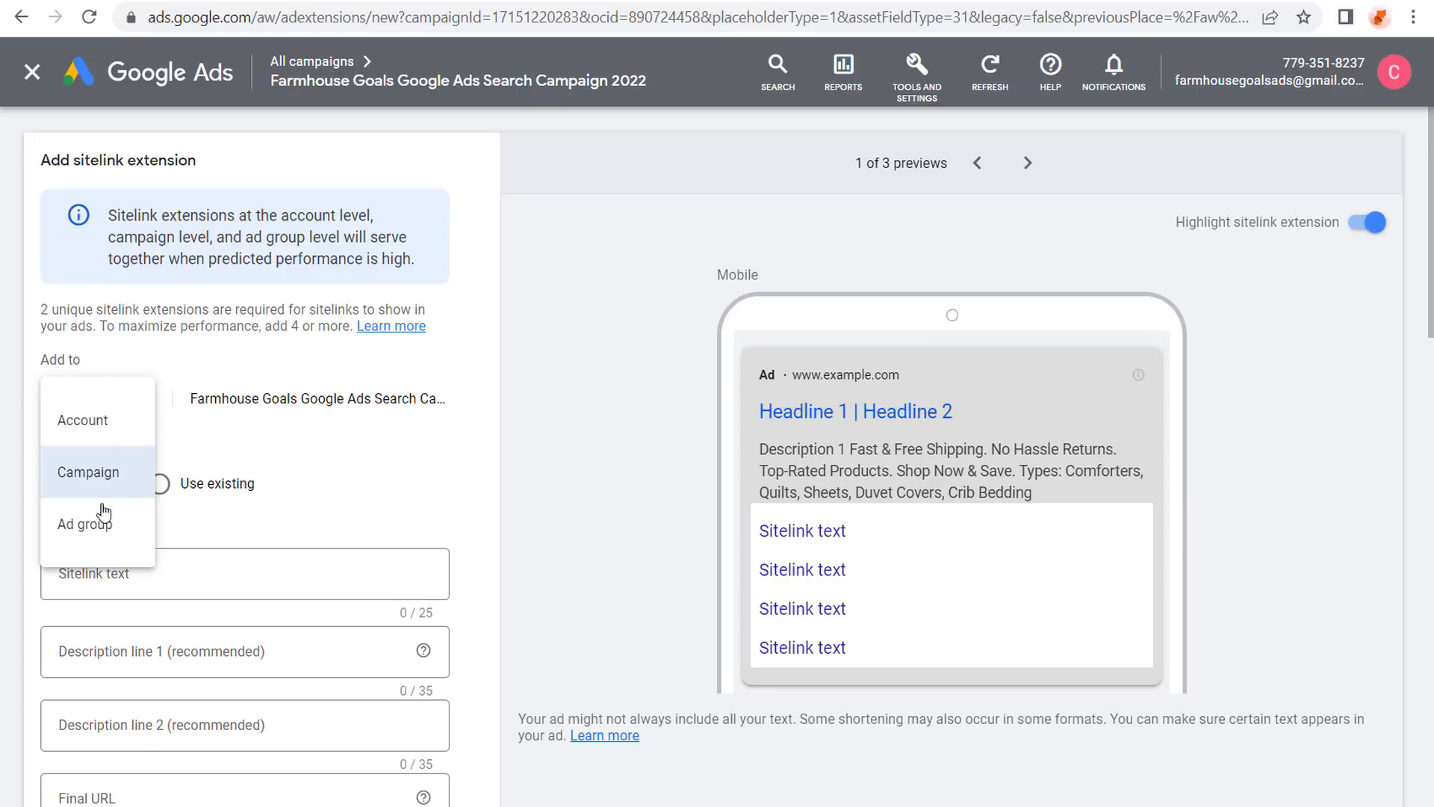
{"action": "left_click", "coordinate": [96, 536]}
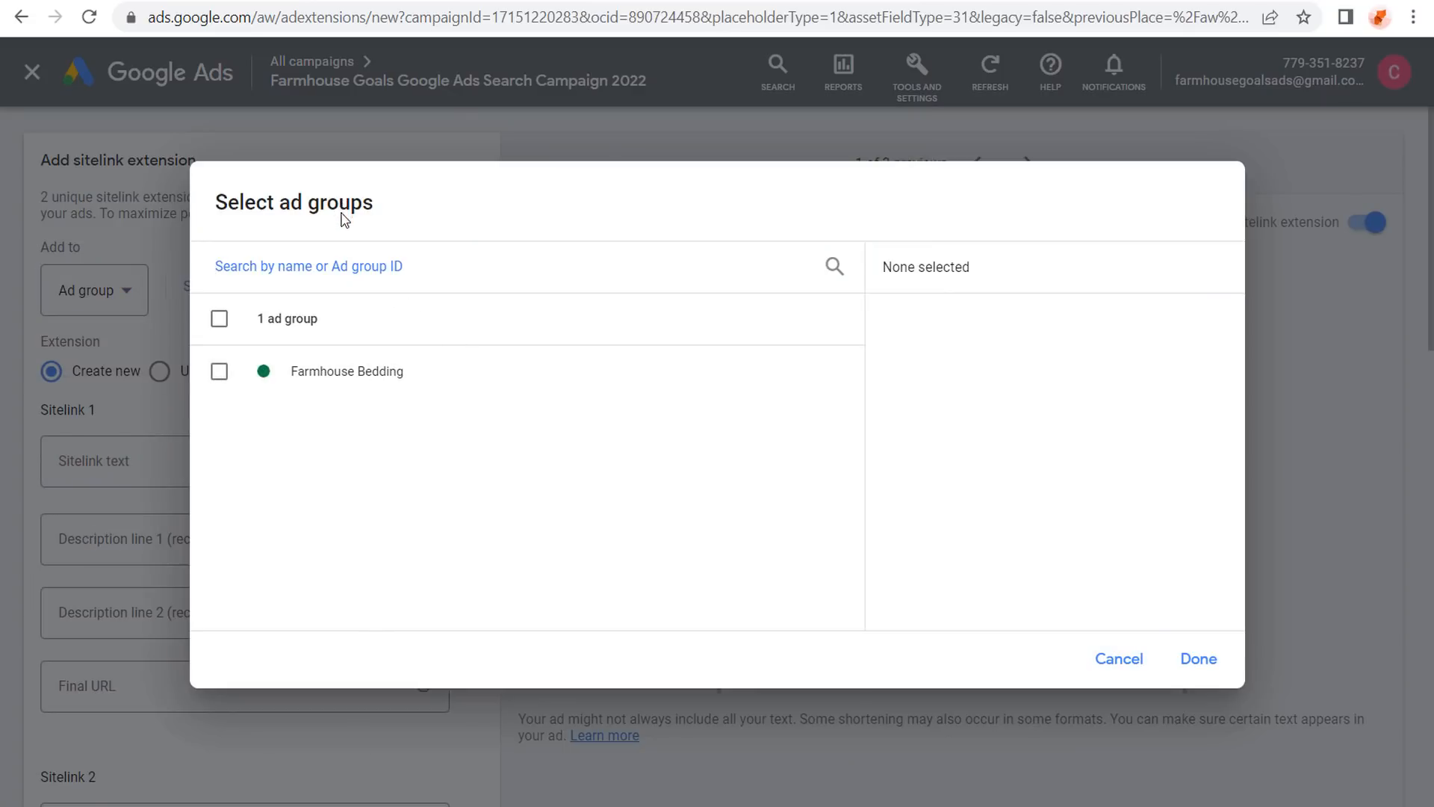
{"action": "left_click", "coordinate": [1113, 658]}
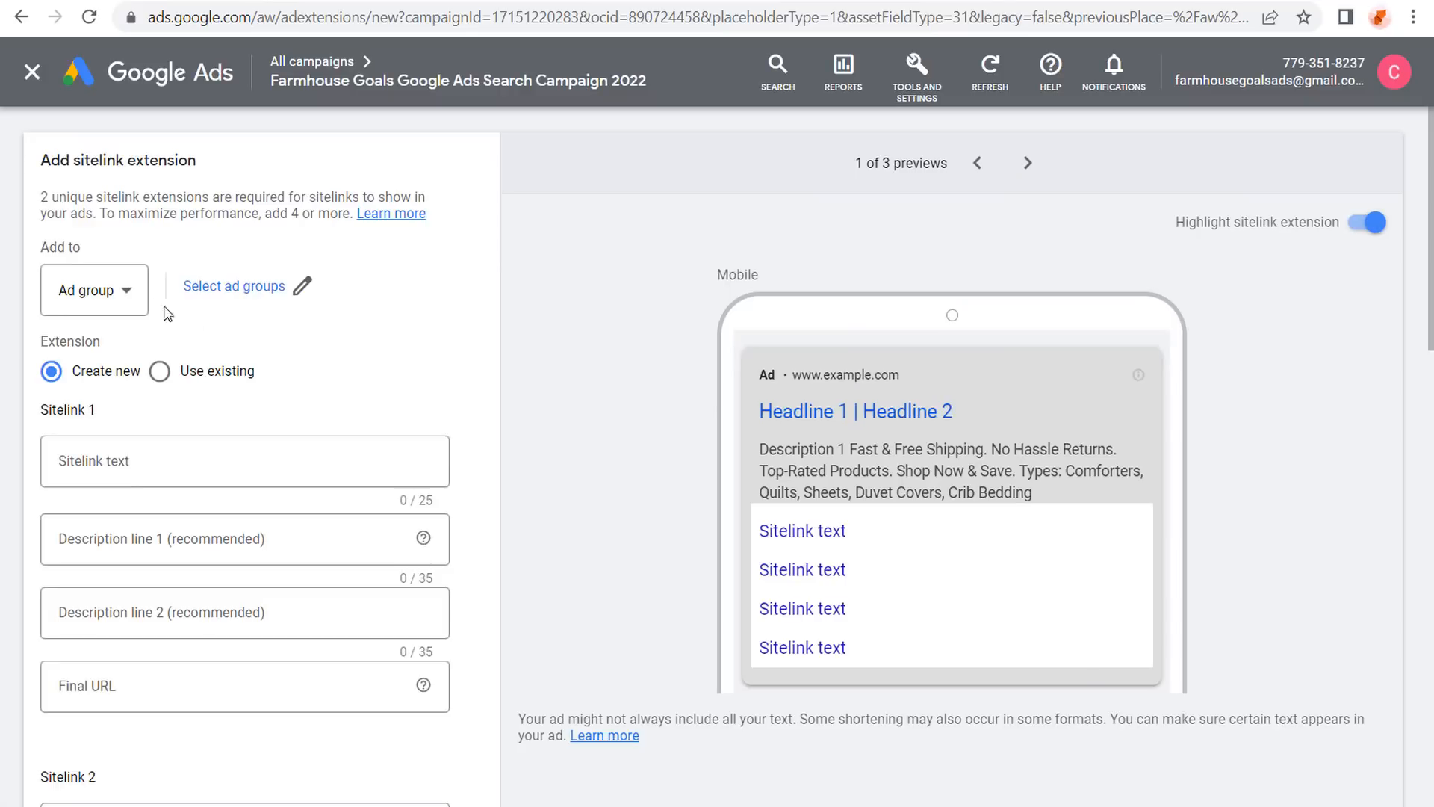
{"action": "left_click", "coordinate": [102, 298]}
{"action": "left_click", "coordinate": [100, 359]}
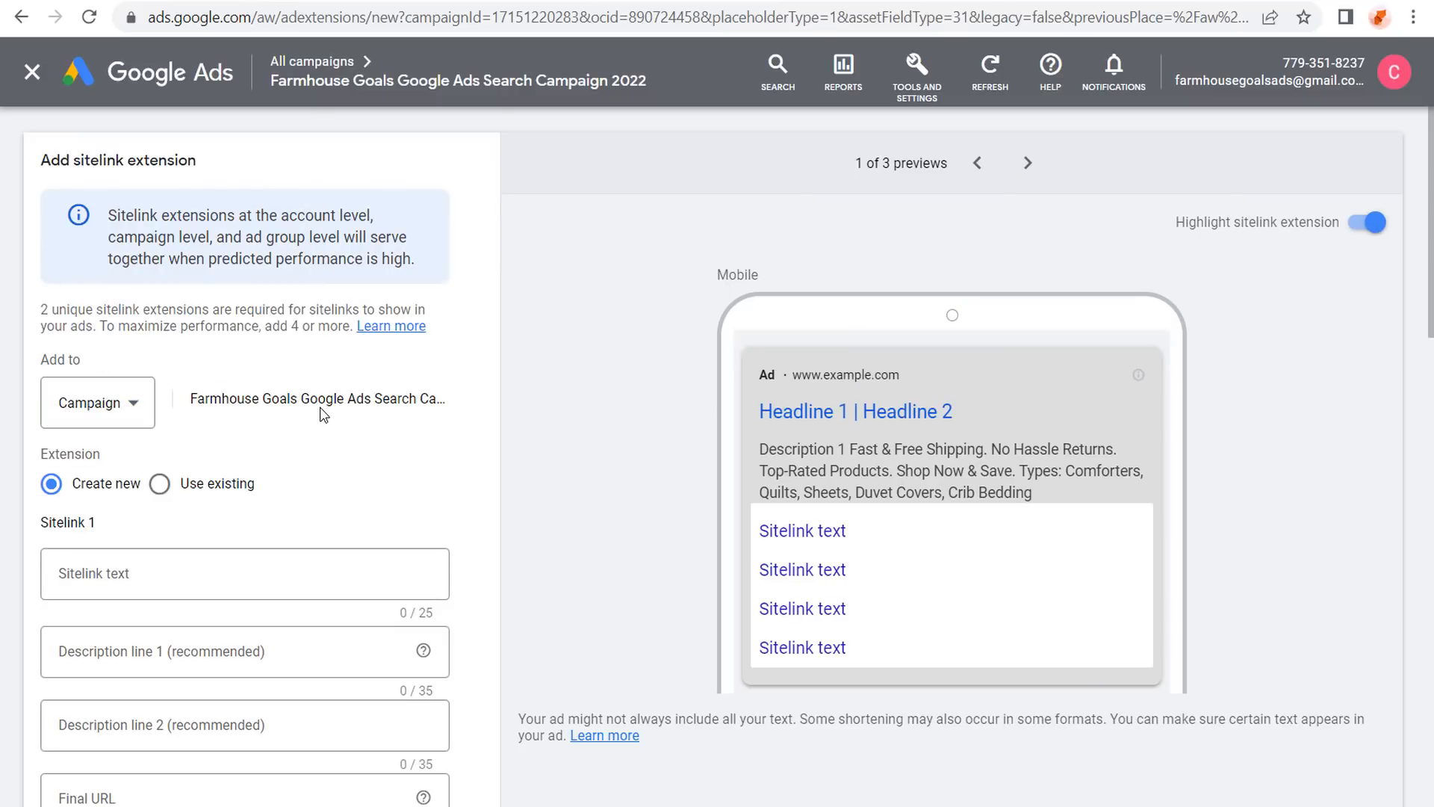
{"action": "scroll", "coordinate": [323, 413], "scroll_direction": "down", "scroll_amount": 2}
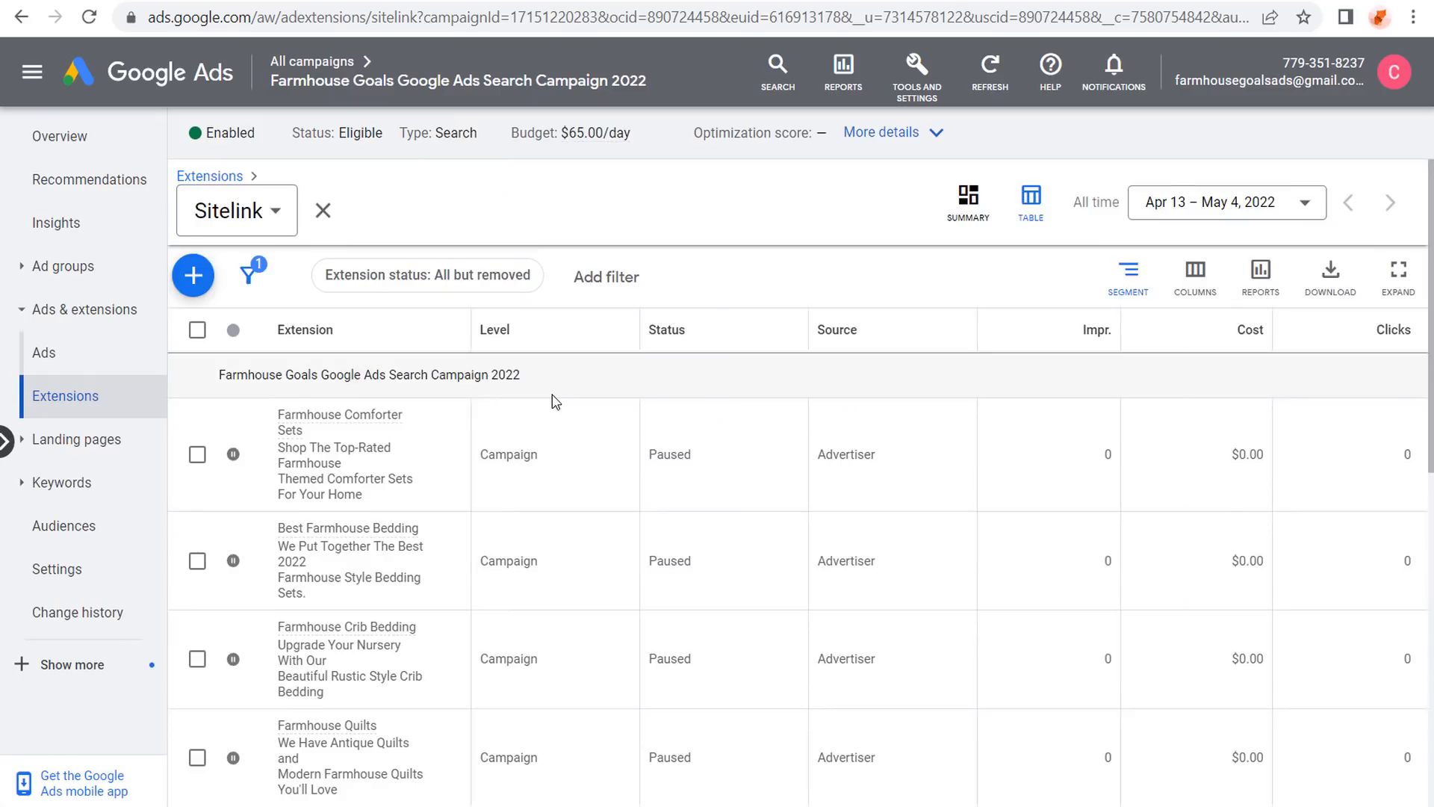
Review the Sitelink table's pending and paused sitelinks, then go to the campaign's Ad groups page.
{"action": "scroll", "coordinate": [560, 396], "scroll_direction": "down", "scroll_amount": 3}
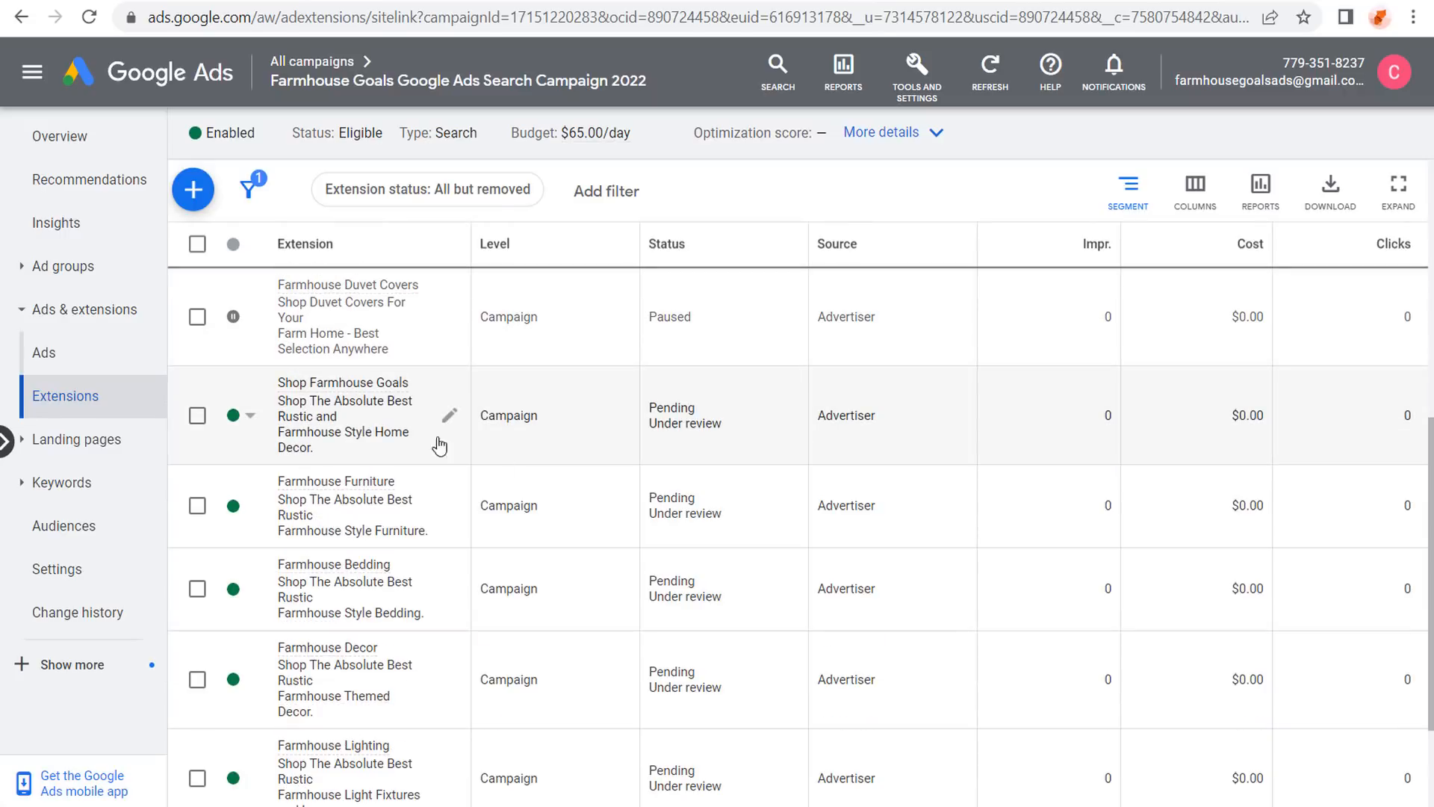
{"action": "scroll", "coordinate": [345, 381], "scroll_direction": "down", "scroll_amount": 2}
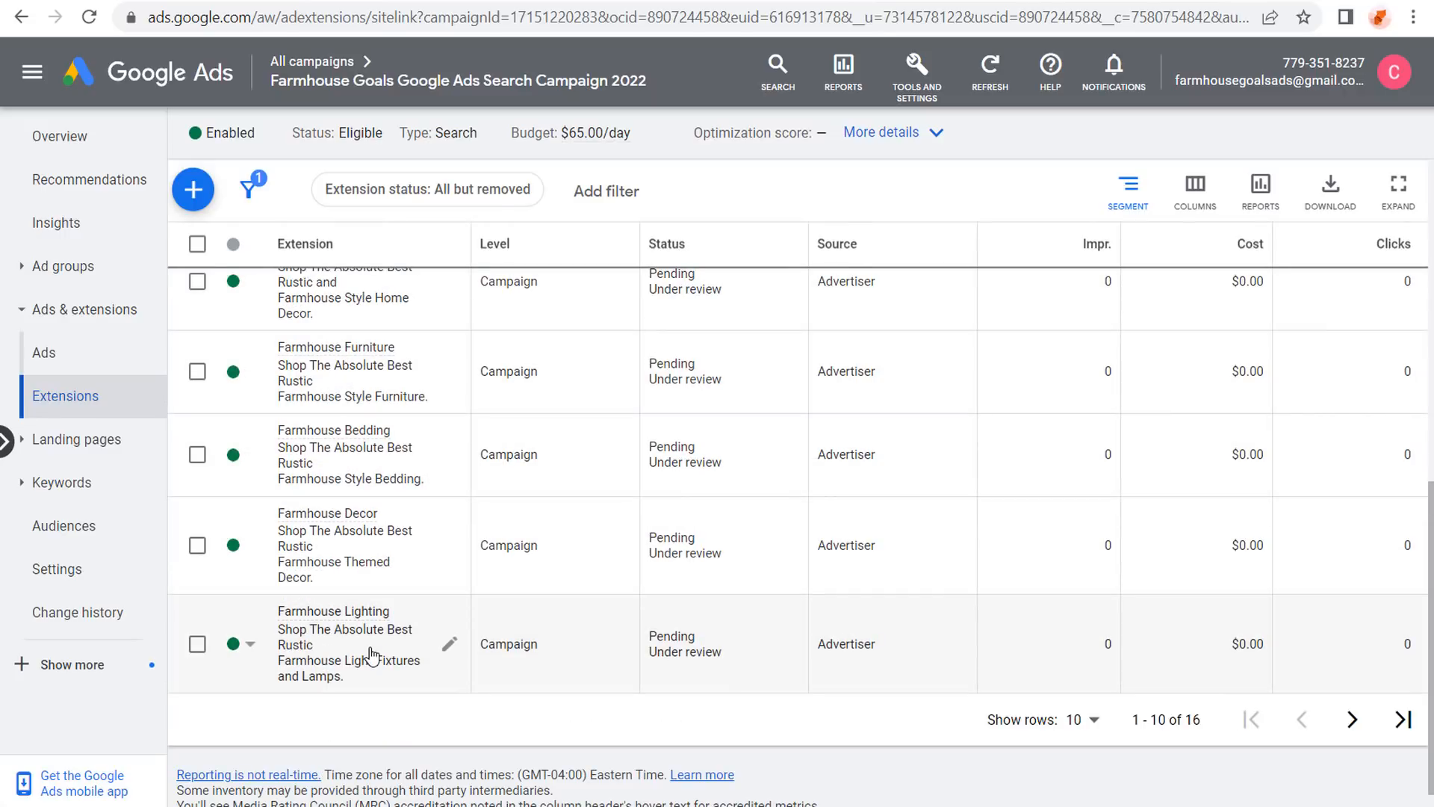
{"action": "scroll", "coordinate": [814, 443], "scroll_direction": "up", "scroll_amount": 5}
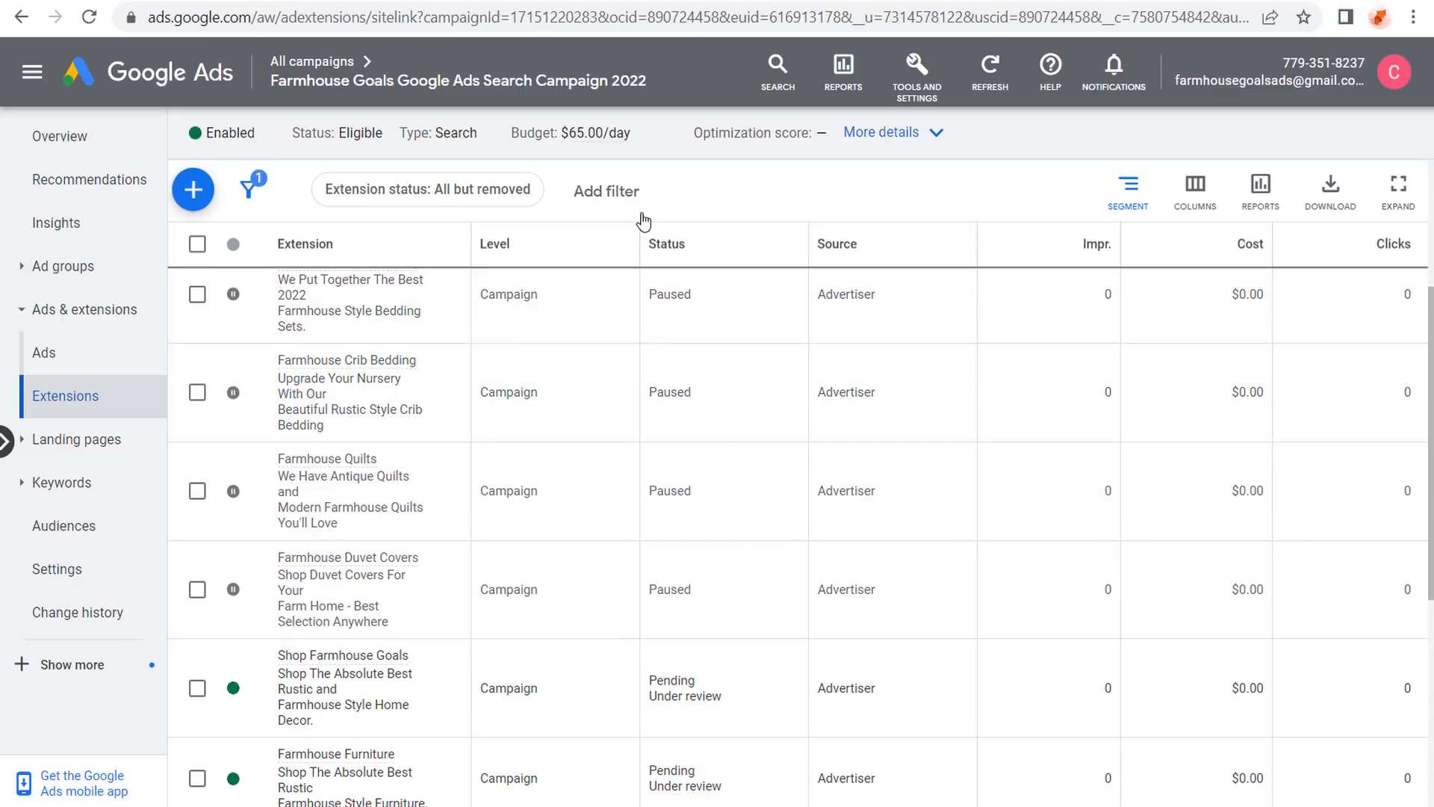
{"action": "left_click", "coordinate": [63, 266]}
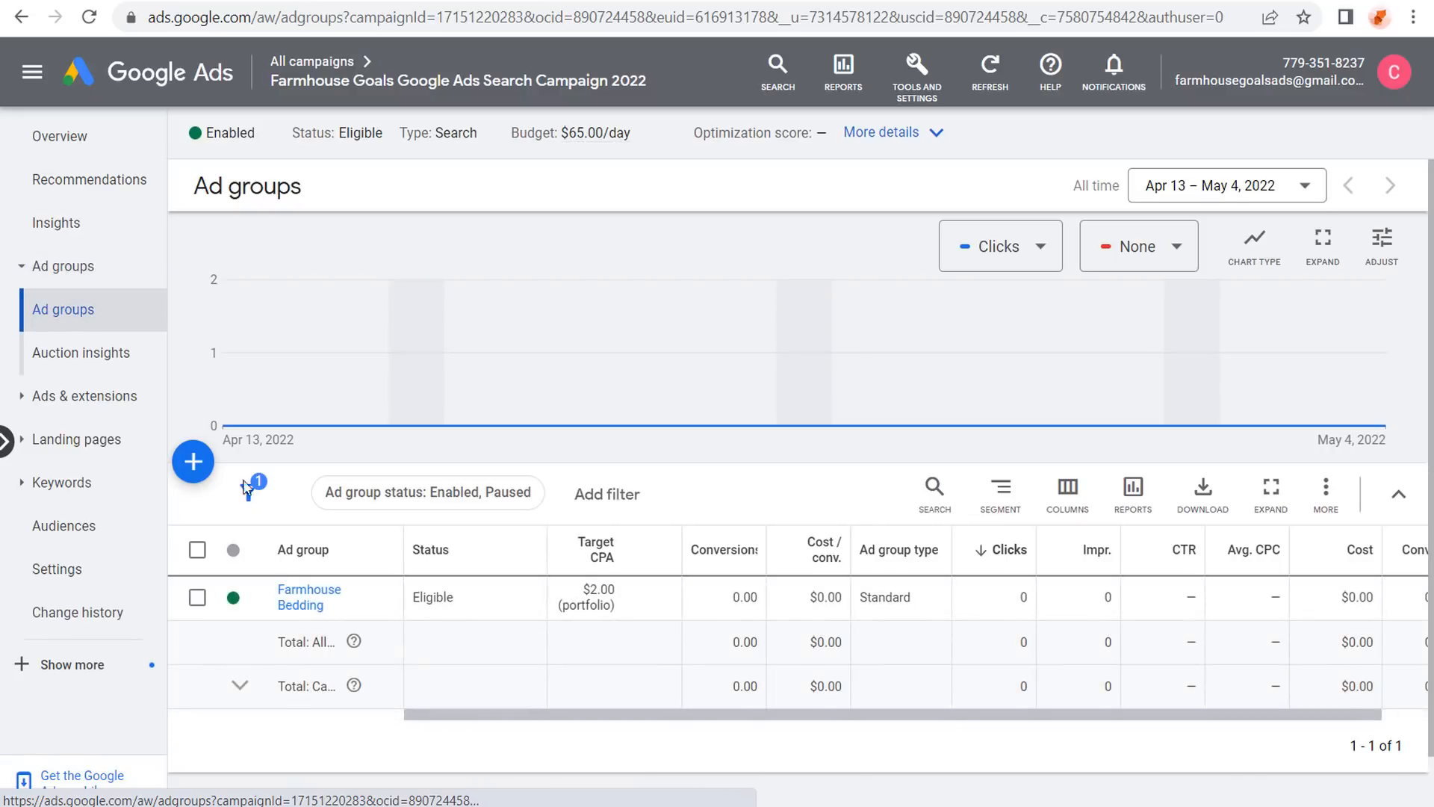
Open the Farmhouse Bedding ad group, dismiss the billing banner, and view its responsive search ad.
{"action": "left_click", "coordinate": [299, 605]}
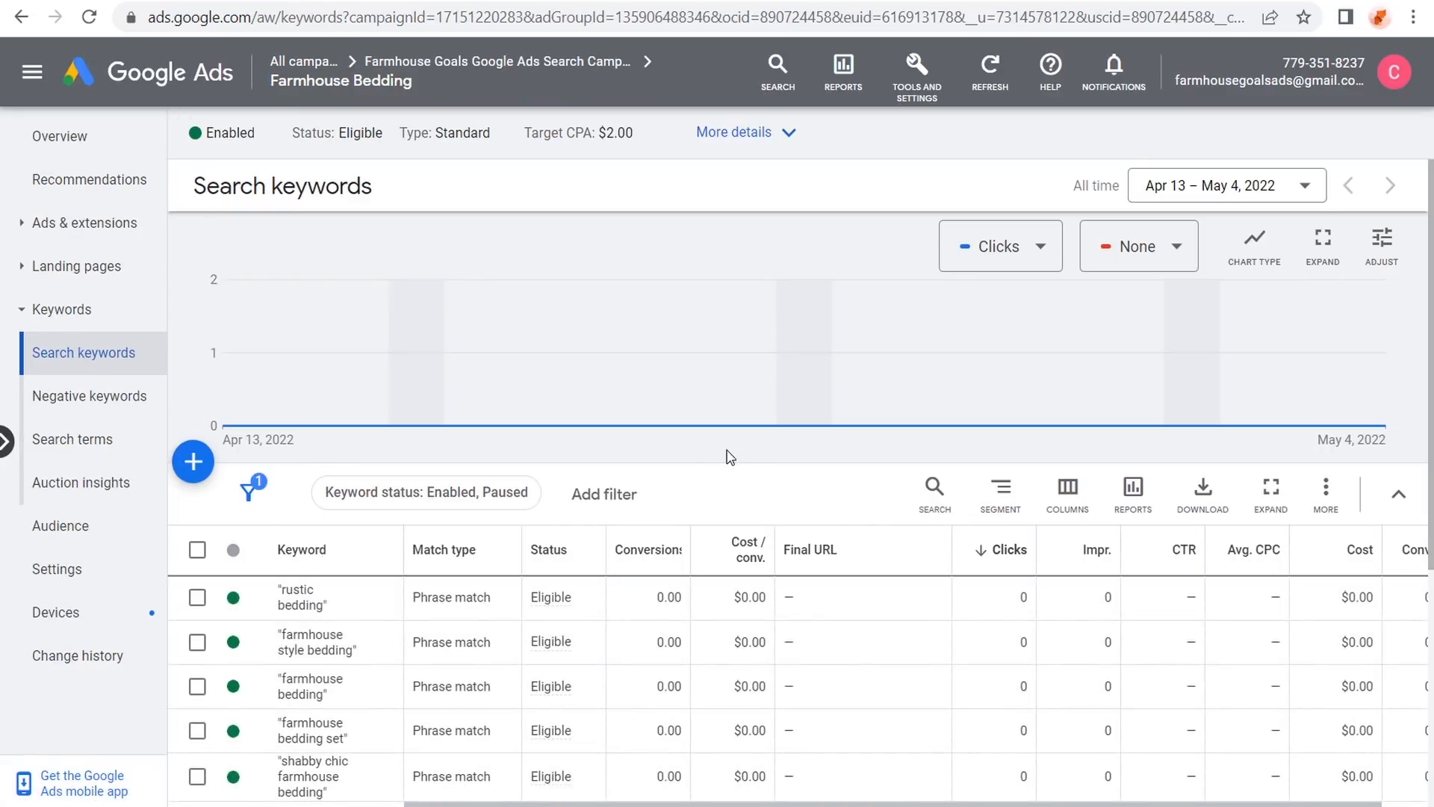
{"action": "scroll", "coordinate": [634, 469], "scroll_direction": "down", "scroll_amount": 2}
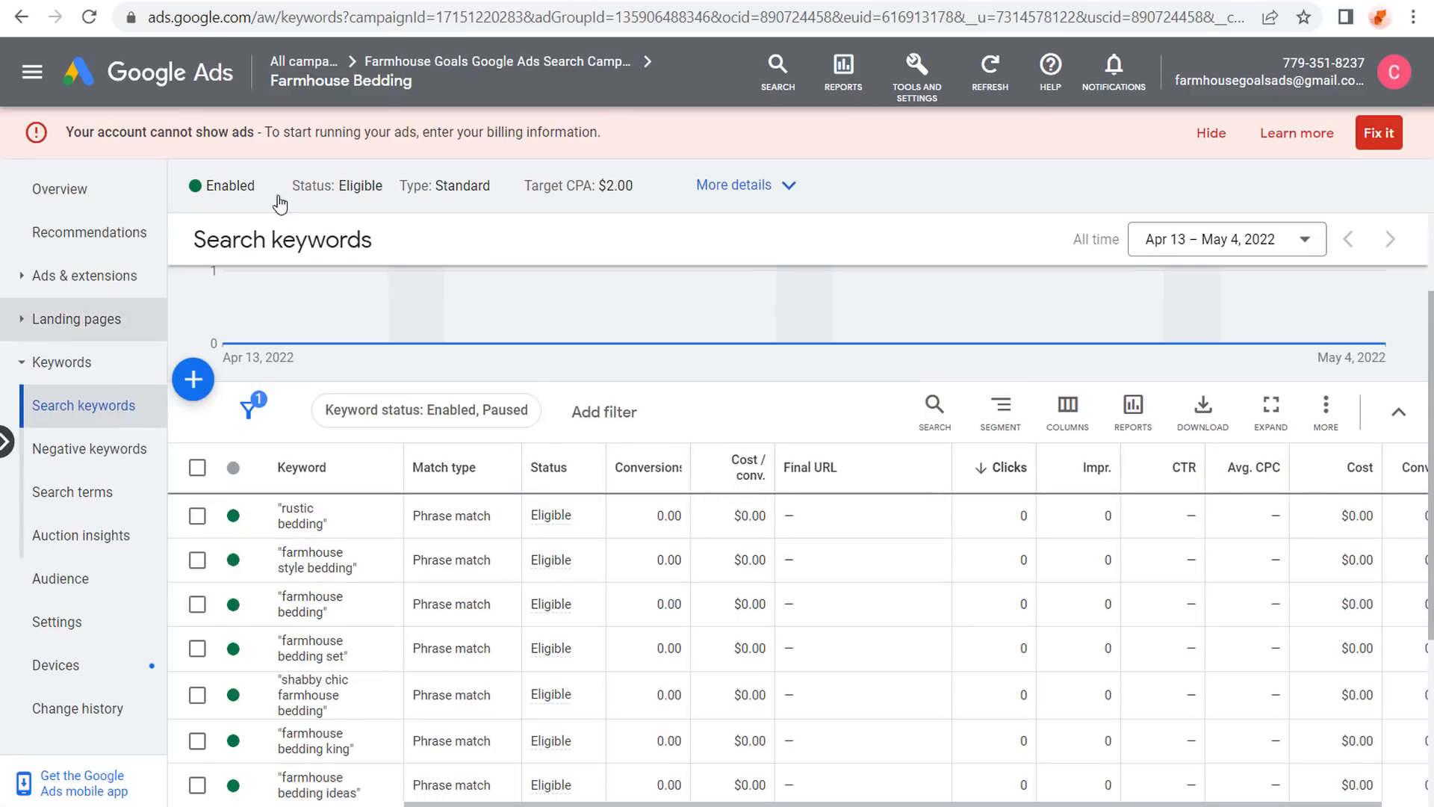
{"action": "left_click", "coordinate": [1226, 138]}
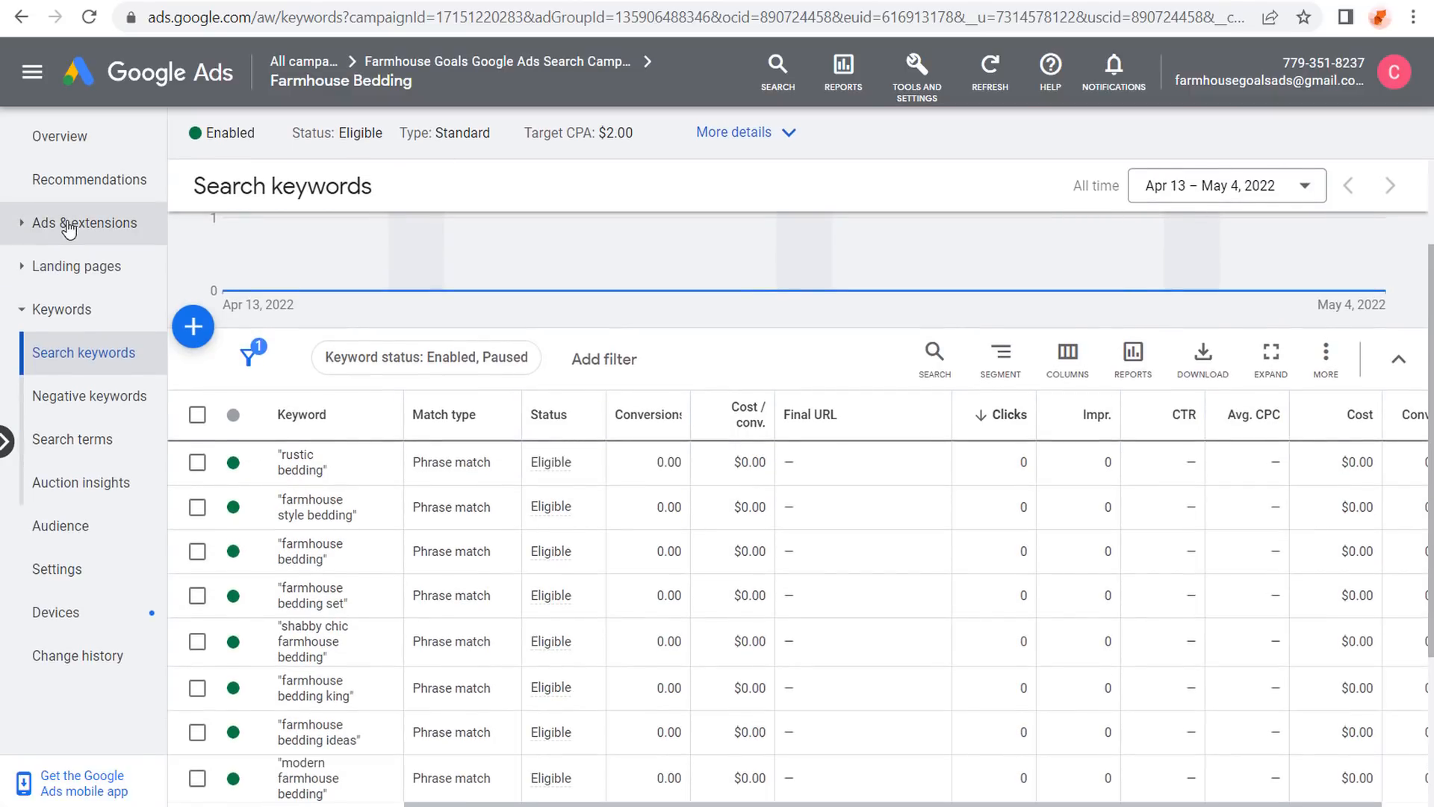
{"action": "left_click", "coordinate": [68, 224]}
{"action": "left_click", "coordinate": [70, 254]}
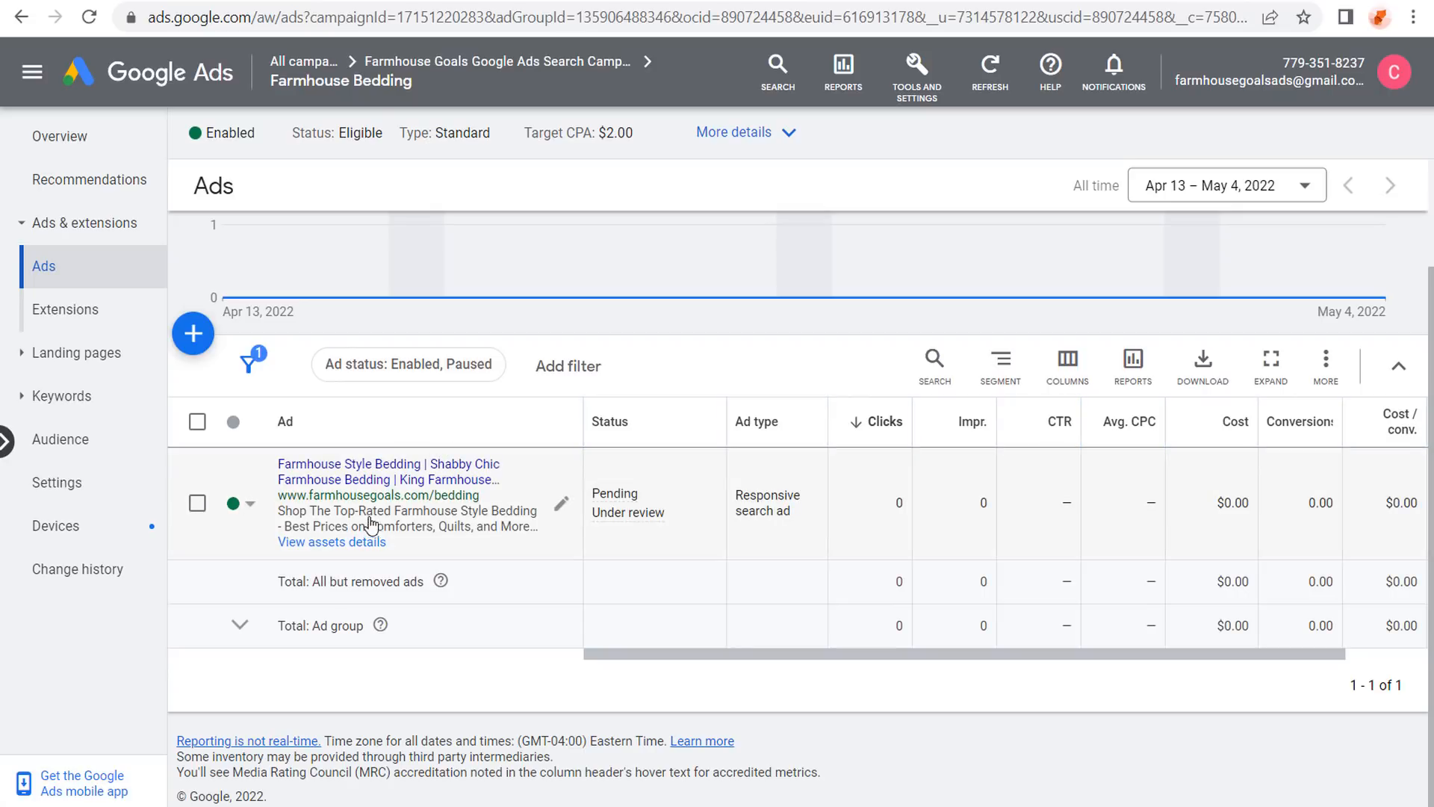
Copy and paste the Farmhouse Bedding responsive search ad as a duplicate, then open it for editing.
{"action": "left_click", "coordinate": [198, 505]}
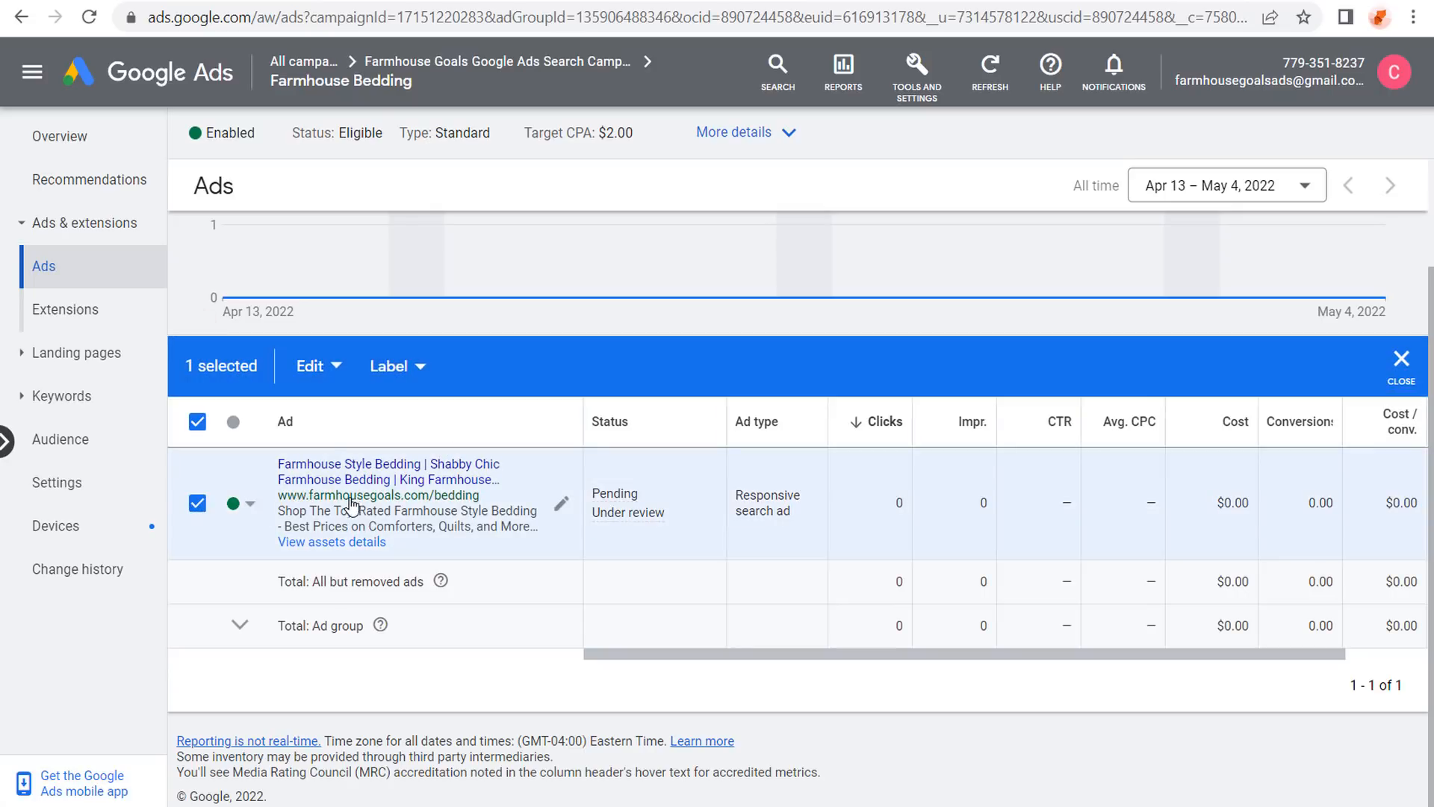
{"action": "left_click", "coordinate": [311, 366]}
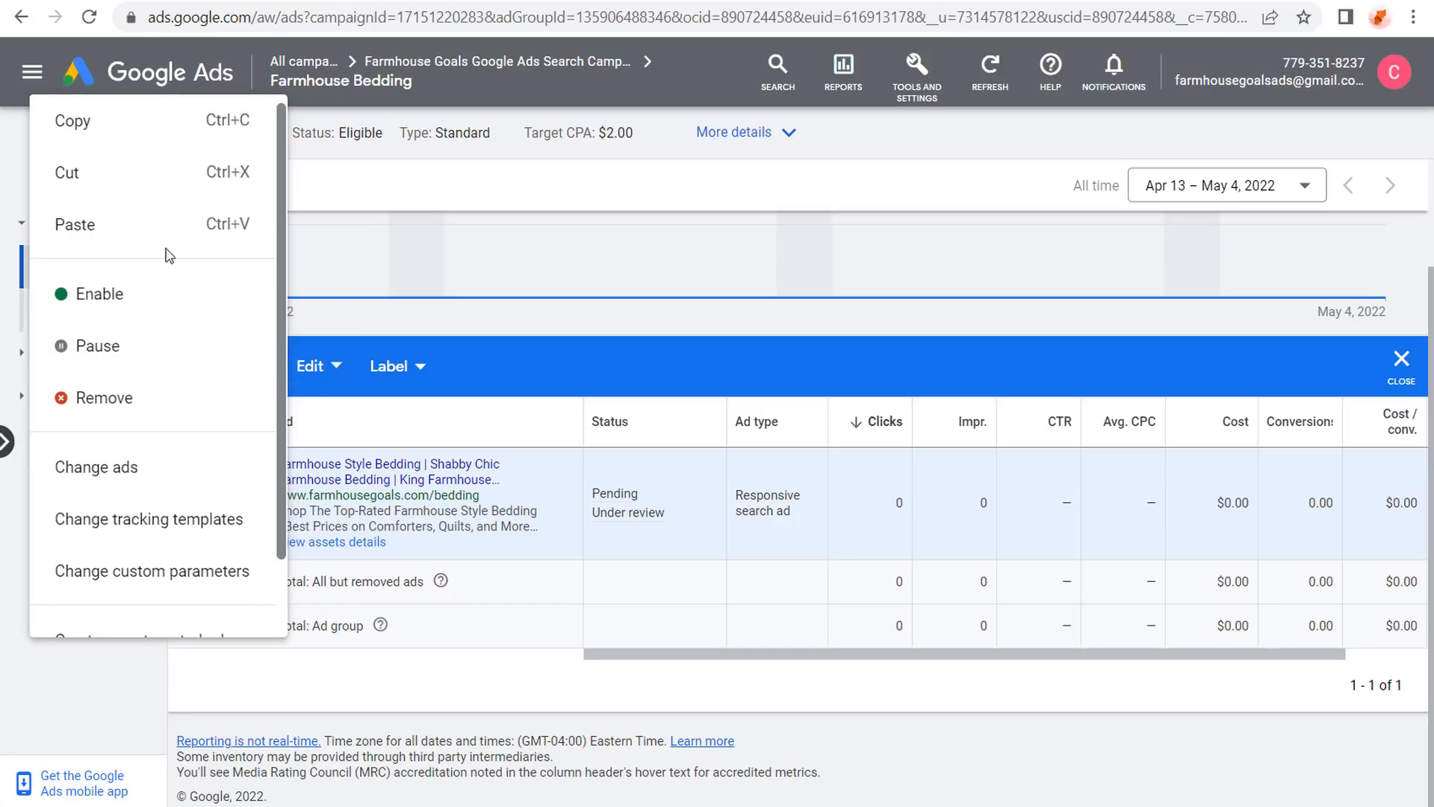
{"action": "left_click", "coordinate": [120, 121]}
{"action": "left_click", "coordinate": [304, 382]}
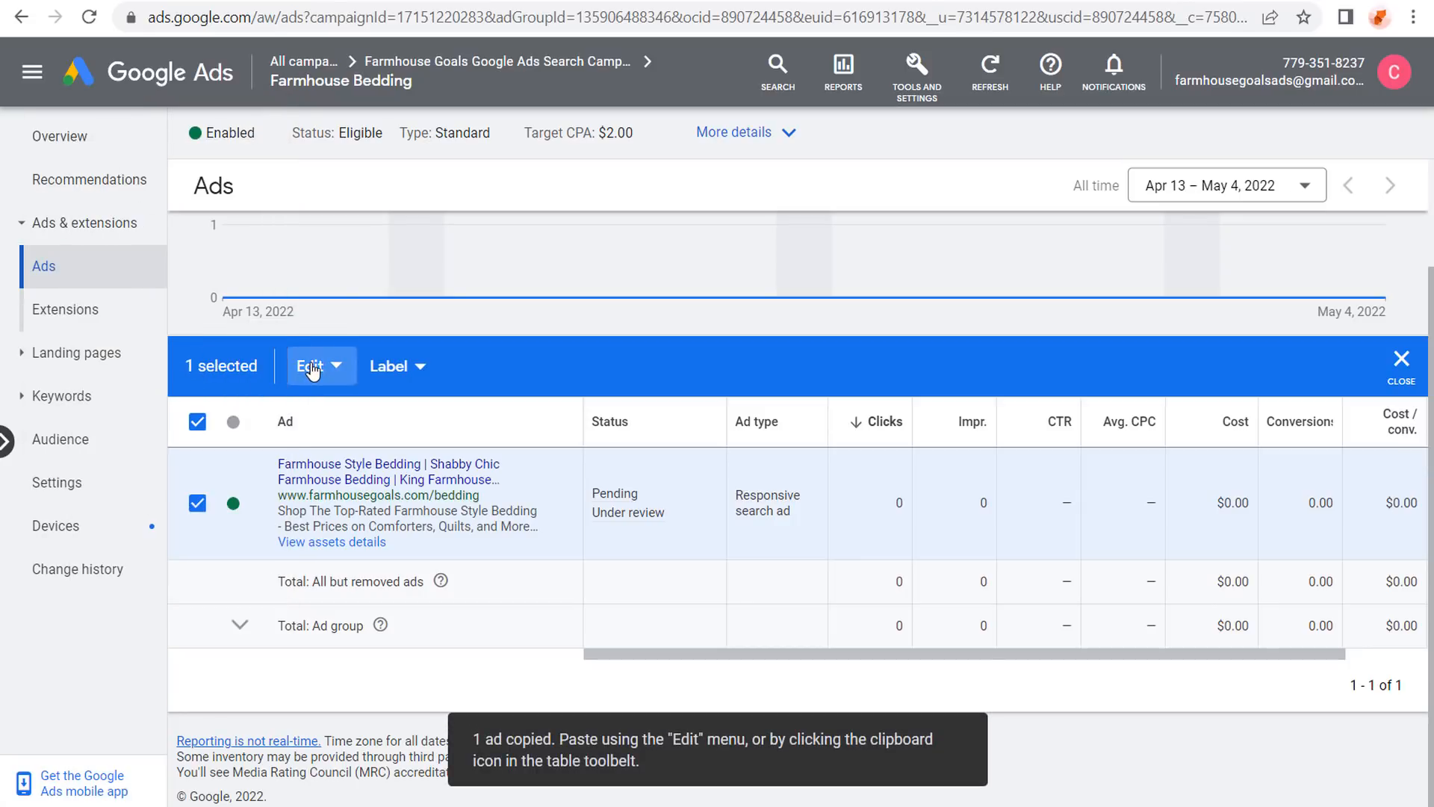
{"action": "left_click", "coordinate": [121, 238]}
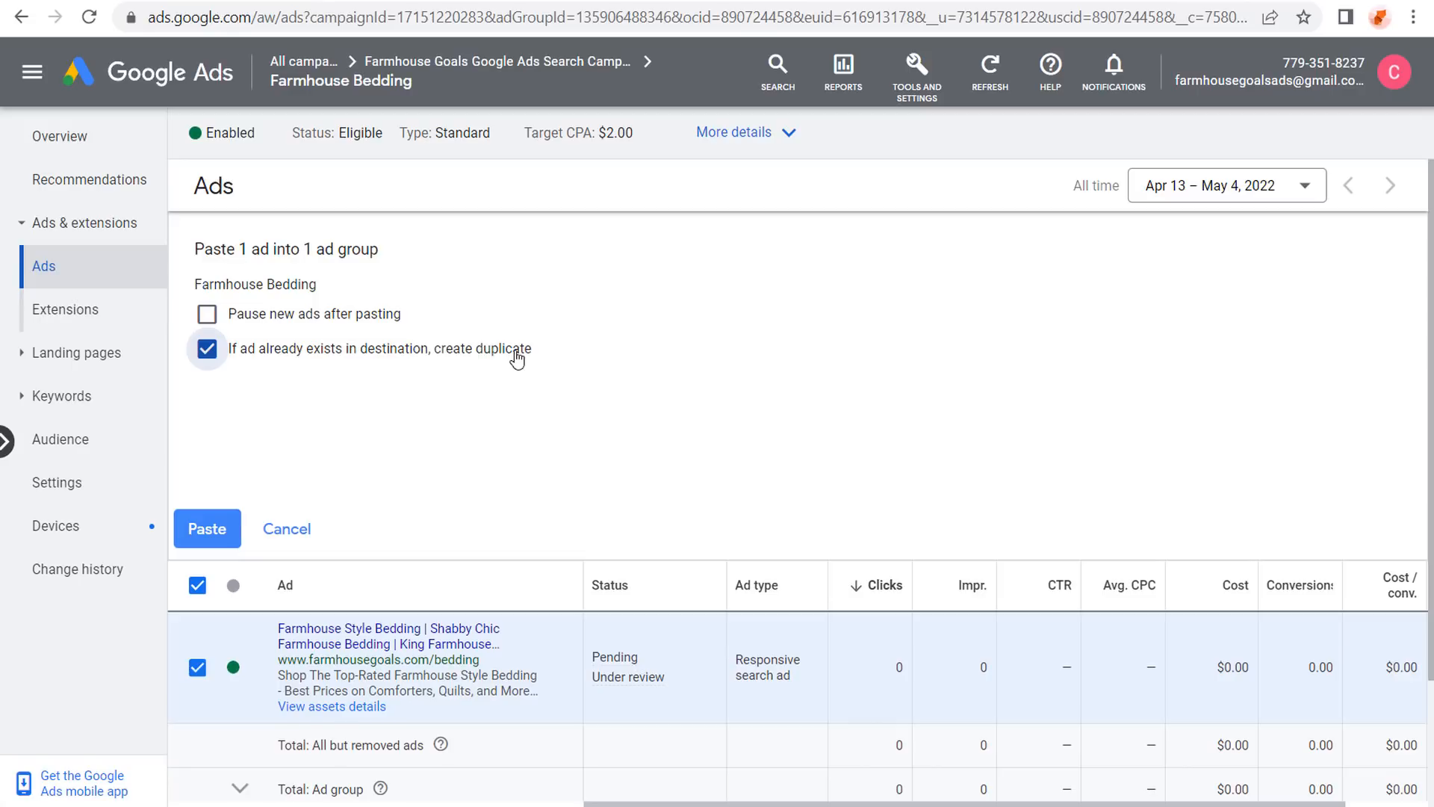
{"action": "left_click", "coordinate": [213, 530]}
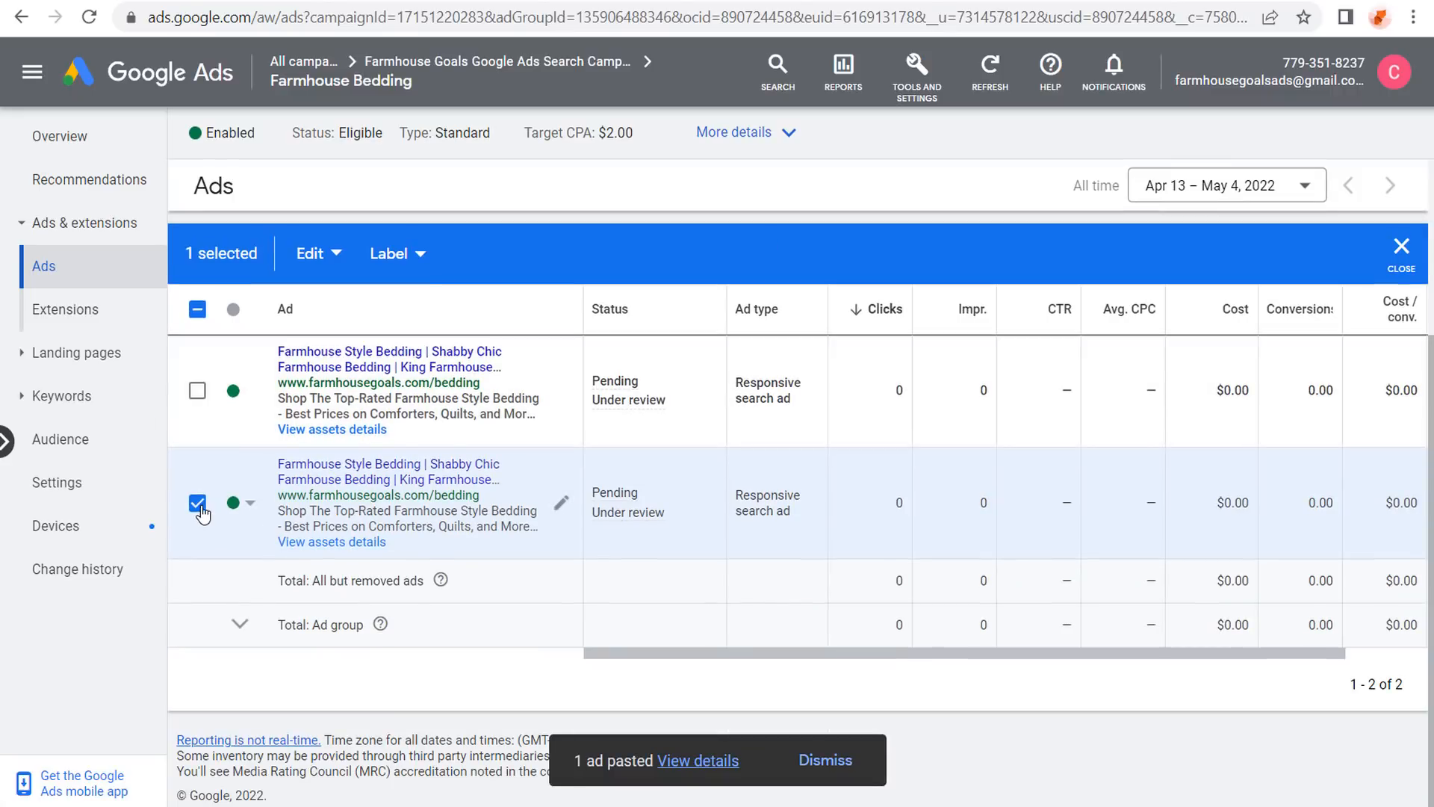
{"action": "left_click", "coordinate": [197, 502]}
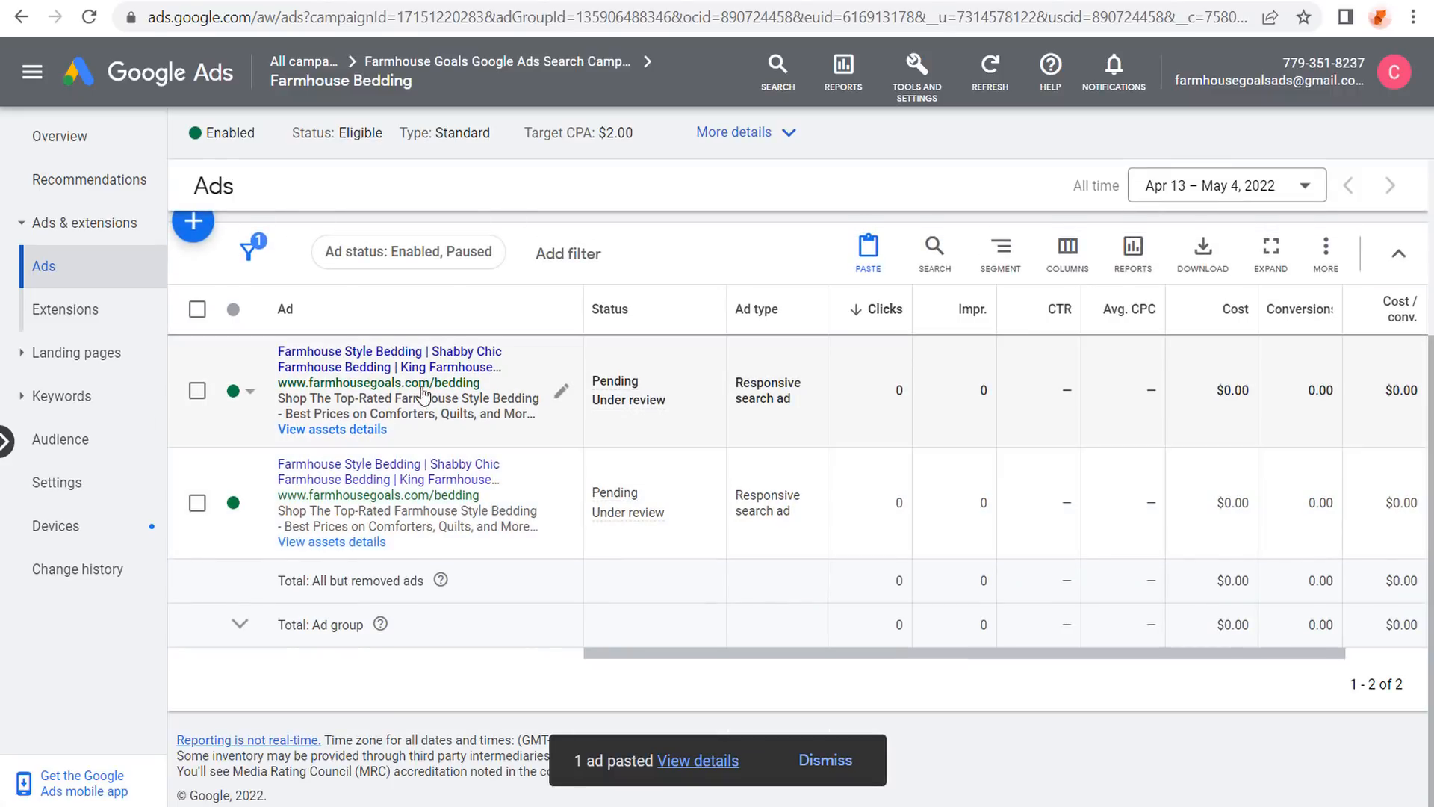
{"action": "left_click", "coordinate": [564, 393]}
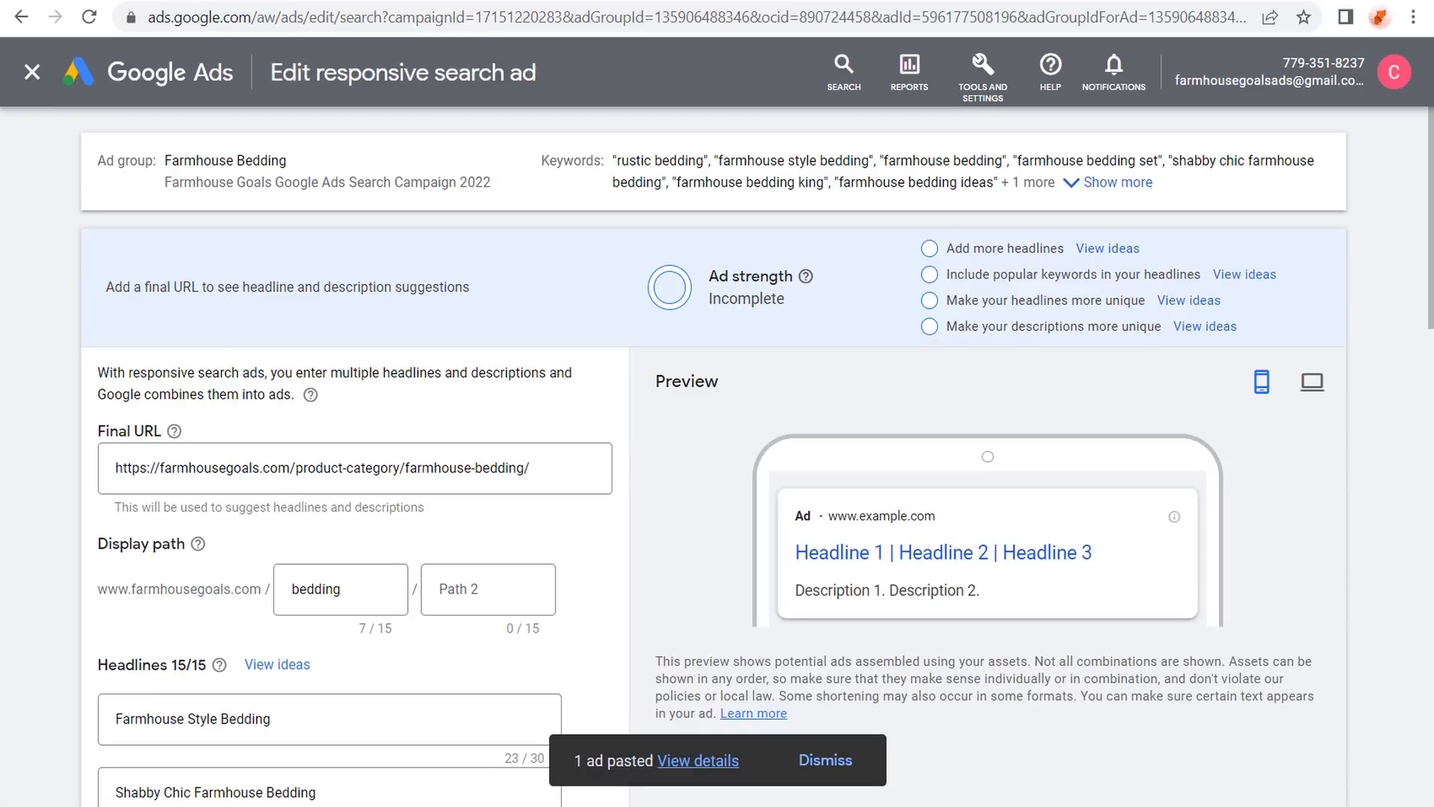
{"action": "left_click_drag", "start_coordinate": [550, 468], "coordinate": [66, 477]}
{"action": "key", "text": "ctrl+v"}
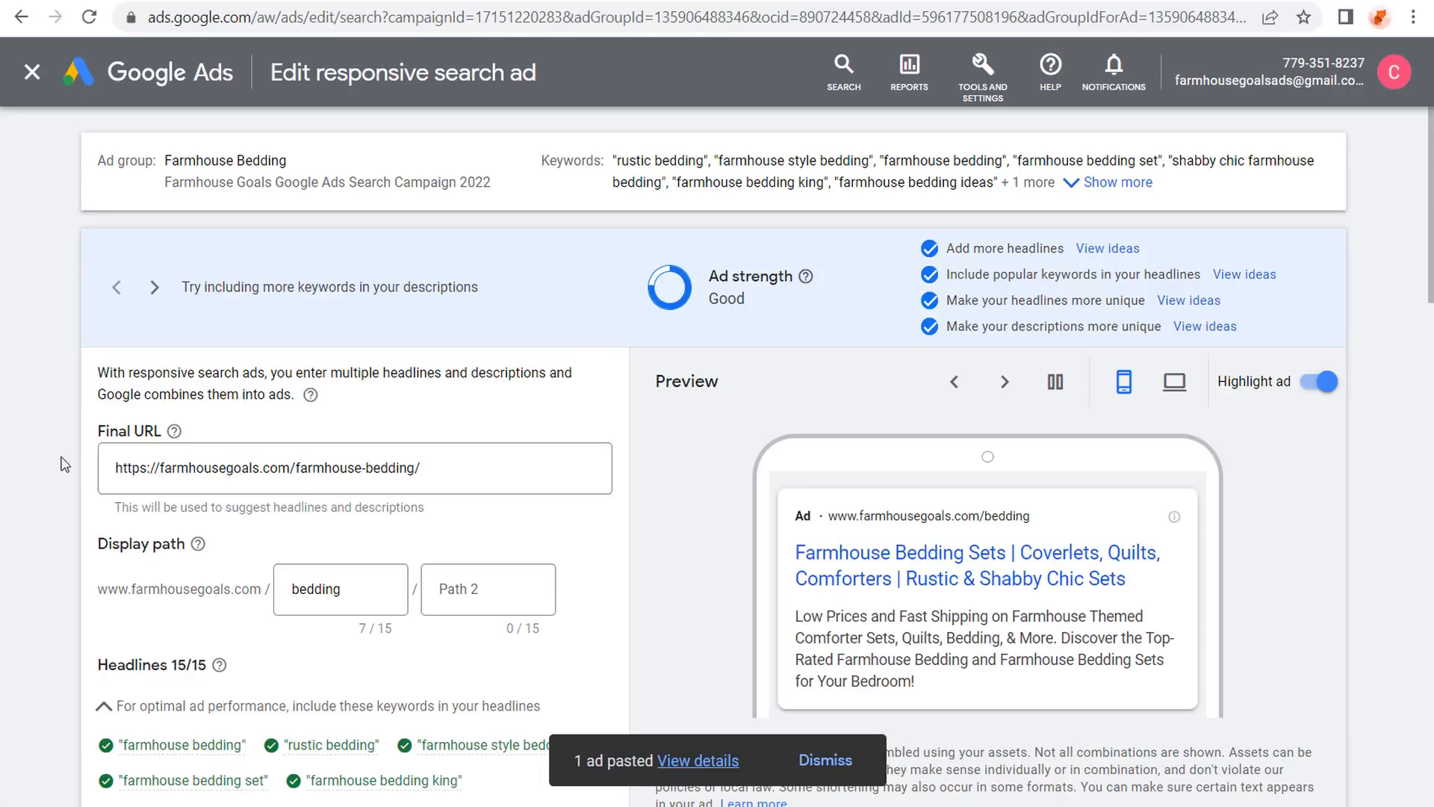
{"action": "scroll", "coordinate": [64, 410], "scroll_direction": "down", "scroll_amount": 2}
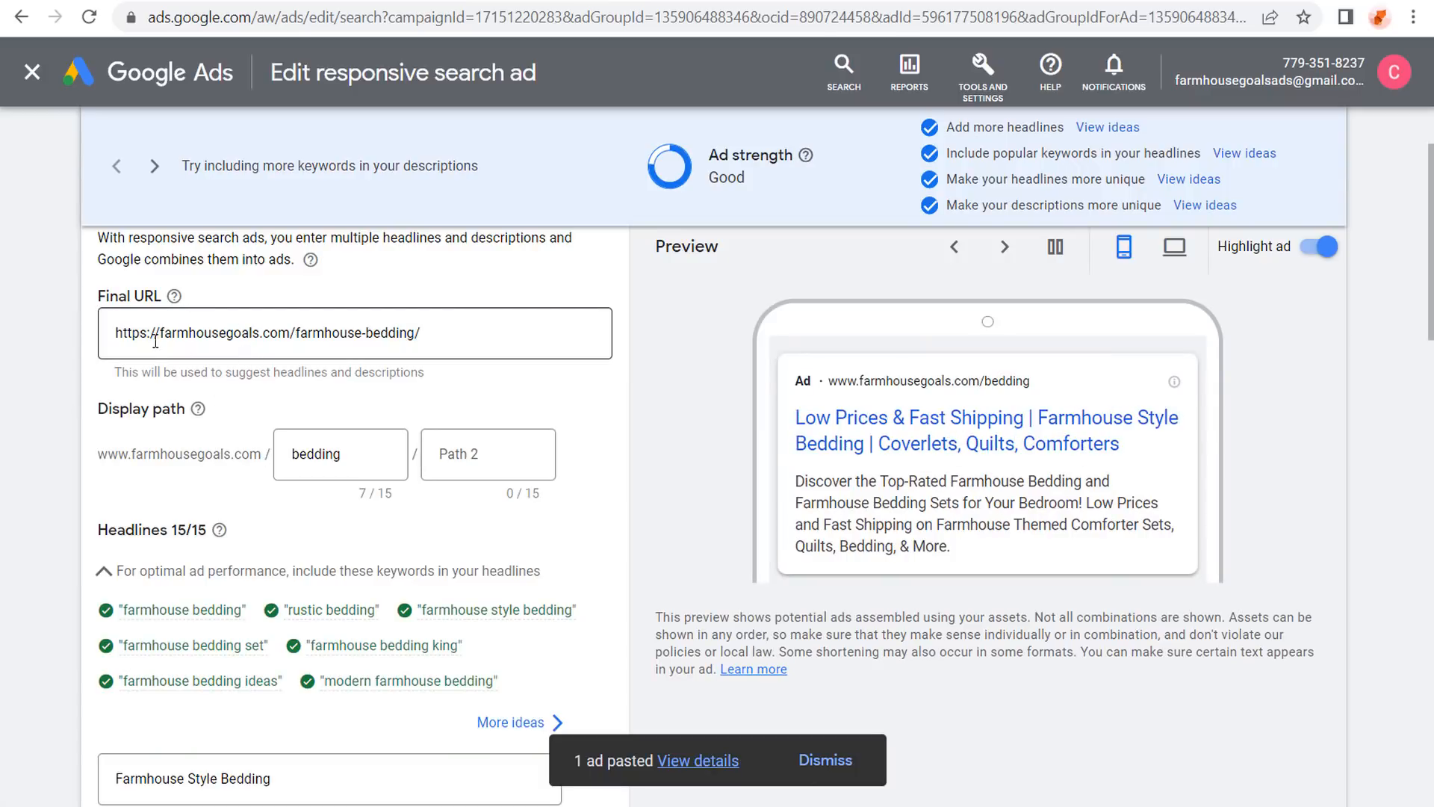
{"action": "scroll", "coordinate": [44, 377], "scroll_direction": "down", "scroll_amount": 5}
{"action": "scroll", "coordinate": [46, 360], "scroll_direction": "down", "scroll_amount": 12}
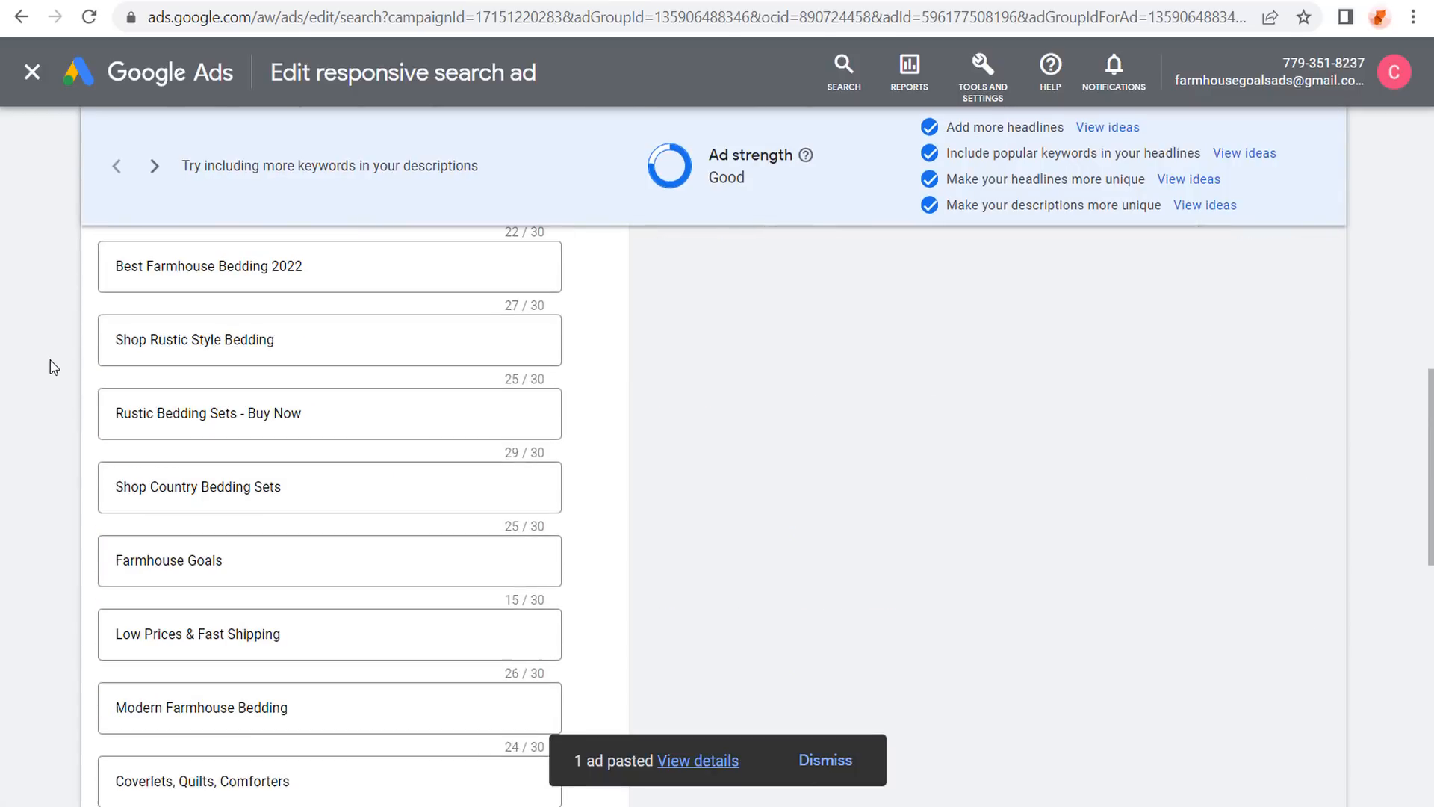
{"action": "scroll", "coordinate": [51, 371], "scroll_direction": "down", "scroll_amount": 5}
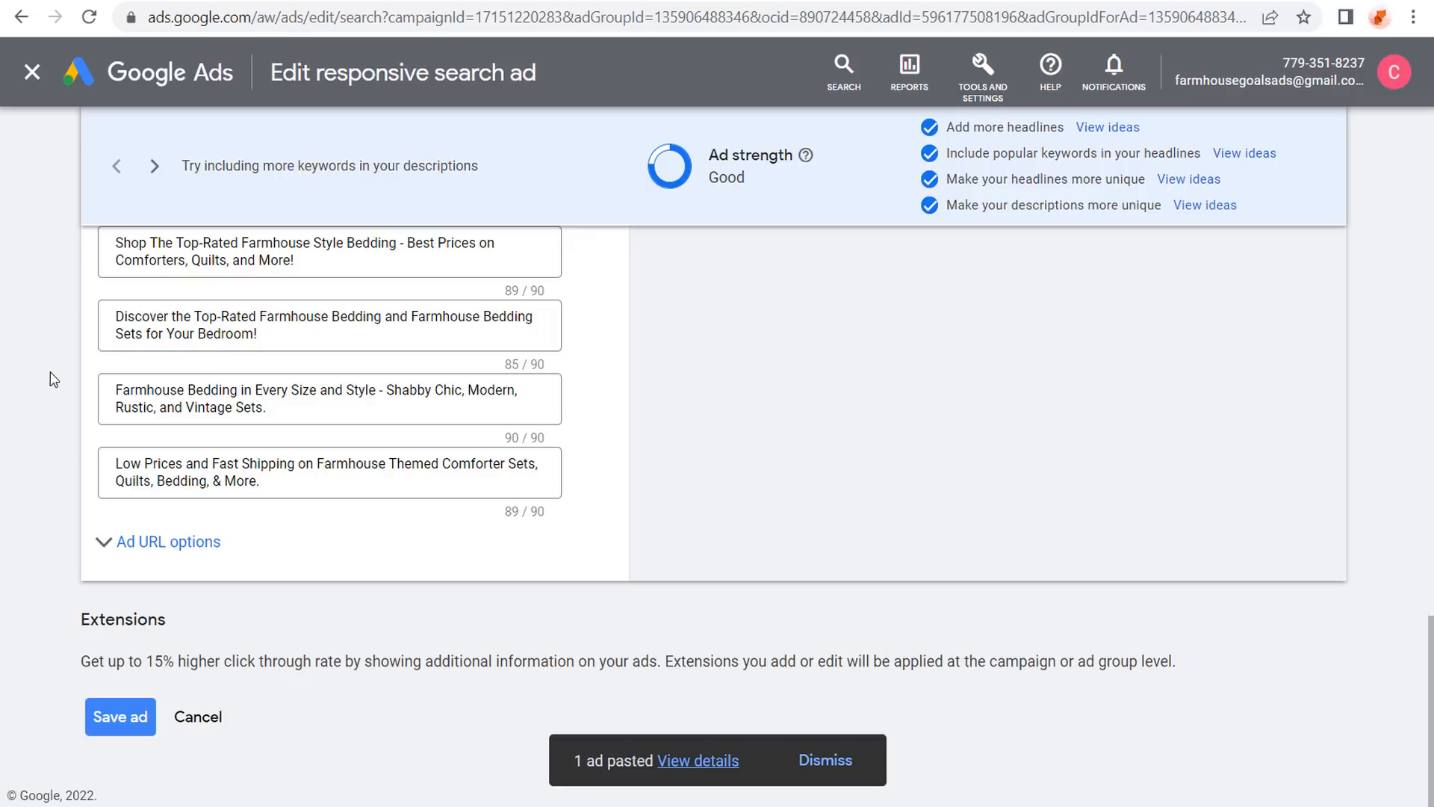
{"action": "left_click", "coordinate": [112, 721]}
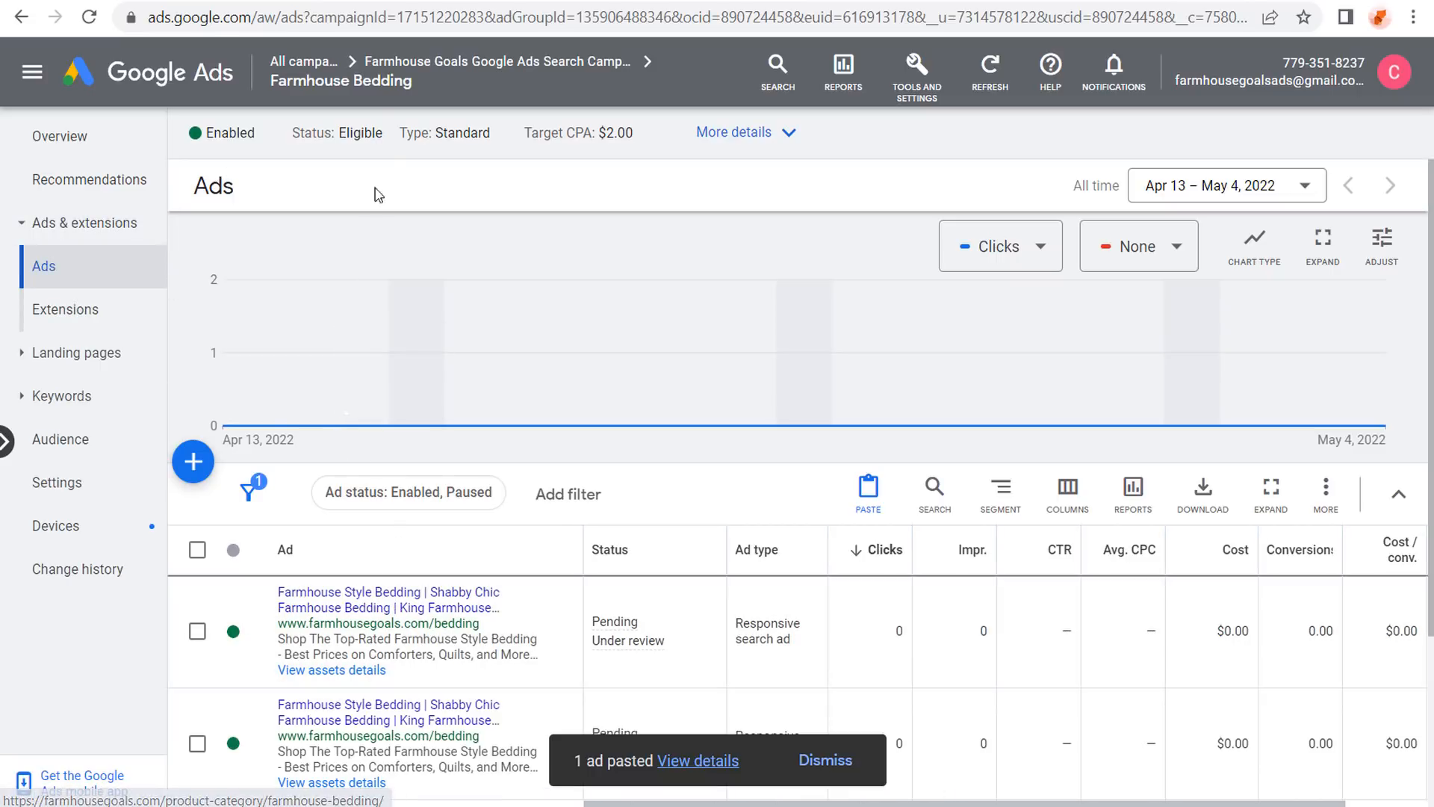
From the Farmhouse Goals campaign's Ad groups page, begin adding a new ad group.
{"action": "left_click", "coordinate": [449, 62]}
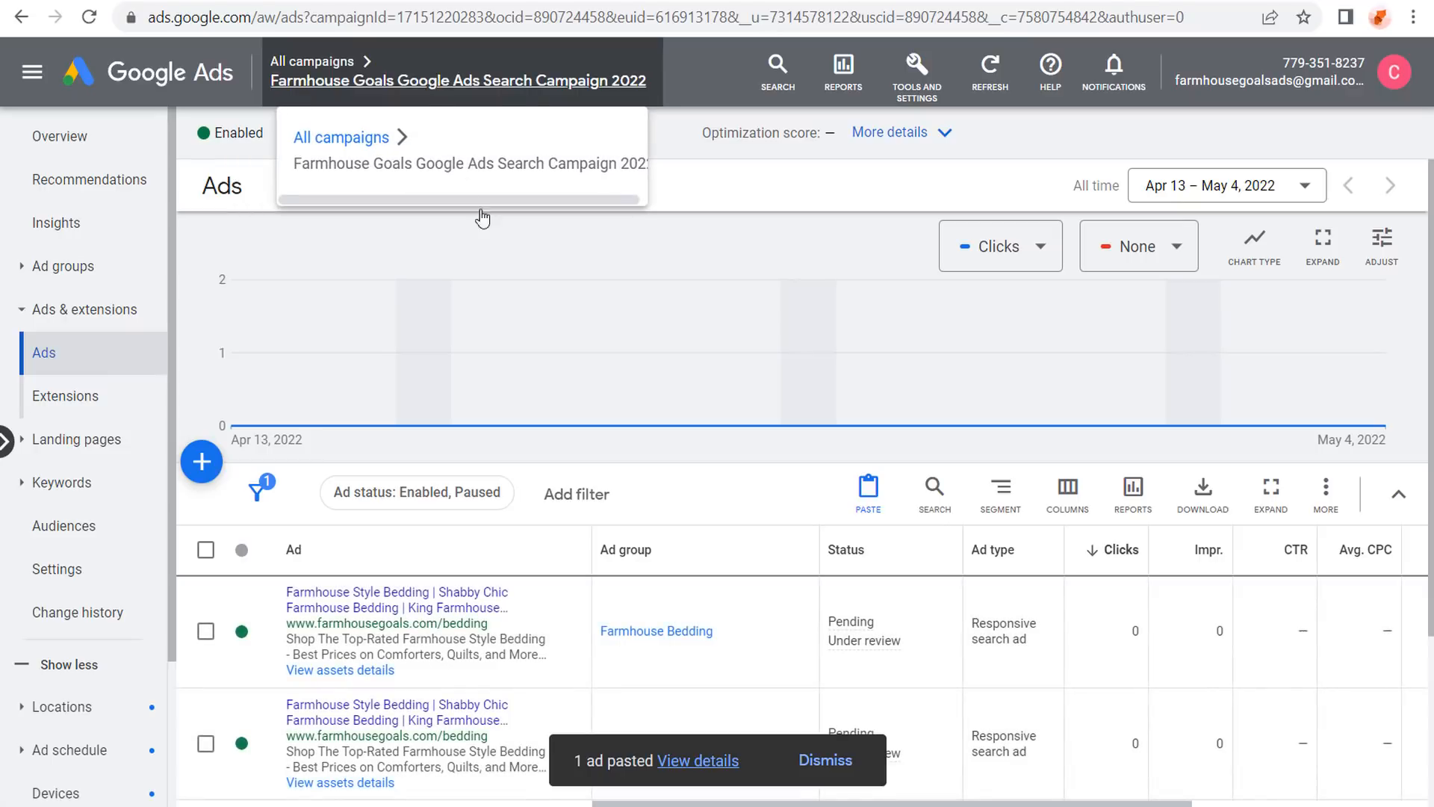
{"action": "left_click", "coordinate": [57, 267]}
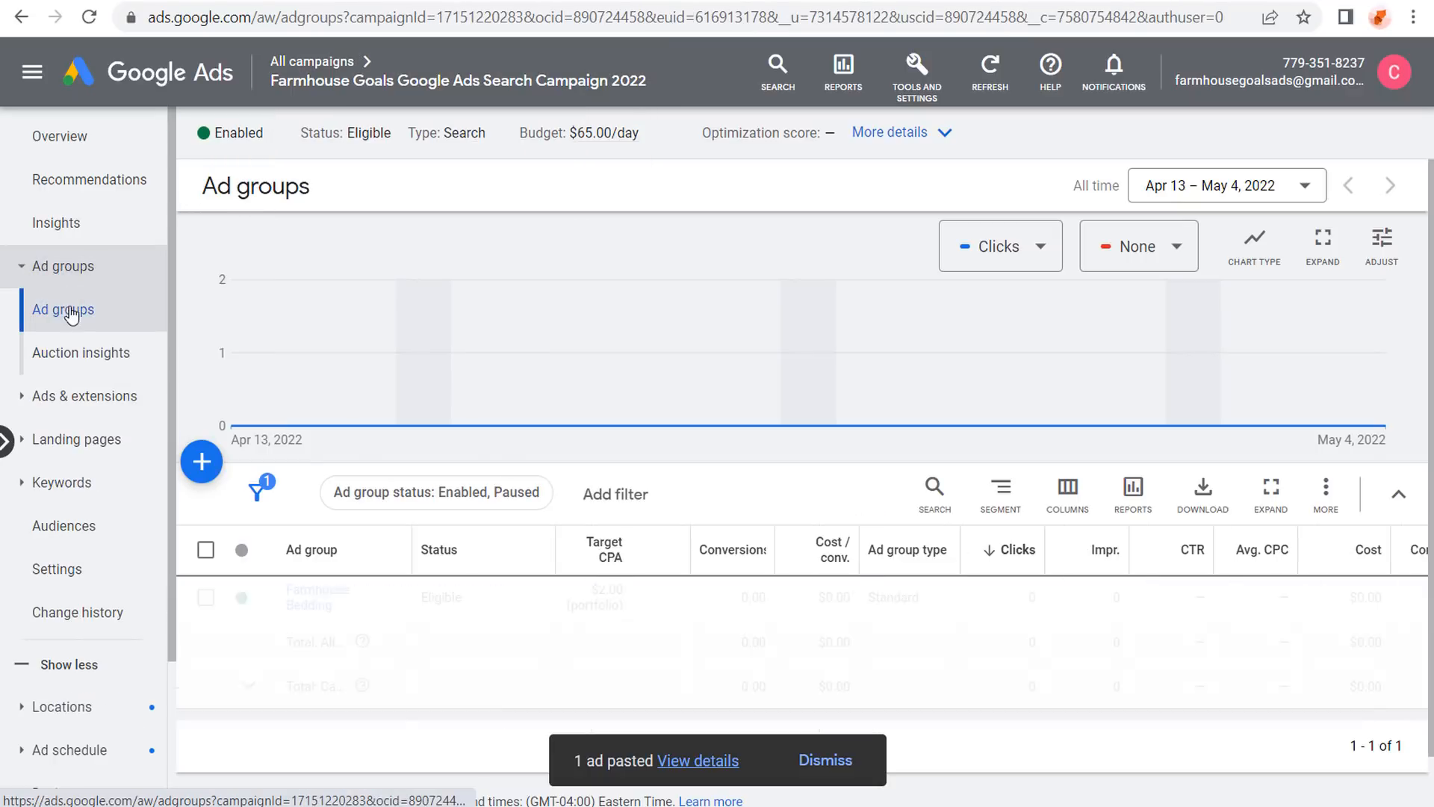
{"action": "left_click", "coordinate": [210, 467]}
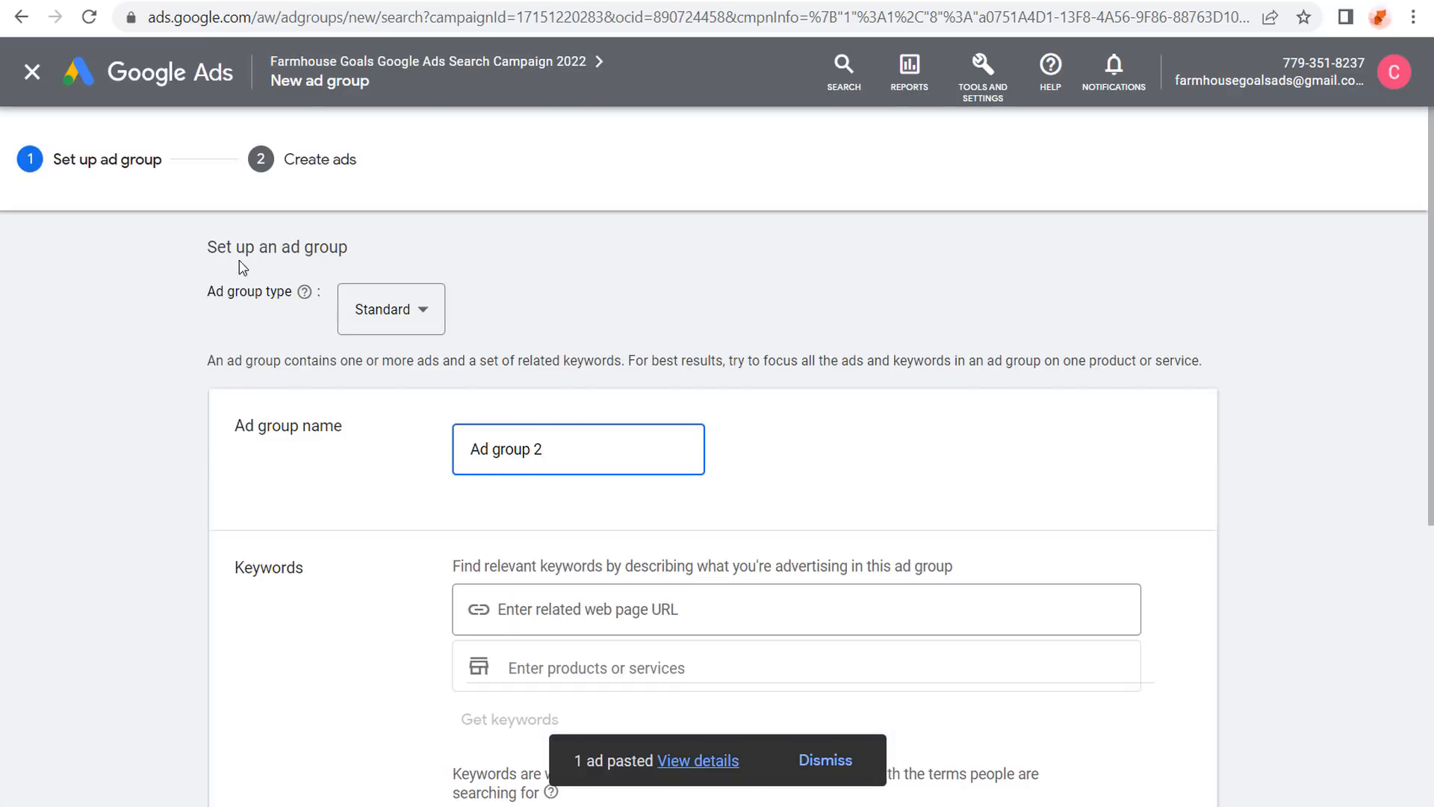
Consider the Dynamic ad group type, then keep the new ad group as Standard.
{"action": "left_click", "coordinate": [424, 312]}
{"action": "left_click", "coordinate": [395, 374]}
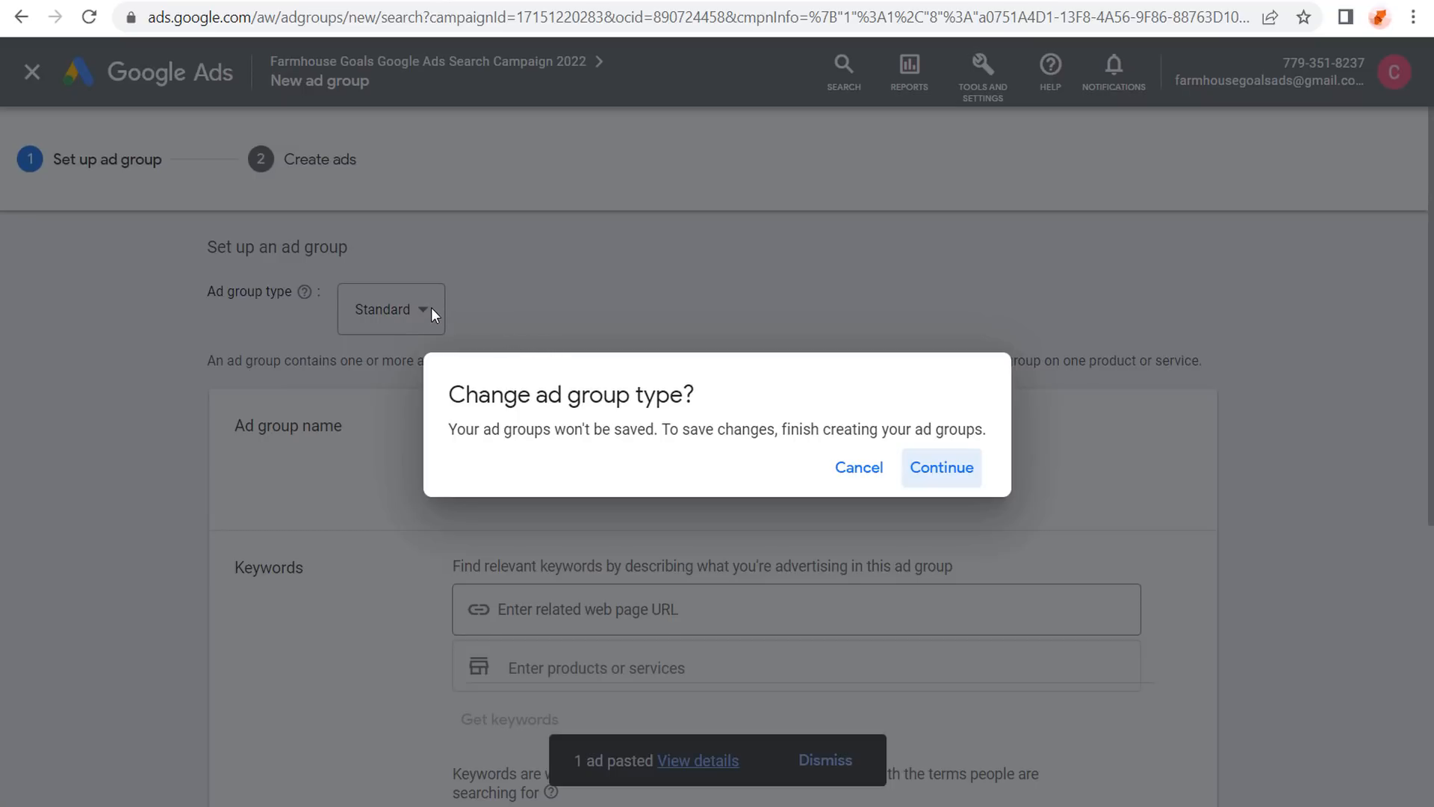
{"action": "left_click", "coordinate": [859, 469]}
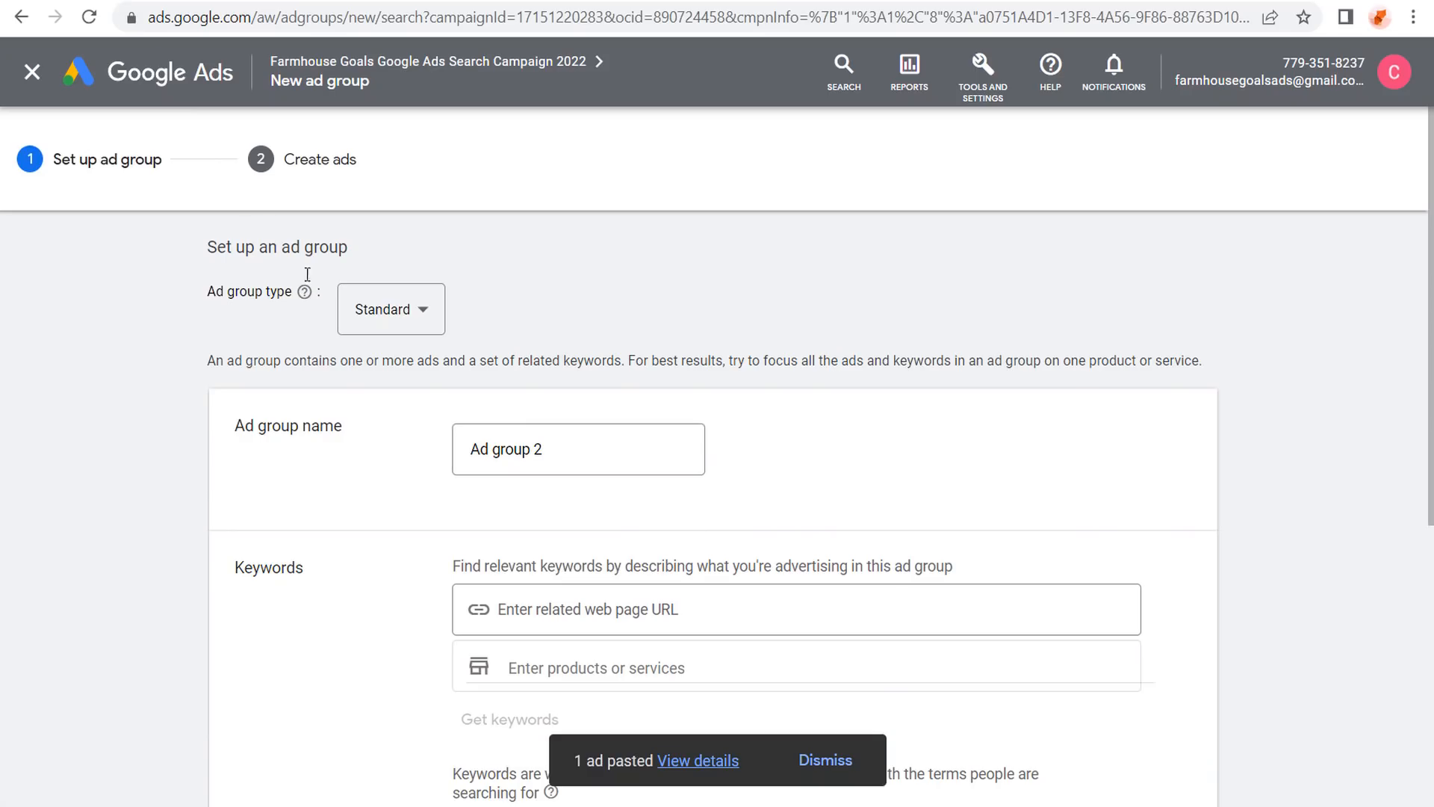
{"action": "left_click", "coordinate": [394, 318]}
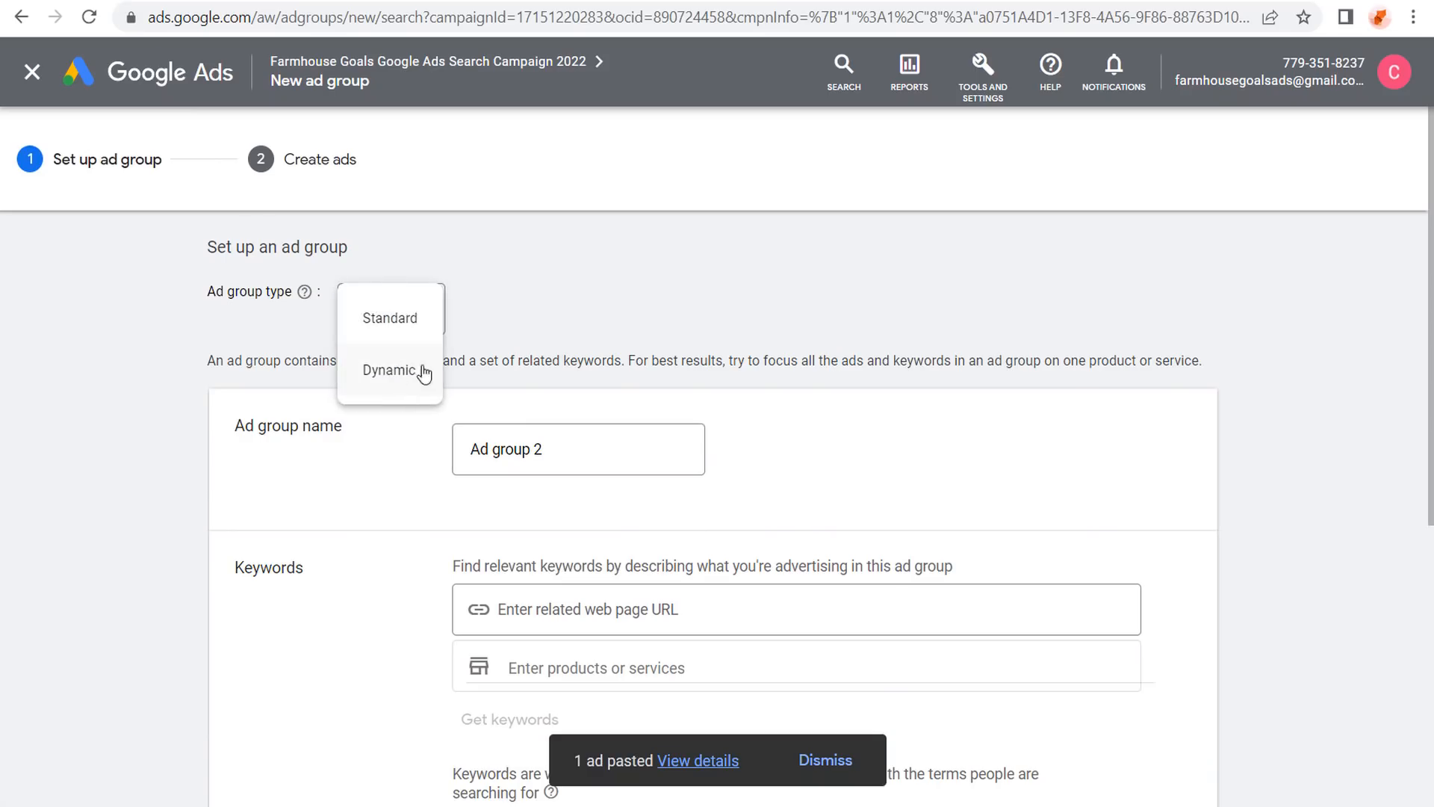
{"action": "left_click", "coordinate": [417, 312]}
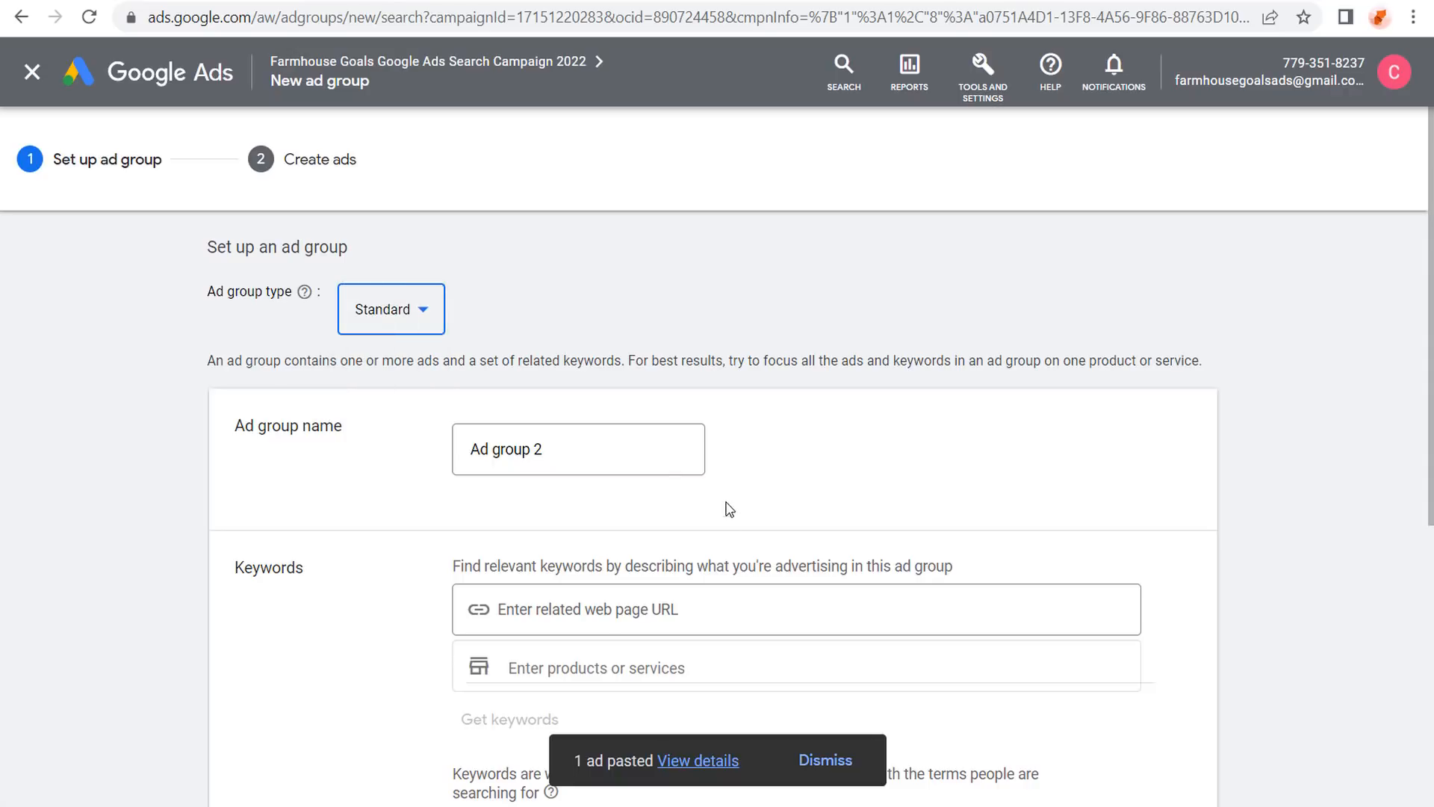
Copy the Farmhouse Rugs category page link from WordPress and select the Ad group 2 name for replacement.
{"action": "left_click", "coordinate": [298, 2]}
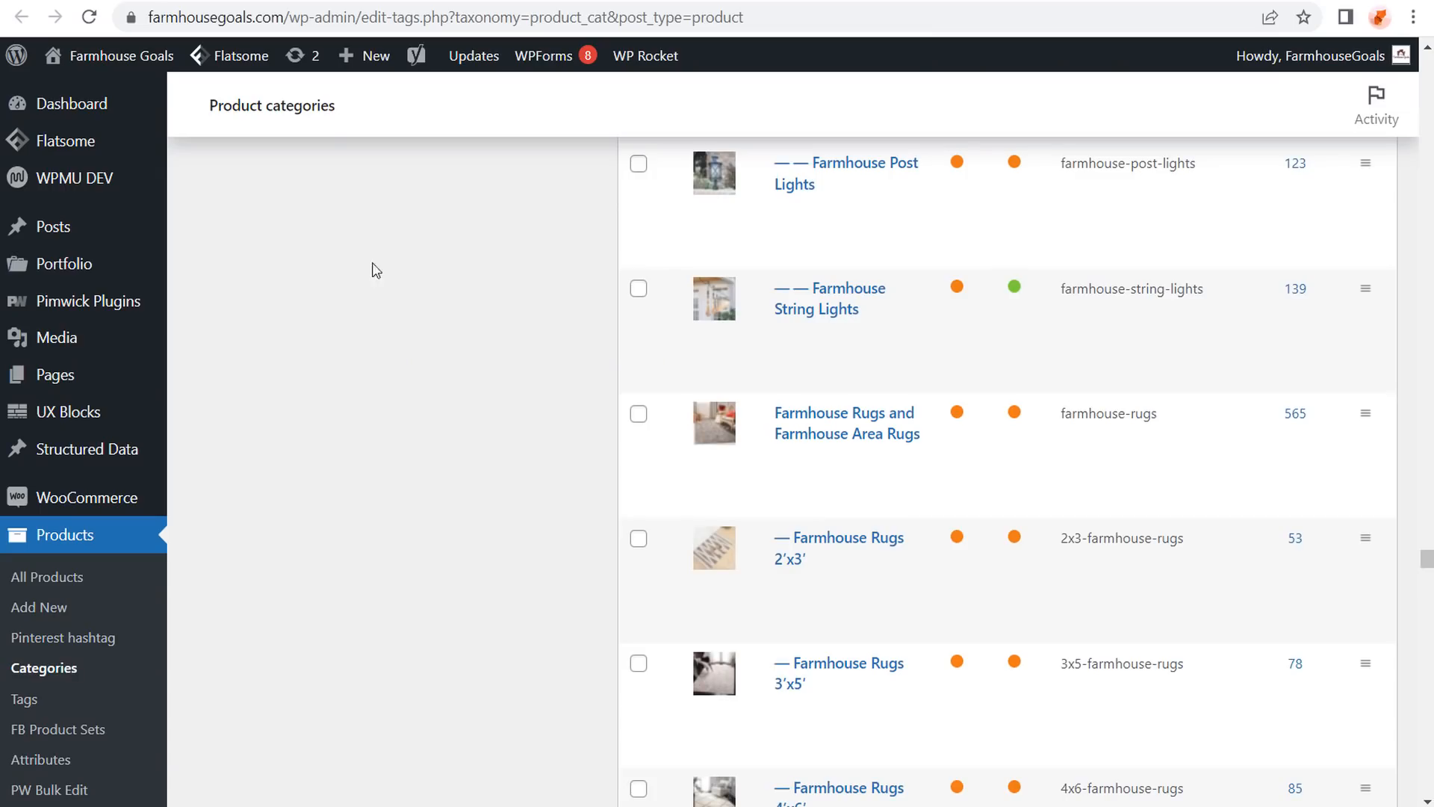
{"action": "scroll", "coordinate": [400, 298], "scroll_direction": "up", "scroll_amount": 4}
{"action": "scroll", "coordinate": [426, 288], "scroll_direction": "down", "scroll_amount": 4}
{"action": "scroll", "coordinate": [457, 320], "scroll_direction": "up", "scroll_amount": 6}
{"action": "scroll", "coordinate": [467, 314], "scroll_direction": "down", "scroll_amount": 3}
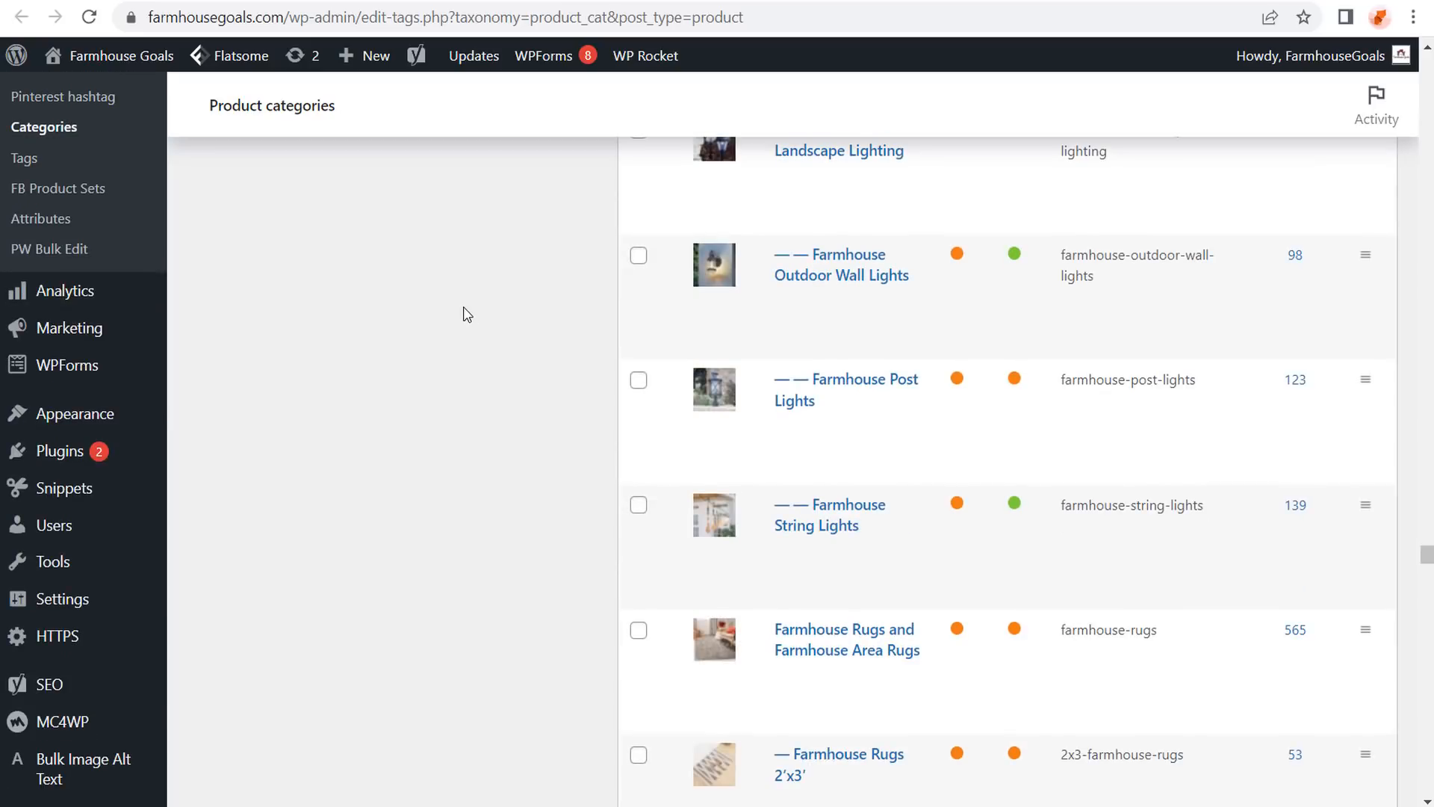
{"action": "scroll", "coordinate": [467, 314], "scroll_direction": "down", "scroll_amount": 3}
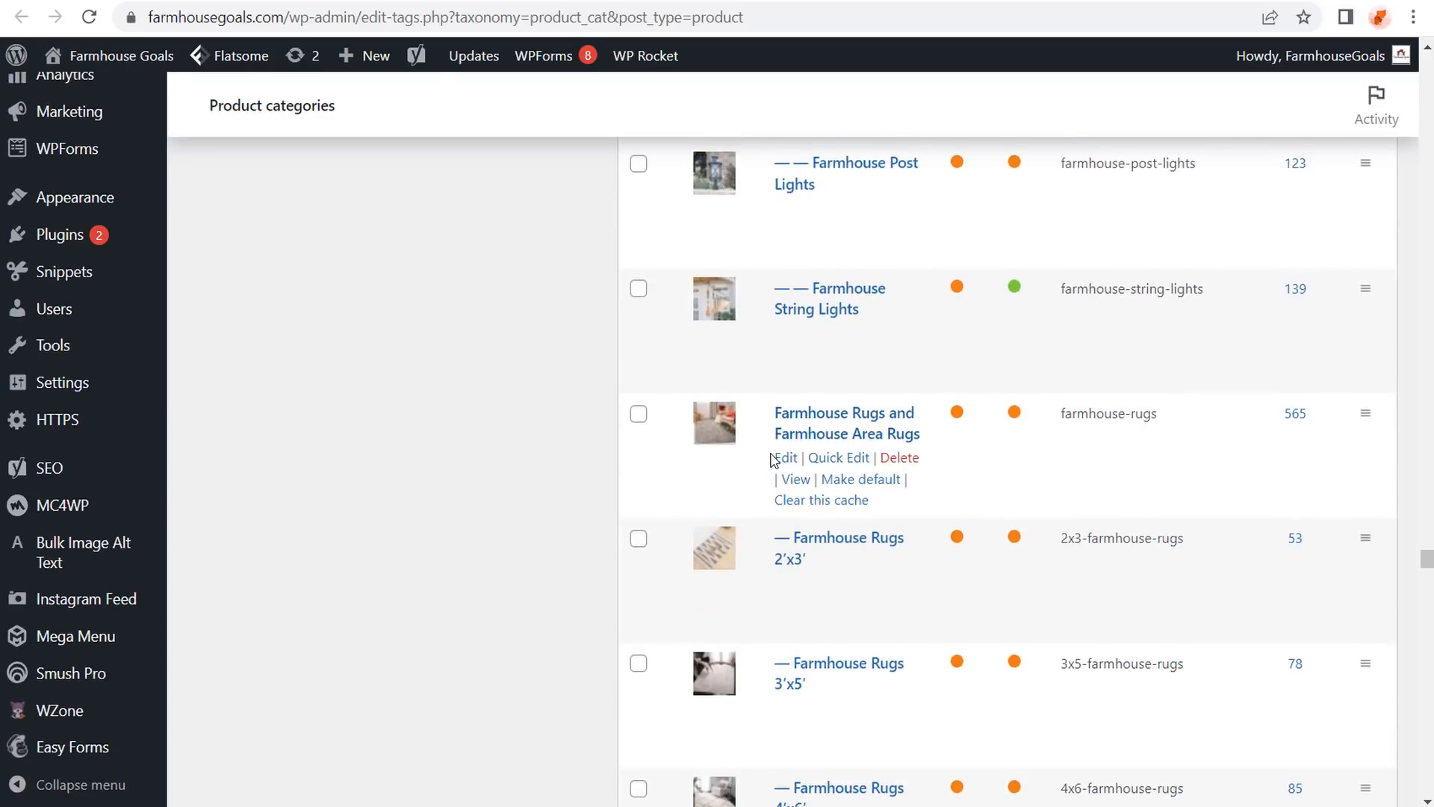
{"action": "right_click", "coordinate": [795, 480]}
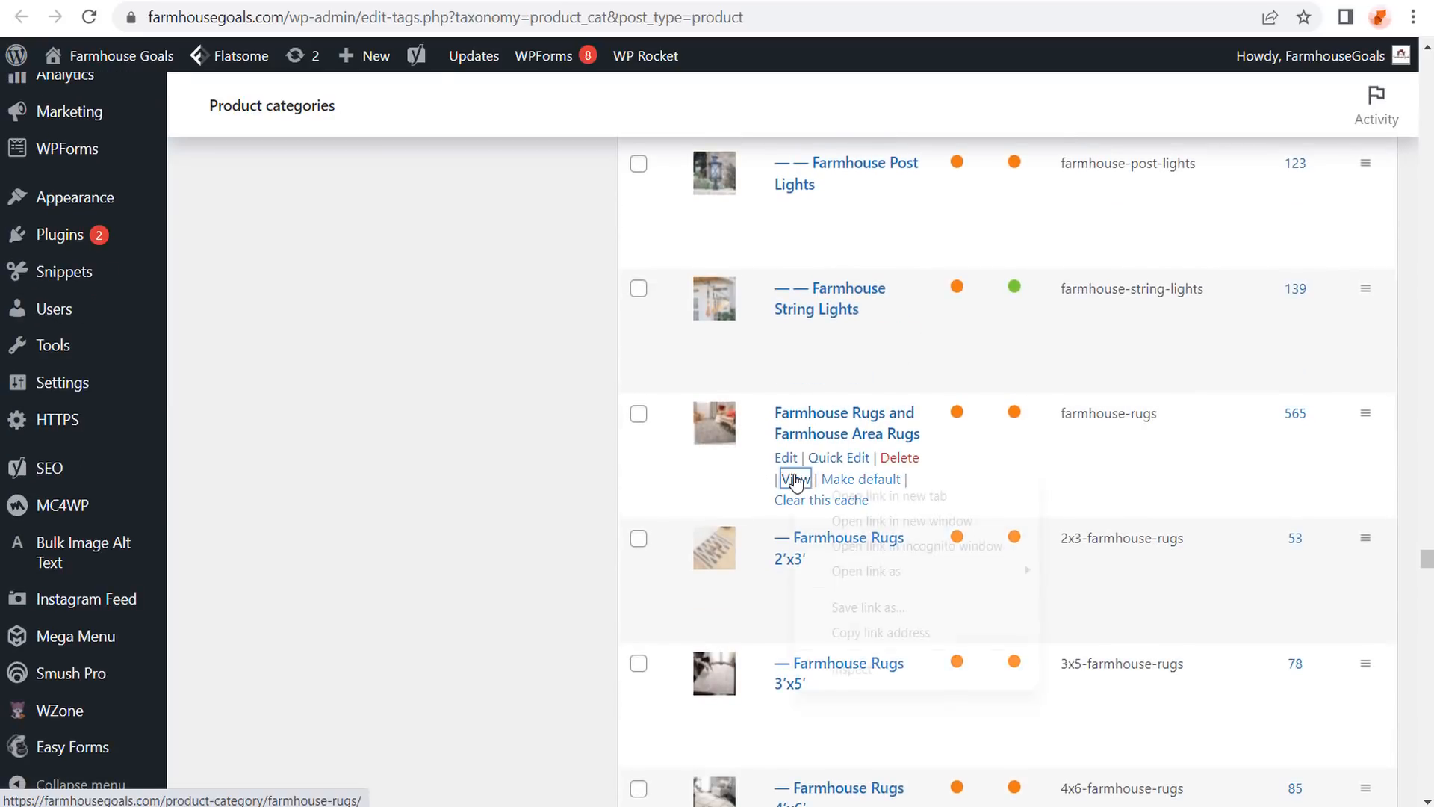
{"action": "left_click", "coordinate": [910, 631]}
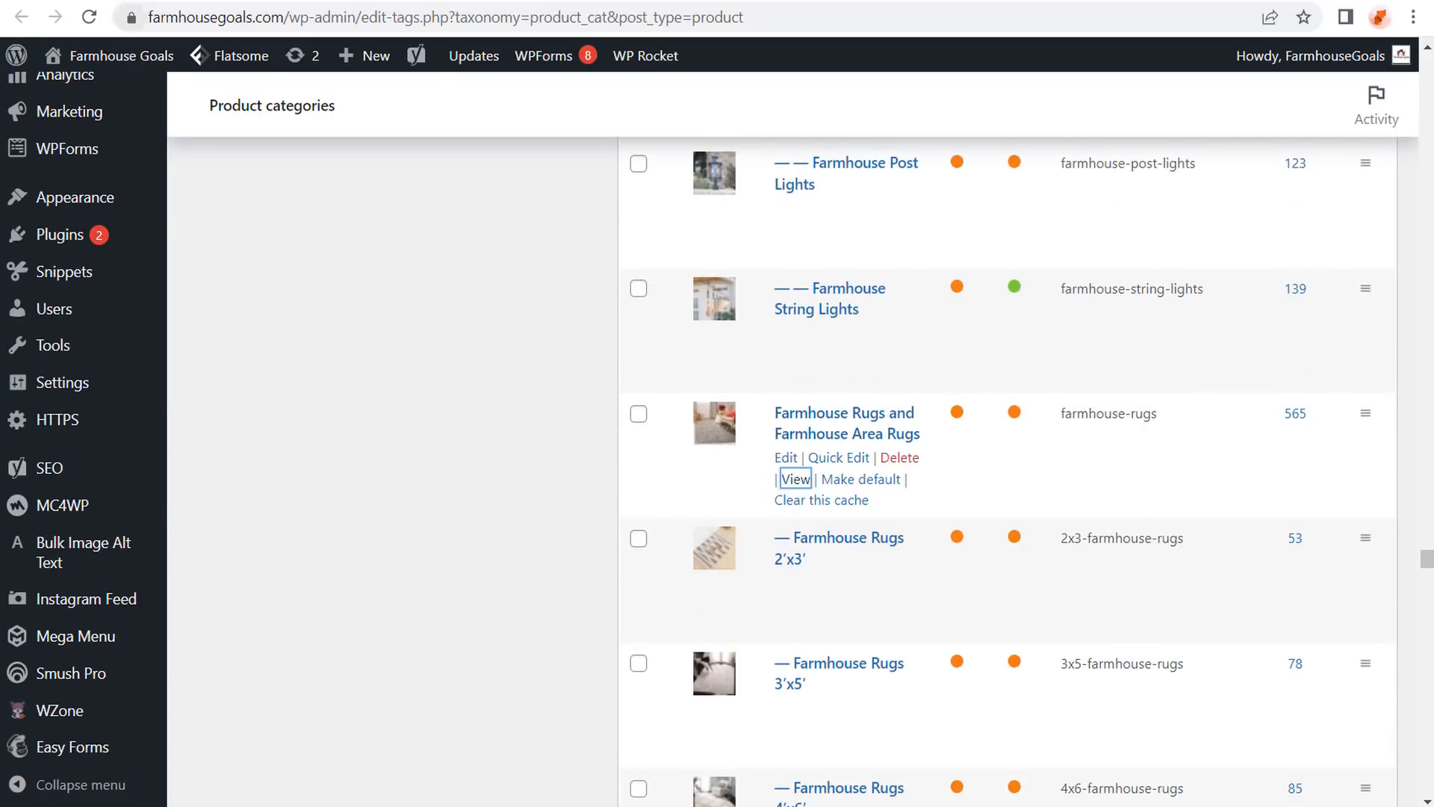
{"action": "left_click", "coordinate": [250, 1]}
{"action": "left_click_drag", "start_coordinate": [556, 450], "coordinate": [388, 431]}
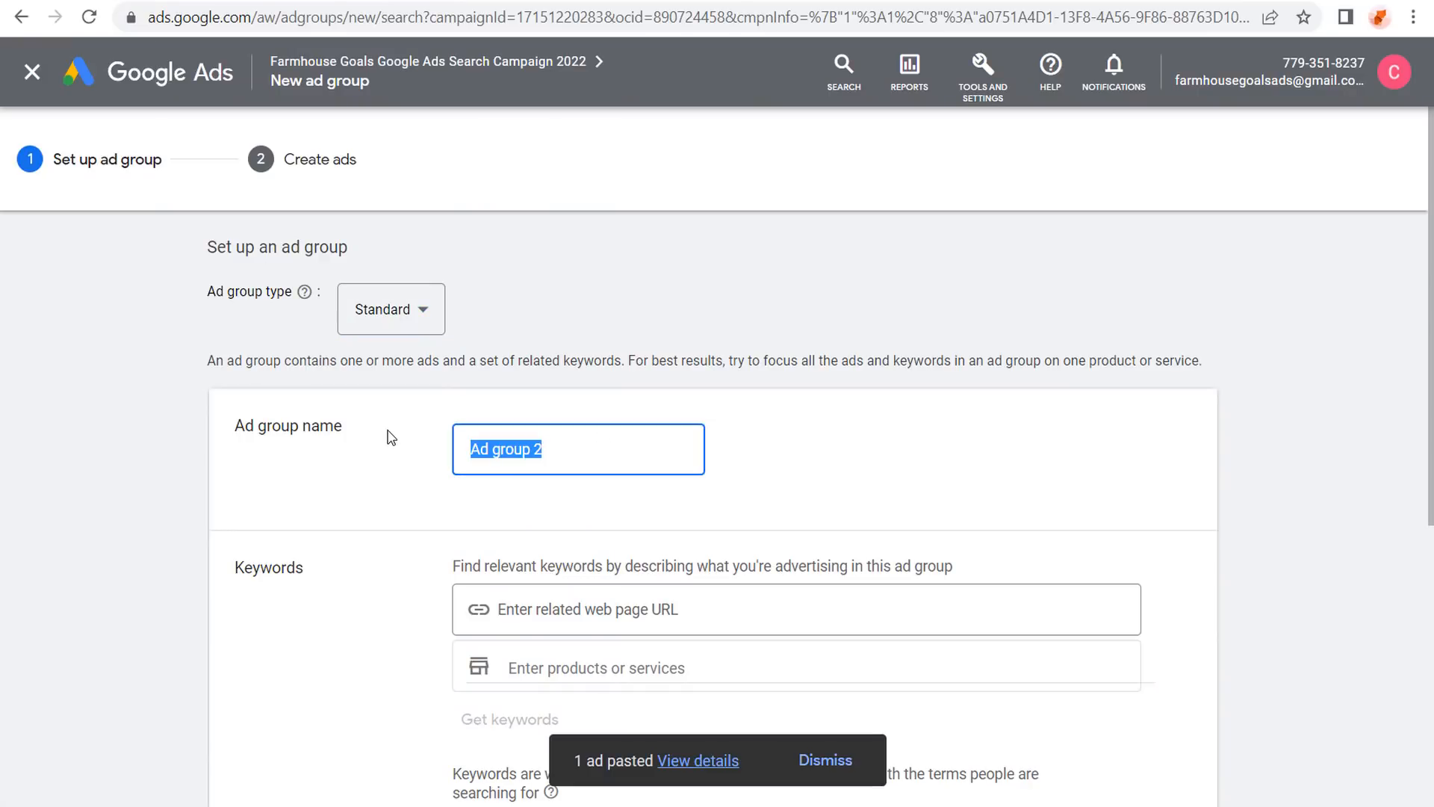
Name the ad group Farmhouse Area Rugs and get keyword ideas from the rugs category URL and 'farmhouse rugs'.
{"action": "type", "text": "Farmhouse Ar"}
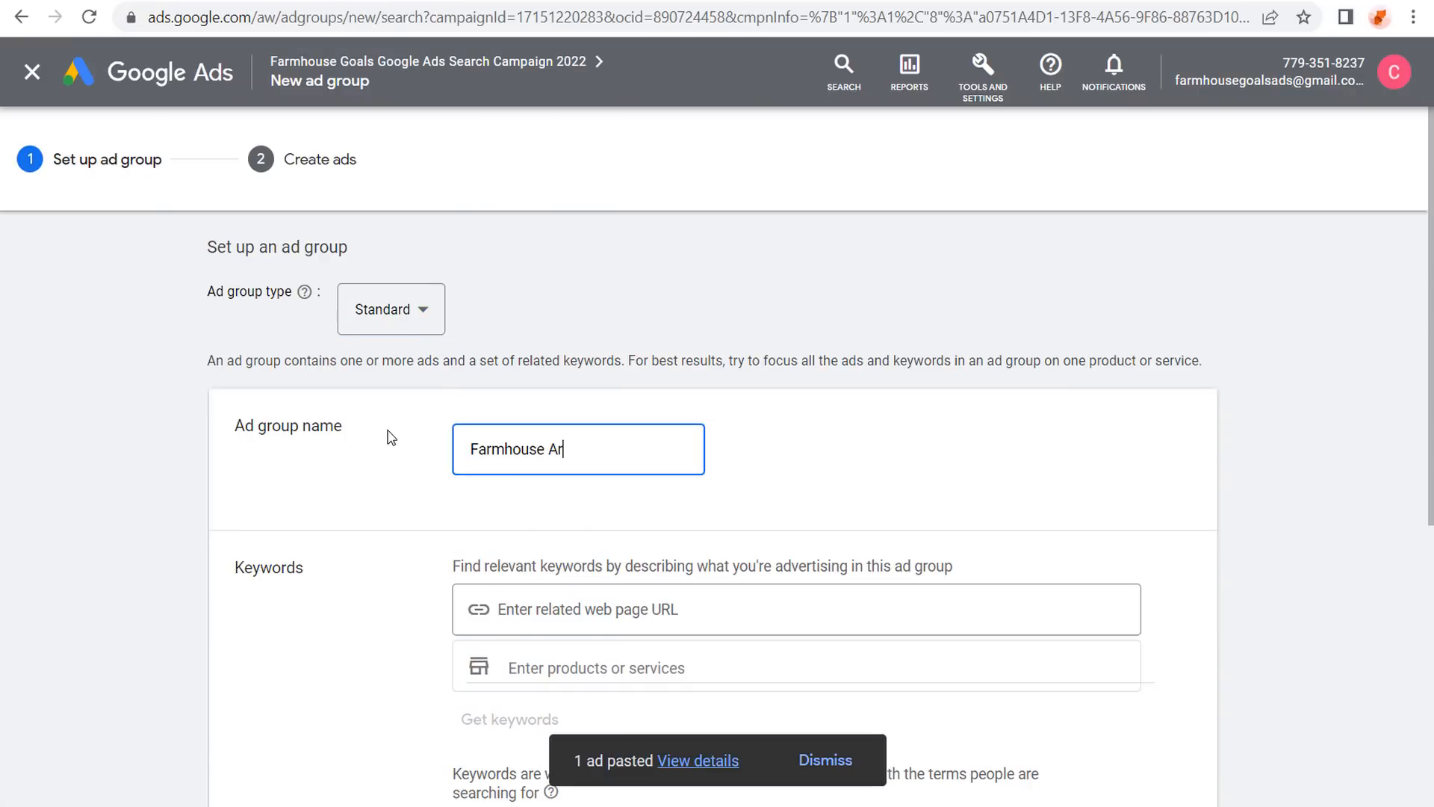
{"action": "type", "text": "ea Rugs"}
{"action": "left_click", "coordinate": [386, 432]}
{"action": "scroll", "coordinate": [192, 436], "scroll_direction": "down", "scroll_amount": 3}
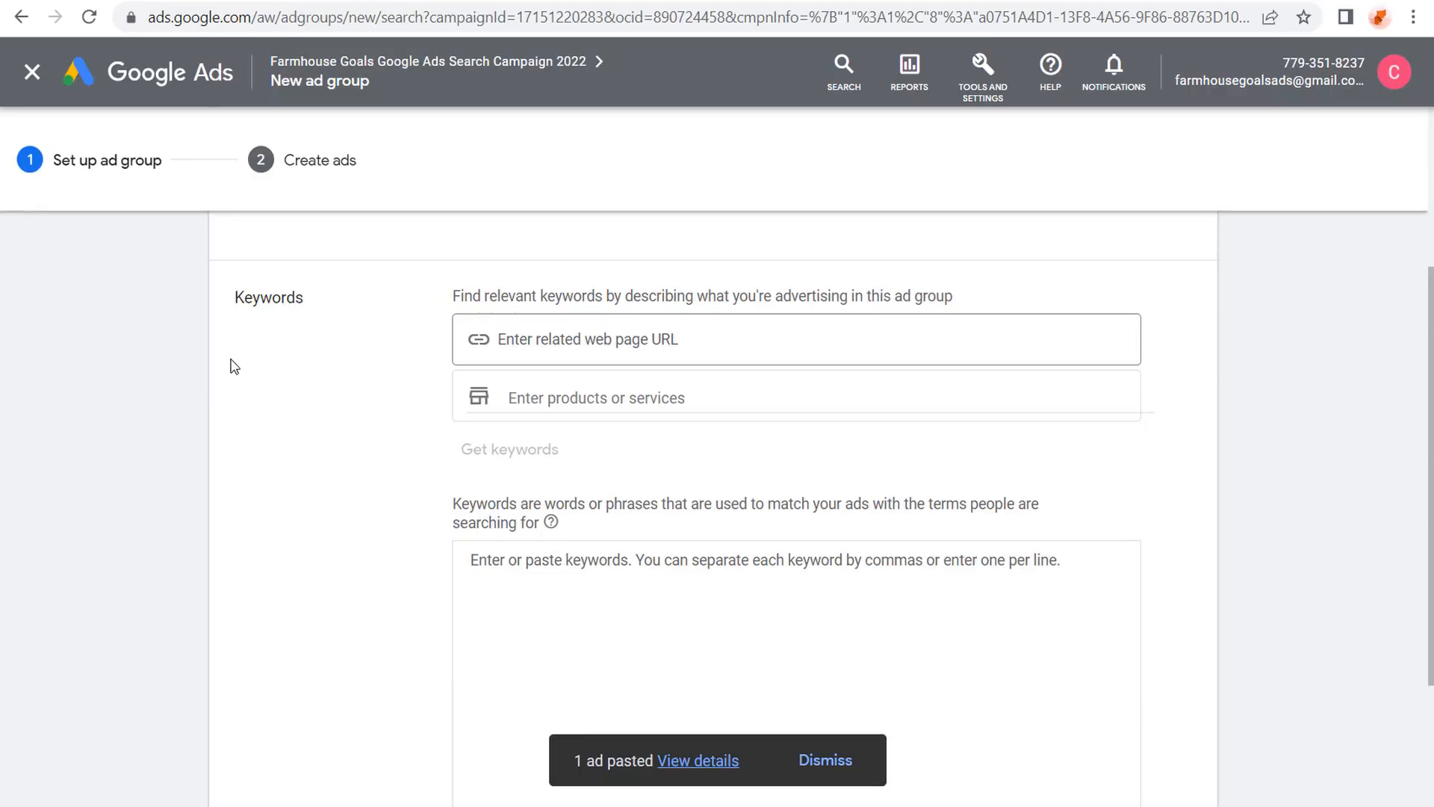
{"action": "left_click", "coordinate": [592, 334]}
{"action": "key", "text": "ctrl+v"}
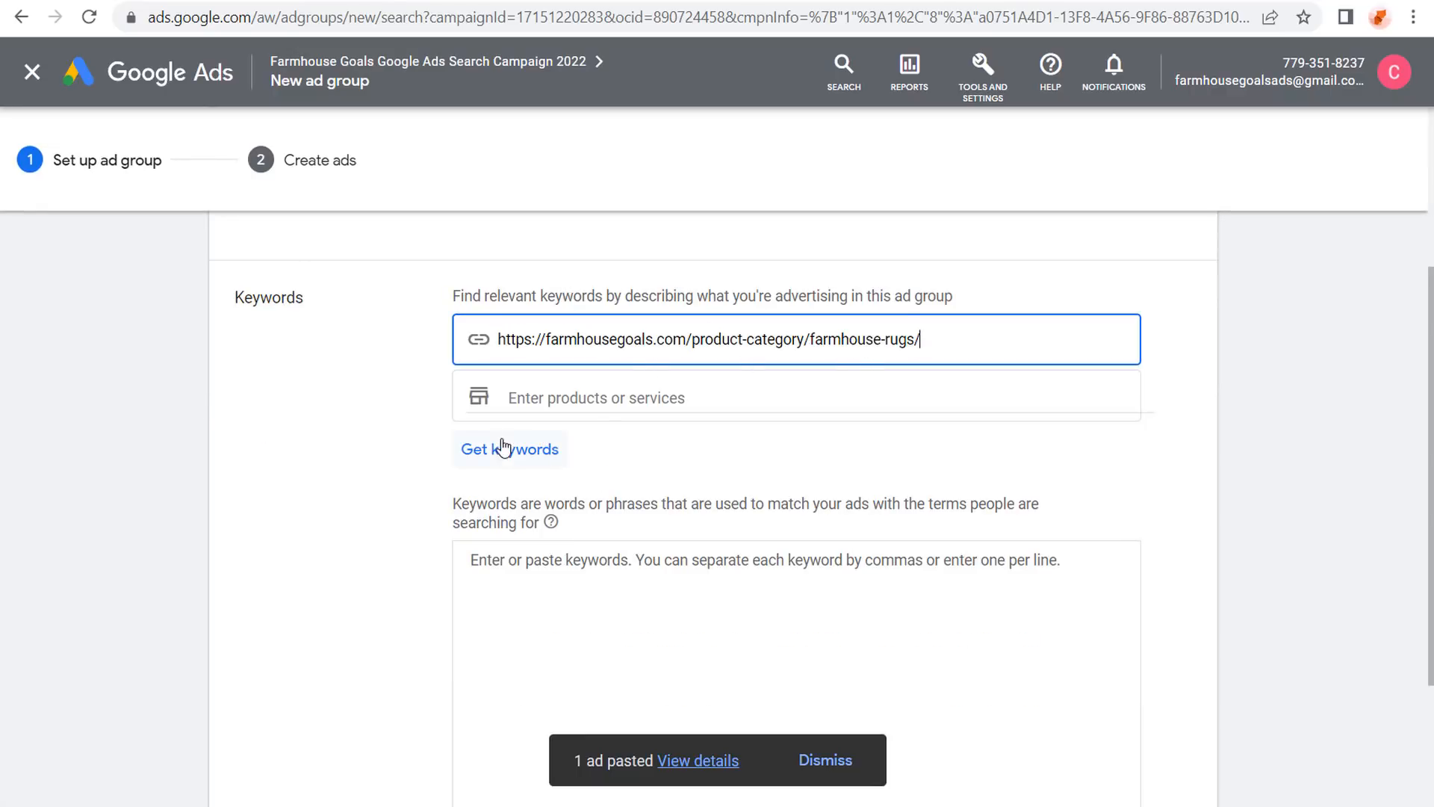
{"action": "left_click", "coordinate": [604, 401]}
{"action": "type", "text": "f"}
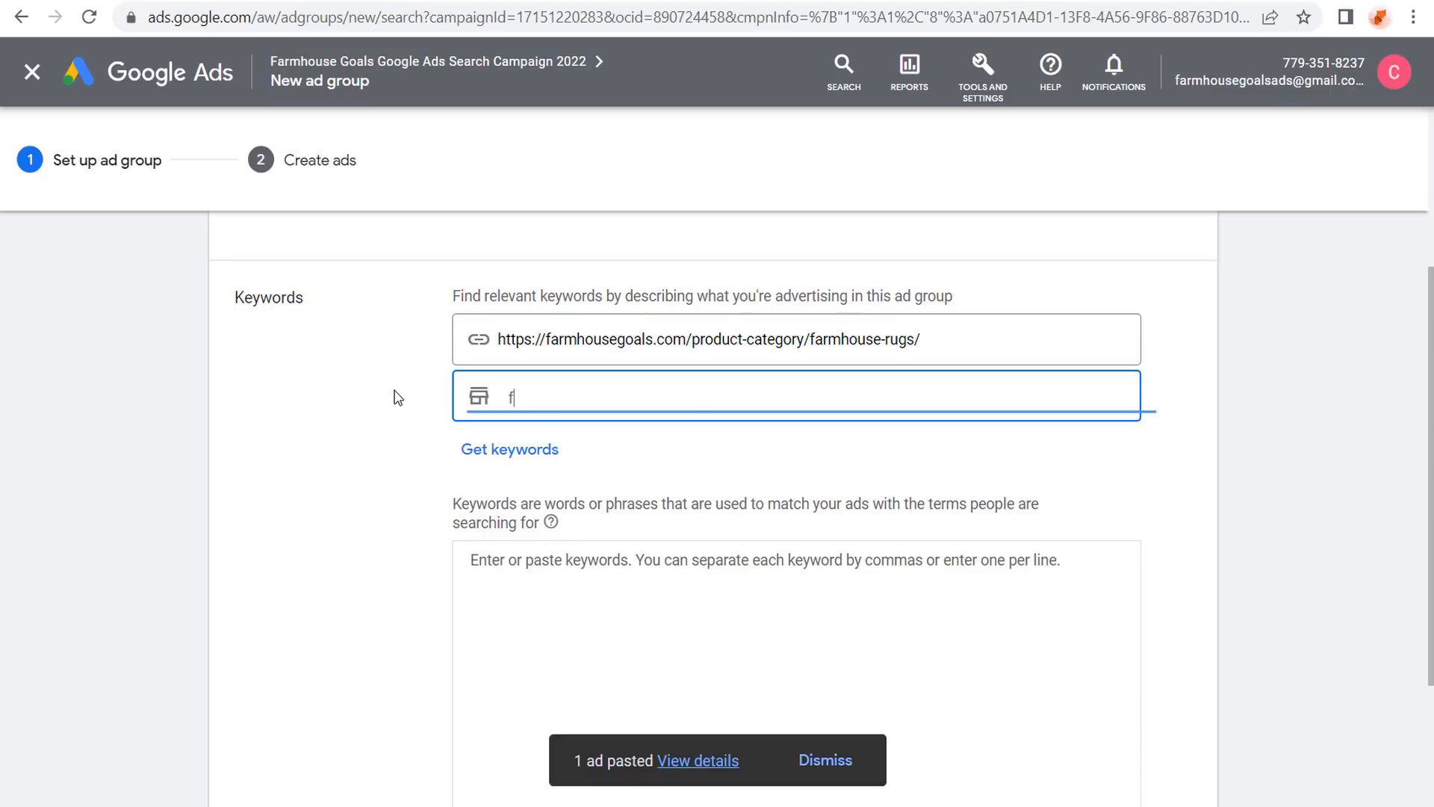
{"action": "type", "text": "armhouse rugs"}
{"action": "left_click", "coordinate": [509, 452]}
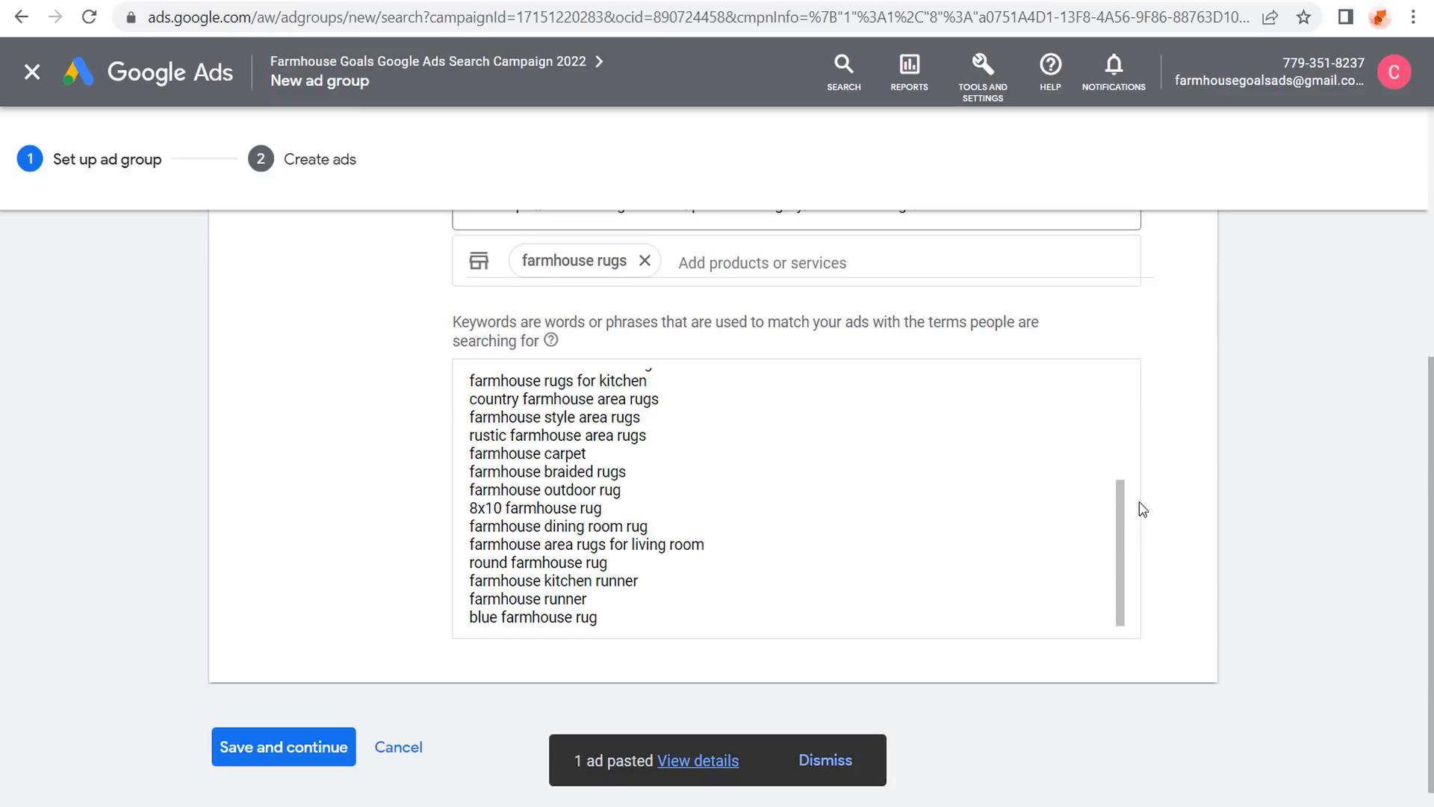
Add closing quotation marks after 'farmhouse area rugs' and 'farmhouse kitchen rugs'.
{"action": "left_click_drag", "start_coordinate": [1121, 535], "coordinate": [1123, 420]}
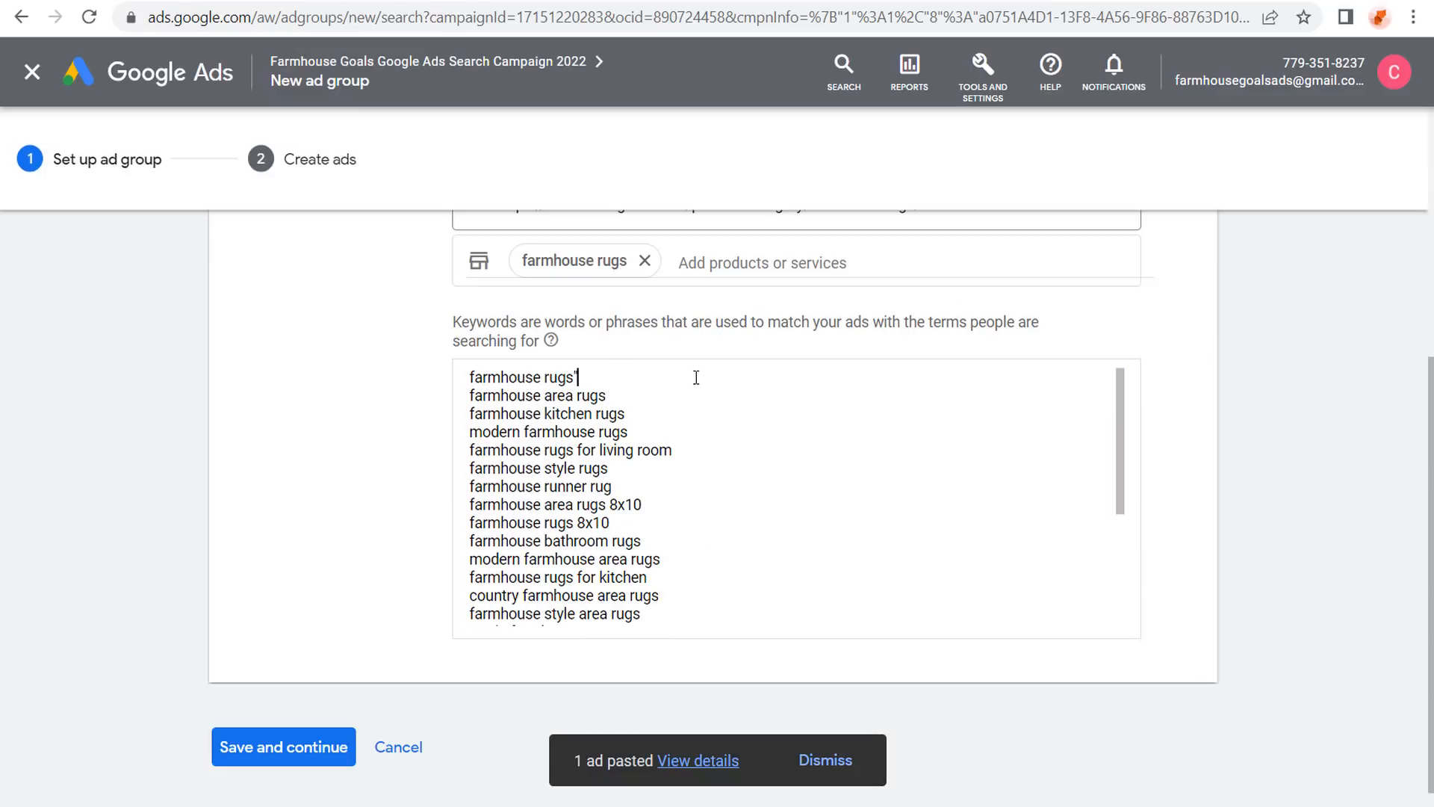
{"action": "left_click", "coordinate": [626, 396]}
{"action": "type", "text": "\""}
{"action": "left_click", "coordinate": [636, 413]}
{"action": "type", "text": "\""}
Compare rug keywords like 'farmhouse runner rug' against the WordPress categories list.
{"action": "left_click", "coordinate": [332, 0]}
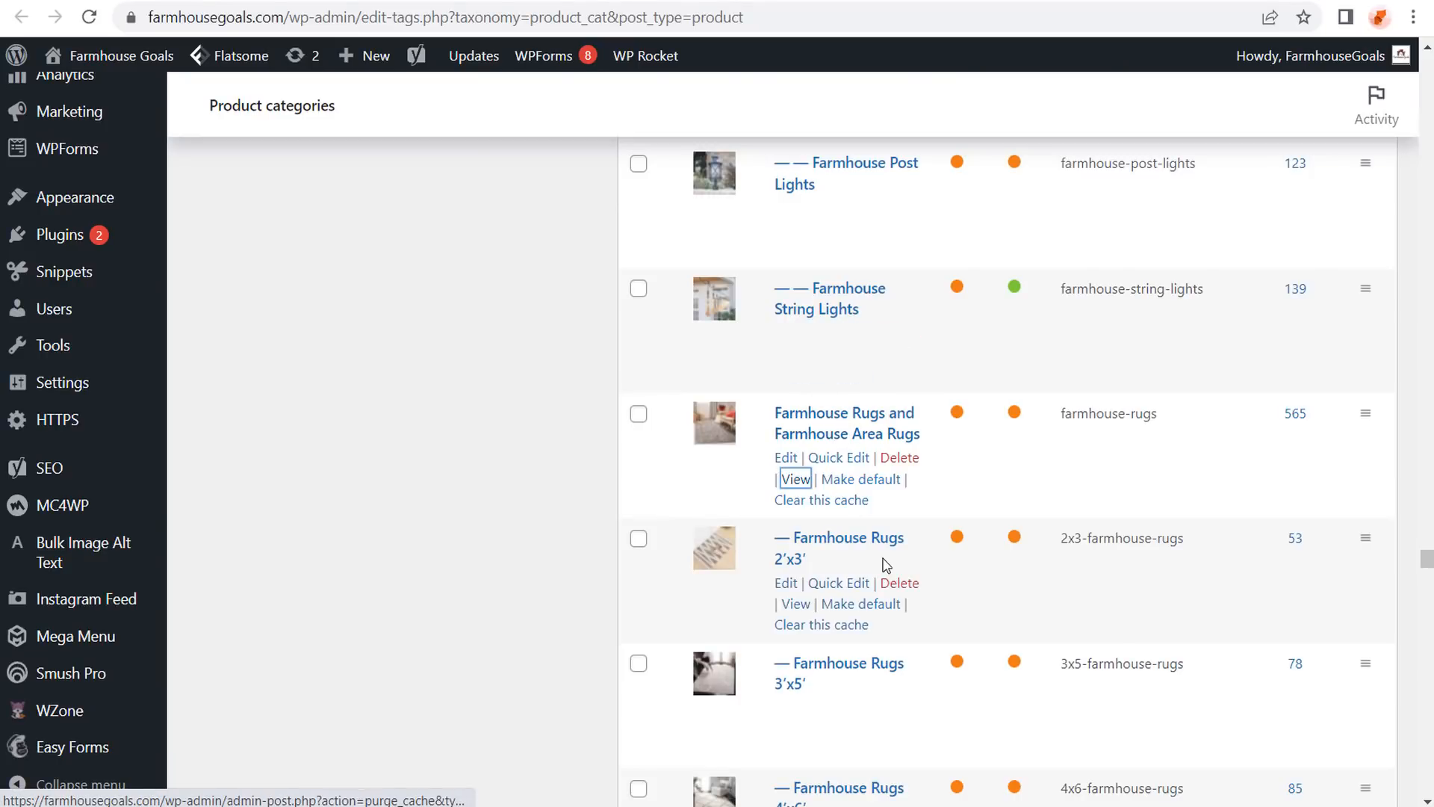
{"action": "scroll", "coordinate": [765, 478], "scroll_direction": "down", "scroll_amount": 1}
{"action": "scroll", "coordinate": [765, 478], "scroll_direction": "down", "scroll_amount": 9}
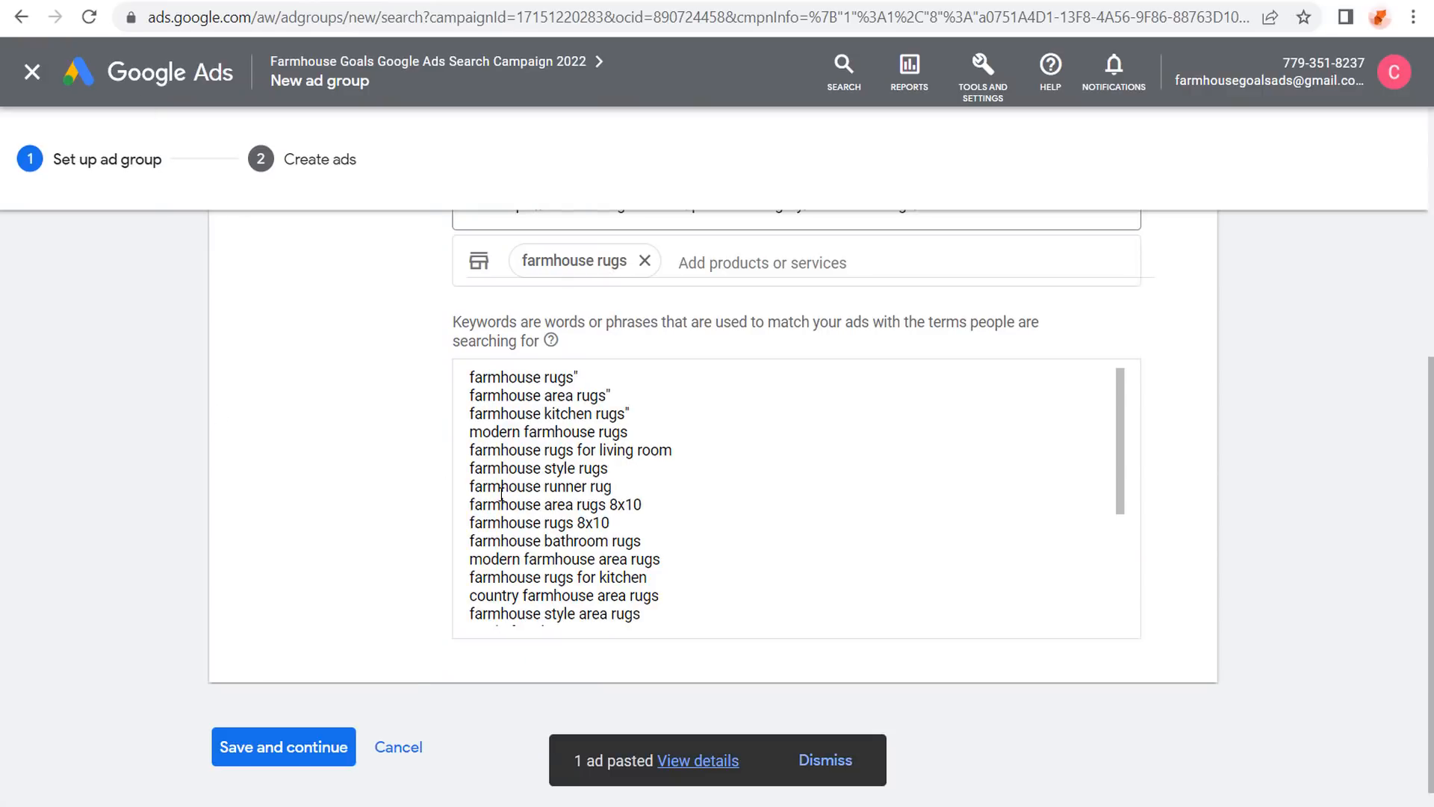
{"action": "left_click_drag", "start_coordinate": [500, 487], "coordinate": [605, 488]}
{"action": "left_click", "coordinate": [626, 487]}
{"action": "left_click_drag", "start_coordinate": [501, 450], "coordinate": [682, 459]}
{"action": "left_click", "coordinate": [489, 413]}
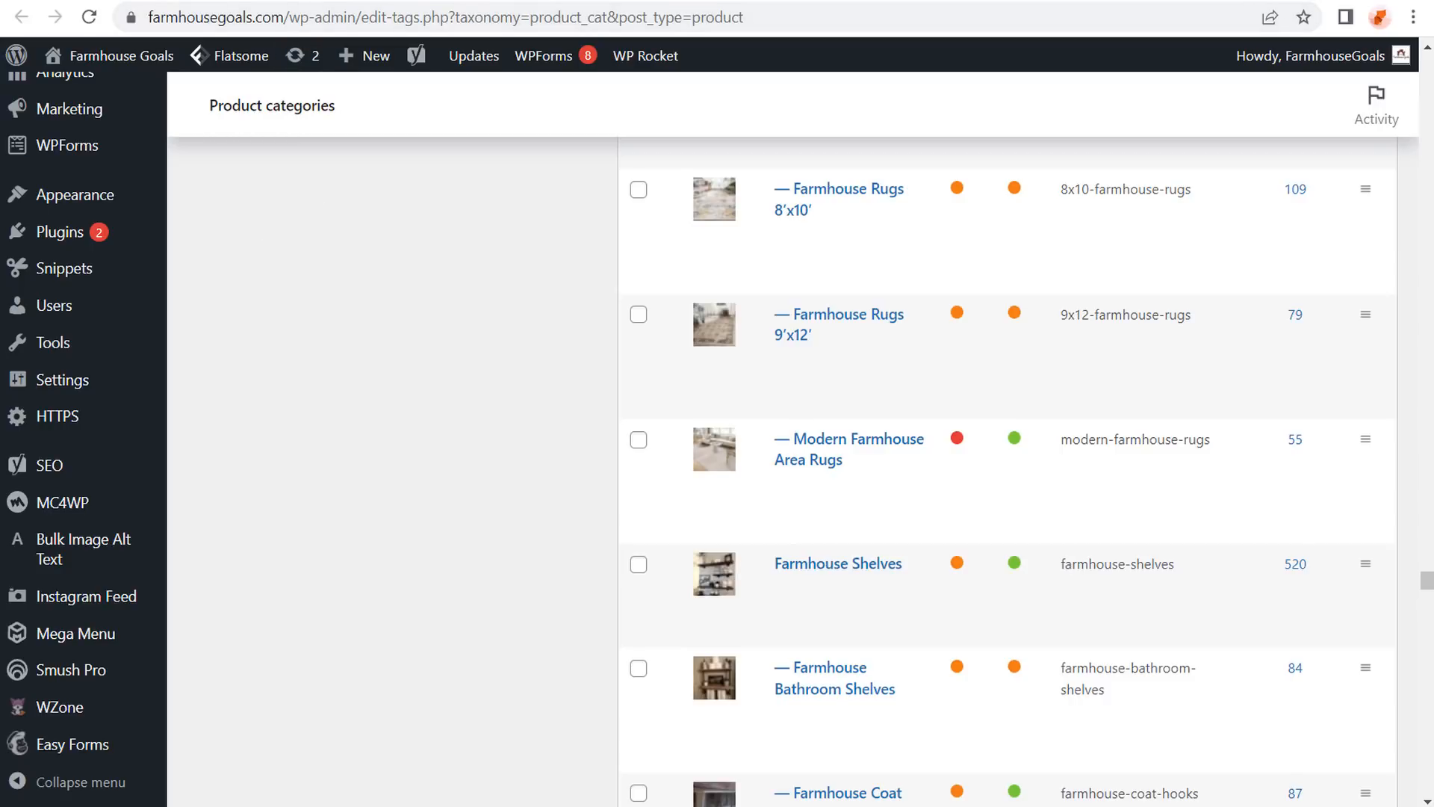
Review the bathroom, runner and 8x10 rug keywords, then add quotes after 'modern farmhouse rugs'.
{"action": "left_click", "coordinate": [55, 16]}
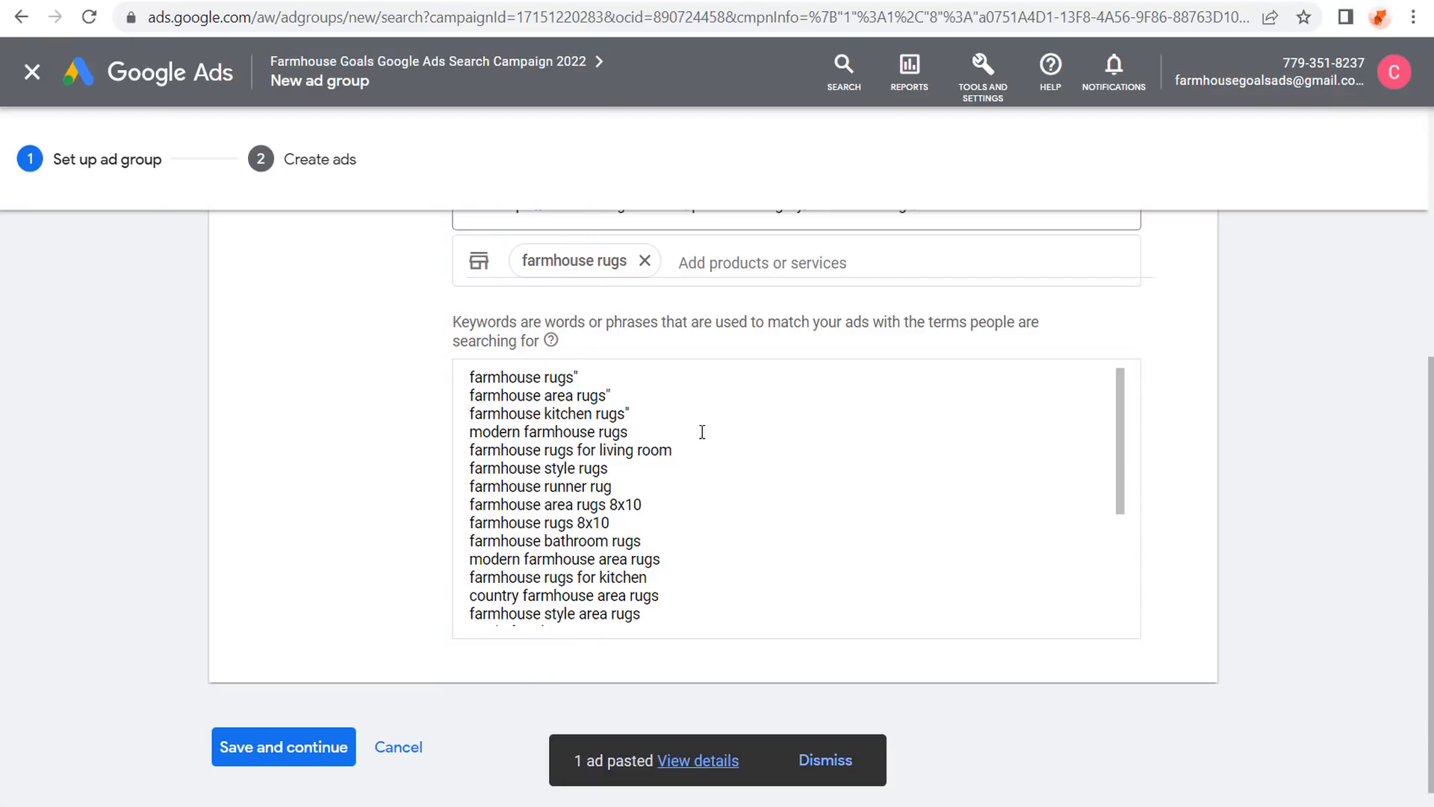
{"action": "left_click_drag", "start_coordinate": [681, 538], "coordinate": [465, 547]}
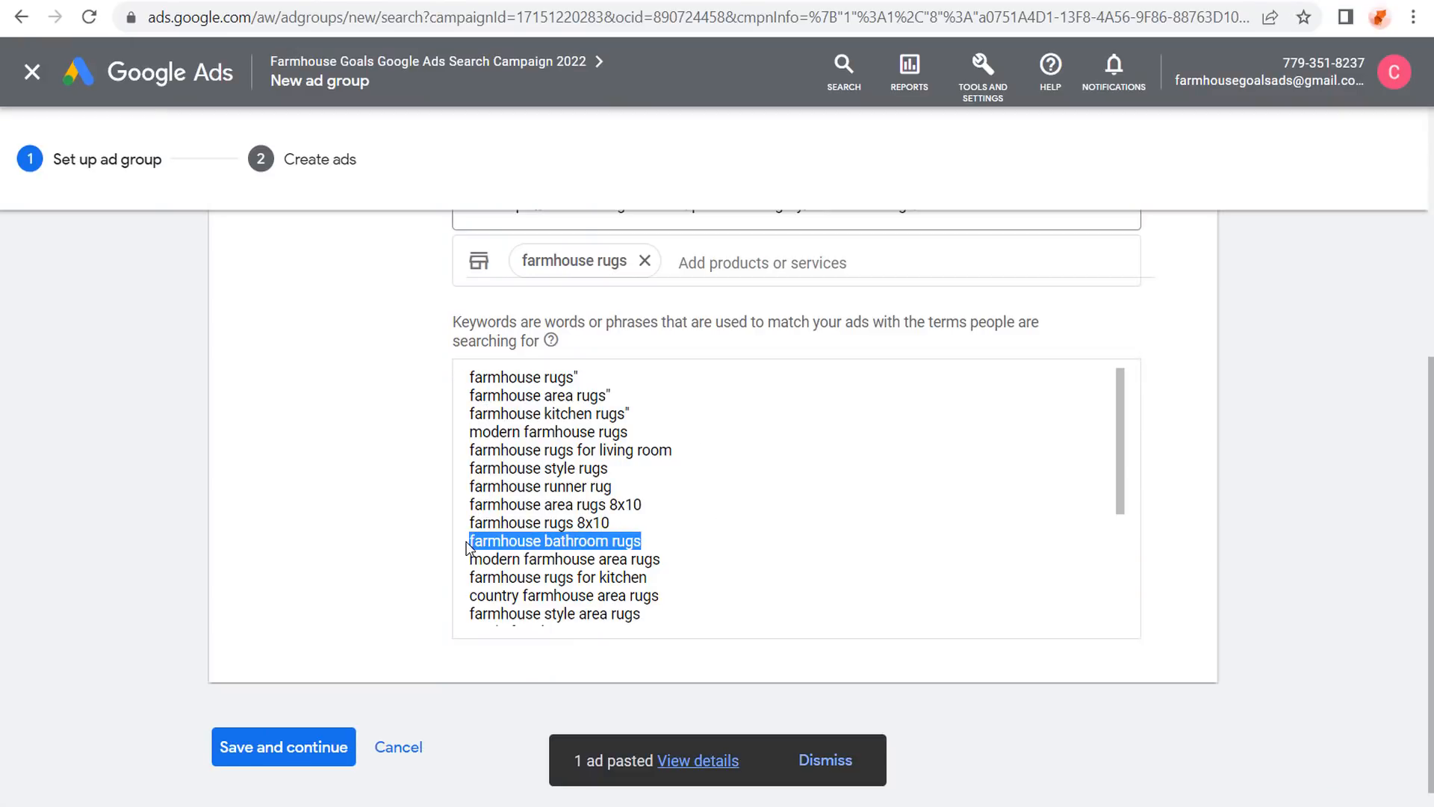
{"action": "left_click_drag", "start_coordinate": [619, 482], "coordinate": [420, 491]}
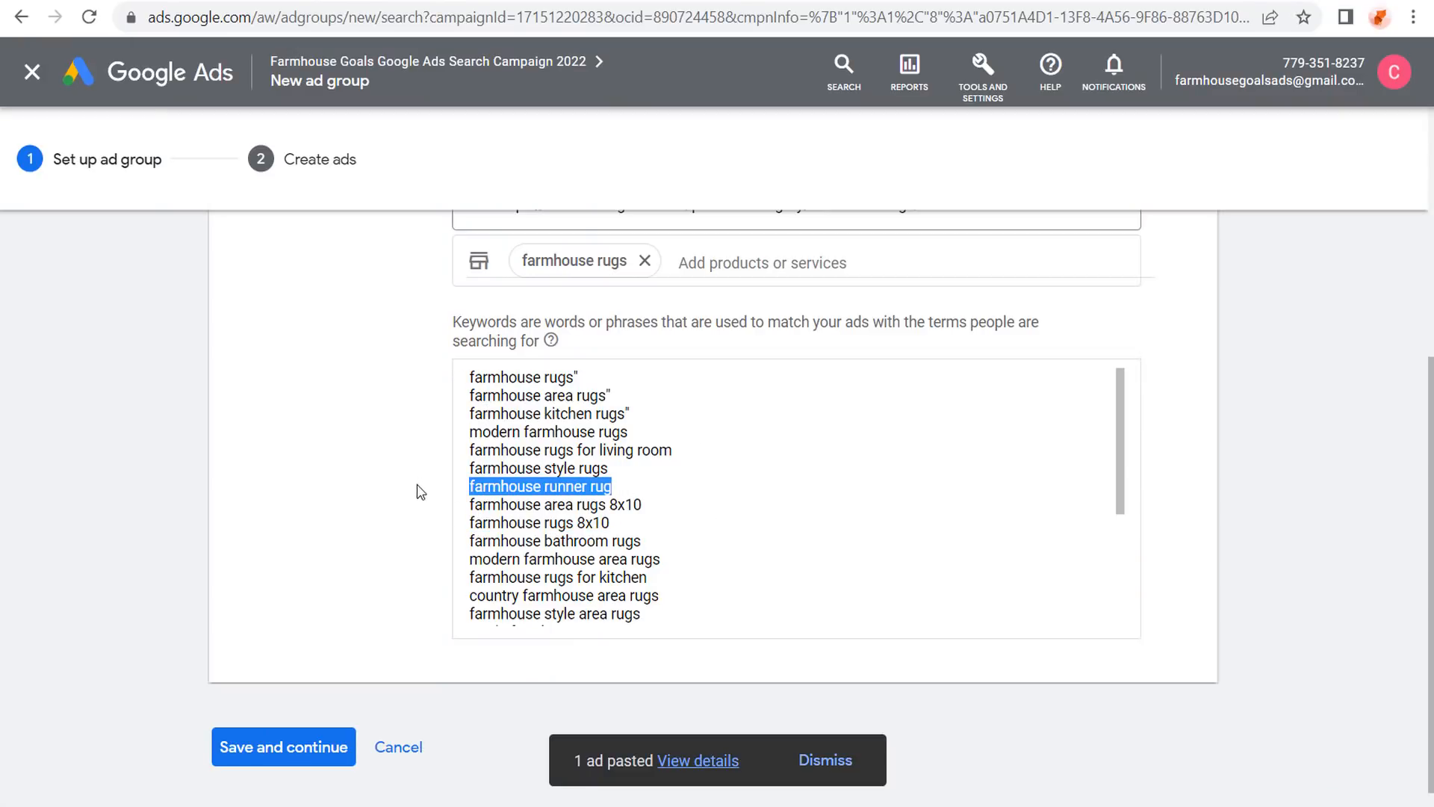
{"action": "left_click_drag", "start_coordinate": [701, 506], "coordinate": [439, 508]}
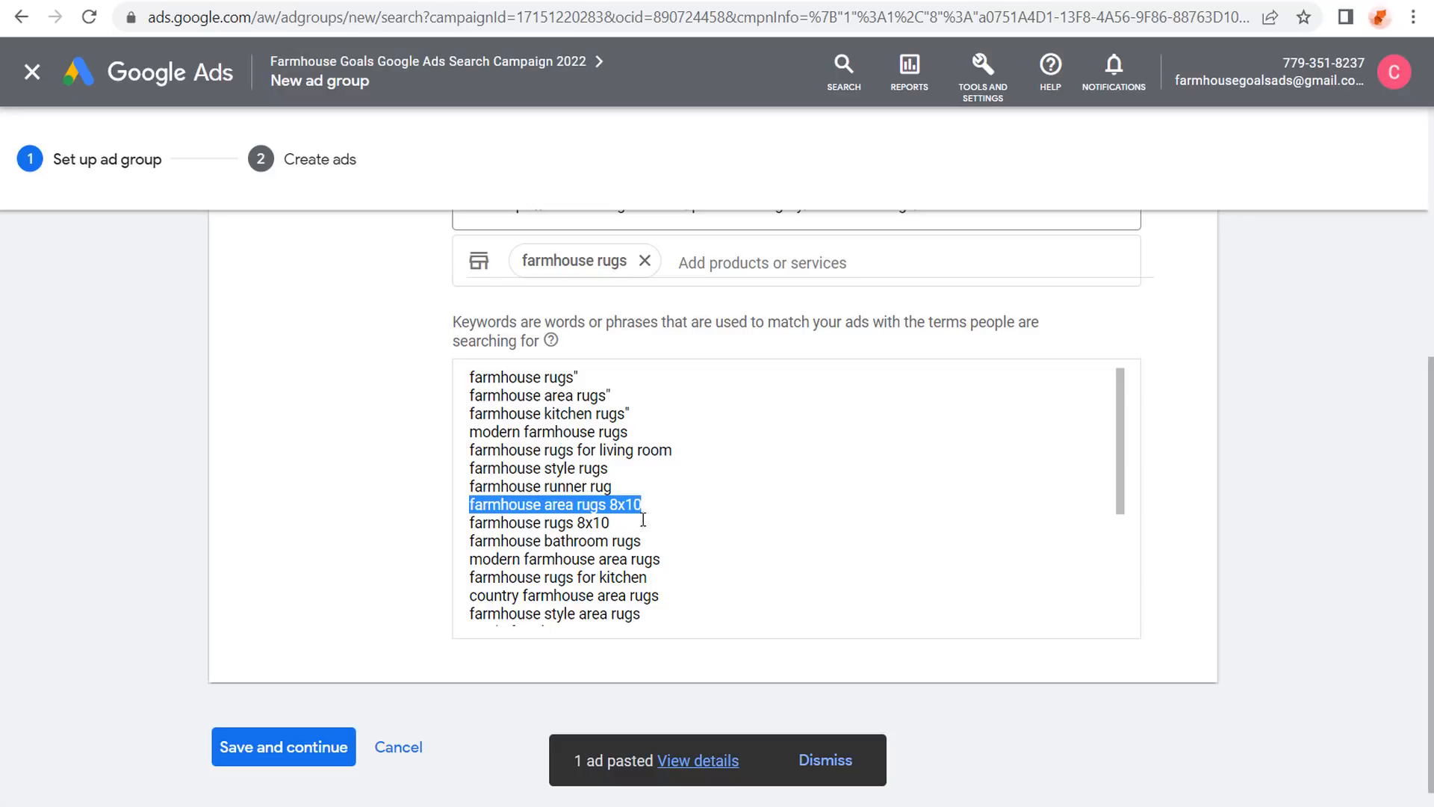
{"action": "left_click", "coordinate": [428, 482]}
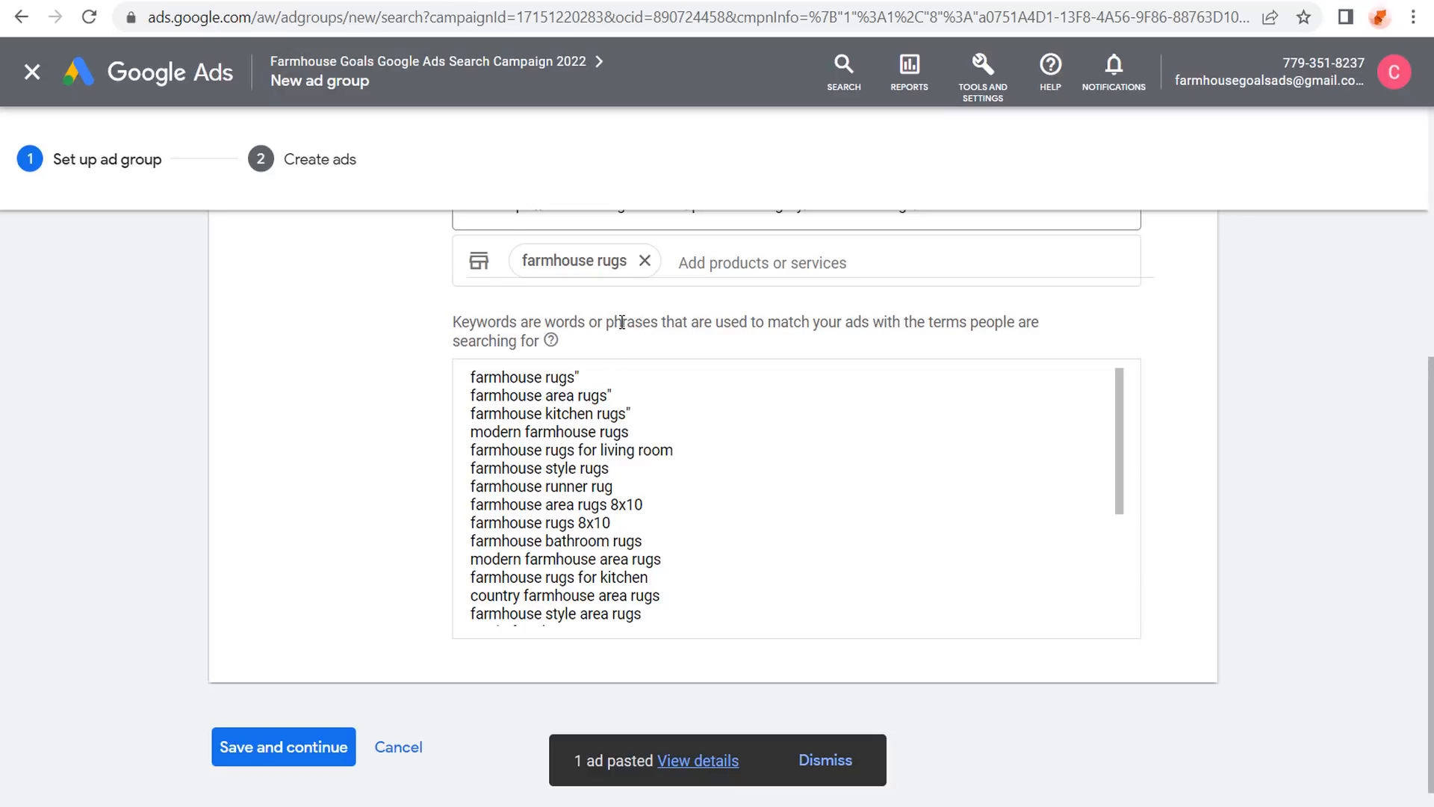
{"action": "left_click", "coordinate": [652, 427]}
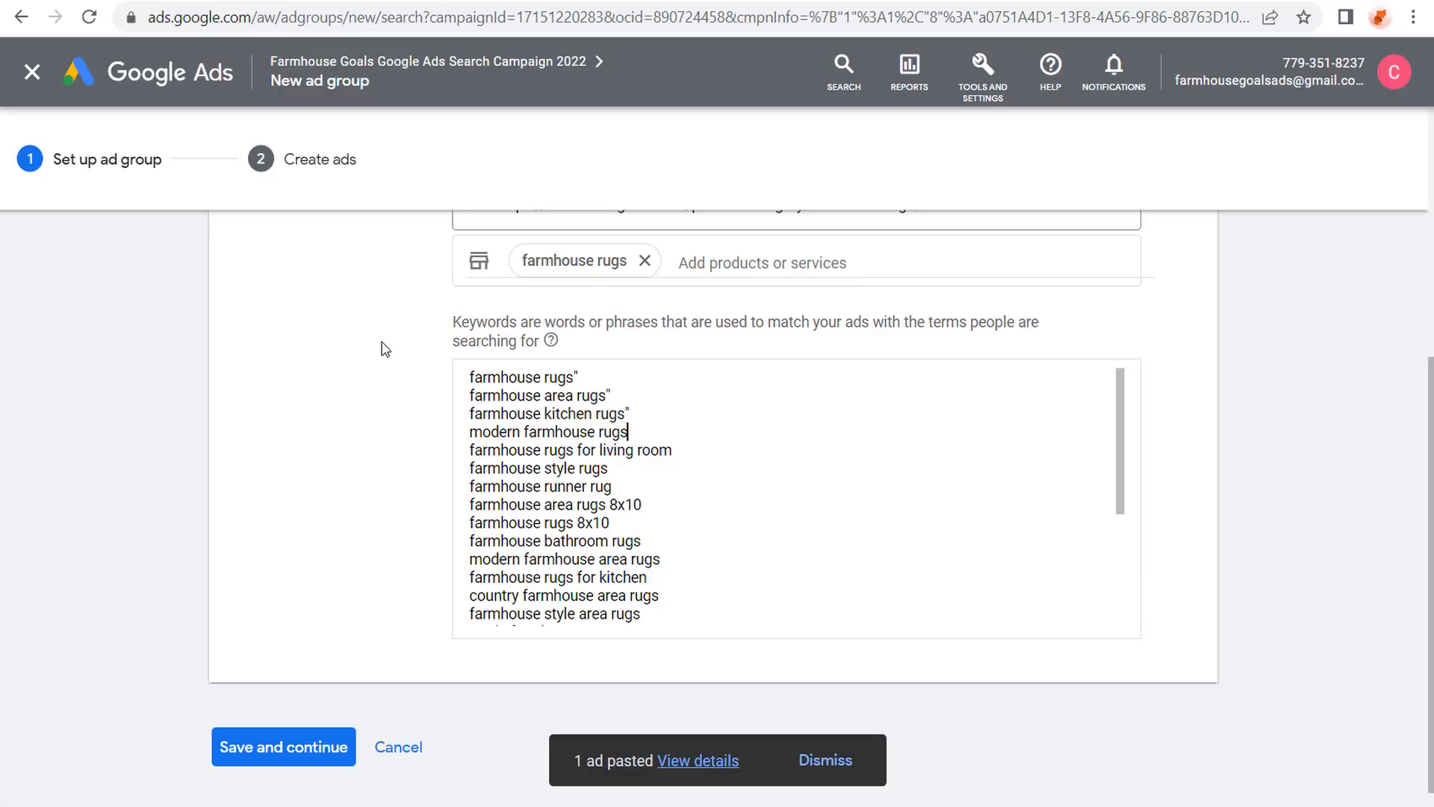
{"action": "type", "text": "\"\""}
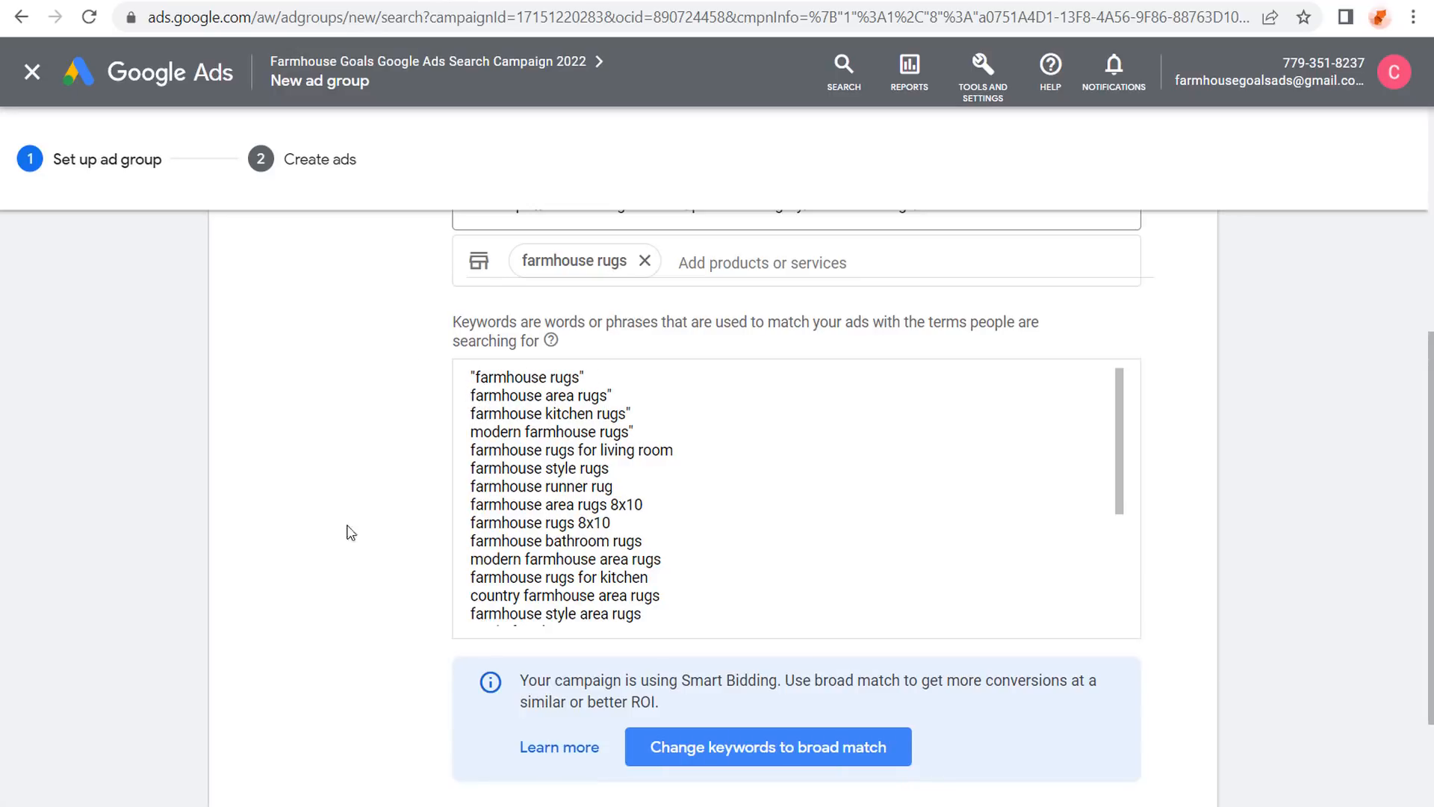
Read the Smart Bidding broad match advice, then wrap keyword lines from 'farmhouse area rugs' in double quotes.
{"action": "scroll", "coordinate": [404, 413], "scroll_direction": "down", "scroll_amount": 2}
{"action": "left_click_drag", "start_coordinate": [724, 553], "coordinate": [1058, 549]}
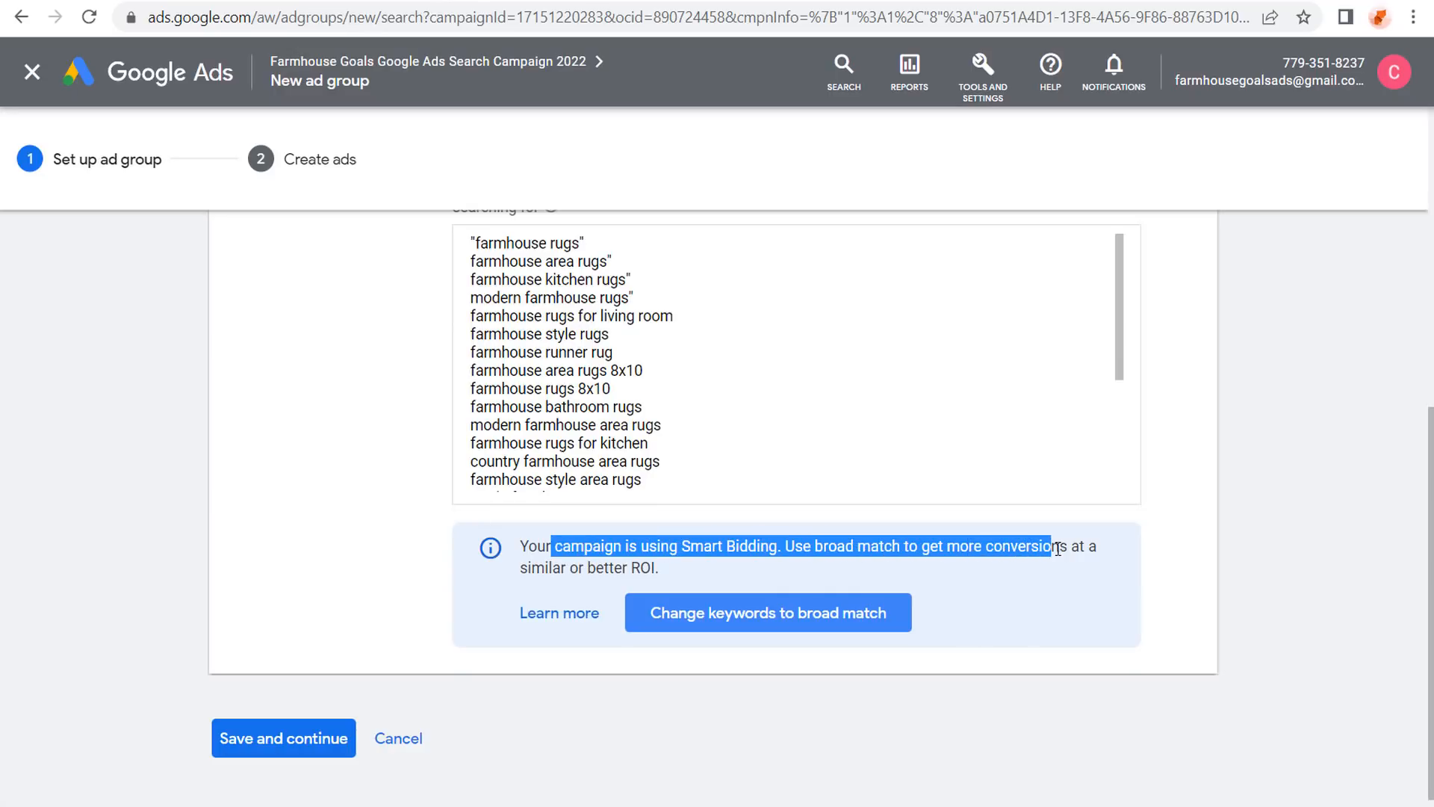
{"action": "left_click", "coordinate": [991, 553]}
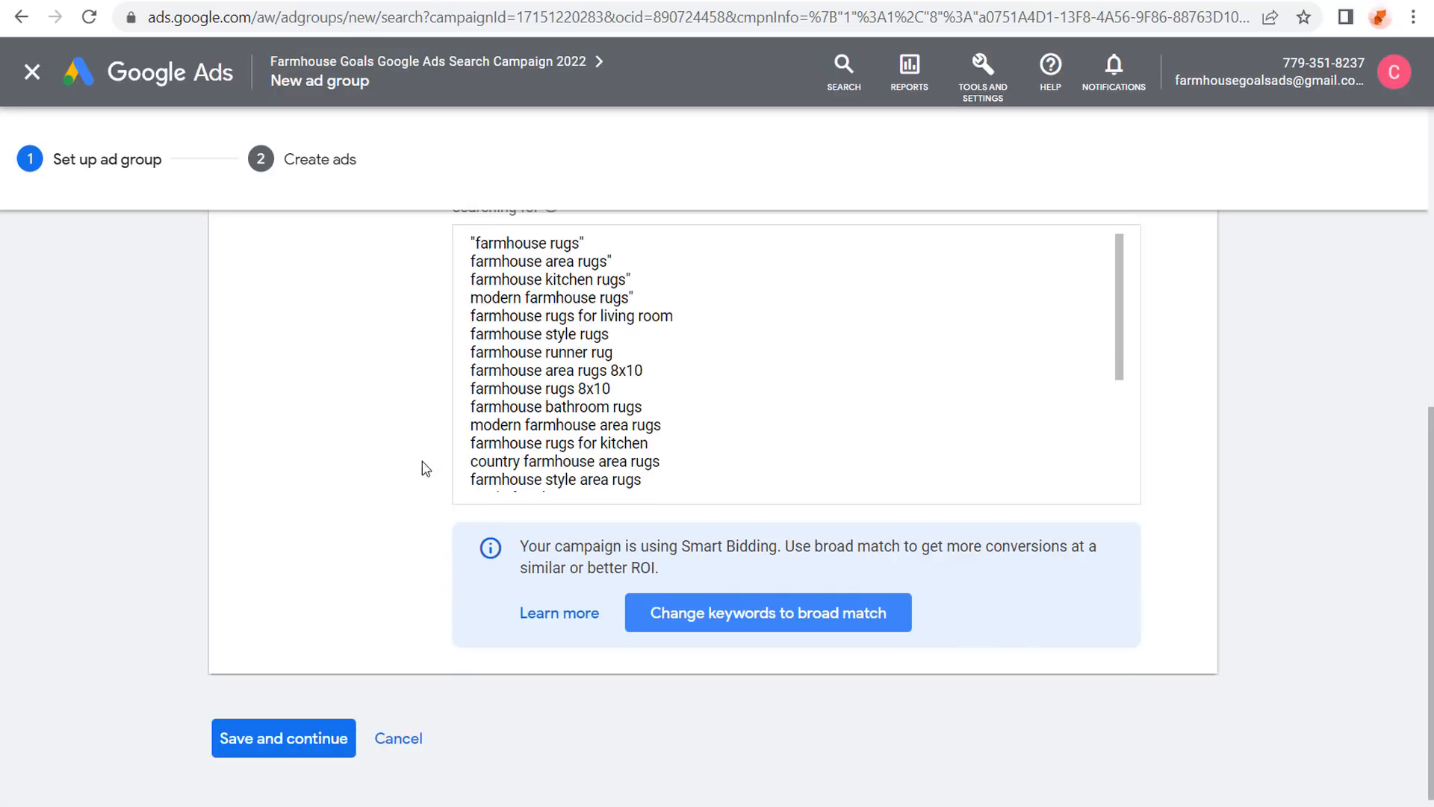
{"action": "scroll", "coordinate": [422, 467], "scroll_direction": "up", "scroll_amount": 2}
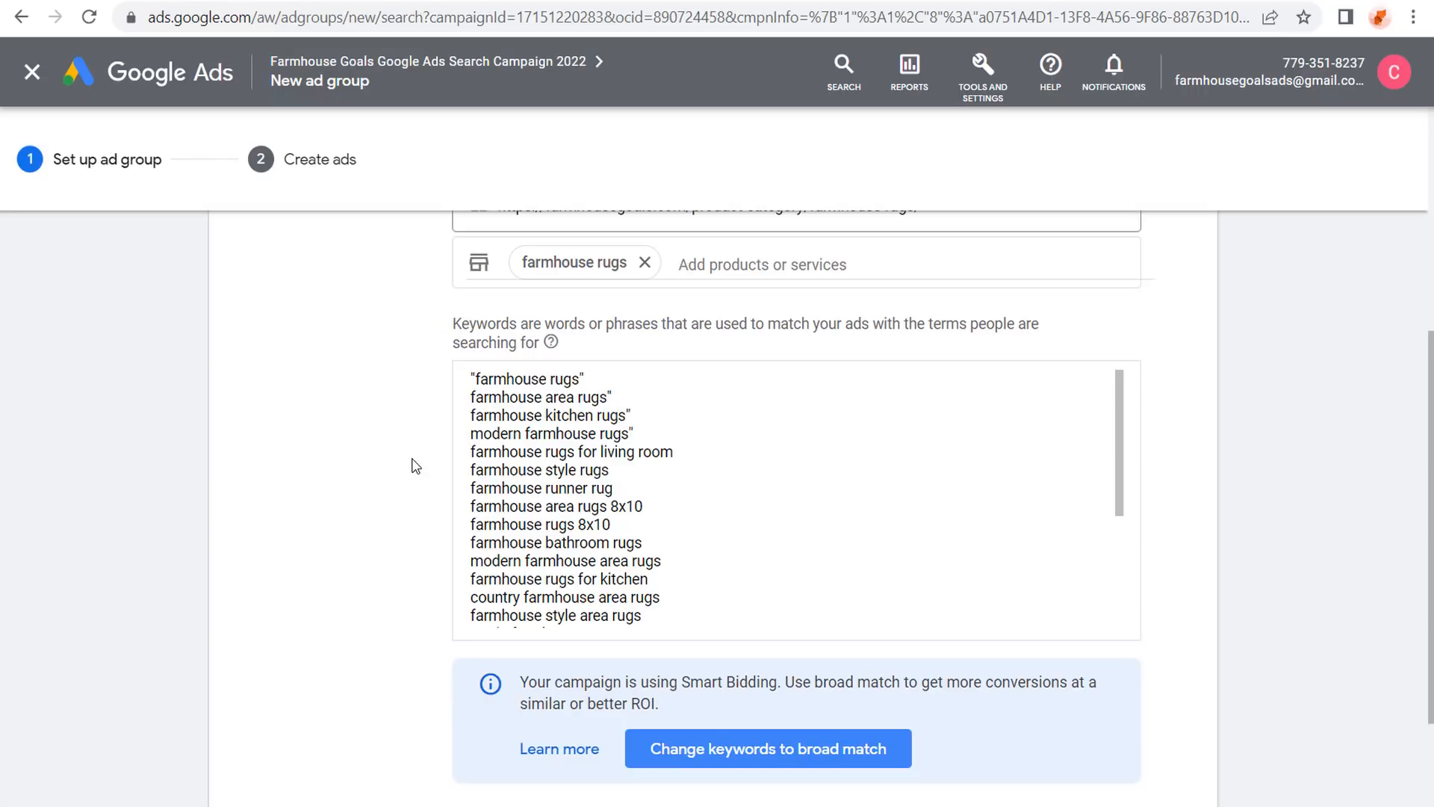
{"action": "left_click", "coordinate": [473, 392]}
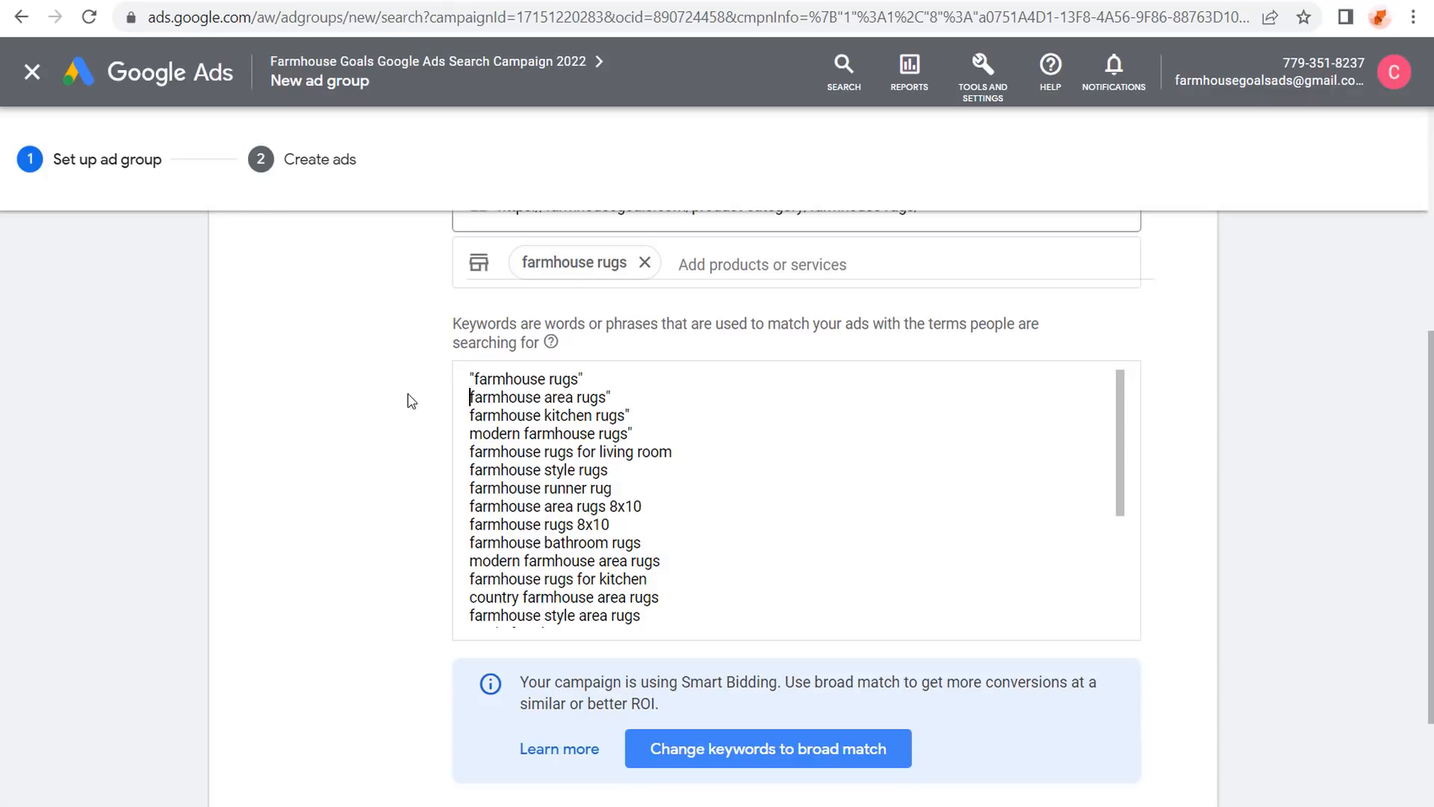
{"action": "type", "text": "\""}
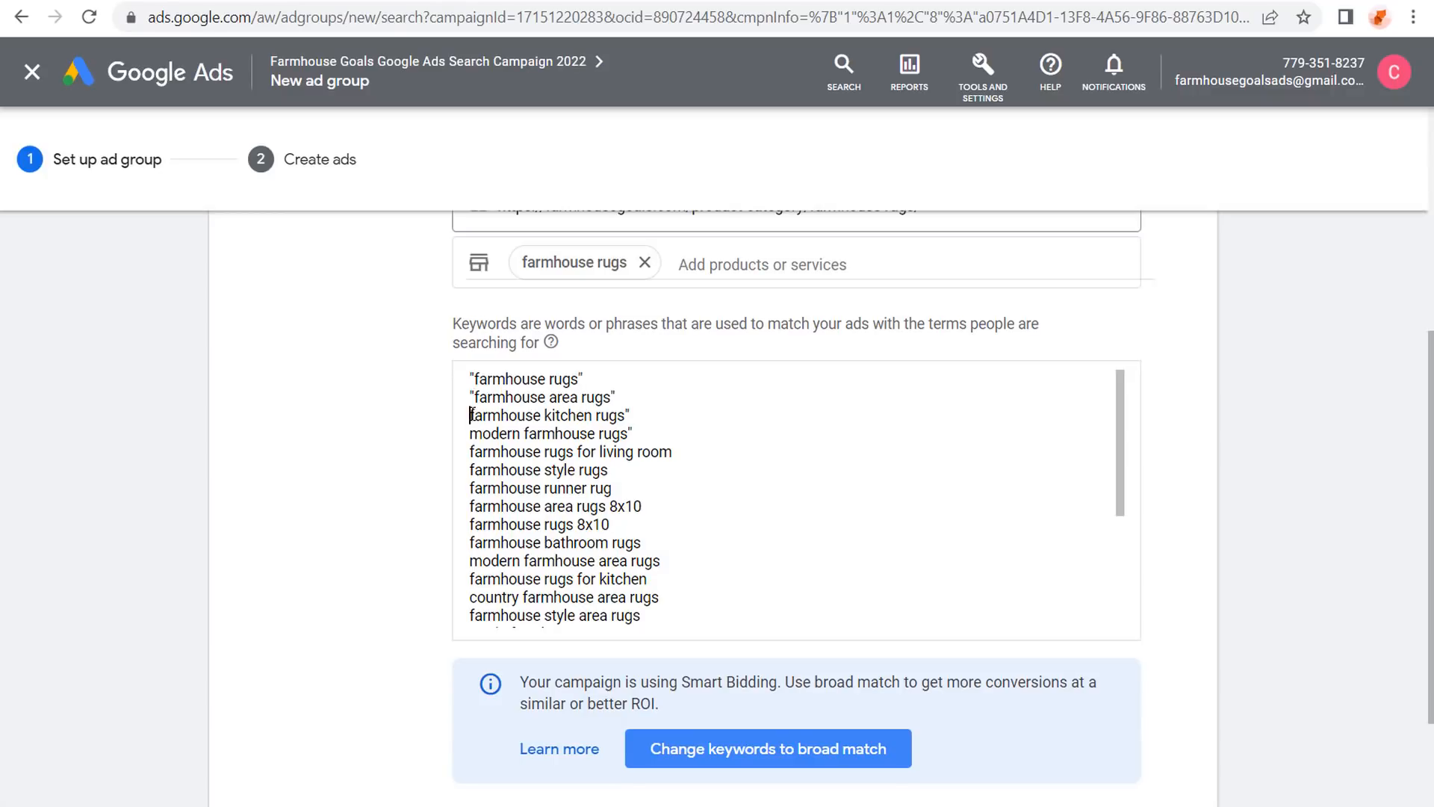
{"action": "type", "text": "\""}
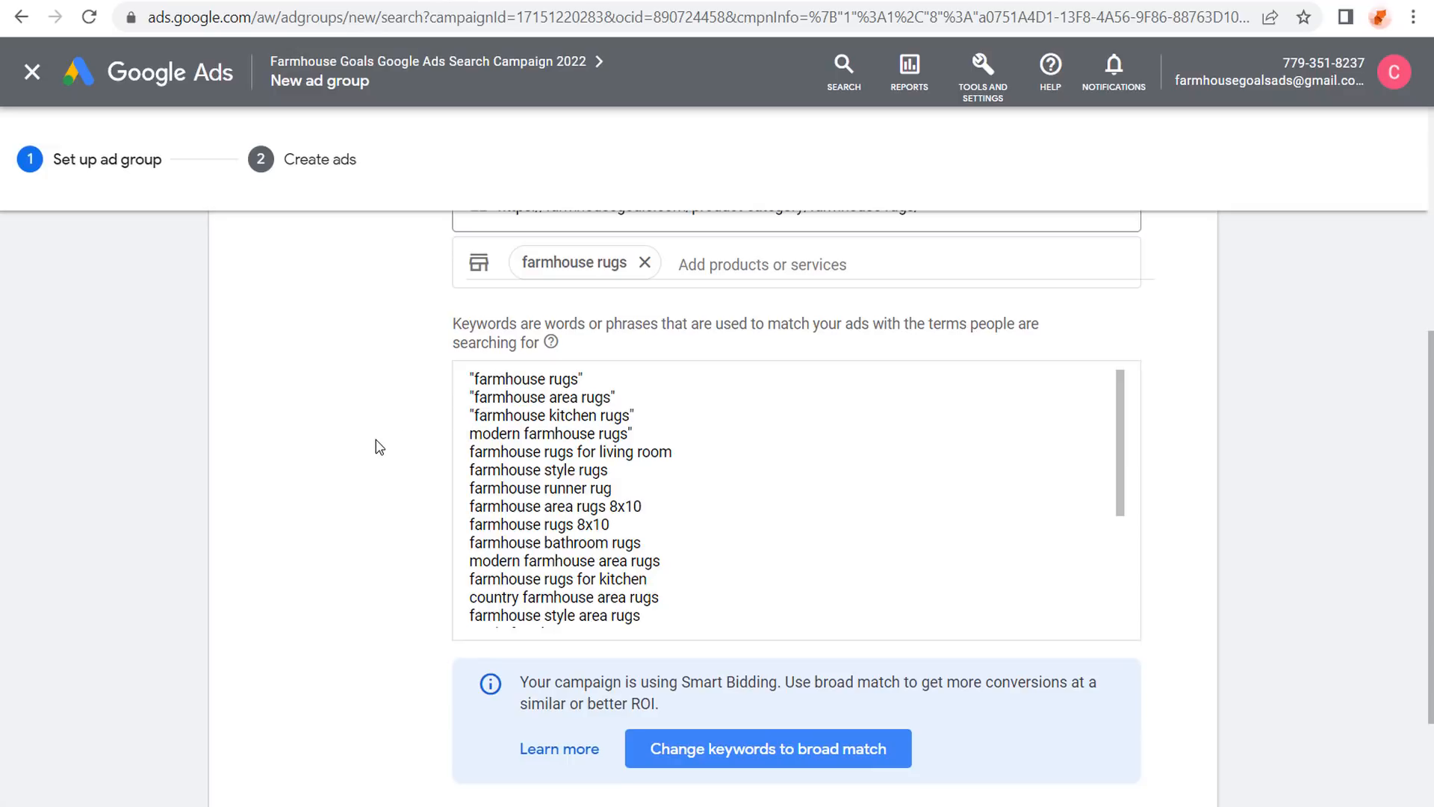
{"action": "type", "text": "\""}
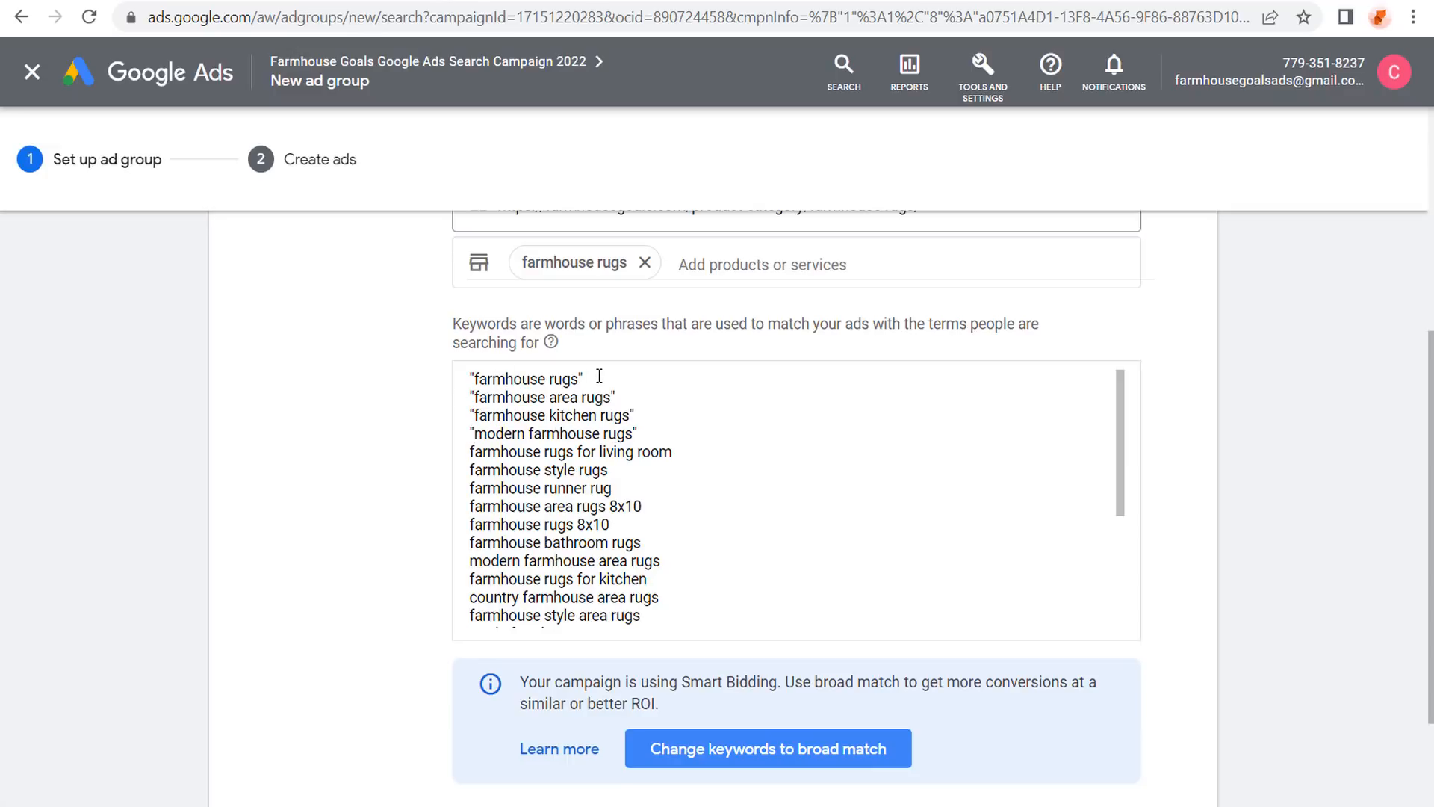
Quote 'farmhouse rugs for living room' and check all fourteen keywords are phrase match.
{"action": "left_click_drag", "start_coordinate": [599, 376], "coordinate": [454, 376]}
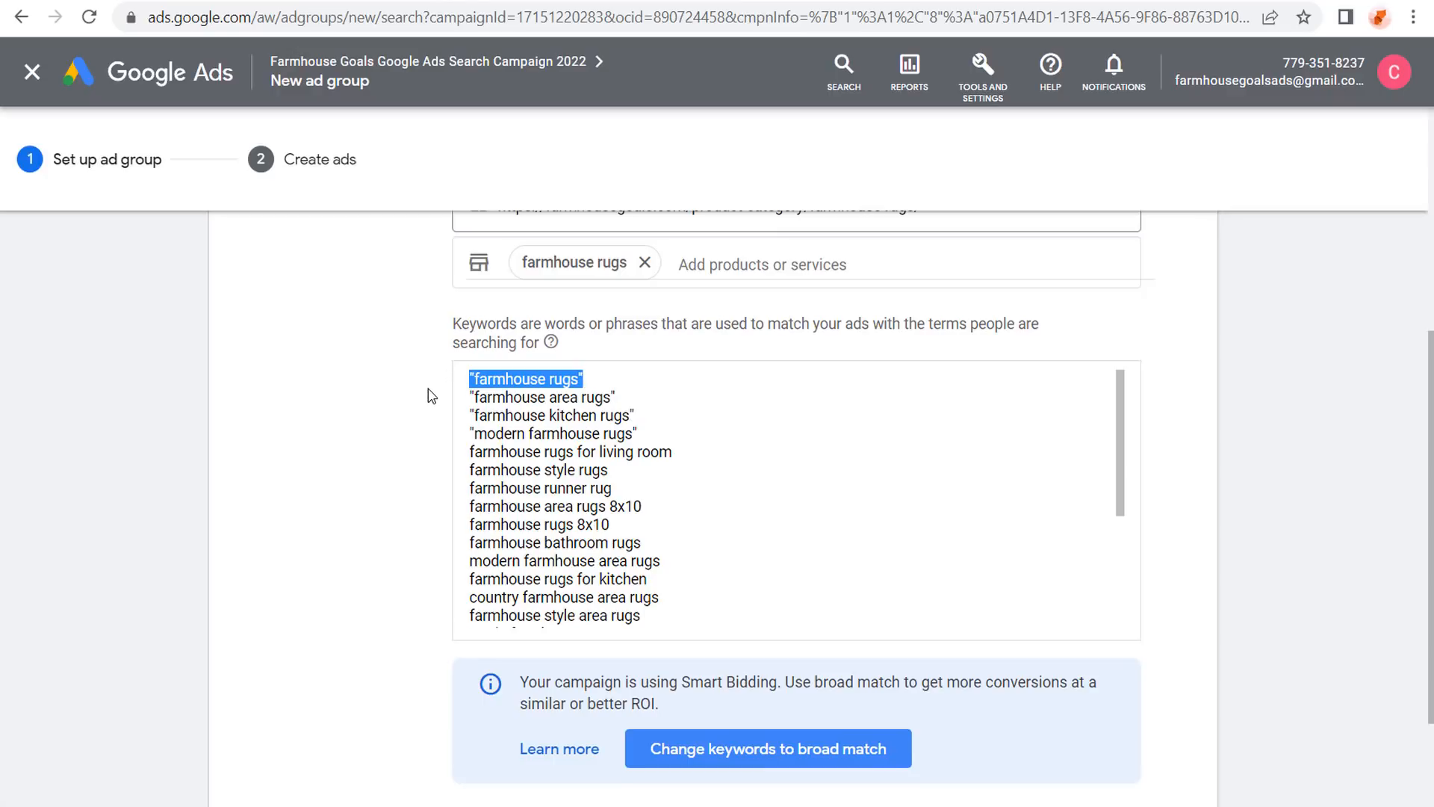
{"action": "left_click", "coordinate": [474, 371]}
{"action": "left_click", "coordinate": [472, 452]}
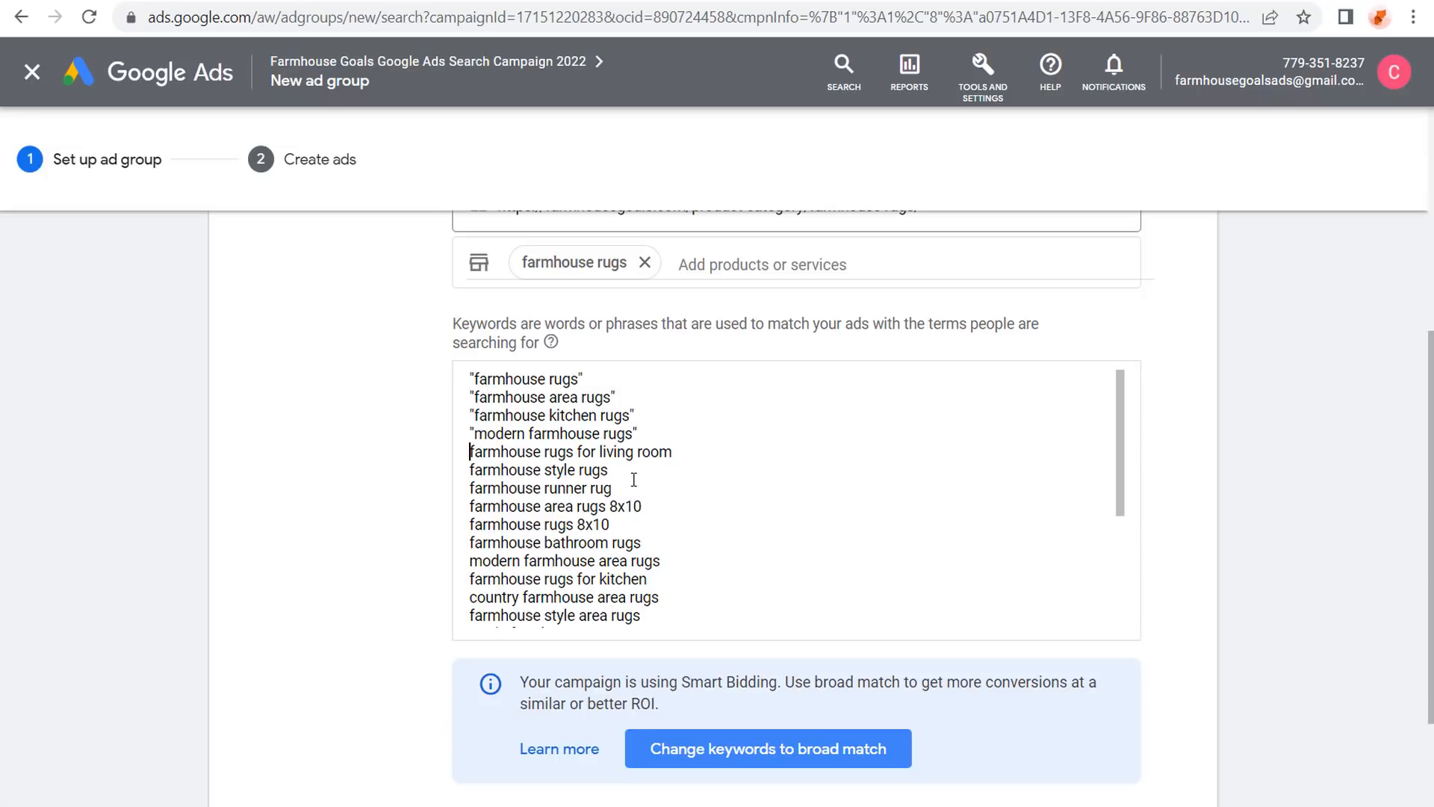
{"action": "type", "text": "\""}
{"action": "type", "text": "\""}
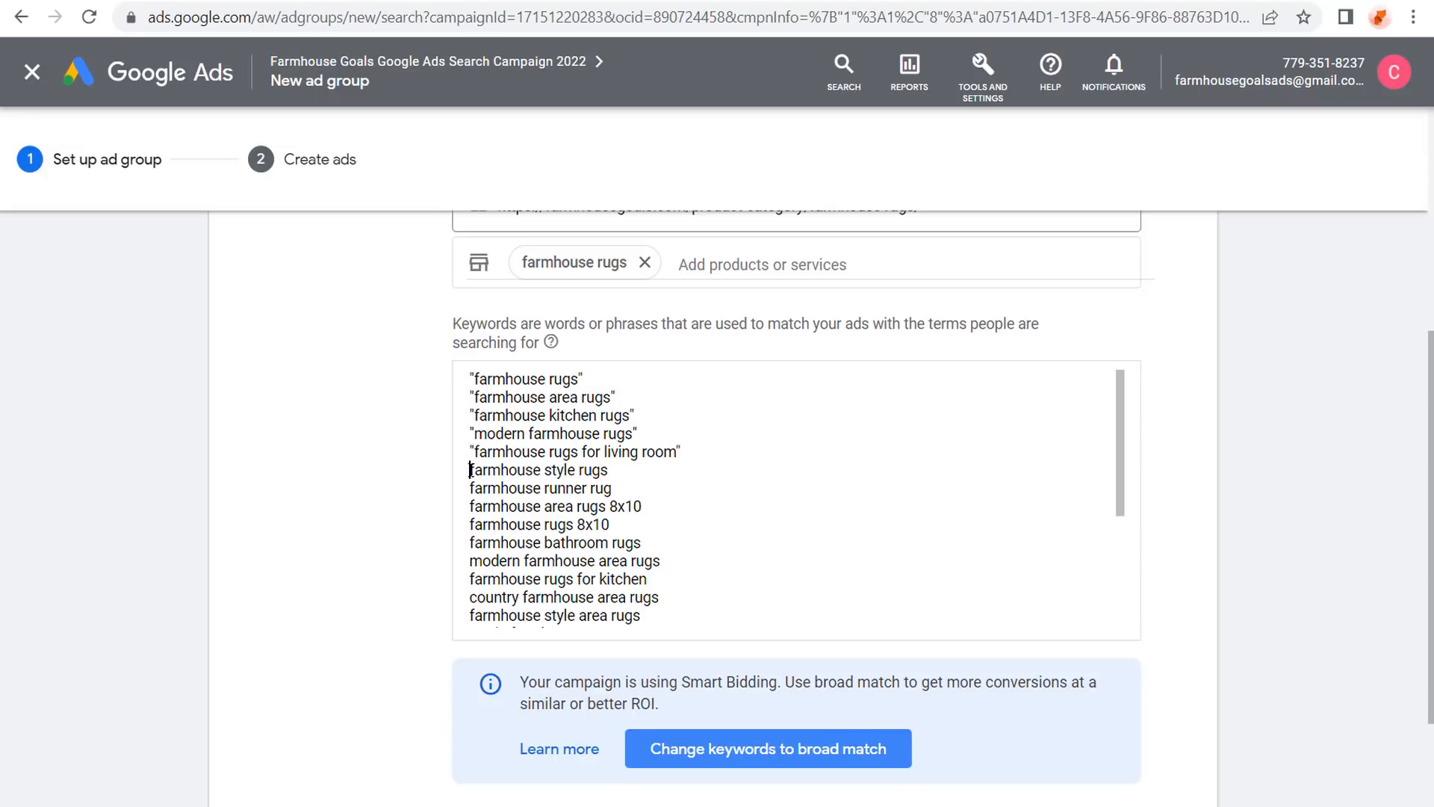
{"action": "type", "text": "\""}
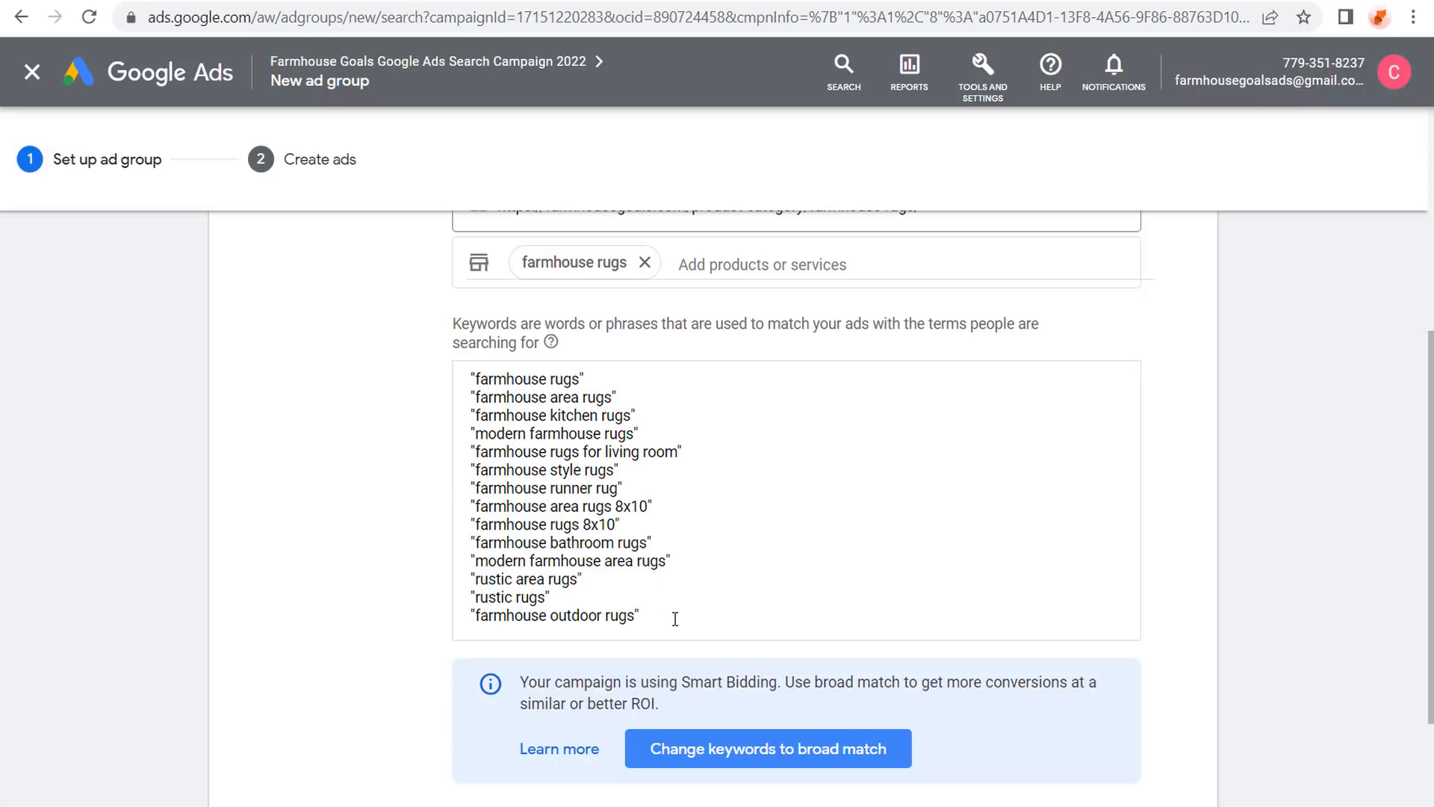
{"action": "left_click_drag", "start_coordinate": [675, 618], "coordinate": [471, 318]}
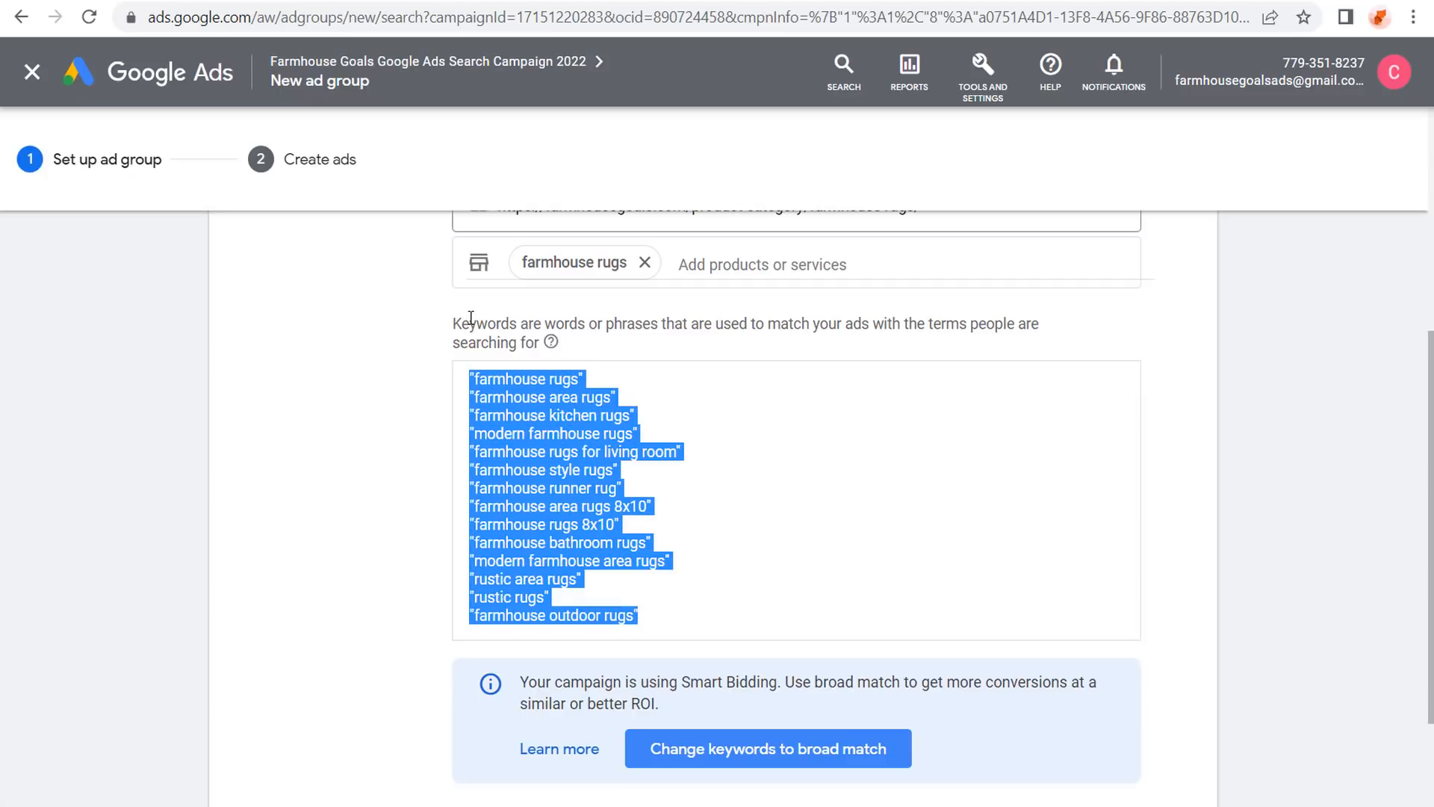
{"action": "left_click", "coordinate": [471, 317]}
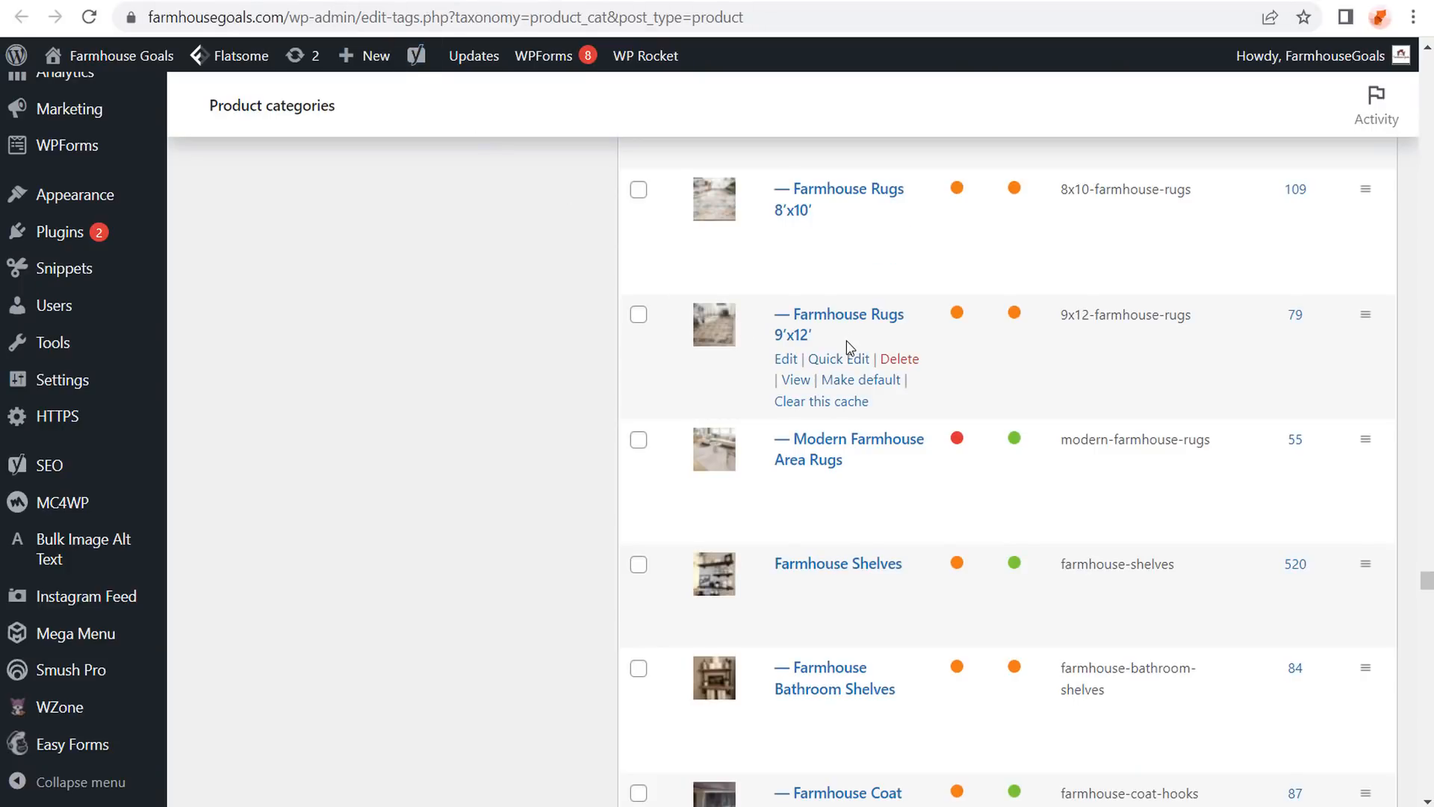
{"action": "scroll", "coordinate": [847, 357], "scroll_direction": "up", "scroll_amount": 2}
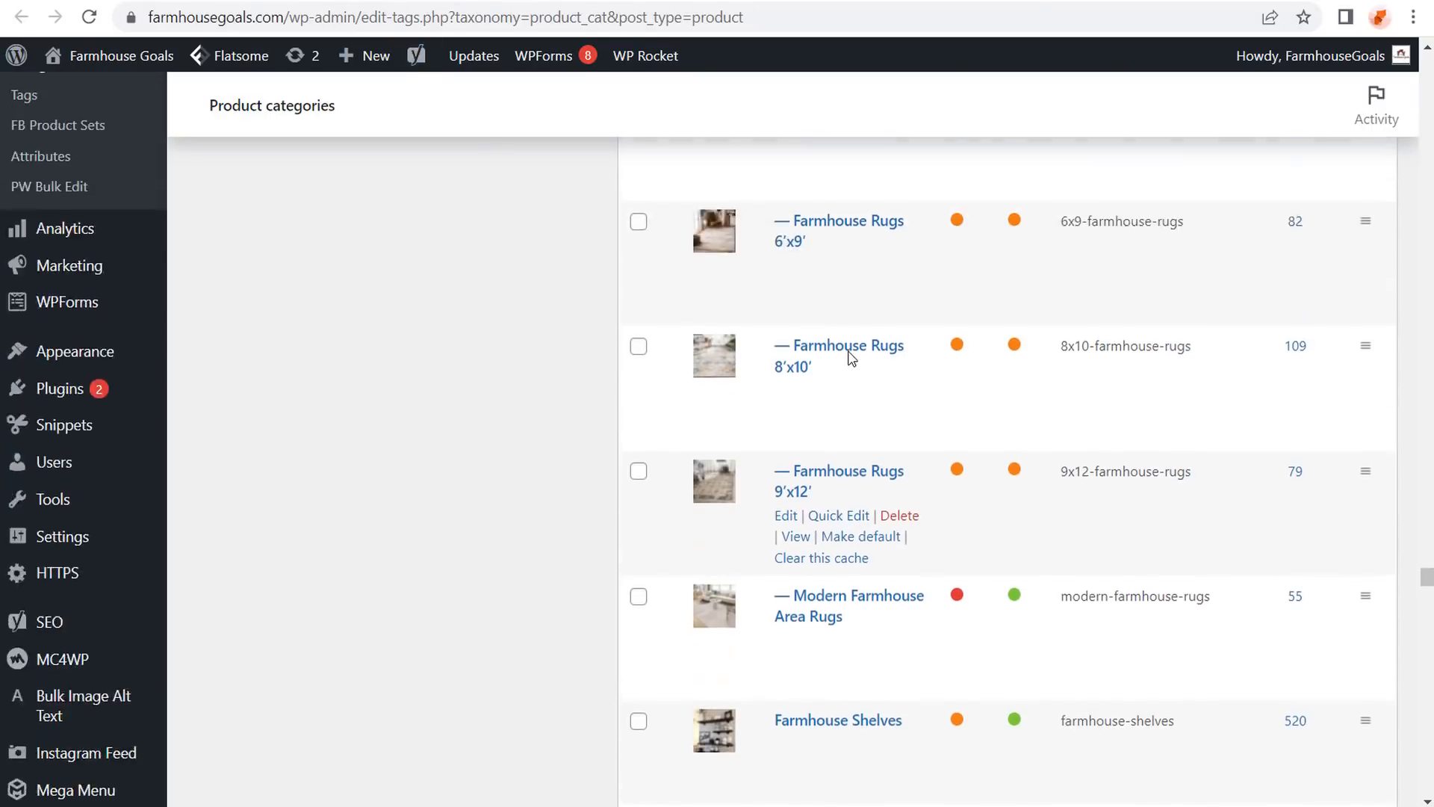
{"action": "scroll", "coordinate": [847, 357], "scroll_direction": "up", "scroll_amount": 10}
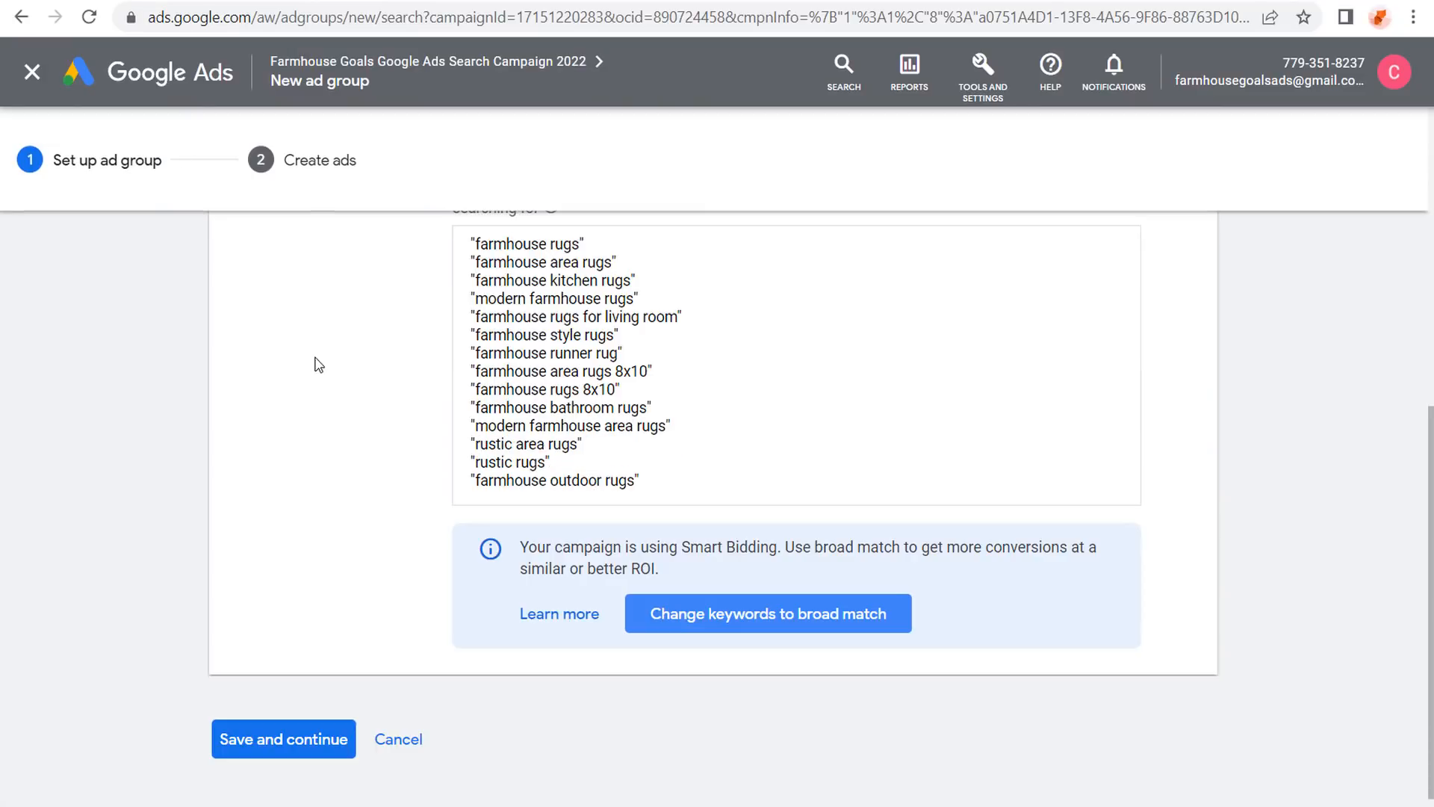
{"action": "scroll", "coordinate": [328, 381], "scroll_direction": "down", "scroll_amount": 1}
Save the ad group and set the ad's Final URL to the WordPress rugs category link.
{"action": "left_click", "coordinate": [280, 722]}
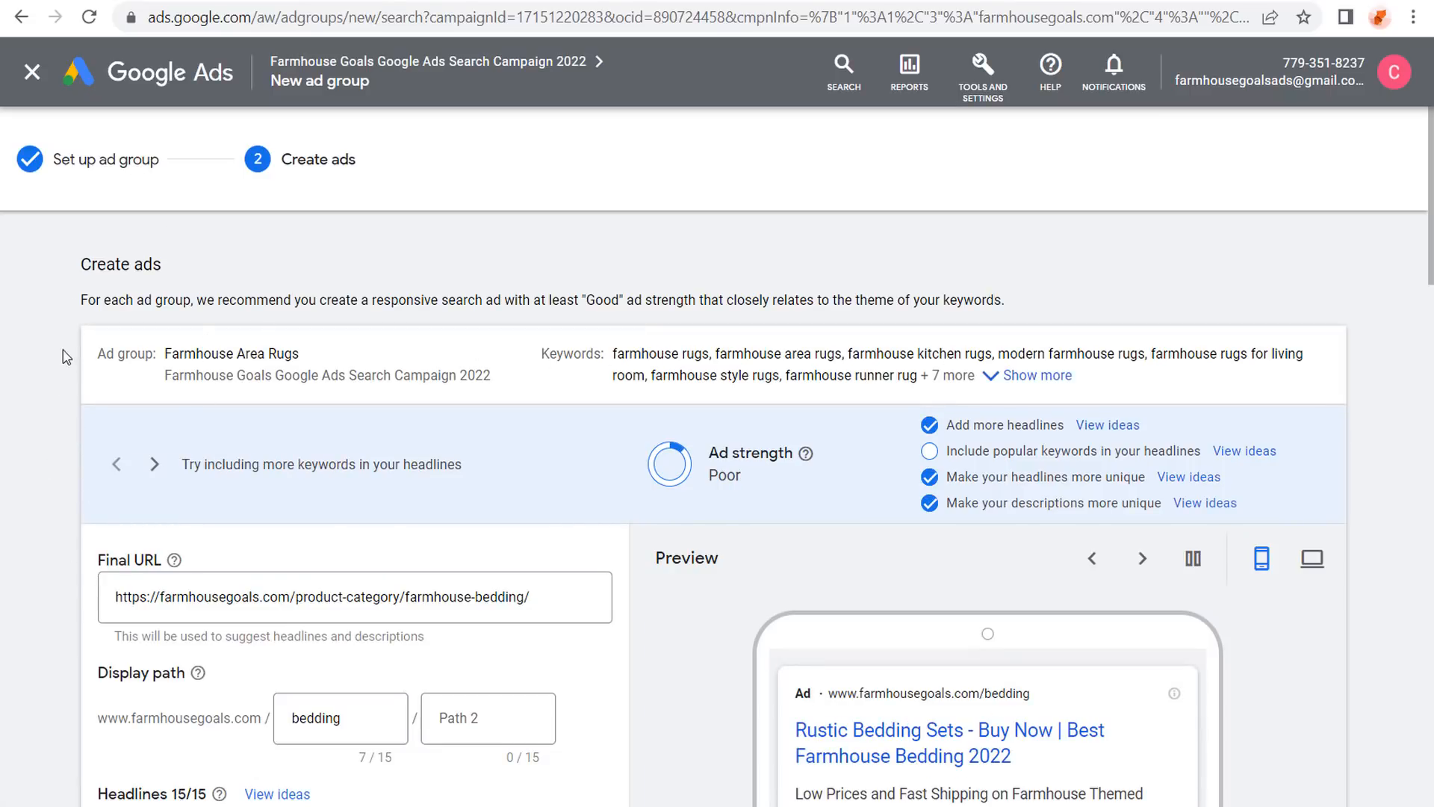
{"action": "scroll", "coordinate": [82, 334], "scroll_direction": "down", "scroll_amount": 2}
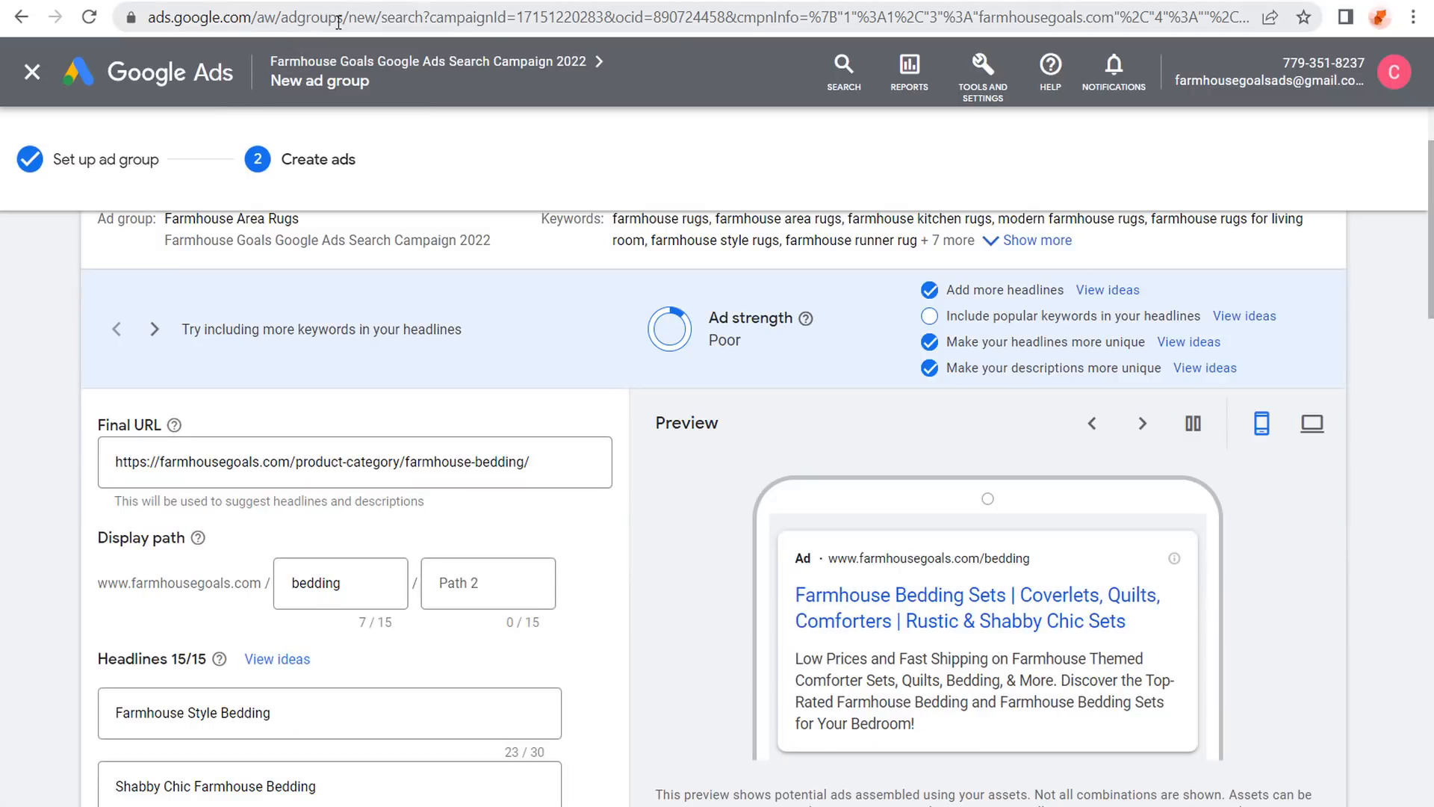
{"action": "left_click", "coordinate": [362, 1]}
{"action": "right_click", "coordinate": [795, 373]}
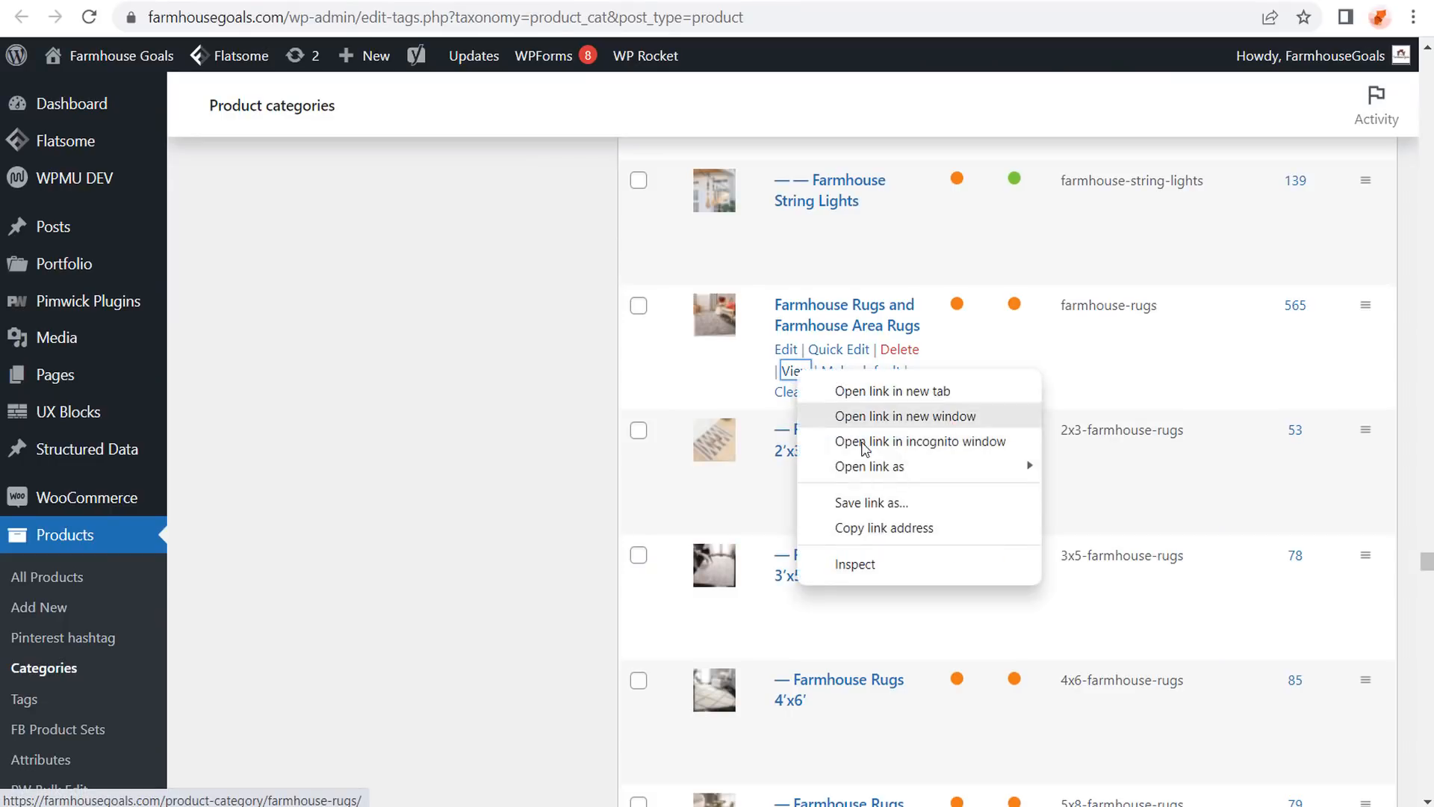
{"action": "left_click", "coordinate": [912, 563]}
{"action": "key", "text": "ctrl+Tab"}
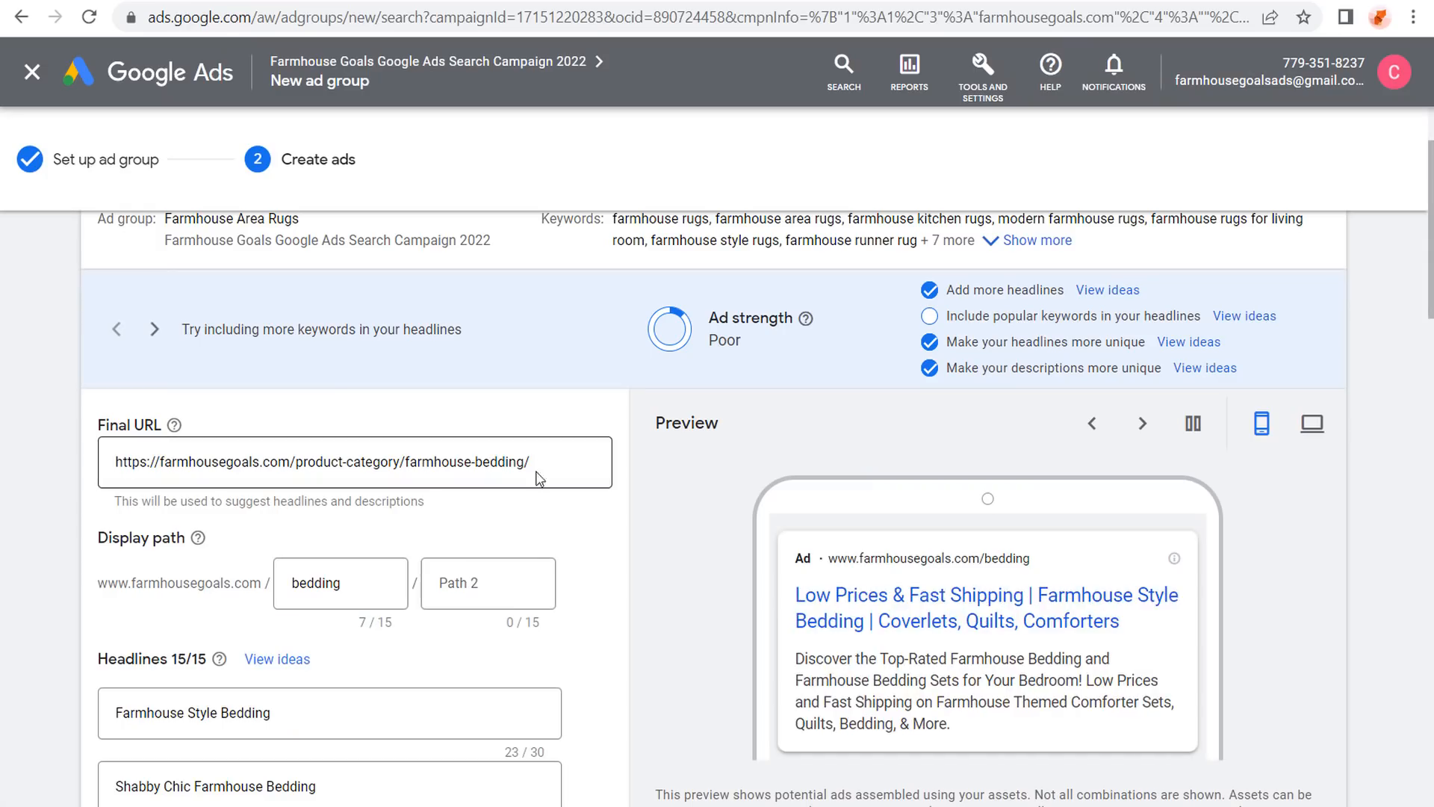
{"action": "left_click_drag", "start_coordinate": [538, 472], "coordinate": [109, 463]}
{"action": "key", "text": "ctrl+v"}
Change display Path 1 from bedding to rugs.
{"action": "scroll", "coordinate": [64, 403], "scroll_direction": "down", "scroll_amount": 2}
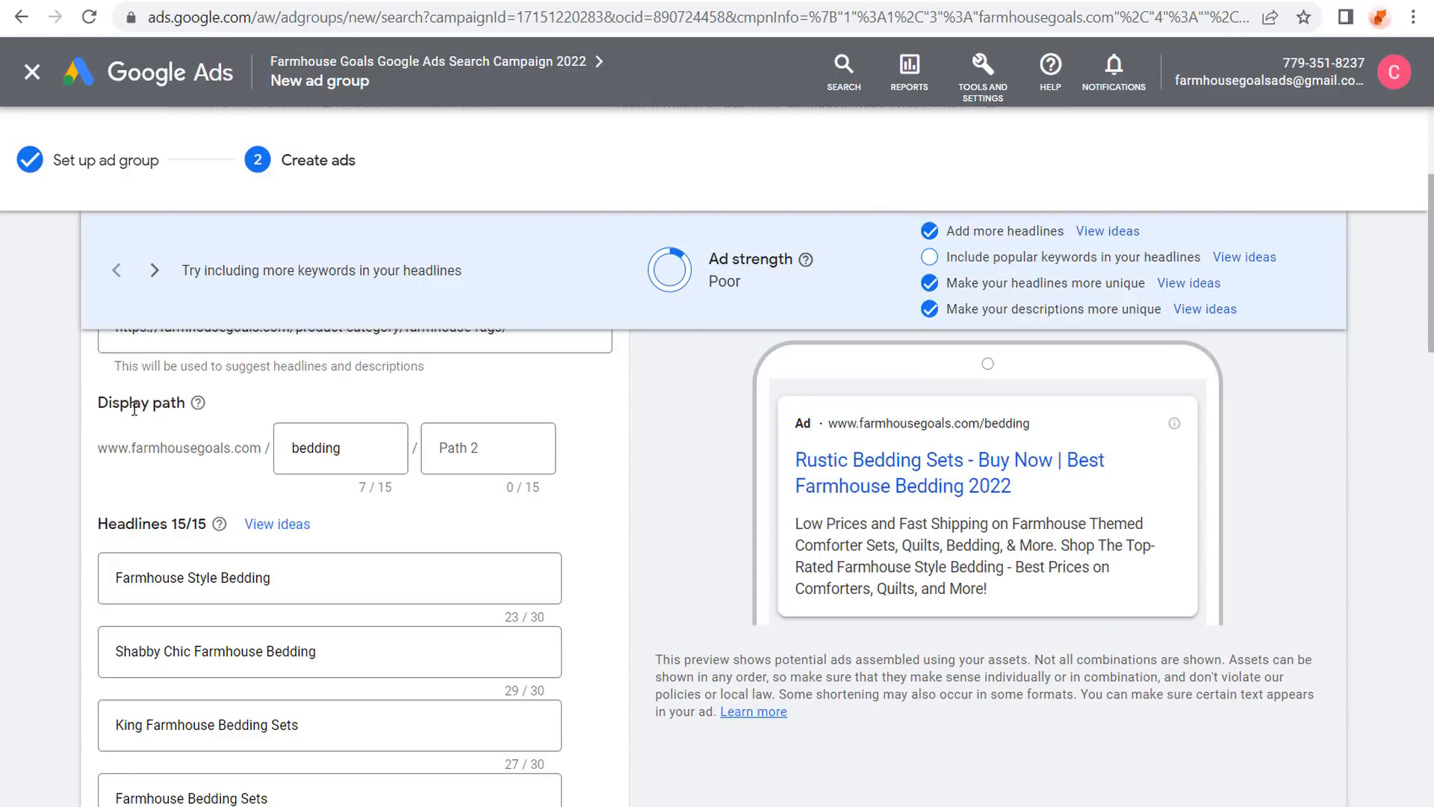
{"action": "left_click_drag", "start_coordinate": [354, 451], "coordinate": [222, 445]}
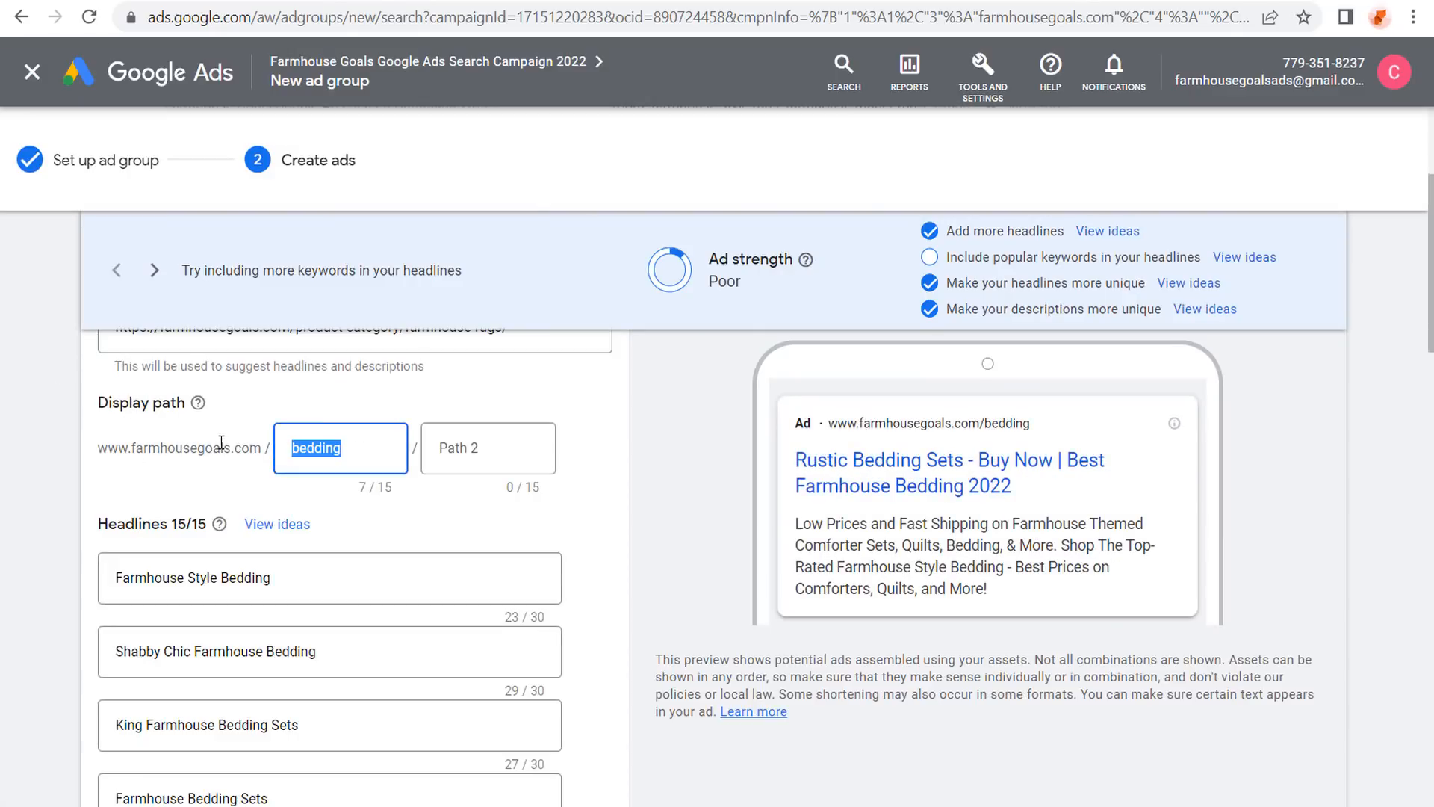
{"action": "type", "text": "rugs"}
Replace Bedding with Area Rugs wording in headlines 1 and 2, keeping within 30 characters.
{"action": "scroll", "coordinate": [97, 472], "scroll_direction": "down", "scroll_amount": 2}
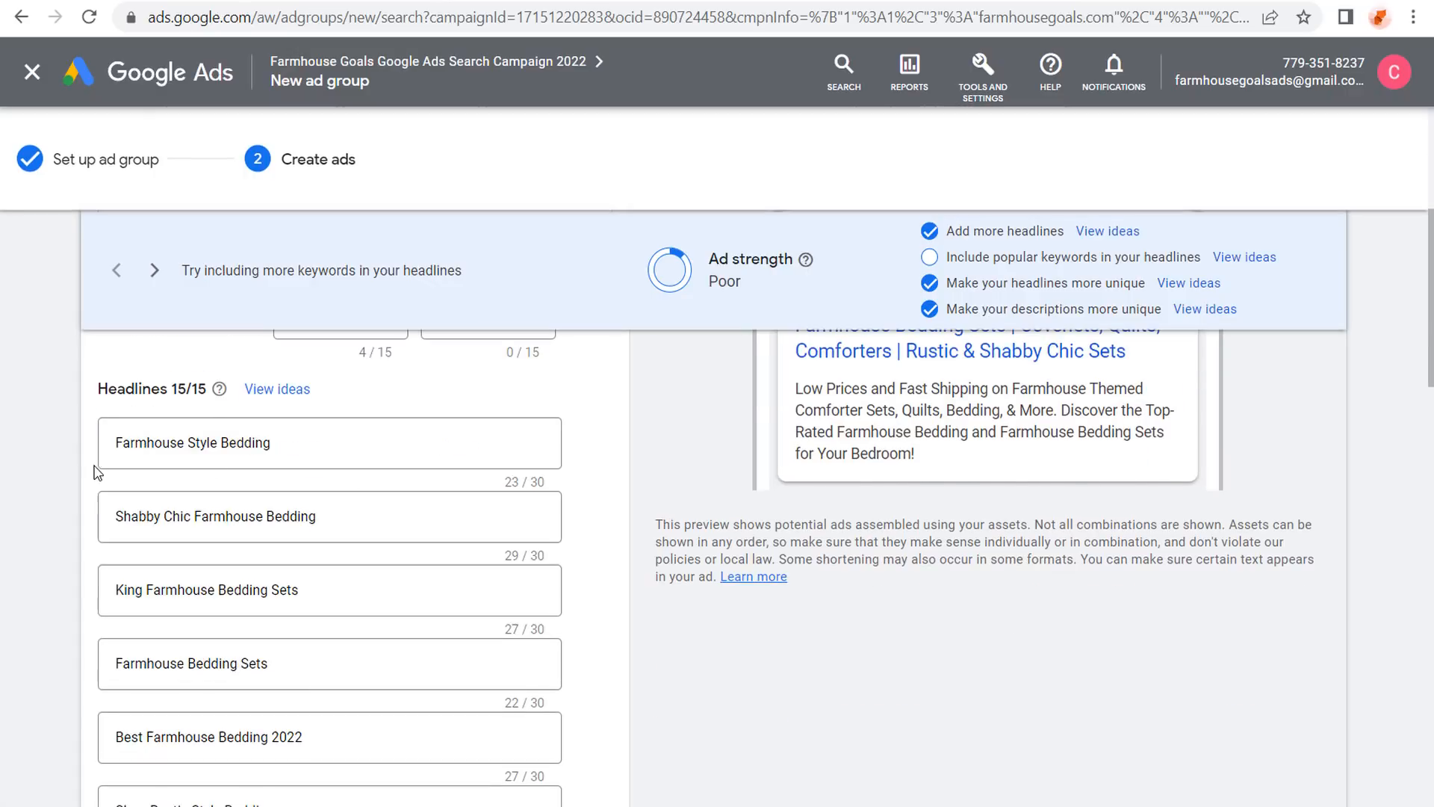
{"action": "left_click", "coordinate": [302, 449]}
{"action": "left_click_drag", "start_coordinate": [302, 449], "coordinate": [222, 448]}
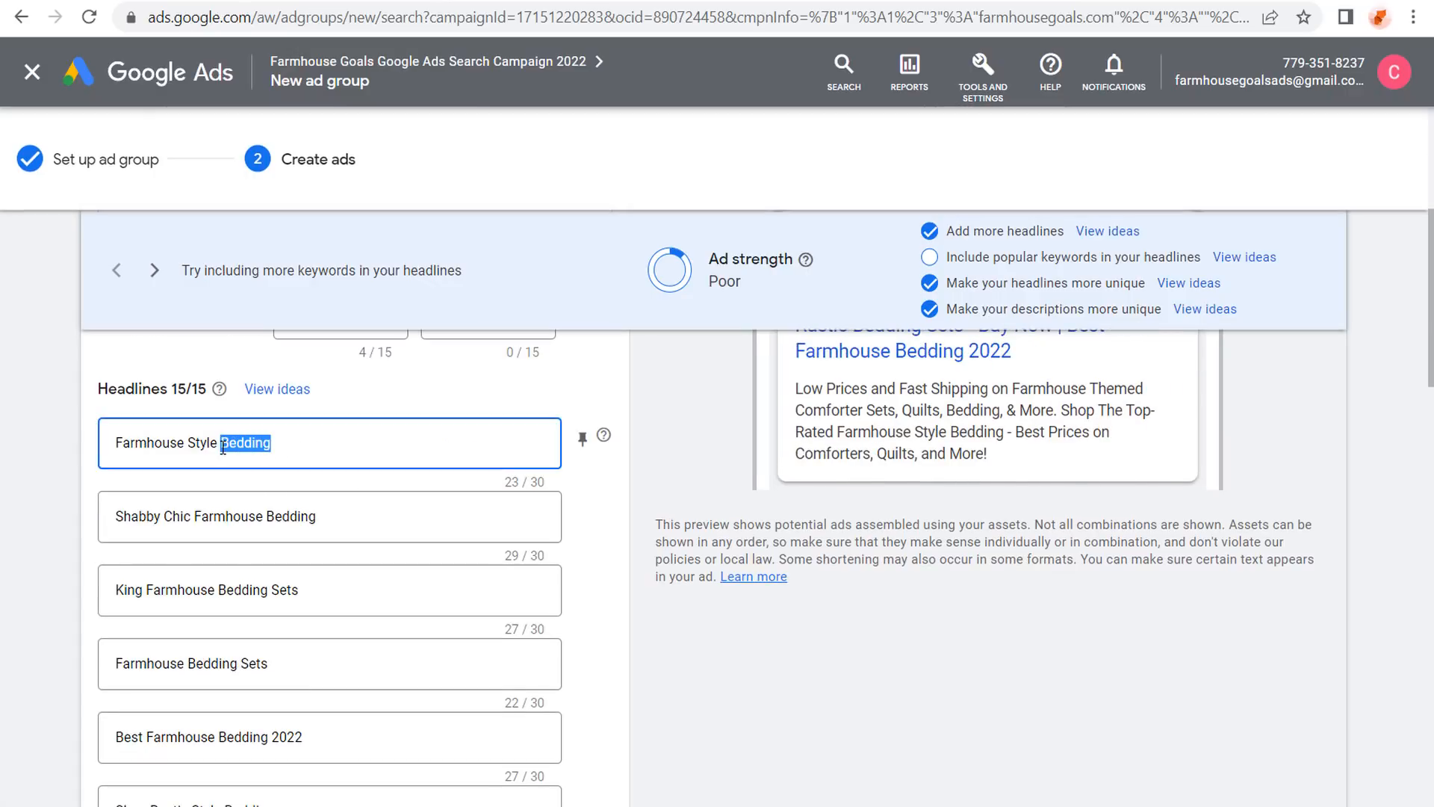
{"action": "type", "text": "Area Rugs"}
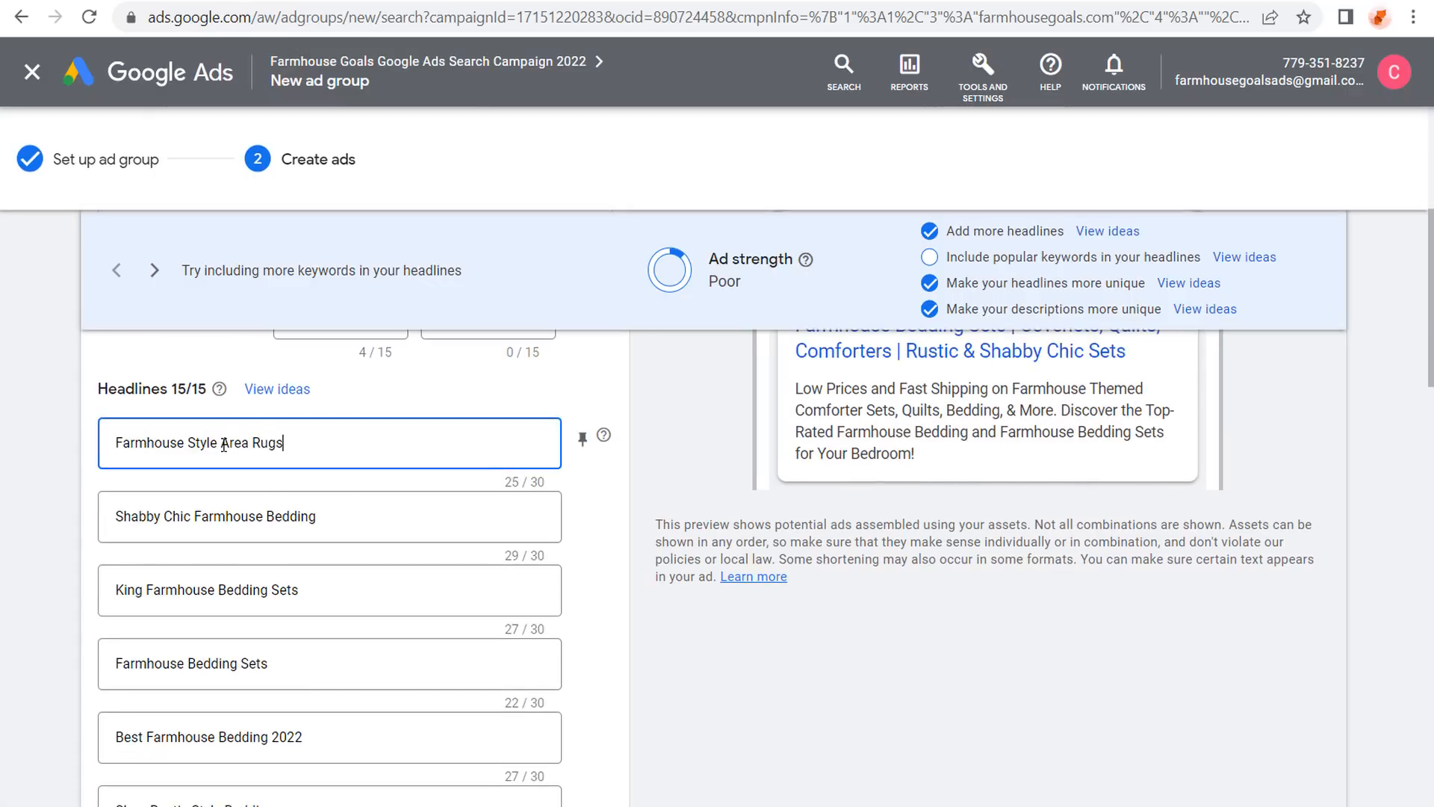
{"action": "left_click_drag", "start_coordinate": [283, 442], "coordinate": [227, 440]}
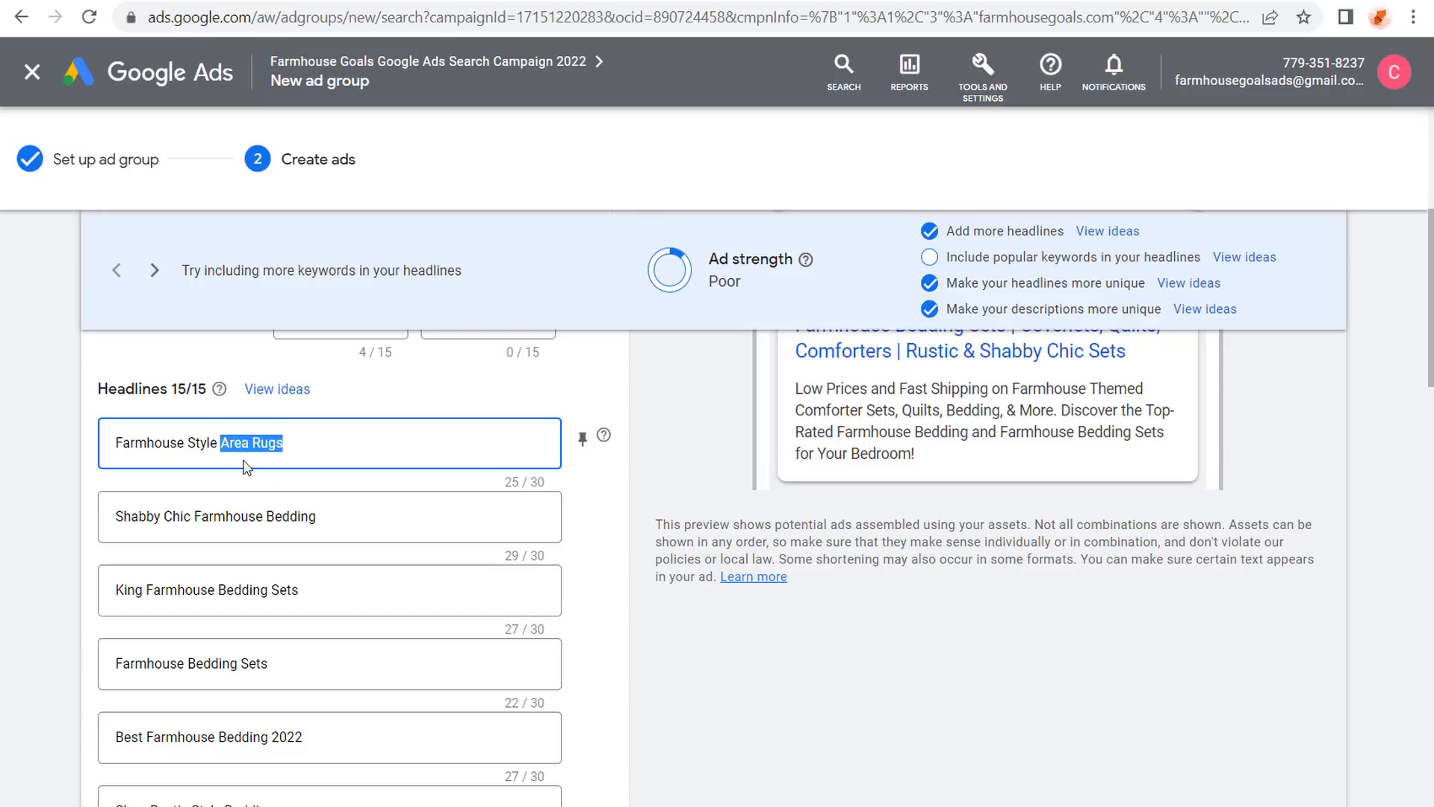
{"action": "left_click_drag", "start_coordinate": [316, 516], "coordinate": [270, 515]}
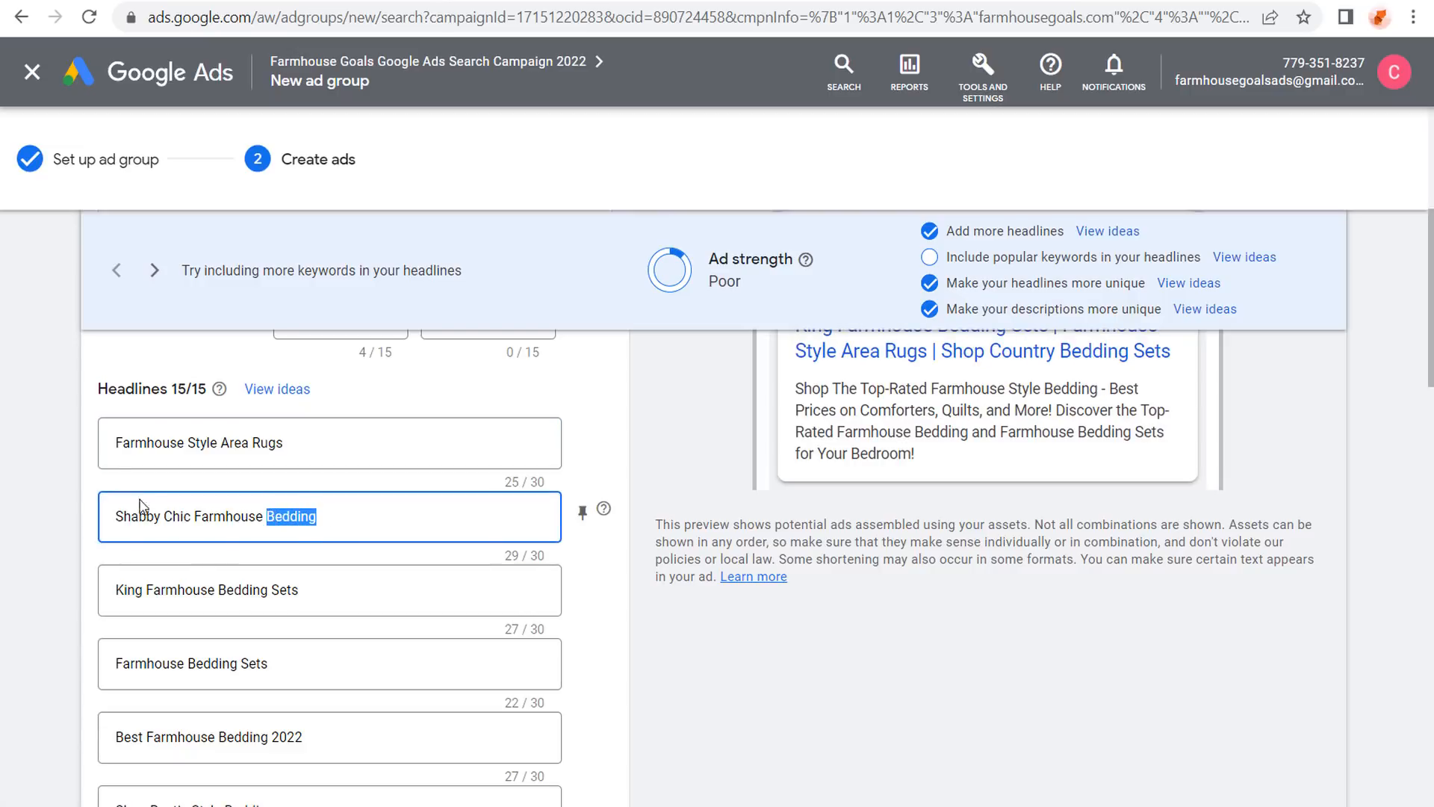
{"action": "key", "text": "ctrl+v"}
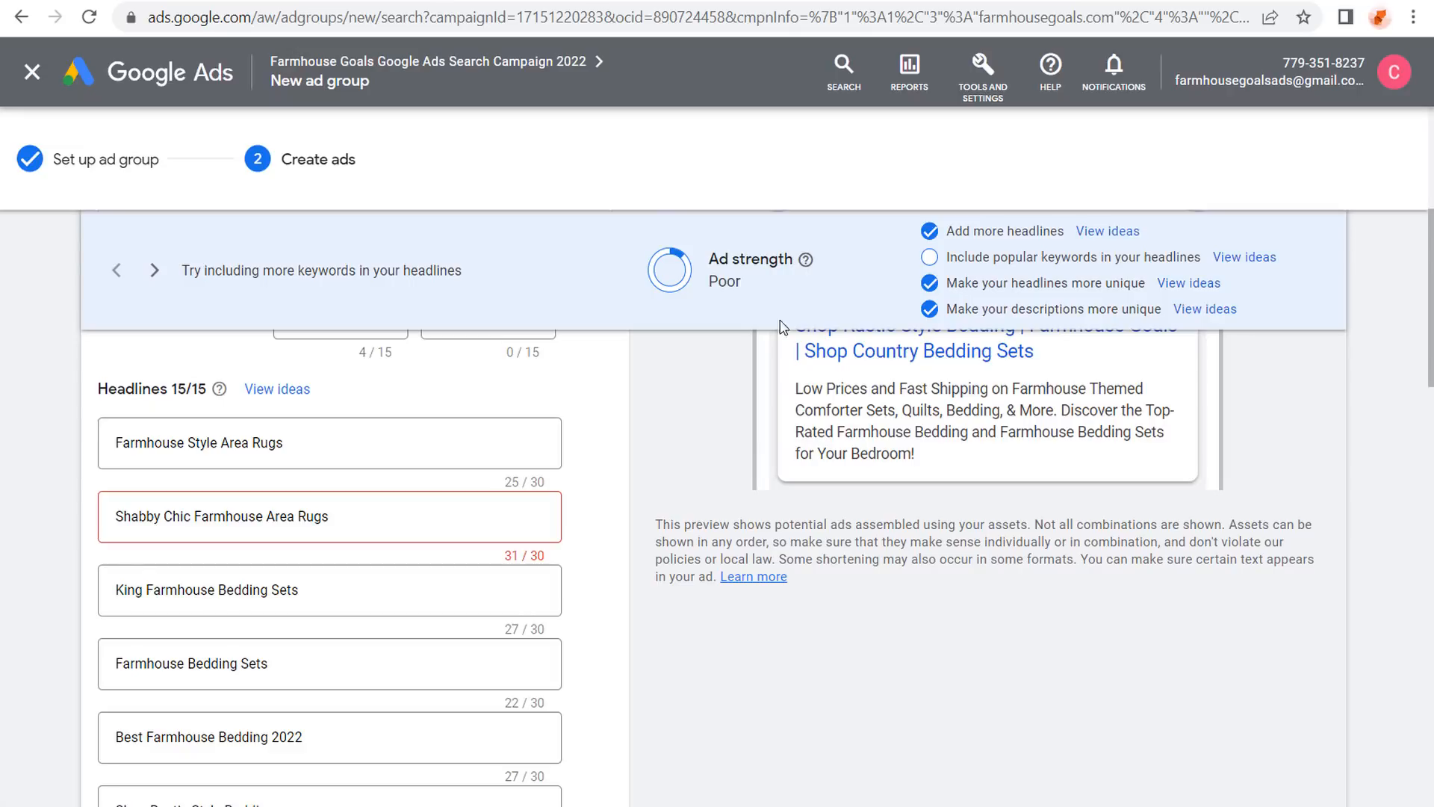
{"action": "left_click", "coordinate": [293, 515]}
{"action": "key", "text": "BackSpace"}
{"action": "key", "text": "BackSpace"}
{"action": "key", "text": "BackSpace"}
{"action": "key", "text": "BackSpace"}
{"action": "key", "text": "BackSpace"}
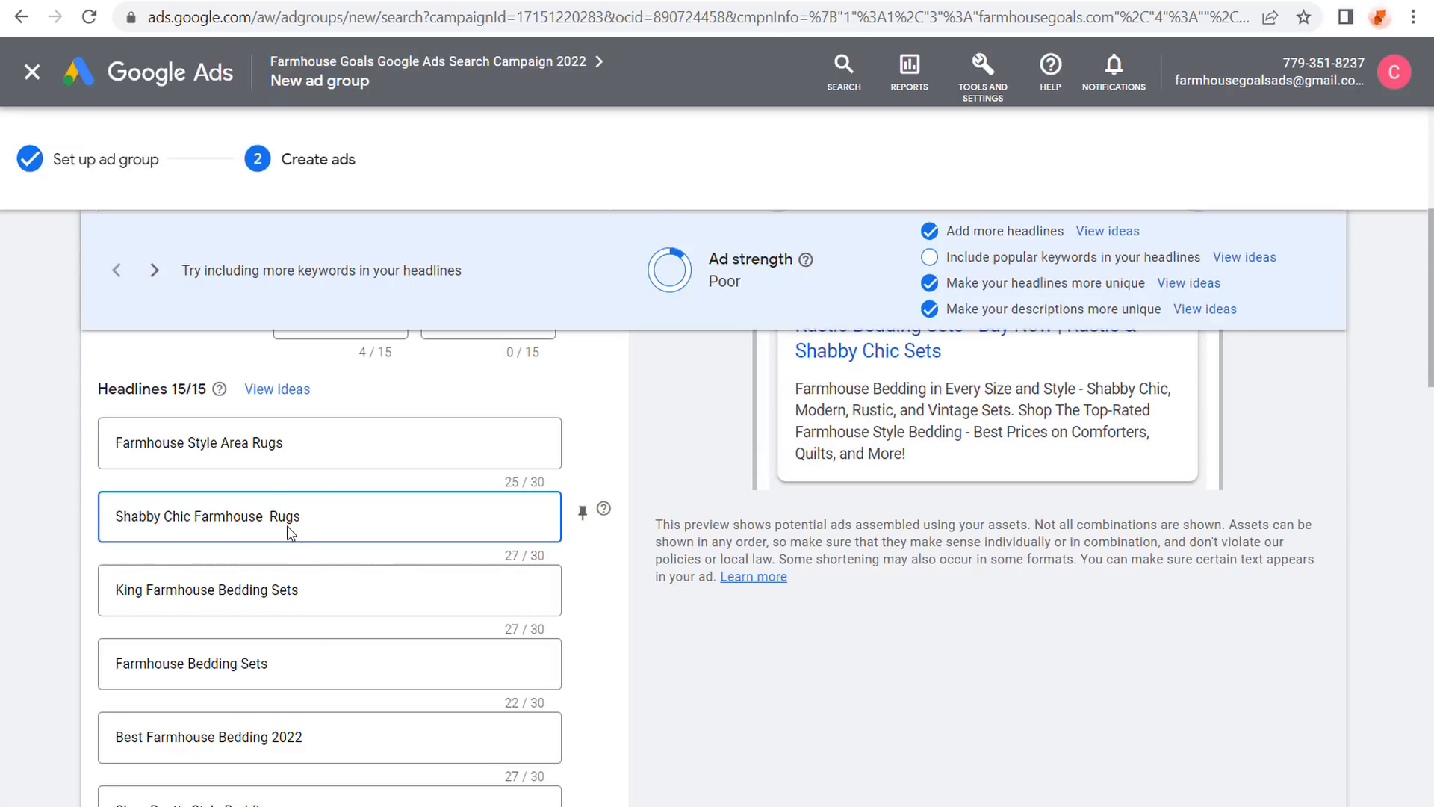
{"action": "left_click", "coordinate": [66, 445]}
{"action": "scroll", "coordinate": [66, 440], "scroll_direction": "down", "scroll_amount": 2}
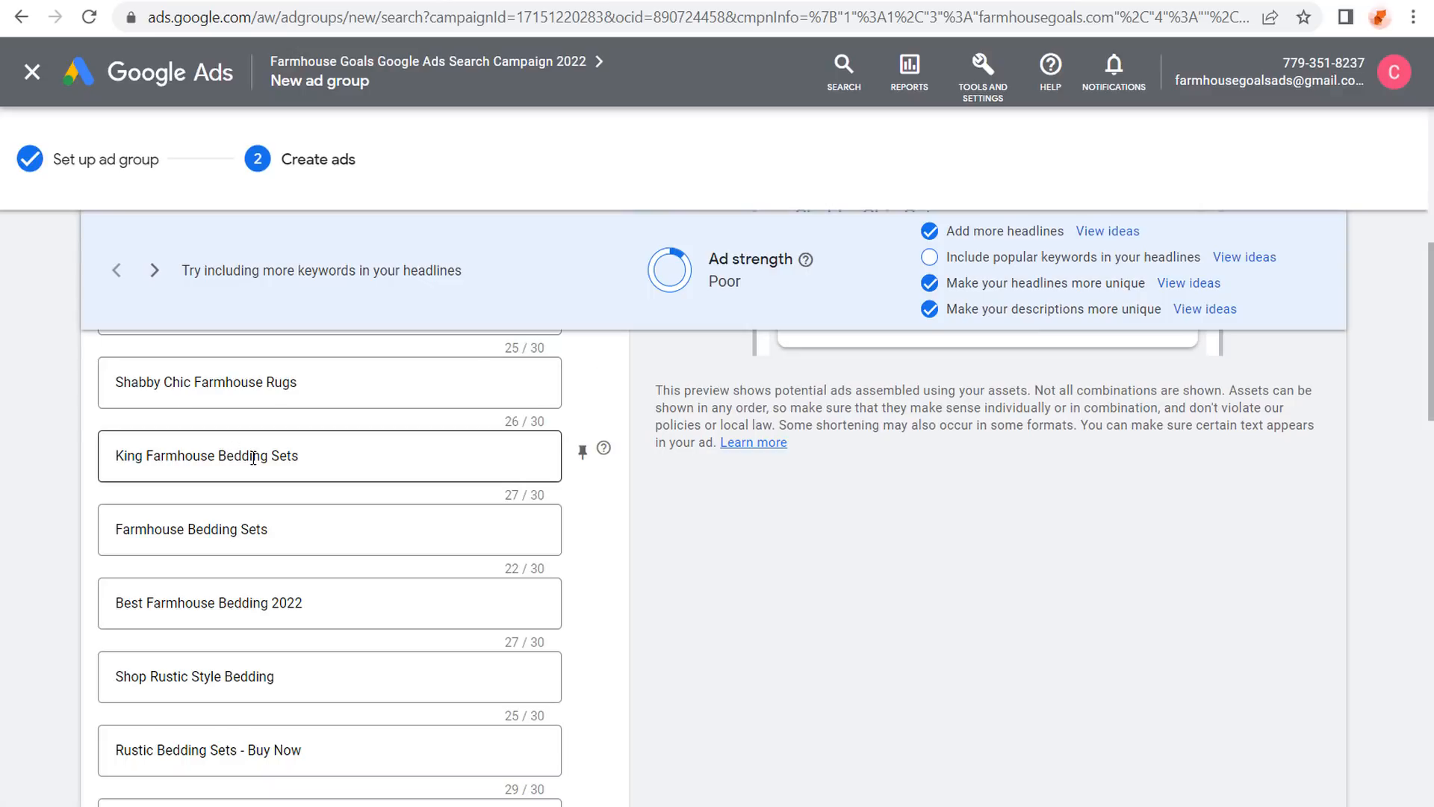
{"action": "scroll", "coordinate": [64, 445], "scroll_direction": "up", "scroll_amount": 9}
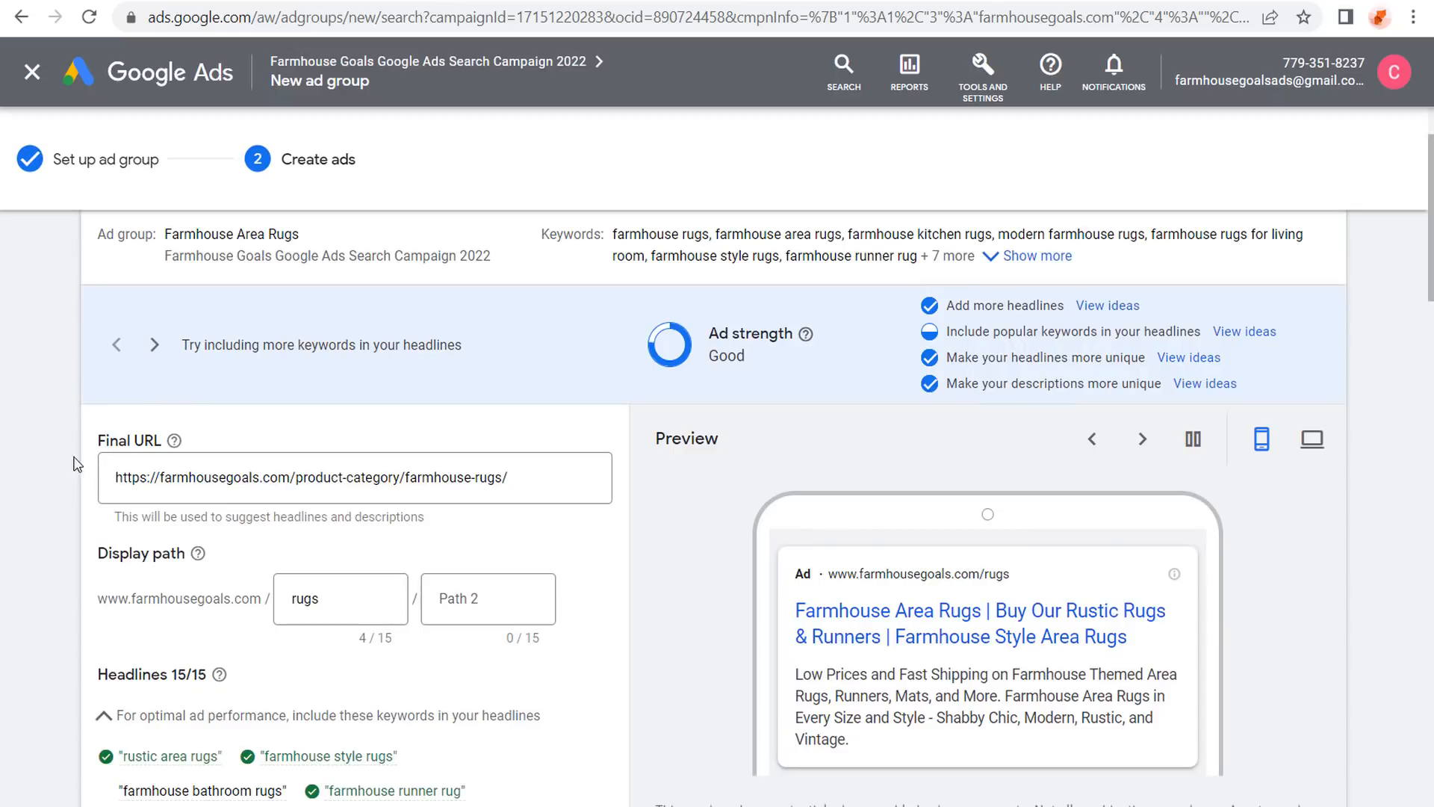
Make the four descriptions rug-themed and collapse the responsive search ad into its preview.
{"action": "left_click_drag", "start_coordinate": [123, 476], "coordinate": [502, 477]}
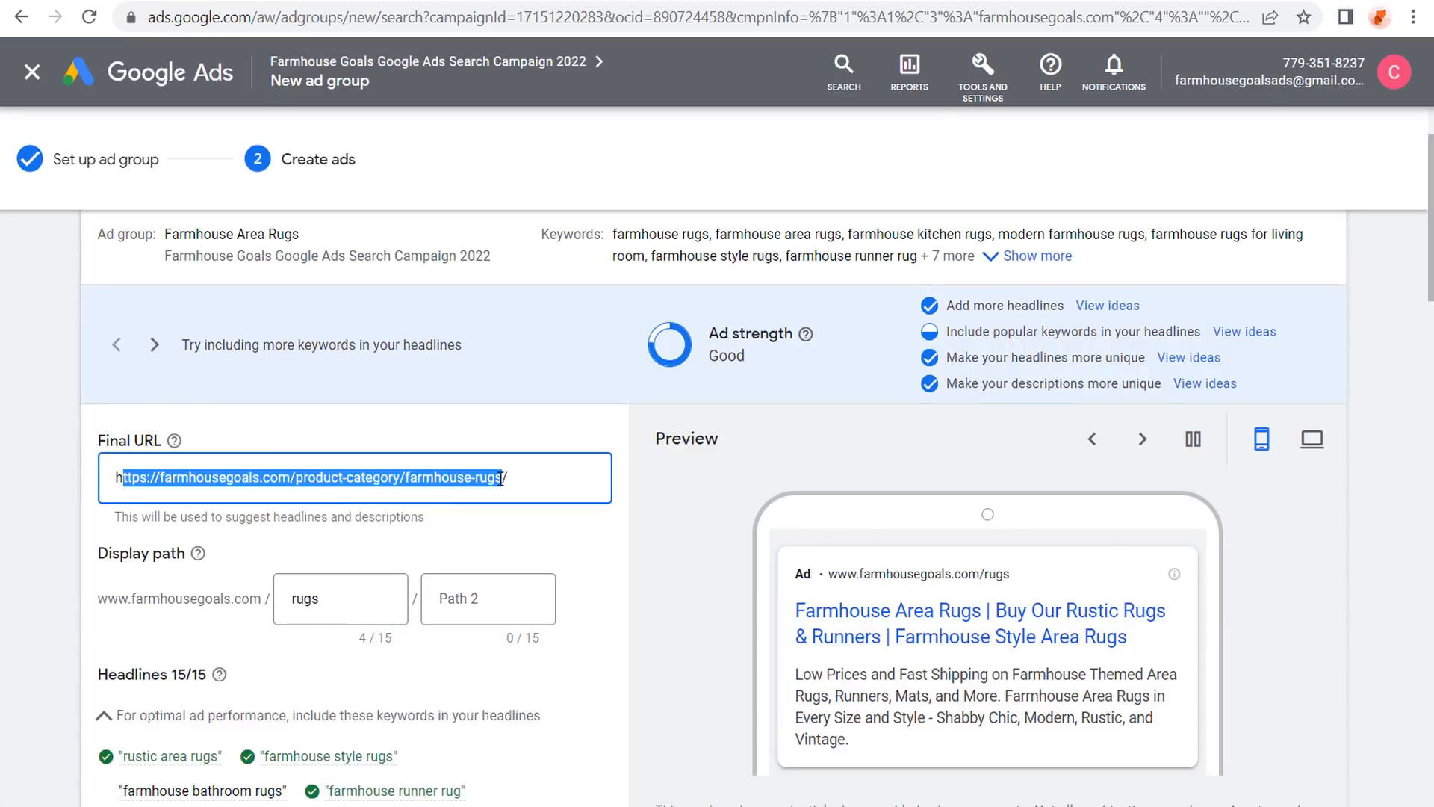
{"action": "scroll", "coordinate": [71, 522], "scroll_direction": "down", "scroll_amount": 5}
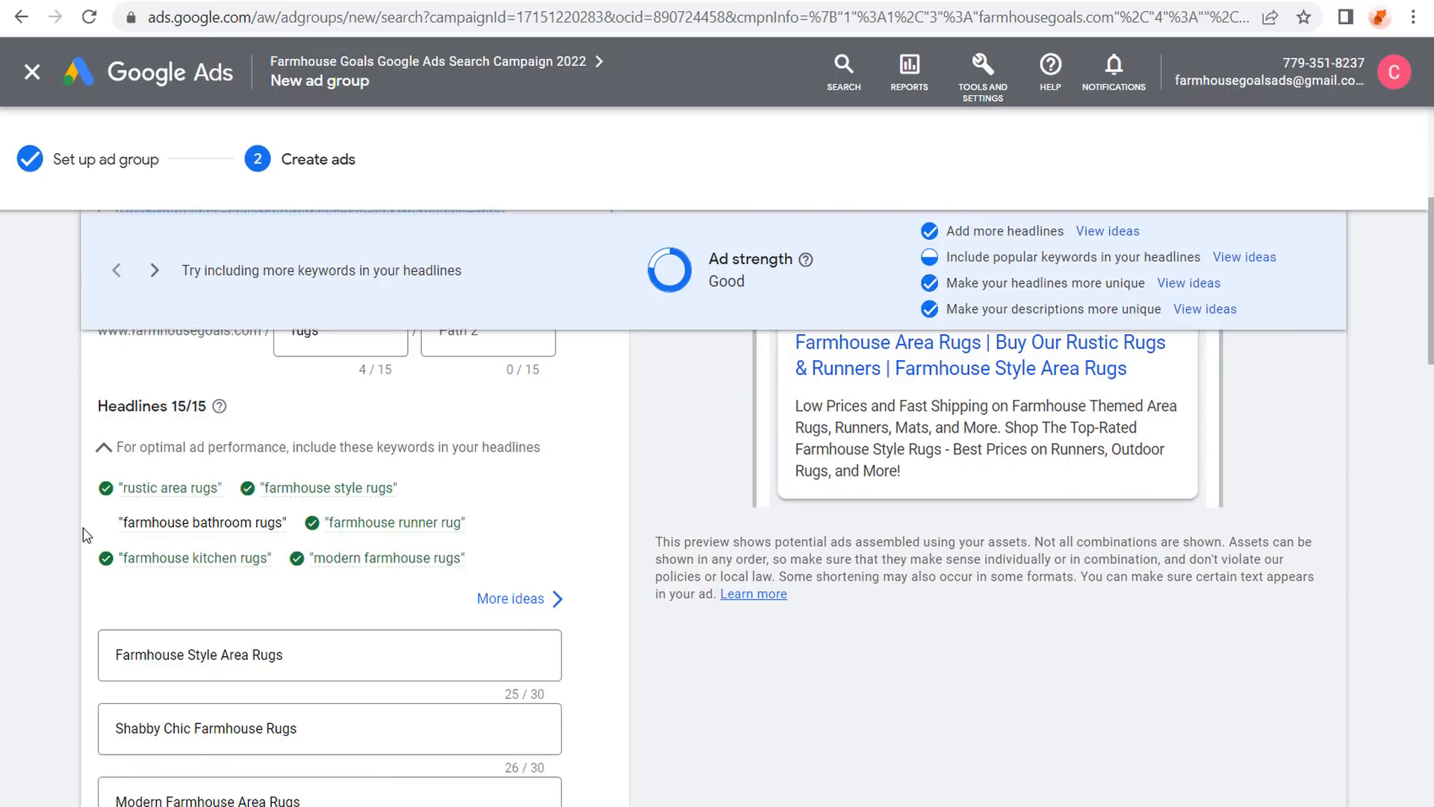
{"action": "scroll", "coordinate": [69, 523], "scroll_direction": "up", "scroll_amount": 2}
{"action": "scroll", "coordinate": [71, 511], "scroll_direction": "down", "scroll_amount": 3}
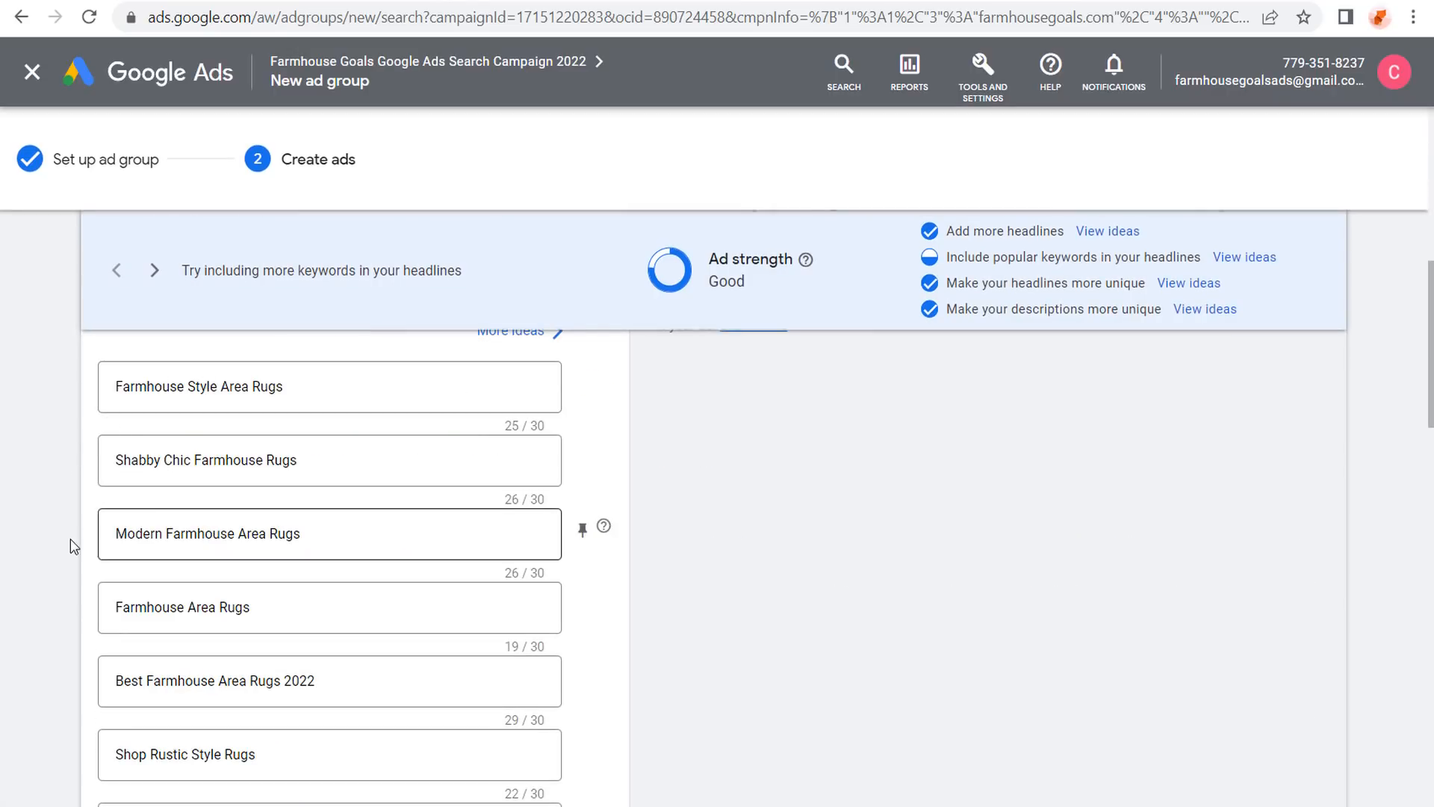
{"action": "scroll", "coordinate": [75, 532], "scroll_direction": "down", "scroll_amount": 2}
{"action": "scroll", "coordinate": [78, 515], "scroll_direction": "down", "scroll_amount": 4}
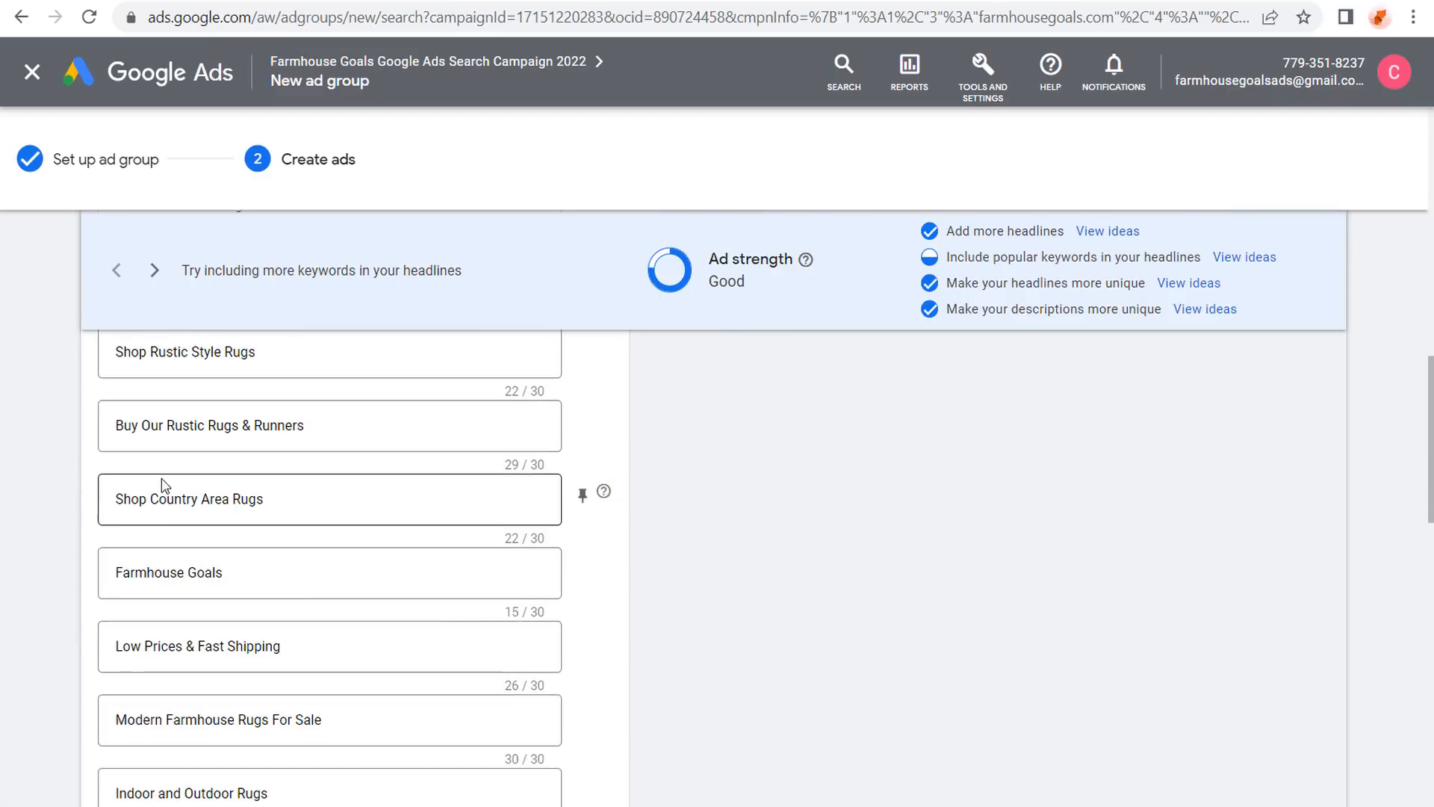
{"action": "scroll", "coordinate": [71, 460], "scroll_direction": "down", "scroll_amount": 8}
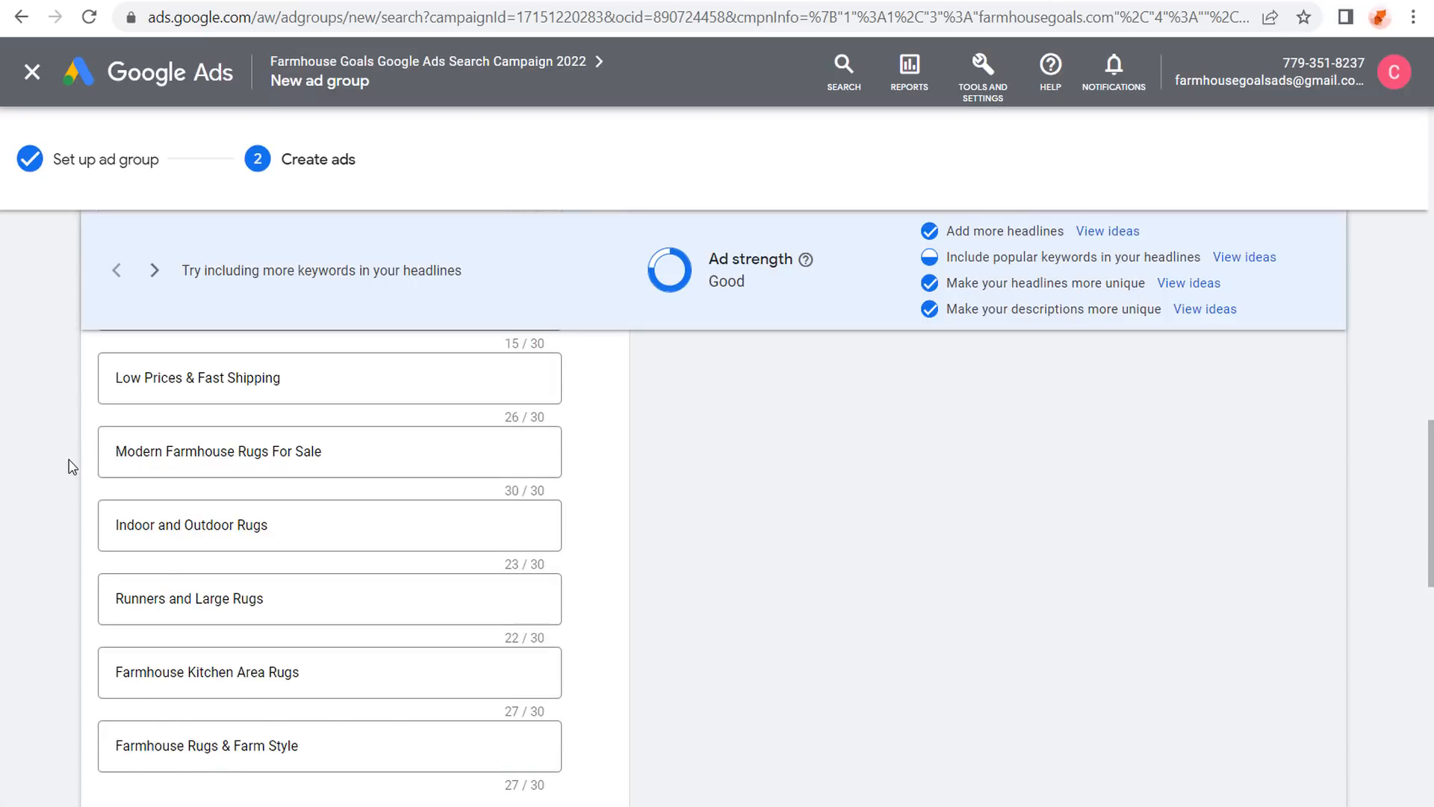
{"action": "scroll", "coordinate": [71, 460], "scroll_direction": "down", "scroll_amount": 2}
{"action": "left_click_drag", "start_coordinate": [138, 464], "coordinate": [443, 483]}
{"action": "left_click", "coordinate": [487, 467]}
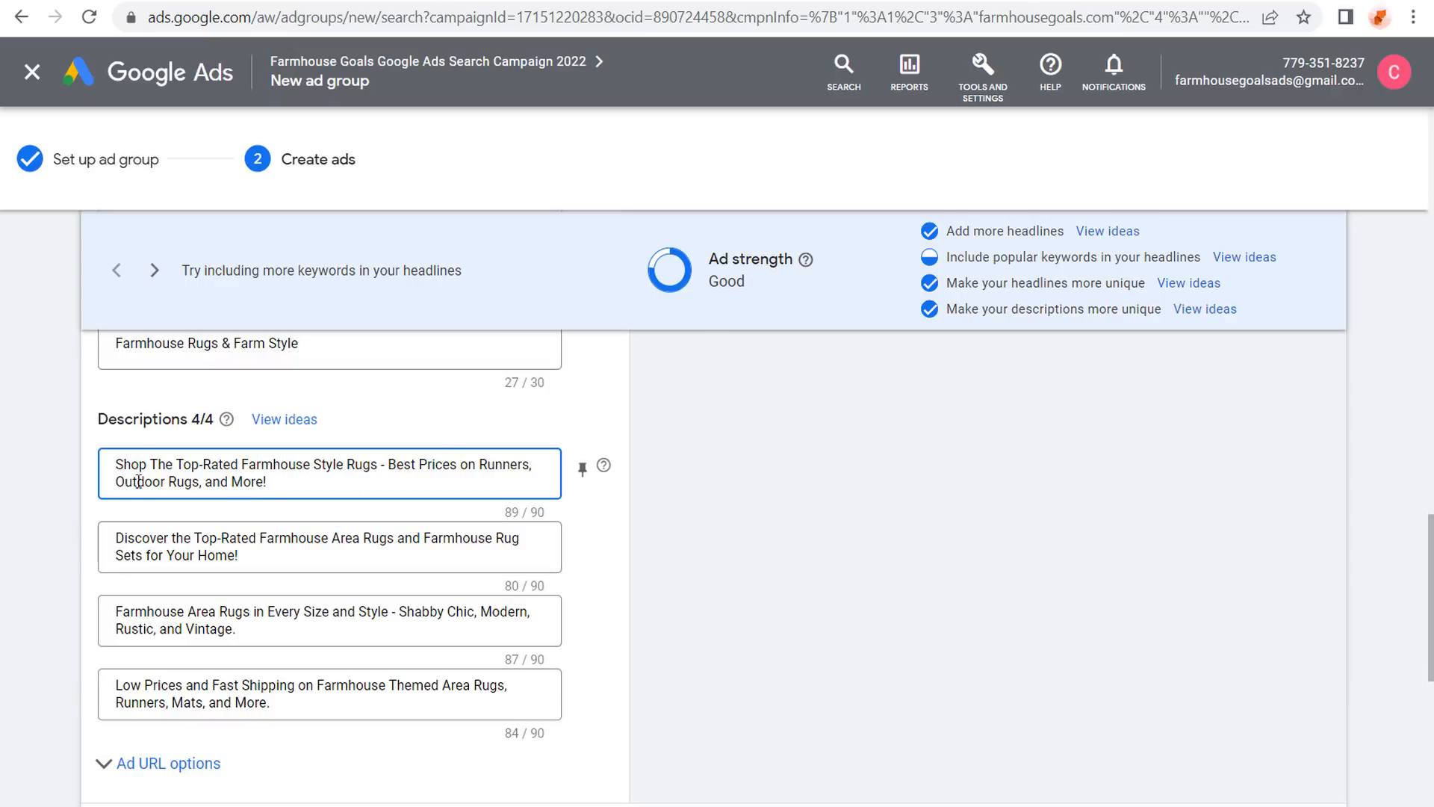
{"action": "scroll", "coordinate": [82, 493], "scroll_direction": "down", "scroll_amount": 2}
{"action": "left_click", "coordinate": [141, 698]}
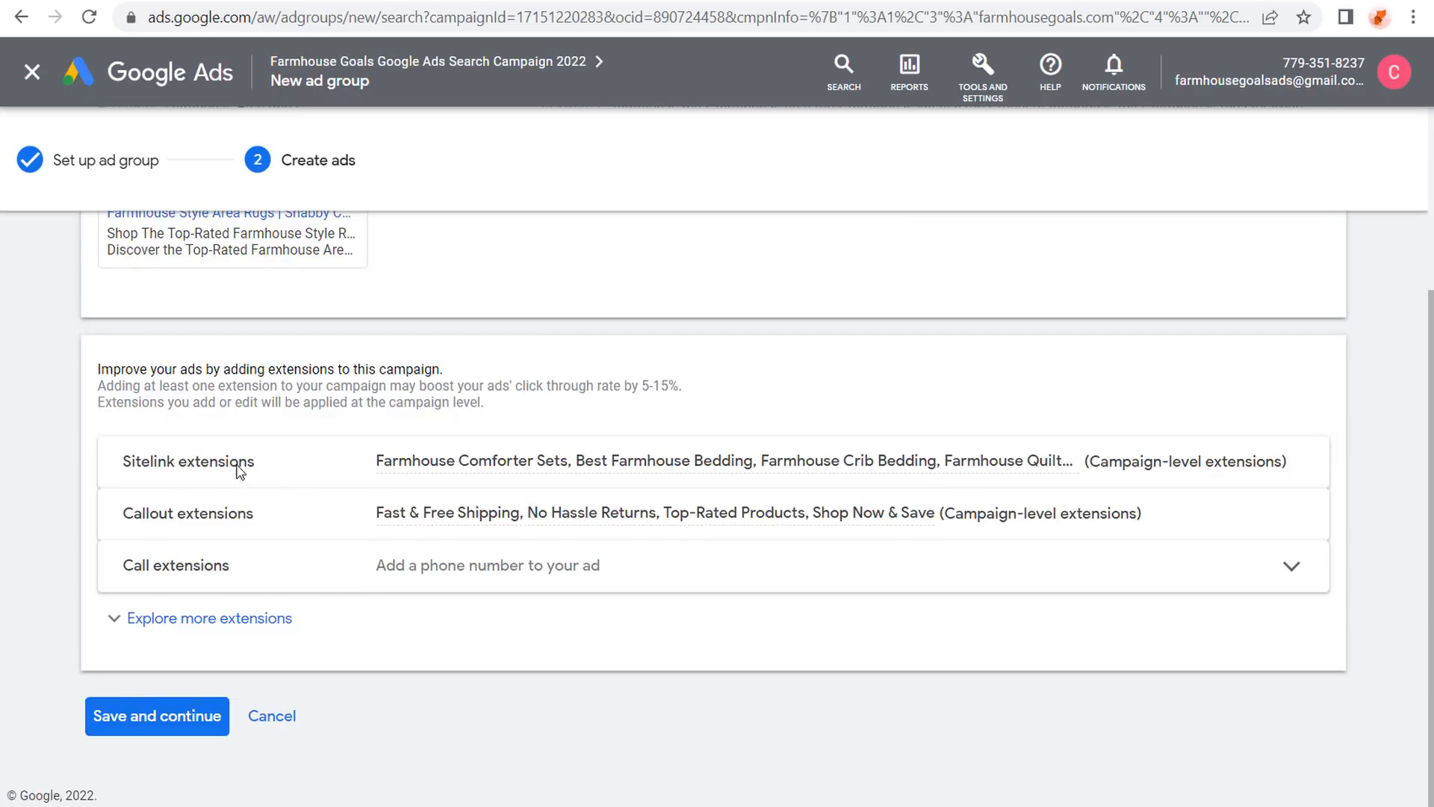
Confirm the parent campaign in the summary, then save the Farmhouse Area Rugs ad group and ad.
{"action": "scroll", "coordinate": [268, 347], "scroll_direction": "up", "scroll_amount": 2}
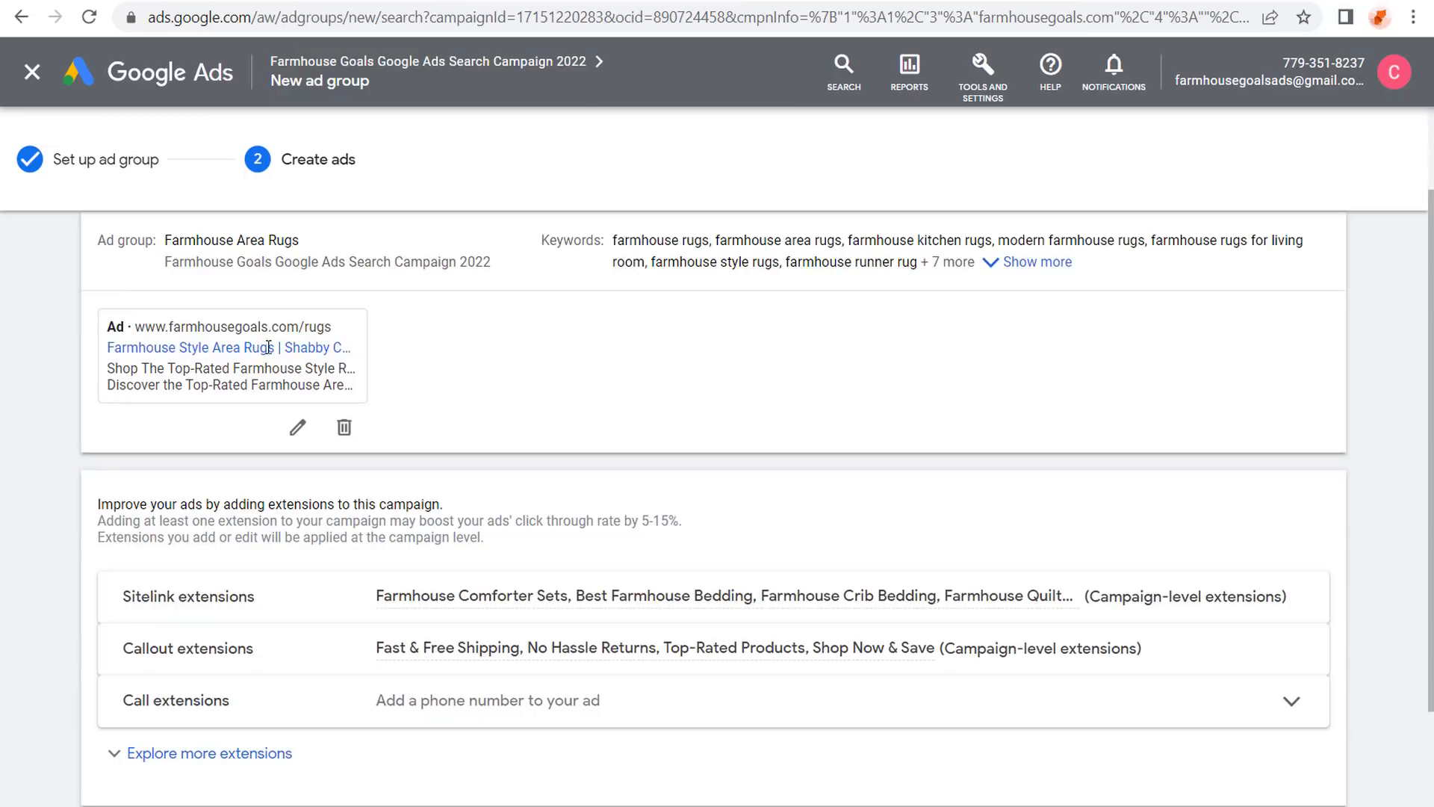
{"action": "left_click", "coordinate": [257, 258]}
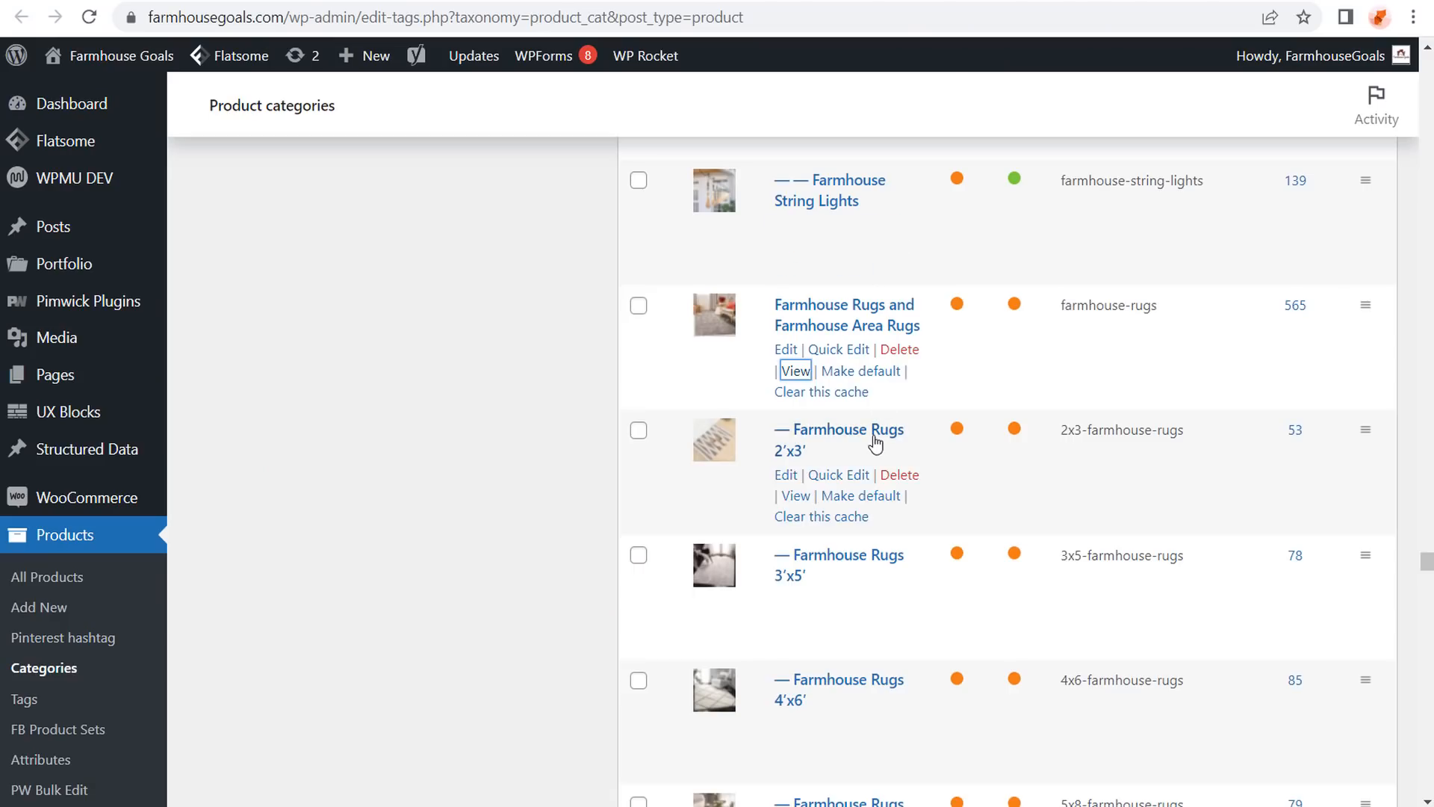
{"action": "scroll", "coordinate": [861, 501], "scroll_direction": "down", "scroll_amount": 9}
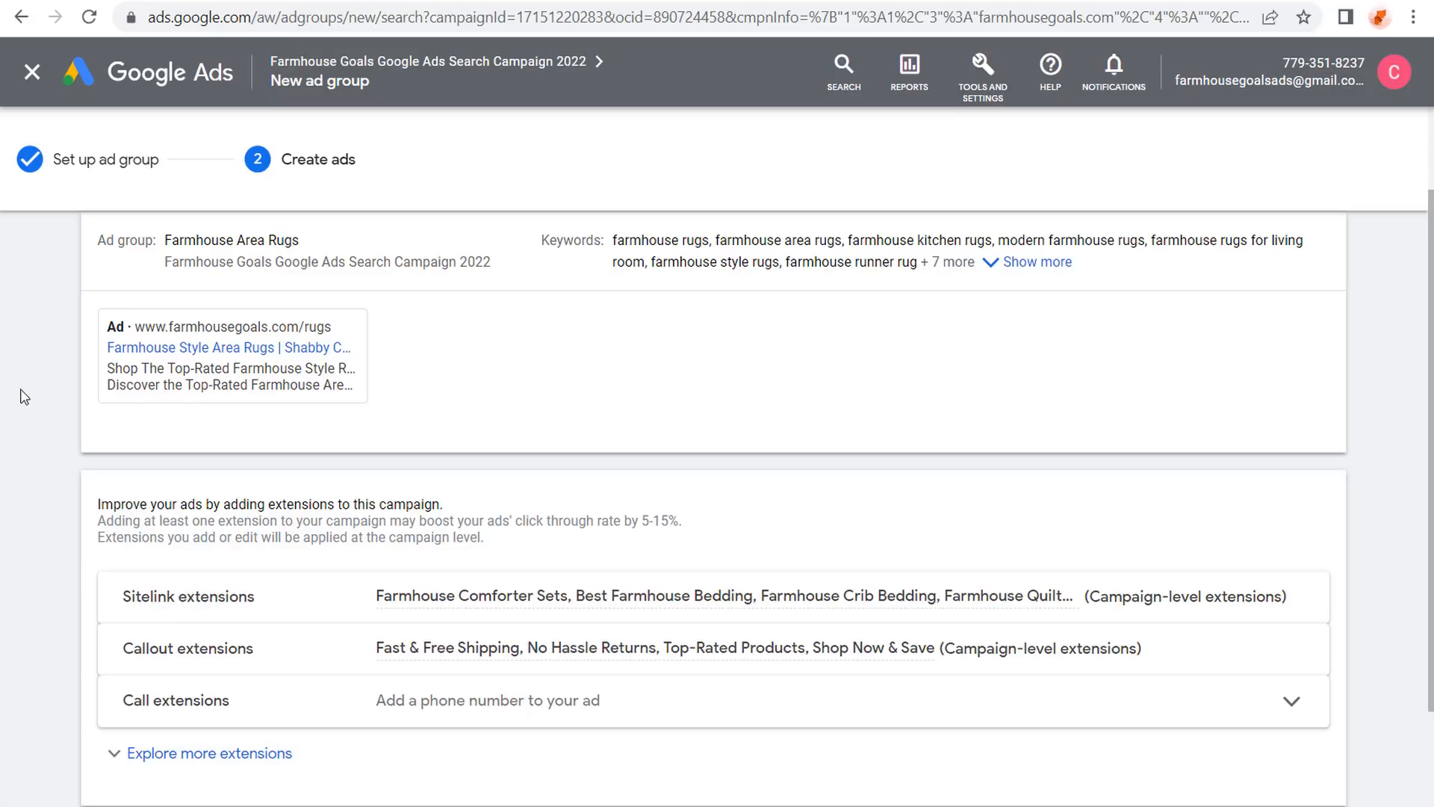
{"action": "scroll", "coordinate": [50, 384], "scroll_direction": "up", "scroll_amount": 2}
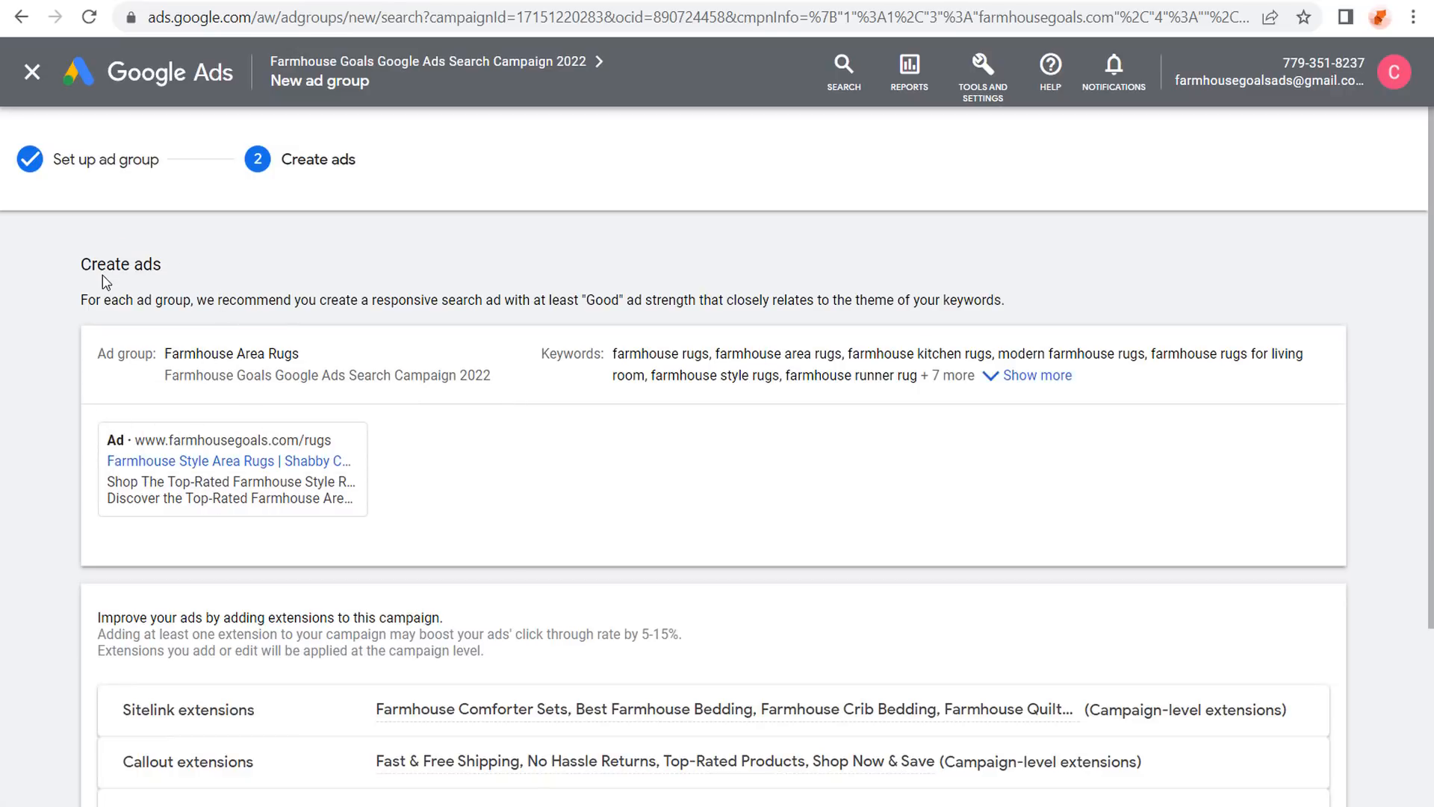
{"action": "scroll", "coordinate": [74, 313], "scroll_direction": "down", "scroll_amount": 3}
{"action": "left_click", "coordinate": [187, 718]}
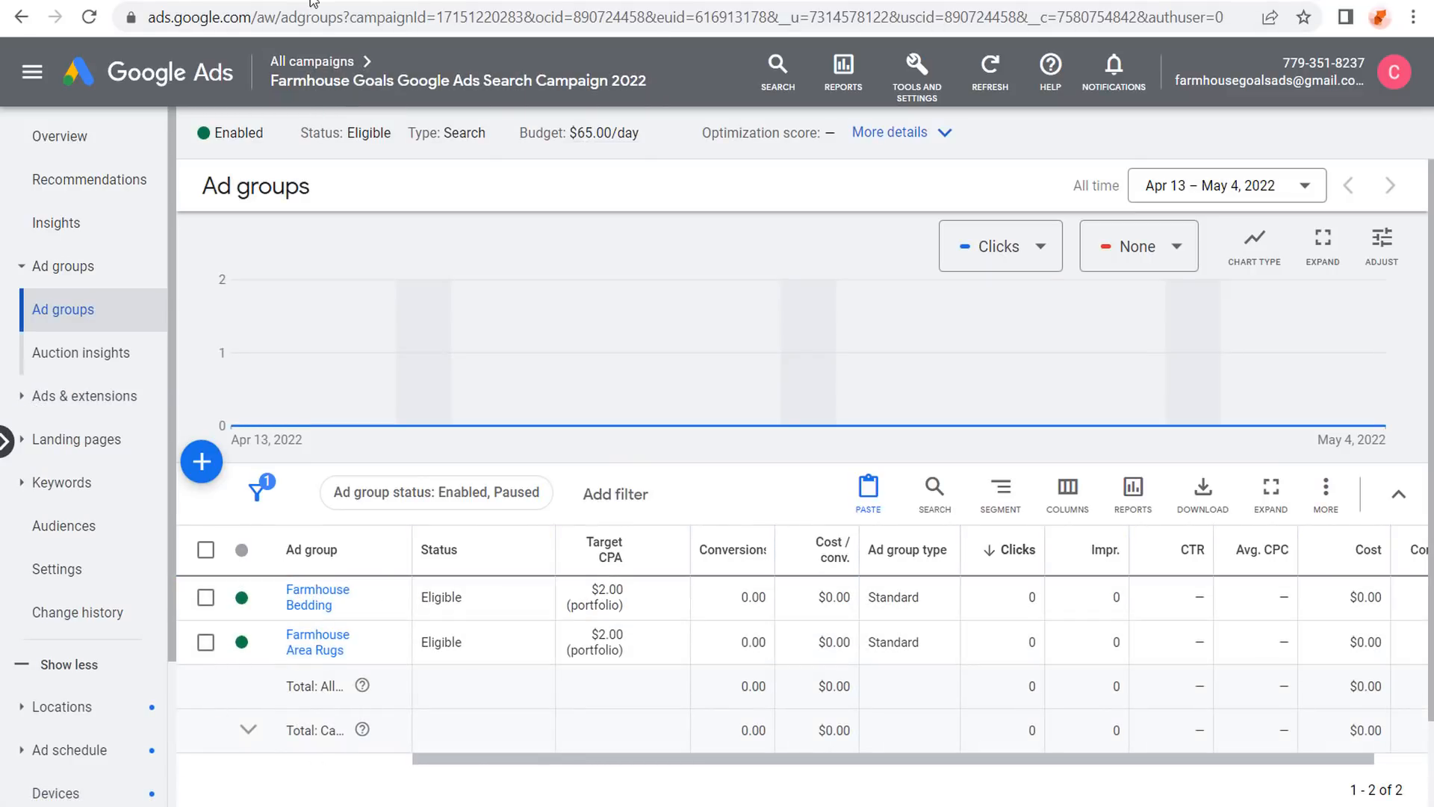
Open Farmhouse Area Rugs, review its Search keywords, and show its Ads list with the pending ad.
{"action": "mouse_move", "coordinate": [431, 445]}
{"action": "left_click", "coordinate": [332, 650]}
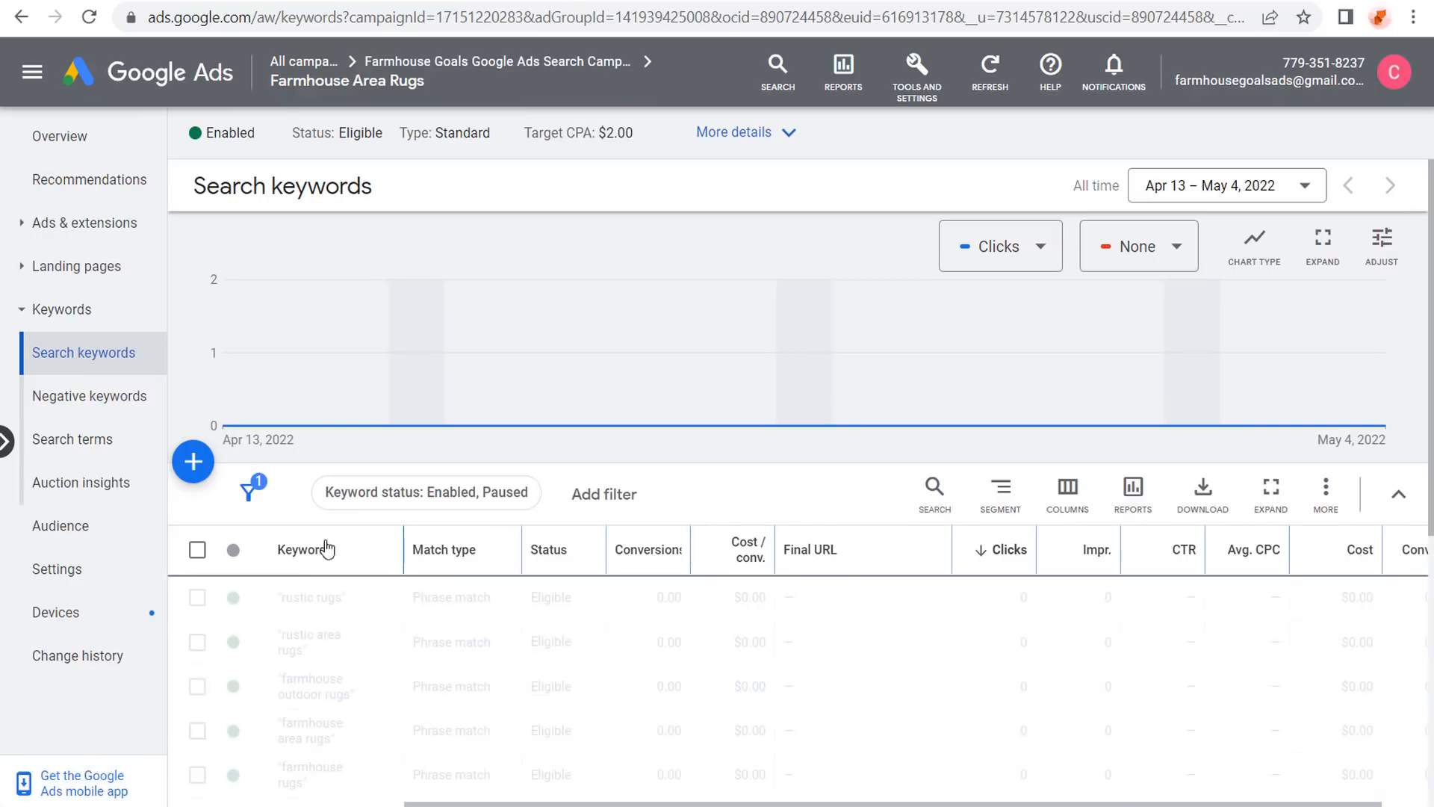
{"action": "scroll", "coordinate": [322, 598], "scroll_direction": "down", "scroll_amount": 3}
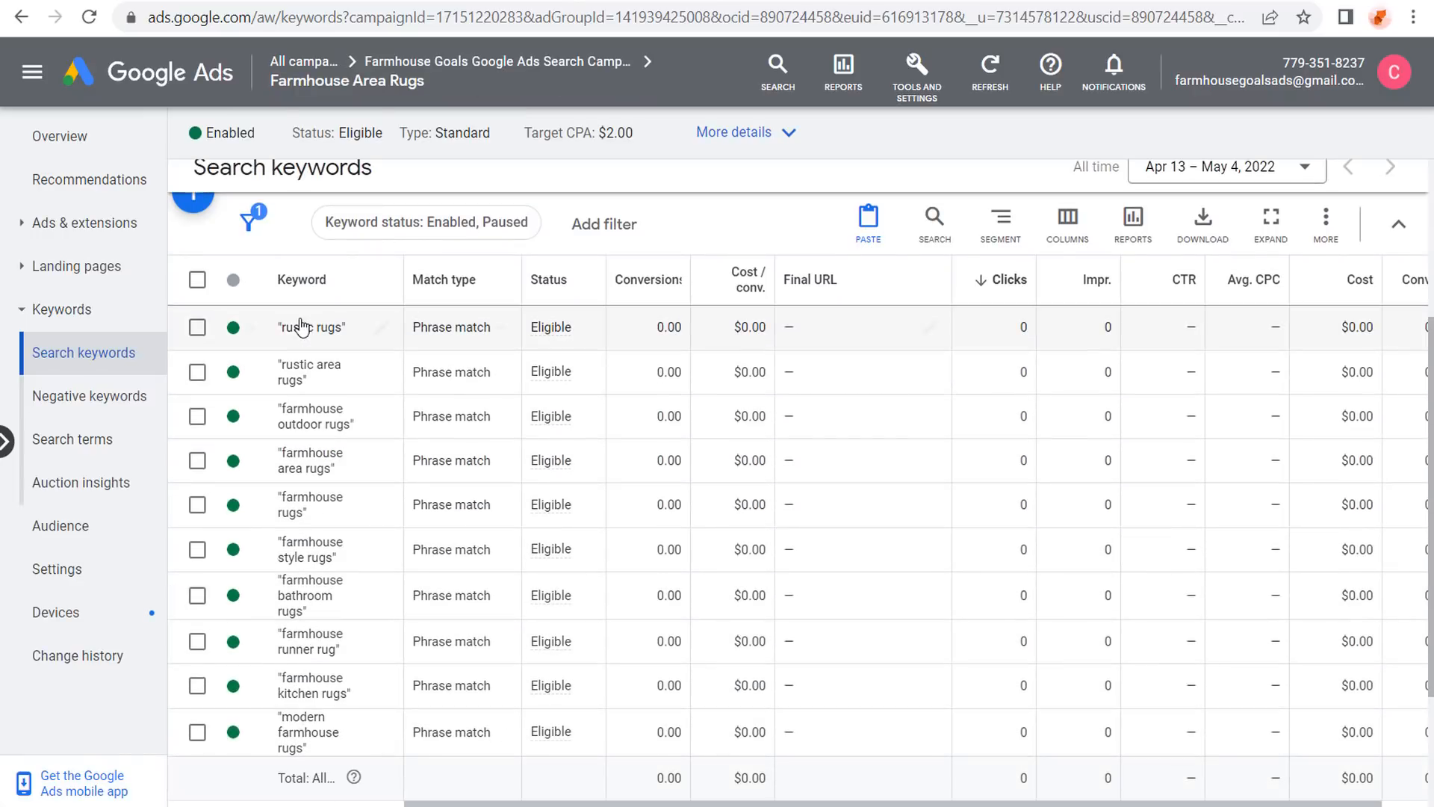
{"action": "scroll", "coordinate": [307, 336], "scroll_direction": "up", "scroll_amount": 2}
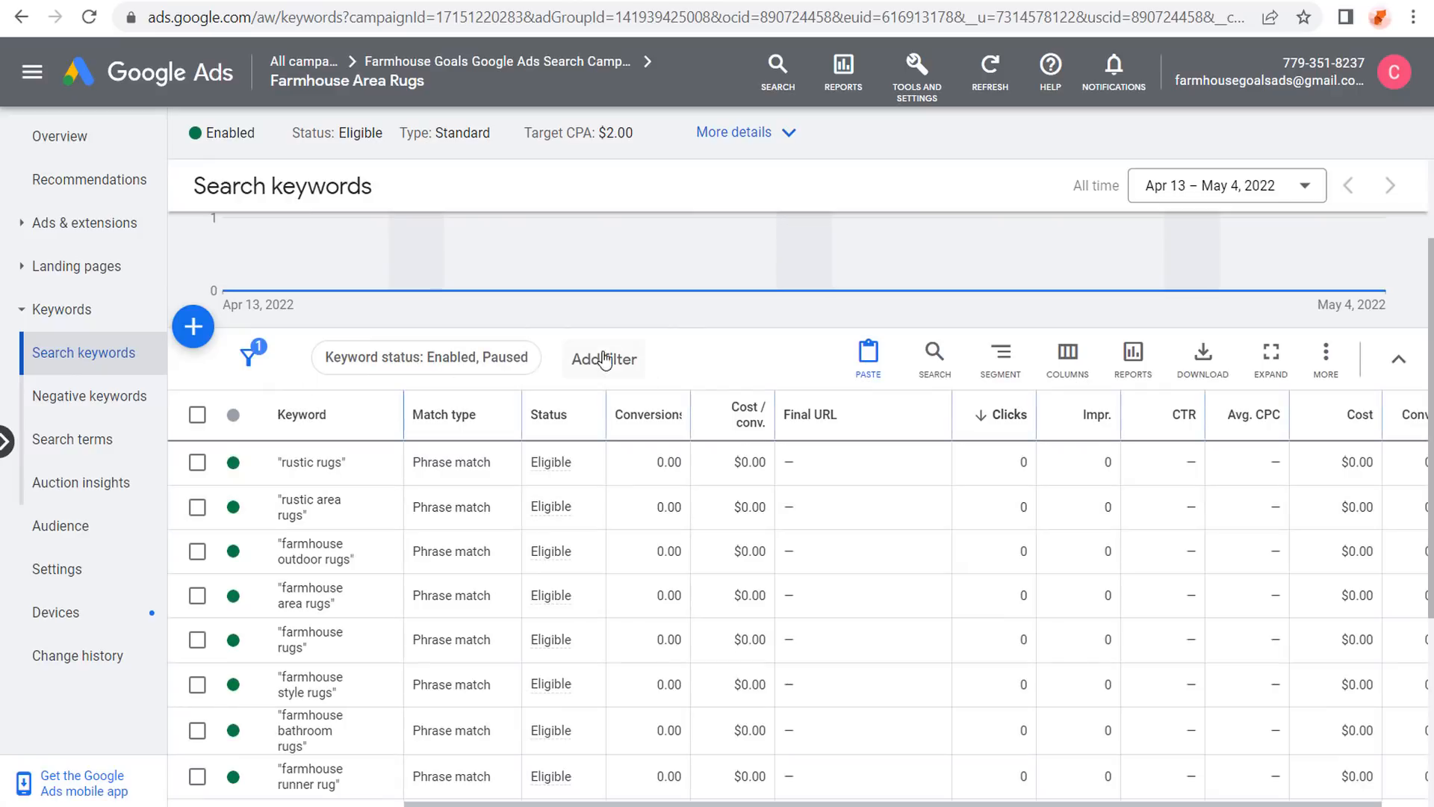
{"action": "scroll", "coordinate": [605, 359], "scroll_direction": "up", "scroll_amount": 2}
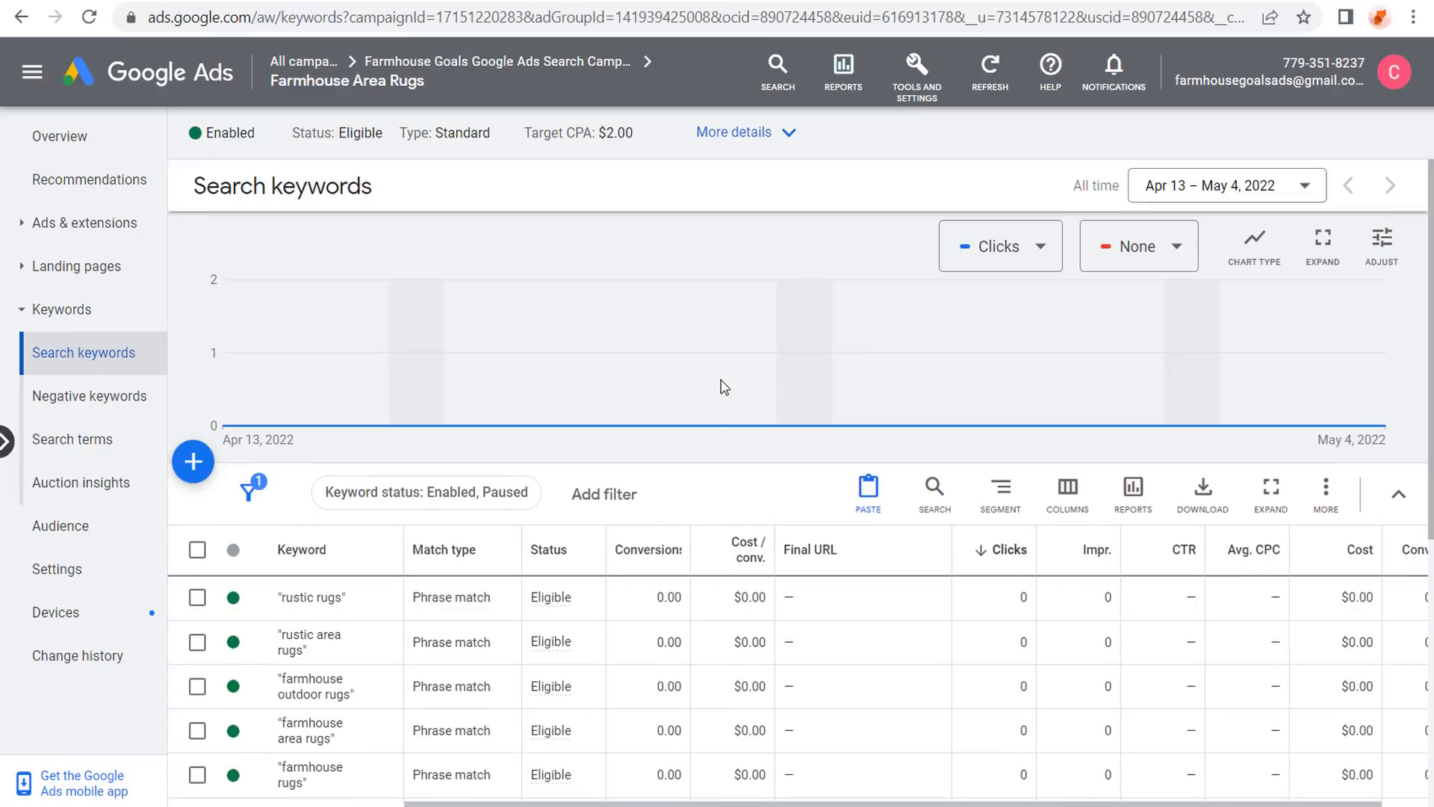
{"action": "left_click", "coordinate": [25, 222]}
{"action": "left_click", "coordinate": [43, 266]}
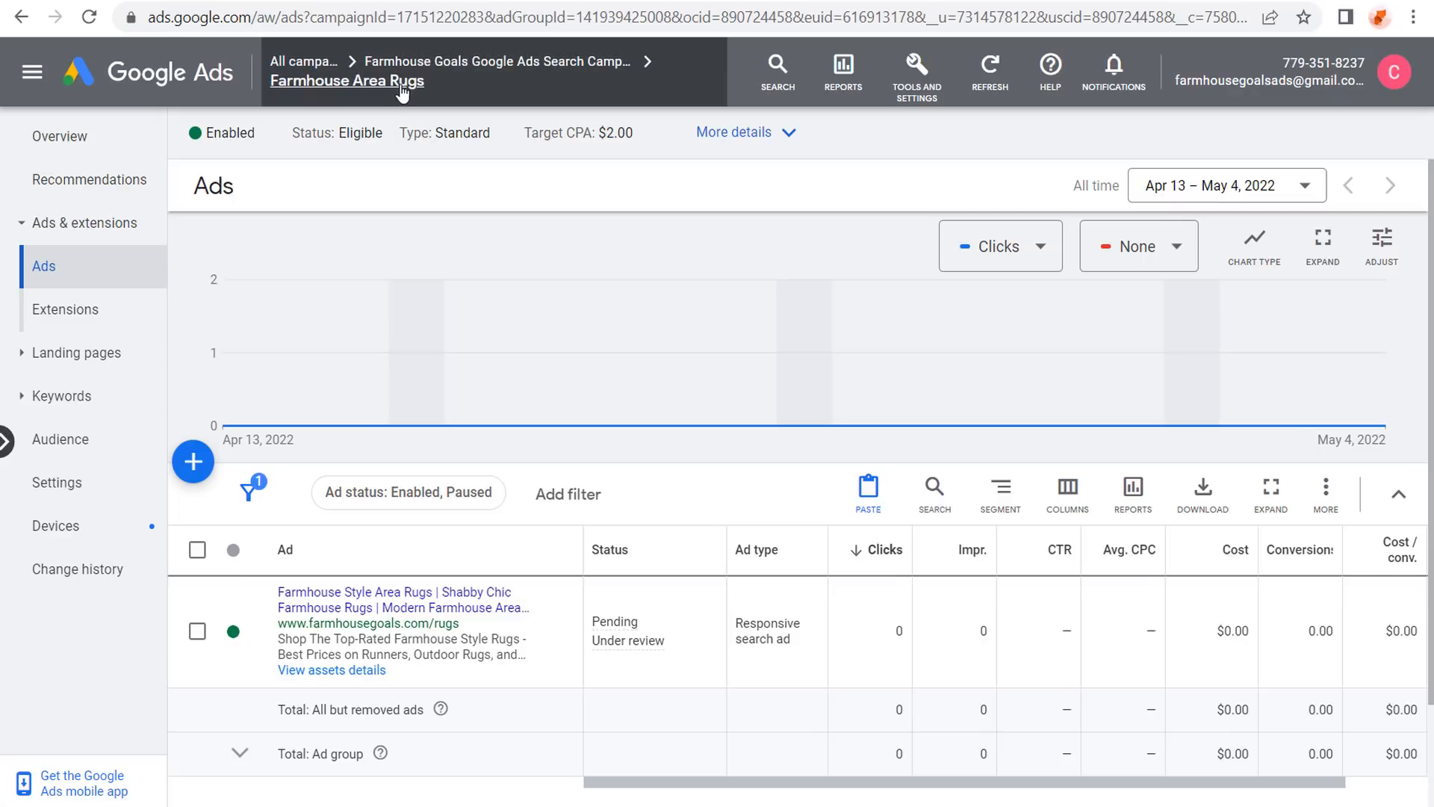
Use the breadcrumb to return to All campaigns, showing Farmhouse Goals at $65.00/day.
{"action": "mouse_move", "coordinate": [416, 78]}
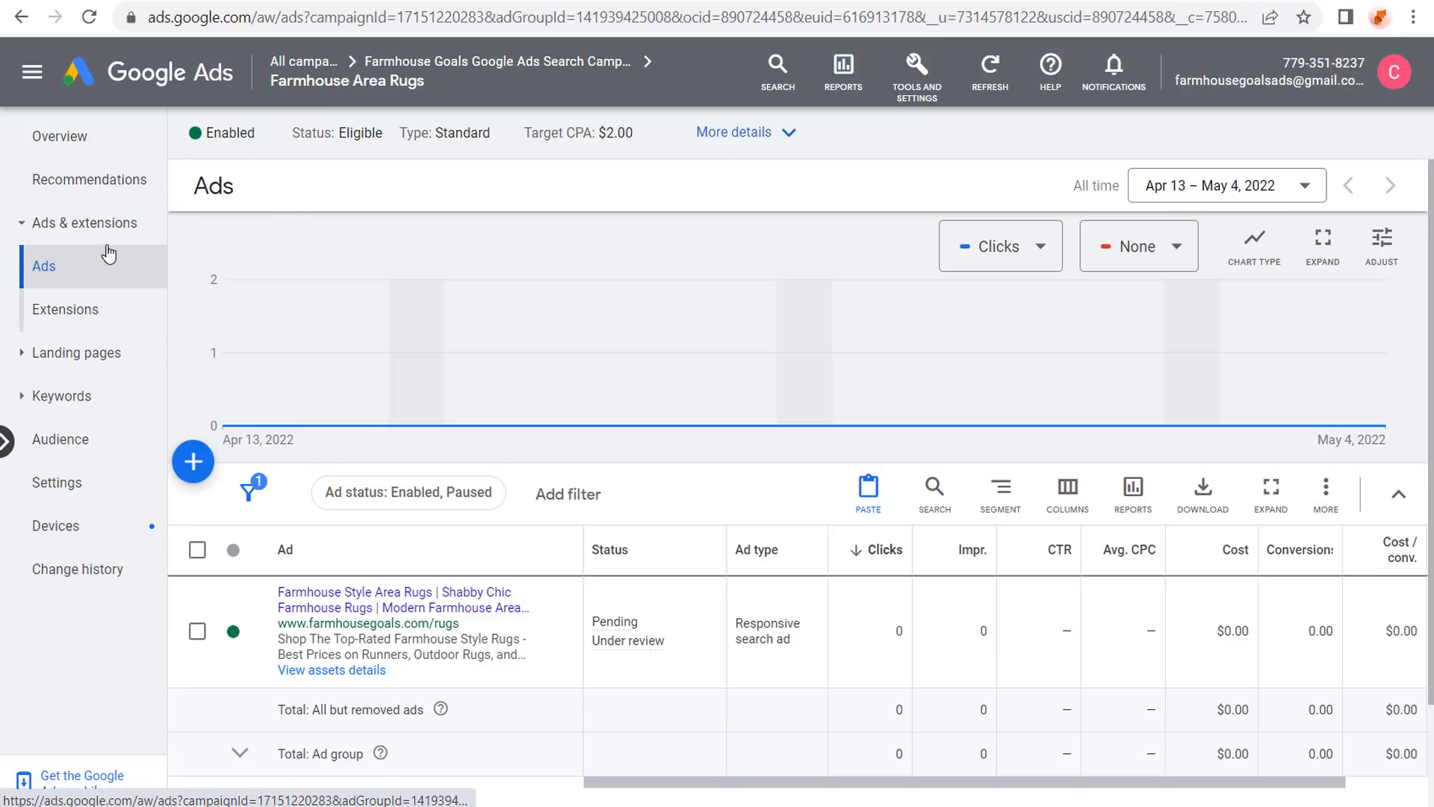
{"action": "mouse_move", "coordinate": [459, 68]}
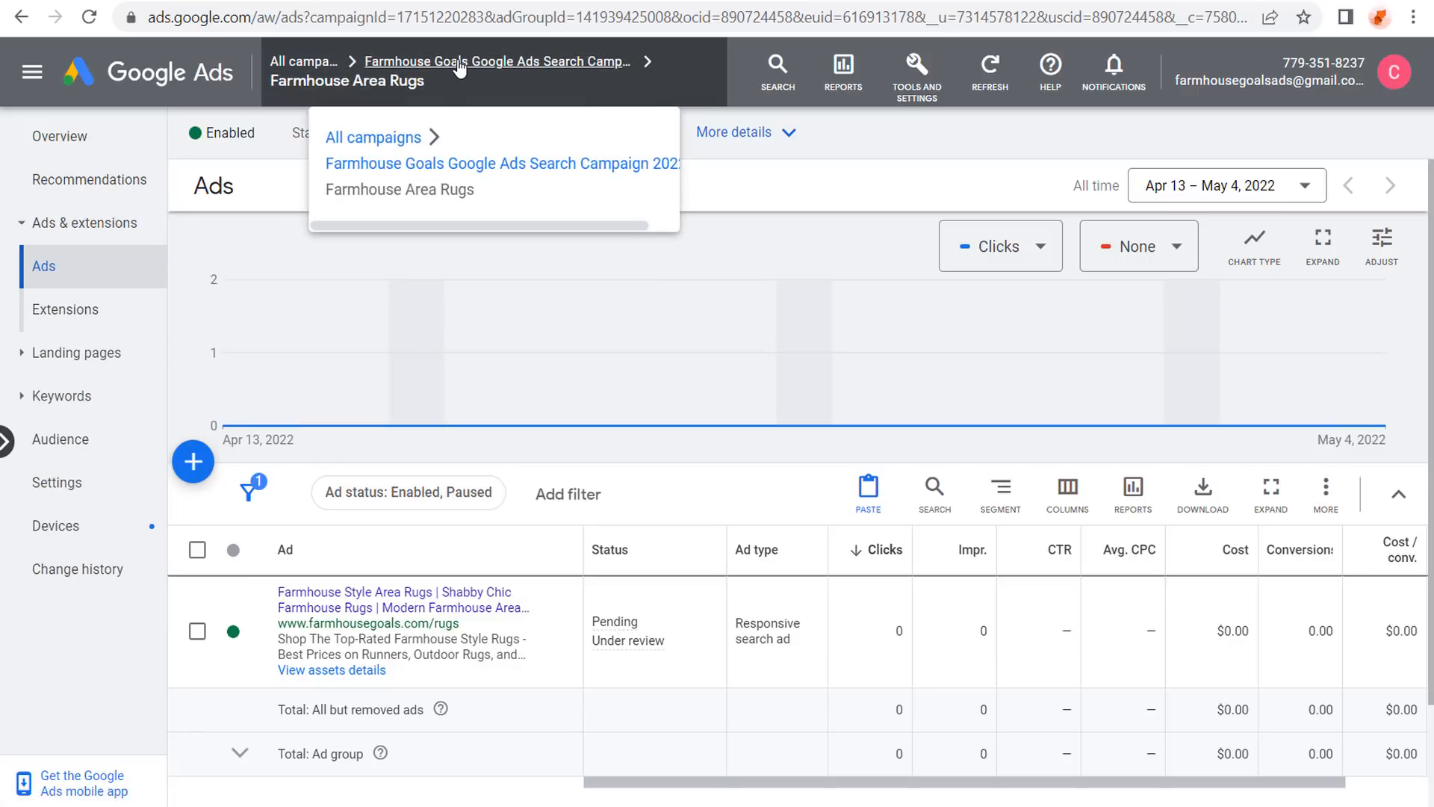
{"action": "left_click", "coordinate": [508, 66]}
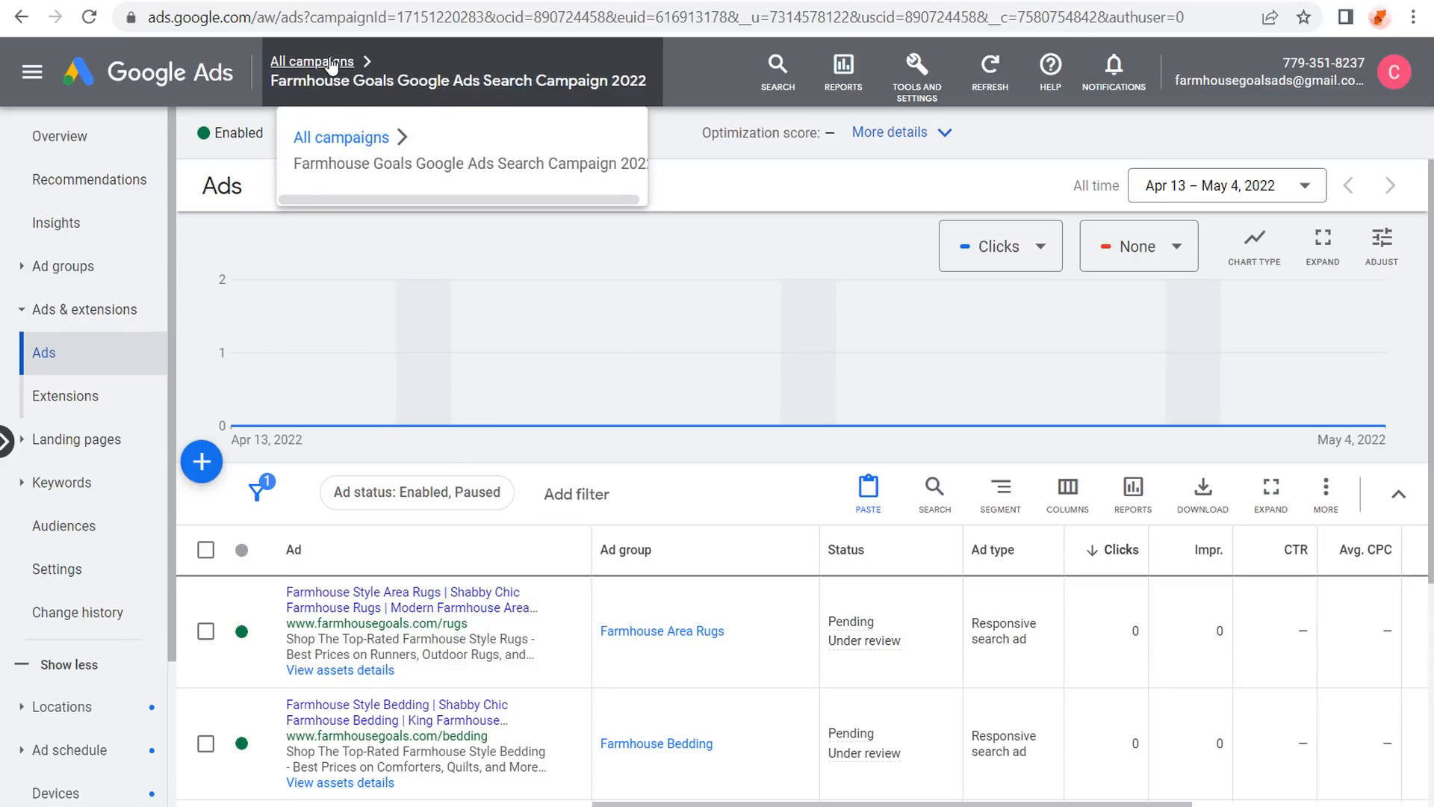
{"action": "left_click", "coordinate": [343, 138]}
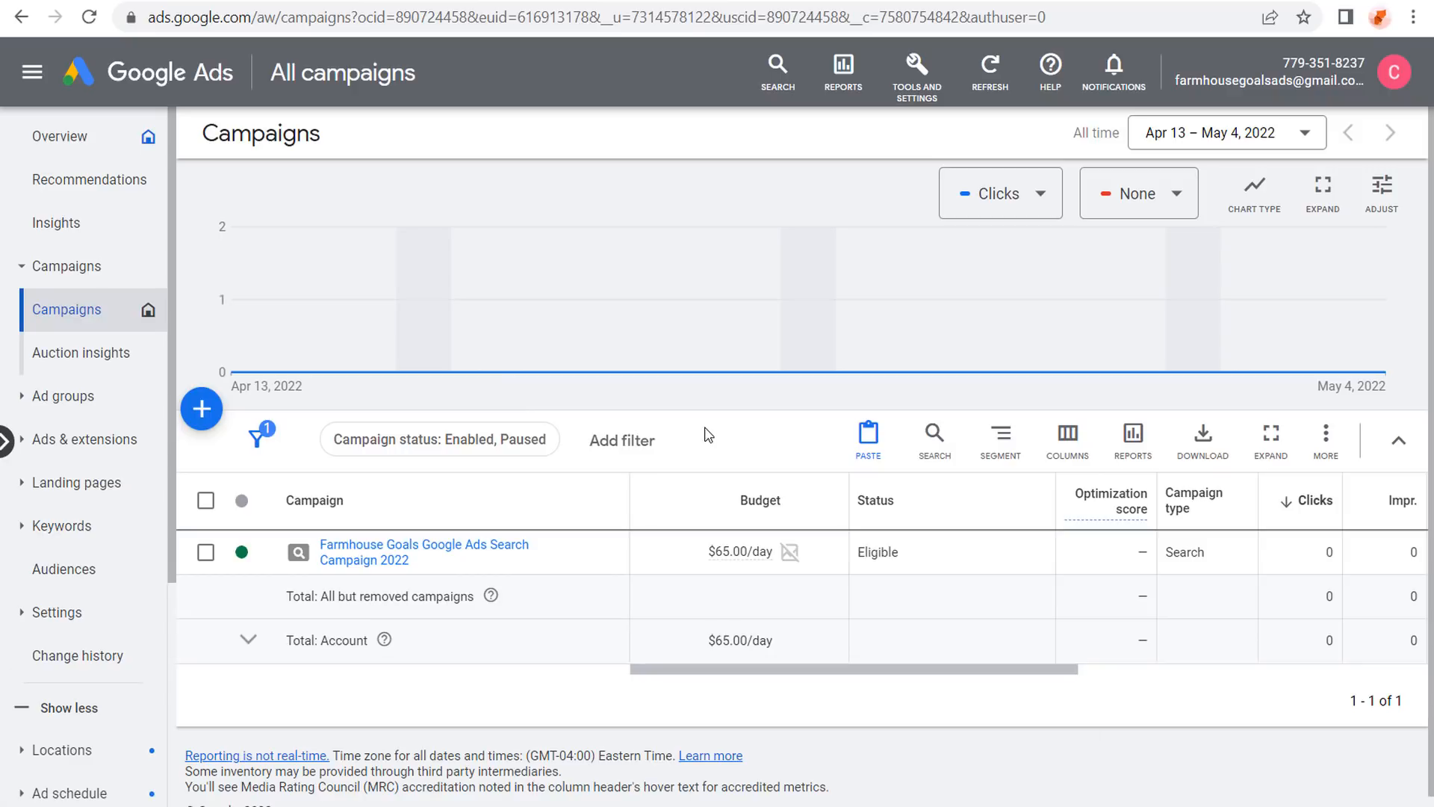
Start a new campaign with the Leads objective.
{"action": "left_click", "coordinate": [200, 422]}
{"action": "left_click", "coordinate": [217, 427]}
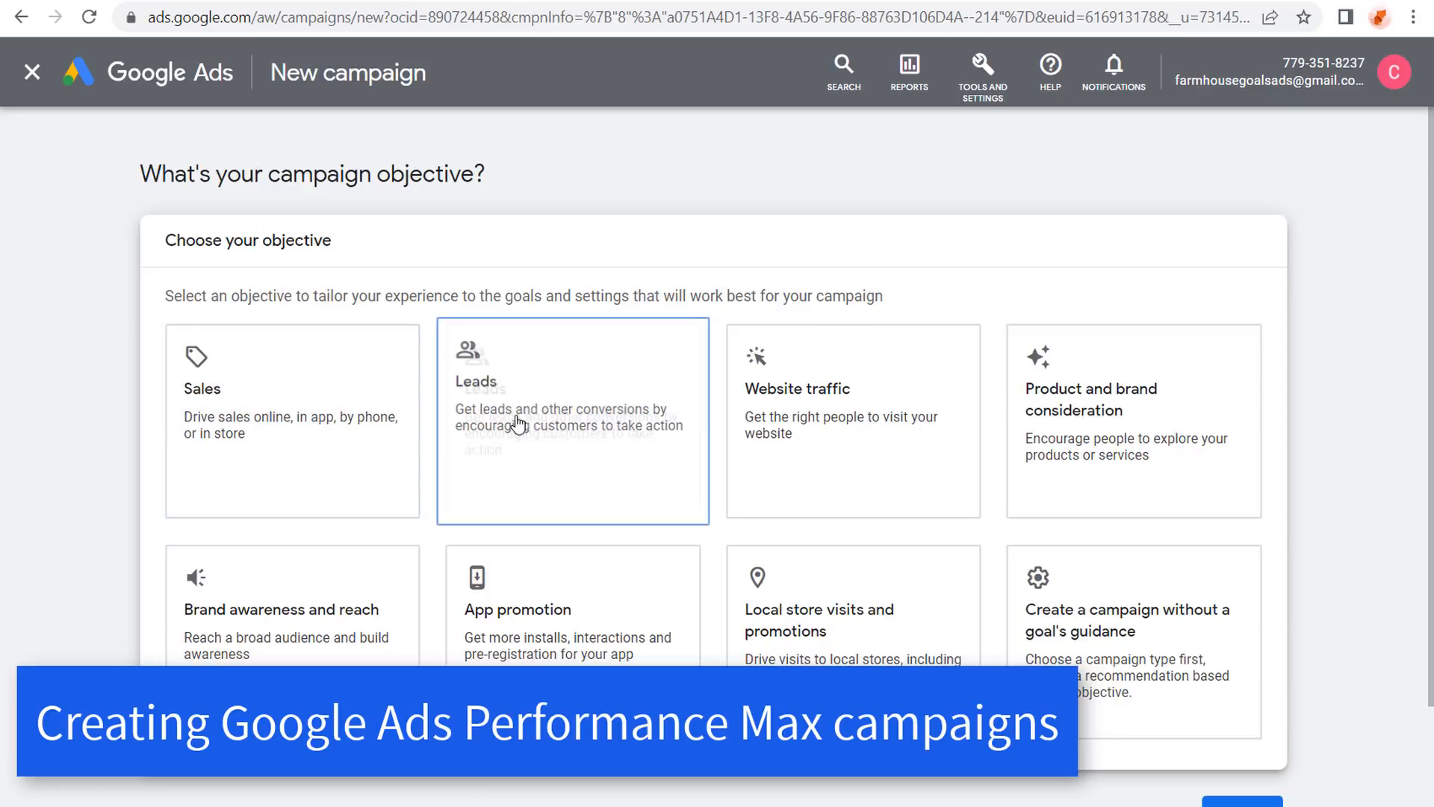
{"action": "left_click", "coordinate": [570, 378]}
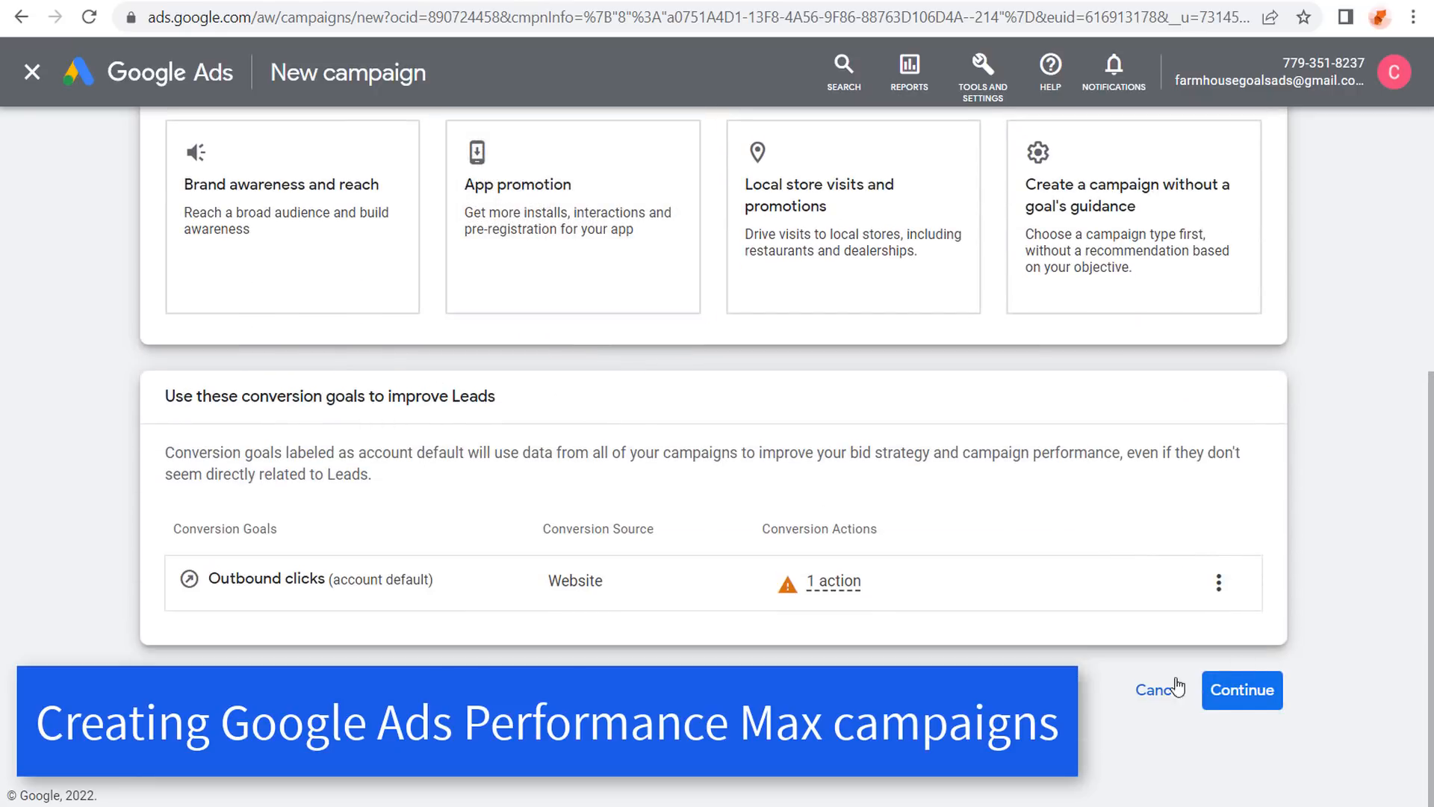
{"action": "left_click", "coordinate": [1268, 689]}
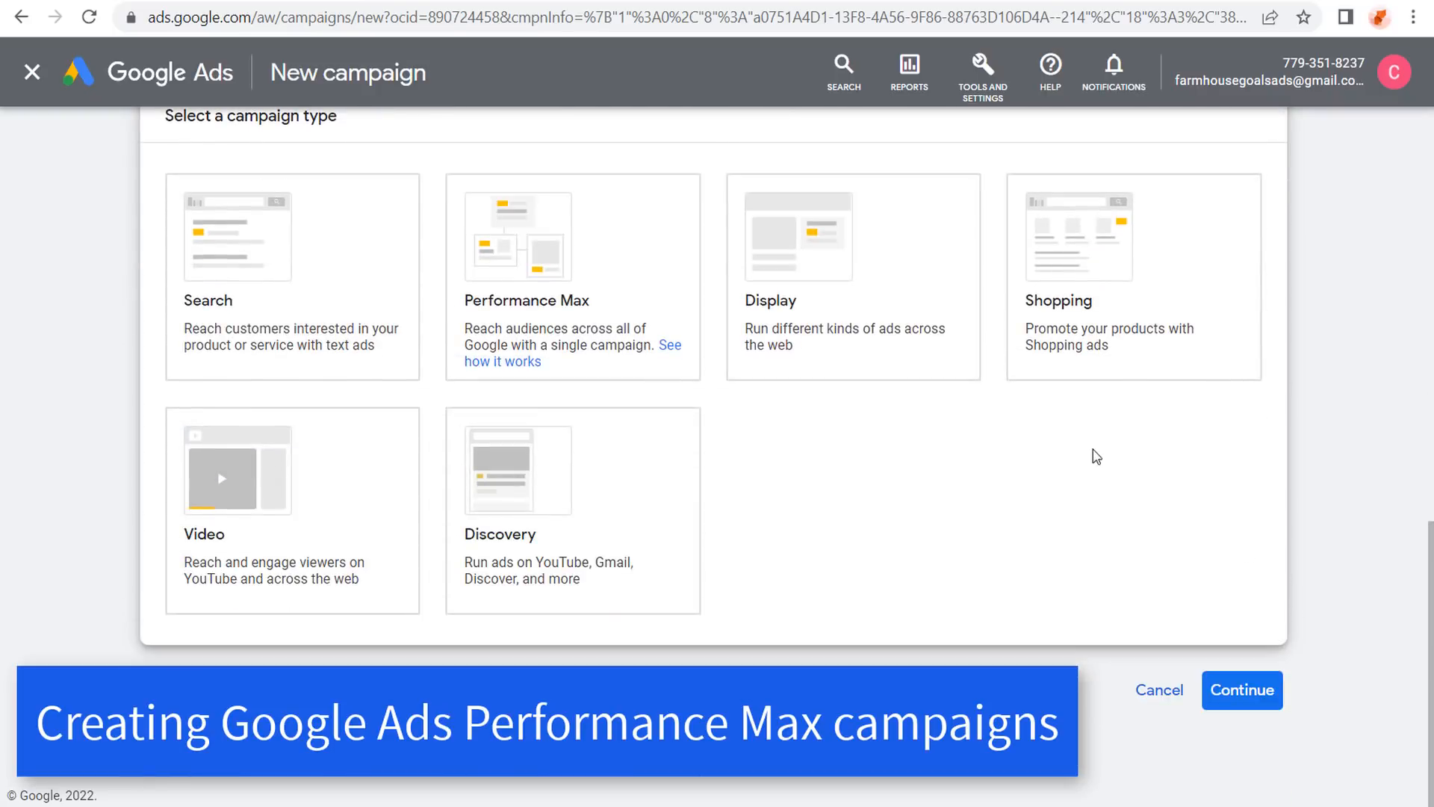
Compare the Search, Performance Max, Display, Discovery, Video and Shopping campaign types.
{"action": "left_click", "coordinate": [284, 235]}
{"action": "left_click", "coordinate": [571, 250]}
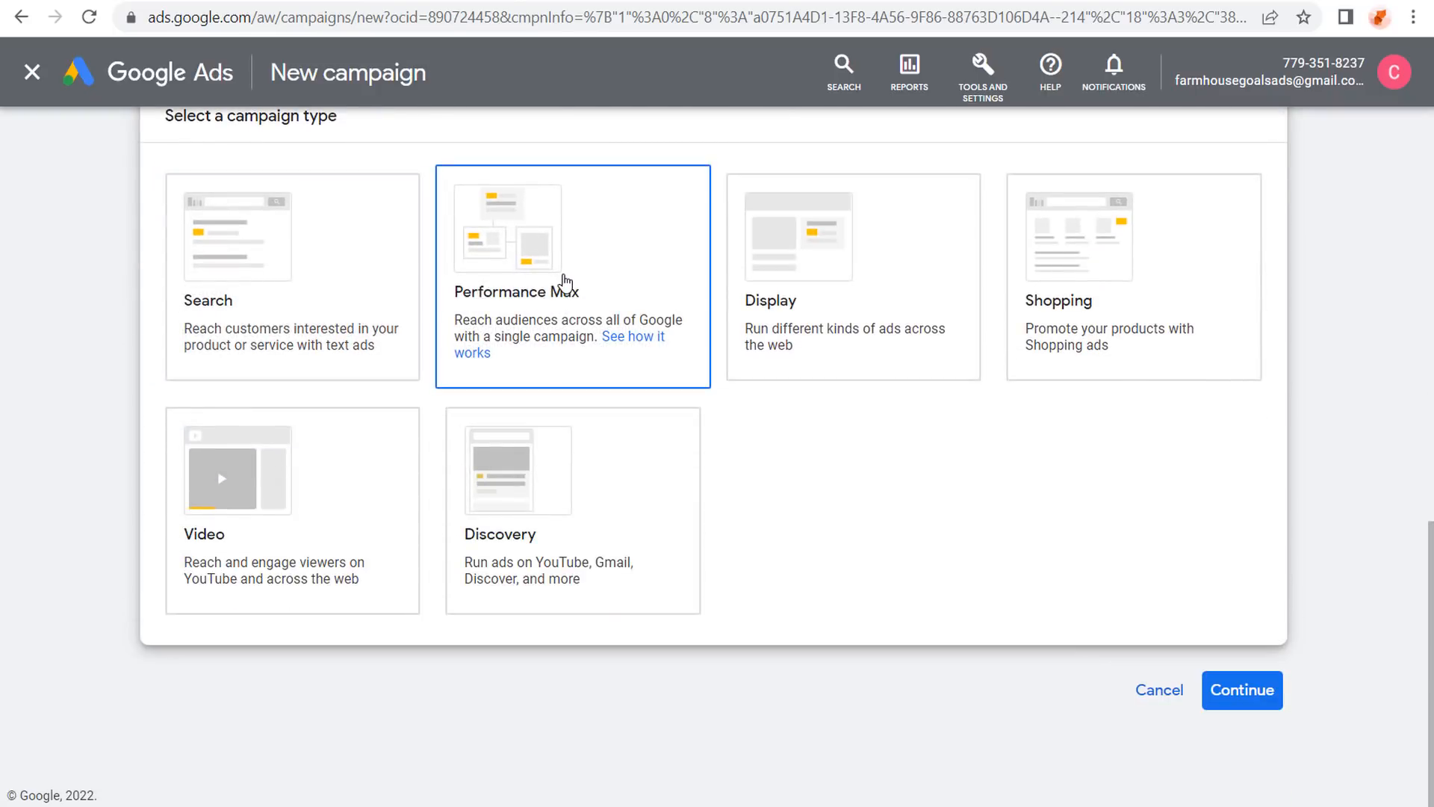
{"action": "left_click", "coordinate": [870, 266]}
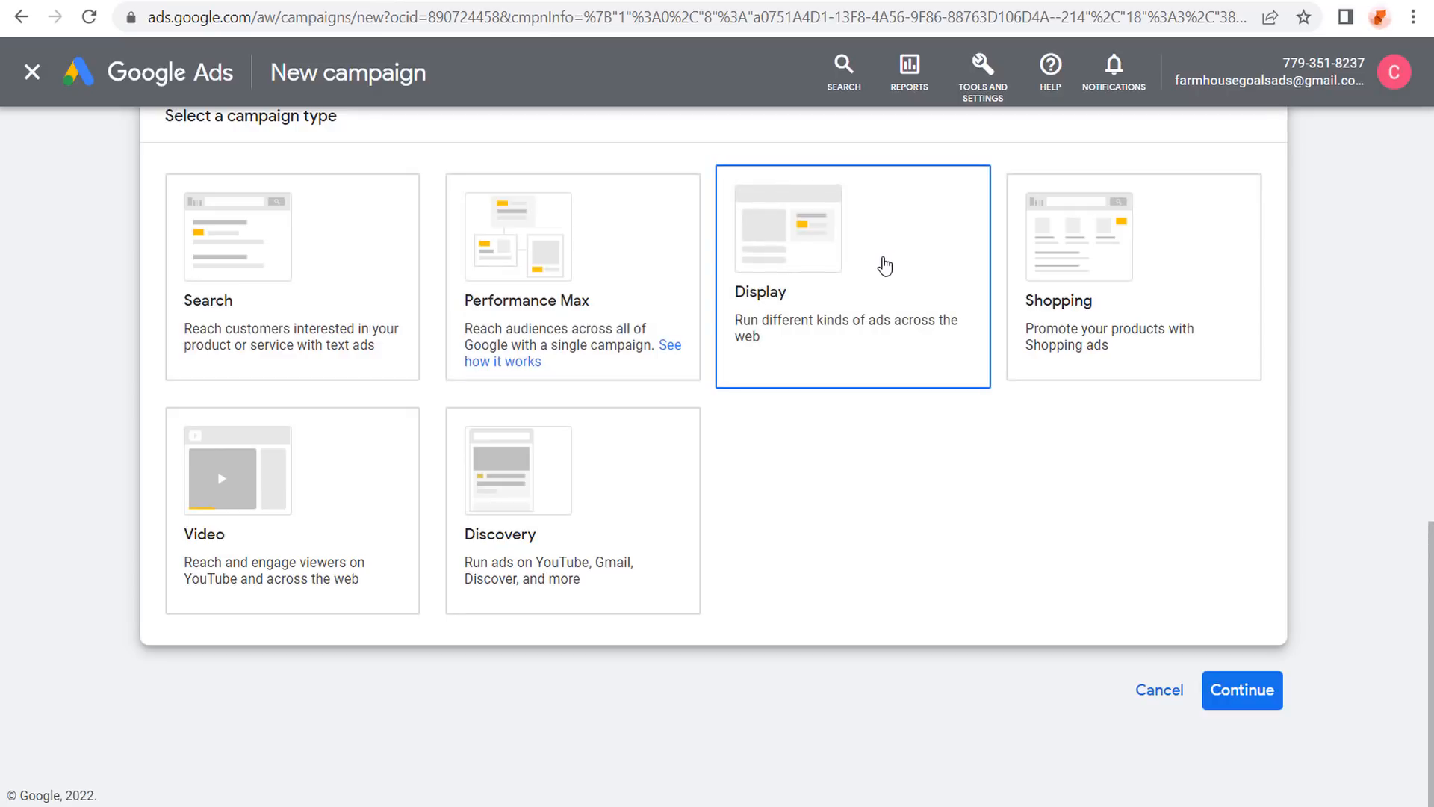
{"action": "left_click", "coordinate": [571, 508]}
{"action": "left_click", "coordinate": [339, 502]}
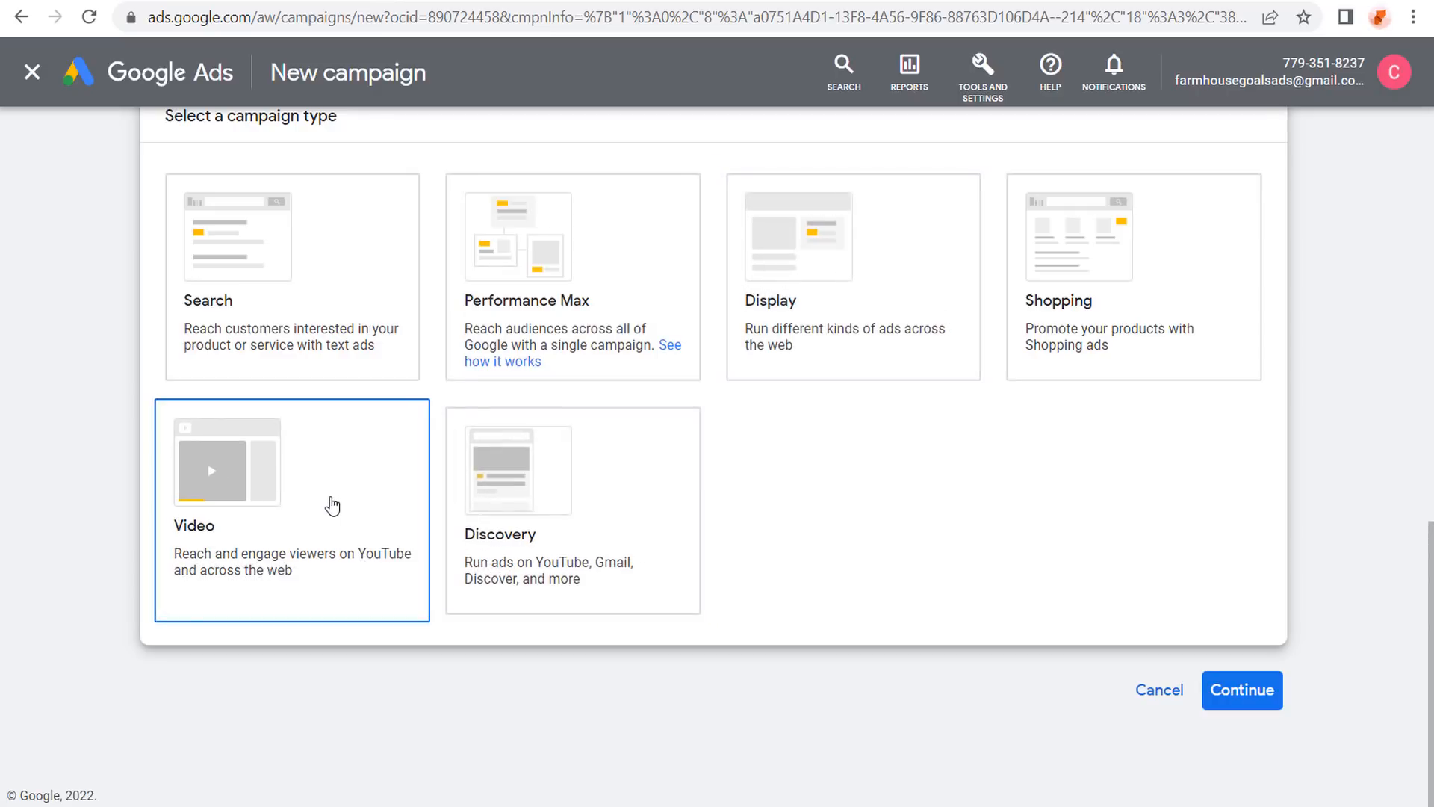
{"action": "left_click", "coordinate": [1202, 343]}
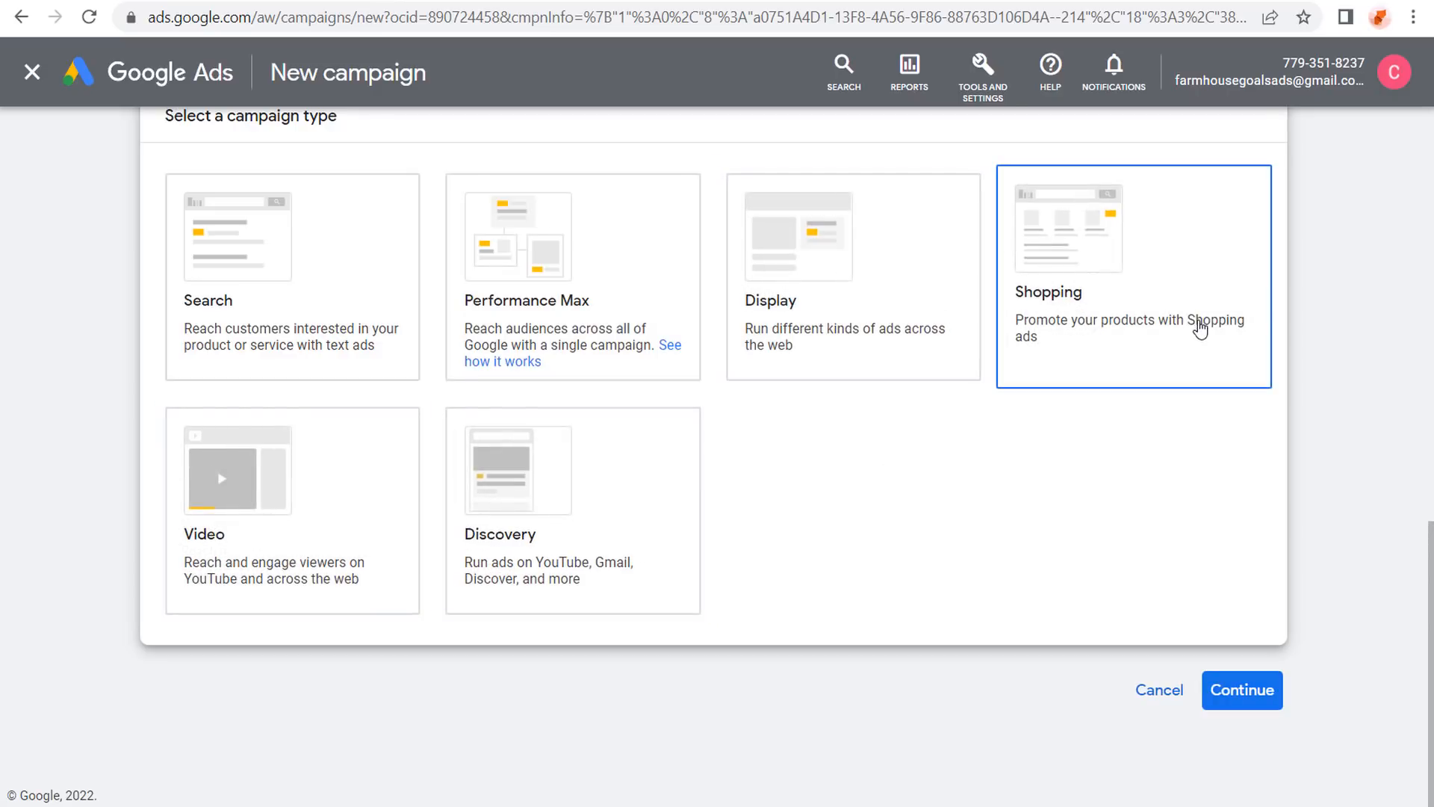
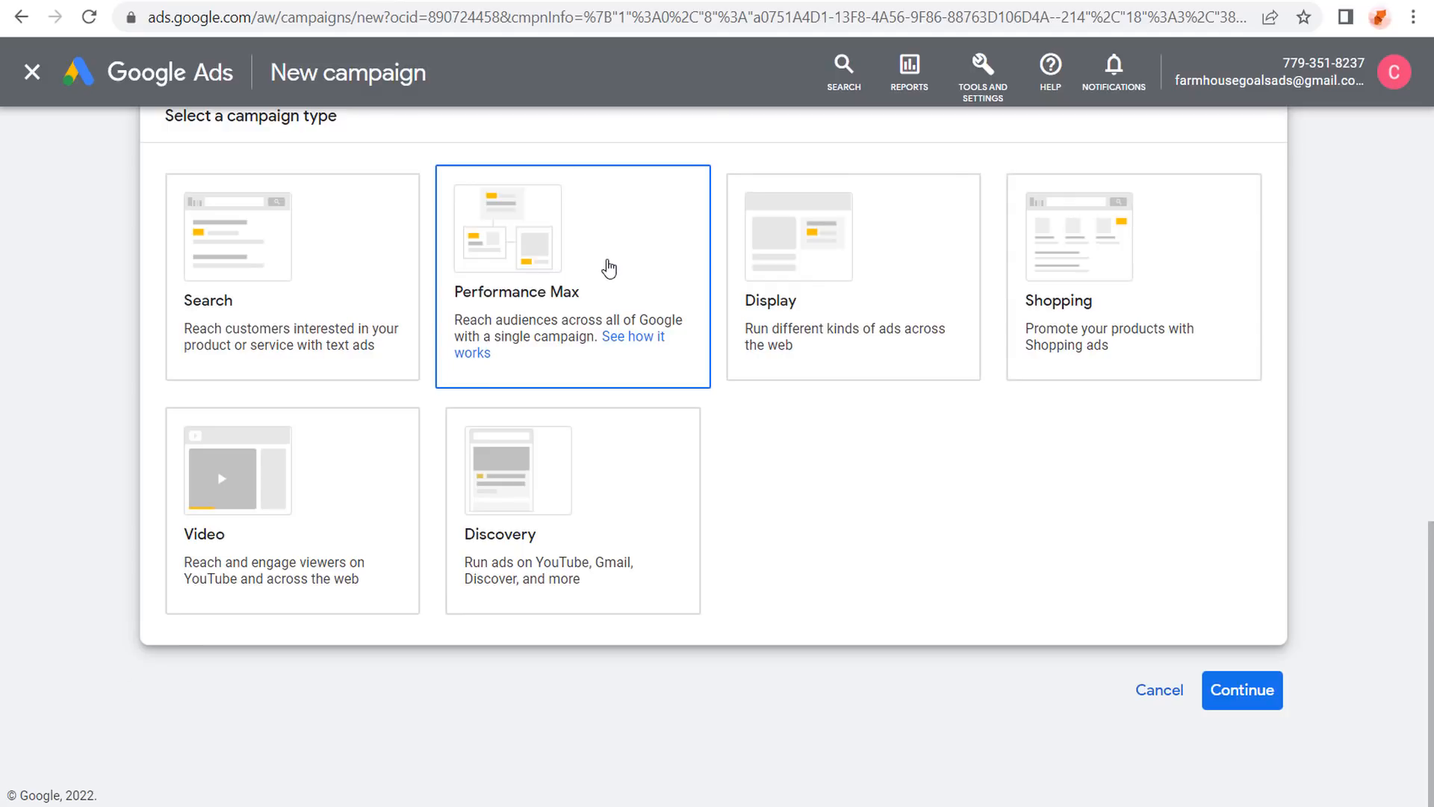
Choose the Performance Max type, keep the name 'Farmhouse Goals Performance Max 2022', and continue.
{"action": "left_click", "coordinate": [610, 271]}
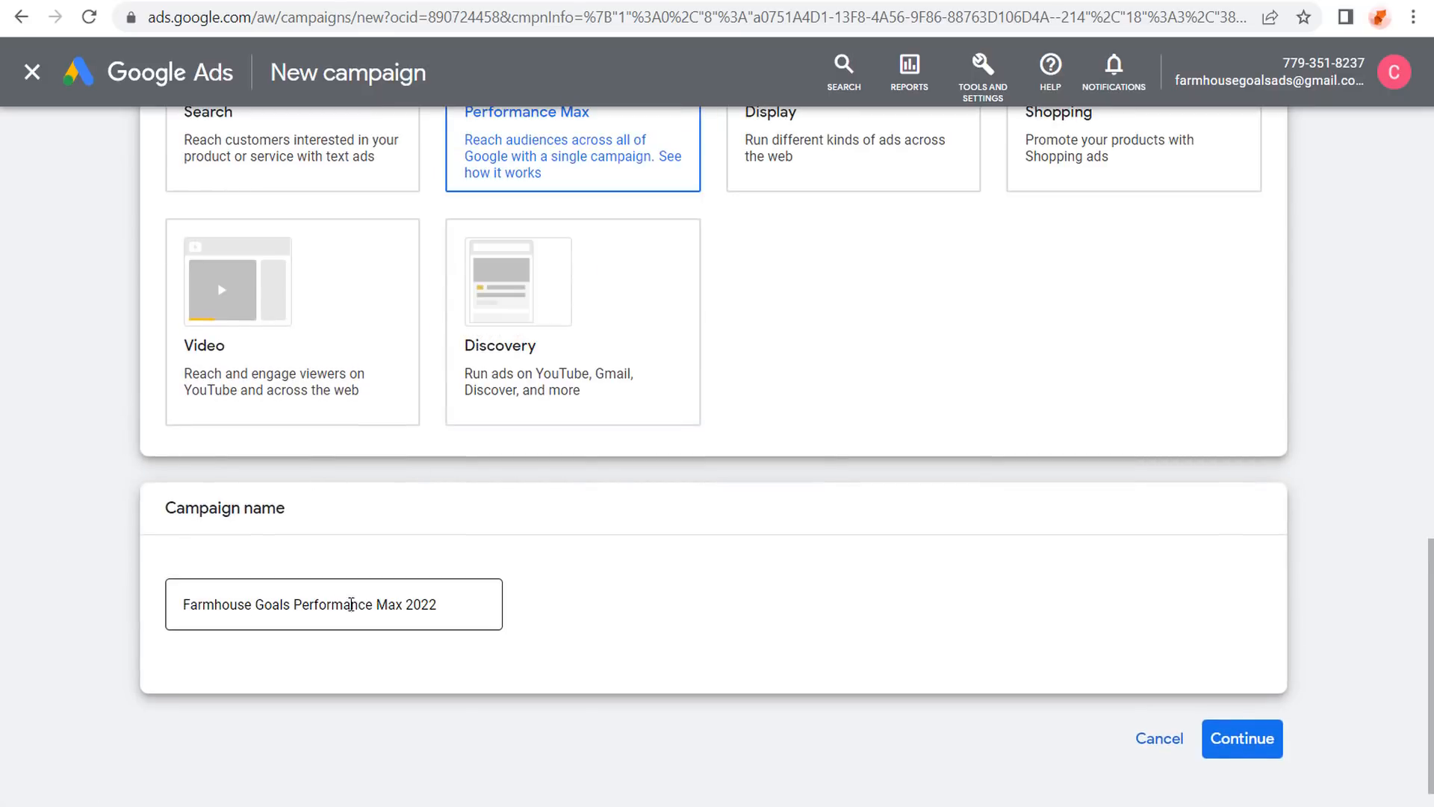
{"action": "left_click", "coordinate": [1236, 743]}
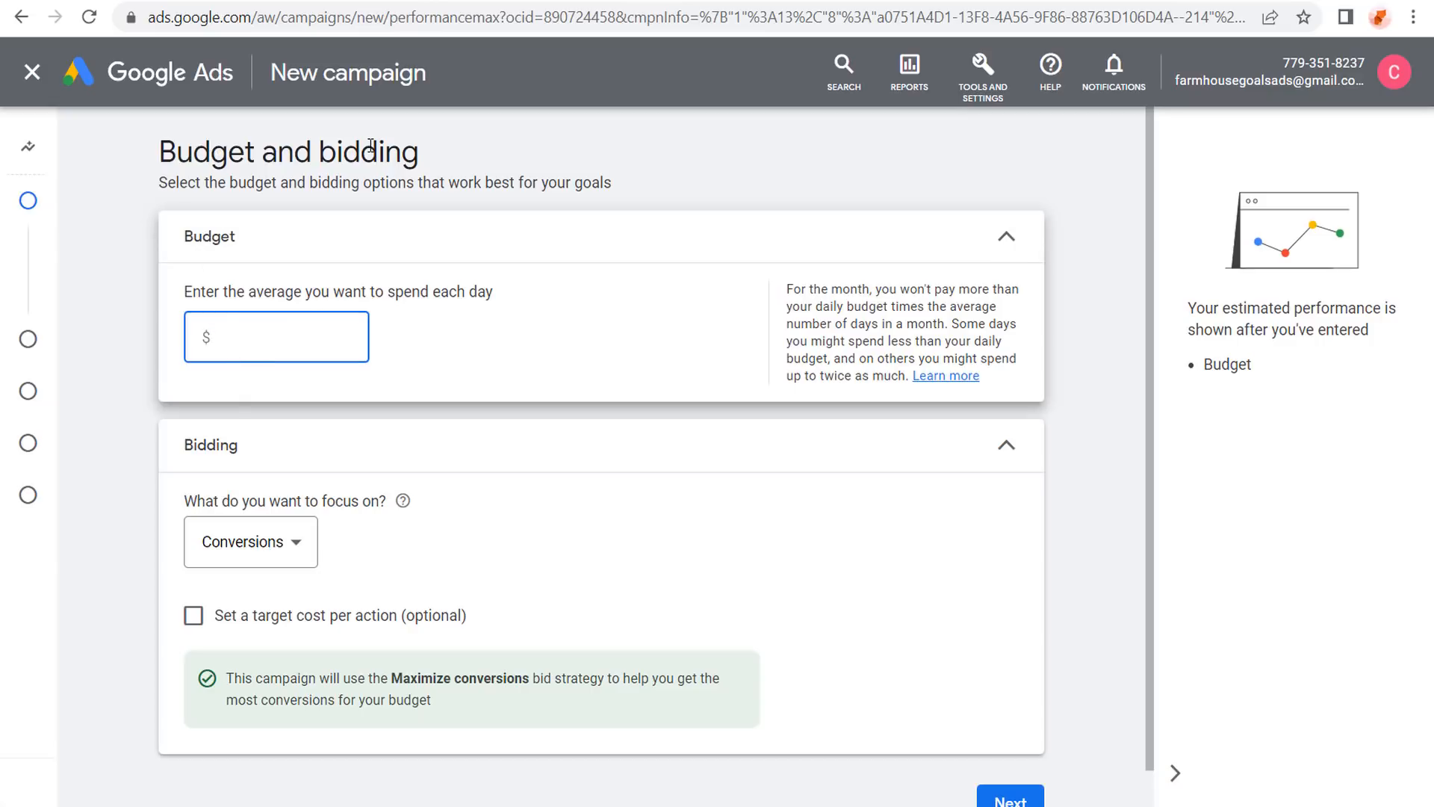
Enter a $65.00 daily budget.
{"action": "type", "text": "65.00"}
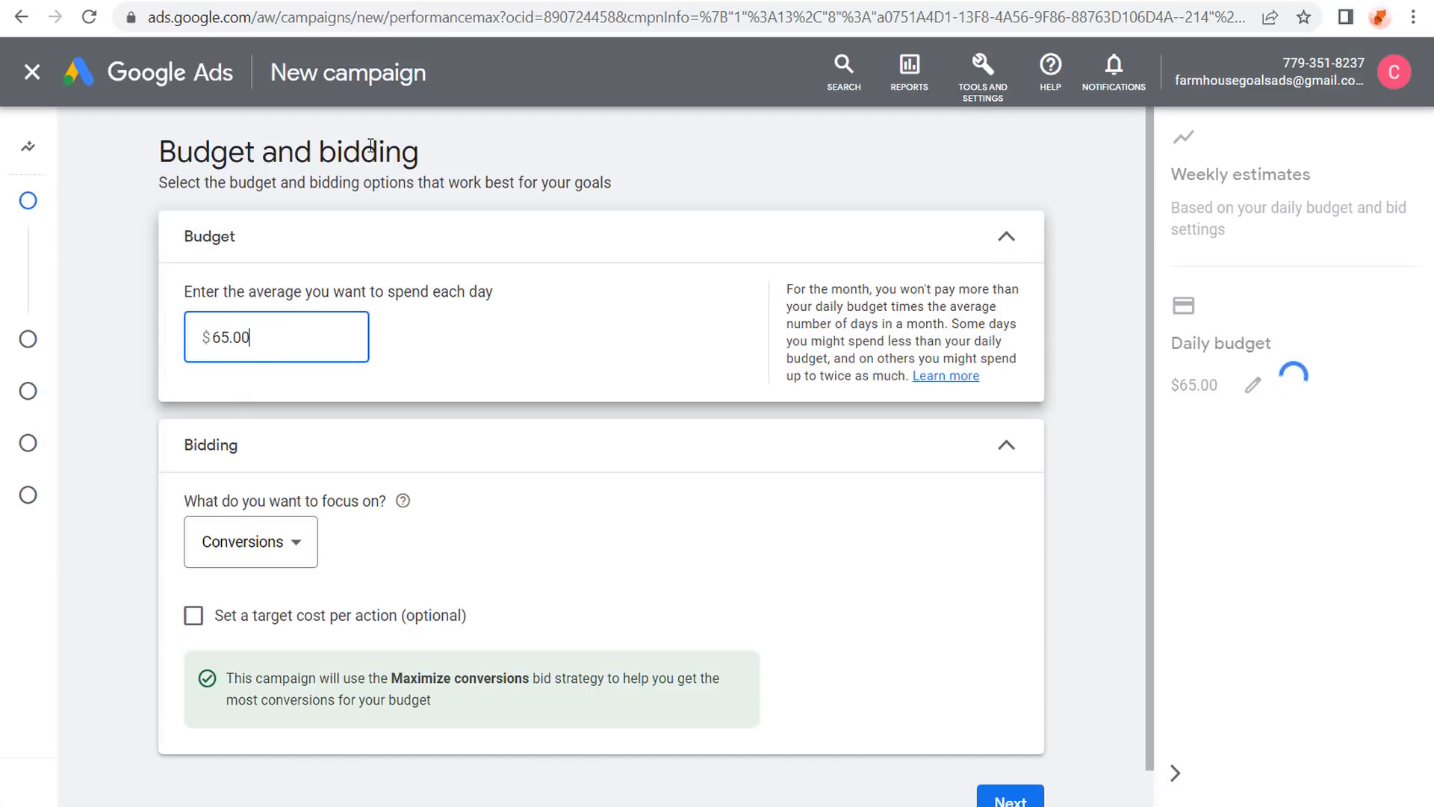
{"action": "left_click", "coordinate": [150, 236]}
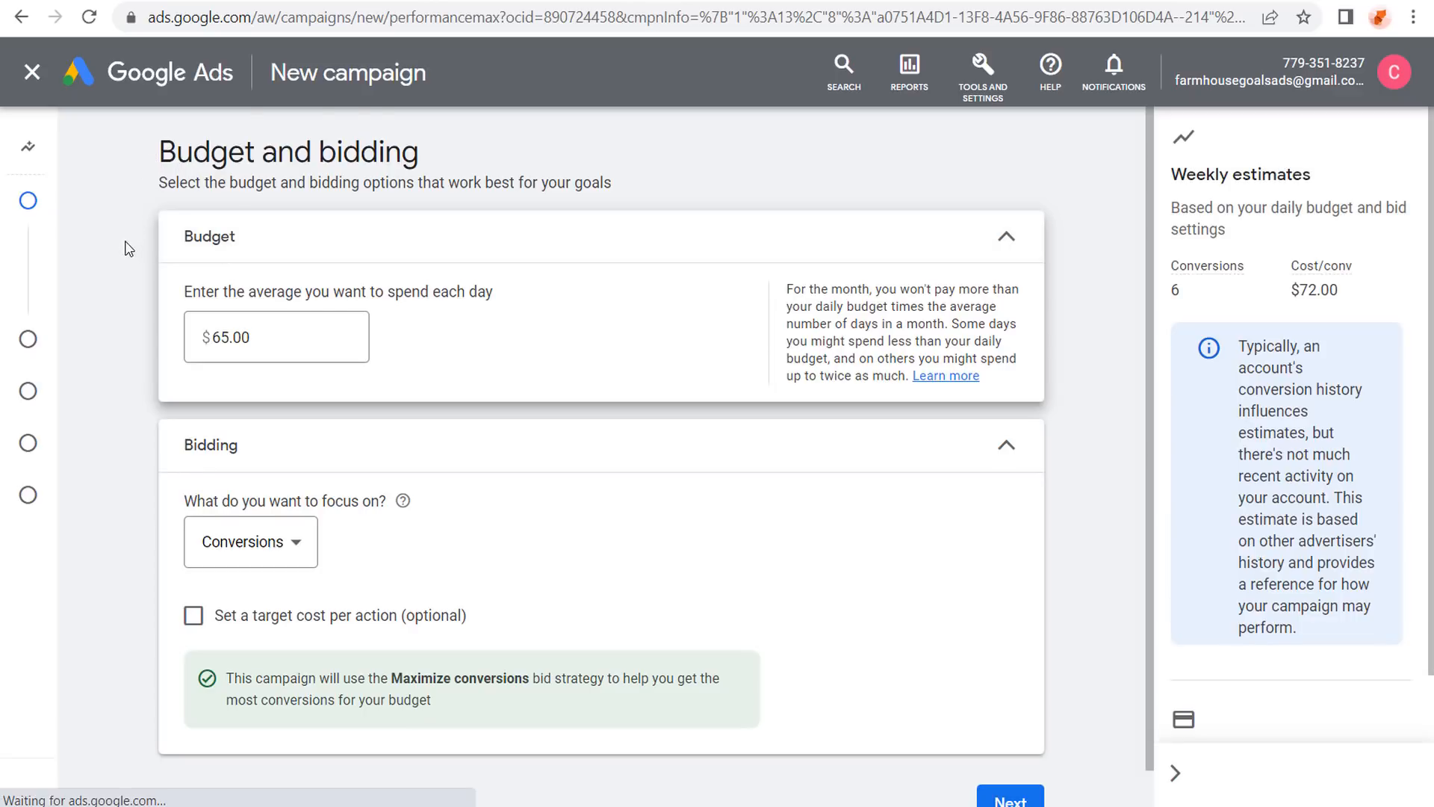
{"action": "scroll", "coordinate": [119, 261], "scroll_direction": "down", "scroll_amount": 1}
Focus bidding on Conversions with a $2.00 target cost per action, then proceed.
{"action": "left_click", "coordinate": [271, 499]}
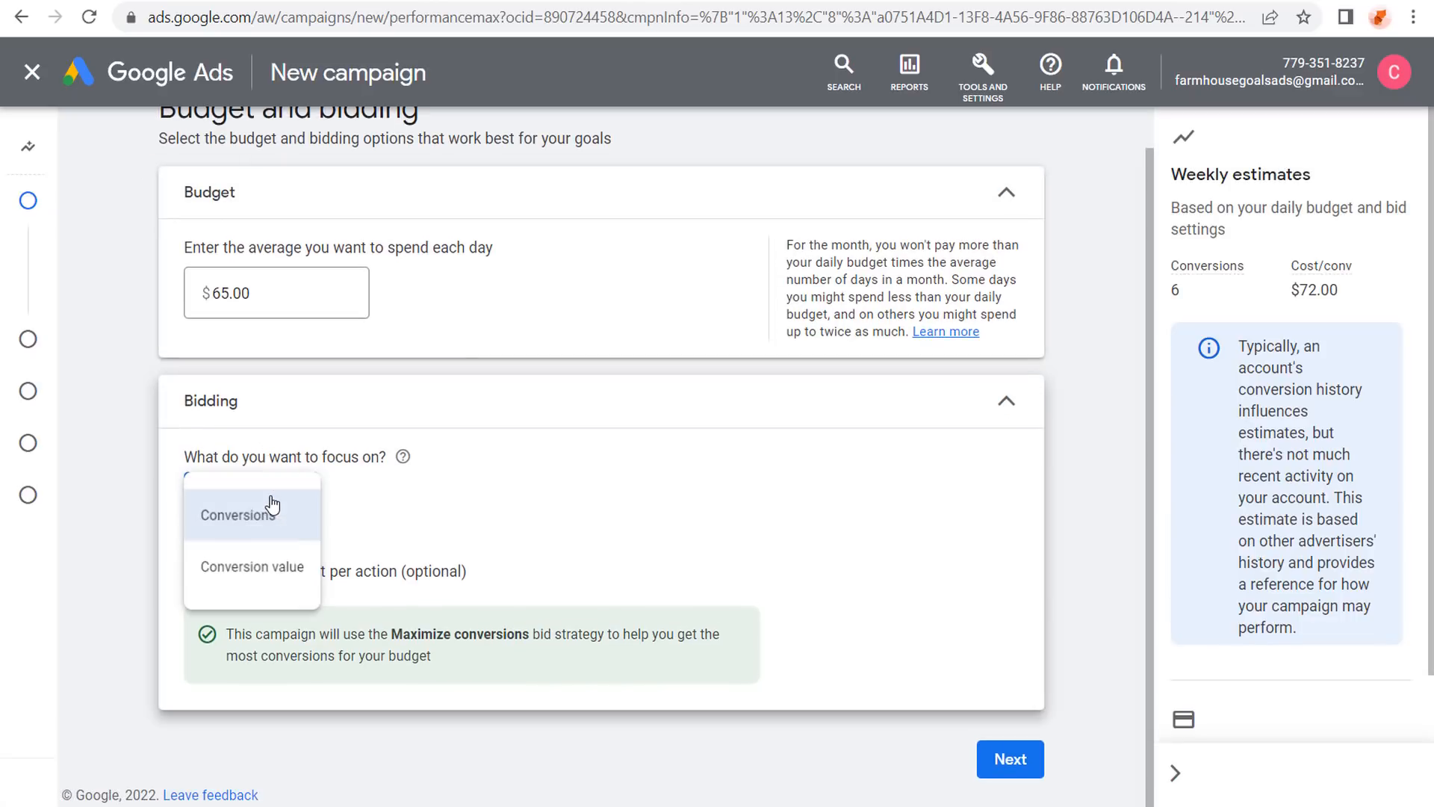
{"action": "left_click", "coordinate": [267, 429]}
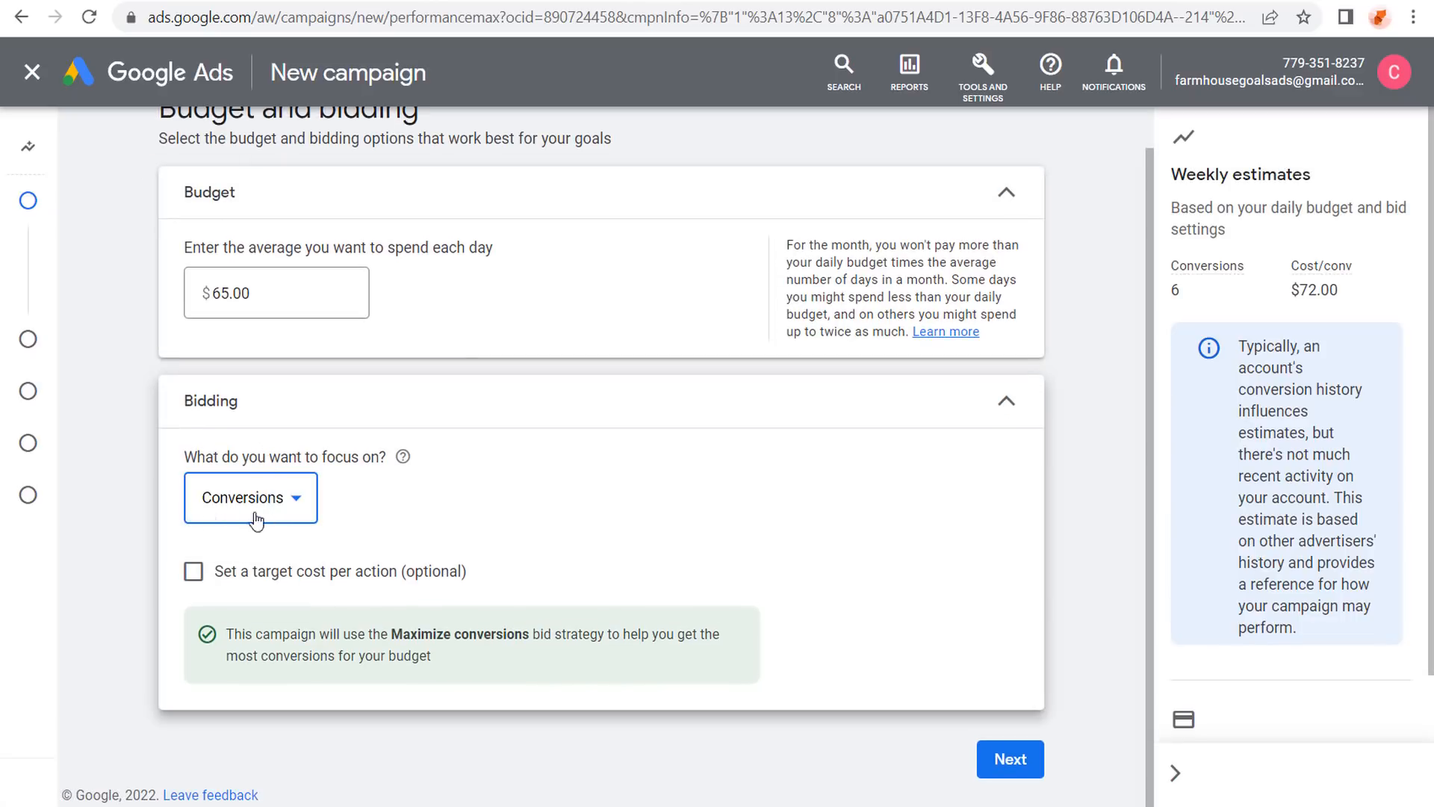
{"action": "left_click", "coordinate": [194, 571]}
{"action": "scroll", "coordinate": [314, 373], "scroll_direction": "down", "scroll_amount": 2}
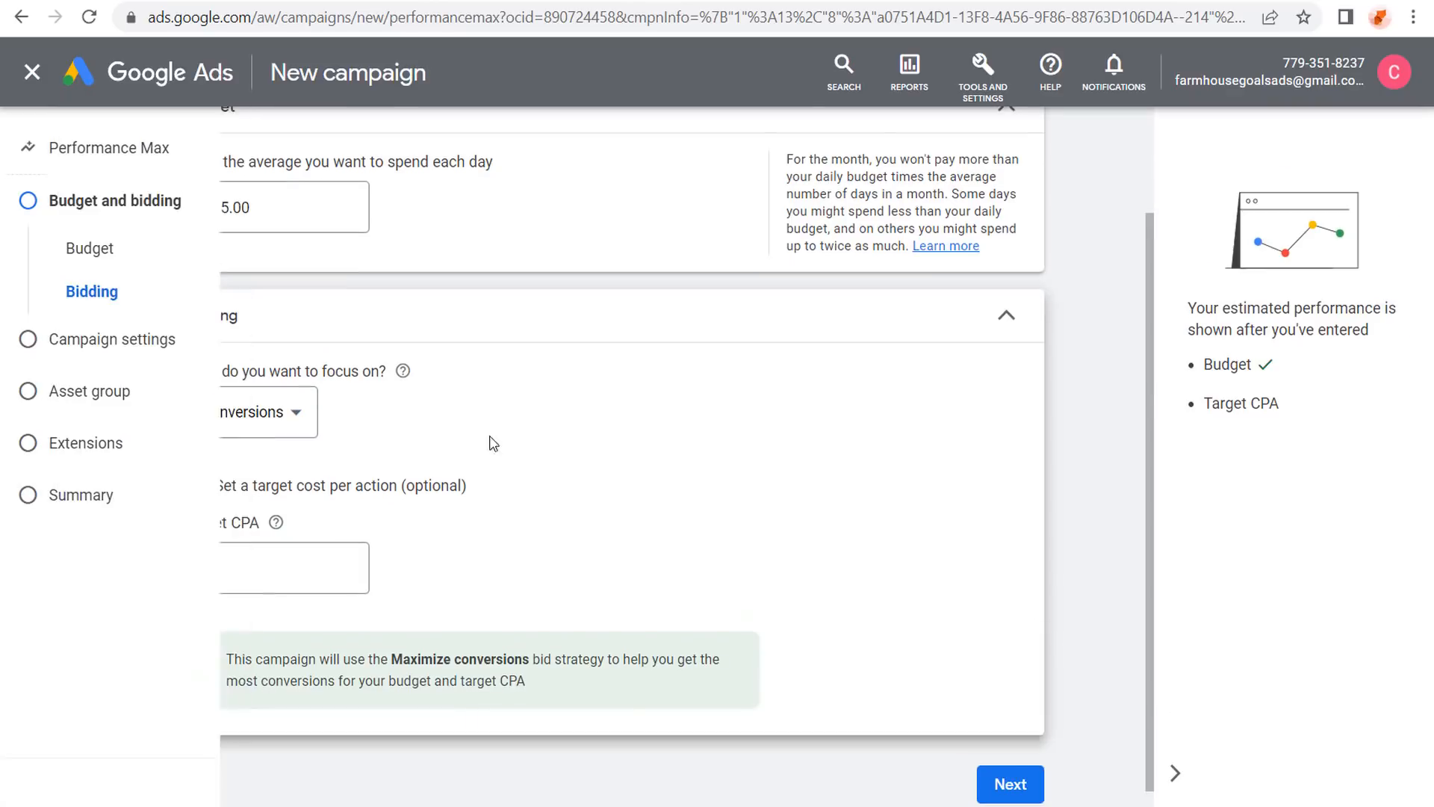
{"action": "left_click", "coordinate": [983, 75]}
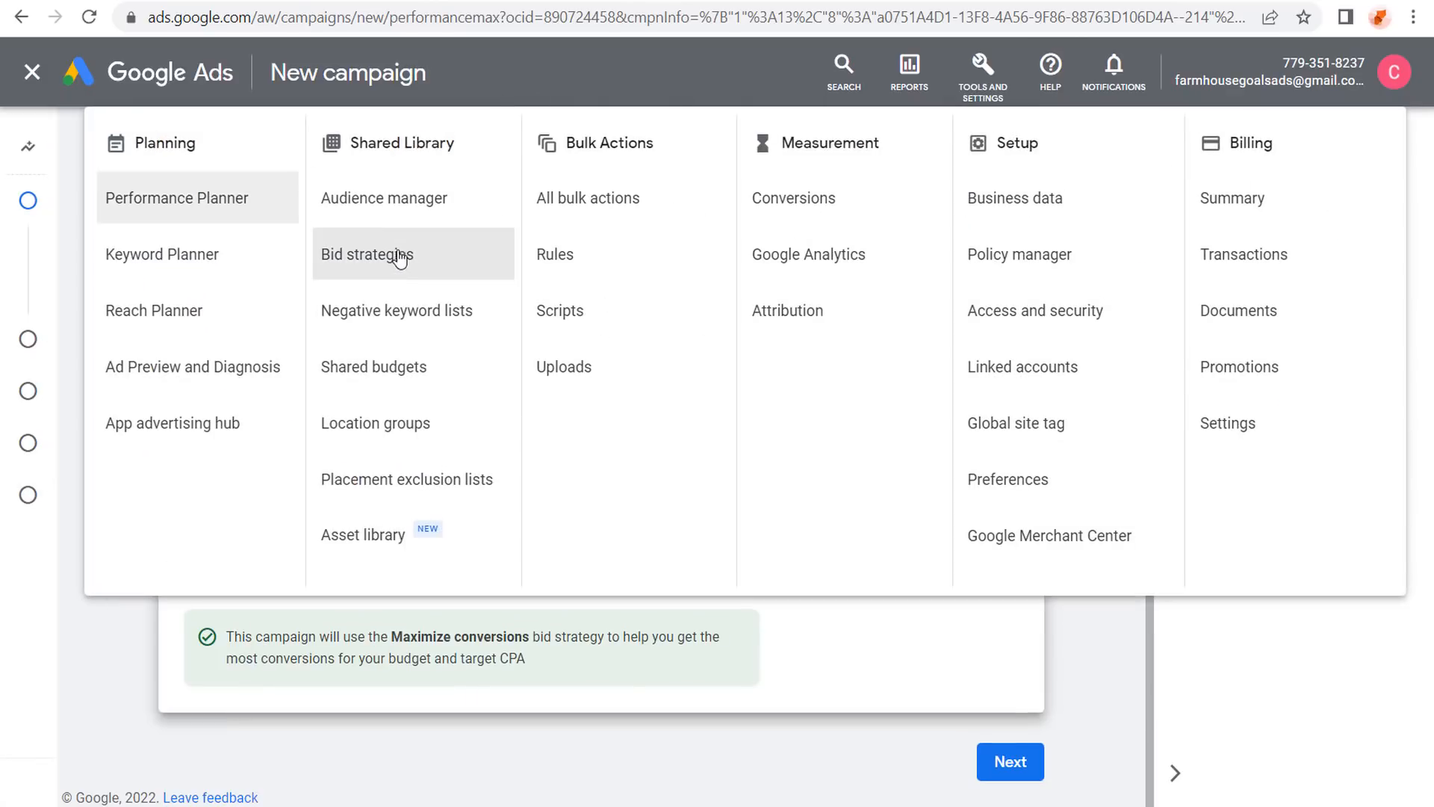
{"action": "left_click", "coordinate": [98, 658]}
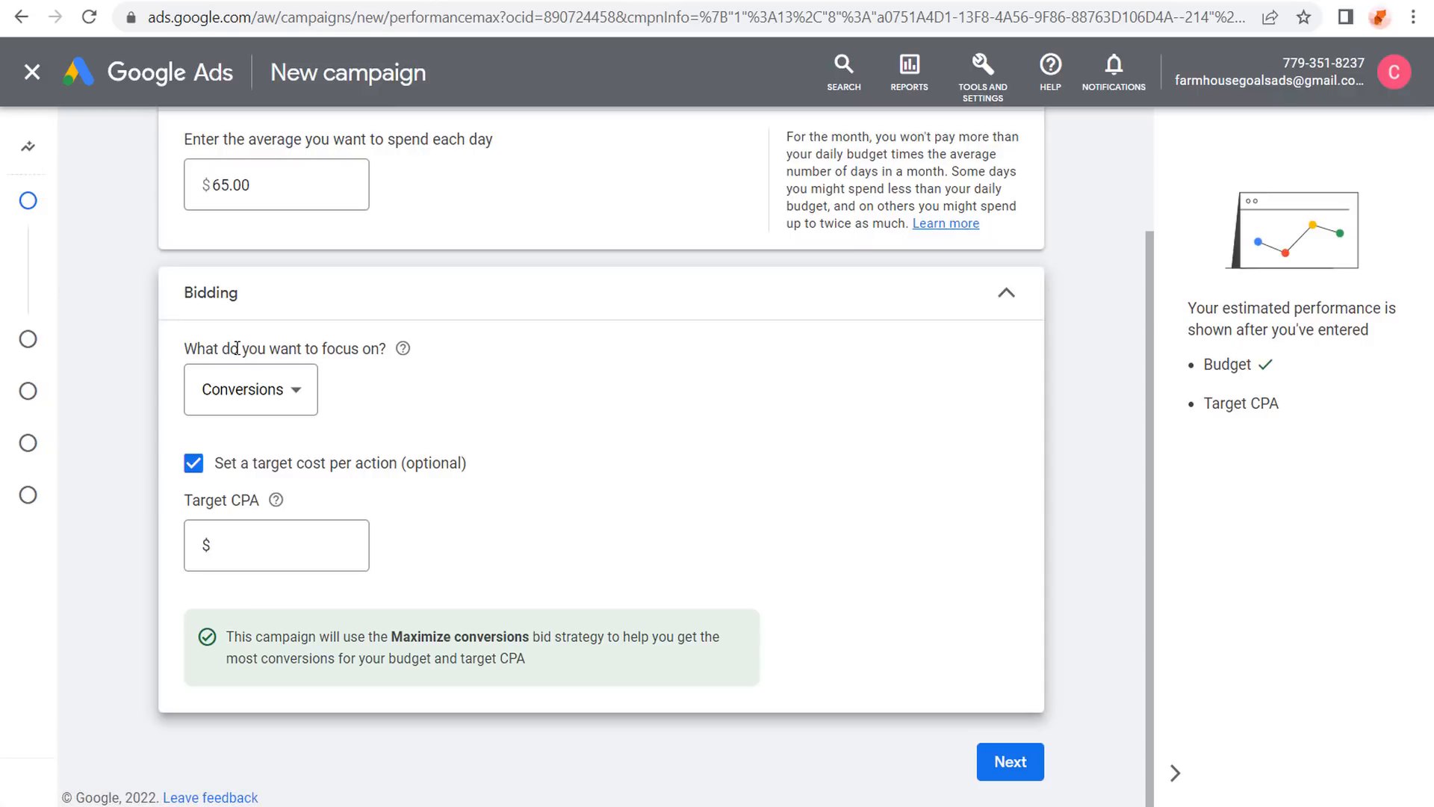
{"action": "left_click", "coordinate": [260, 530]}
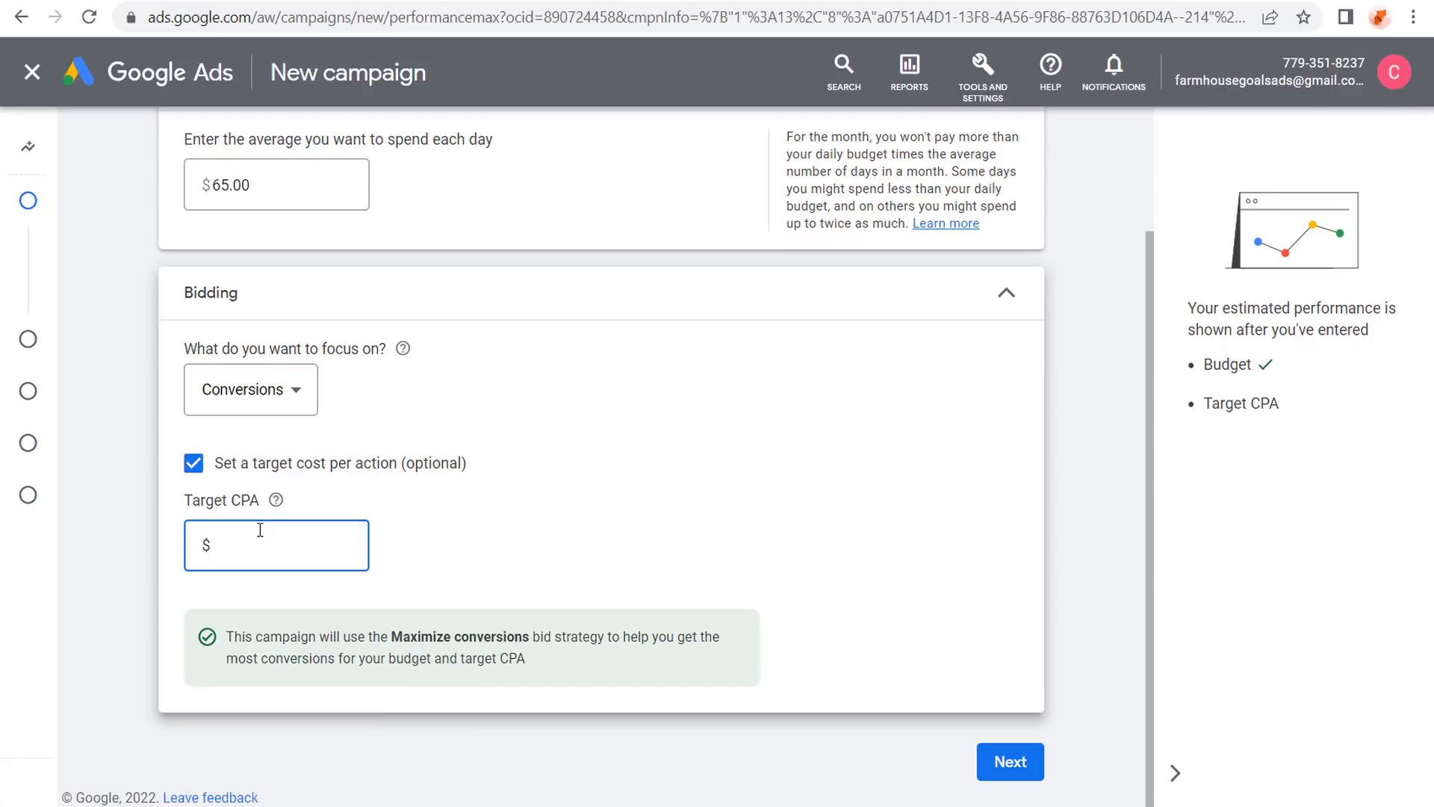
{"action": "type", "text": "2.00"}
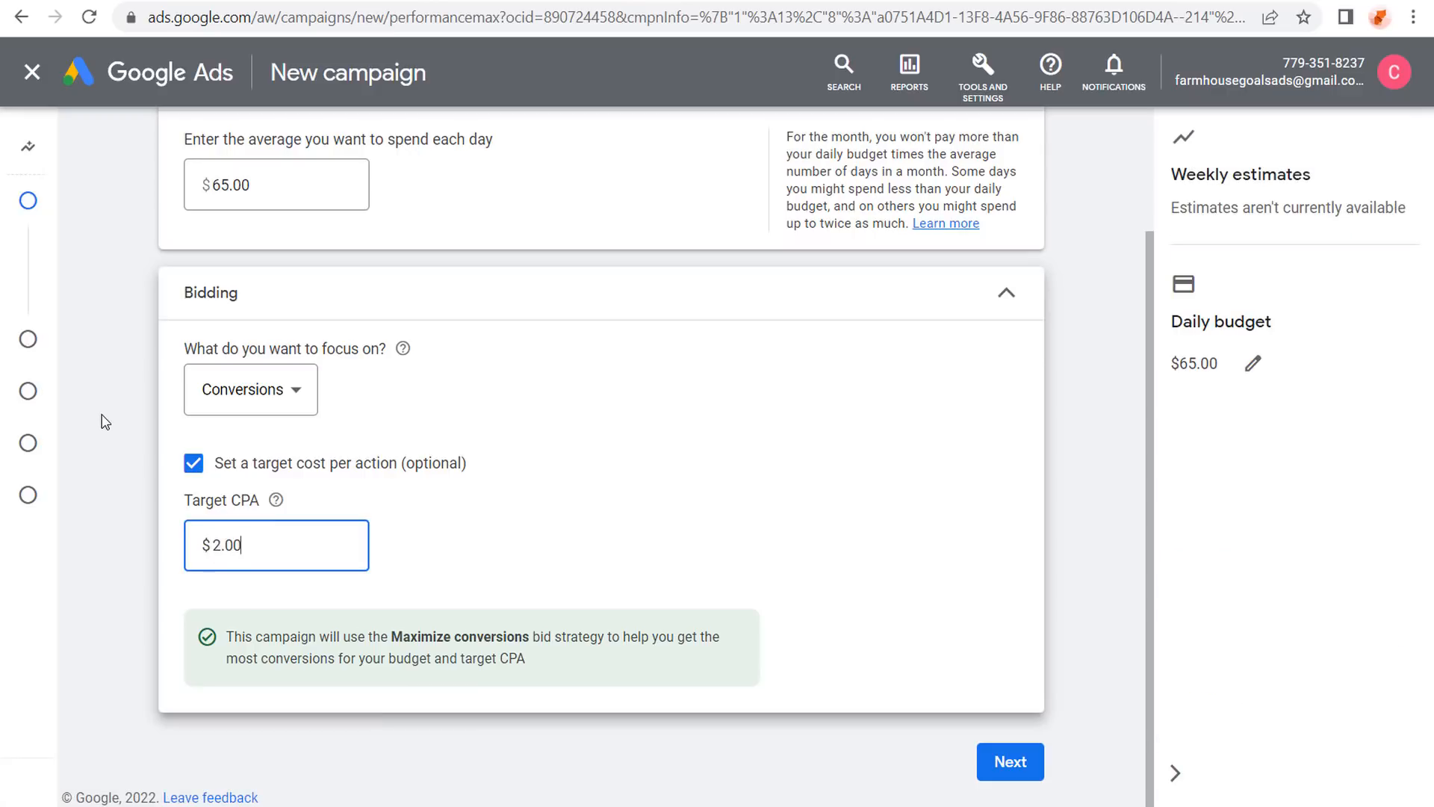
{"action": "left_click", "coordinate": [105, 421]}
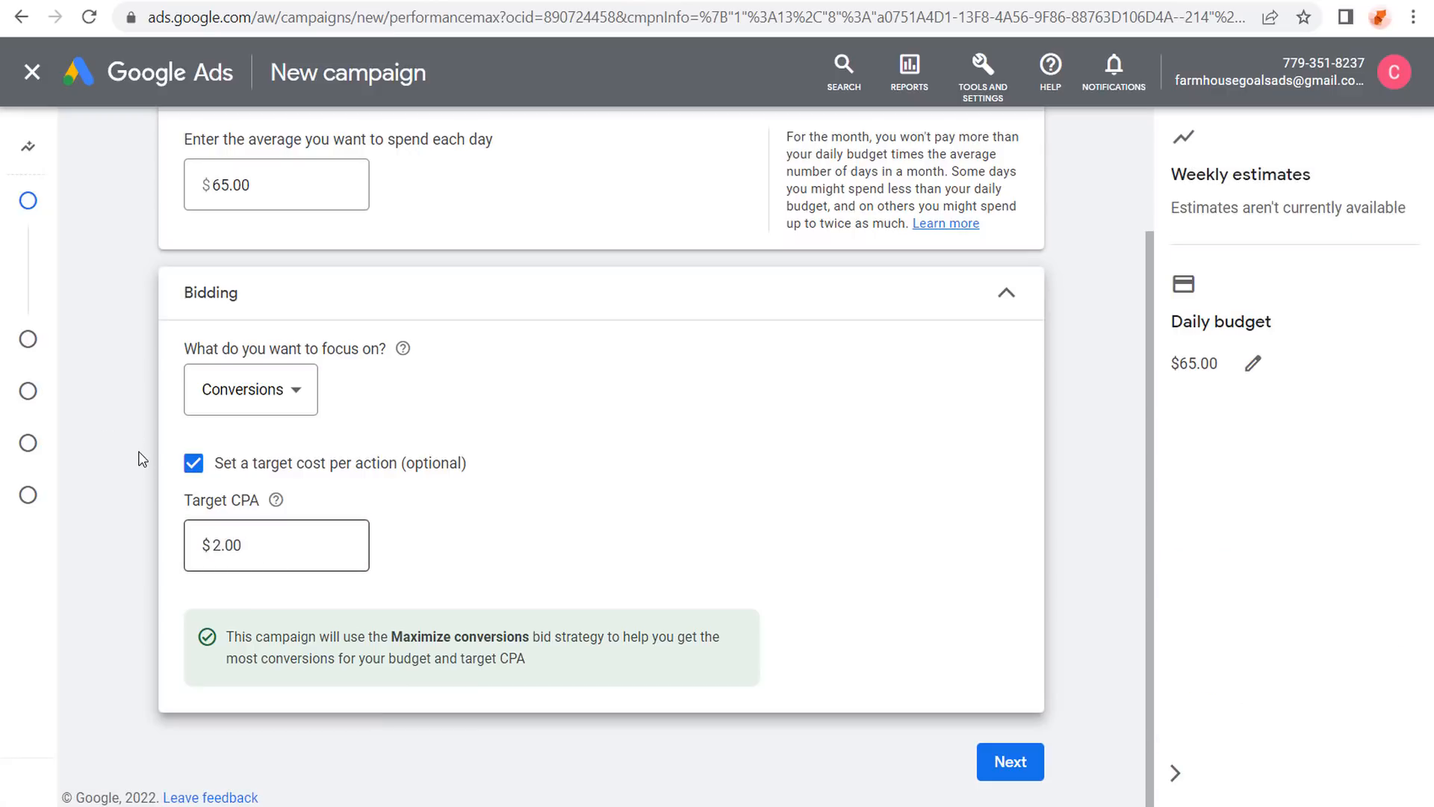
{"action": "left_click", "coordinate": [997, 759]}
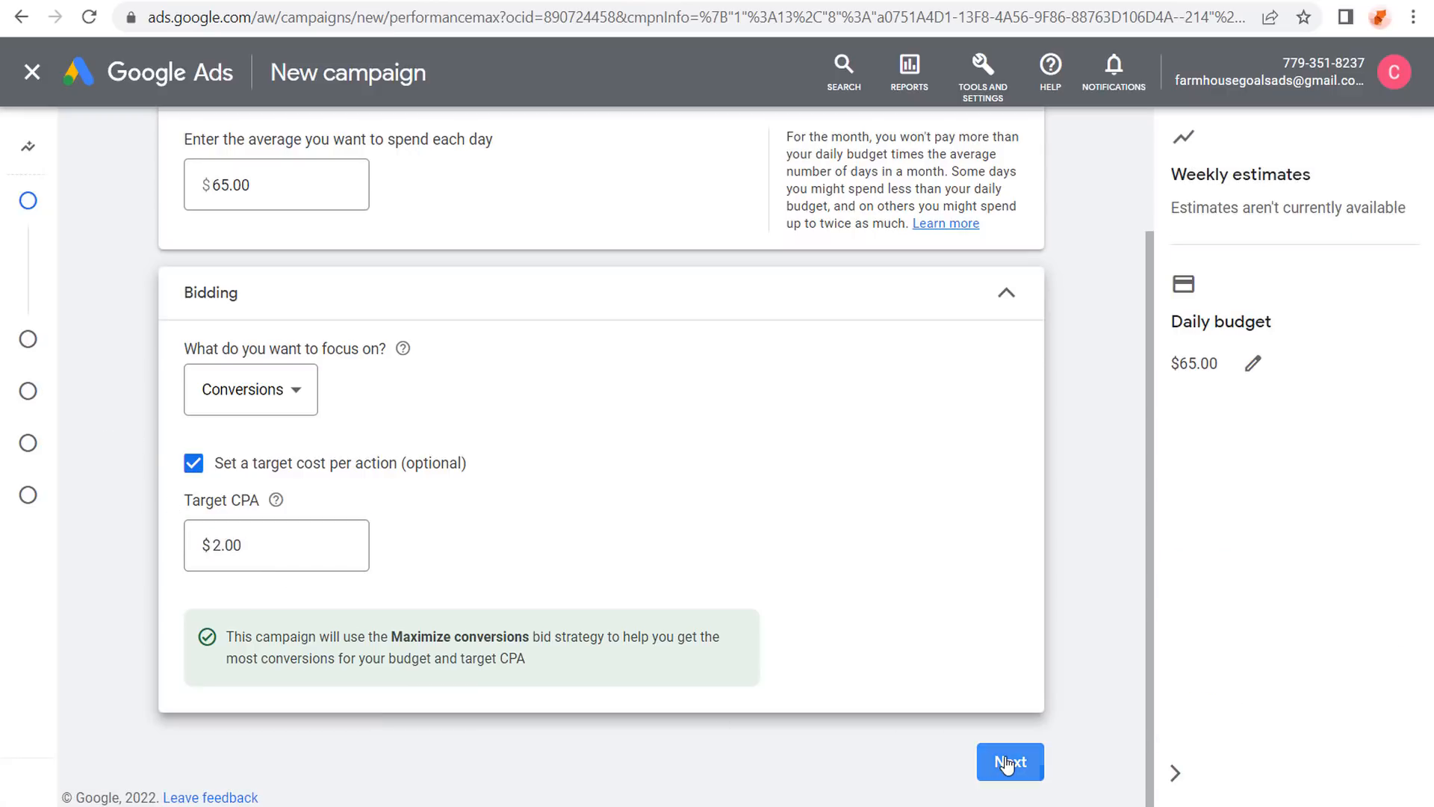
Target the United States and Canada and review the Final URL expansion details.
{"action": "left_click", "coordinate": [227, 366]}
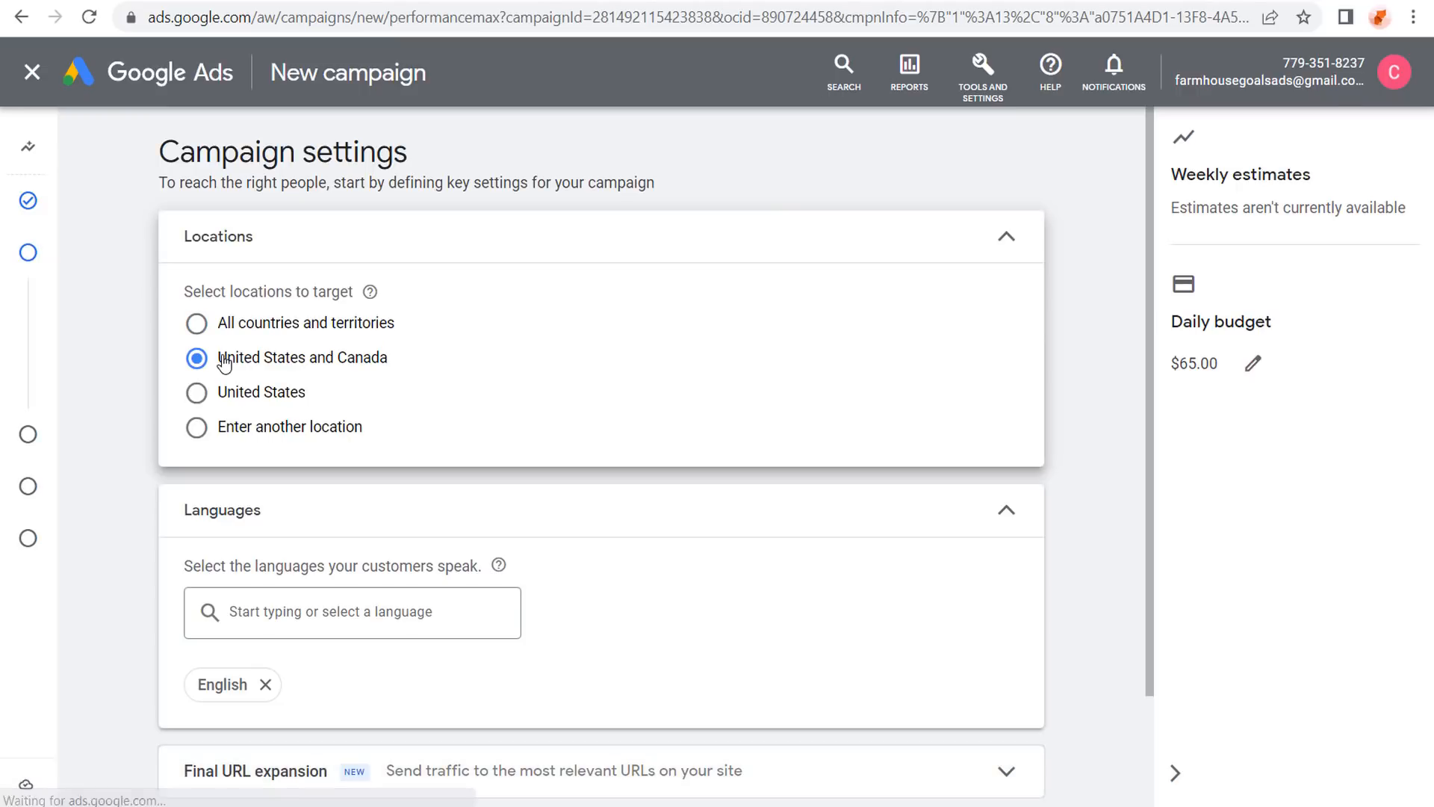
{"action": "scroll", "coordinate": [90, 486], "scroll_direction": "down", "scroll_amount": 2}
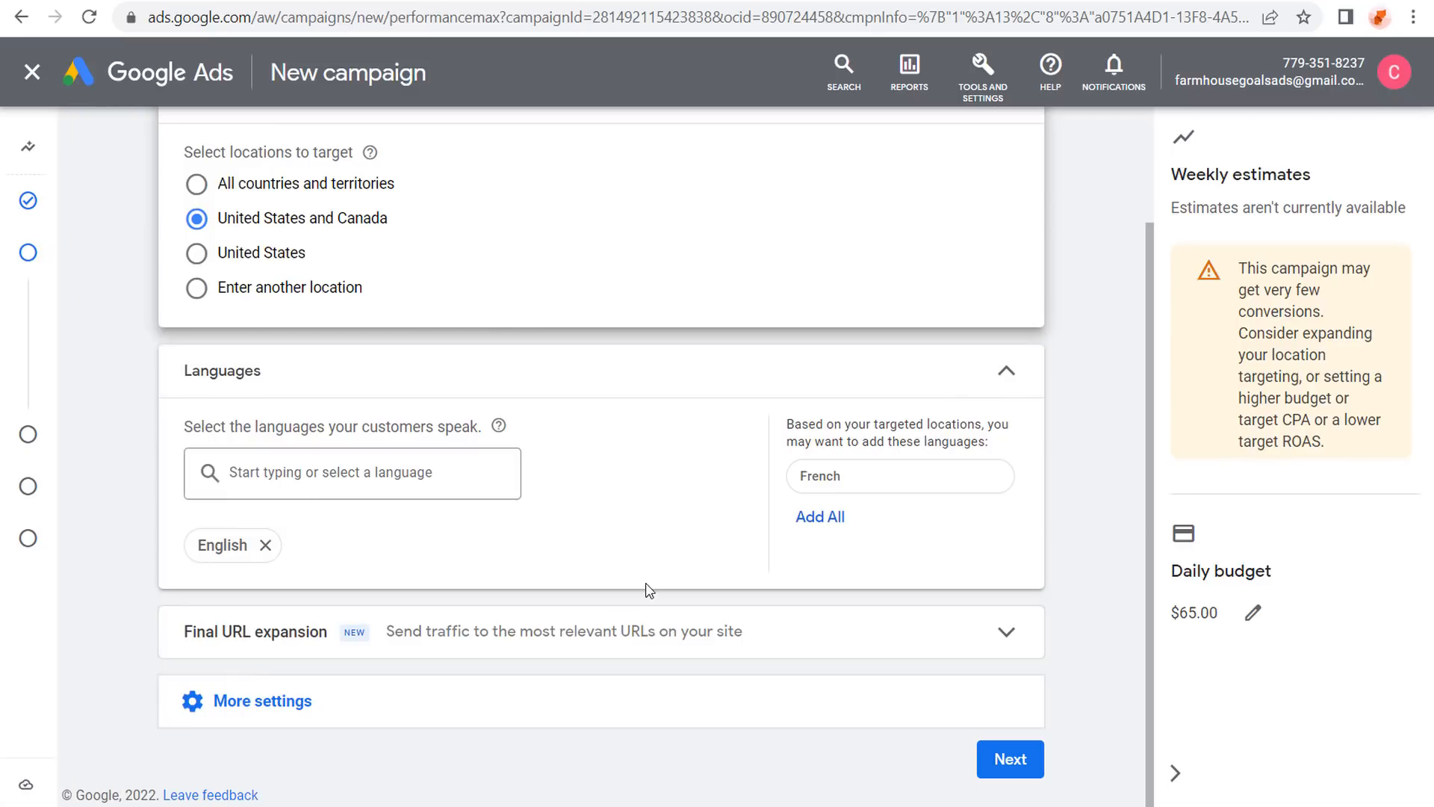
{"action": "left_click", "coordinate": [986, 633]}
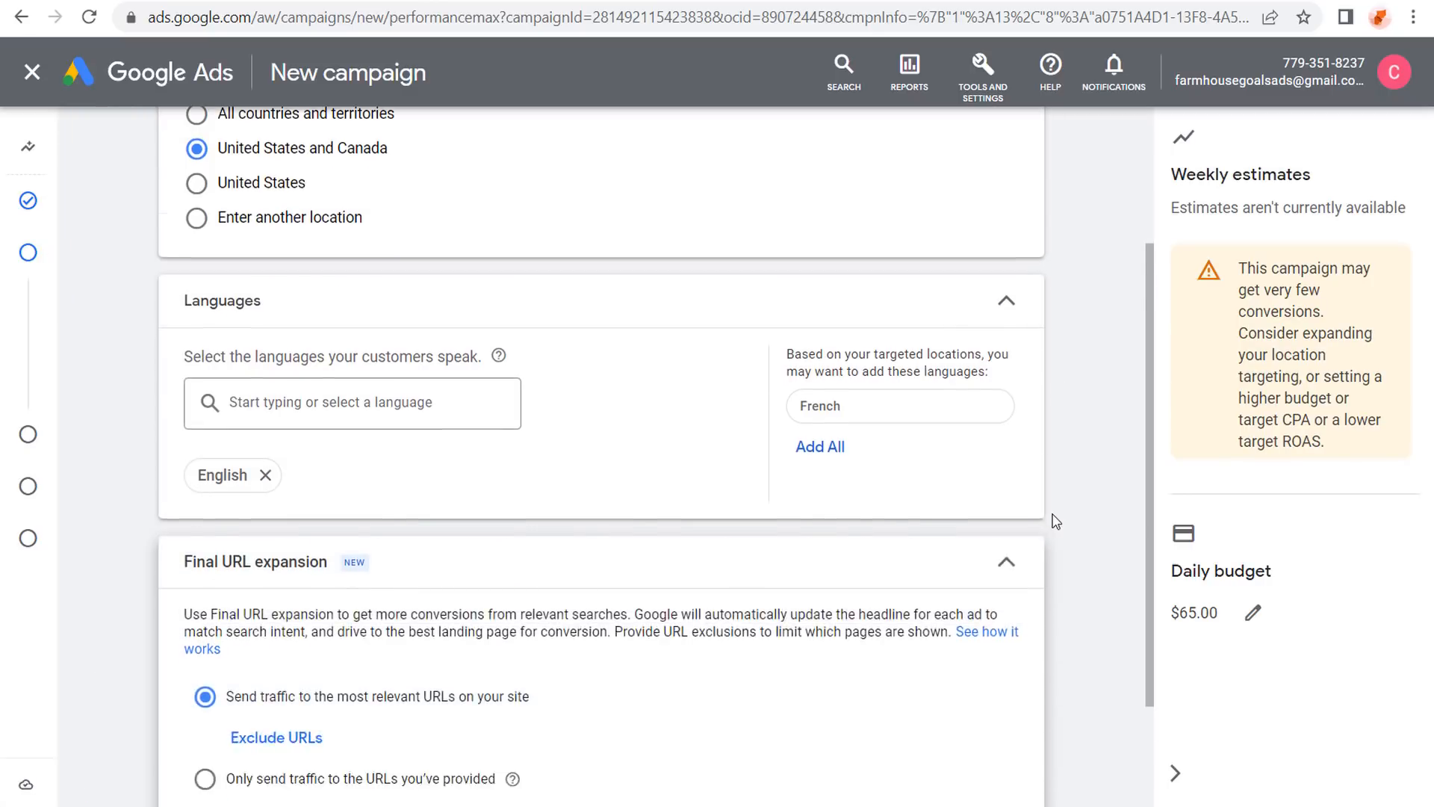
{"action": "scroll", "coordinate": [1055, 522], "scroll_direction": "down", "scroll_amount": 3}
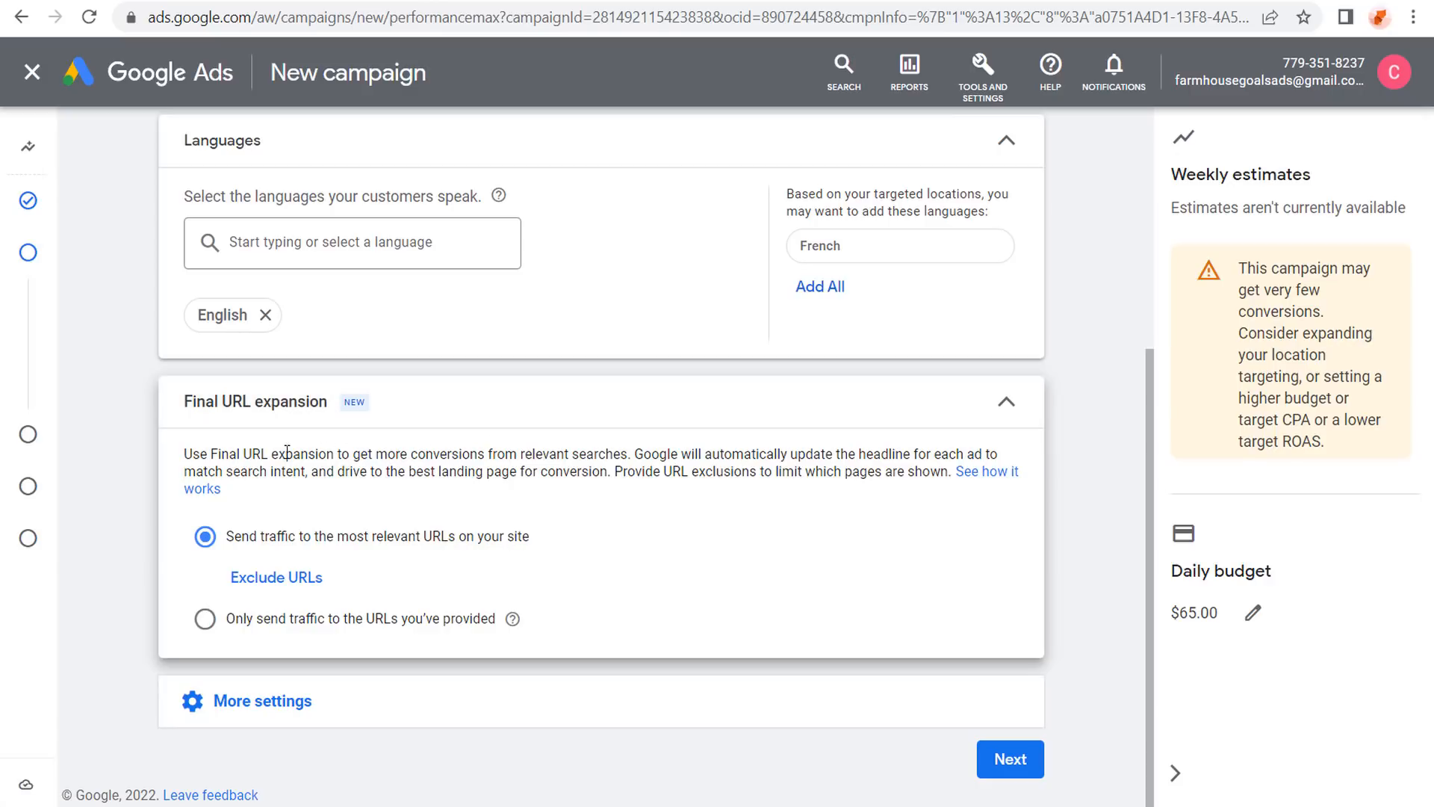
{"action": "left_click_drag", "start_coordinate": [322, 453], "coordinate": [543, 454]}
{"action": "left_click", "coordinate": [590, 454]}
{"action": "left_click", "coordinate": [1013, 401]}
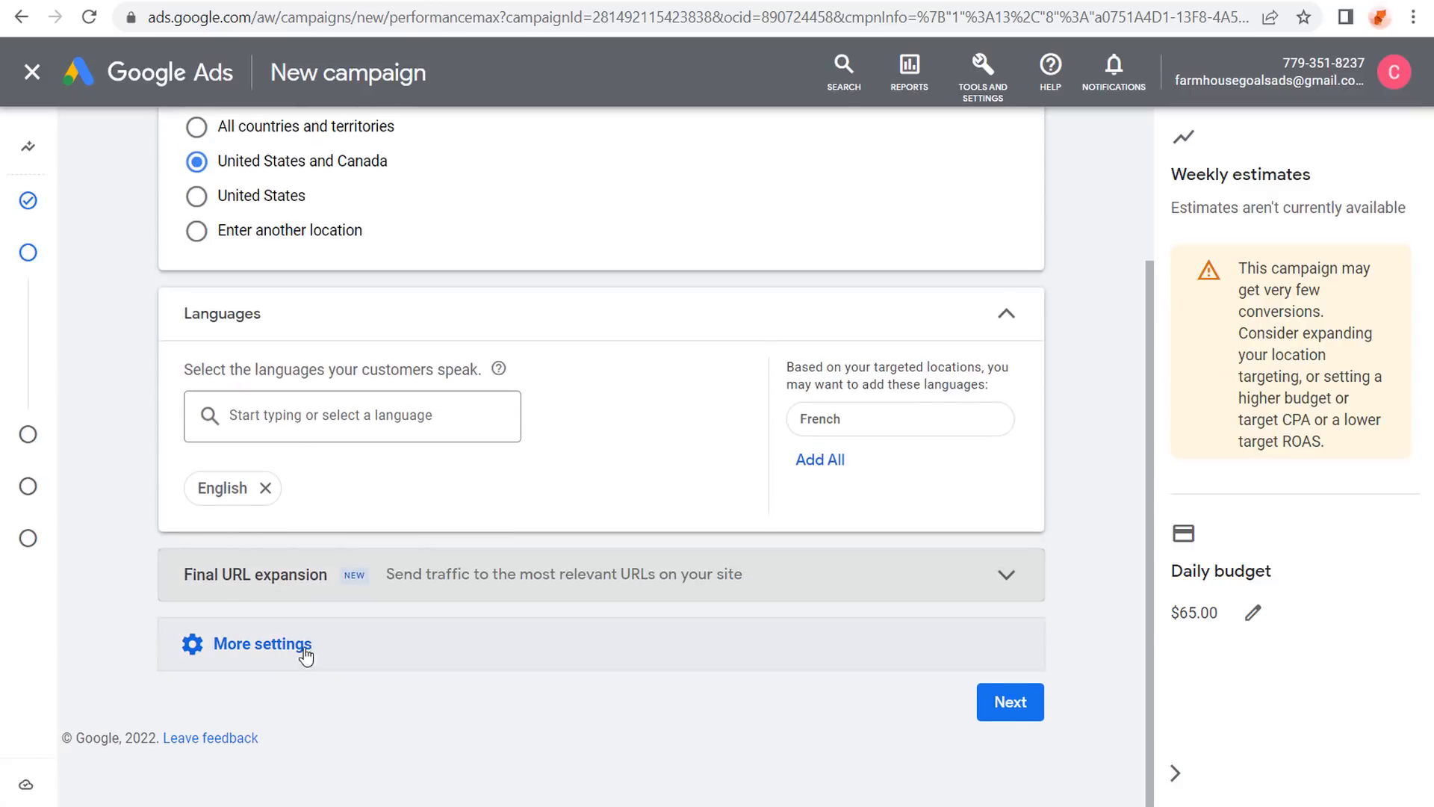
Review the ad schedule and date settings, then move on to the asset group.
{"action": "left_click", "coordinate": [413, 651]}
{"action": "scroll", "coordinate": [154, 478], "scroll_direction": "down", "scroll_amount": 2}
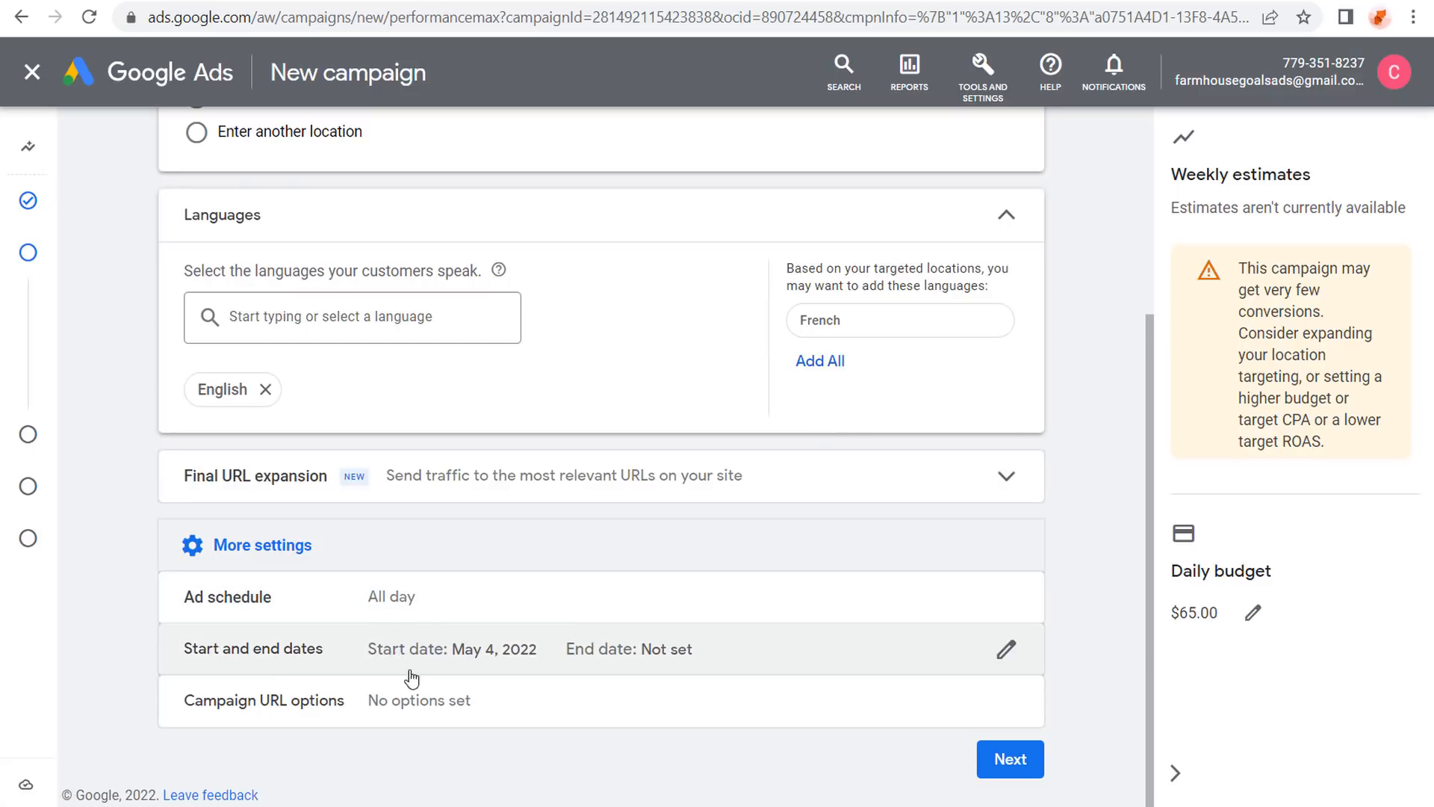
{"action": "left_click", "coordinate": [426, 549]}
{"action": "left_click", "coordinate": [1024, 708]}
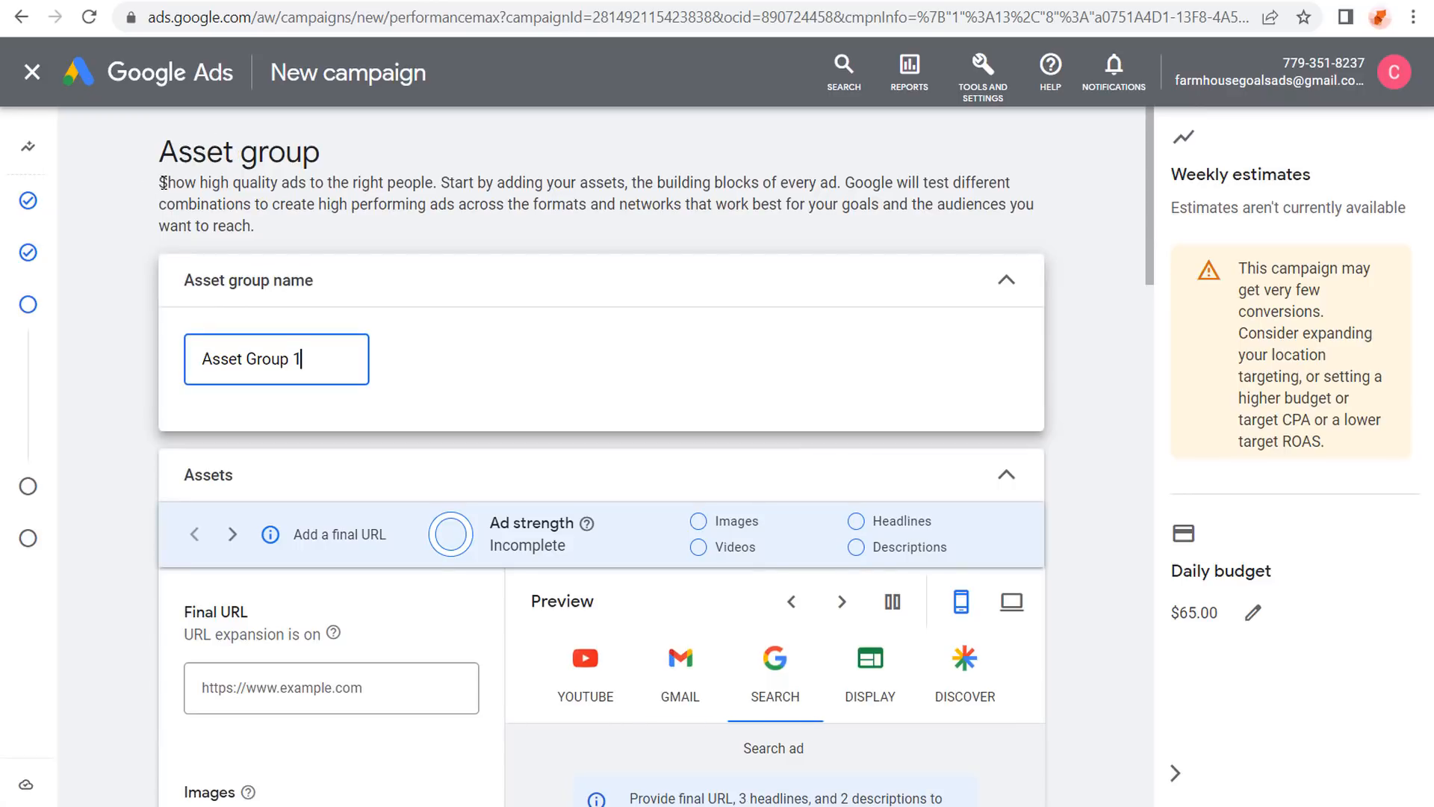
{"action": "left_click_drag", "start_coordinate": [163, 183], "coordinate": [438, 186]}
{"action": "left_click", "coordinate": [467, 188]}
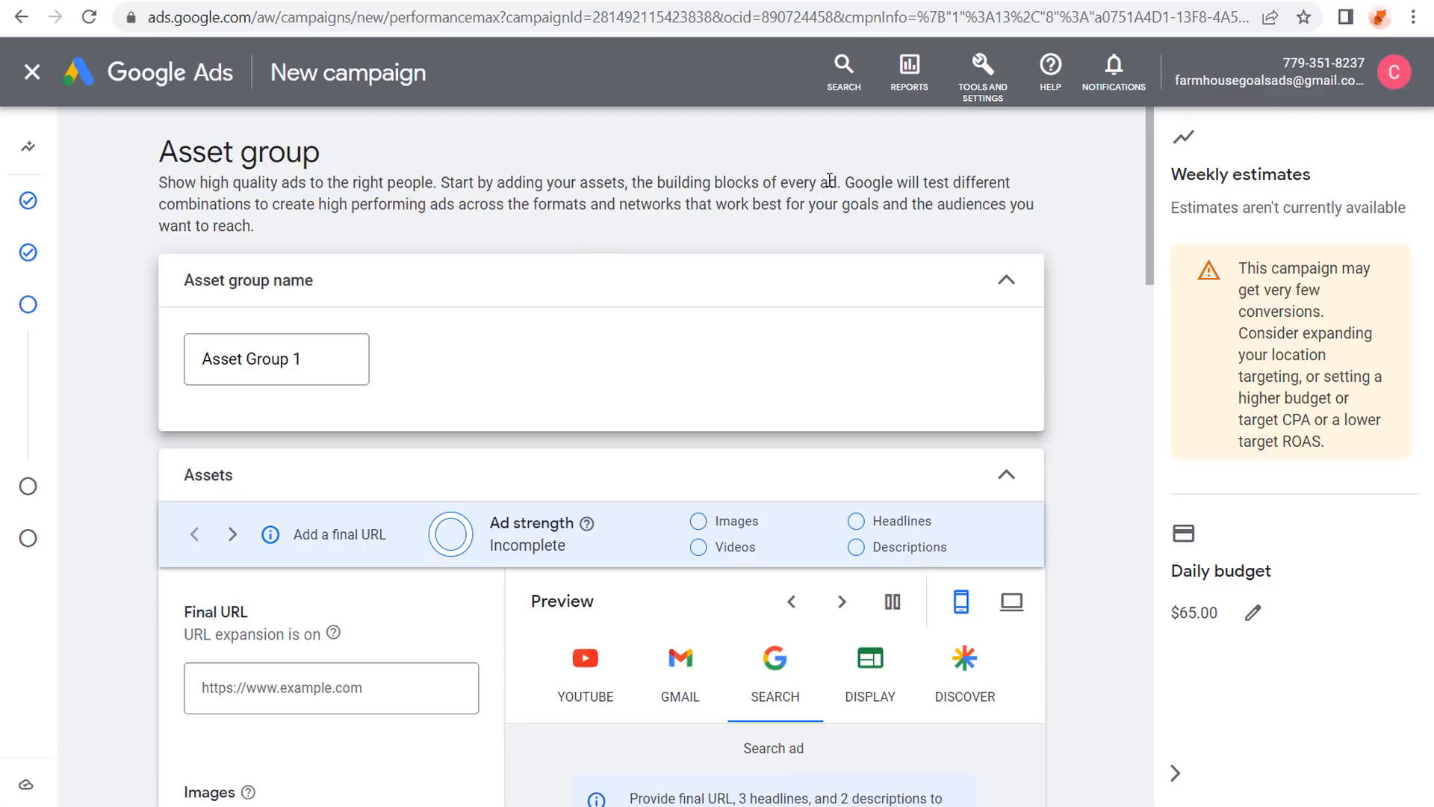
{"action": "left_click_drag", "start_coordinate": [326, 198], "coordinate": [589, 199]}
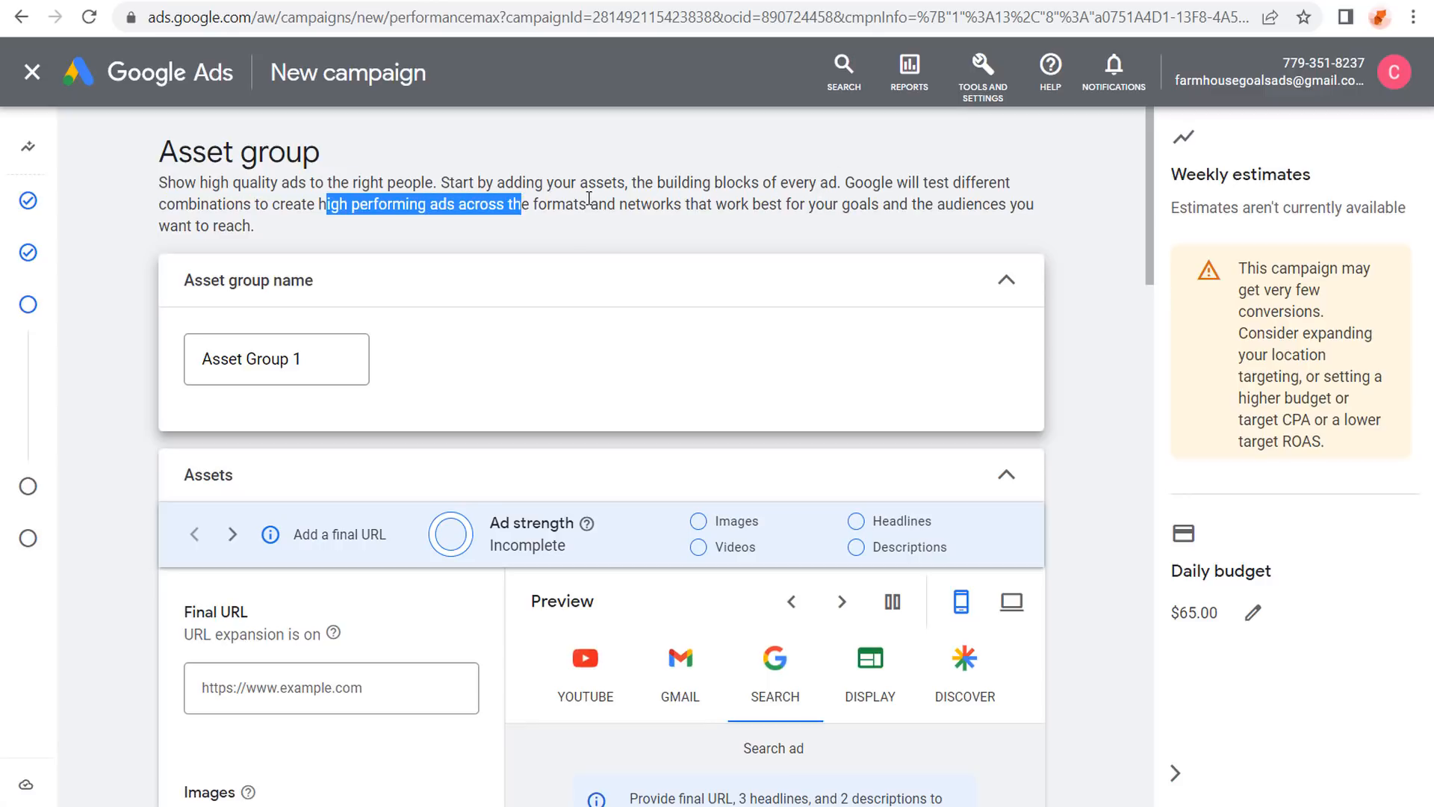
{"action": "left_click", "coordinate": [590, 198]}
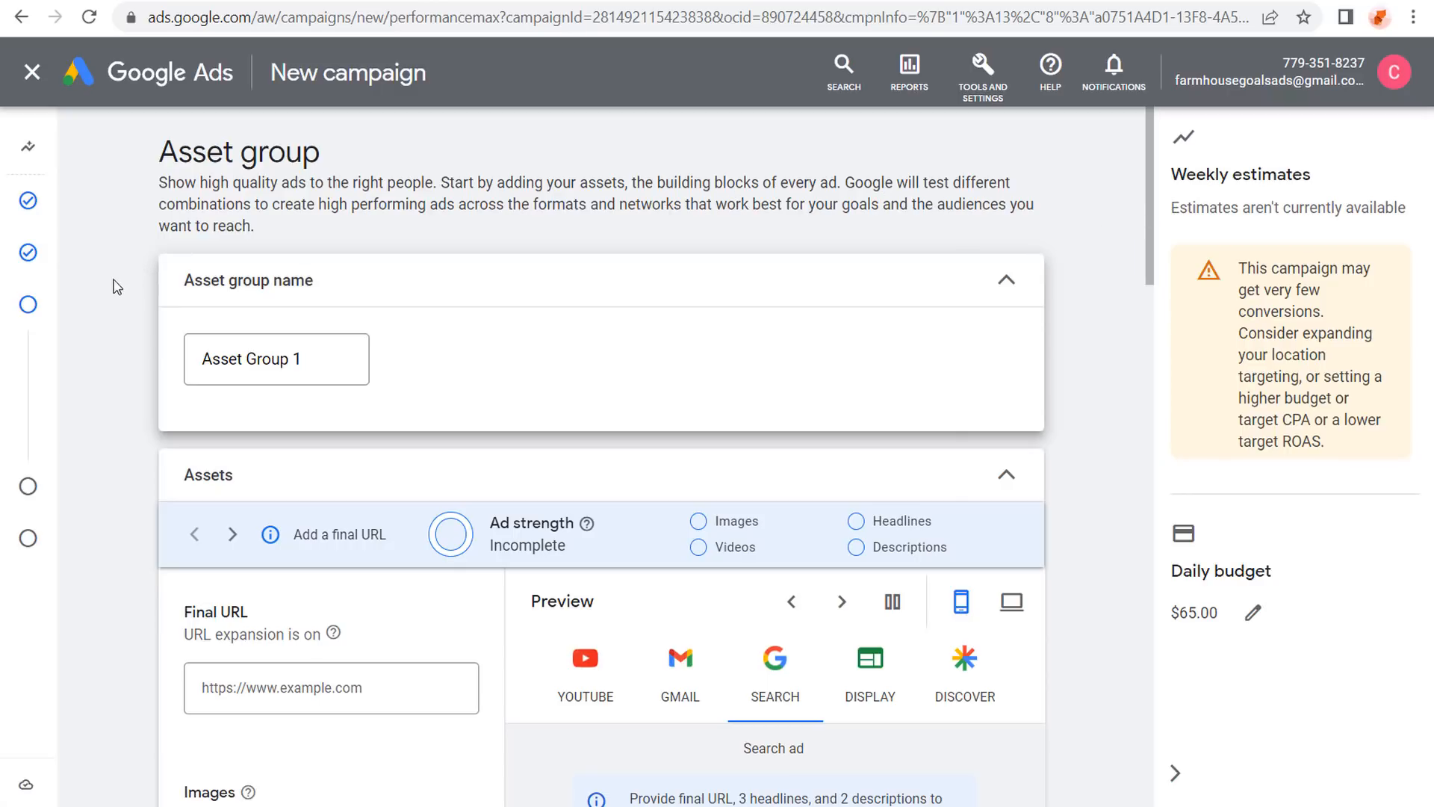
{"action": "scroll", "coordinate": [116, 287], "scroll_direction": "down", "scroll_amount": 4}
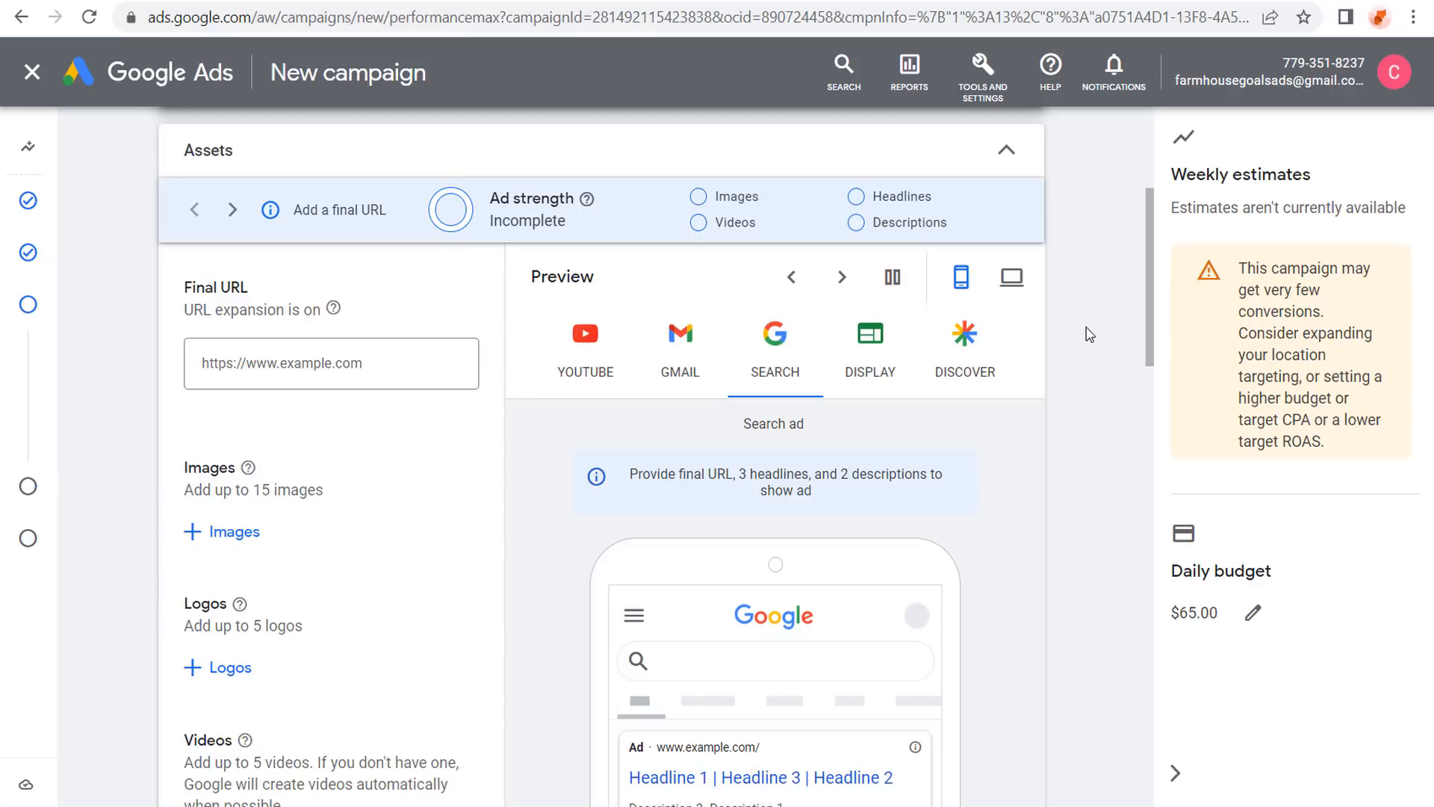
{"action": "scroll", "coordinate": [115, 400], "scroll_direction": "up", "scroll_amount": 3}
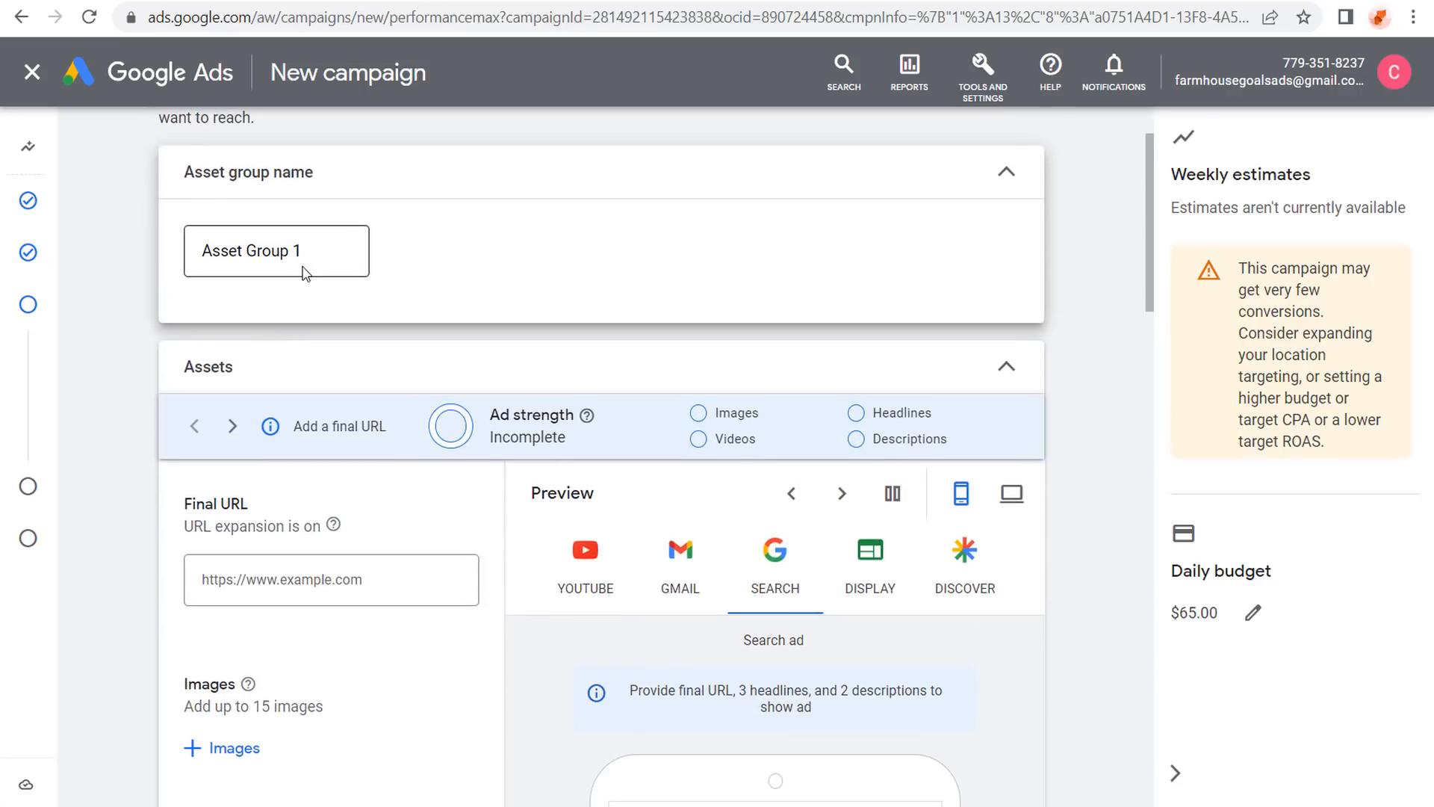
{"action": "scroll", "coordinate": [149, 463], "scroll_direction": "down", "scroll_amount": 4}
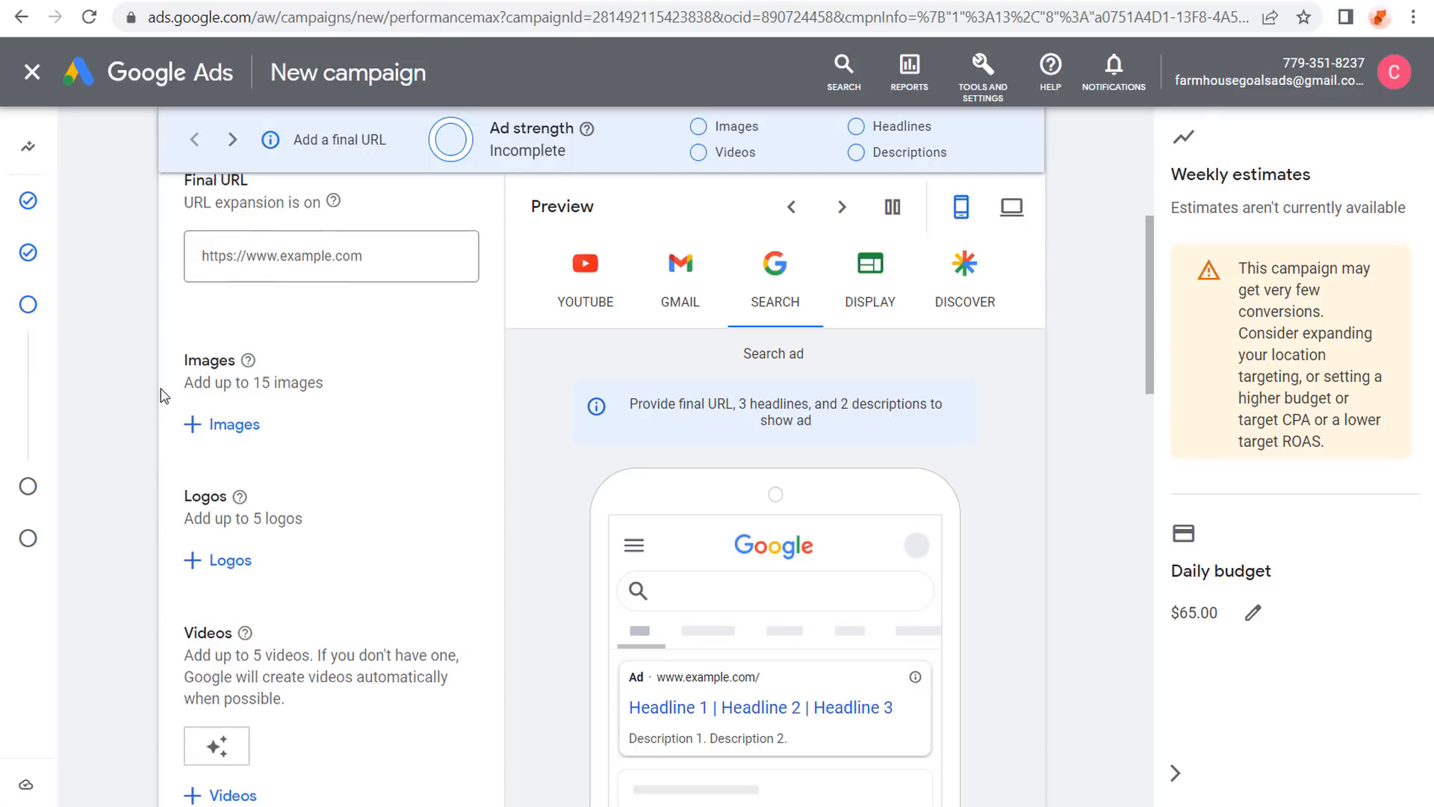
{"action": "scroll", "coordinate": [163, 396], "scroll_direction": "up", "scroll_amount": 1}
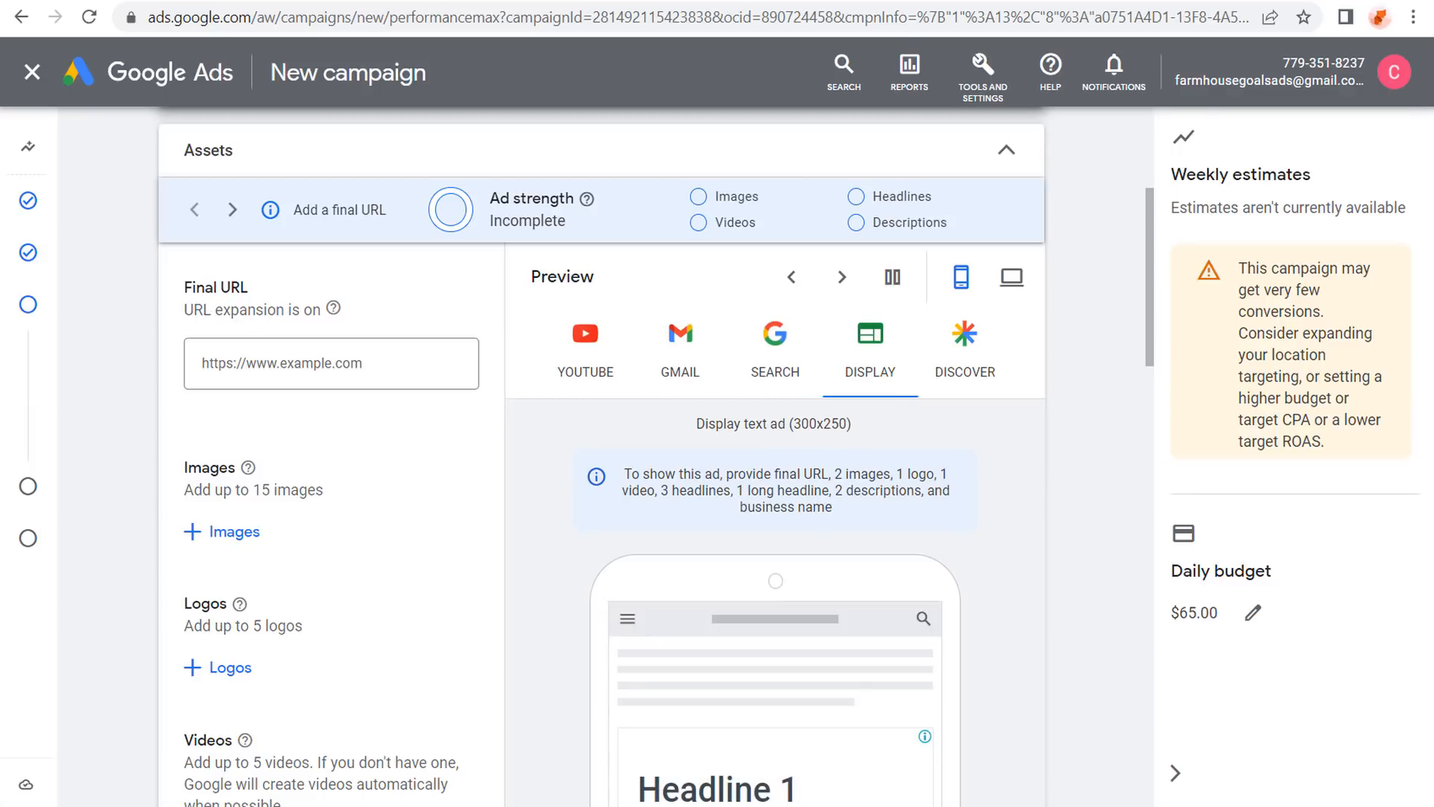
{"action": "key", "text": "ctrl+Tab"}
Select the web address of the '52 Beautiful Farmhouse Decorations You Will Love' post.
{"action": "left_click_drag", "start_coordinate": [254, 92], "coordinate": [413, 83]}
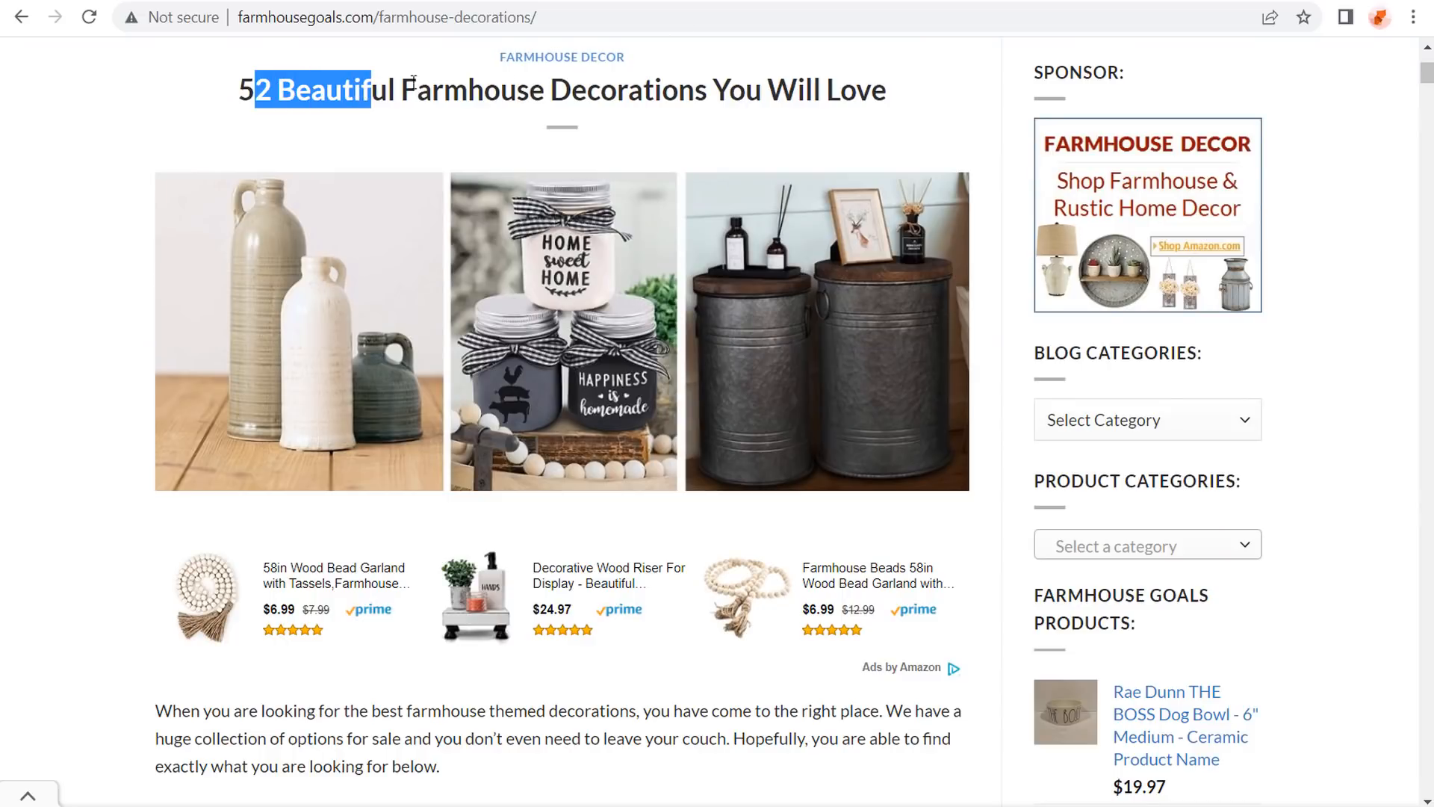
{"action": "left_click", "coordinate": [516, 85]}
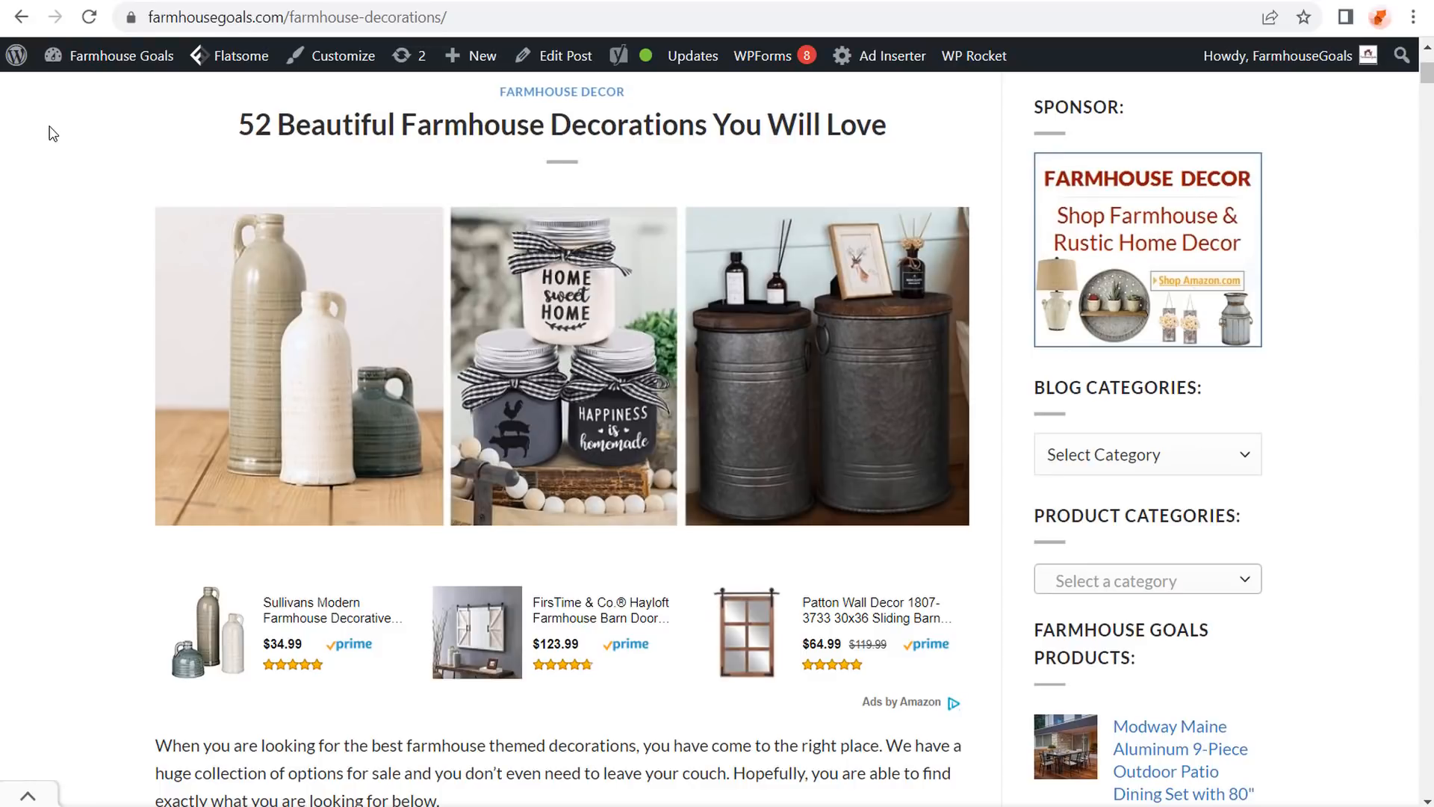
{"action": "left_click", "coordinate": [354, 13]}
{"action": "key", "text": "ctrl+c"}
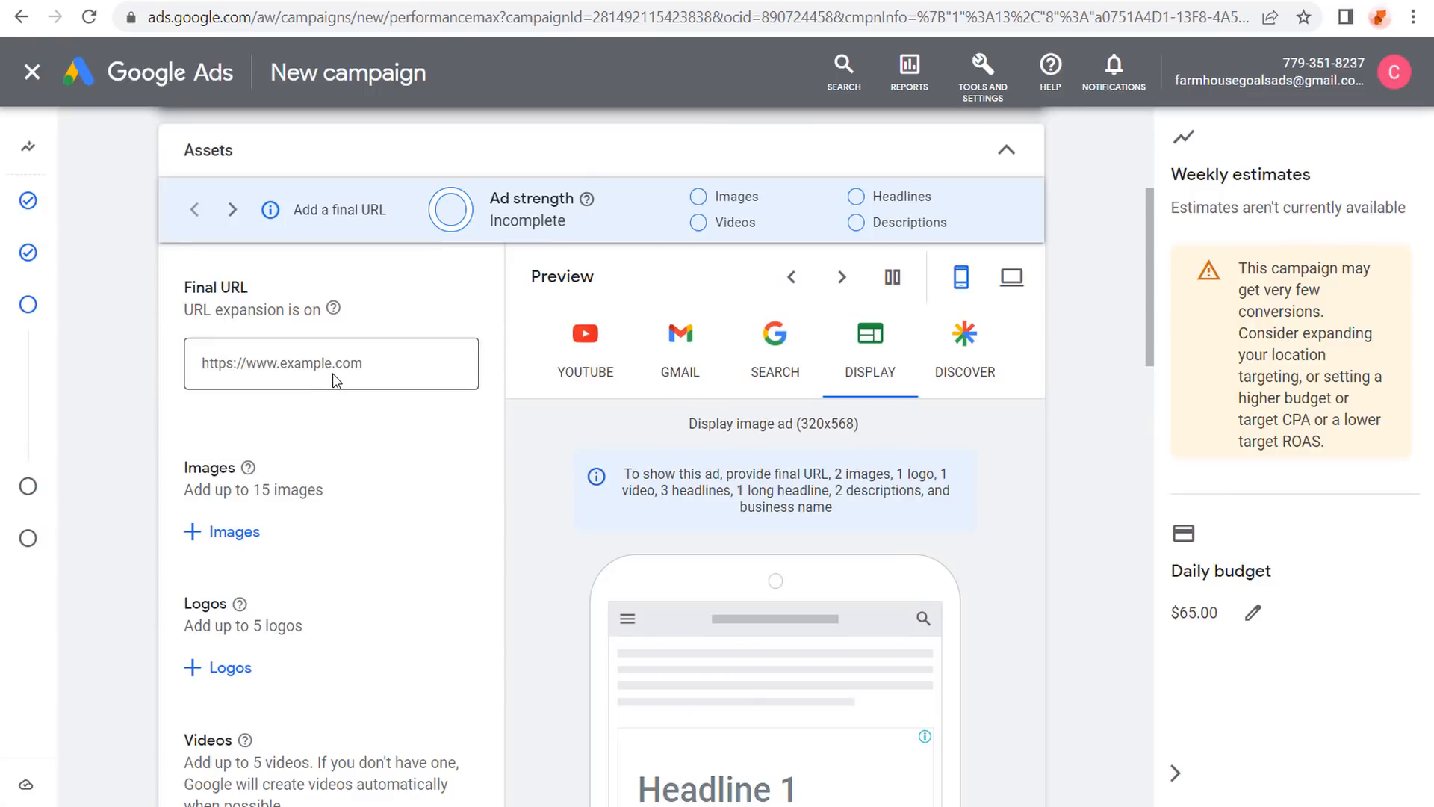
Paste the farmhouse decorations post address as the asset group's Final URL.
{"action": "left_click", "coordinate": [395, 384]}
{"action": "key", "text": "ctrl+v"}
{"action": "left_click_drag", "start_coordinate": [188, 298], "coordinate": [211, 323]}
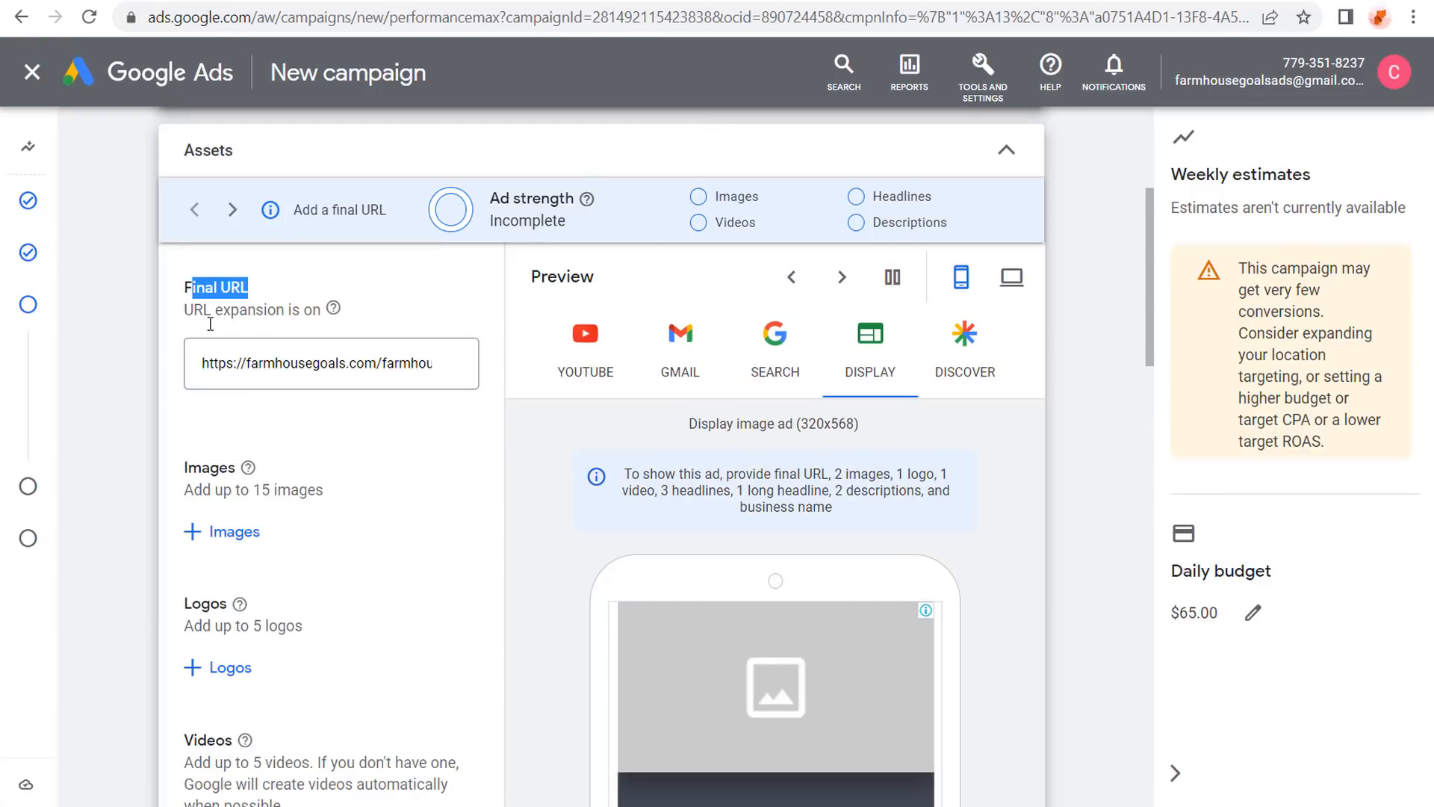
{"action": "left_click", "coordinate": [366, 306]}
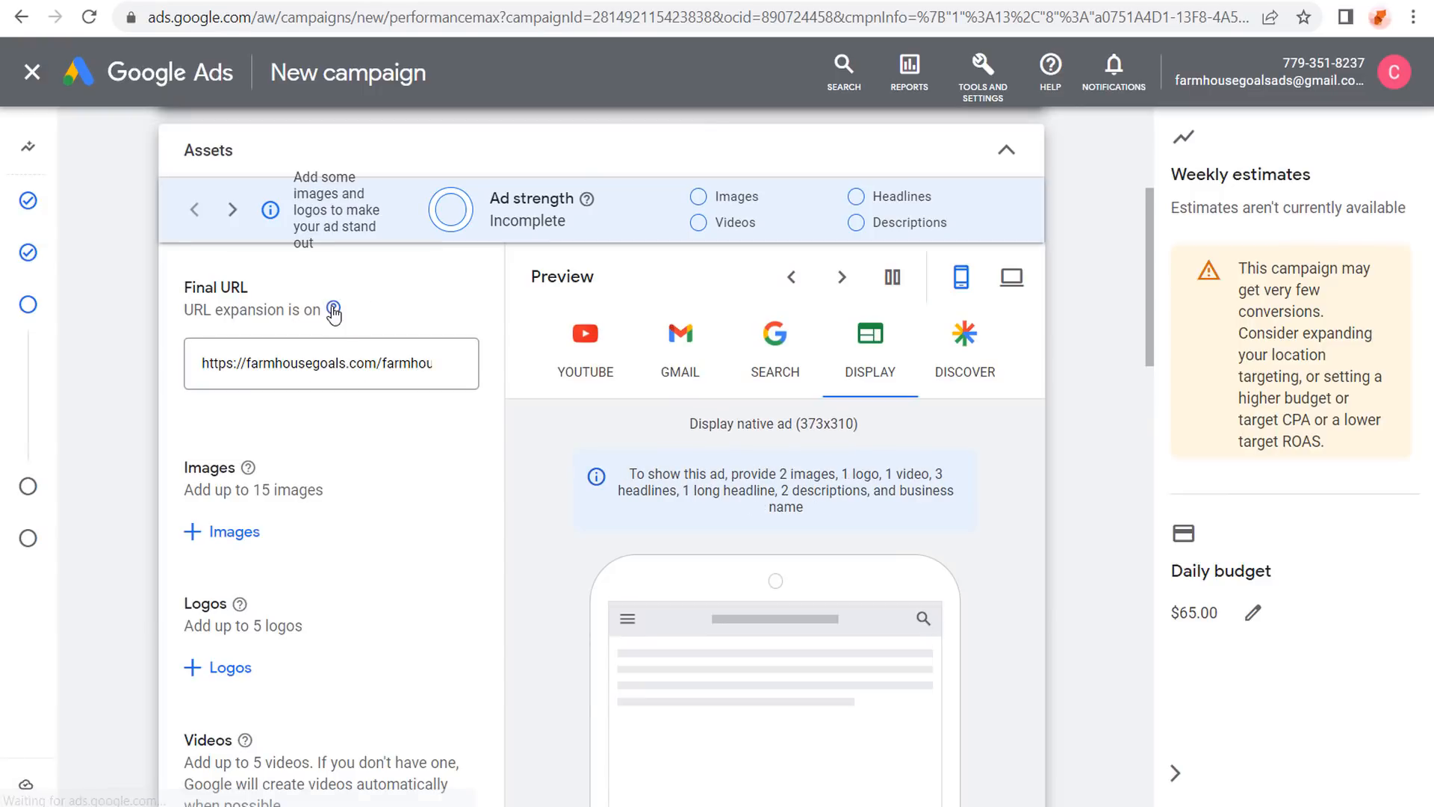
{"action": "mouse_move", "coordinate": [334, 307]}
{"action": "scroll", "coordinate": [131, 380], "scroll_direction": "down", "scroll_amount": 1}
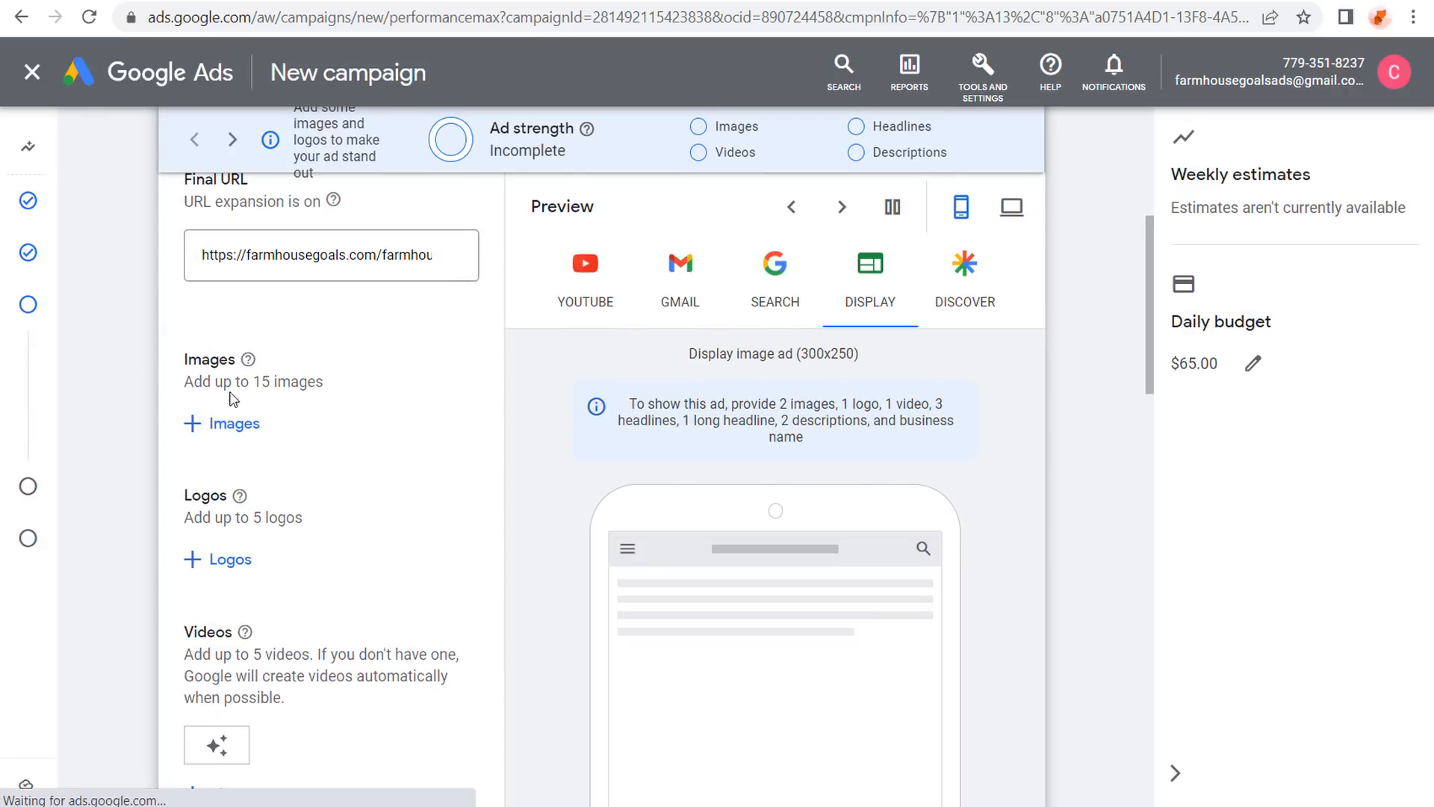
{"action": "scroll", "coordinate": [157, 350], "scroll_direction": "up", "scroll_amount": 3}
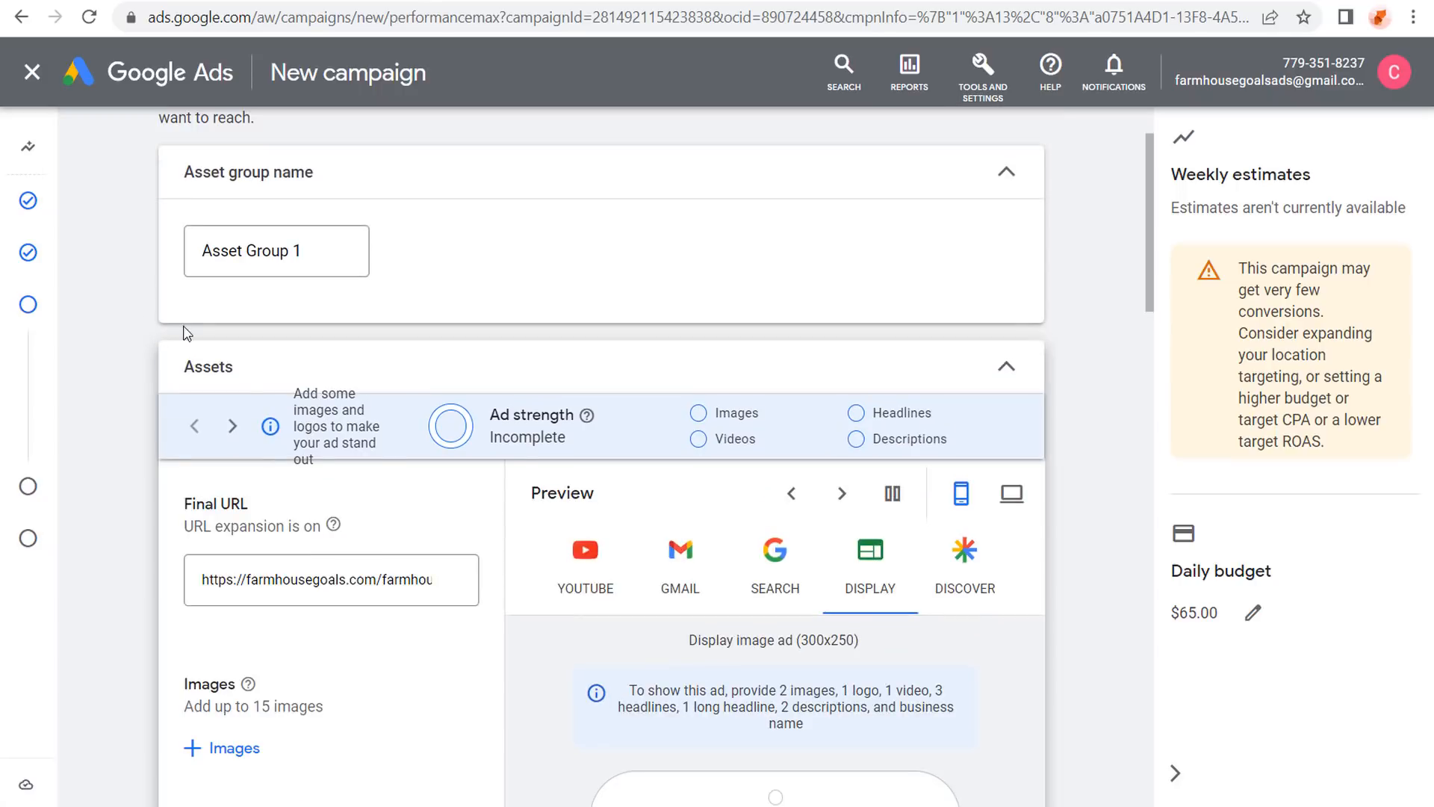
Rename the asset group to 'Farmhouse Decorations' and briefly open the image picker.
{"action": "left_click_drag", "start_coordinate": [326, 253], "coordinate": [124, 260]}
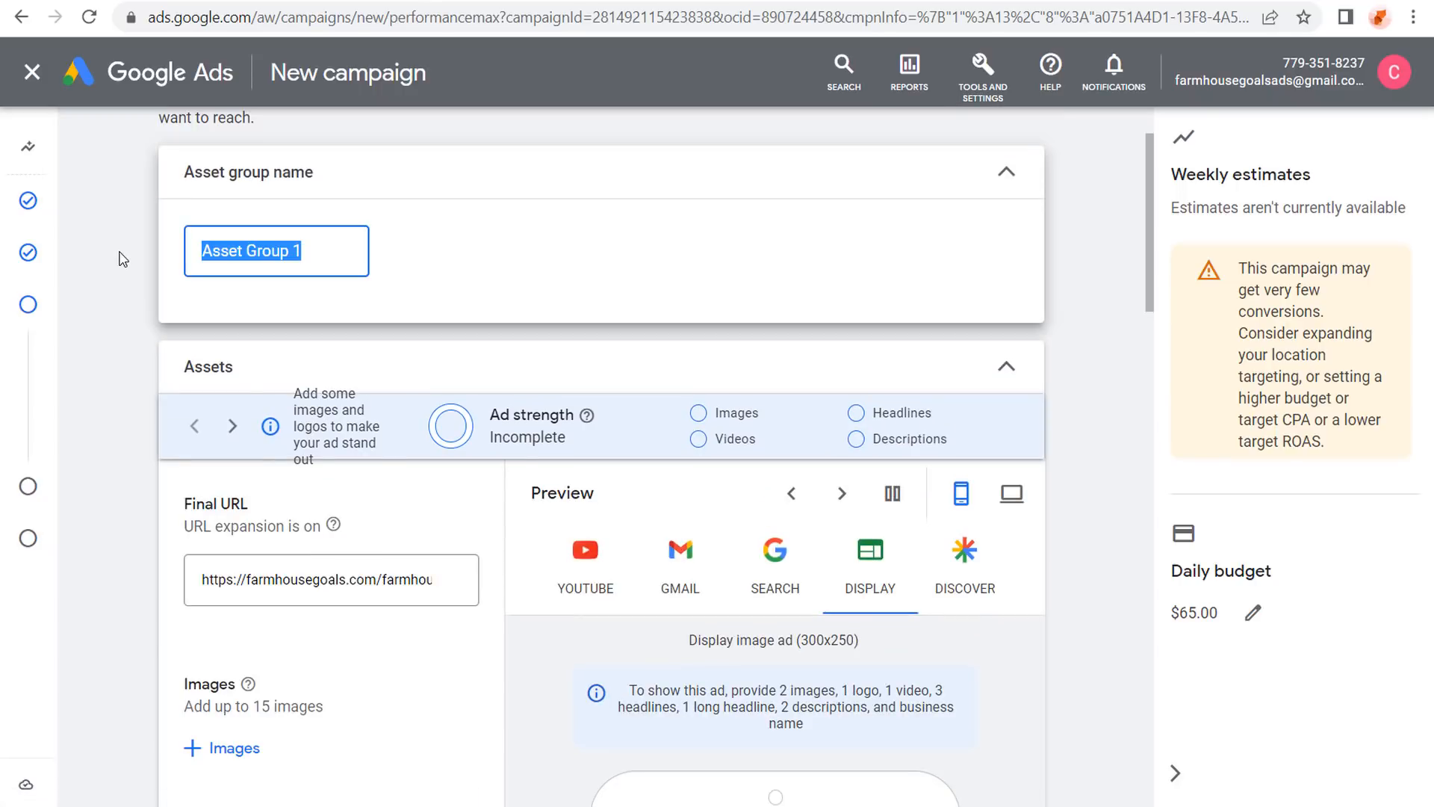
{"action": "type", "text": "Farmhouse "}
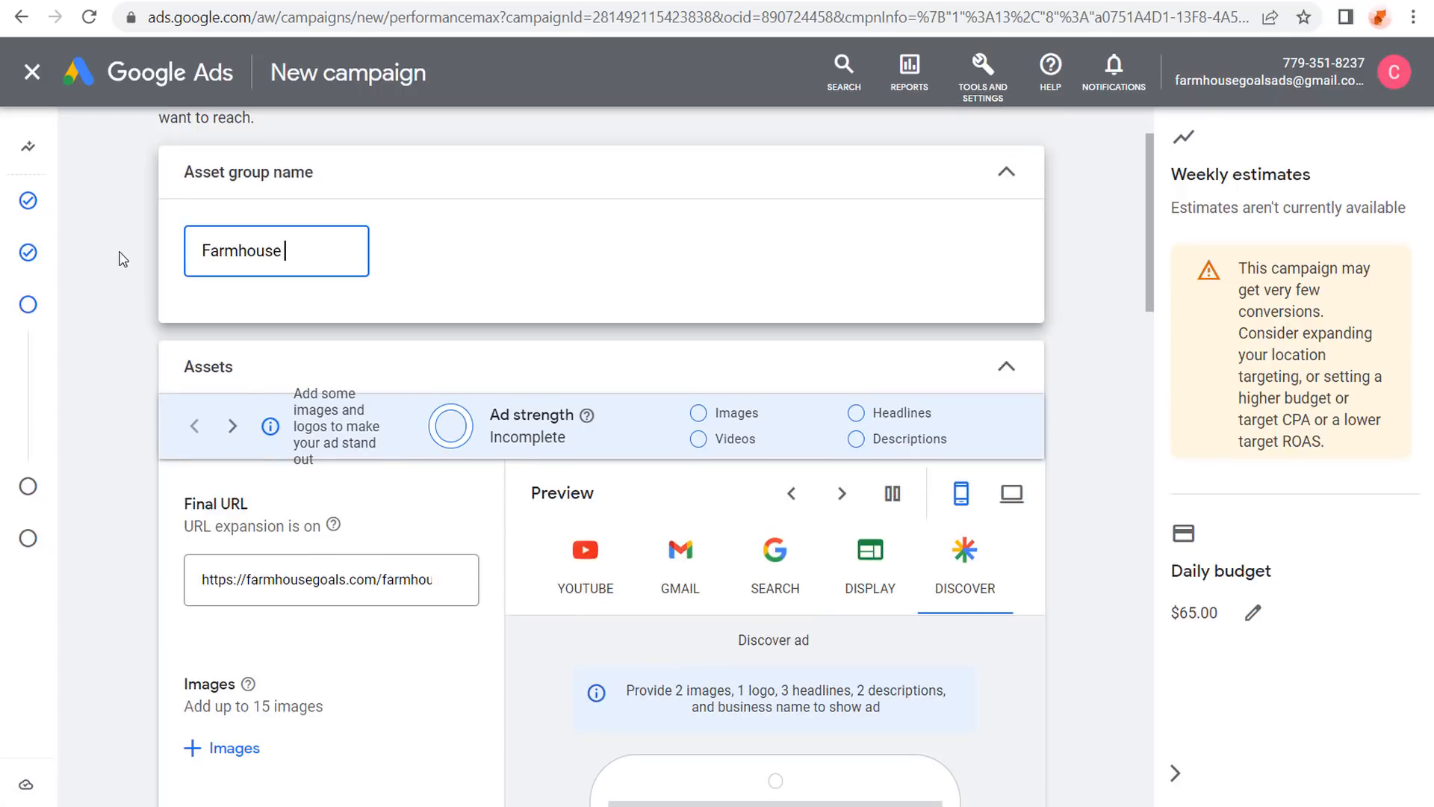
{"action": "type", "text": "Decorations"}
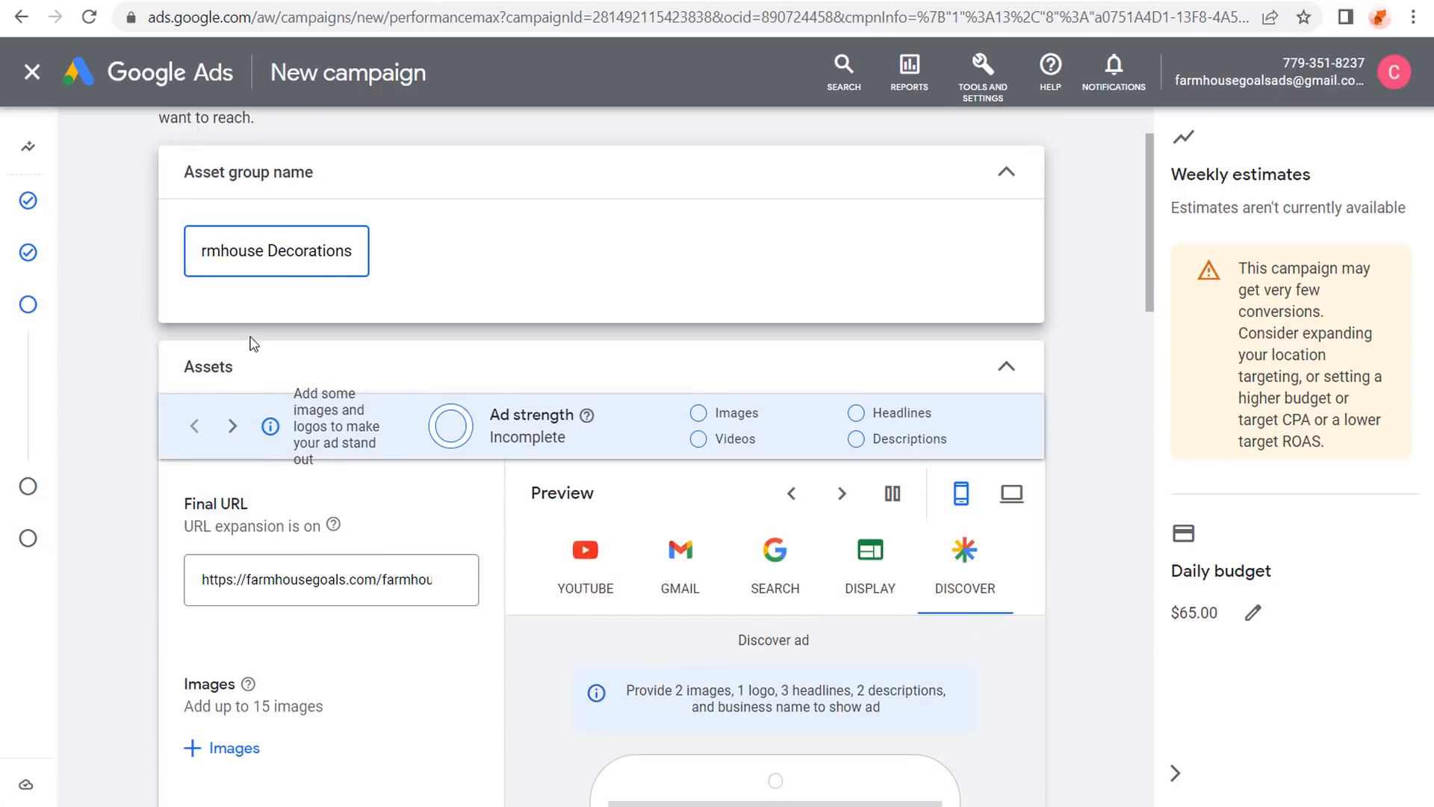
{"action": "scroll", "coordinate": [249, 339], "scroll_direction": "down", "scroll_amount": 3}
{"action": "left_click", "coordinate": [198, 423]}
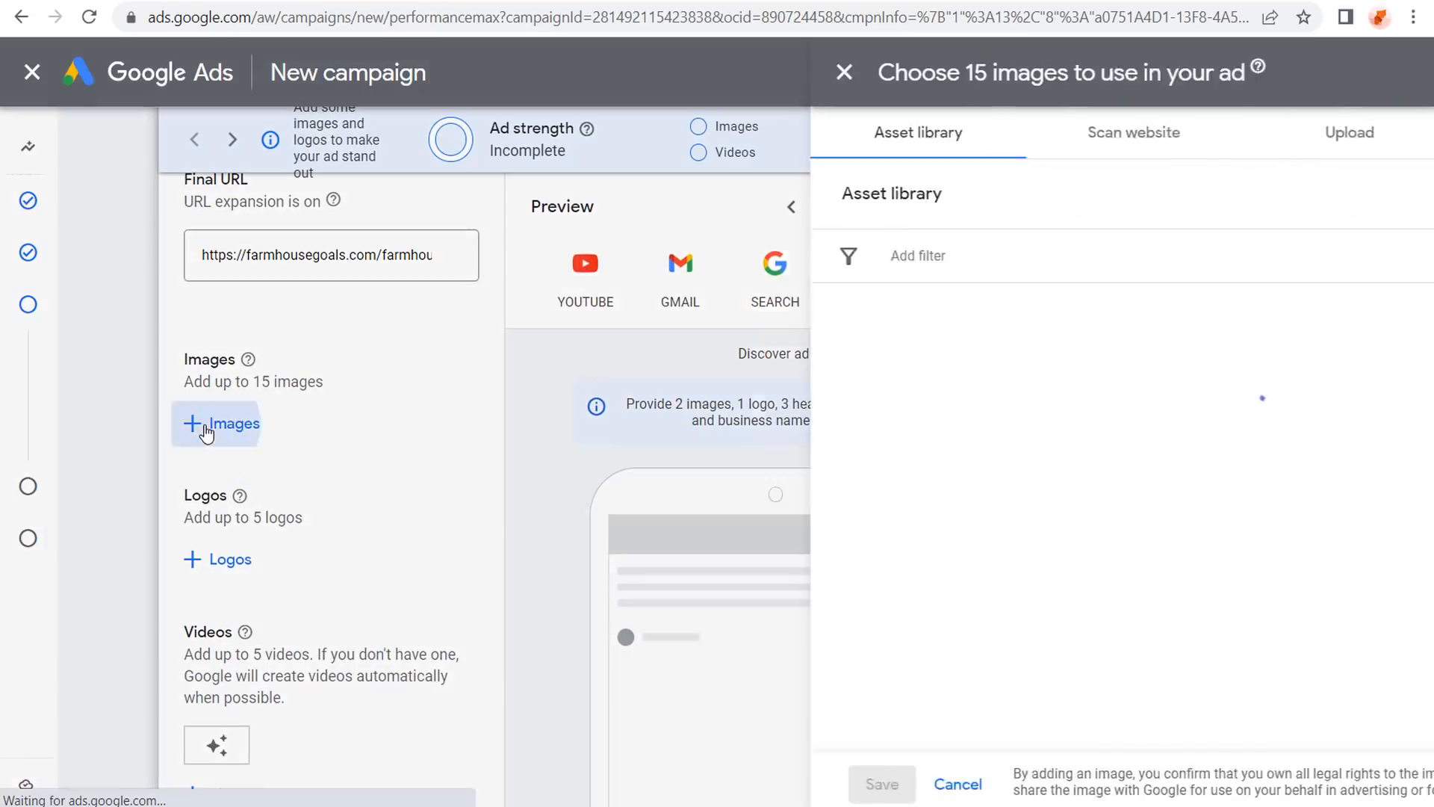
{"action": "left_click", "coordinate": [608, 71]}
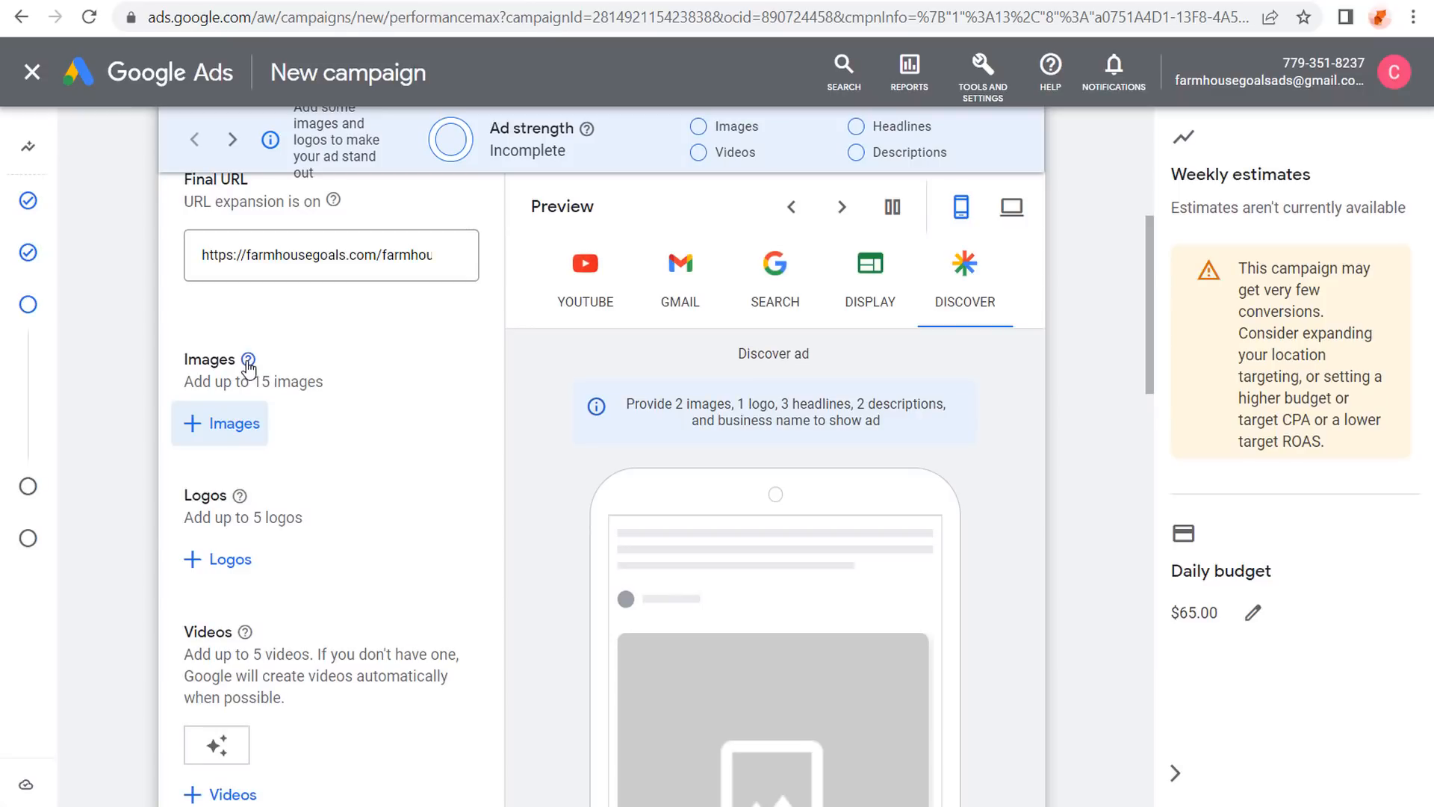
Review the recommended image sizes, including landscape and optional portrait ratios.
{"action": "left_click", "coordinate": [249, 360]}
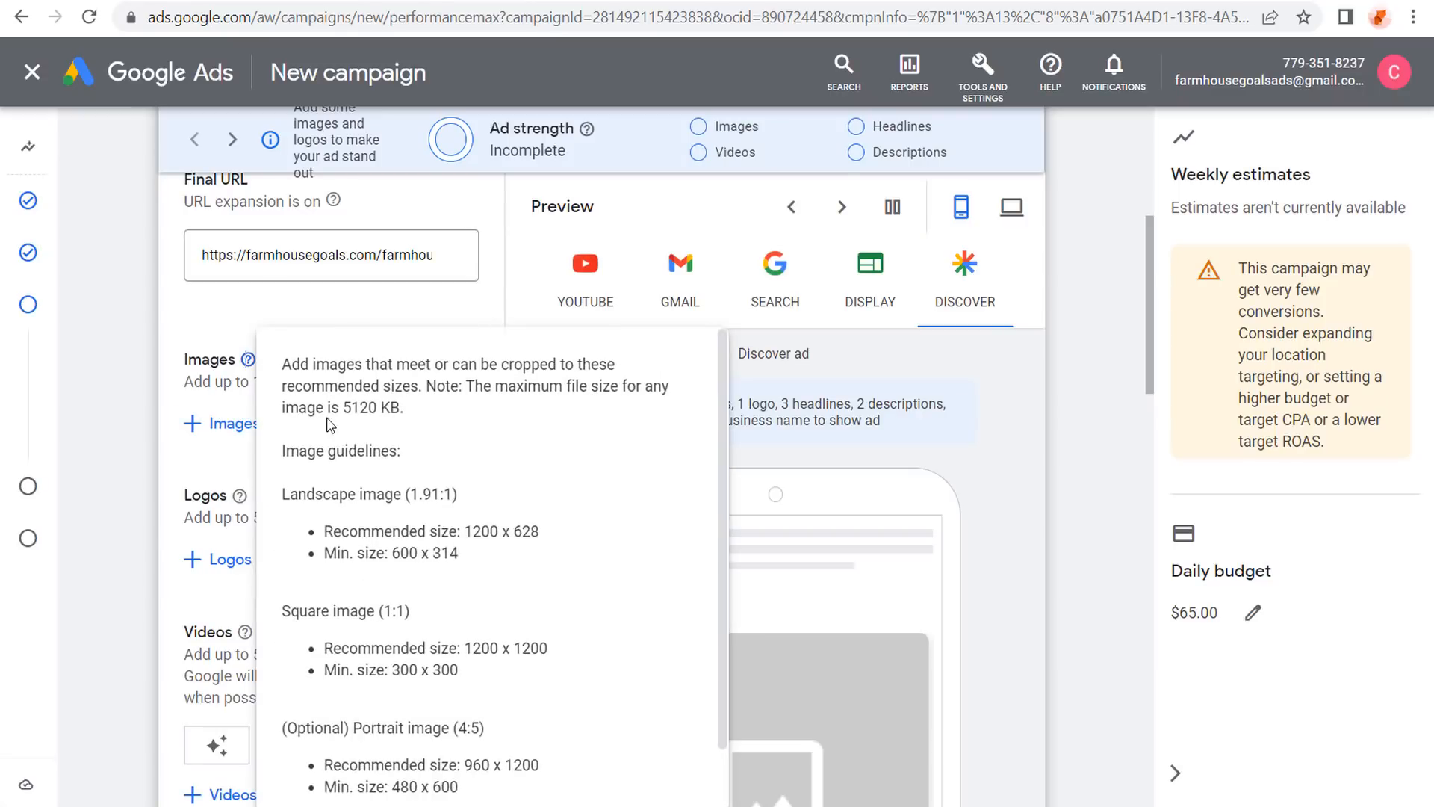
{"action": "scroll", "coordinate": [336, 422], "scroll_direction": "down", "scroll_amount": 2}
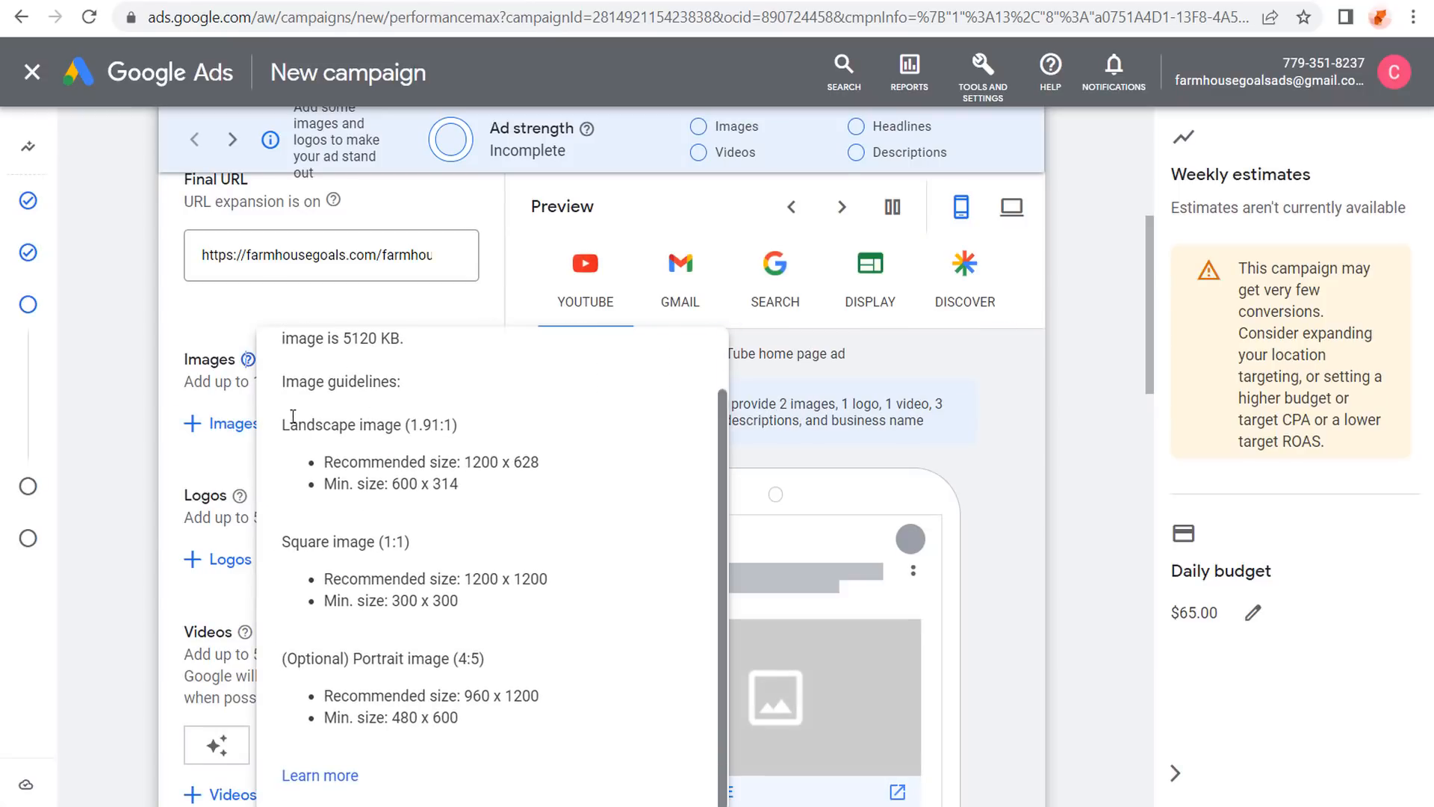
{"action": "left_click_drag", "start_coordinate": [286, 425], "coordinate": [452, 426]}
{"action": "left_click", "coordinate": [345, 633]}
{"action": "left_click_drag", "start_coordinate": [302, 666], "coordinate": [540, 695]}
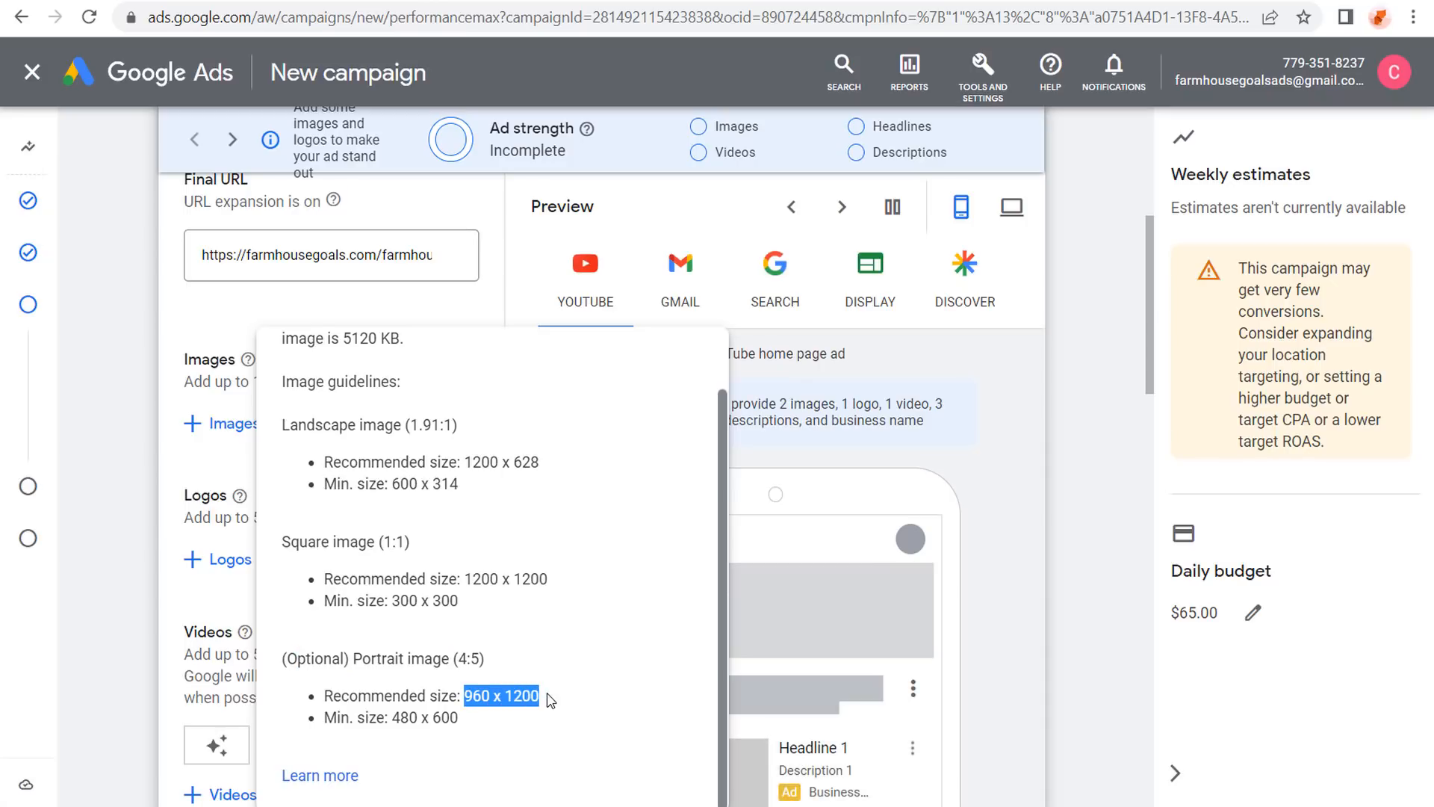
Go over the 1200 x 1200 square and 1200 x 628 (1.91:1) landscape image sizes.
{"action": "left_click", "coordinate": [593, 654]}
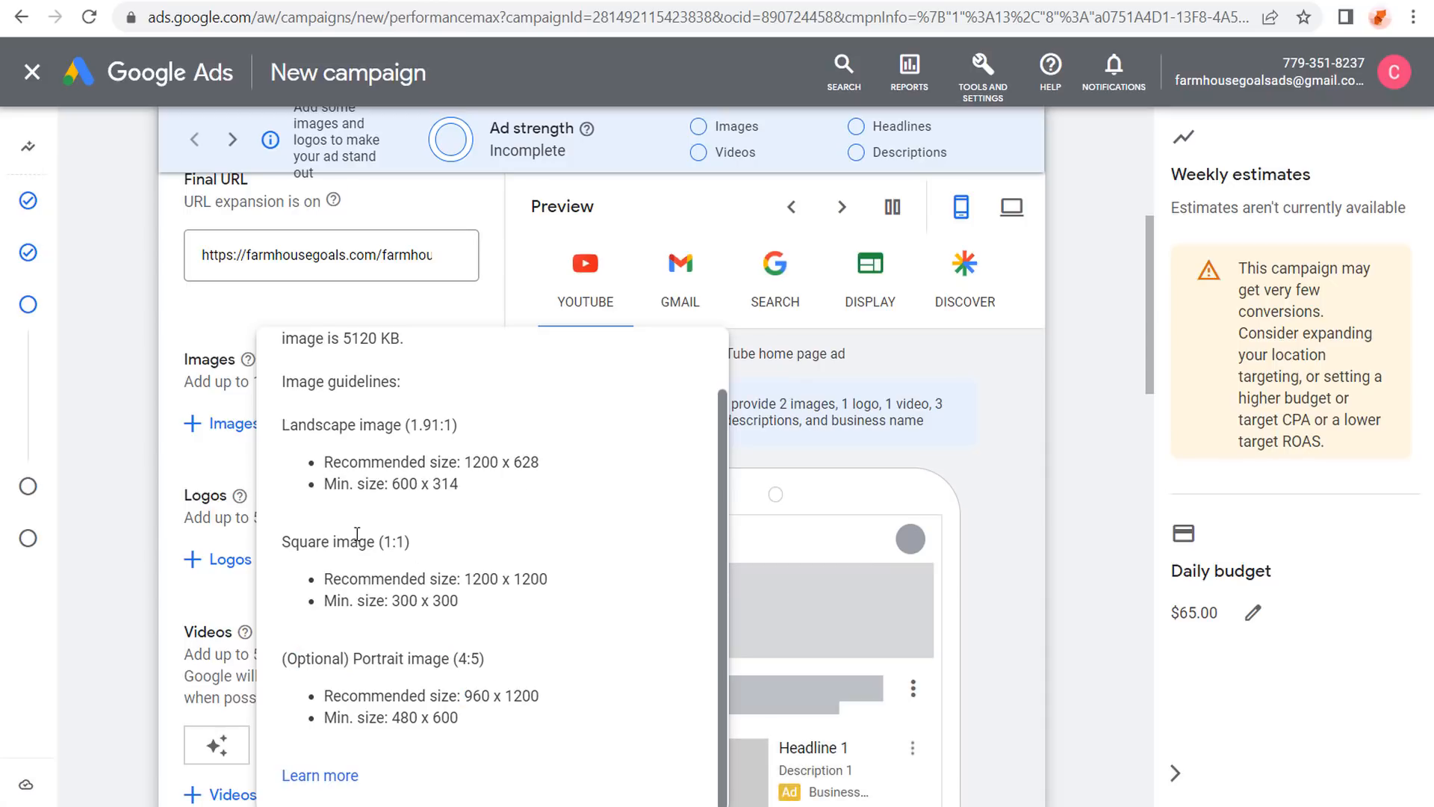
{"action": "left_click_drag", "start_coordinate": [464, 579], "coordinate": [570, 585]}
{"action": "left_click", "coordinate": [564, 527]}
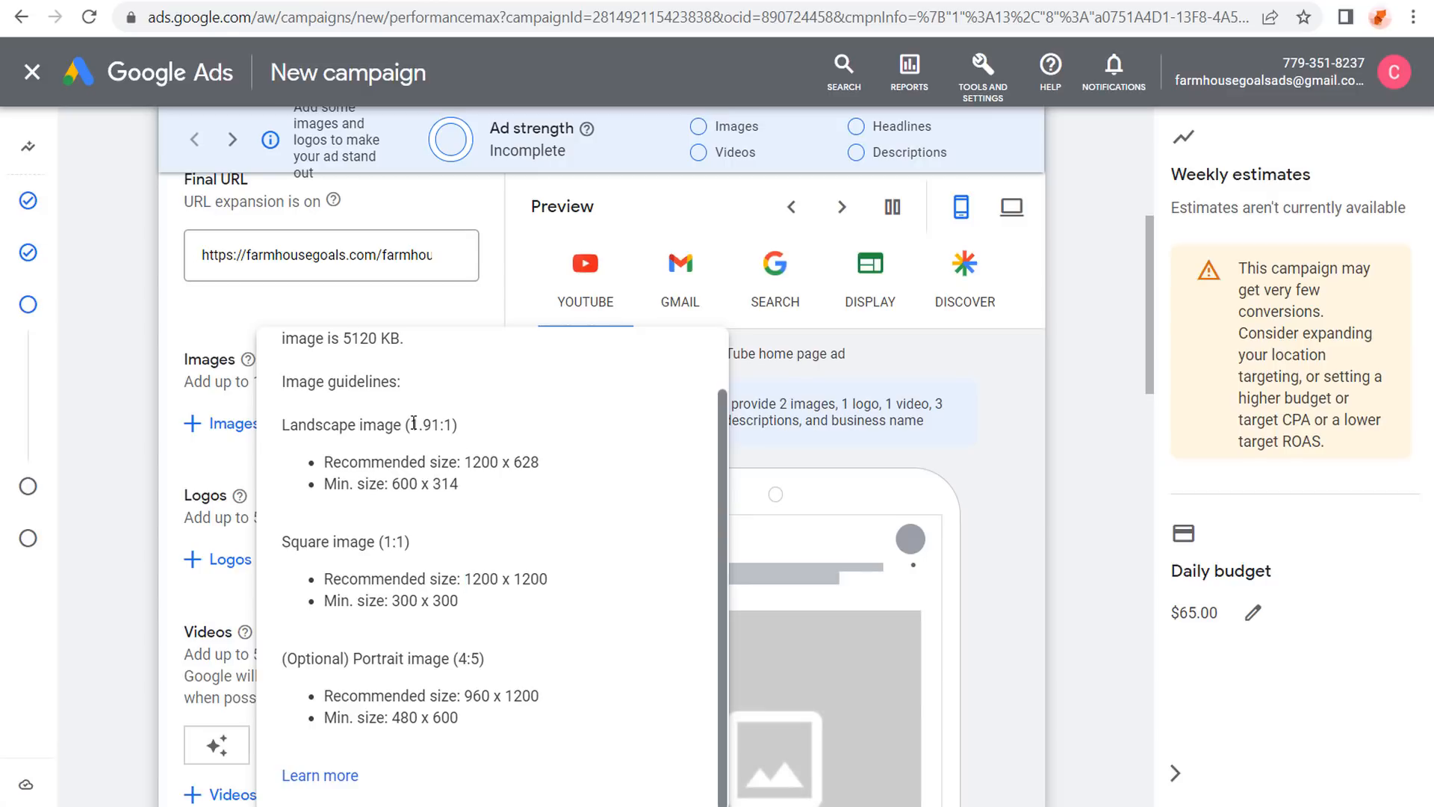
{"action": "left_click_drag", "start_coordinate": [413, 423], "coordinate": [553, 467]}
{"action": "left_click", "coordinate": [135, 338]}
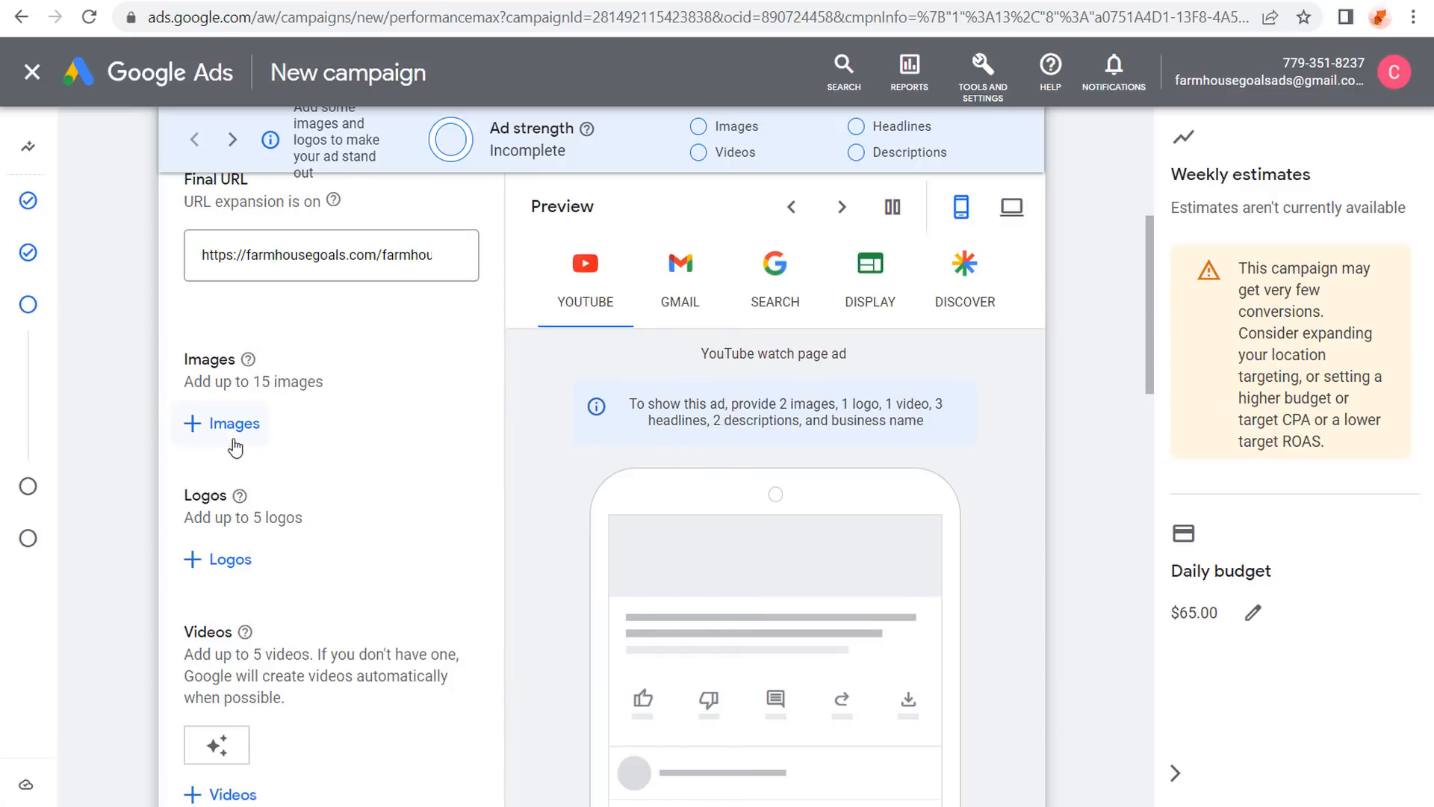
Open the image picker, scan the website, and view the uploaded farmhouse images.
{"action": "left_click", "coordinate": [228, 424]}
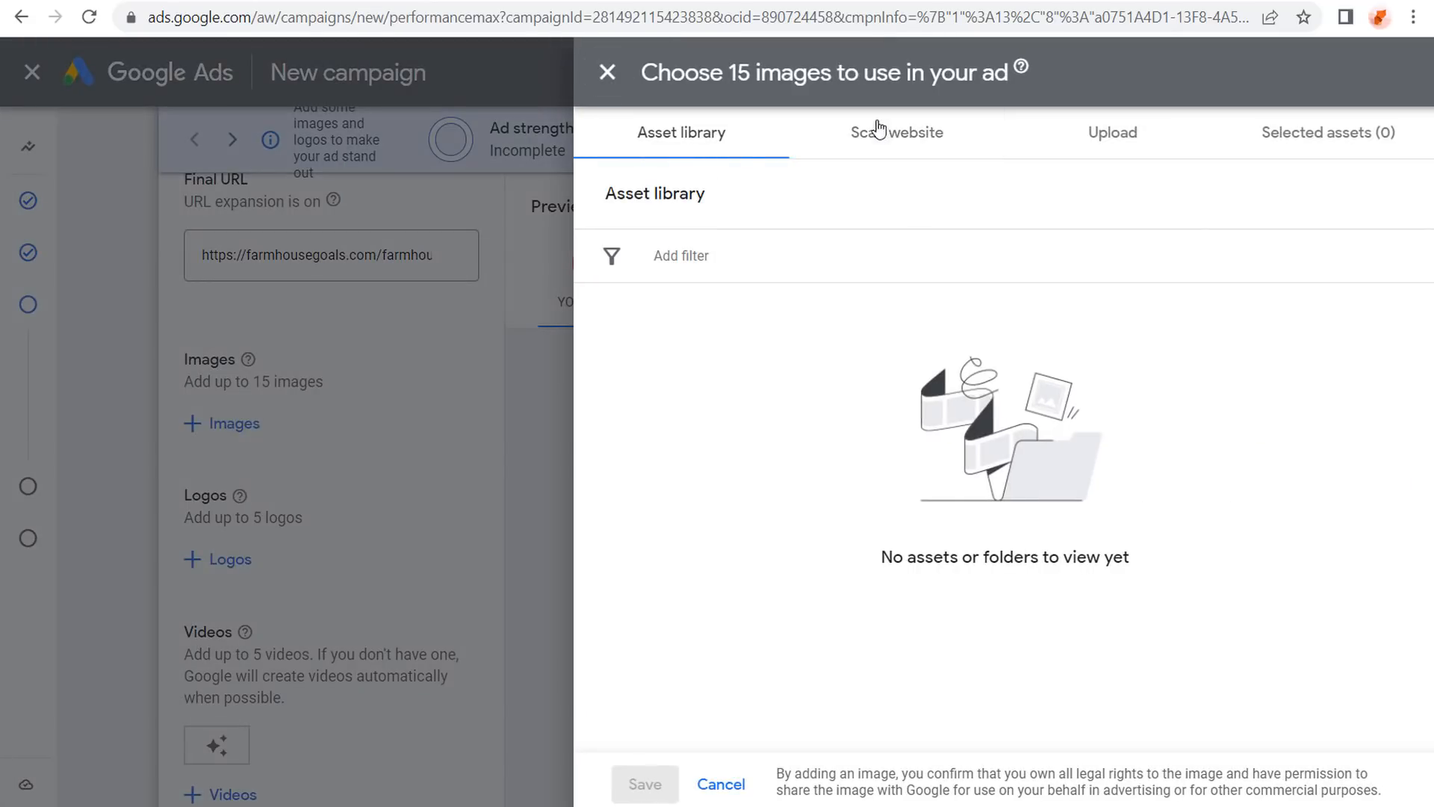
{"action": "left_click", "coordinate": [898, 138]}
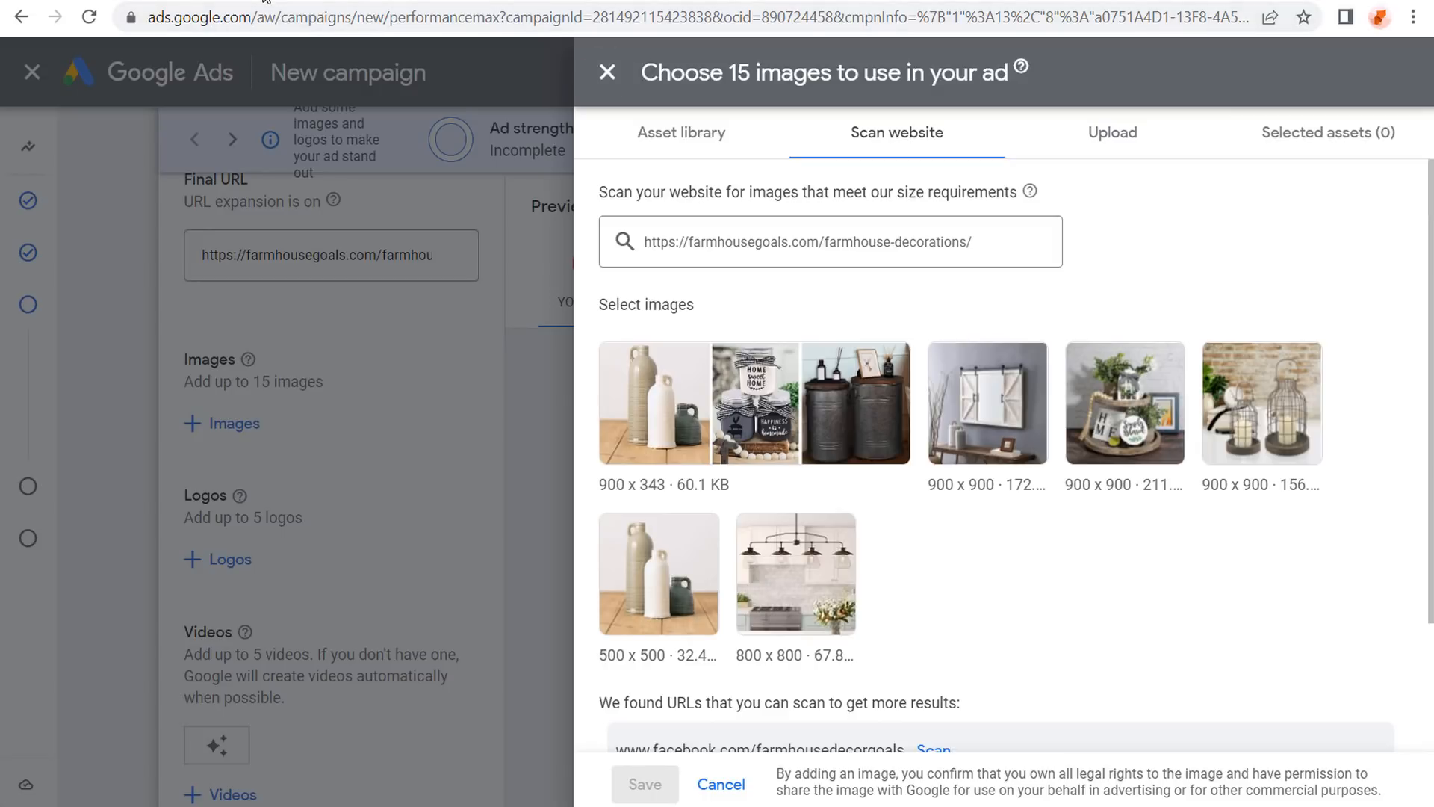
{"action": "left_click", "coordinate": [1027, 1]}
{"action": "scroll", "coordinate": [125, 427], "scroll_direction": "down", "scroll_amount": 10}
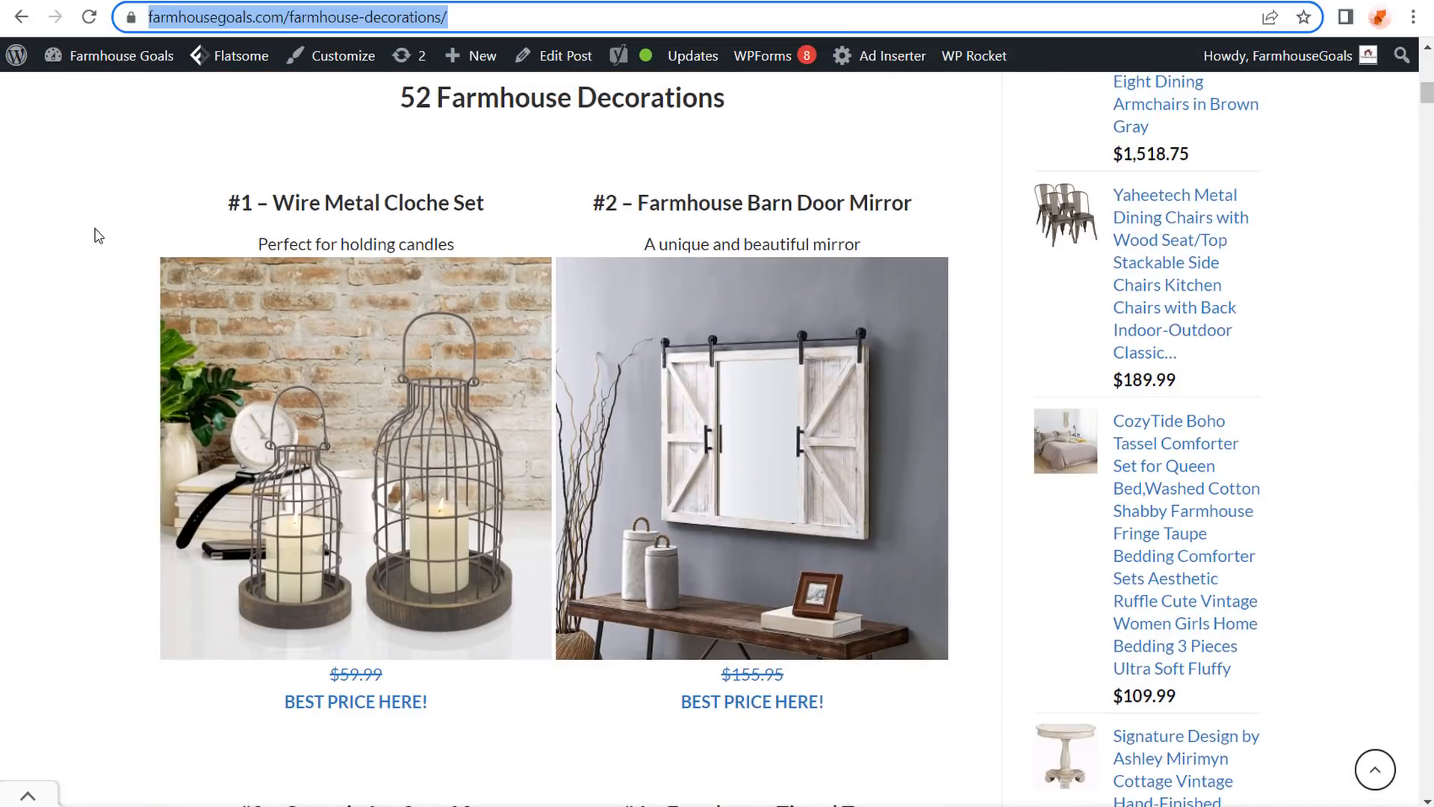
{"action": "left_click", "coordinate": [81, 2]}
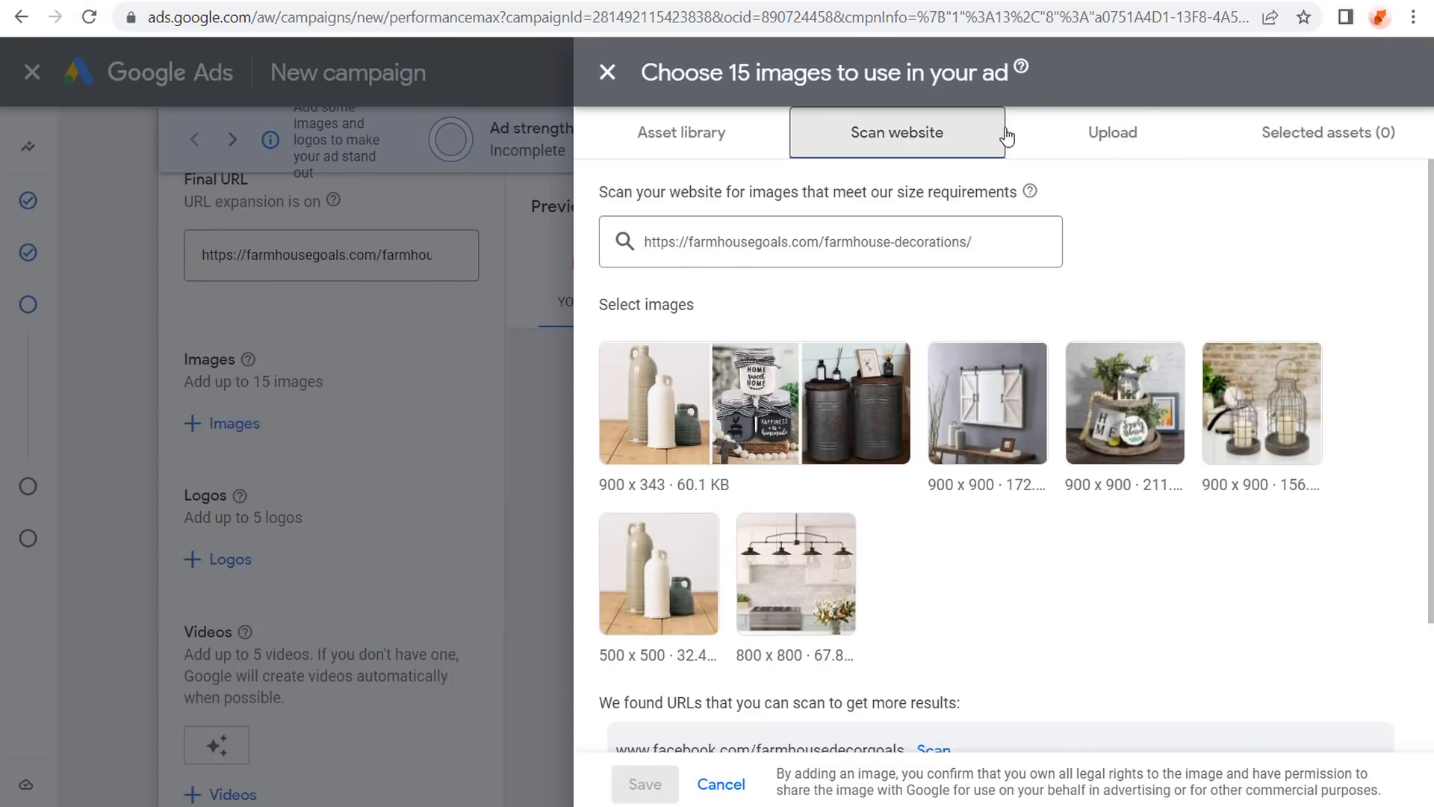
{"action": "left_click", "coordinate": [1156, 134]}
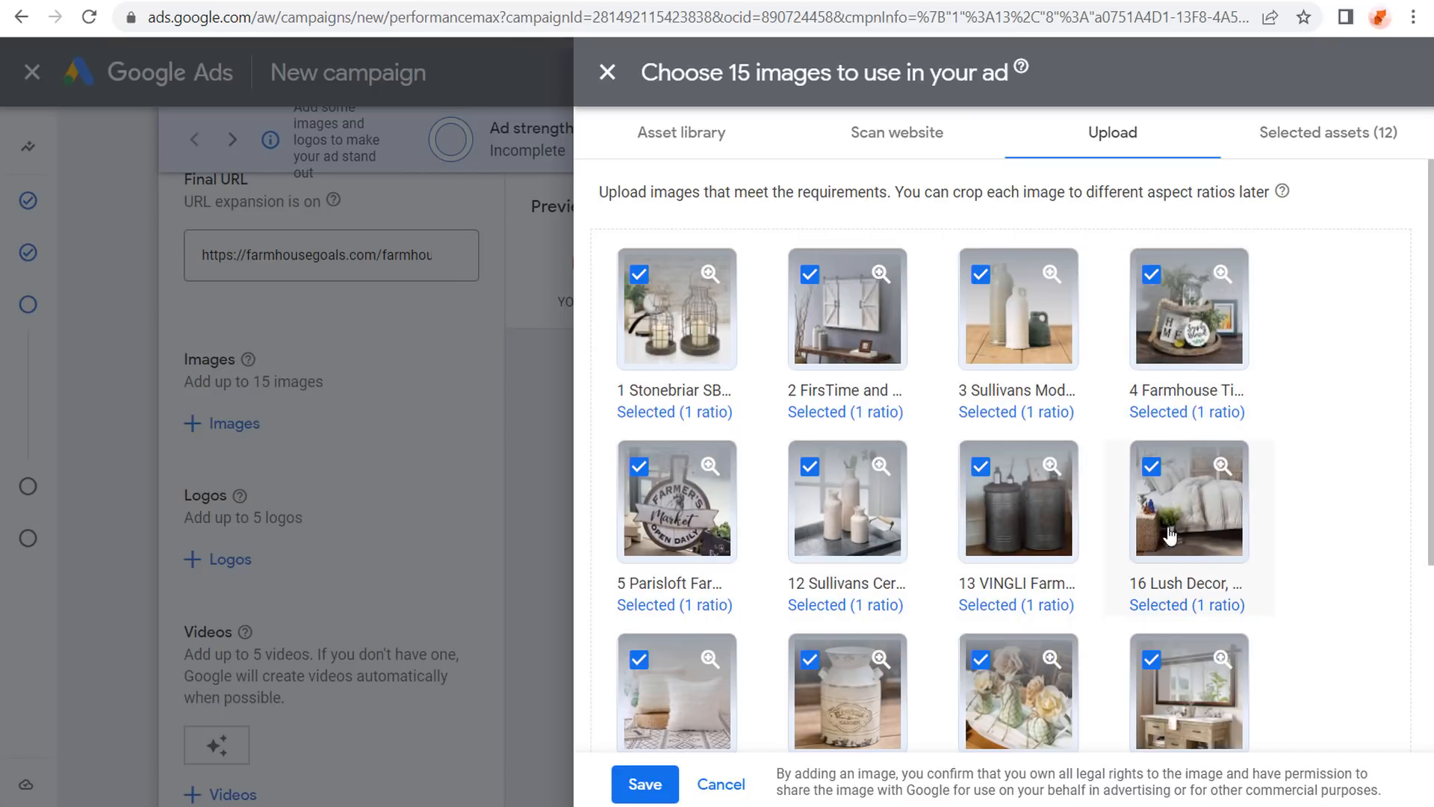
Inspect crop options for the bedding and faux flowers images, noting the 500 × 500 warning.
{"action": "left_click", "coordinate": [1195, 508]}
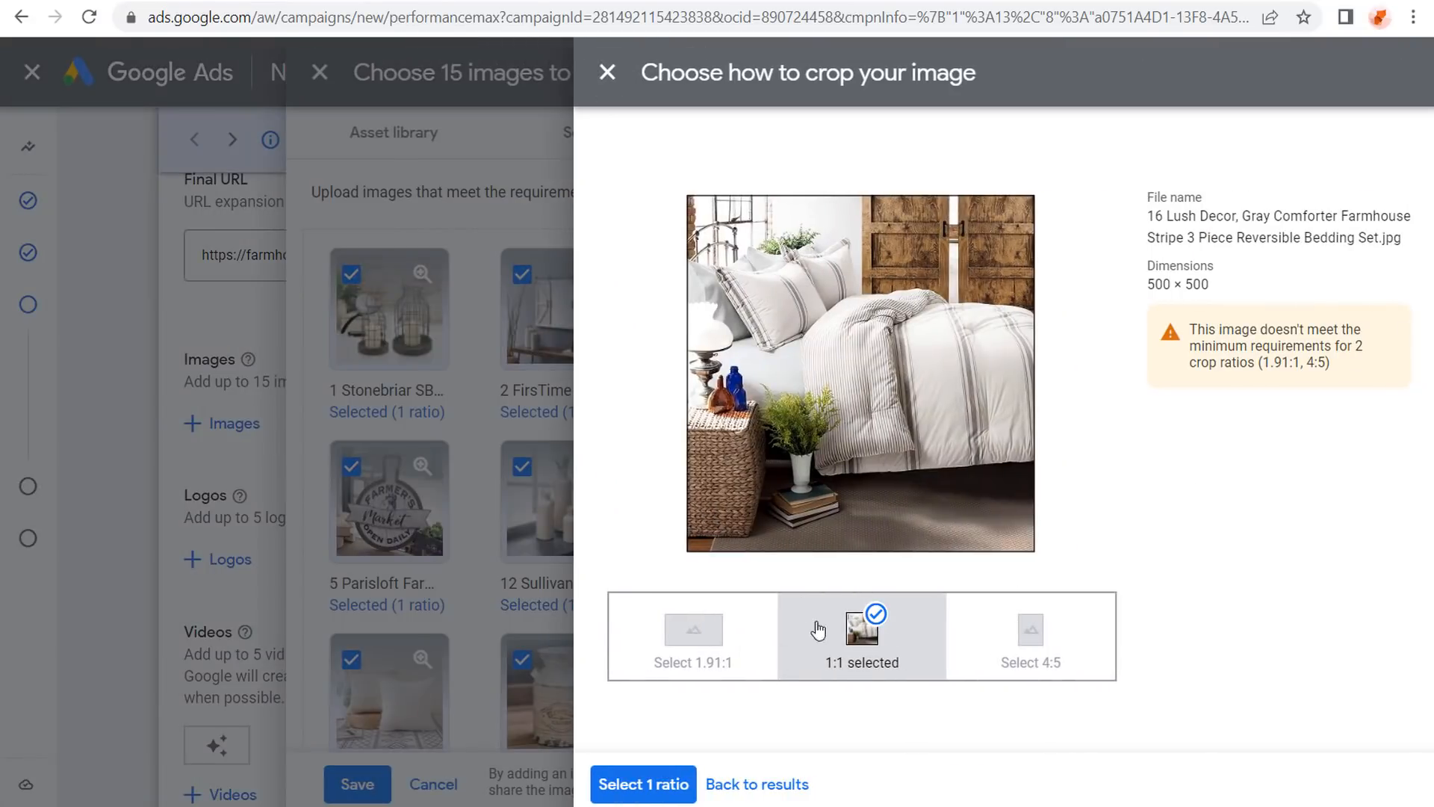
{"action": "left_click_drag", "start_coordinate": [1221, 333], "coordinate": [1321, 332]}
{"action": "left_click", "coordinate": [1326, 354]}
{"action": "left_click_drag", "start_coordinate": [1206, 288], "coordinate": [1125, 288]}
{"action": "left_click", "coordinate": [1237, 389]}
{"action": "left_click", "coordinate": [756, 784]}
{"action": "scroll", "coordinate": [827, 436], "scroll_direction": "down", "scroll_amount": 4}
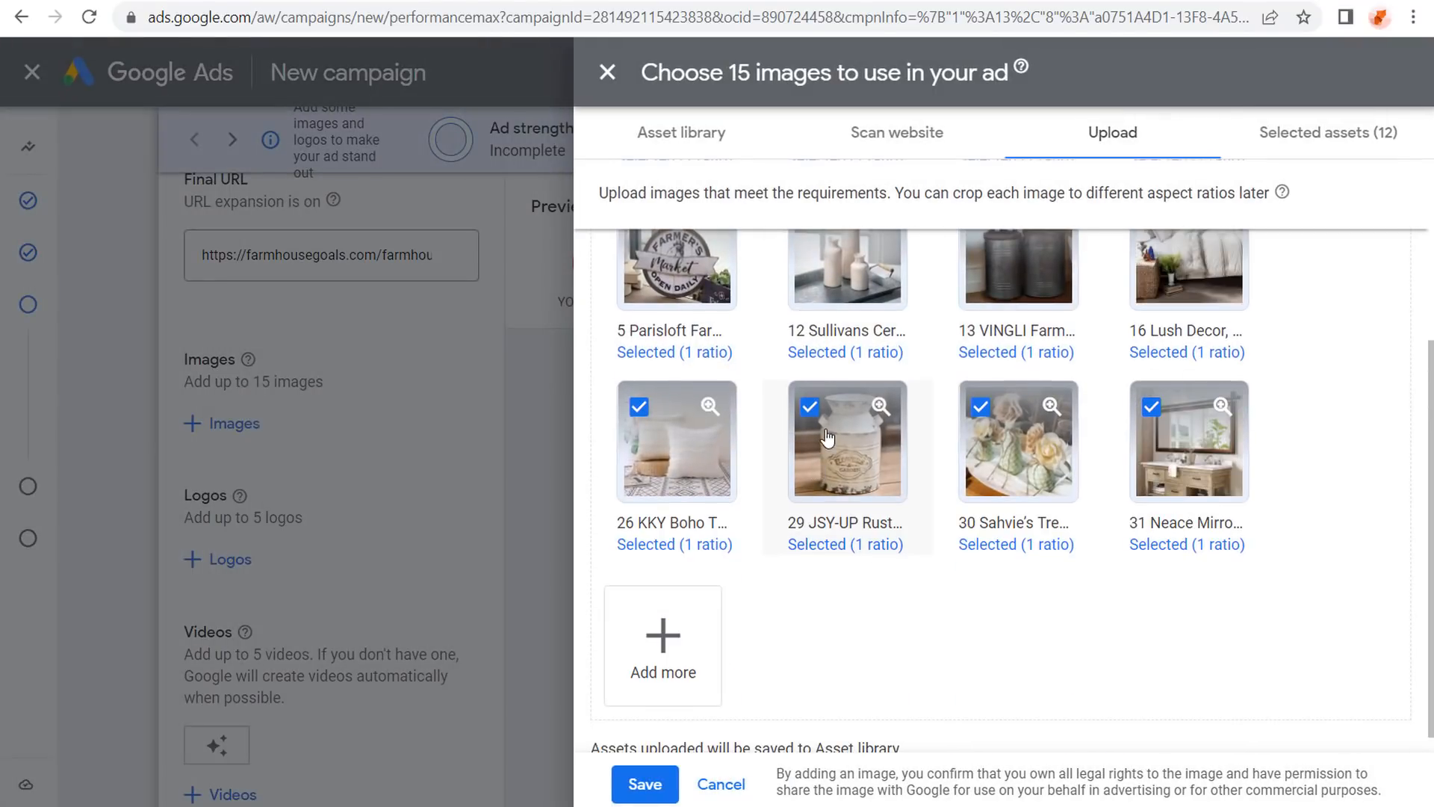
{"action": "left_click", "coordinate": [1019, 469]}
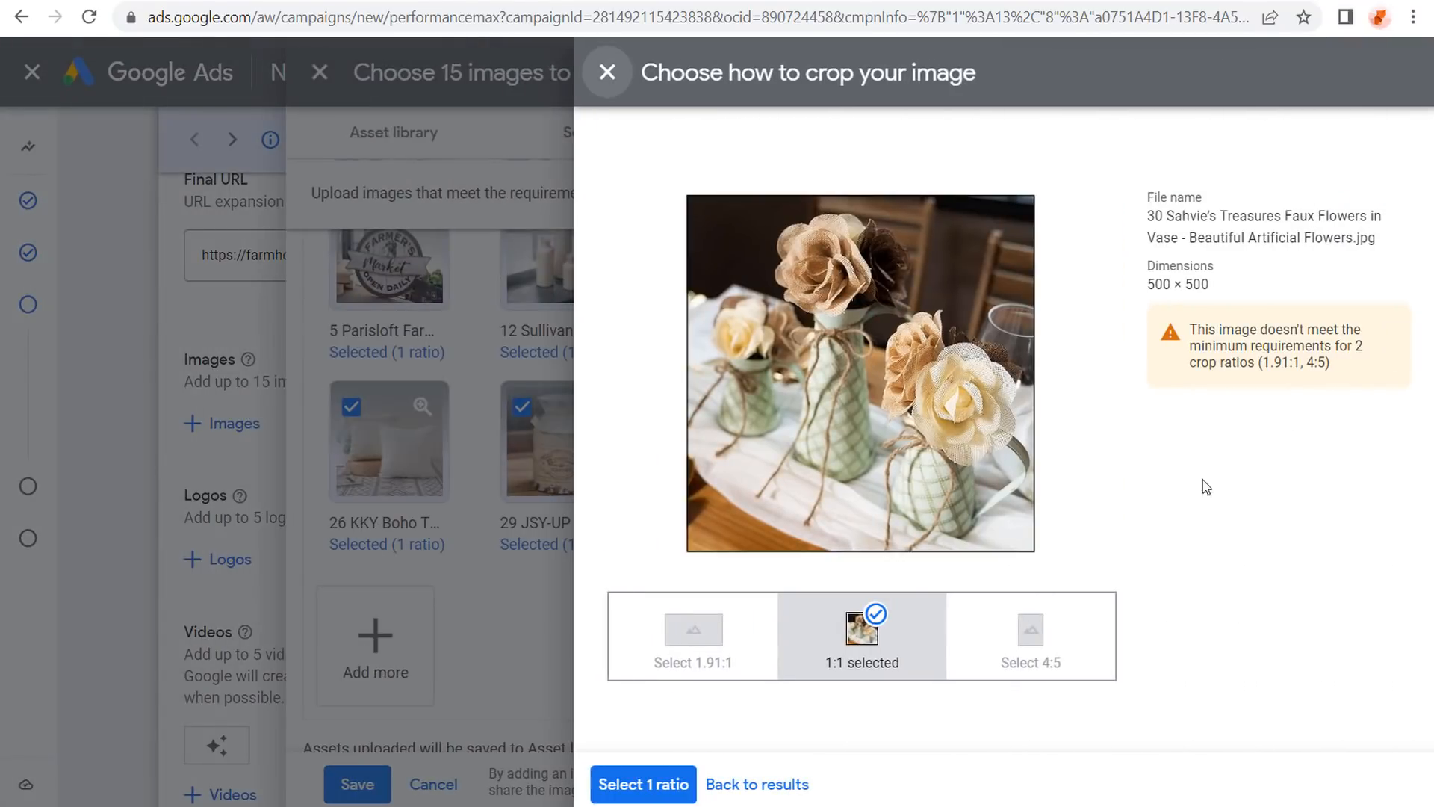
{"action": "left_click", "coordinate": [763, 784]}
{"action": "scroll", "coordinate": [836, 435], "scroll_direction": "up", "scroll_amount": 3}
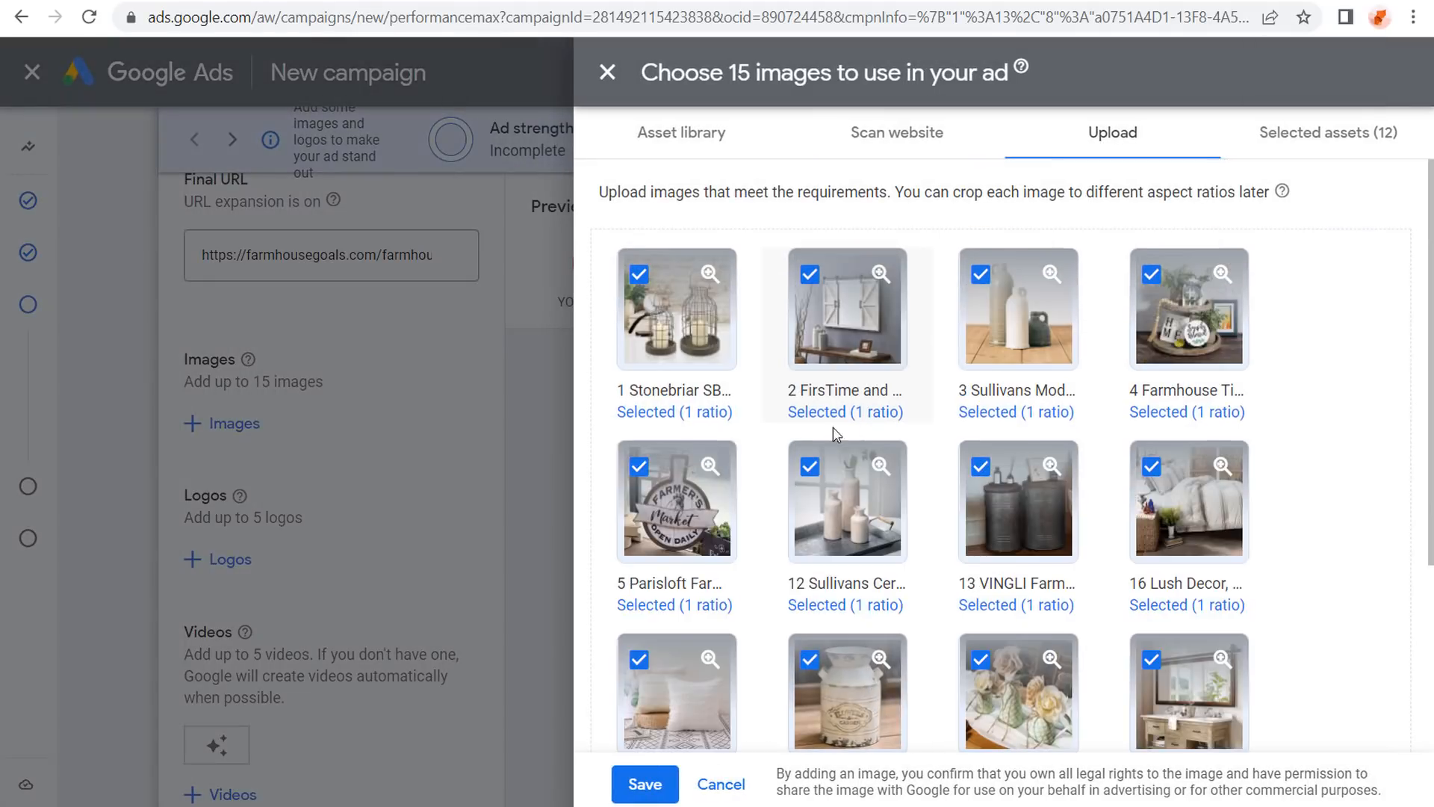
Add 1.91:1 crops to the cloche and barn door mirror images, plus a 4:5 mirror crop.
{"action": "left_click", "coordinate": [710, 345]}
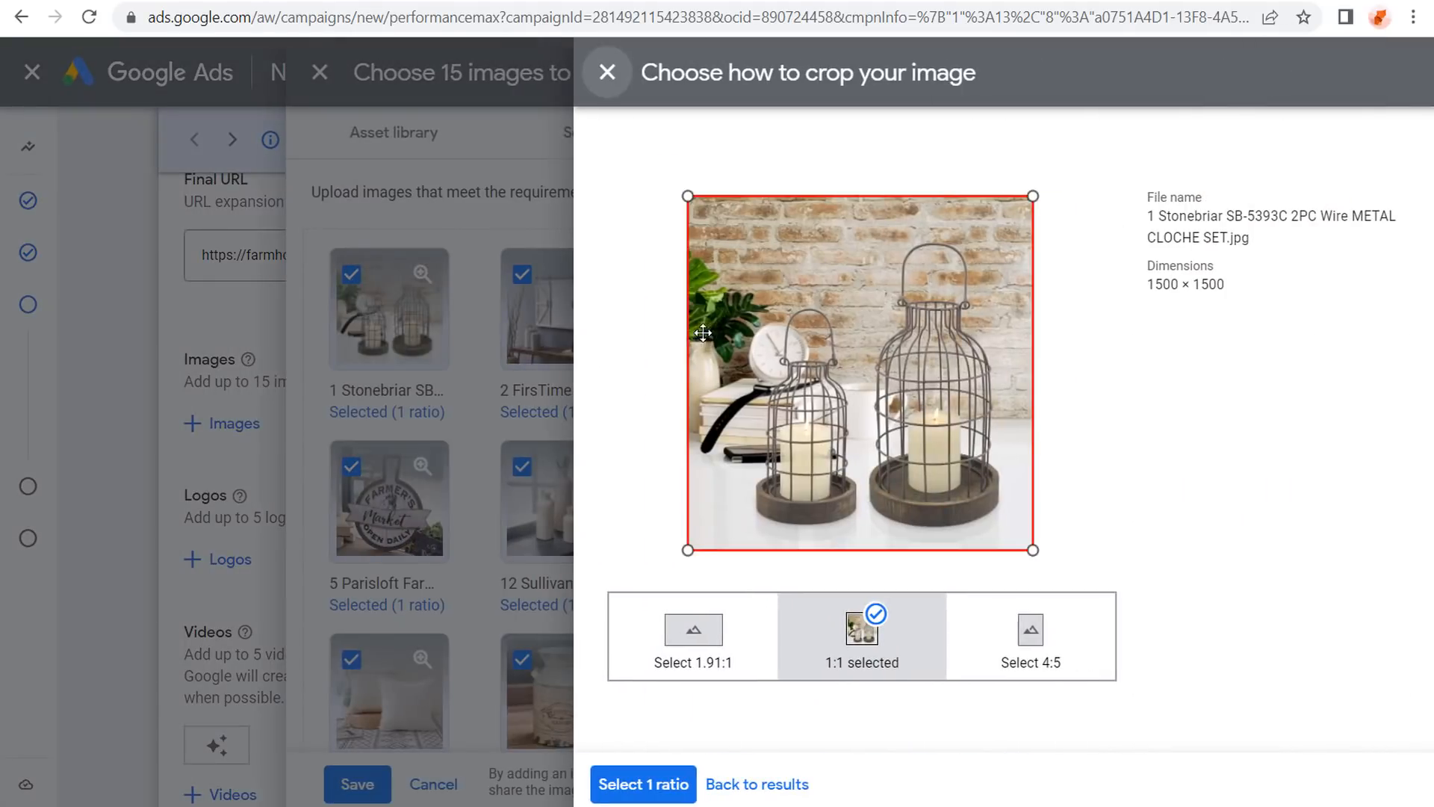
{"action": "left_click", "coordinate": [700, 650]}
{"action": "left_click_drag", "start_coordinate": [977, 445], "coordinate": [980, 403]}
{"action": "left_click", "coordinate": [777, 788]}
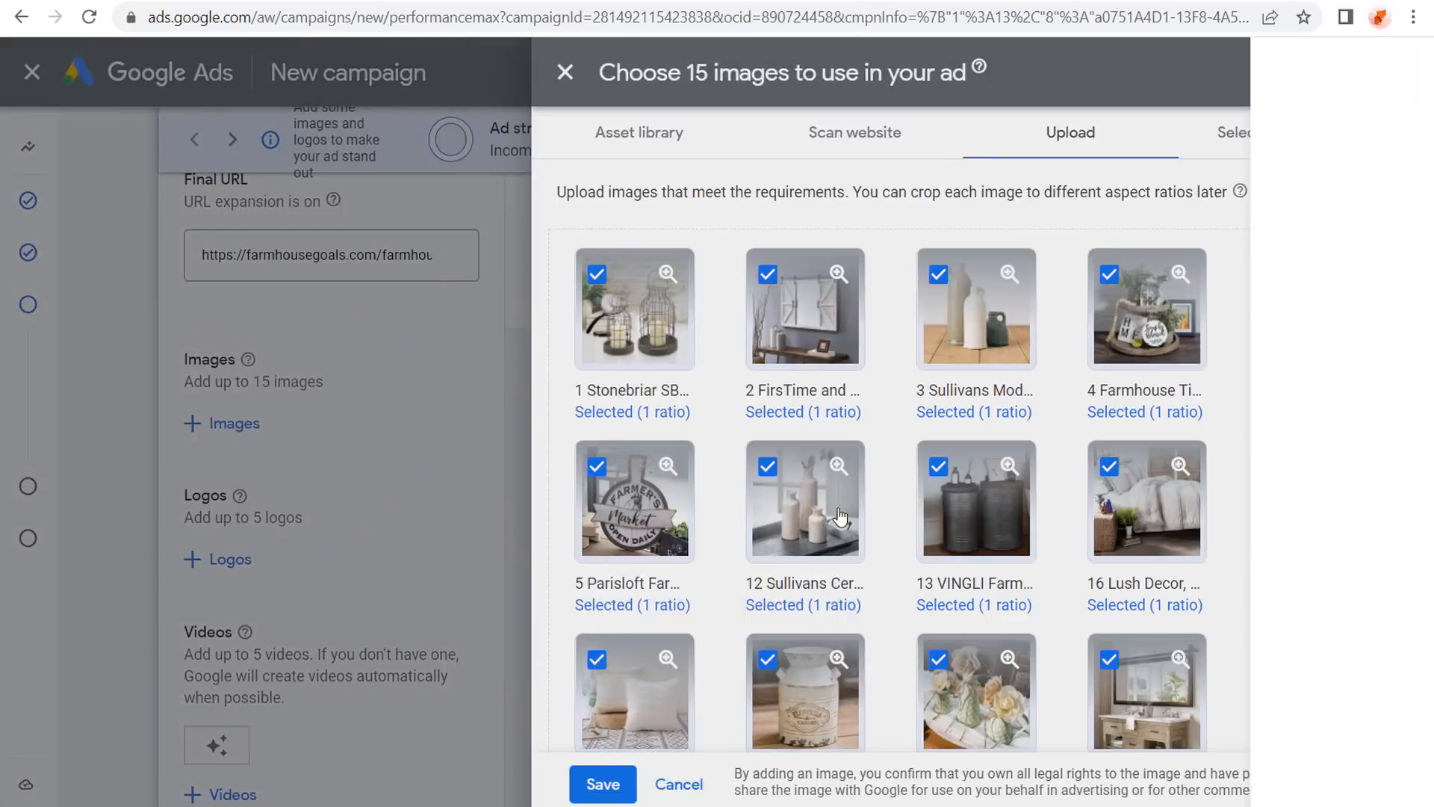
{"action": "left_click", "coordinate": [848, 332]}
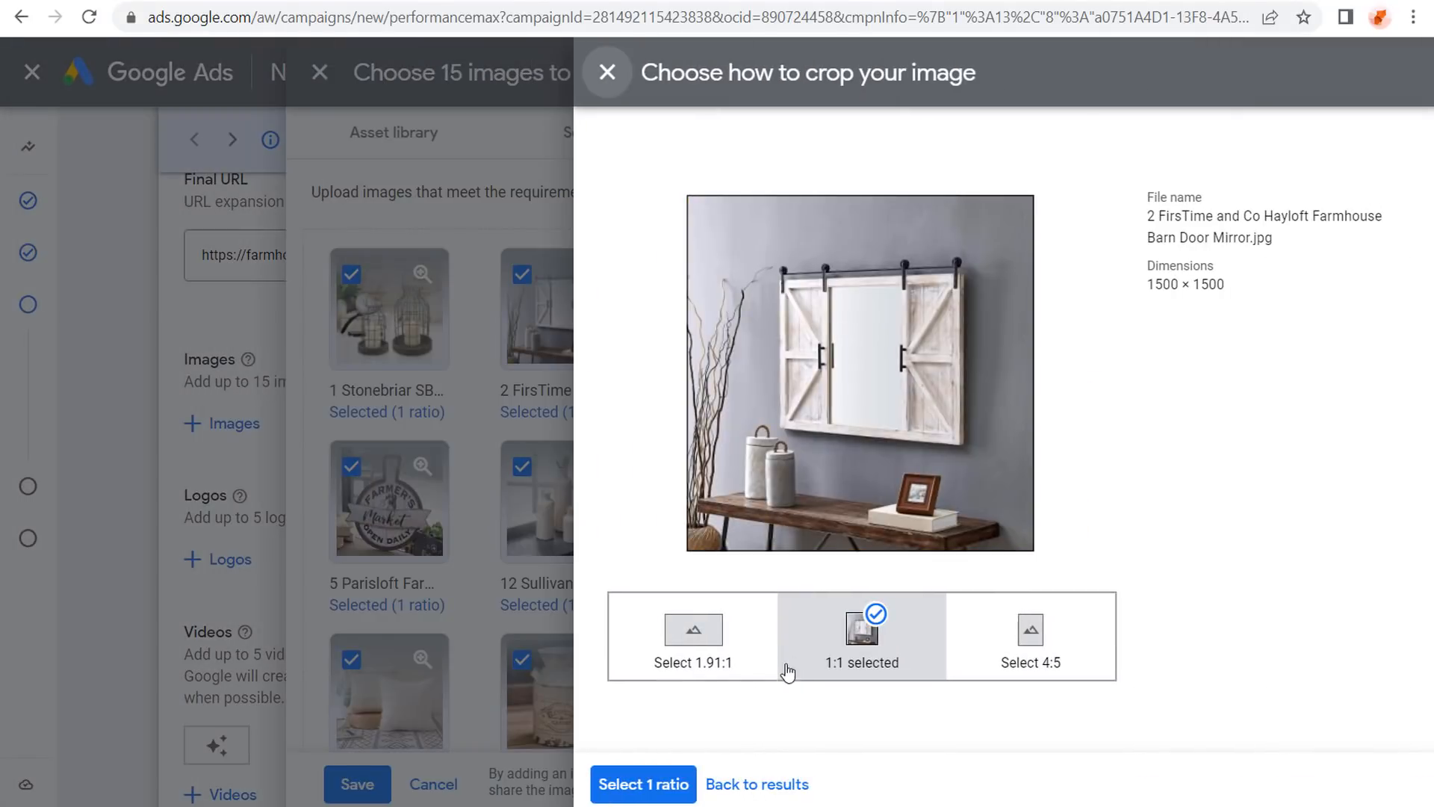
{"action": "left_click", "coordinate": [680, 649]}
{"action": "left_click_drag", "start_coordinate": [960, 400], "coordinate": [970, 381]}
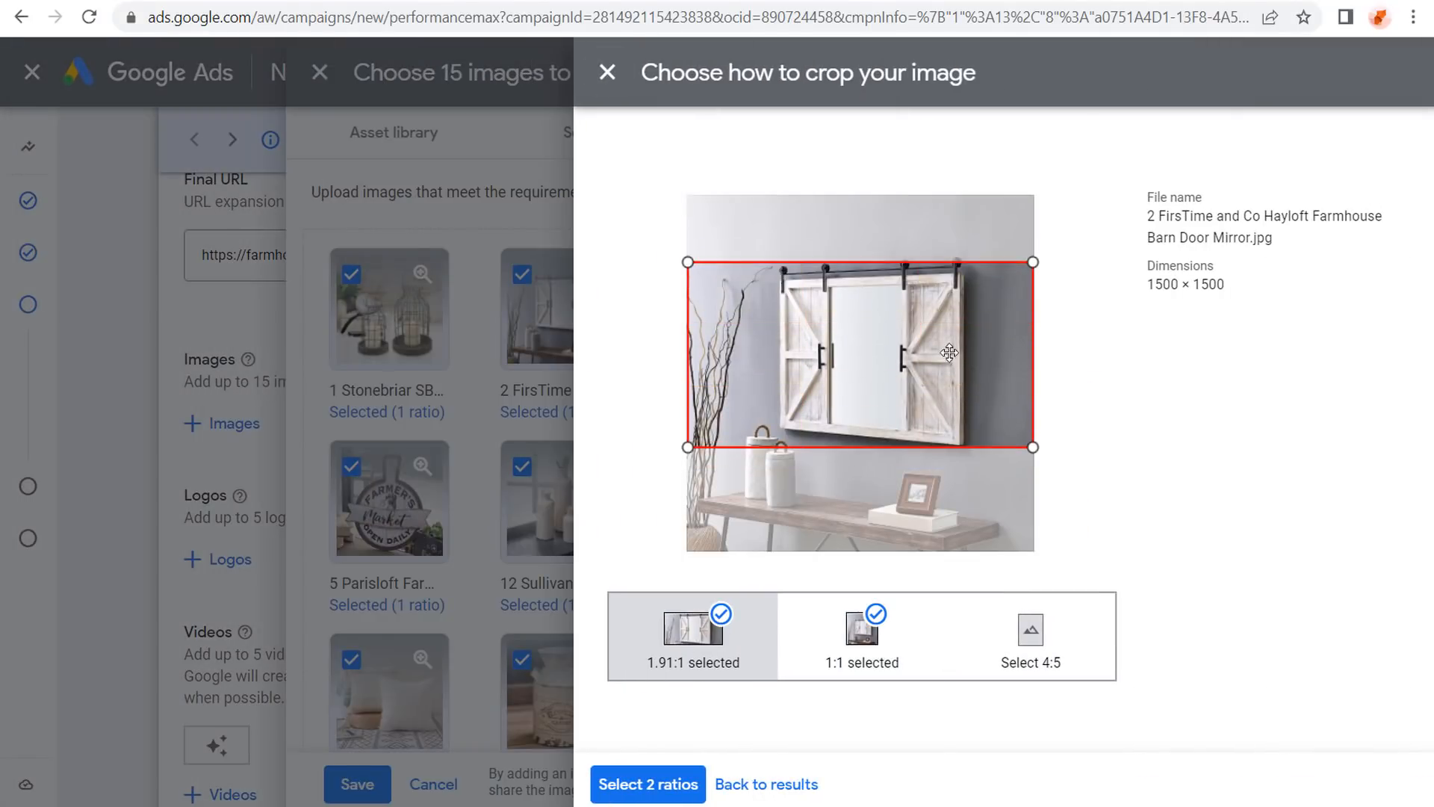
{"action": "left_click", "coordinate": [1068, 661]}
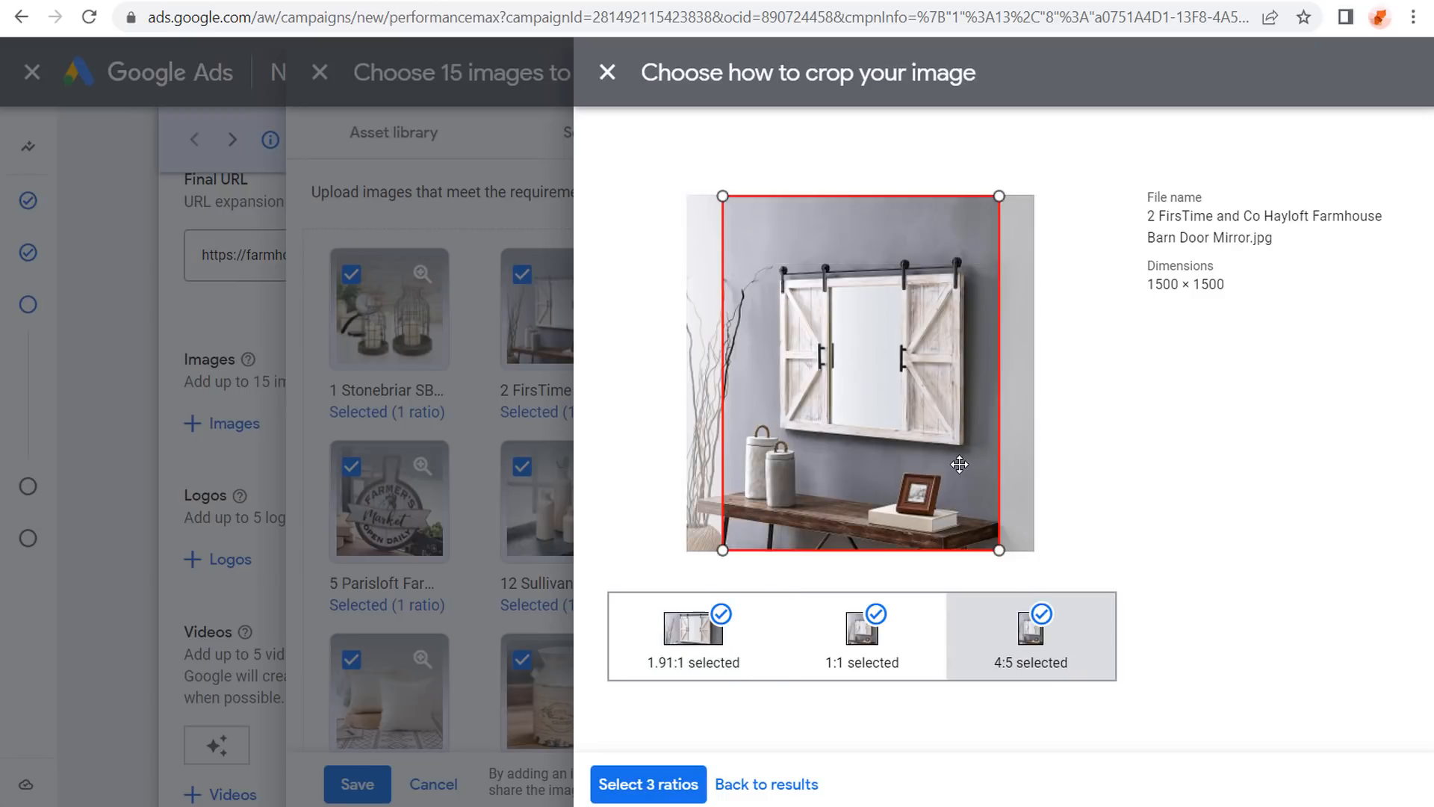
{"action": "left_click_drag", "start_coordinate": [956, 464], "coordinate": [925, 461]}
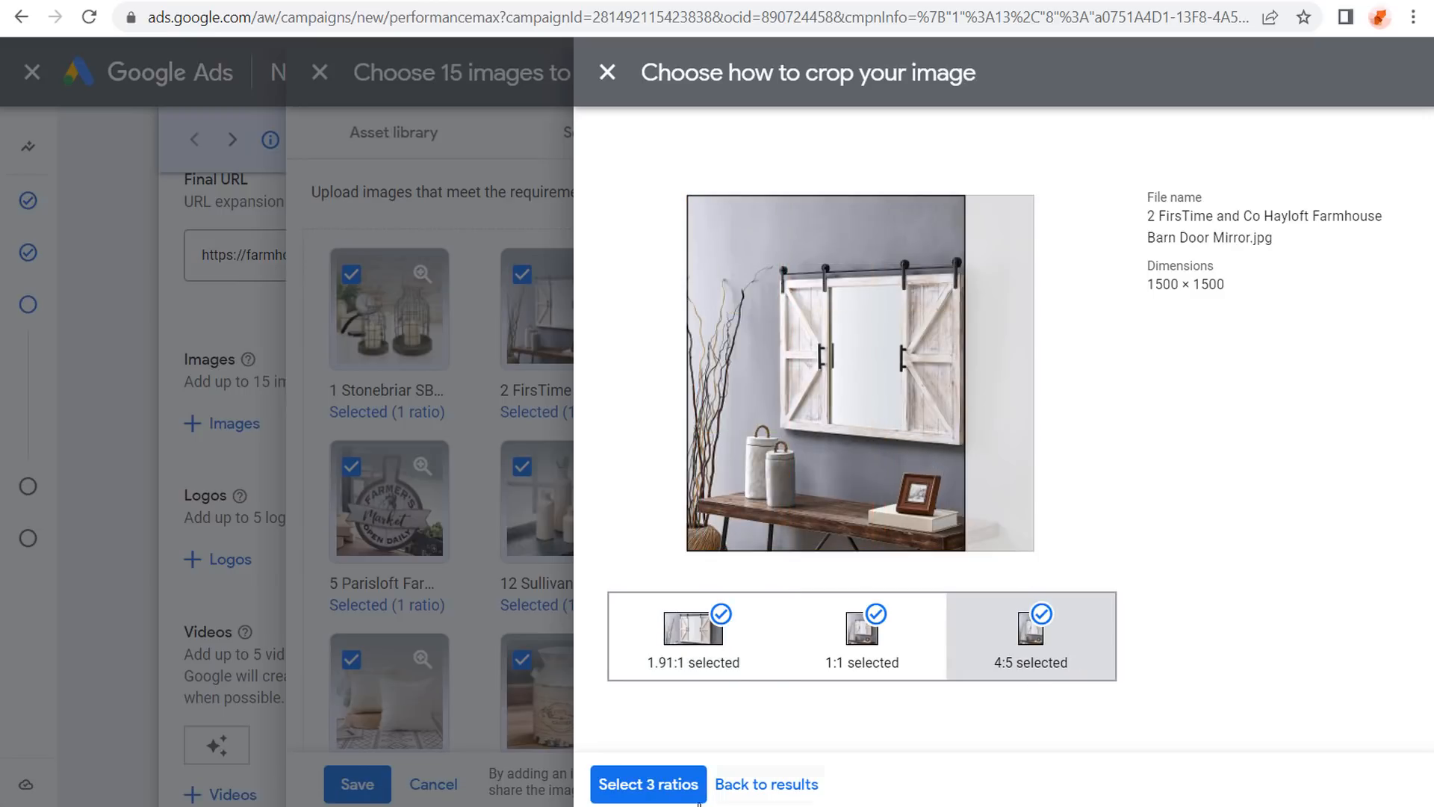
{"action": "left_click", "coordinate": [647, 793]}
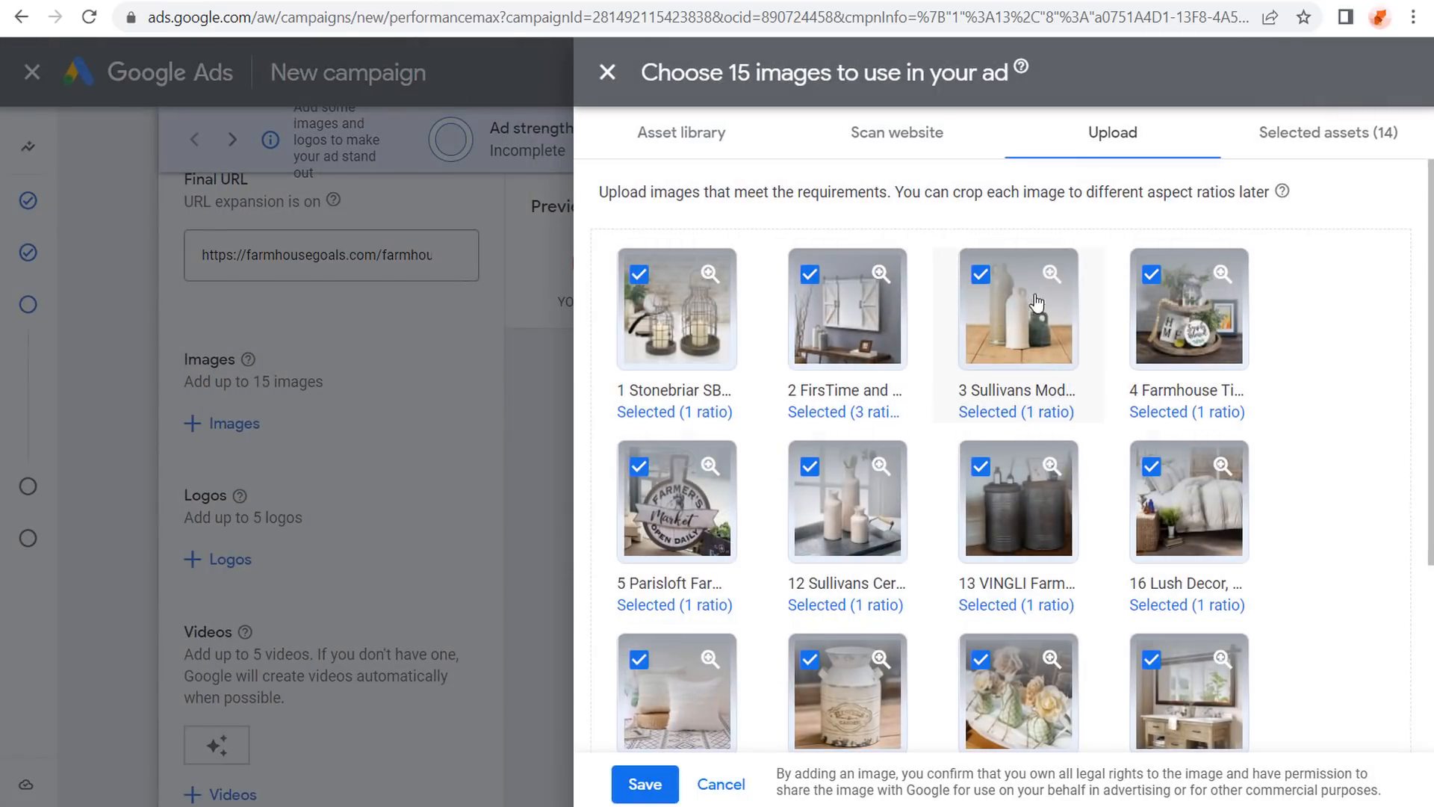
Crop the tiered tray image to 1.91:1 and 4:5, dropping the square crop.
{"action": "left_click", "coordinate": [1163, 324]}
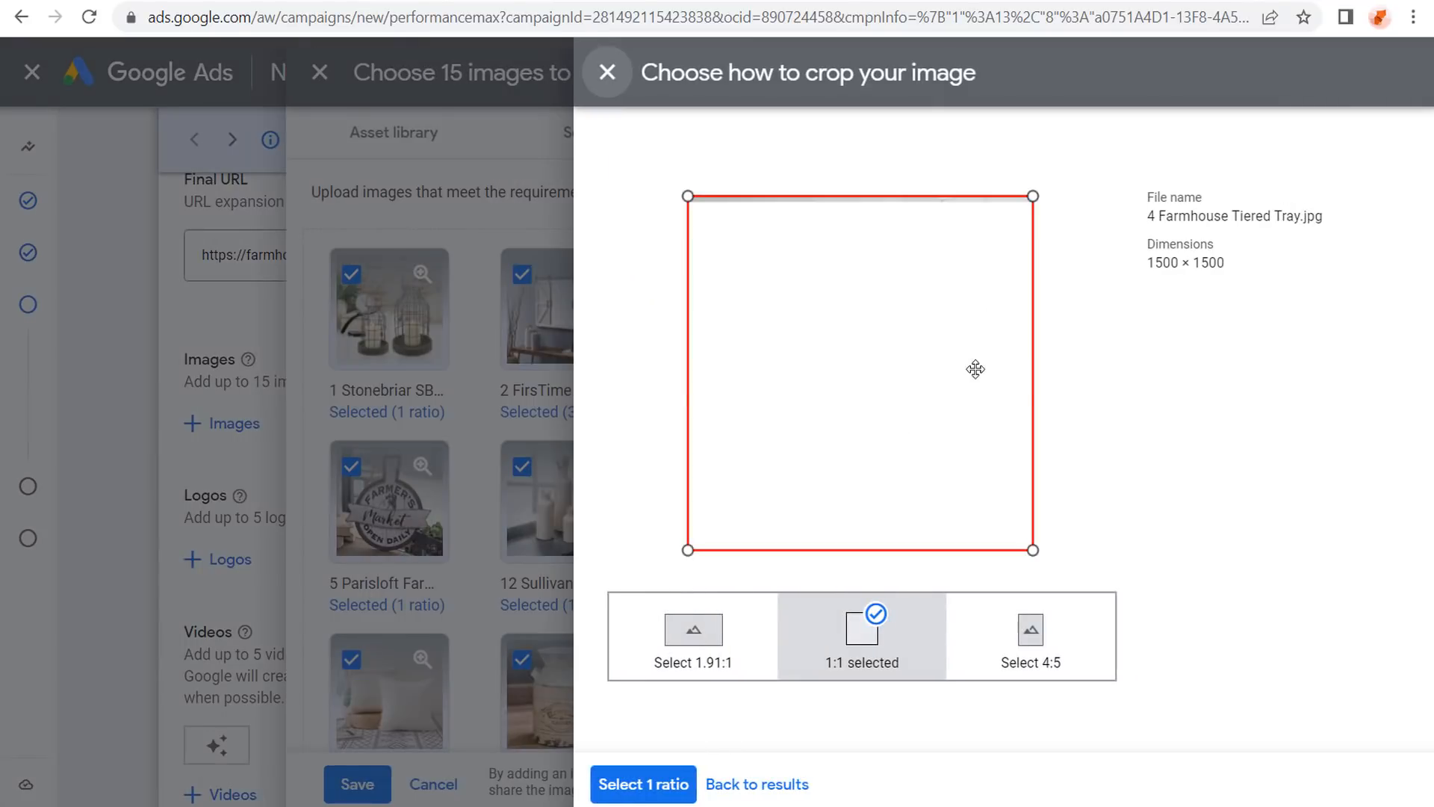
{"action": "left_click", "coordinate": [688, 657]}
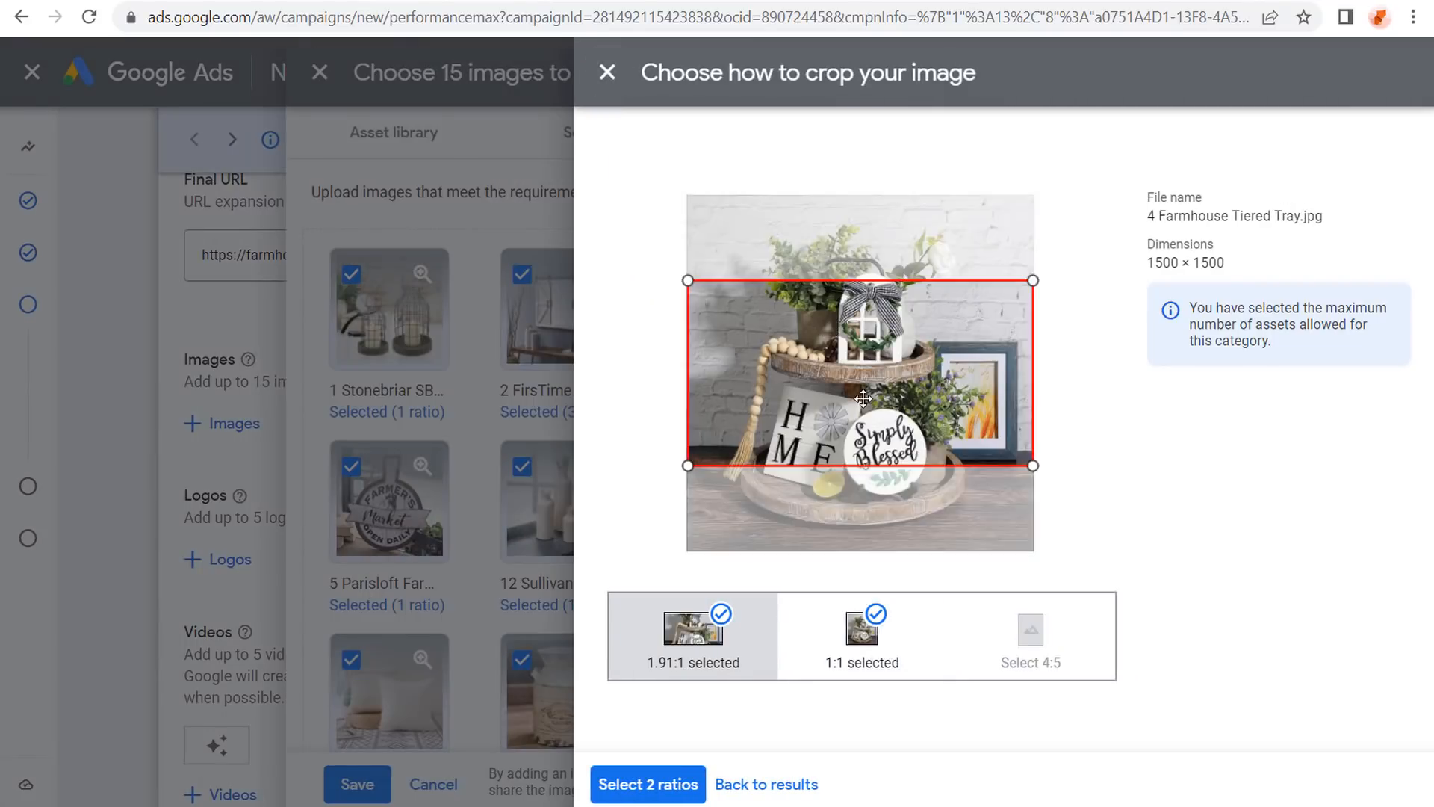
{"action": "left_click_drag", "start_coordinate": [905, 331], "coordinate": [909, 415]}
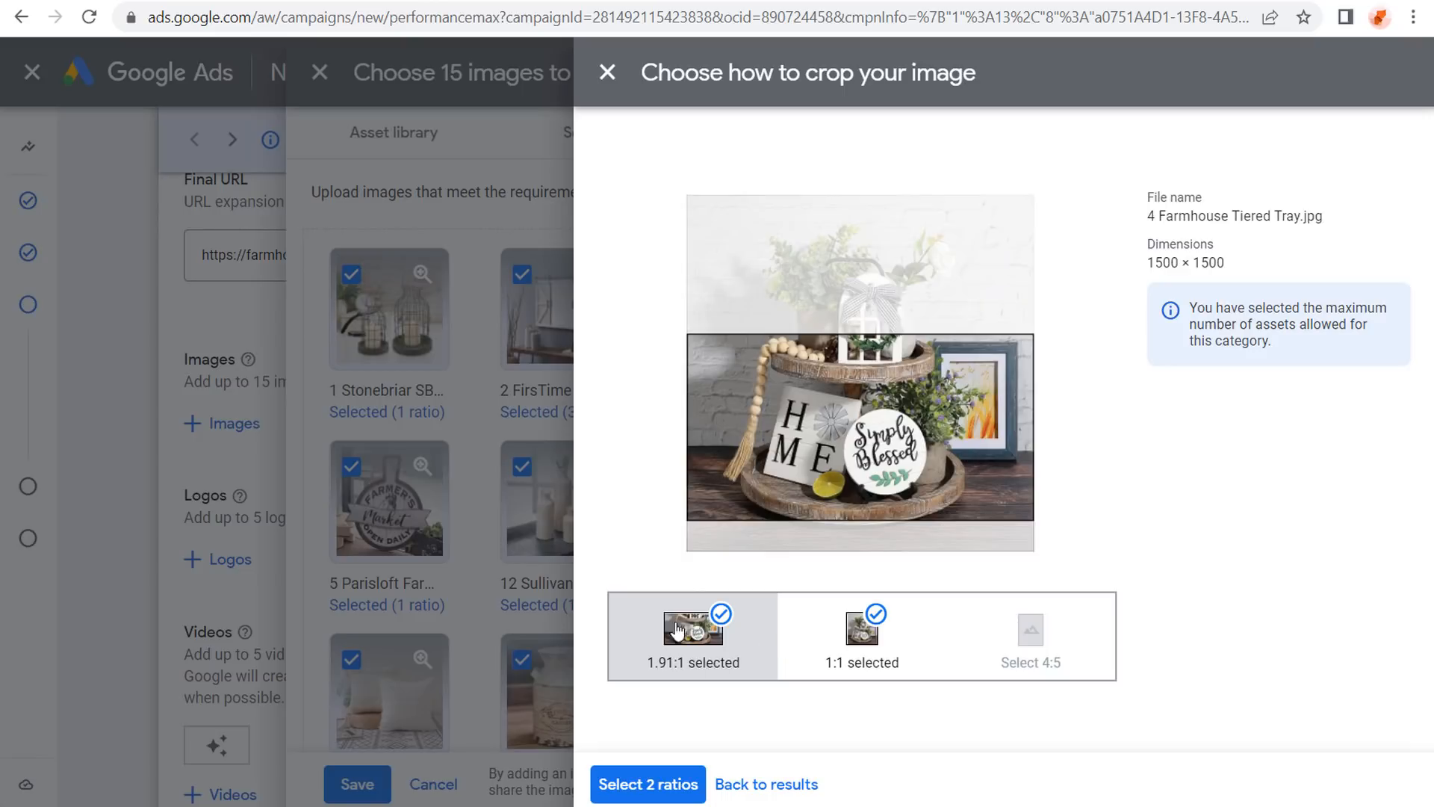
{"action": "left_click", "coordinate": [864, 656]}
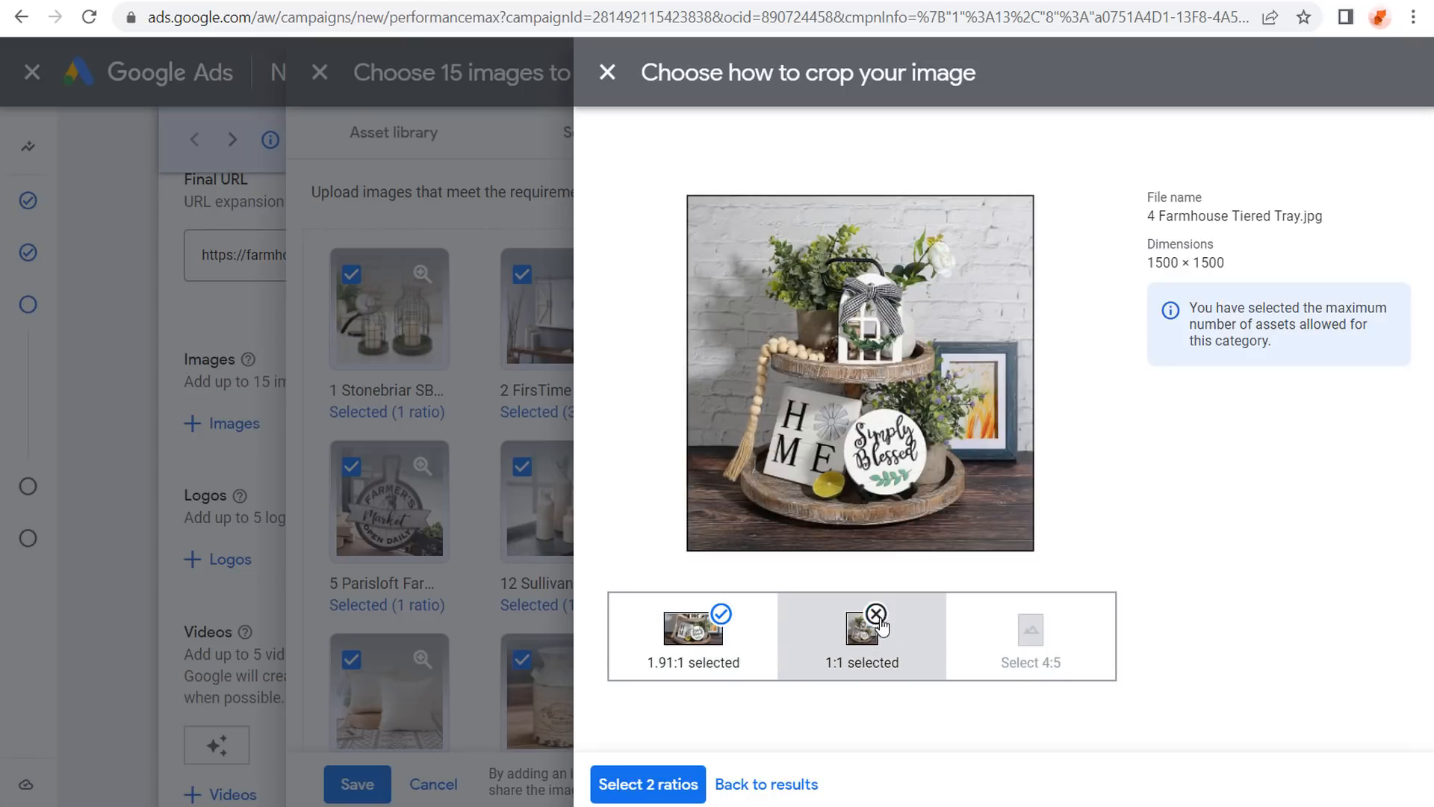
{"action": "left_click", "coordinate": [865, 648]}
{"action": "left_click", "coordinate": [1053, 648]}
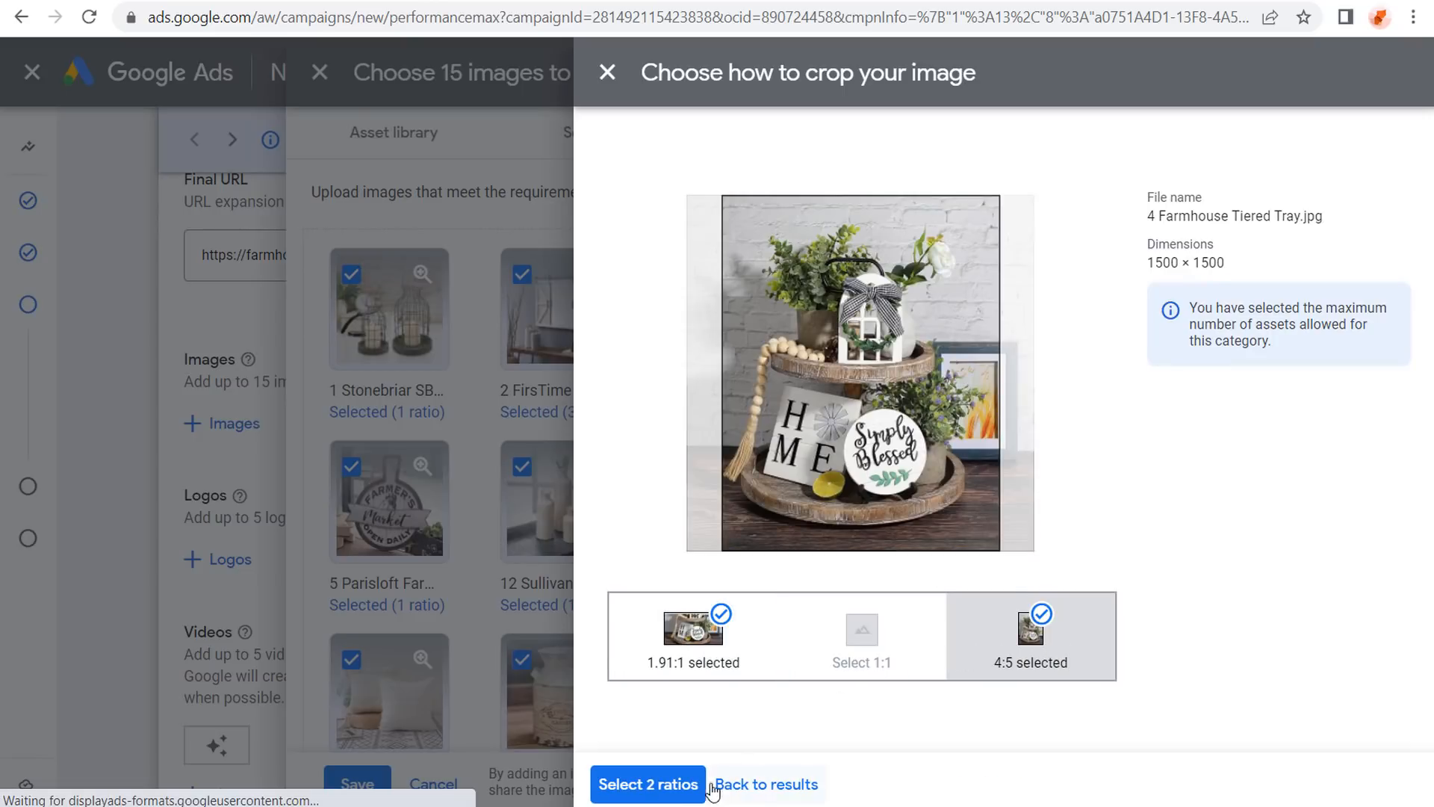
{"action": "left_click", "coordinate": [672, 784]}
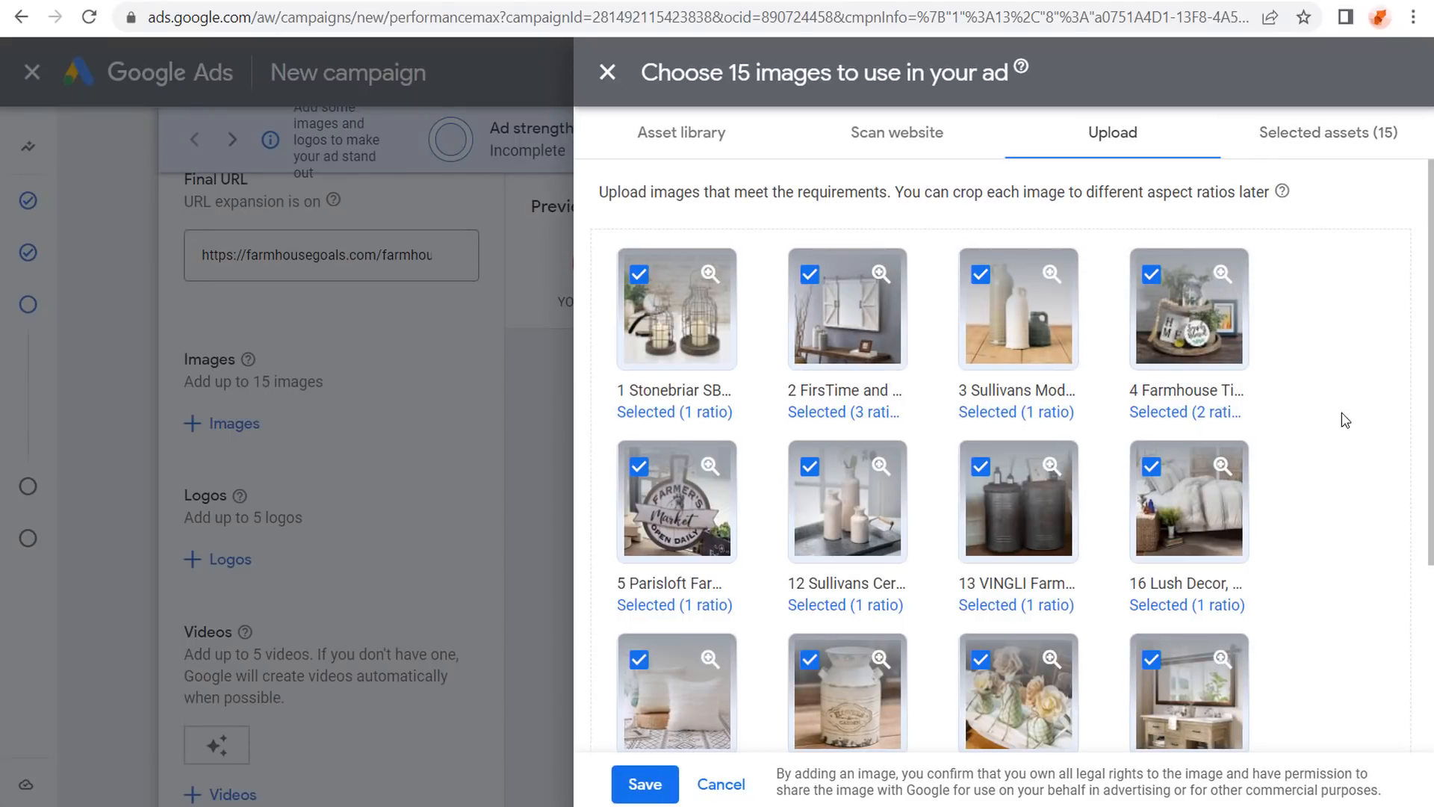
{"action": "scroll", "coordinate": [1357, 417], "scroll_direction": "down", "scroll_amount": 2}
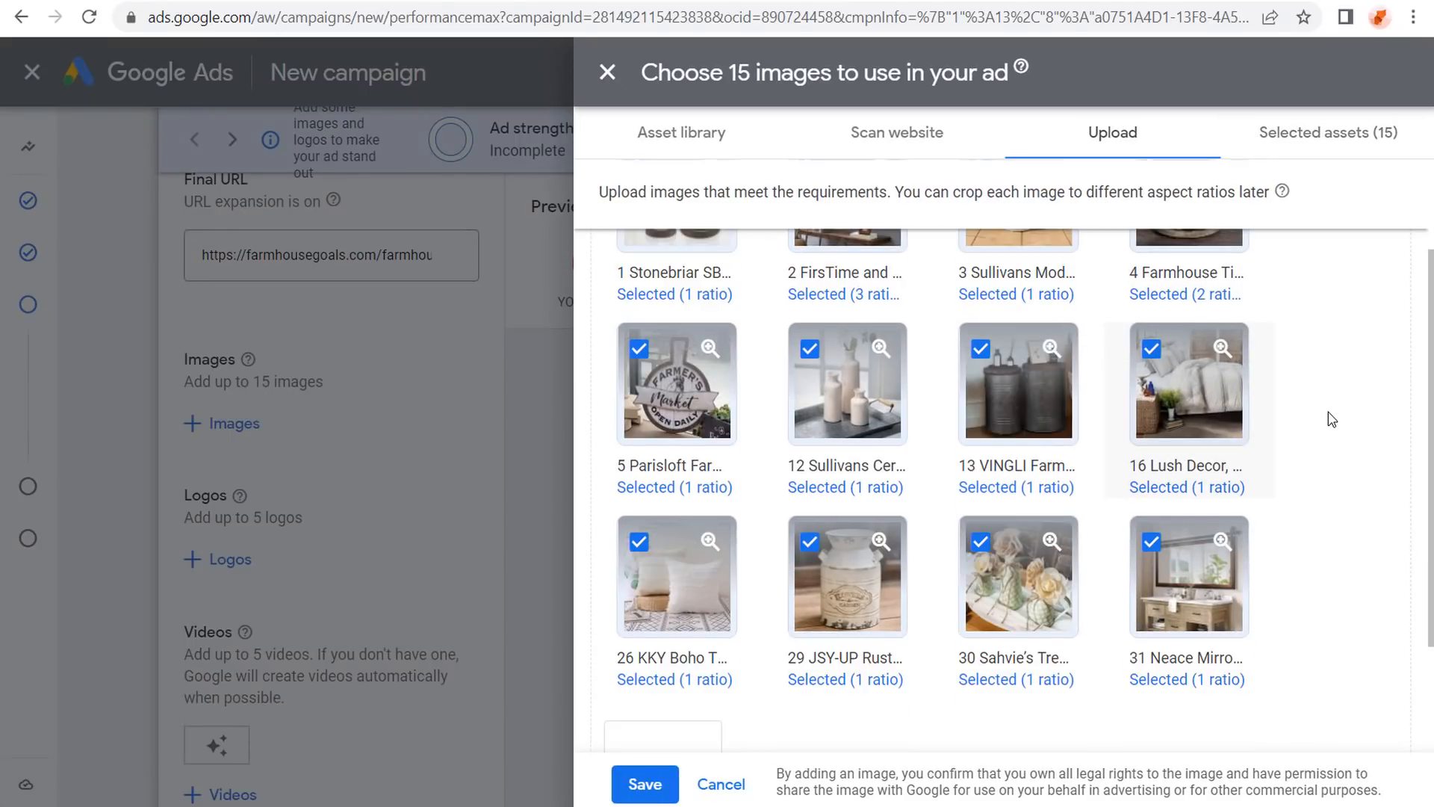
{"action": "scroll", "coordinate": [1328, 411], "scroll_direction": "down", "scroll_amount": 2}
Confirm crops for the Neace mirror and 812sMt3UPwL images; crop the jars at 1.91:1 and 4:5.
{"action": "left_click", "coordinate": [1190, 476]}
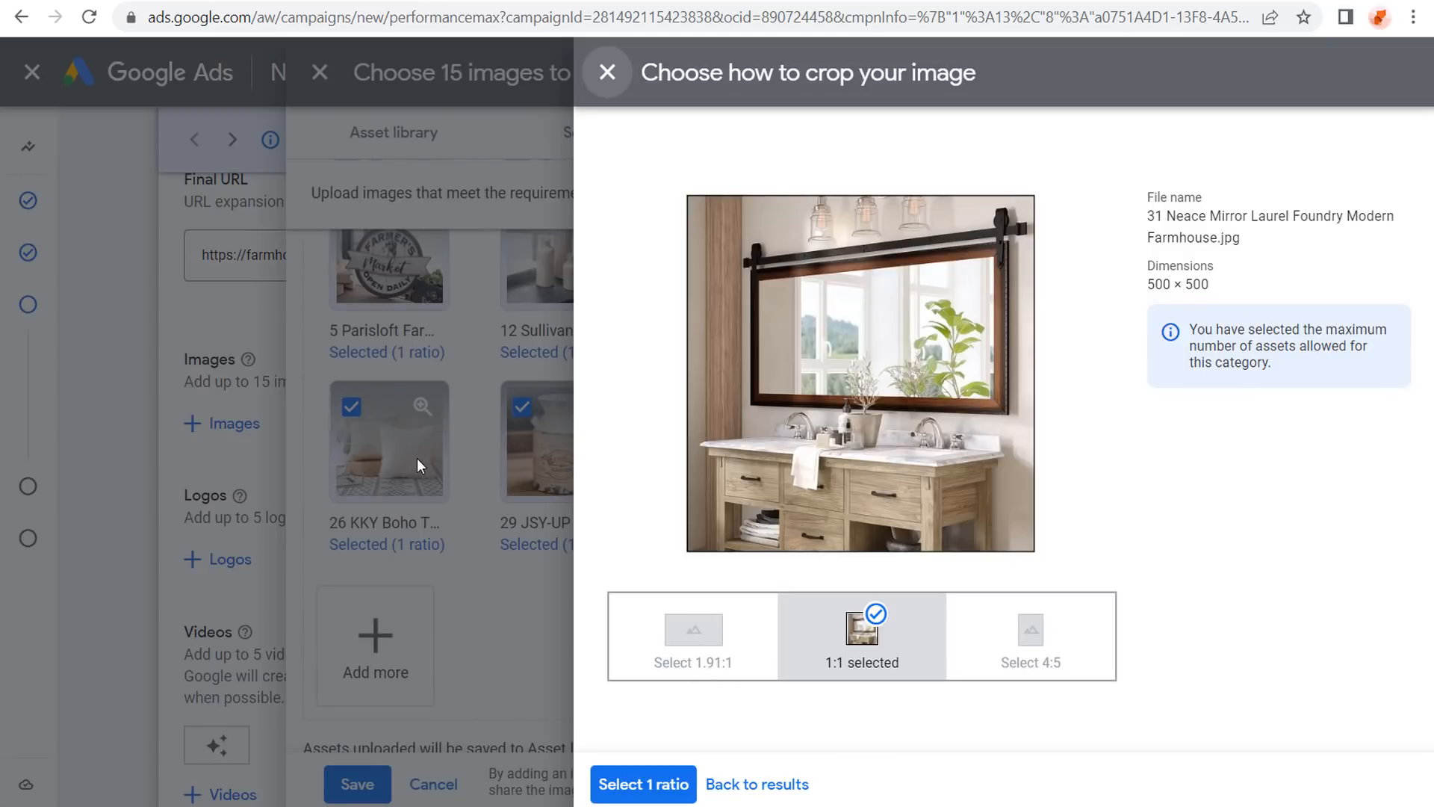
{"action": "left_click", "coordinate": [752, 785]}
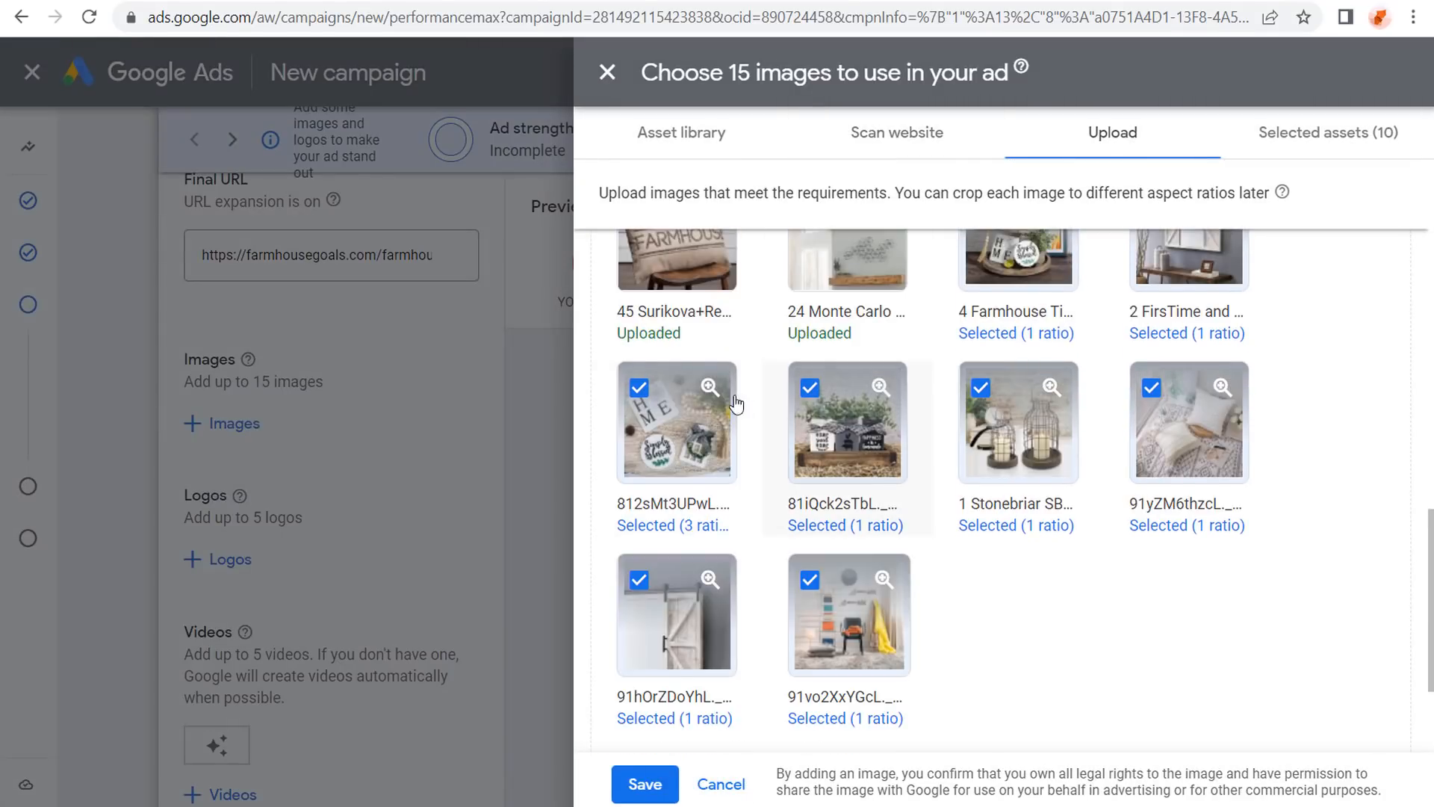
{"action": "left_click", "coordinate": [688, 437]}
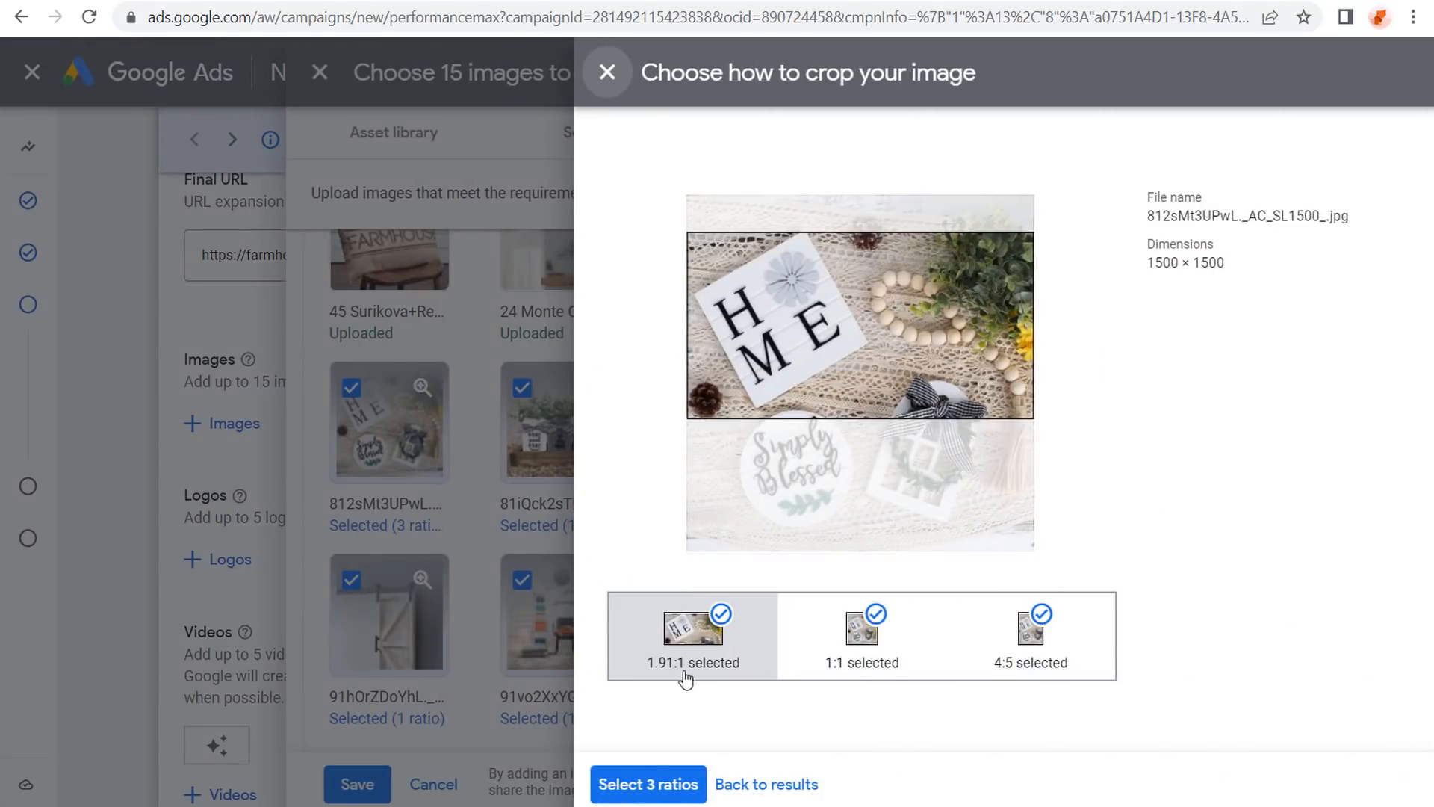
{"action": "left_click", "coordinate": [650, 787]}
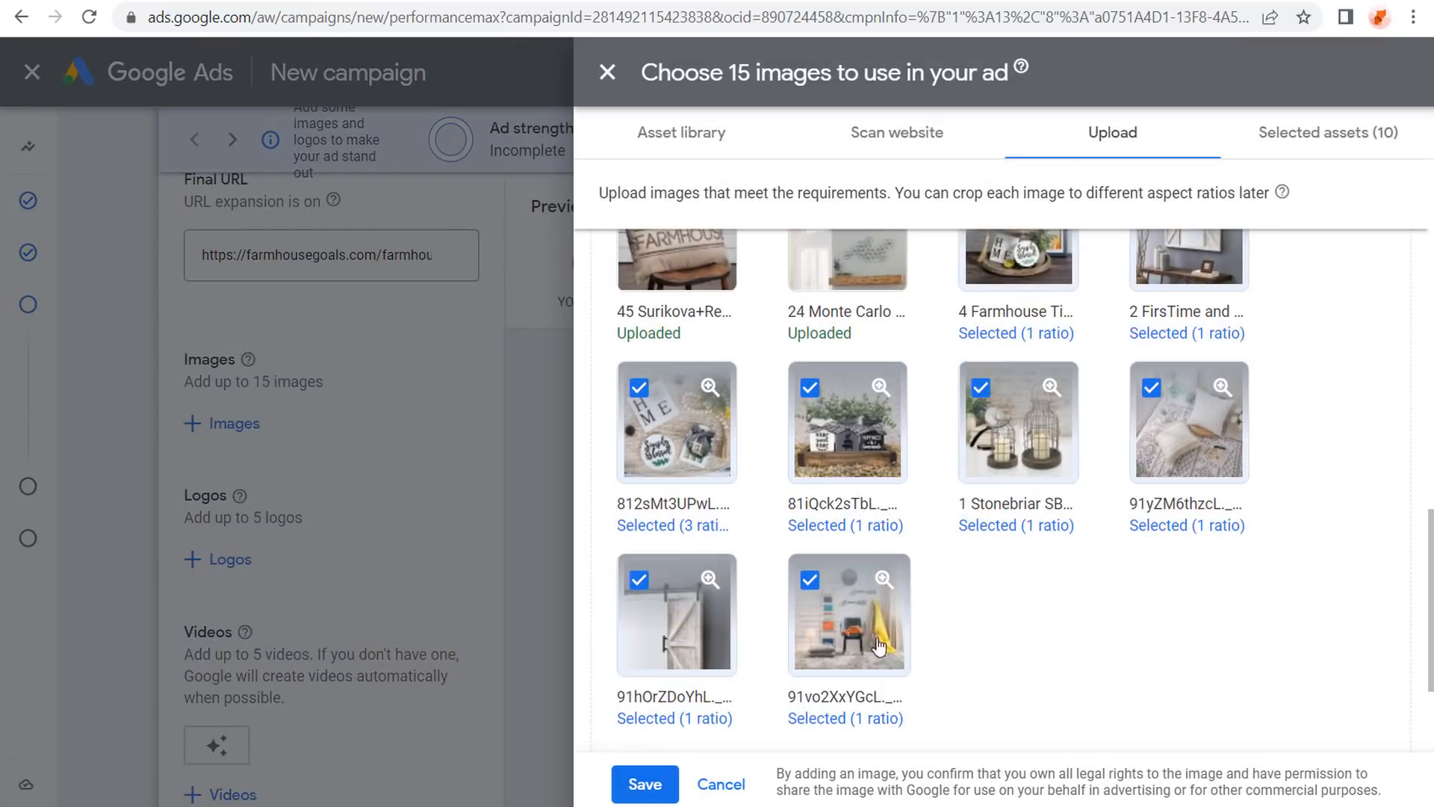
{"action": "left_click", "coordinate": [852, 424]}
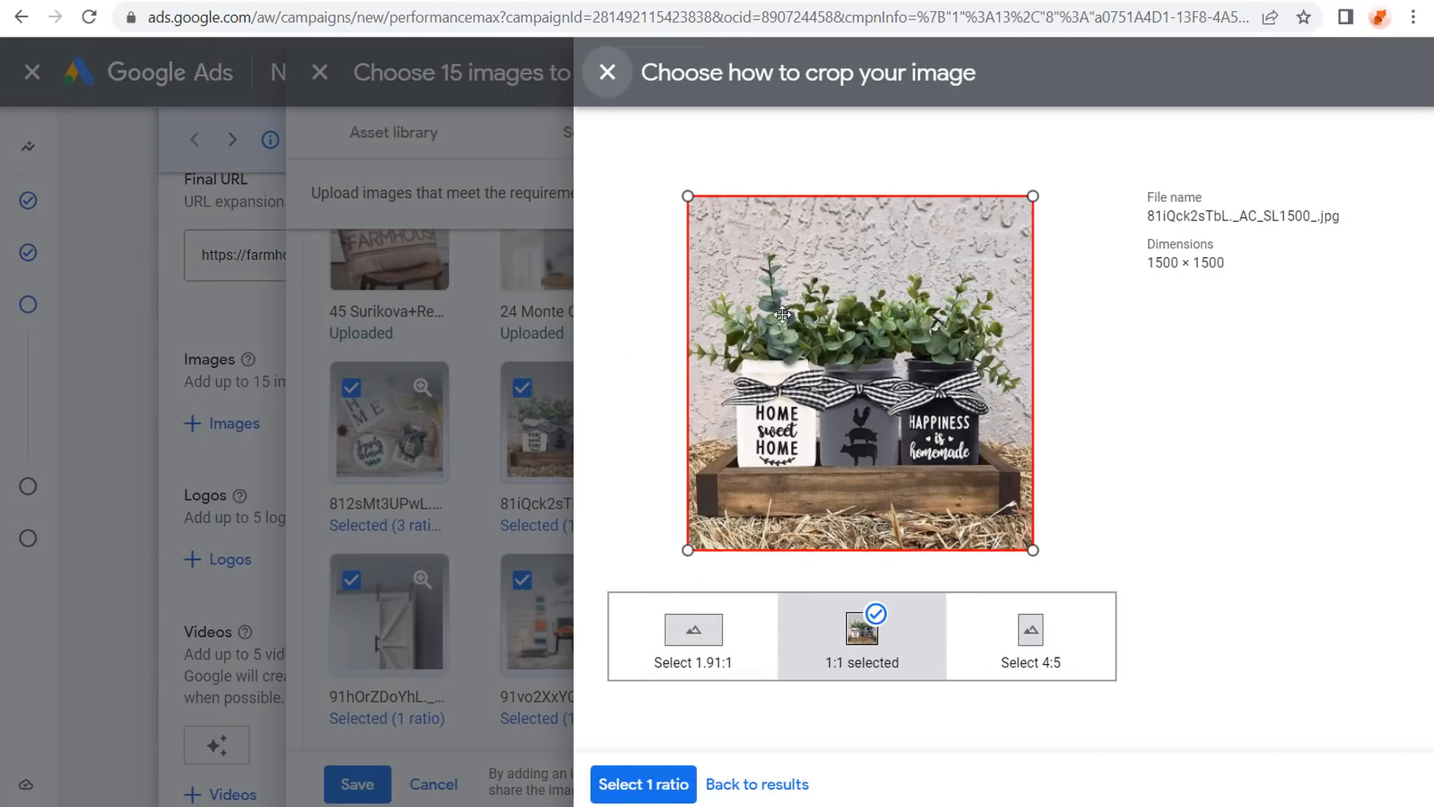
{"action": "left_click", "coordinate": [667, 651]}
{"action": "left_click_drag", "start_coordinate": [900, 455], "coordinate": [900, 477]}
{"action": "left_click", "coordinate": [1092, 674]}
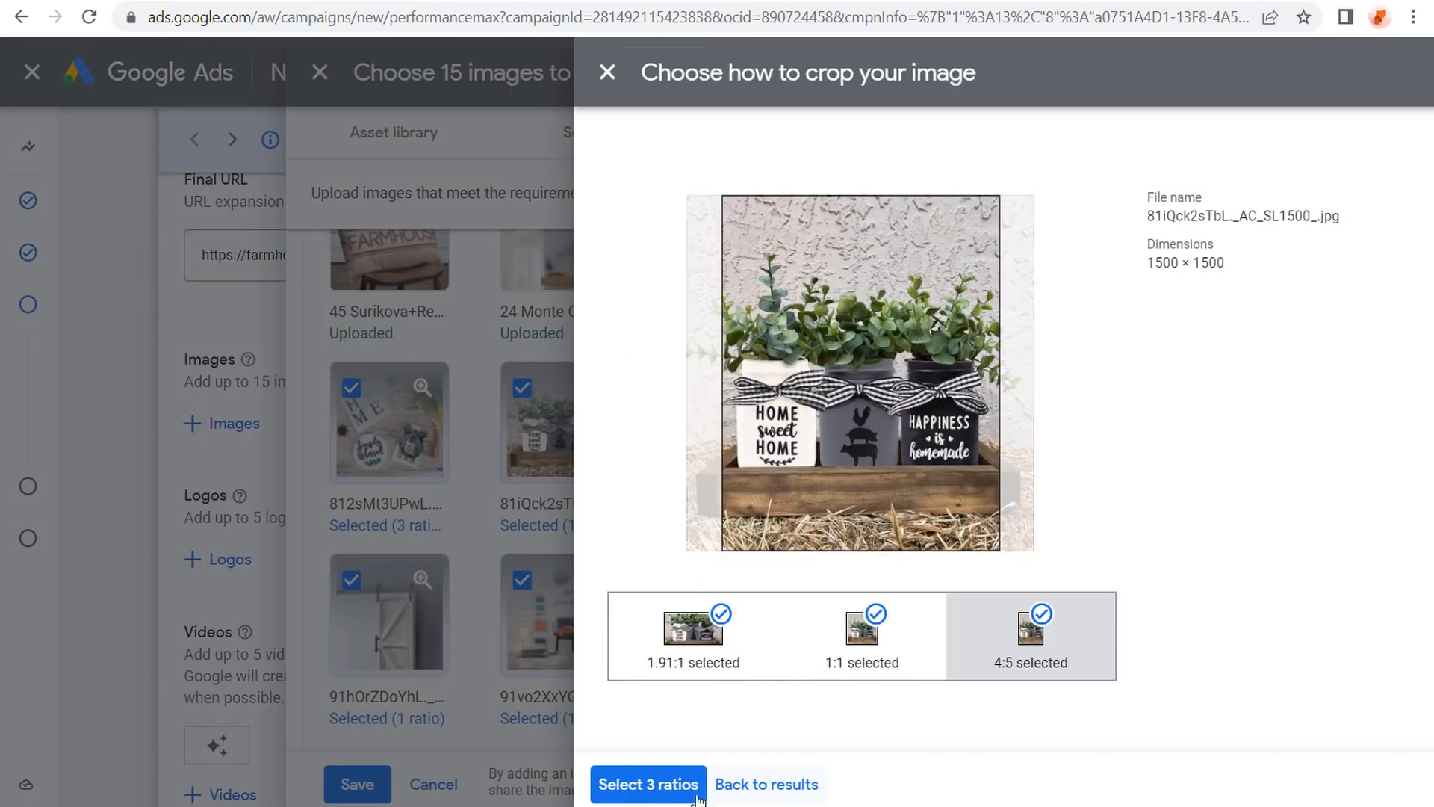
{"action": "left_click", "coordinate": [649, 784]}
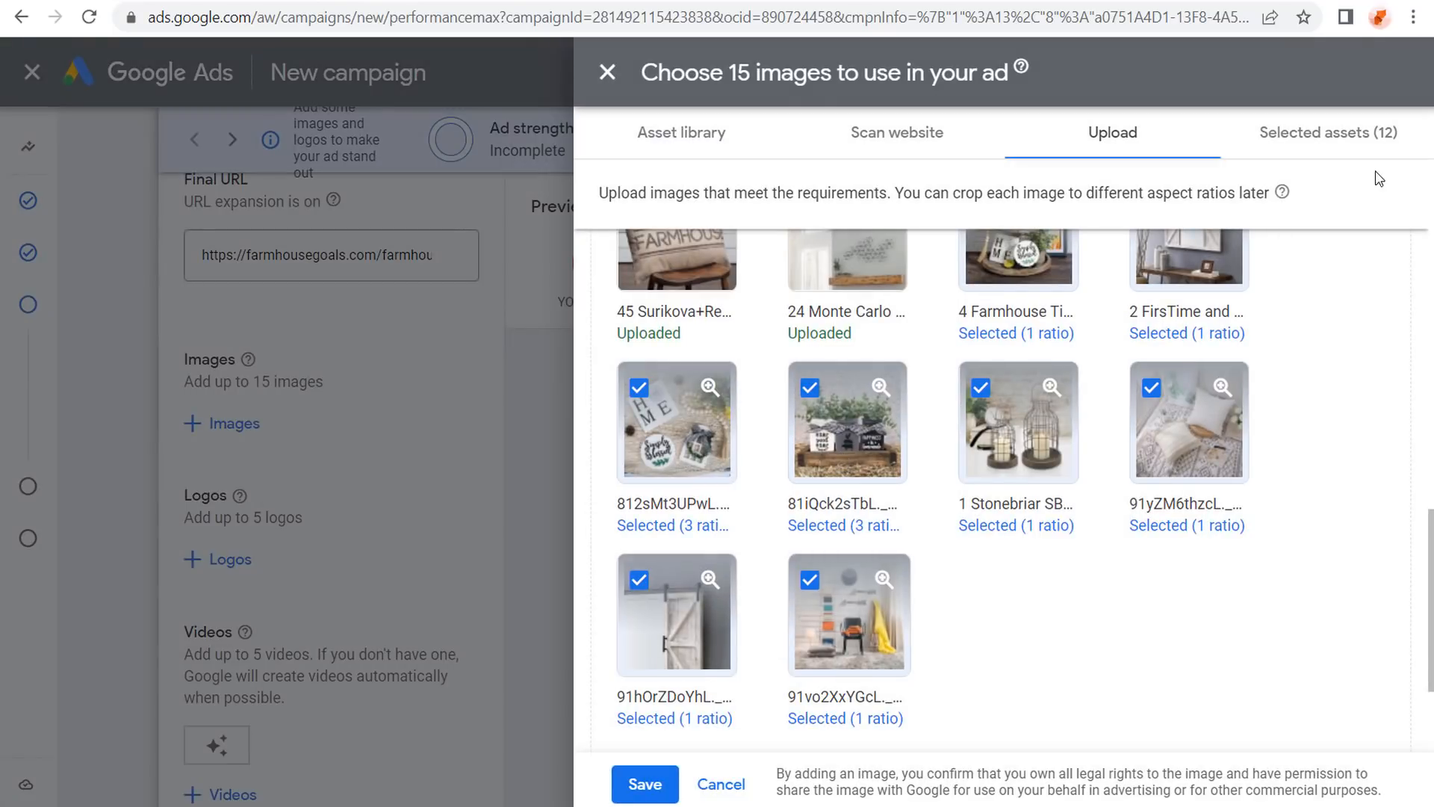
Add a 1.91:1 pillow crop and deselect the 91vo2XxYGcL and barn door images.
{"action": "scroll", "coordinate": [1216, 440], "scroll_direction": "up", "scroll_amount": 3}
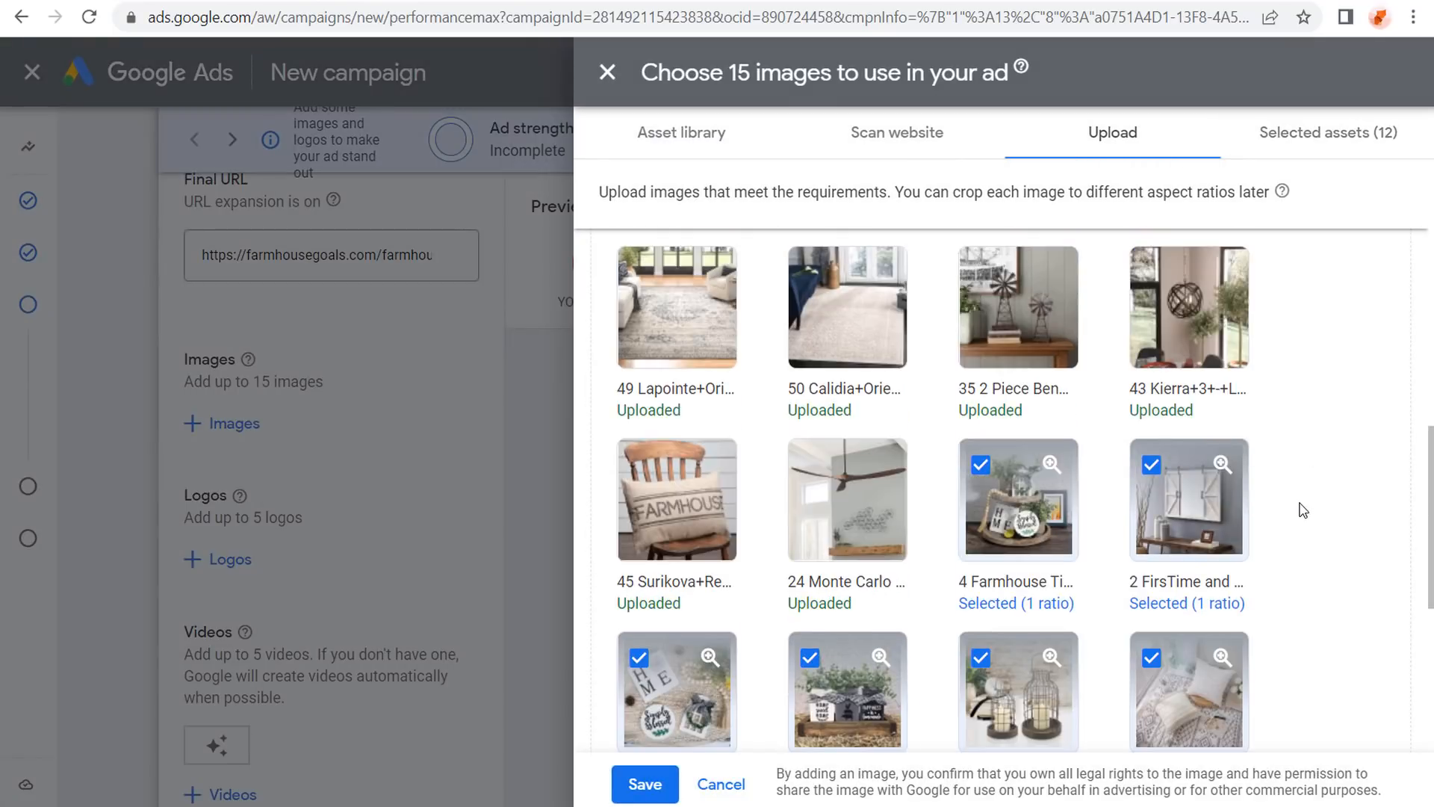
{"action": "scroll", "coordinate": [1296, 448], "scroll_direction": "down", "scroll_amount": 2}
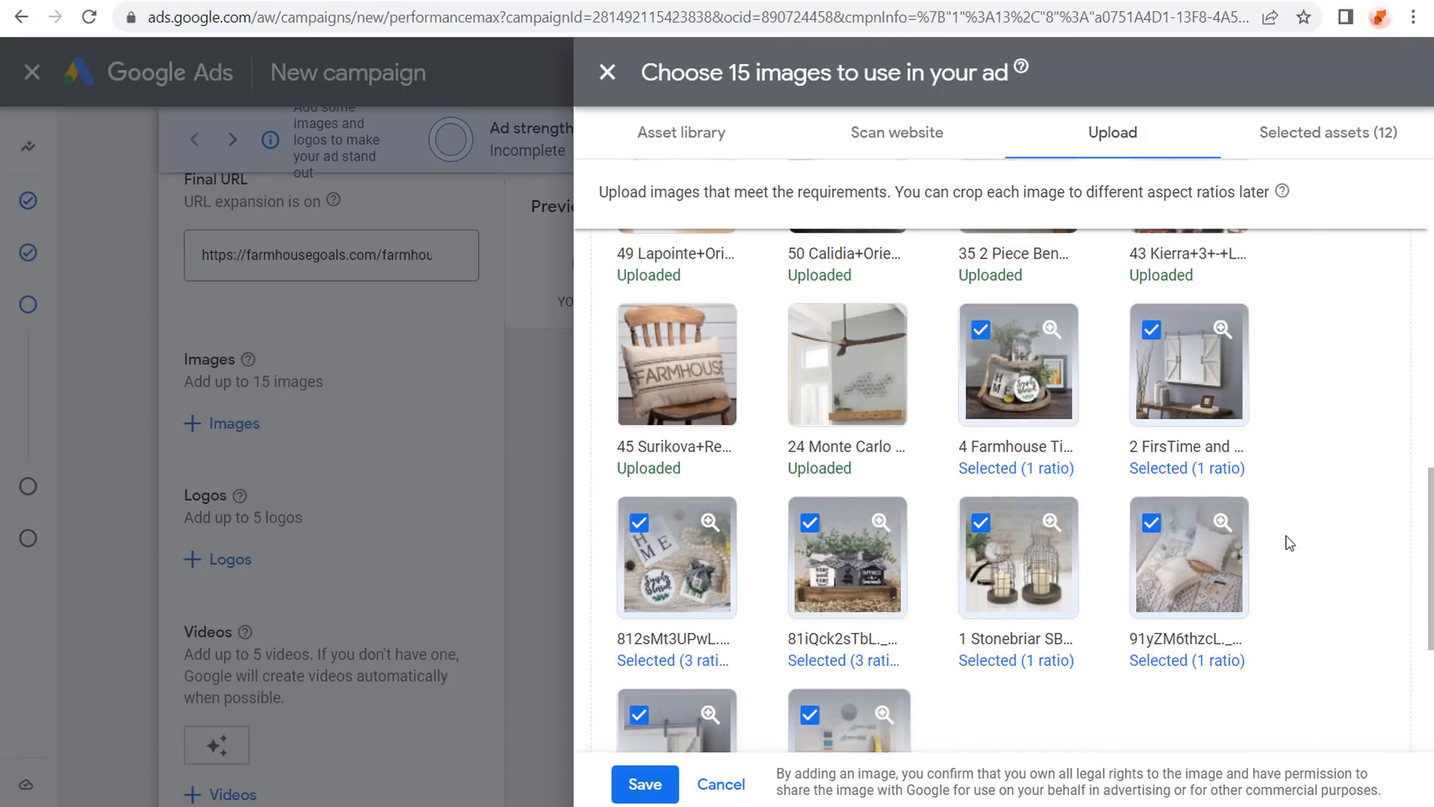
{"action": "scroll", "coordinate": [1053, 608], "scroll_direction": "down", "scroll_amount": 2}
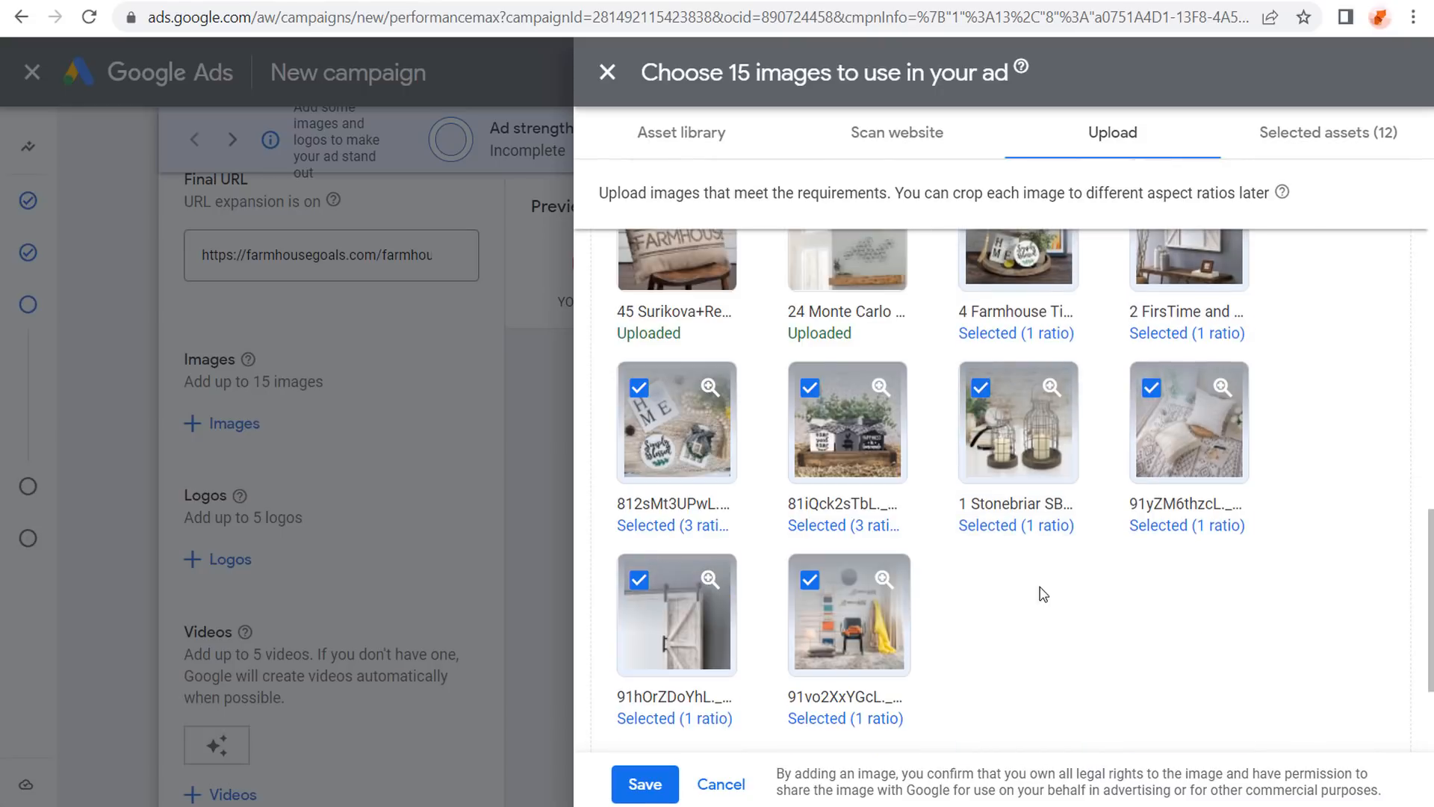
{"action": "left_click", "coordinate": [1214, 459]}
{"action": "left_click", "coordinate": [736, 674]}
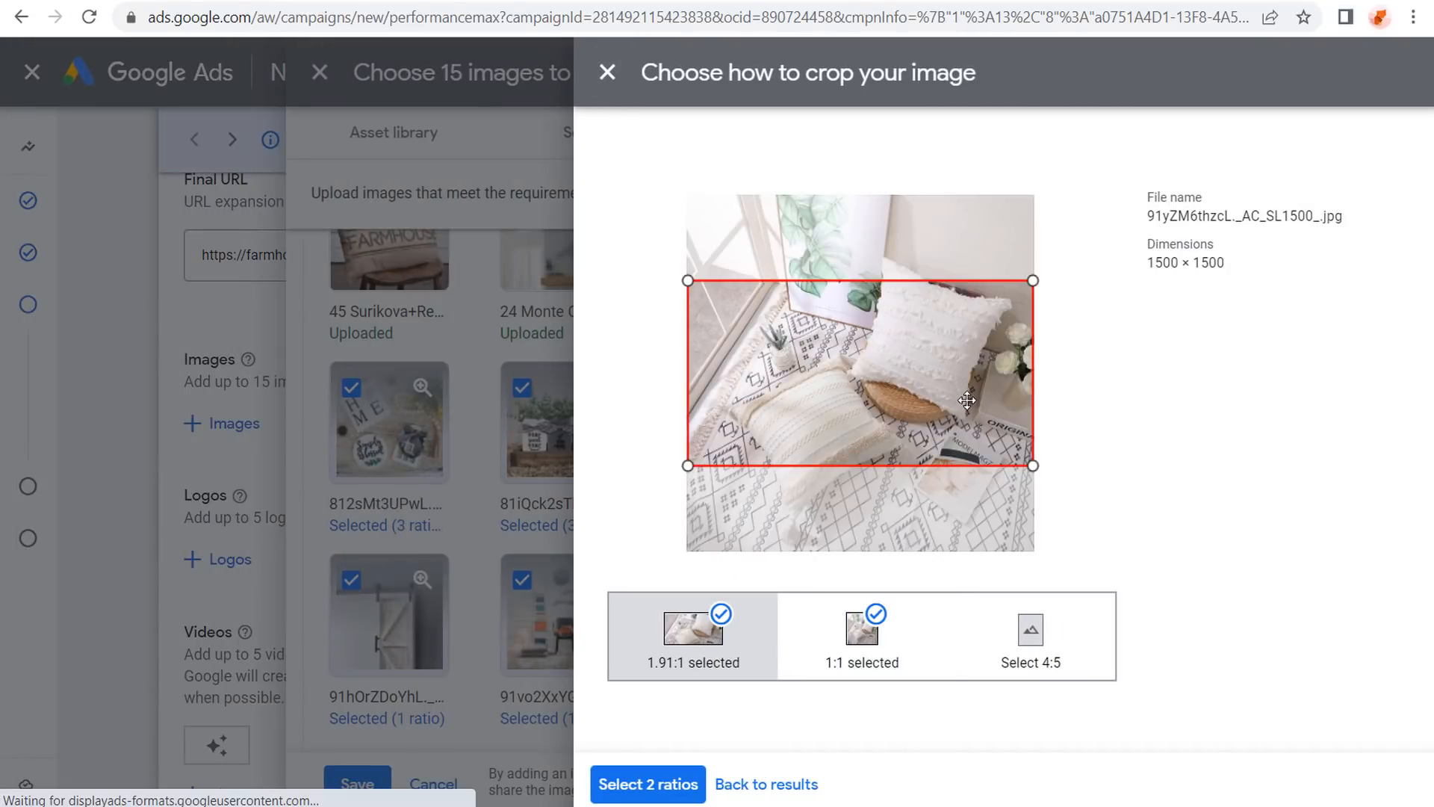
{"action": "left_click_drag", "start_coordinate": [965, 397], "coordinate": [971, 415]}
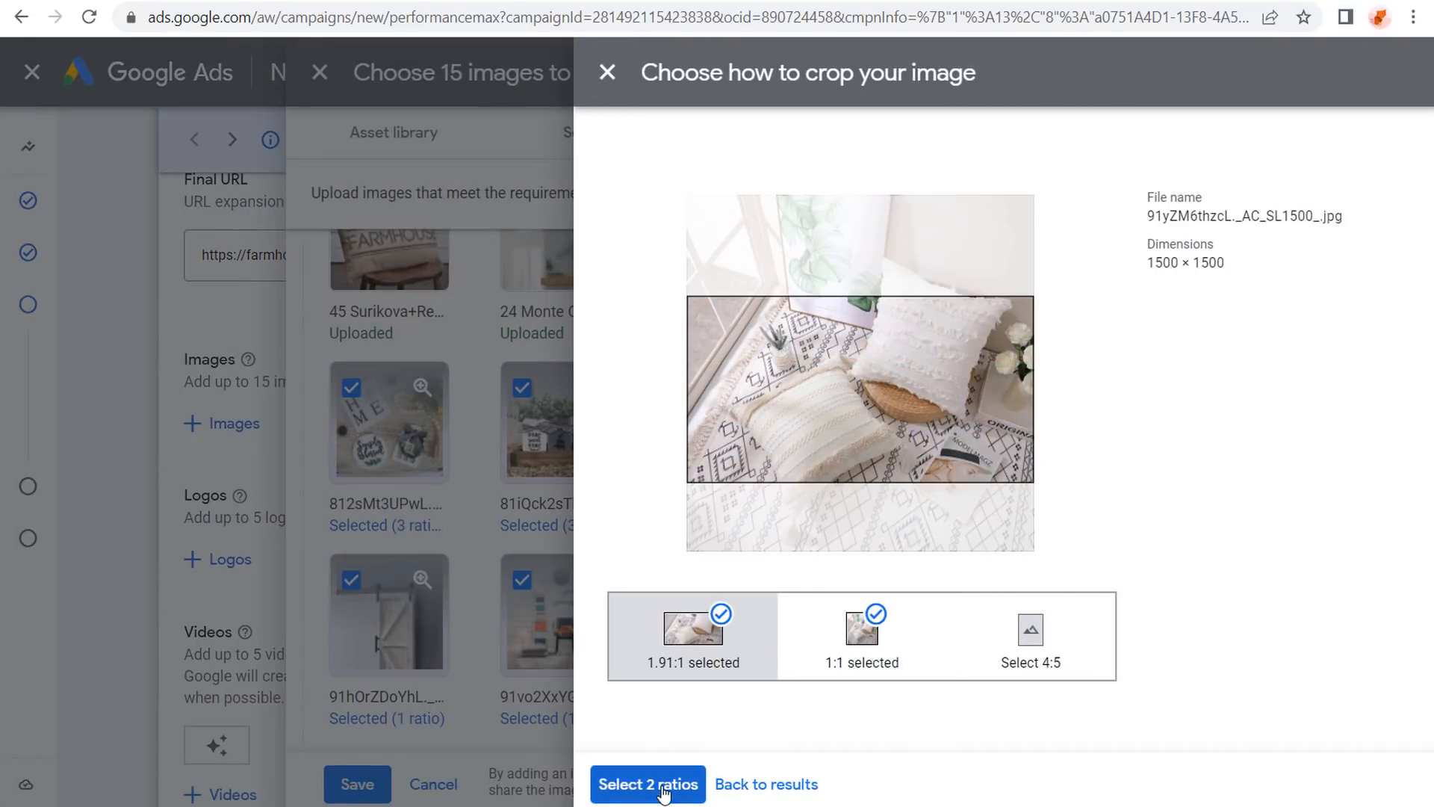
{"action": "left_click", "coordinate": [650, 784]}
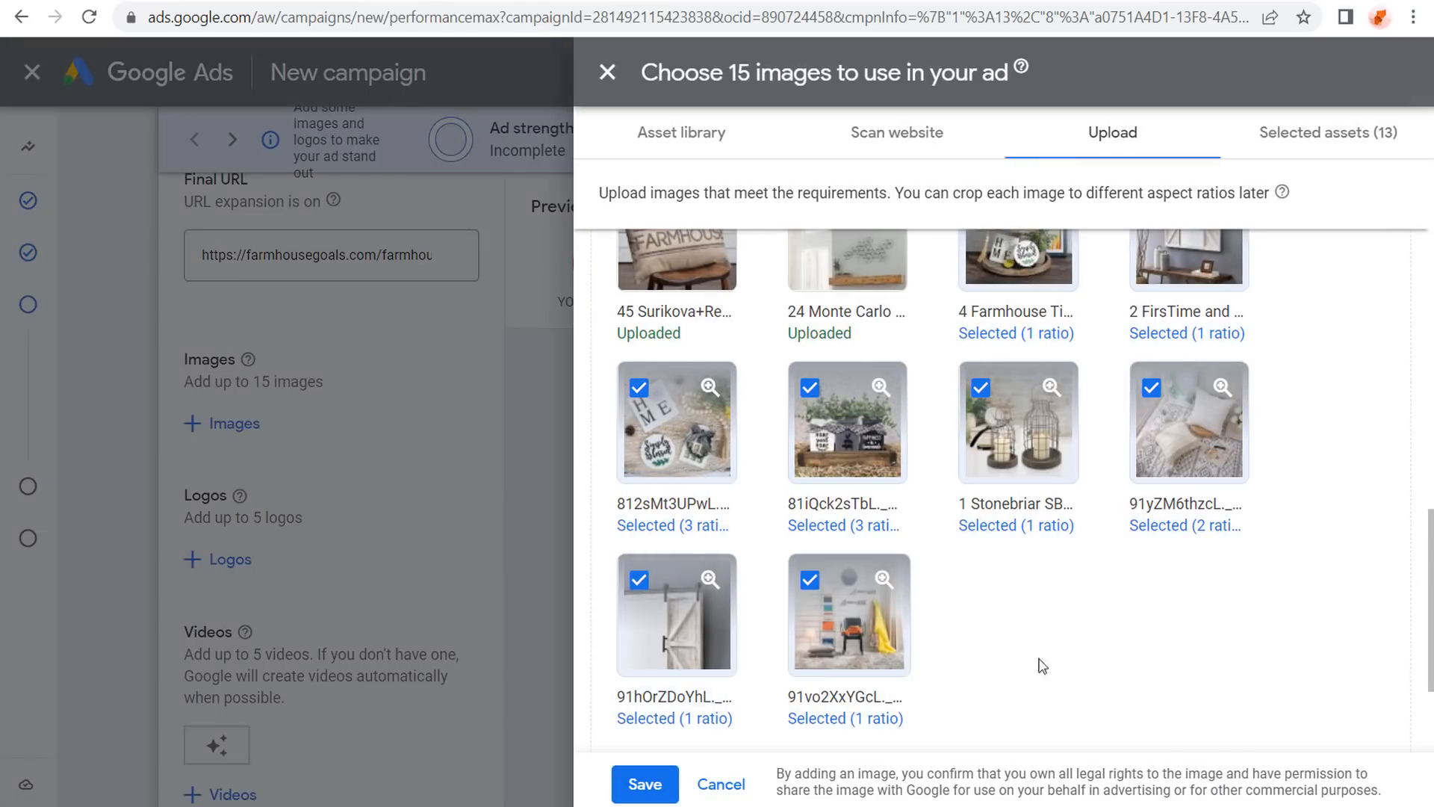
{"action": "left_click", "coordinate": [806, 582]}
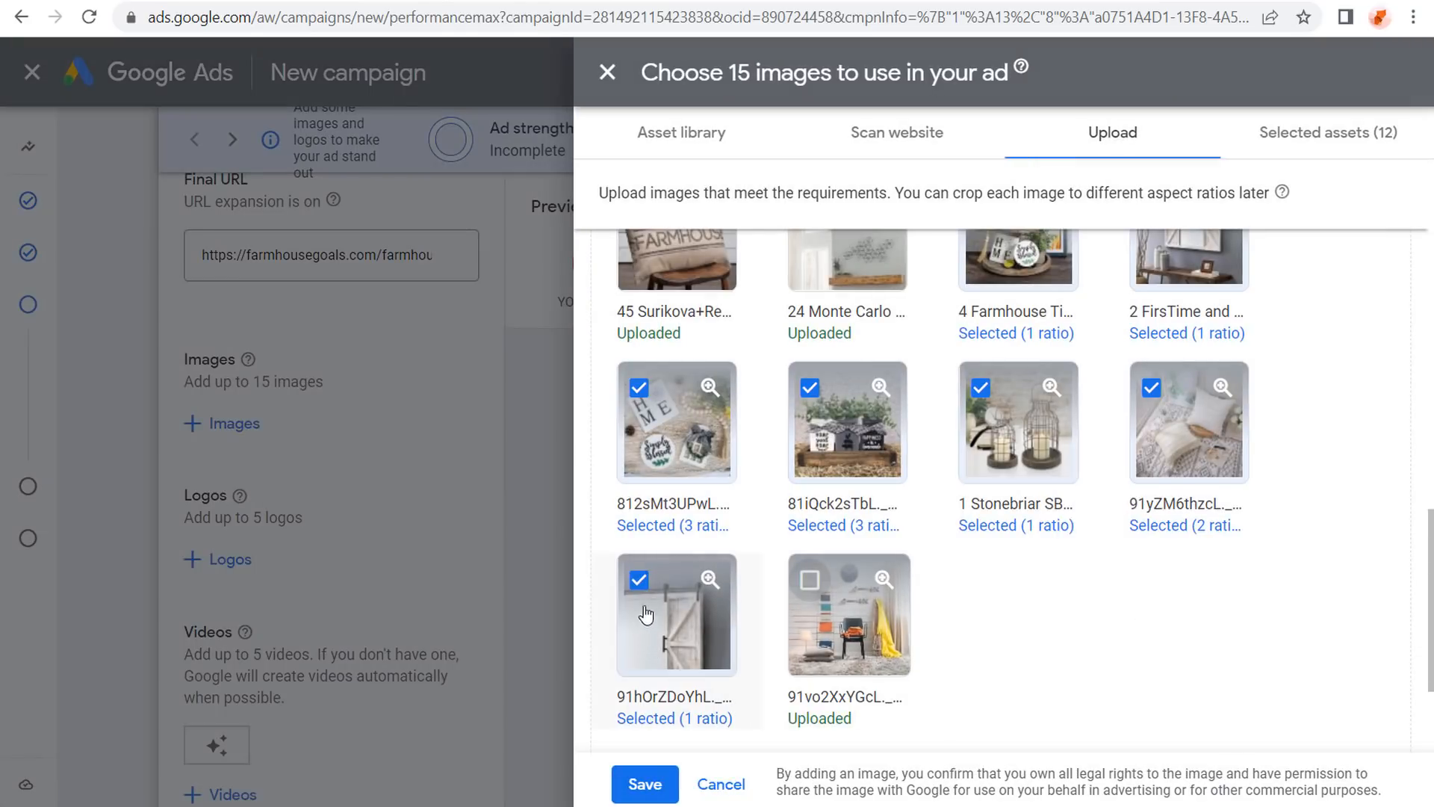
{"action": "left_click", "coordinate": [639, 579]}
Add the Sullivans jug image with its 1:1 crop and save the images.
{"action": "scroll", "coordinate": [1395, 565], "scroll_direction": "up", "scroll_amount": 15}
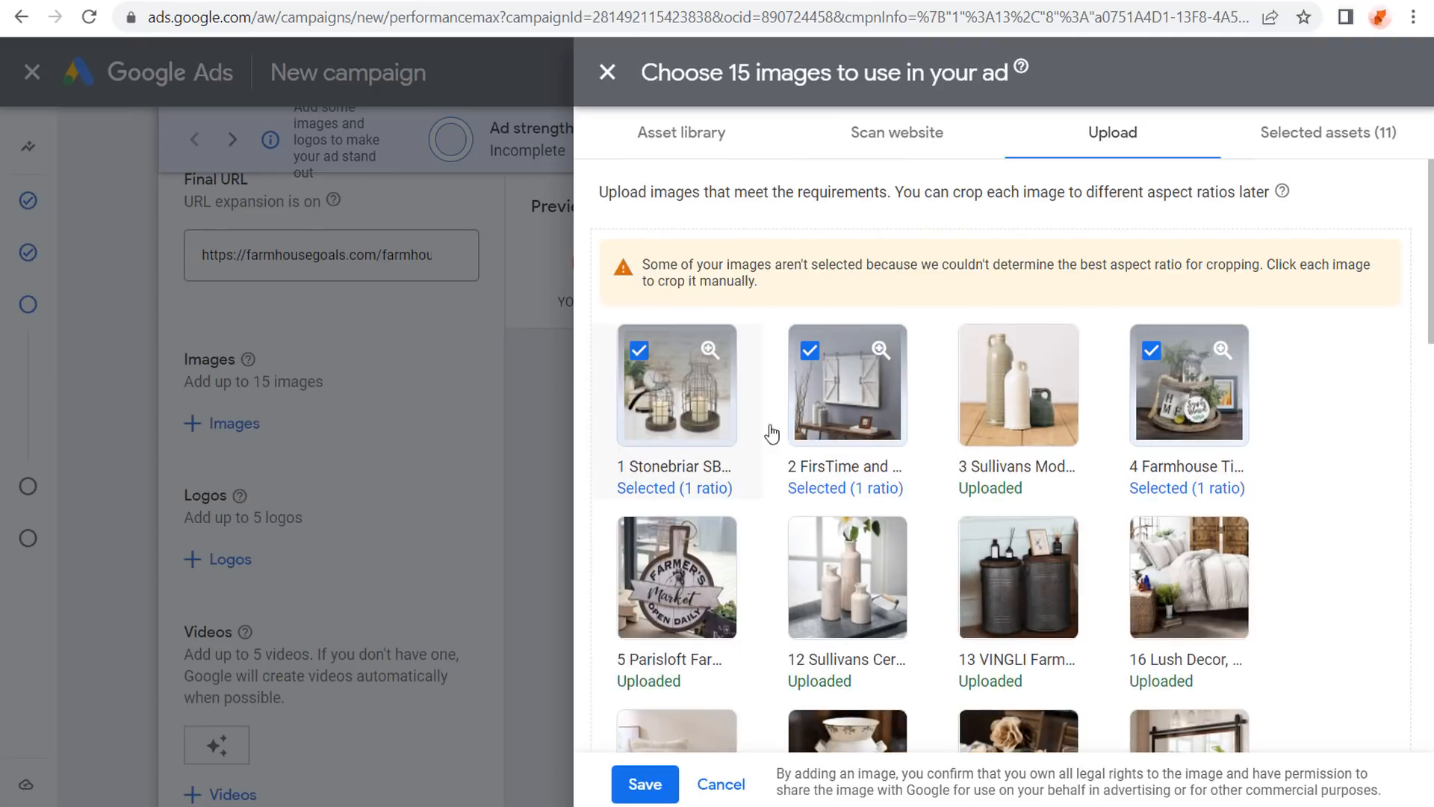
{"action": "left_click", "coordinate": [1033, 396]}
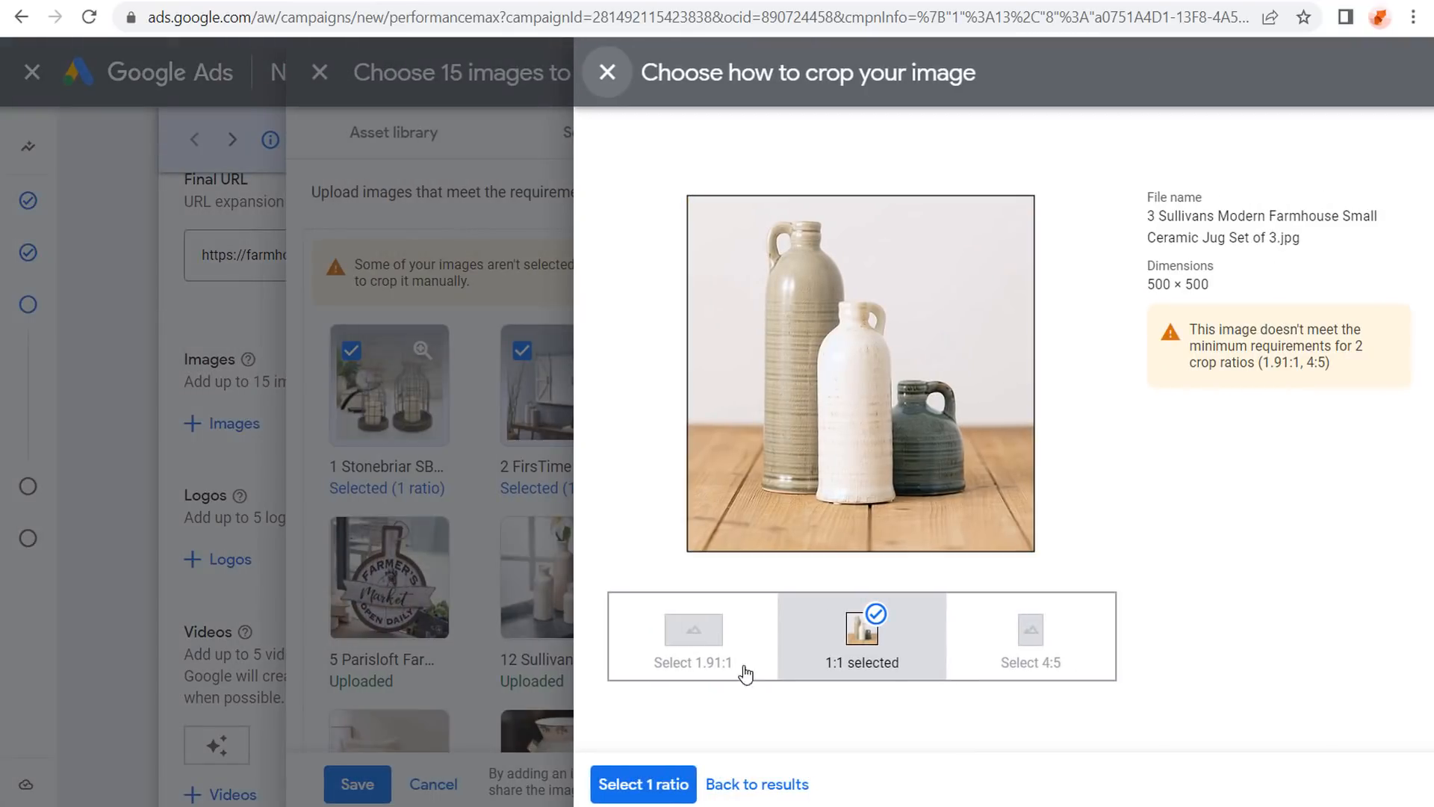
{"action": "left_click", "coordinate": [655, 788]}
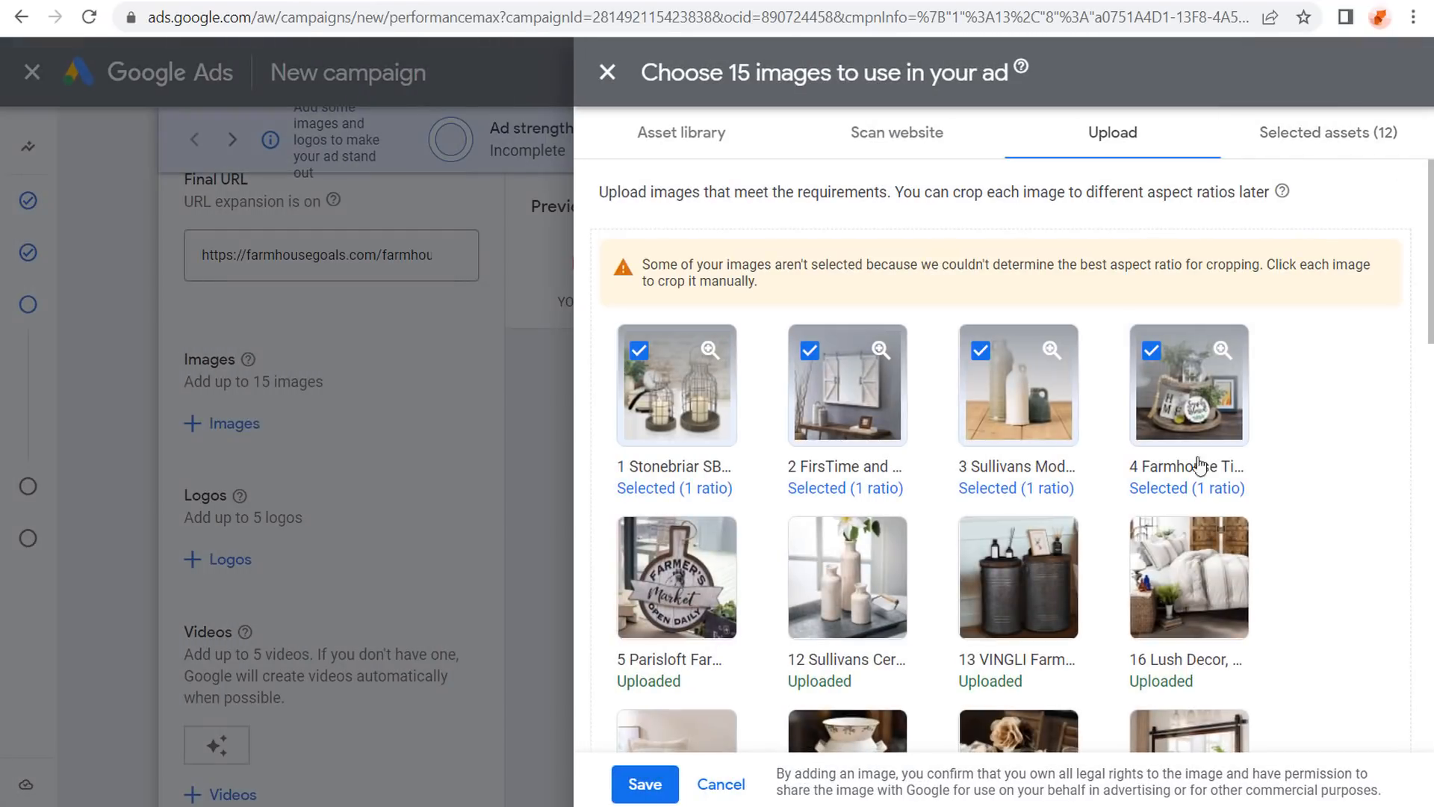
{"action": "scroll", "coordinate": [1338, 468], "scroll_direction": "down", "scroll_amount": 10}
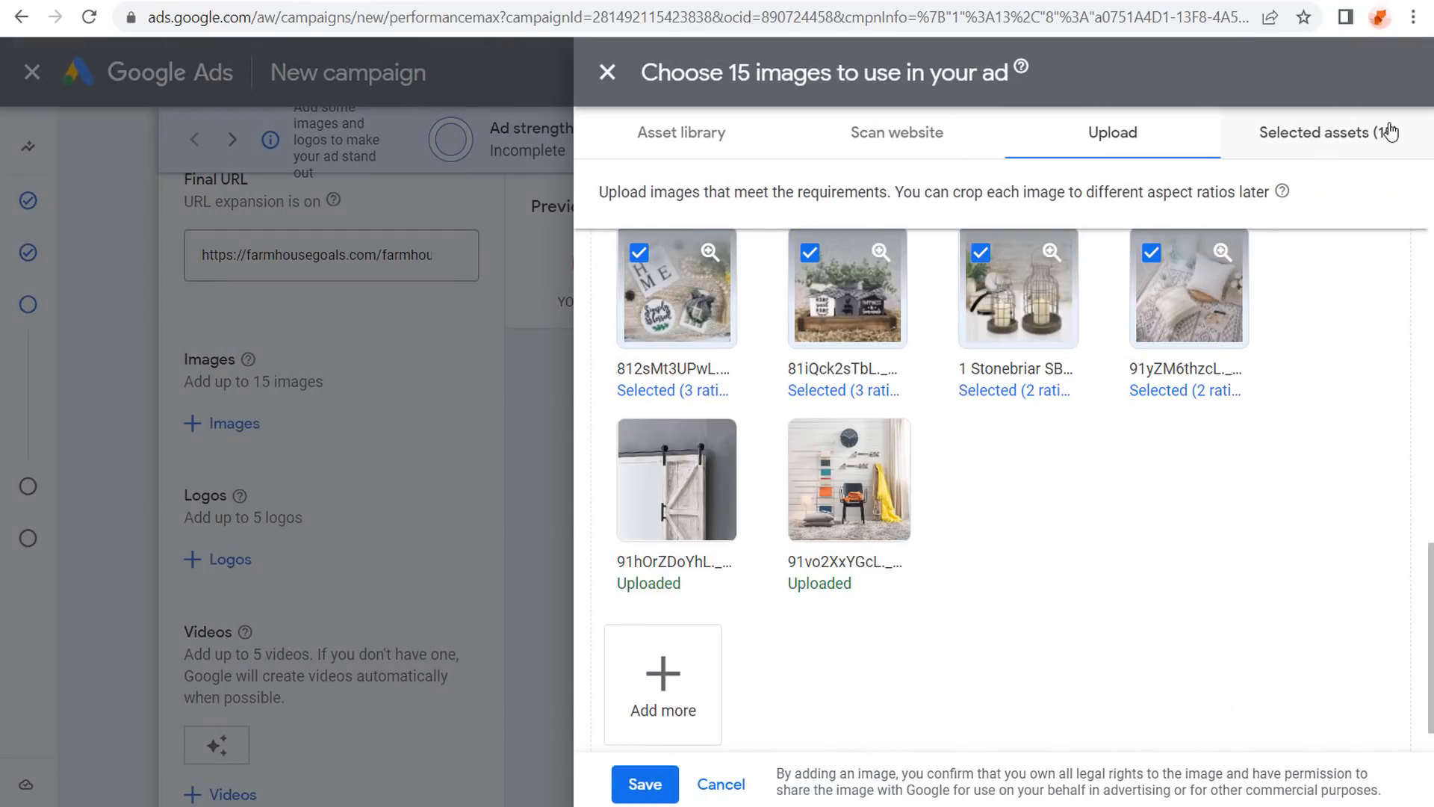
{"action": "left_click", "coordinate": [644, 783]}
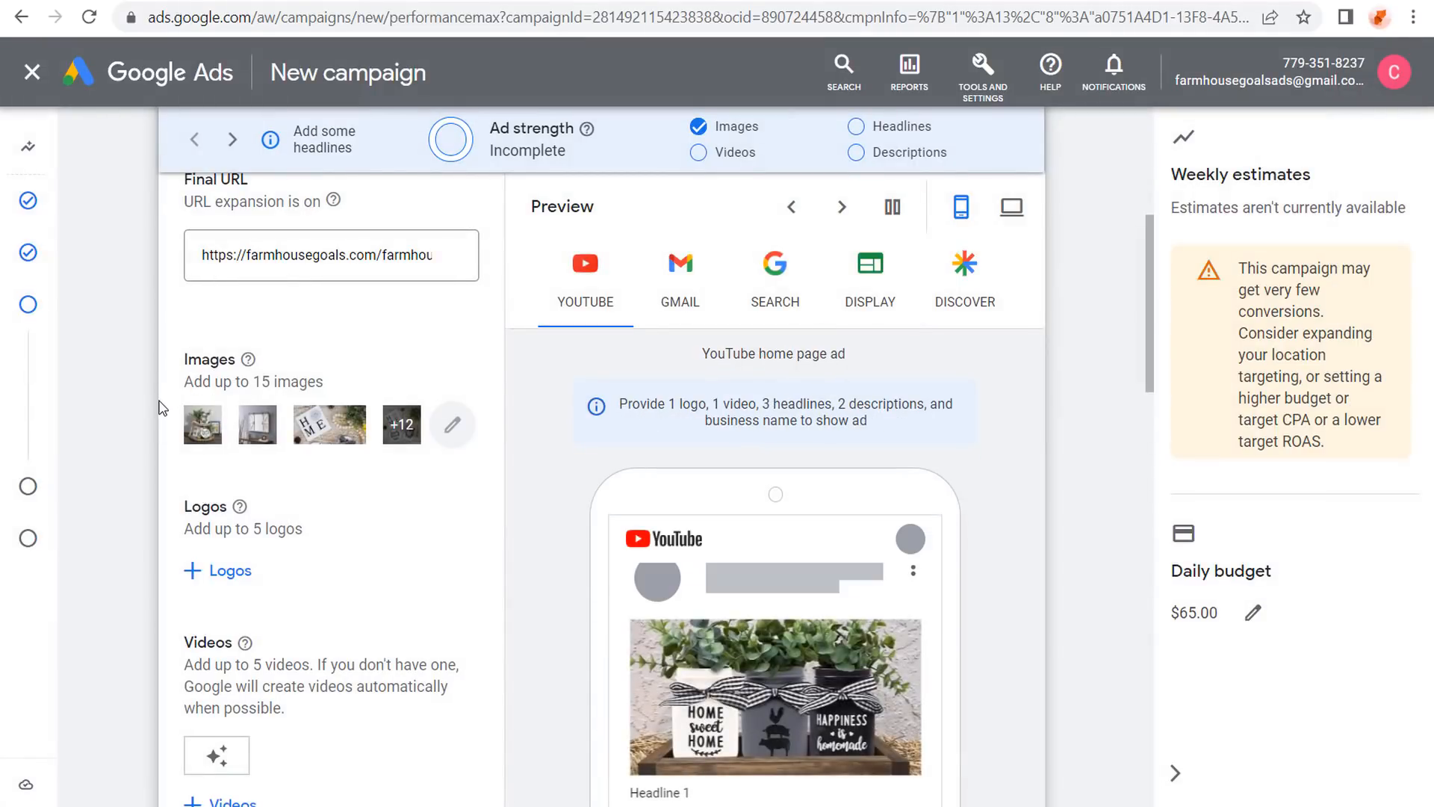
{"action": "scroll", "coordinate": [188, 478], "scroll_direction": "down", "scroll_amount": 2}
Add Farmhouse-Goals-Logo-Square.jpg with a square crop and Logo.jpg at 4:1, then save.
{"action": "left_click", "coordinate": [222, 467]}
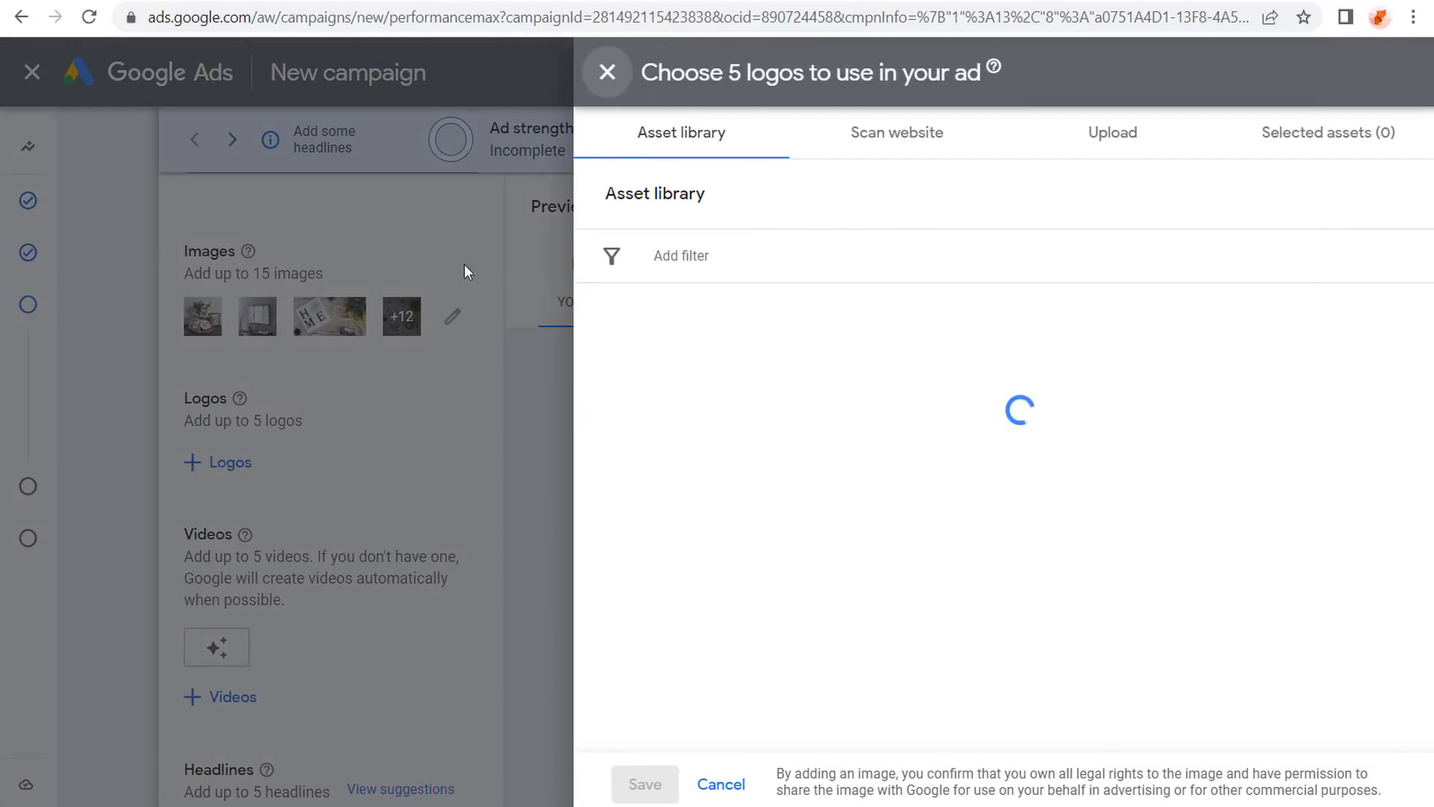
{"action": "left_click", "coordinate": [605, 76]}
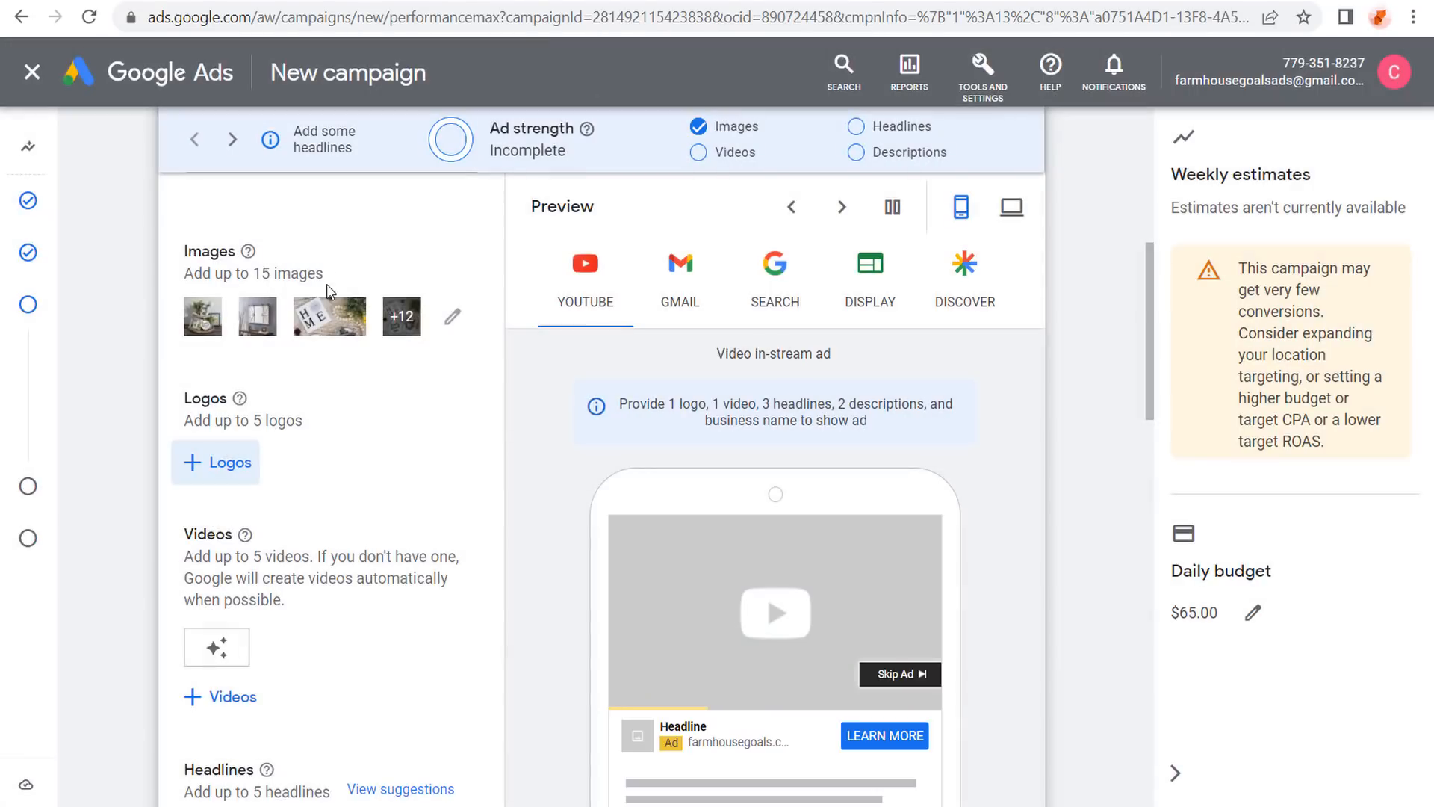
{"action": "mouse_move", "coordinate": [238, 408]}
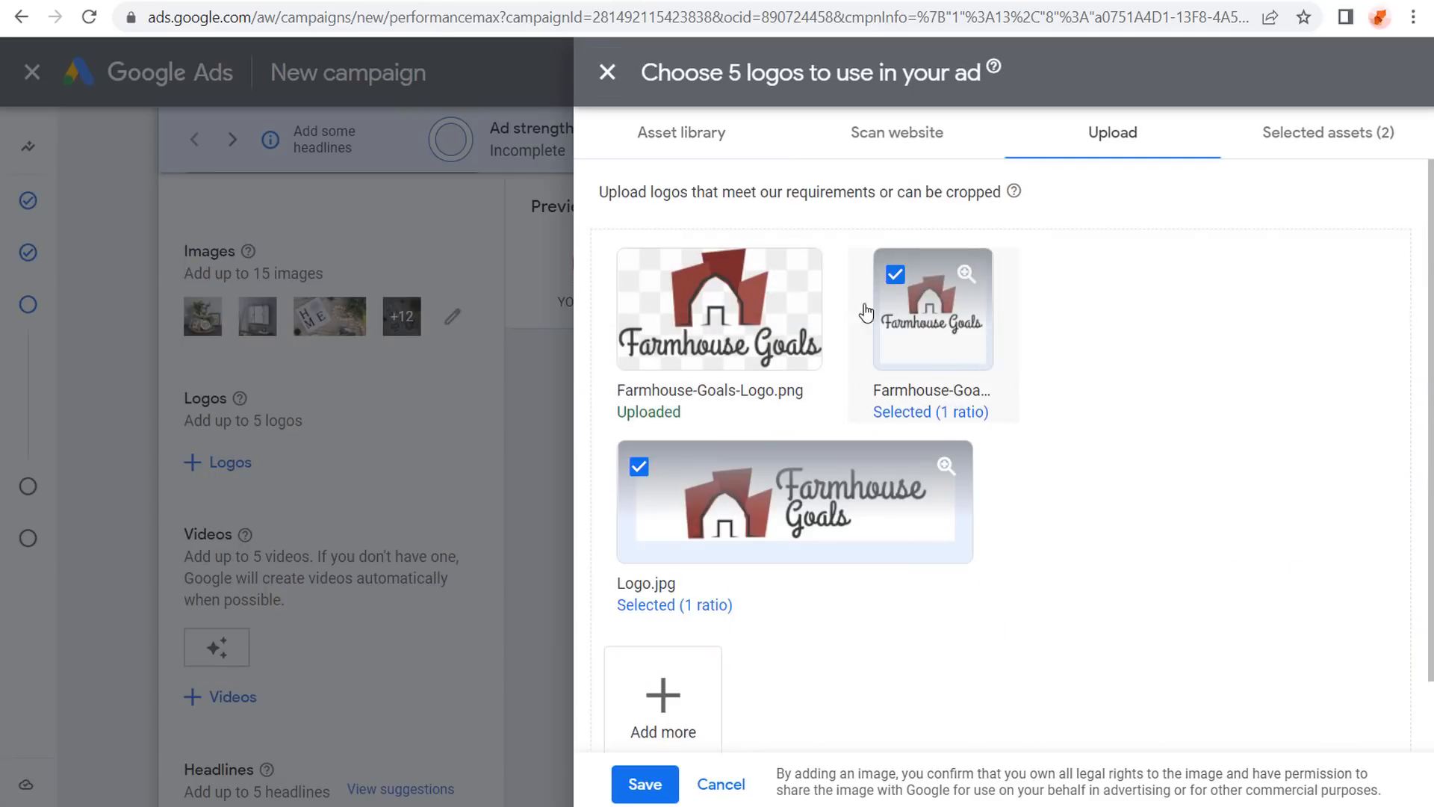
{"action": "left_click", "coordinate": [894, 340]}
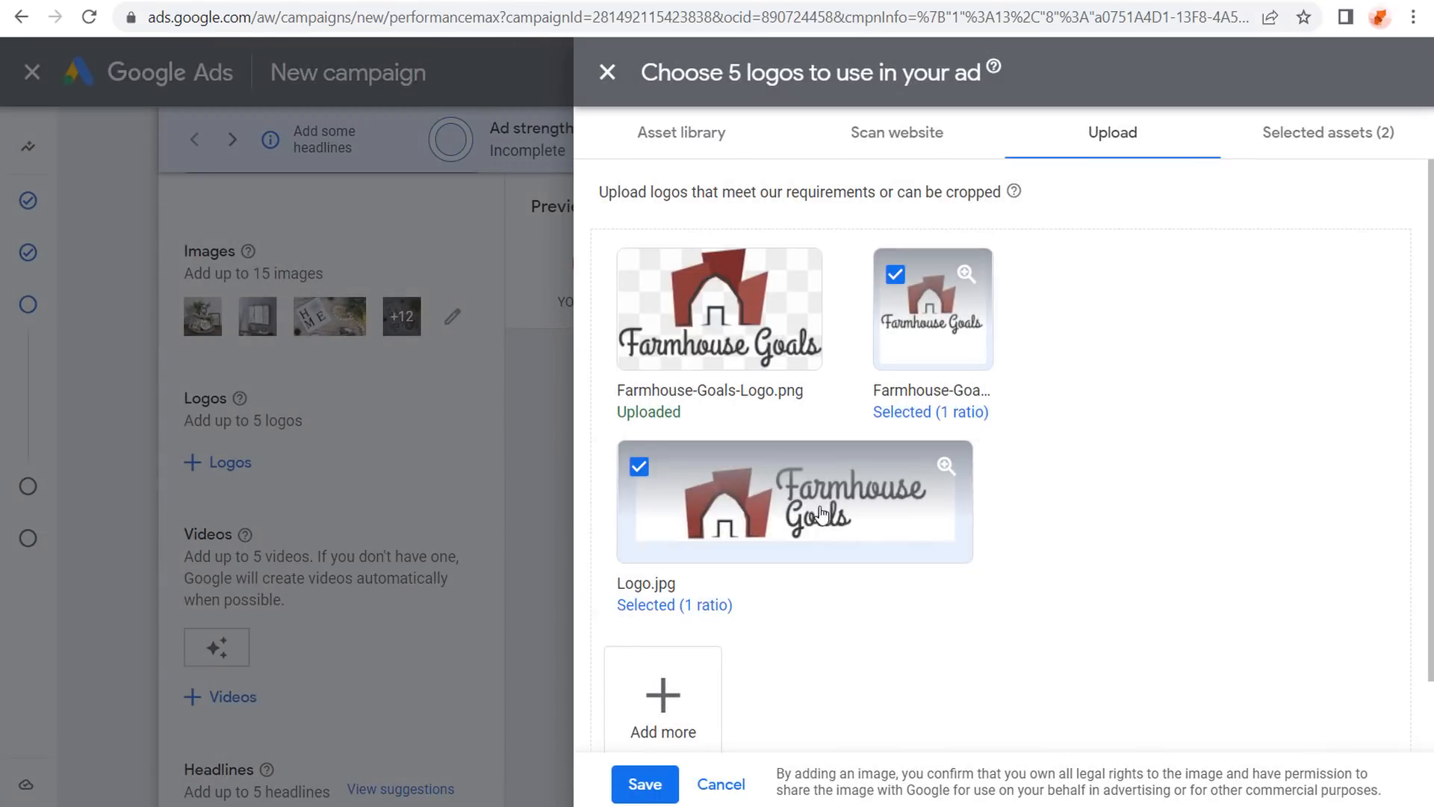
{"action": "left_click", "coordinate": [882, 489]}
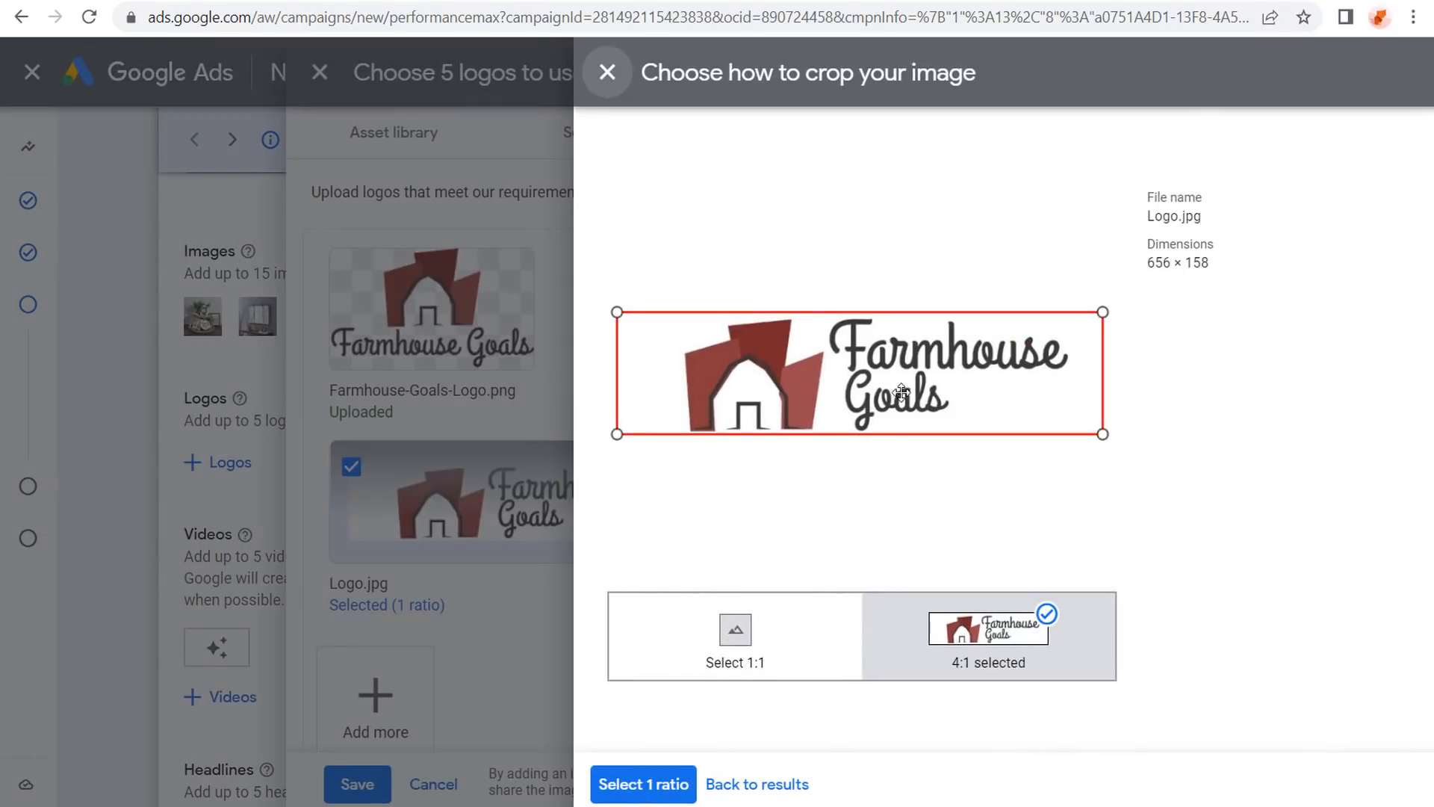
{"action": "left_click", "coordinate": [642, 783]}
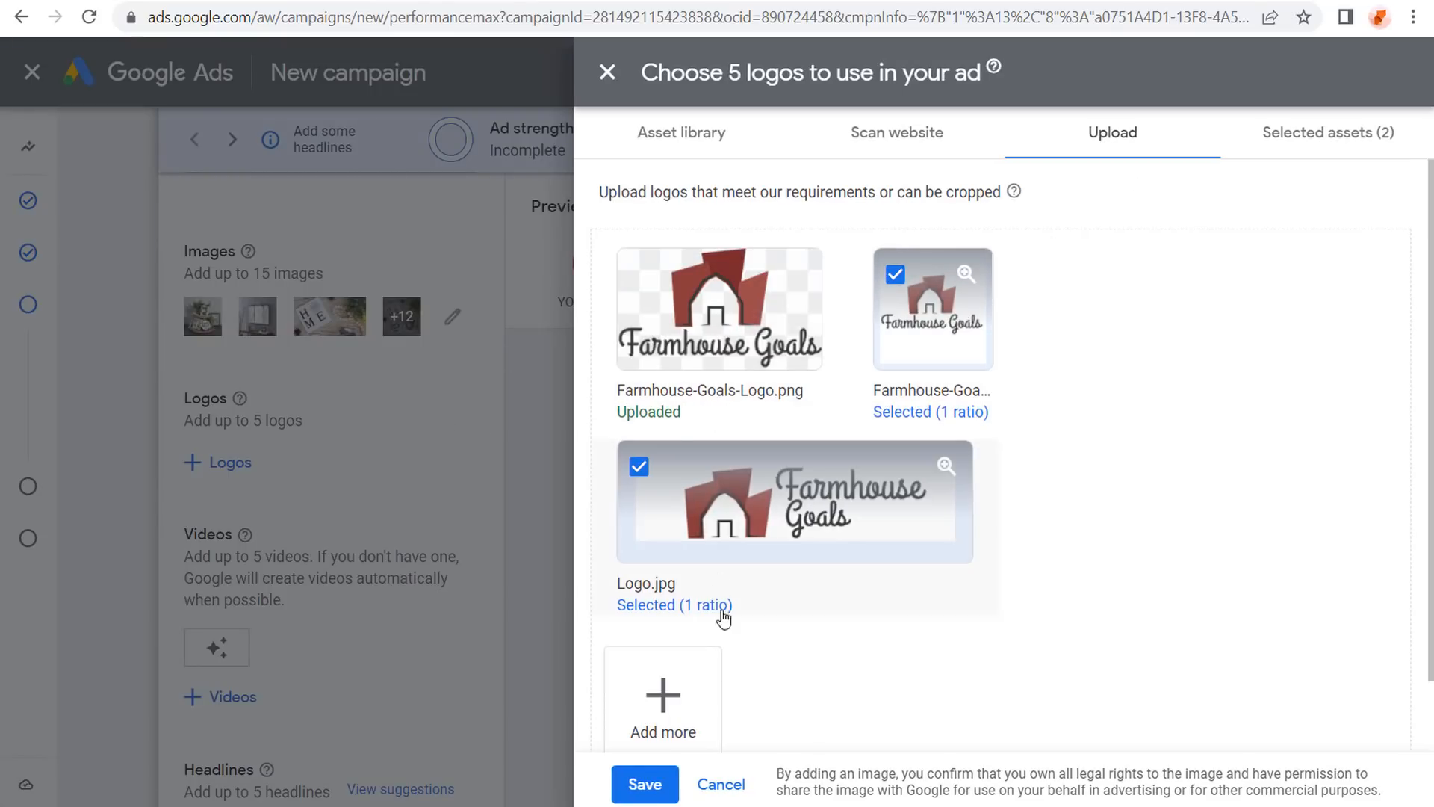
{"action": "left_click", "coordinate": [645, 783]}
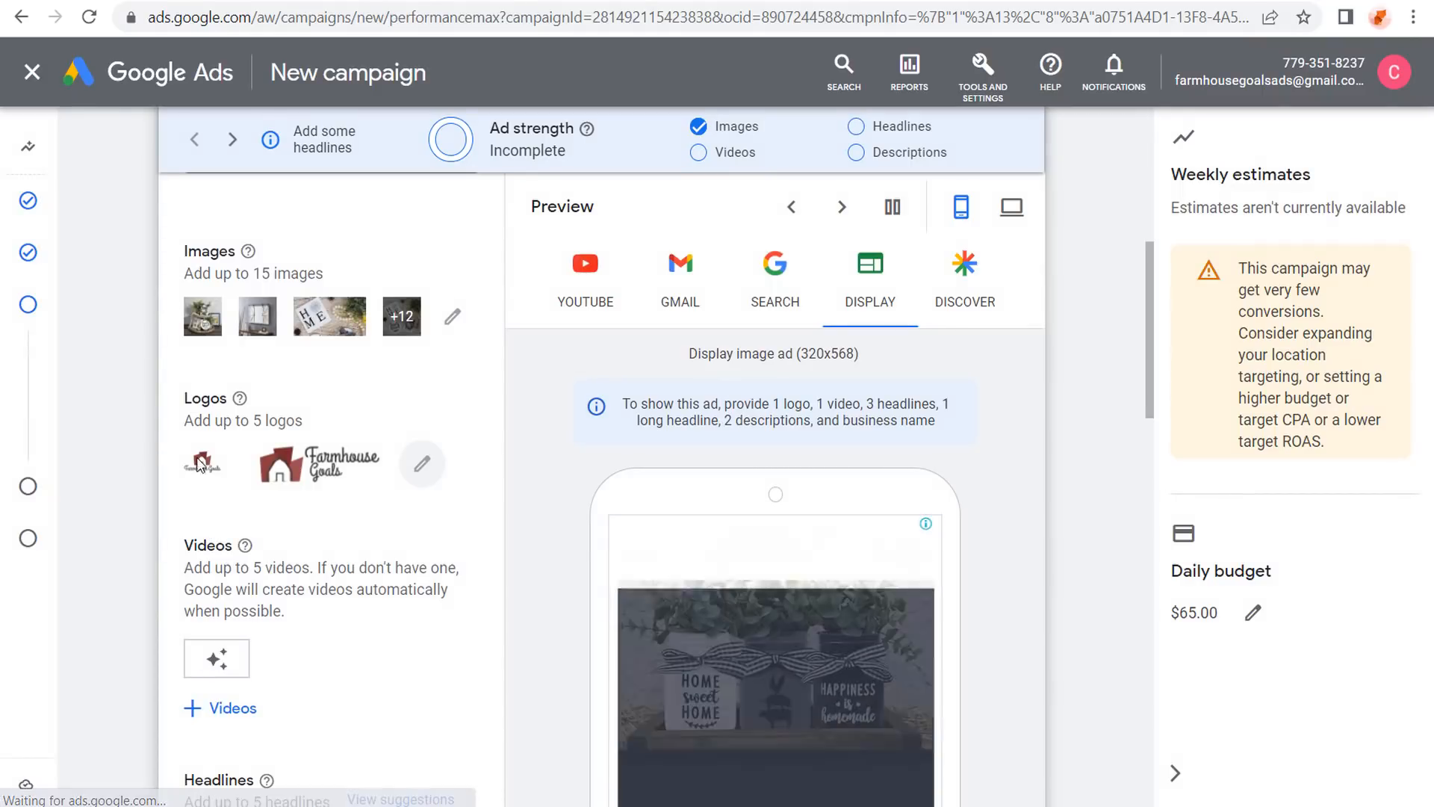
{"action": "scroll", "coordinate": [127, 389], "scroll_direction": "down", "scroll_amount": 1}
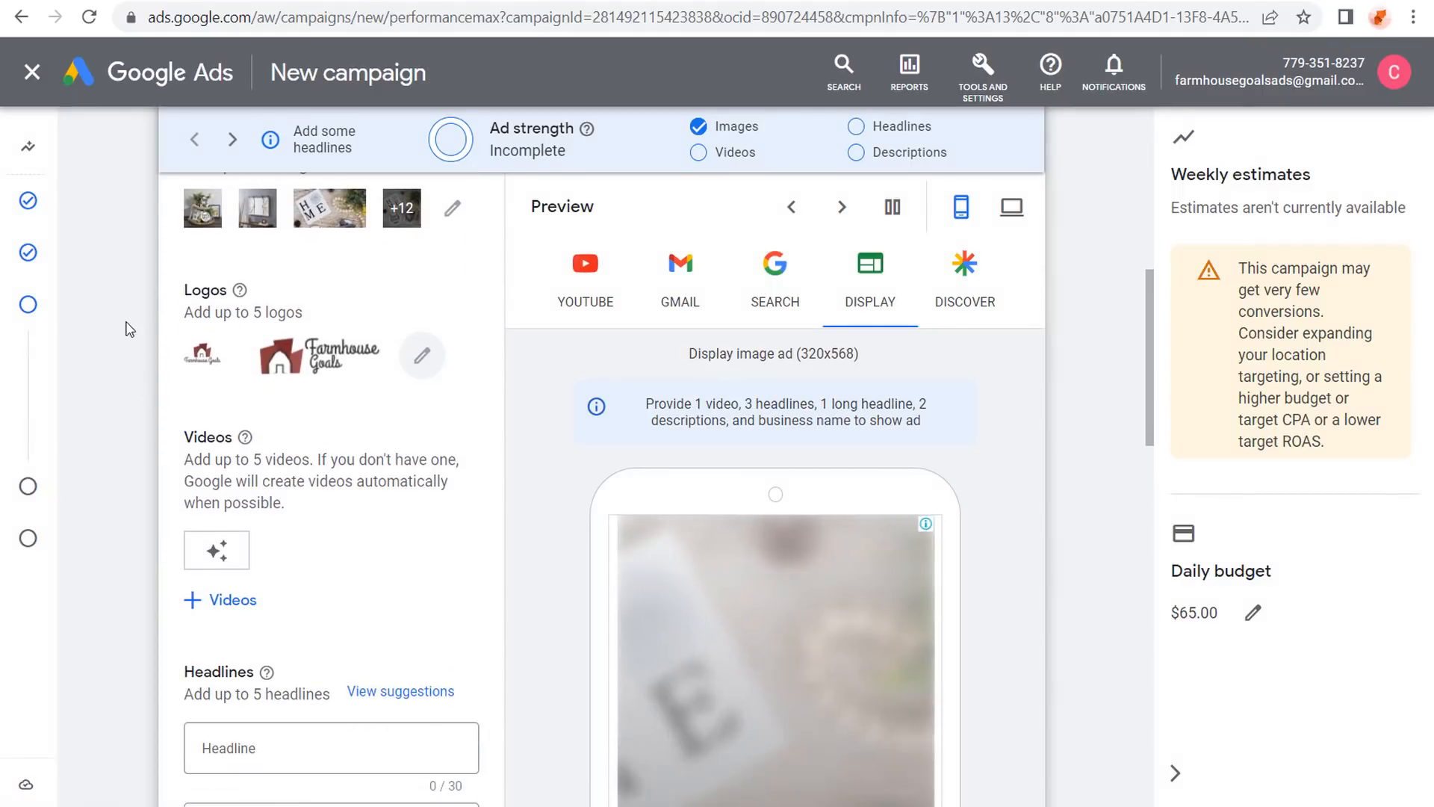
{"action": "left_click_drag", "start_coordinate": [210, 460], "coordinate": [312, 460]}
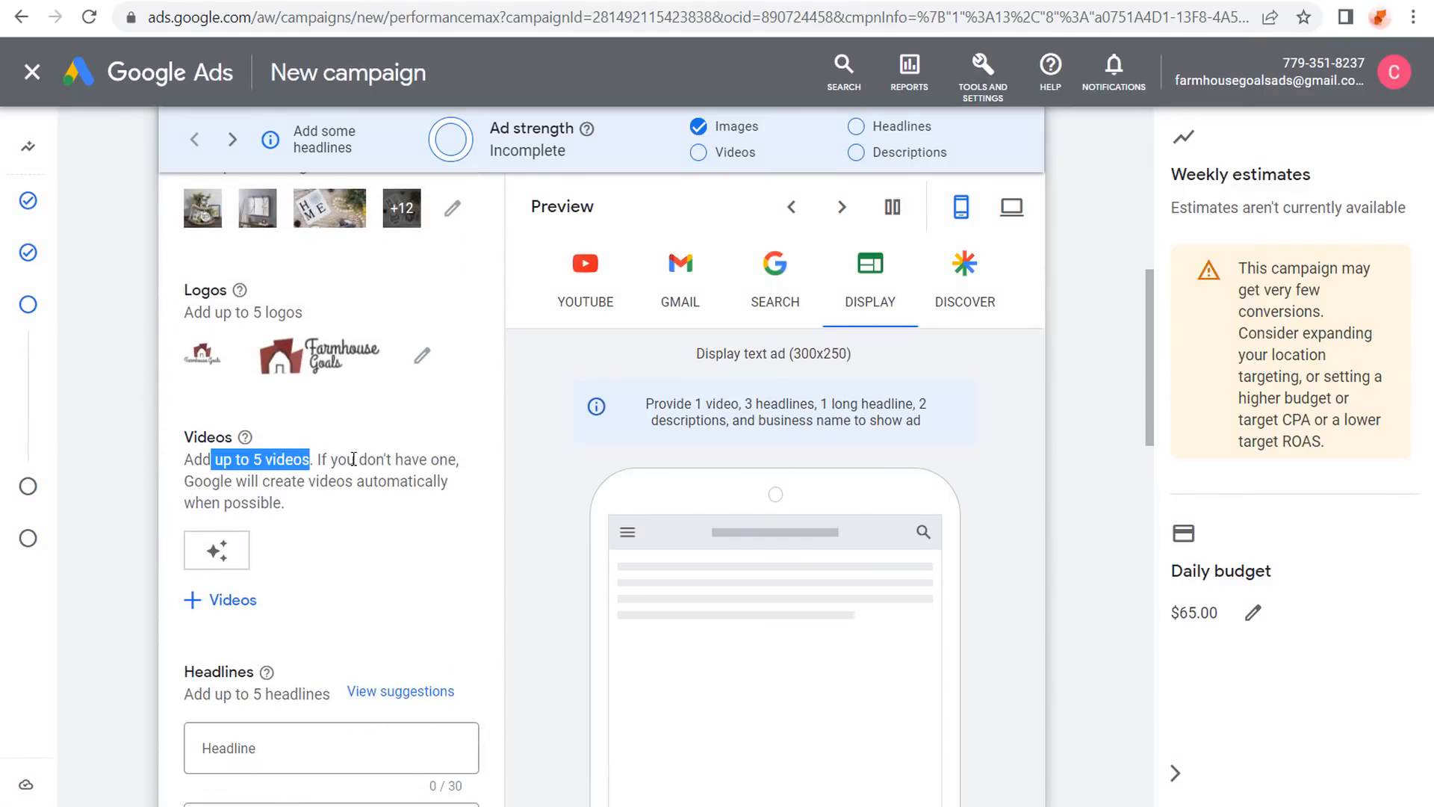
{"action": "left_click", "coordinate": [305, 483]}
{"action": "left_click", "coordinate": [224, 597]}
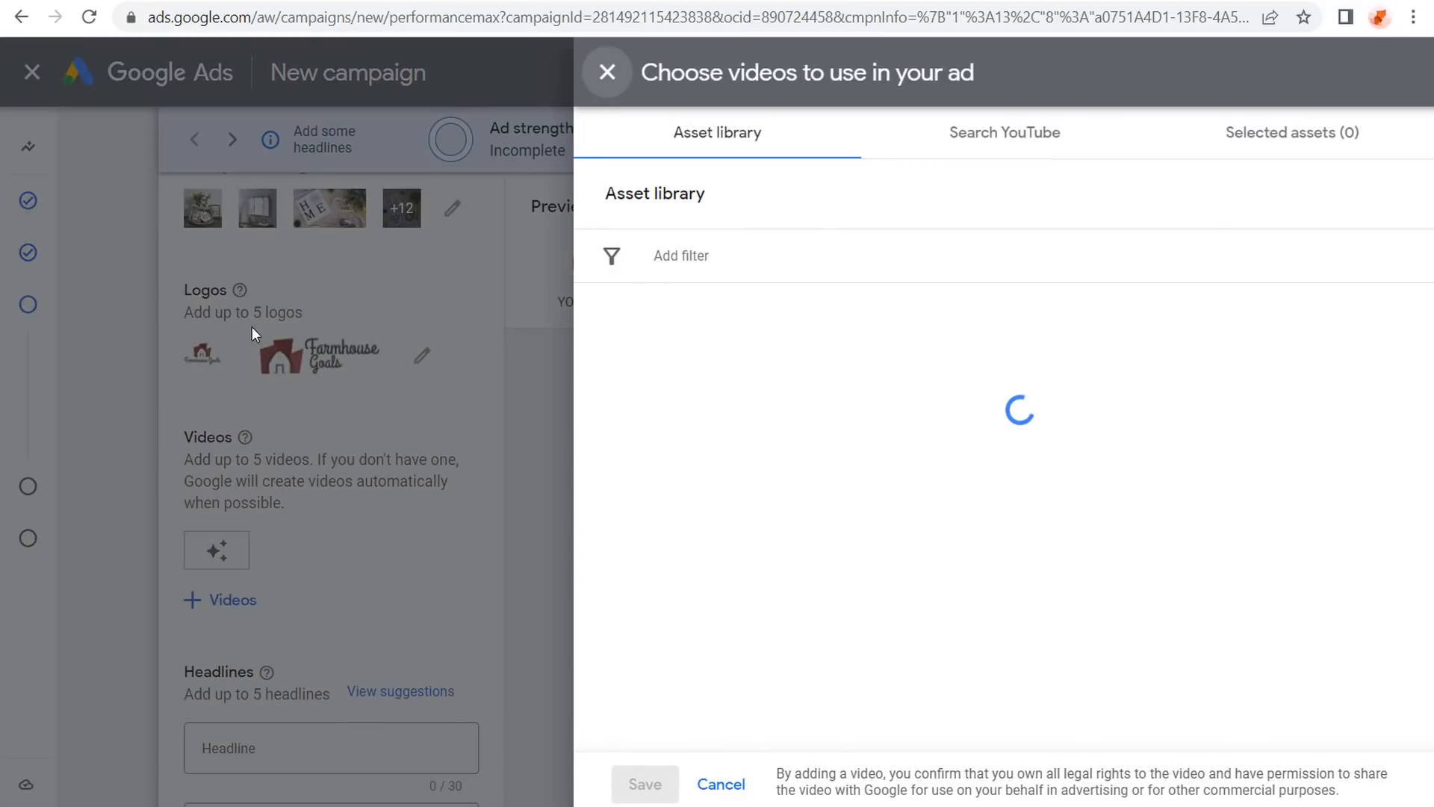
{"action": "left_click", "coordinate": [945, 141]}
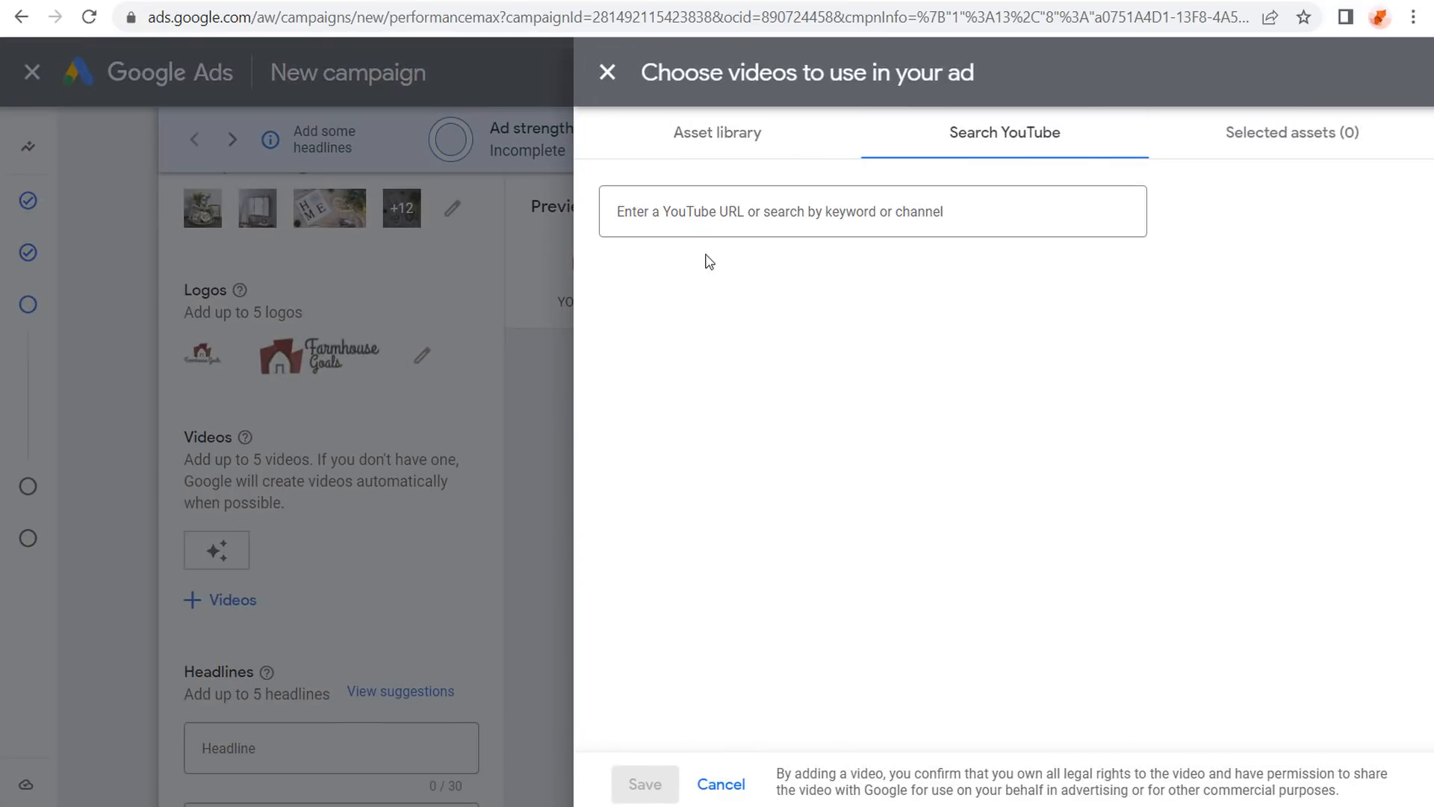
{"action": "left_click", "coordinate": [629, 217]}
{"action": "left_click", "coordinate": [630, 217]}
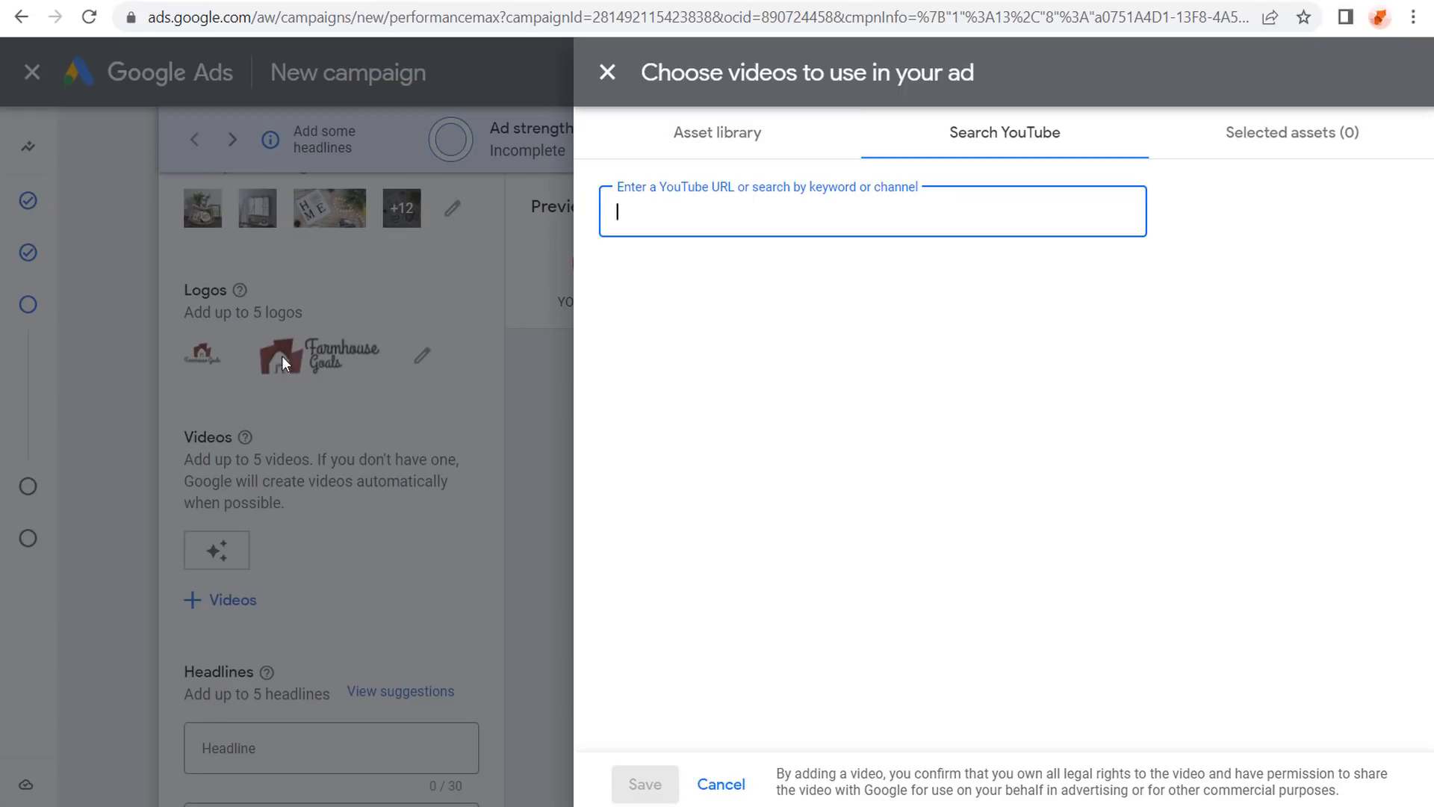
{"action": "left_click", "coordinate": [190, 416]}
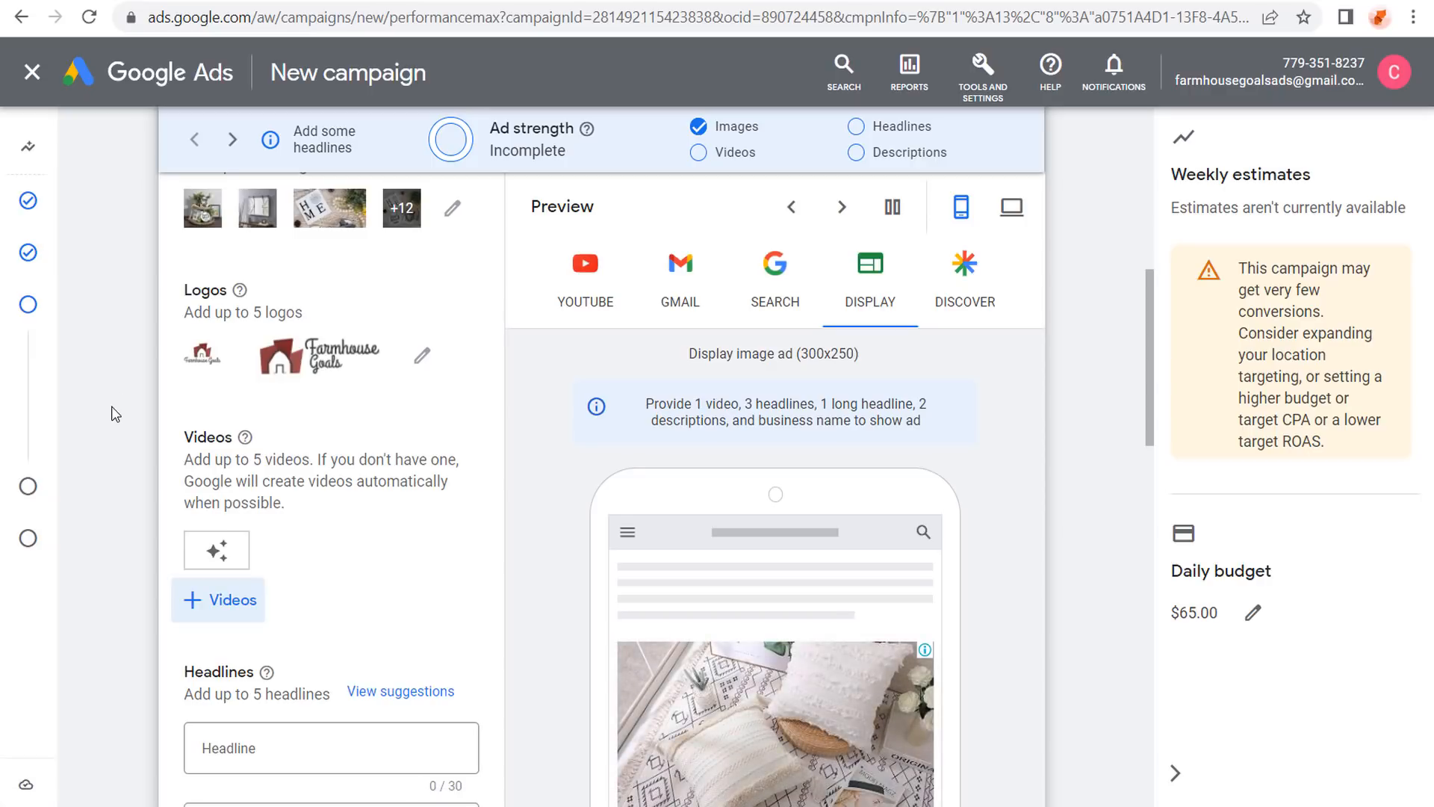
Add the first Farmhouse Goals YouTube video by pasting its copied link into the video search.
{"action": "left_click", "coordinate": [222, 600]}
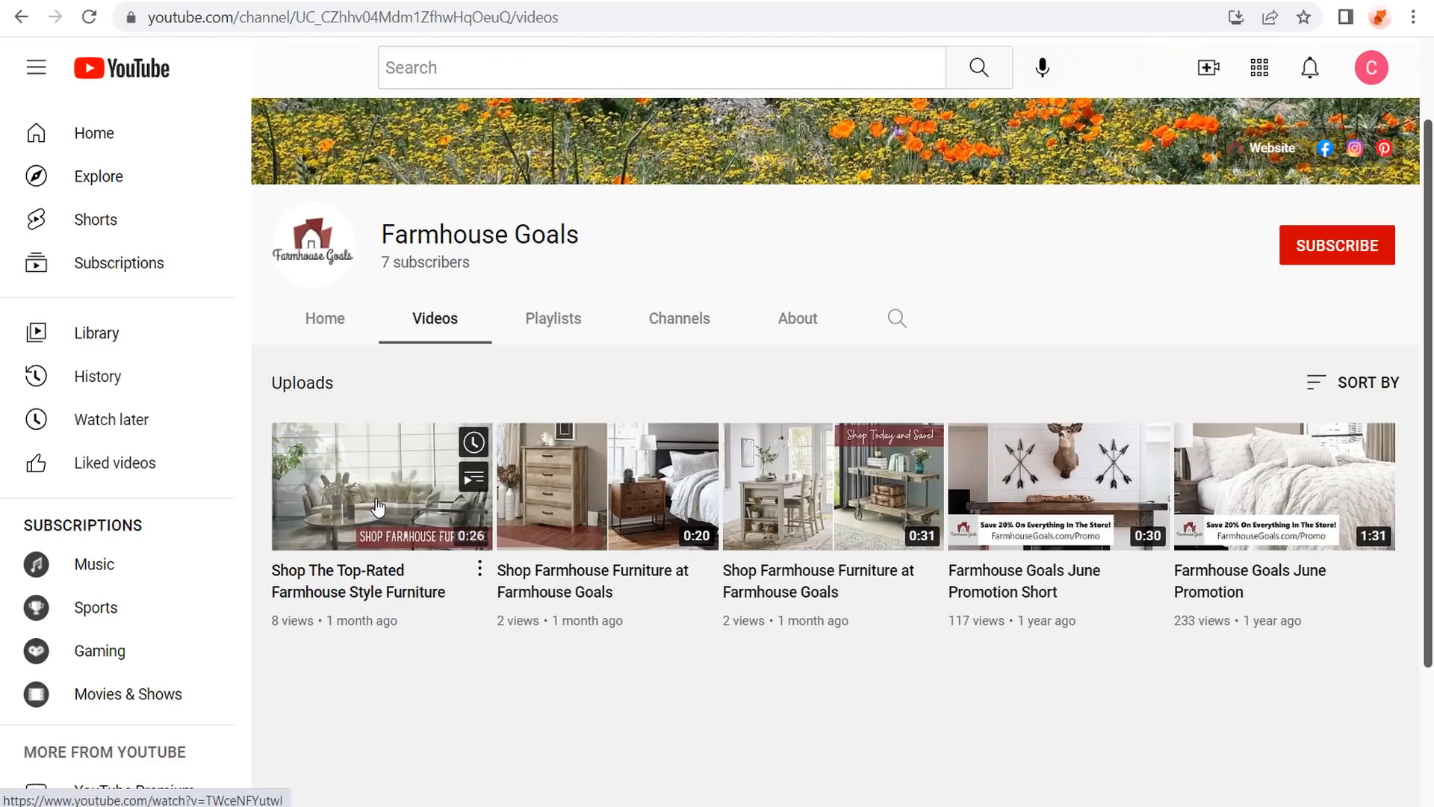
{"action": "right_click", "coordinate": [378, 498]}
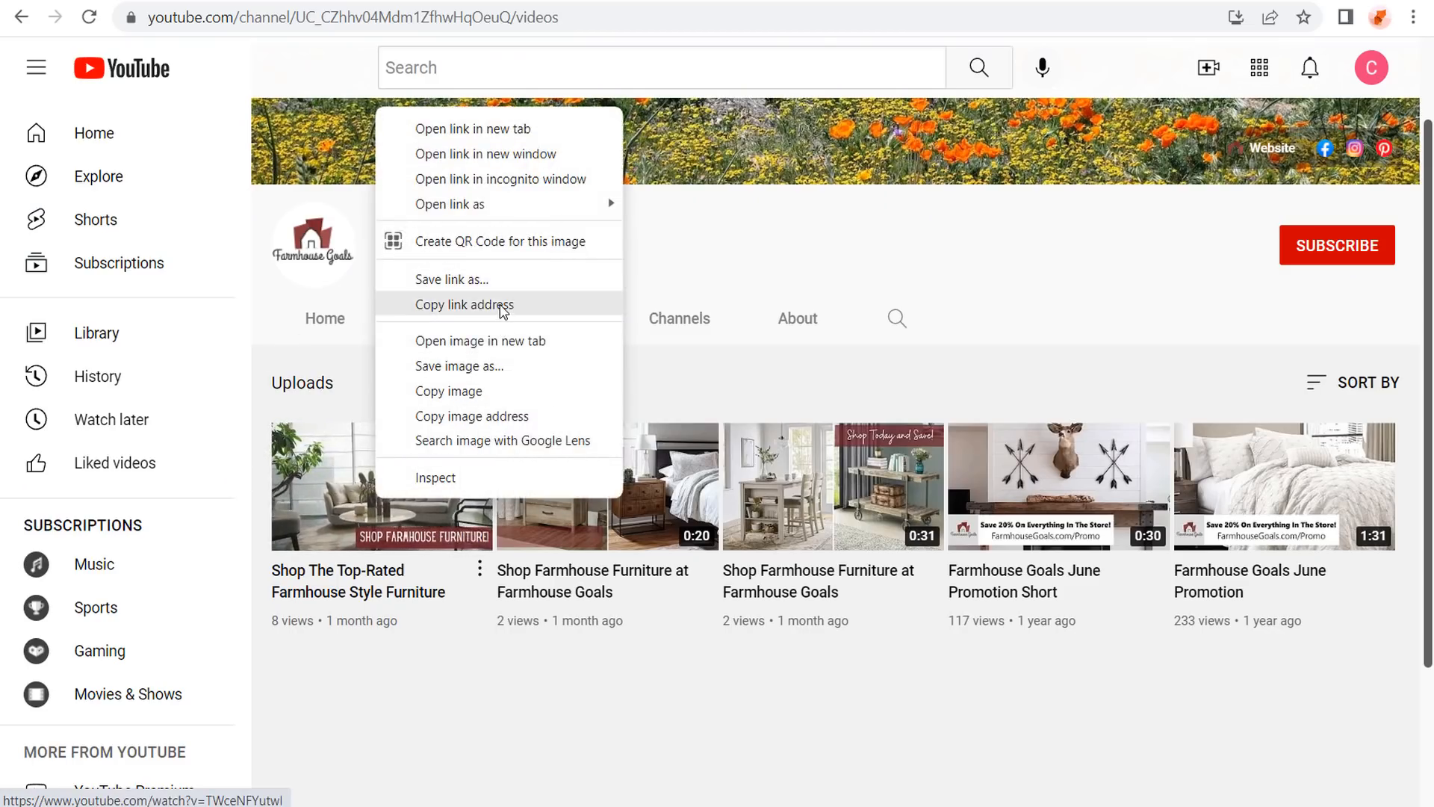
{"action": "left_click", "coordinate": [502, 306]}
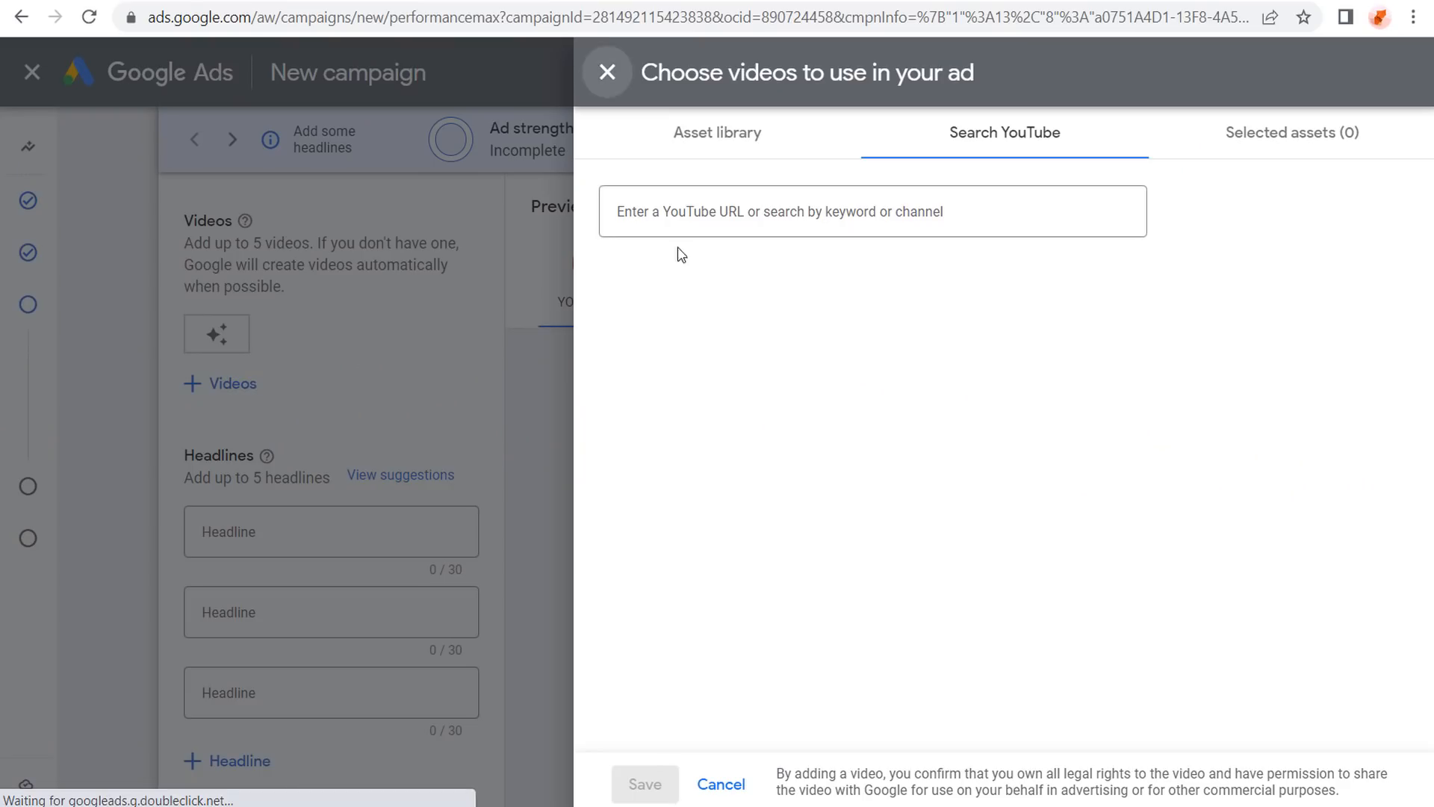
{"action": "left_click", "coordinate": [725, 209]}
{"action": "key", "text": "ctrl+v"}
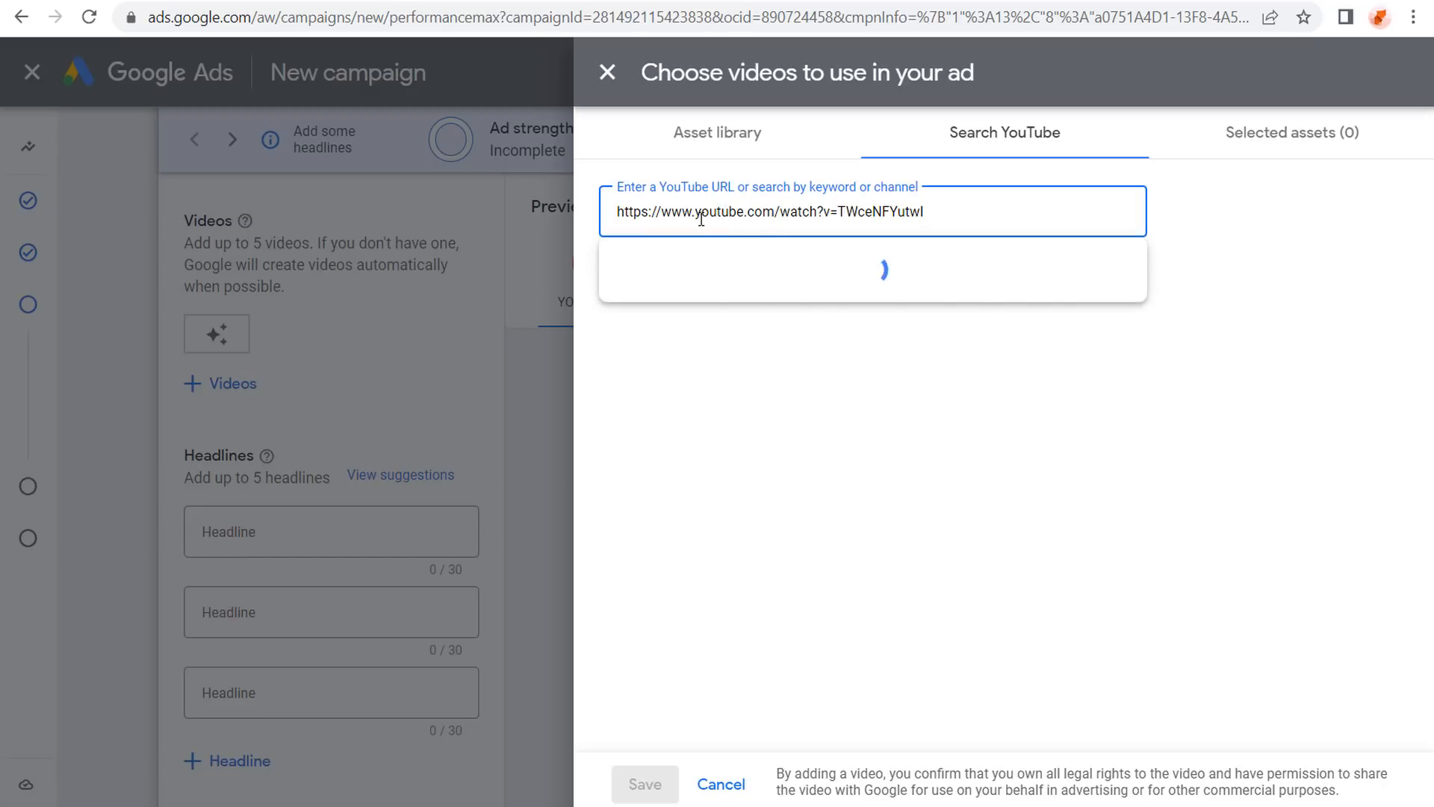
{"action": "left_click", "coordinate": [826, 346]}
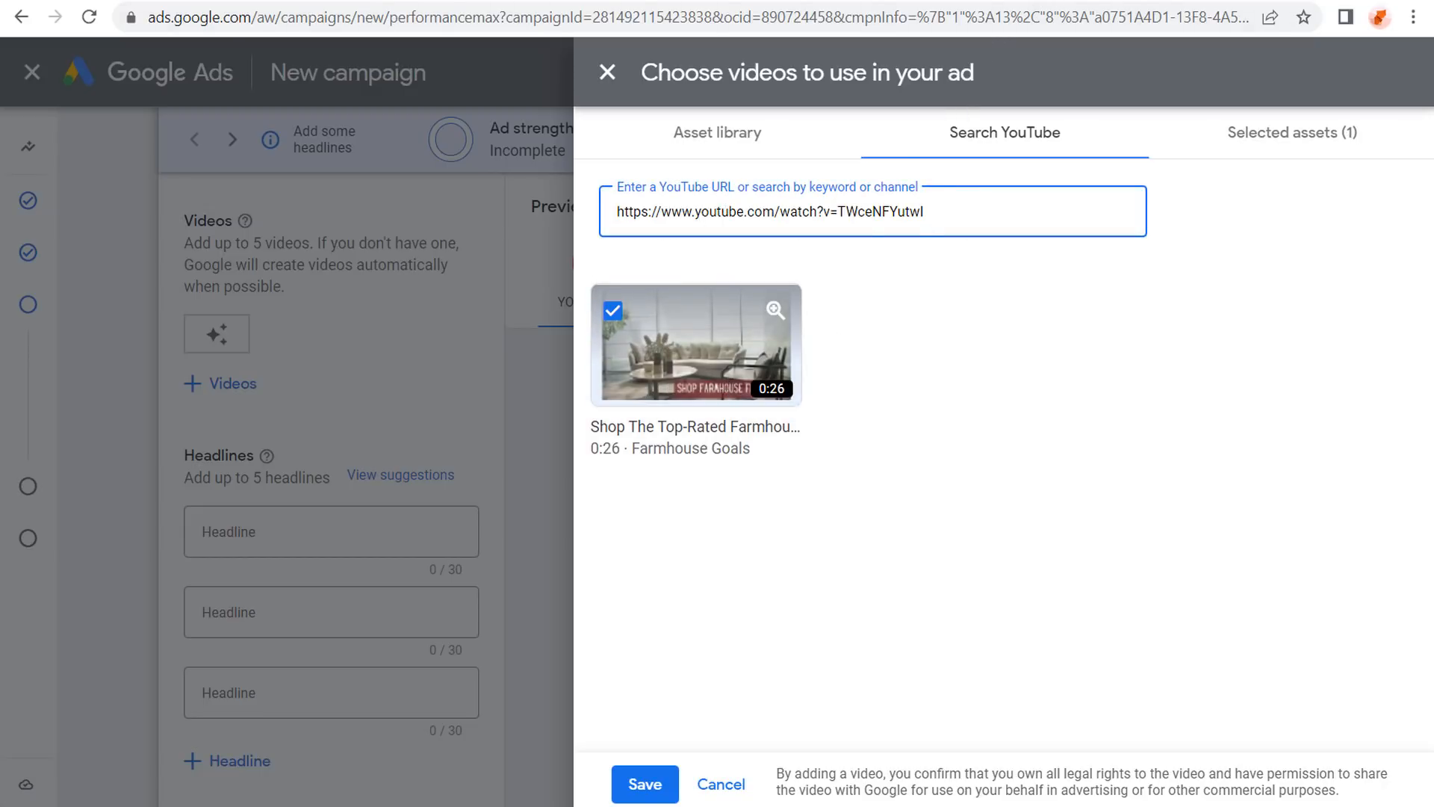
Add the second Farmhouse Goals channel video by replacing the search link with its link.
{"action": "left_click", "coordinate": [1068, 1]}
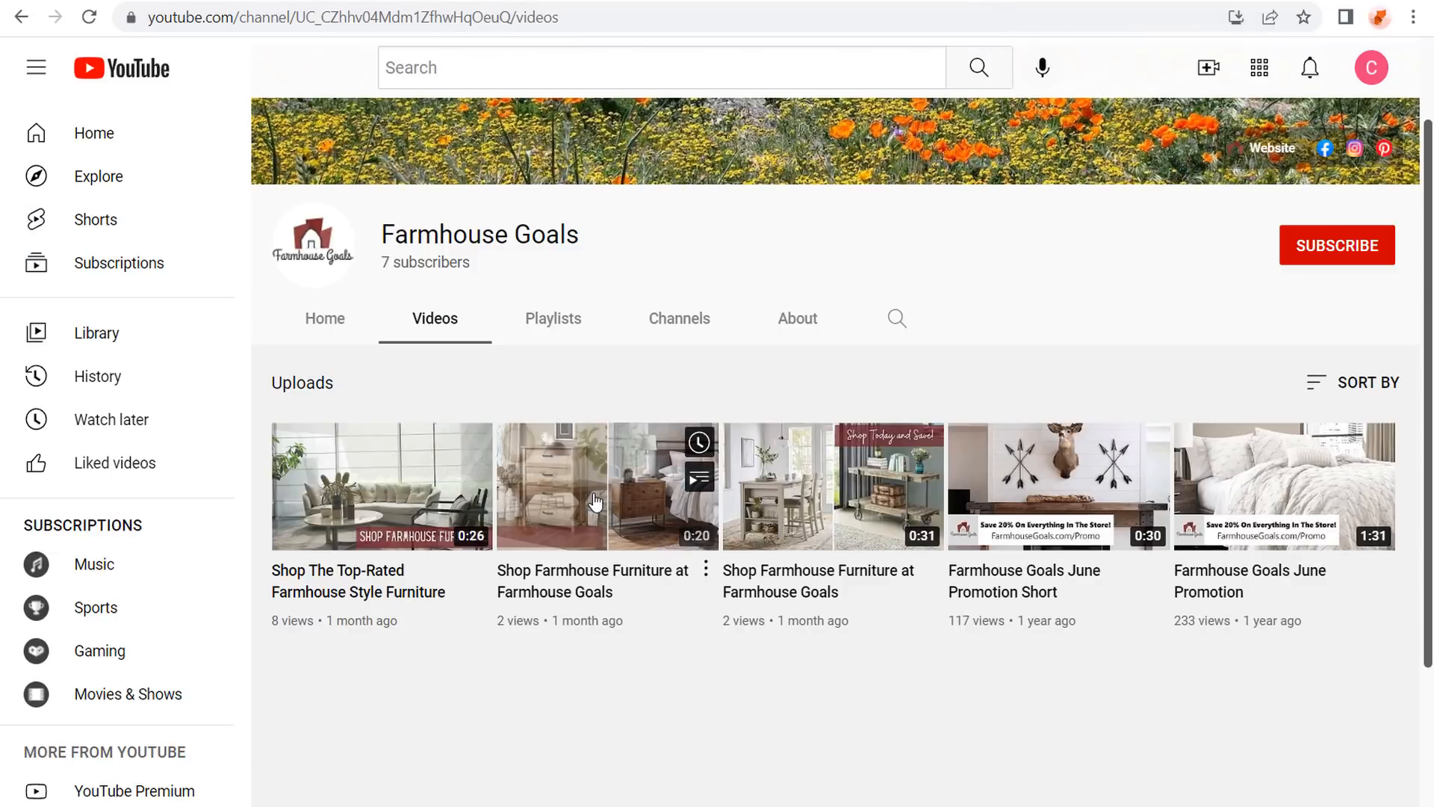
{"action": "right_click", "coordinate": [595, 502]}
{"action": "left_click", "coordinate": [710, 312]}
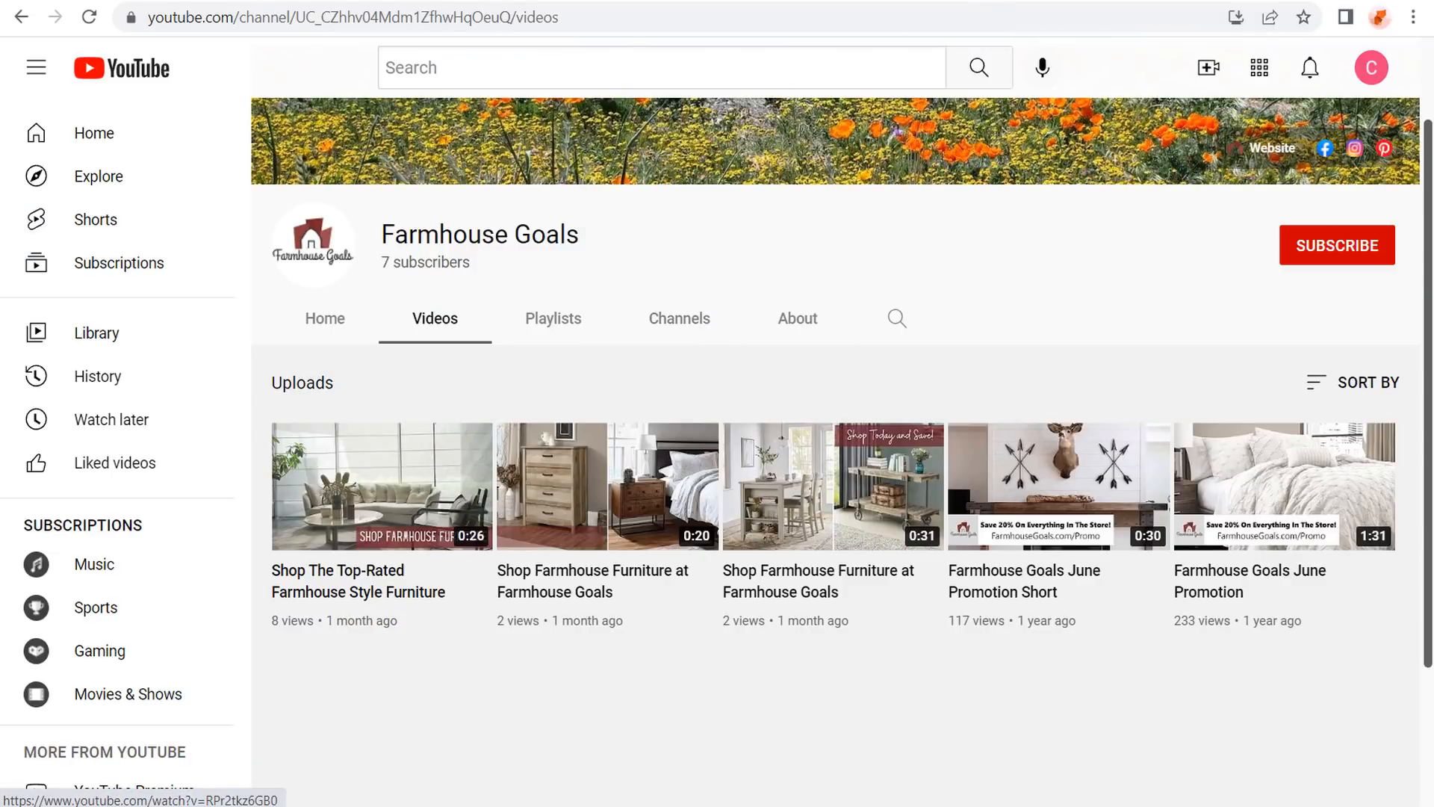
{"action": "left_click", "coordinate": [717, 1]}
{"action": "left_click", "coordinate": [861, 588]}
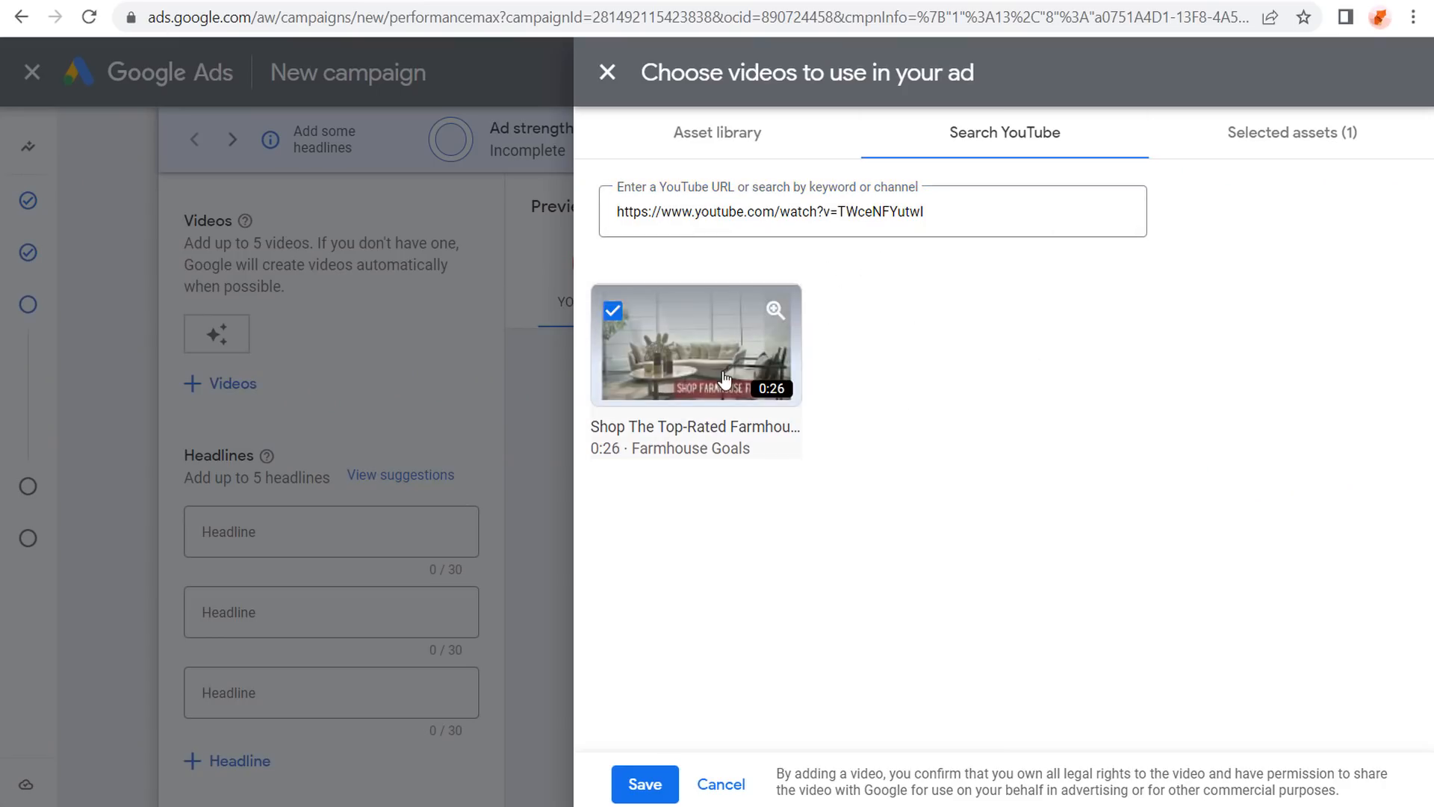
{"action": "left_click", "coordinate": [873, 221]}
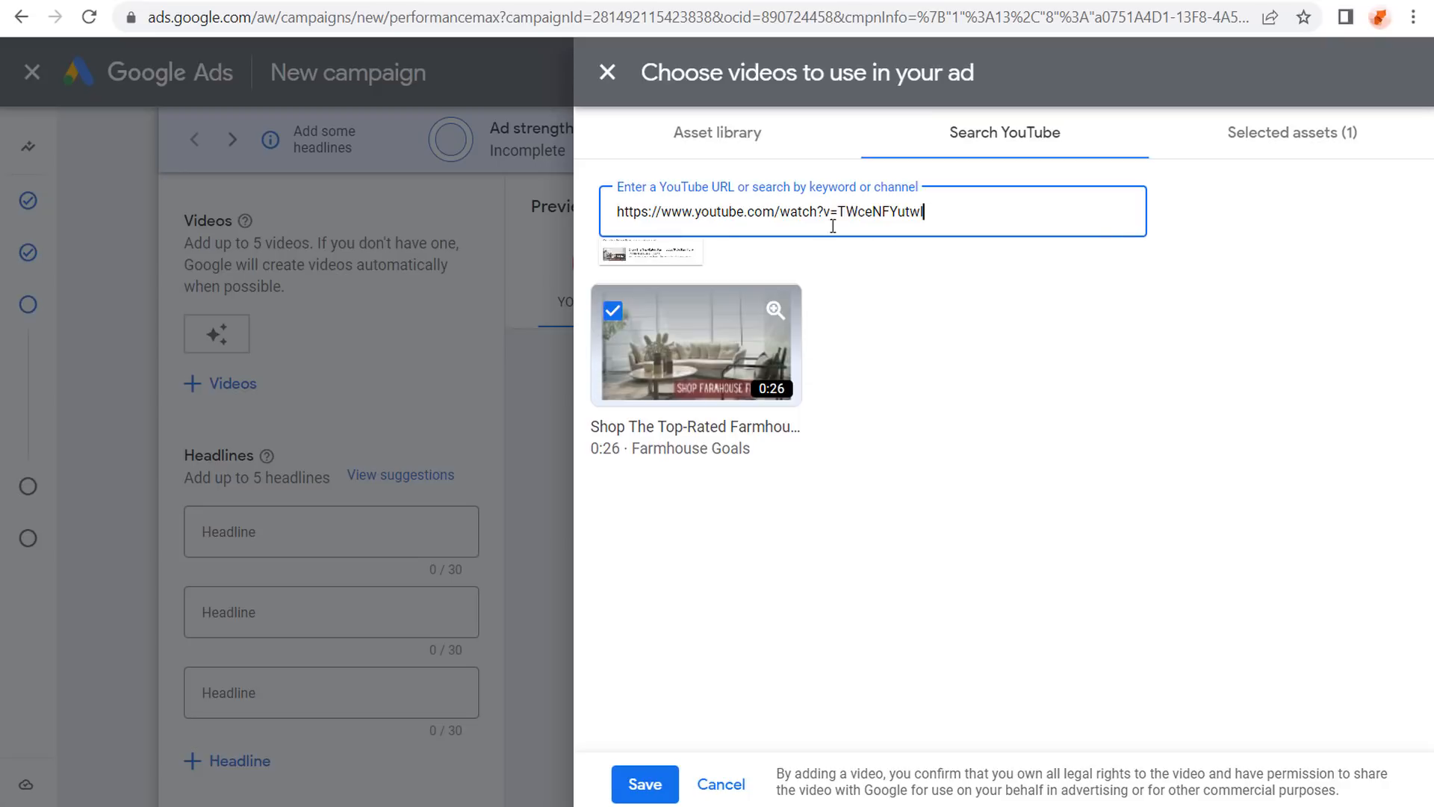
{"action": "left_click_drag", "start_coordinate": [950, 221], "coordinate": [595, 218]}
{"action": "key", "text": "ctrl+v"}
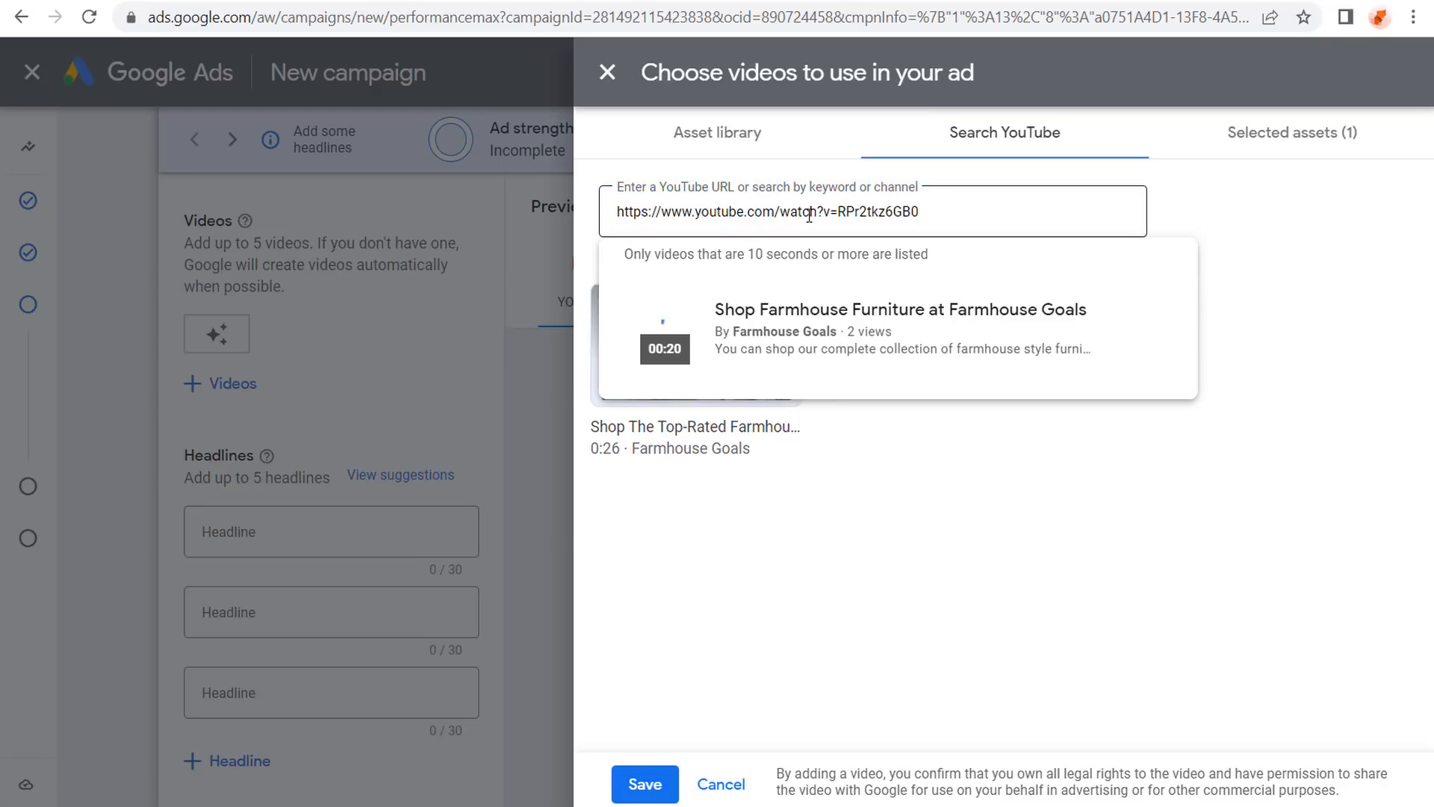
{"action": "left_click", "coordinate": [826, 338]}
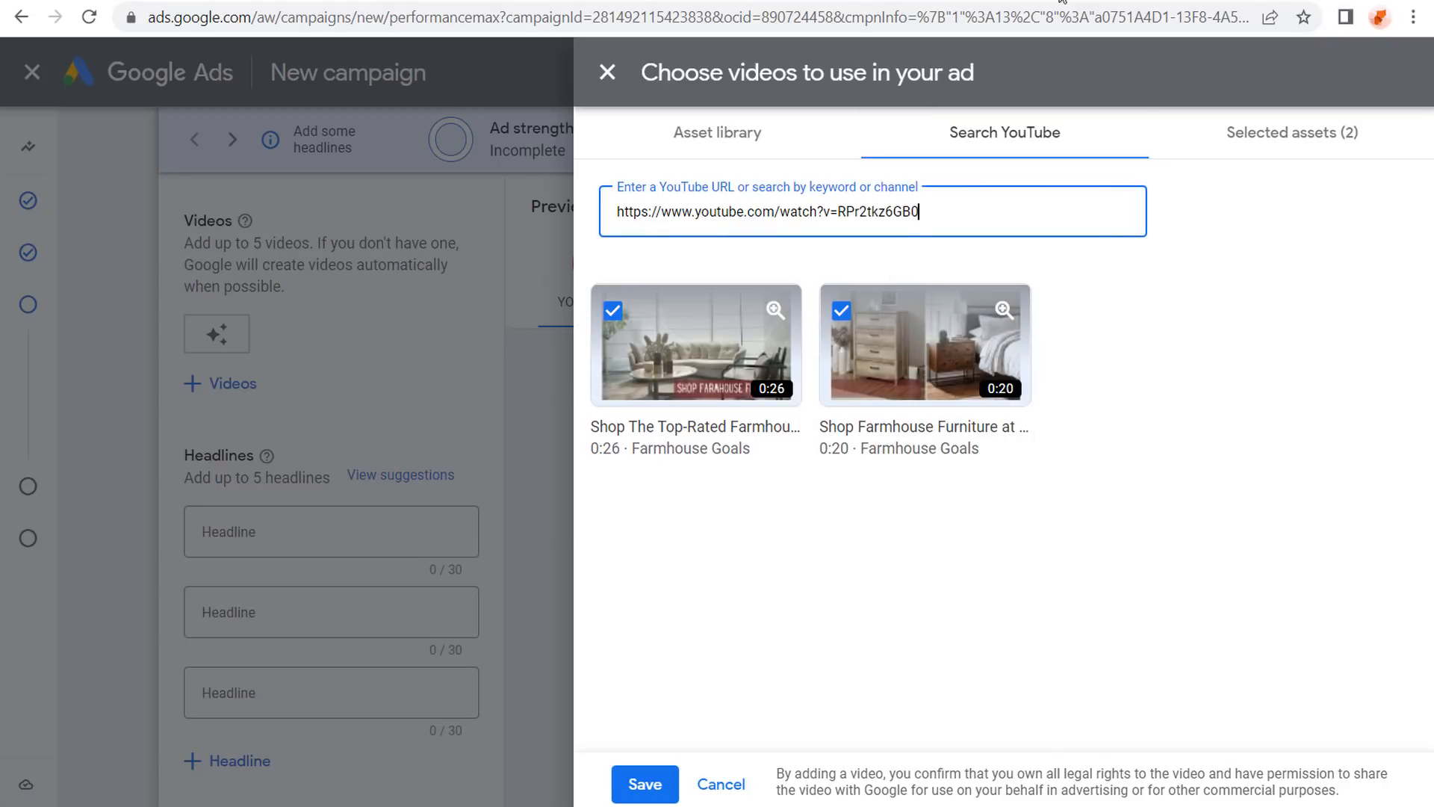
Add the third Farmhouse Goals video the same way and save all three to the asset group.
{"action": "left_click", "coordinate": [984, 2]}
{"action": "right_click", "coordinate": [783, 504]}
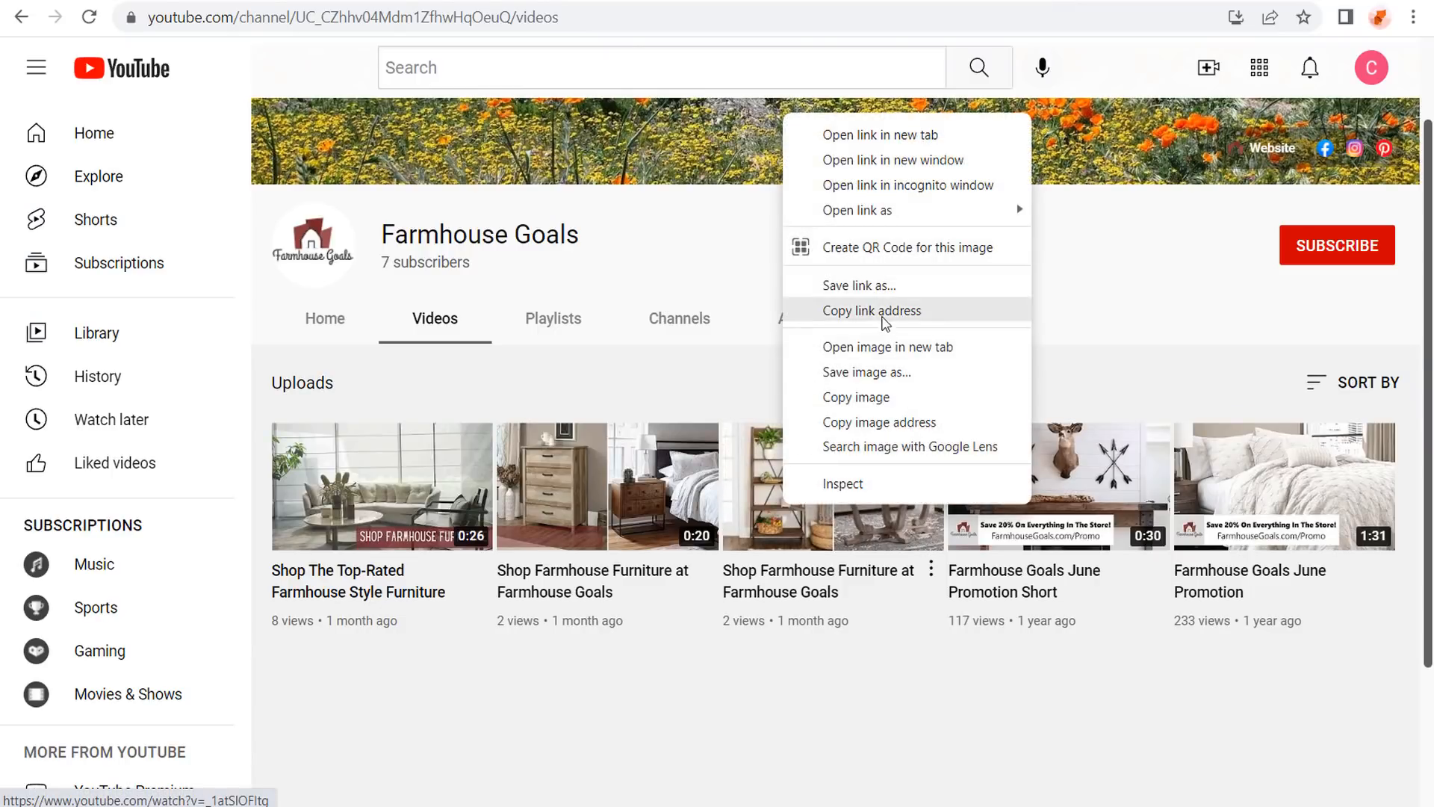
{"action": "left_click", "coordinate": [883, 314]}
{"action": "left_click", "coordinate": [60, 1]}
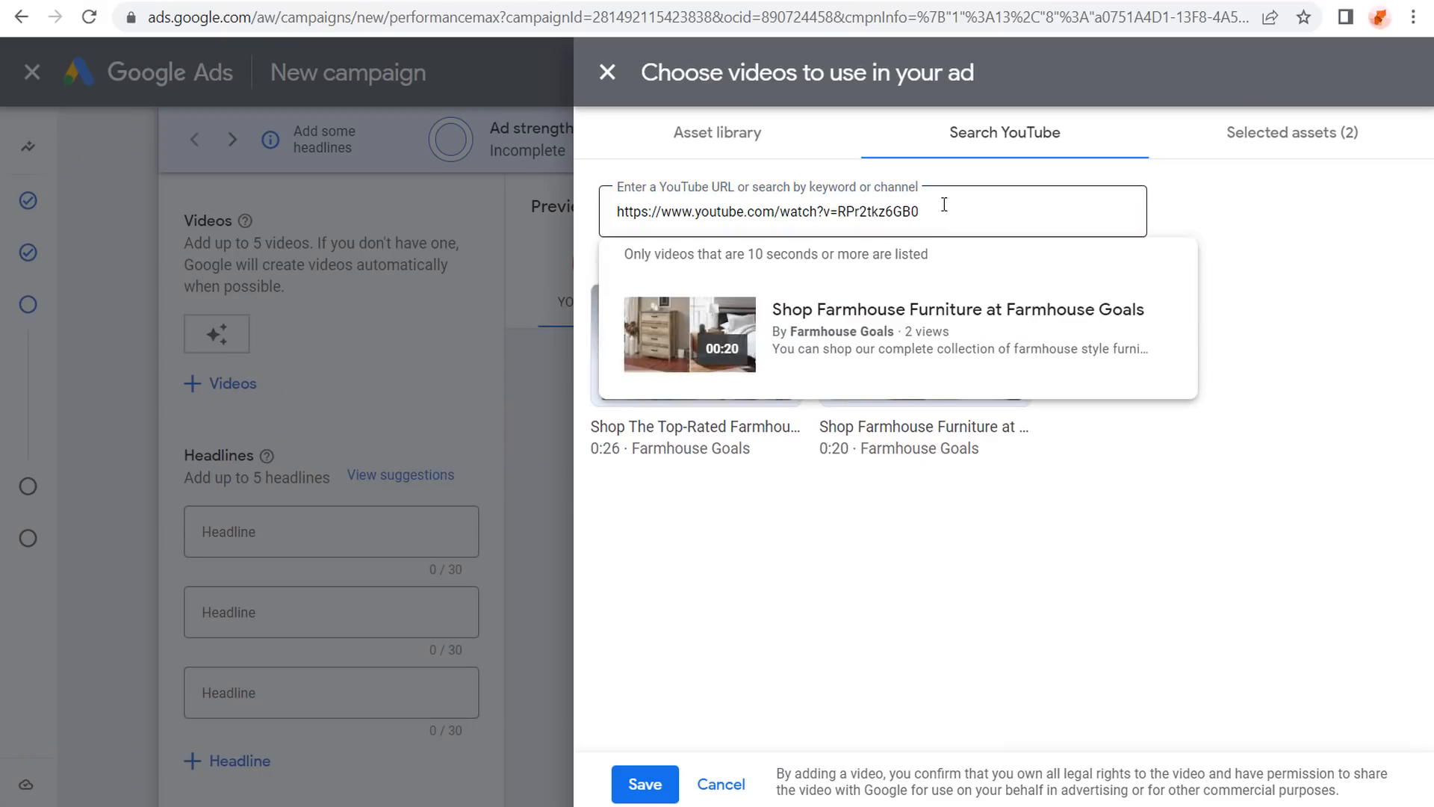
{"action": "left_click_drag", "start_coordinate": [943, 211], "coordinate": [559, 217]}
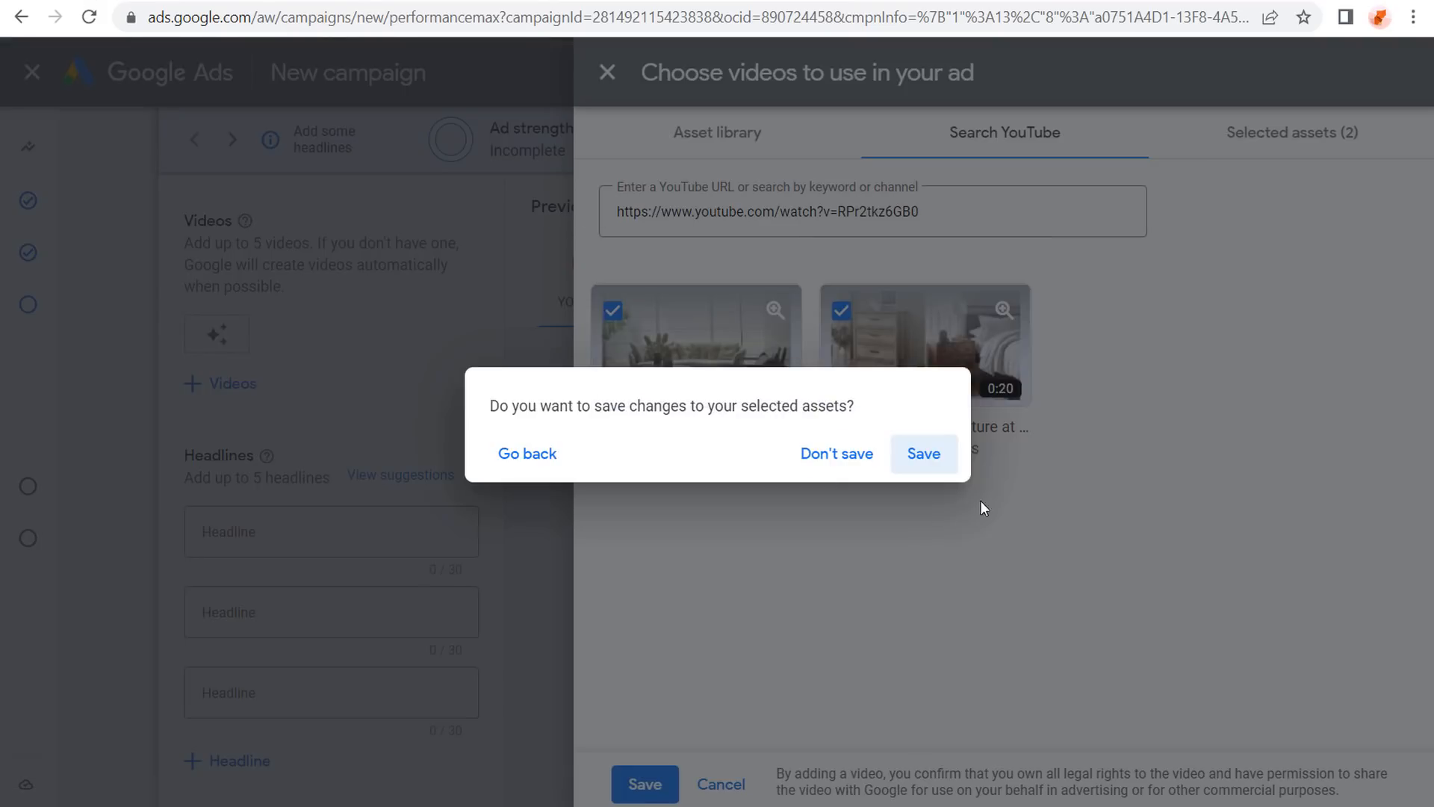
{"action": "left_click", "coordinate": [924, 457]}
{"action": "key", "text": "ctrl+v"}
{"action": "left_click", "coordinate": [949, 331]}
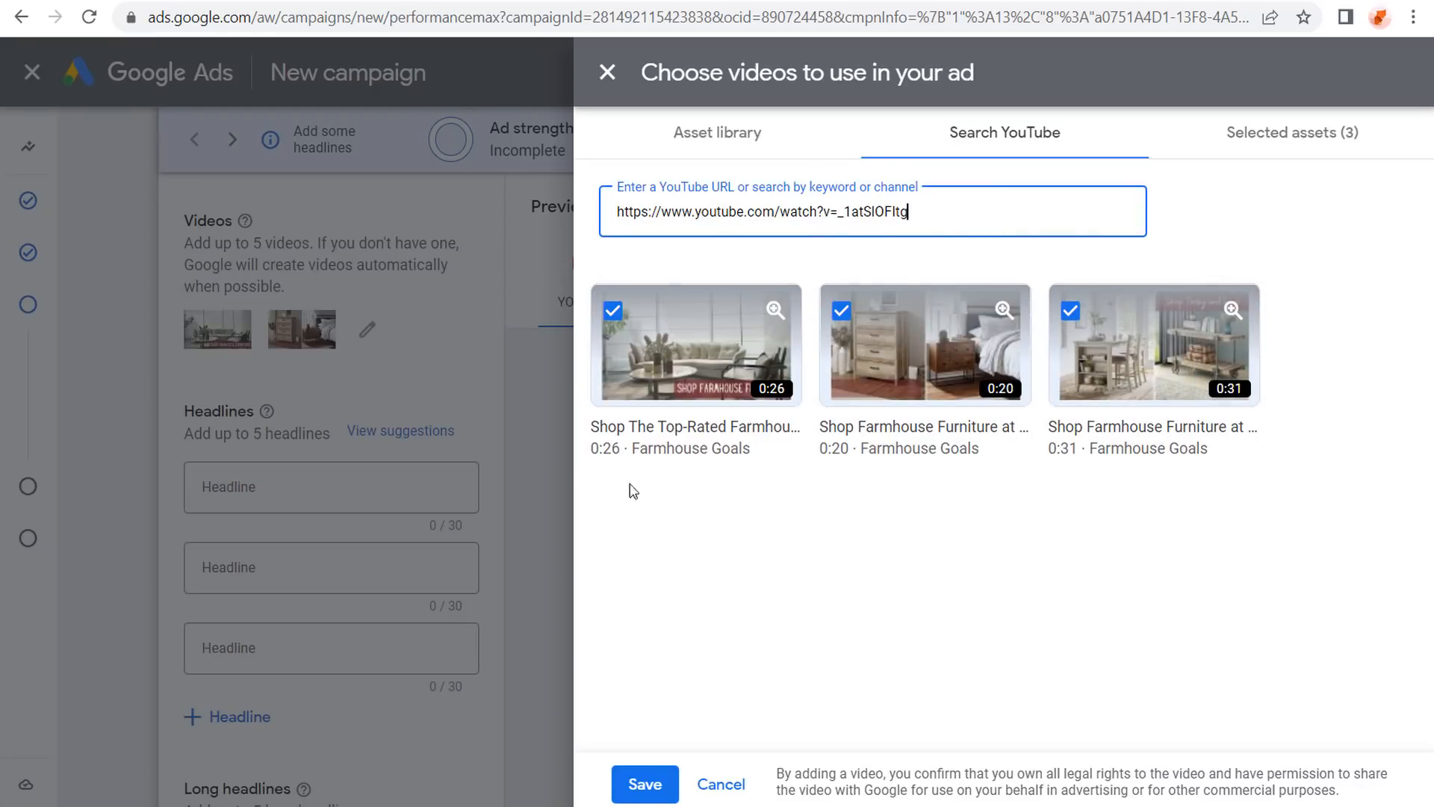
{"action": "left_click", "coordinate": [645, 785]}
Add a fourth headline field and dismiss the headline suggestions.
{"action": "scroll", "coordinate": [182, 441], "scroll_direction": "down", "scroll_amount": 3}
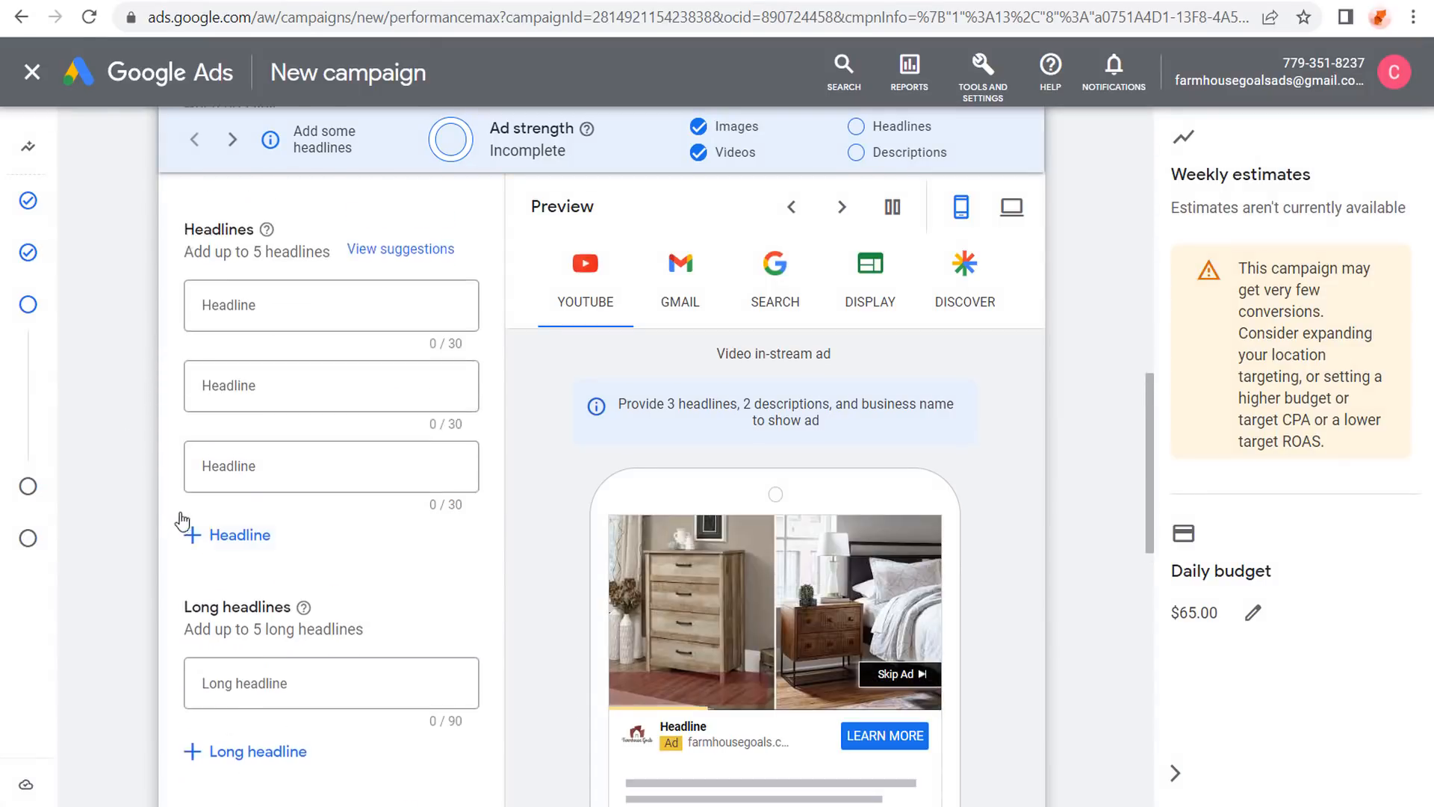
{"action": "left_click", "coordinate": [224, 501]}
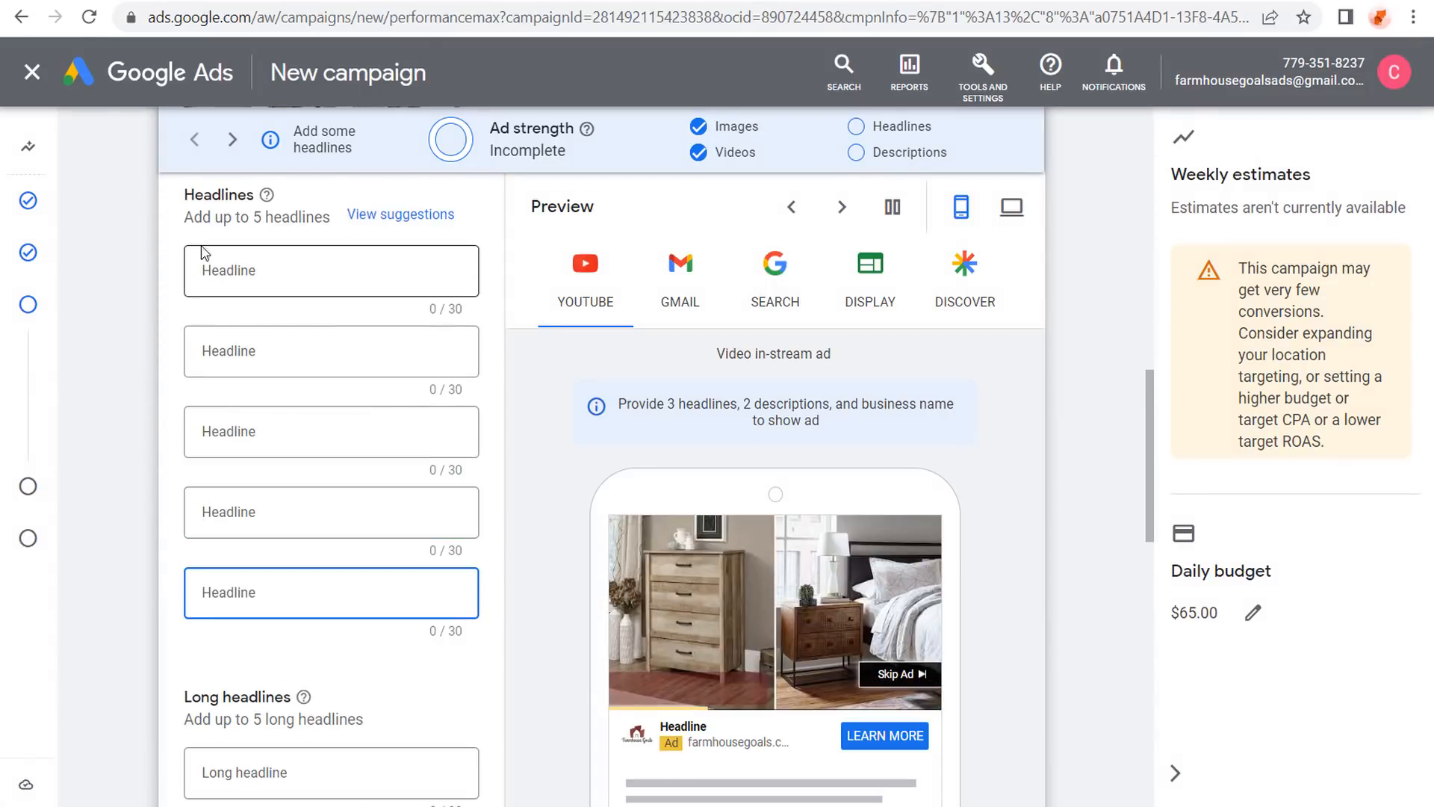
{"action": "scroll", "coordinate": [155, 374], "scroll_direction": "down", "scroll_amount": 2}
{"action": "left_click", "coordinate": [155, 375]}
Add three more long headline fields to the asset group.
{"action": "scroll", "coordinate": [128, 388], "scroll_direction": "down", "scroll_amount": 2}
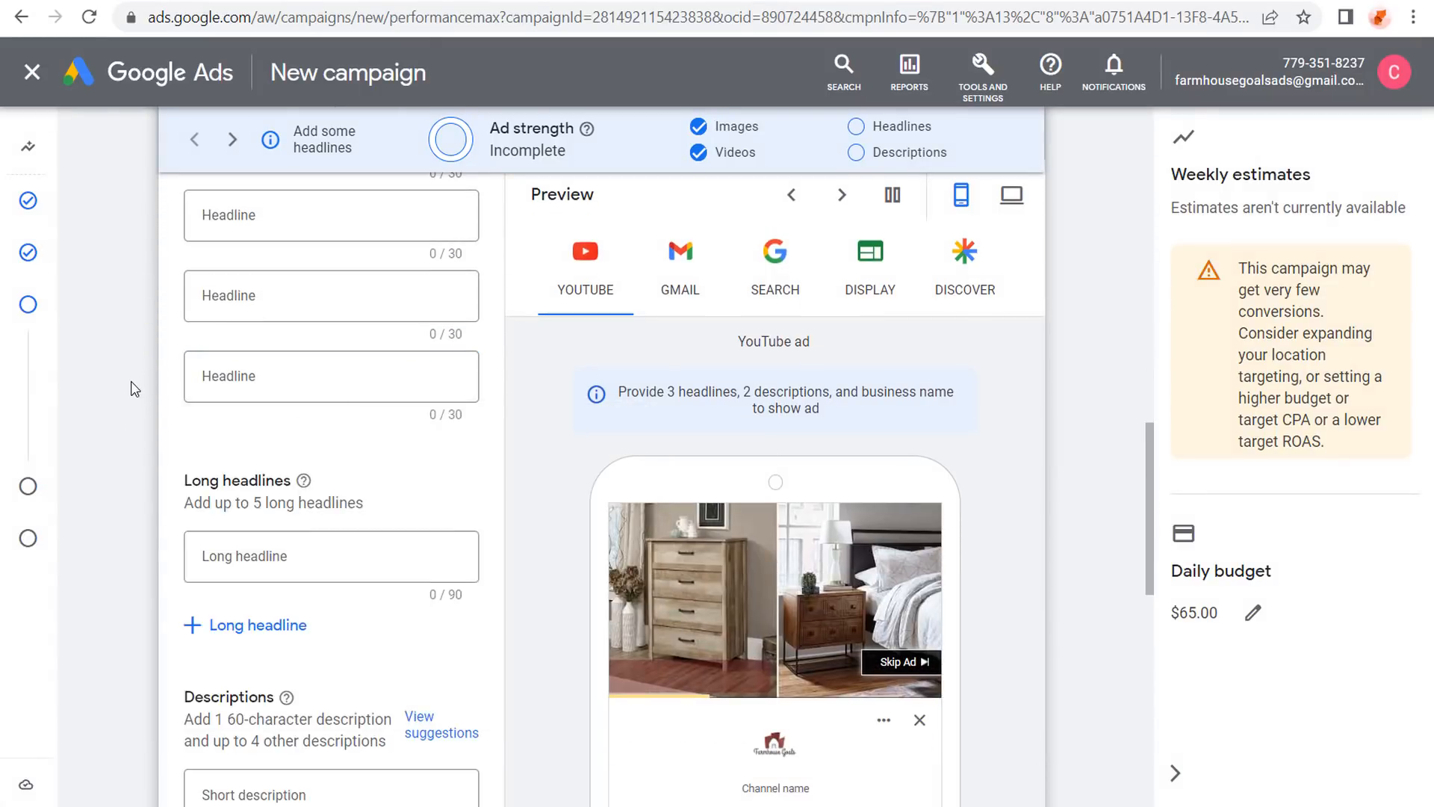
{"action": "left_click", "coordinate": [220, 525]}
{"action": "scroll", "coordinate": [122, 580], "scroll_direction": "down", "scroll_amount": 2}
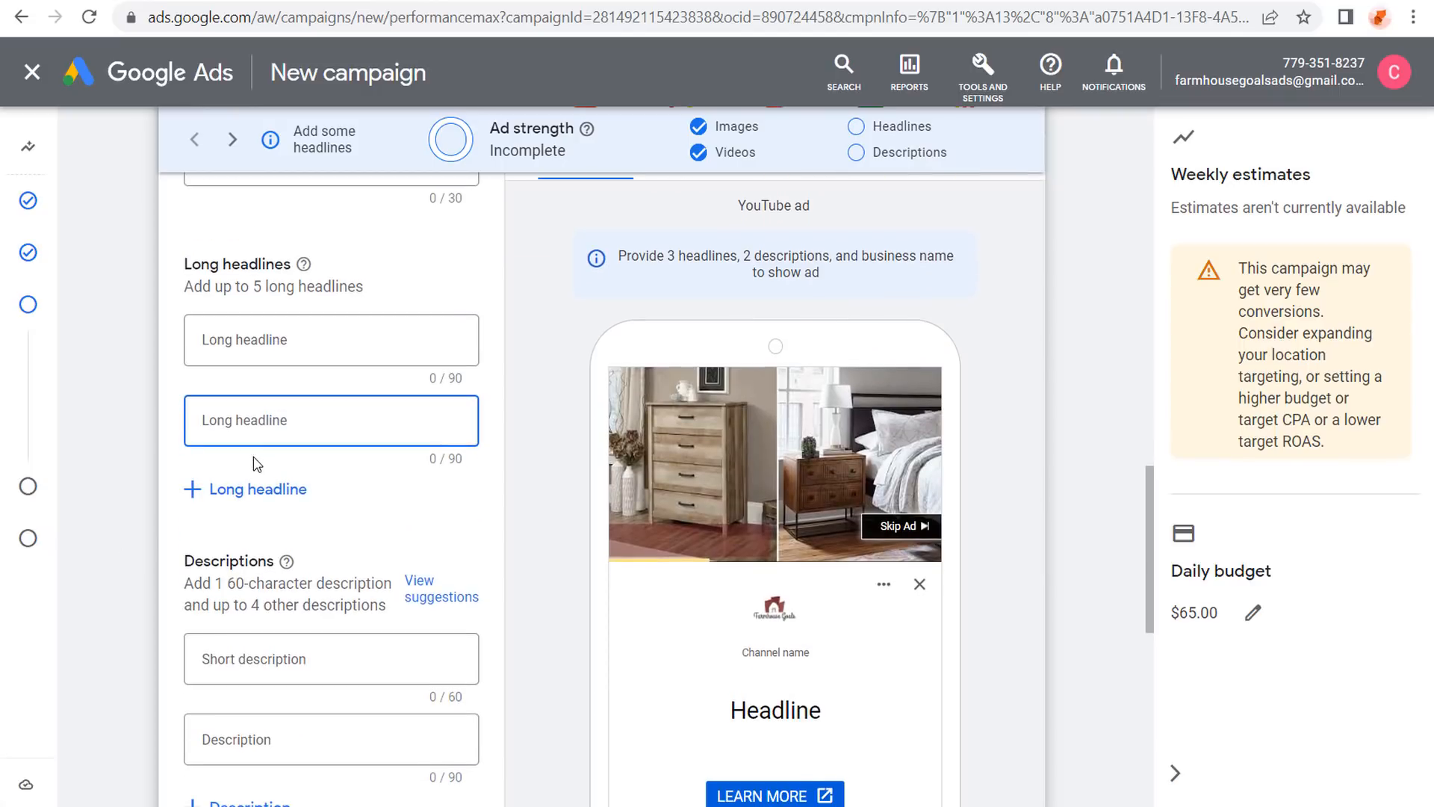
{"action": "left_click", "coordinate": [256, 484]}
{"action": "scroll", "coordinate": [137, 461], "scroll_direction": "down", "scroll_amount": 1}
{"action": "left_click", "coordinate": [232, 461]}
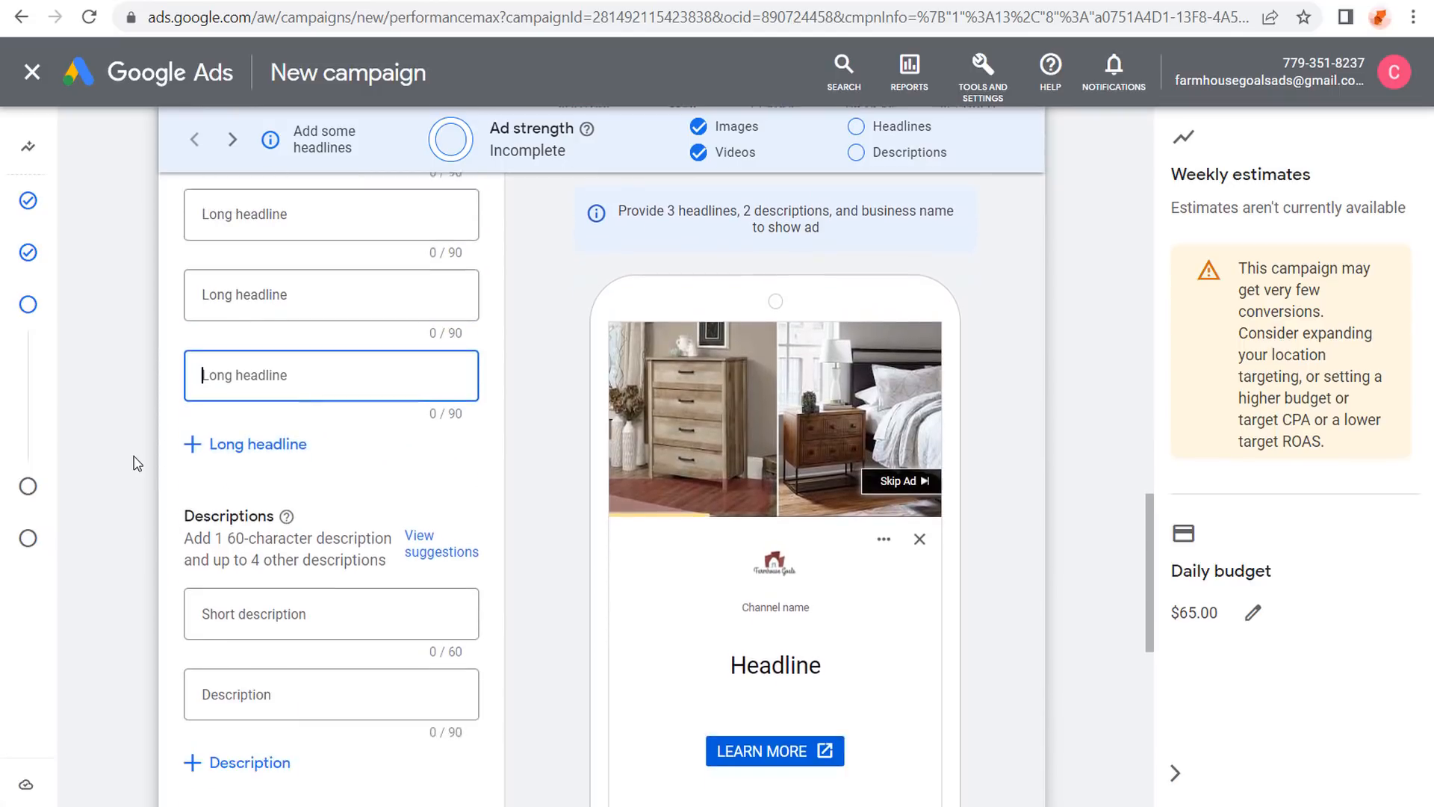
{"action": "scroll", "coordinate": [134, 458], "scroll_direction": "down", "scroll_amount": 2}
{"action": "left_click", "coordinate": [230, 323]}
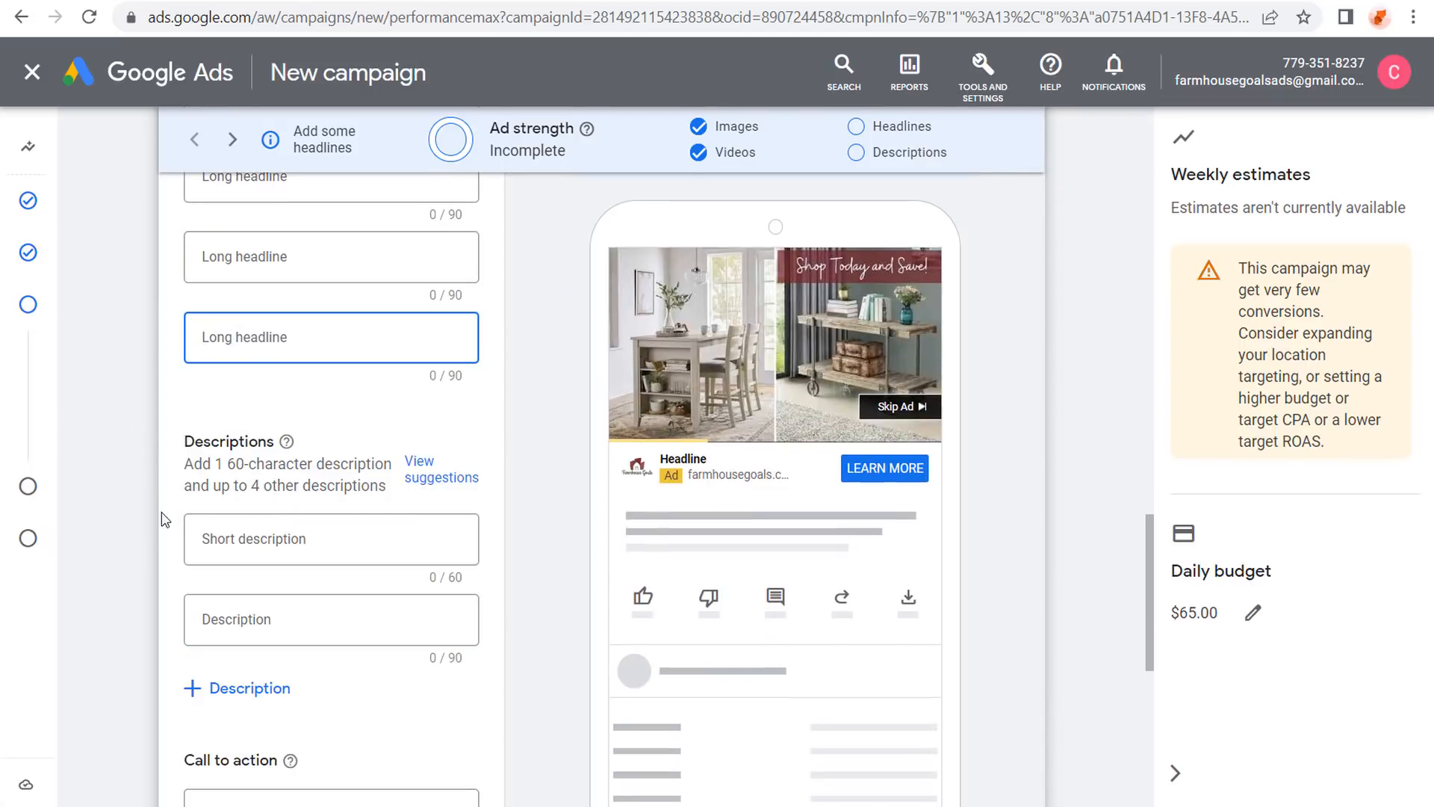
Add two more description fields and fill one with the first website suggestion.
{"action": "left_click", "coordinate": [241, 677]}
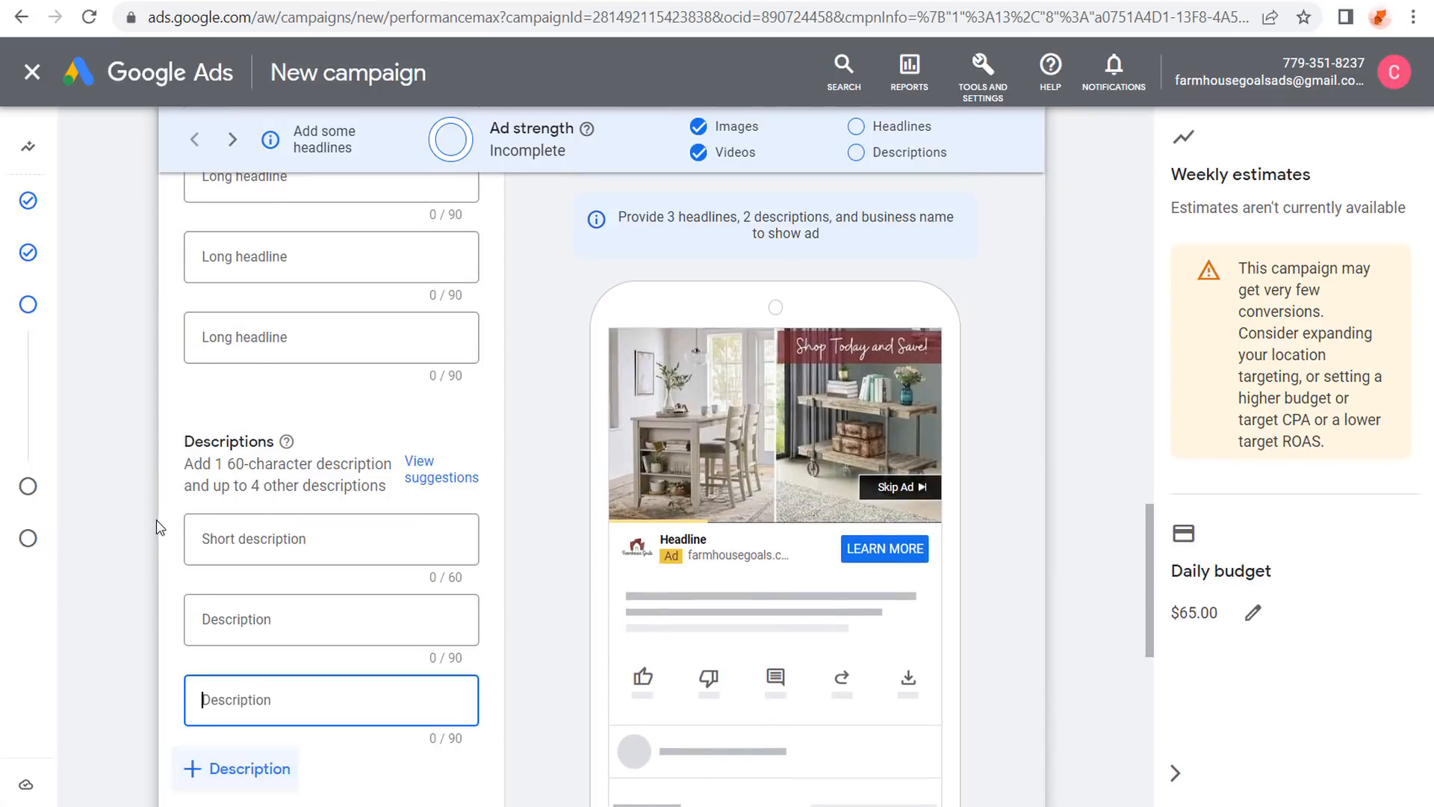
{"action": "scroll", "coordinate": [153, 515], "scroll_direction": "down", "scroll_amount": 4}
{"action": "left_click", "coordinate": [240, 447]}
{"action": "scroll", "coordinate": [157, 456], "scroll_direction": "down", "scroll_amount": 3}
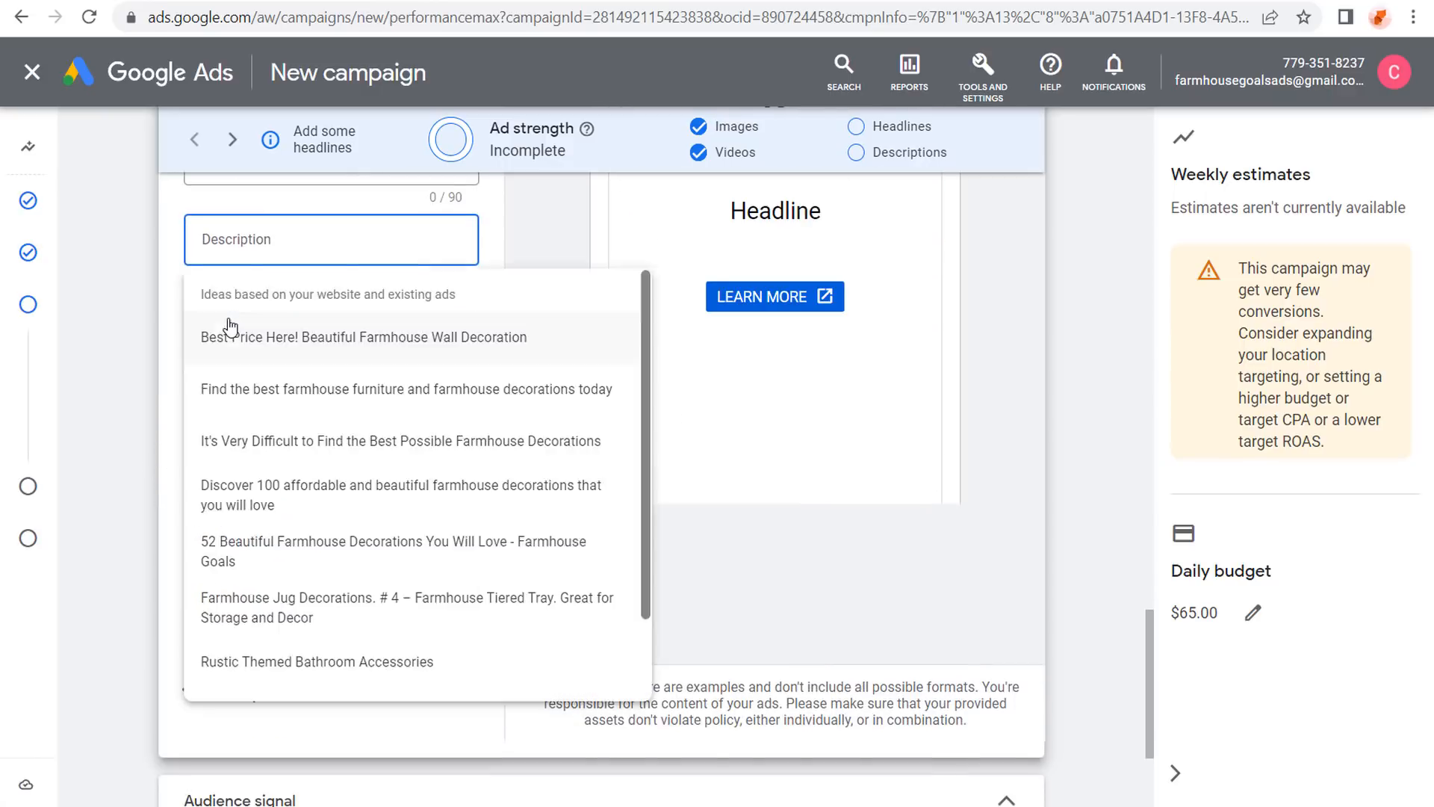
{"action": "left_click", "coordinate": [227, 319]}
Clear the last description's text and open the Call to action dropdown.
{"action": "triple_click", "coordinate": [401, 247]}
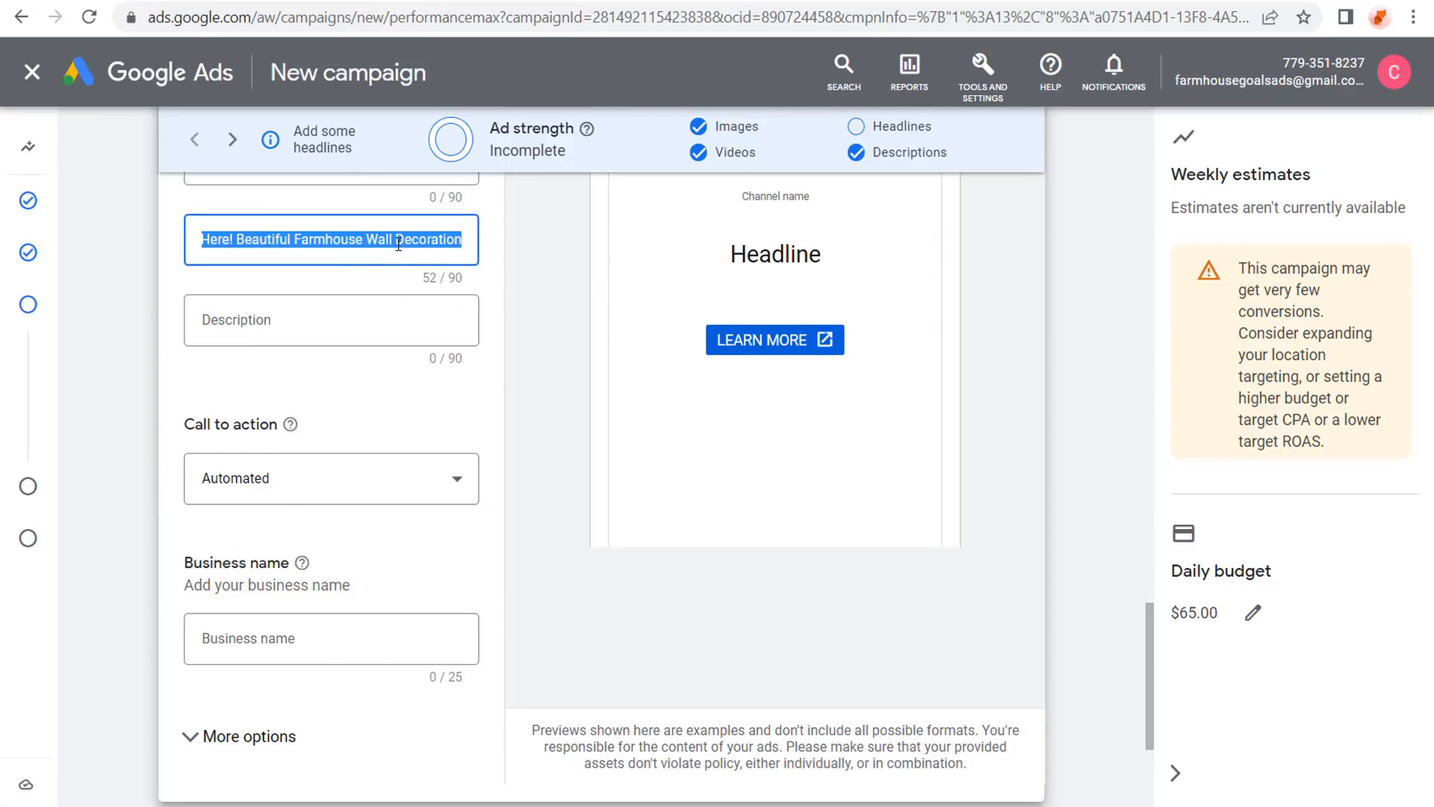
{"action": "key", "text": "BackSpace"}
{"action": "scroll", "coordinate": [398, 245], "scroll_direction": "down", "scroll_amount": 2}
{"action": "left_click", "coordinate": [284, 371]}
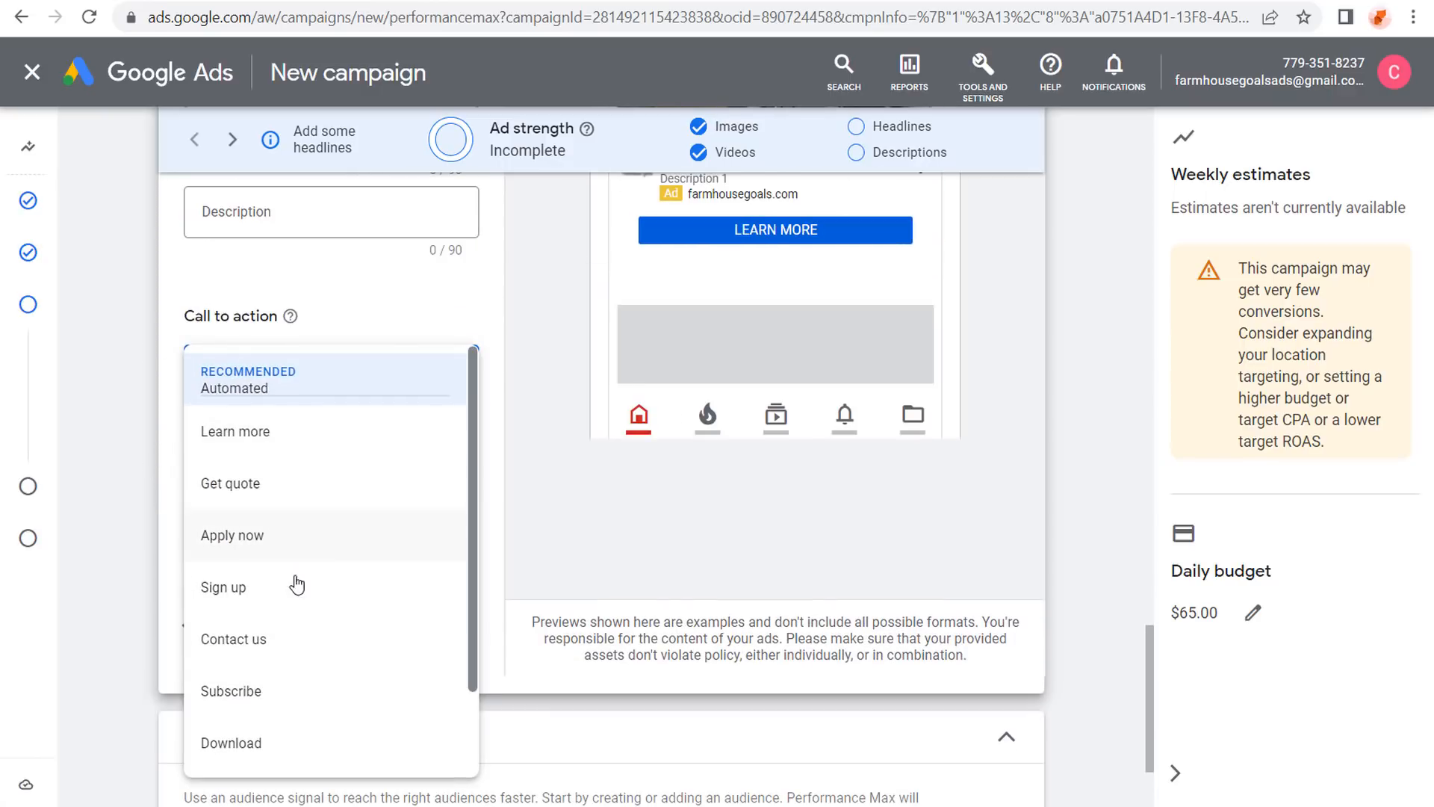
{"action": "scroll", "coordinate": [305, 560], "scroll_direction": "down", "scroll_amount": 2}
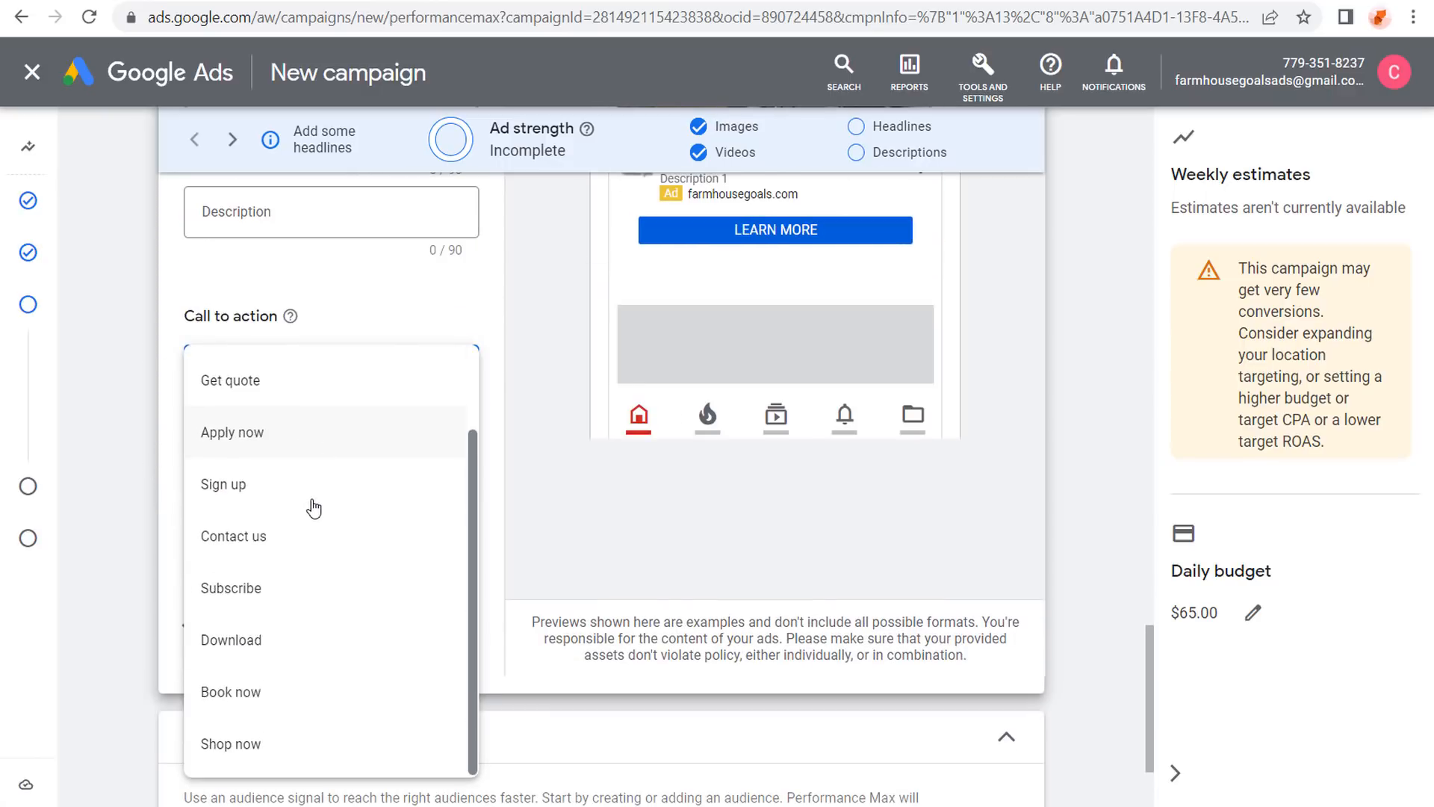
Choose Shop now as the call to action and enter Farmhouse Goals as the business name.
{"action": "left_click", "coordinate": [266, 745]}
{"action": "left_click", "coordinate": [397, 529]}
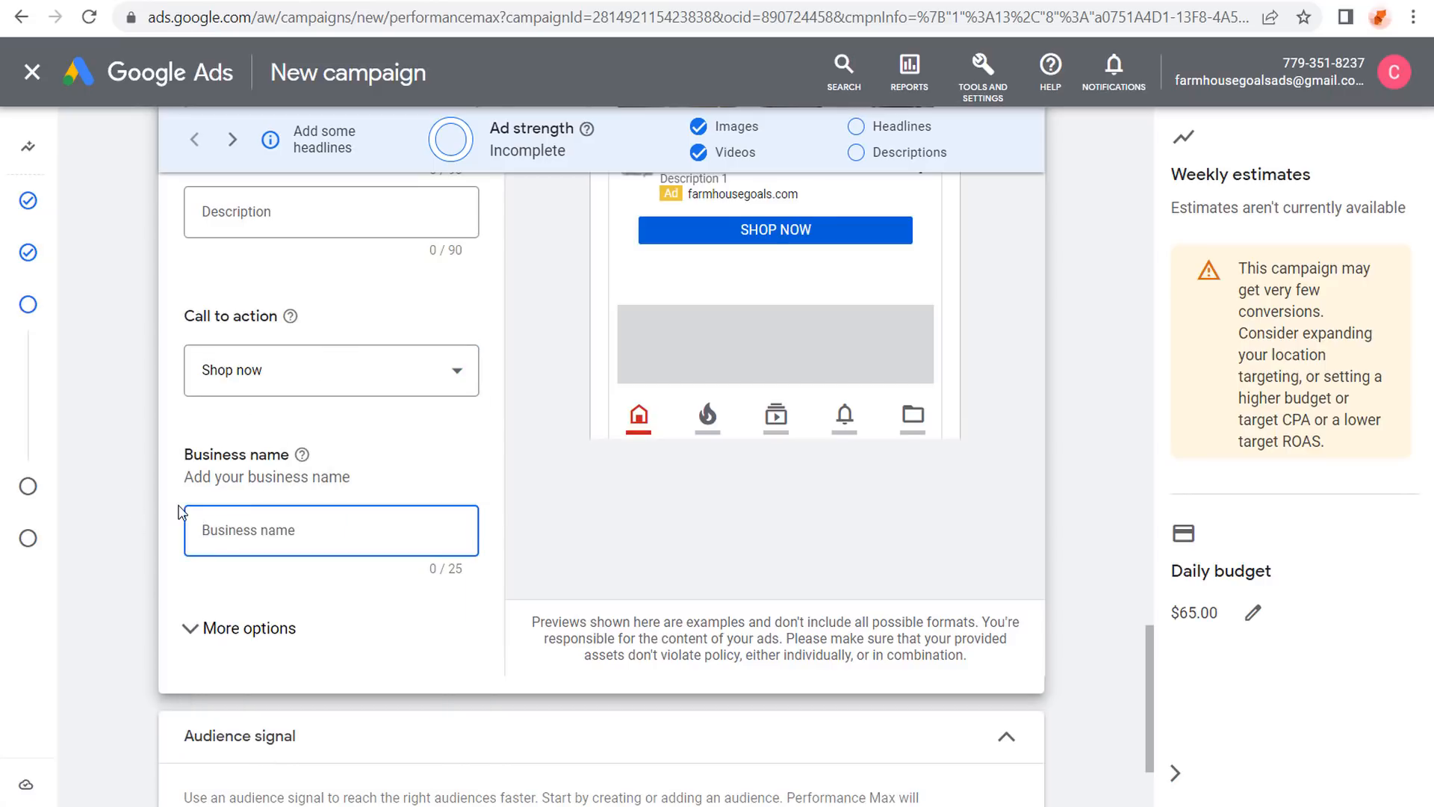
{"action": "type", "text": "Farmhouse Goals"}
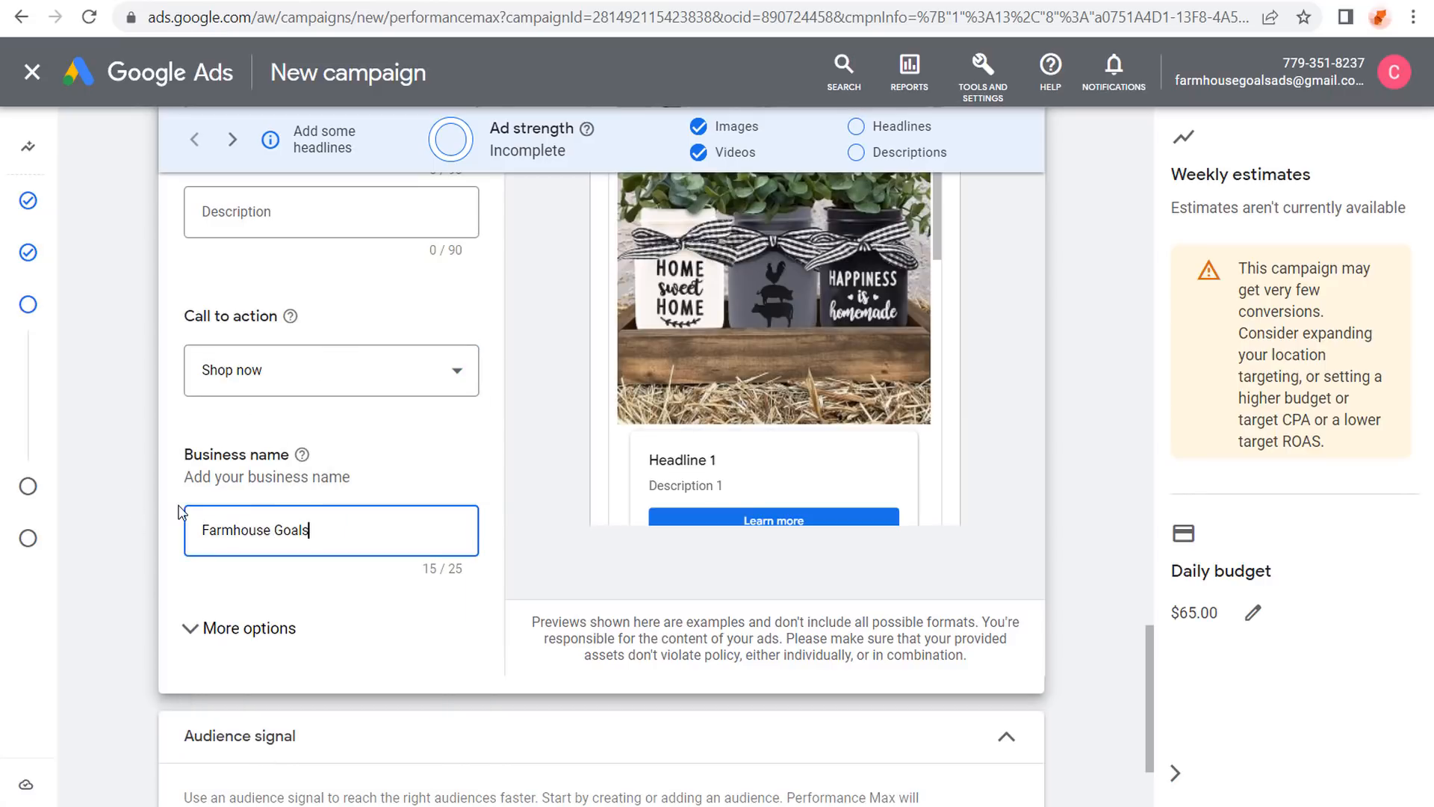
Expand More options to show the extra ad URL settings.
{"action": "left_click", "coordinate": [194, 629]}
{"action": "scroll", "coordinate": [203, 482], "scroll_direction": "down", "scroll_amount": 4}
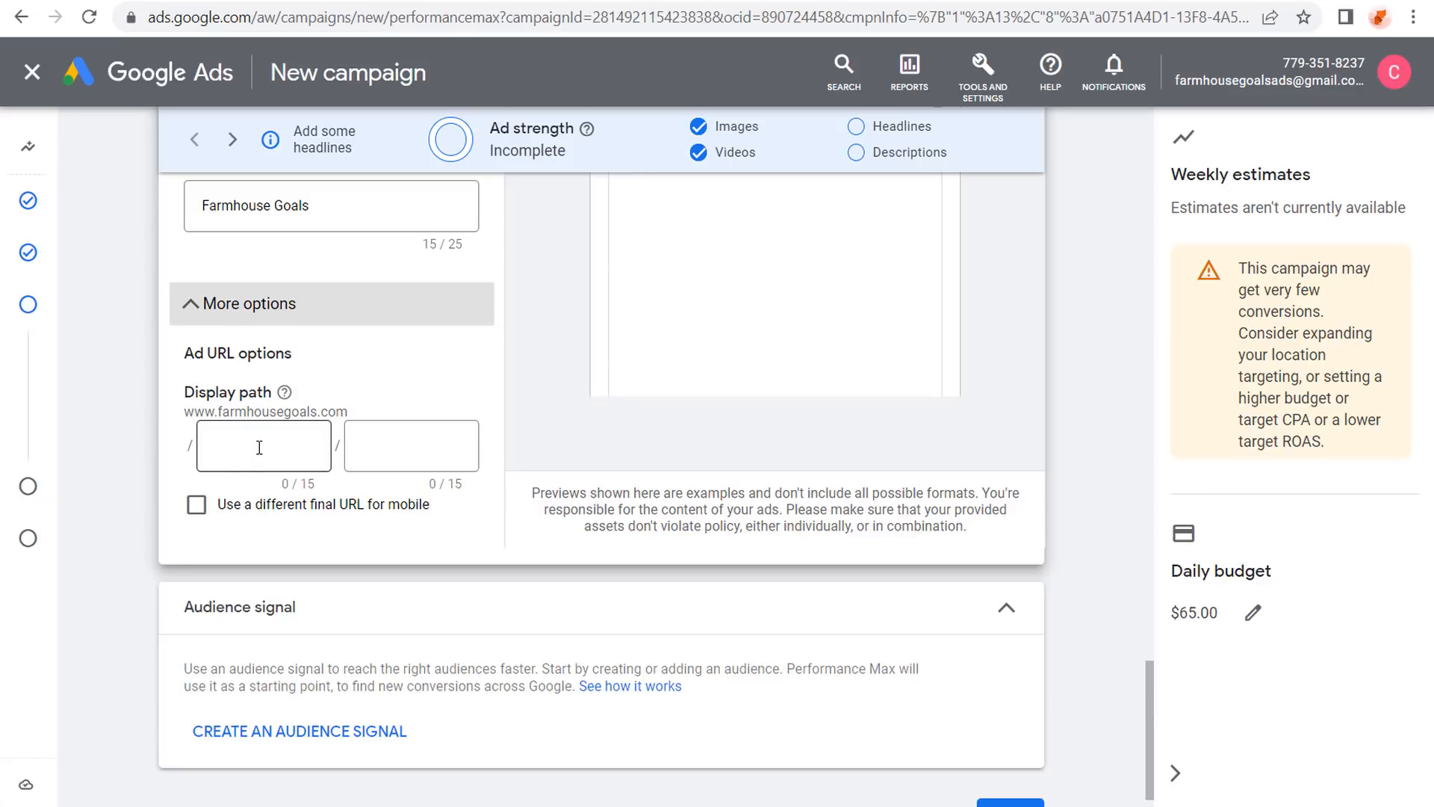
{"action": "scroll", "coordinate": [134, 373], "scroll_direction": "up", "scroll_amount": 7}
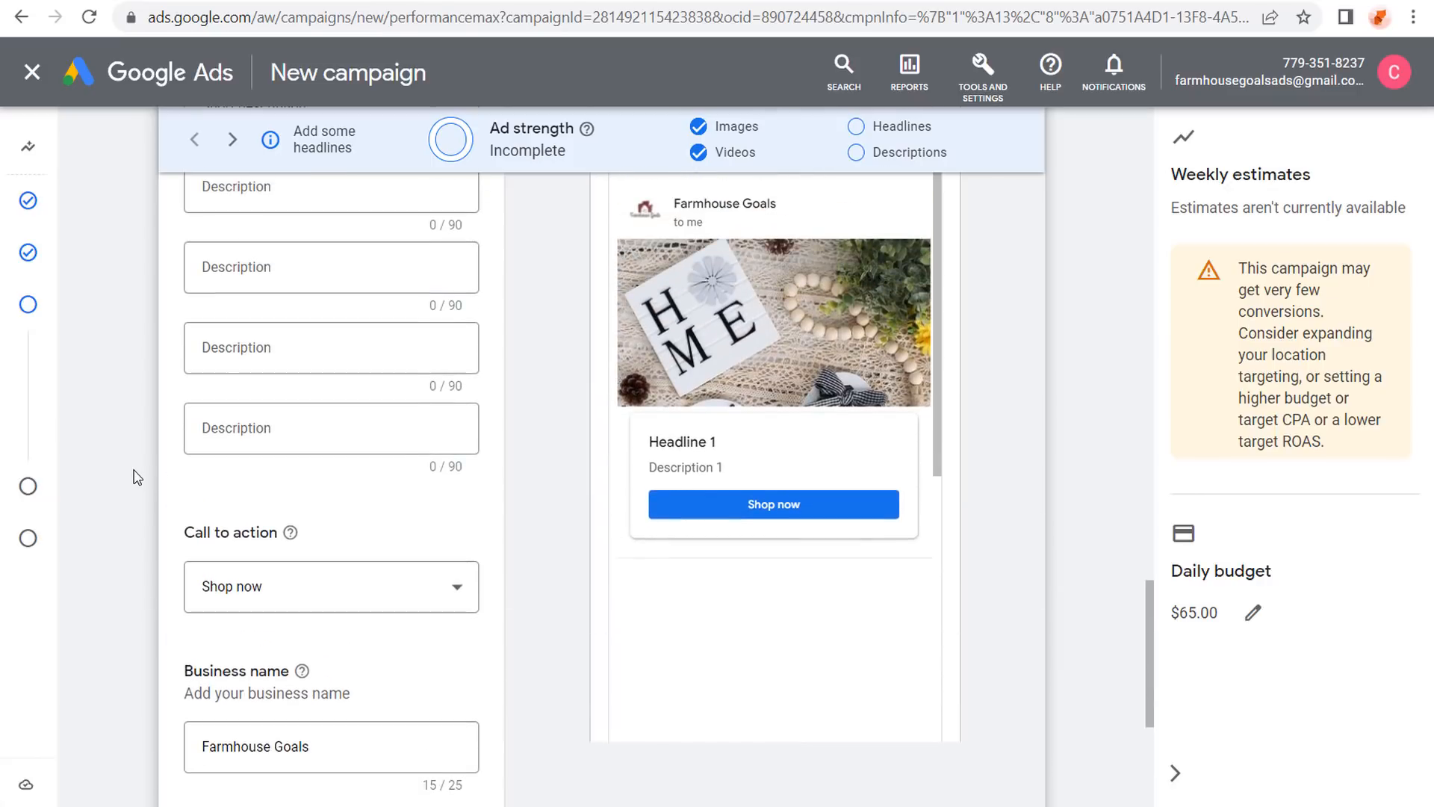
{"action": "scroll", "coordinate": [137, 478], "scroll_direction": "up", "scroll_amount": 3}
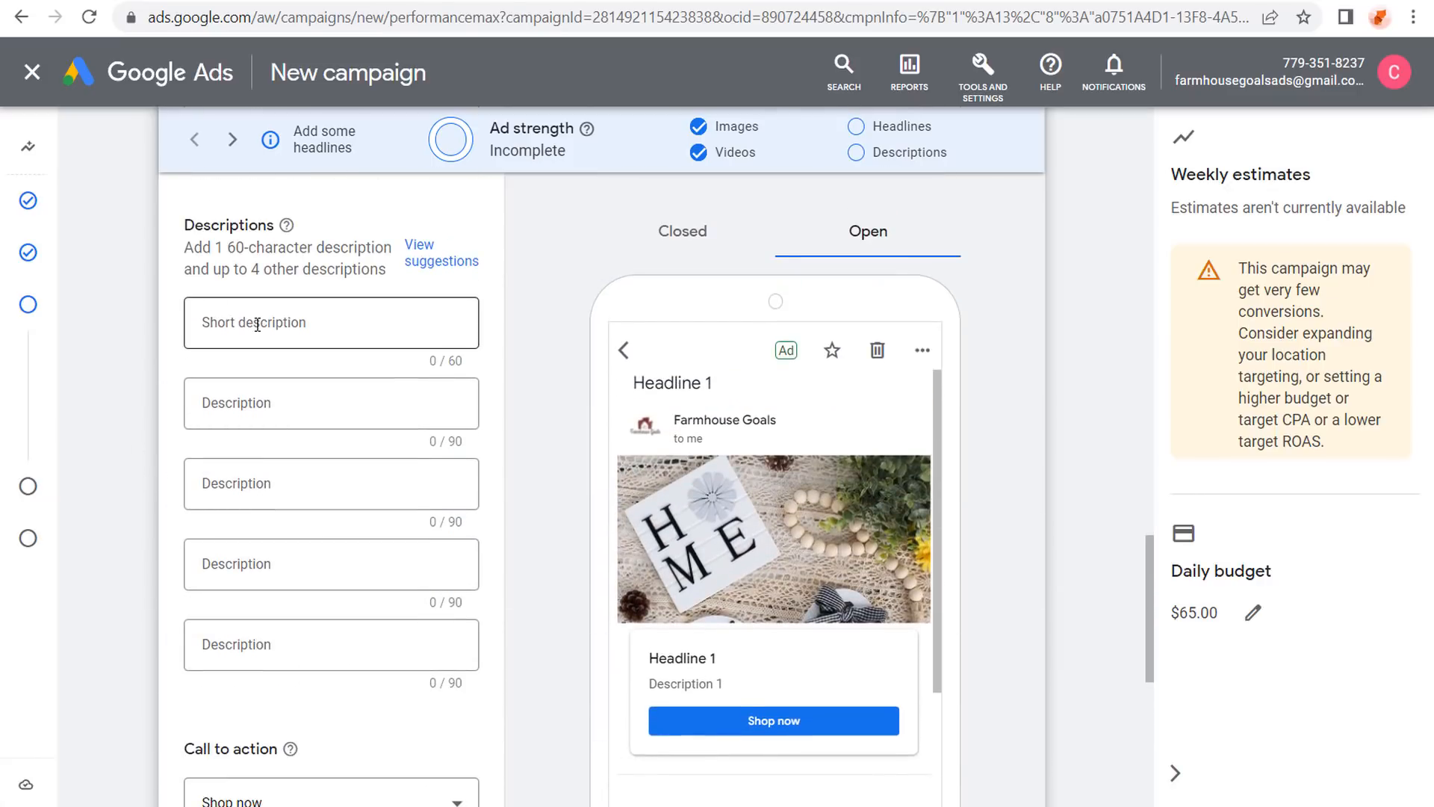
Enter the five headlines, including '52 Best Farmhouse Decorations' and 'Rustic & Vintage Style Decor'.
{"action": "scroll", "coordinate": [128, 496], "scroll_direction": "up", "scroll_amount": 6}
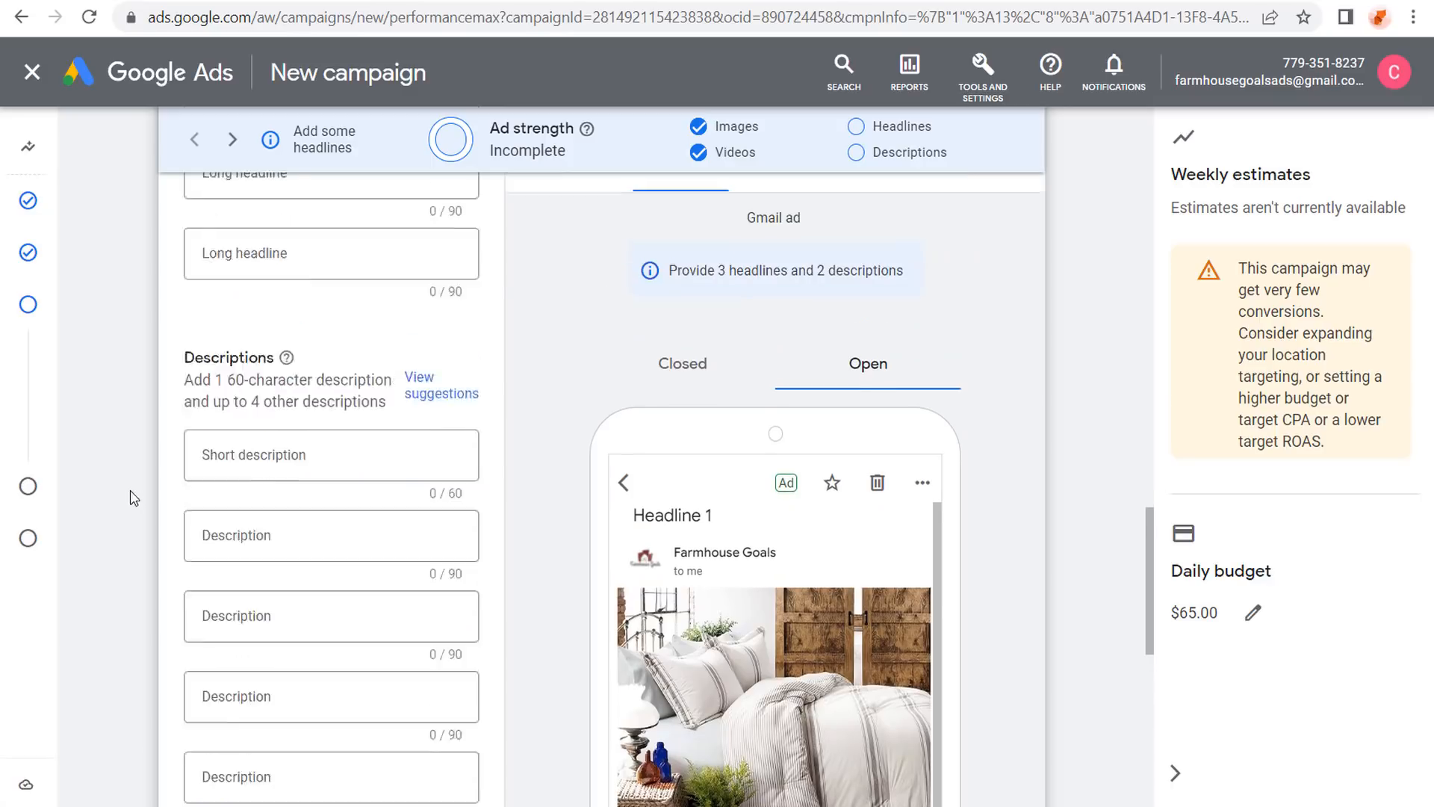
{"action": "scroll", "coordinate": [228, 366], "scroll_direction": "up", "scroll_amount": 7}
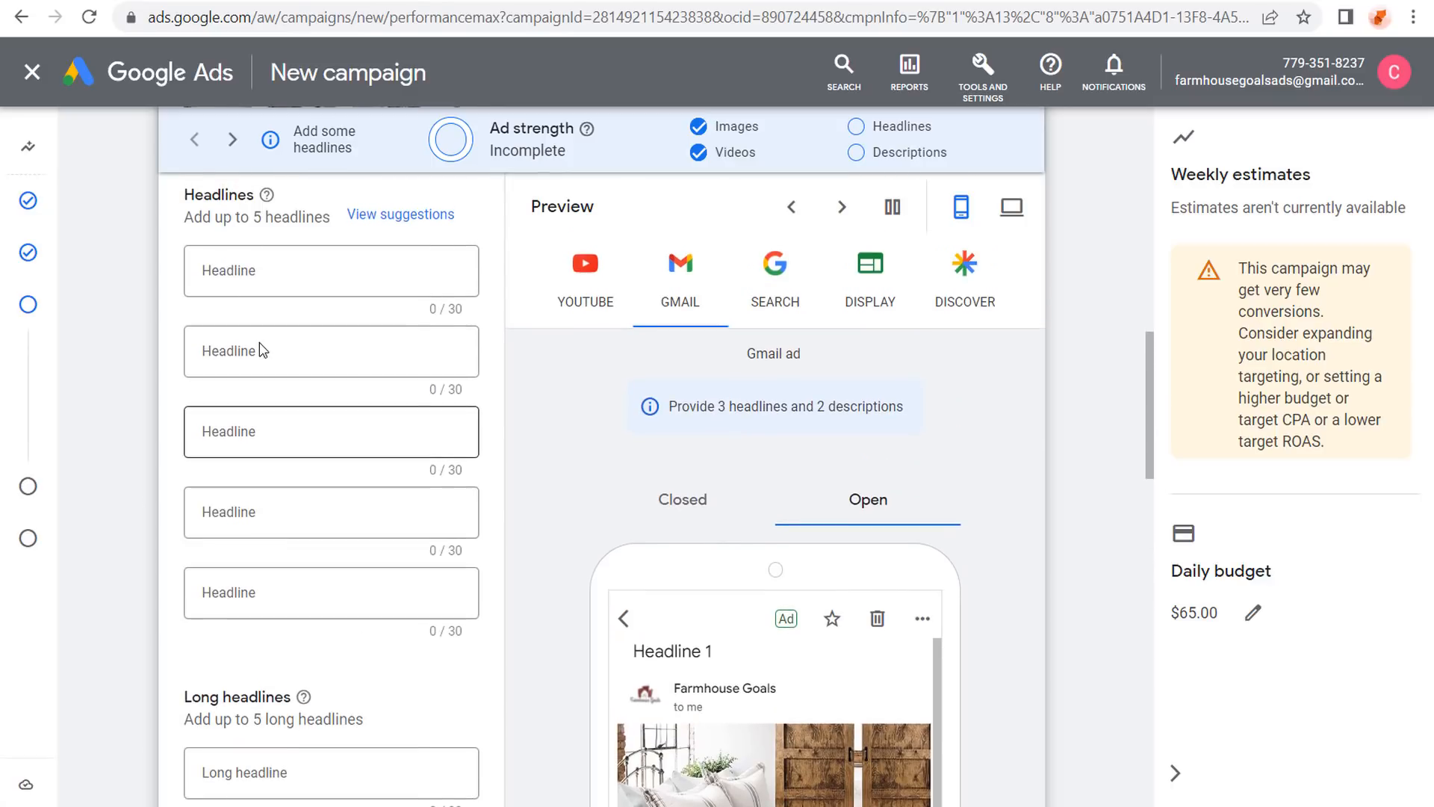
{"action": "left_click", "coordinate": [197, 269]}
{"action": "left_click_drag", "start_coordinate": [201, 270], "coordinate": [410, 271]}
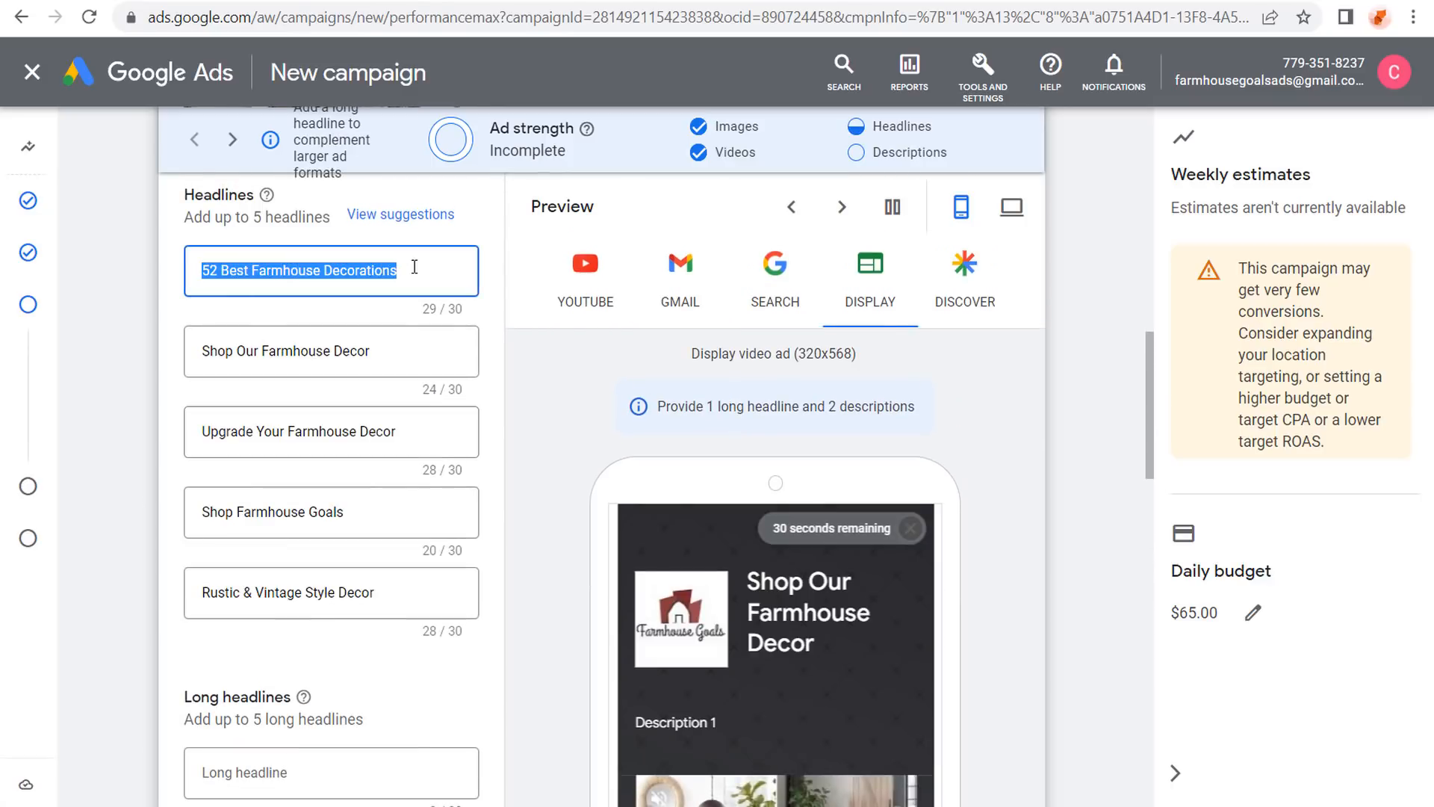
{"action": "left_click", "coordinate": [292, 351]}
{"action": "left_click", "coordinate": [278, 515]}
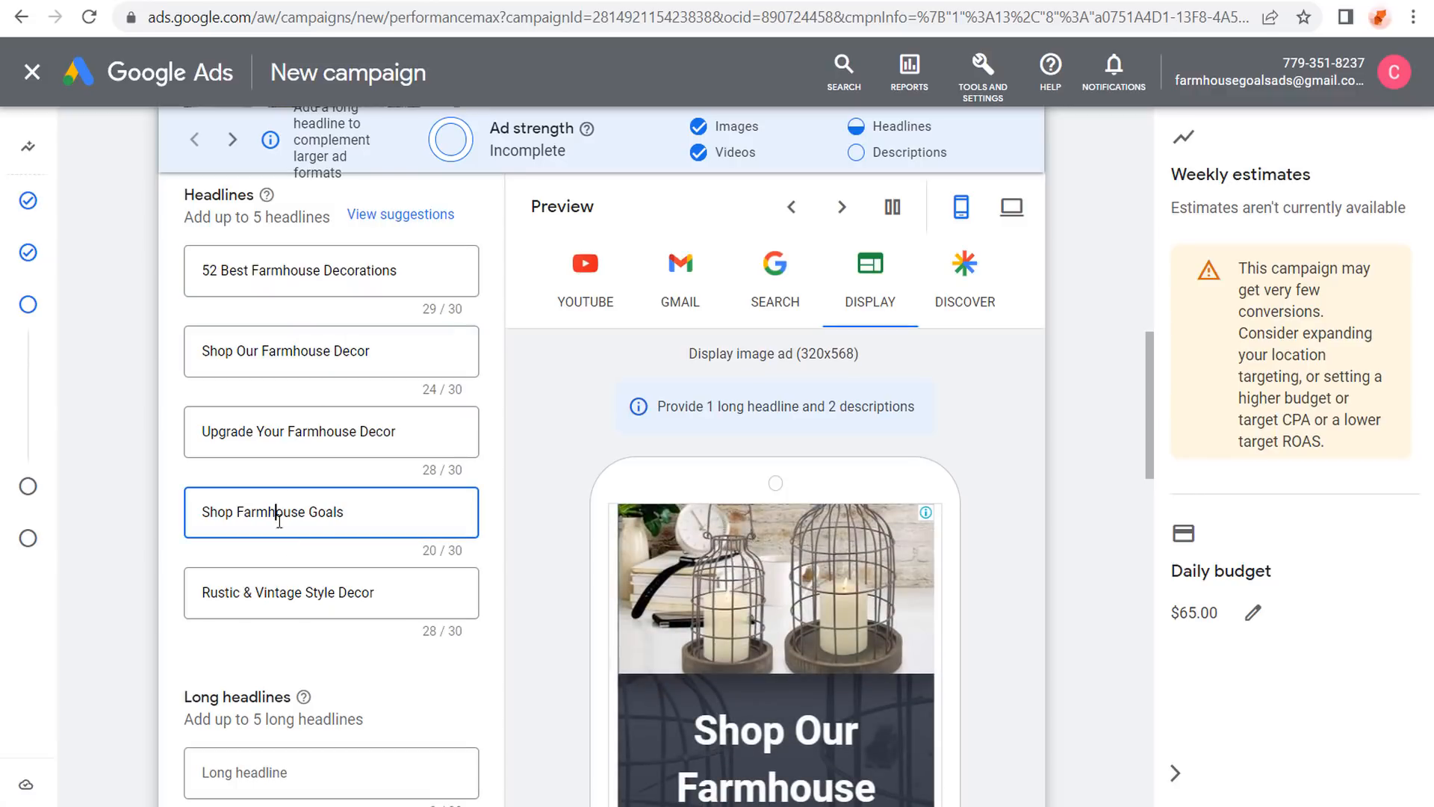
{"action": "scroll", "coordinate": [135, 377], "scroll_direction": "down", "scroll_amount": 4}
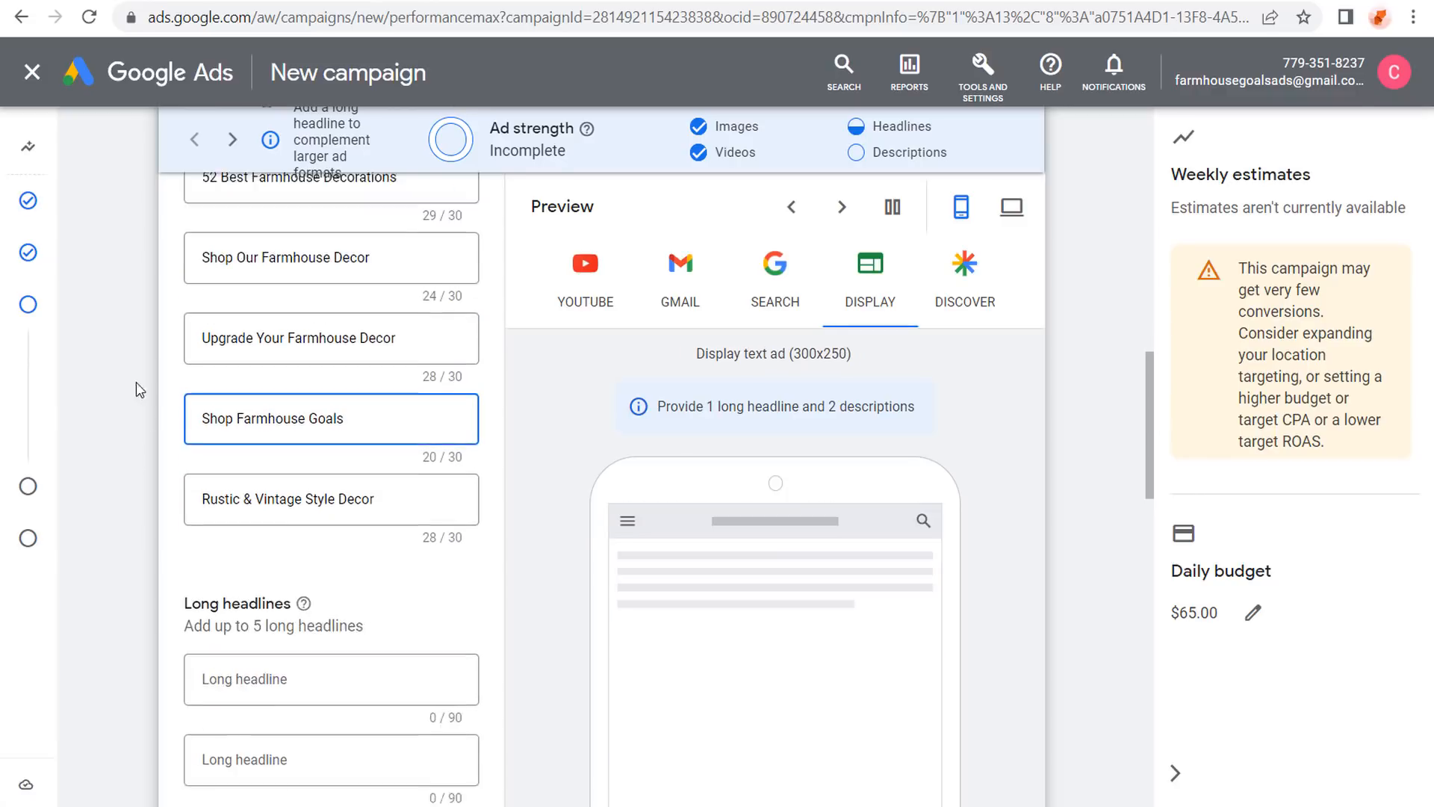
{"action": "scroll", "coordinate": [131, 345], "scroll_direction": "down", "scroll_amount": 1}
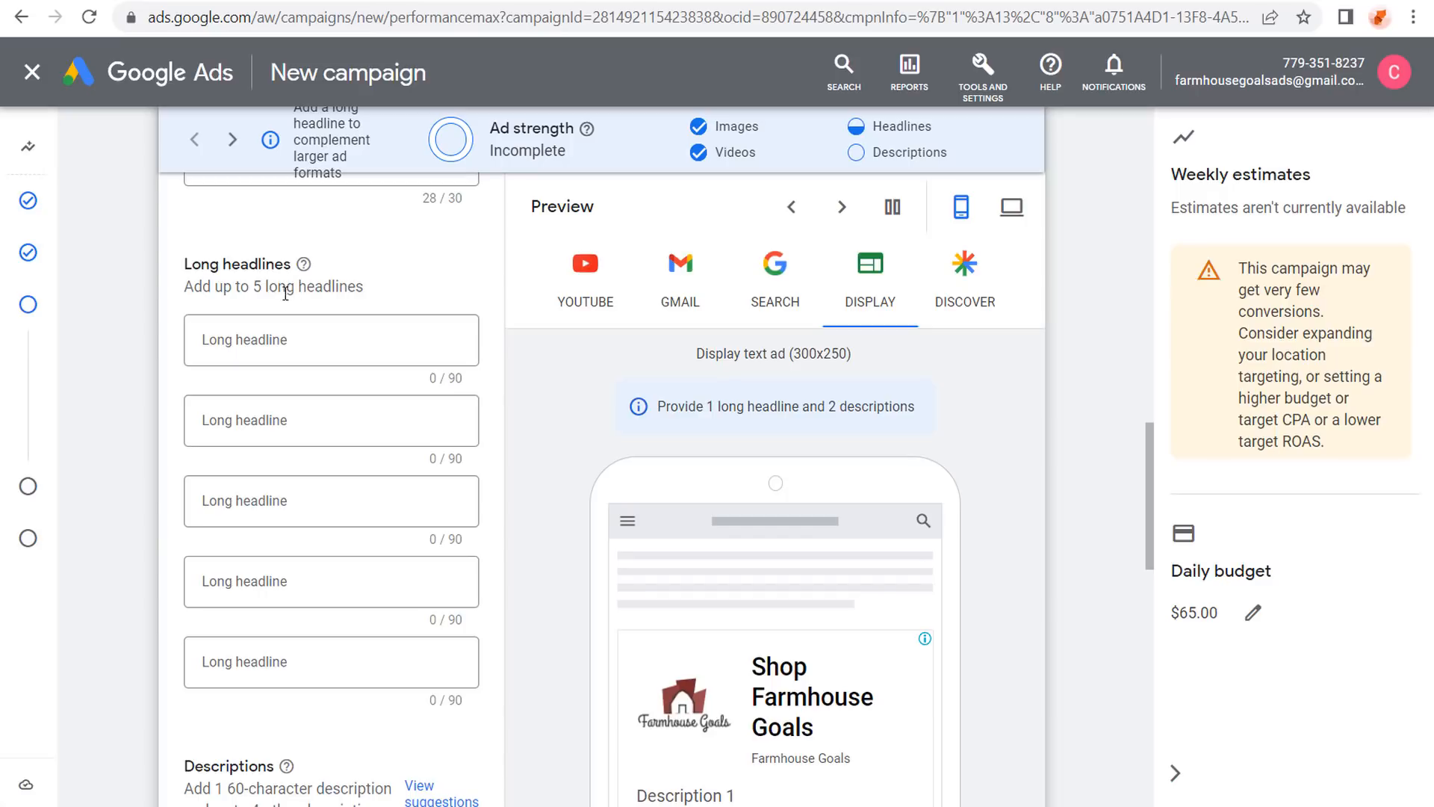
Check the first three long headlines and remove the trailing period from the third.
{"action": "mouse_move", "coordinate": [304, 266]}
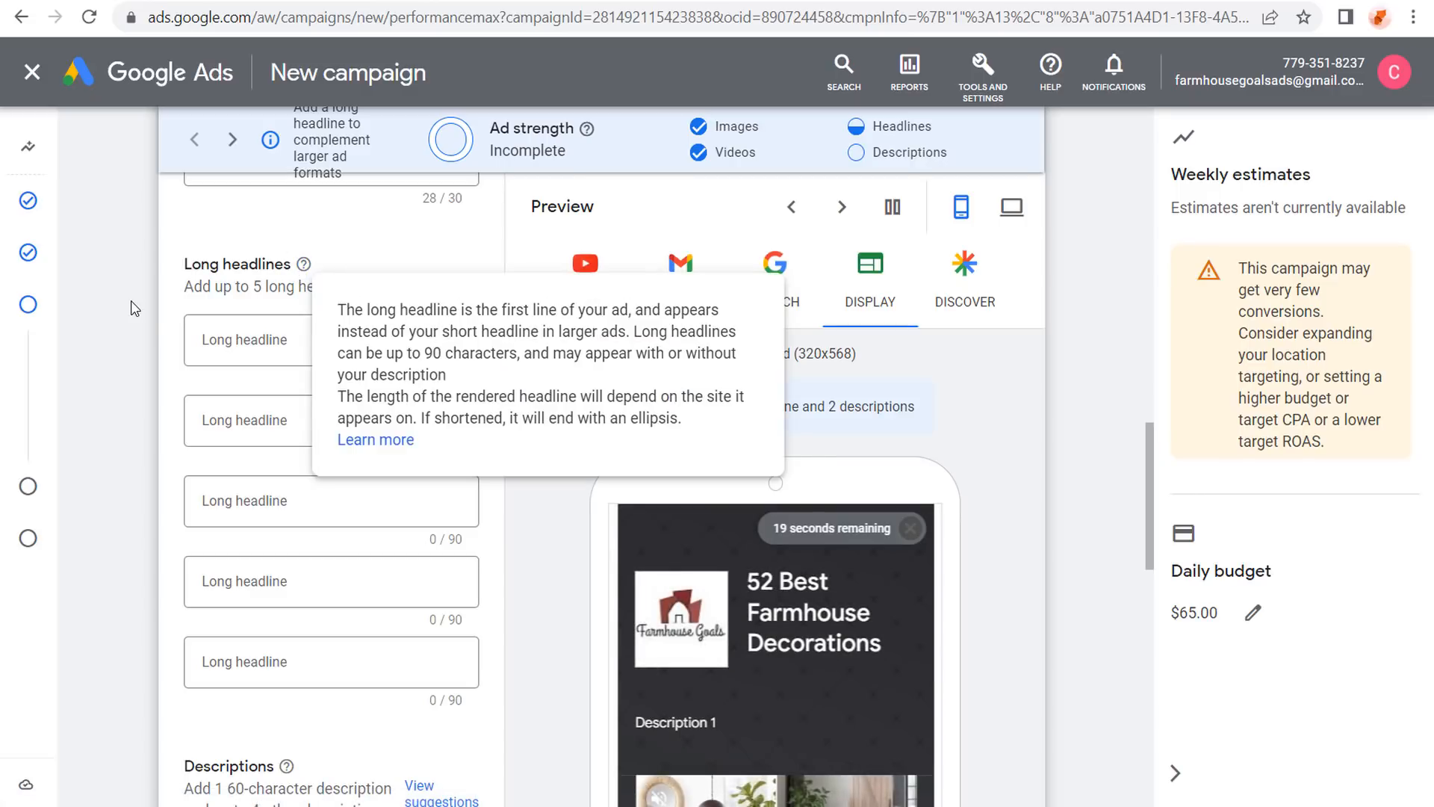
{"action": "scroll", "coordinate": [135, 313], "scroll_direction": "down", "scroll_amount": 1}
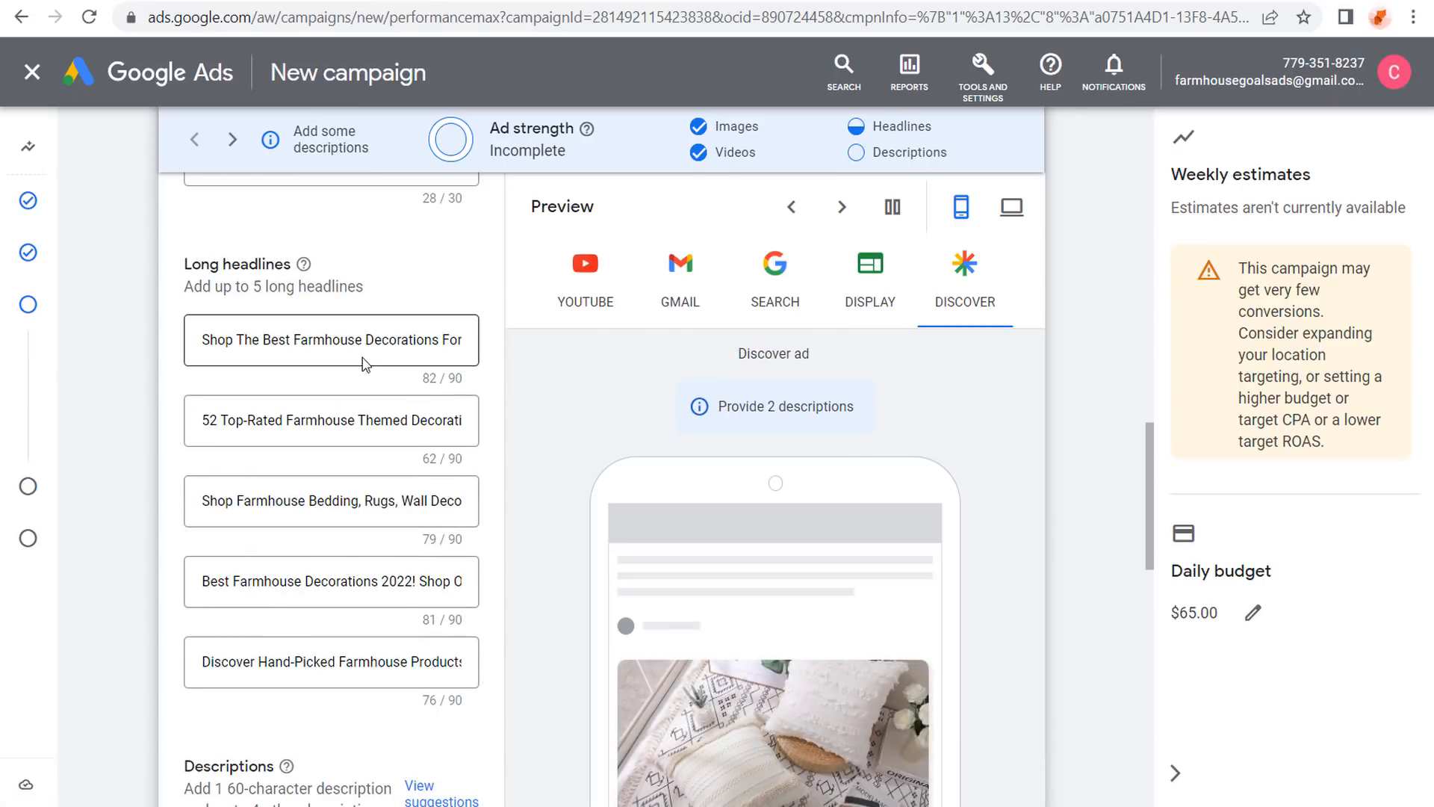
{"action": "left_click_drag", "start_coordinate": [356, 340], "coordinate": [481, 347]}
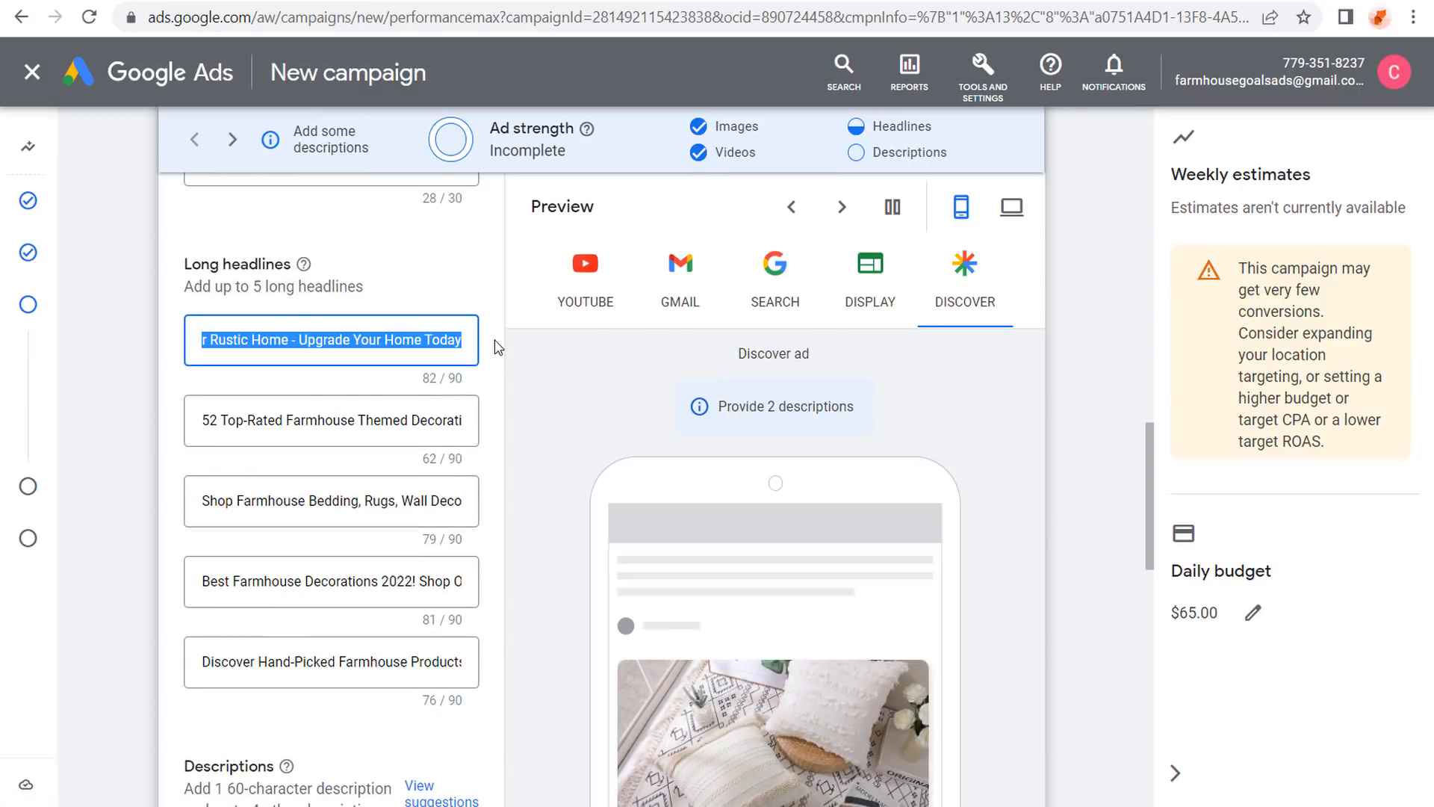
{"action": "left_click", "coordinate": [424, 340]}
{"action": "left_click_drag", "start_coordinate": [369, 342], "coordinate": [483, 341]}
{"action": "left_click", "coordinate": [454, 341]}
{"action": "left_click", "coordinate": [412, 420]}
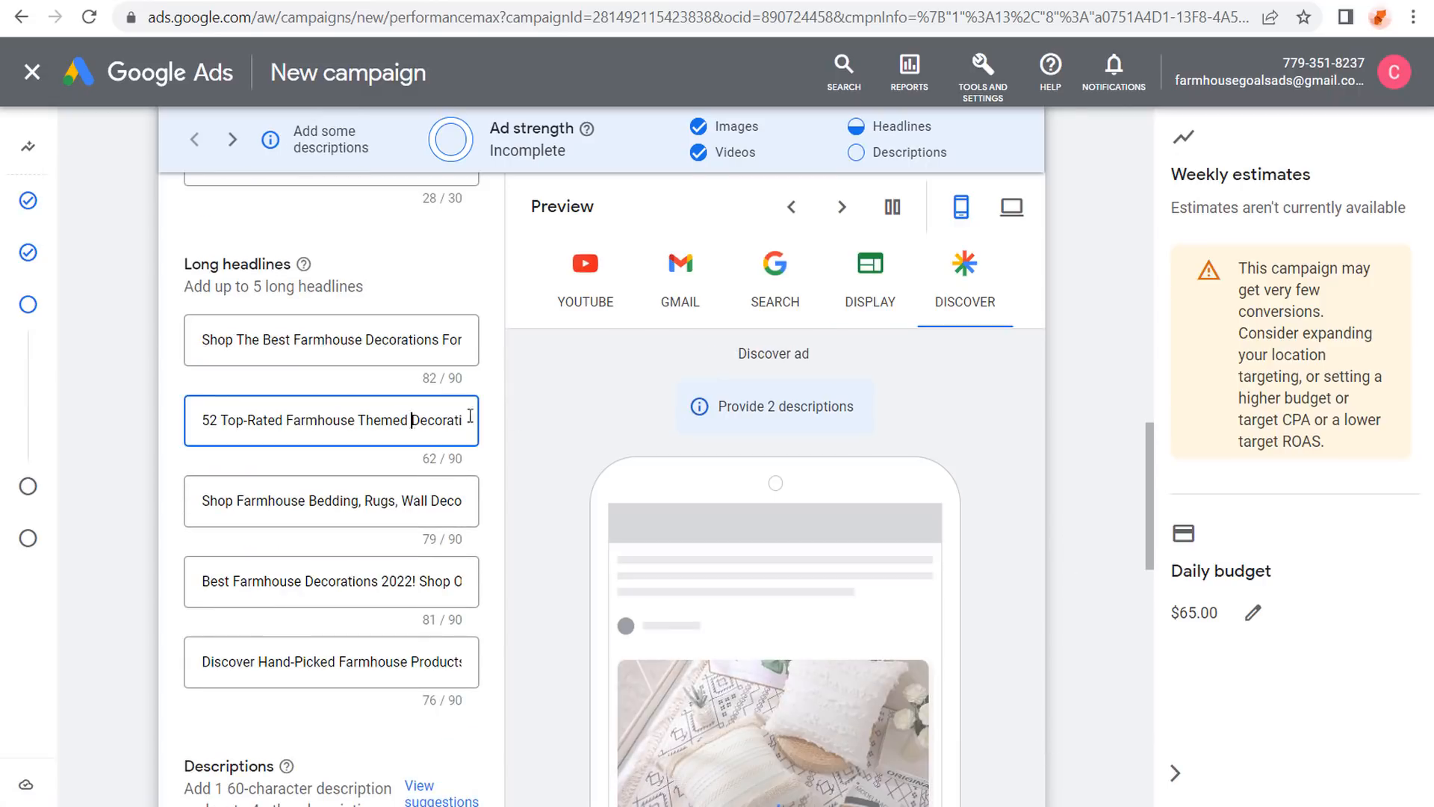
{"action": "left_click_drag", "start_coordinate": [469, 416], "coordinate": [546, 419]}
{"action": "left_click", "coordinate": [439, 422]}
{"action": "left_click_drag", "start_coordinate": [381, 499], "coordinate": [520, 510]}
{"action": "left_click", "coordinate": [454, 503]}
{"action": "key", "text": "Right"}
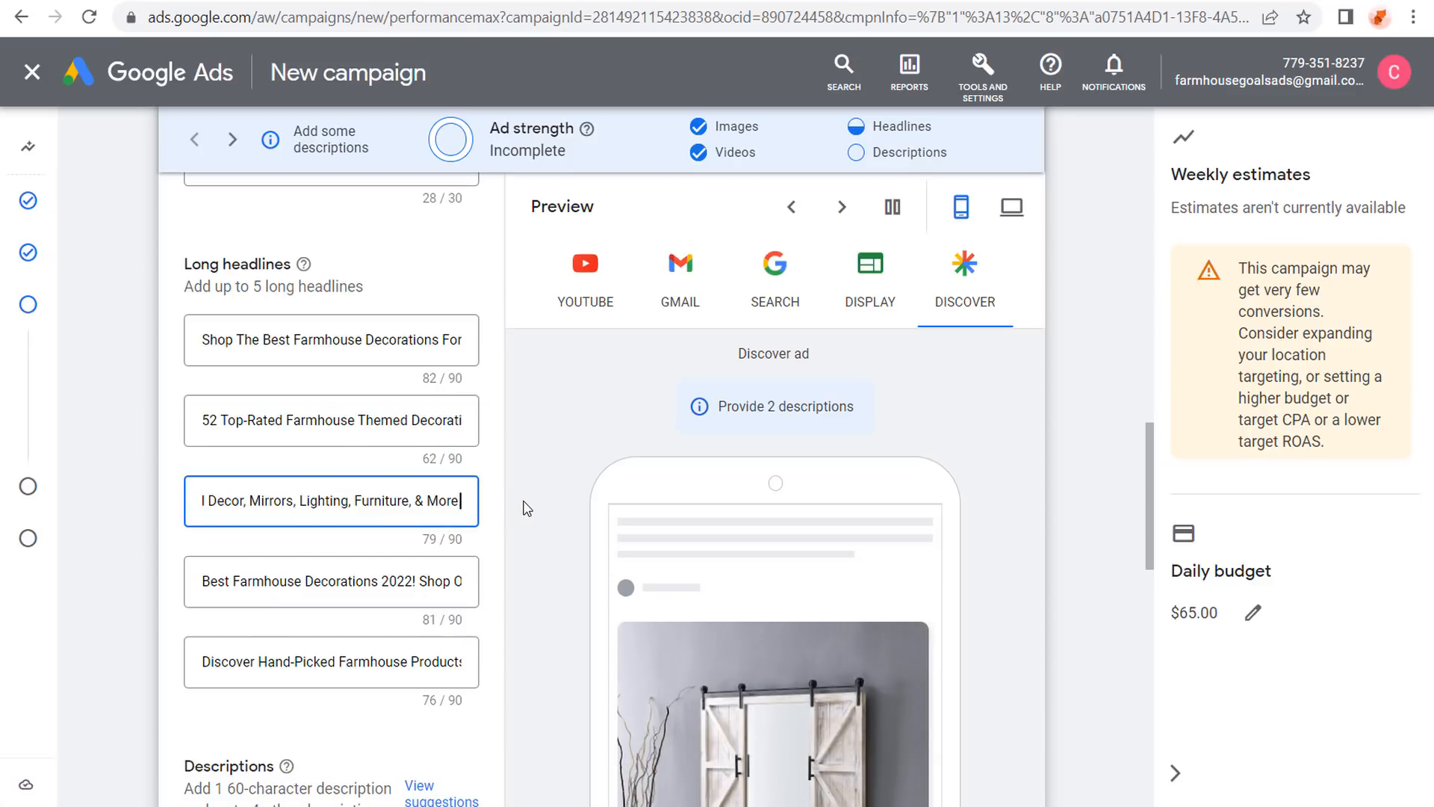
{"action": "key", "text": "BackSpace"}
In the fourth long headline, replace the '!' after 2022 with ' -'.
{"action": "left_click_drag", "start_coordinate": [353, 583], "coordinate": [528, 586]}
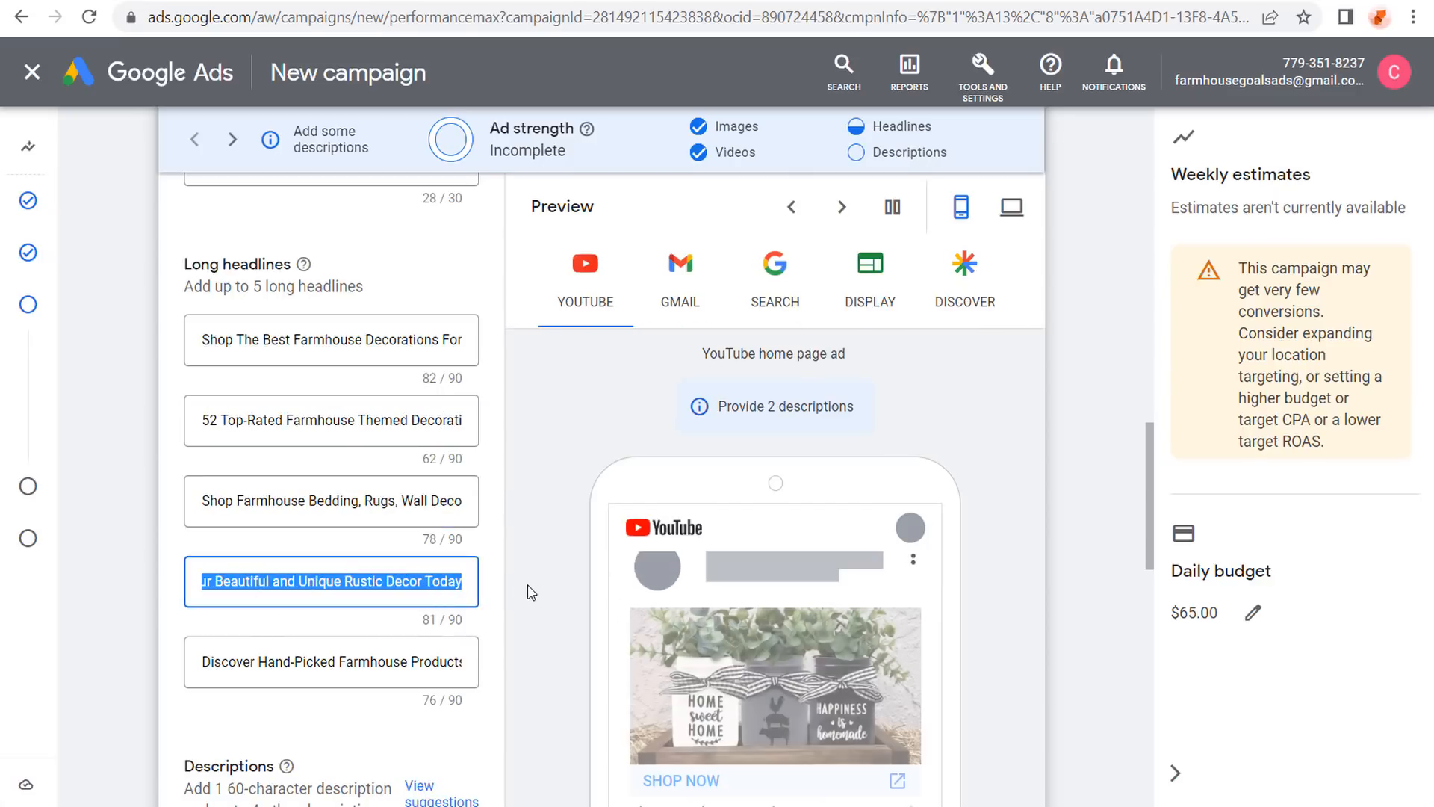
{"action": "left_click_drag", "start_coordinate": [410, 581], "coordinate": [293, 585]}
{"action": "left_click", "coordinate": [356, 581]}
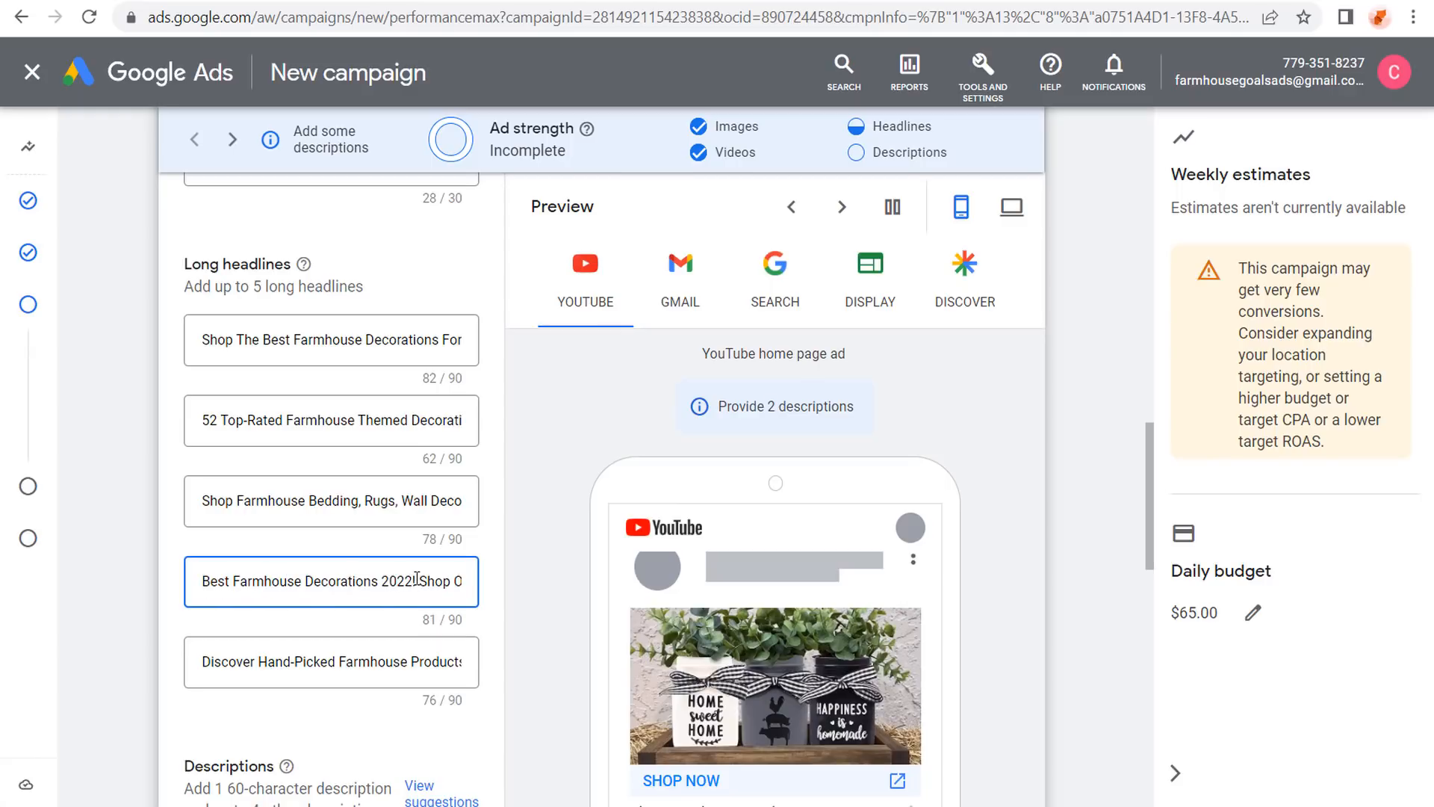
{"action": "left_click", "coordinate": [417, 580]}
{"action": "key", "text": "BackSpace"}
{"action": "type", "text": "-"}
{"action": "left_click", "coordinate": [114, 465]}
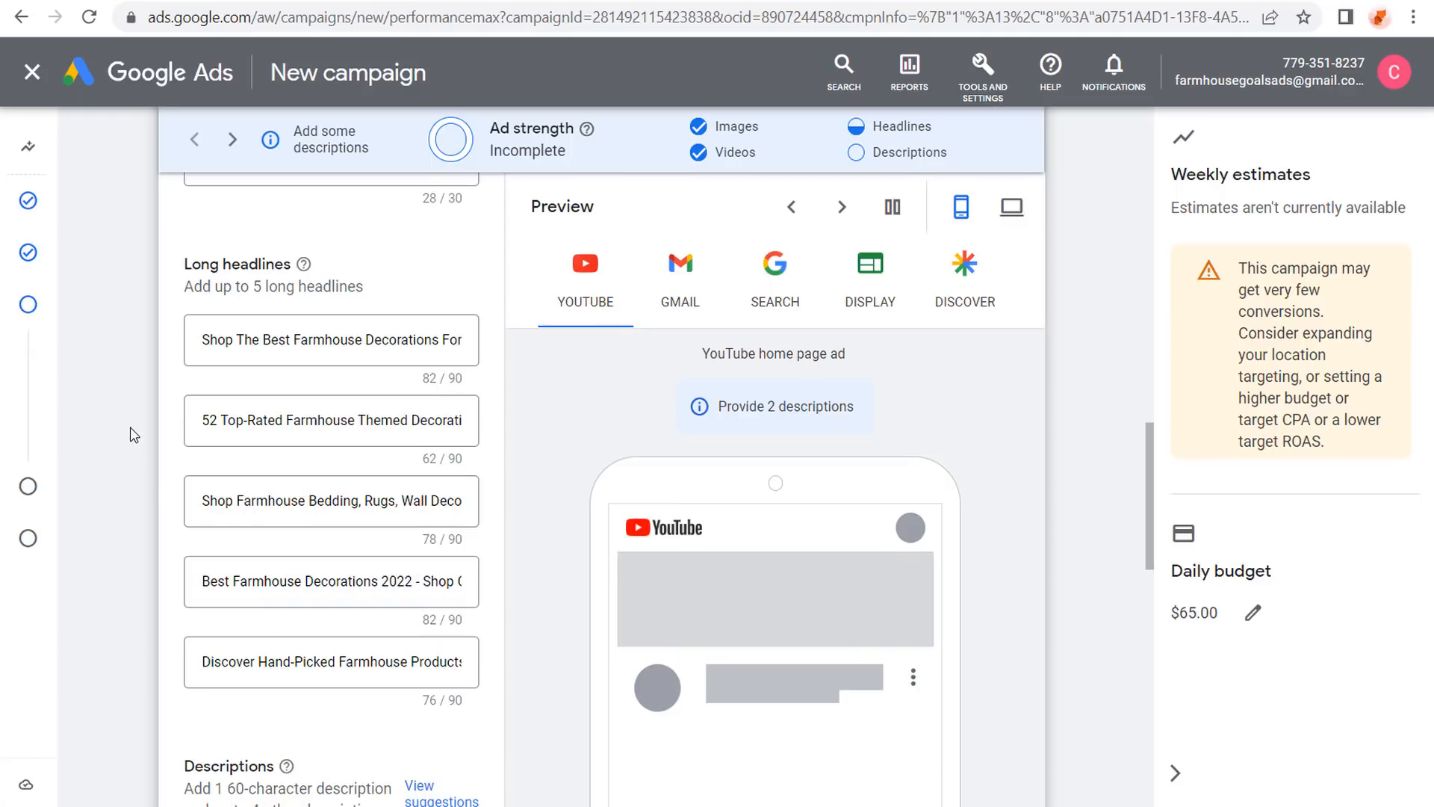
{"action": "scroll", "coordinate": [224, 328], "scroll_direction": "down", "scroll_amount": 4}
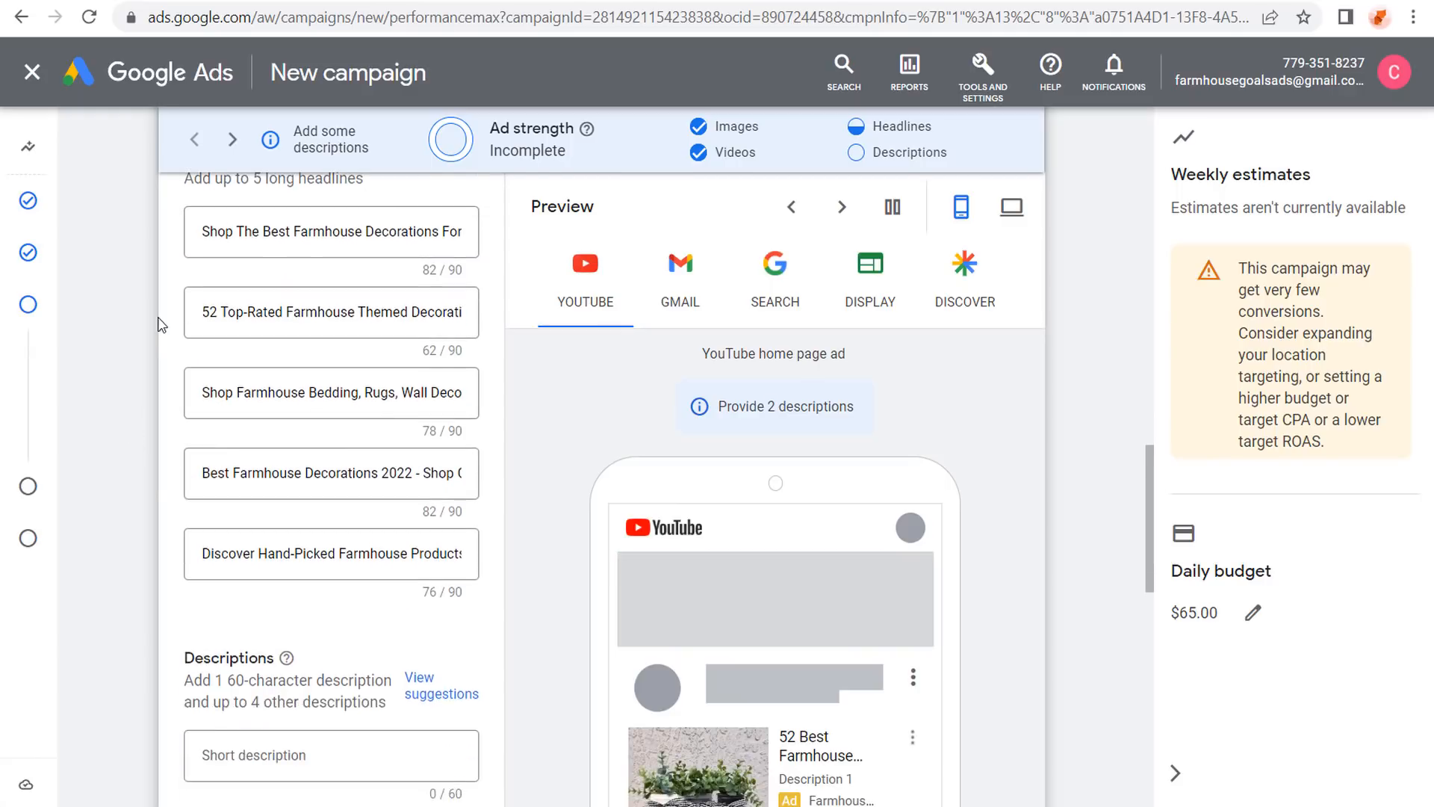
Review the five descriptions and preview the ad in Gmail and as a Search result.
{"action": "scroll", "coordinate": [160, 291], "scroll_direction": "down", "scroll_amount": 3}
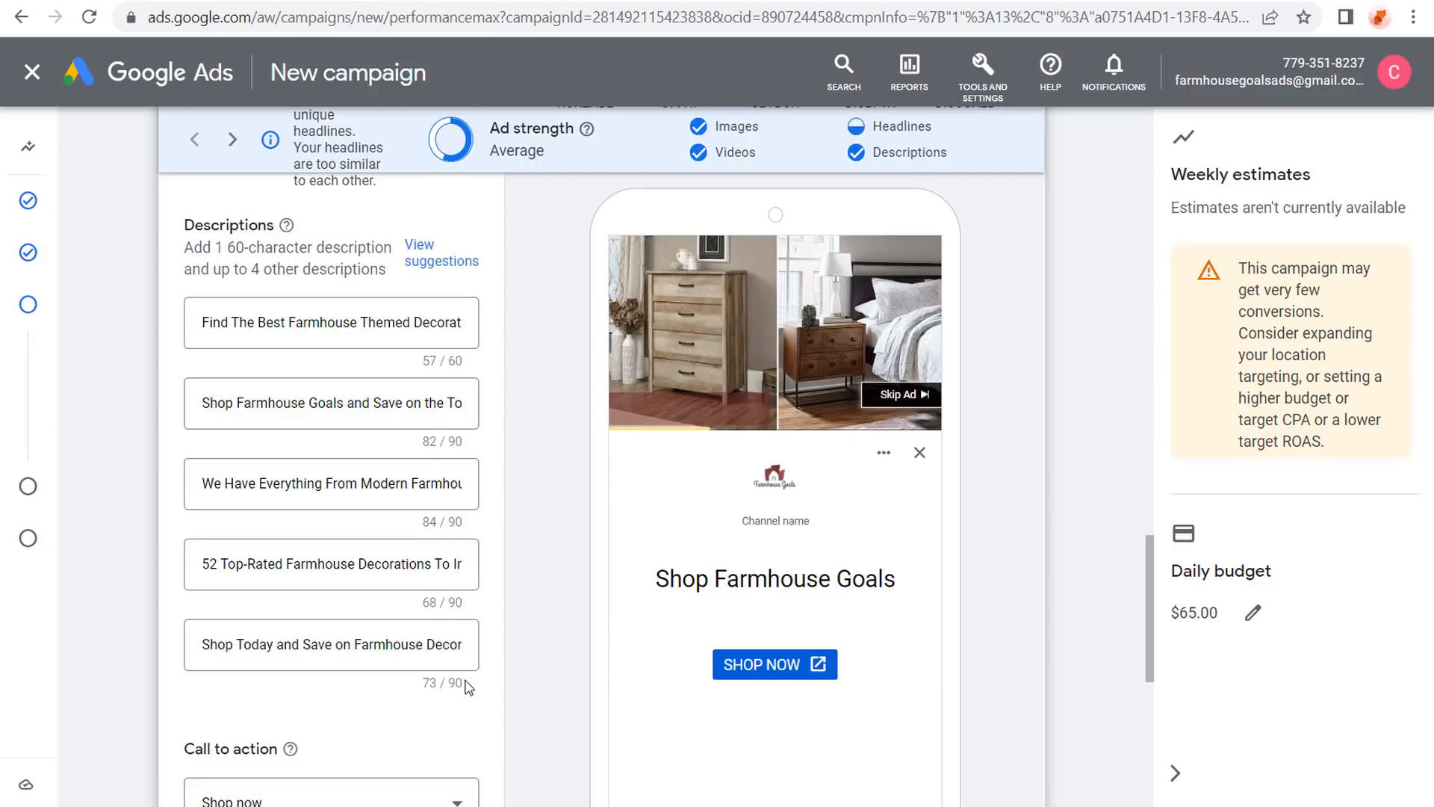
{"action": "scroll", "coordinate": [157, 400], "scroll_direction": "down", "scroll_amount": 4}
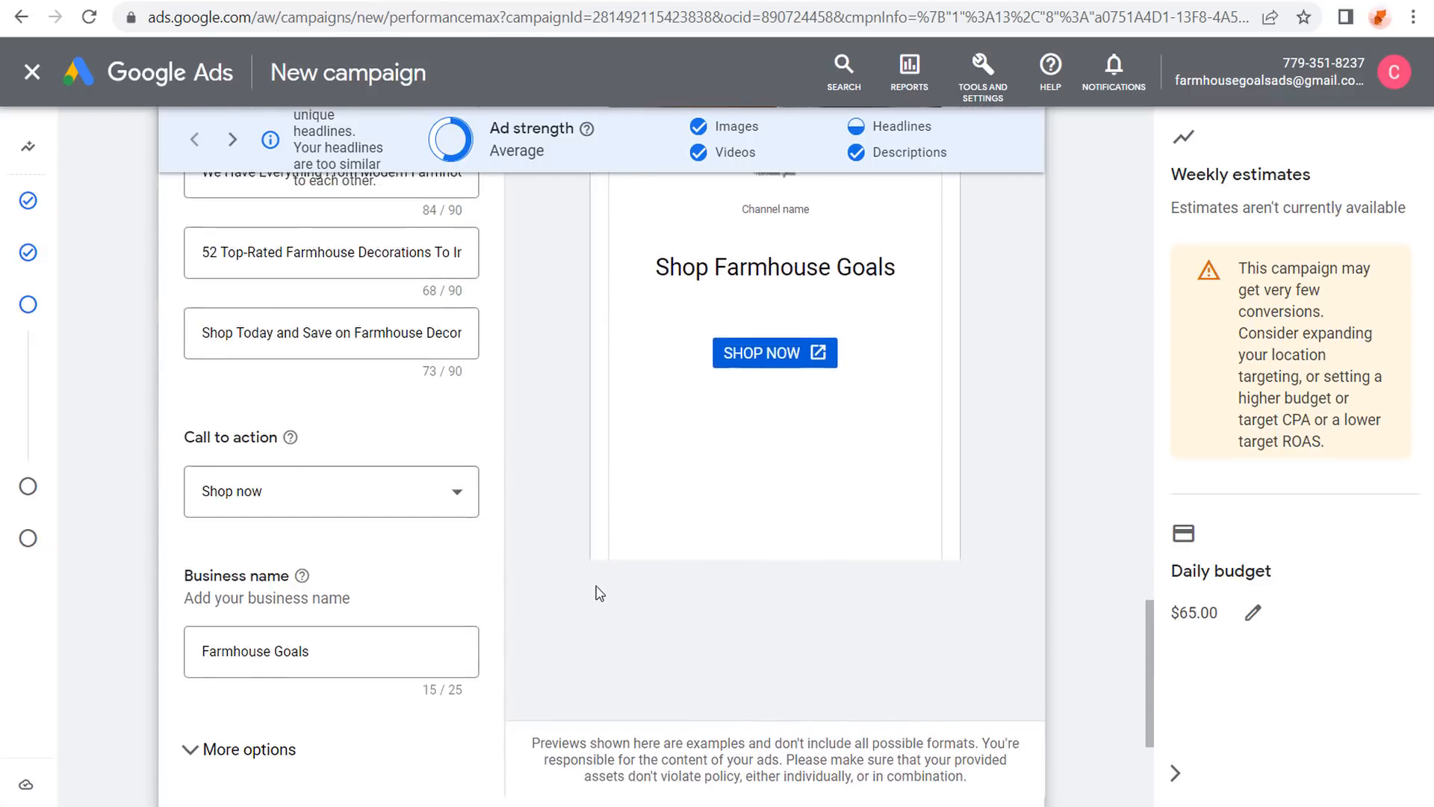
{"action": "scroll", "coordinate": [564, 577], "scroll_direction": "up", "scroll_amount": 5}
{"action": "scroll", "coordinate": [565, 576], "scroll_direction": "up", "scroll_amount": 1}
{"action": "left_click", "coordinate": [674, 282]}
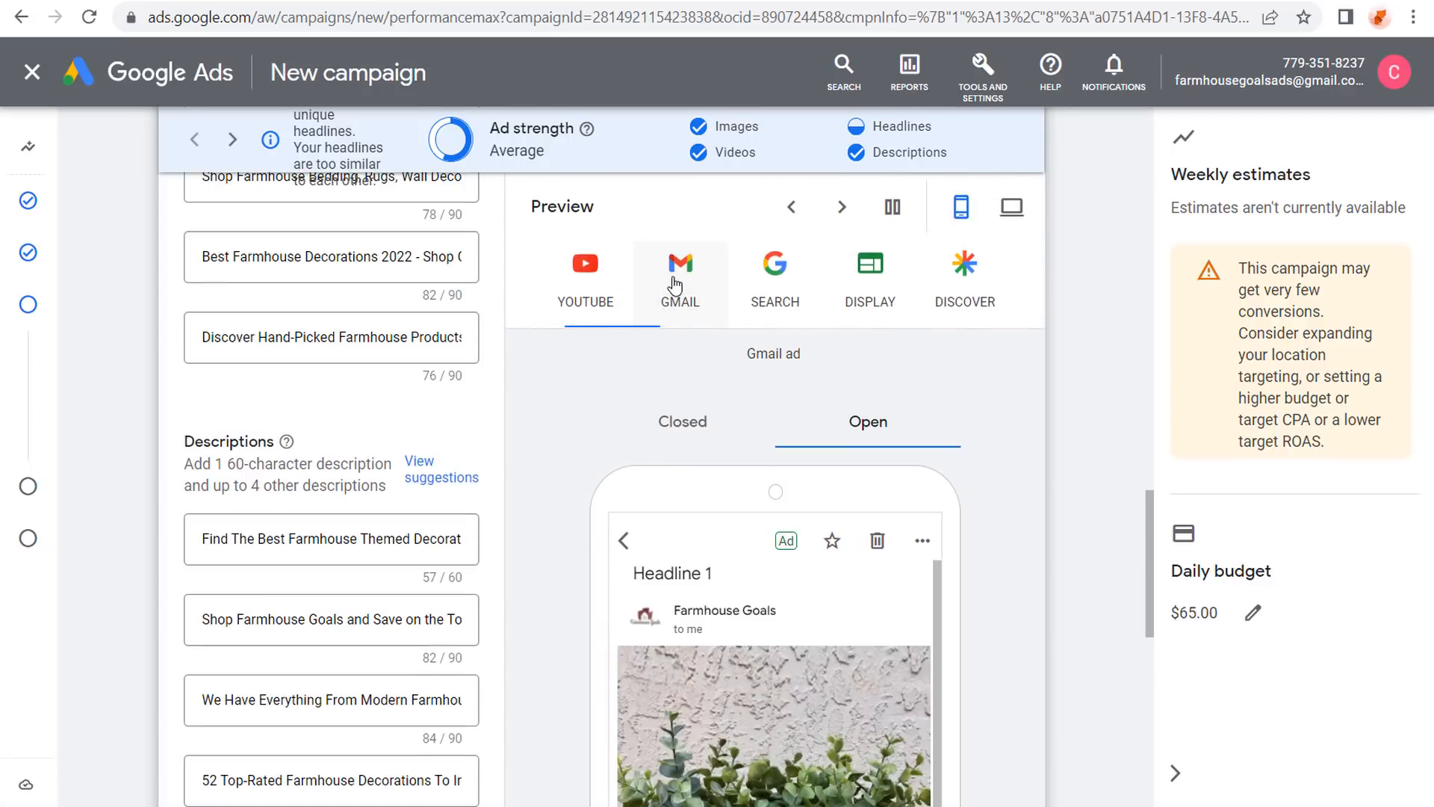
{"action": "scroll", "coordinate": [576, 426], "scroll_direction": "down", "scroll_amount": 4}
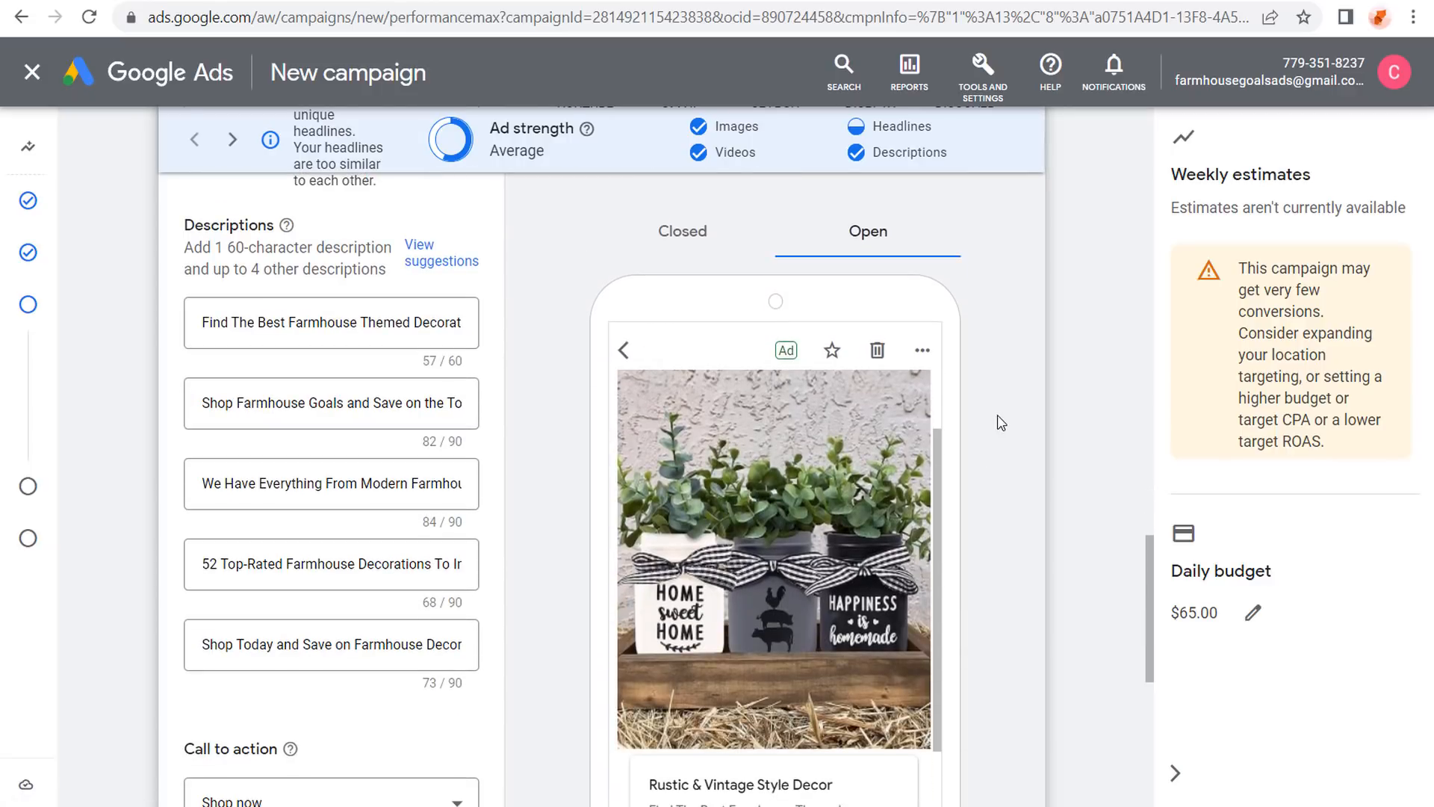
{"action": "scroll", "coordinate": [1033, 470], "scroll_direction": "up", "scroll_amount": 2}
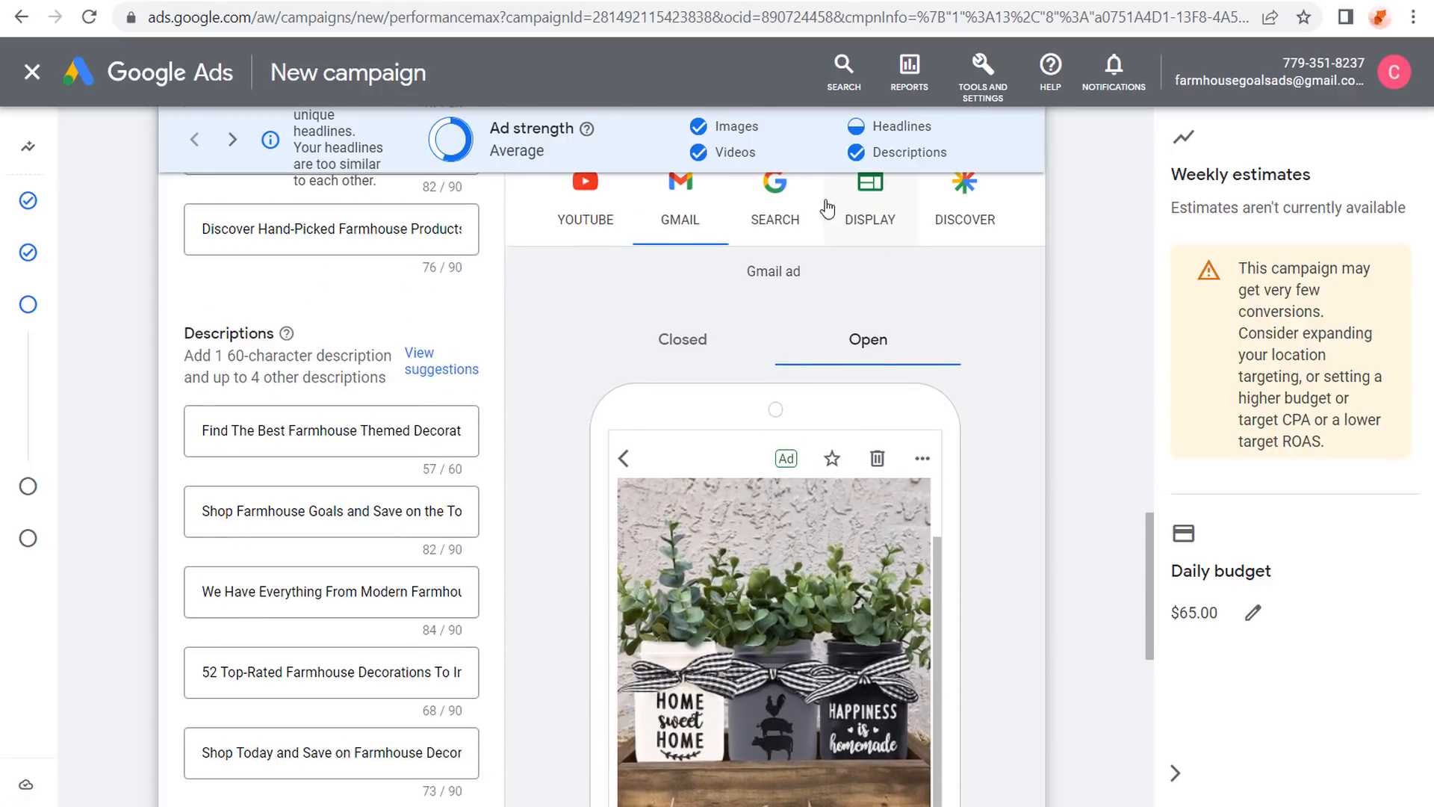
{"action": "left_click", "coordinate": [774, 209]}
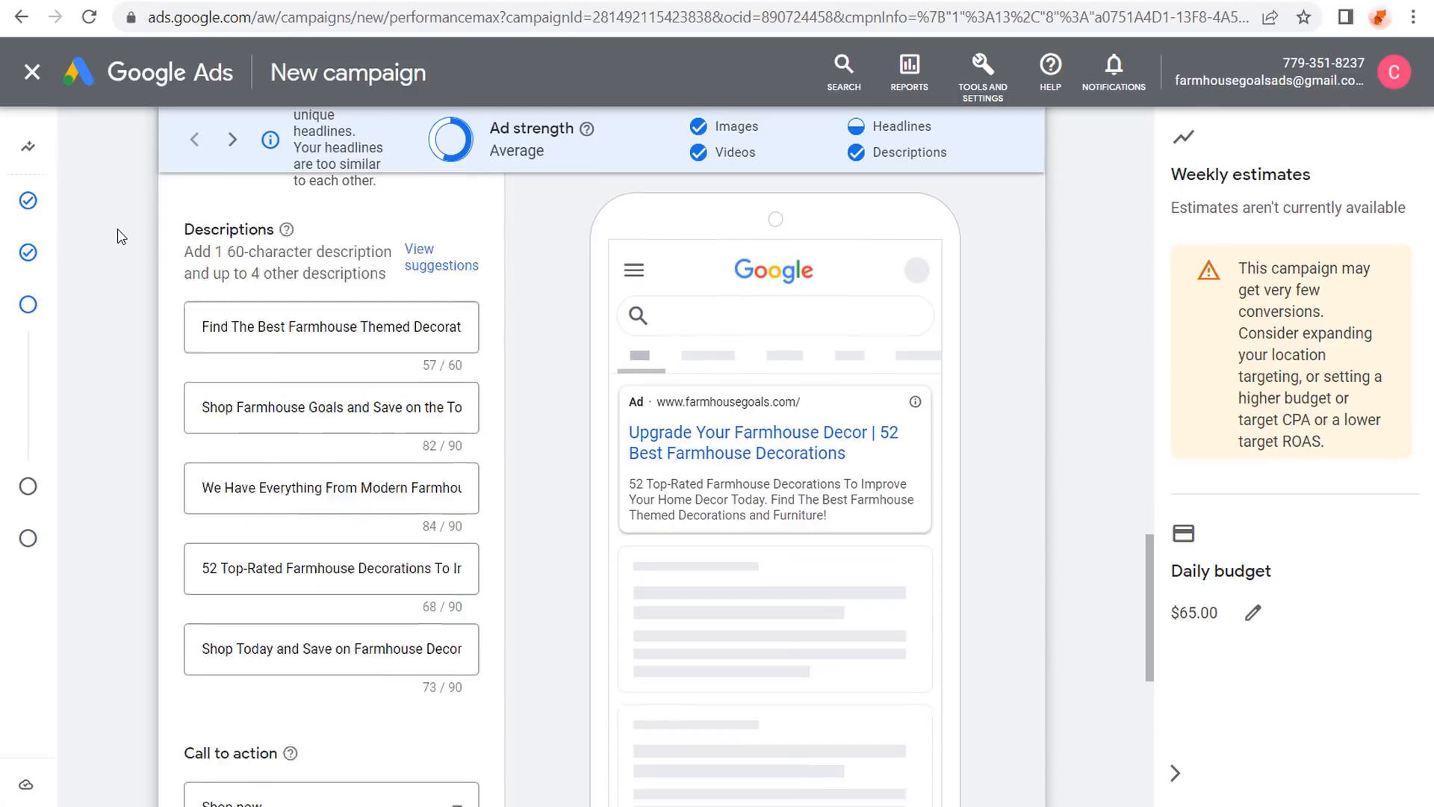
Begin a new audience signal from the Create an audience signal button.
{"action": "scroll", "coordinate": [123, 221], "scroll_direction": "down", "scroll_amount": 7}
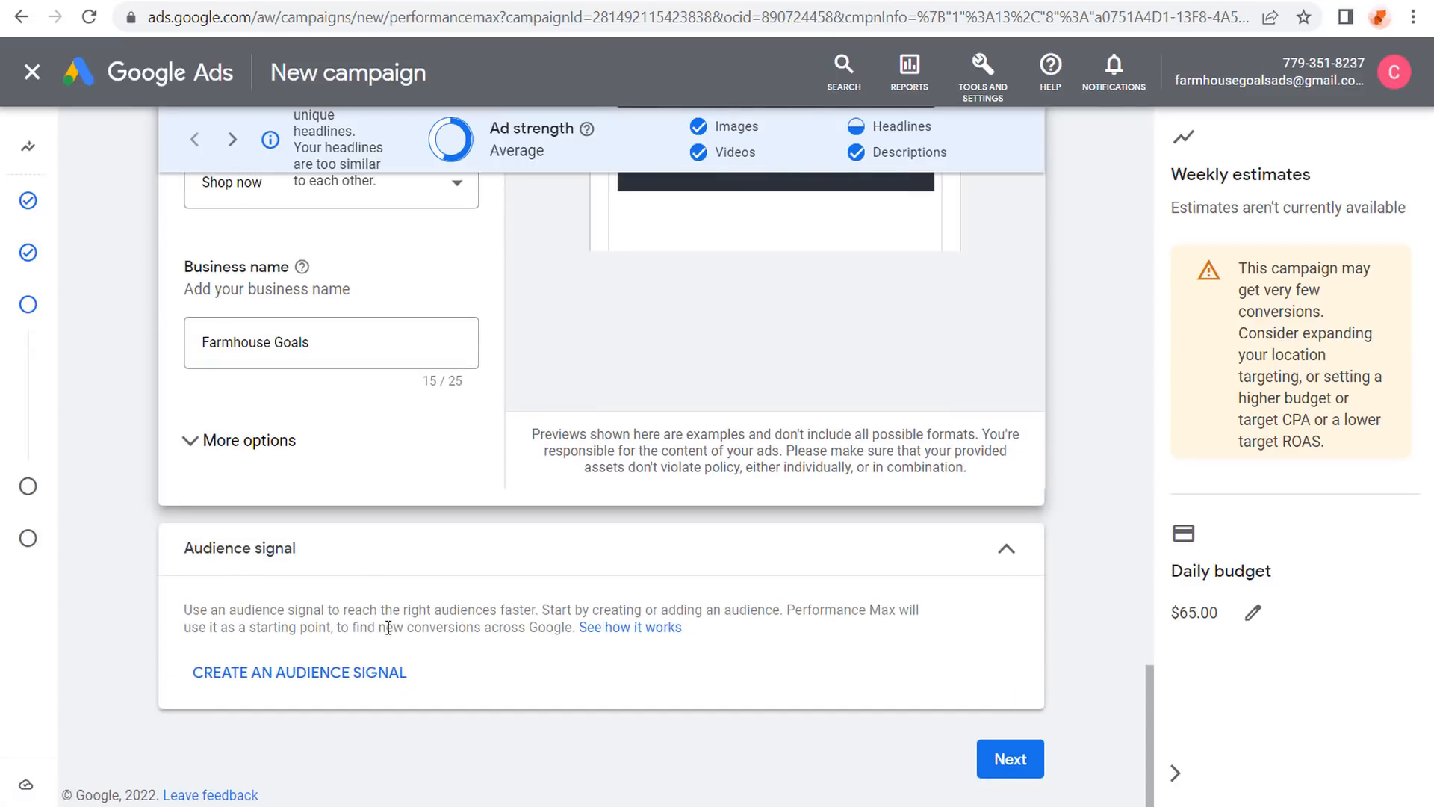
{"action": "left_click_drag", "start_coordinate": [181, 611], "coordinate": [398, 611]}
{"action": "left_click", "coordinate": [438, 616]}
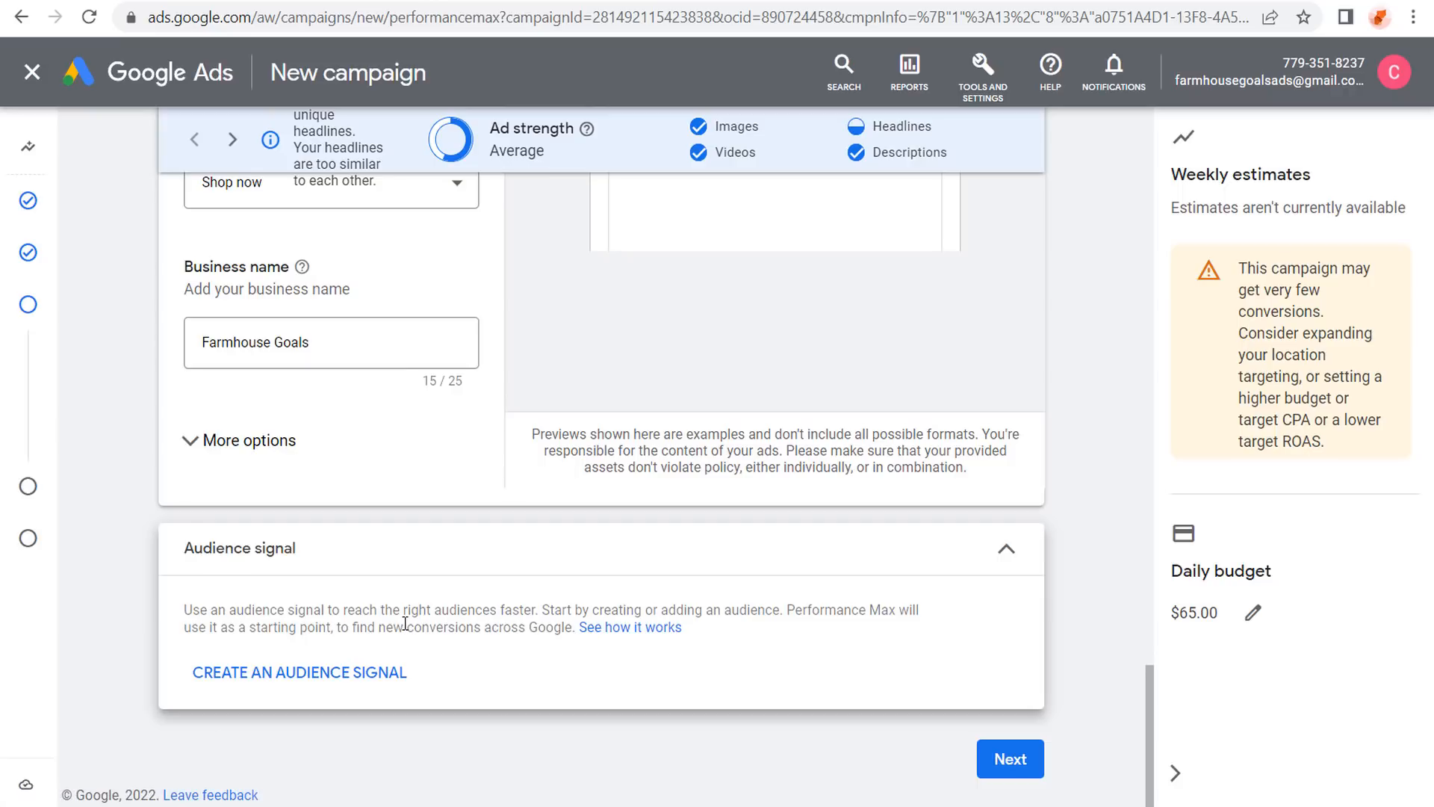
{"action": "left_click", "coordinate": [269, 672]}
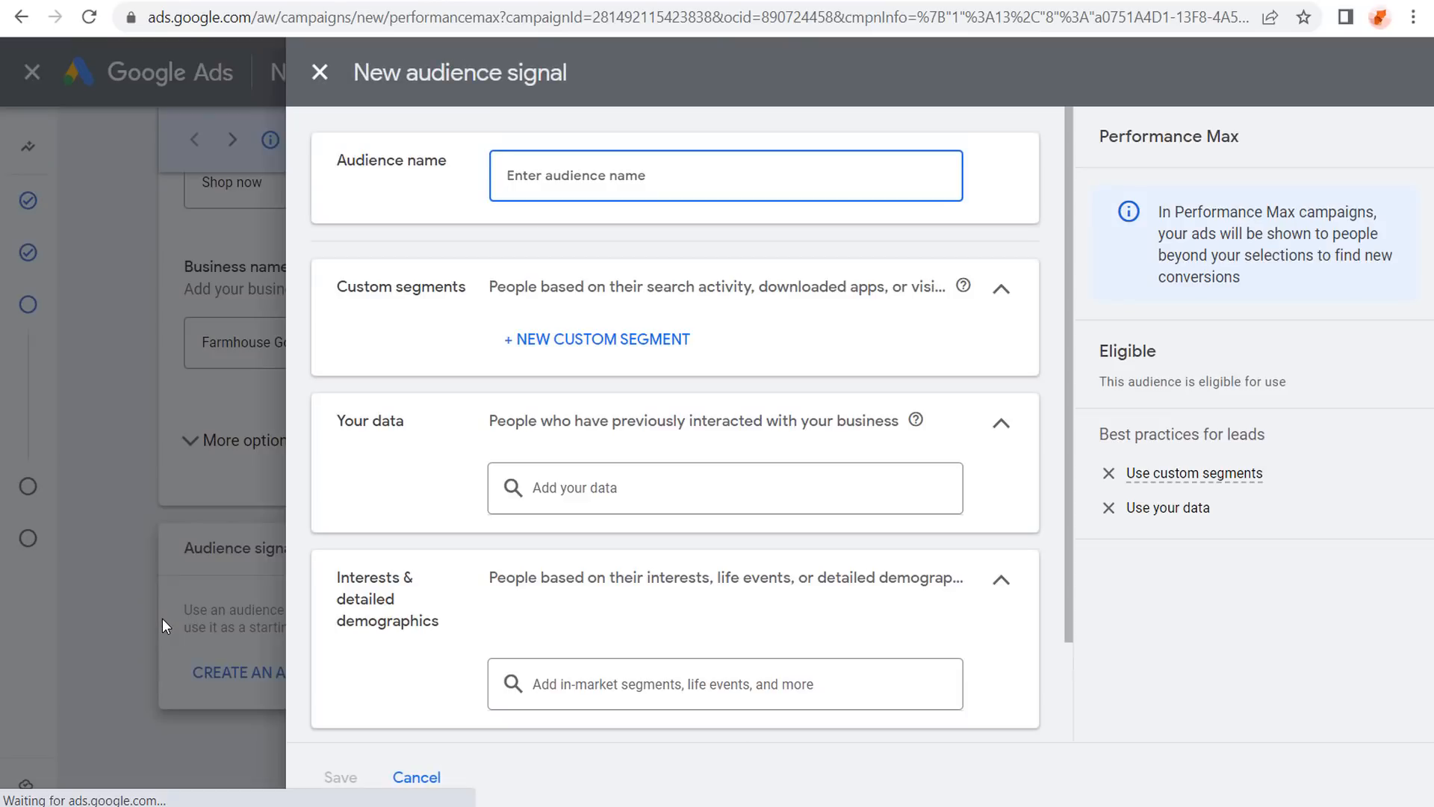
Add the All Users of Farmhouse Goals - GA4 and Farmhouse Decor Audience - 90 Days - GA4 lists.
{"action": "left_click", "coordinate": [643, 493]}
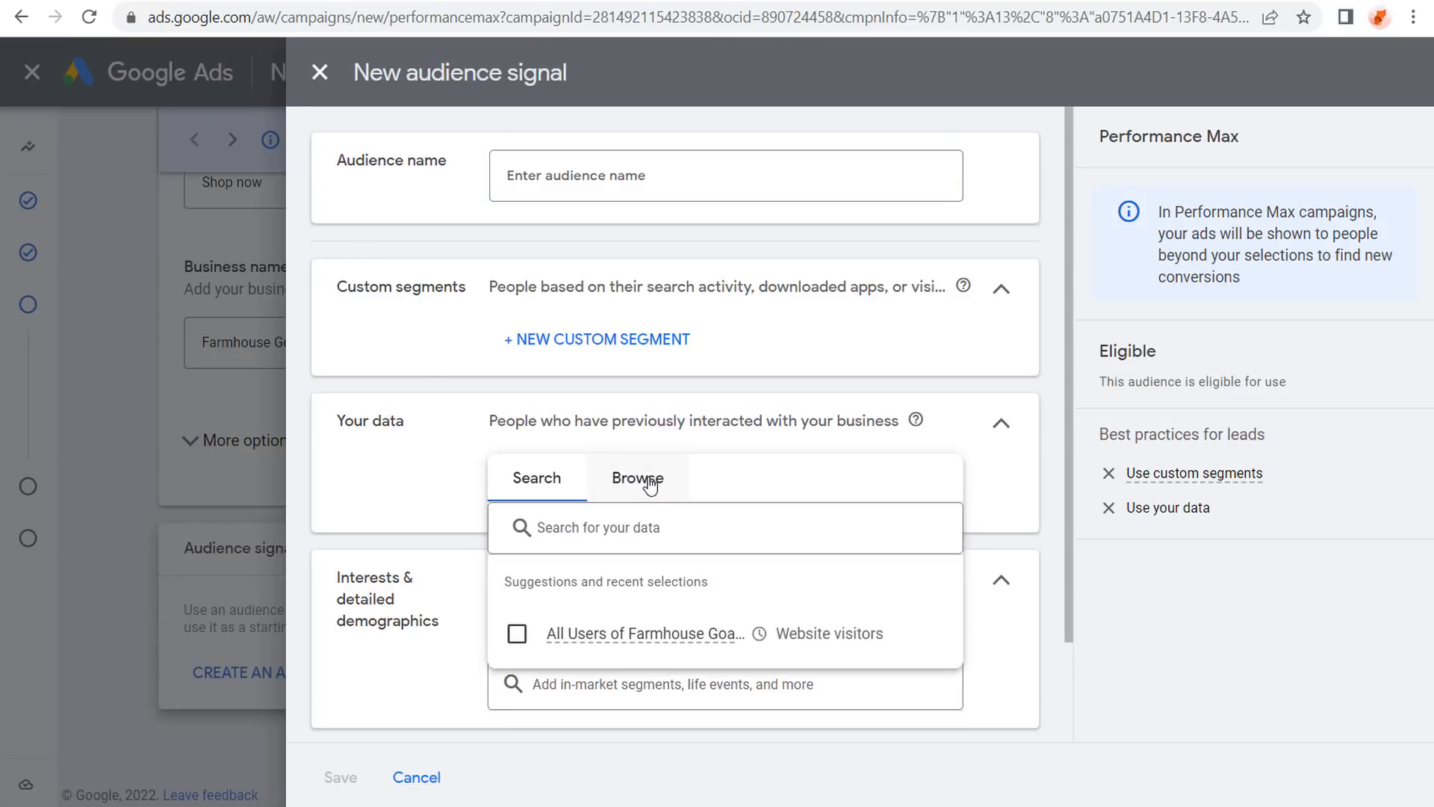
{"action": "left_click", "coordinate": [653, 489]}
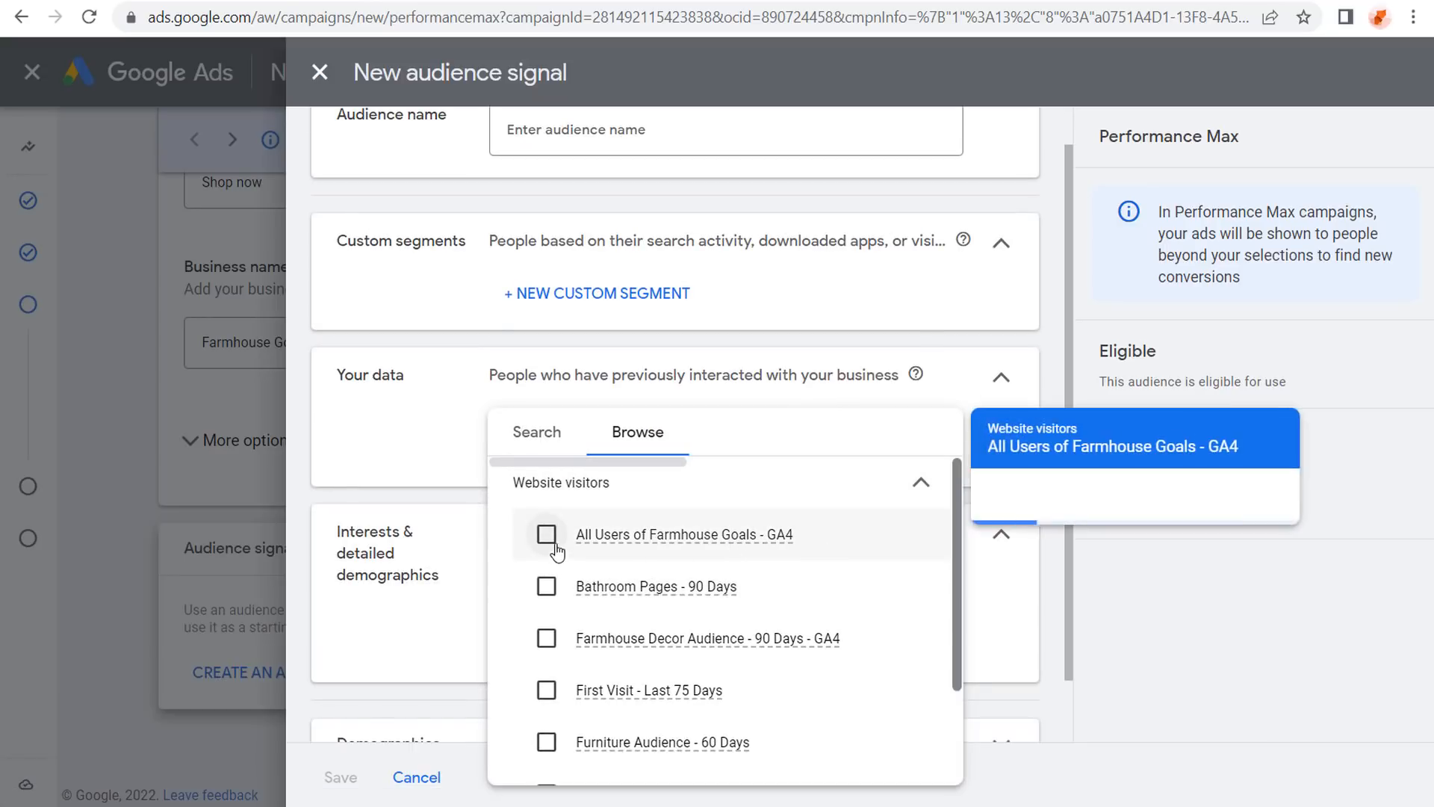
{"action": "left_click", "coordinate": [550, 534]}
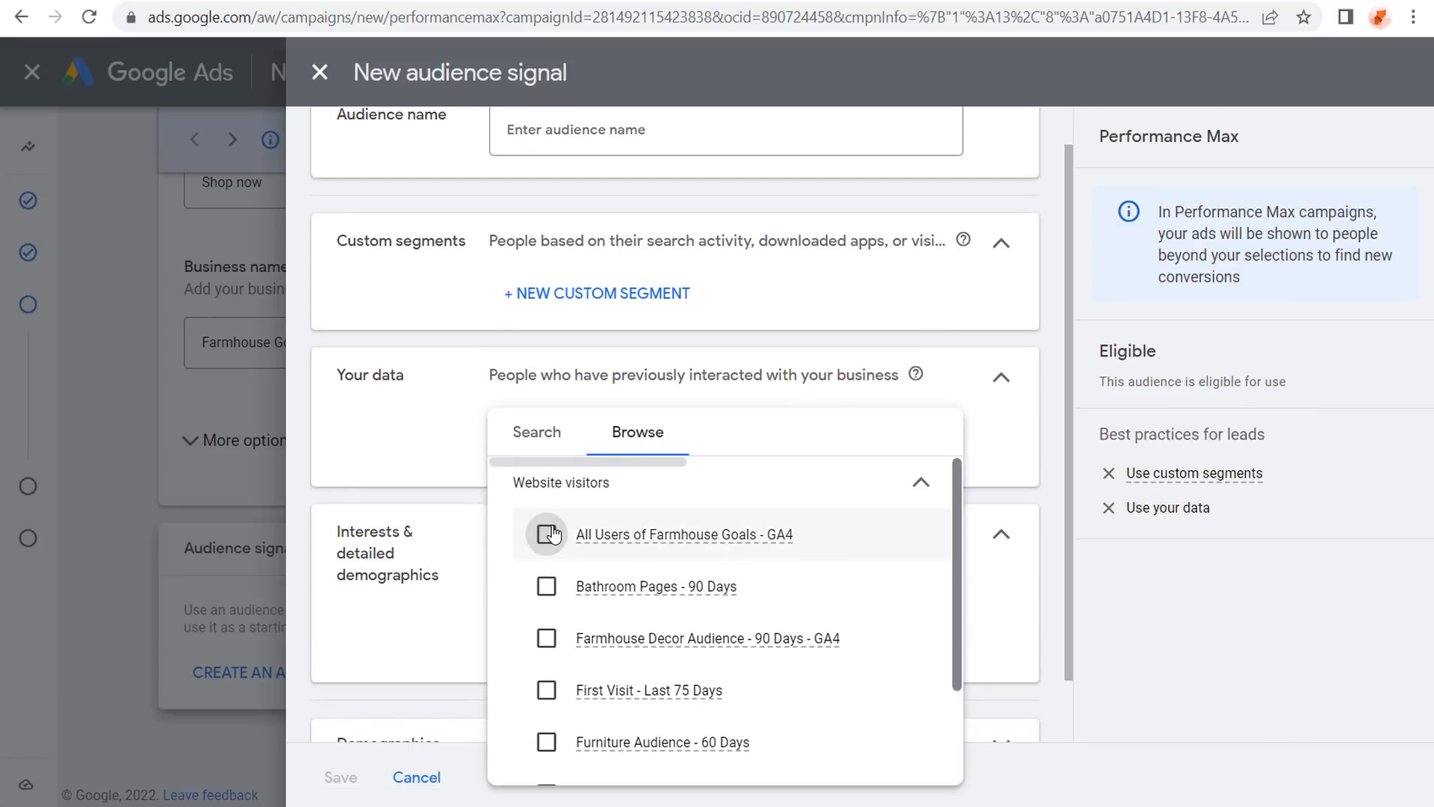
{"action": "left_click", "coordinate": [551, 637]}
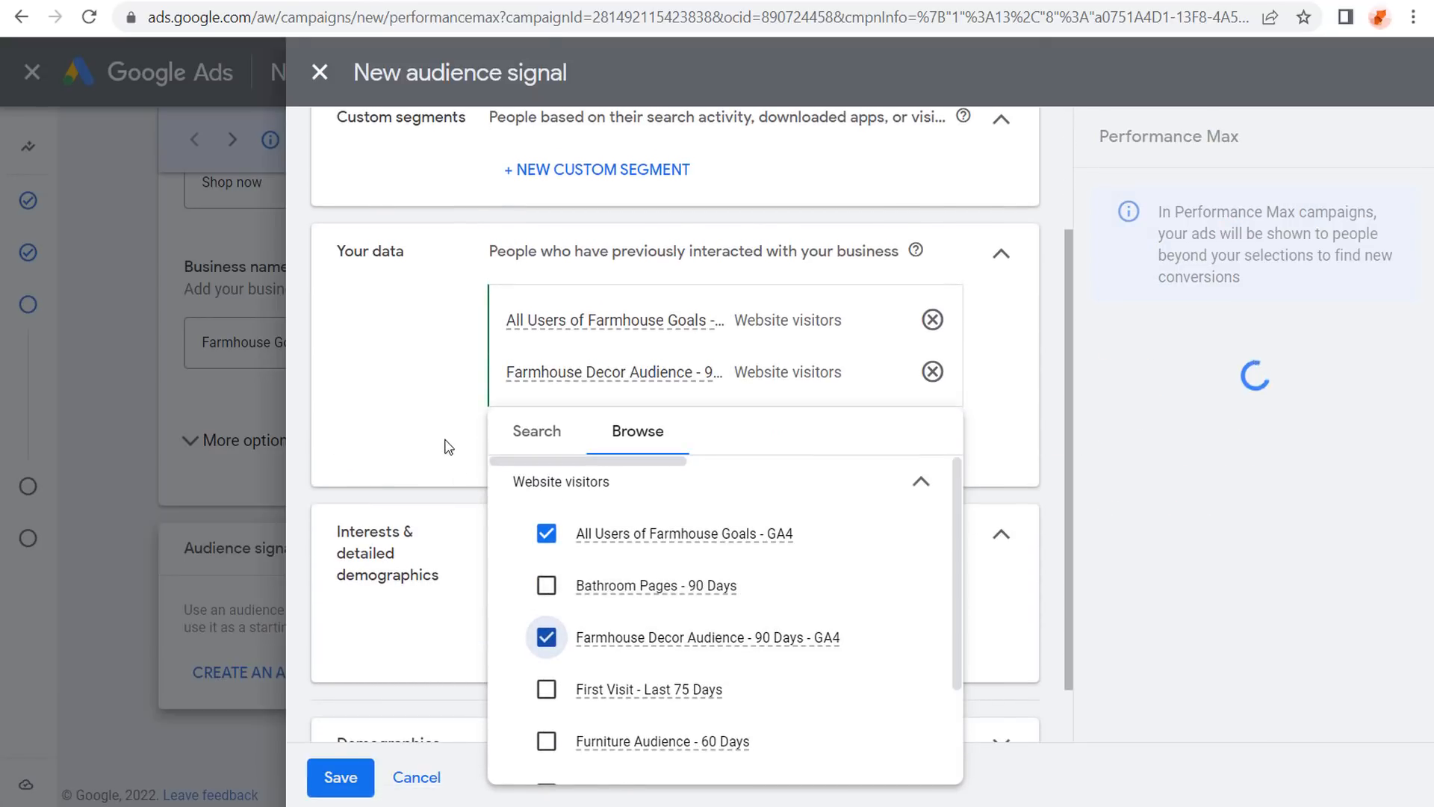
{"action": "left_click", "coordinate": [437, 440]}
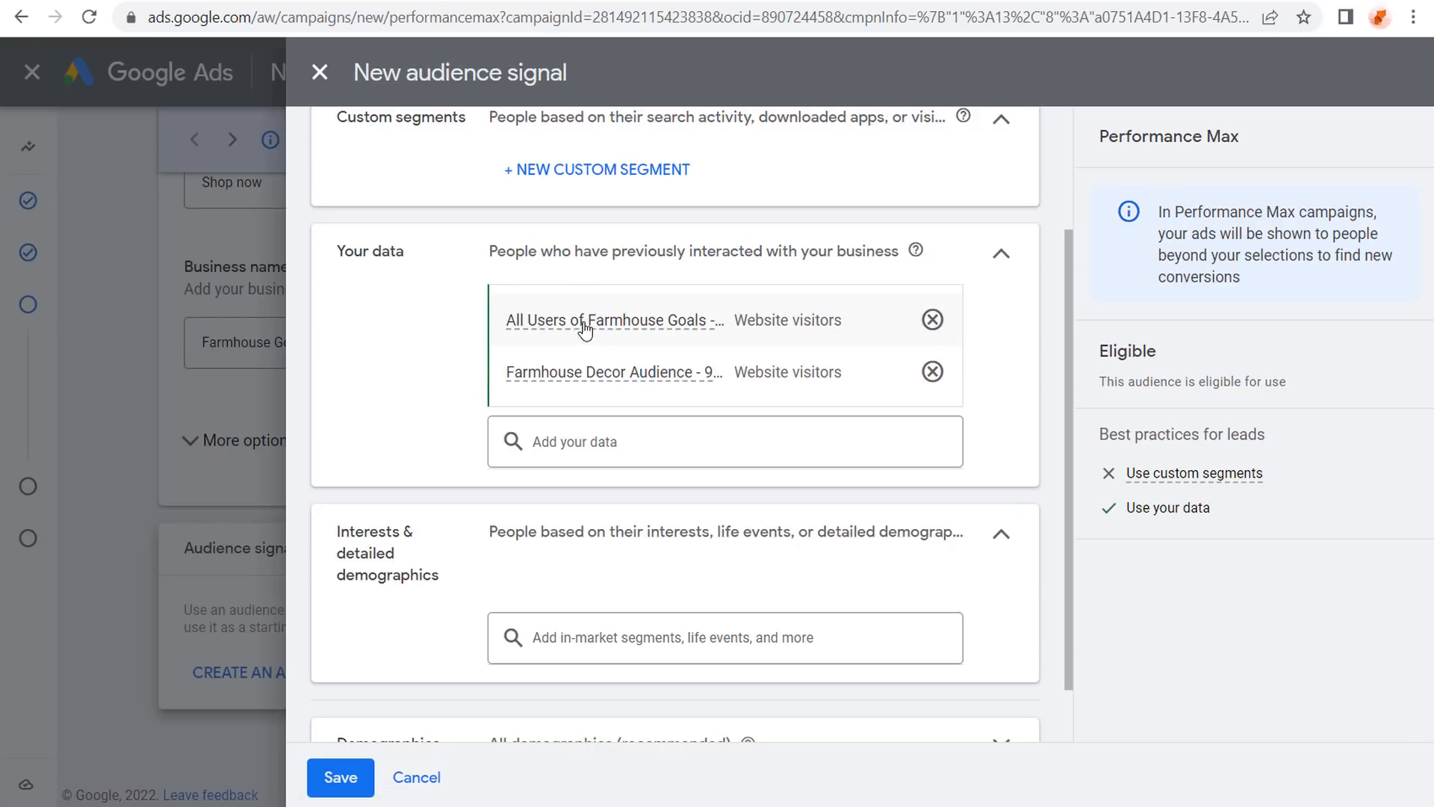
{"action": "mouse_move", "coordinate": [632, 341]}
{"action": "left_click", "coordinate": [623, 441]}
{"action": "left_click", "coordinate": [638, 441]}
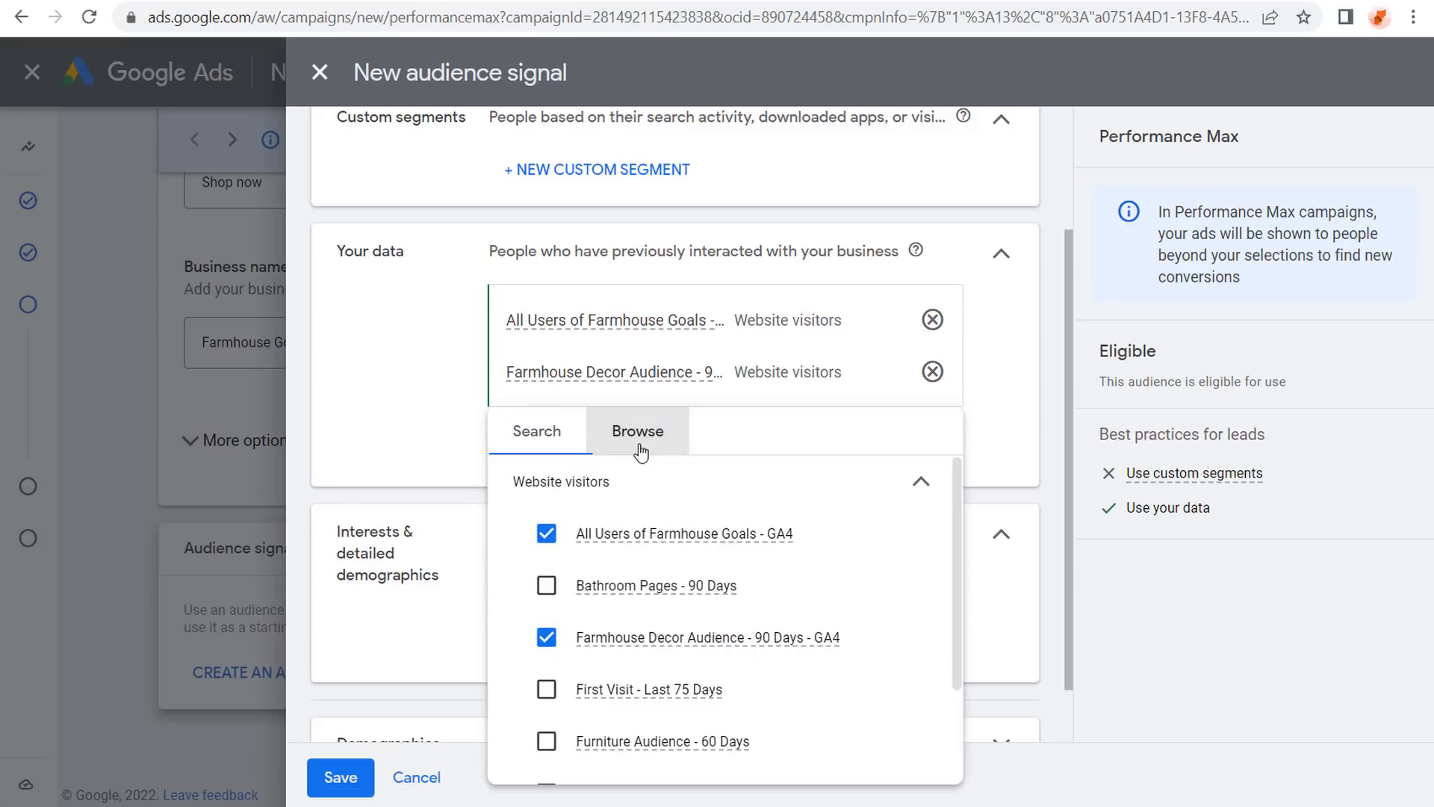
{"action": "left_click", "coordinate": [920, 484]}
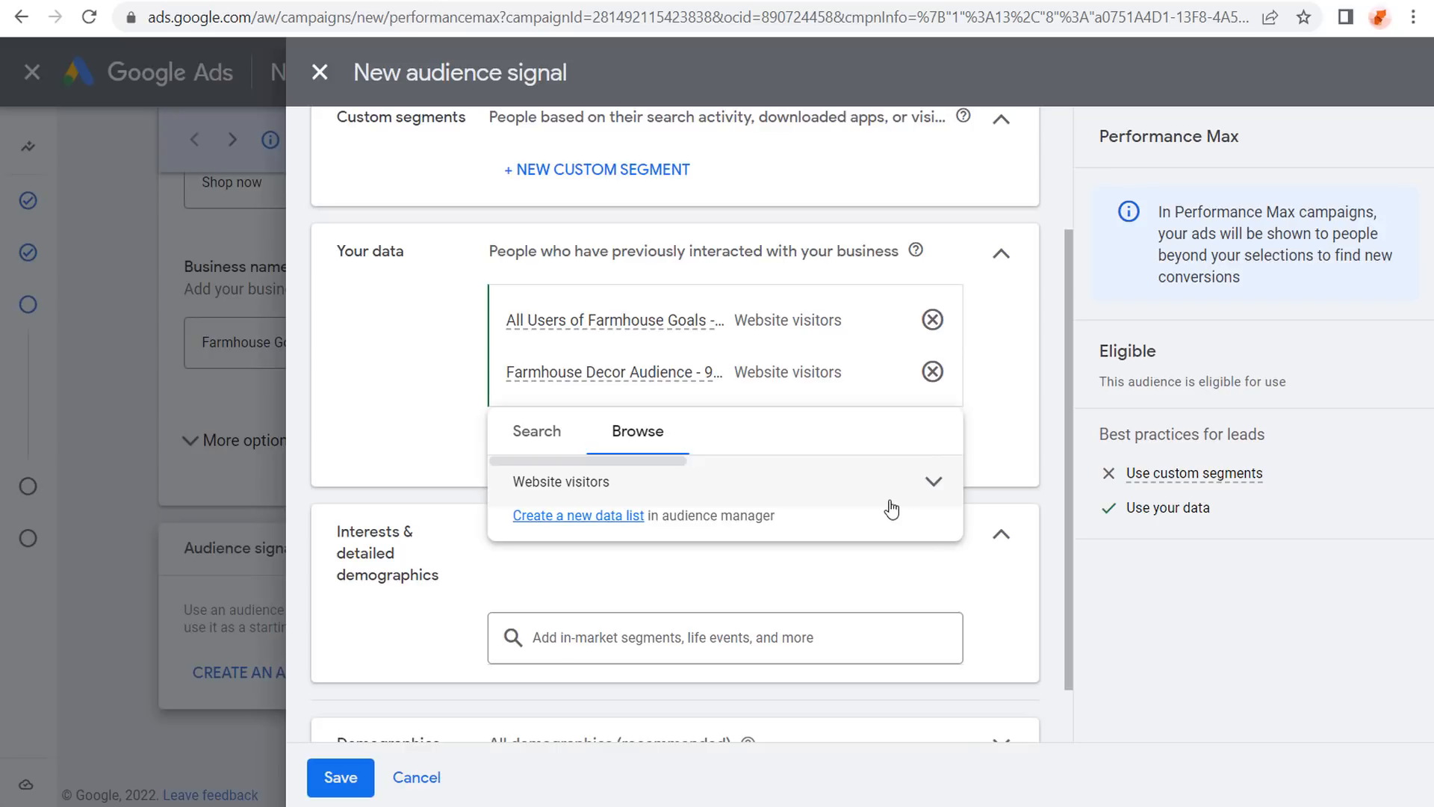
{"action": "left_click", "coordinate": [896, 495]}
{"action": "scroll", "coordinate": [801, 571], "scroll_direction": "down", "scroll_amount": 2}
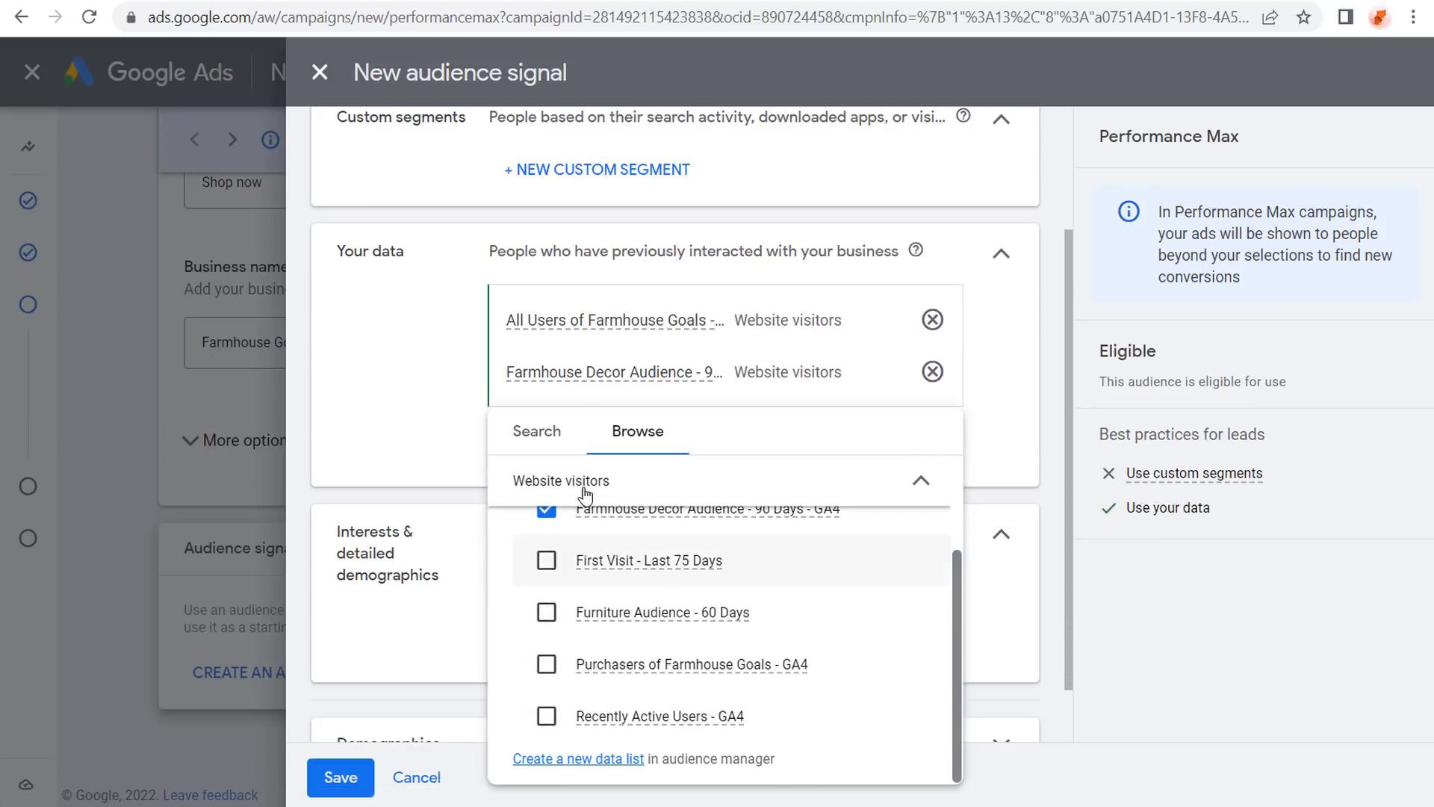
{"action": "left_click", "coordinate": [430, 396]}
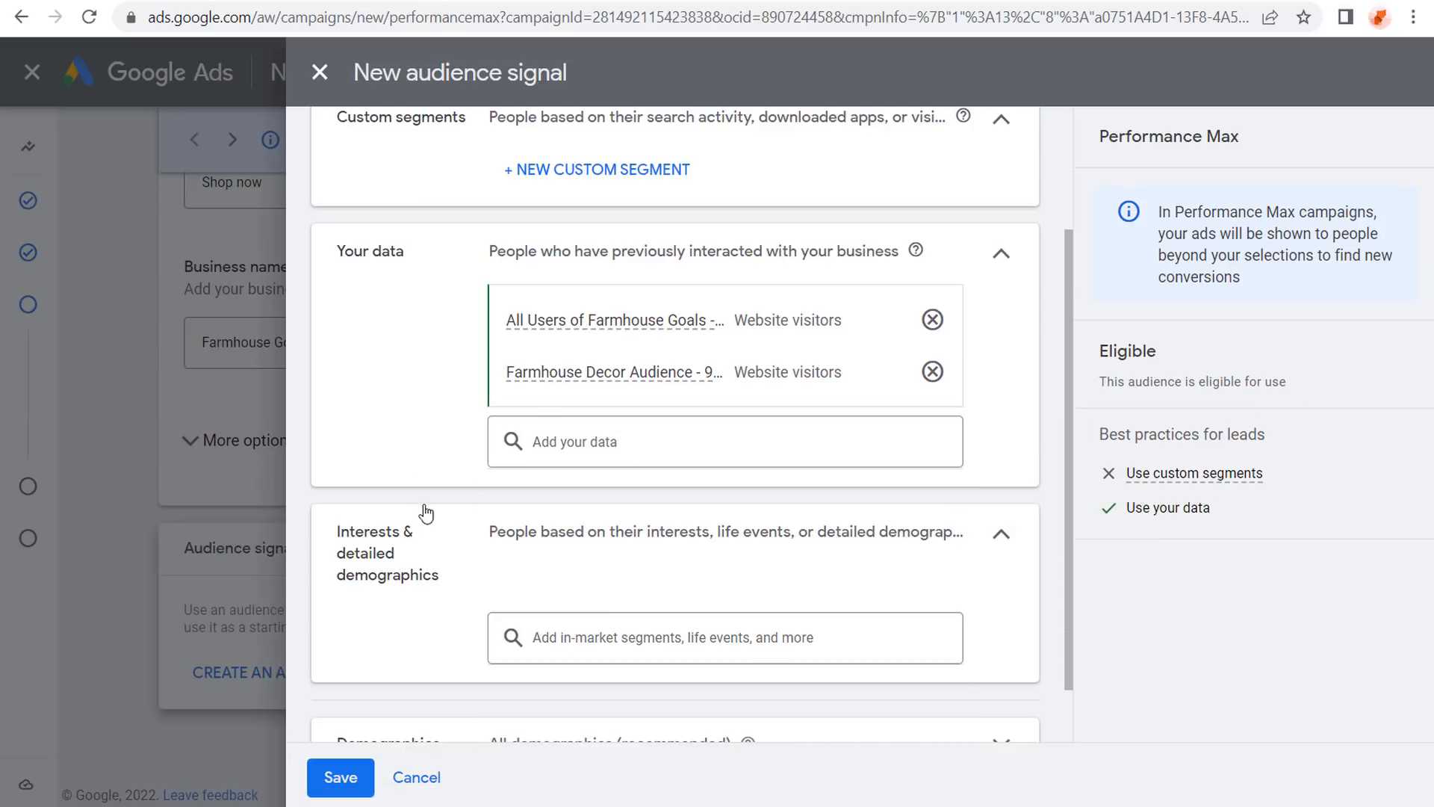
Add the Home Decor in-market segment to the audience signal's interests.
{"action": "left_click", "coordinate": [593, 643]}
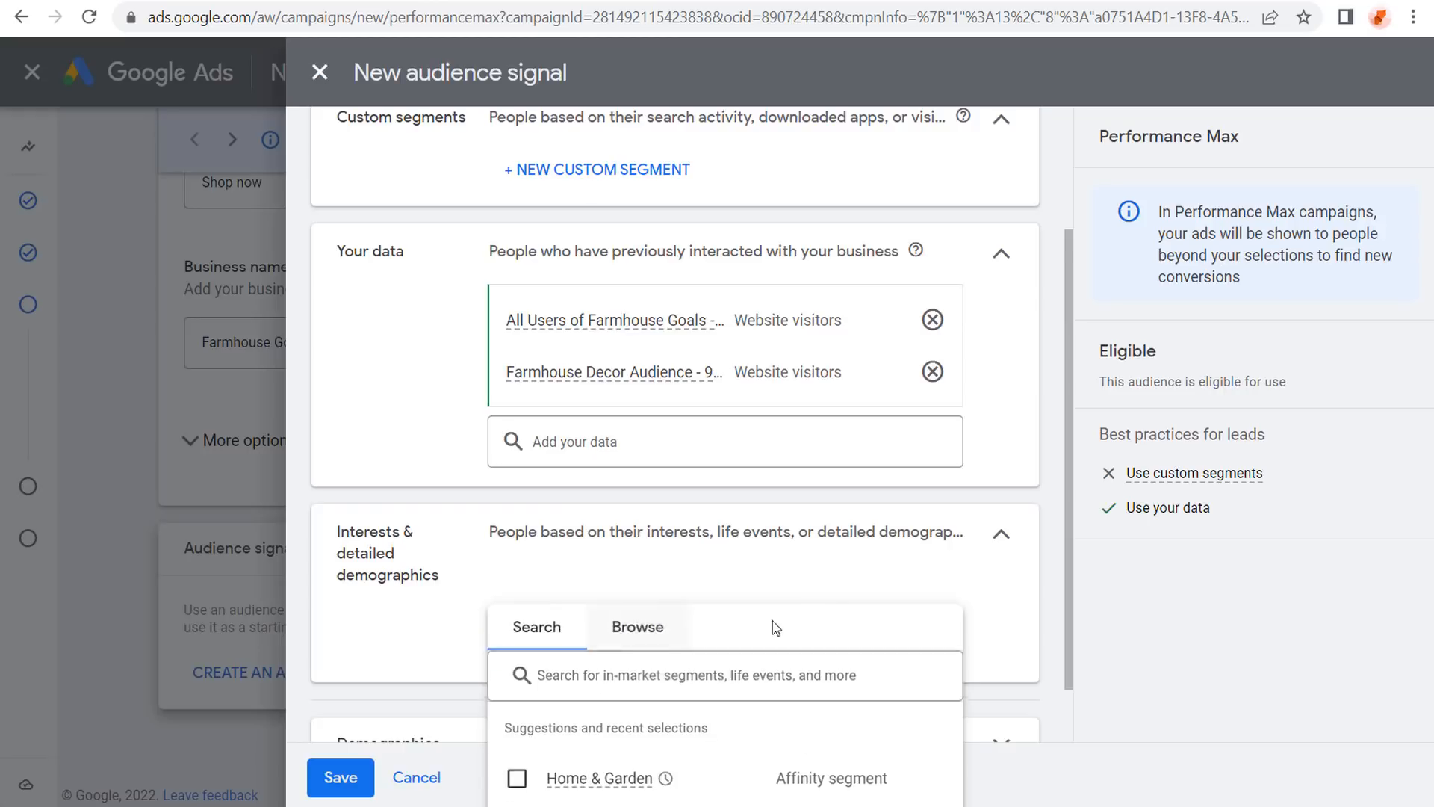
{"action": "left_click", "coordinate": [647, 573]}
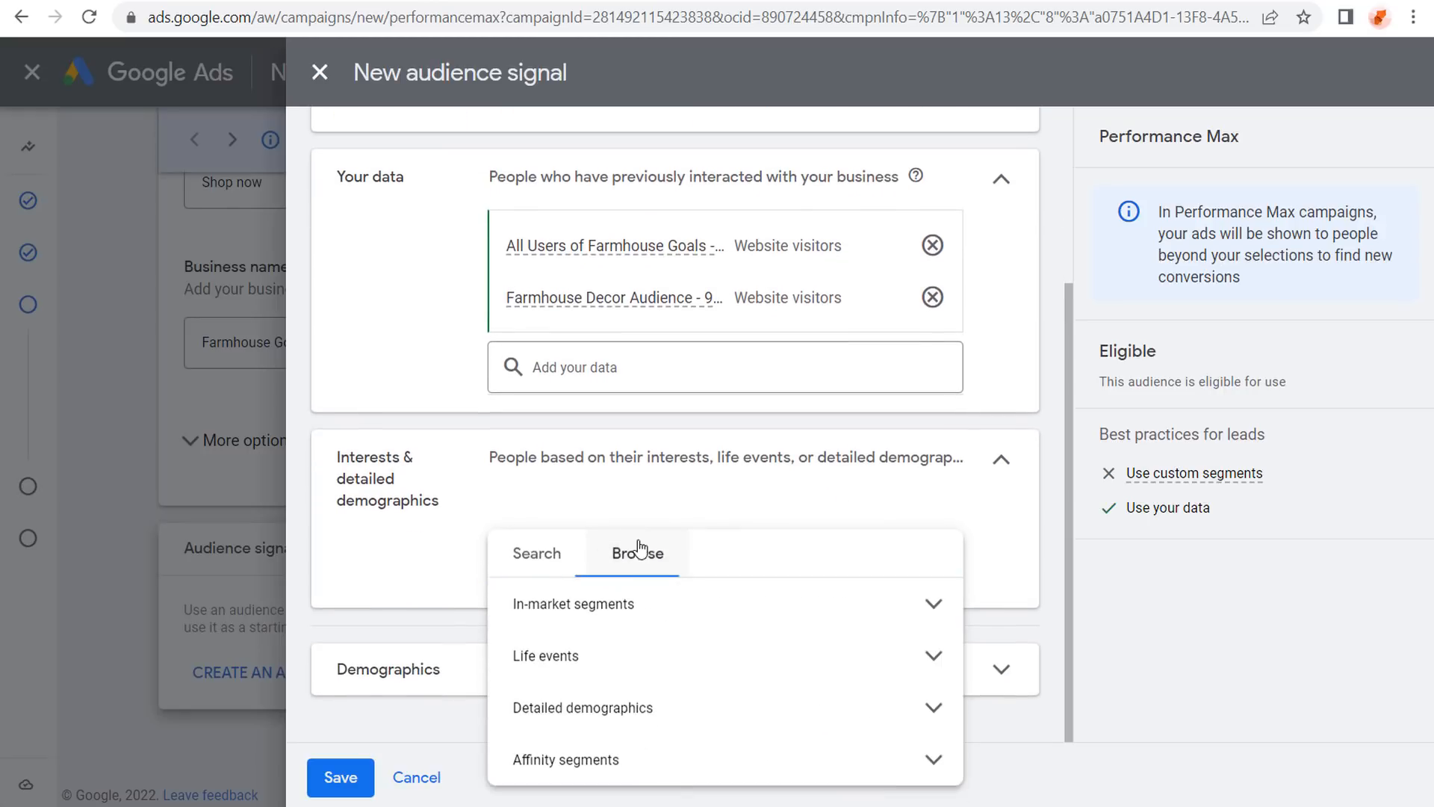
{"action": "left_click", "coordinate": [657, 606]}
{"action": "scroll", "coordinate": [621, 688], "scroll_direction": "down", "scroll_amount": 2}
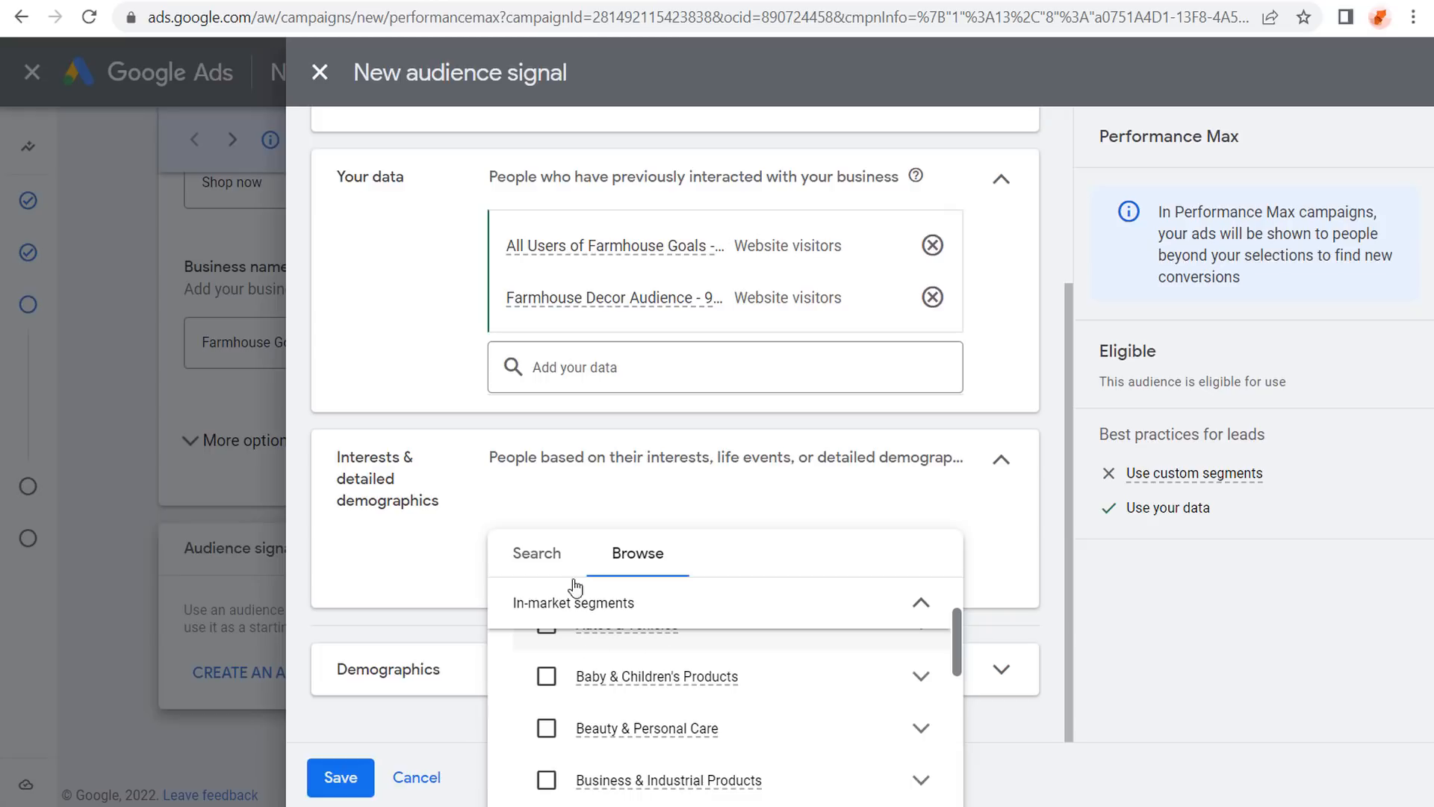
{"action": "left_click", "coordinate": [536, 555]}
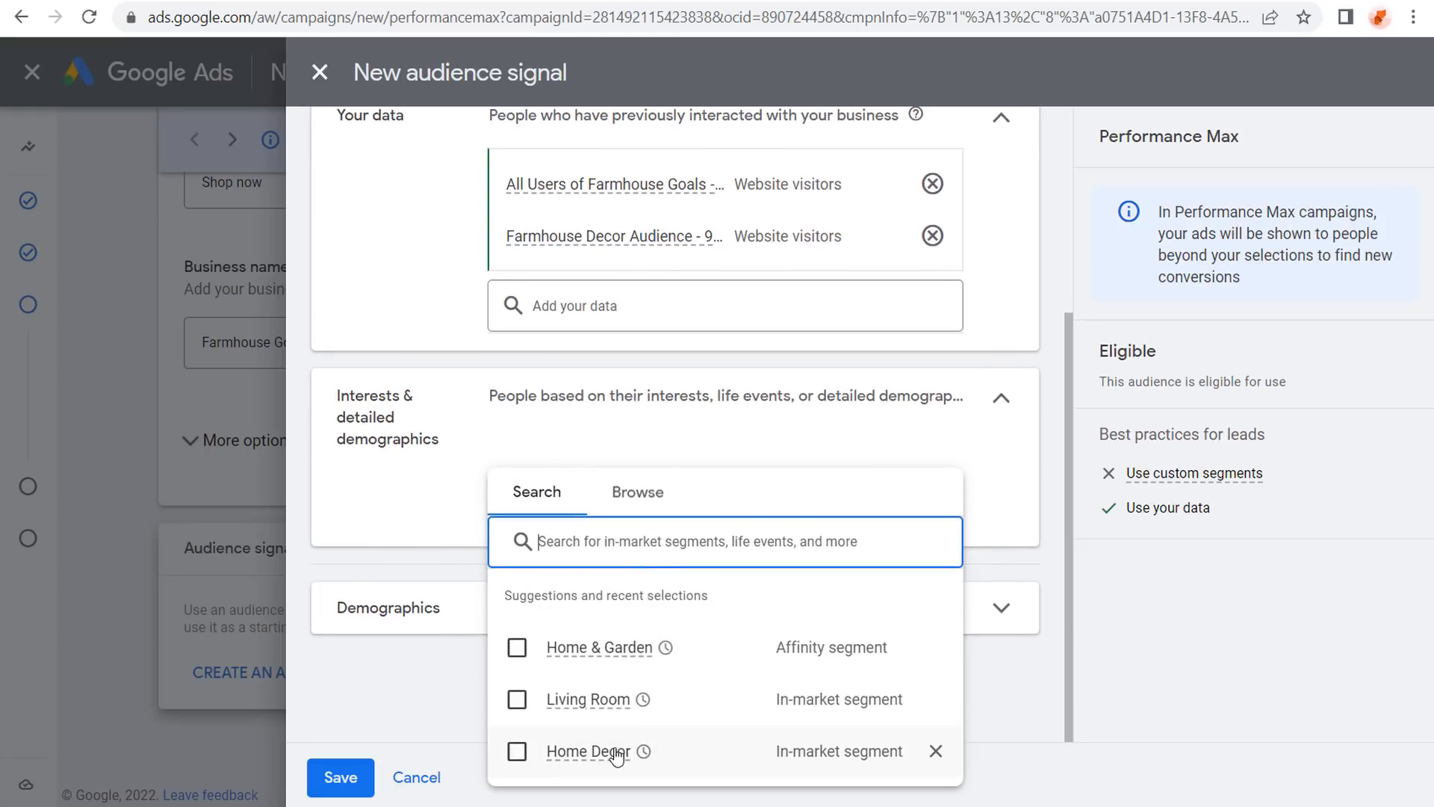
{"action": "mouse_move", "coordinate": [586, 754]}
{"action": "left_click", "coordinate": [519, 753]}
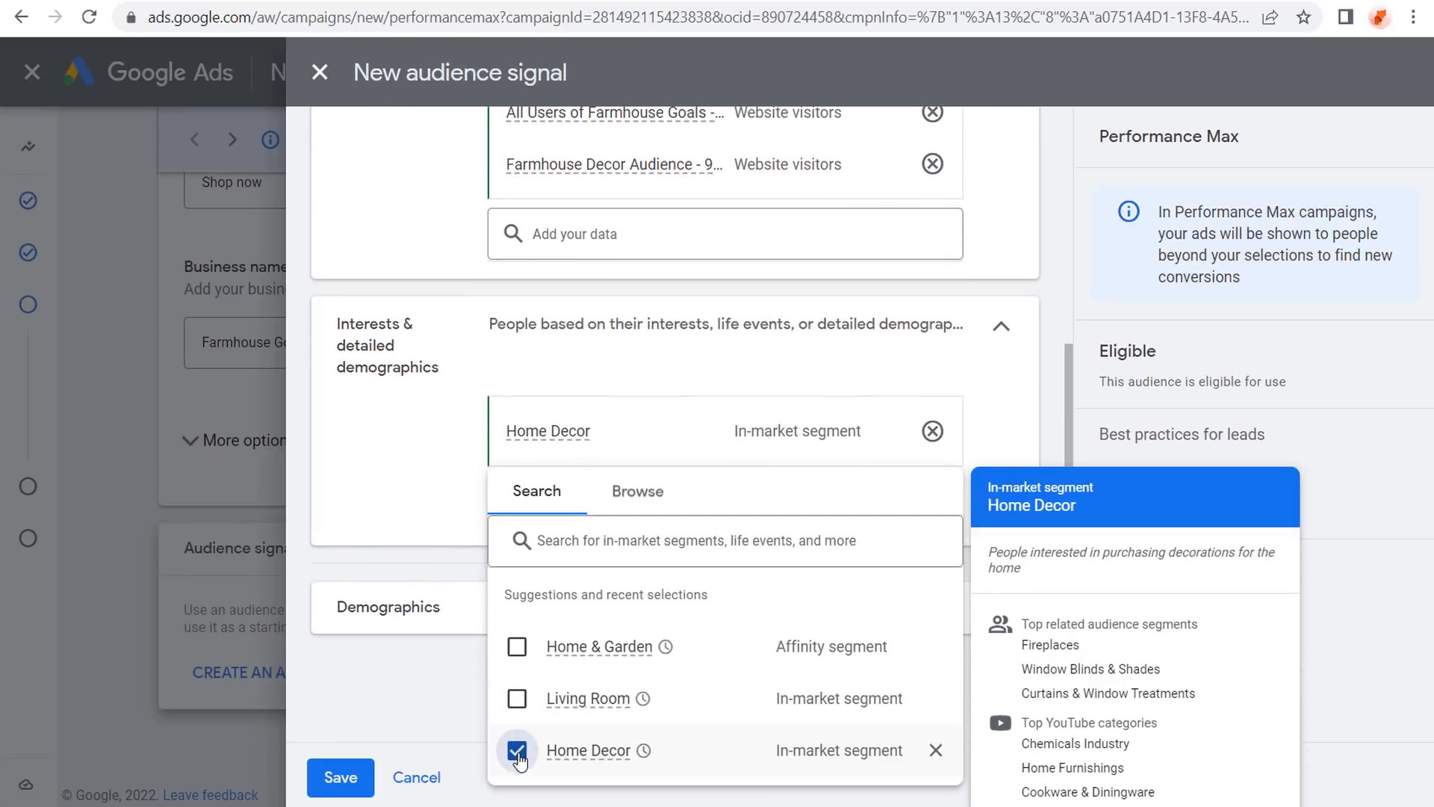
Add the Home Renovation life event and close the interests picker.
{"action": "left_click", "coordinate": [632, 493]}
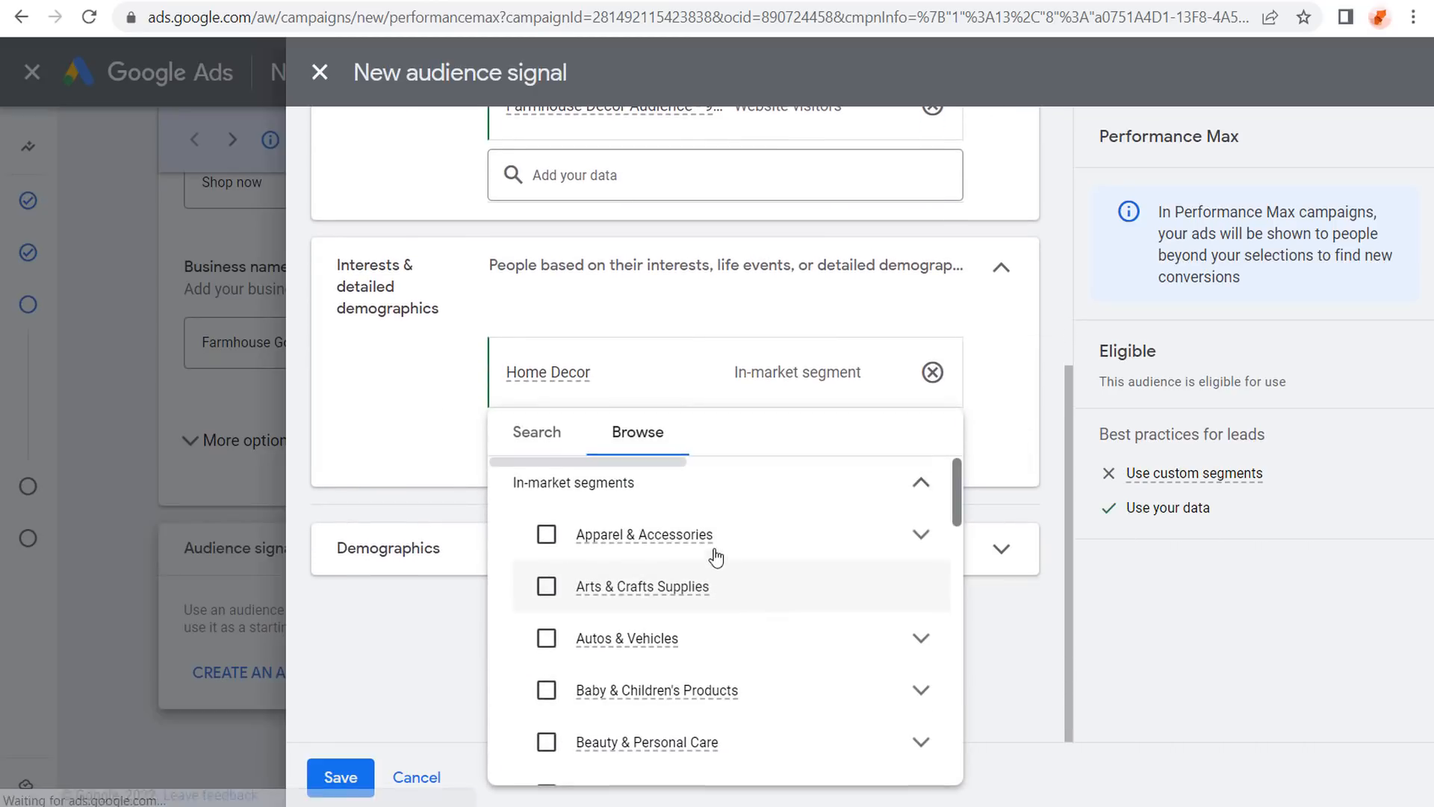
{"action": "left_click", "coordinate": [924, 487]}
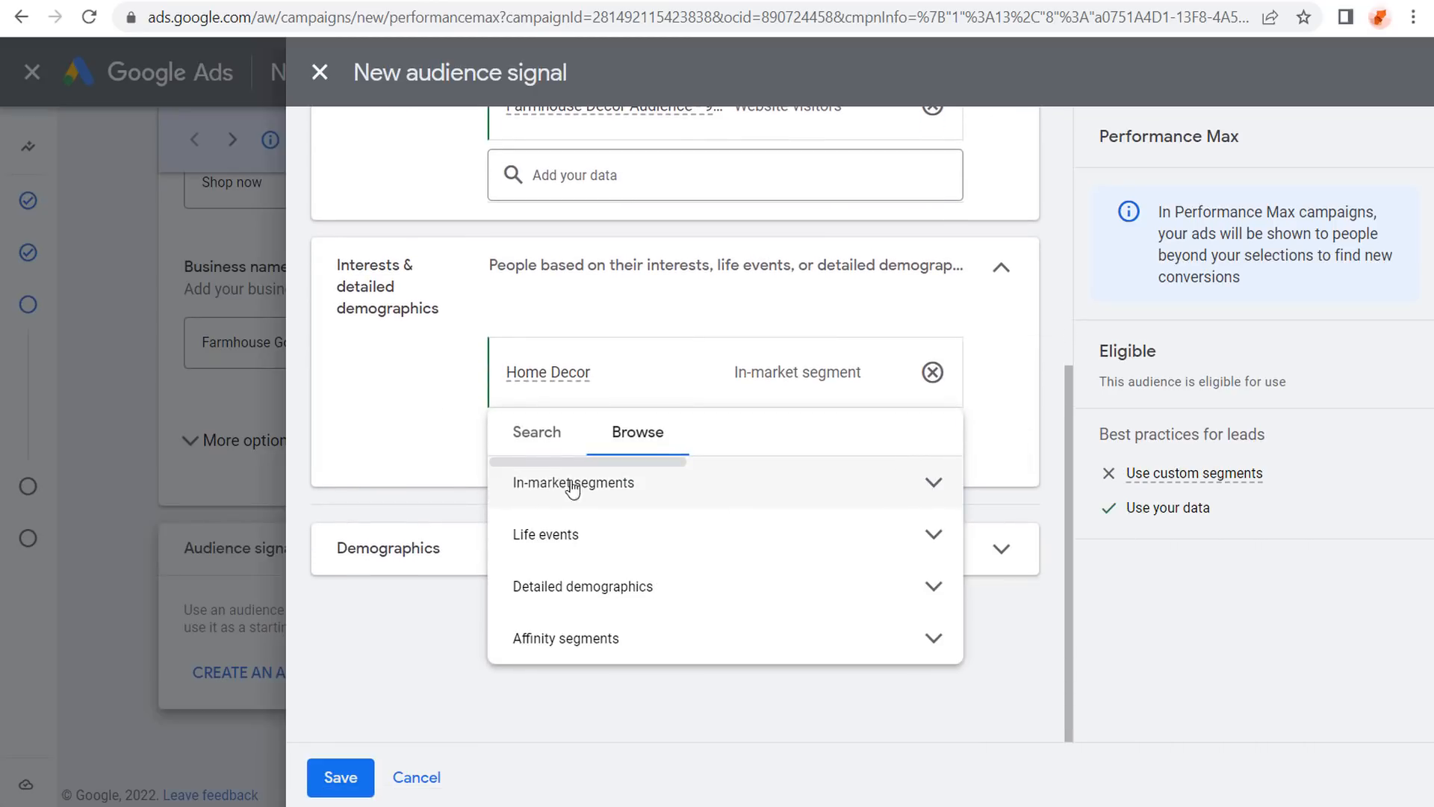
{"action": "left_click", "coordinate": [933, 537]}
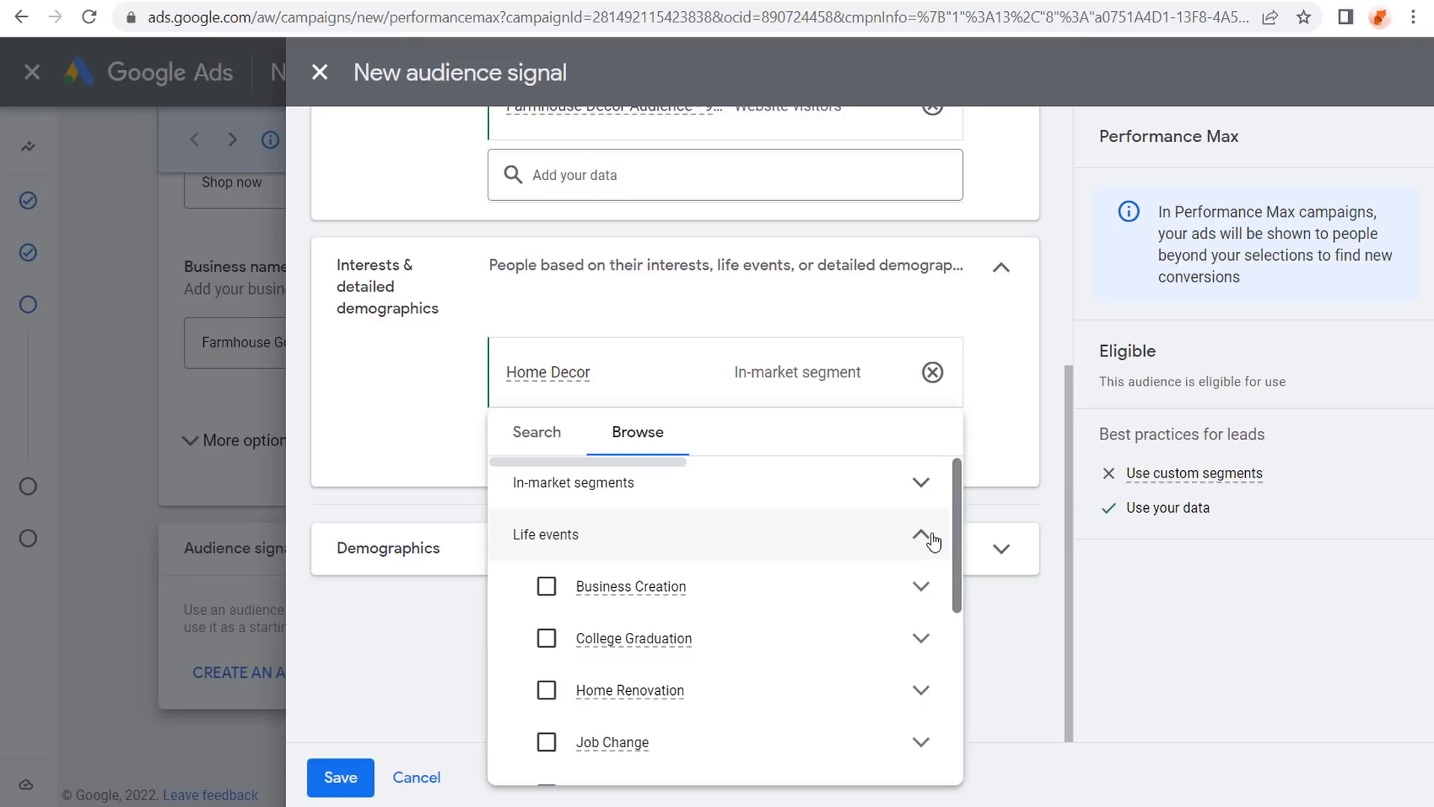
{"action": "scroll", "coordinate": [836, 588], "scroll_direction": "down", "scroll_amount": 2}
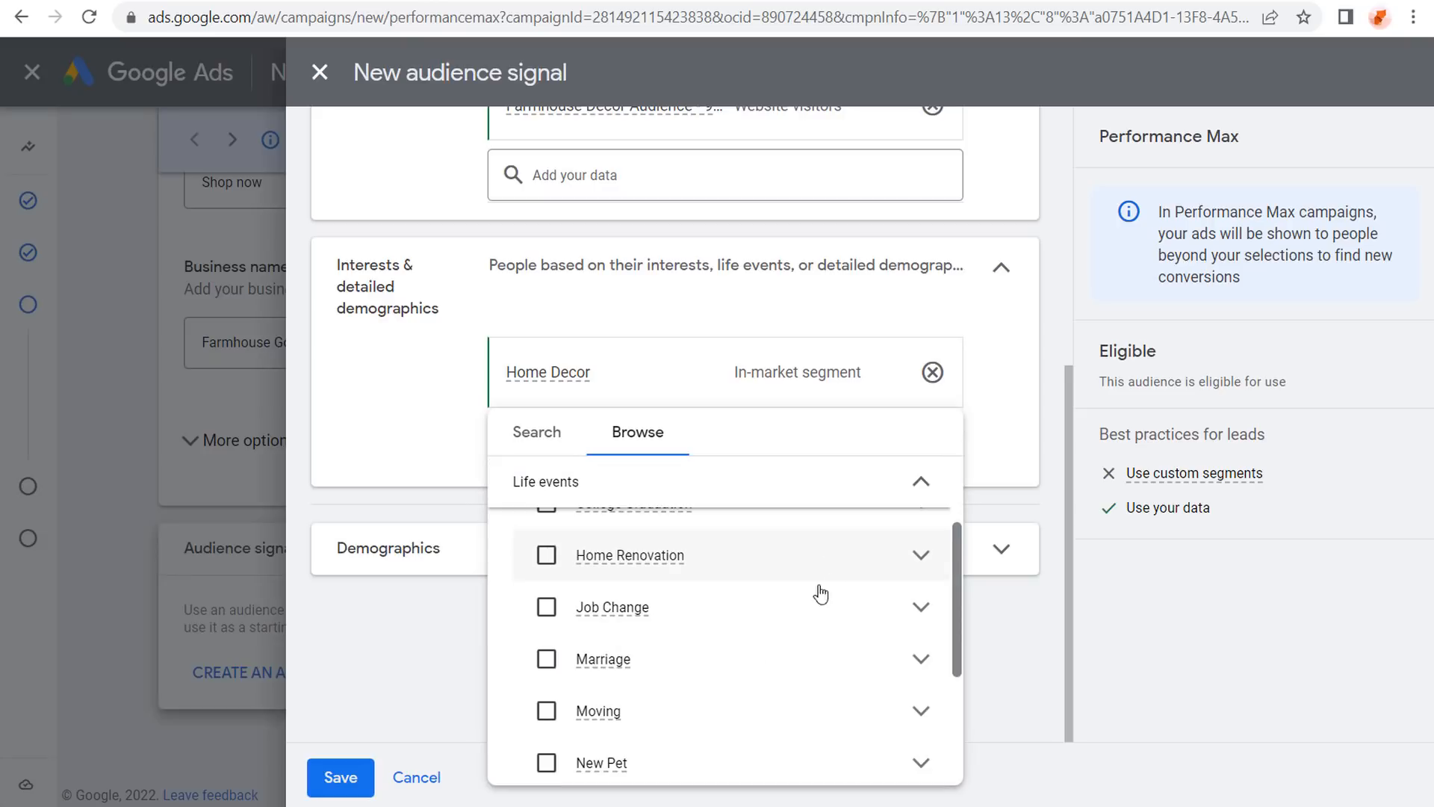
{"action": "left_click", "coordinate": [545, 559]}
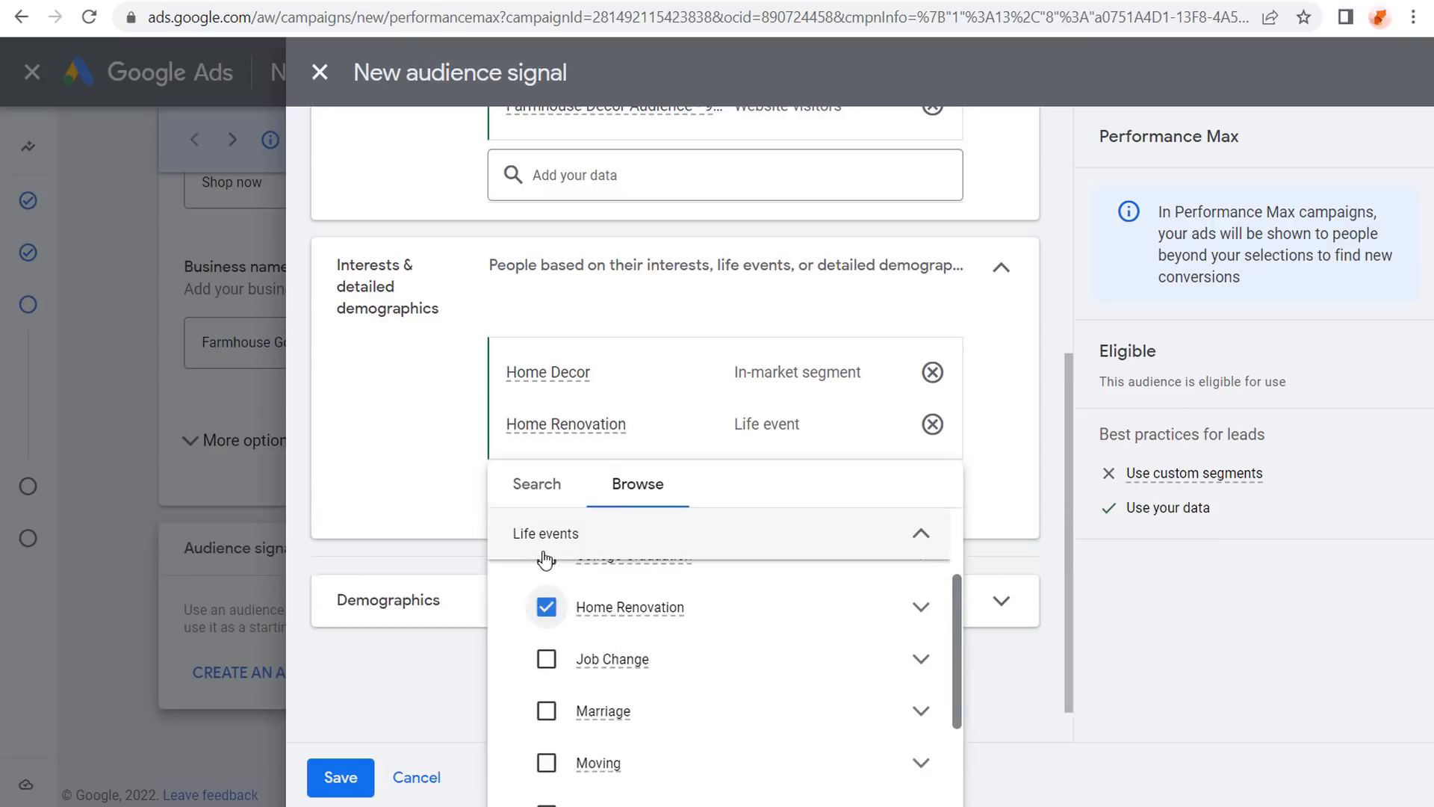
{"action": "left_click", "coordinate": [431, 438]}
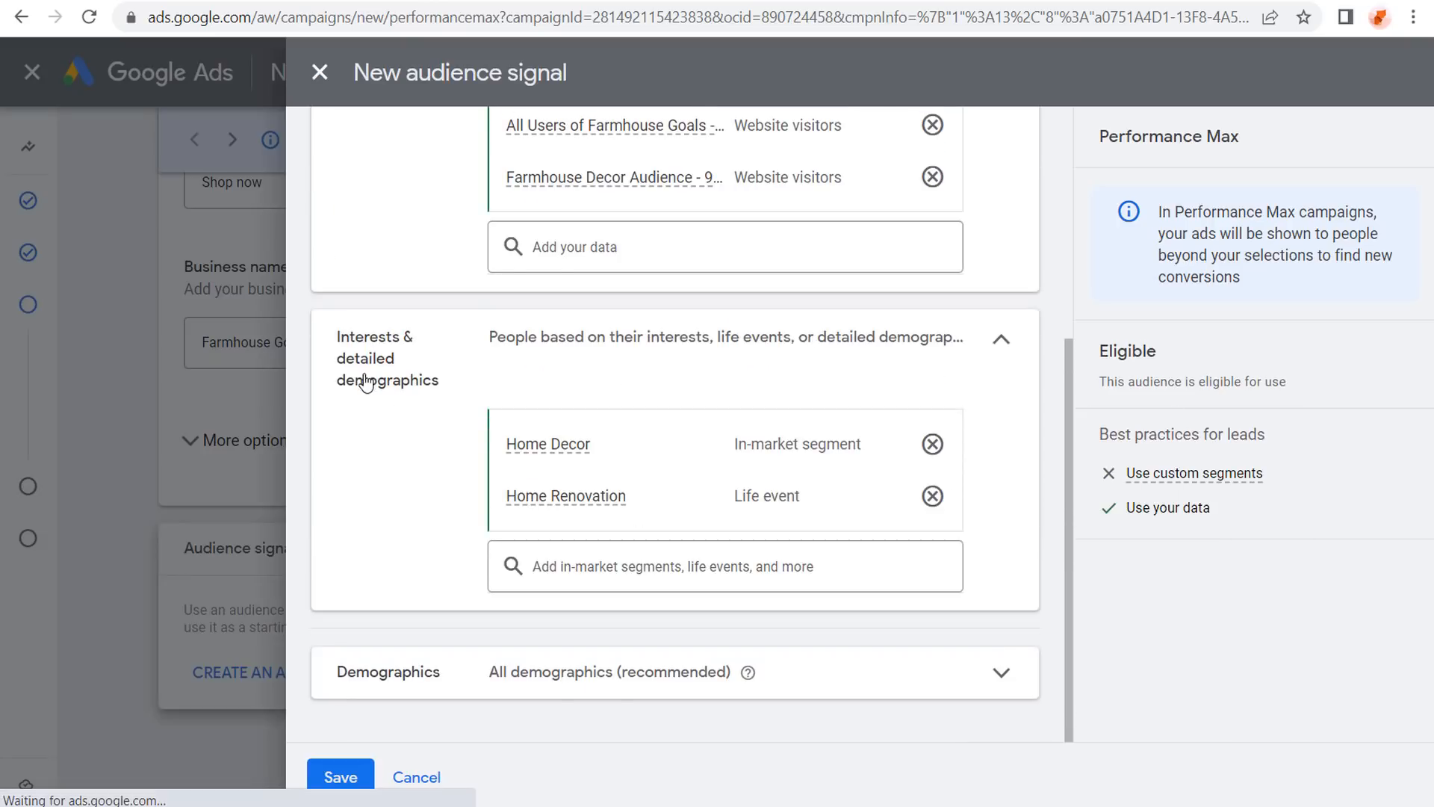
{"action": "scroll", "coordinate": [379, 388], "scroll_direction": "up", "scroll_amount": 5}
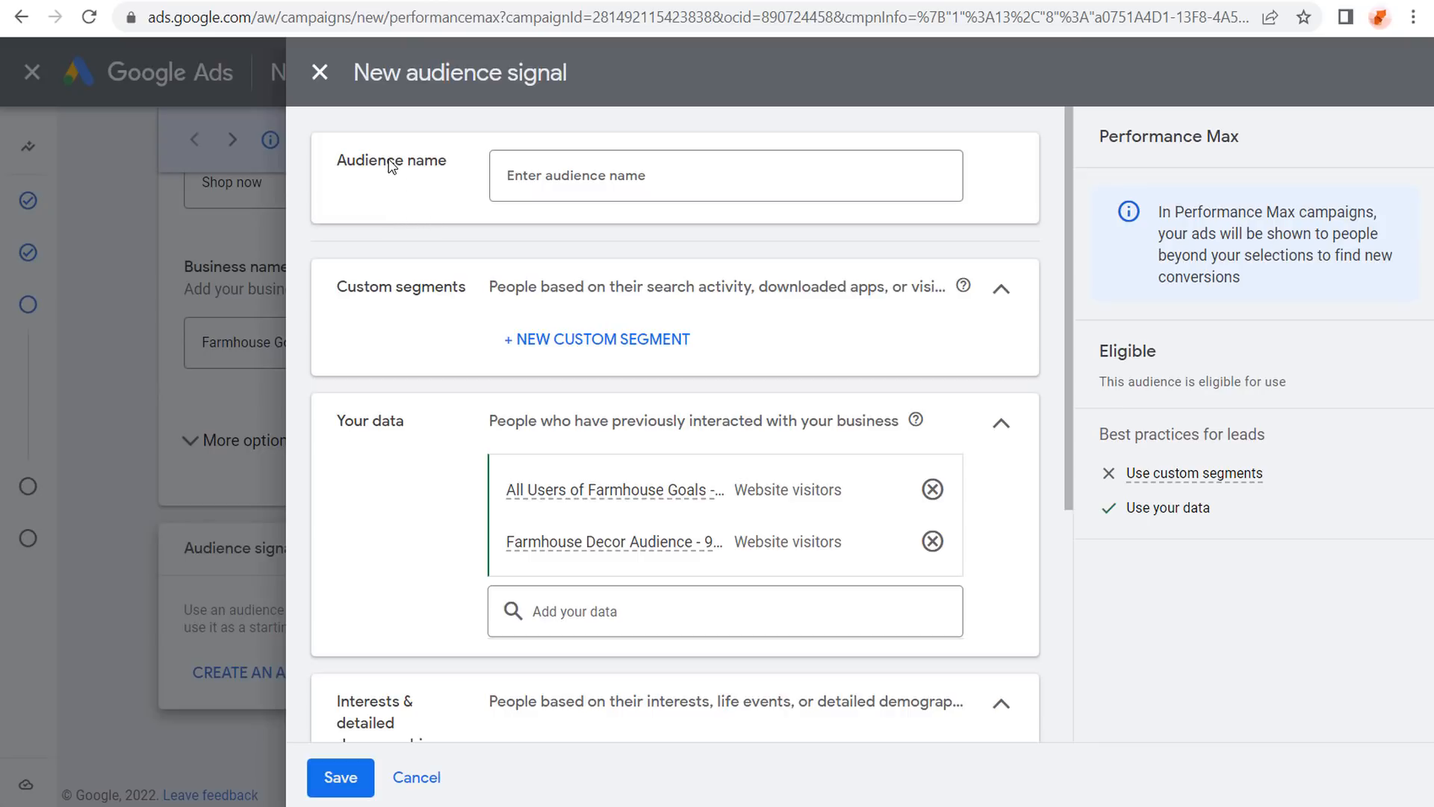
Create a new custom segment named 'Farmhouse Decor Search Terms'.
{"action": "left_click", "coordinate": [585, 346]}
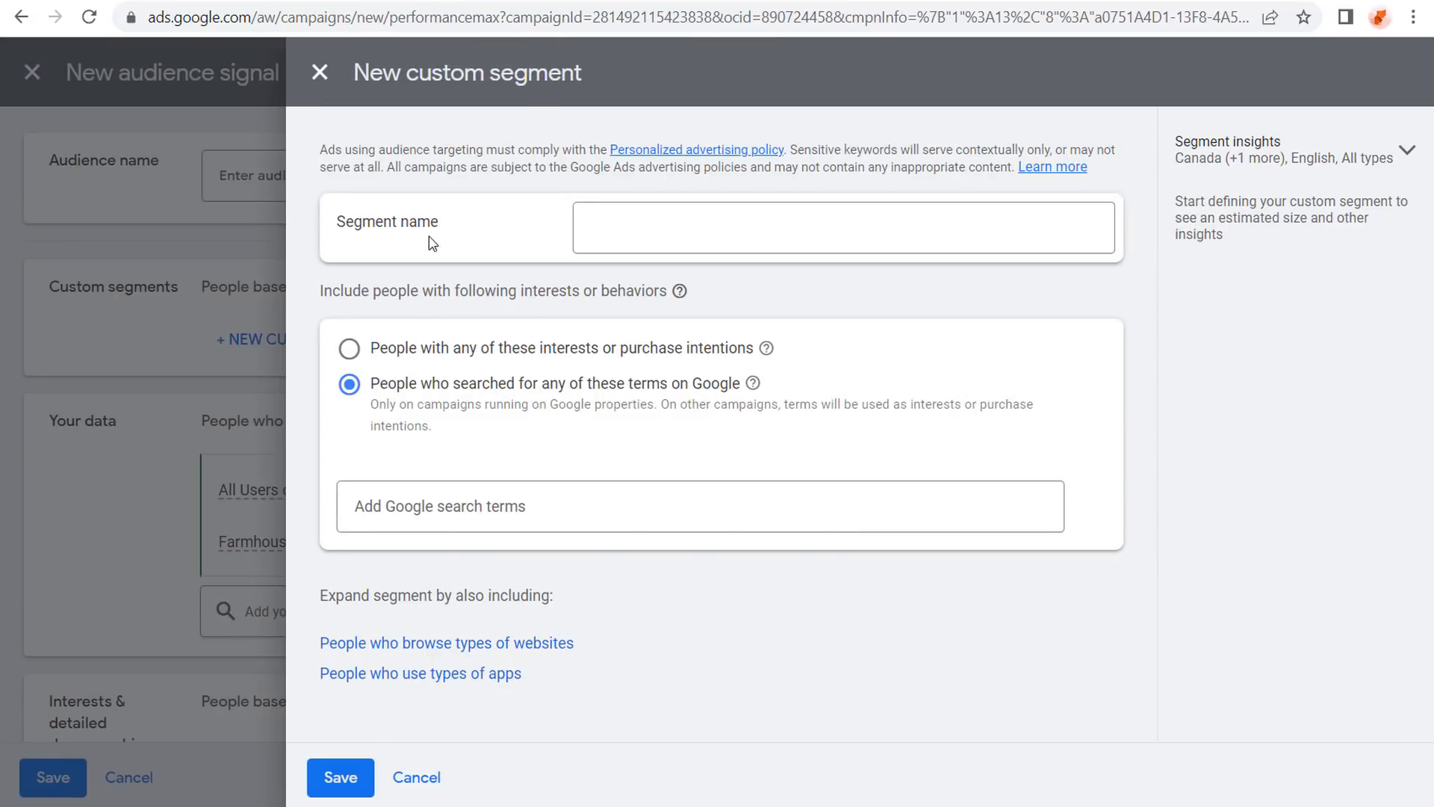
{"action": "left_click", "coordinate": [626, 224]}
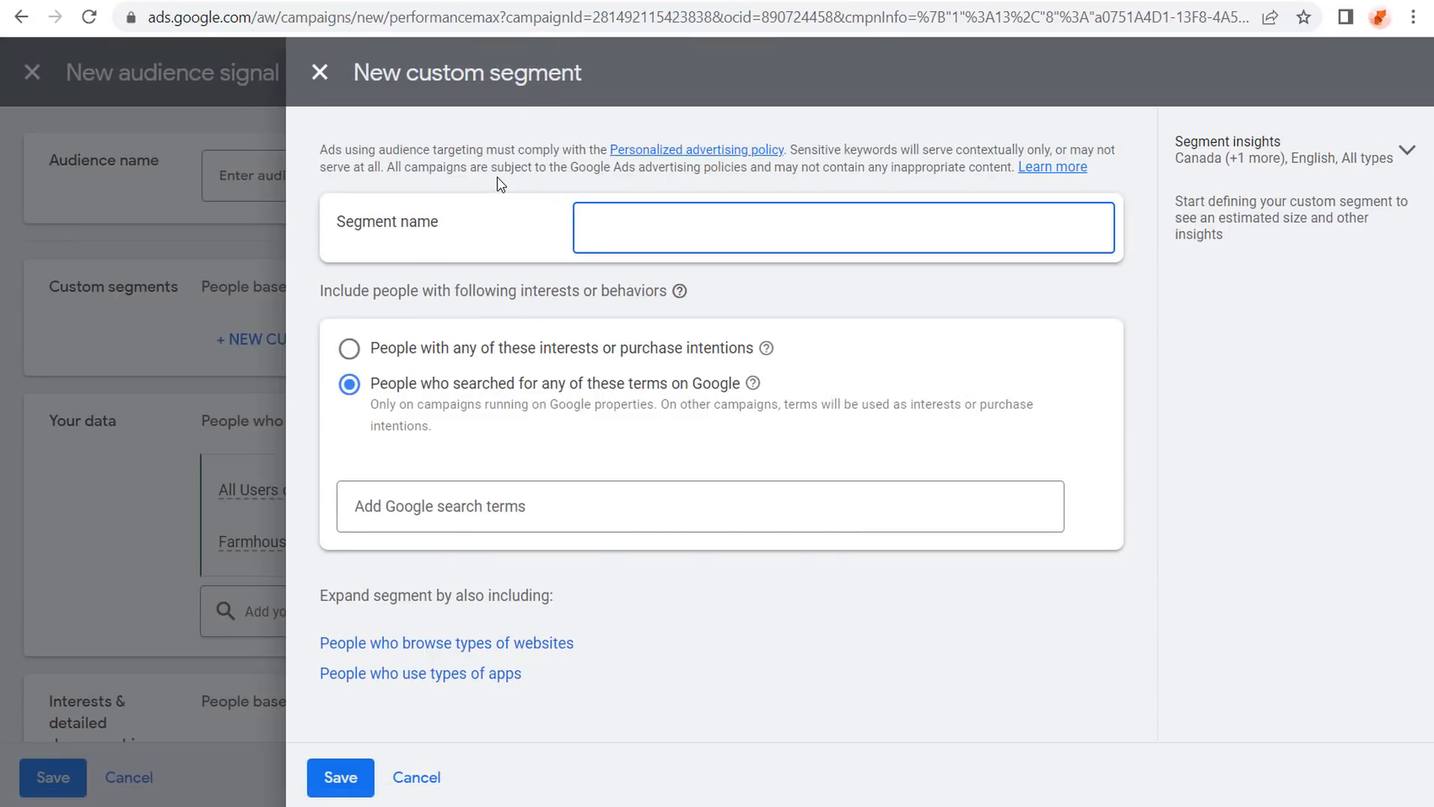
{"action": "type", "text": "Farmhouse Decor Search Terms"}
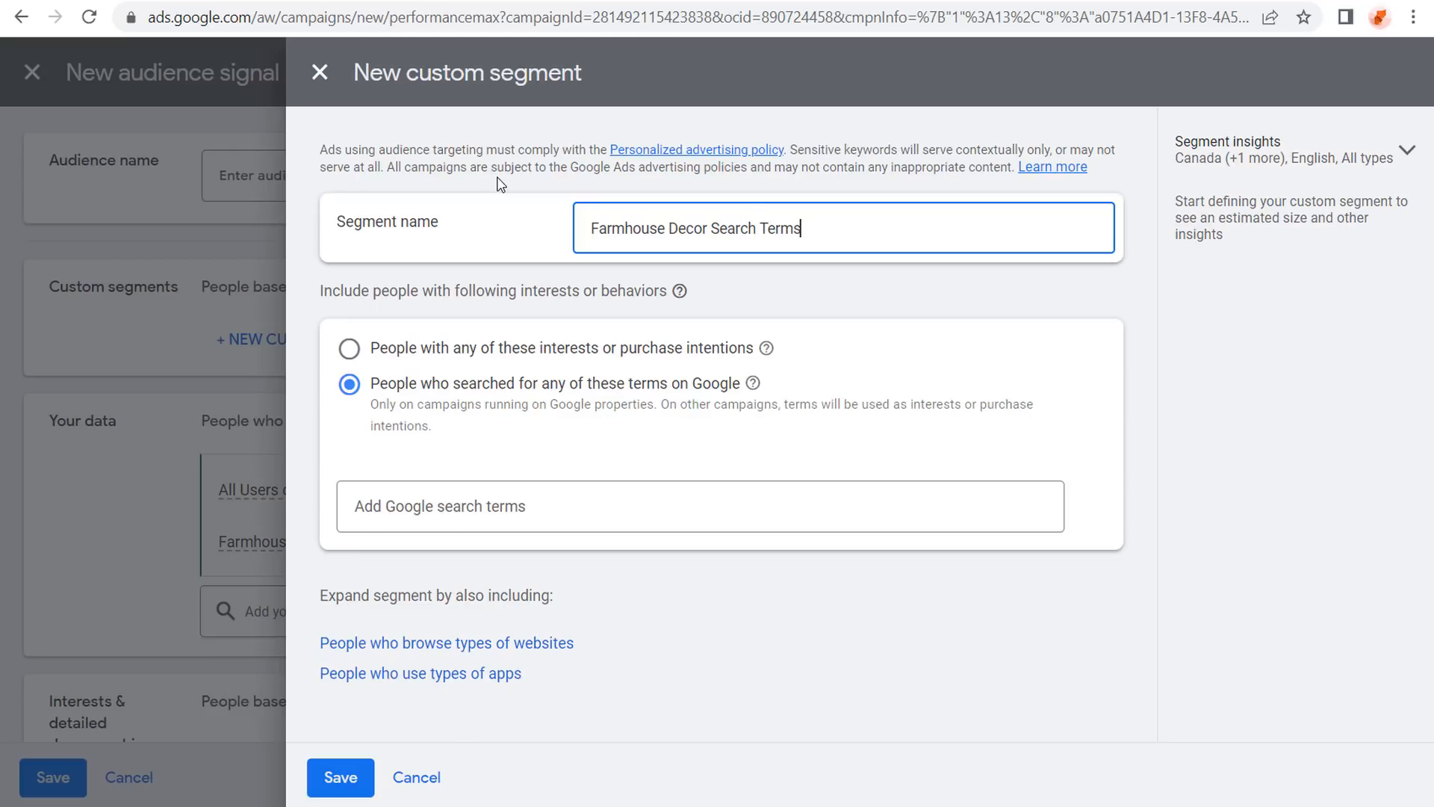
{"action": "left_click", "coordinate": [1244, 469]}
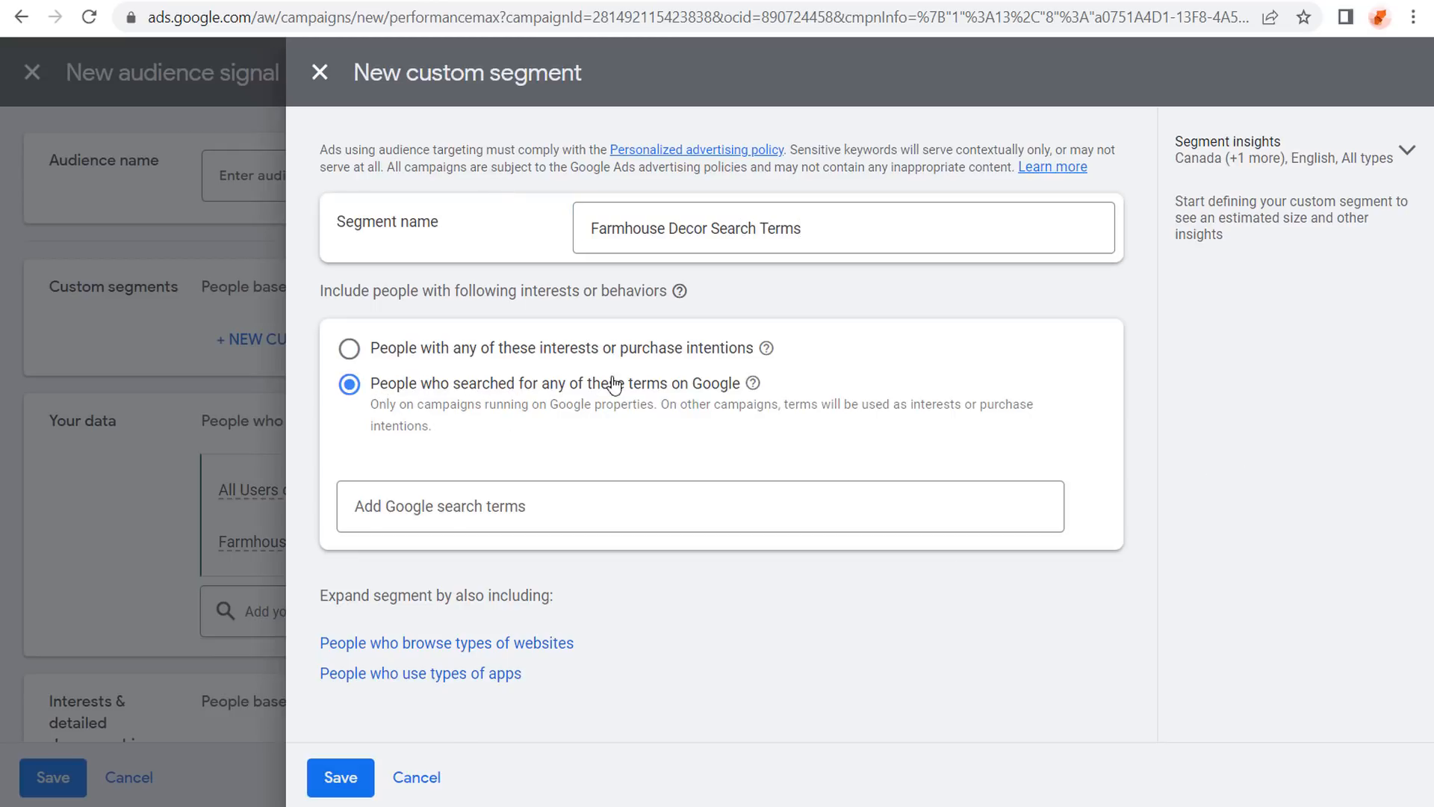
Add search terms farmhouse decor and rustic decor, plus five suggested farmhouse wall decor terms.
{"action": "left_click", "coordinate": [561, 503]}
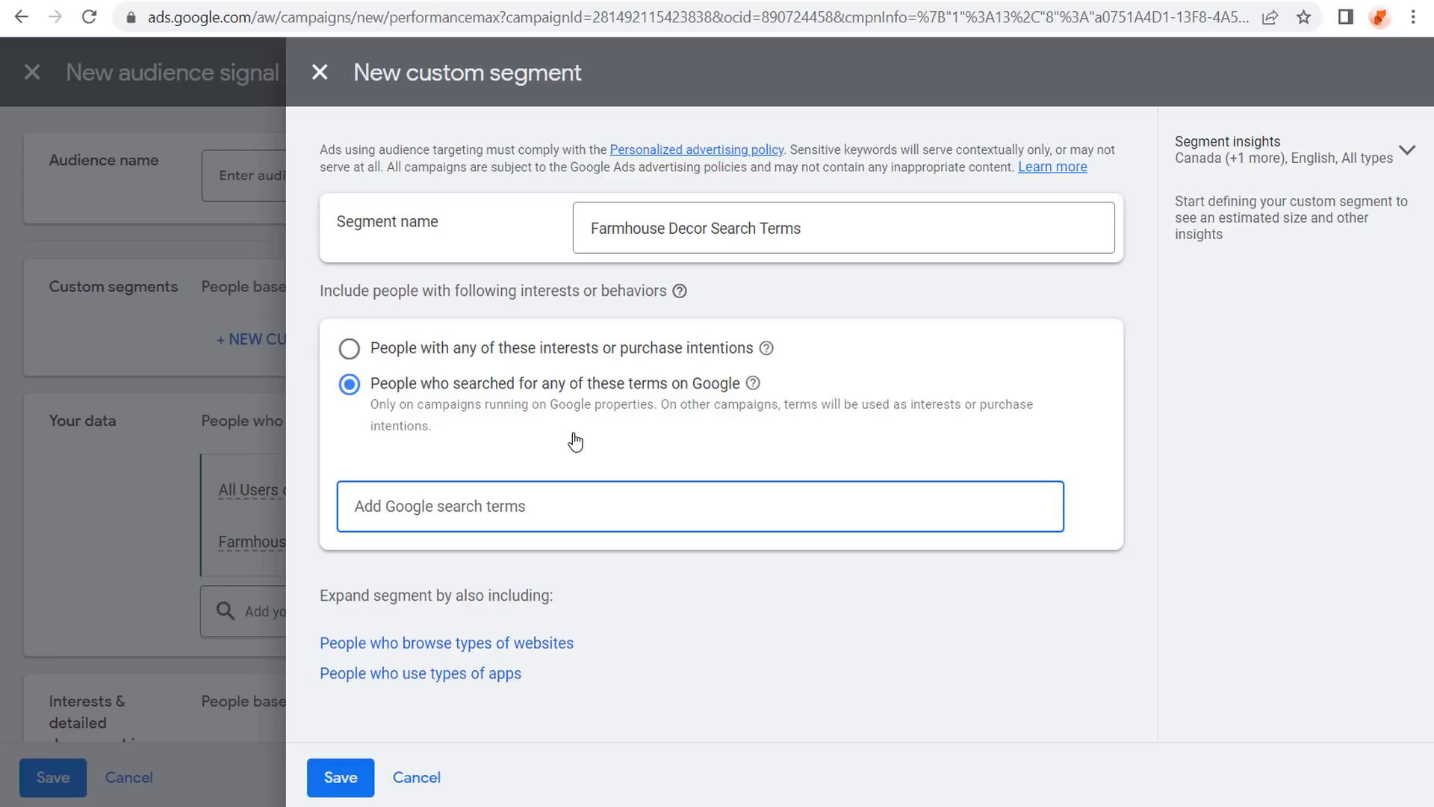
{"action": "type", "text": "farmhous"}
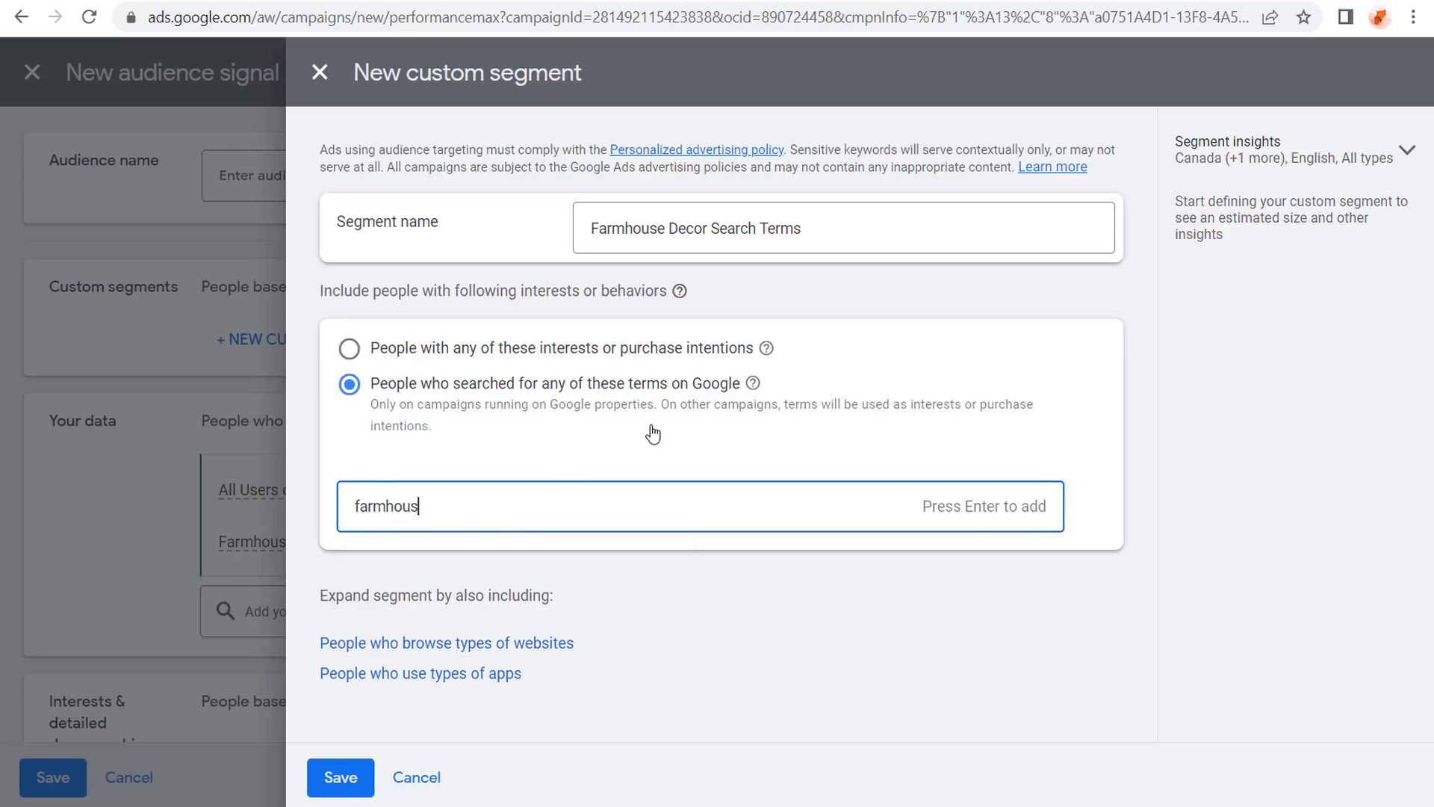
{"action": "type", "text": "e decor"}
{"action": "key", "text": "Return"}
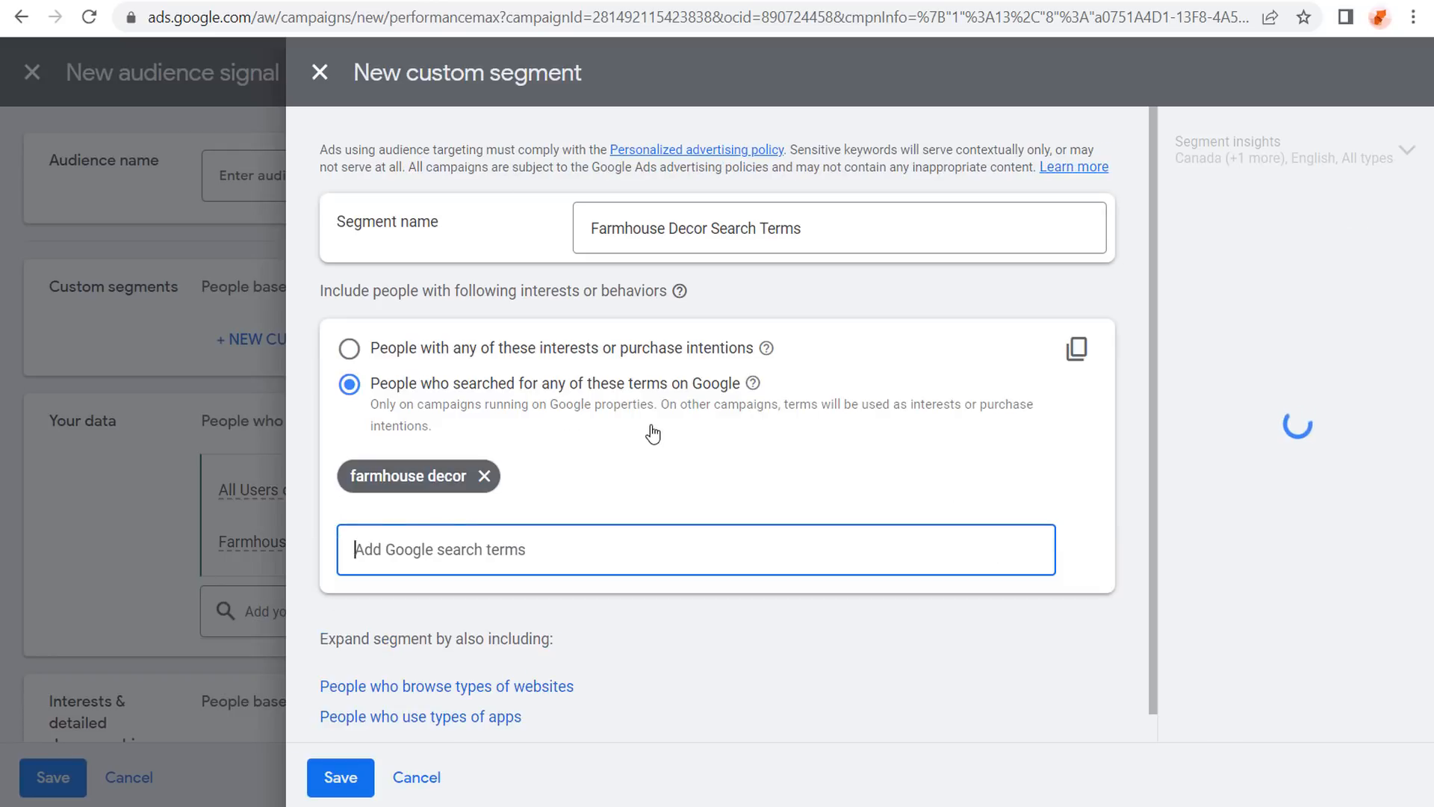
{"action": "type", "text": "rustic decor"}
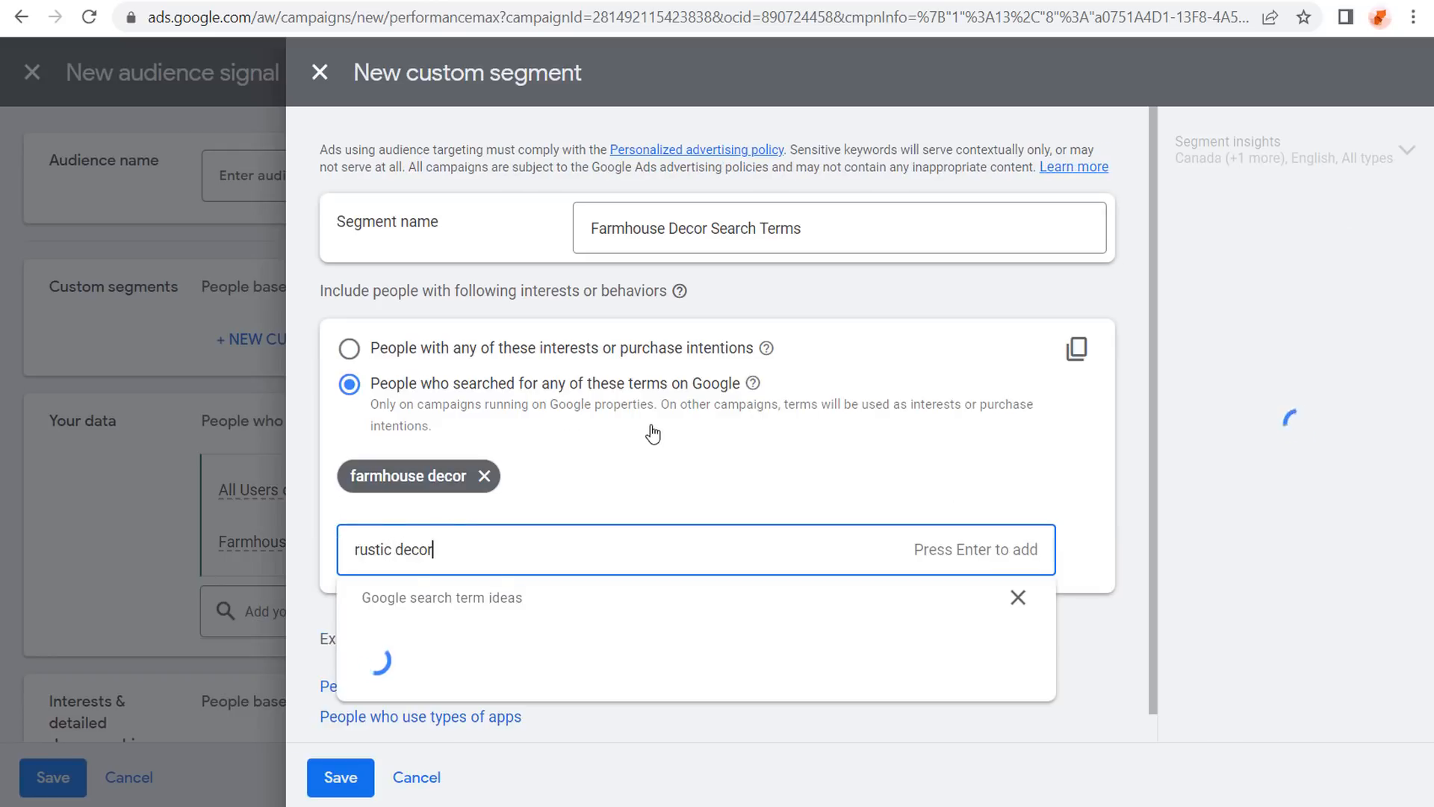
{"action": "key", "text": "Return"}
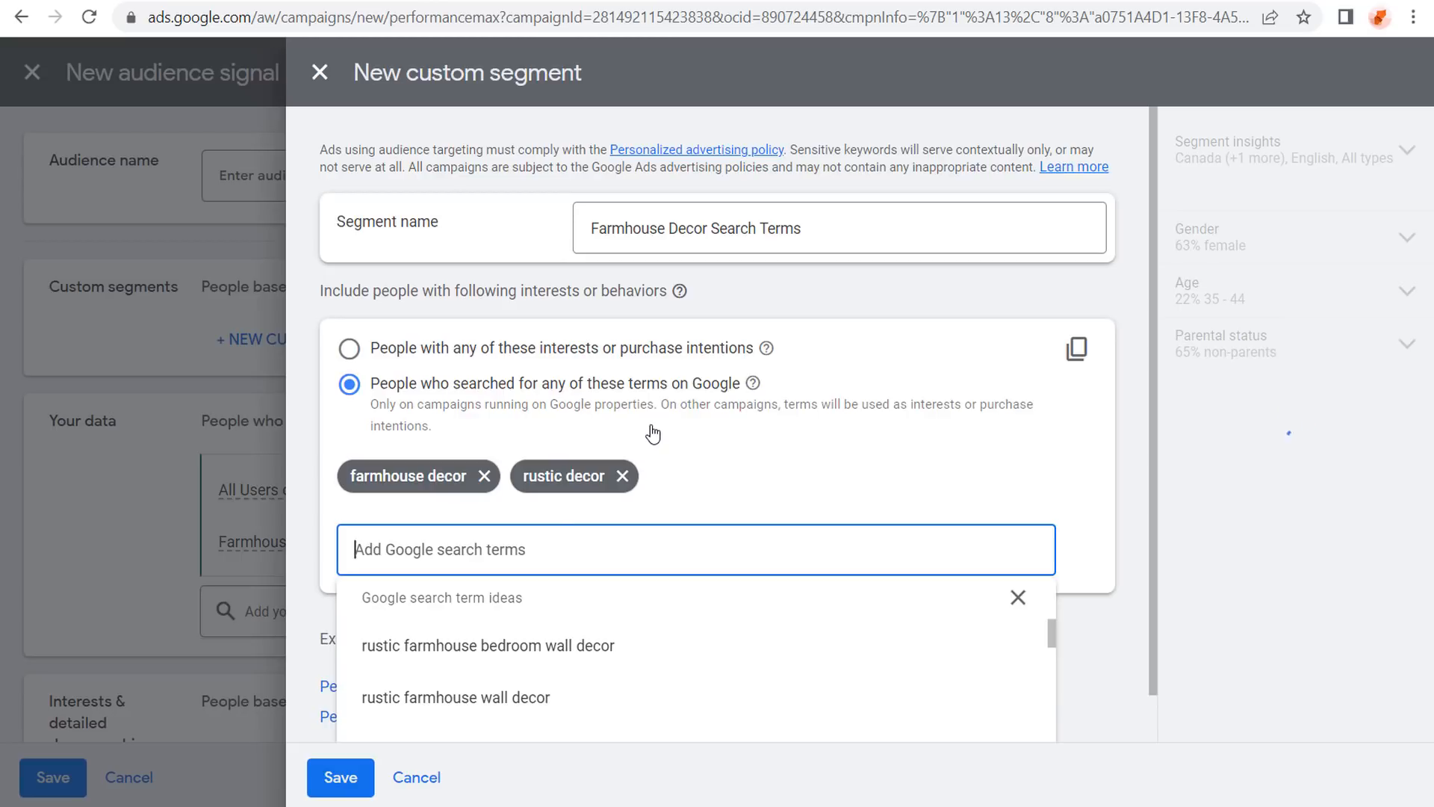
{"action": "left_click", "coordinate": [482, 697]}
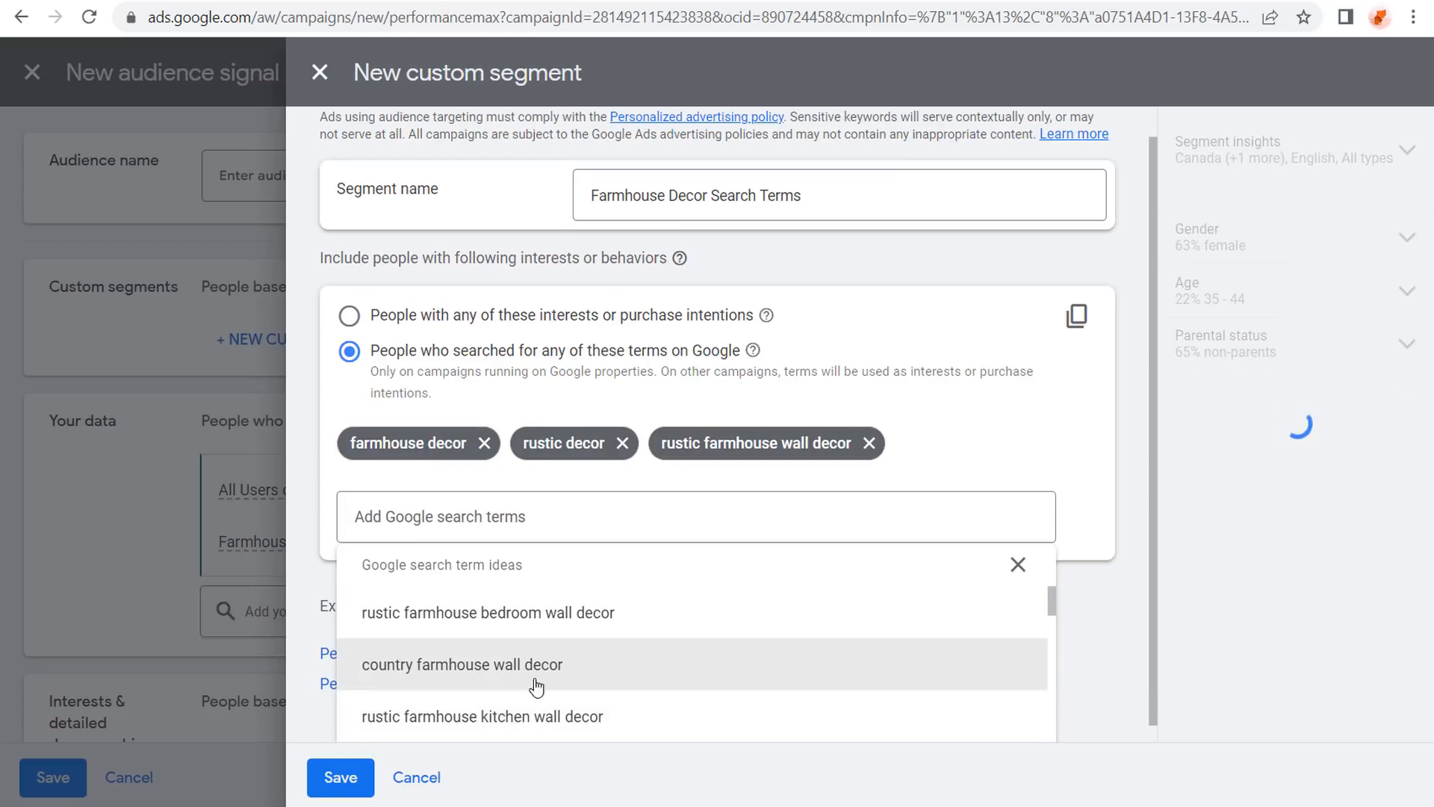
{"action": "left_click", "coordinate": [560, 718]}
{"action": "left_click", "coordinate": [529, 665]}
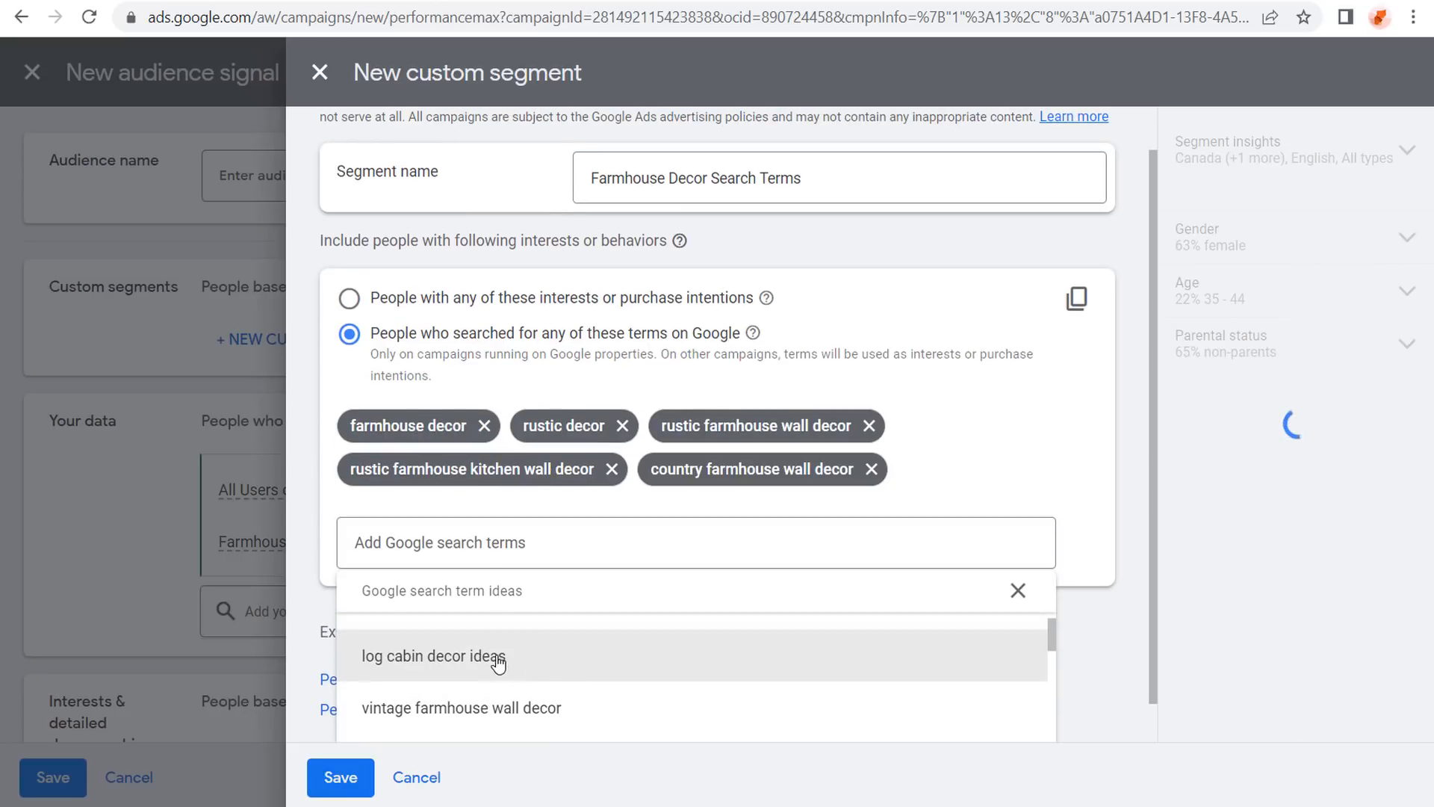
{"action": "left_click", "coordinate": [596, 707]}
{"action": "left_click", "coordinate": [627, 715]}
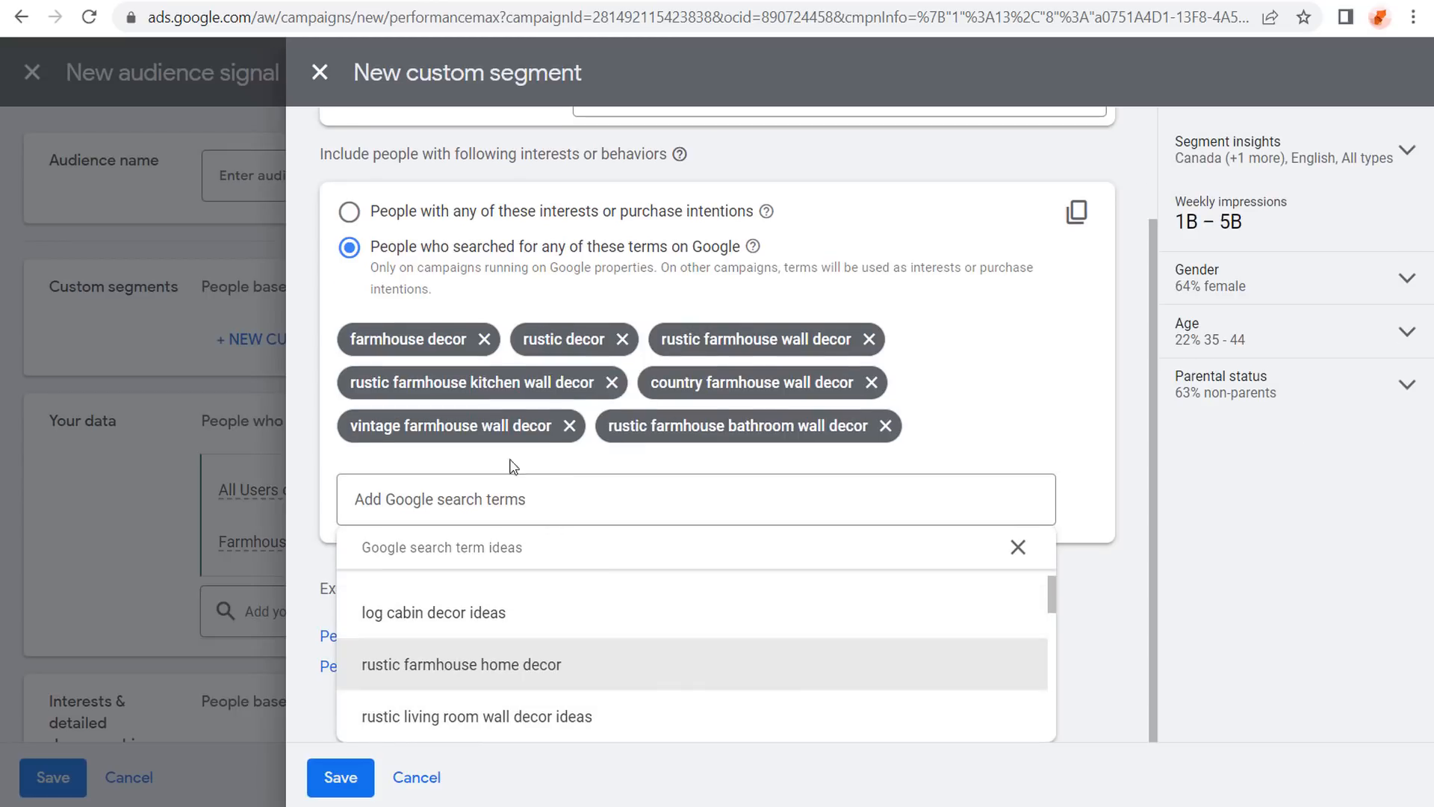
Add search terms farmhouse decorations, farmhouse furniture, farmhouse bedding and farmhouse area rugs.
{"action": "left_click", "coordinate": [503, 496]}
{"action": "type", "text": "farmho"}
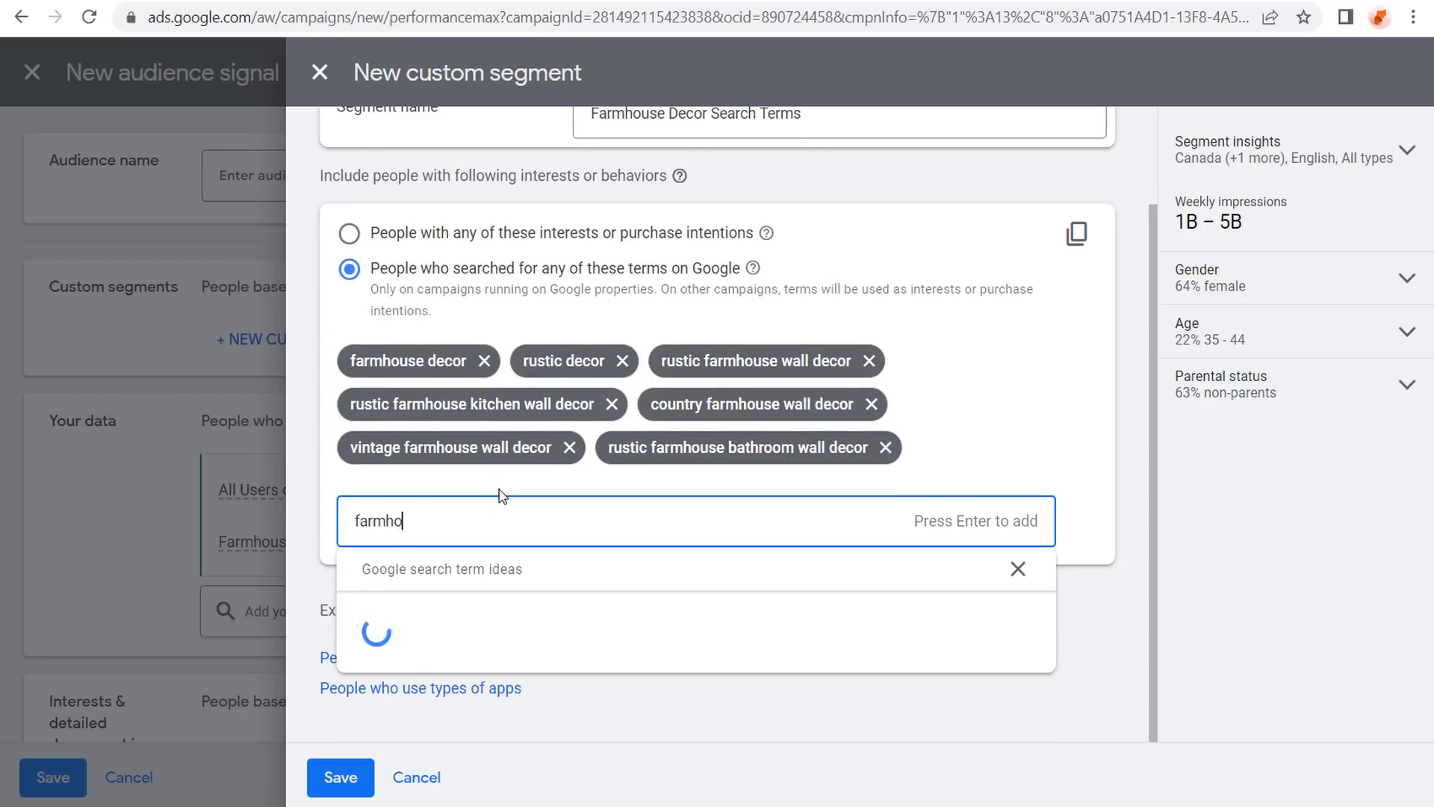
{"action": "type", "text": "use decorations"}
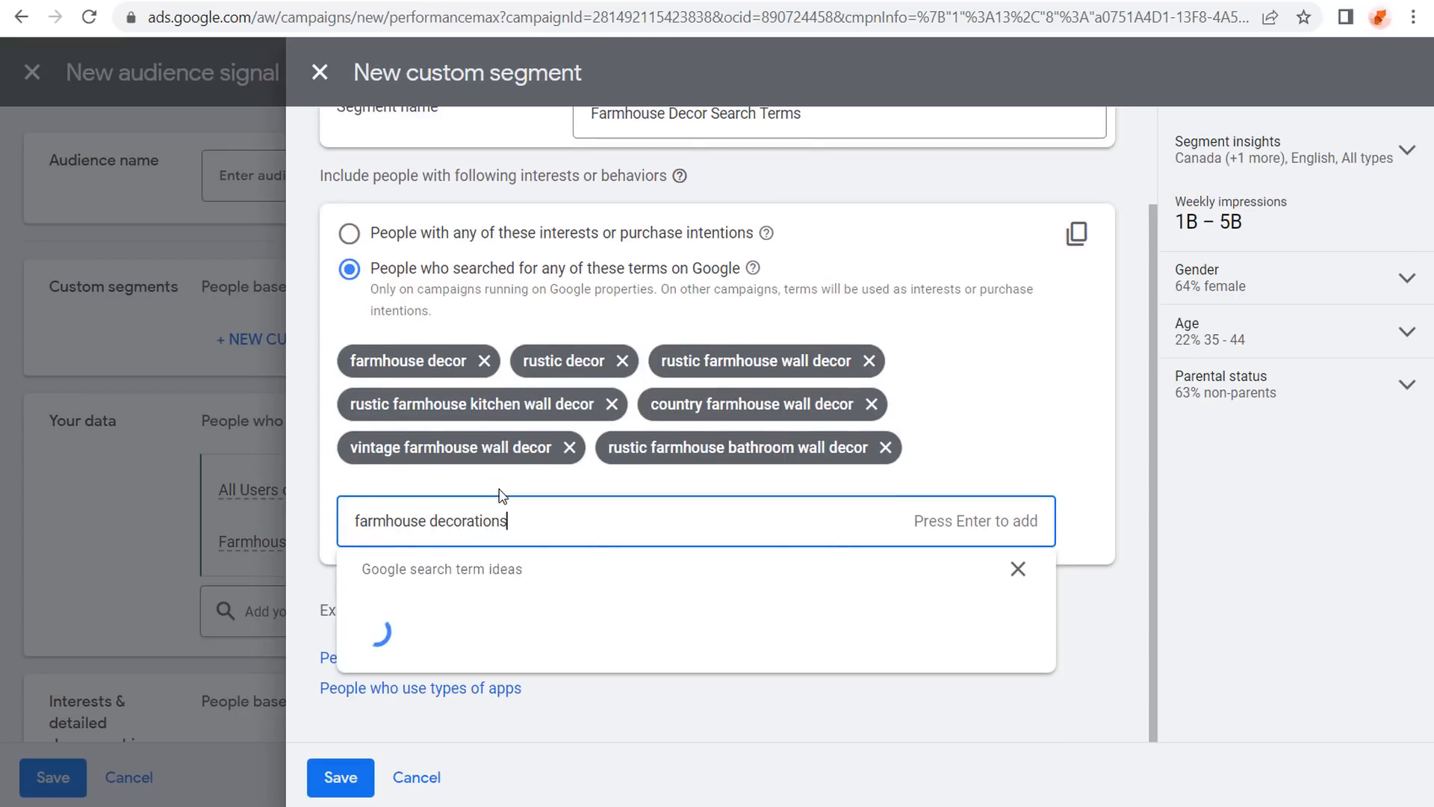
{"action": "key", "text": "Return"}
{"action": "type", "text": "fa"}
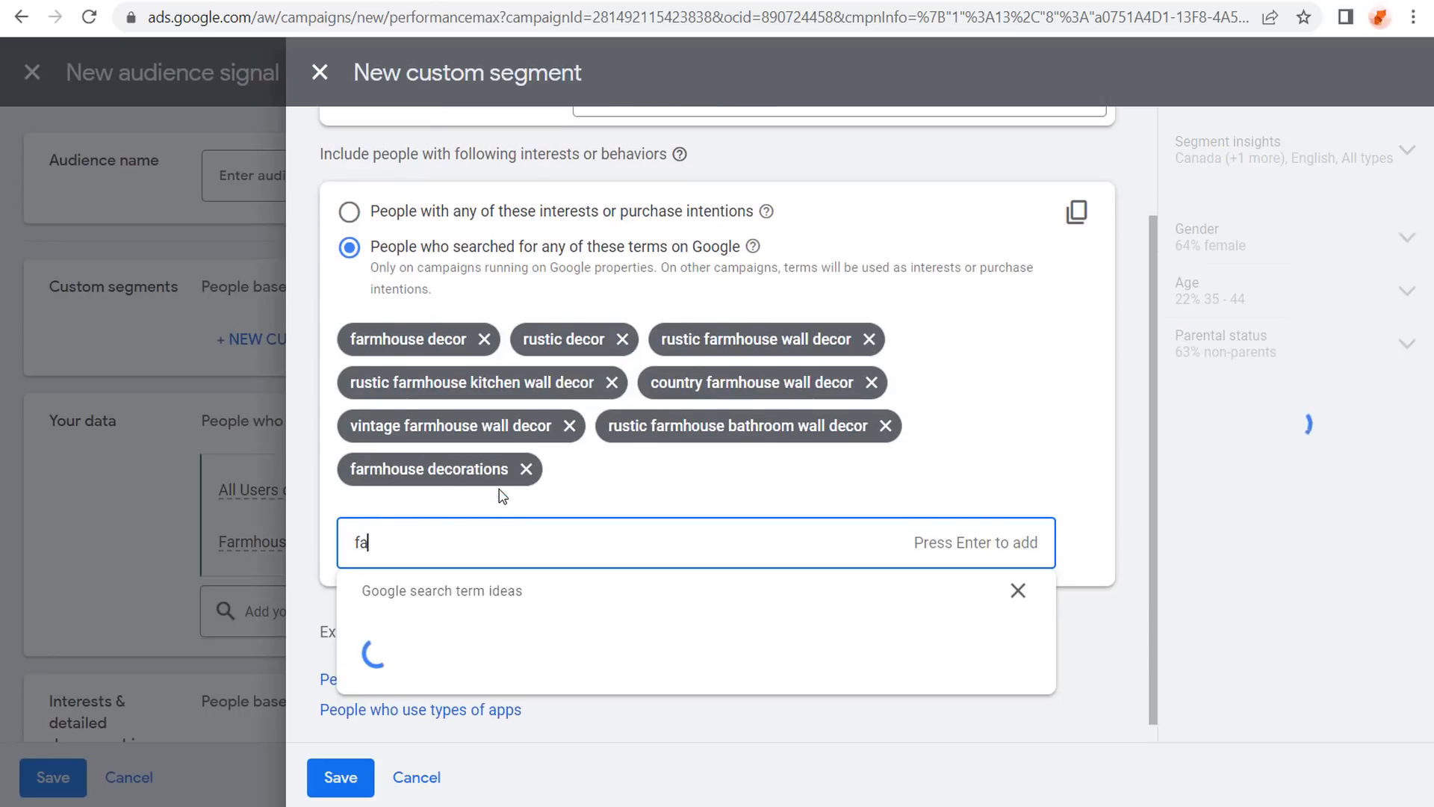
{"action": "type", "text": "rmhouse furnitur"}
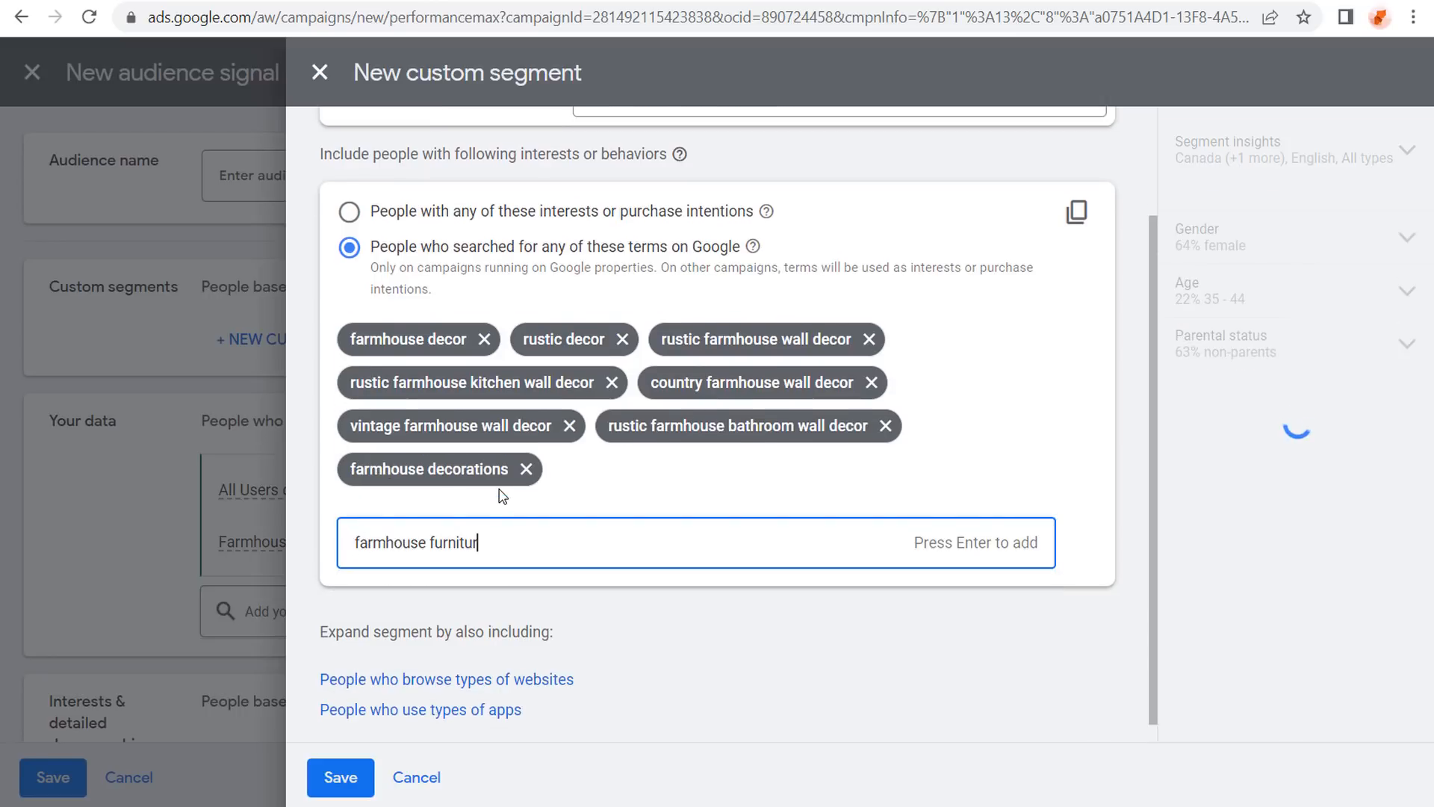
{"action": "type", "text": "e"}
{"action": "key", "text": "Return"}
{"action": "type", "text": "farm"}
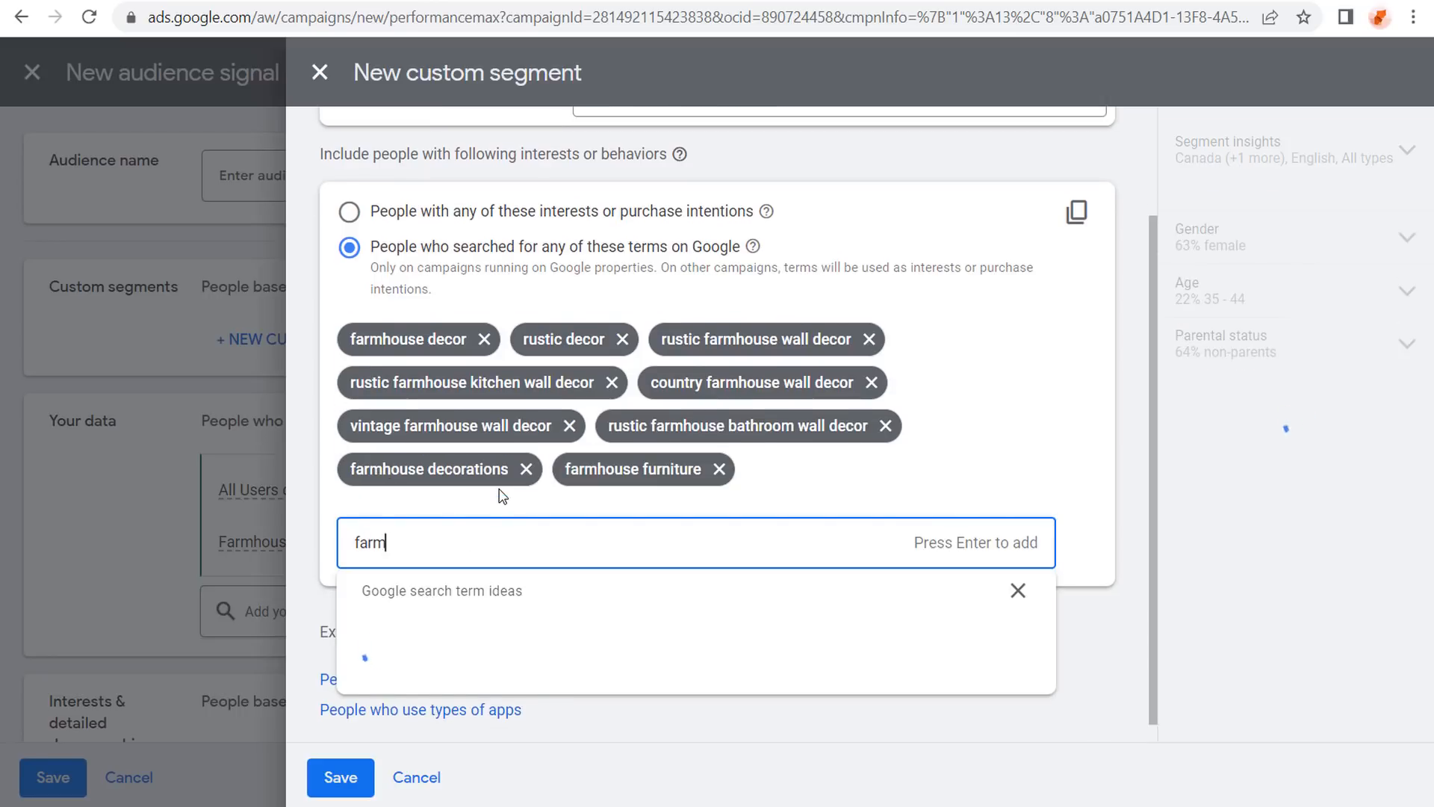
{"action": "type", "text": "house bedding"}
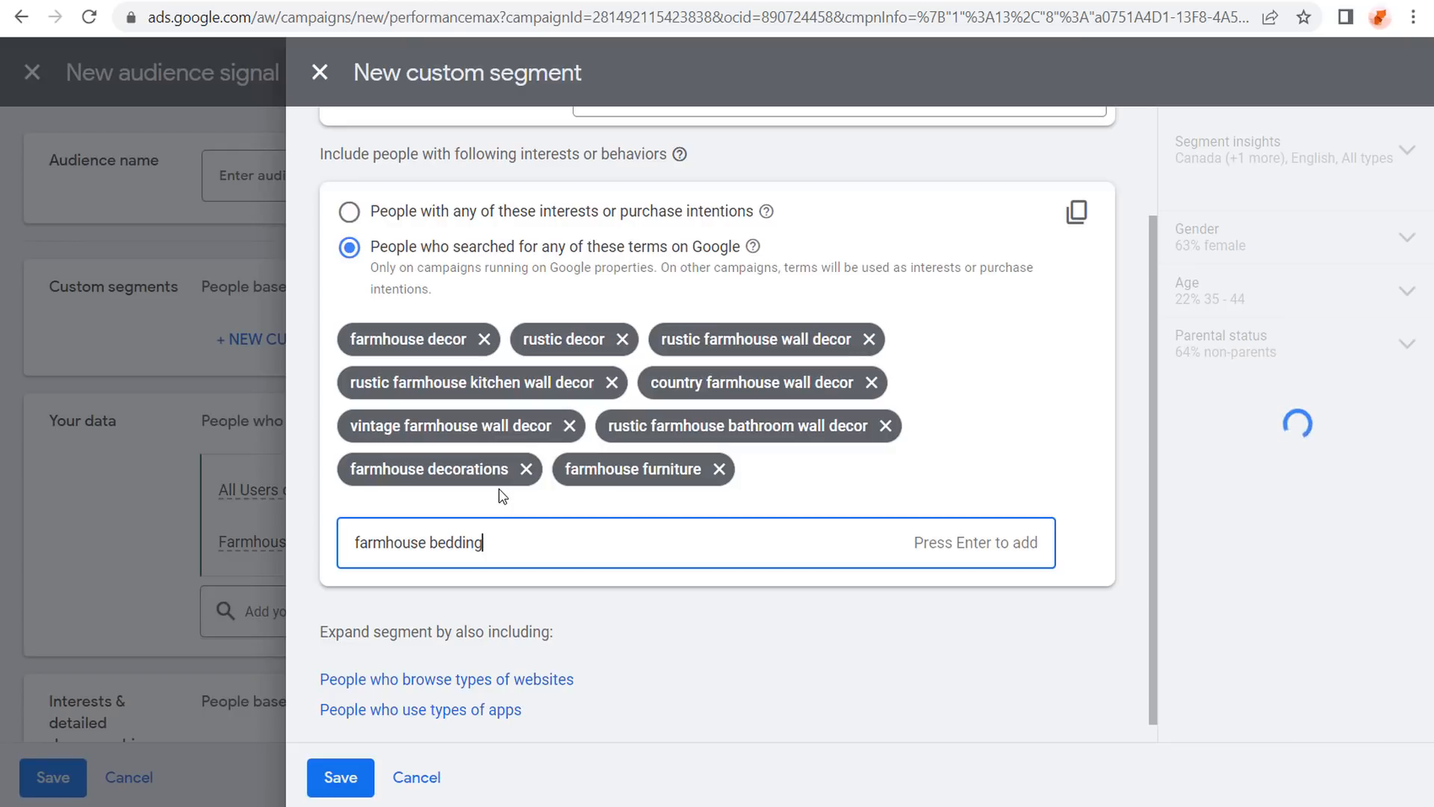
{"action": "key", "text": "Return"}
{"action": "type", "text": "farmhouse area rugs"}
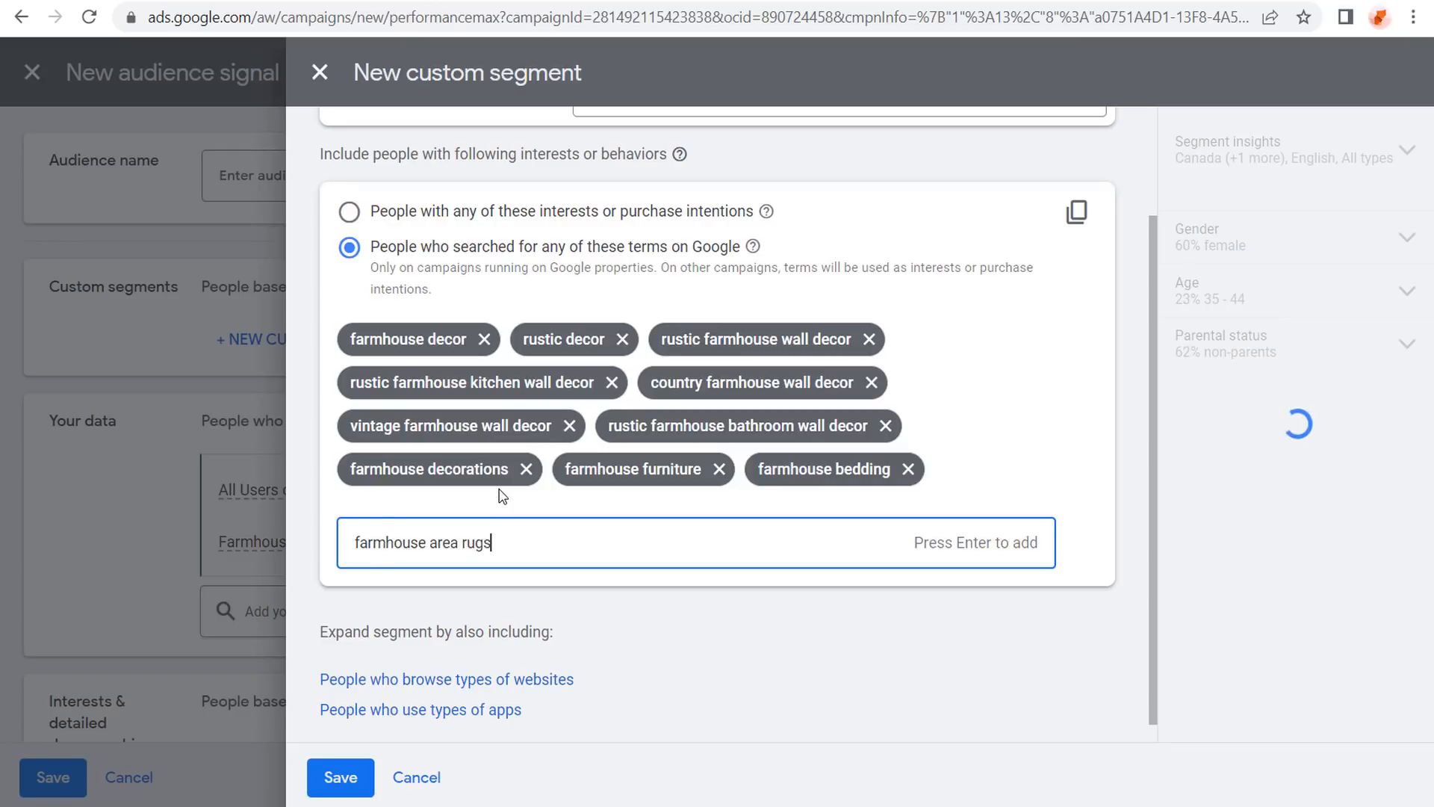
{"action": "key", "text": "Return"}
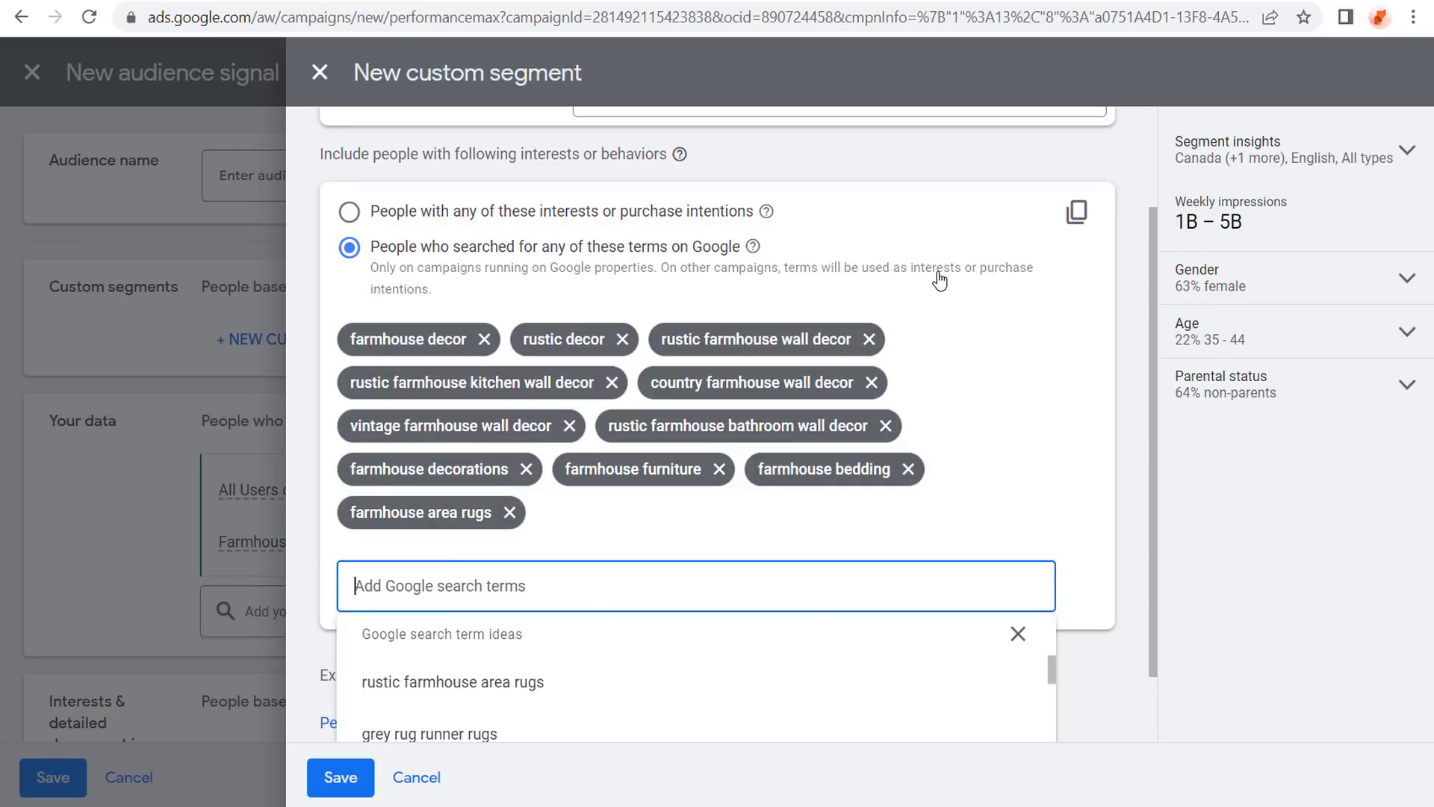
Dismiss the search term ideas and save the 11-term custom segment.
{"action": "left_click", "coordinate": [1126, 308]}
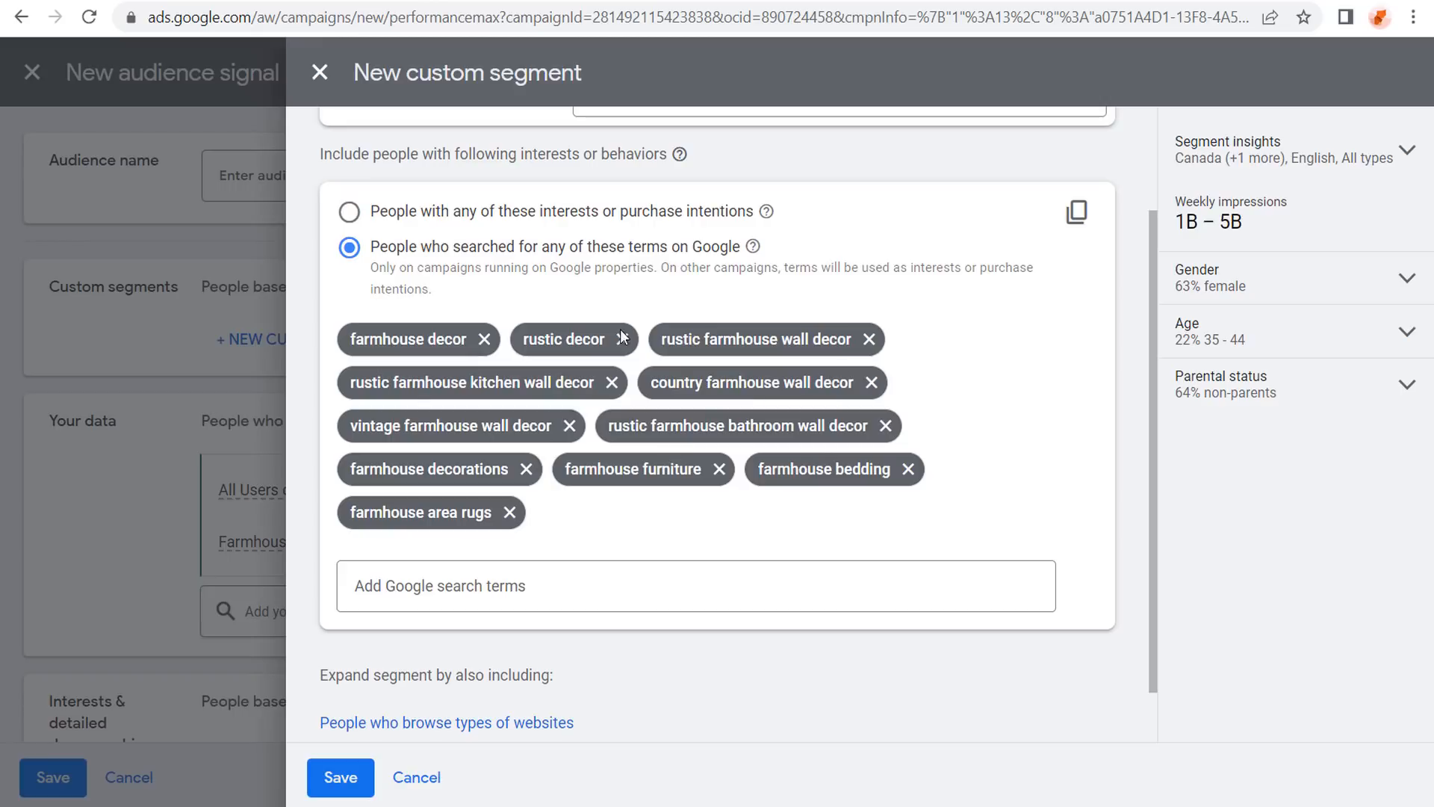
{"action": "scroll", "coordinate": [703, 404], "scroll_direction": "down", "scroll_amount": 1}
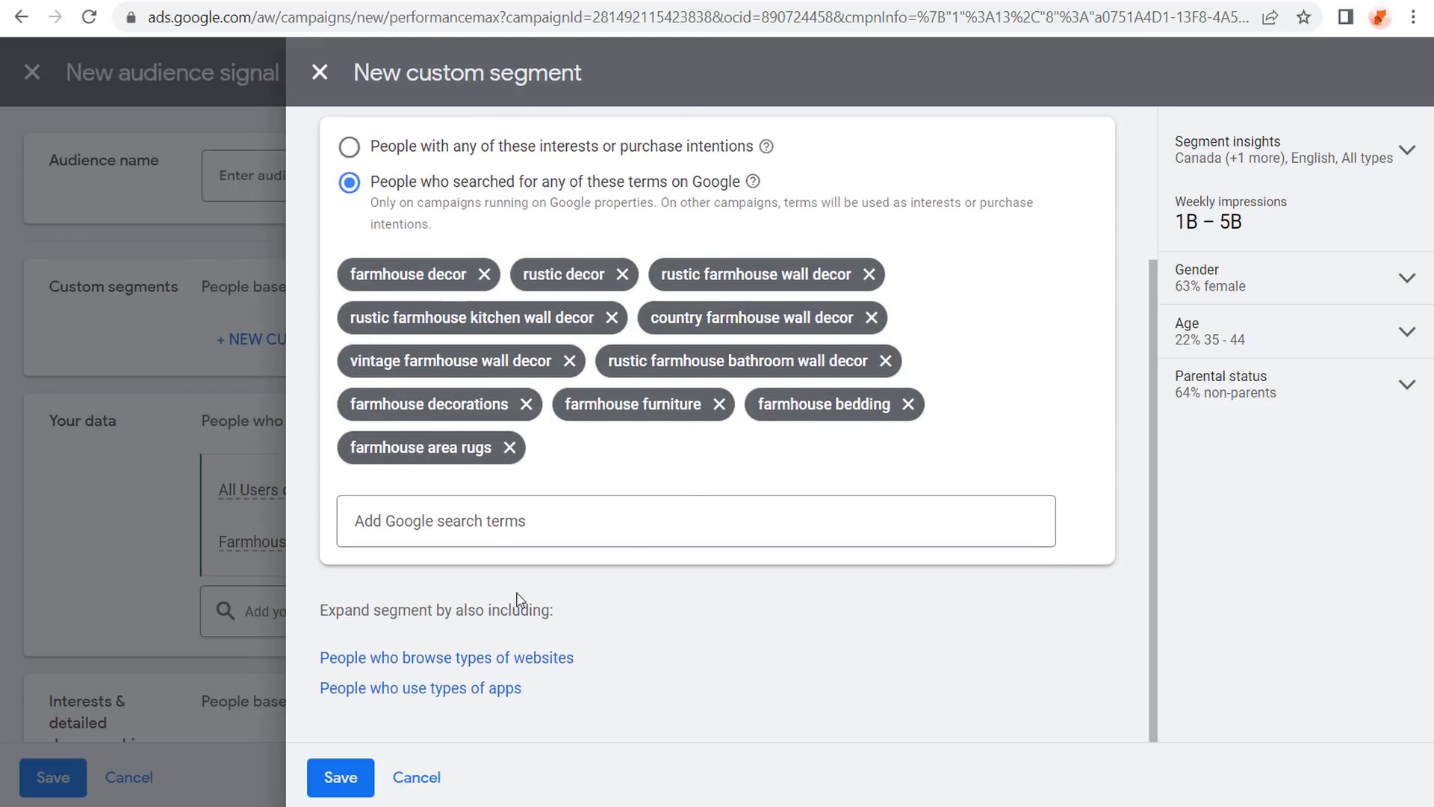
{"action": "left_click_drag", "start_coordinate": [344, 610], "coordinate": [523, 608]}
{"action": "left_click", "coordinate": [507, 611]}
{"action": "scroll", "coordinate": [1024, 598], "scroll_direction": "up", "scroll_amount": 3}
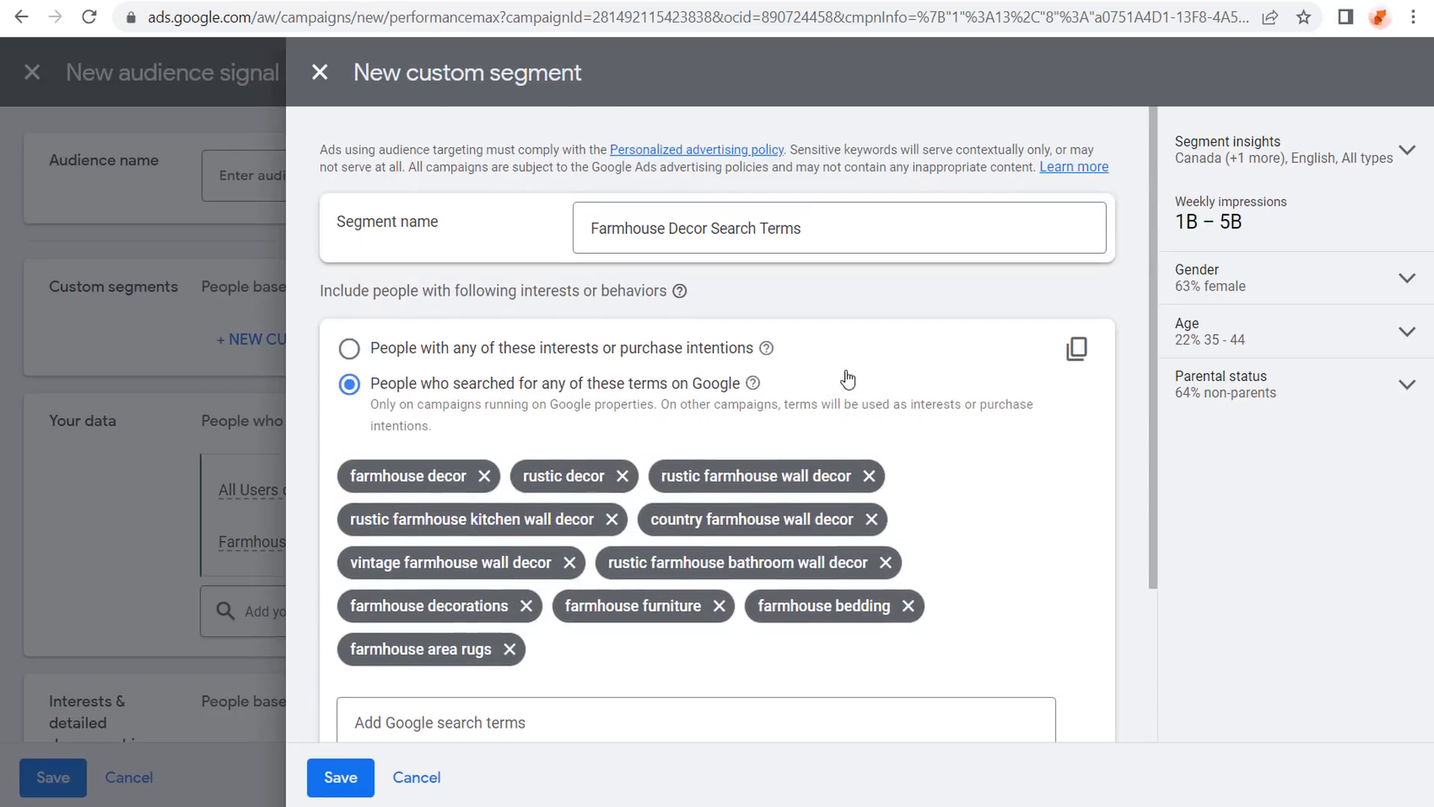
{"action": "scroll", "coordinate": [813, 356], "scroll_direction": "down", "scroll_amount": 3}
{"action": "left_click", "coordinate": [340, 780]}
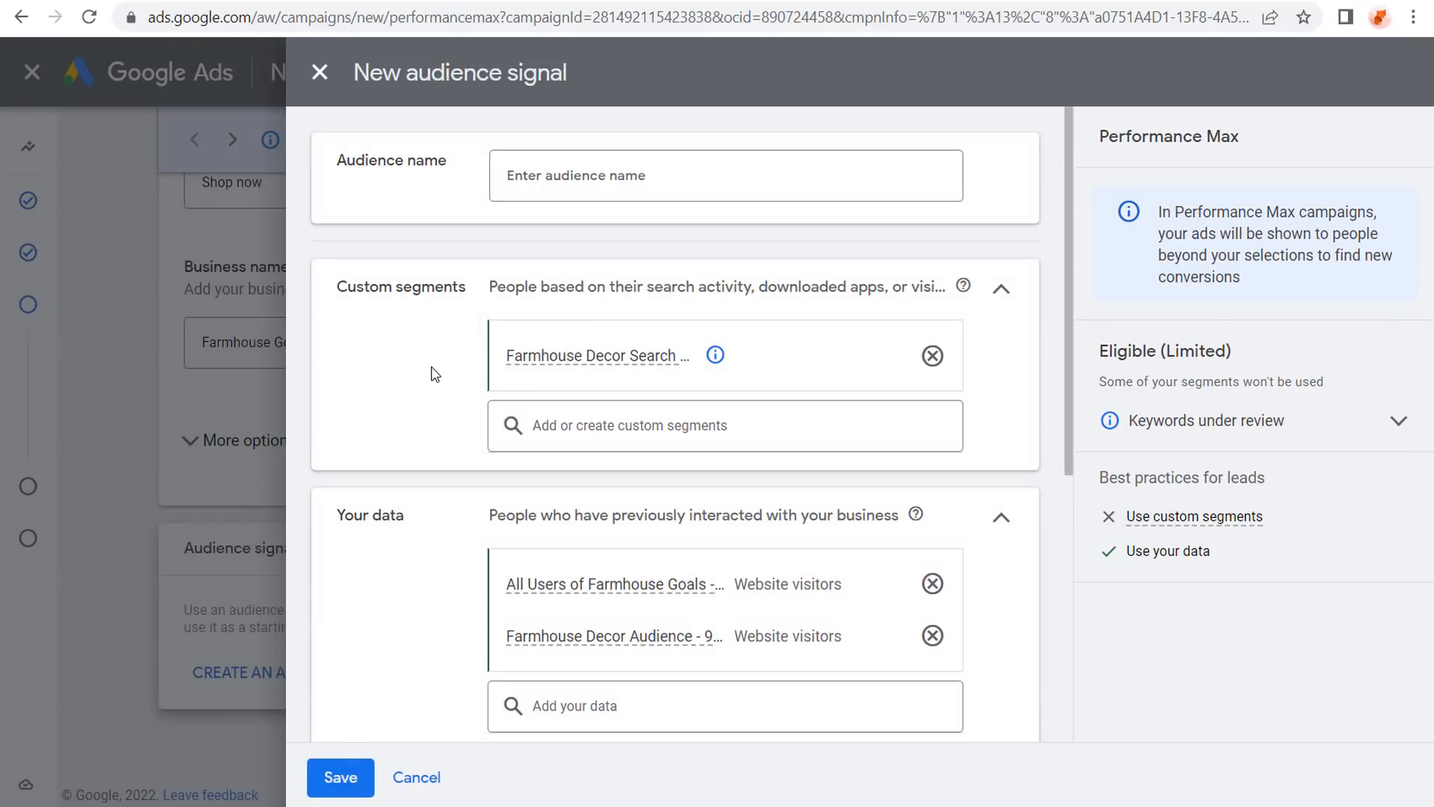
Enter 'Farmhouse Decorations Audience Signal' as the audience signal's name, leaving Demographics at All demographics.
{"action": "scroll", "coordinate": [428, 380], "scroll_direction": "down", "scroll_amount": 2}
{"action": "scroll", "coordinate": [364, 522], "scroll_direction": "down", "scroll_amount": 4}
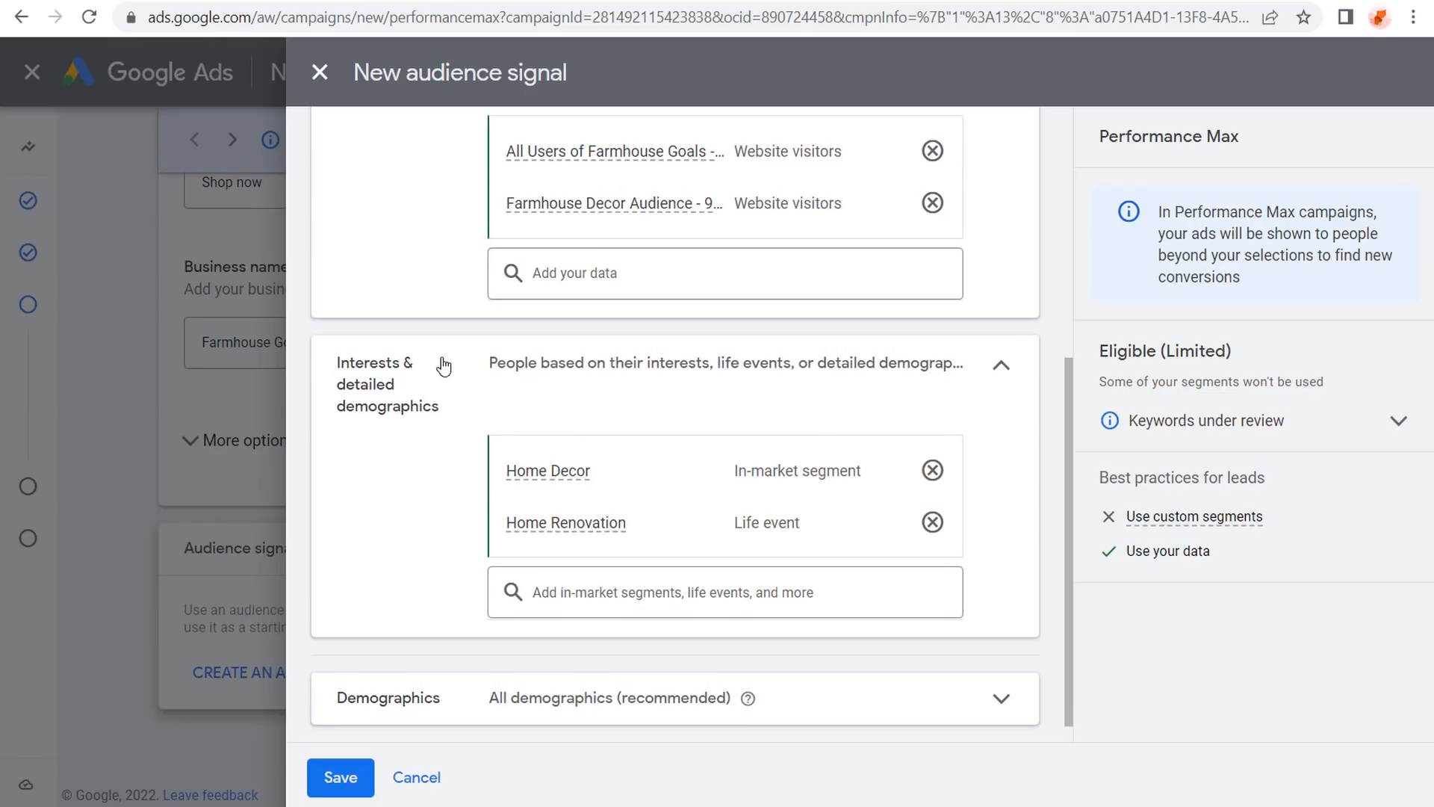
{"action": "scroll", "coordinate": [383, 404], "scroll_direction": "up", "scroll_amount": 5}
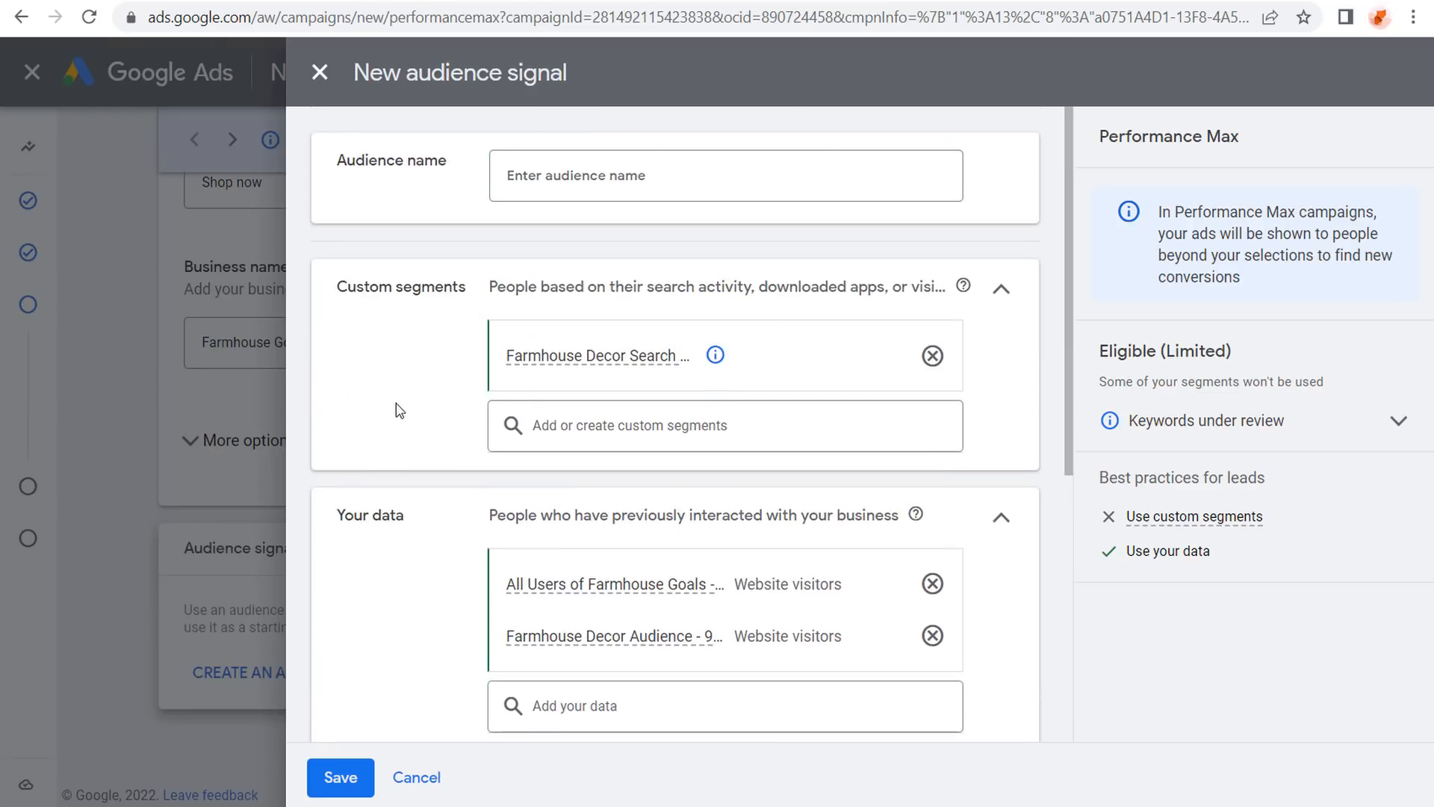
{"action": "left_click", "coordinate": [549, 186]}
{"action": "type", "text": "Farmhouse Dec"}
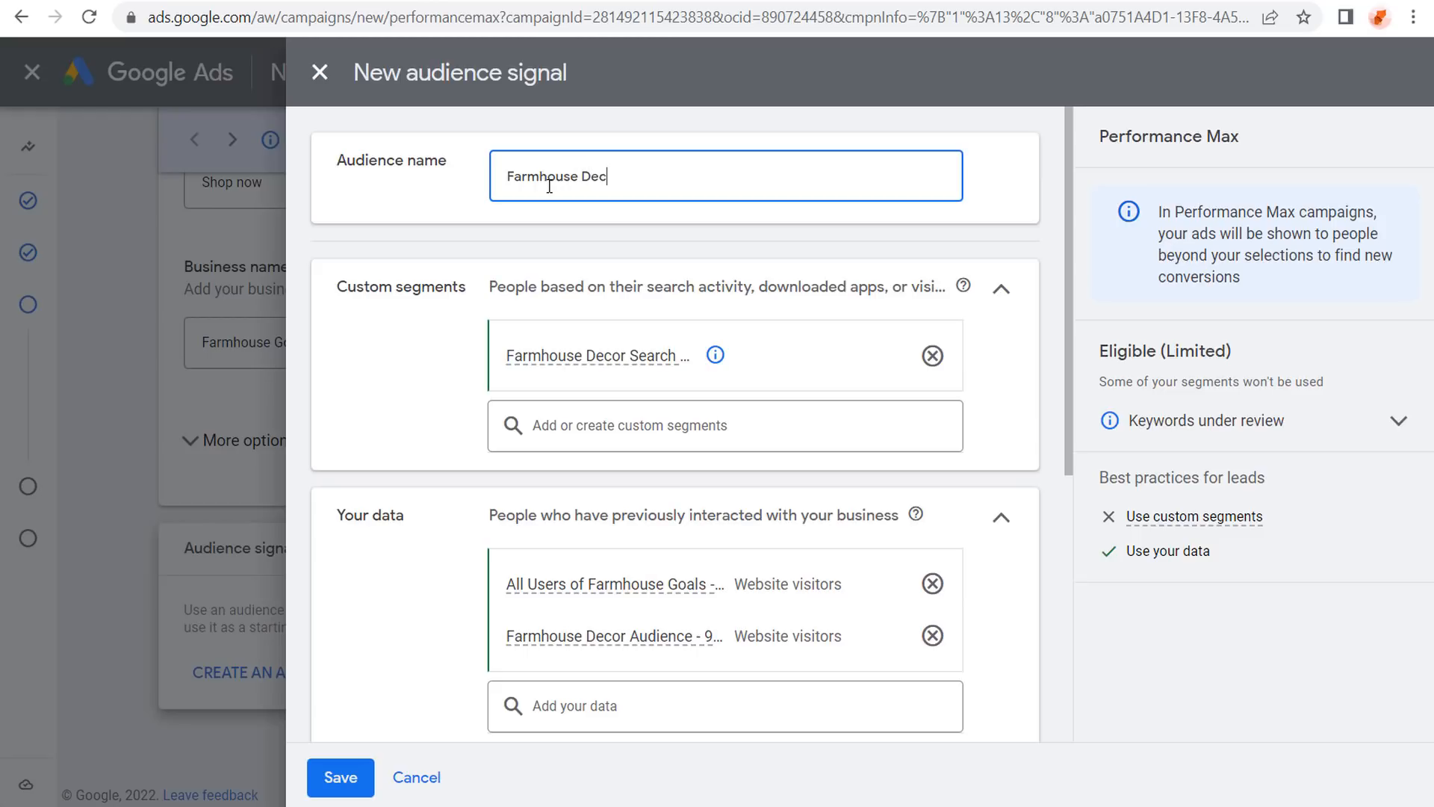
{"action": "type", "text": "orations Audience Signal"}
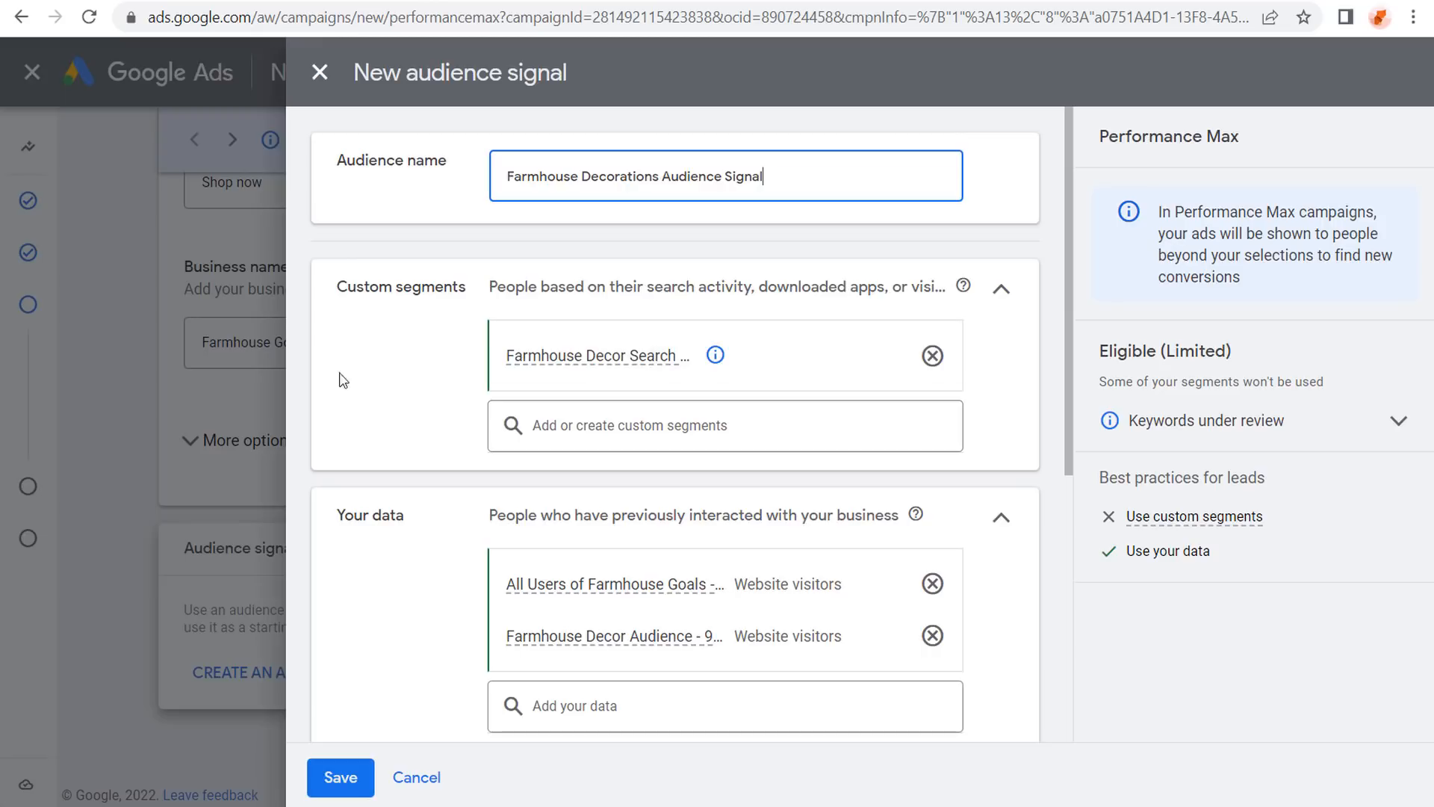
{"action": "scroll", "coordinate": [416, 319], "scroll_direction": "down", "scroll_amount": 6}
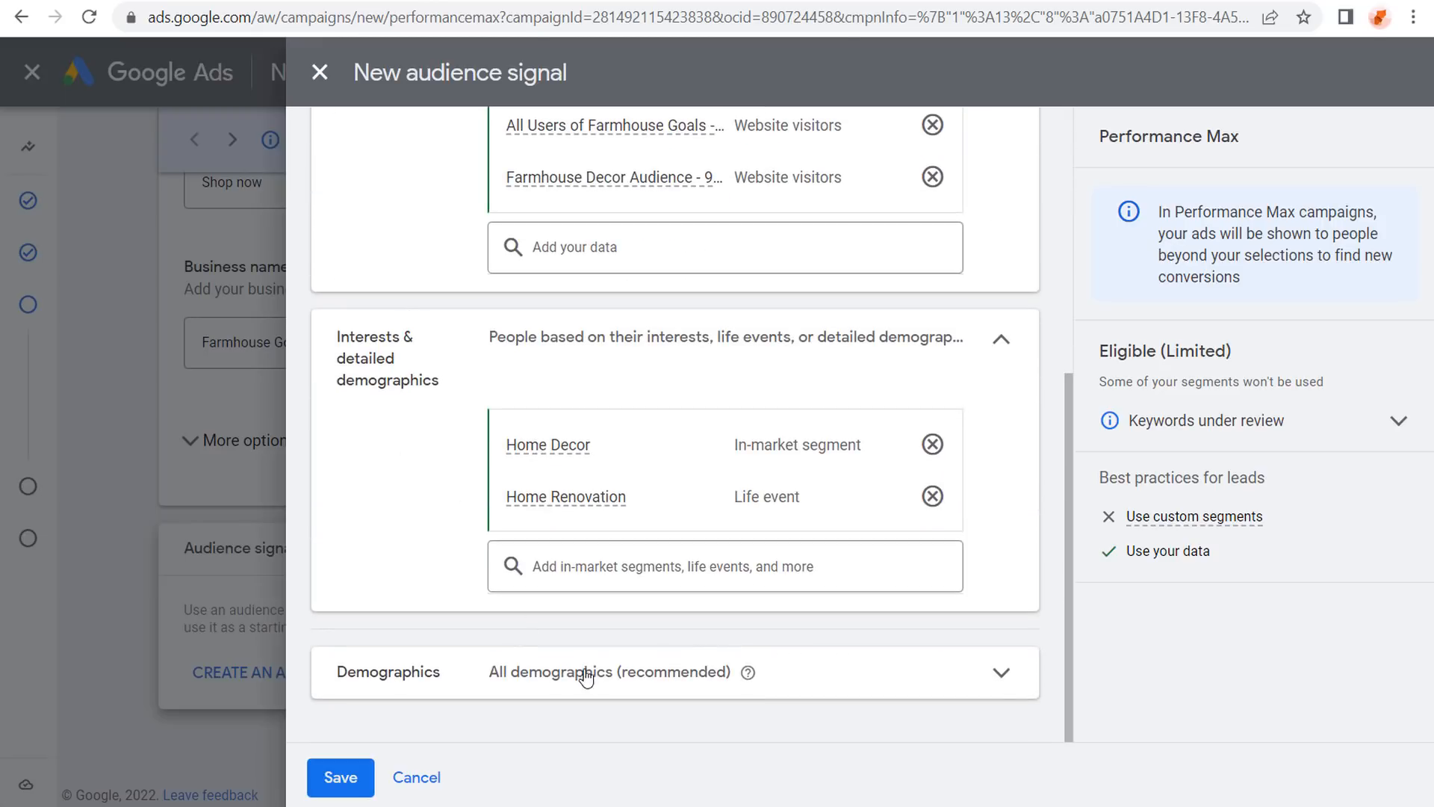
Limit the audience signal's age range to 25 to 65+ and save it.
{"action": "left_click", "coordinate": [975, 684]}
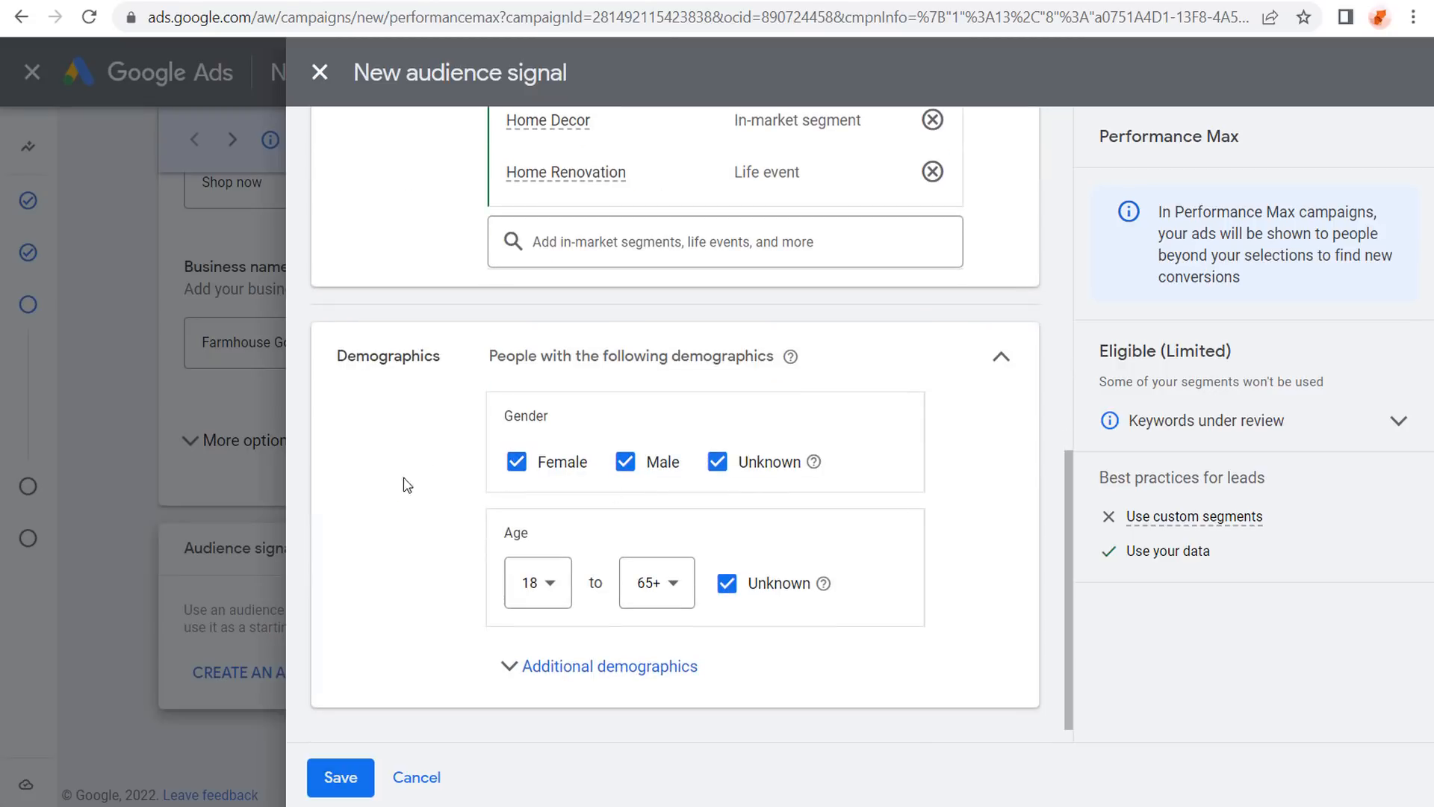
{"action": "left_click", "coordinate": [549, 587]}
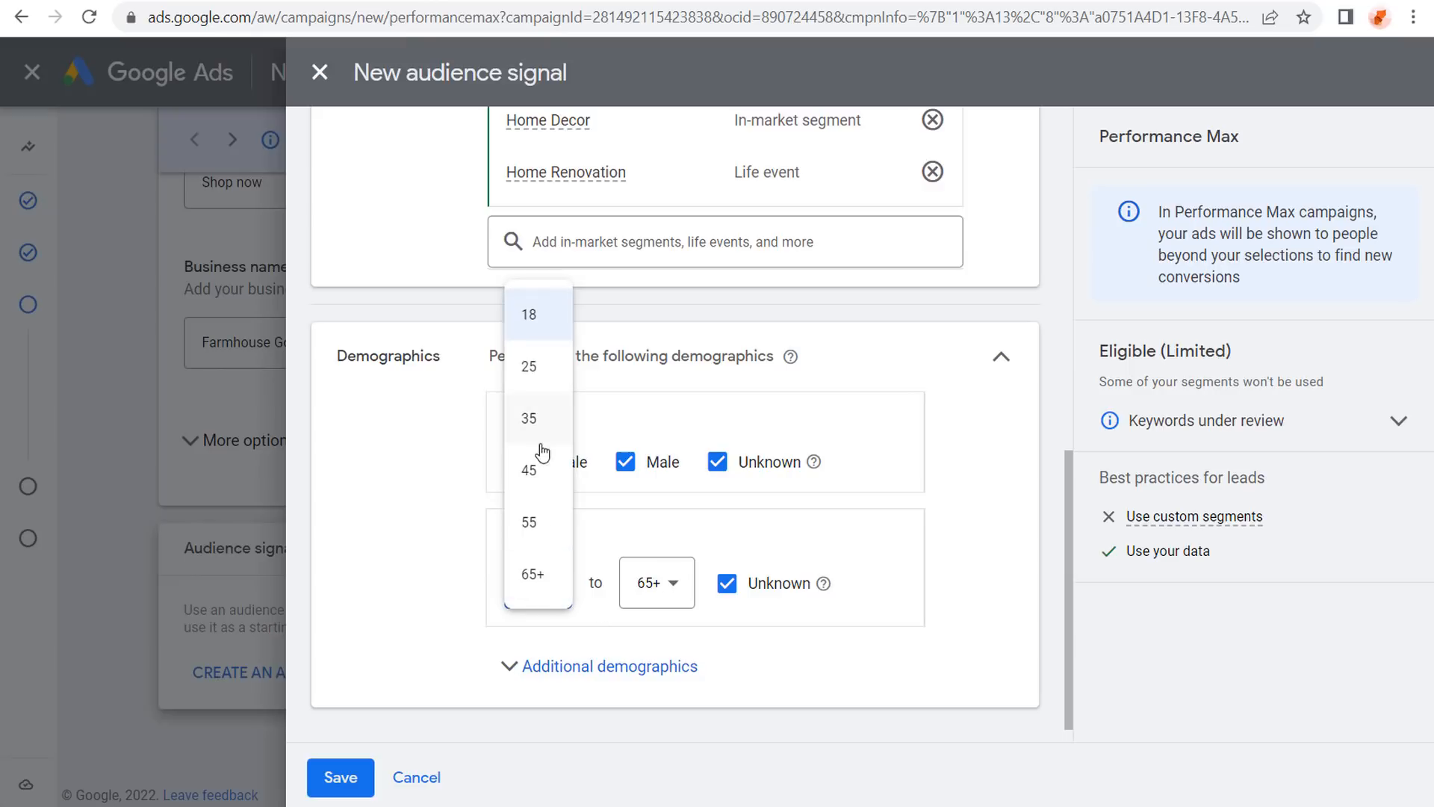
{"action": "left_click", "coordinate": [538, 370]}
{"action": "scroll", "coordinate": [388, 513], "scroll_direction": "down", "scroll_amount": 1}
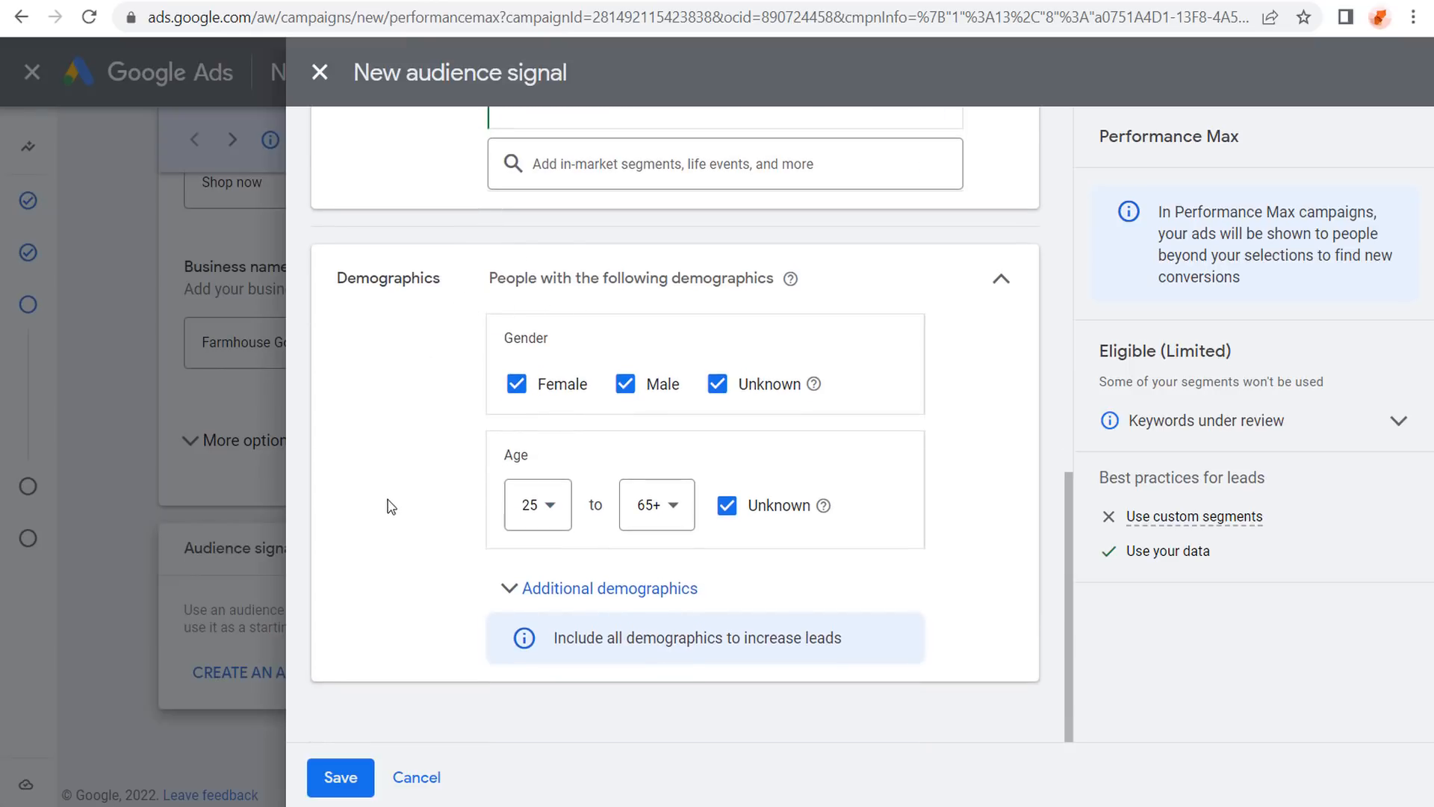
{"action": "left_click", "coordinate": [357, 779]}
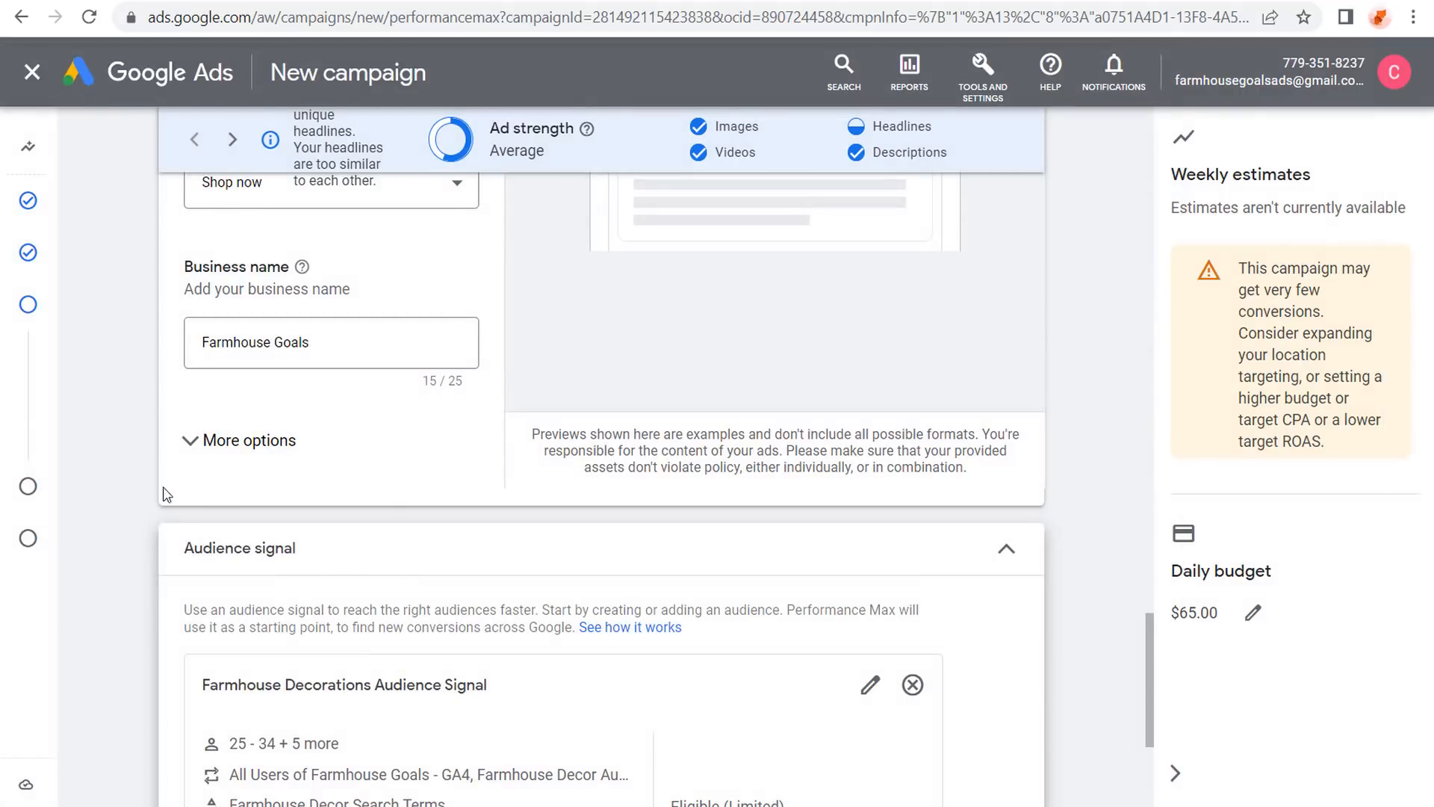
{"action": "scroll", "coordinate": [166, 495], "scroll_direction": "down", "scroll_amount": 4}
Advance to the extensions step and show the sitelink extension choices.
{"action": "left_click", "coordinate": [1027, 773]}
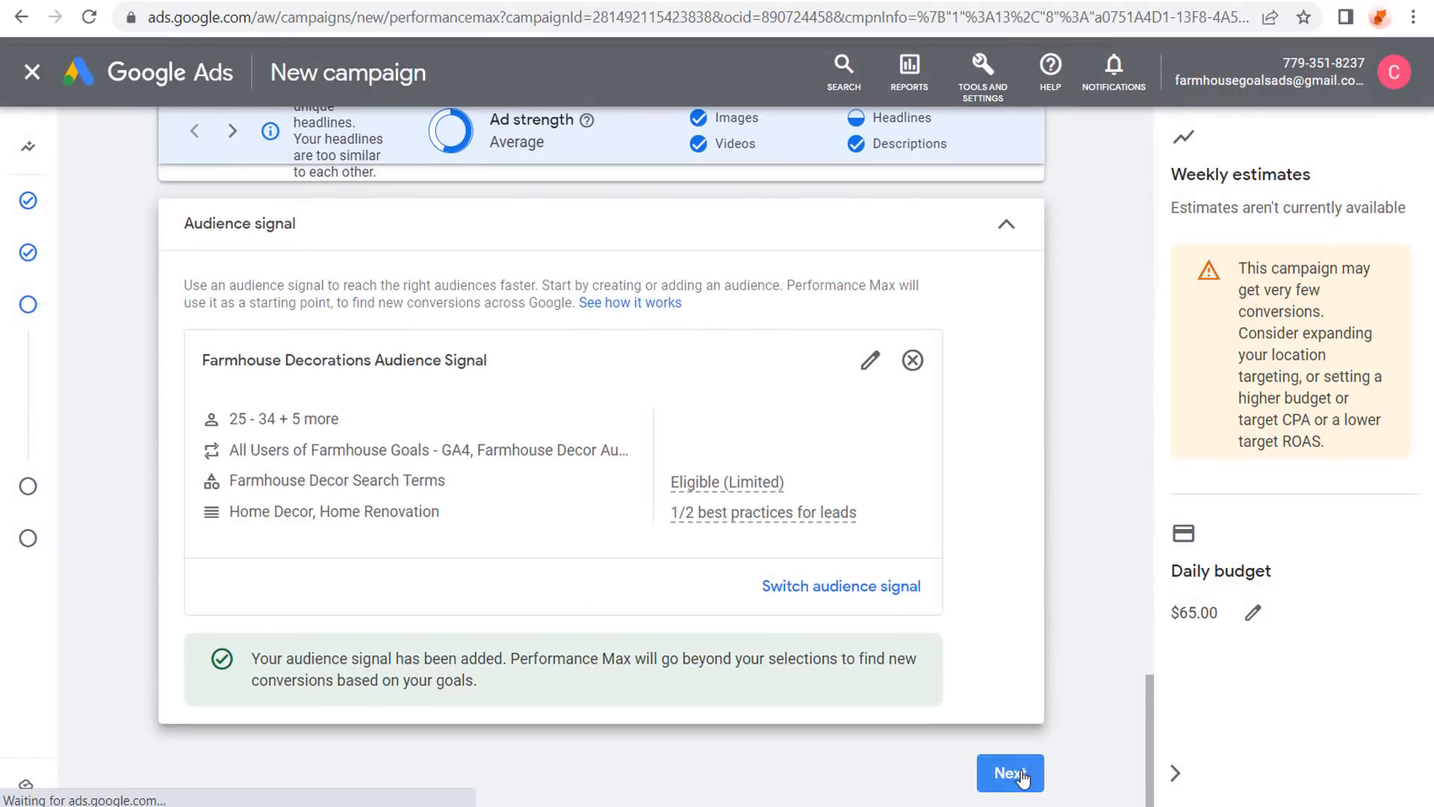
{"action": "left_click", "coordinate": [1006, 241]}
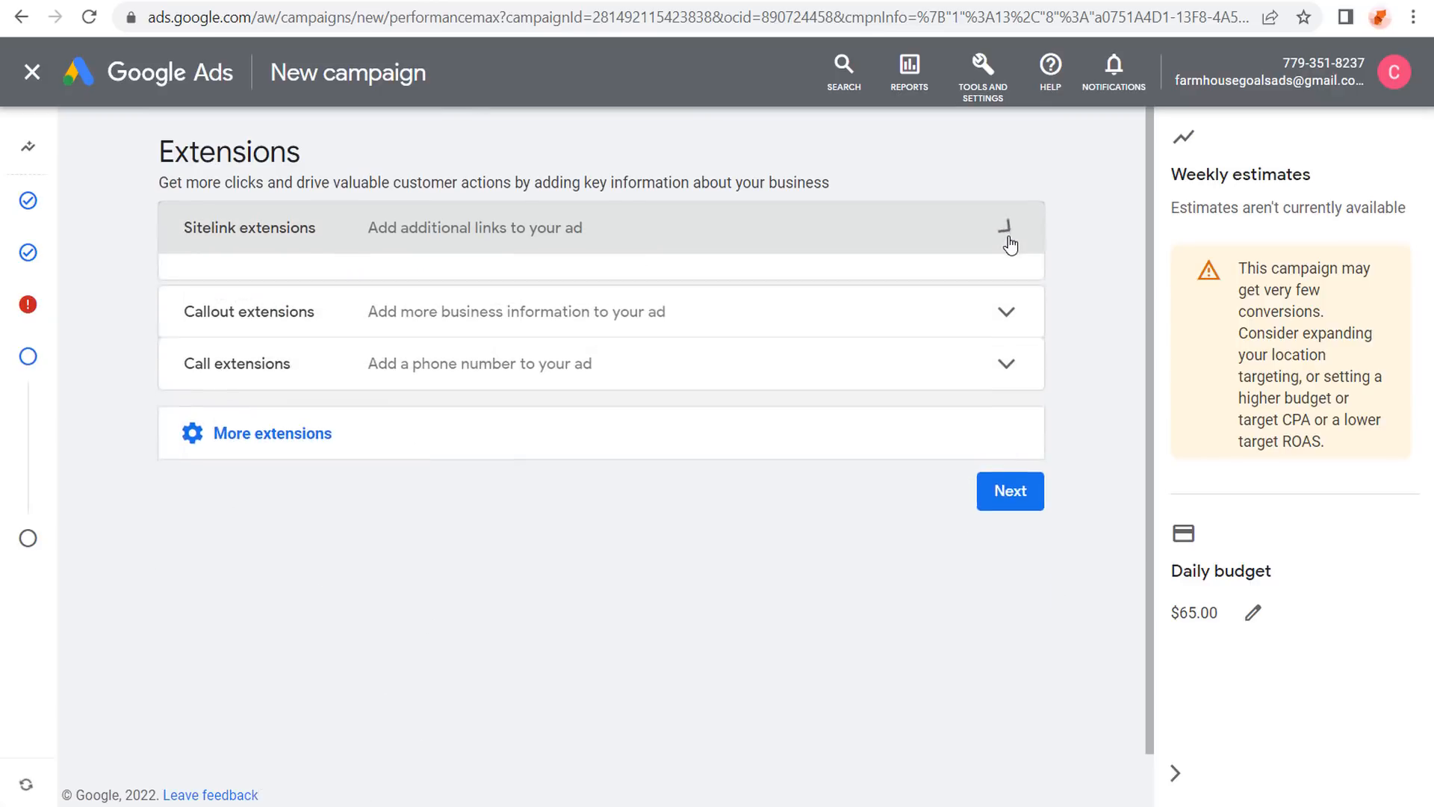
{"action": "left_click", "coordinate": [295, 405]}
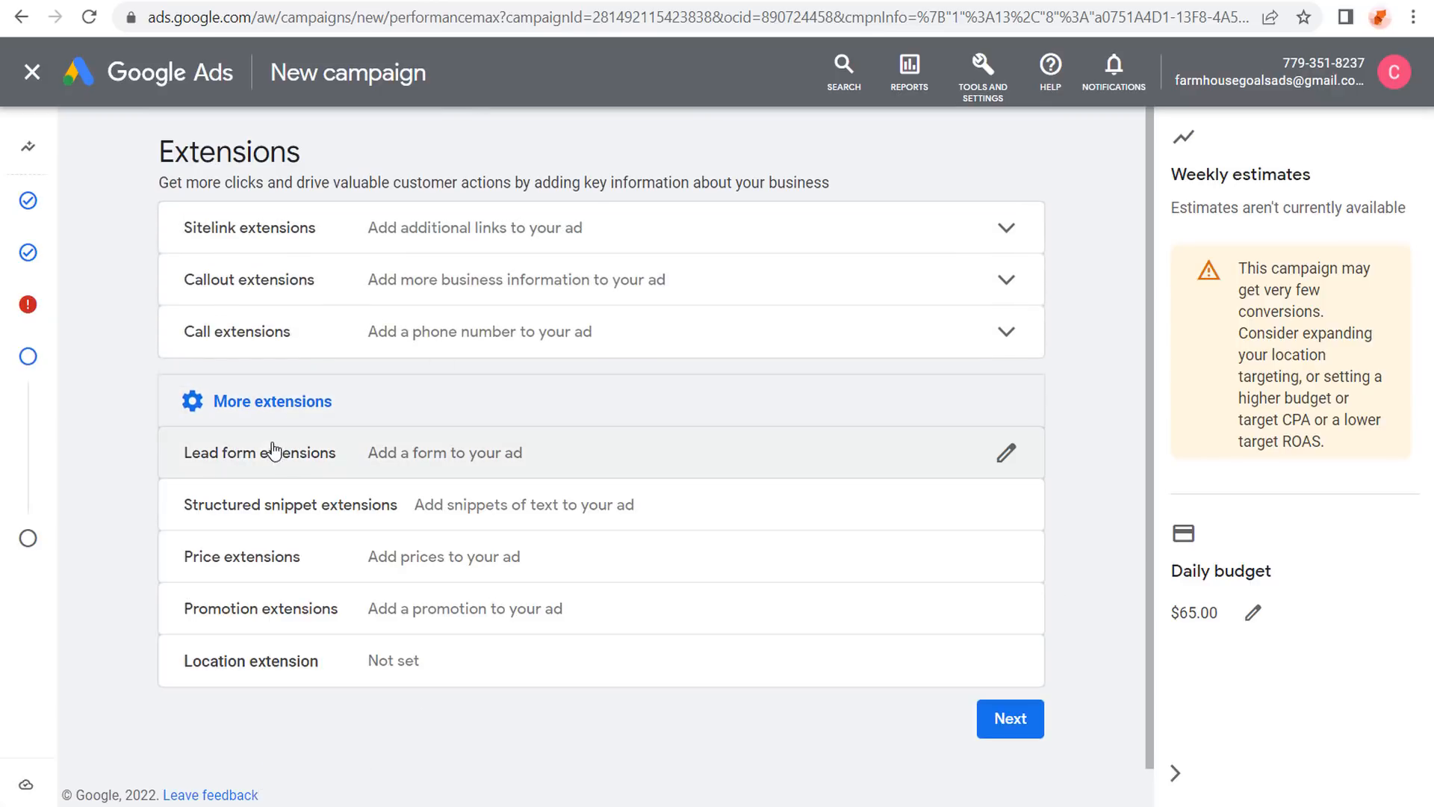
{"action": "left_click", "coordinate": [840, 227]}
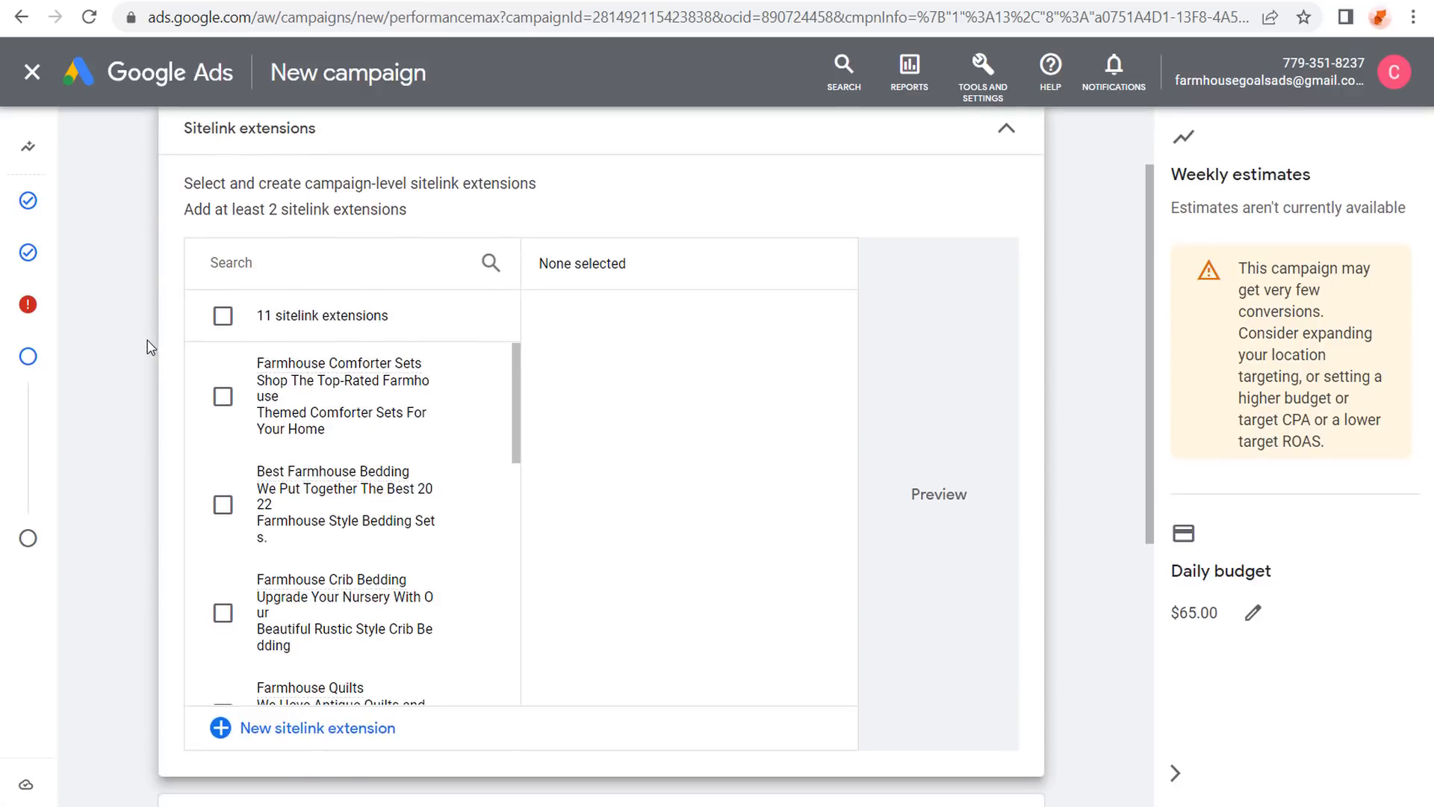
Select sitelinks Best Farmhouse Bedding, Shop Farmhouse Goals, Farmhouse Furniture, Decor, Lighting and Area Rugs.
{"action": "left_click_drag", "start_coordinate": [522, 387], "coordinate": [522, 549]}
{"action": "left_click", "coordinate": [222, 436]}
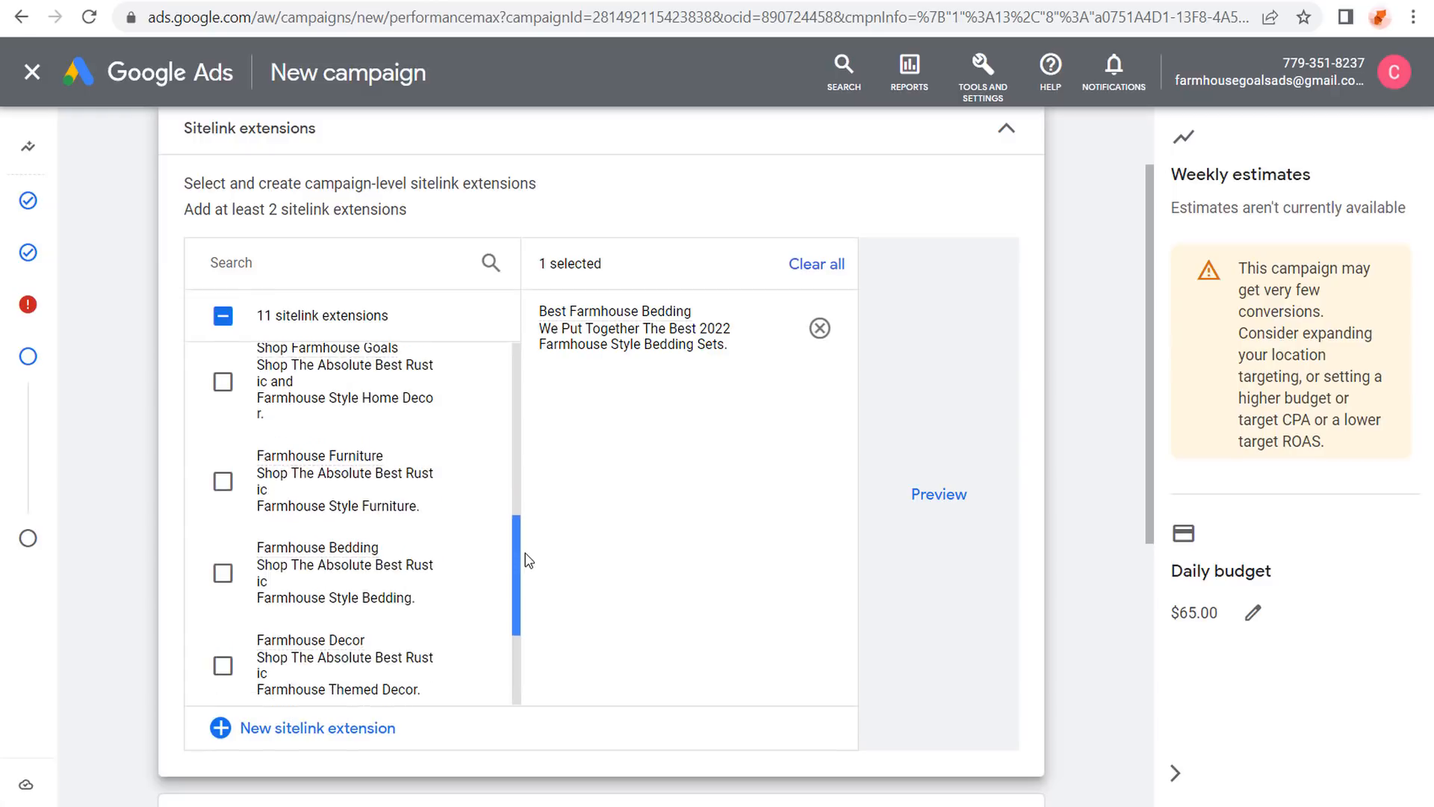
{"action": "left_click", "coordinate": [224, 382]}
{"action": "left_click", "coordinate": [223, 481]}
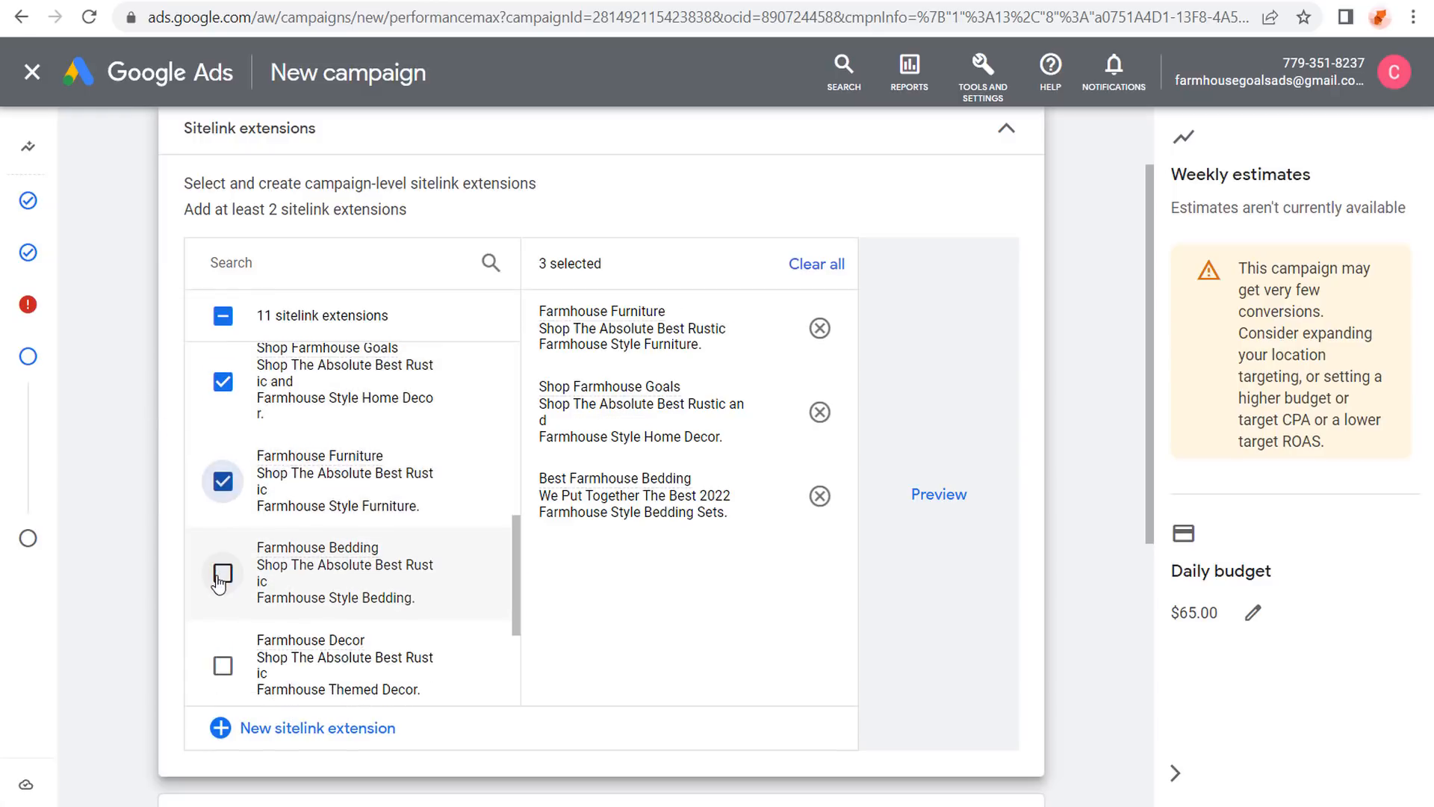
{"action": "scroll", "coordinate": [291, 534], "scroll_direction": "down", "scroll_amount": 1}
{"action": "scroll", "coordinate": [292, 534], "scroll_direction": "down", "scroll_amount": 1}
{"action": "left_click", "coordinate": [217, 563]}
{"action": "left_click", "coordinate": [217, 663]}
{"action": "scroll", "coordinate": [218, 662], "scroll_direction": "down", "scroll_amount": 1}
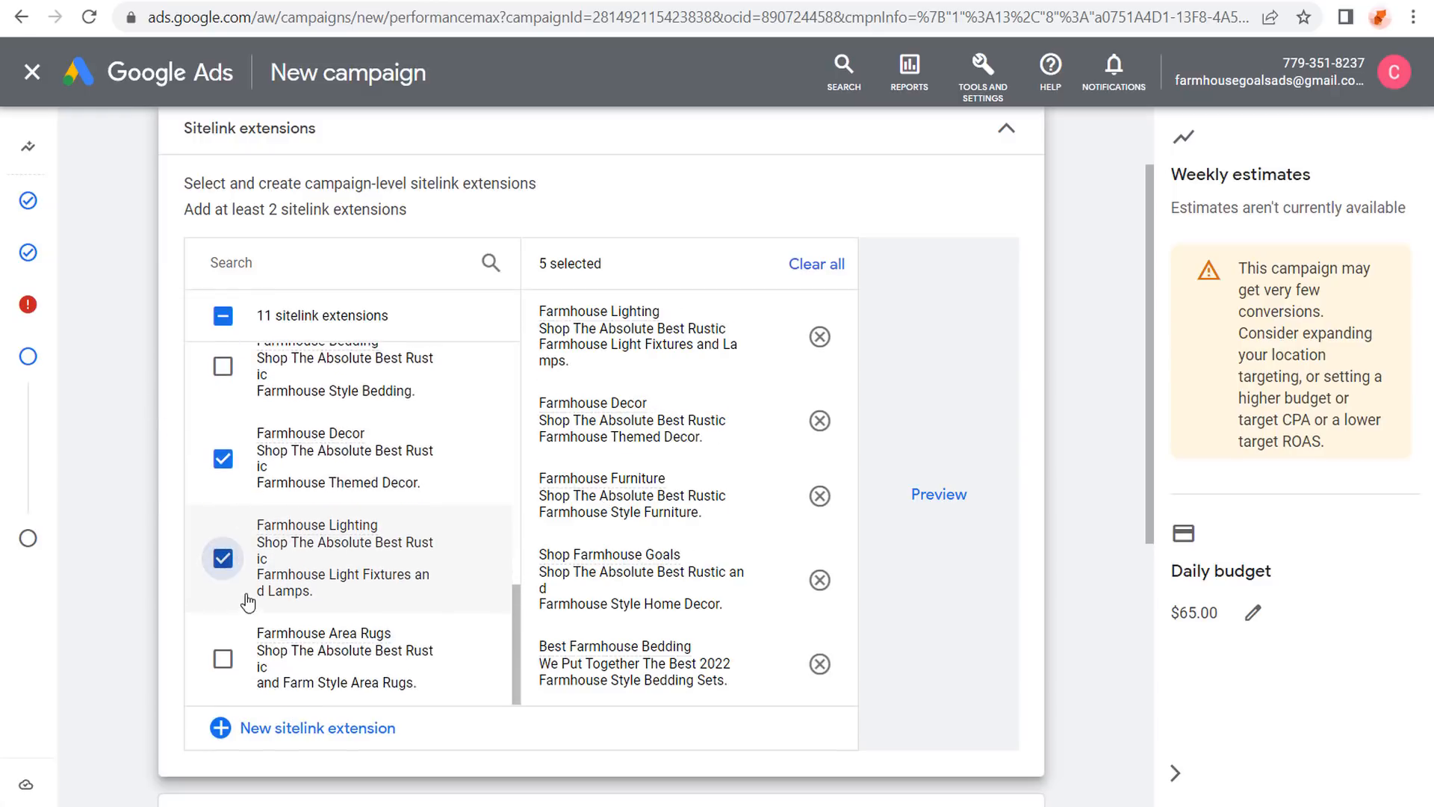
{"action": "left_click", "coordinate": [221, 659]}
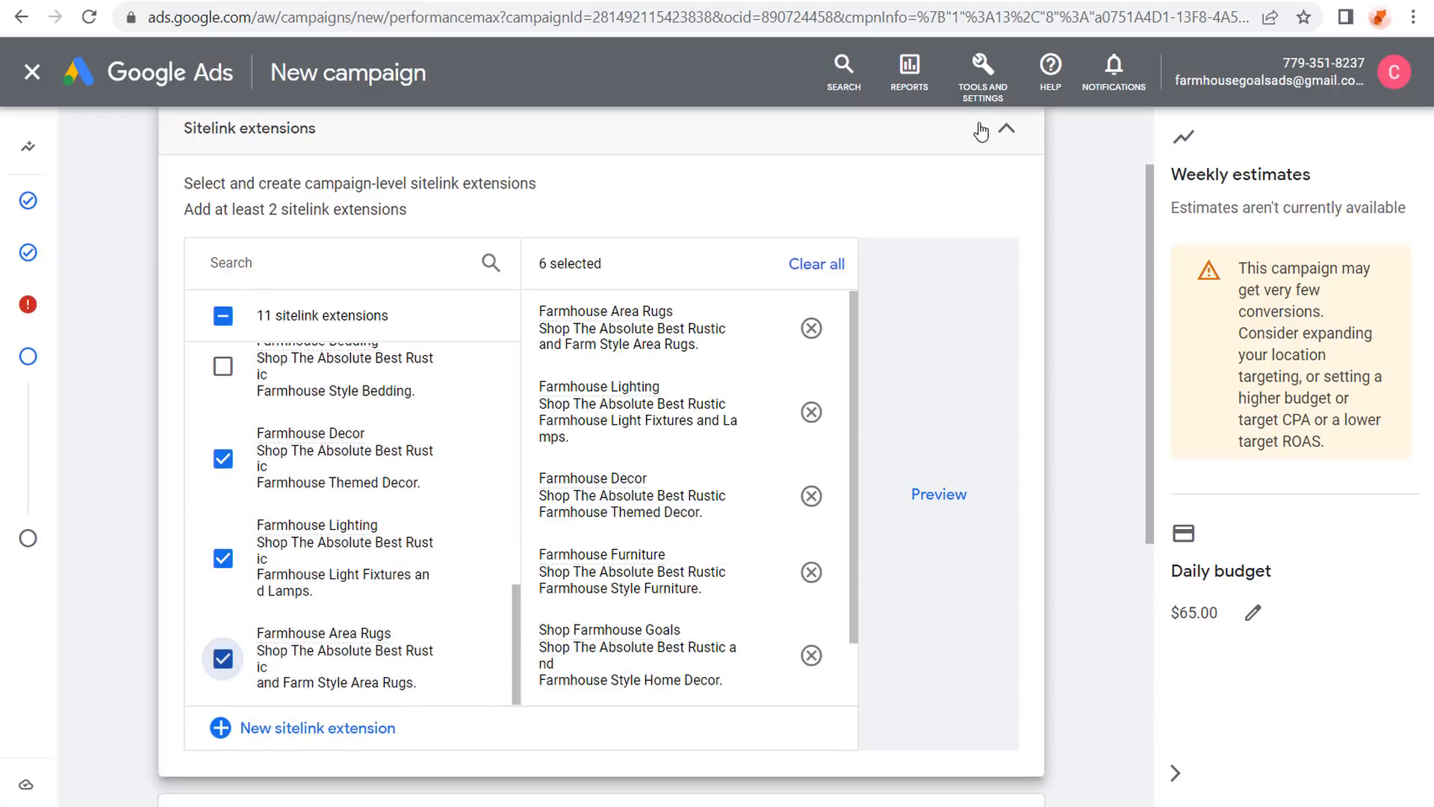
{"action": "left_click", "coordinate": [1007, 132]}
{"action": "left_click", "coordinate": [781, 236]}
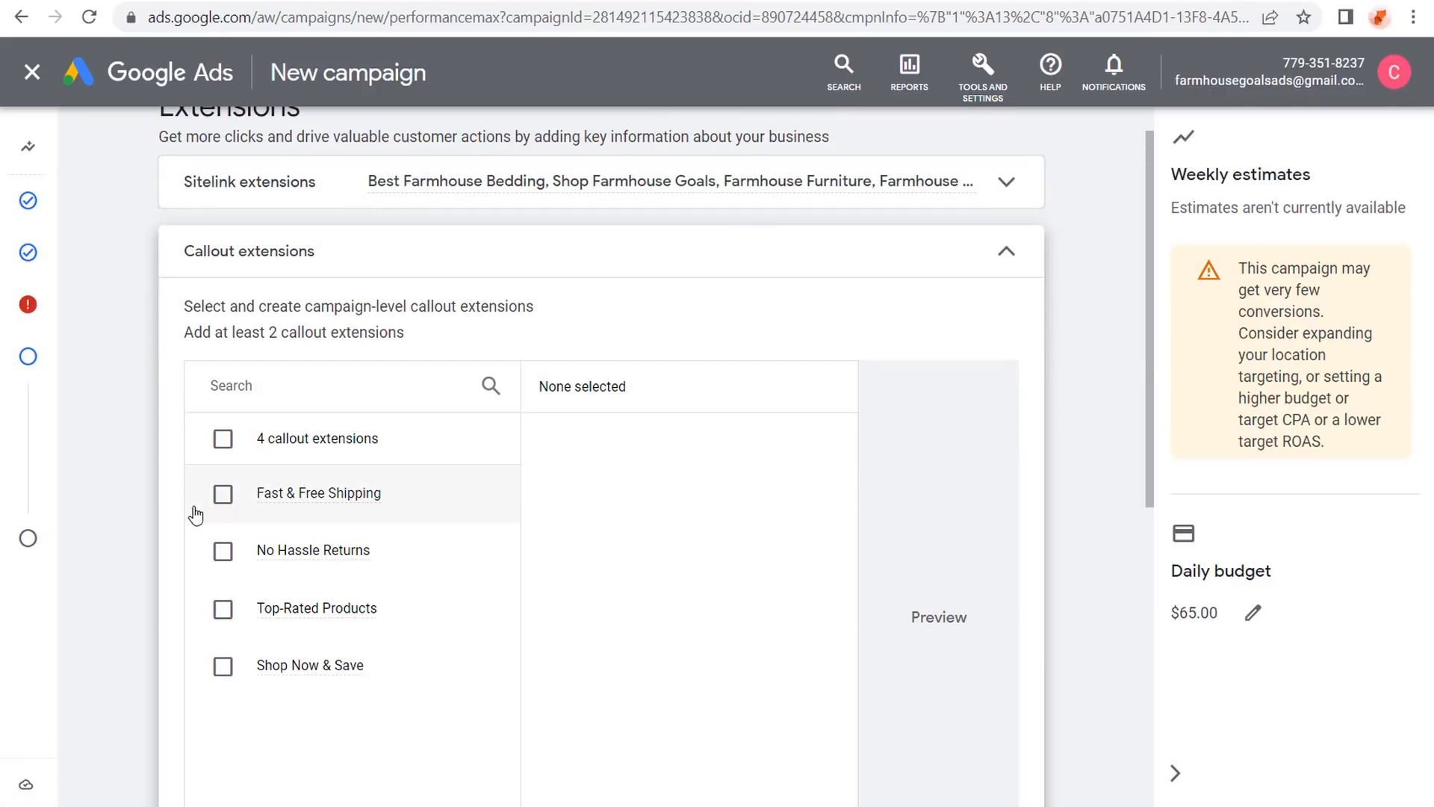
Add all four callout extensions, leaving call extensions unset.
{"action": "left_click", "coordinate": [223, 438]}
{"action": "left_click", "coordinate": [984, 258]}
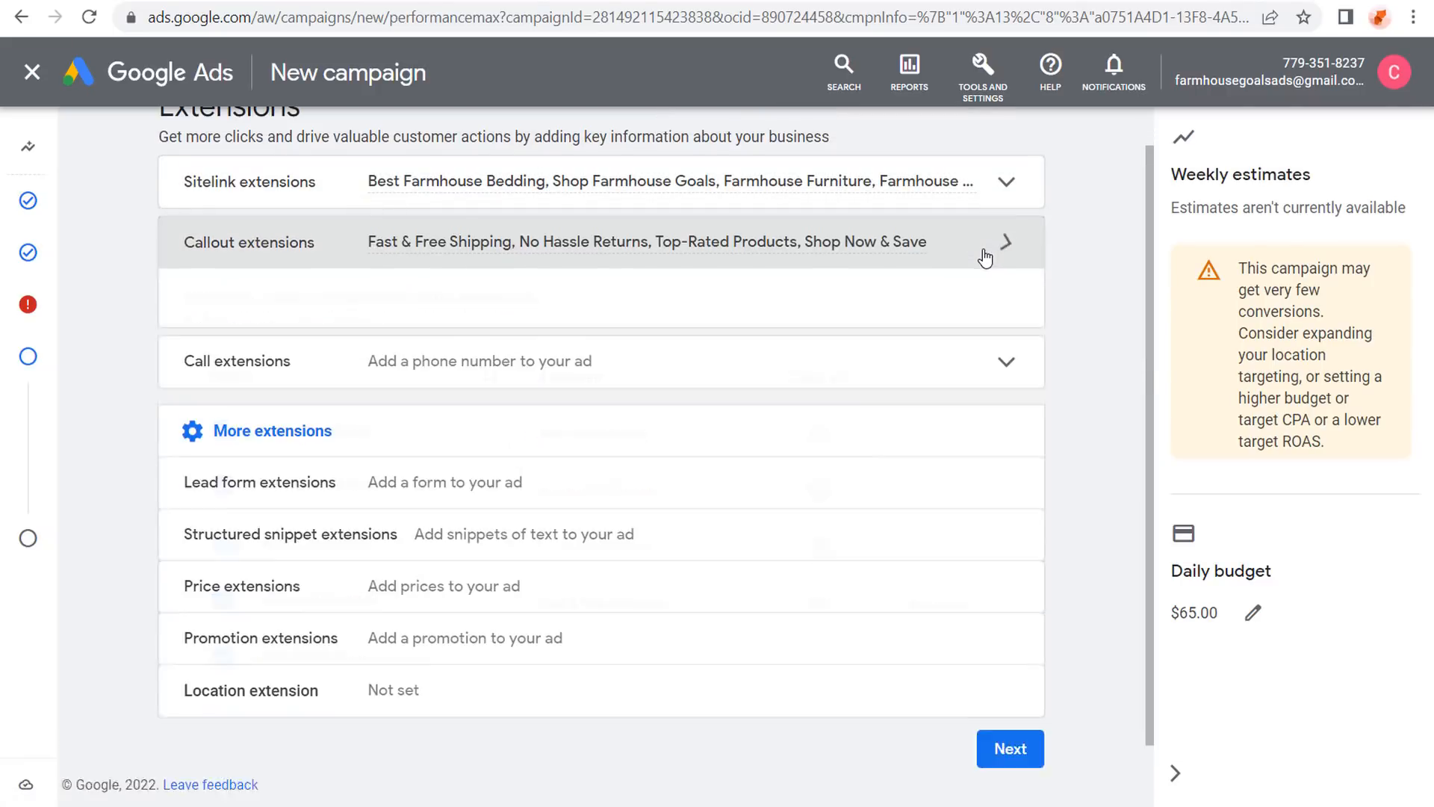
{"action": "left_click", "coordinate": [953, 285]}
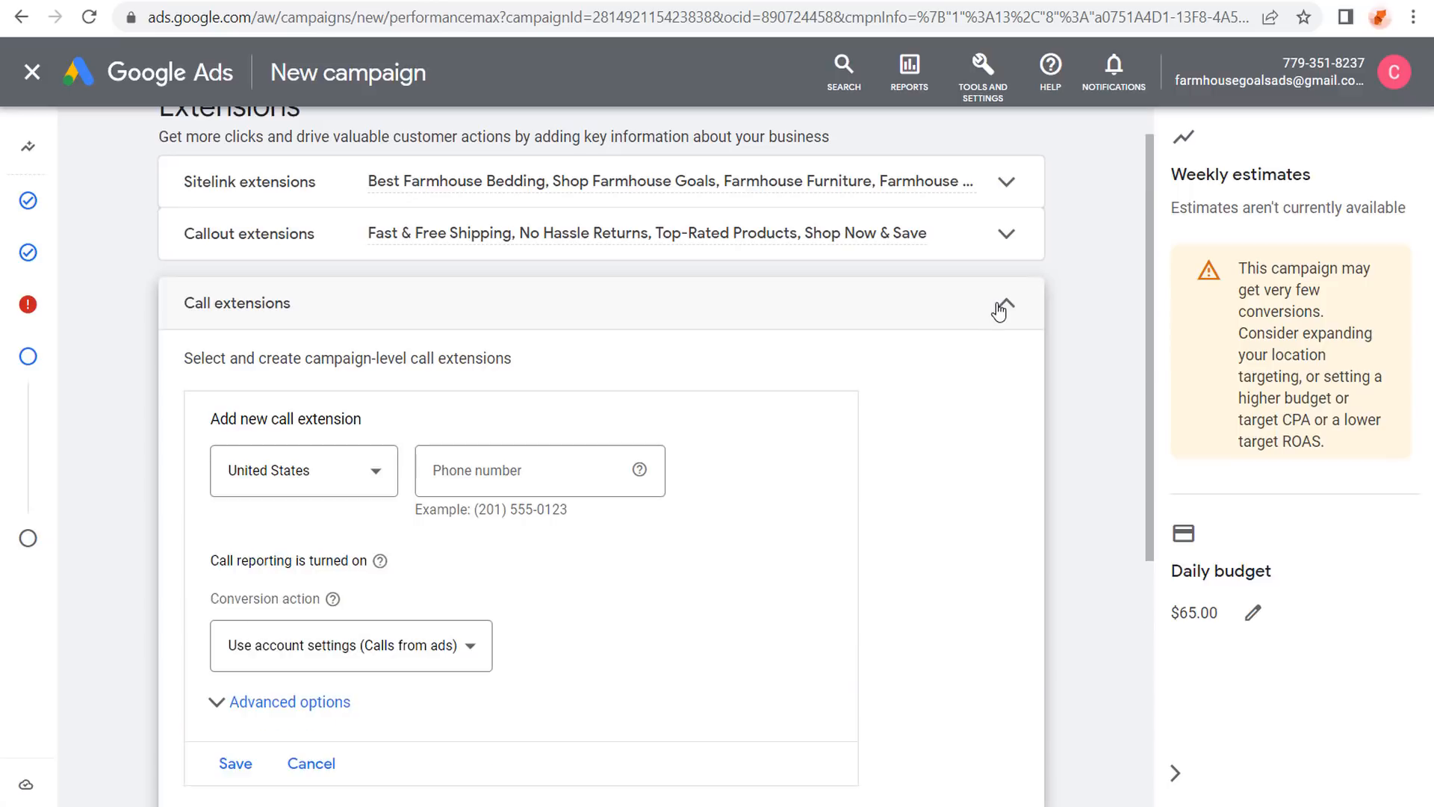
{"action": "left_click", "coordinate": [1002, 303]}
Start a new structured snippet with the Styles header.
{"action": "left_click", "coordinate": [877, 463]}
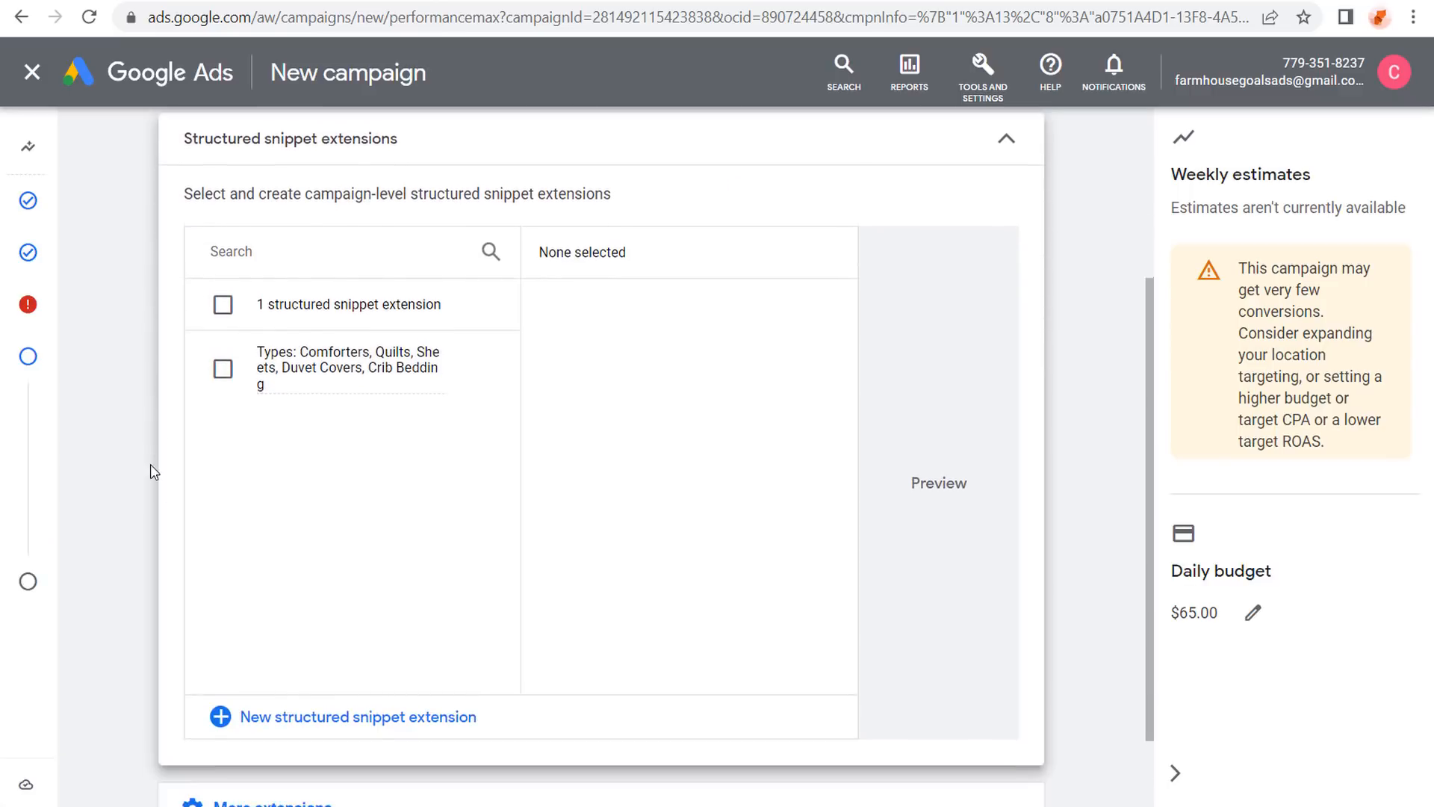
{"action": "scroll", "coordinate": [150, 464], "scroll_direction": "down", "scroll_amount": 2}
{"action": "left_click", "coordinate": [294, 618]}
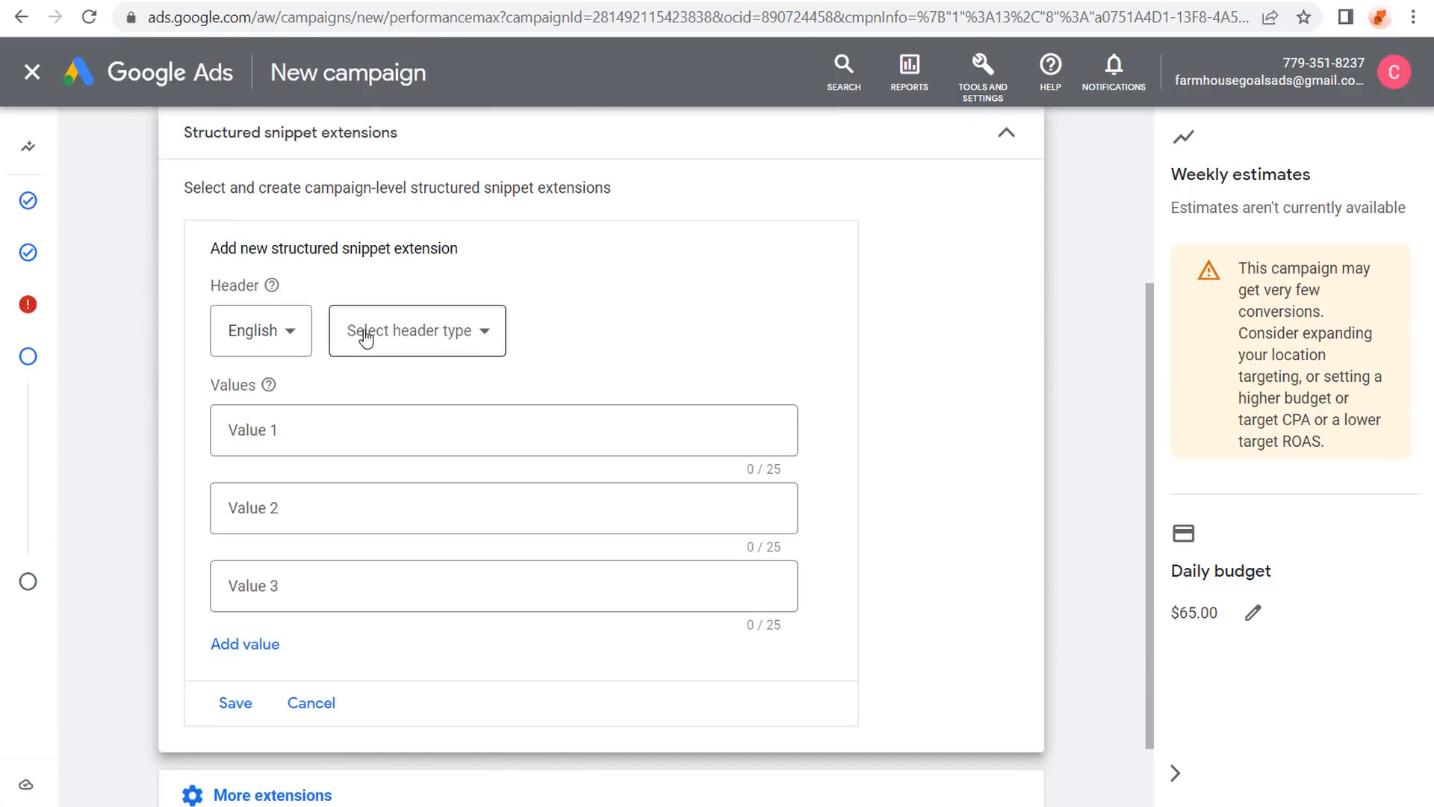
{"action": "left_click", "coordinate": [482, 333]}
{"action": "scroll", "coordinate": [481, 536], "scroll_direction": "down", "scroll_amount": 3}
{"action": "left_click", "coordinate": [428, 654]}
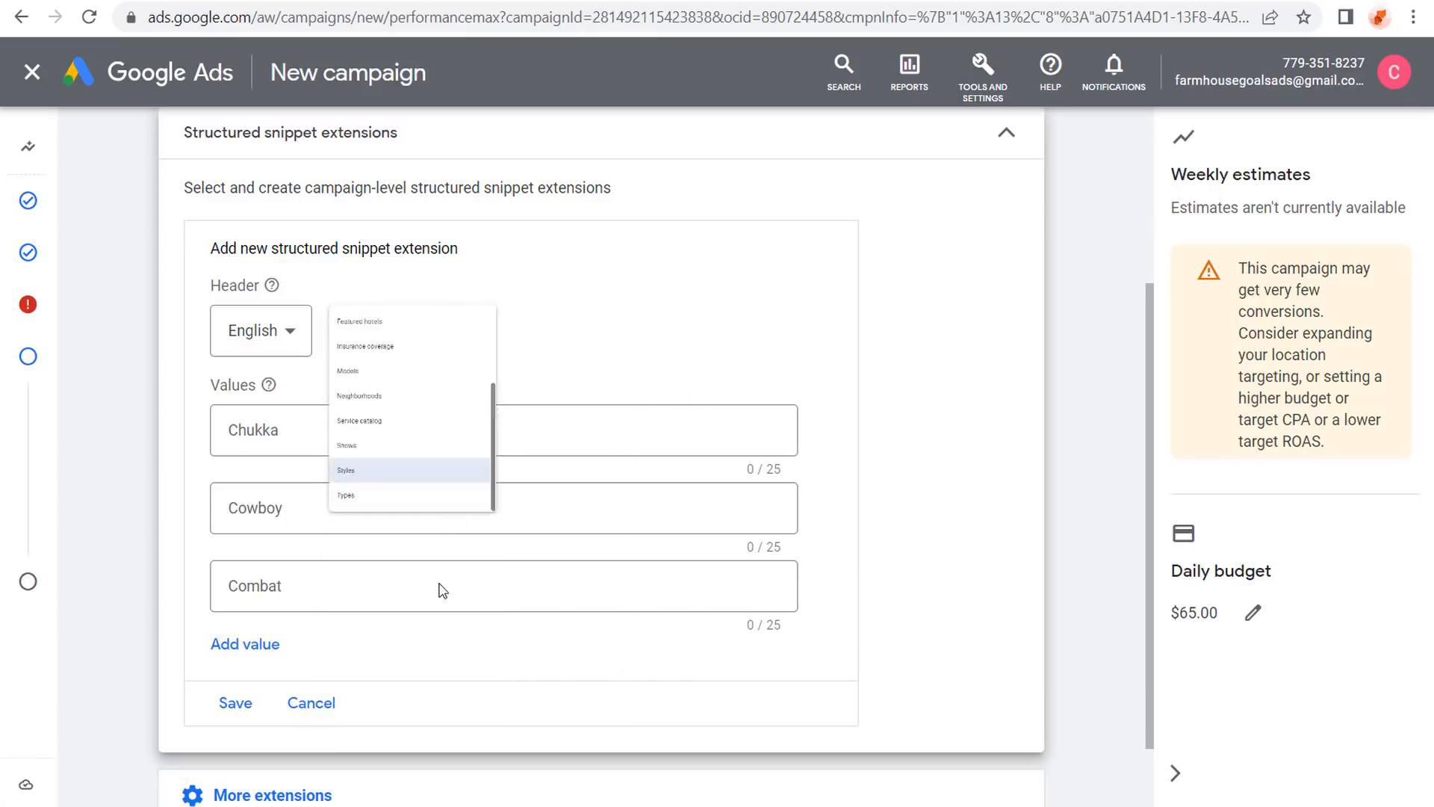
Enter snippet values Rustic, Farmhouse, Shabby Chic, Antique and Modern, and save the snippet.
{"action": "left_click", "coordinate": [425, 433]}
{"action": "type", "text": "Rustic"}
{"action": "key", "text": "Tab"}
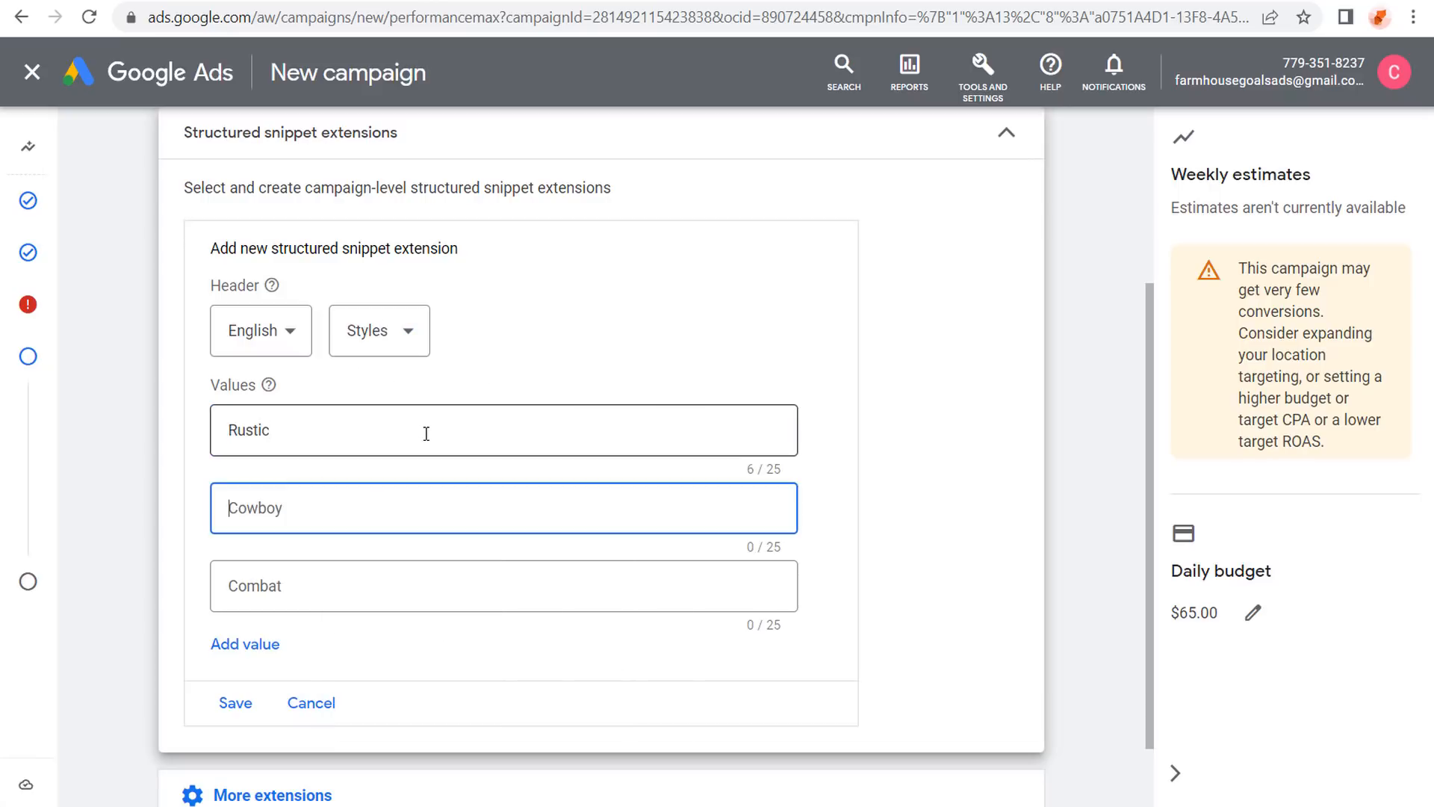
{"action": "type", "text": "Farmhouse"}
{"action": "left_click", "coordinate": [239, 648]}
{"action": "left_click", "coordinate": [329, 586]}
{"action": "type", "text": "Shabby Chi"}
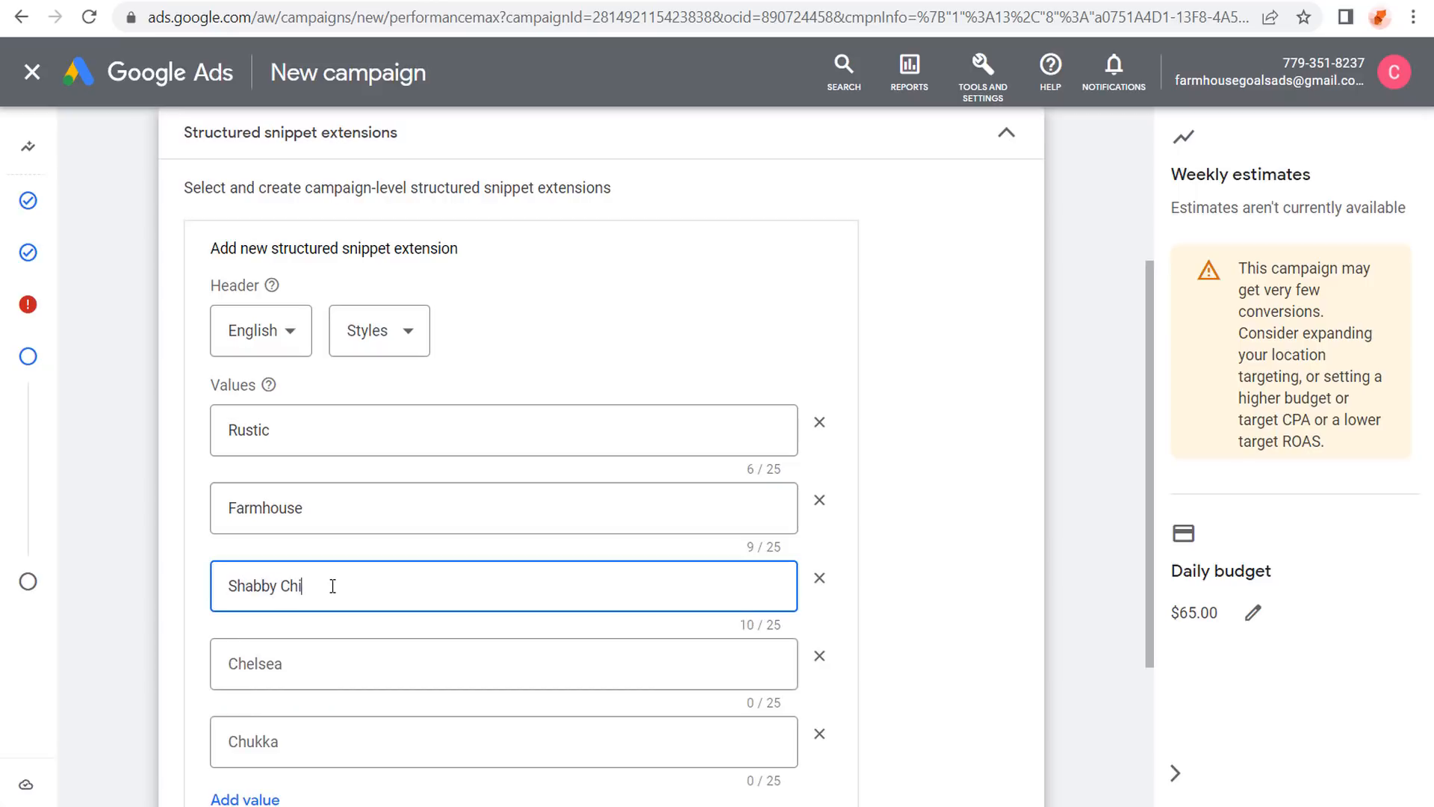
{"action": "type", "text": "c"}
{"action": "left_click", "coordinate": [312, 665]}
{"action": "type", "text": "Antique"}
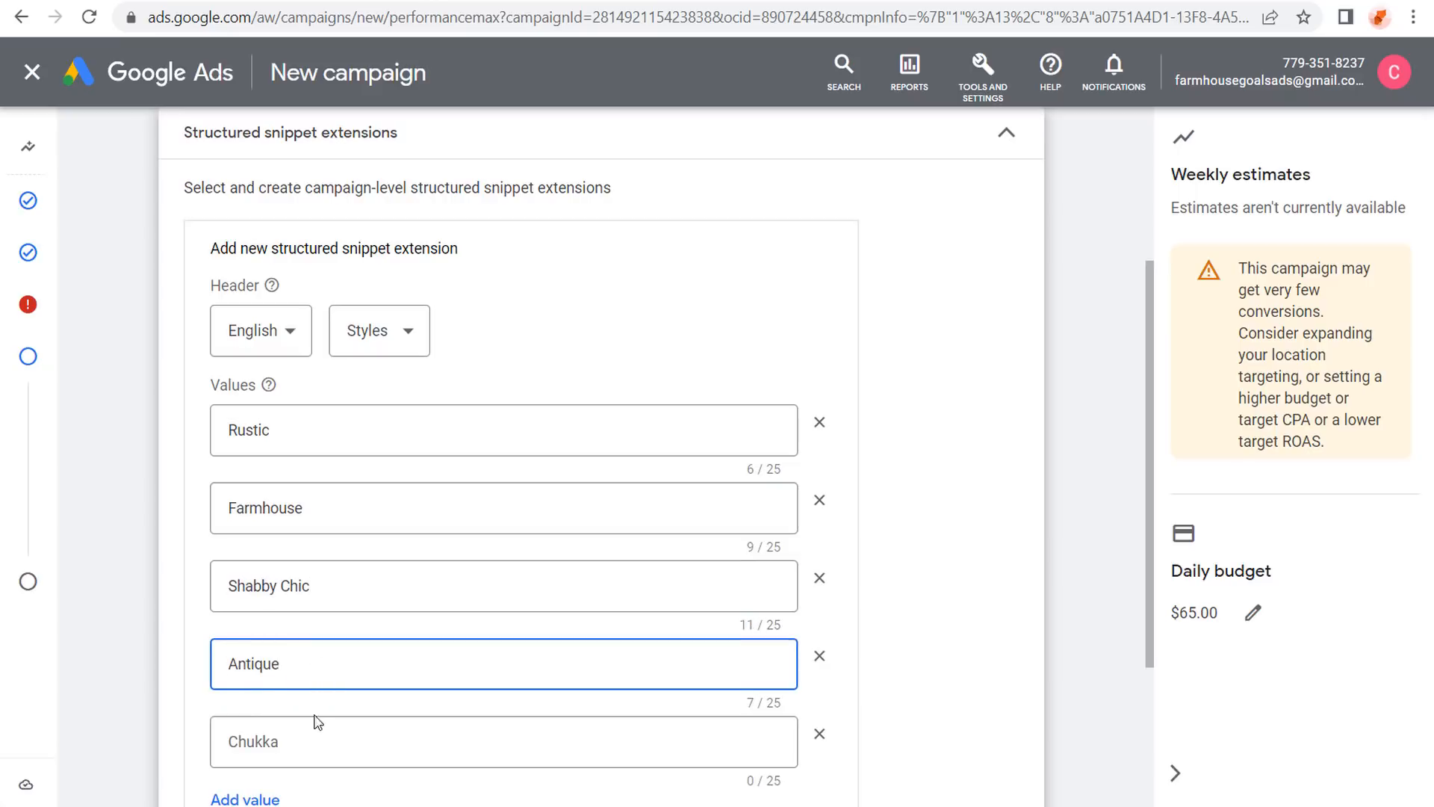
{"action": "left_click", "coordinate": [318, 740]}
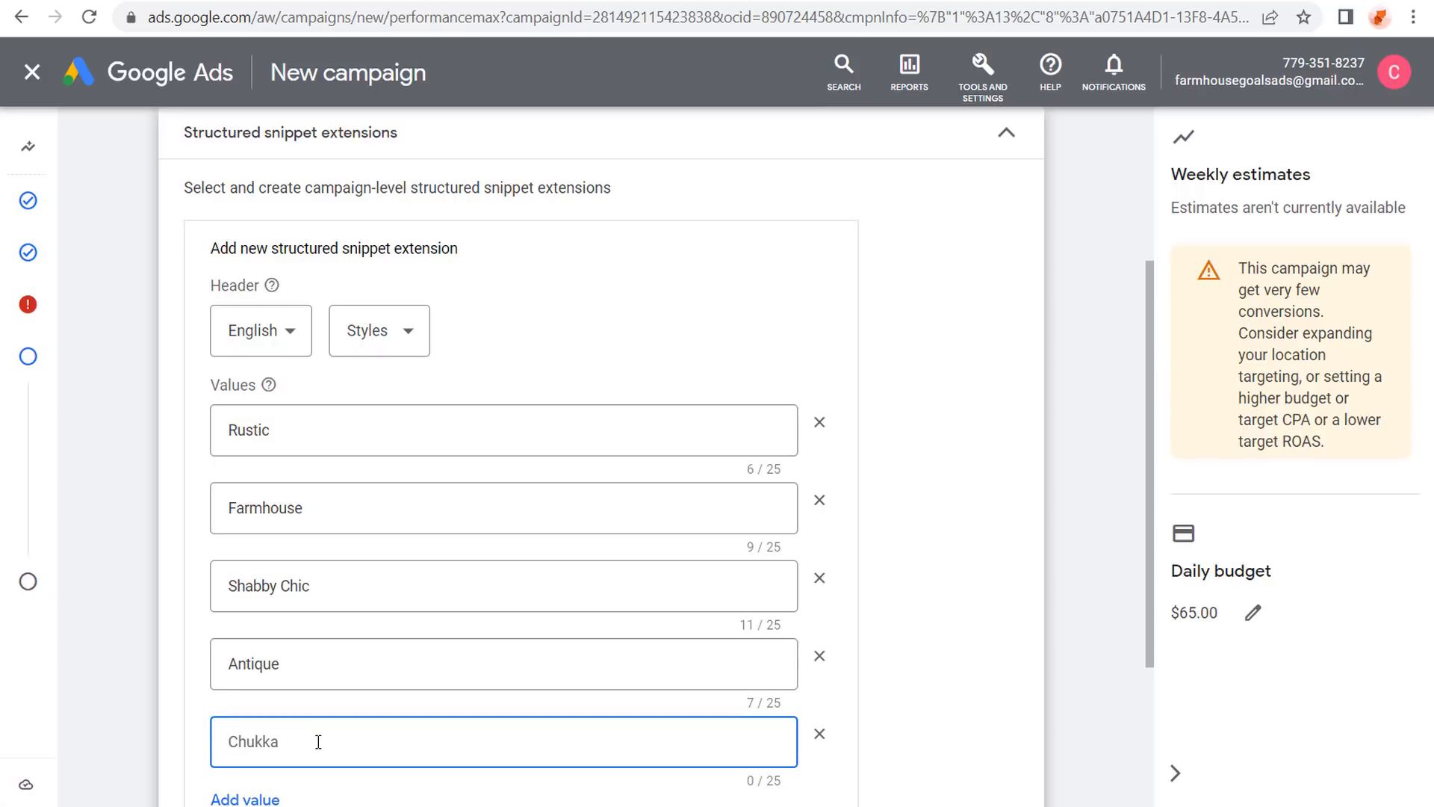
{"action": "type", "text": "Modern"}
{"action": "left_click", "coordinate": [99, 534]}
{"action": "scroll", "coordinate": [99, 522], "scroll_direction": "down", "scroll_amount": 3}
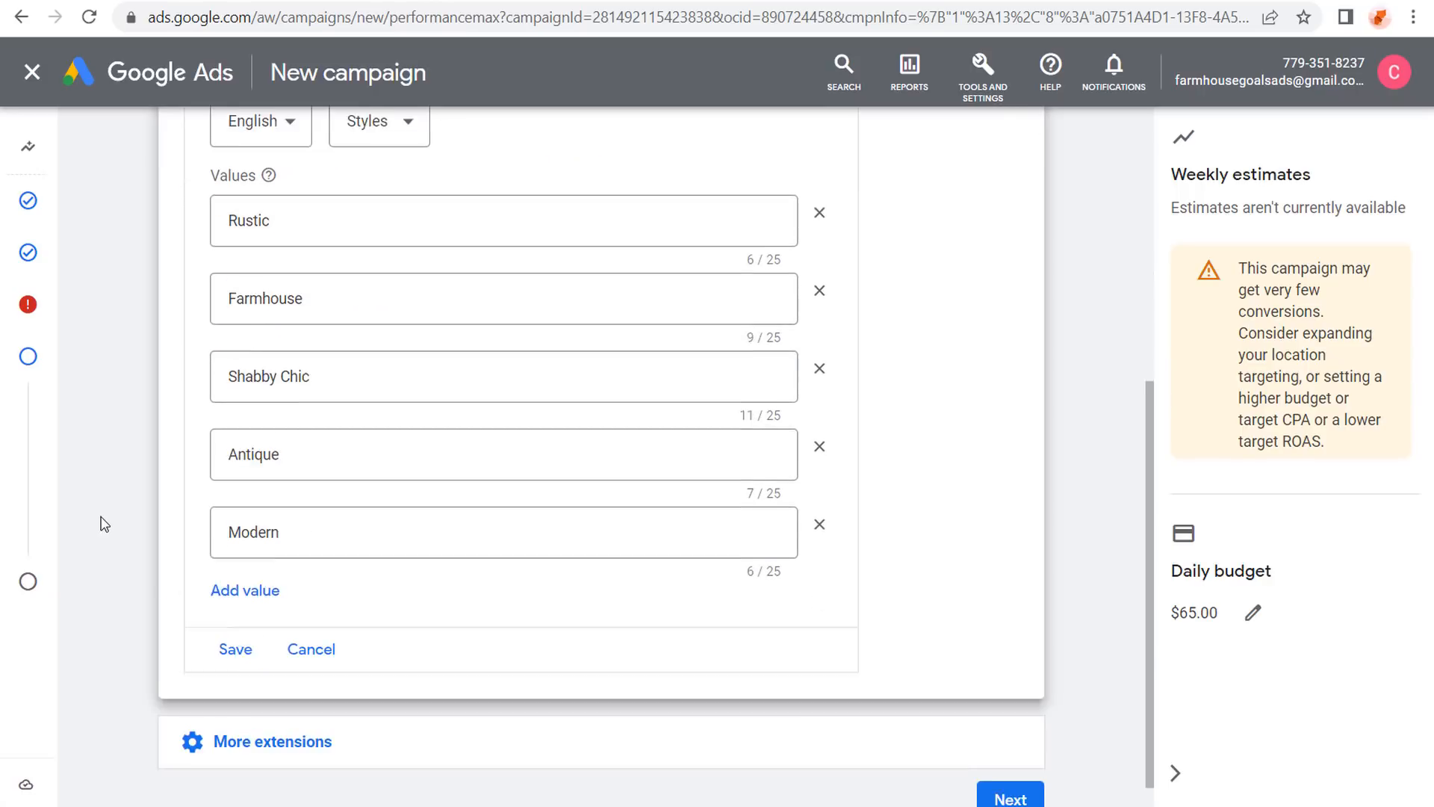
{"action": "left_click", "coordinate": [233, 607]}
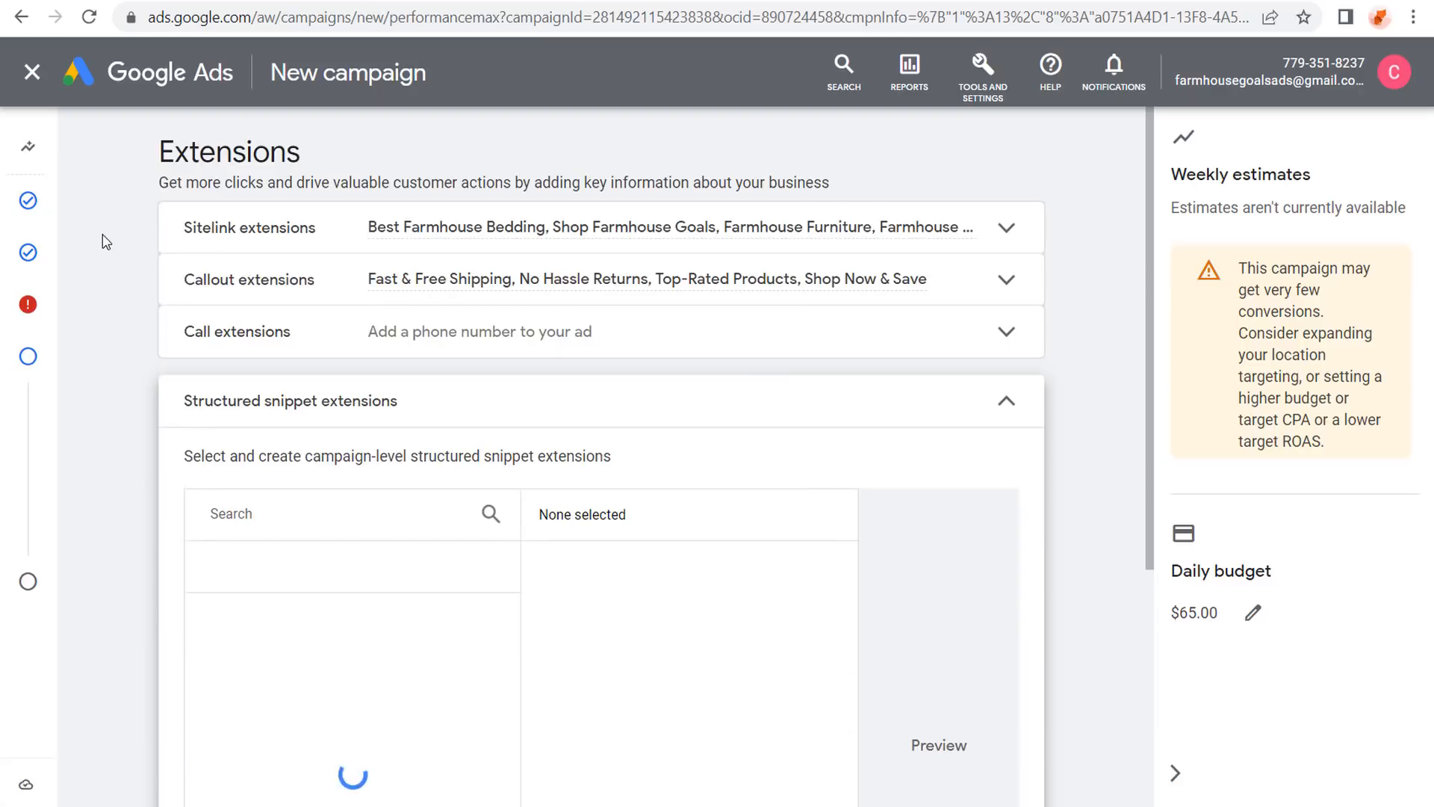
{"action": "left_click", "coordinate": [1010, 418]}
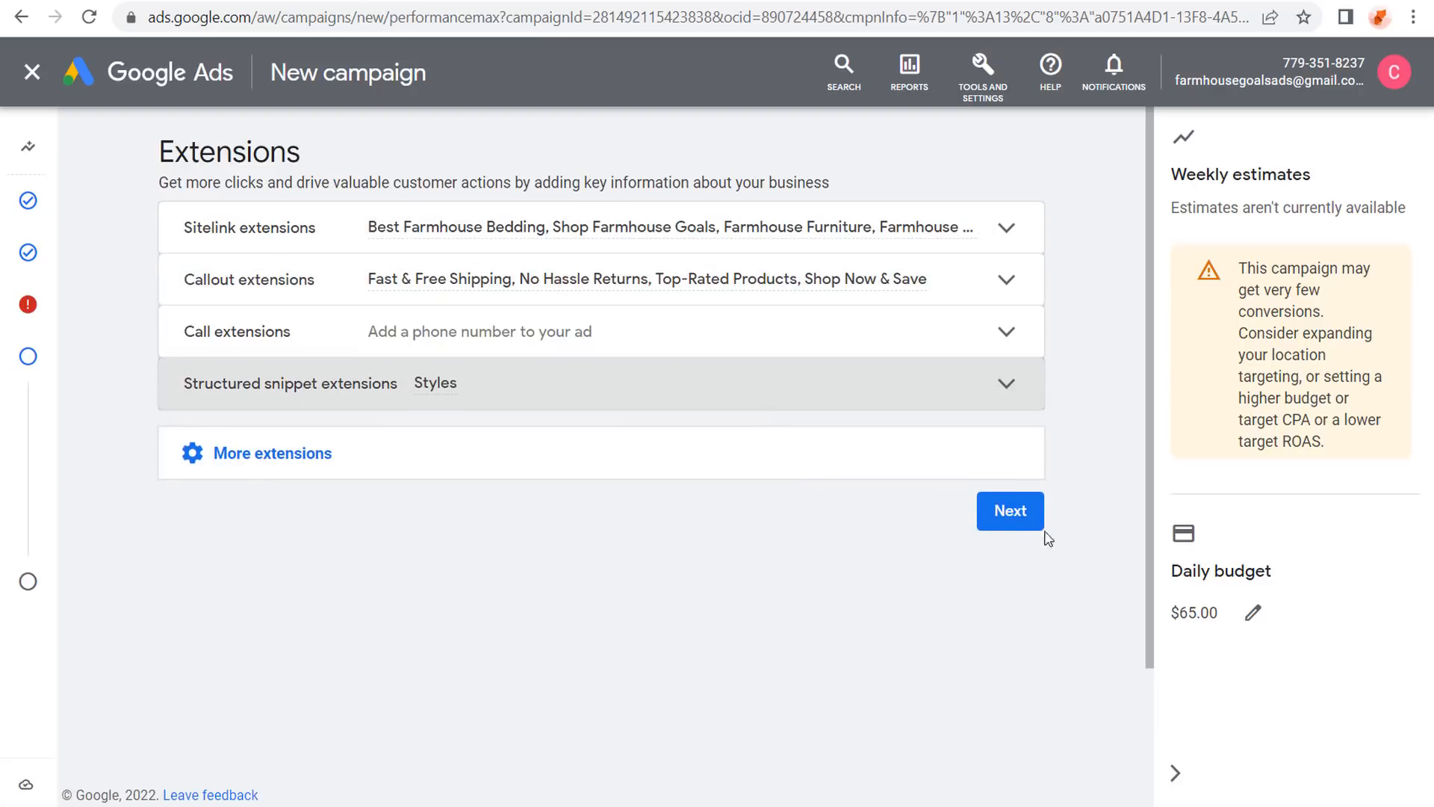
Review the Farmhouse Goals Performance Max 2022 campaign summary and publish it.
{"action": "left_click", "coordinate": [1009, 510]}
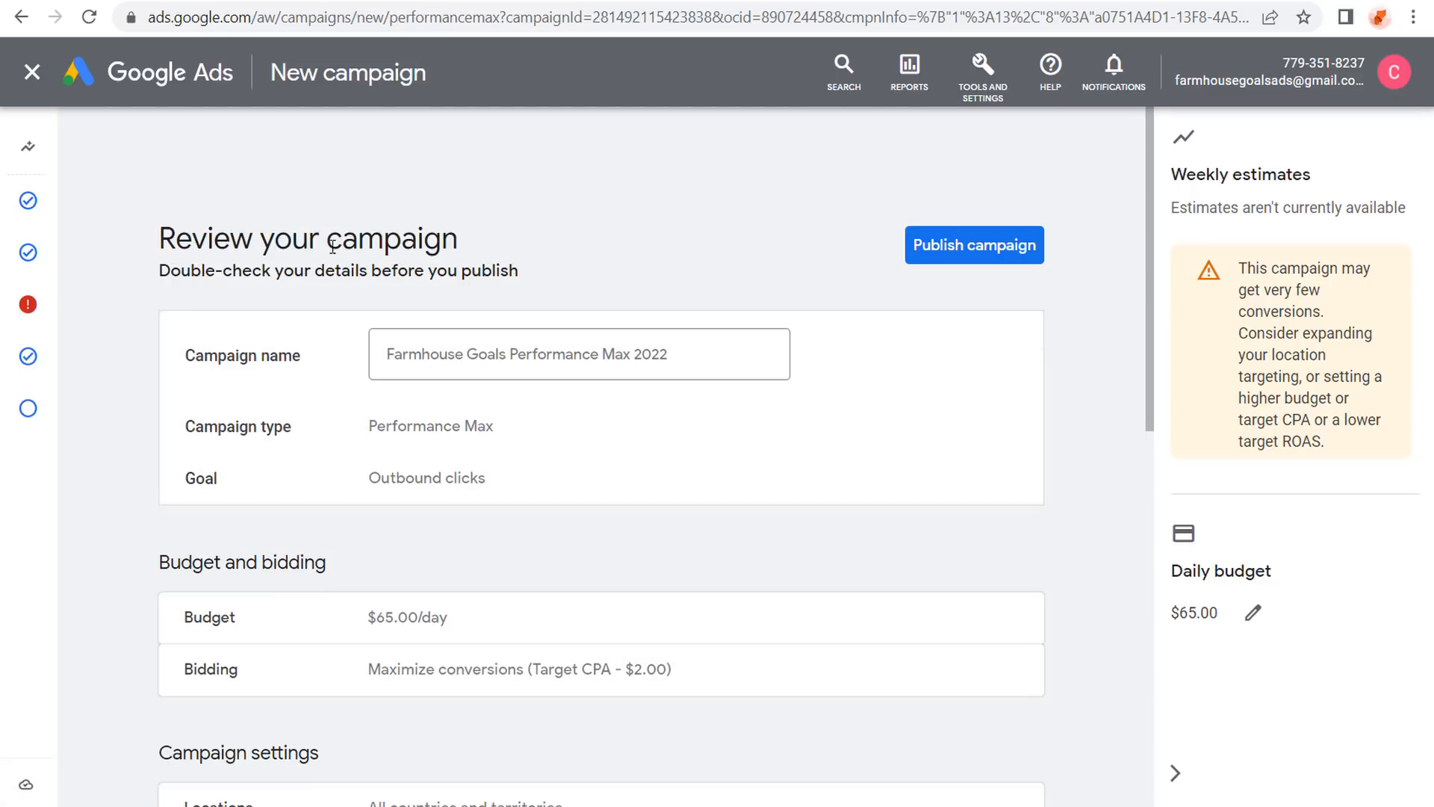
{"action": "mouse_move", "coordinate": [28, 306]}
{"action": "scroll", "coordinate": [746, 634], "scroll_direction": "down", "scroll_amount": 15}
{"action": "left_click", "coordinate": [1034, 750]}
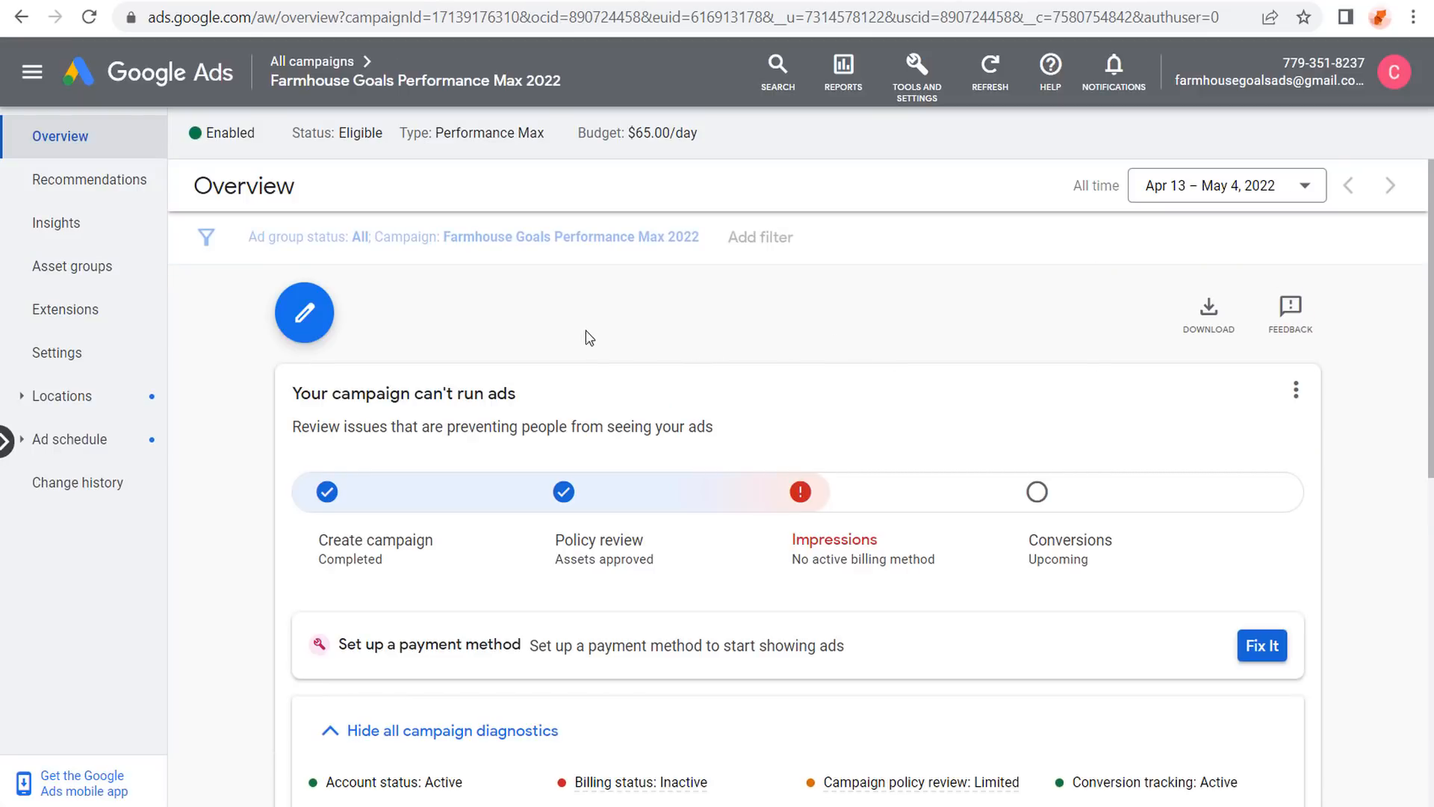
View the campaign's Farmhouse Decorations asset group and briefly check the add-asset-group options.
{"action": "left_click", "coordinate": [62, 273]}
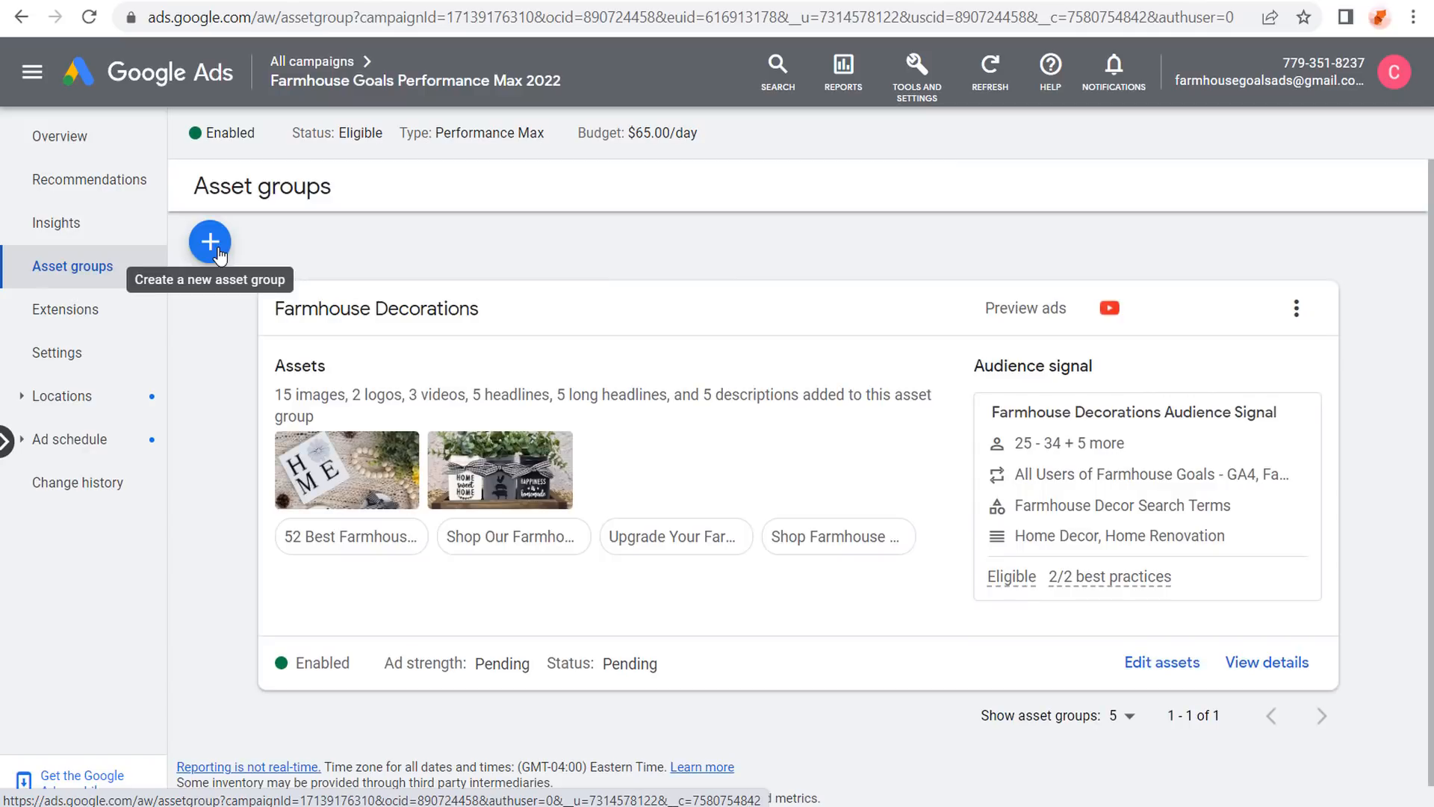
{"action": "left_click", "coordinate": [212, 252]}
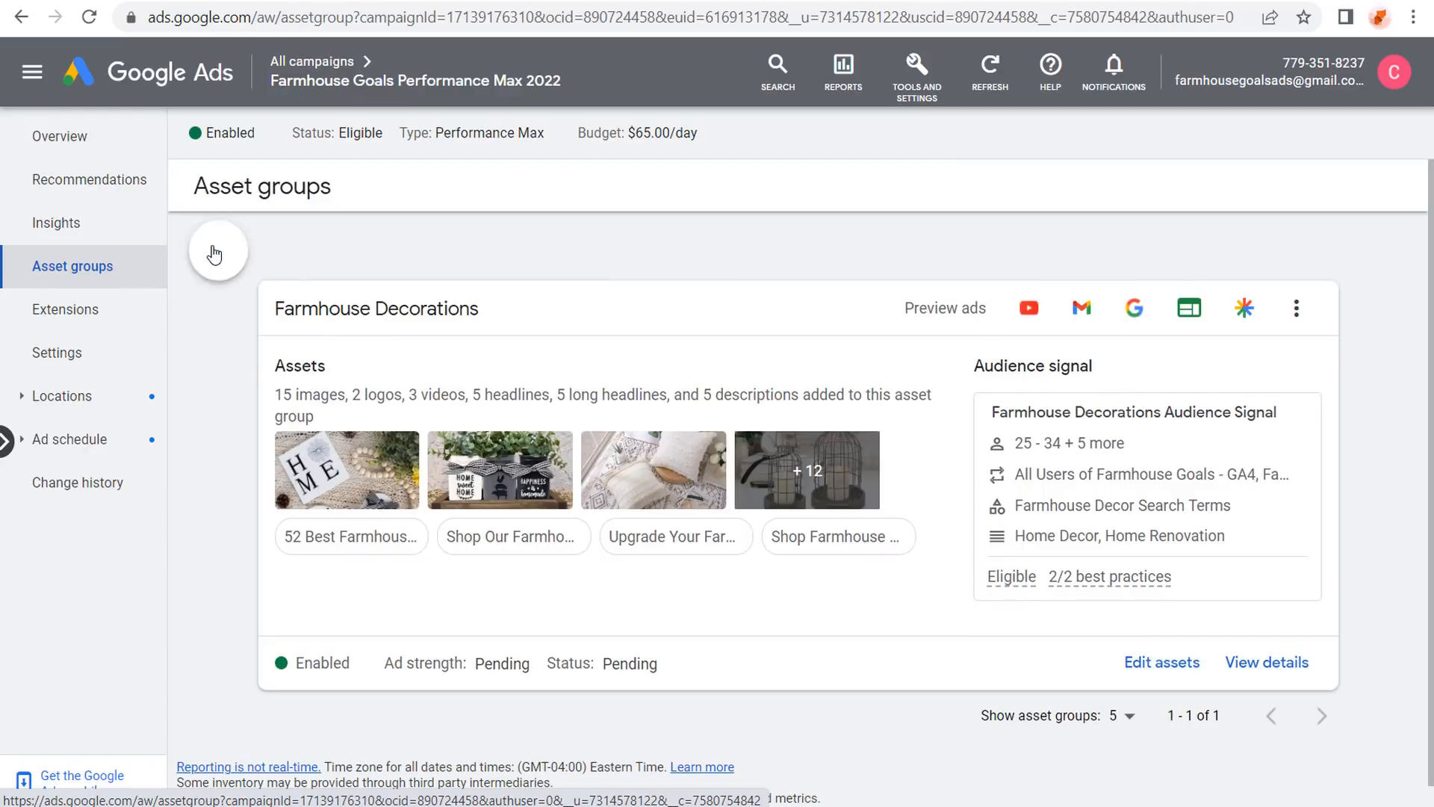
{"action": "left_click", "coordinate": [643, 266]}
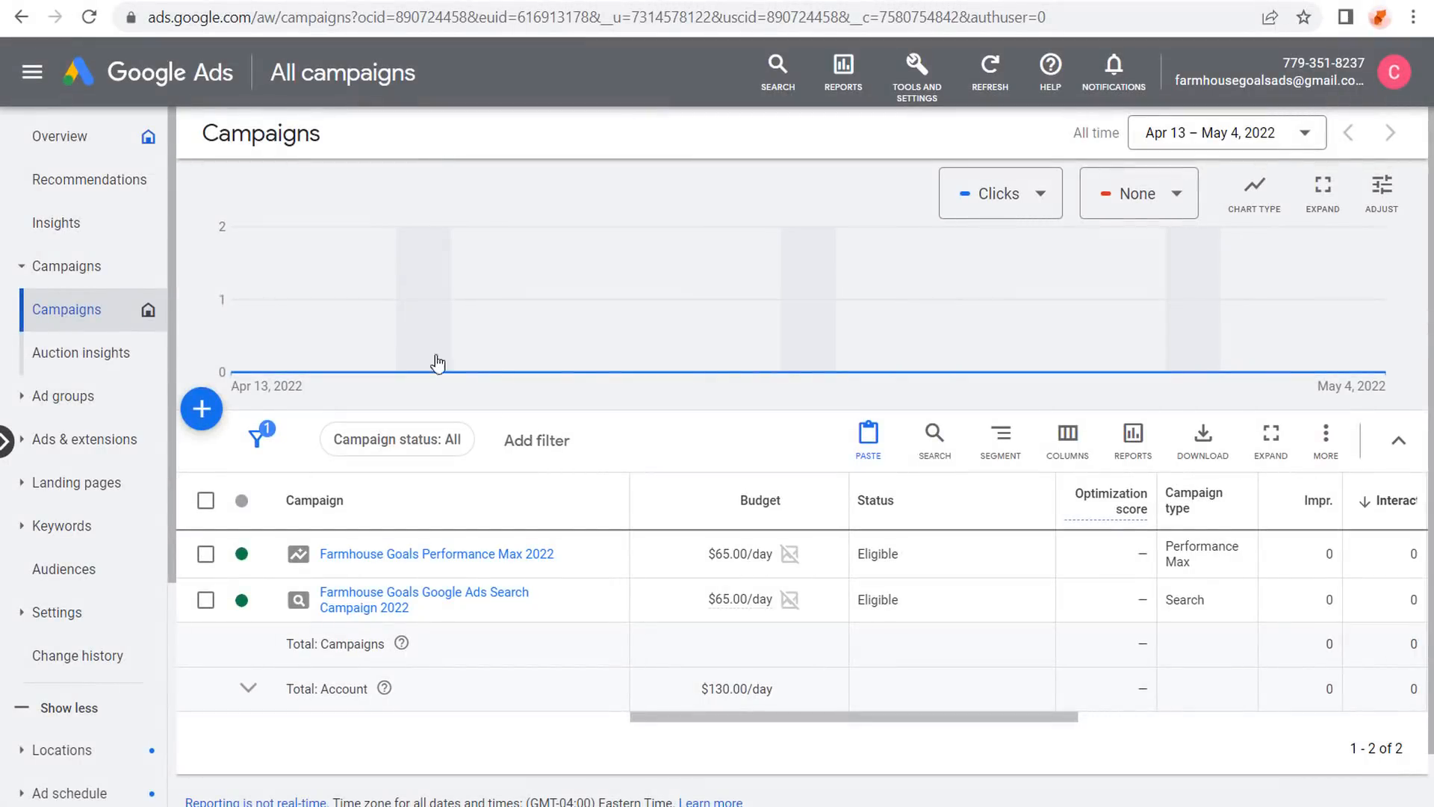
Open the Performance Max campaign, return to All campaigns, and begin a new campaign.
{"action": "left_click", "coordinate": [468, 555]}
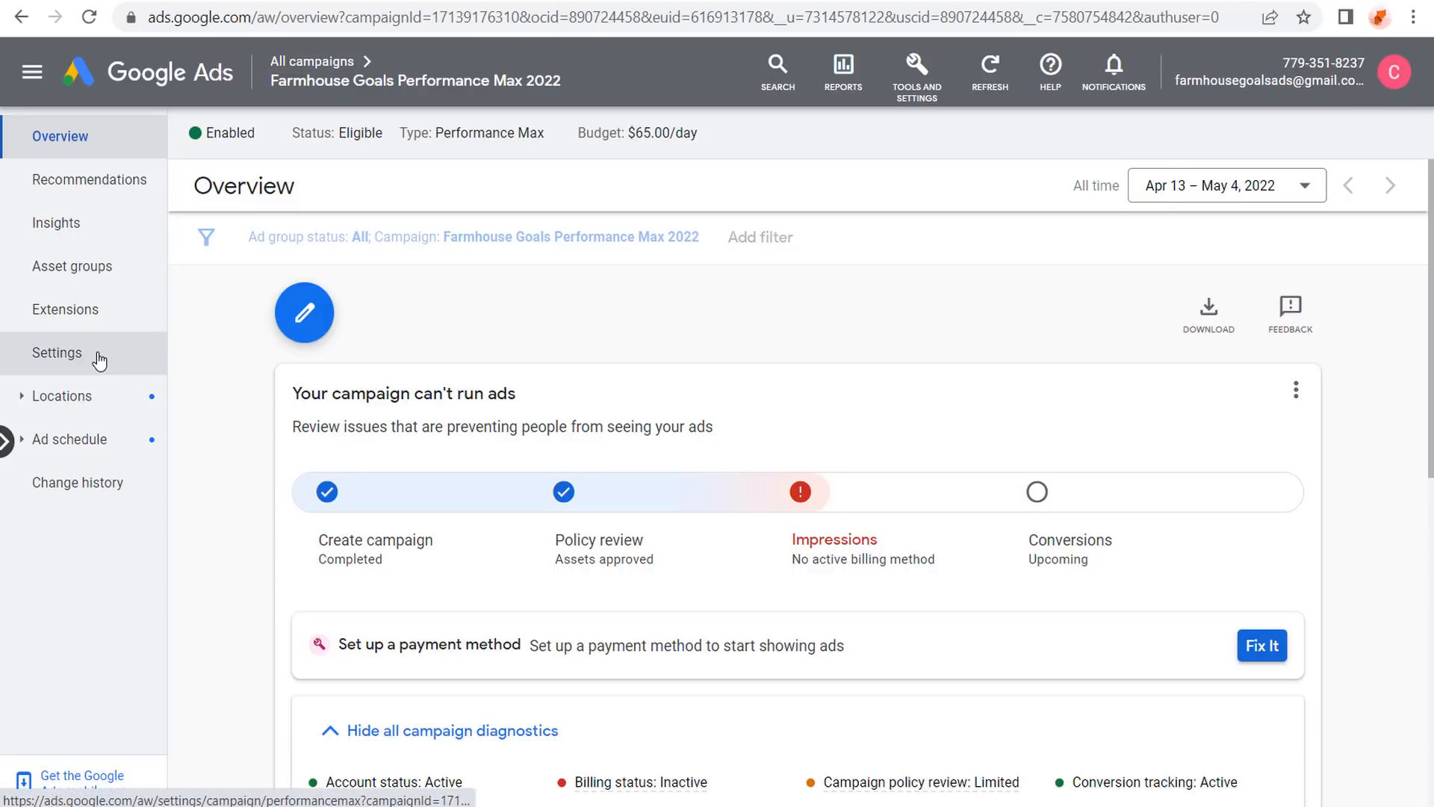
{"action": "left_click", "coordinate": [294, 68]}
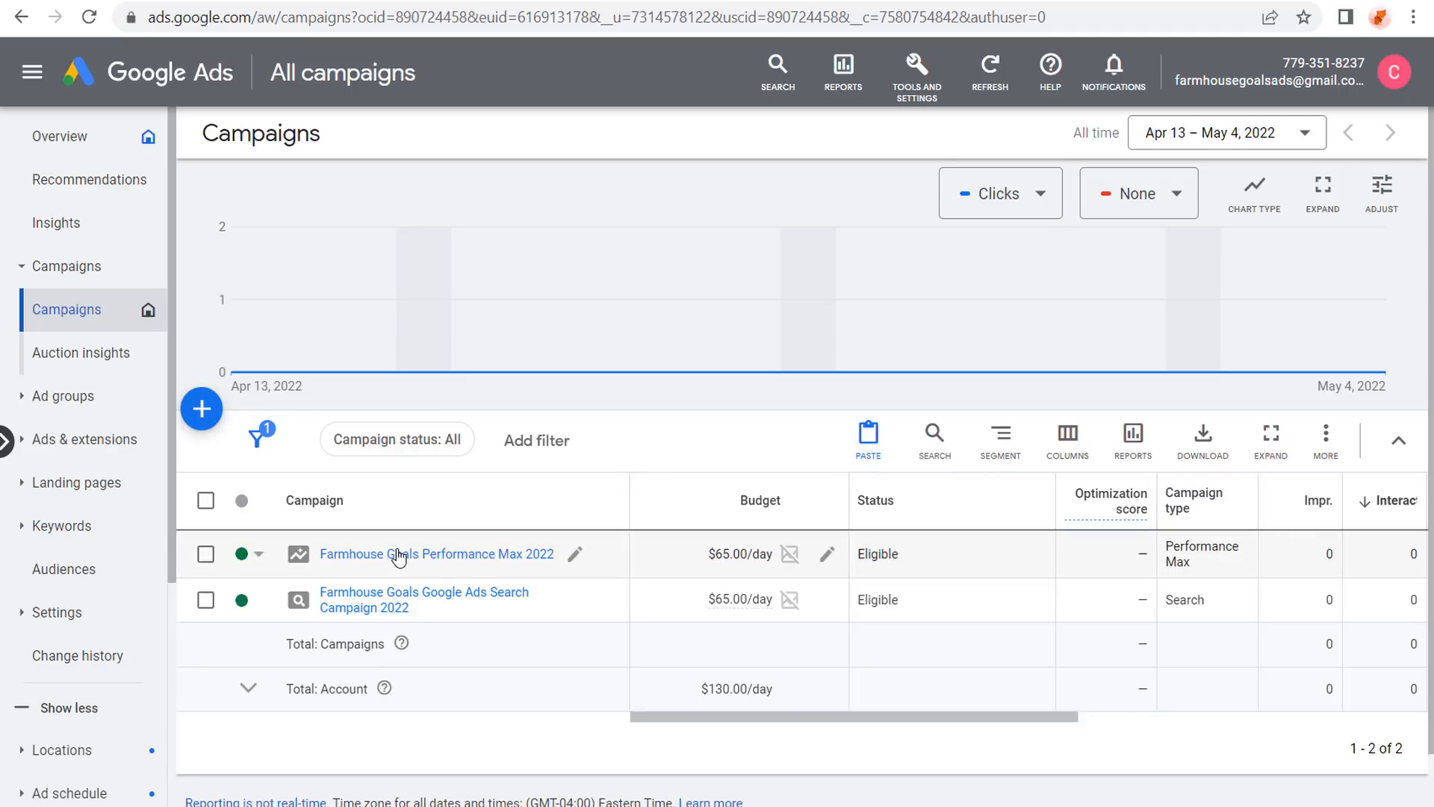
{"action": "left_click", "coordinate": [207, 421]}
{"action": "left_click", "coordinate": [256, 432]}
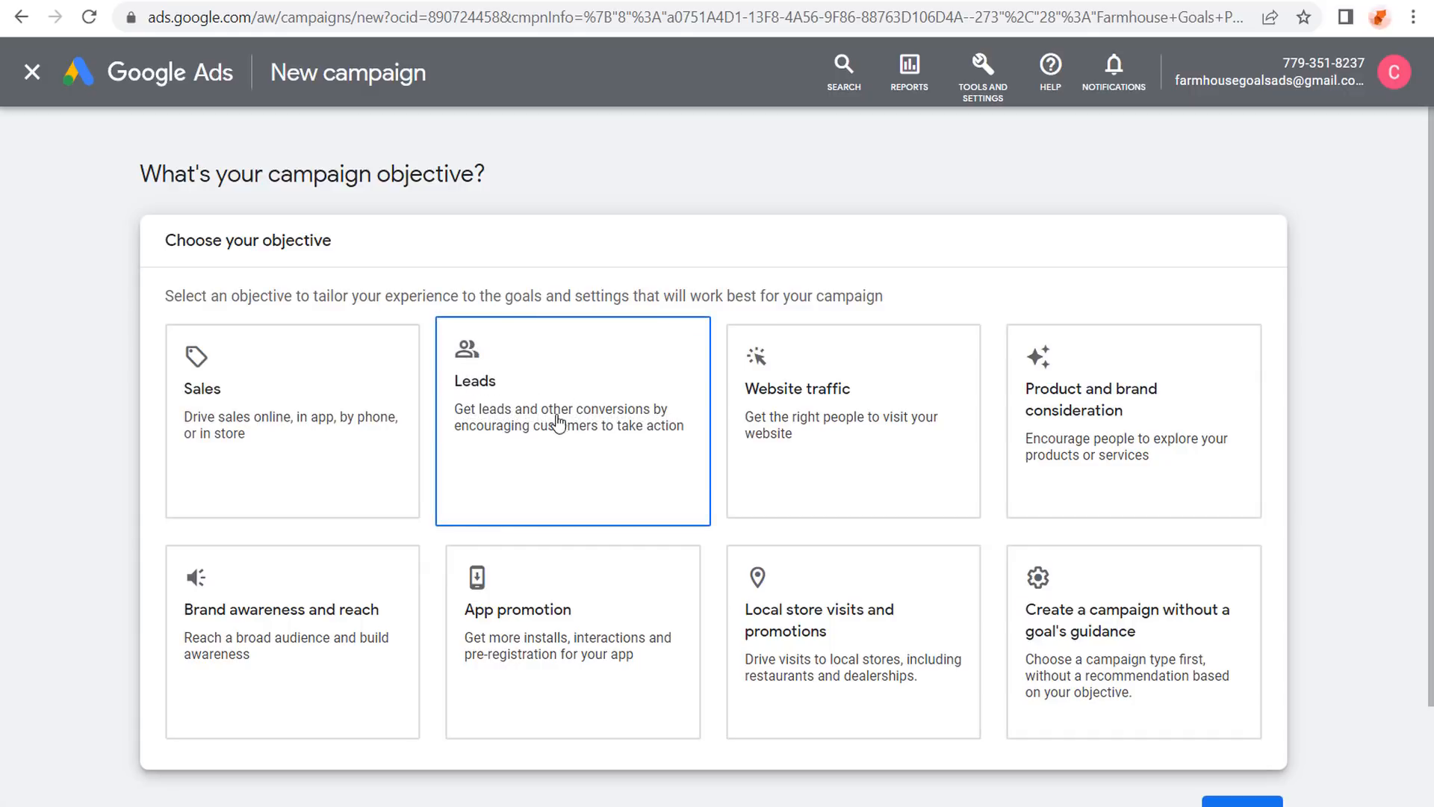
Choose the Leads objective, view its campaign types, then leave for the account overview.
{"action": "left_click", "coordinate": [544, 458]}
{"action": "left_click", "coordinate": [1246, 689]}
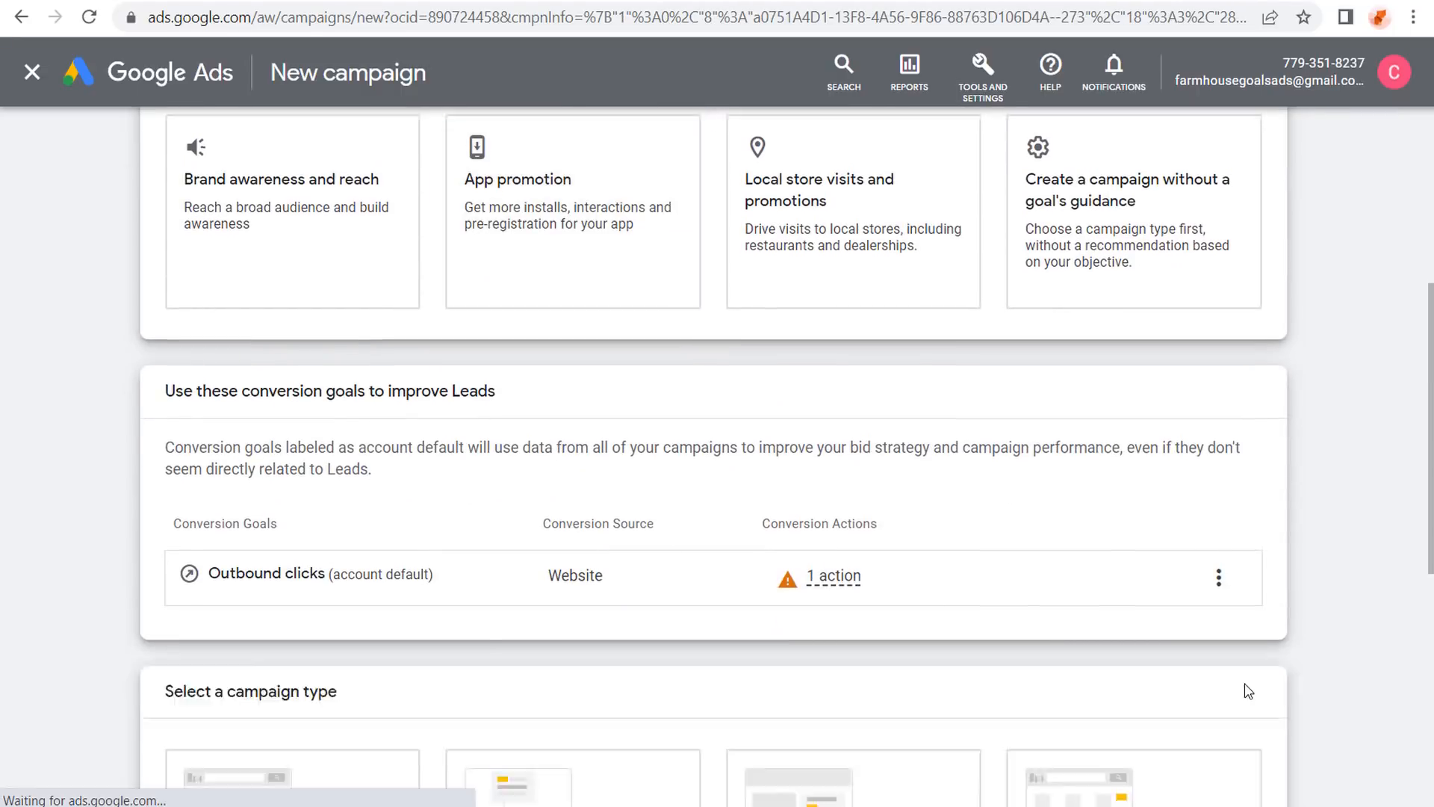
{"action": "left_click_drag", "start_coordinate": [1249, 691], "coordinate": [1274, 672]}
{"action": "left_click", "coordinate": [1146, 490]}
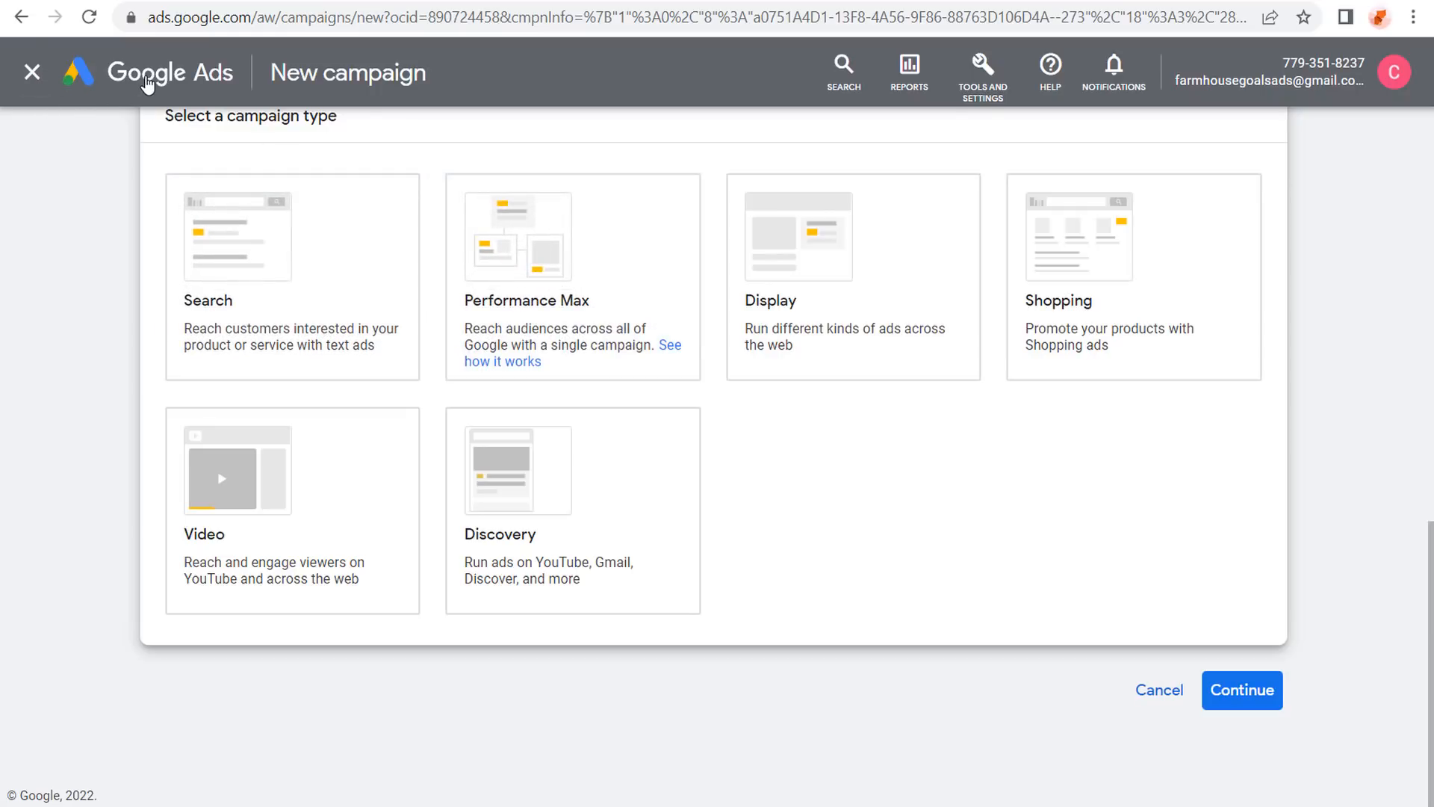
{"action": "left_click", "coordinate": [147, 84]}
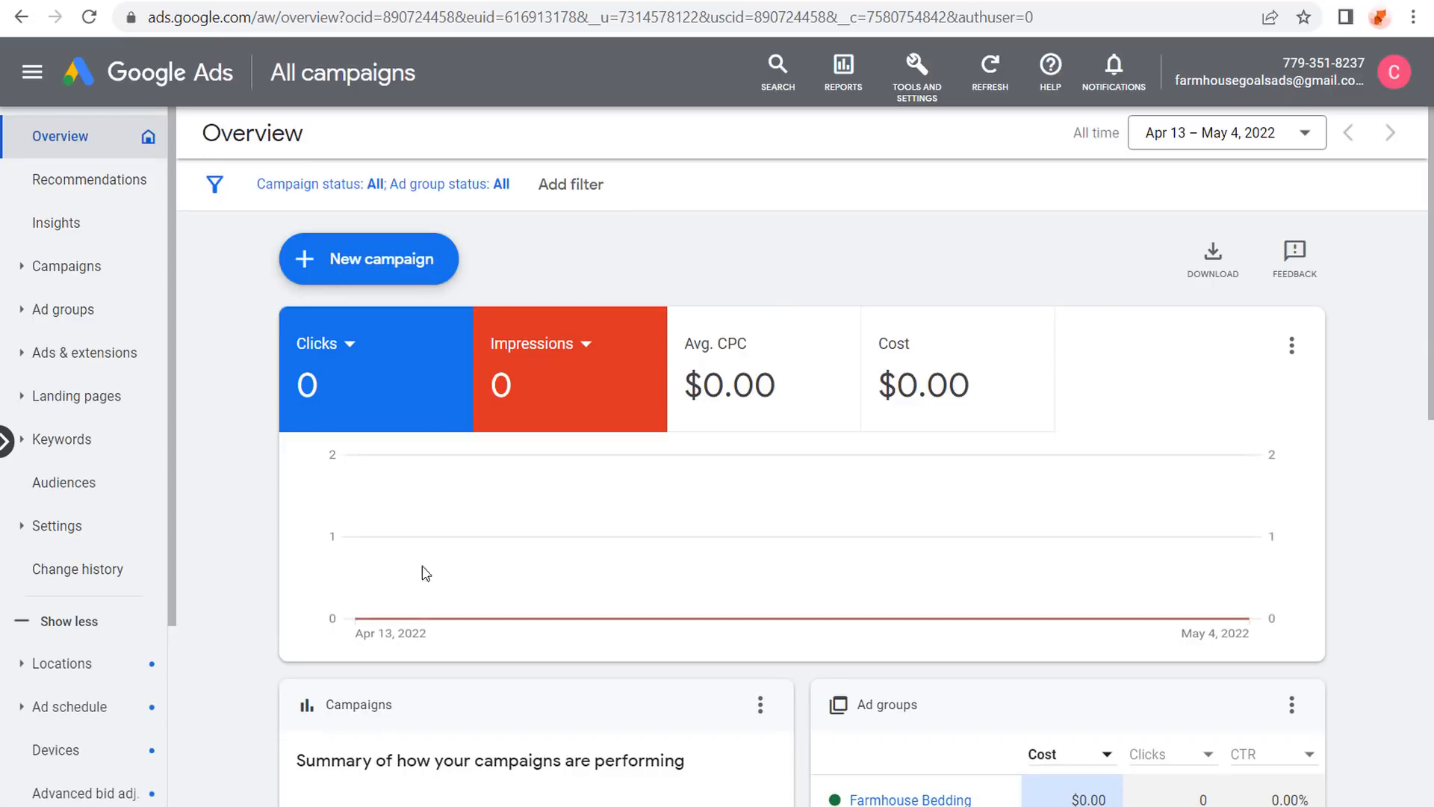
Check the Search campaign 2022's ad groups and the Performance Max campaign's asset groups.
{"action": "left_click", "coordinate": [80, 273]}
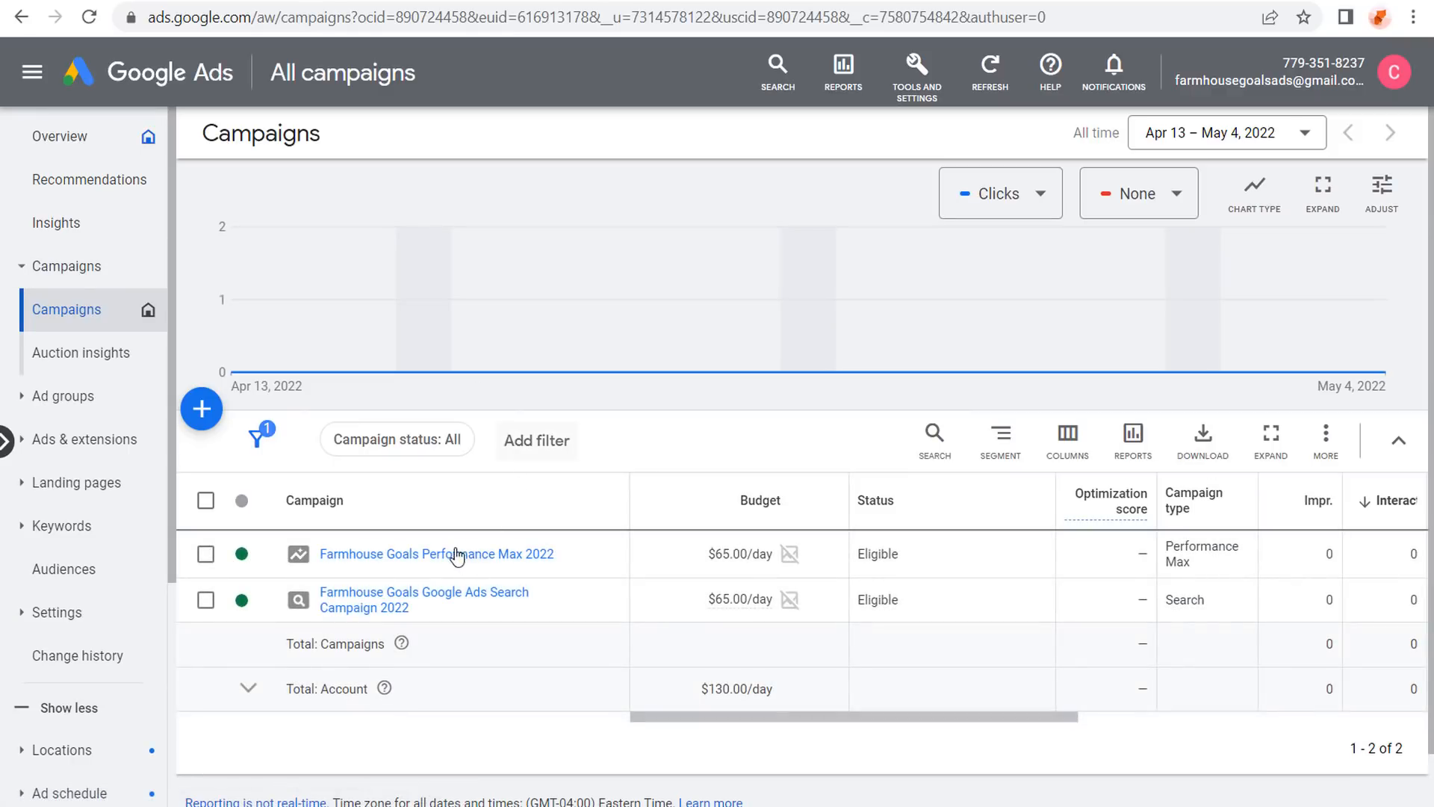
{"action": "left_click", "coordinate": [345, 604]}
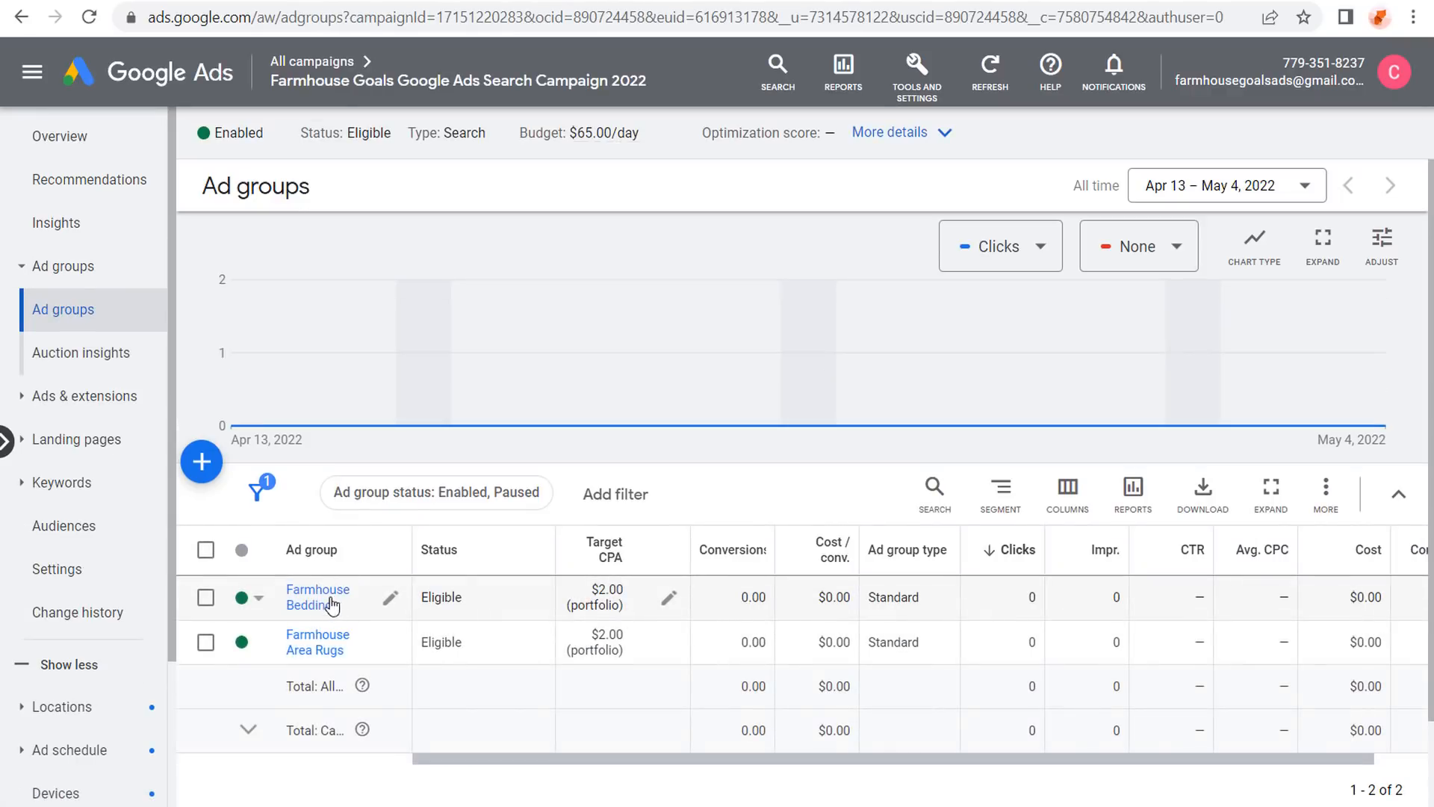
{"action": "left_click", "coordinate": [323, 69]}
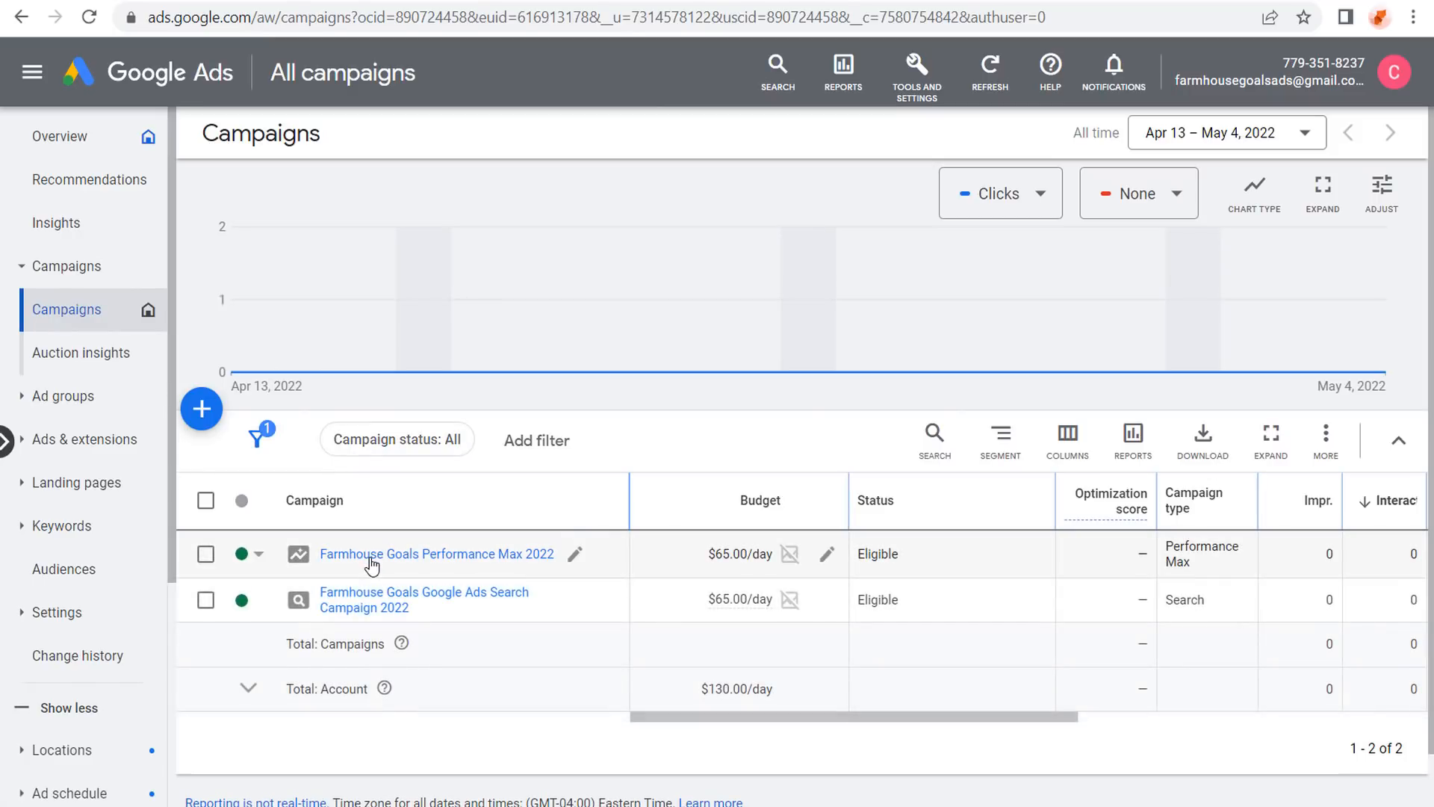
{"action": "left_click", "coordinate": [371, 560]}
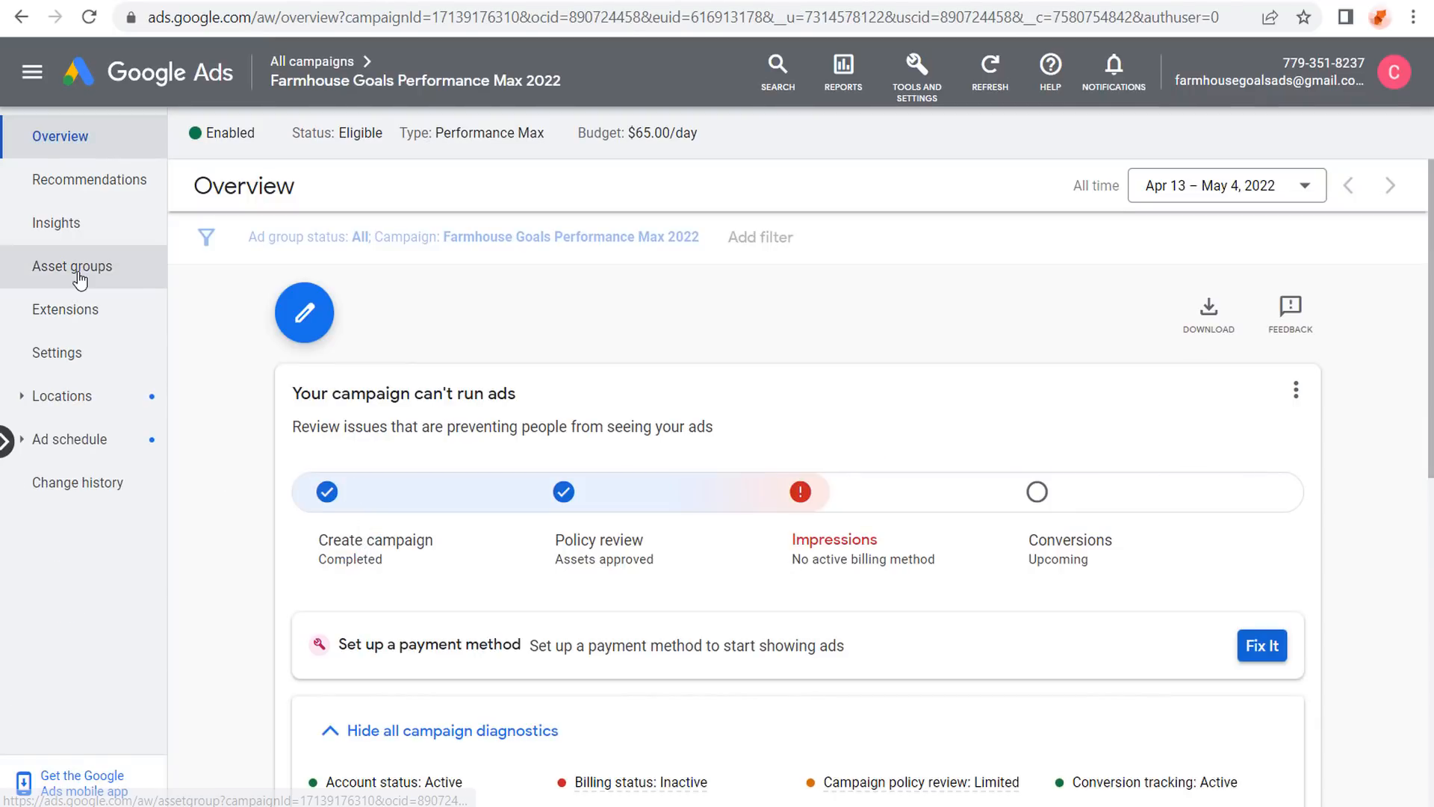
{"action": "left_click", "coordinate": [74, 269]}
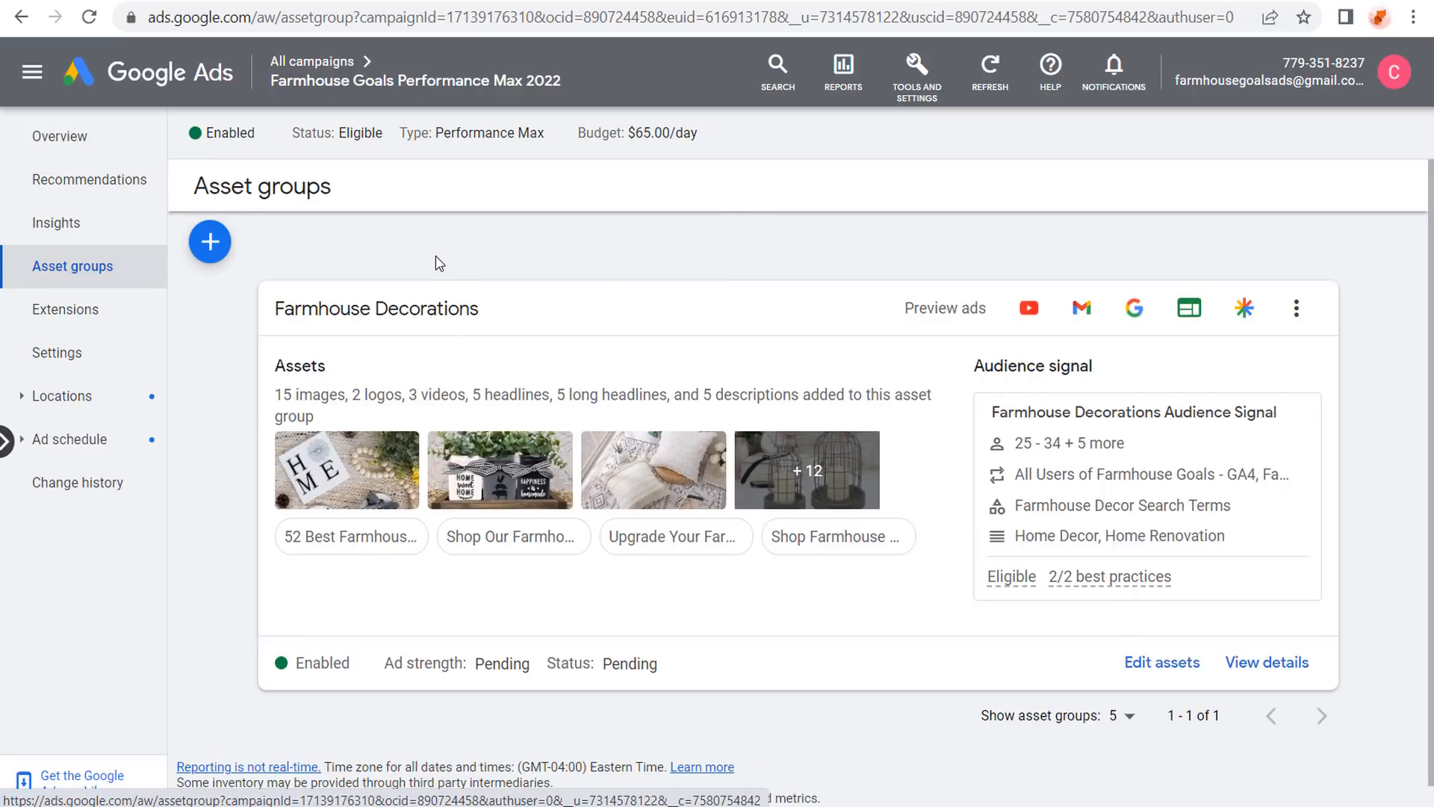
{"action": "left_click", "coordinate": [337, 65]}
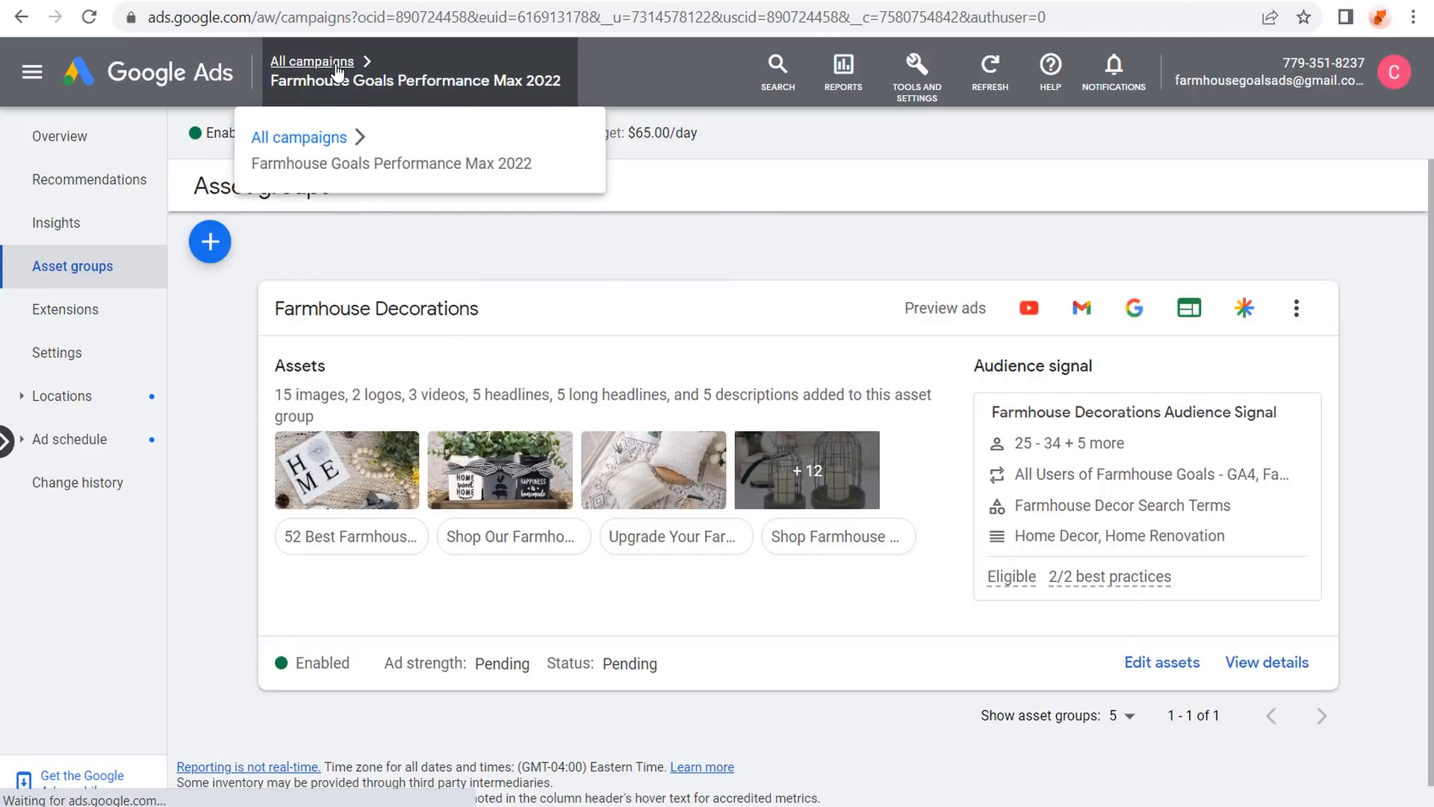